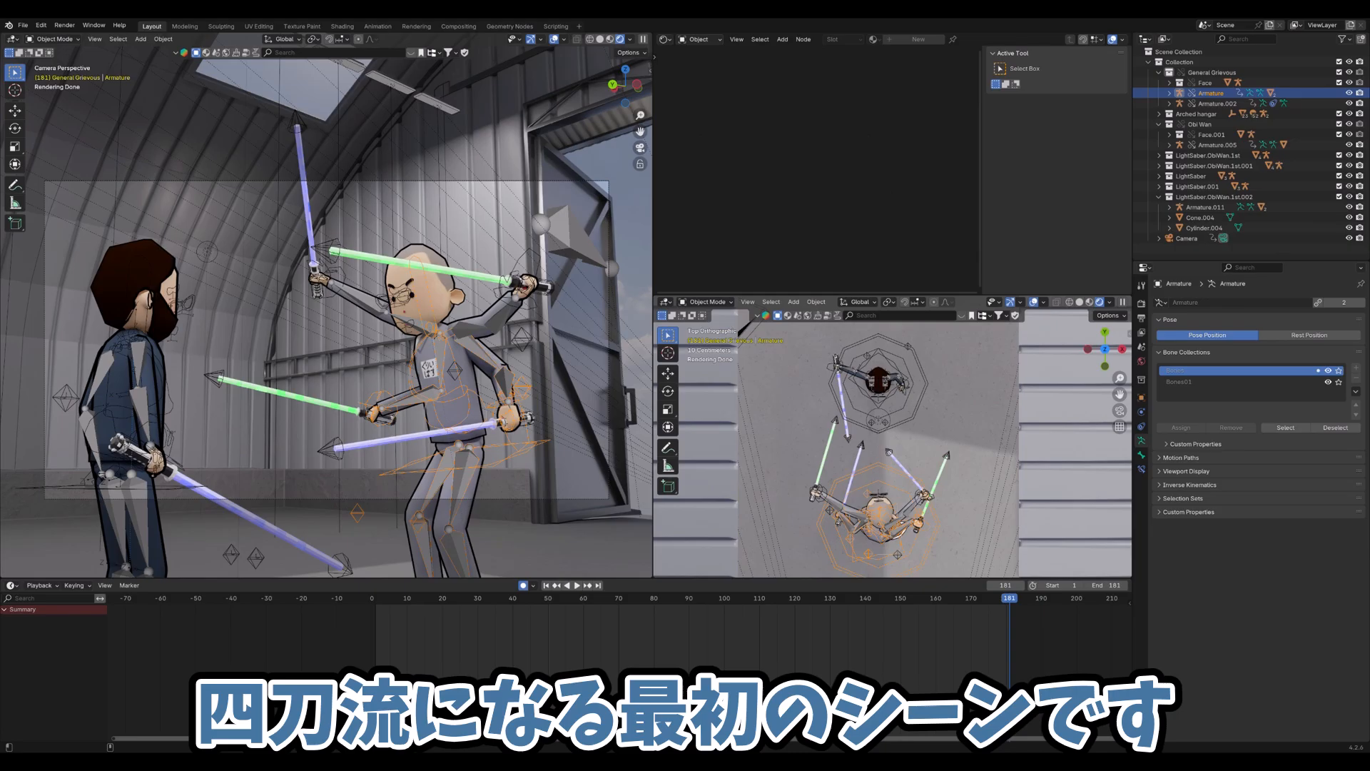
Select the Obi Wan character's armature in the top view
{"action": "scroll", "coordinate": [890, 436], "scroll_direction": "down", "scroll_amount": 5}
{"action": "scroll", "coordinate": [899, 457], "scroll_direction": "up", "scroll_amount": 4}
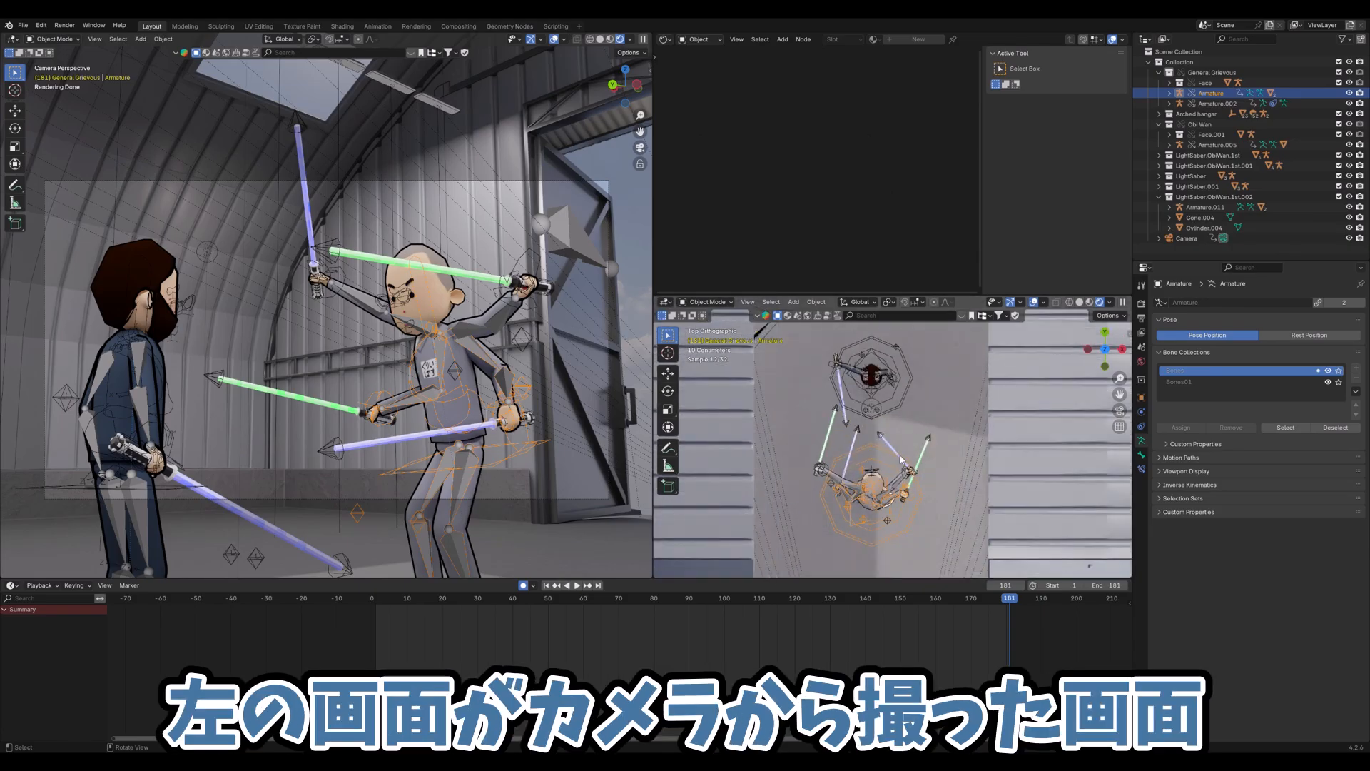
{"action": "left_click", "coordinate": [890, 412]}
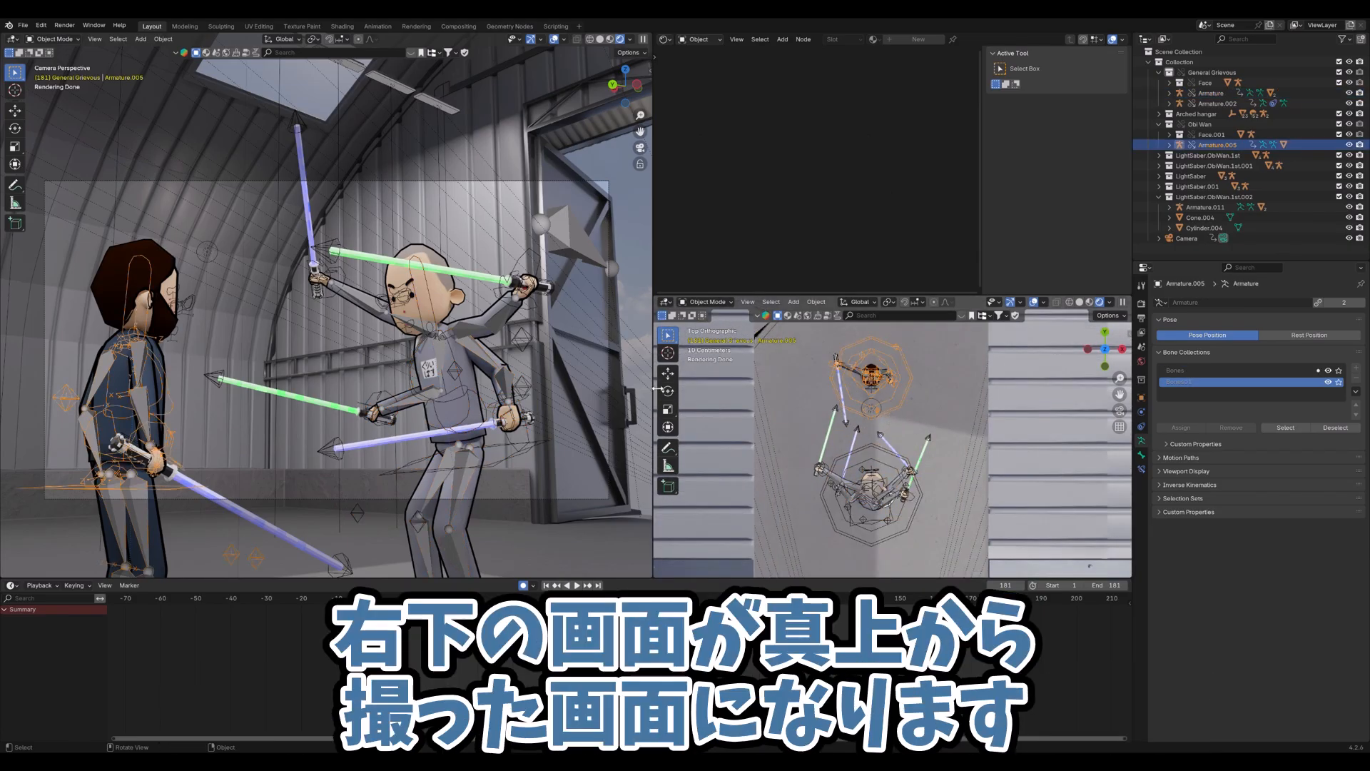
{"action": "scroll", "coordinate": [852, 477], "scroll_direction": "down", "scroll_amount": 2}
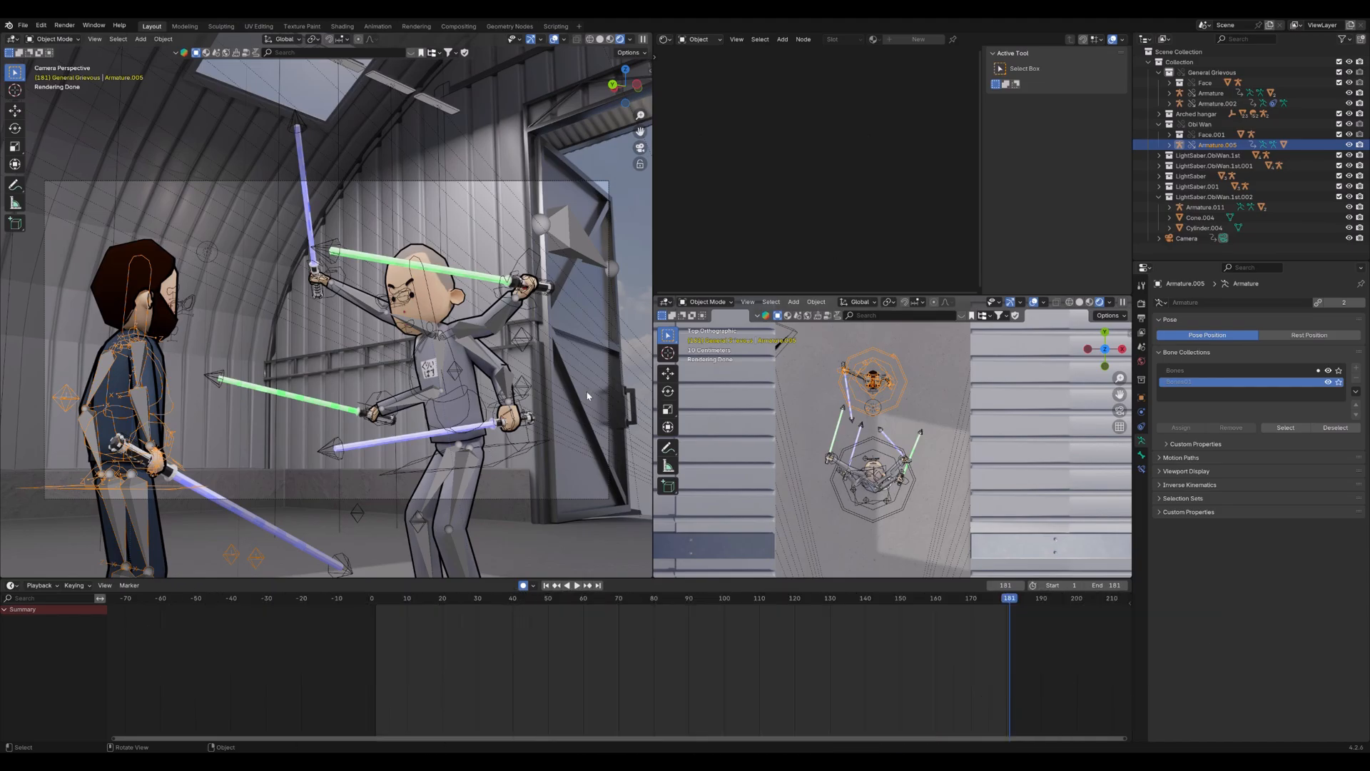
Go to frame 1 and examine the hangar's roof opening from above and outside, finishing in the camera view
{"action": "middle_click_drag", "start_coordinate": [521, 391], "coordinate": [558, 390]}
{"action": "key", "text": "shift+Left"}
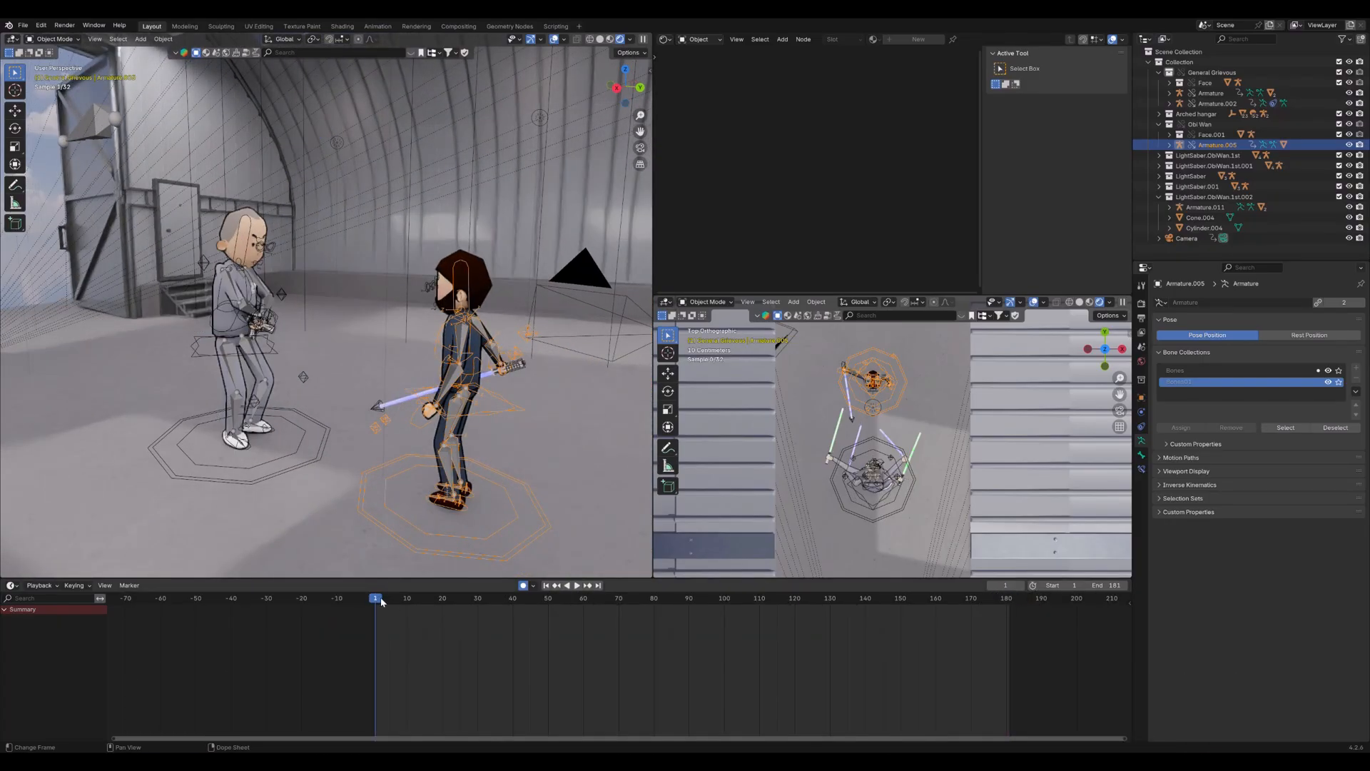
{"action": "mouse_move", "coordinate": [405, 397]}
{"action": "middle_mouse_down"}
{"action": "mouse_move", "coordinate": [179, 290]}
{"action": "mouse_move", "coordinate": [170, 301]}
{"action": "mouse_move", "coordinate": [193, 269]}
{"action": "mouse_move", "coordinate": [214, 314]}
{"action": "mouse_move", "coordinate": [281, 349]}
{"action": "mouse_move", "coordinate": [129, 376]}
{"action": "mouse_move", "coordinate": [152, 366]}
{"action": "mouse_move", "coordinate": [388, 378]}
{"action": "mouse_move", "coordinate": [502, 400]}
{"action": "mouse_move", "coordinate": [510, 423]}
{"action": "mouse_move", "coordinate": [301, 403]}
{"action": "mouse_move", "coordinate": [391, 319]}
{"action": "mouse_move", "coordinate": [279, 453]}
{"action": "middle_mouse_up"}
{"action": "key", "text": "KP_Decimal"}
{"action": "scroll", "coordinate": [176, 303], "scroll_direction": "down", "scroll_amount": 5}
{"action": "key", "text": "KP_0"}
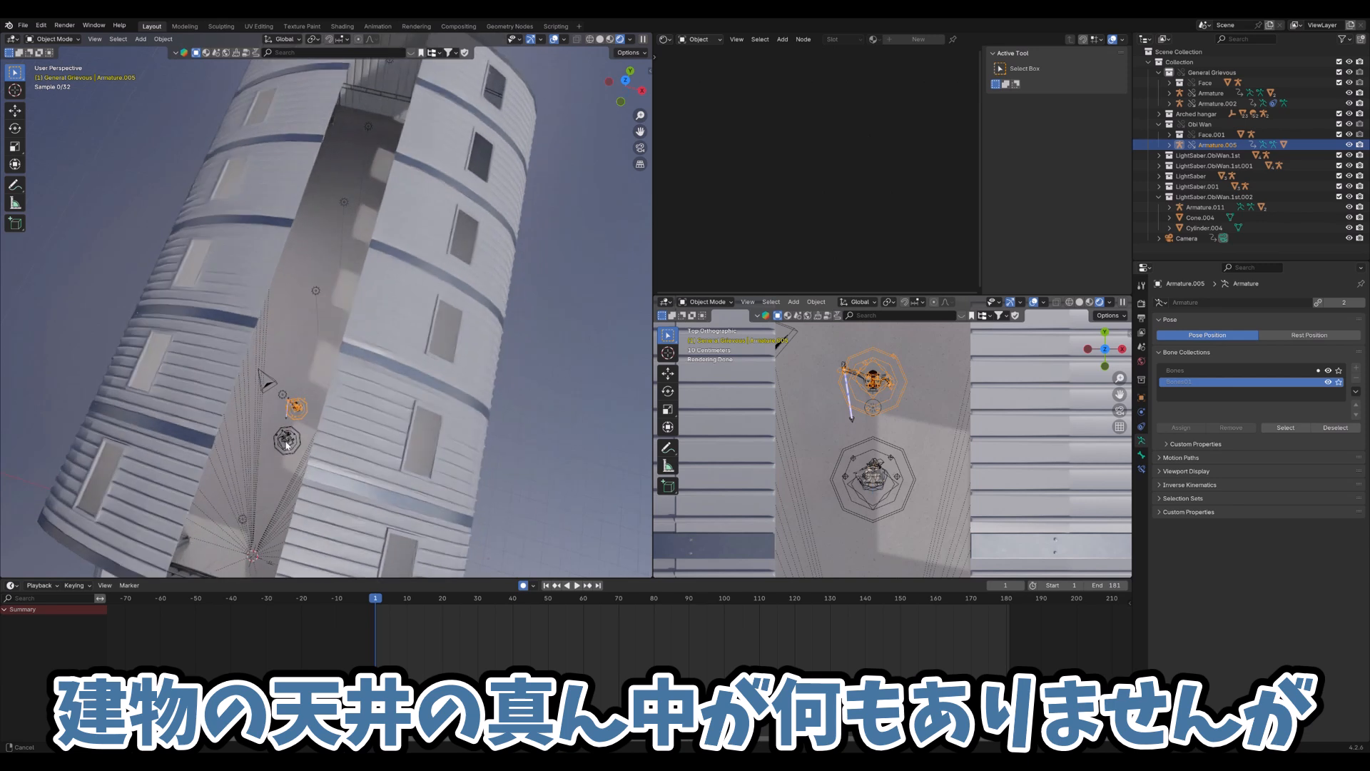
{"action": "mouse_move", "coordinate": [328, 301]}
{"action": "middle_mouse_down", "text": "shift"}
{"action": "mouse_move", "coordinate": [296, 385]}
{"action": "mouse_move", "coordinate": [340, 279]}
{"action": "middle_mouse_up", "text": "shift"}
{"action": "scroll", "coordinate": [878, 460], "scroll_direction": "down", "scroll_amount": 5}
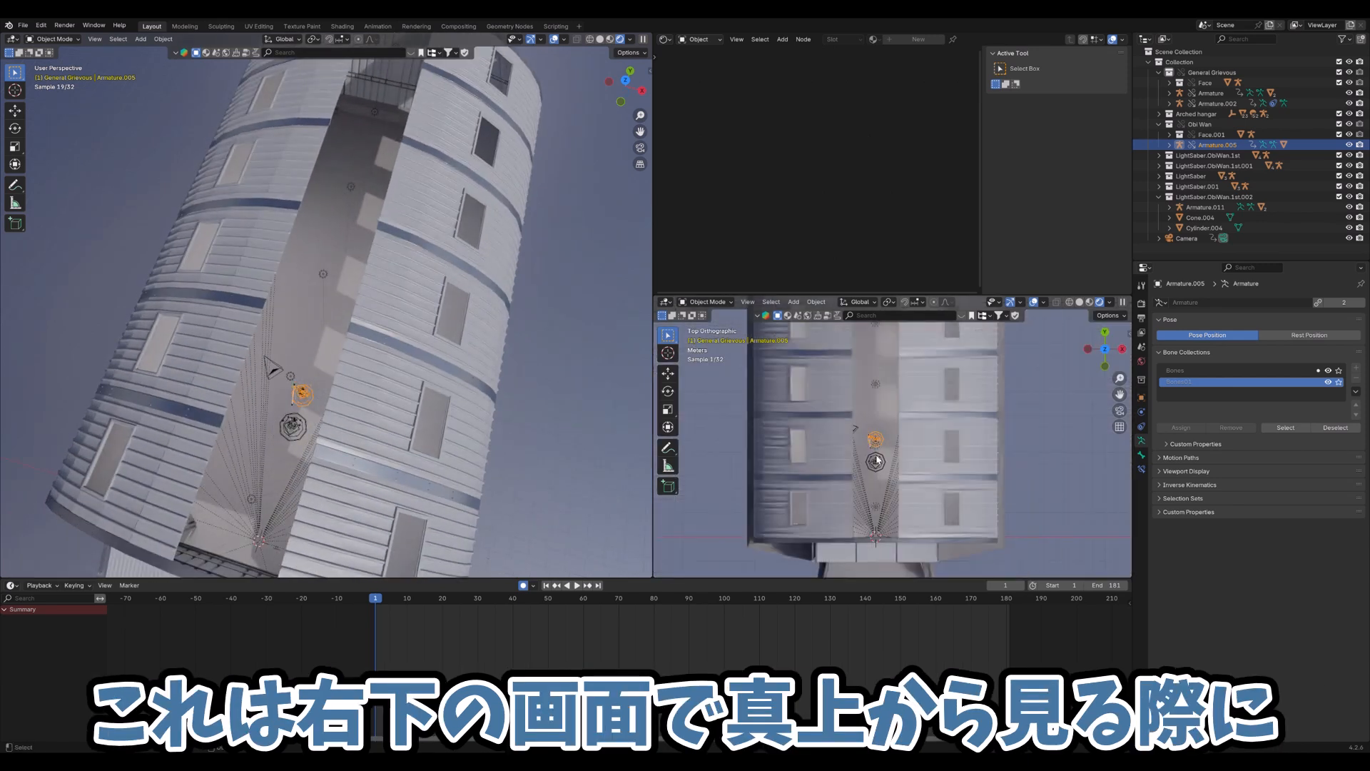
{"action": "scroll", "coordinate": [877, 471], "scroll_direction": "up", "scroll_amount": 5}
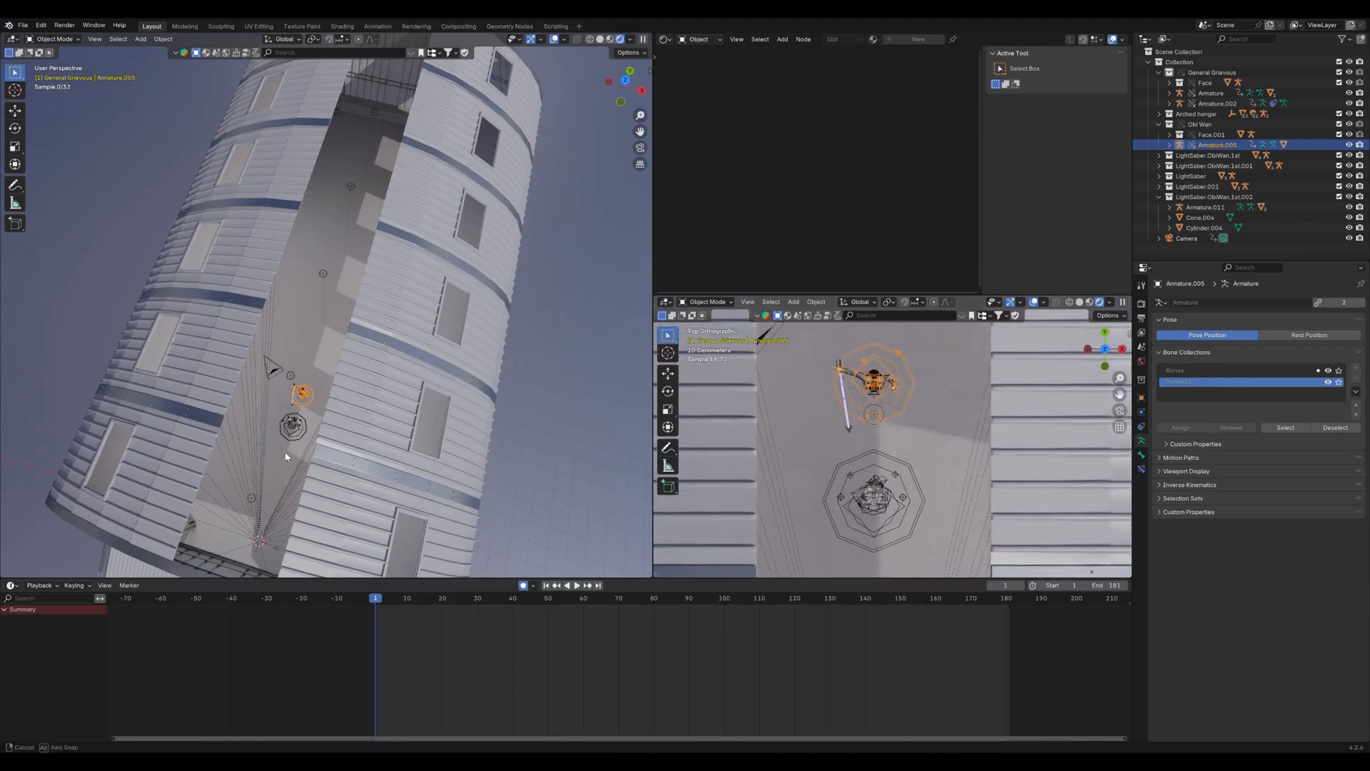
{"action": "middle_click_drag", "start_coordinate": [296, 428], "coordinate": [289, 407]}
{"action": "key", "text": "KP_0"}
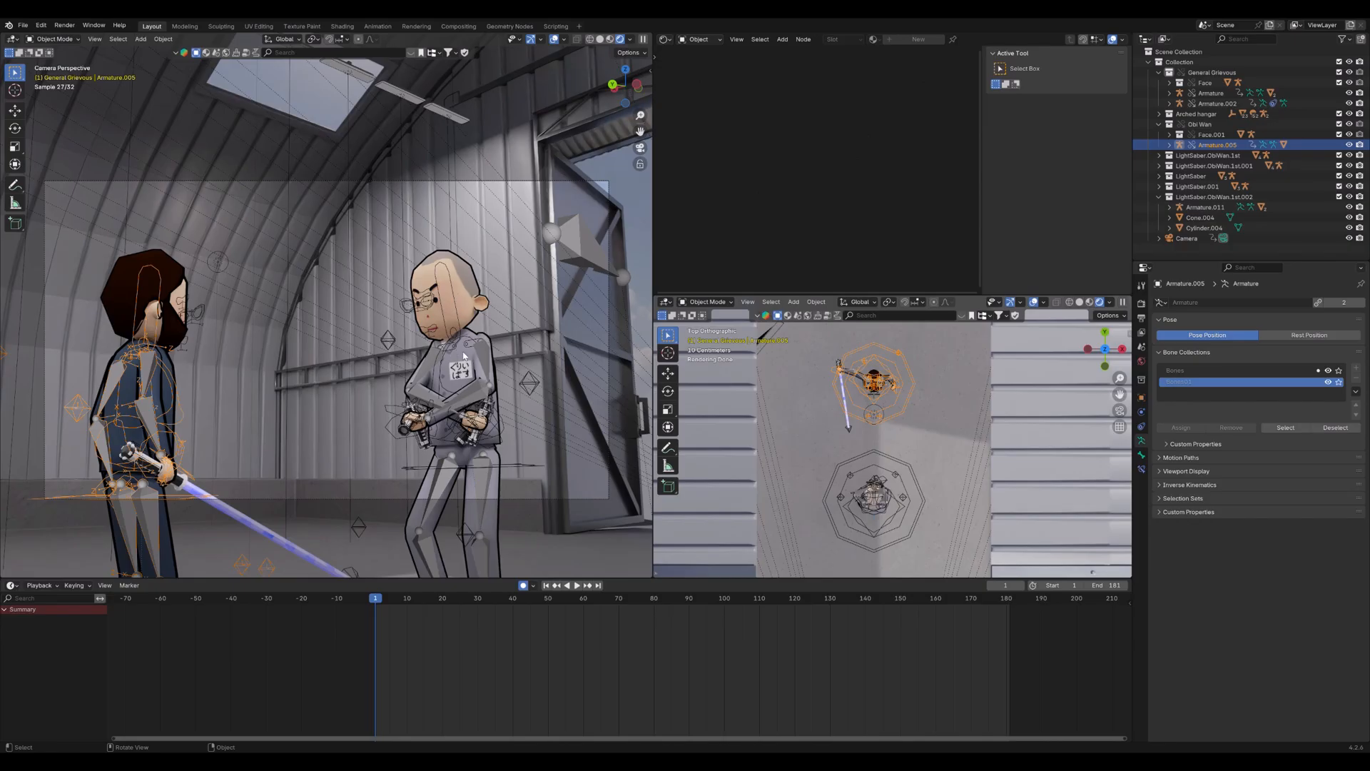
Play the four-lightsaber animation in the rendered camera view and stop it near the beginning
{"action": "key", "text": "space"}
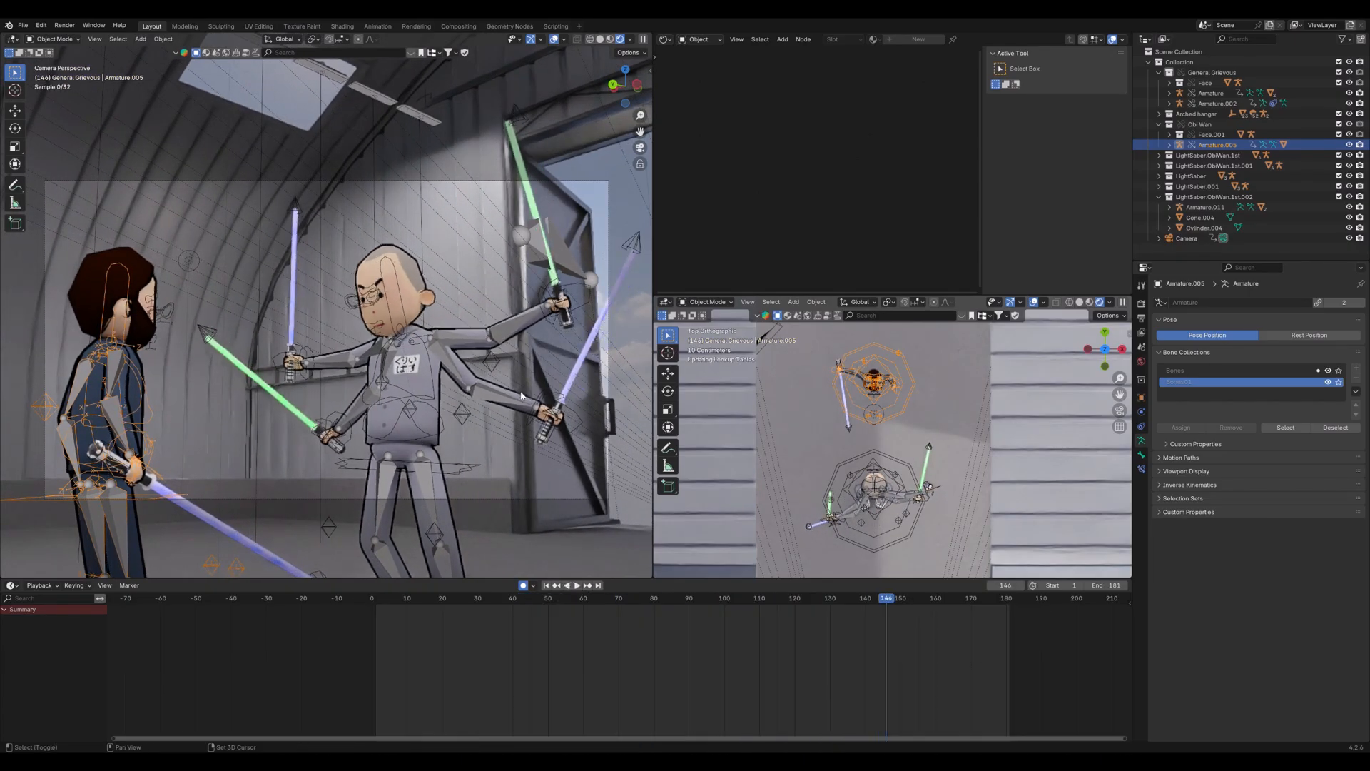
{"action": "key", "text": "space"}
{"action": "key", "text": "space"}
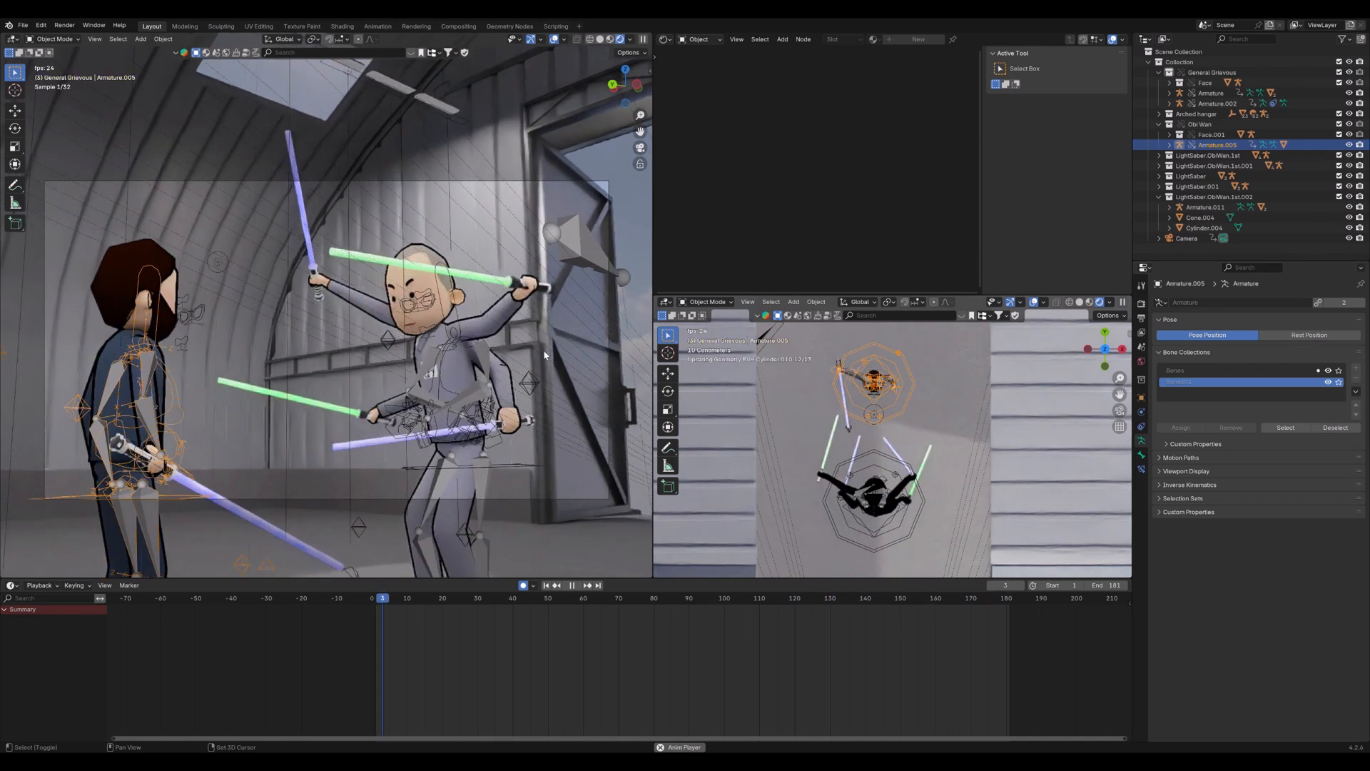
{"action": "key", "text": "space"}
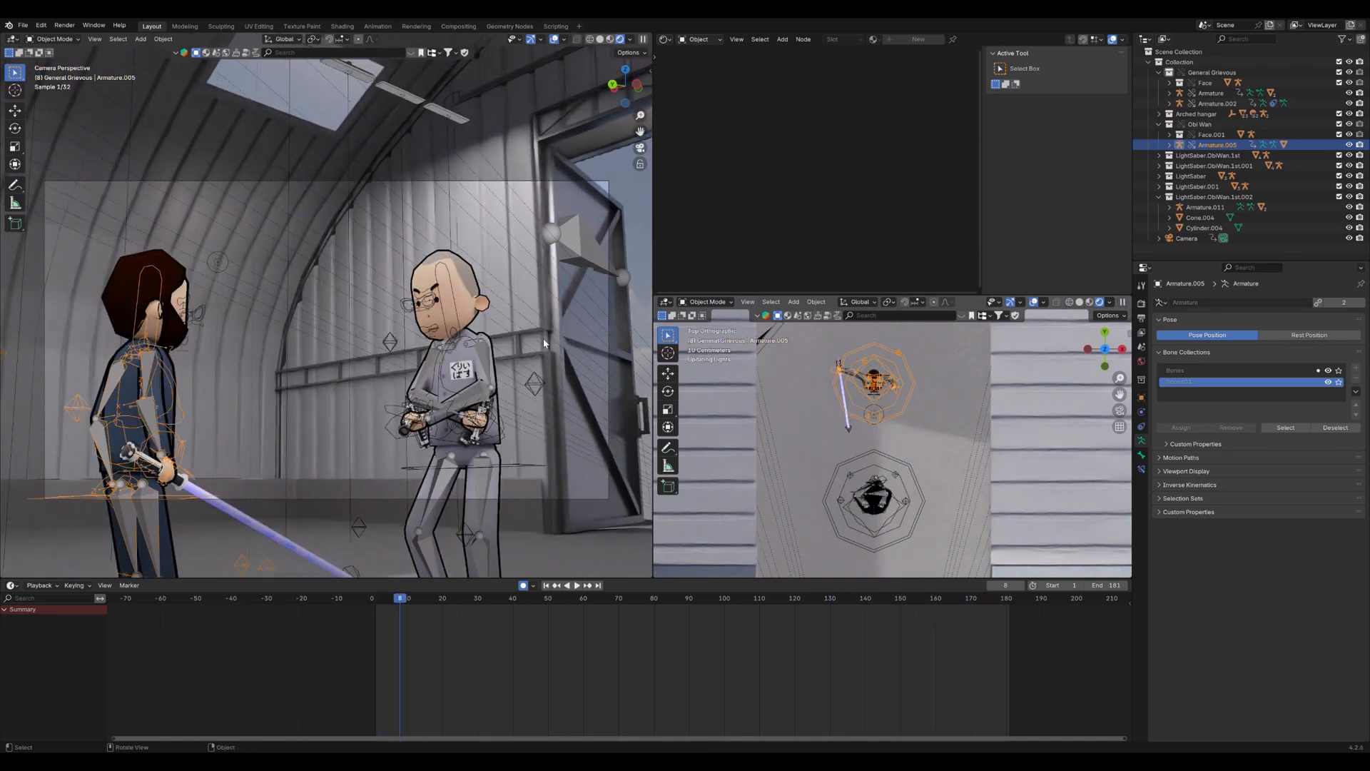
Switch the camera and top viewports to solid shading and play the animation through once
{"action": "left_click", "coordinate": [600, 39]}
{"action": "left_click", "coordinate": [1079, 302]}
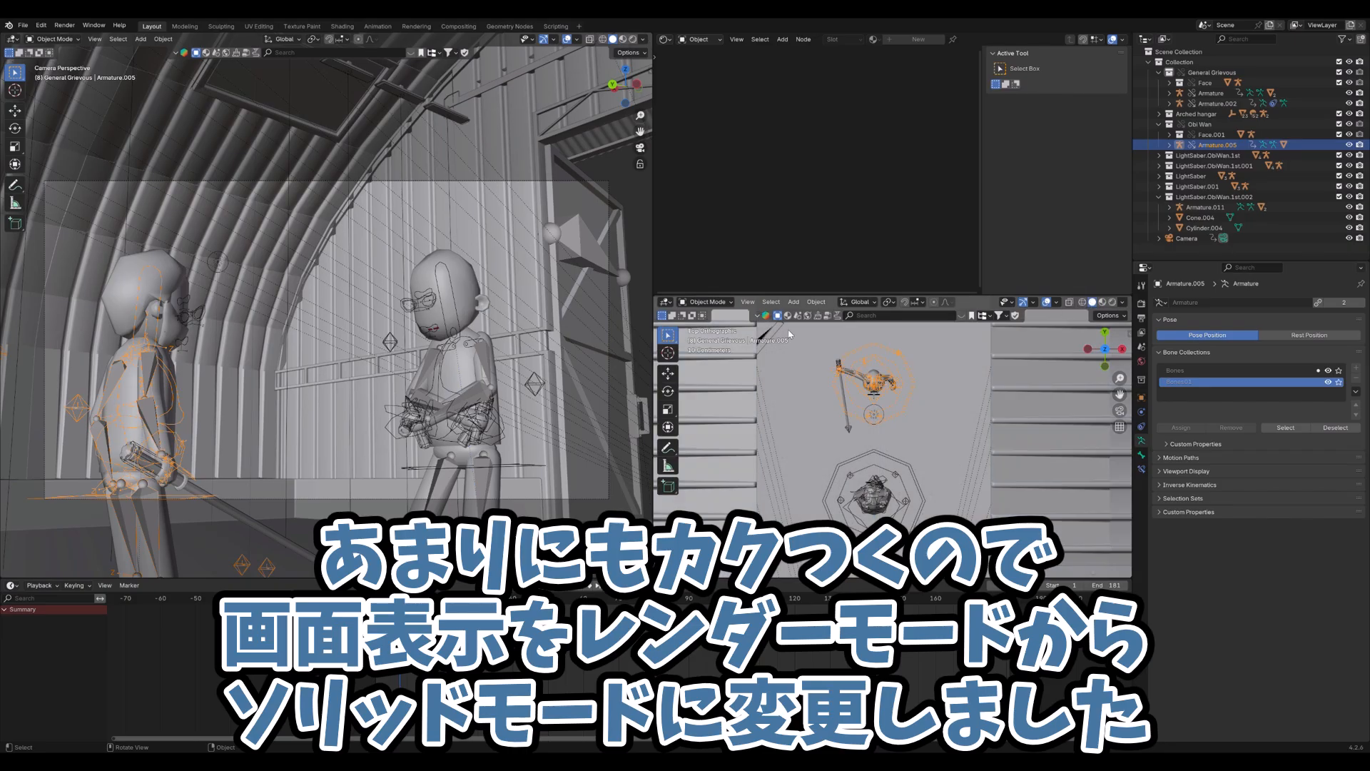
{"action": "key", "text": "space"}
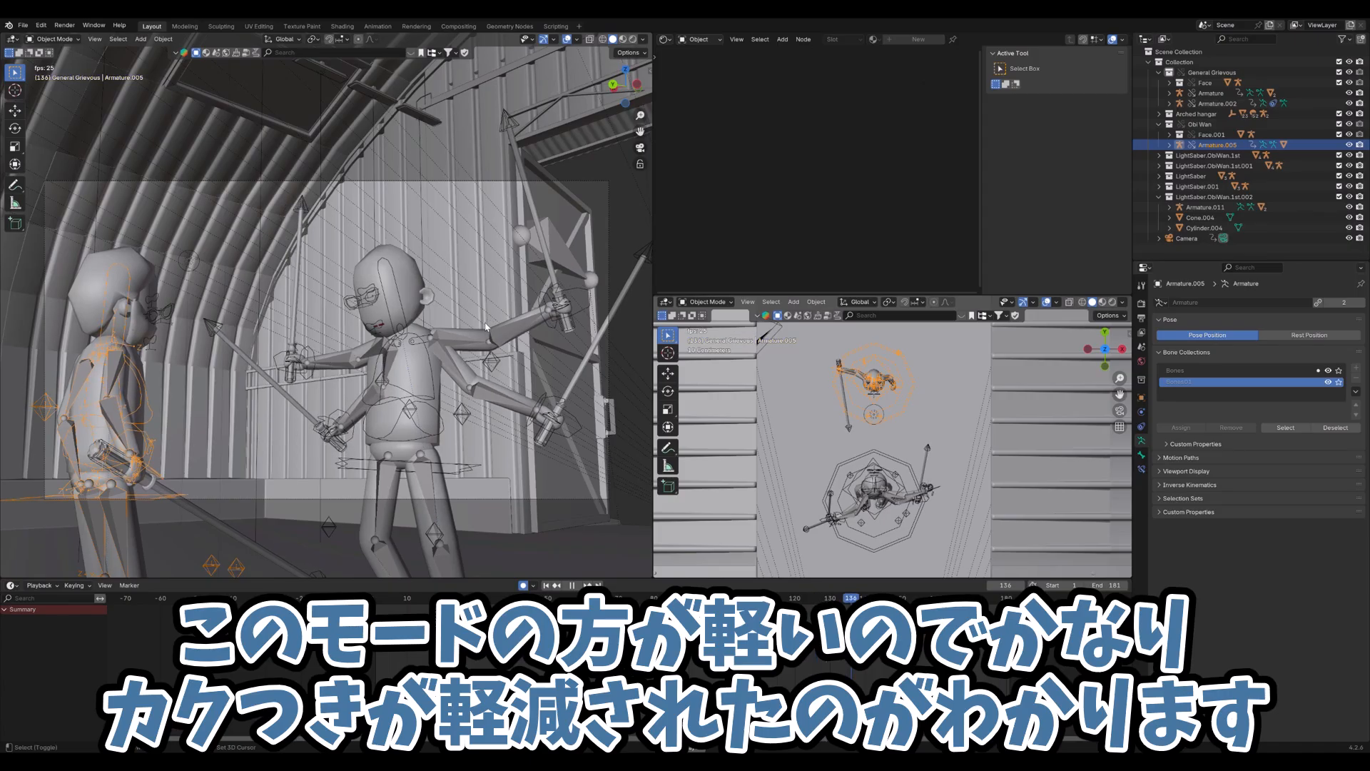
{"action": "key", "text": "space"}
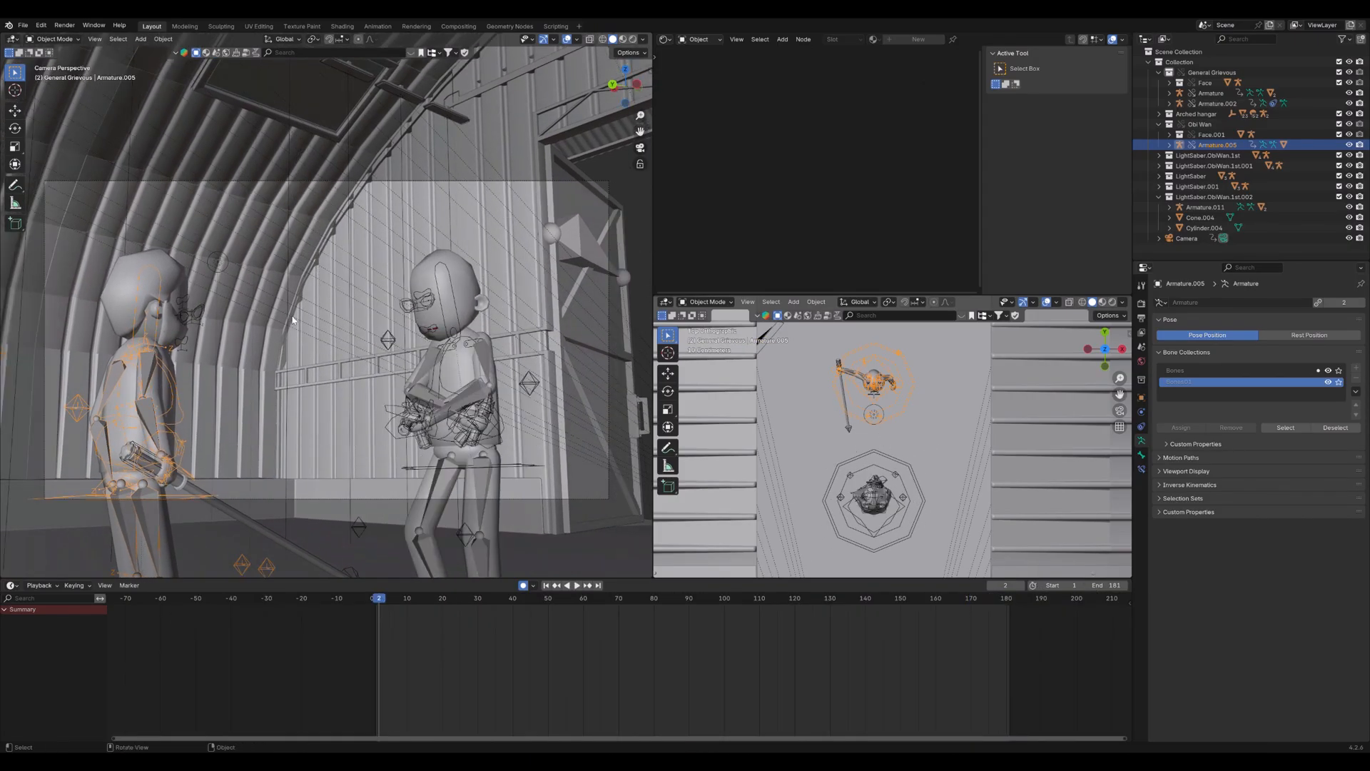
Select the bald character's main armature and show the camera viewport in rendered shading at frame 1
{"action": "left_click", "coordinate": [453, 297]}
{"action": "left_click", "coordinate": [633, 39]}
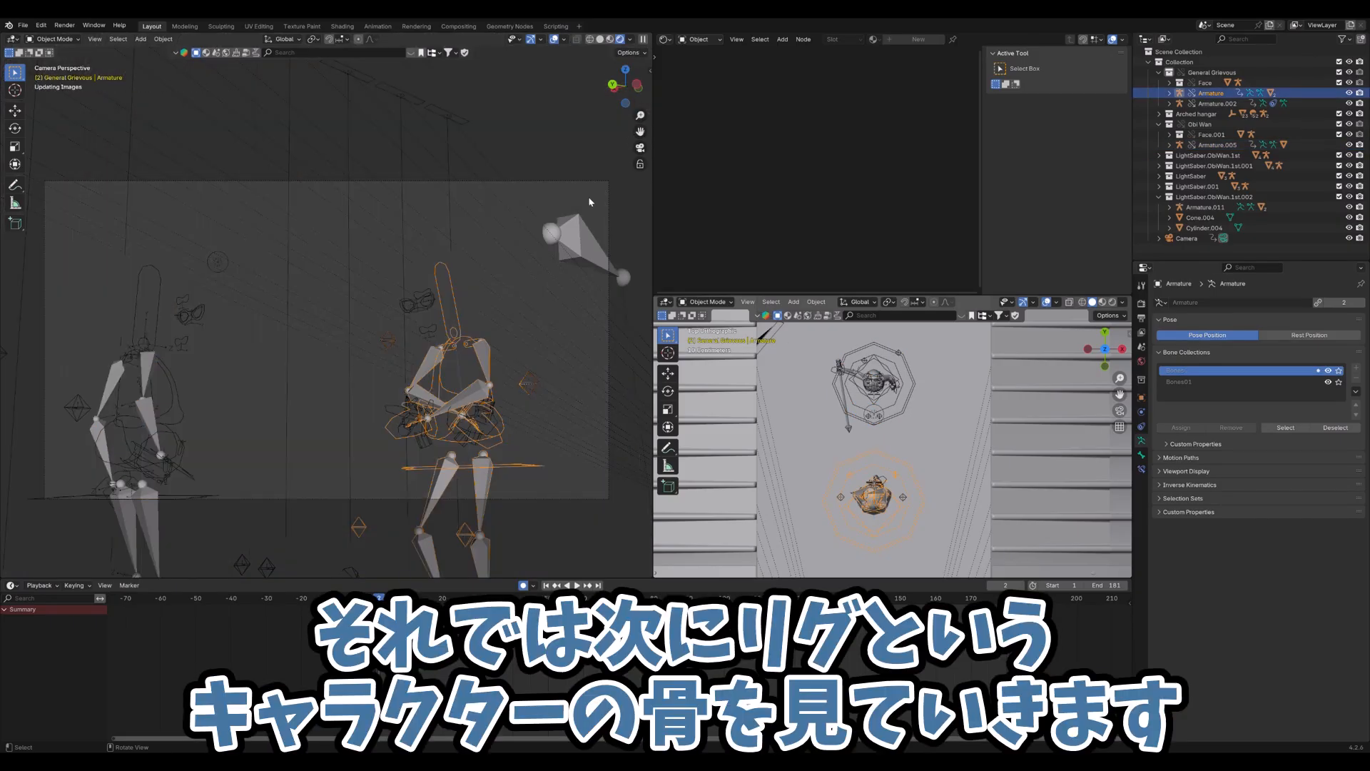
{"action": "left_click", "coordinate": [375, 598]}
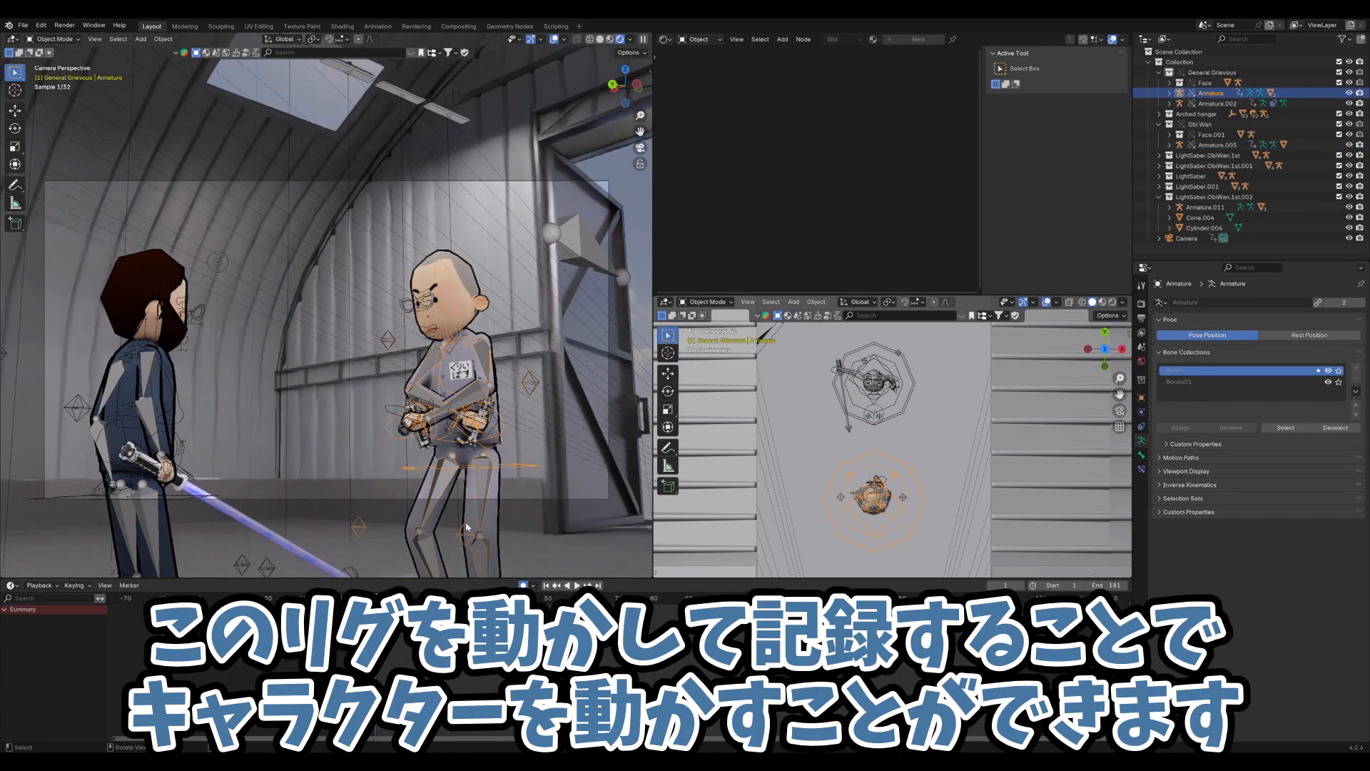
Hide the Bones01 collection of the bald character's main armature in Pose Mode, and return to Object Mode
{"action": "key", "text": "ctrl+Tab"}
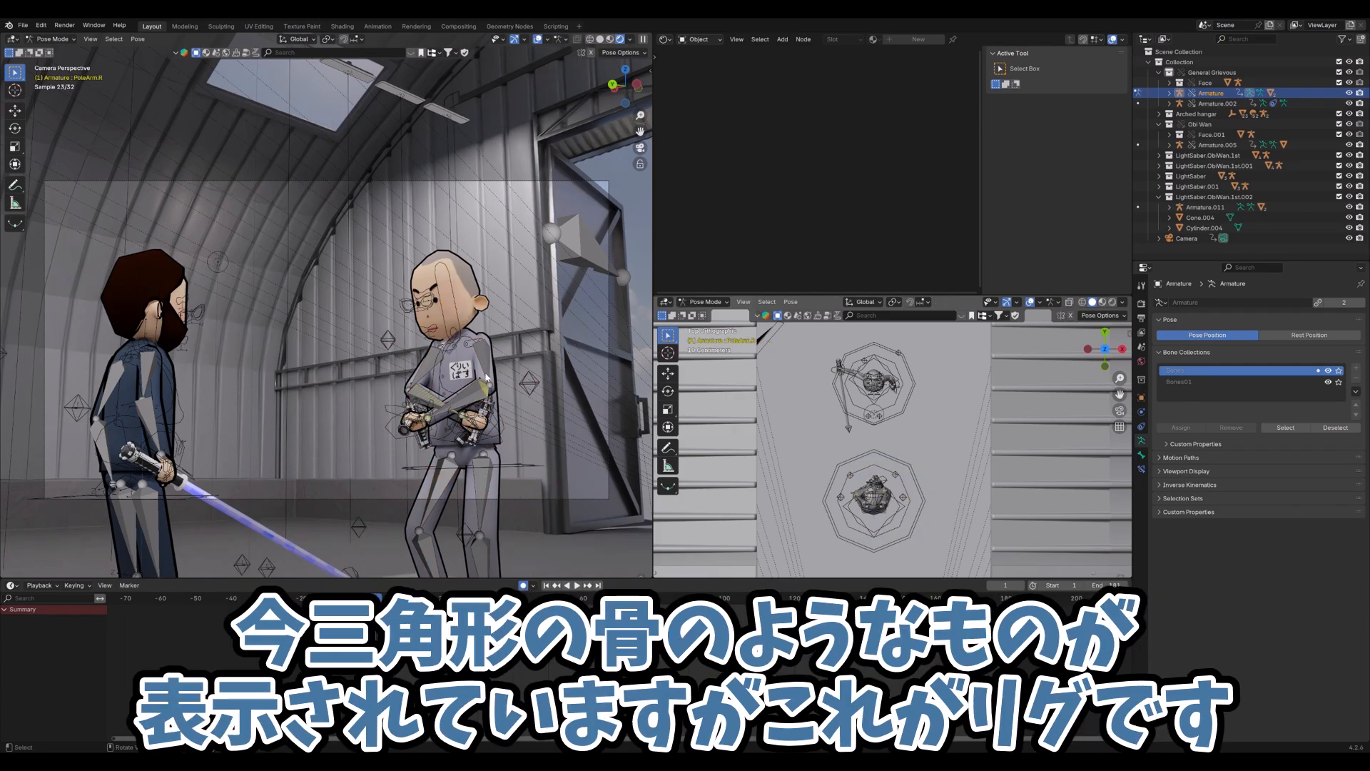
{"action": "left_click", "coordinate": [1328, 383]}
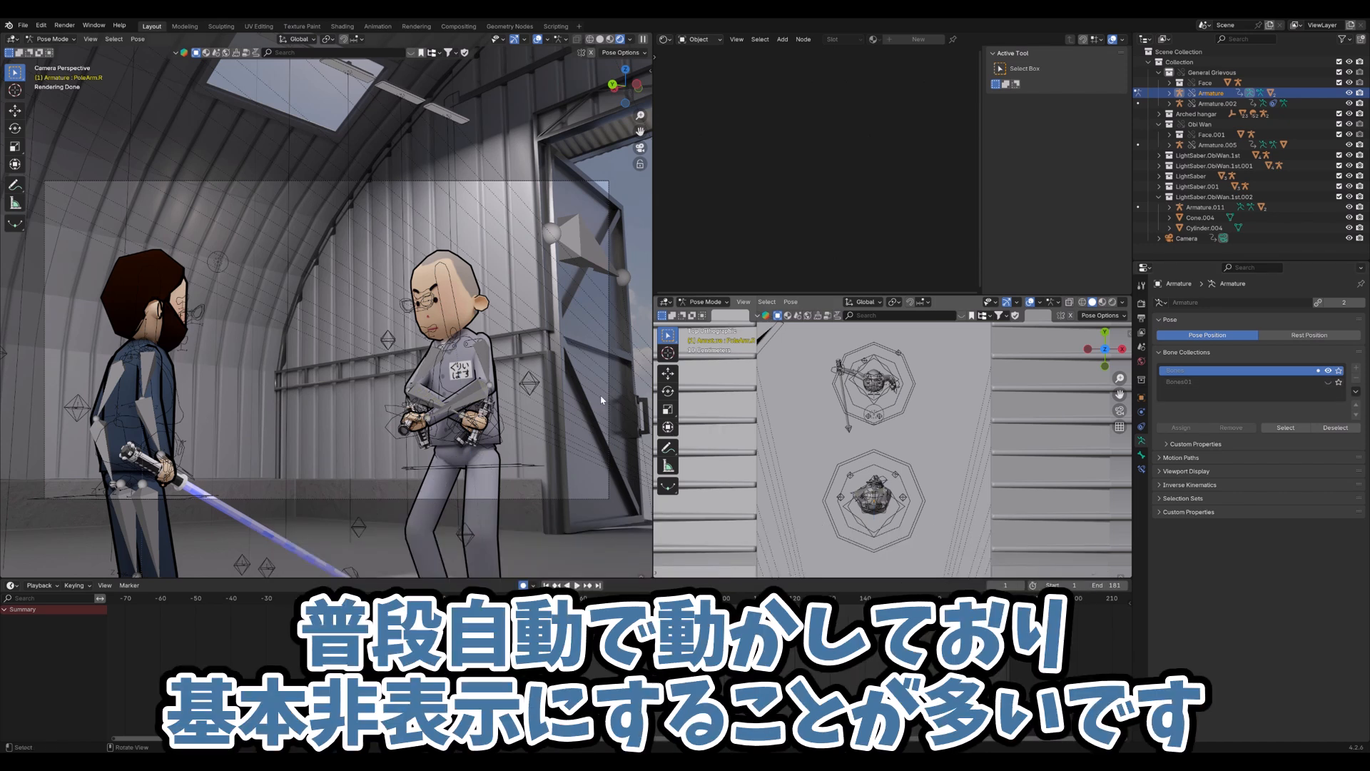
{"action": "key", "text": "ctrl+Tab"}
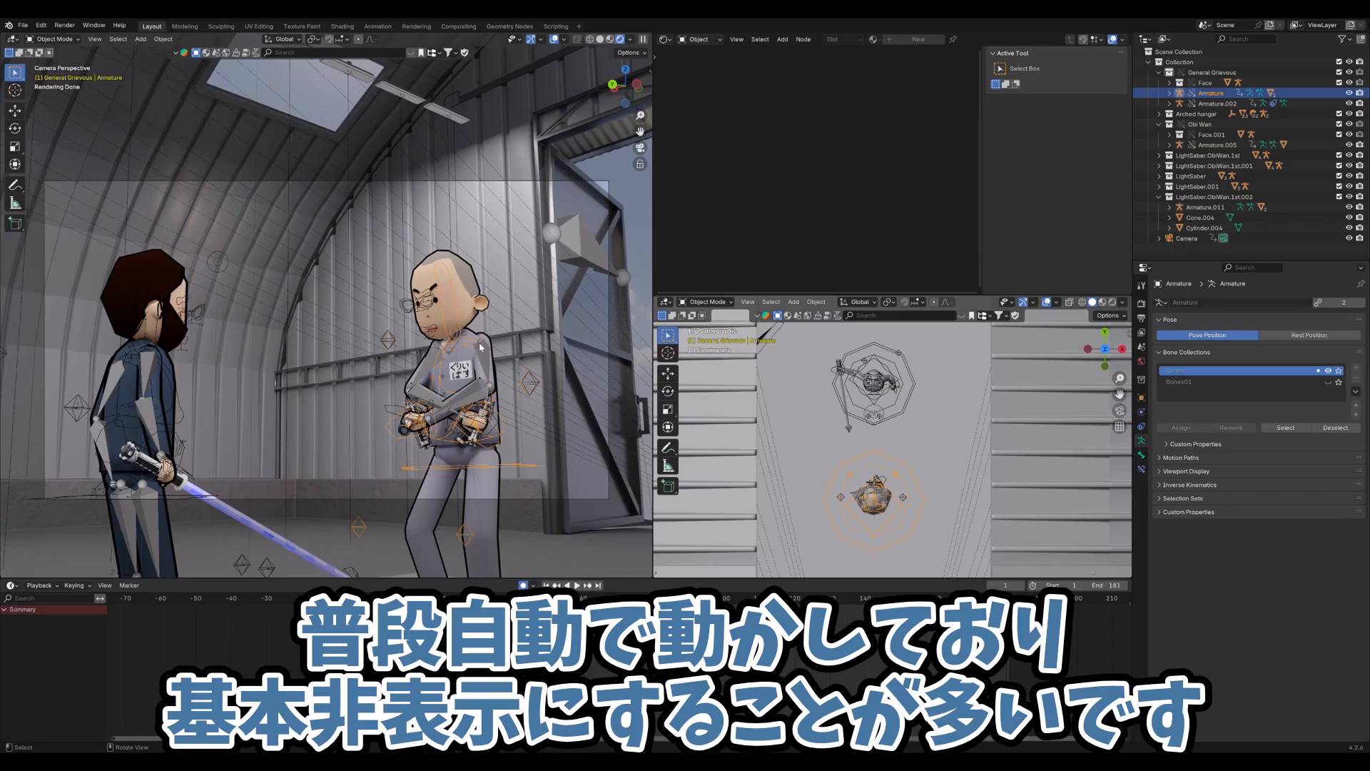
Hide the second bone collection of the extra-arms rig Armature.002 in Pose Mode, and return to Object Mode
{"action": "left_click", "coordinate": [431, 393]}
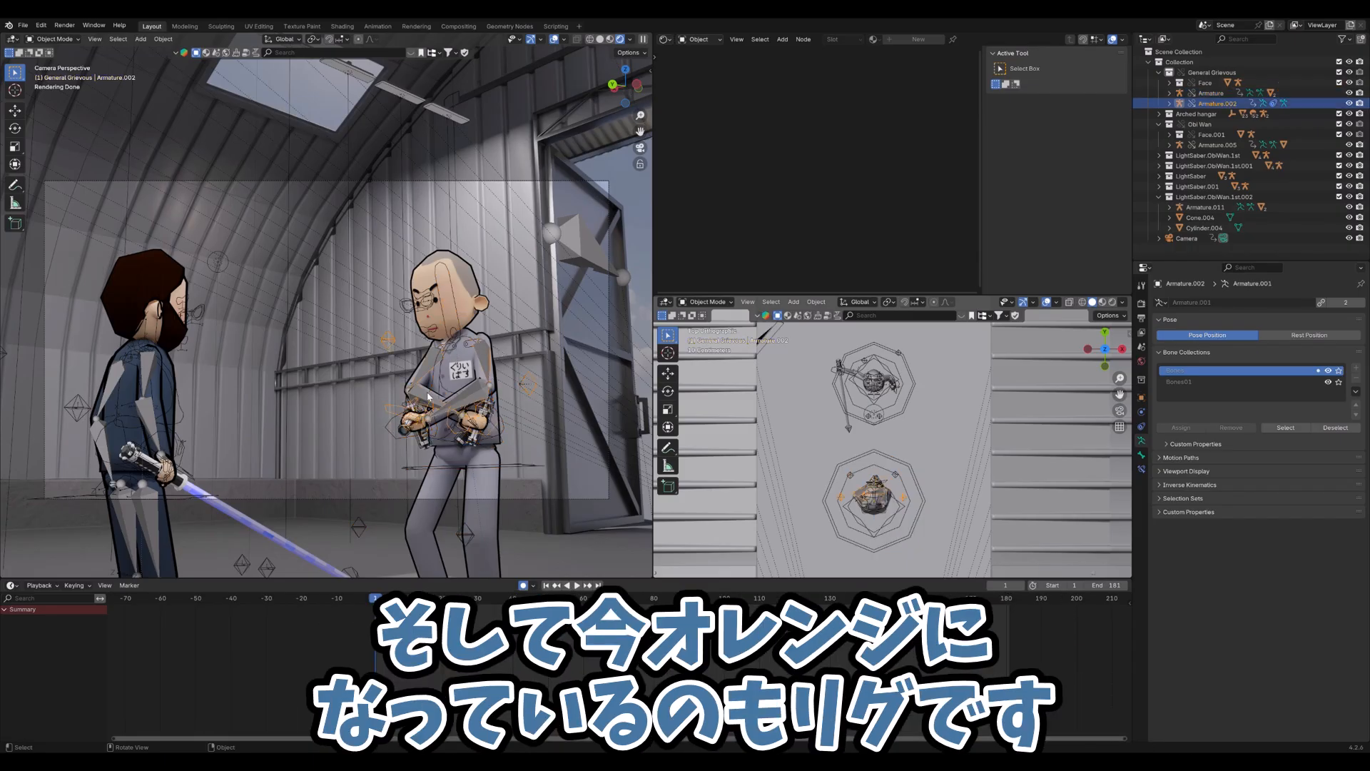
{"action": "key", "text": "ctrl+Tab"}
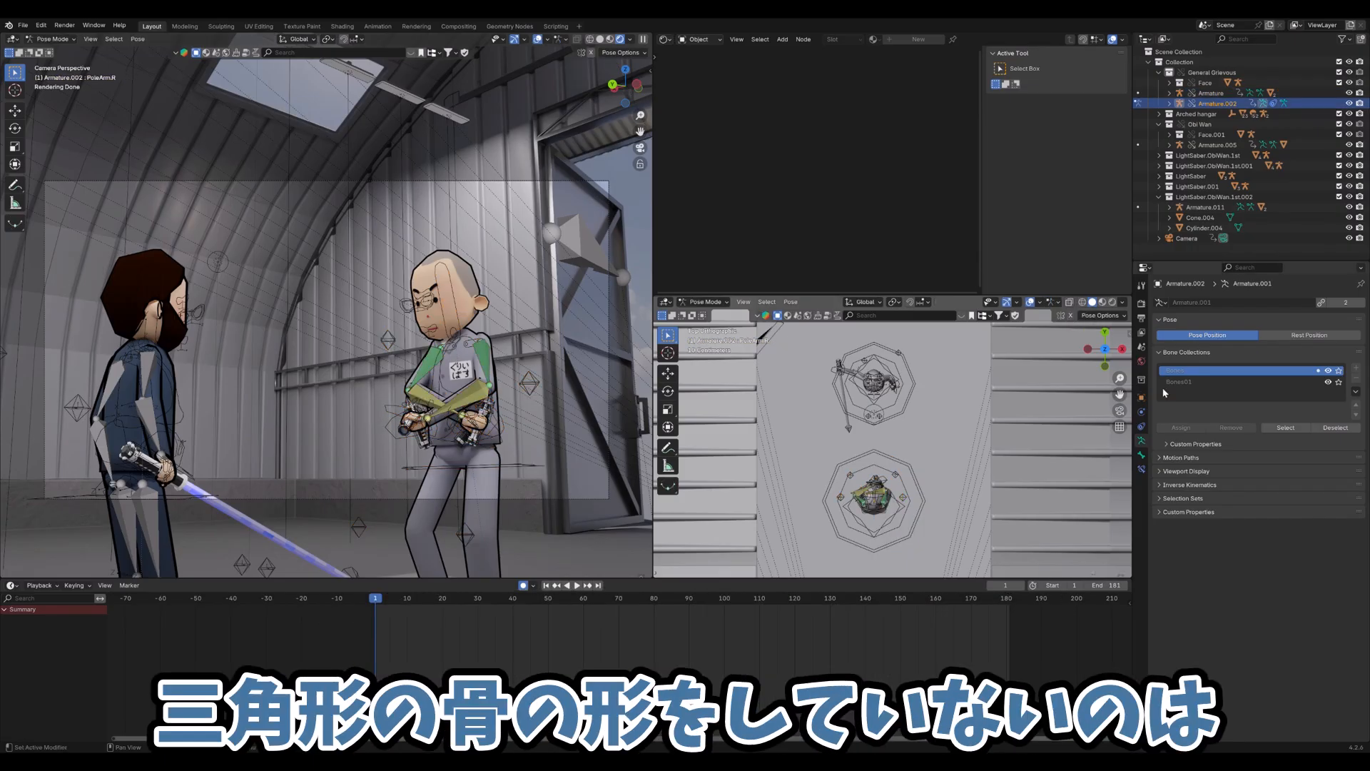
{"action": "left_click", "coordinate": [1328, 382]}
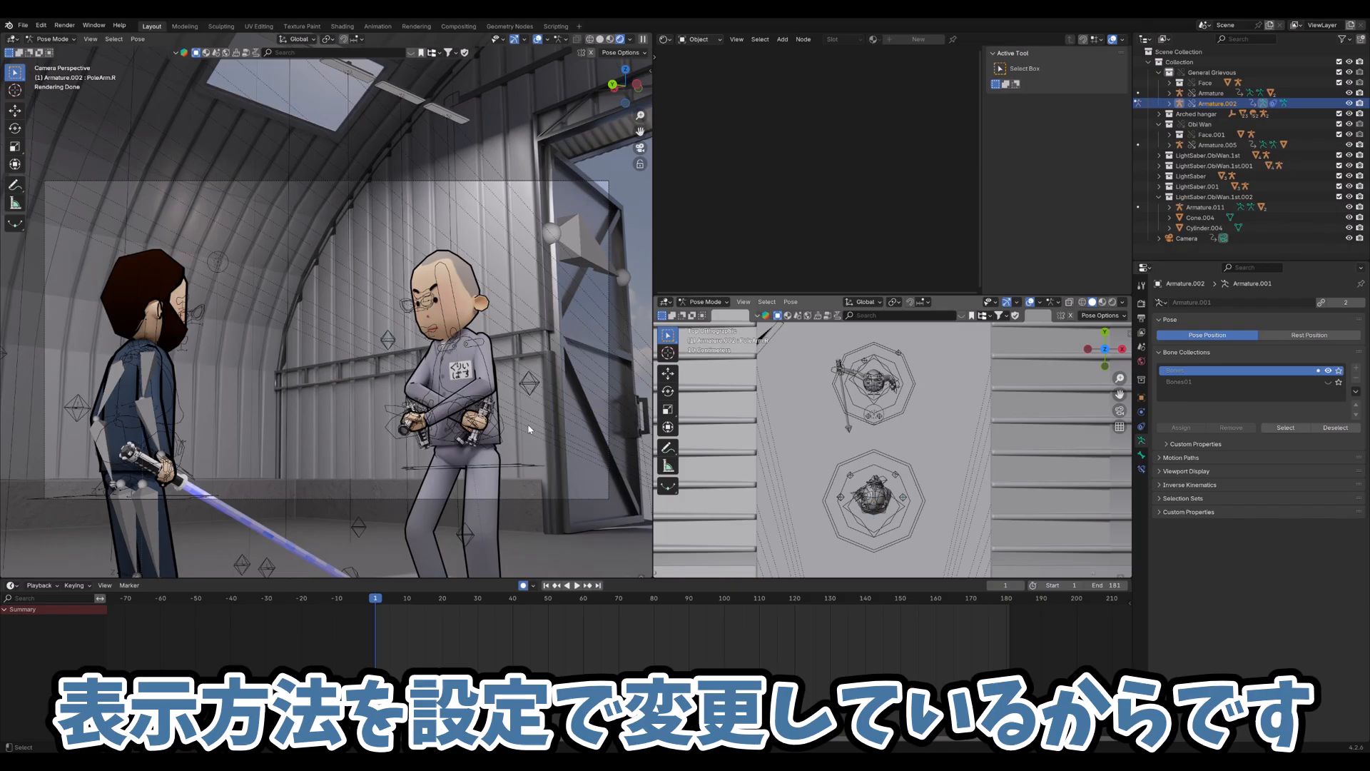
{"action": "key", "text": "ctrl+Tab"}
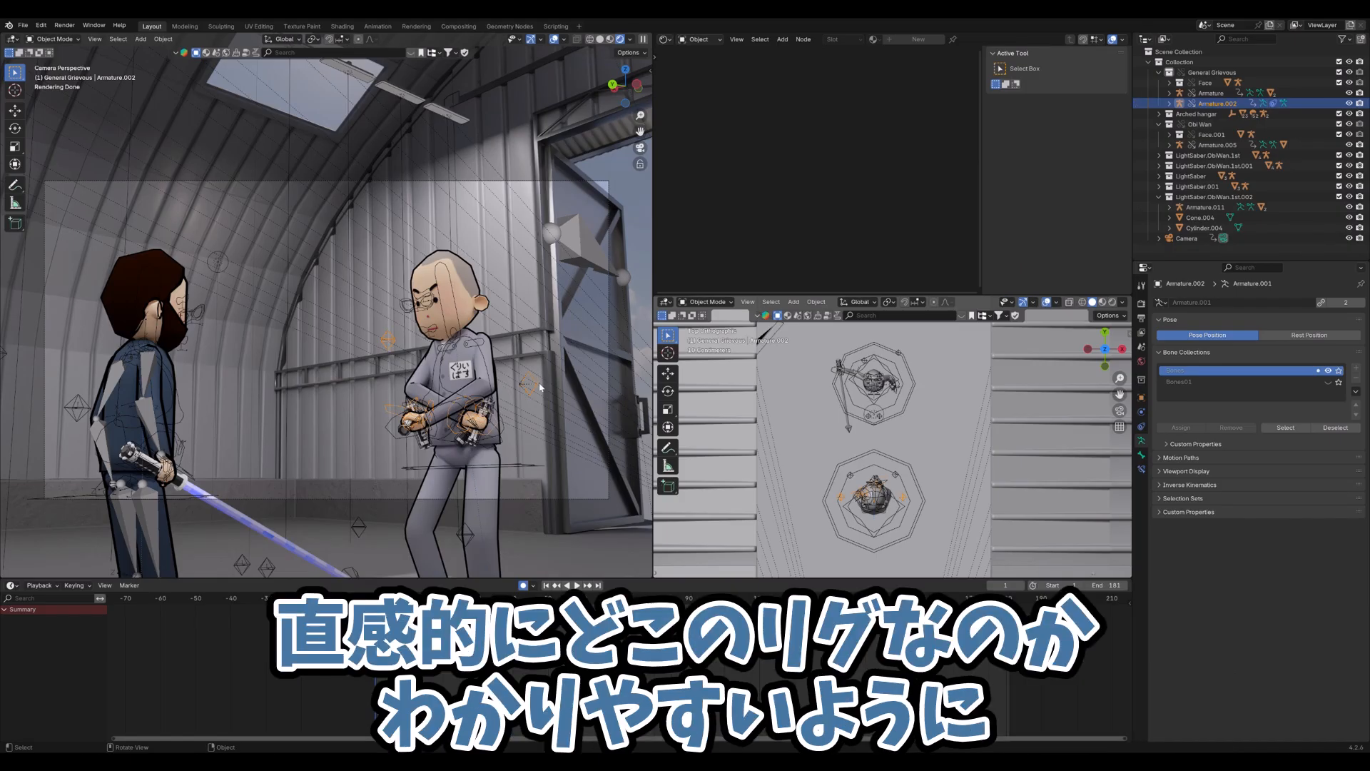
Put the bald character's main armature in Pose Mode and select its Head bone to inspect the keyframes
{"action": "left_click", "coordinate": [518, 464]}
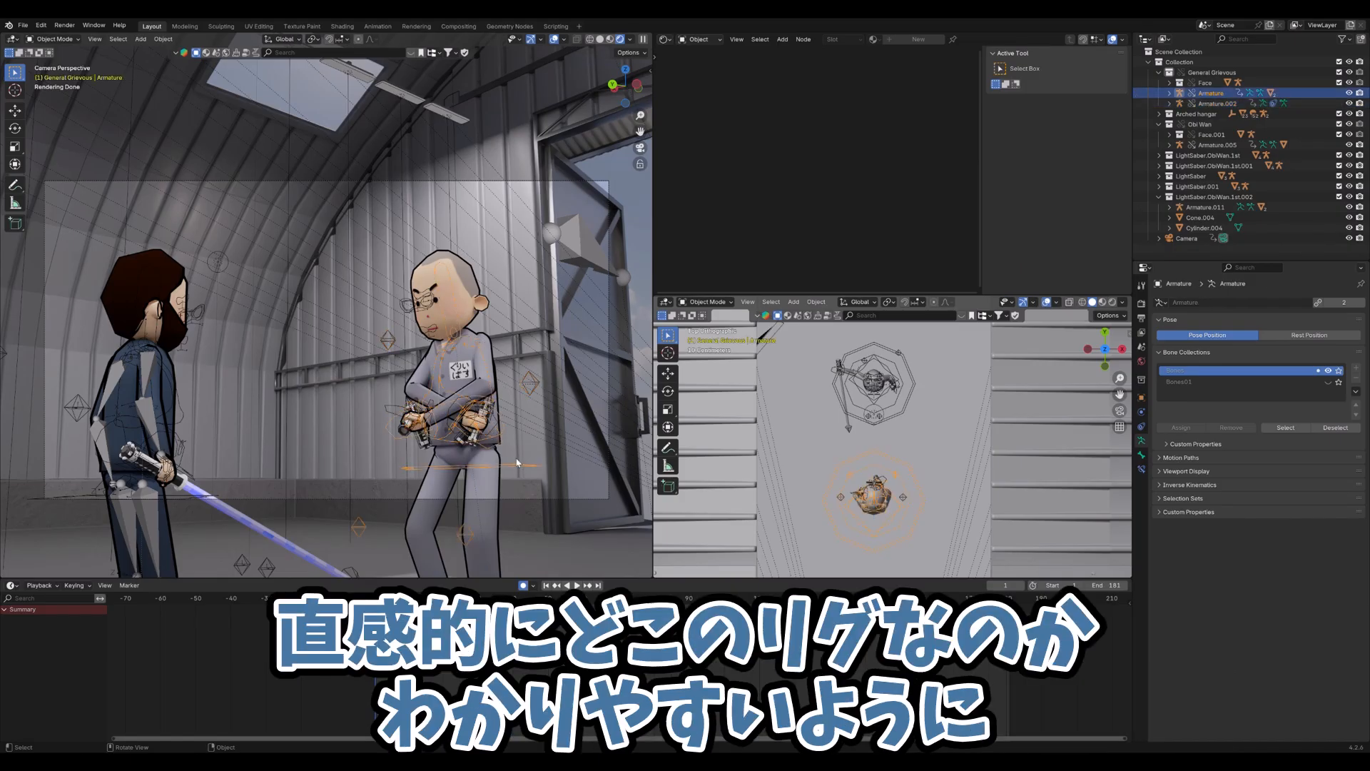
{"action": "key", "text": "ctrl+Tab"}
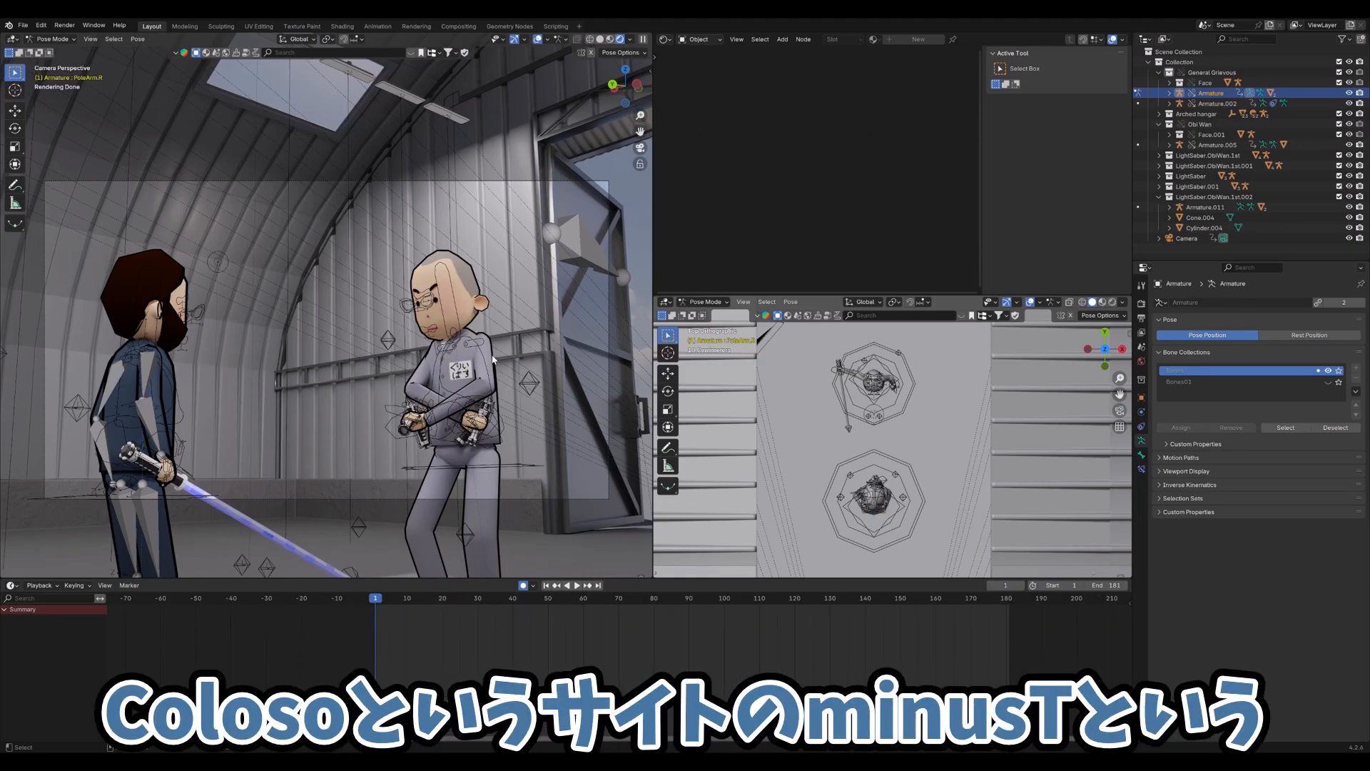
{"action": "left_click", "coordinate": [452, 291]}
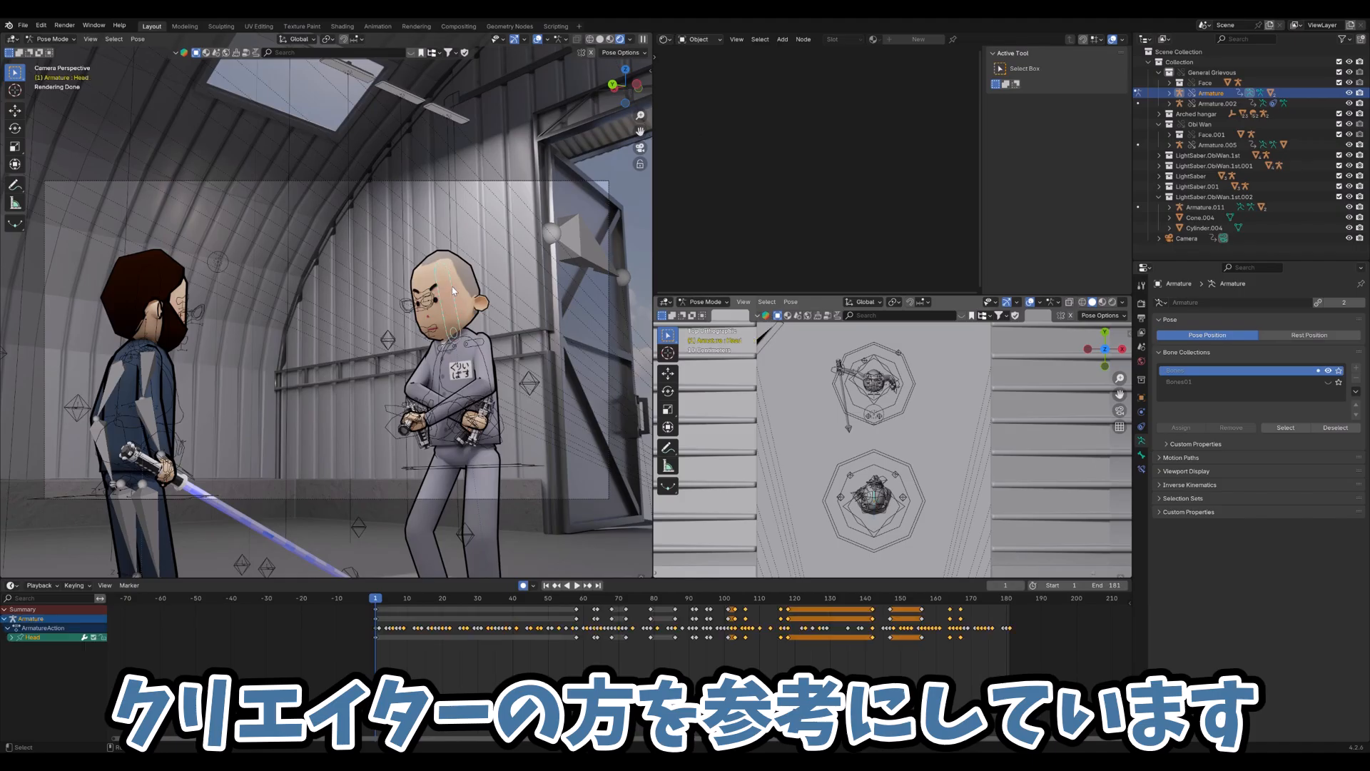
{"action": "scroll", "coordinate": [669, 665], "scroll_direction": "up", "scroll_amount": 3}
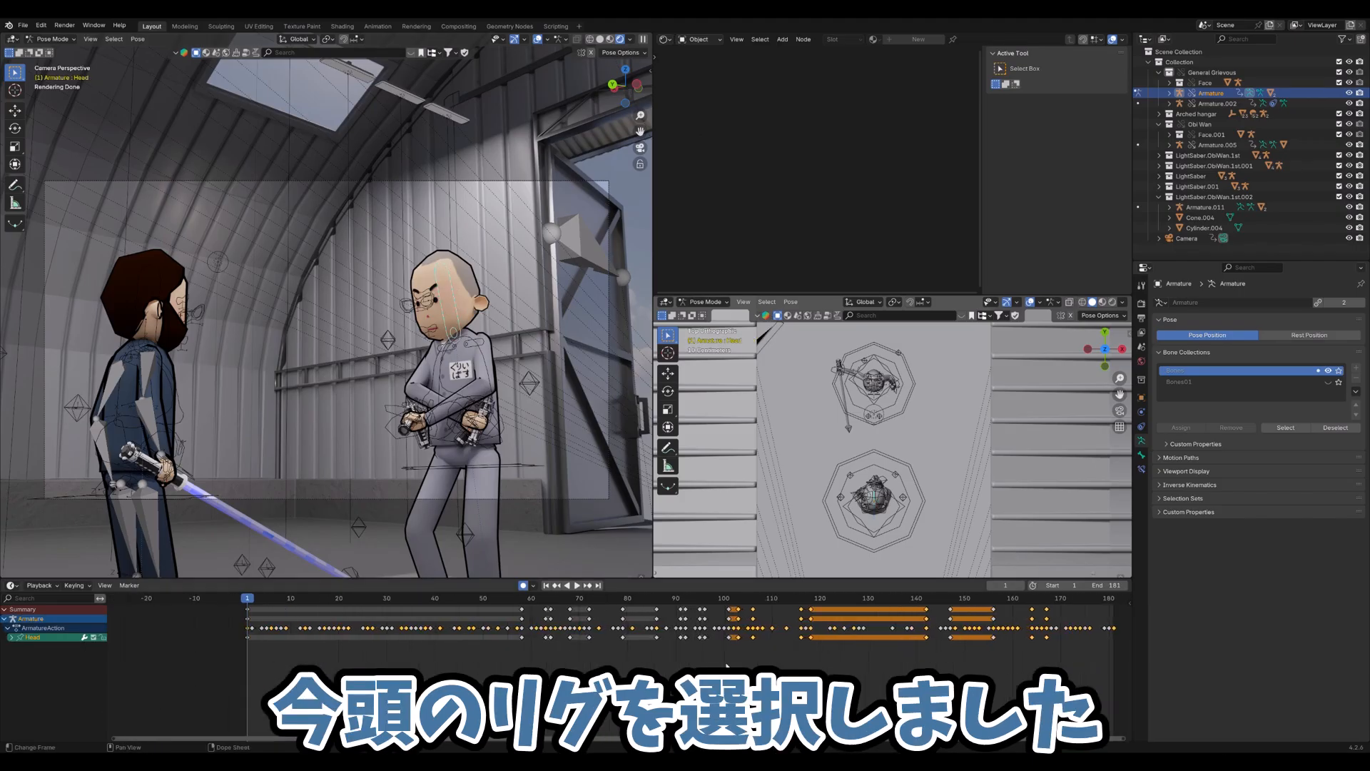
{"action": "scroll", "coordinate": [666, 656], "scroll_direction": "up", "scroll_amount": 2}
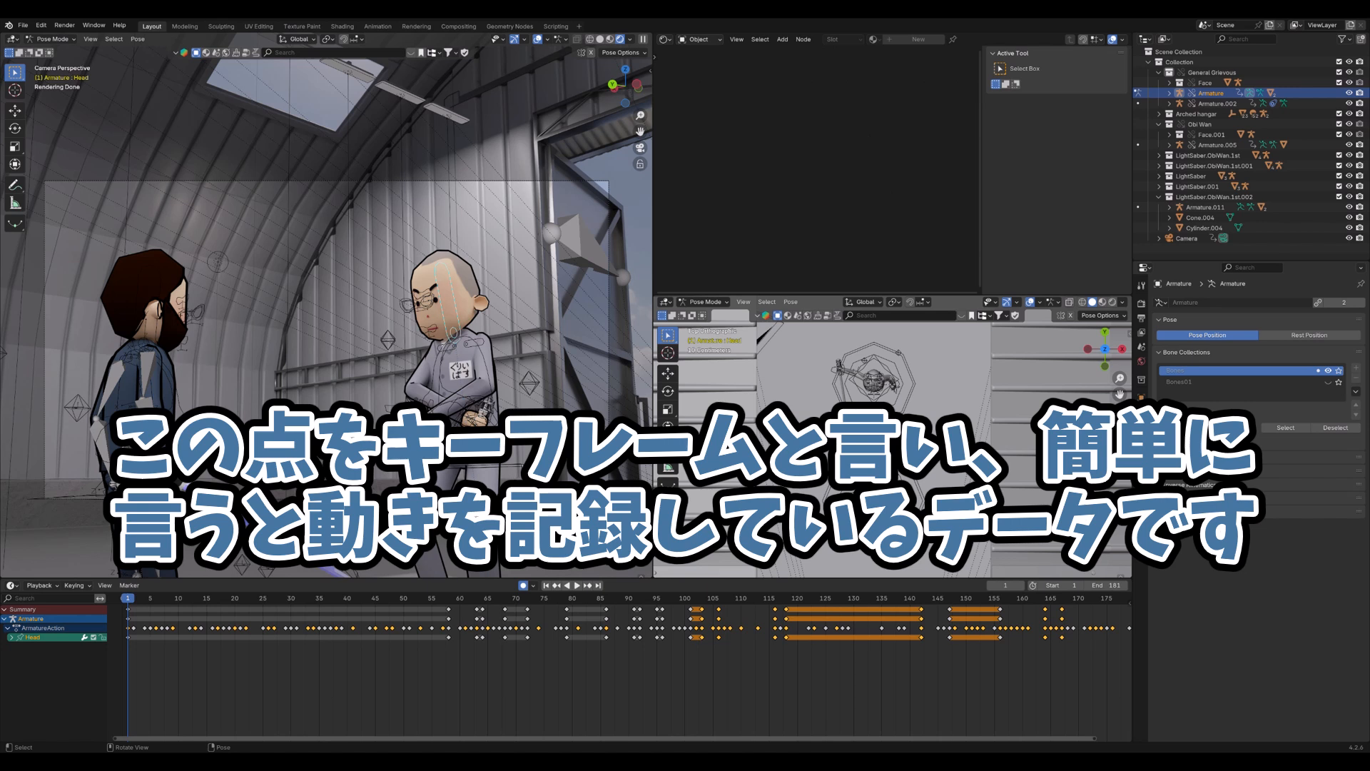
Select the bald character's Hips bone to display its location and rotation keyframes across the whole frame range
{"action": "left_click", "coordinate": [445, 466]}
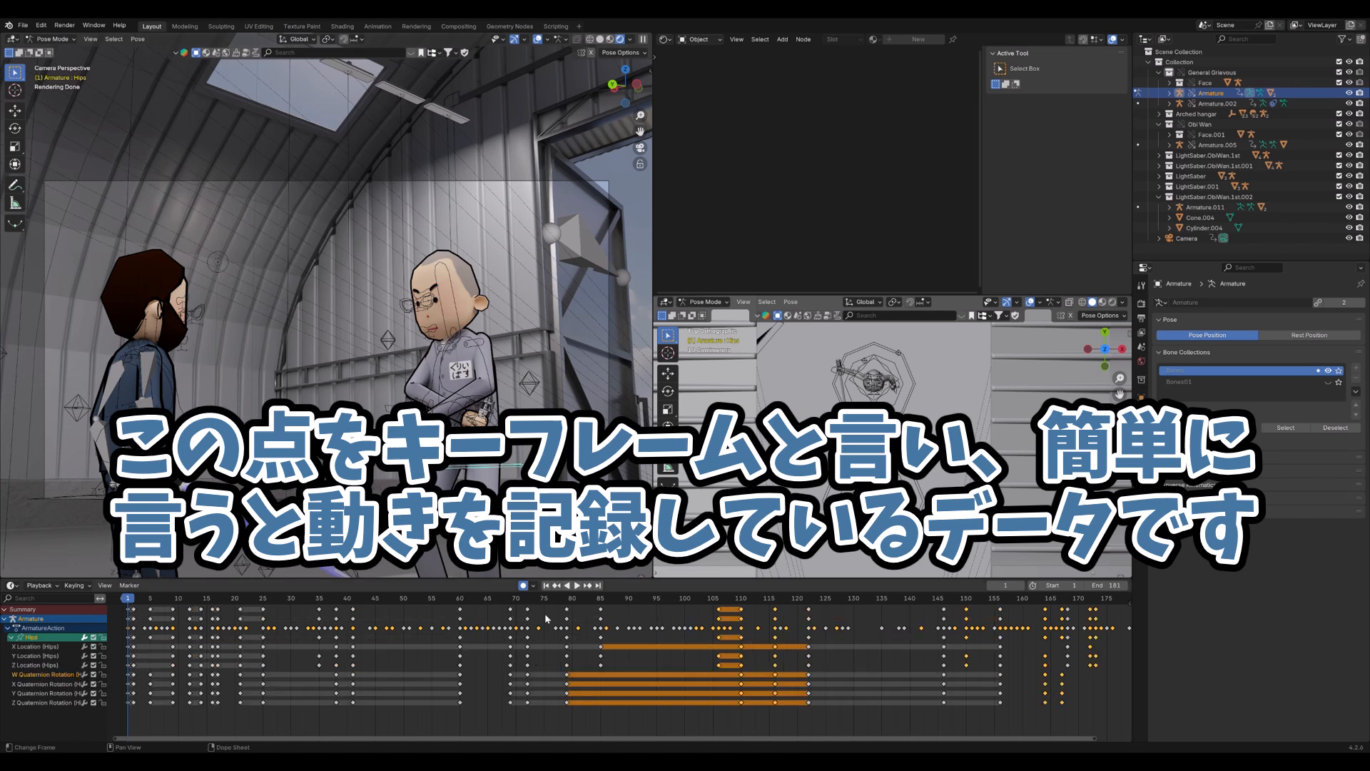
{"action": "scroll", "coordinate": [722, 653], "scroll_direction": "down", "scroll_amount": 1}
{"action": "middle_click_drag", "start_coordinate": [760, 648], "coordinate": [745, 644]}
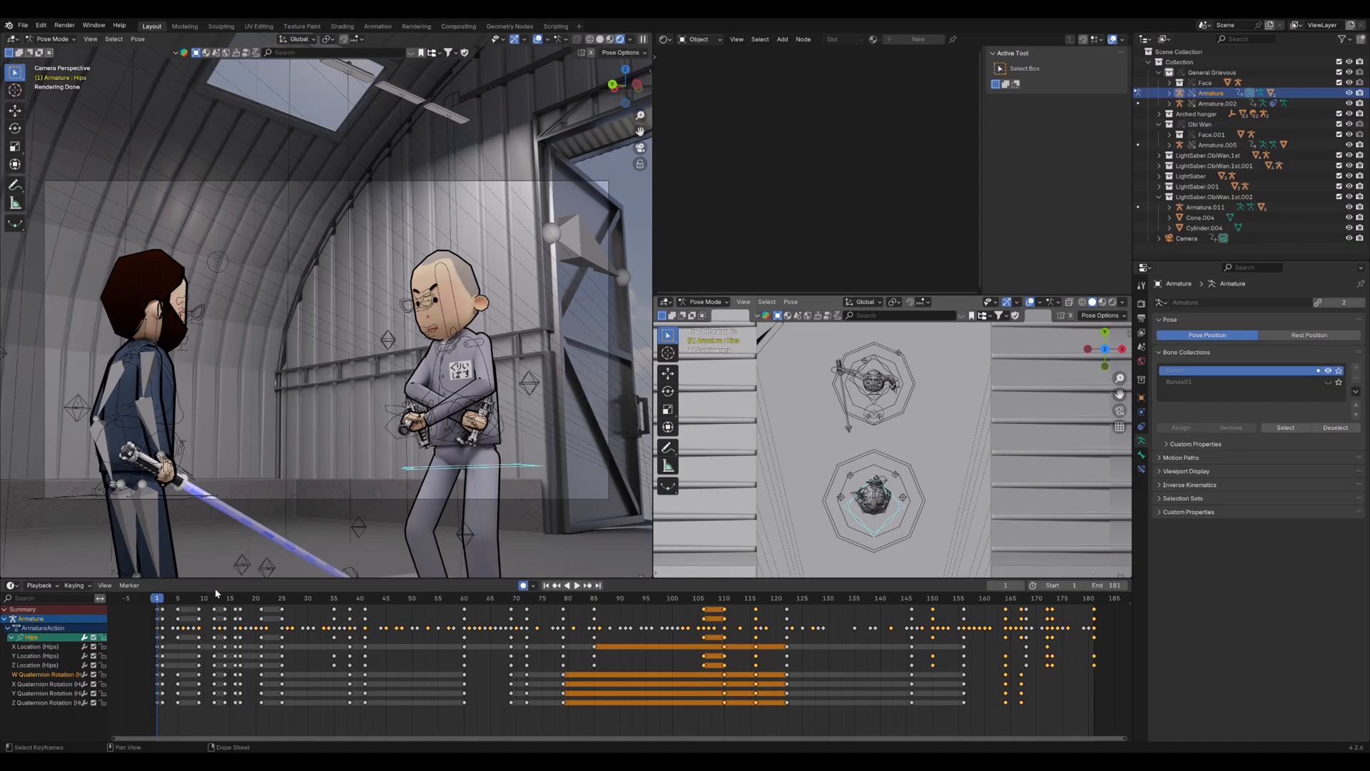
Scrub and play through the animation from the early frames to frame 156, and return to frame 1
{"action": "left_click_drag", "start_coordinate": [191, 599], "coordinate": [285, 600]}
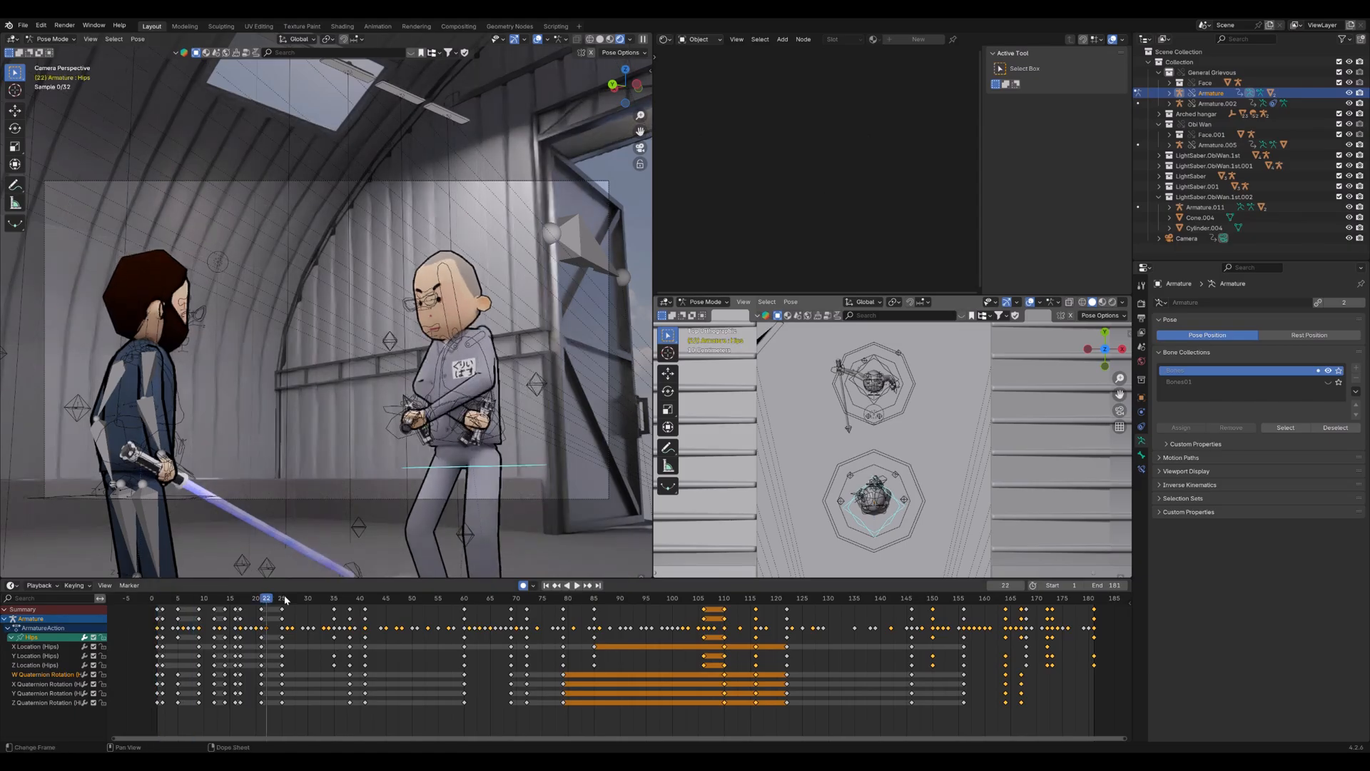
{"action": "key", "text": "space"}
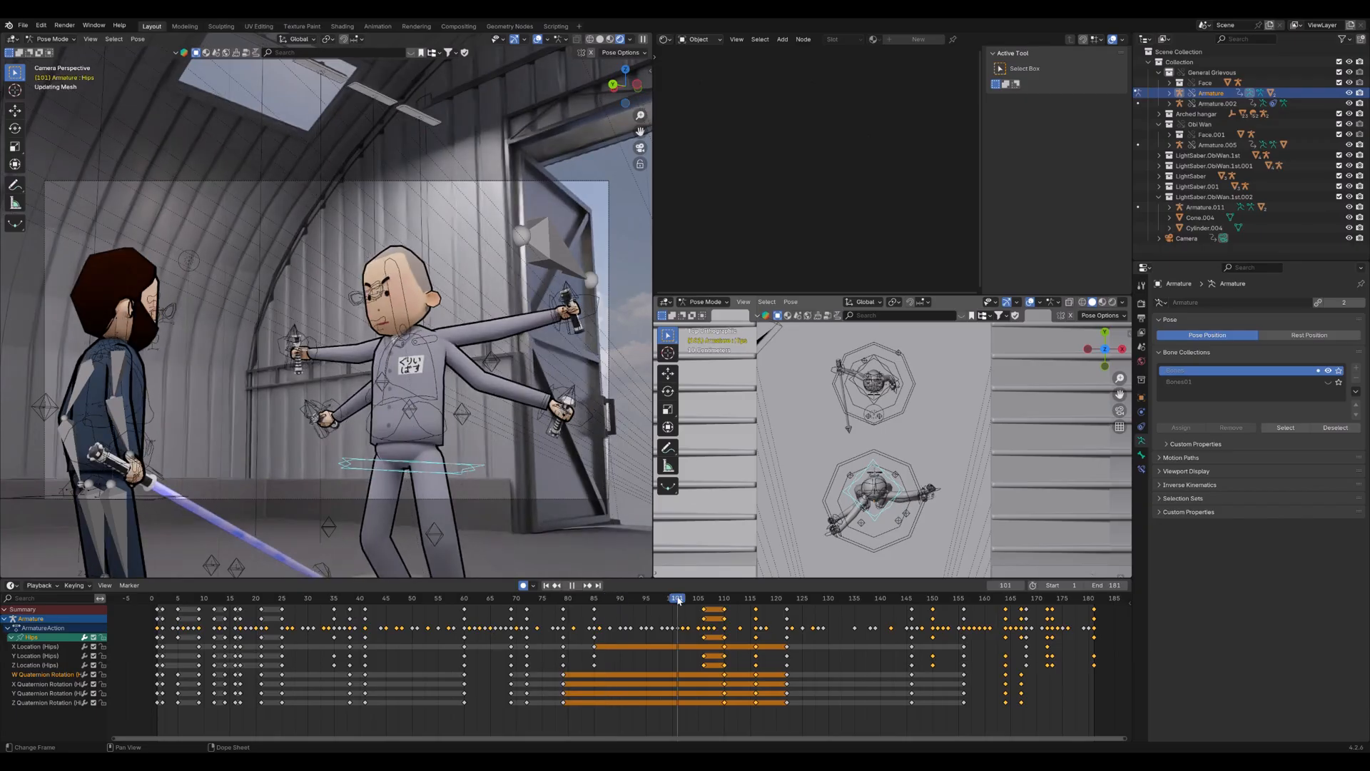
{"action": "key", "text": "space"}
{"action": "left_click", "coordinate": [912, 601]}
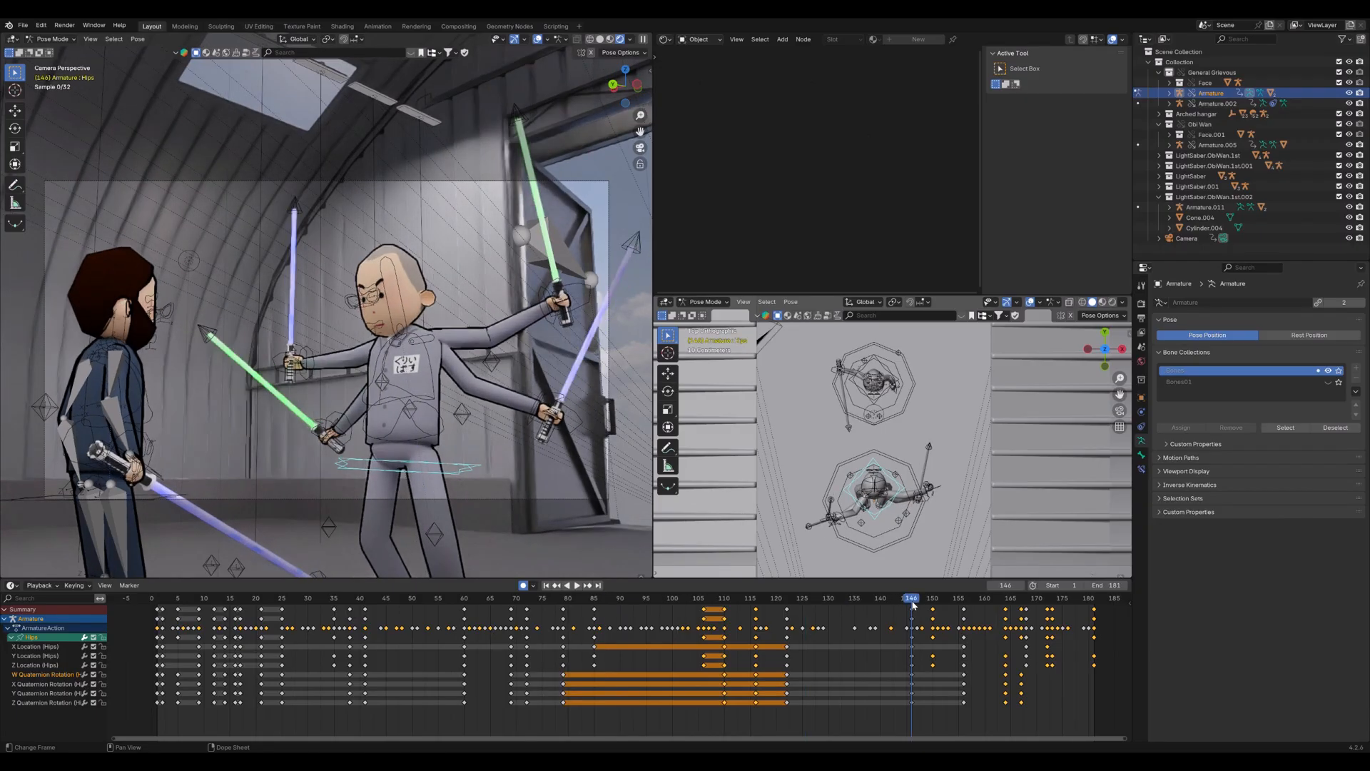
{"action": "left_click_drag", "start_coordinate": [912, 603], "coordinate": [965, 603]}
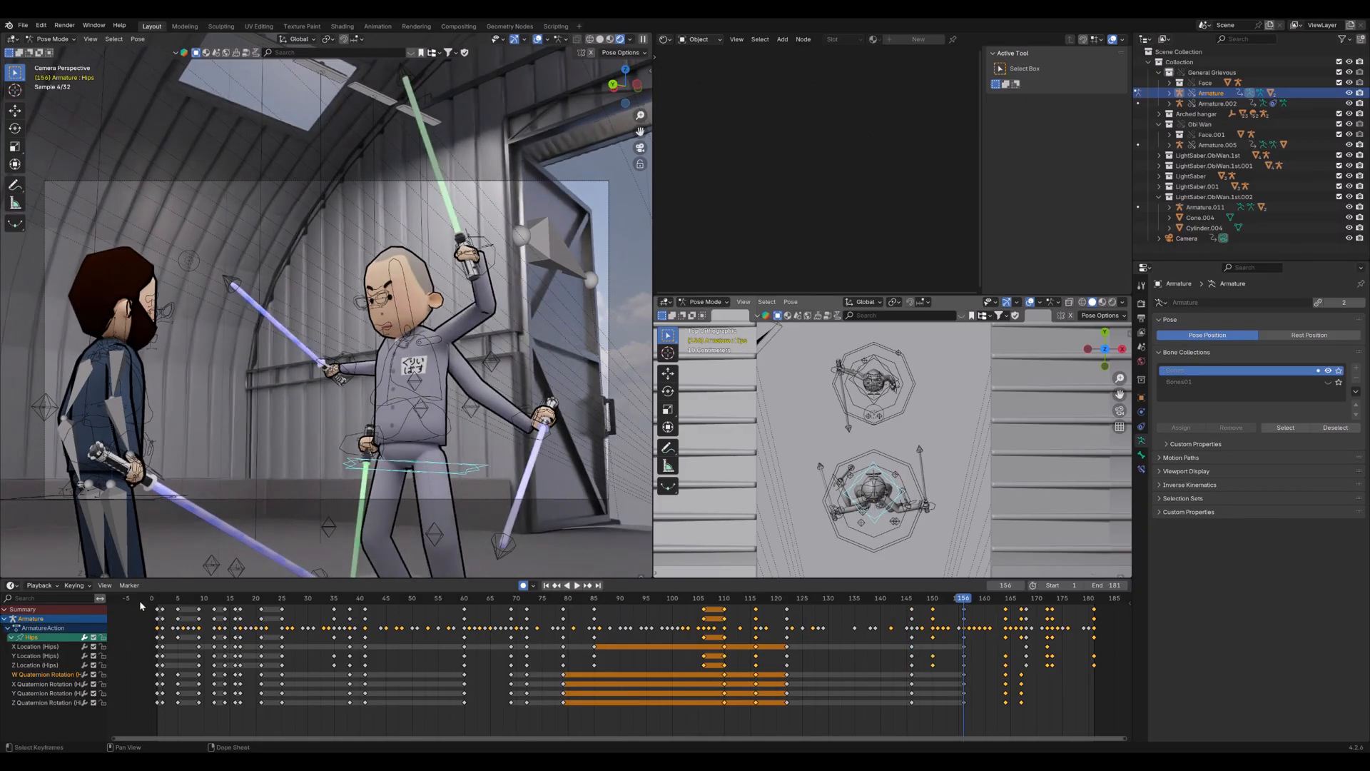
{"action": "key", "text": "shift+Left"}
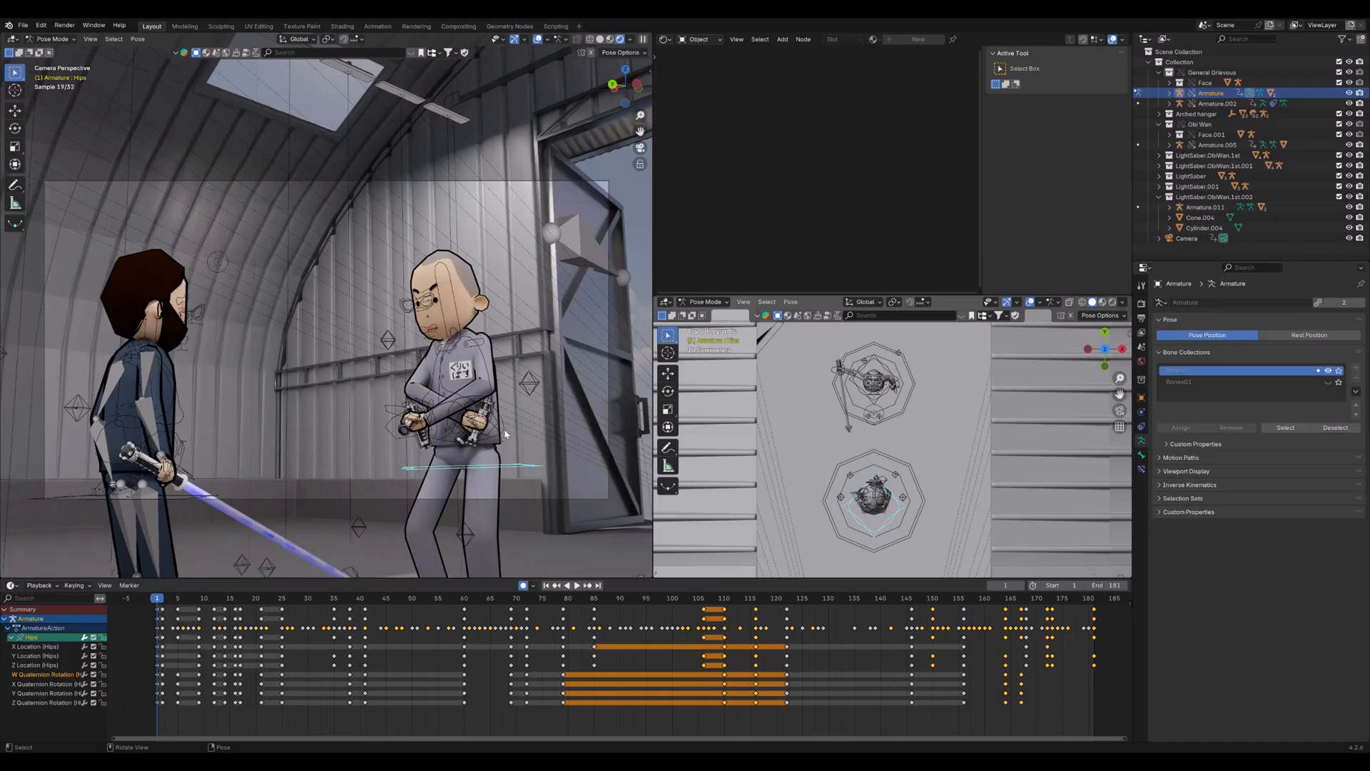
Select the bald character's Spine, Chest and Head bones in turn and expand the Head bone's location and rotation channels
{"action": "left_click", "coordinate": [448, 444]}
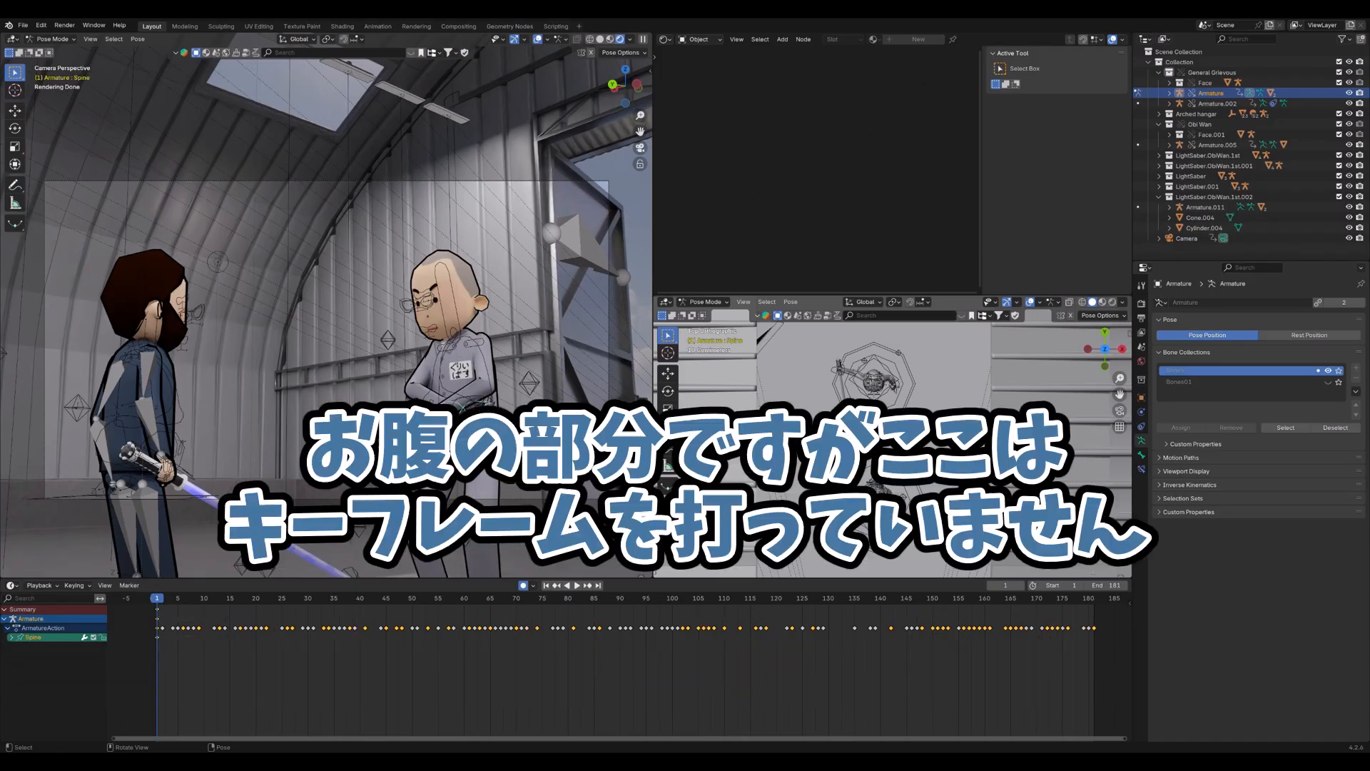
{"action": "left_click", "coordinate": [451, 394]}
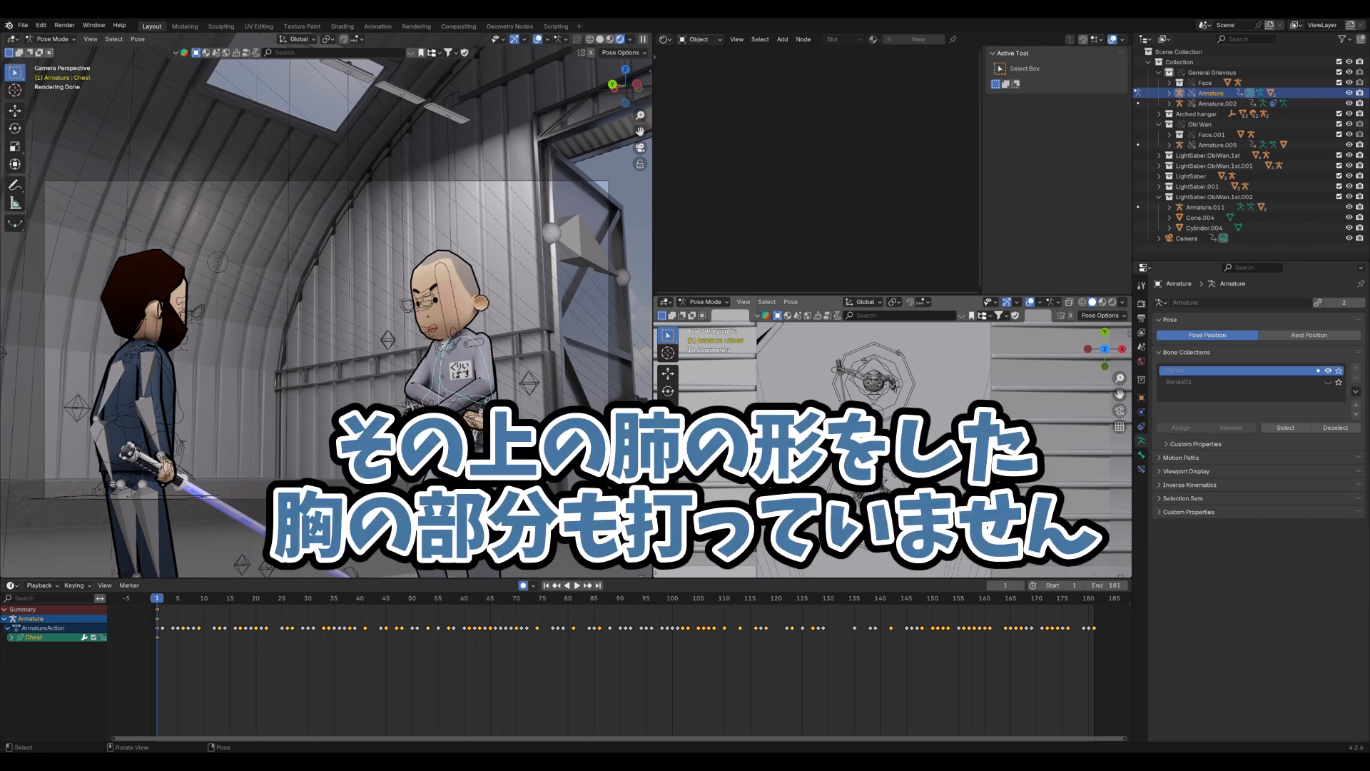
{"action": "left_click", "coordinate": [451, 292]}
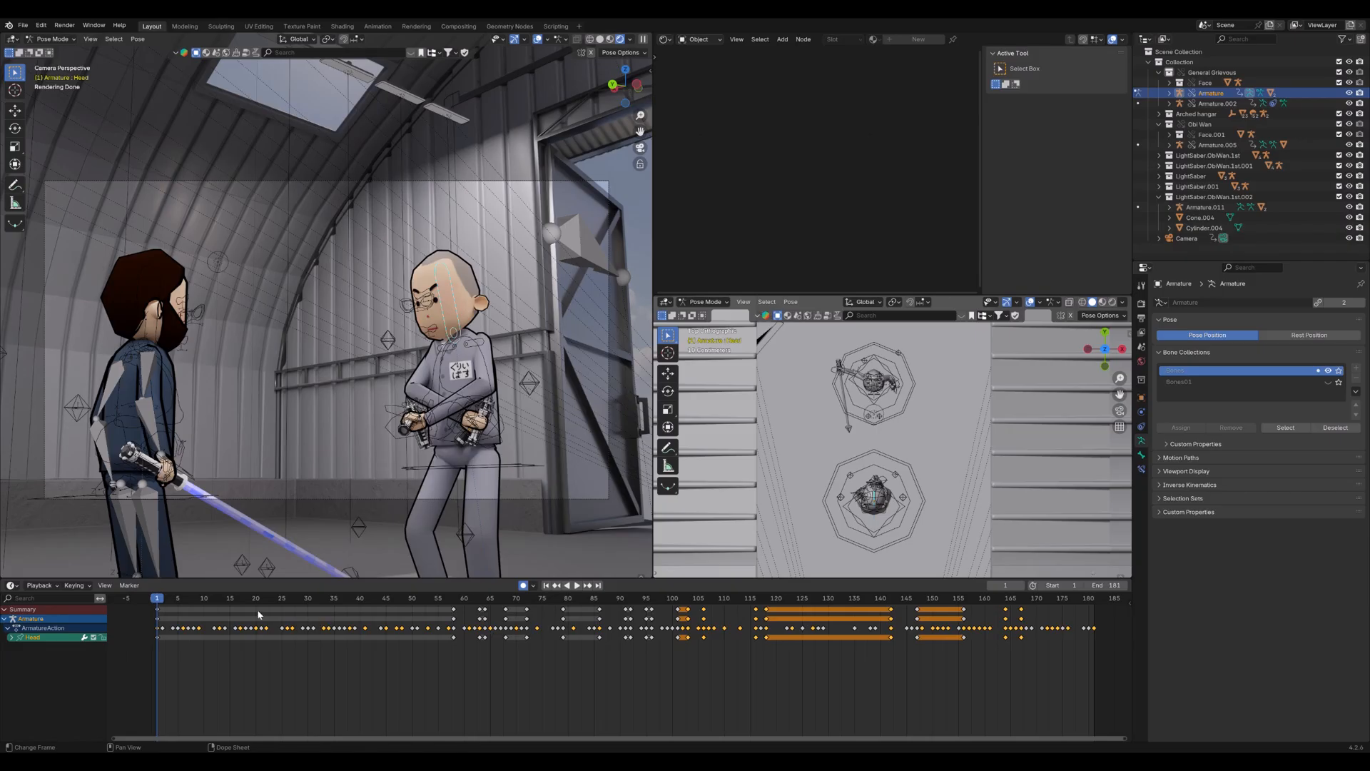
{"action": "left_click", "coordinate": [11, 637]}
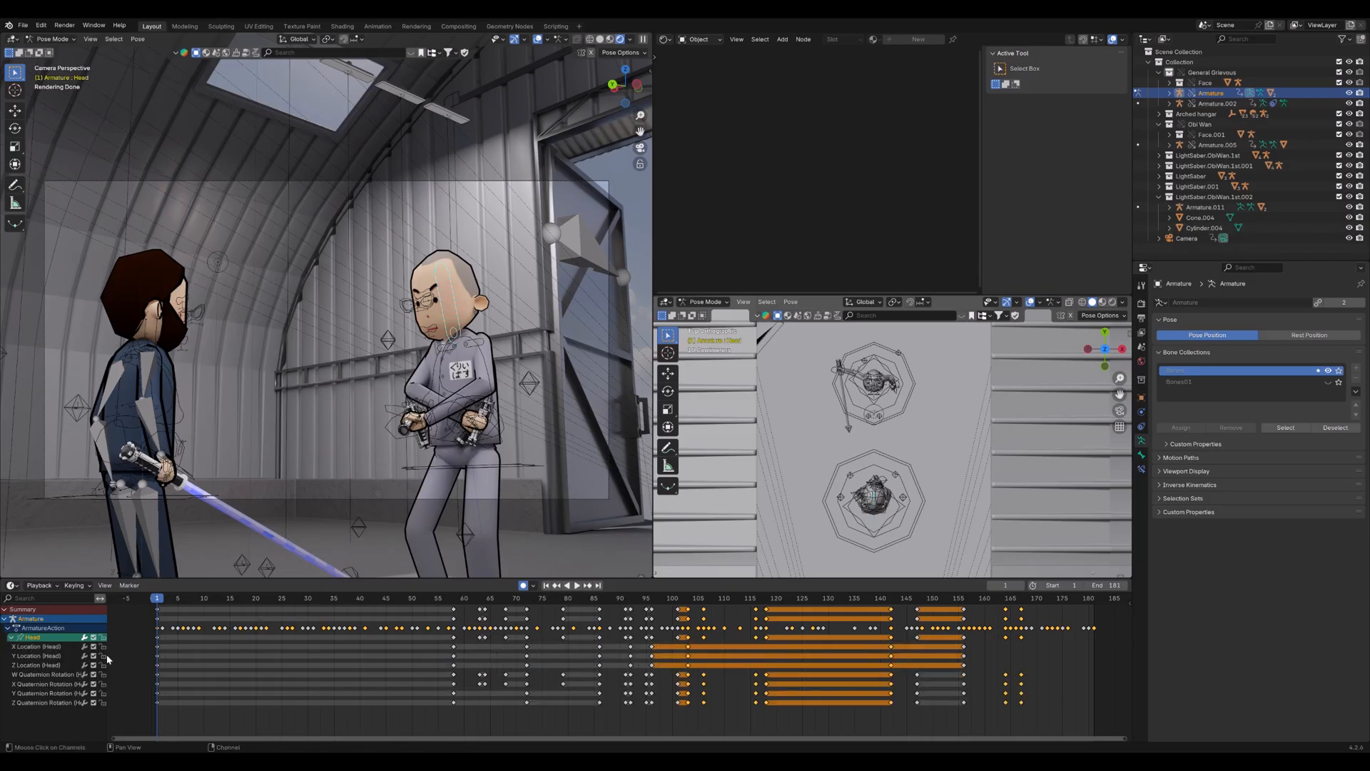
Examine the Head bone's pose and keyframes at frames 58, 72 and 85
{"action": "left_click", "coordinate": [455, 600]}
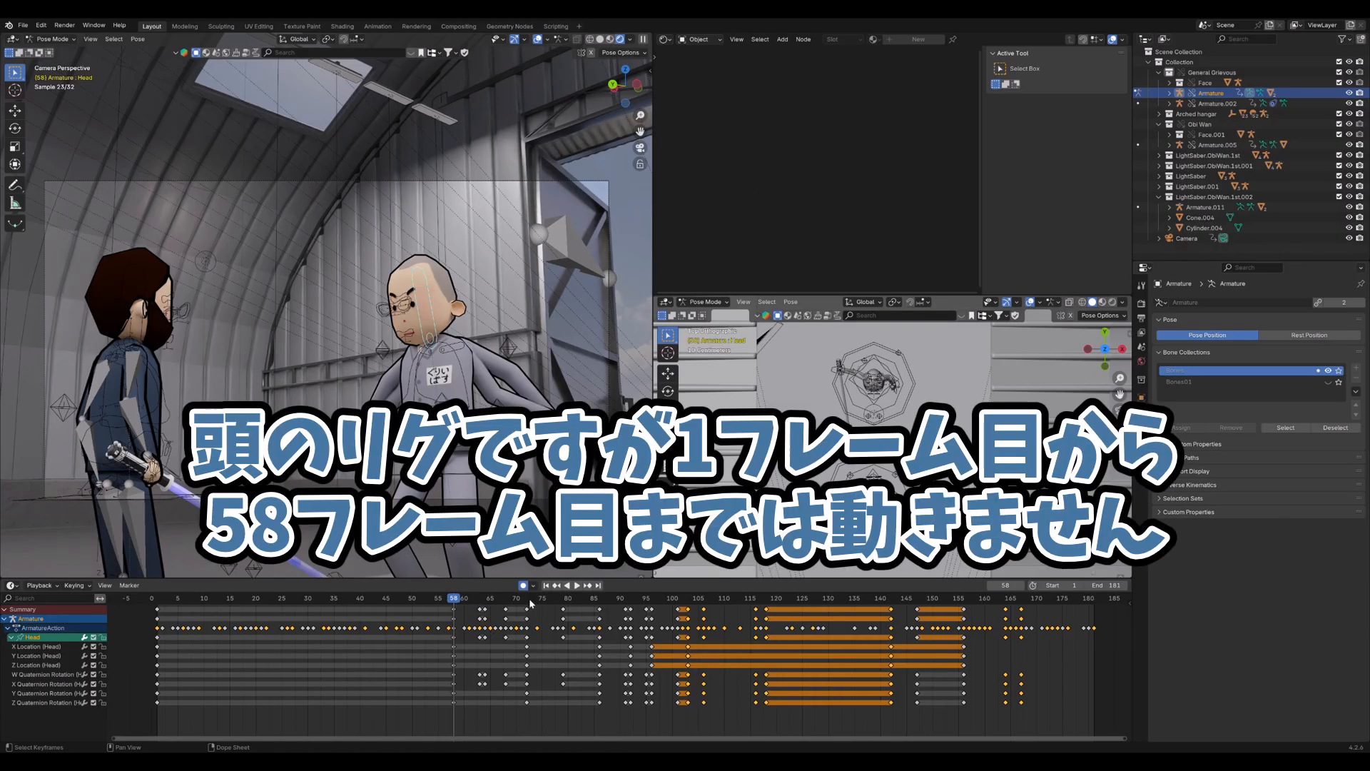
{"action": "left_click", "coordinate": [528, 598]}
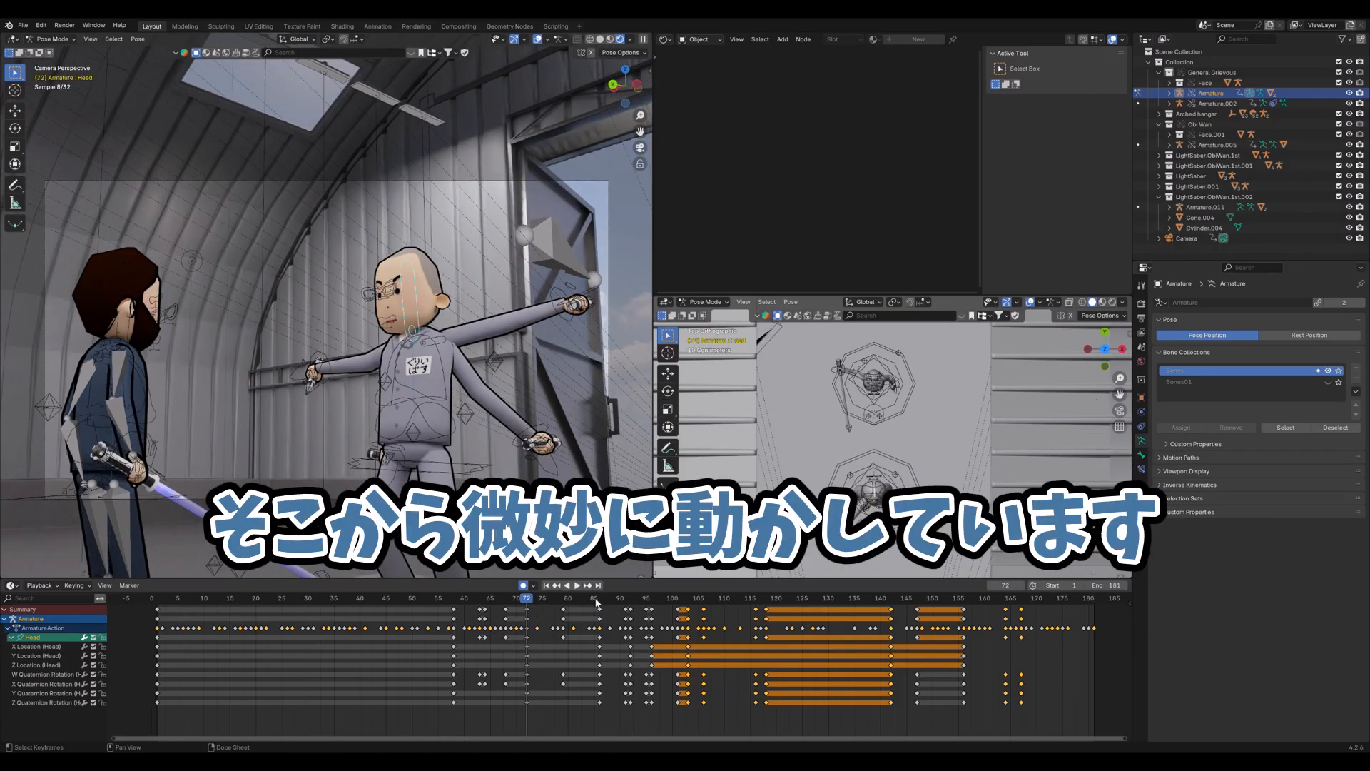
{"action": "left_click", "coordinate": [597, 603]}
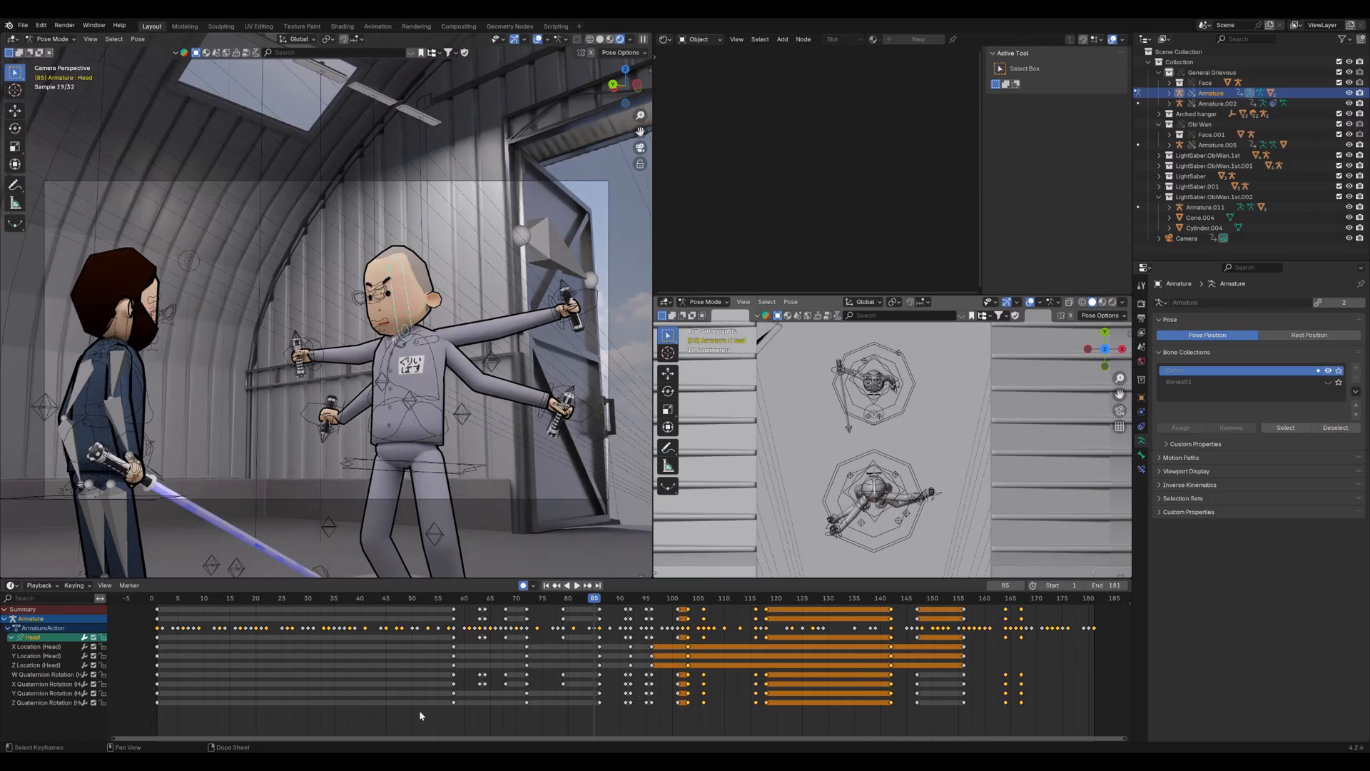
Select the bald character's Hips bone and return the animation to frame 1
{"action": "left_click", "coordinate": [412, 473]}
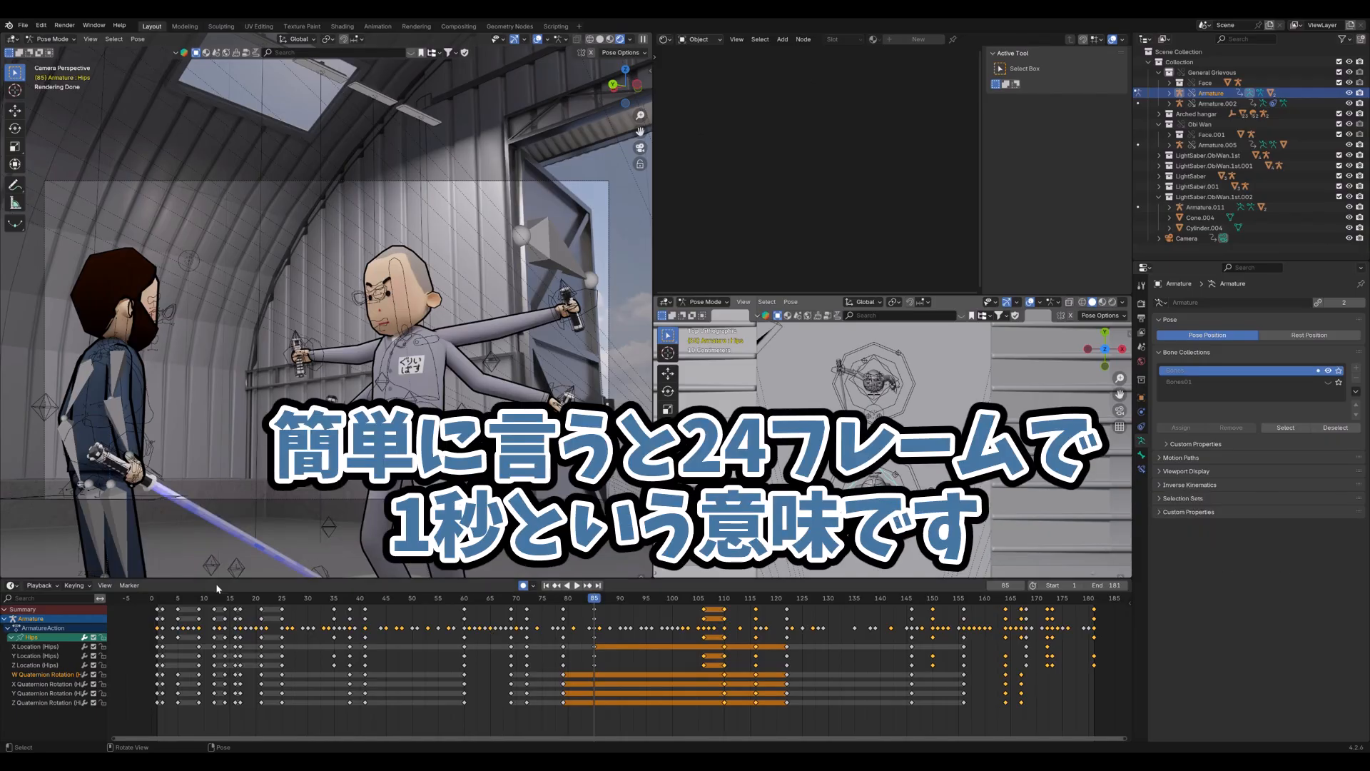
{"action": "left_click", "coordinate": [153, 599]}
{"action": "left_click", "coordinate": [157, 603]}
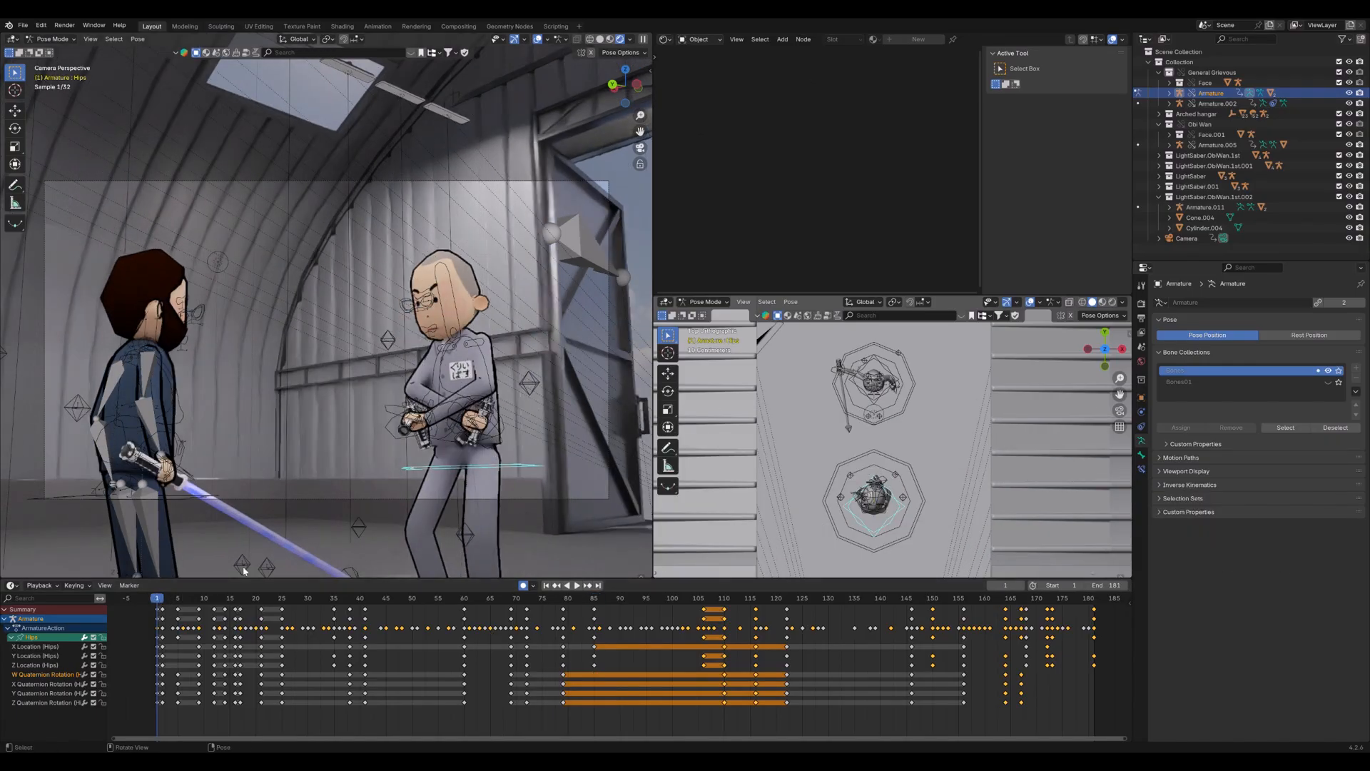
Inspect the keyframes of the Hand.IK.R, Hand.IK.L, PoleArm.L and PoleArm.R bones, expanding the pole bones' location and rotation channels
{"action": "left_click", "coordinate": [501, 435]}
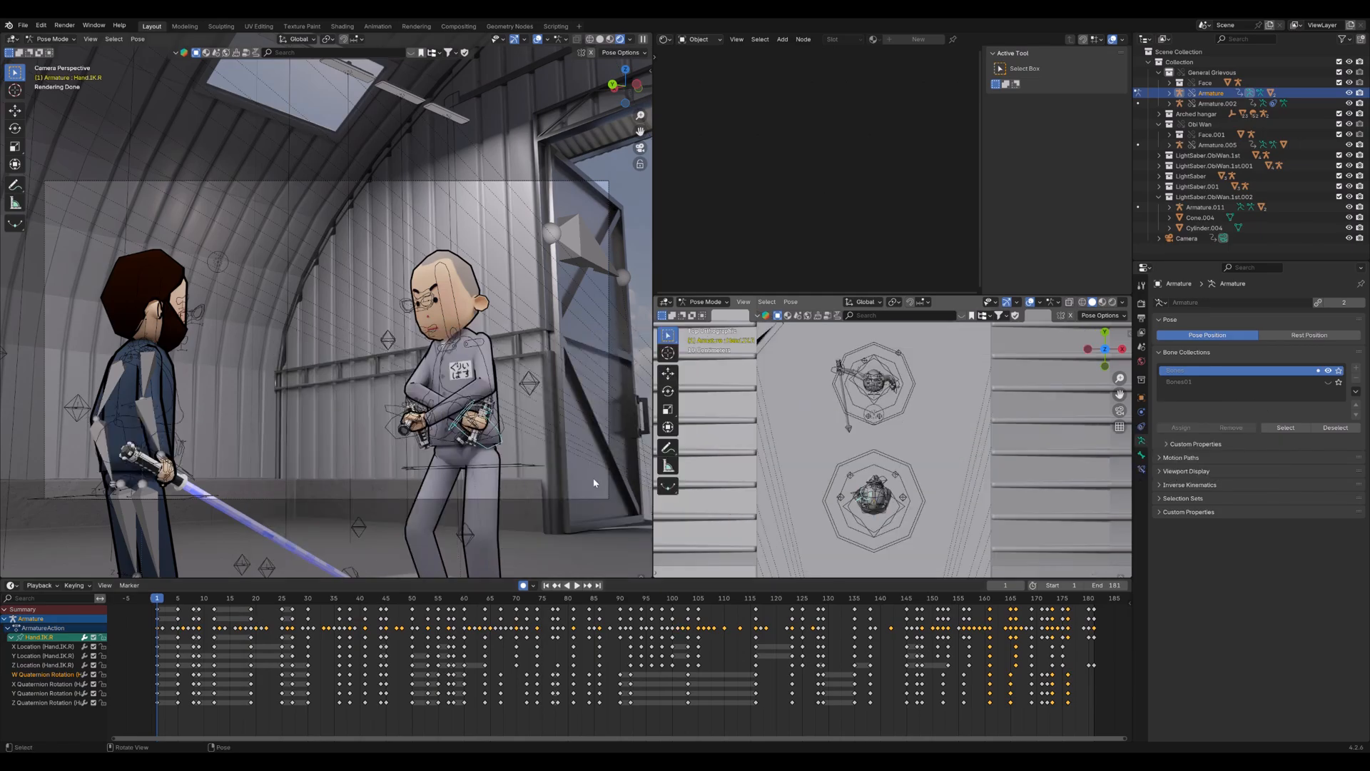
{"action": "left_click", "coordinate": [427, 432]}
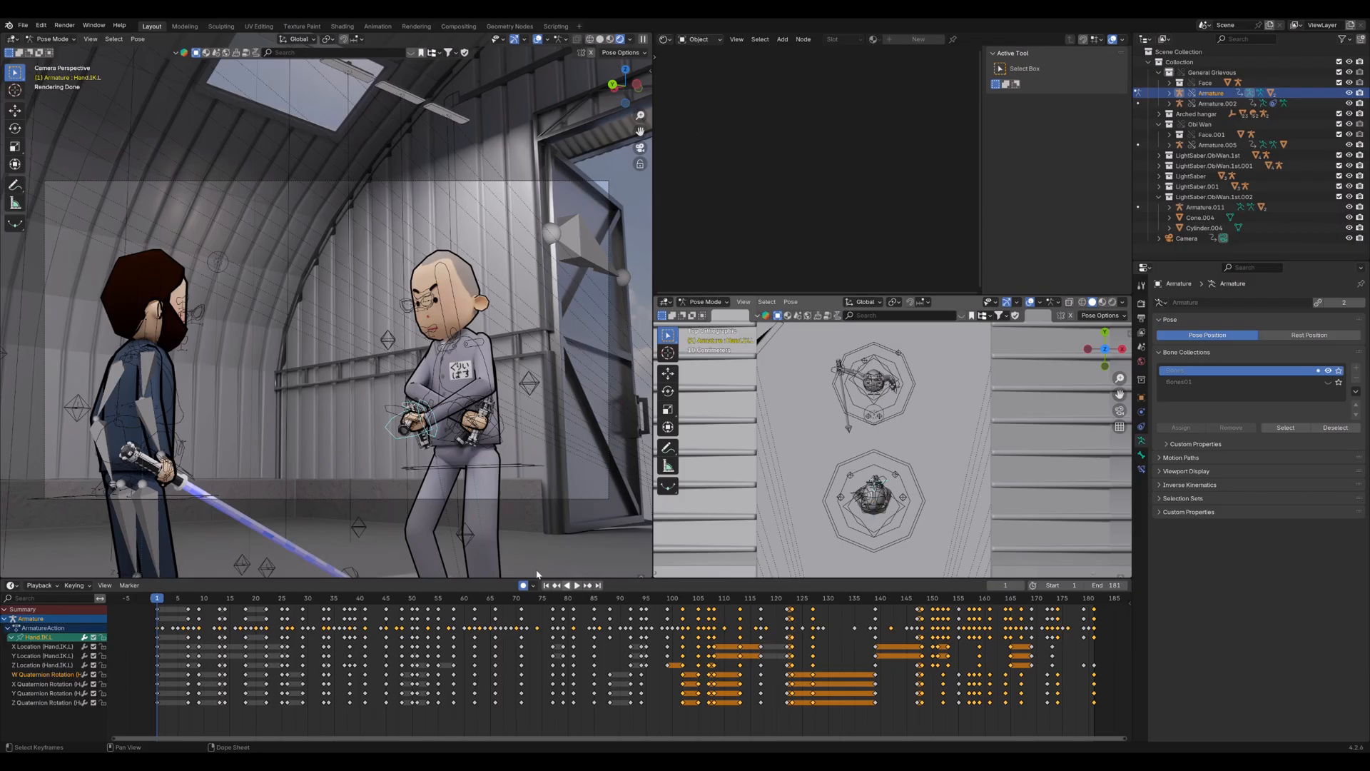
{"action": "left_click", "coordinate": [532, 386]}
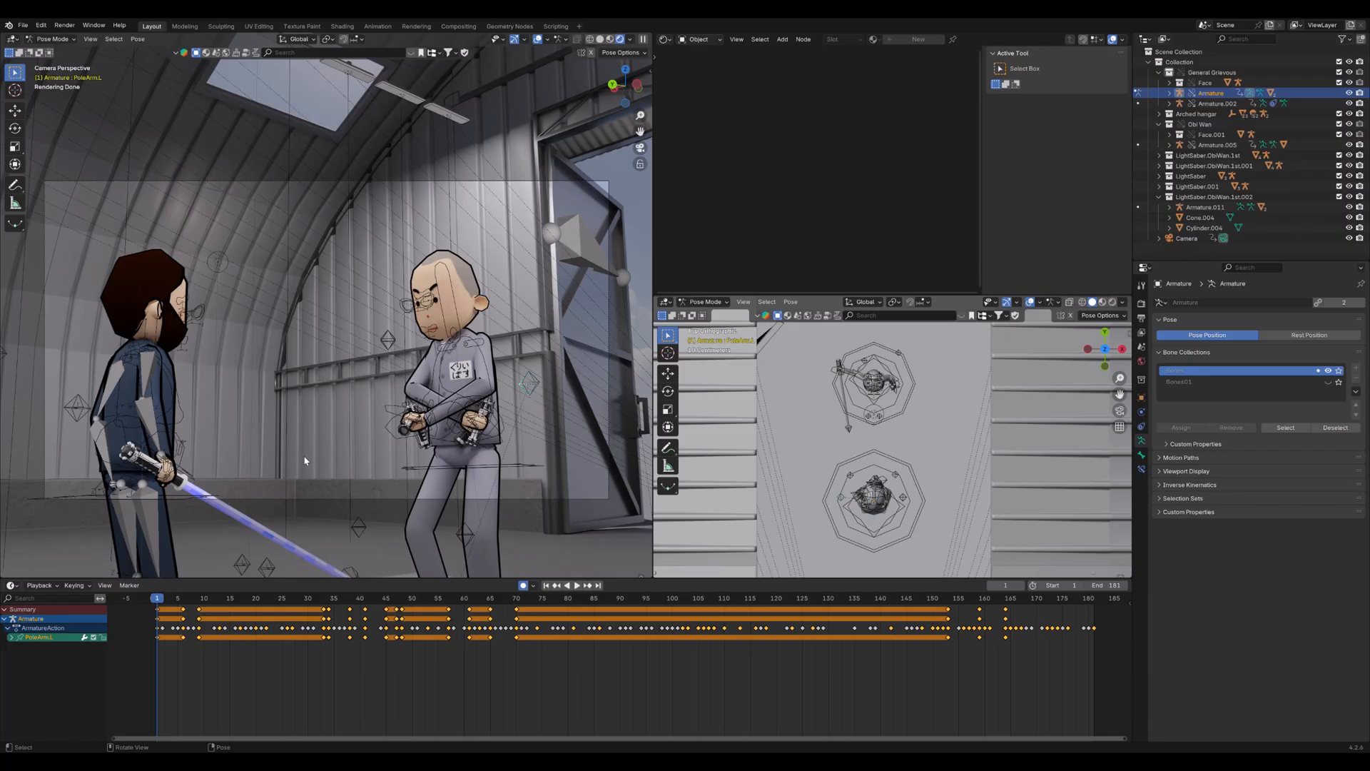
{"action": "left_click", "coordinate": [12, 638]}
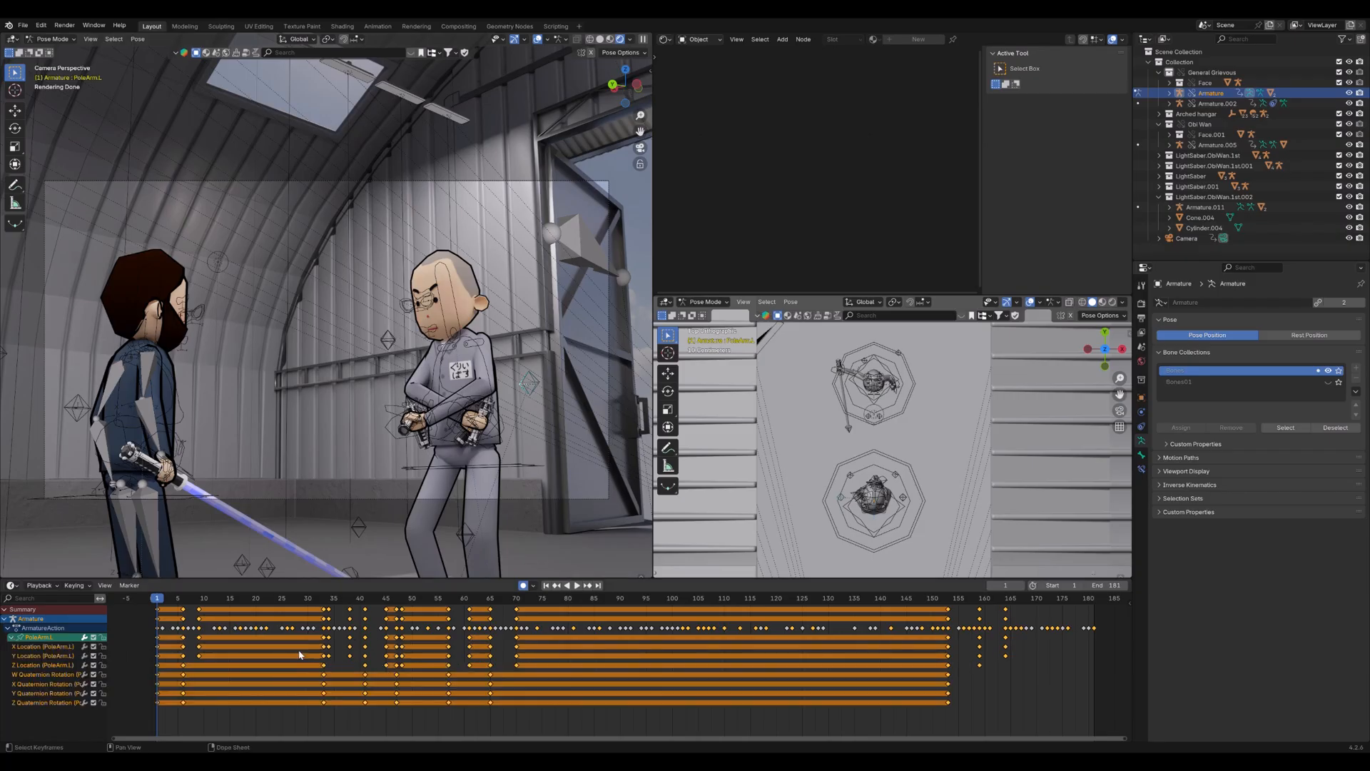
{"action": "left_click", "coordinate": [386, 342]}
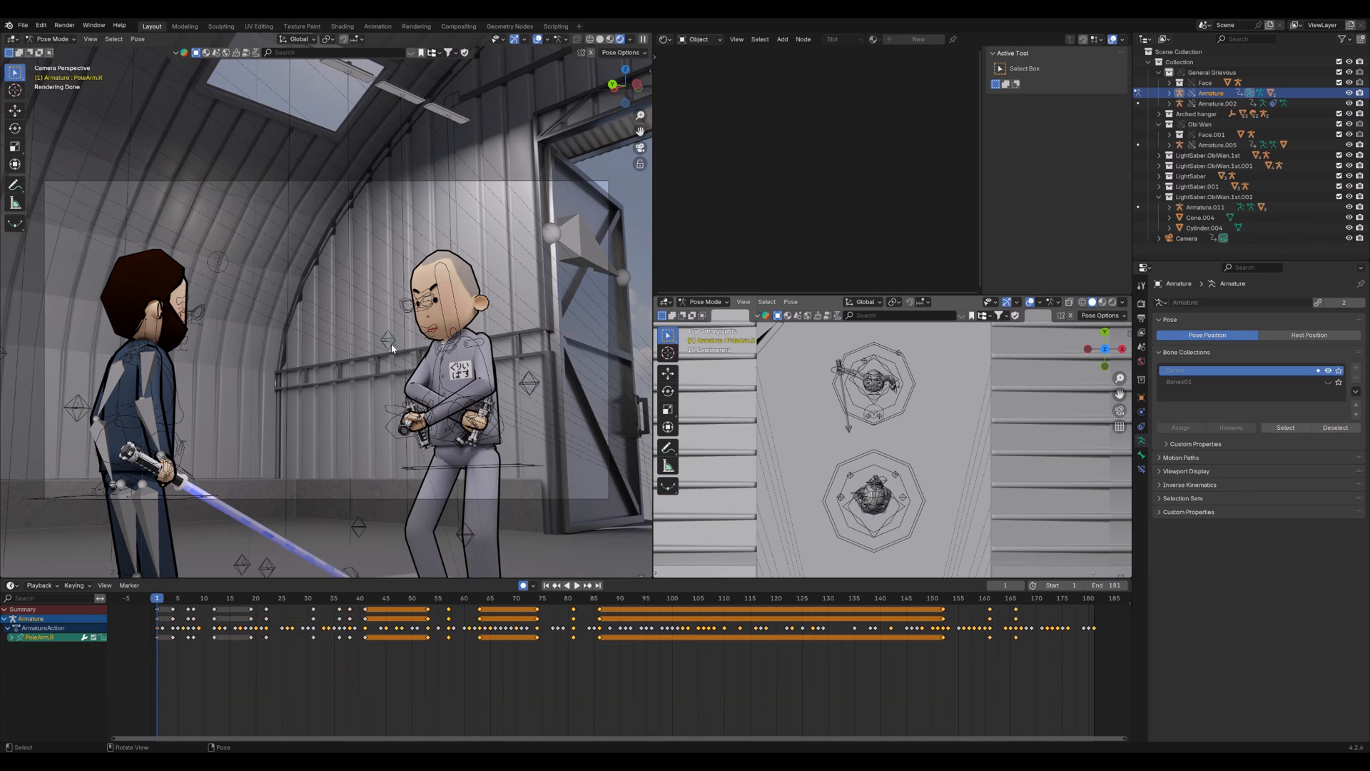
{"action": "left_click", "coordinate": [11, 637]}
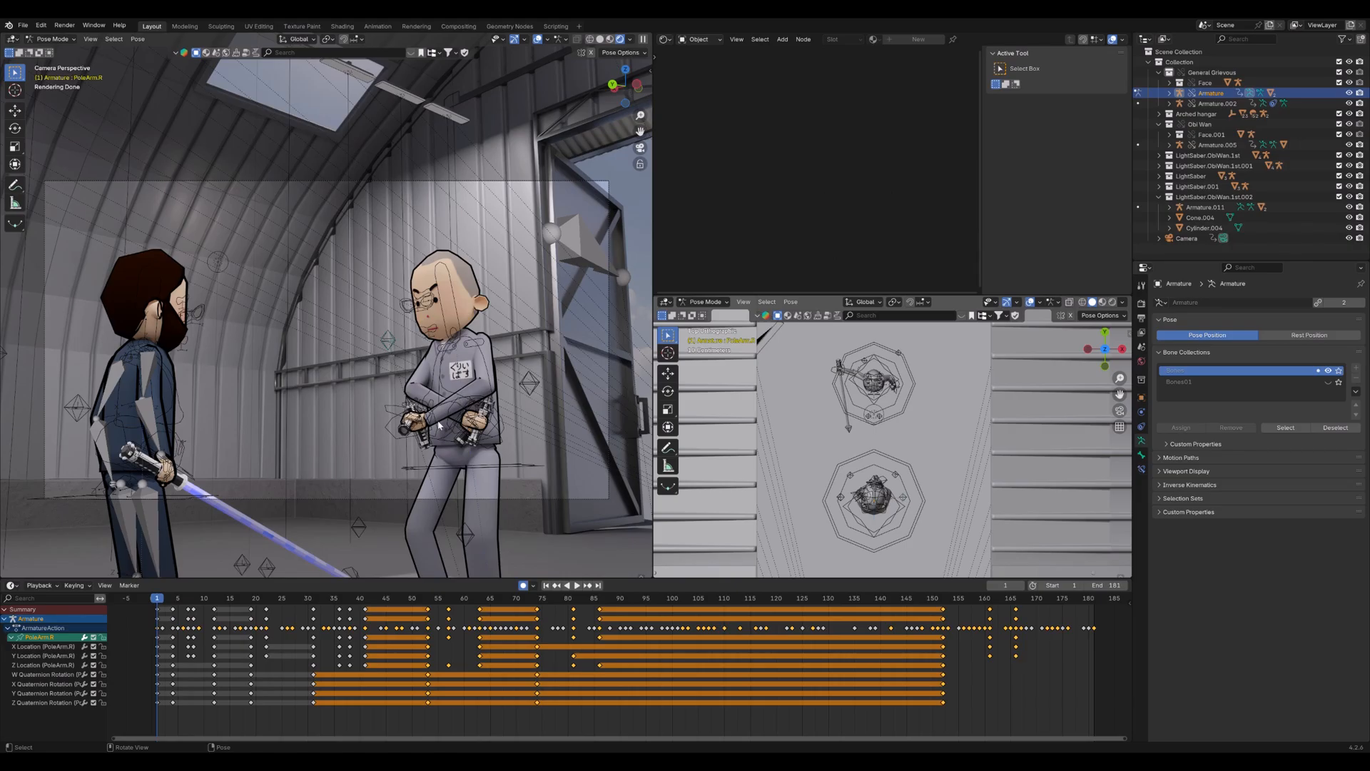
Show the camera view in Solid shading and play the opening frames twice to examine the Shoulder.L bone's motion
{"action": "left_click", "coordinate": [483, 348]}
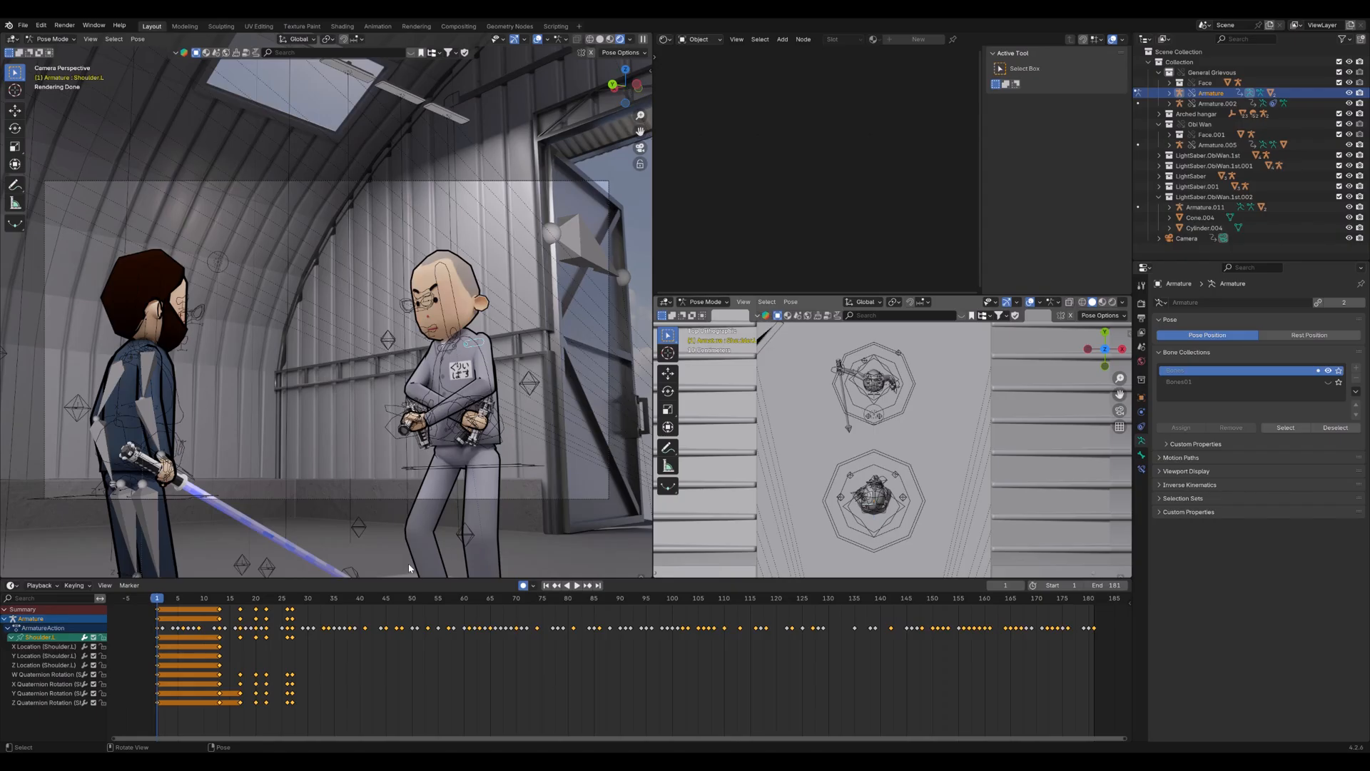
{"action": "left_click", "coordinate": [599, 40]}
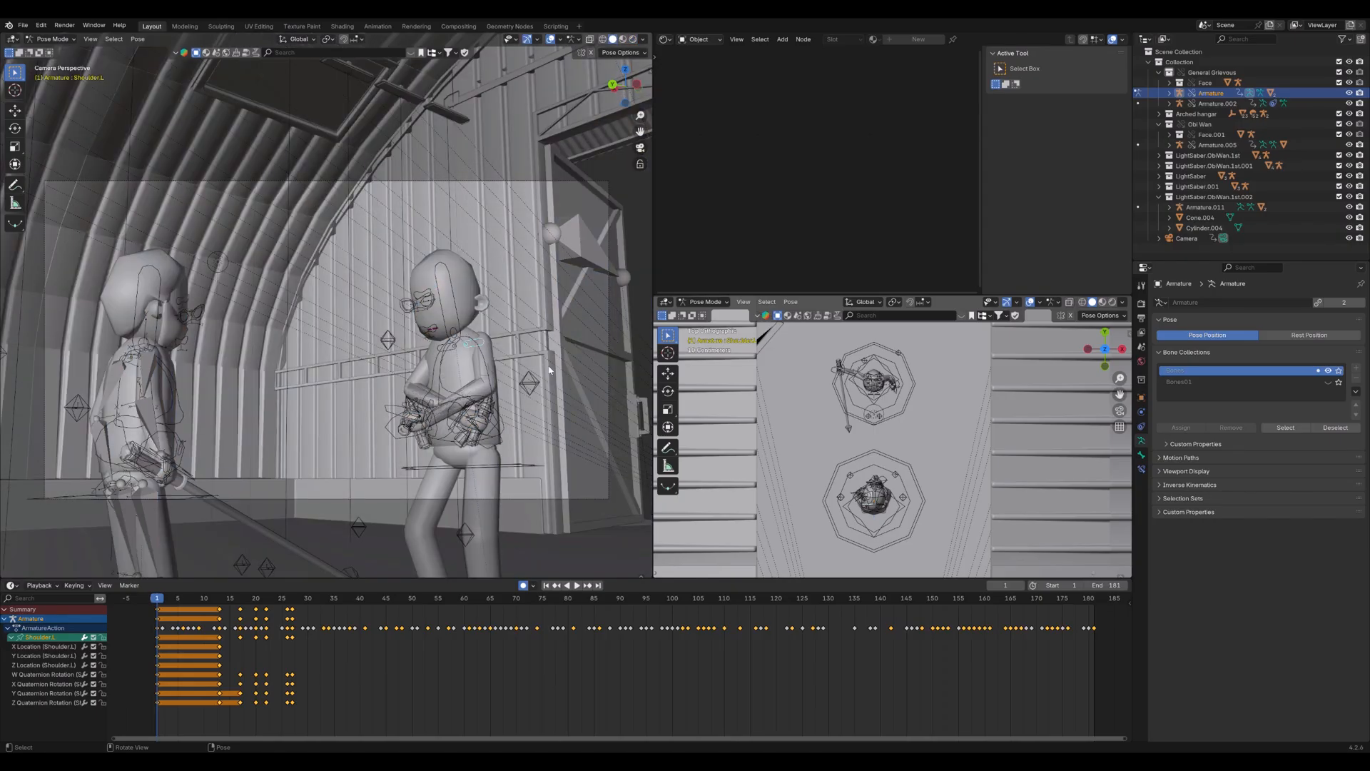
{"action": "key", "text": "F3"}
{"action": "key", "text": "Escape"}
{"action": "key", "text": "space"}
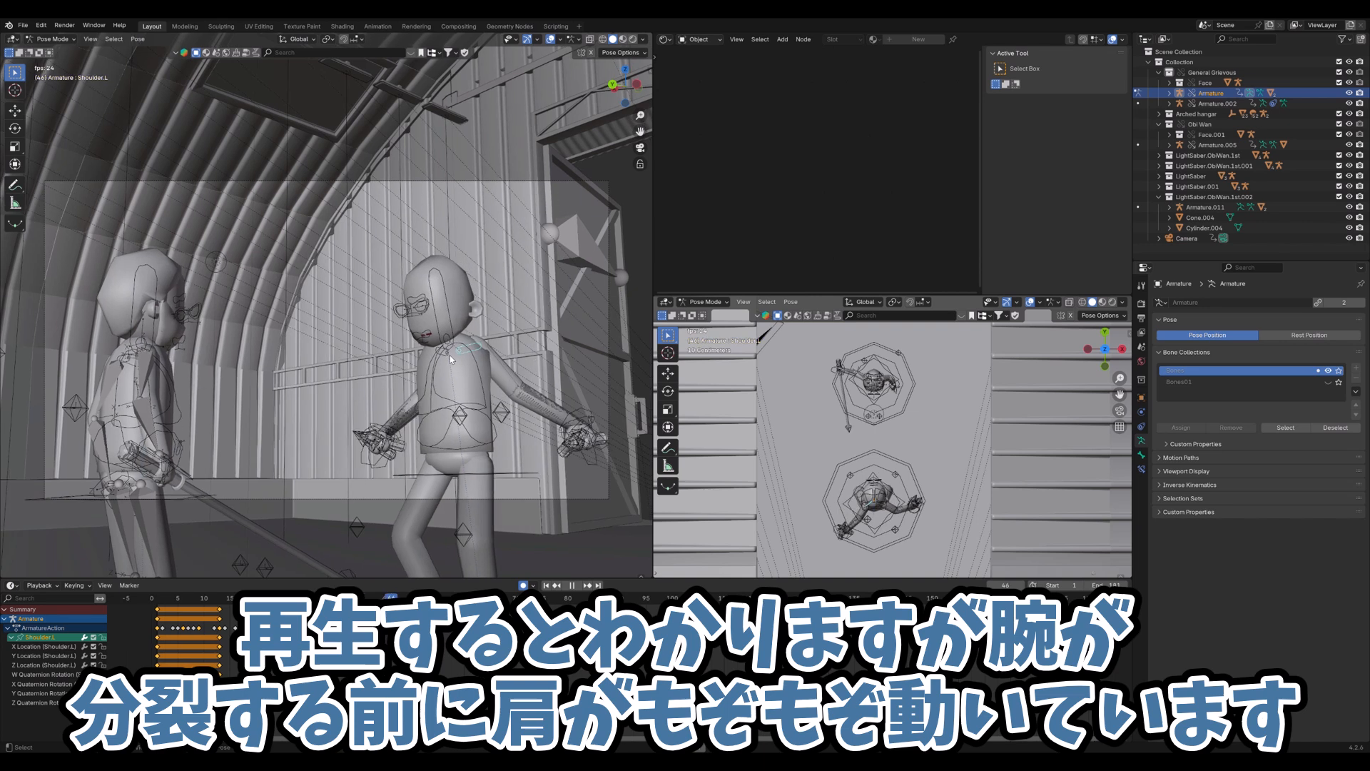
{"action": "key", "text": "space"}
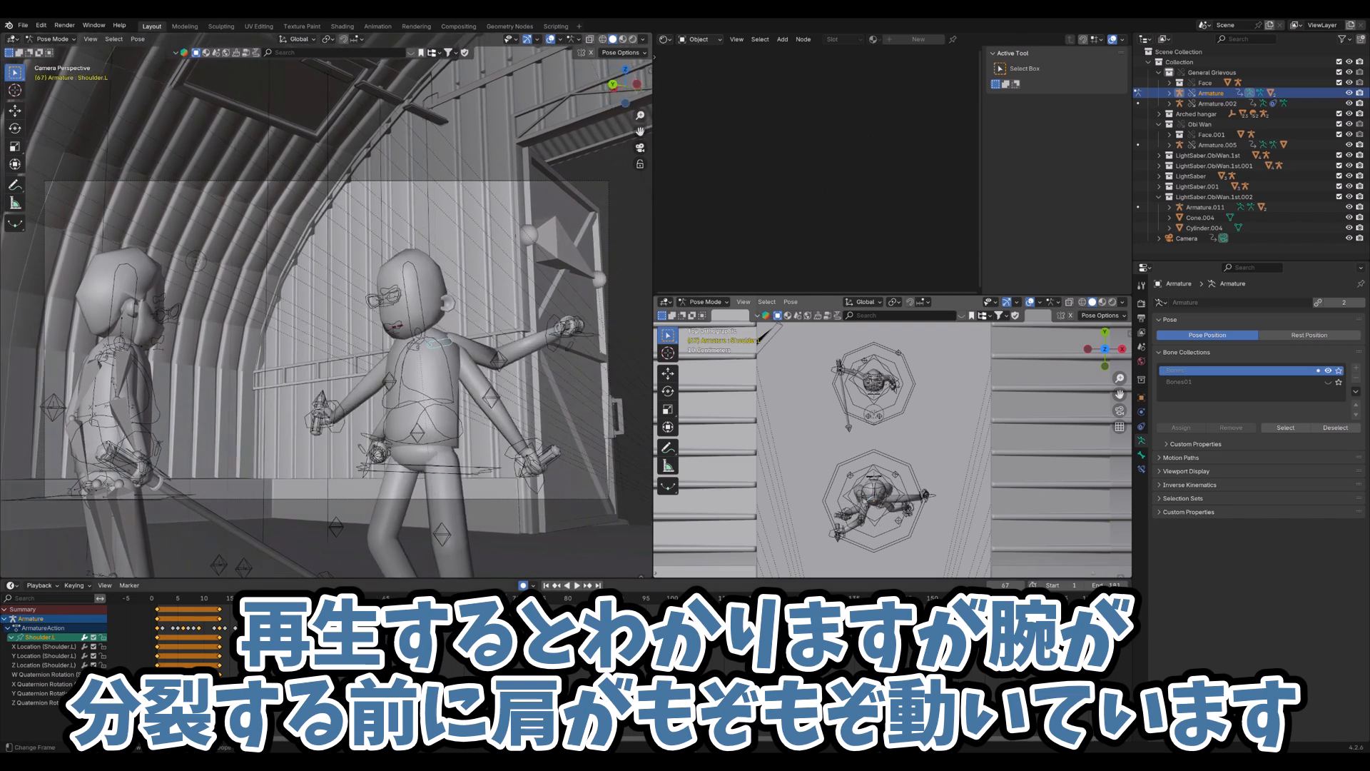
{"action": "key", "text": "shift+Left"}
{"action": "key", "text": "space"}
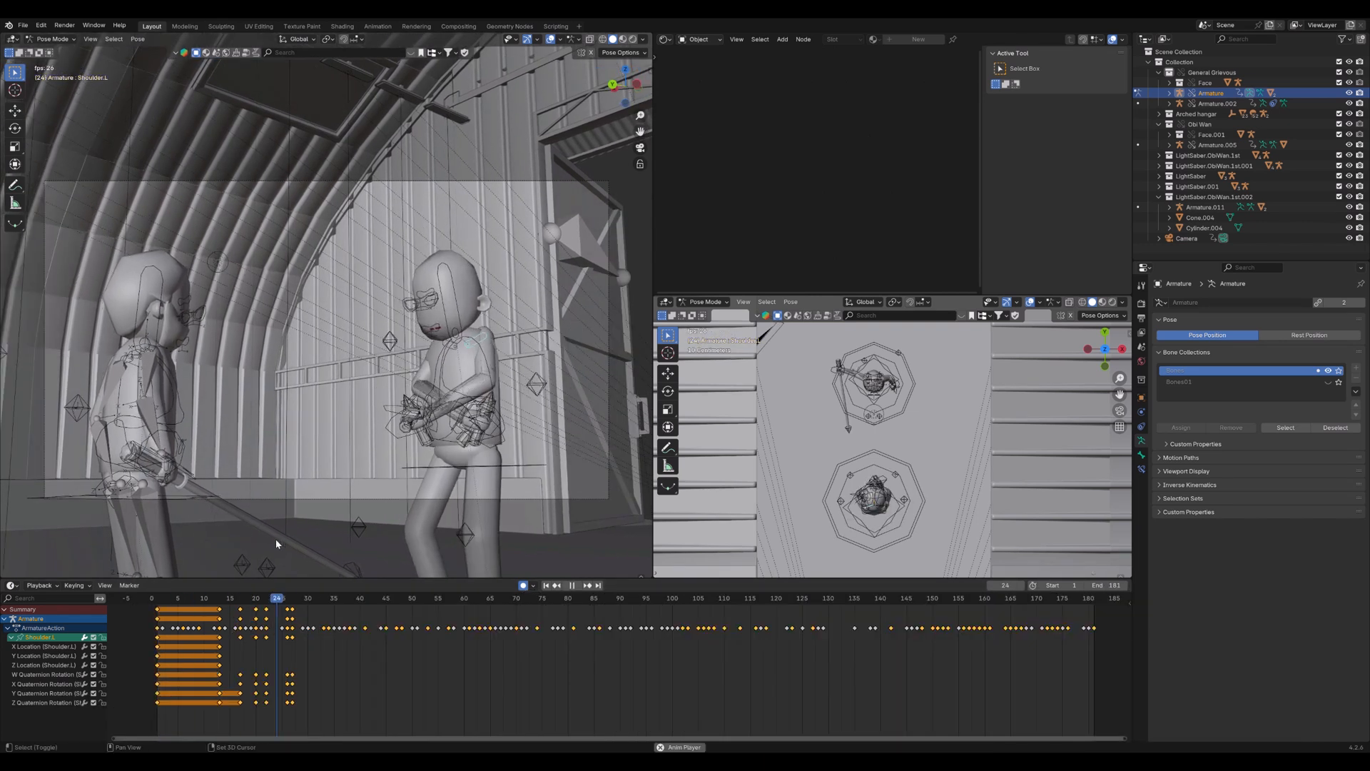
{"action": "key", "text": "space"}
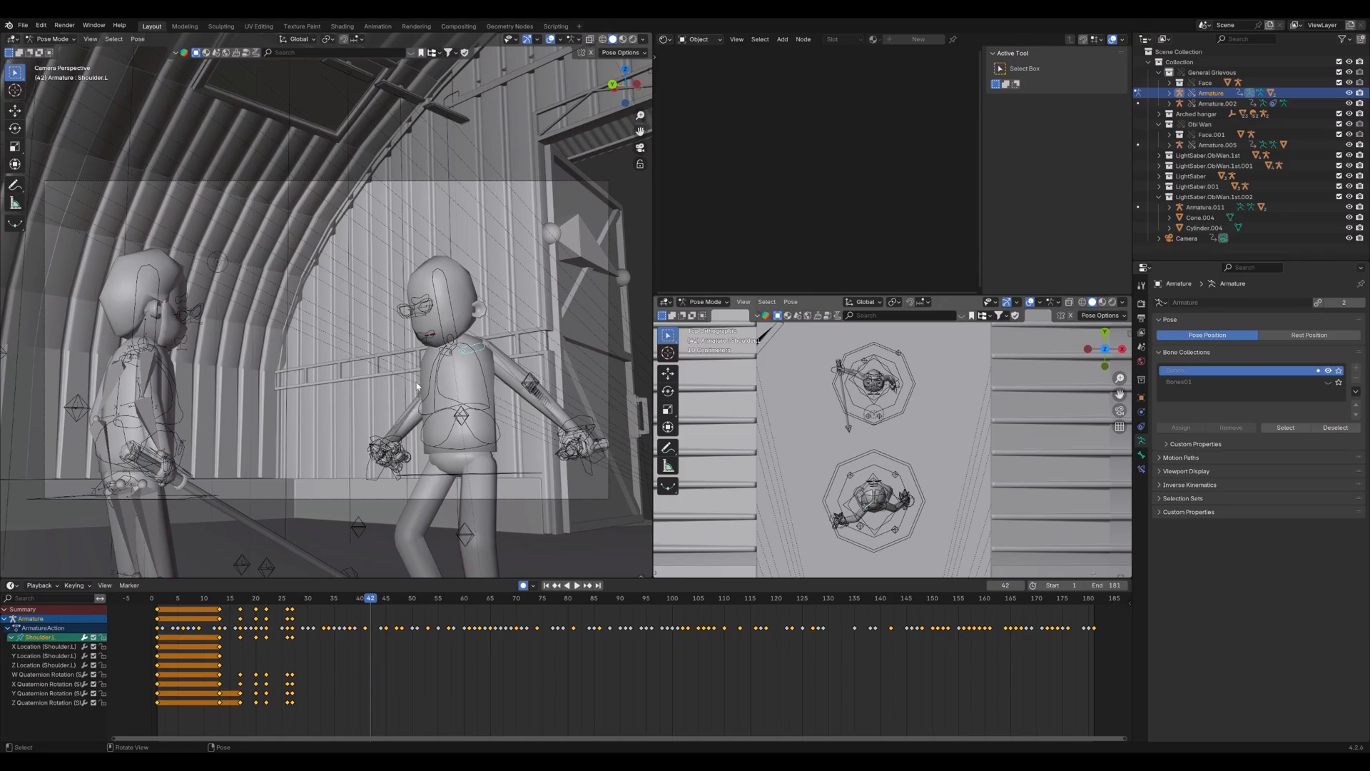
Select the Shoulder.R bone and play the animation from the opening frames to examine its motion
{"action": "left_click", "coordinate": [387, 396]}
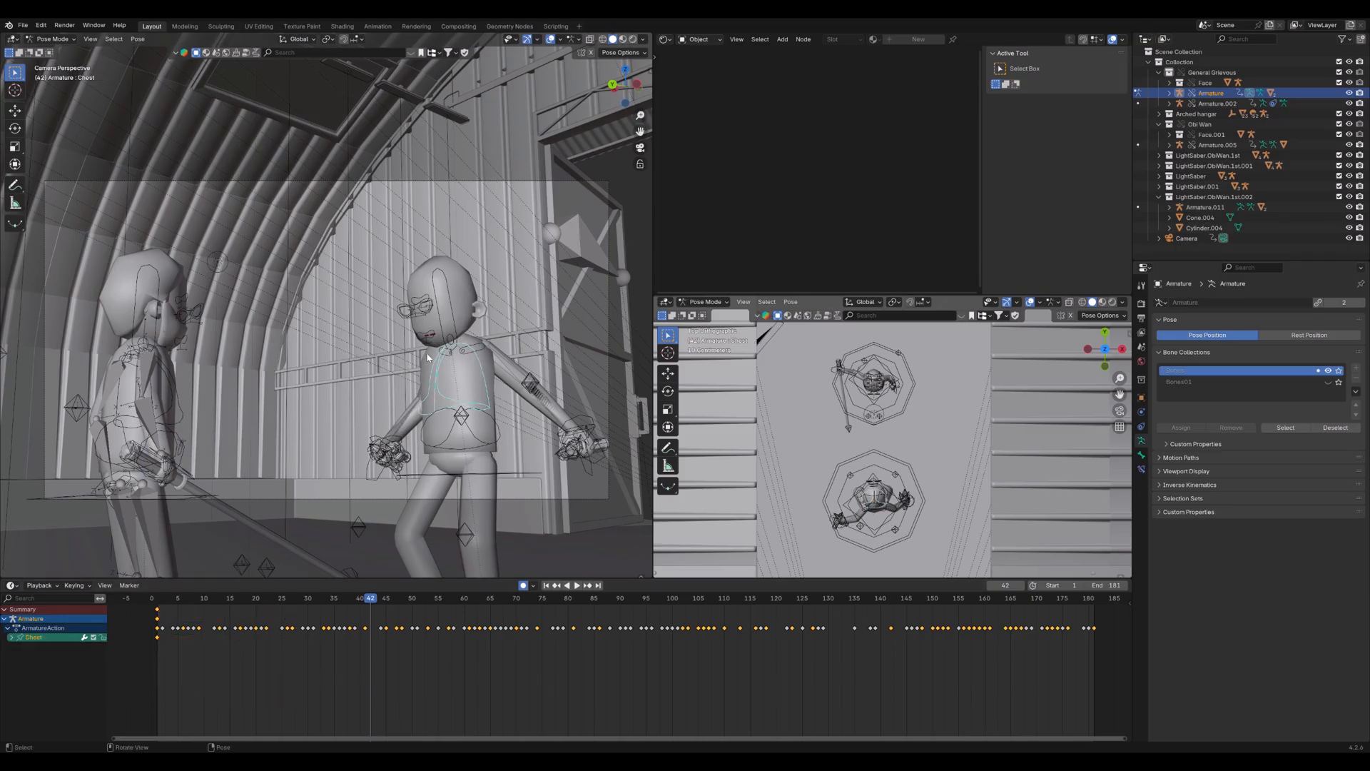
{"action": "left_click", "coordinate": [445, 361]}
{"action": "key", "text": "shift+Left"}
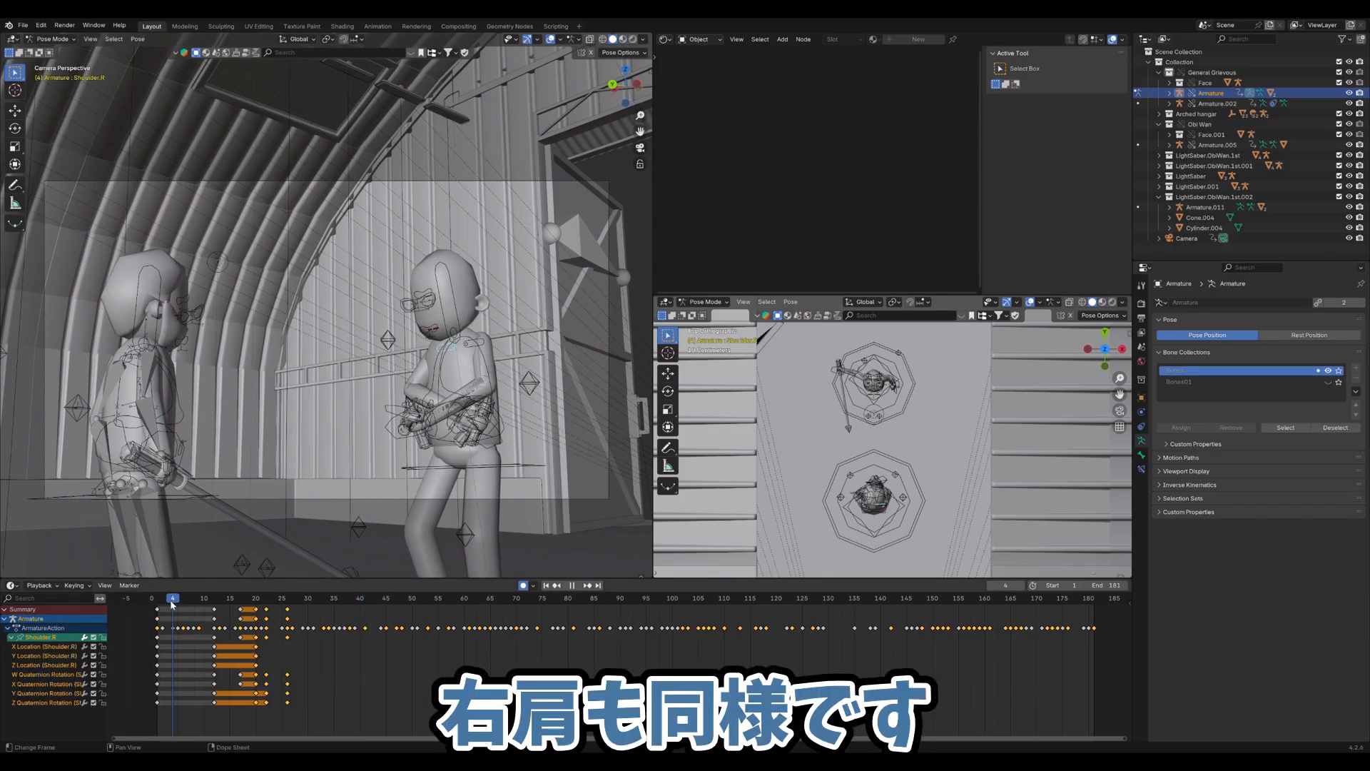
{"action": "key", "text": "space"}
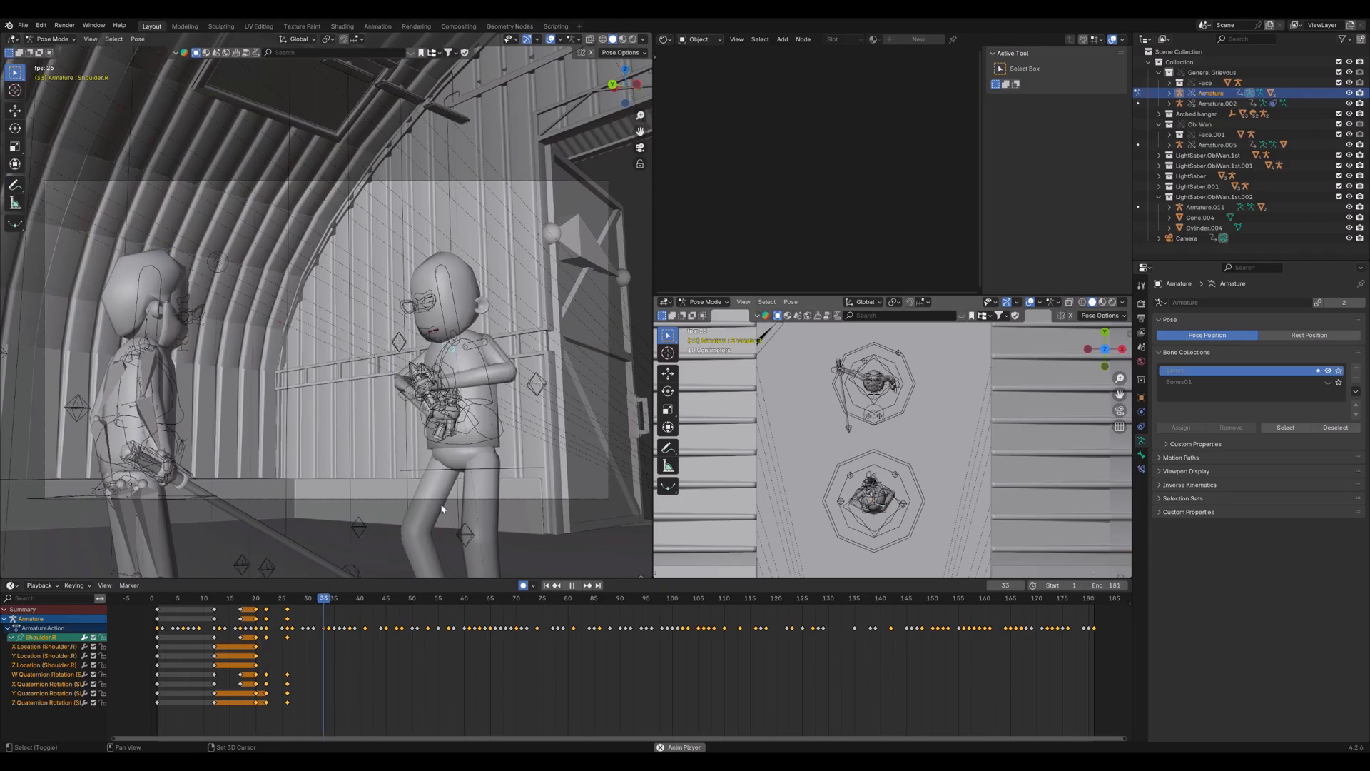
{"action": "key", "text": "space"}
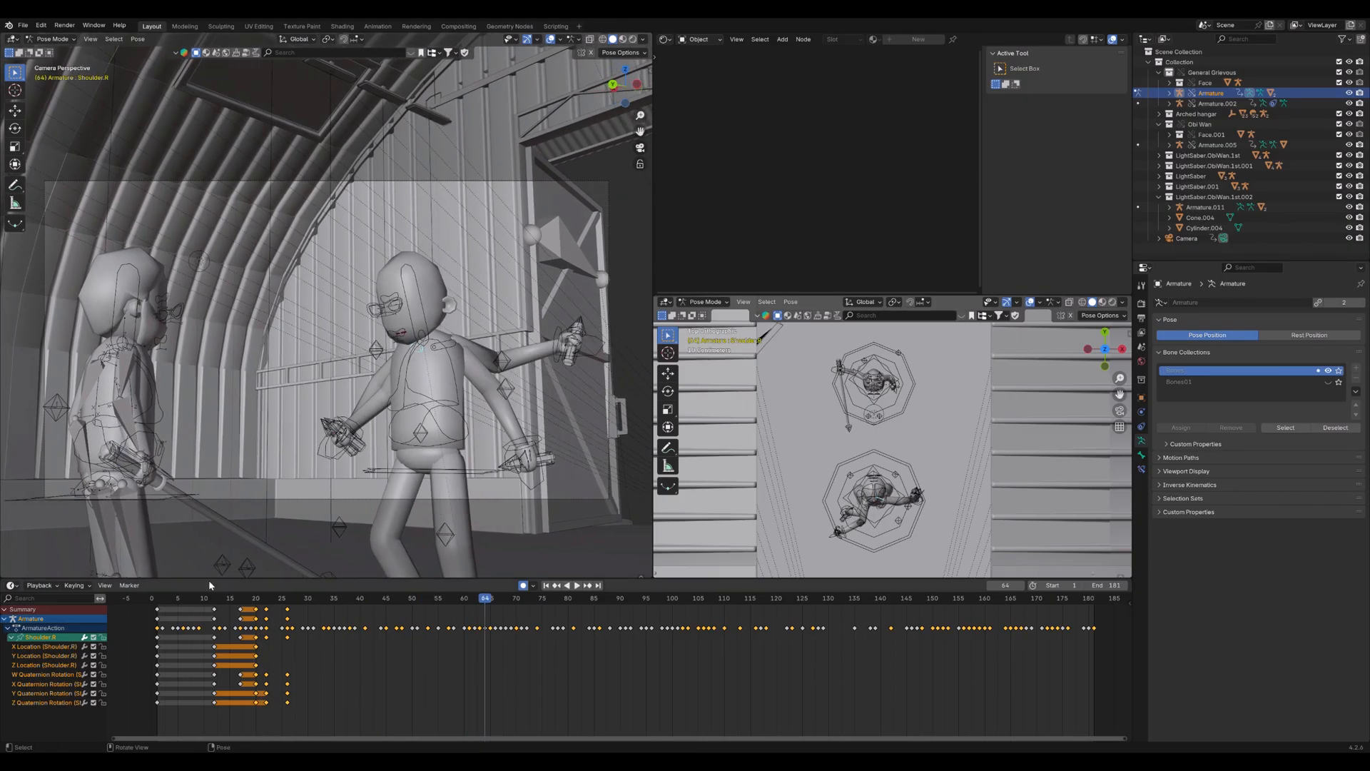
Return to frame 1 and display the camera view in Rendered shading
{"action": "left_click", "coordinate": [182, 605]}
{"action": "left_click_drag", "start_coordinate": [182, 604], "coordinate": [157, 604]}
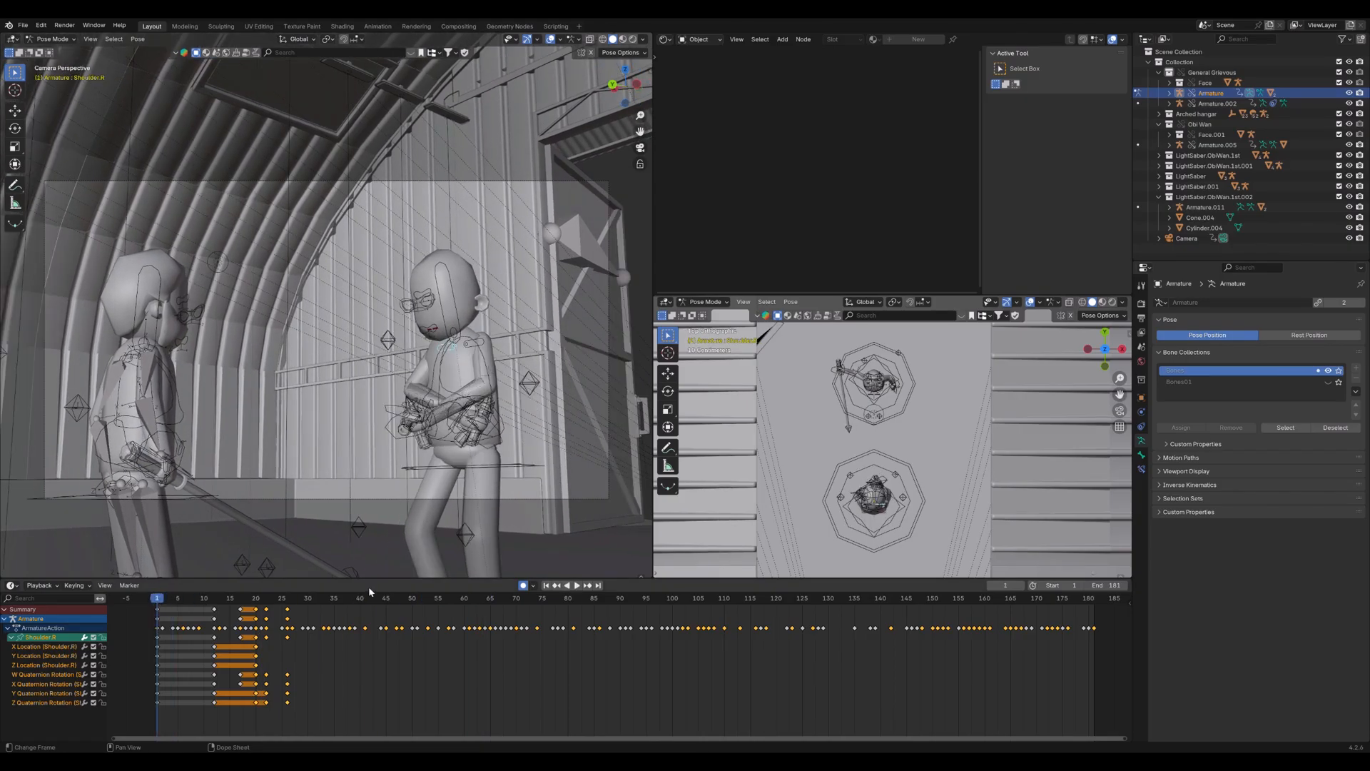
{"action": "left_click", "coordinate": [631, 39]}
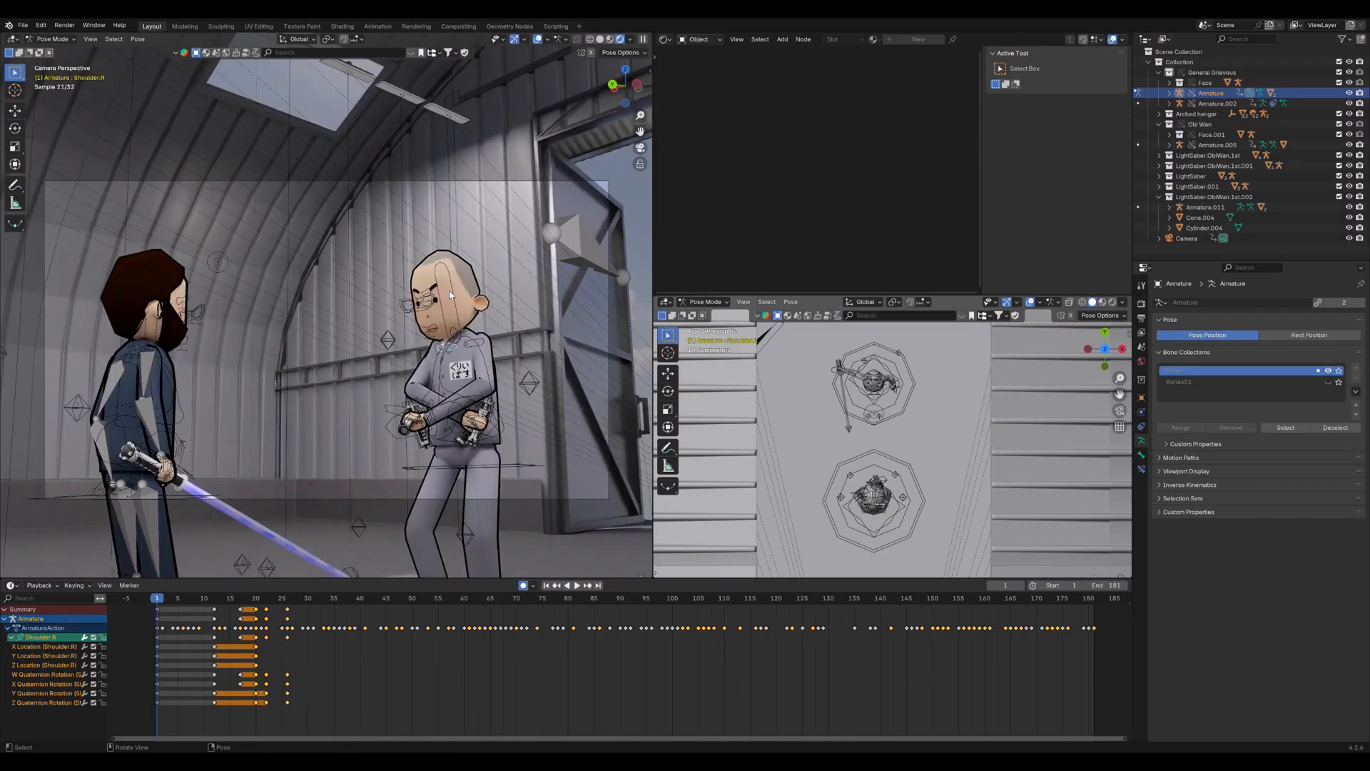
Leave the main armature's Pose Mode, put the extra-arms rig Armature.002 in Pose Mode, and select its Hand.IK.R bone
{"action": "key", "text": "ctrl+Tab"}
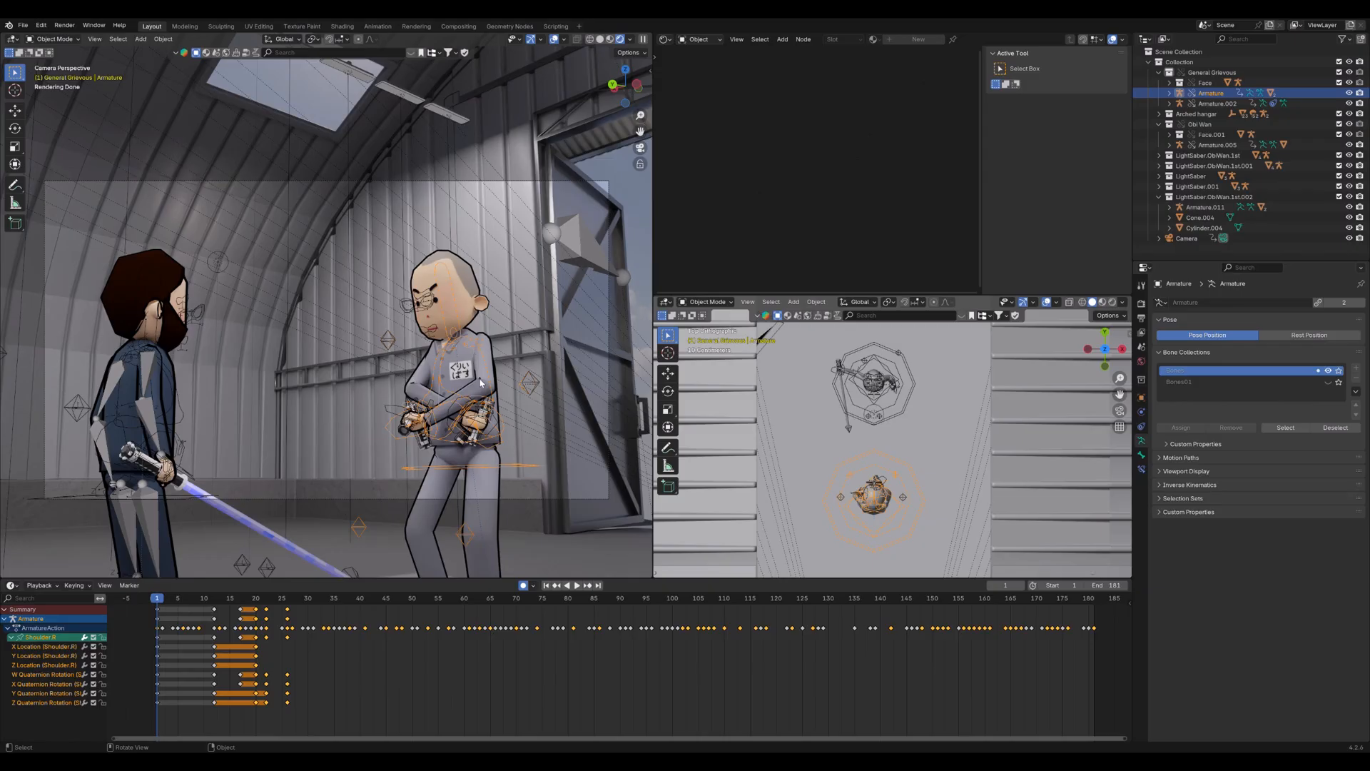
{"action": "left_click", "coordinate": [497, 425]}
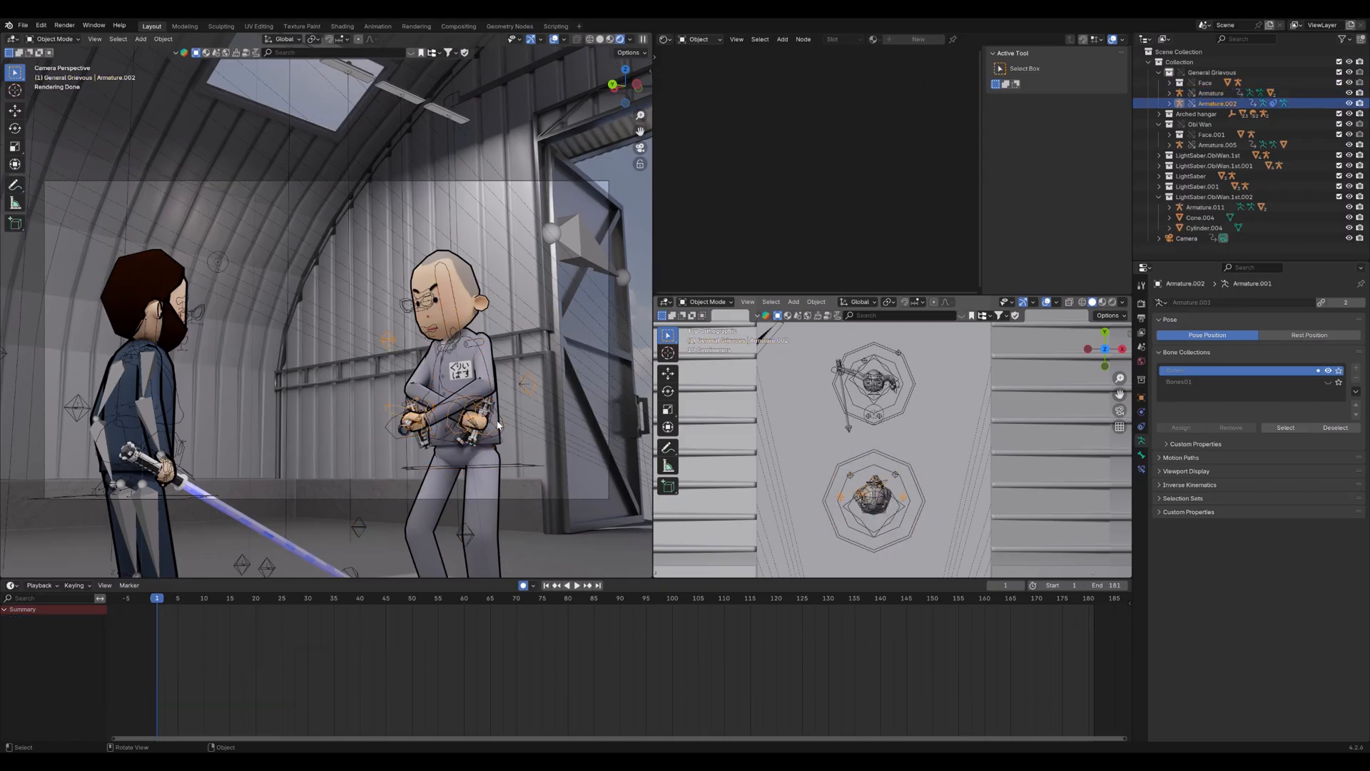
{"action": "key", "text": "ctrl+Tab"}
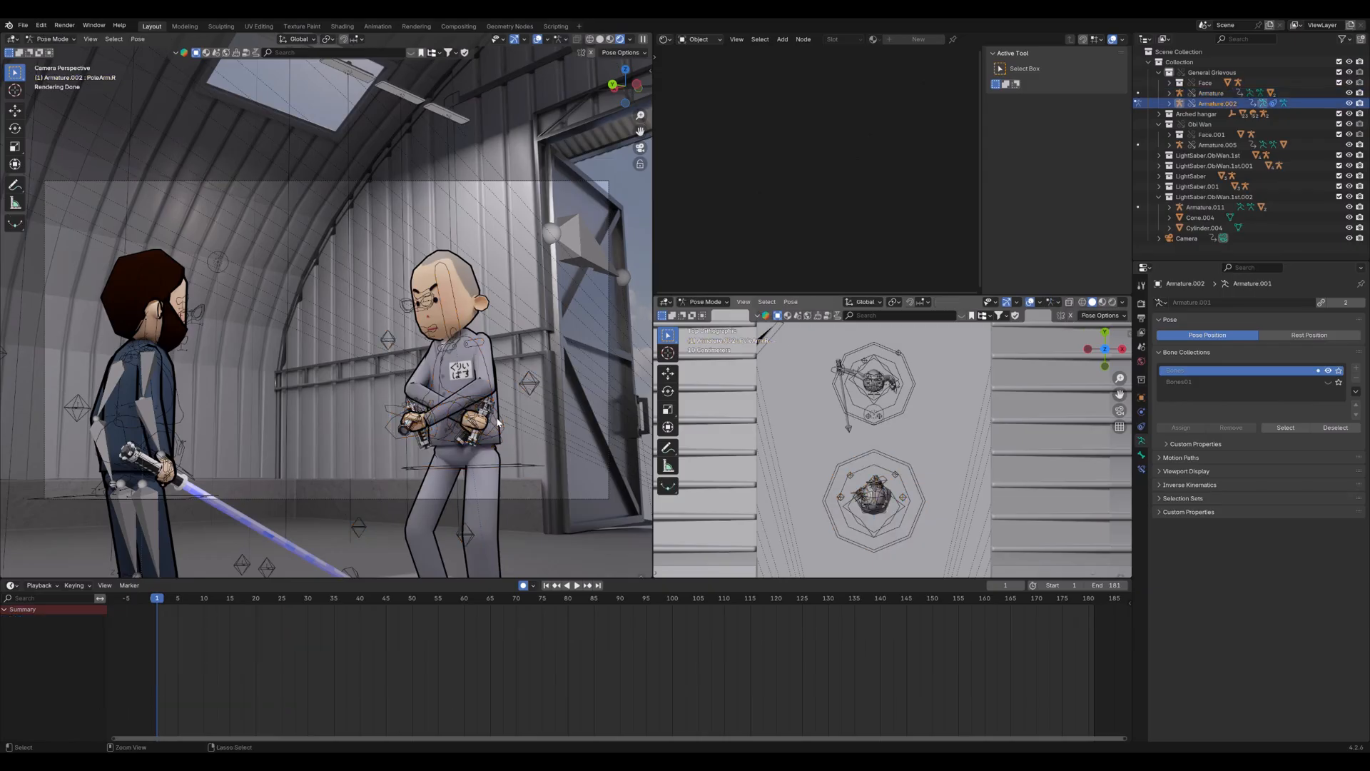
{"action": "left_click", "coordinate": [497, 422]}
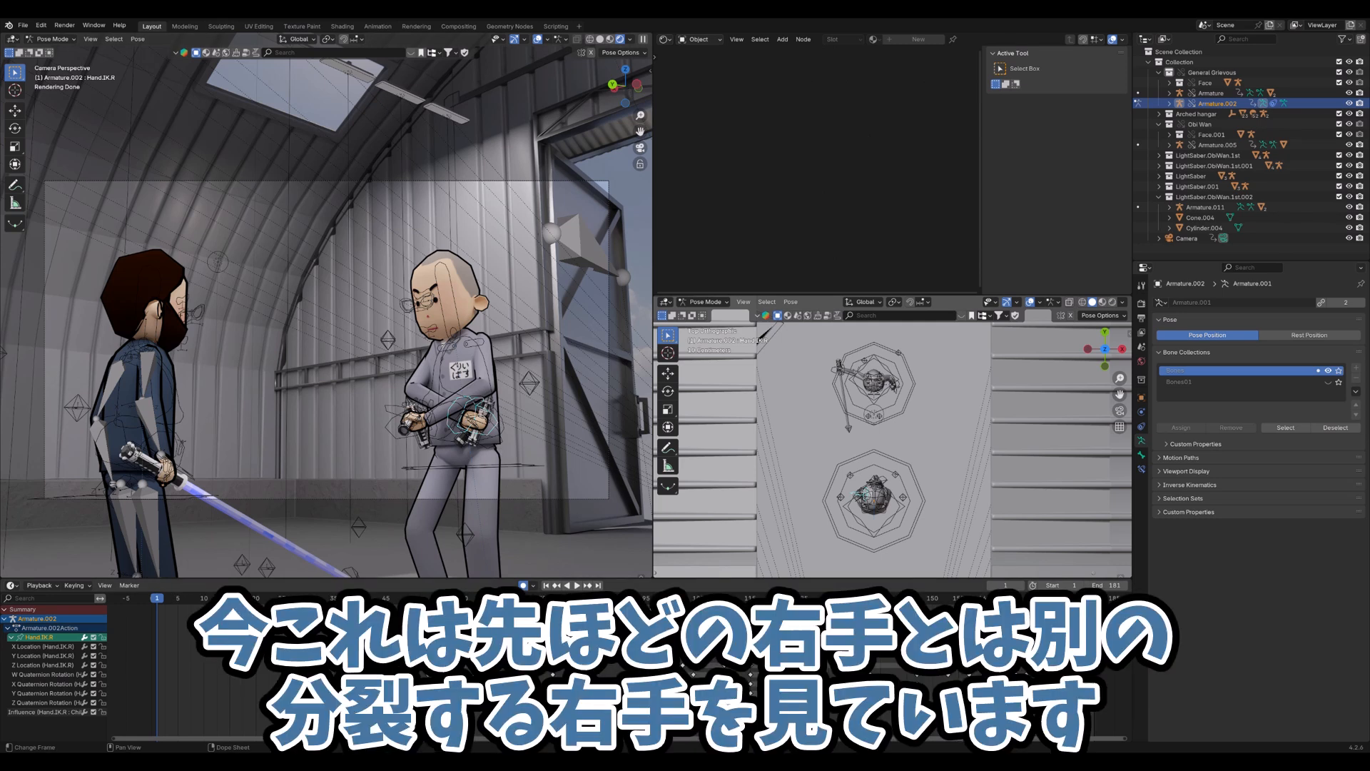
Advance to frame 53 and step frame by frame to frame 68 to examine how the extra right hand separates
{"action": "key", "text": "space"}
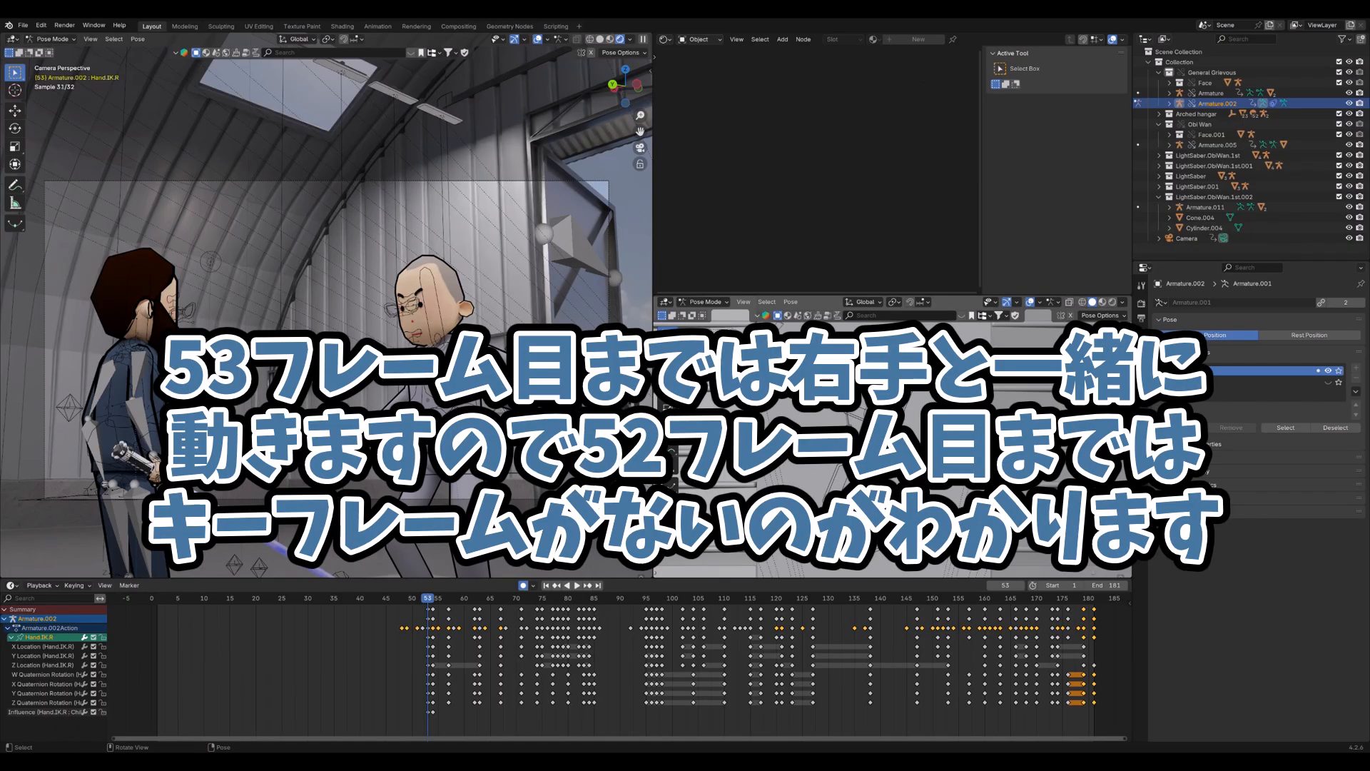
{"action": "key", "text": "Right"}
{"action": "key", "text": "Right"}
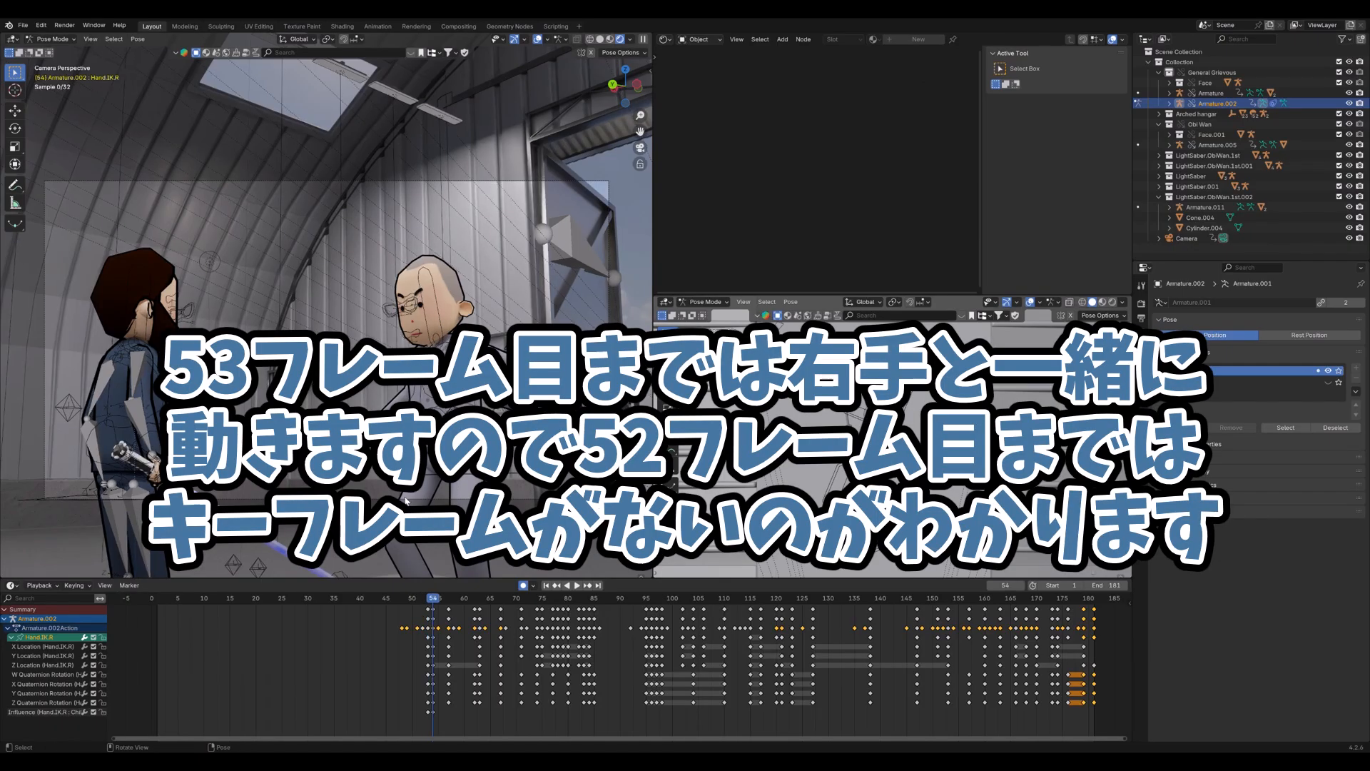
{"action": "key", "text": "Right"}
{"action": "key", "text": "Right"}
{"action": "key", "text": "Right"}
{"action": "key", "text": "Right"}
{"action": "key", "text": "Right"}
{"action": "key", "text": "Right"}
{"action": "key", "text": "Right"}
{"action": "key", "text": "Right"}
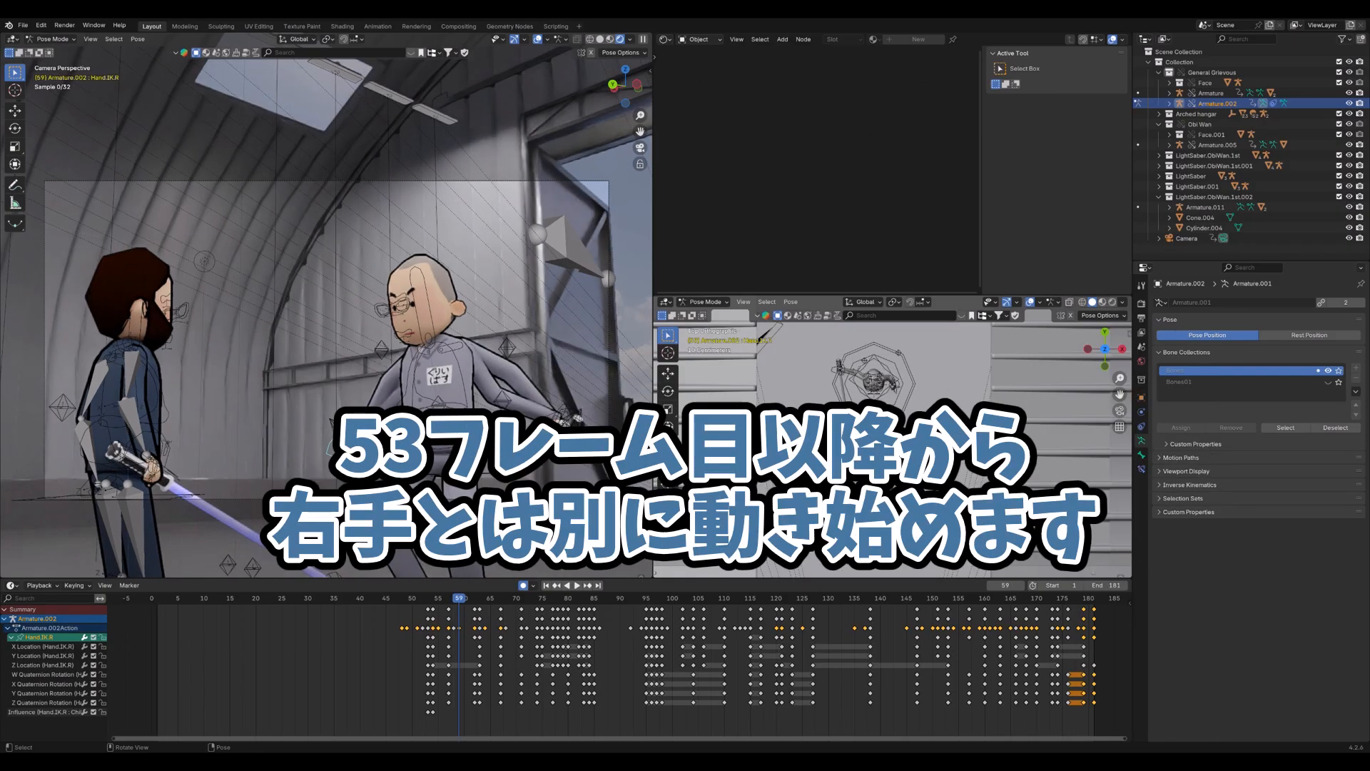
{"action": "key", "text": "Right"}
{"action": "key", "text": "Right"}
{"action": "key", "text": "Right"}
{"action": "key", "text": "Right"}
{"action": "key", "text": "Right"}
{"action": "key", "text": "Right"}
{"action": "key", "text": "Right"}
{"action": "key", "text": "Right"}
{"action": "key", "text": "Right"}
{"action": "key", "text": "Right"}
{"action": "key", "text": "Right"}
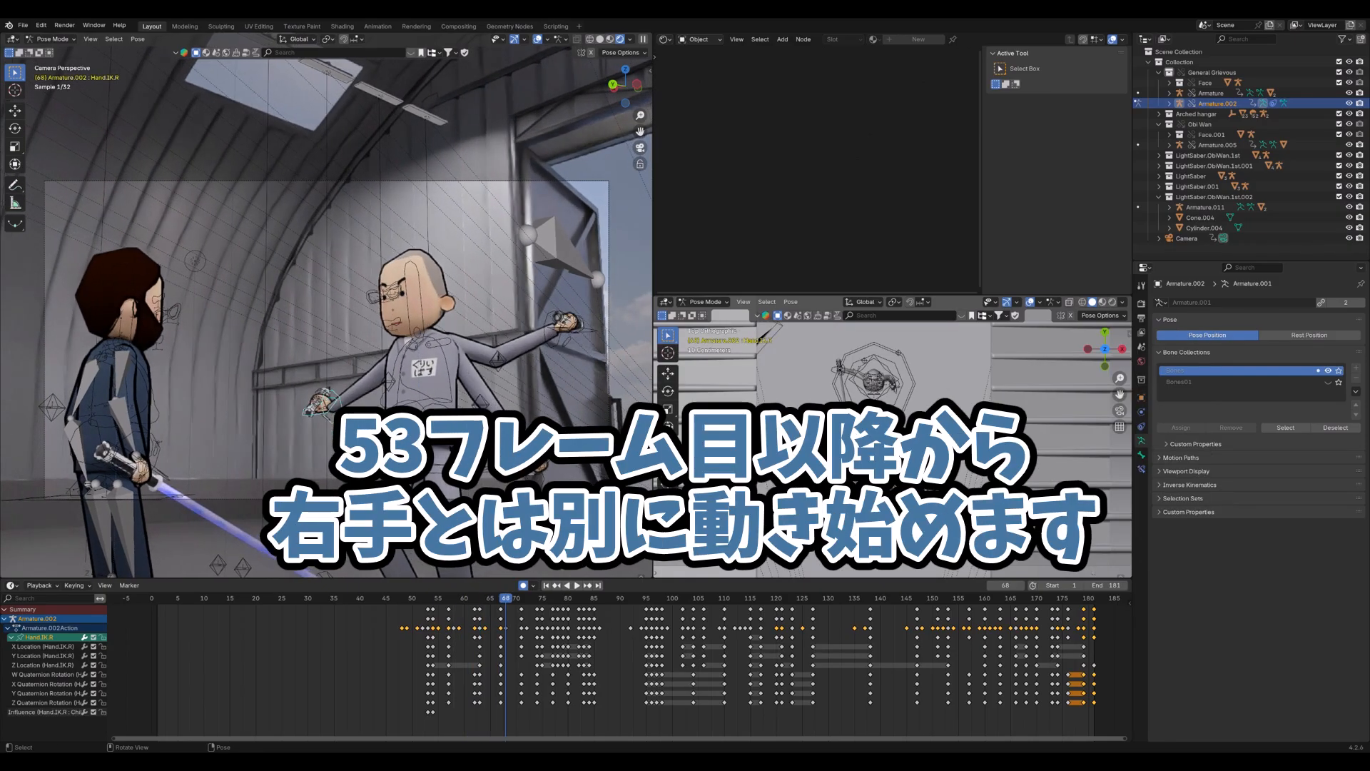
Step frame by frame from frame 68 to frame 93 to examine the extra right hand's motion
{"action": "key", "text": "Right"}
{"action": "key", "text": "Right"}
{"action": "key", "text": "Right"}
{"action": "key", "text": "Right"}
{"action": "key", "text": "Right"}
{"action": "key", "text": "Right"}
{"action": "key", "text": "Right"}
{"action": "key", "text": "Right"}
{"action": "key", "text": "Right"}
{"action": "key", "text": "Right"}
{"action": "key", "text": "Right"}
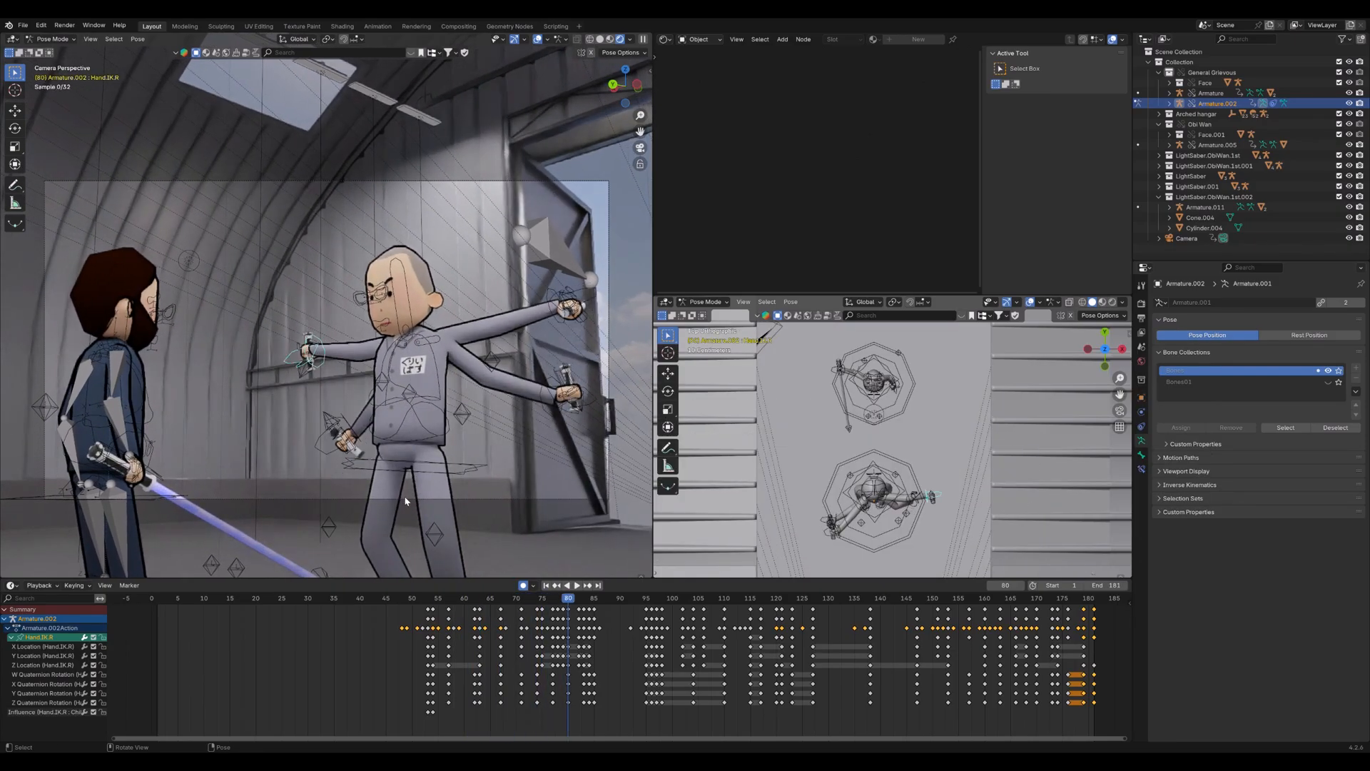
{"action": "key", "text": "Right"}
{"action": "key", "text": "Right"}
{"action": "key", "text": "Right"}
{"action": "key", "text": "Right"}
{"action": "key", "text": "Right"}
{"action": "key", "text": "Right"}
{"action": "key", "text": "Right"}
{"action": "key", "text": "Right"}
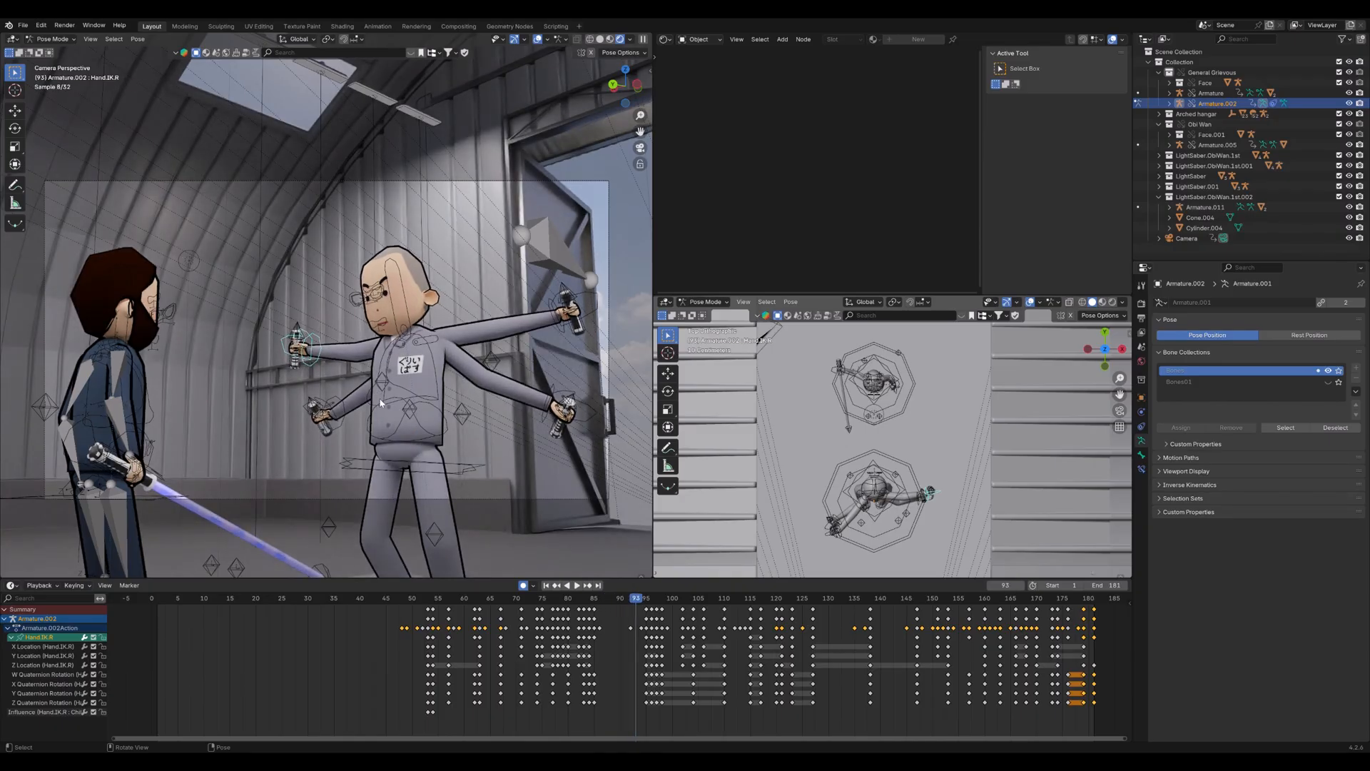
Select the extra arms' Hand.IK.L bone, go to frame 49 and step to frame 70 to examine how the left hand separates
{"action": "left_click", "coordinate": [562, 319]}
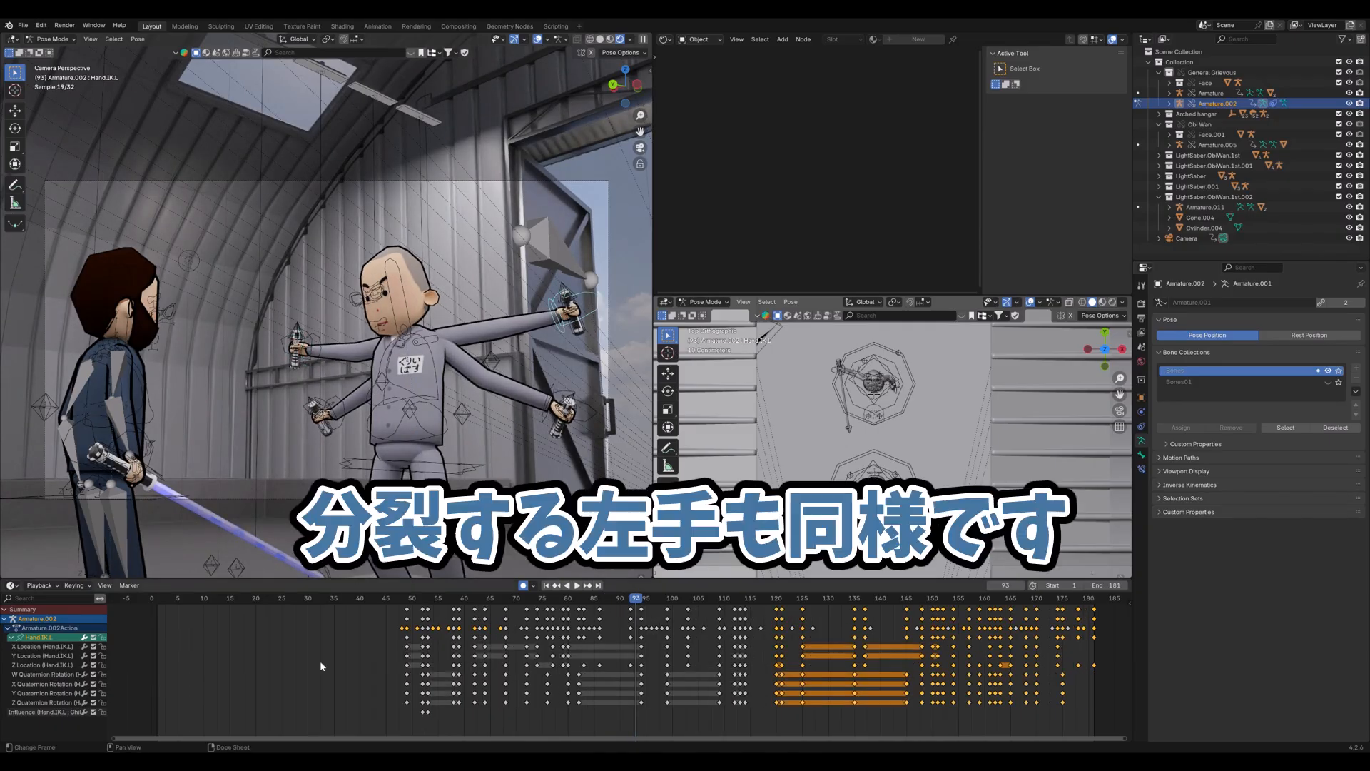
{"action": "left_click_drag", "start_coordinate": [412, 603], "coordinate": [407, 604]}
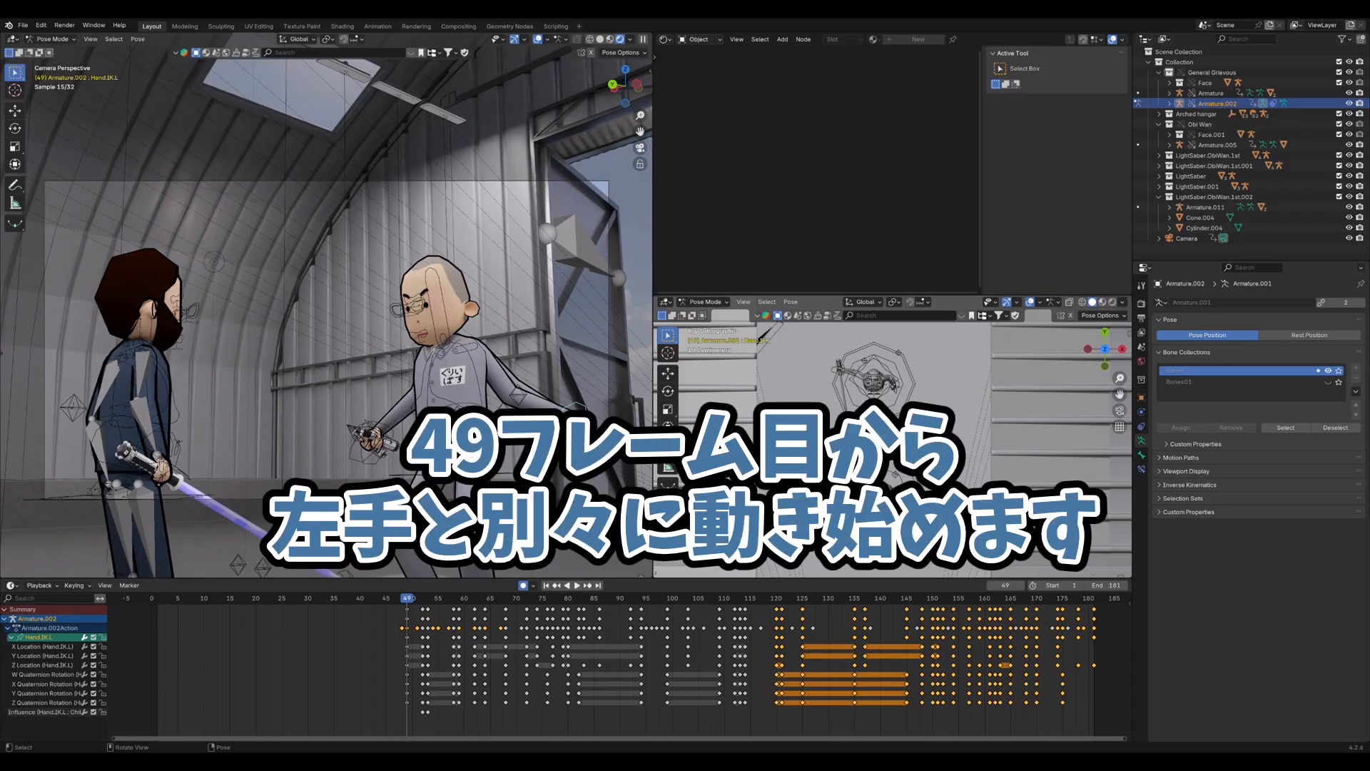
{"action": "key", "text": "Right"}
{"action": "key", "text": "Right"}
{"action": "key", "text": "Right"}
{"action": "key", "text": "Right"}
{"action": "key", "text": "Right"}
{"action": "key", "text": "Right"}
{"action": "key", "text": "Right"}
{"action": "key", "text": "Right"}
{"action": "key", "text": "Right"}
{"action": "key", "text": "Right"}
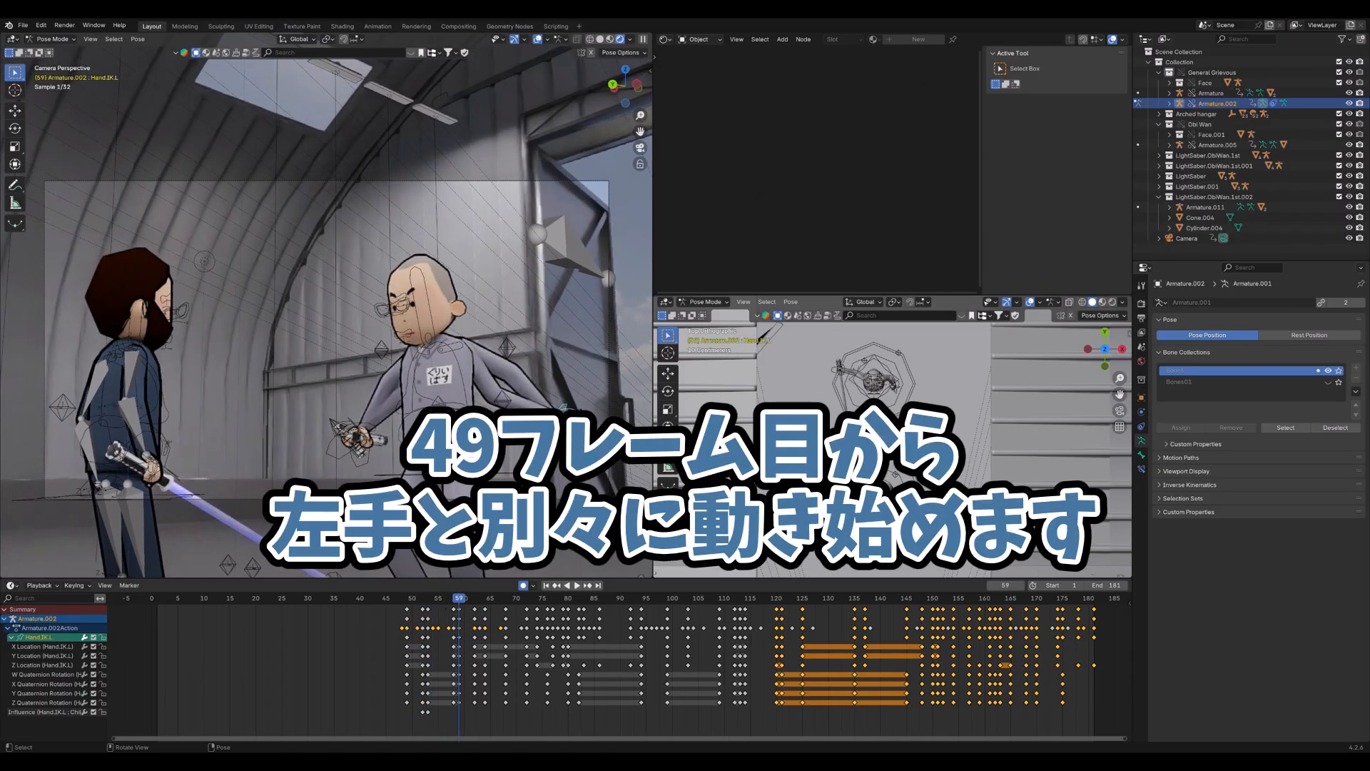
{"action": "key", "text": "Right"}
{"action": "key", "text": "Right"}
{"action": "key", "text": "Right"}
{"action": "key", "text": "Right"}
{"action": "key", "text": "Right"}
{"action": "key", "text": "Right"}
{"action": "key", "text": "Right"}
{"action": "key", "text": "Right"}
{"action": "key", "text": "Right"}
{"action": "key", "text": "Right"}
{"action": "key", "text": "Right"}
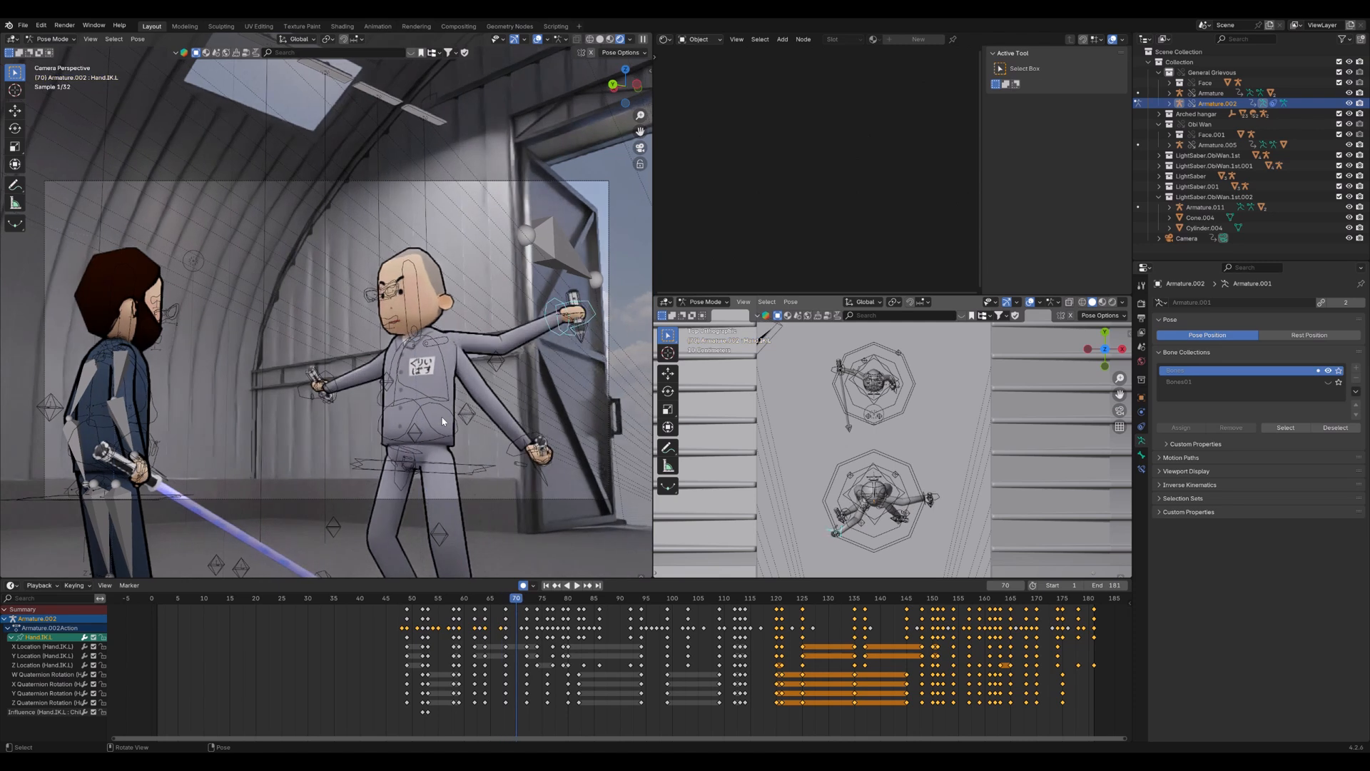
Step frame by frame from frame 70 to frame 88 to examine the rest of the extra left hand's spread
{"action": "key", "text": "Right"}
{"action": "key", "text": "Right"}
{"action": "key", "text": "Right"}
{"action": "key", "text": "Right"}
{"action": "key", "text": "Right"}
{"action": "key", "text": "Right"}
{"action": "key", "text": "Right"}
{"action": "key", "text": "Right"}
{"action": "key", "text": "Right"}
{"action": "key", "text": "Right"}
{"action": "key", "text": "Right"}
{"action": "key", "text": "Right"}
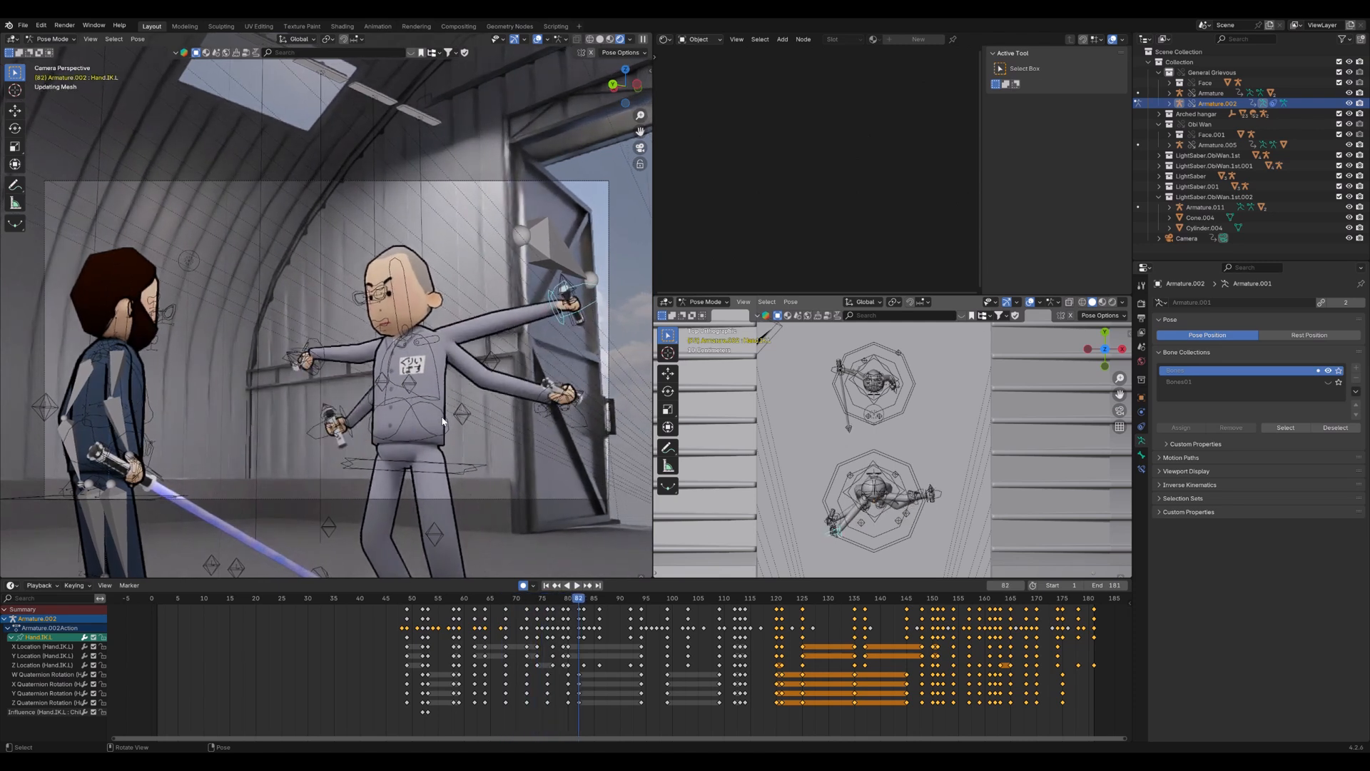
{"action": "key", "text": "Right"}
{"action": "key", "text": "Right"}
{"action": "key", "text": "Right"}
{"action": "key", "text": "Right"}
{"action": "key", "text": "Right"}
{"action": "key", "text": "Right"}
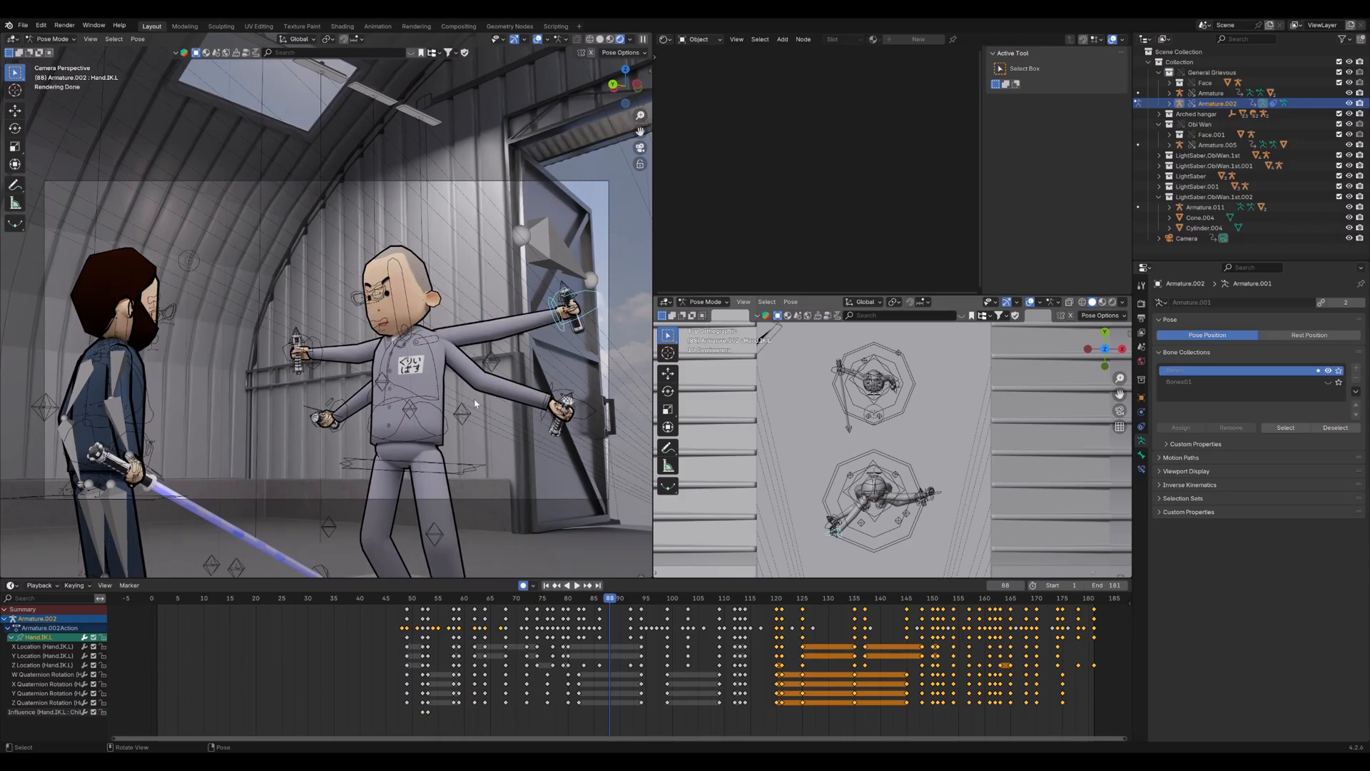
Select the extra left elbow's PoleArm.L bone and step back to its first keyframe at frame 48
{"action": "left_click", "coordinate": [441, 537]}
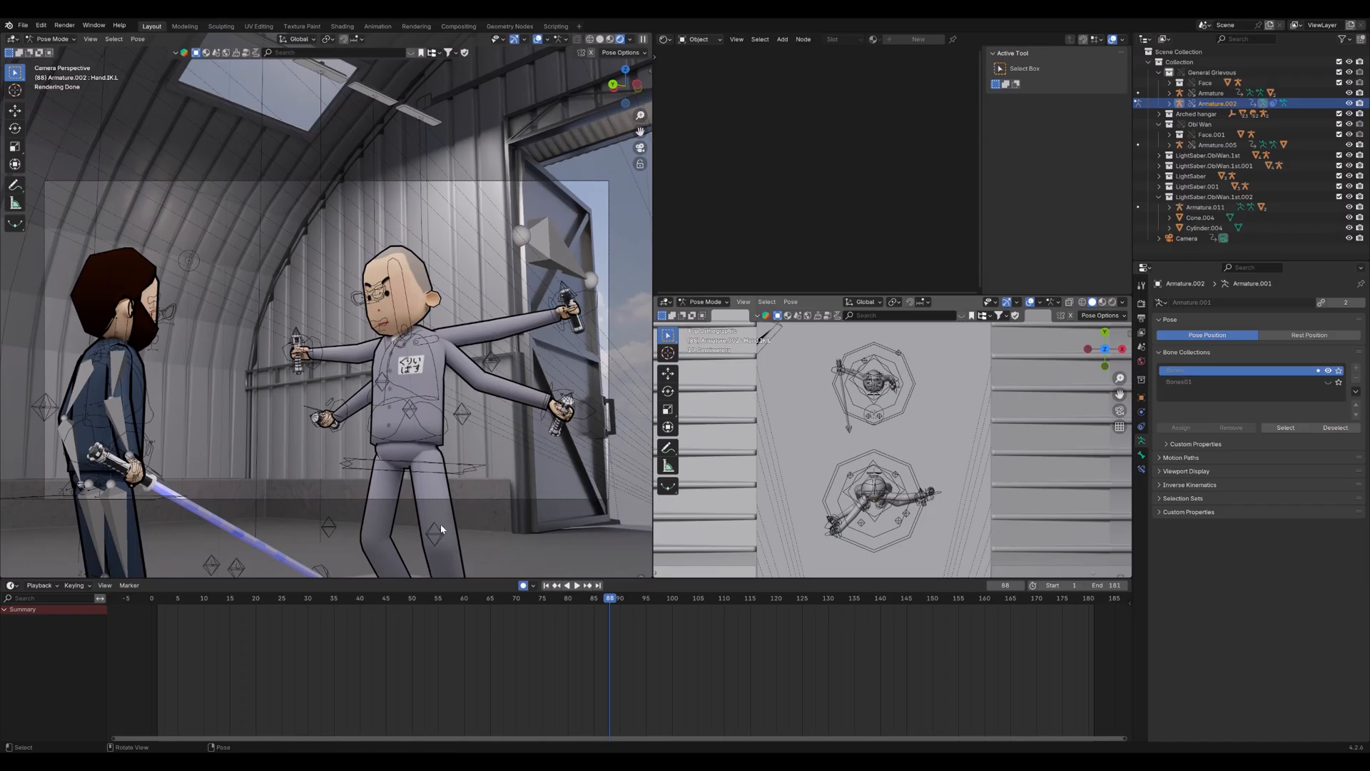
{"action": "left_click", "coordinate": [492, 362]}
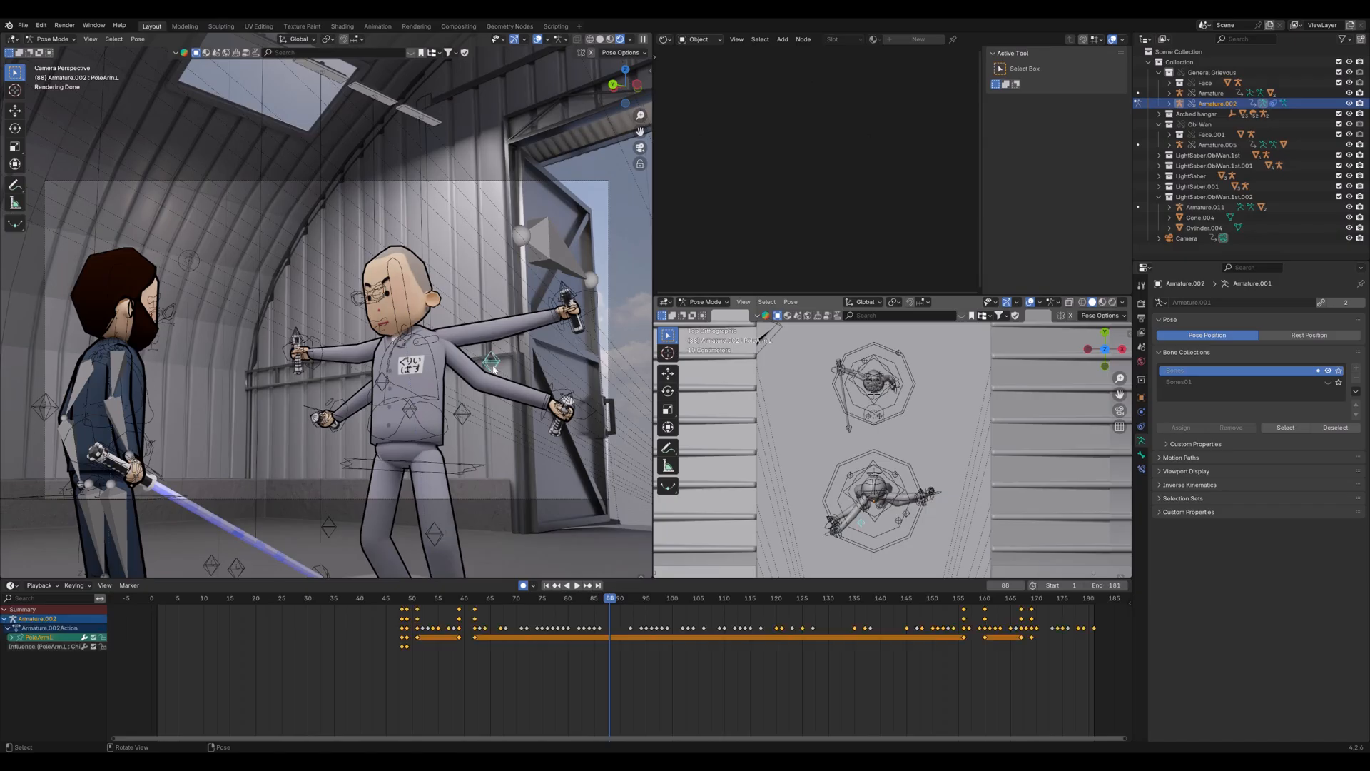
{"action": "key", "text": "Left"}
{"action": "key", "text": "Left"}
{"action": "key", "text": "Left"}
{"action": "key", "text": "Left"}
{"action": "key", "text": "Left"}
{"action": "key", "text": "Left"}
{"action": "key", "text": "Left"}
{"action": "key", "text": "Left"}
{"action": "key", "text": "Left"}
{"action": "key", "text": "Left"}
{"action": "key", "text": "Left"}
{"action": "key", "text": "Left"}
{"action": "key", "text": "Left"}
{"action": "key", "text": "Left"}
{"action": "key", "text": "Left"}
{"action": "key", "text": "Left"}
{"action": "key", "text": "Left"}
{"action": "key", "text": "Left"}
{"action": "key", "text": "Left"}
{"action": "key", "text": "Left"}
{"action": "key", "text": "Left"}
{"action": "key", "text": "Left"}
{"action": "key", "text": "Left"}
{"action": "key", "text": "Left"}
{"action": "key", "text": "Left"}
{"action": "key", "text": "Left"}
{"action": "key", "text": "Left"}
{"action": "key", "text": "Left"}
{"action": "key", "text": "Left"}
{"action": "key", "text": "Left"}
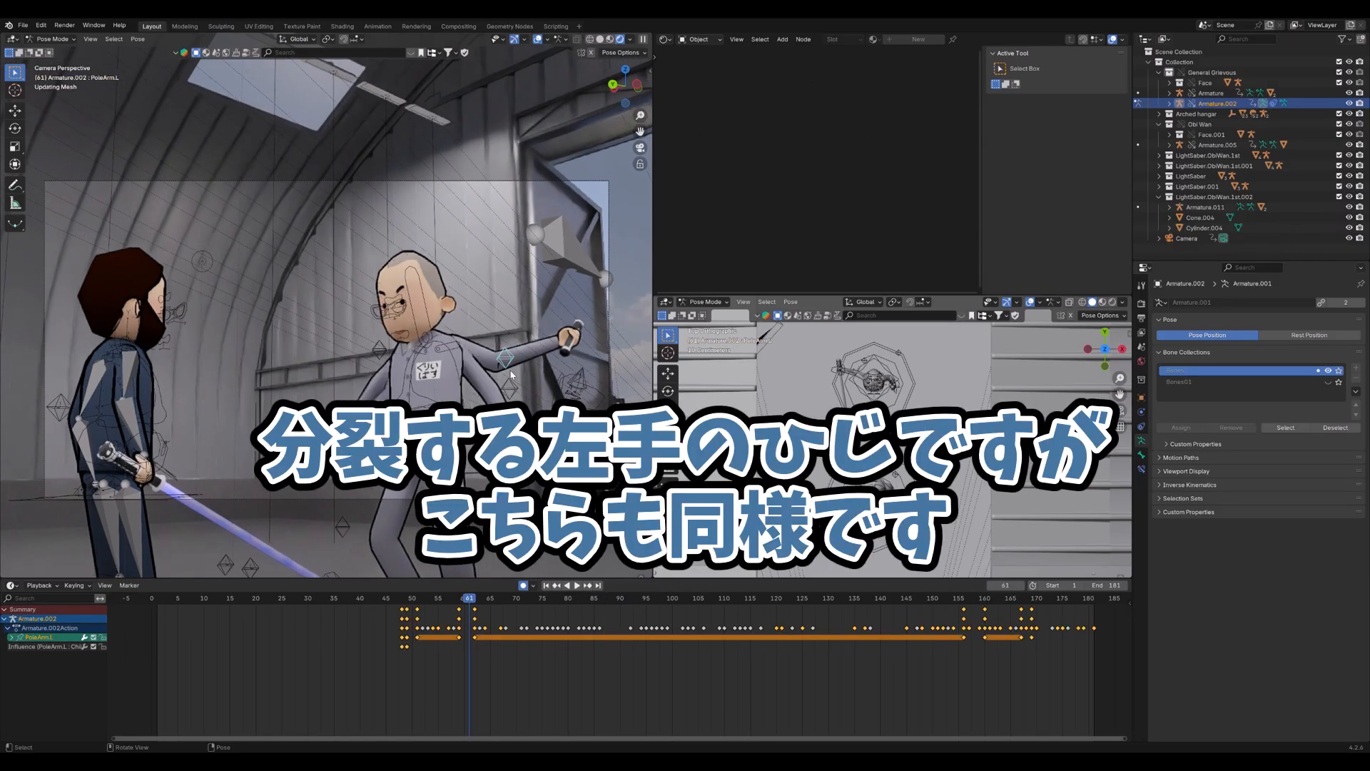
{"action": "key", "text": "Right"}
{"action": "key", "text": "Right"}
{"action": "key", "text": "Right"}
{"action": "key", "text": "Right"}
{"action": "key", "text": "Right"}
{"action": "key", "text": "Right"}
{"action": "key", "text": "Right"}
{"action": "key", "text": "Right"}
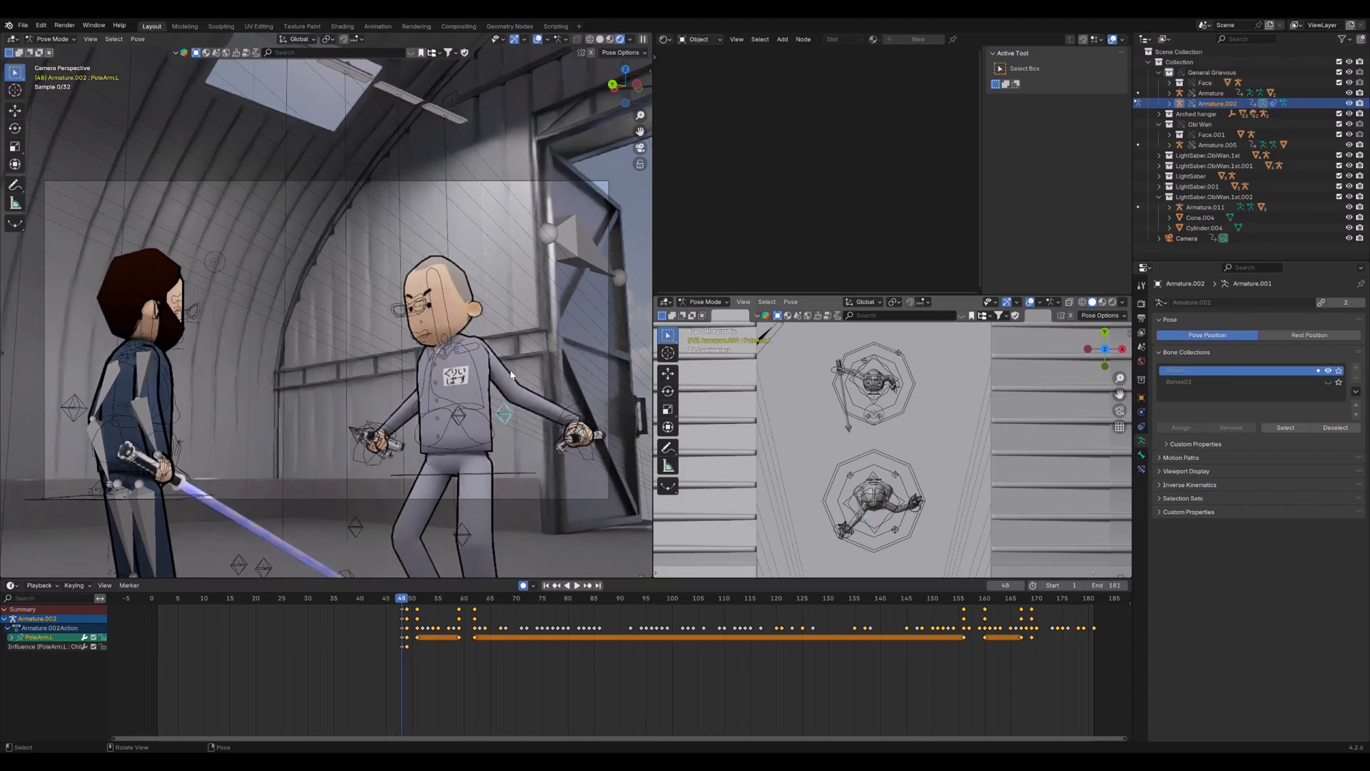
Advance from frame 48 to frame 93 to examine how the extra left elbow separates and moves
{"action": "key", "text": "Right"}
{"action": "key", "text": "Right"}
{"action": "key", "text": "Right"}
{"action": "key", "text": "Right"}
{"action": "key", "text": "Right"}
{"action": "key", "text": "Right"}
{"action": "key", "text": "Right"}
{"action": "key", "text": "Right"}
{"action": "key", "text": "Right"}
{"action": "key", "text": "Right"}
{"action": "key", "text": "Right"}
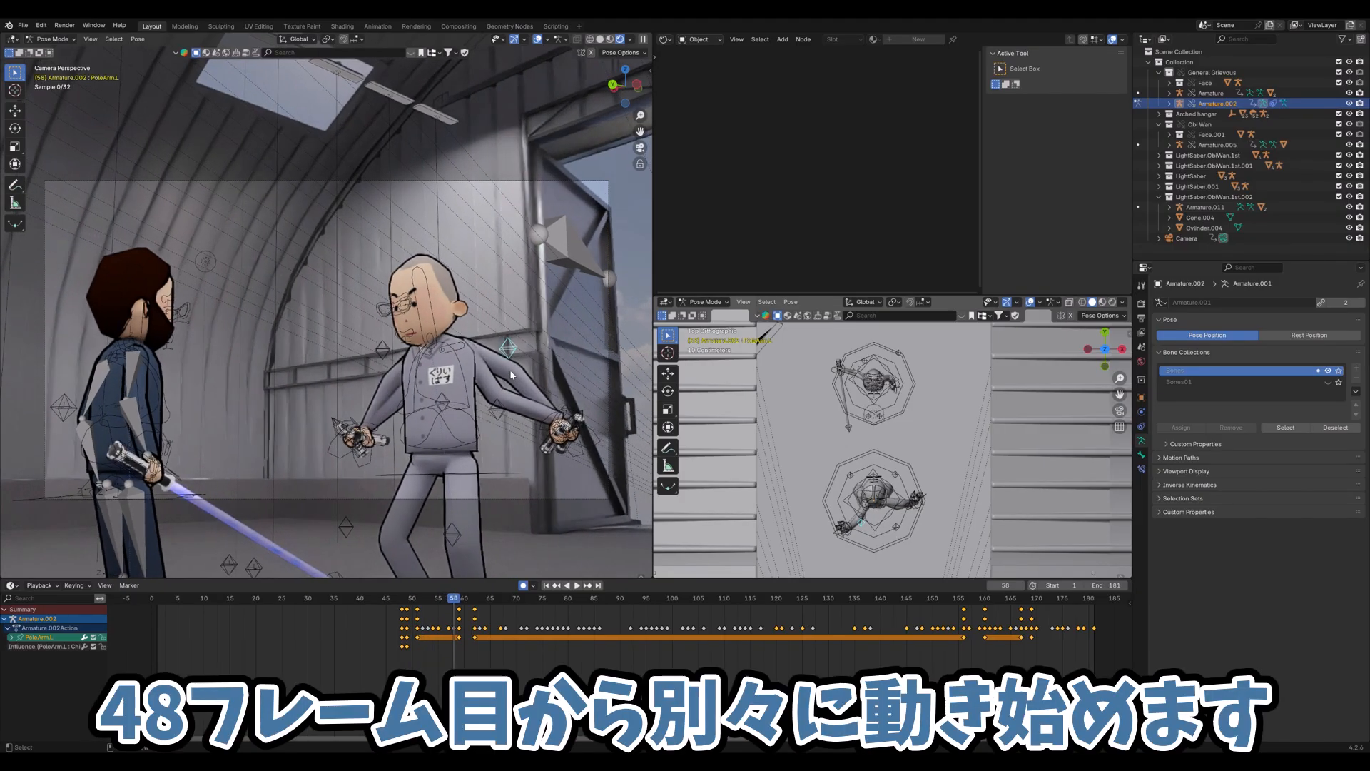
{"action": "key", "text": "Right"}
{"action": "key", "text": "Right"}
{"action": "key", "text": "Right"}
{"action": "key", "text": "Right"}
{"action": "key", "text": "Right"}
{"action": "key", "text": "Right"}
{"action": "key", "text": "Right"}
{"action": "key", "text": "Right"}
{"action": "key", "text": "Right"}
{"action": "key", "text": "Right"}
{"action": "key", "text": "Right"}
{"action": "key", "text": "Right"}
{"action": "key", "text": "Right"}
{"action": "key", "text": "Right"}
{"action": "key", "text": "Right"}
{"action": "key", "text": "Right"}
{"action": "key", "text": "Right"}
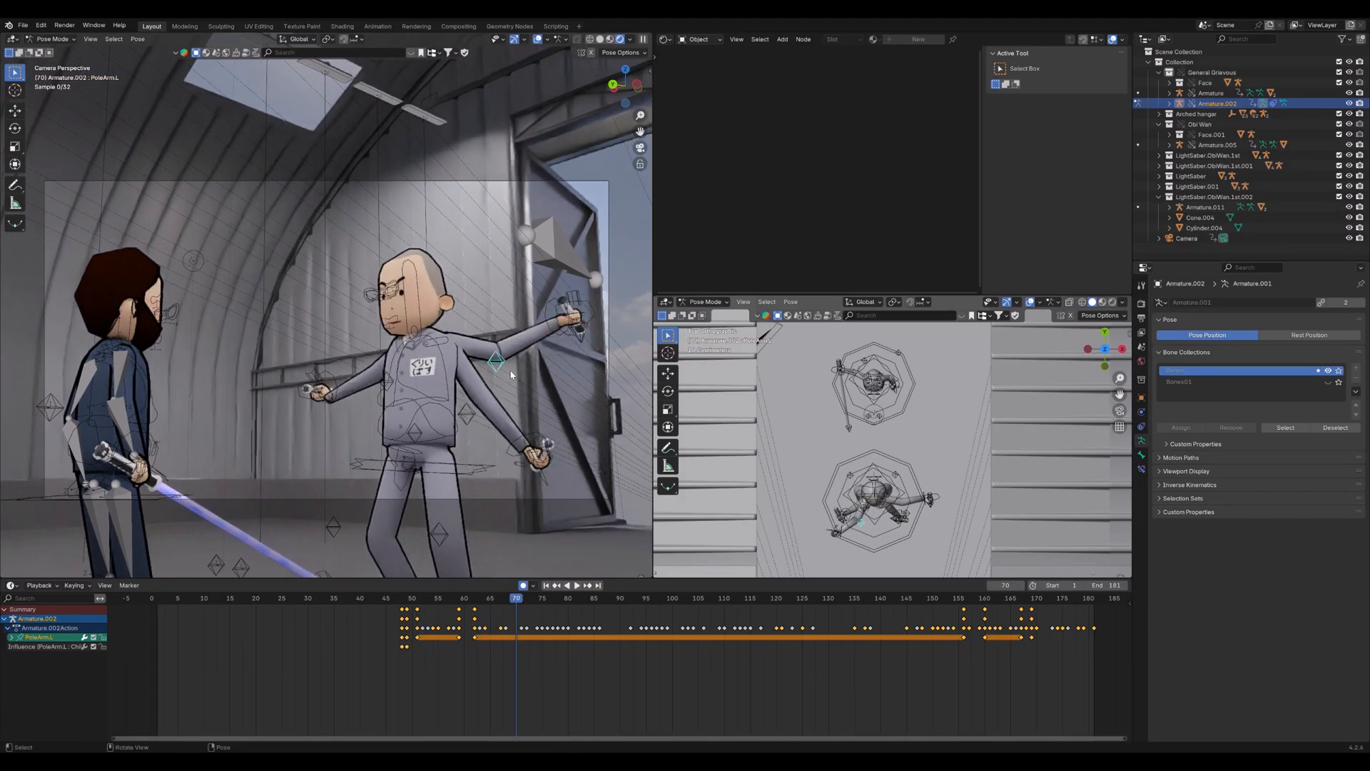
{"action": "key", "text": "Right"}
{"action": "key", "text": "Right"}
{"action": "key", "text": "Right"}
{"action": "key", "text": "Right"}
{"action": "key", "text": "Right"}
{"action": "key", "text": "Right"}
{"action": "key", "text": "Right"}
{"action": "key", "text": "Right"}
{"action": "key", "text": "Right"}
{"action": "key", "text": "Right"}
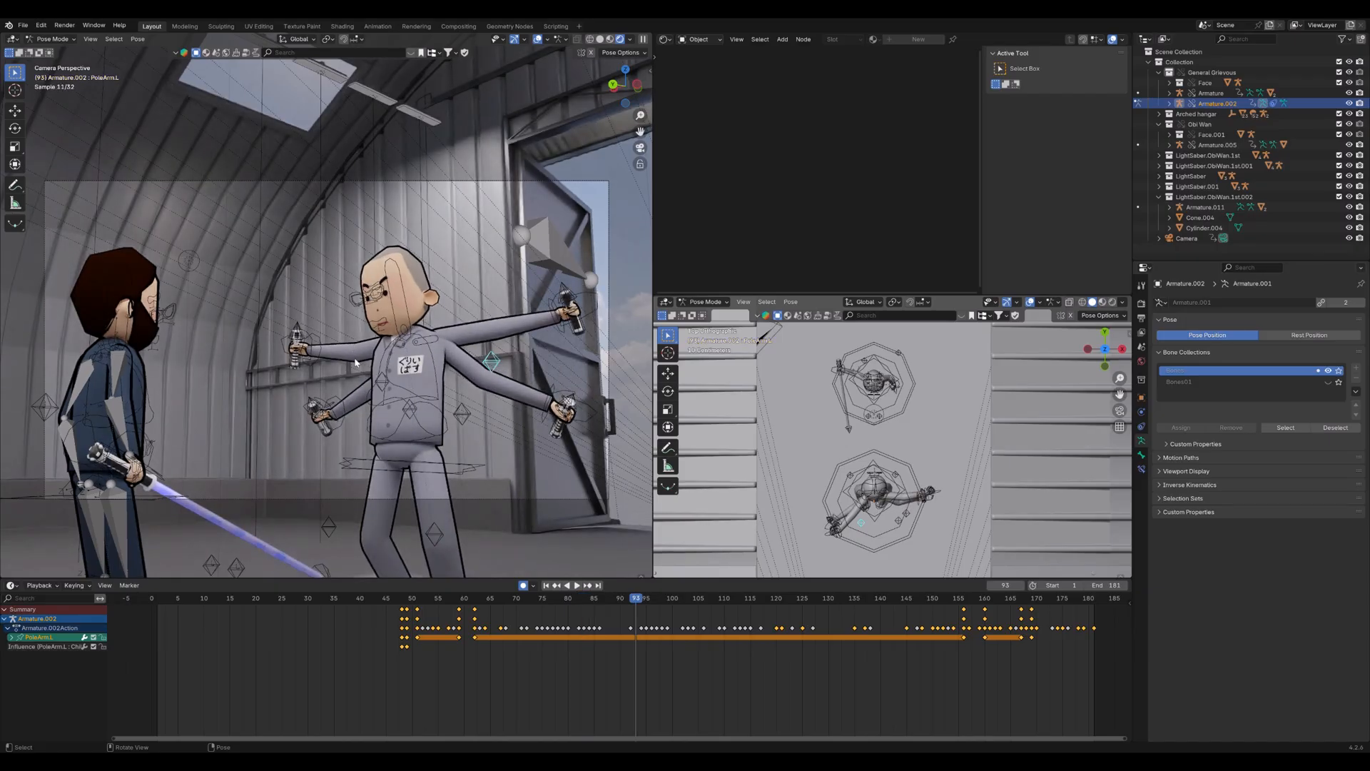
Select the extra right elbow's PoleArm.R bone and step back to frame 52, just before its first keyframes
{"action": "left_click", "coordinate": [372, 380]}
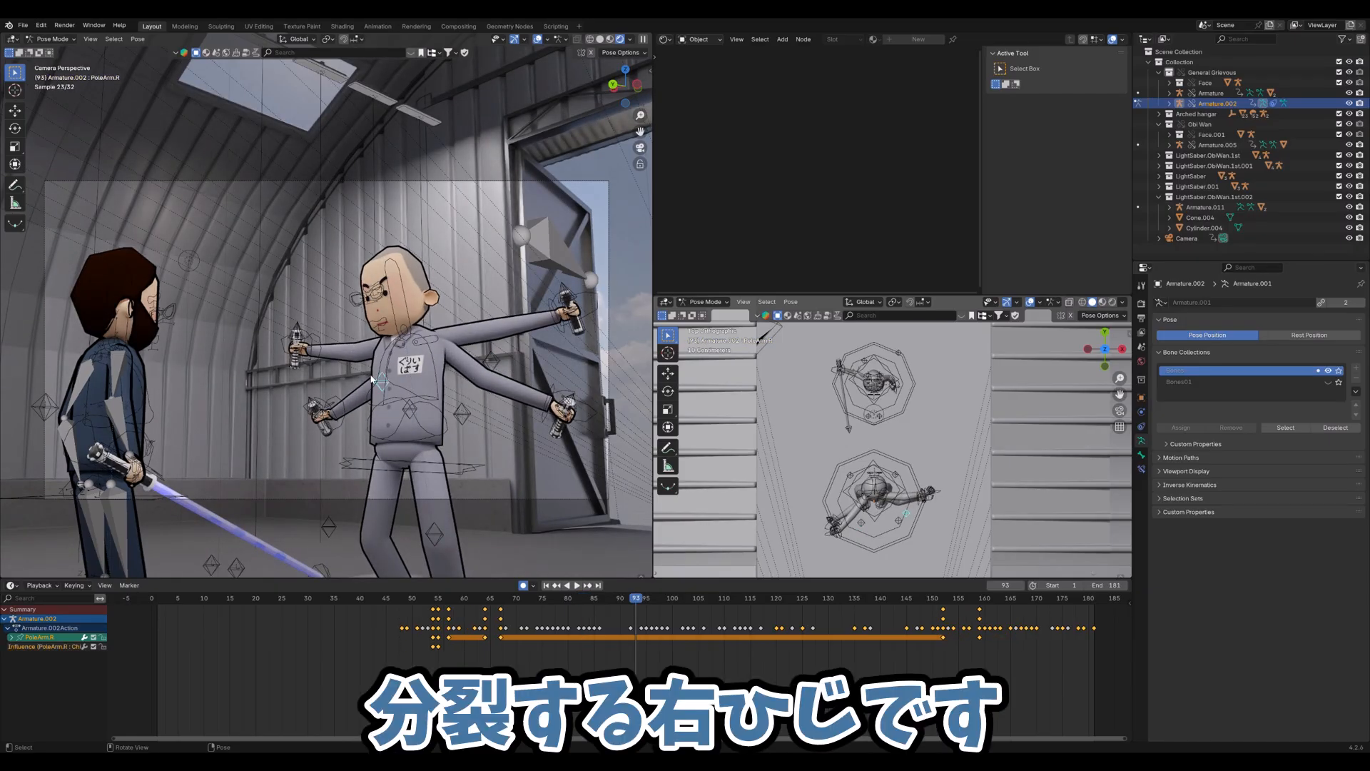
{"action": "key", "text": "Left"}
{"action": "key", "text": "Left"}
{"action": "key", "text": "Left"}
{"action": "key", "text": "Left"}
{"action": "key", "text": "Left"}
{"action": "key", "text": "Left"}
{"action": "key", "text": "Left"}
{"action": "key", "text": "Left"}
{"action": "key", "text": "Left"}
{"action": "key", "text": "Left"}
{"action": "key", "text": "Left"}
{"action": "key", "text": "Left"}
{"action": "key", "text": "Left"}
{"action": "key", "text": "Left"}
{"action": "key", "text": "Left"}
{"action": "key", "text": "Left"}
{"action": "key", "text": "Left"}
{"action": "key", "text": "Left"}
{"action": "key", "text": "Left"}
{"action": "key", "text": "Left"}
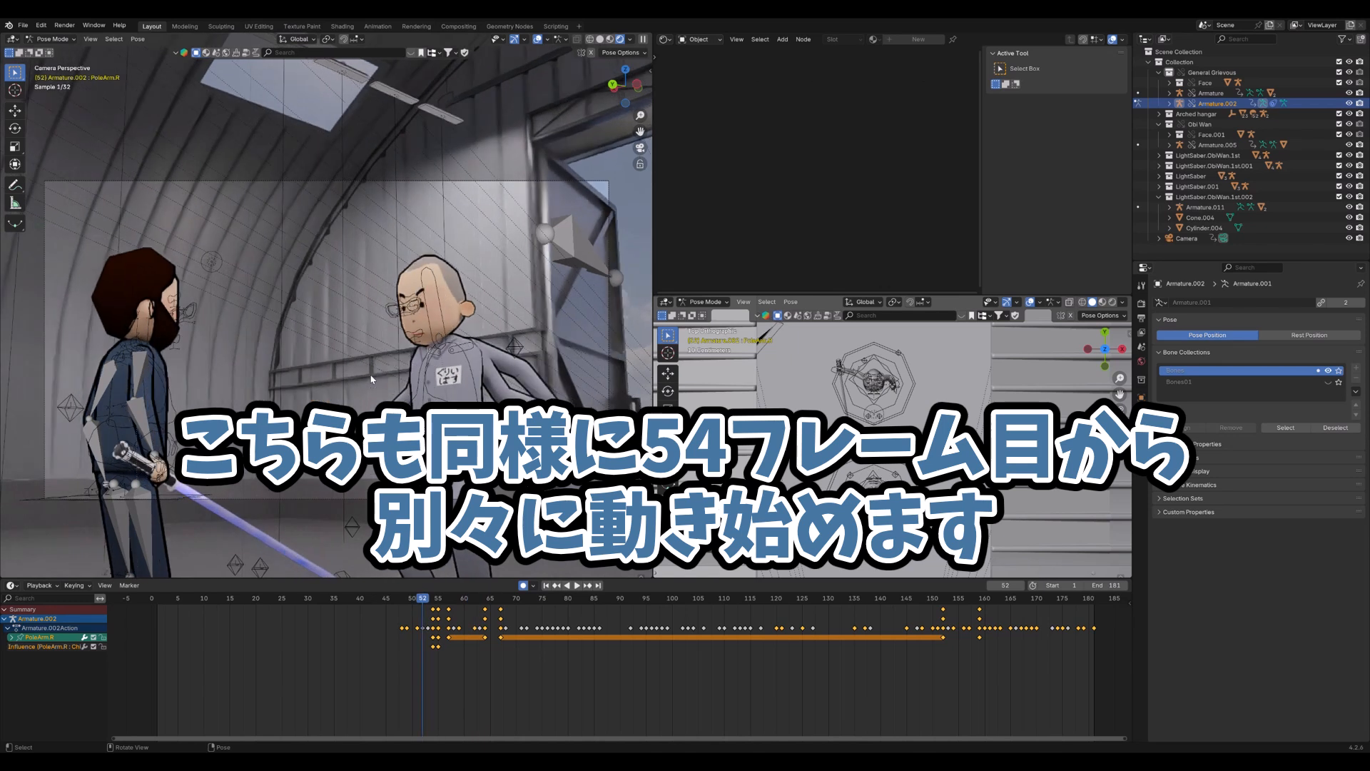
Step forward from frame 52 to frame 75 to examine how the extra right elbow separates
{"action": "key", "text": "Right"}
{"action": "key", "text": "Right"}
{"action": "key", "text": "Right"}
{"action": "key", "text": "Right"}
{"action": "key", "text": "Right"}
{"action": "key", "text": "Right"}
{"action": "key", "text": "Right"}
{"action": "key", "text": "Right"}
{"action": "key", "text": "Right"}
{"action": "key", "text": "Right"}
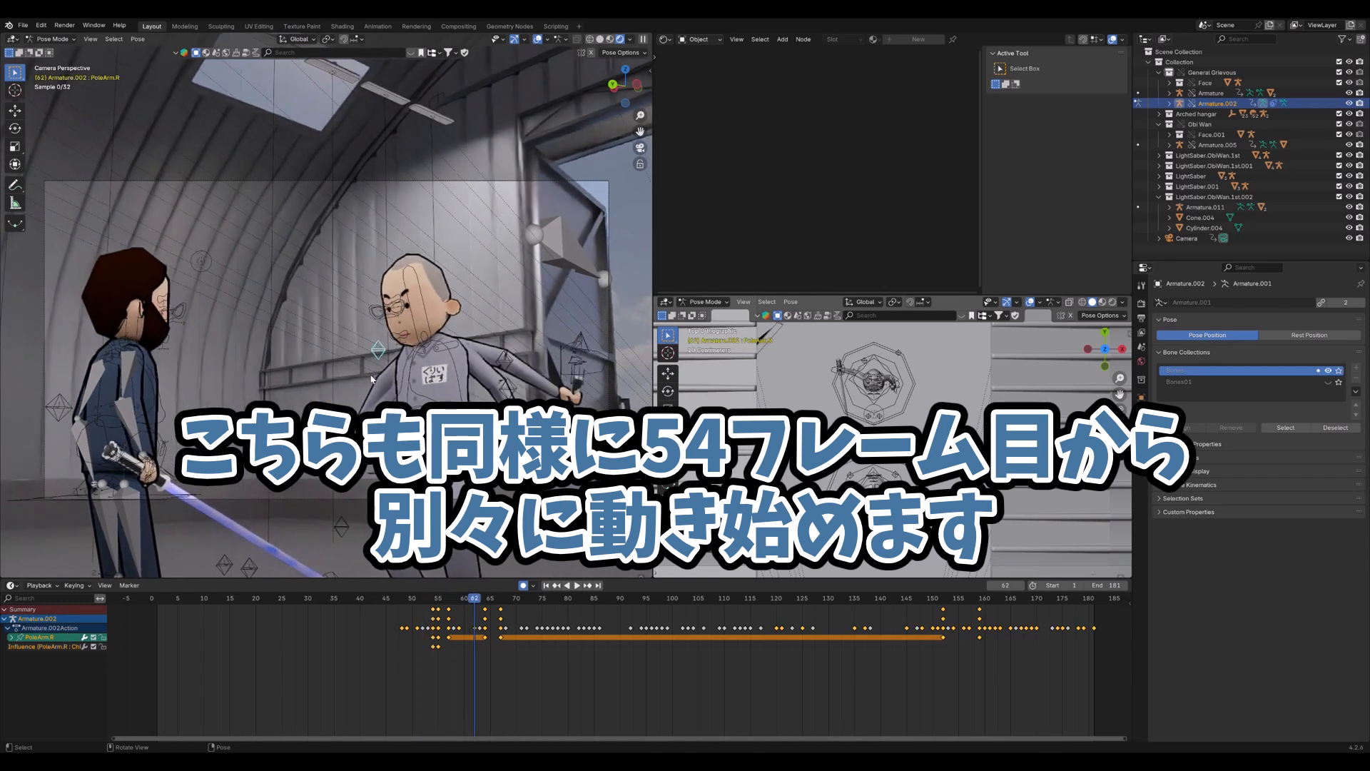
{"action": "key", "text": "Right"}
{"action": "key", "text": "Right"}
{"action": "key", "text": "Right"}
{"action": "key", "text": "Right"}
{"action": "key", "text": "Right"}
{"action": "key", "text": "Right"}
{"action": "key", "text": "Right"}
{"action": "key", "text": "Right"}
{"action": "key", "text": "Right"}
{"action": "key", "text": "Right"}
{"action": "key", "text": "Right"}
{"action": "key", "text": "Right"}
{"action": "key", "text": "Right"}
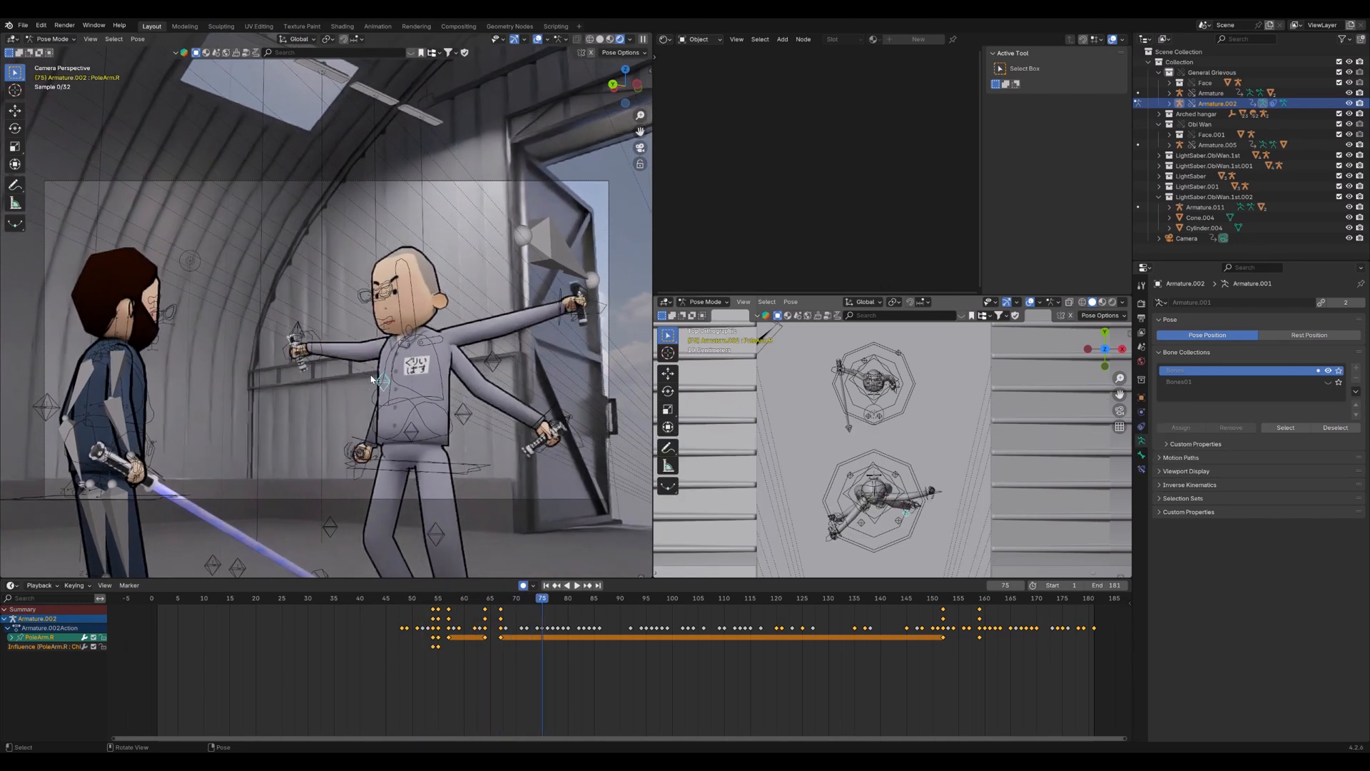
Advance from frame 75 to frame 159 to examine the extra right elbow's movement up to its last keyframe
{"action": "key", "text": "Right"}
{"action": "key", "text": "Right"}
{"action": "key", "text": "Right"}
{"action": "key", "text": "Right"}
{"action": "key", "text": "Right"}
{"action": "key", "text": "Right"}
{"action": "key", "text": "Right"}
{"action": "key", "text": "Right"}
{"action": "key", "text": "Right"}
{"action": "key", "text": "Right"}
{"action": "key", "text": "Right"}
{"action": "key", "text": "Right"}
{"action": "key", "text": "Right"}
{"action": "key", "text": "Right"}
{"action": "key", "text": "Right"}
{"action": "key", "text": "Right"}
{"action": "key", "text": "Right"}
{"action": "key", "text": "Right"}
{"action": "key", "text": "Right"}
{"action": "key", "text": "Right"}
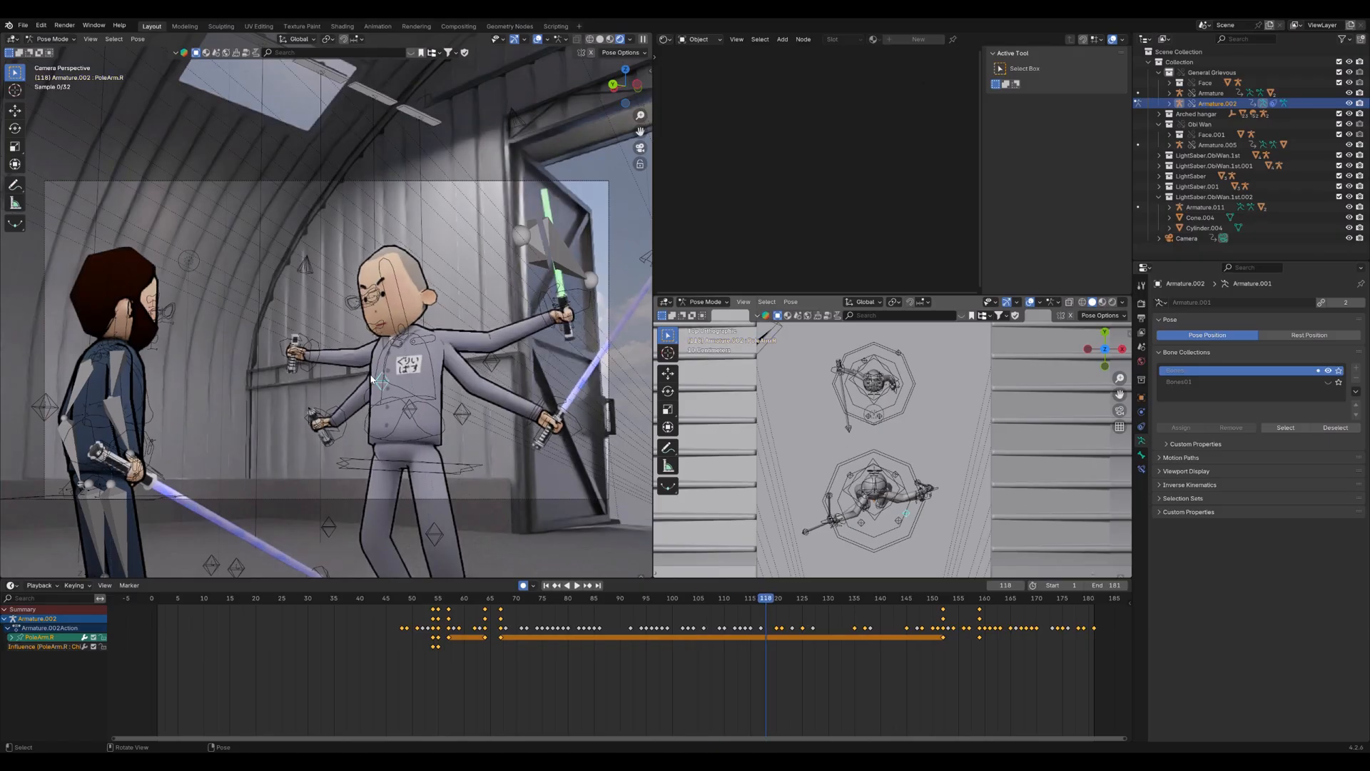
{"action": "key", "text": "Right"}
{"action": "key", "text": "Right"}
{"action": "key", "text": "Right"}
{"action": "key", "text": "Right"}
{"action": "key", "text": "Right"}
{"action": "key", "text": "Right"}
{"action": "key", "text": "Right"}
{"action": "key", "text": "Right"}
{"action": "key", "text": "Right"}
{"action": "key", "text": "Right"}
{"action": "key", "text": "Right"}
{"action": "key", "text": "Right"}
{"action": "key", "text": "Right"}
{"action": "key", "text": "Right"}
{"action": "key", "text": "Right"}
{"action": "key", "text": "Right"}
{"action": "key", "text": "Right"}
{"action": "key", "text": "Right"}
{"action": "key", "text": "Right"}
{"action": "key", "text": "Right"}
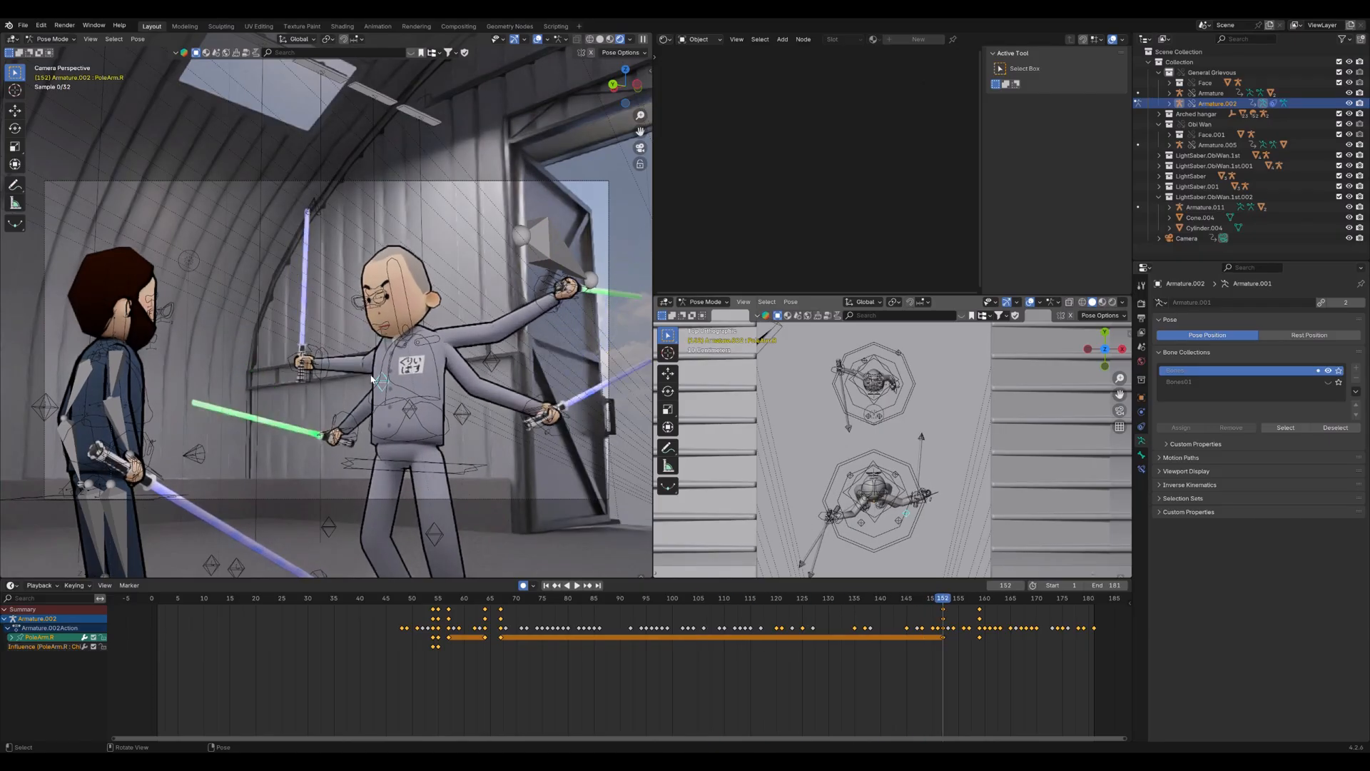
{"action": "key", "text": "Right"}
{"action": "key", "text": "Right"}
{"action": "key", "text": "Right"}
{"action": "key", "text": "Right"}
{"action": "key", "text": "Right"}
{"action": "key", "text": "Right"}
{"action": "key", "text": "Right"}
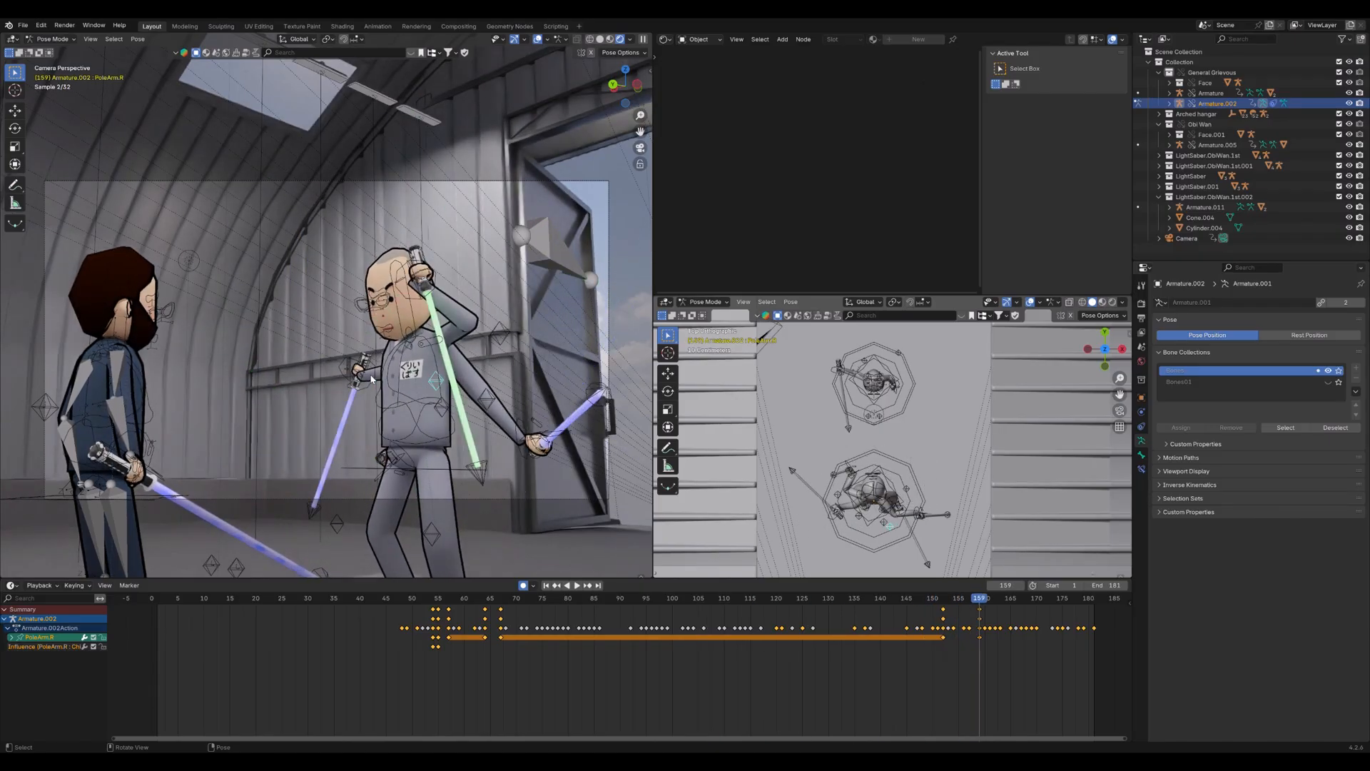
Select the hangar door rig's bone in Pose Mode, preview its rotation without keeping it, and return to Object Mode
{"action": "left_click", "coordinate": [548, 247]}
{"action": "left_click", "coordinate": [549, 245]}
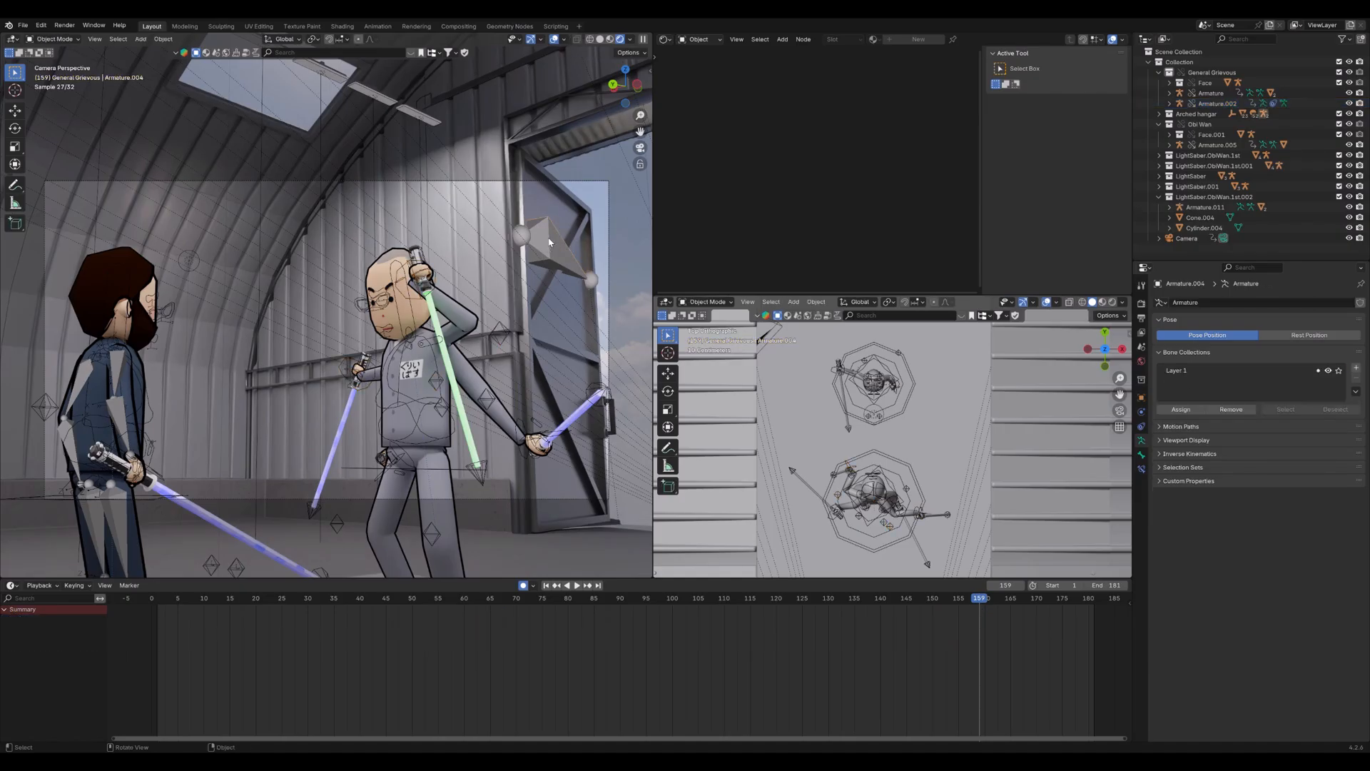
{"action": "key", "text": "r"}
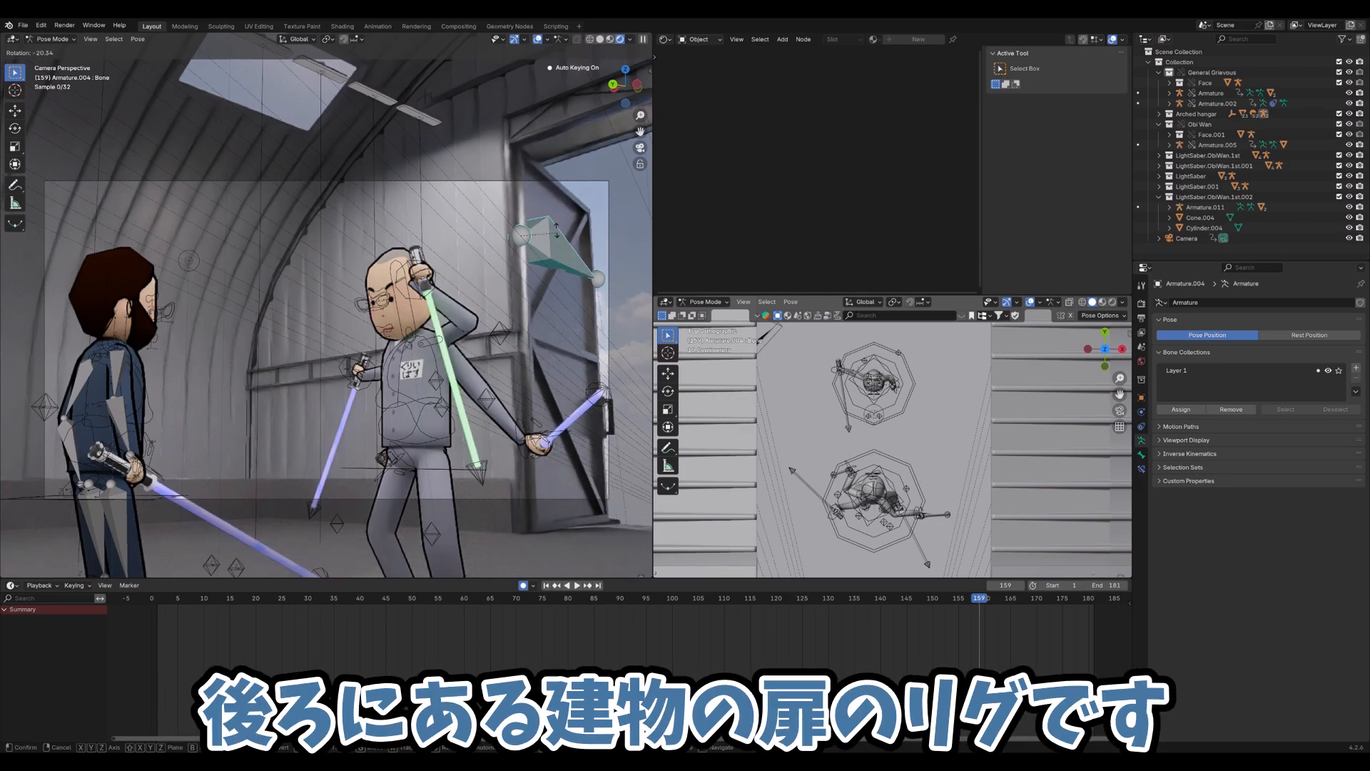
{"action": "right_click", "coordinate": [559, 256]}
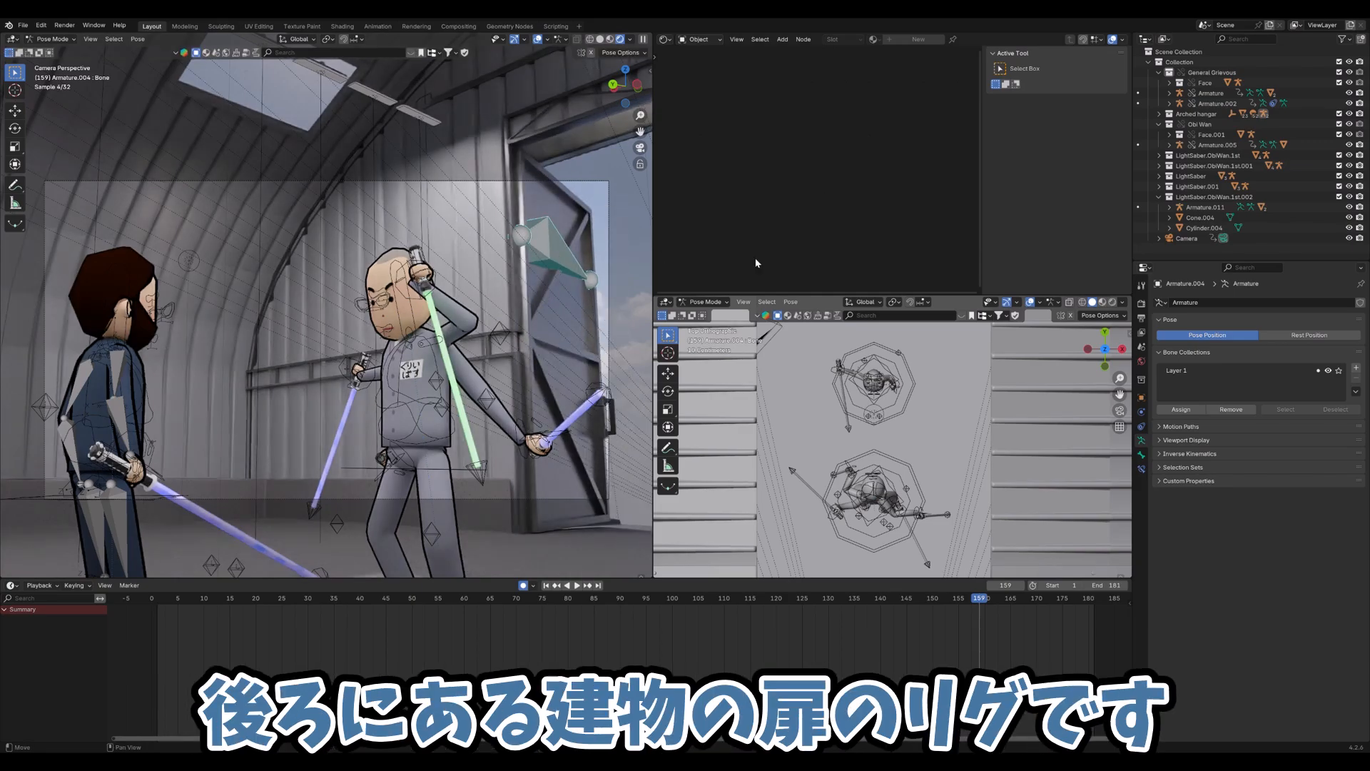
{"action": "key", "text": "ctrl+Tab"}
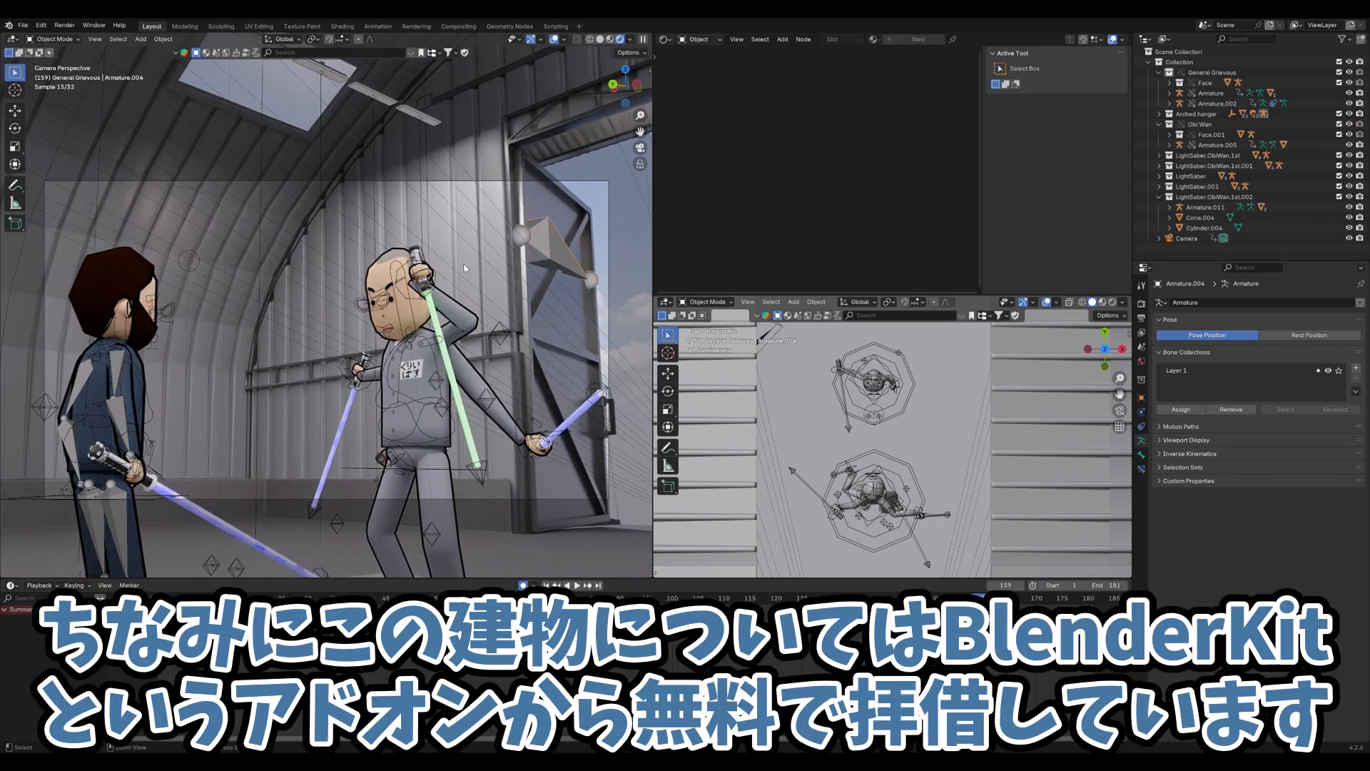
Put the Obi-Wan character's Armature.005 in Pose Mode, select its Chest bone and go to its keyframe at frame 1
{"action": "left_click", "coordinate": [134, 370]}
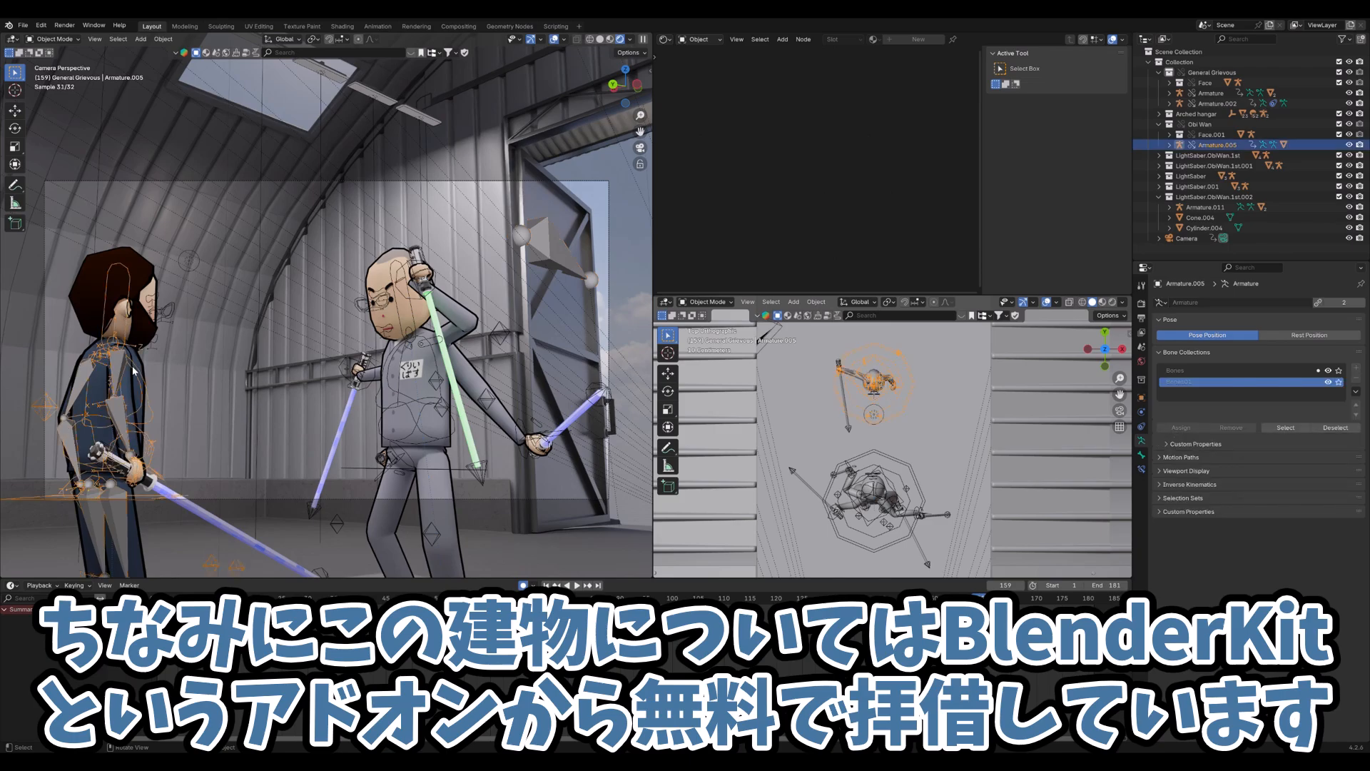
{"action": "key", "text": "ctrl+Tab"}
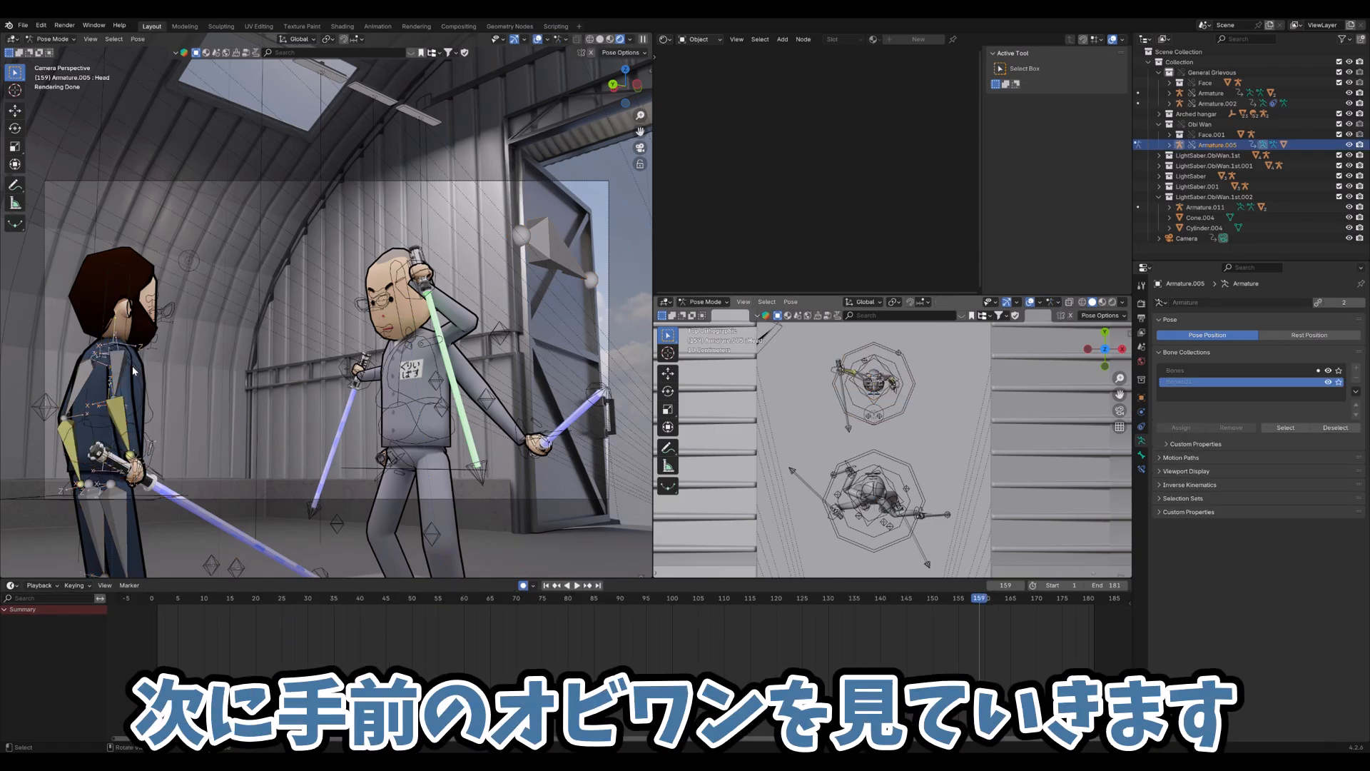
{"action": "left_click", "coordinate": [133, 370]}
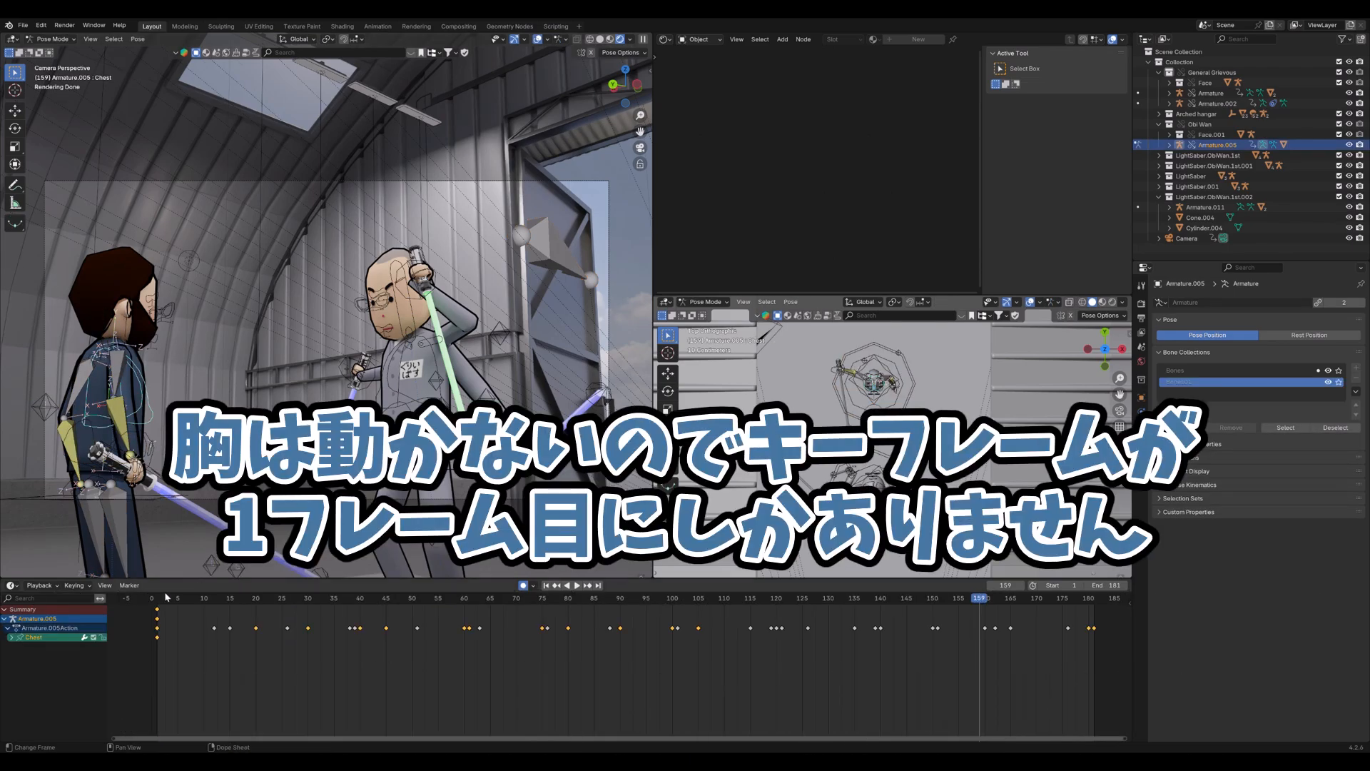
{"action": "left_click", "coordinate": [158, 598]}
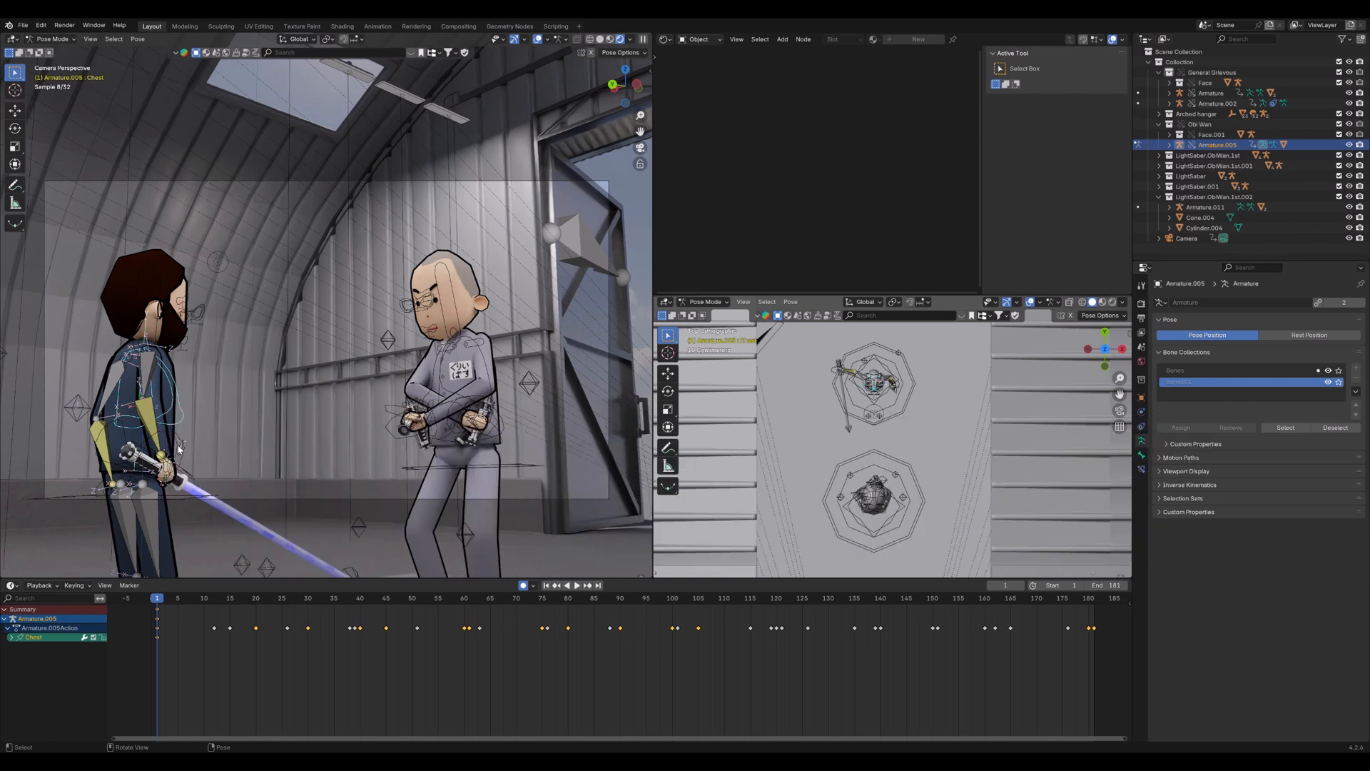
Select the Obi-Wan character's Head bone and move along the timeline to frame 104 to examine its swaying keyframes
{"action": "left_click", "coordinate": [157, 317]}
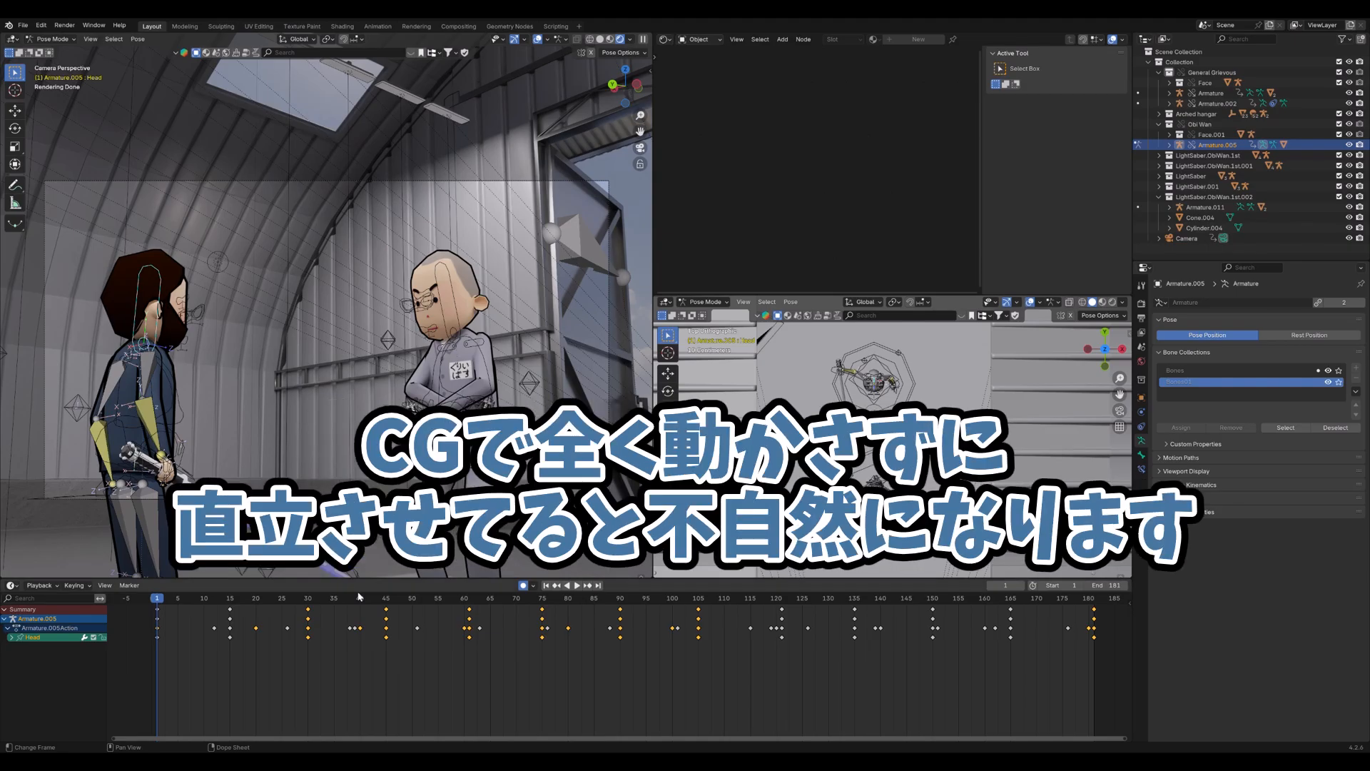
{"action": "left_click", "coordinate": [386, 598]}
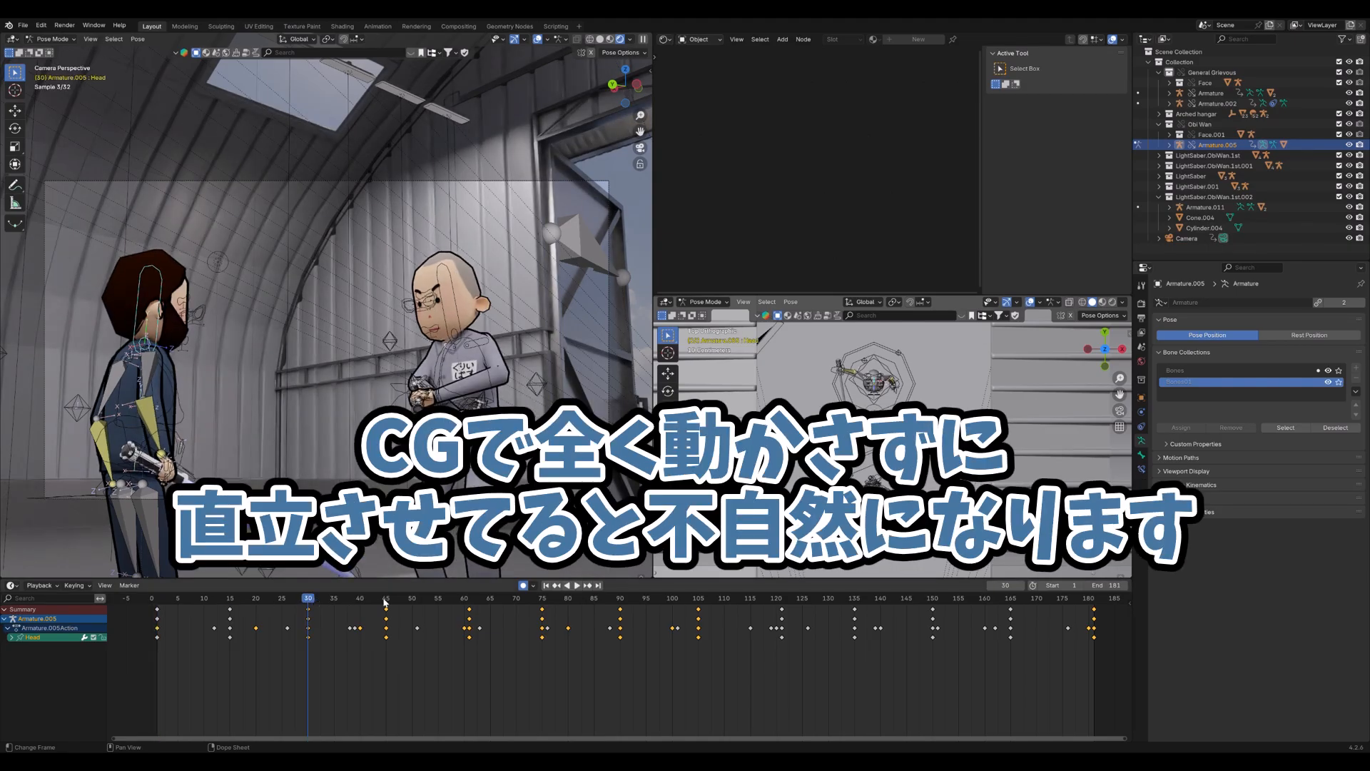
{"action": "left_click", "coordinate": [542, 598]}
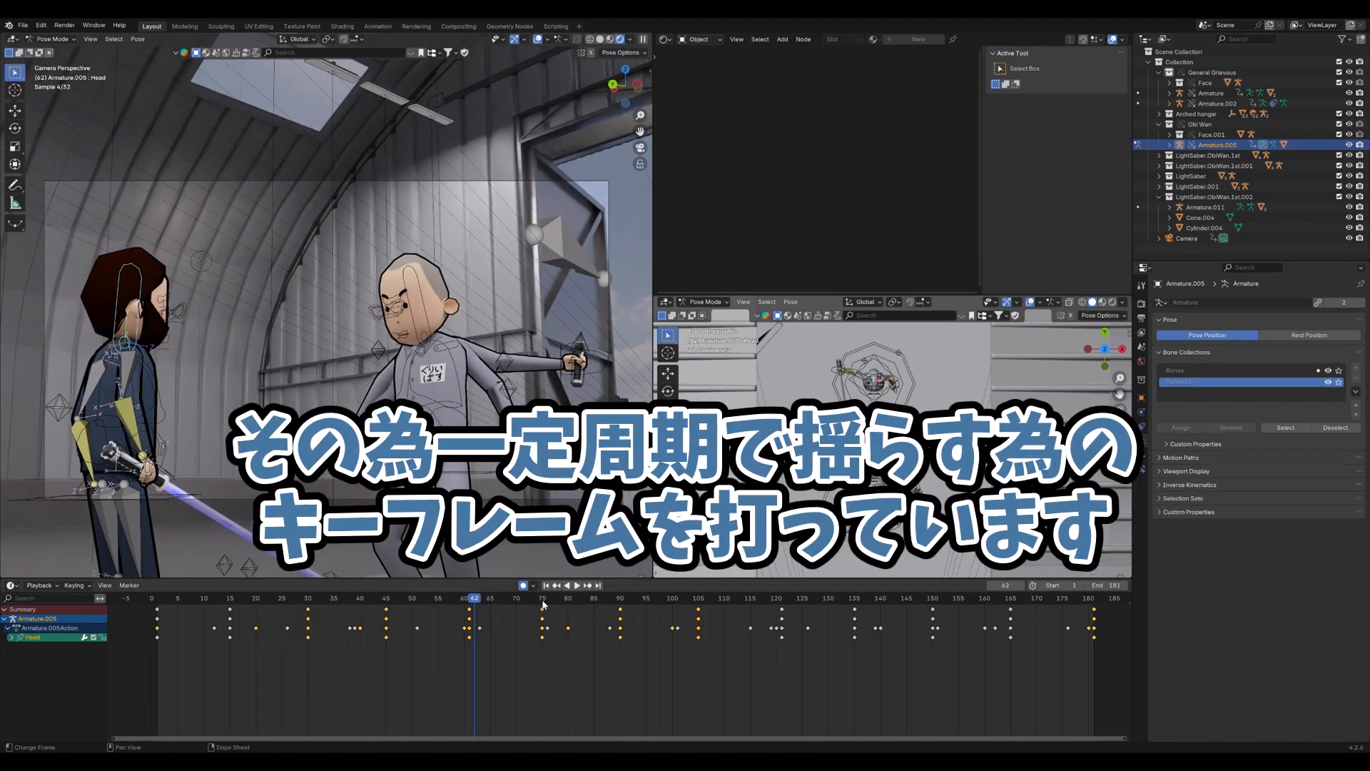
{"action": "left_click", "coordinate": [693, 598]}
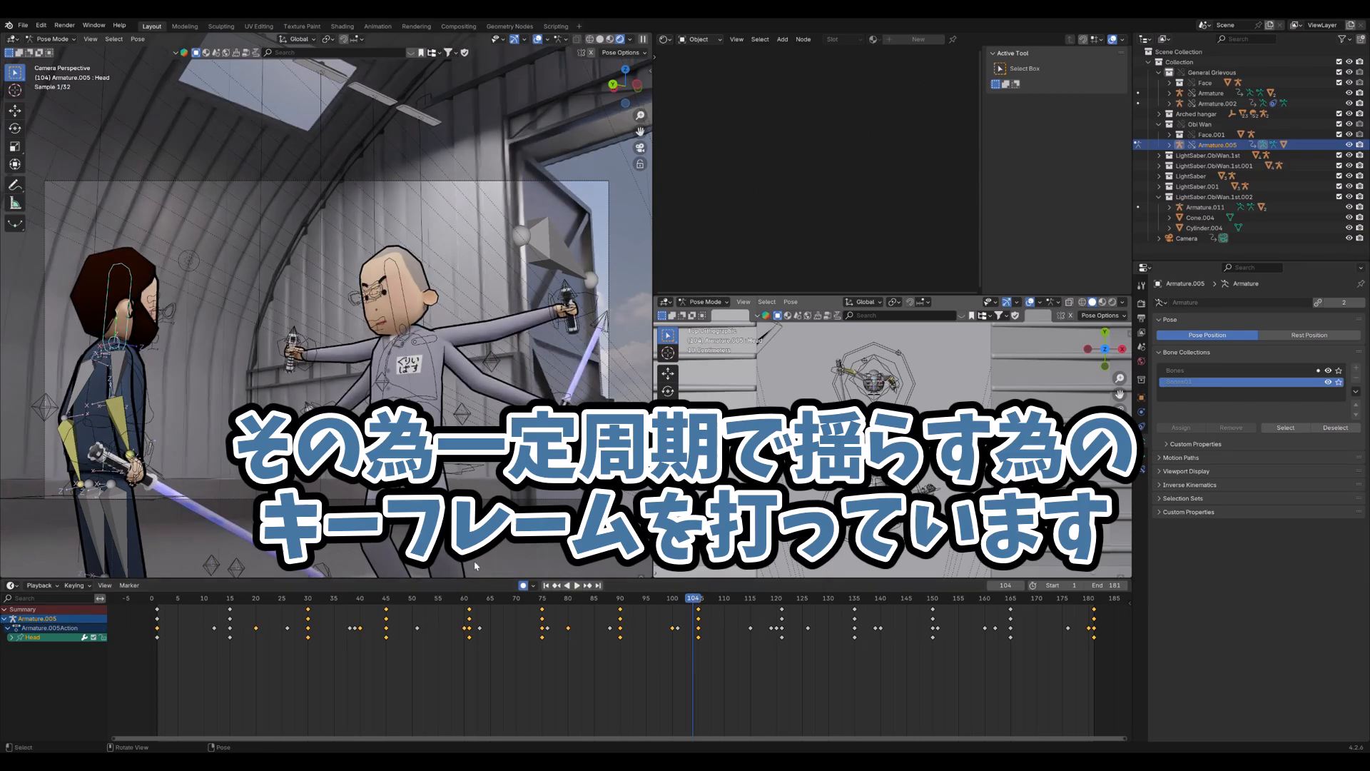
Examine the keyframes of Obi-Wan's Chest, Finger.Control.R, Hips and Hand.IK.R bones in turn, and hide the rig's second bone collection
{"action": "left_click", "coordinate": [148, 429]}
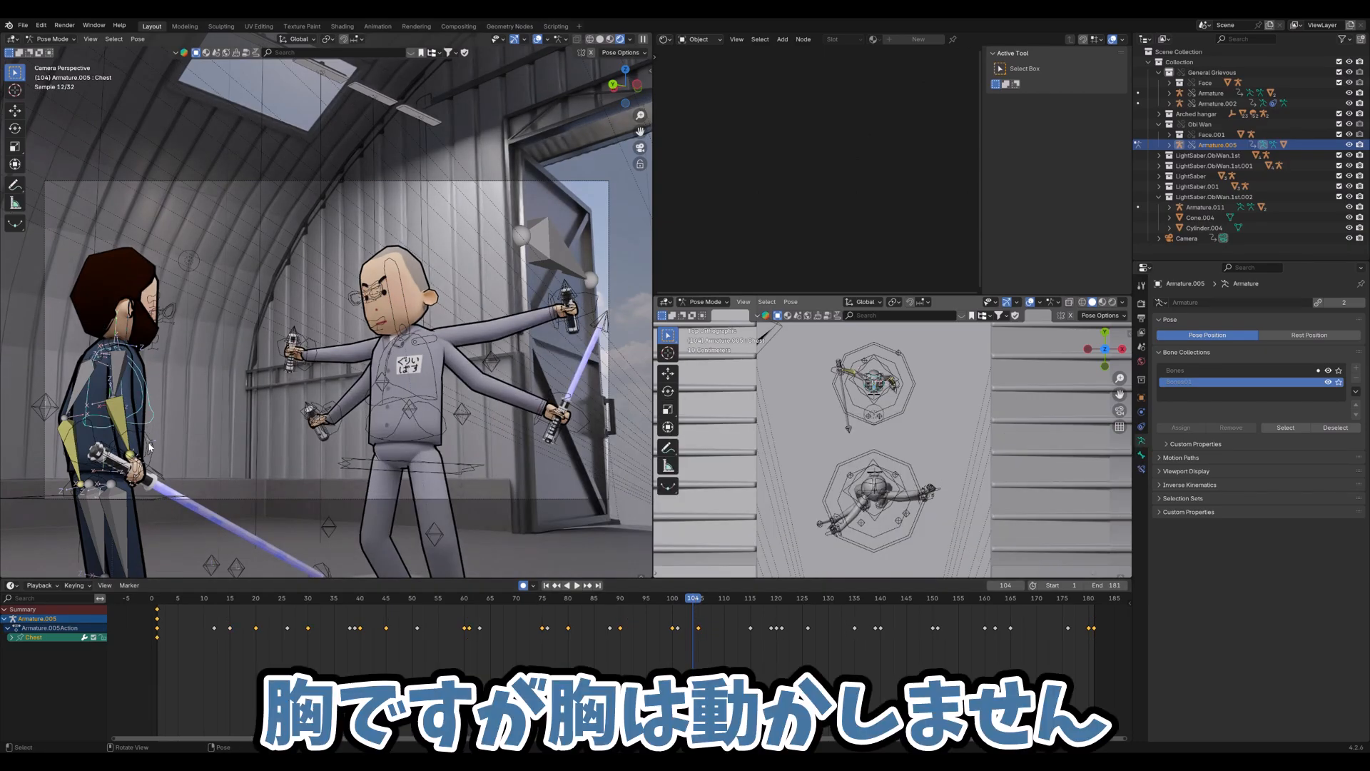
{"action": "left_click", "coordinate": [150, 454]}
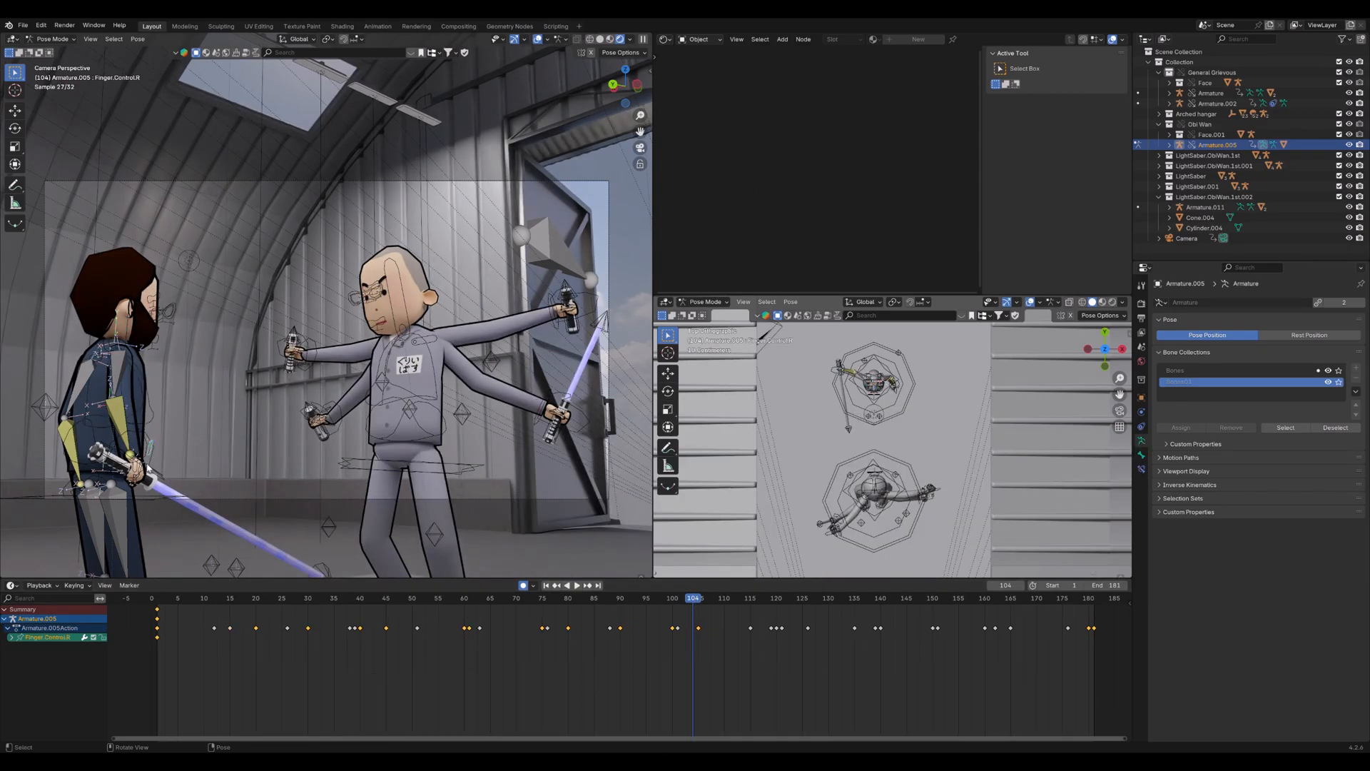
{"action": "left_click", "coordinate": [91, 484]}
{"action": "left_click", "coordinate": [147, 493]}
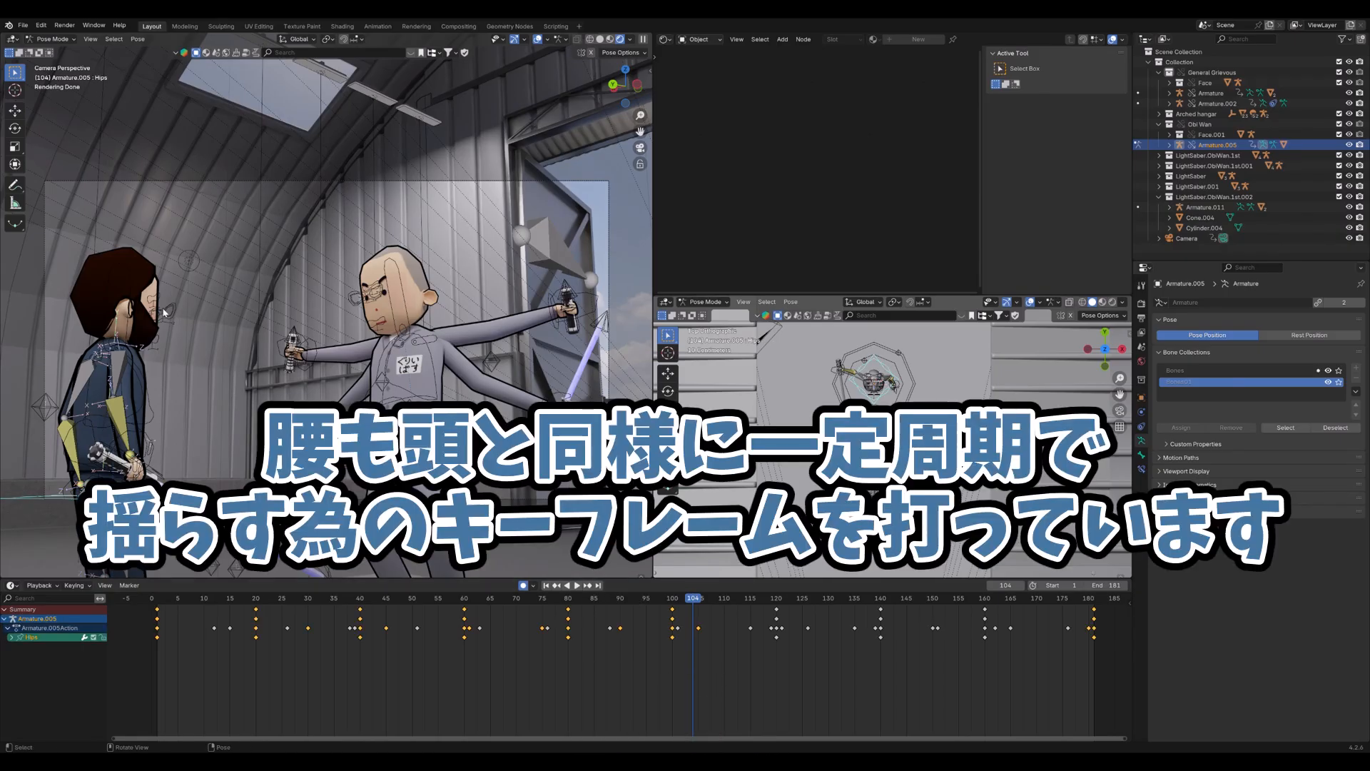
{"action": "left_click", "coordinate": [151, 448]}
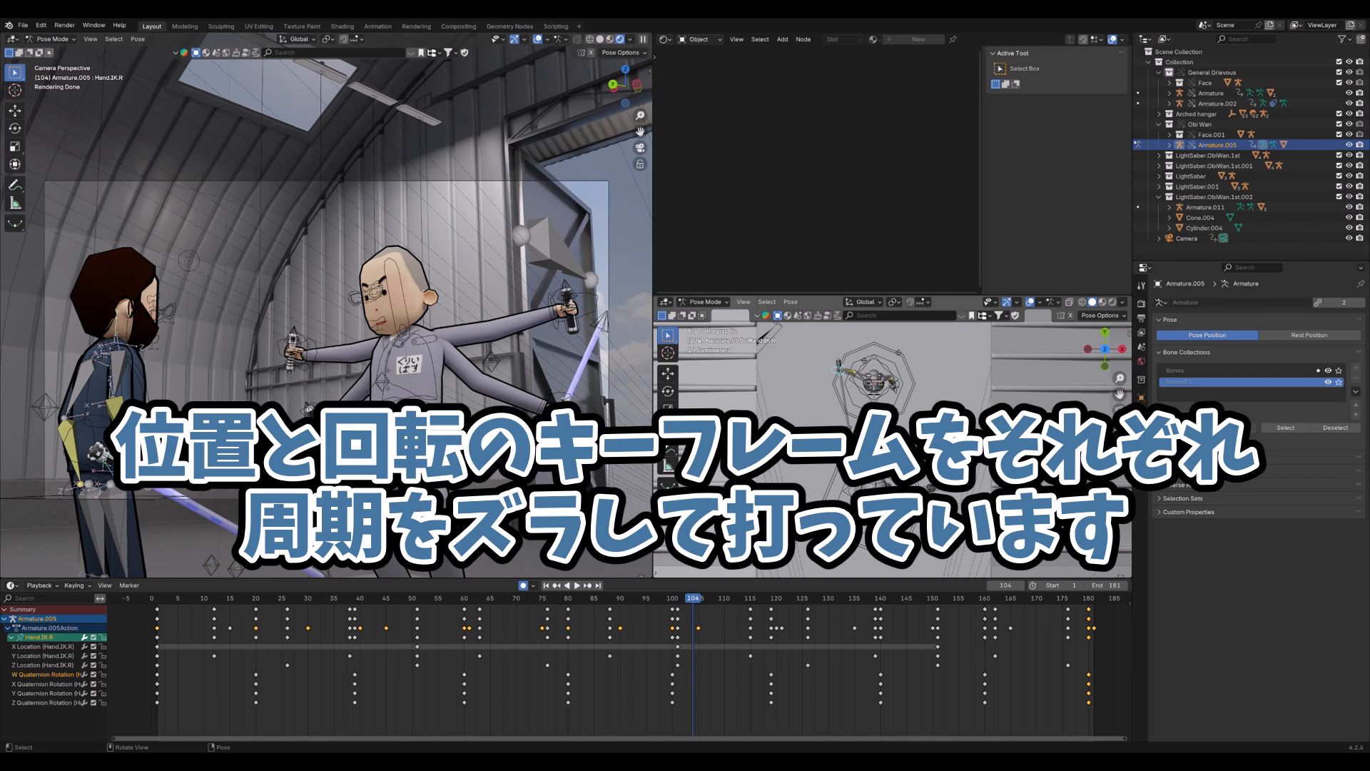
{"action": "left_click", "coordinate": [1327, 383]}
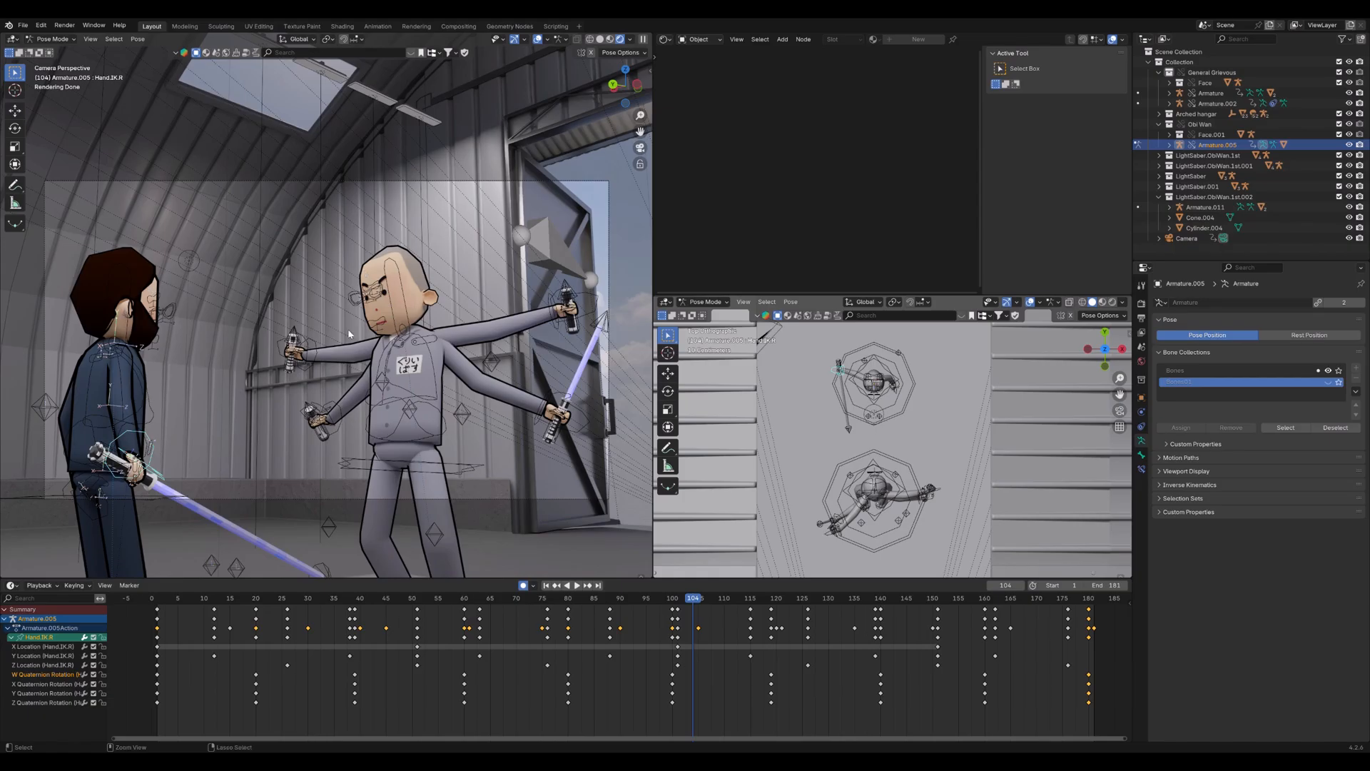
Put the bald character's face rig, Armature.001, in Pose Mode, check its bones for keyframes and return to Object Mode
{"action": "key", "text": "ctrl+Tab"}
{"action": "left_click", "coordinate": [376, 279]}
{"action": "key", "text": "ctrl+Tab"}
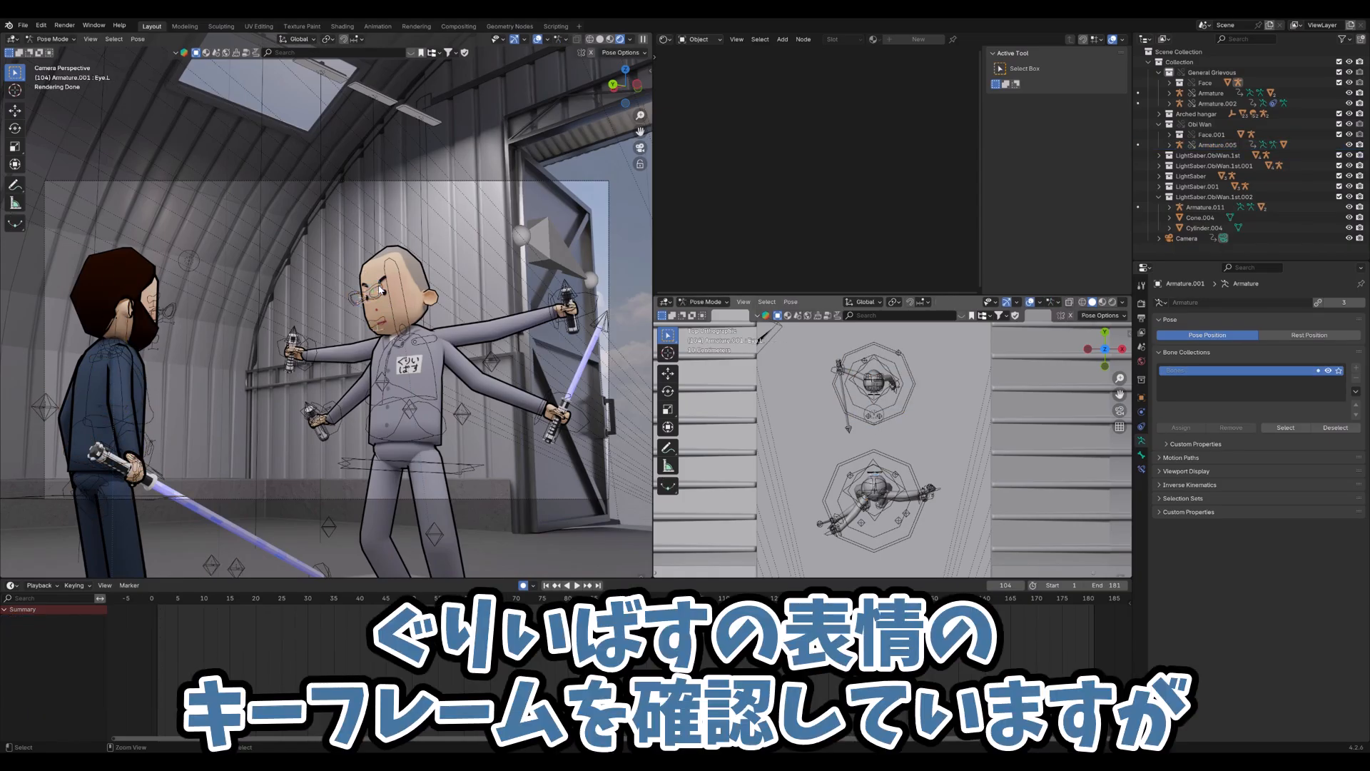
{"action": "left_click", "coordinate": [369, 301]}
{"action": "key", "text": "ctrl+Tab"}
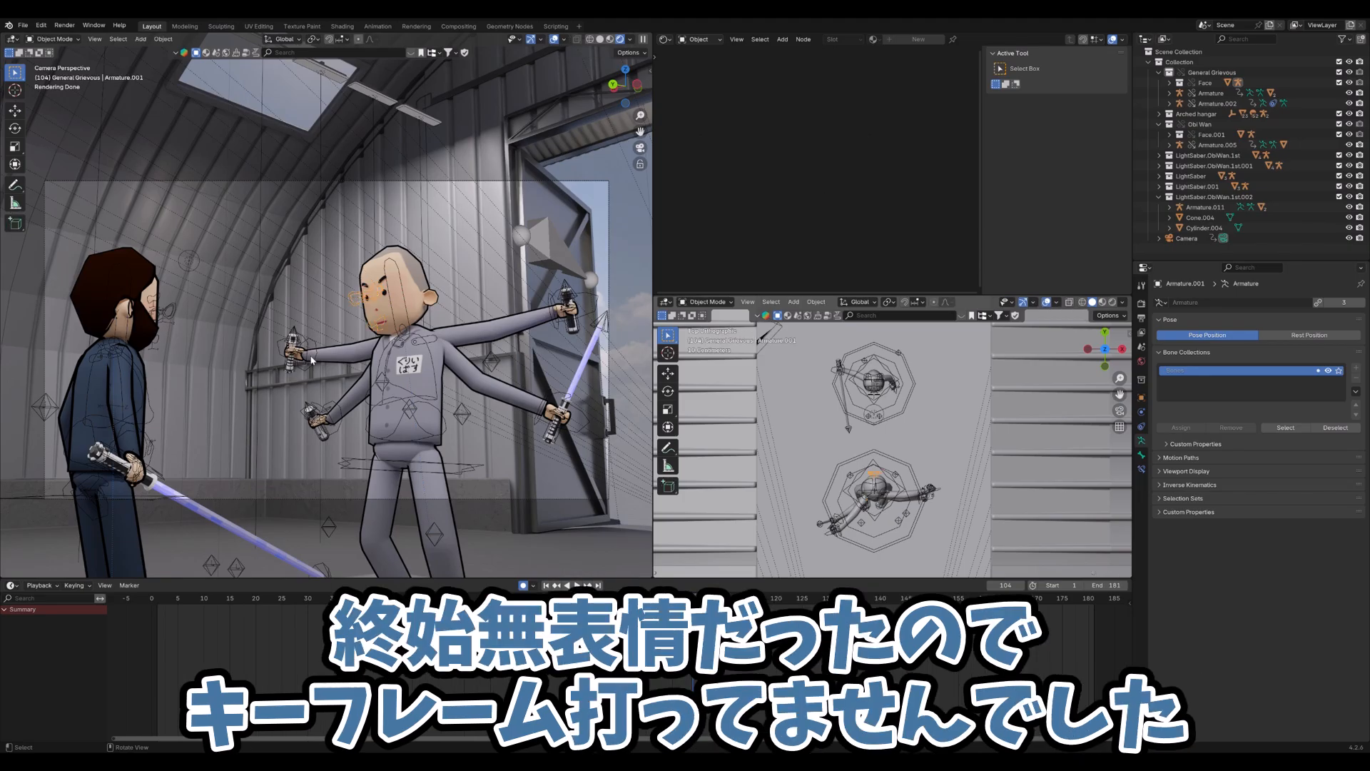
Select the purple lightsaber's Armature.007 blade bone in Pose Mode, go back to frame 94 and play the blade's extension
{"action": "left_click", "coordinate": [603, 321]}
{"action": "key", "text": "ctrl+Tab"}
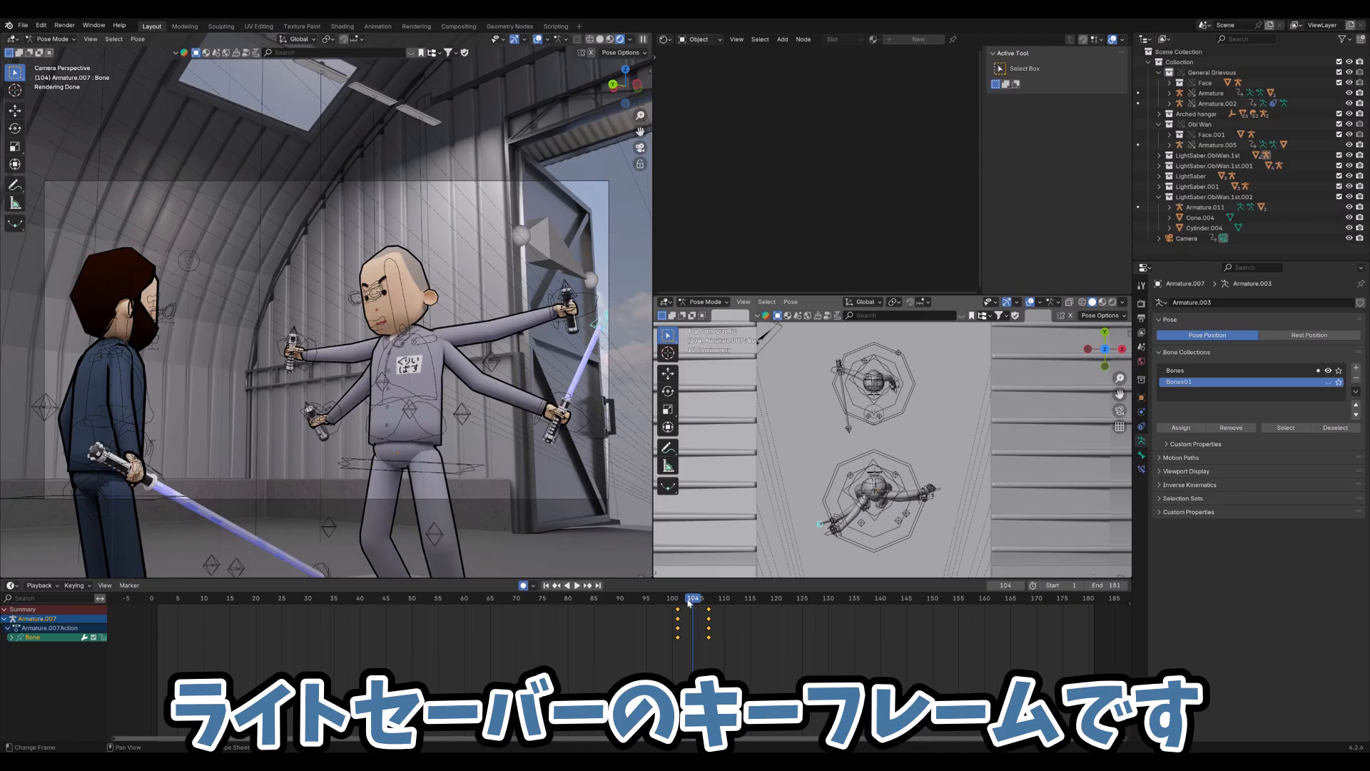
{"action": "left_click_drag", "start_coordinate": [690, 601], "coordinate": [641, 601]}
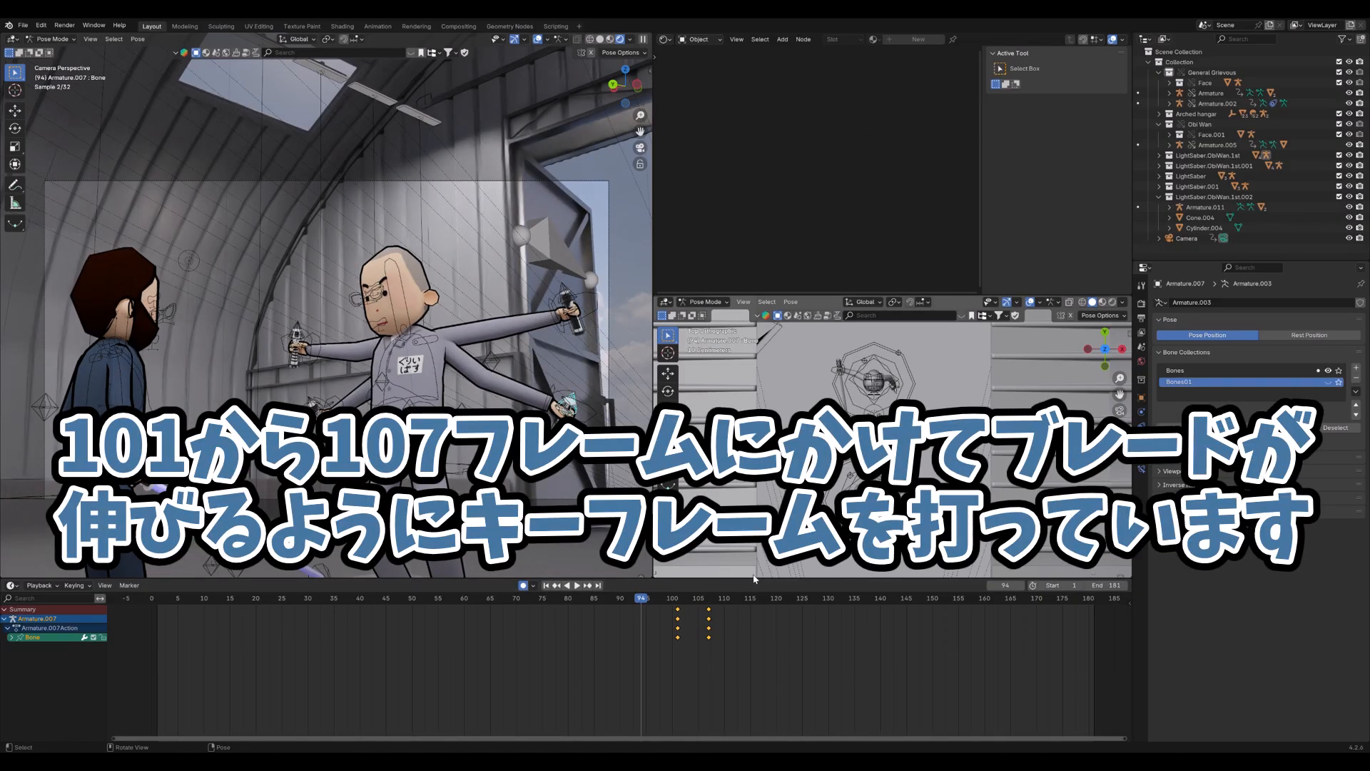
{"action": "key", "text": "space"}
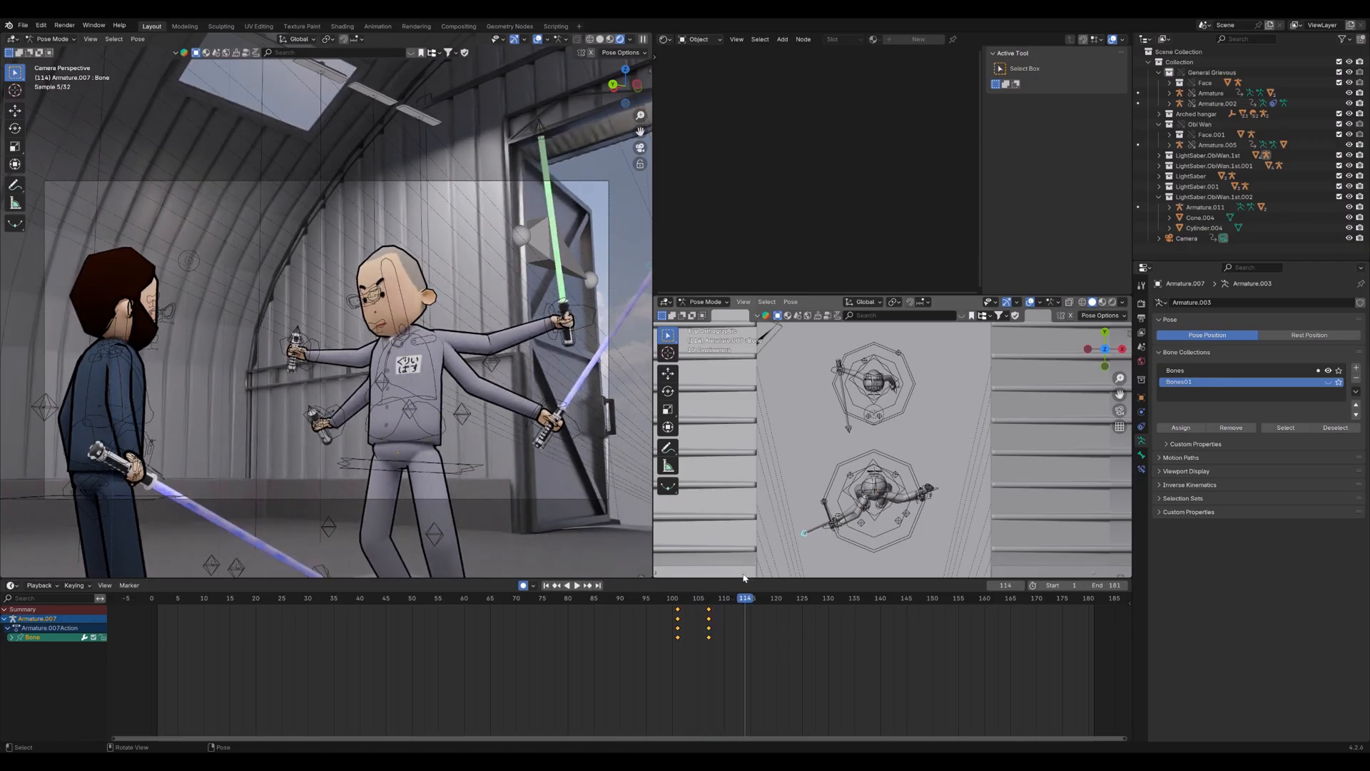
Step back from frame 114 to the purple blade's keyframe at frame 107 and return to Object Mode
{"action": "key", "text": "Left"}
{"action": "key", "text": "Left"}
{"action": "key", "text": "Left"}
{"action": "key", "text": "Left"}
{"action": "key", "text": "Left"}
{"action": "key", "text": "Left"}
{"action": "key", "text": "Left"}
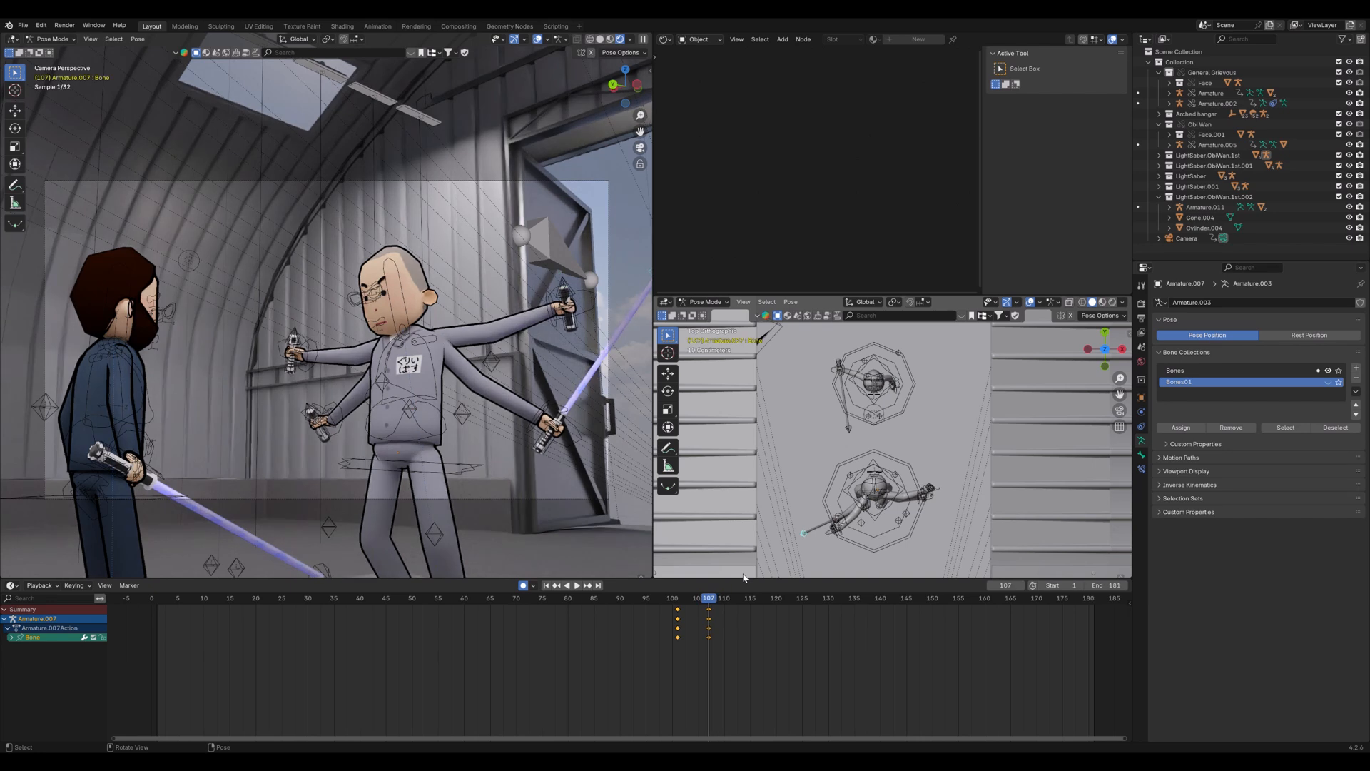
{"action": "key", "text": "ctrl+Tab"}
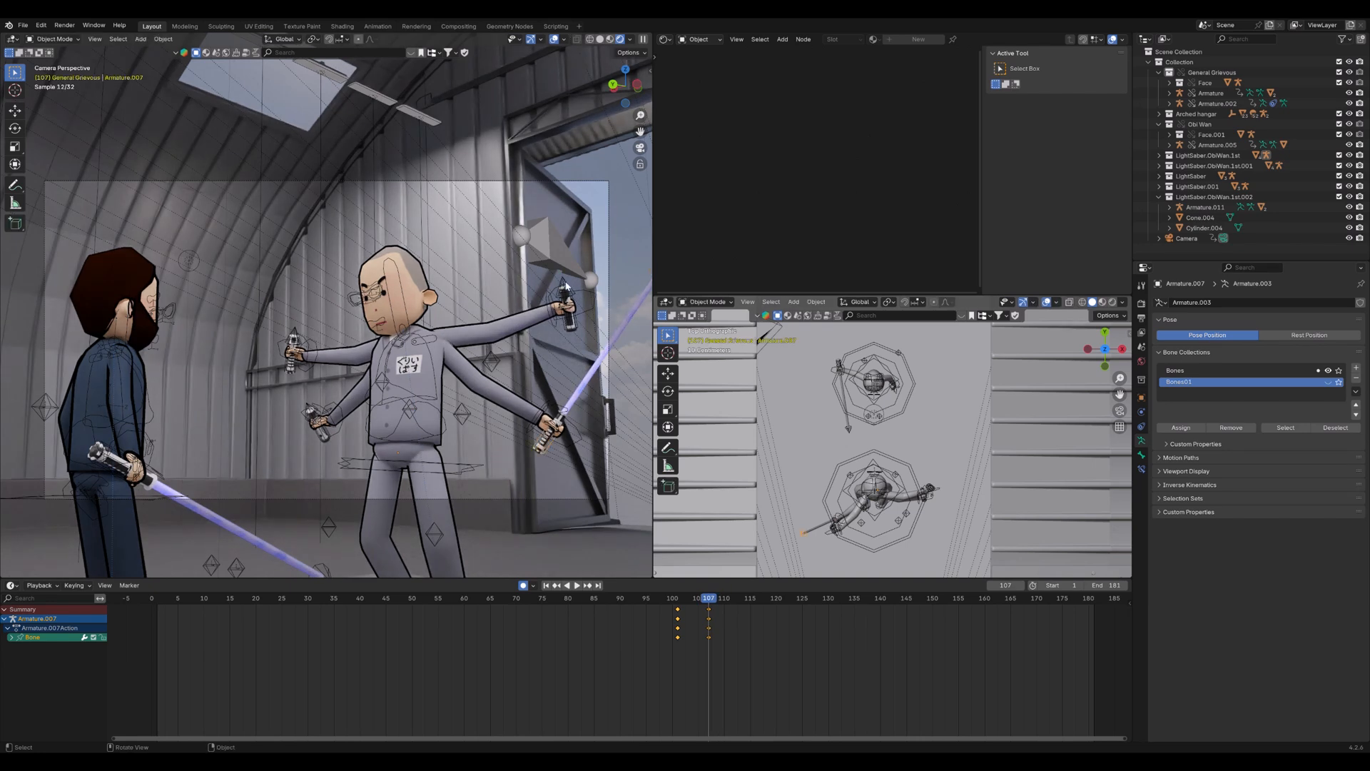
Select the green lightsaber's Armature.009 blade bone, step from frame 107 to 114 to examine its extension, and return to Object Mode
{"action": "left_click", "coordinate": [566, 286]}
{"action": "key", "text": "ctrl+Tab"}
{"action": "left_click", "coordinate": [565, 285]}
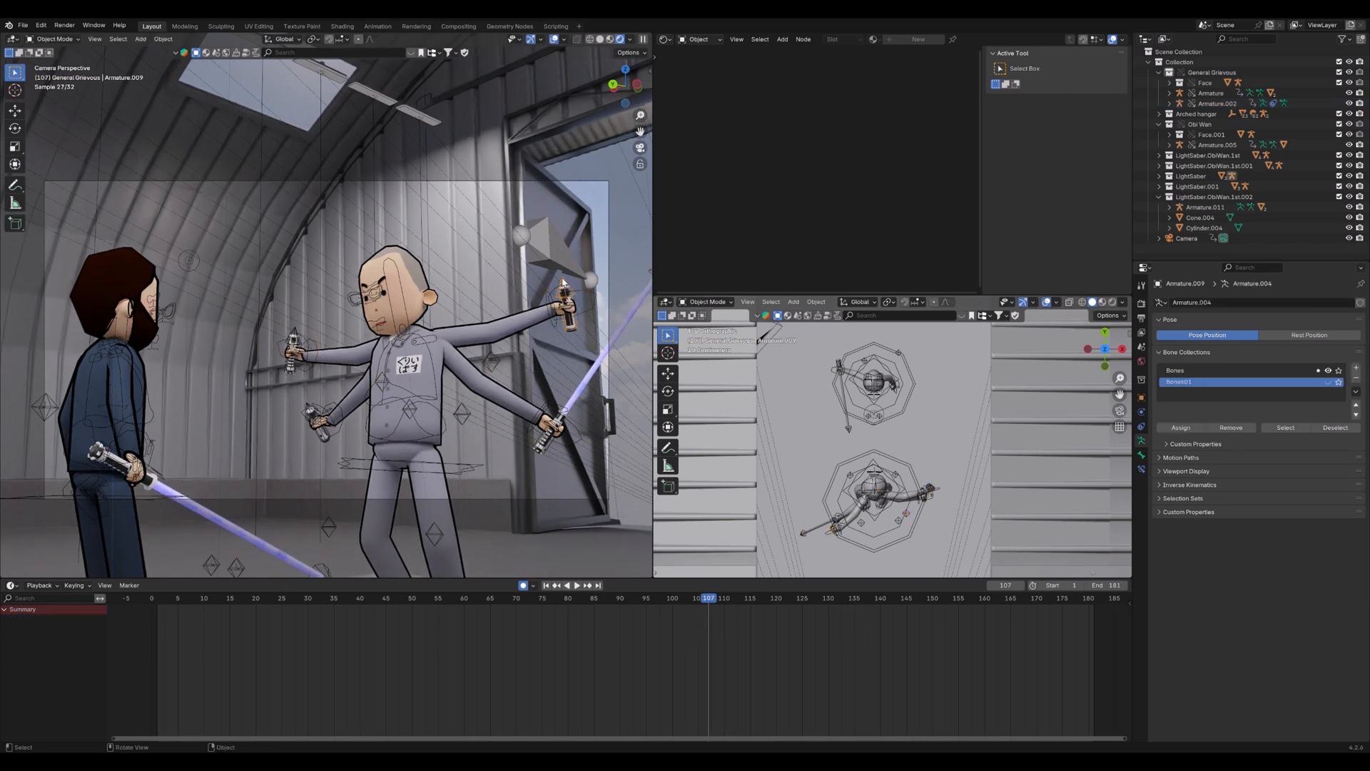
{"action": "key", "text": "Right"}
{"action": "key", "text": "Right"}
{"action": "key", "text": "Right"}
{"action": "key", "text": "Right"}
{"action": "key", "text": "Right"}
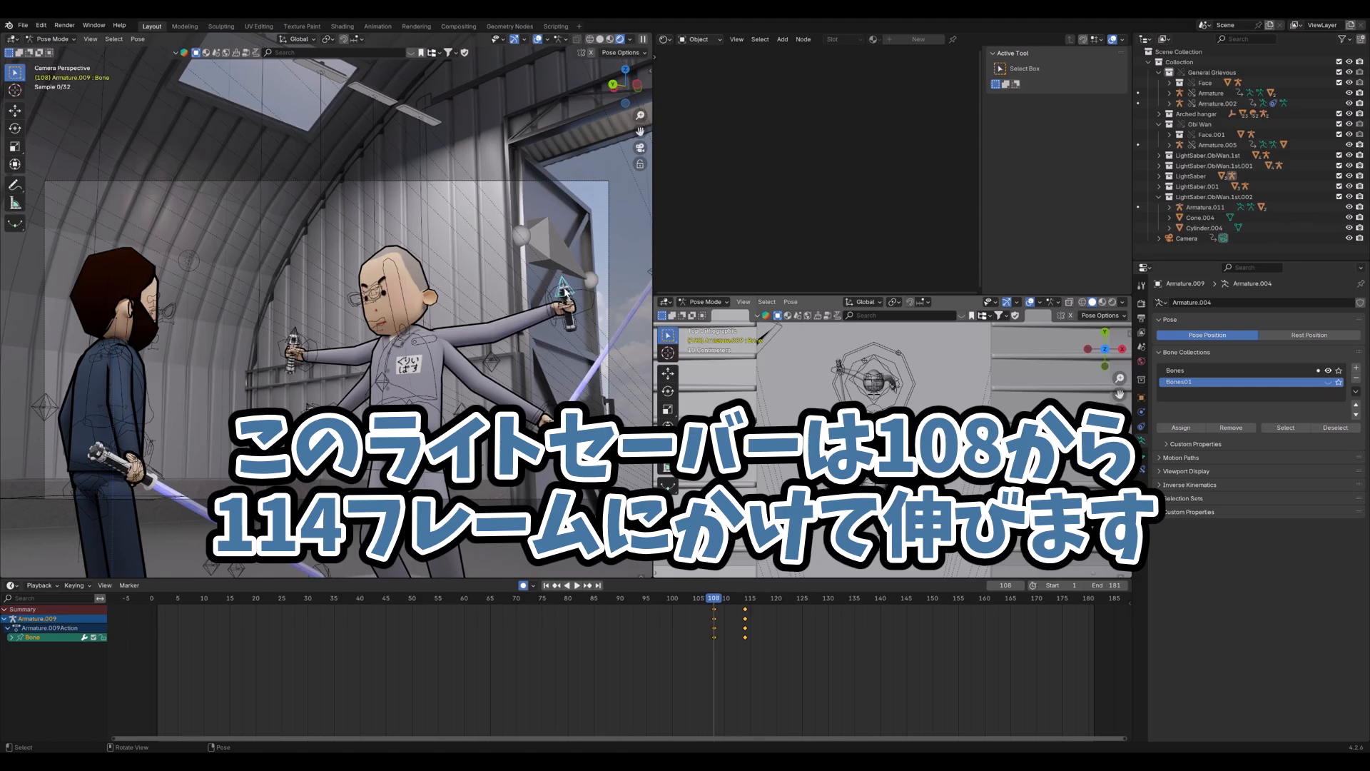
{"action": "key", "text": "Right"}
{"action": "key", "text": "Right"}
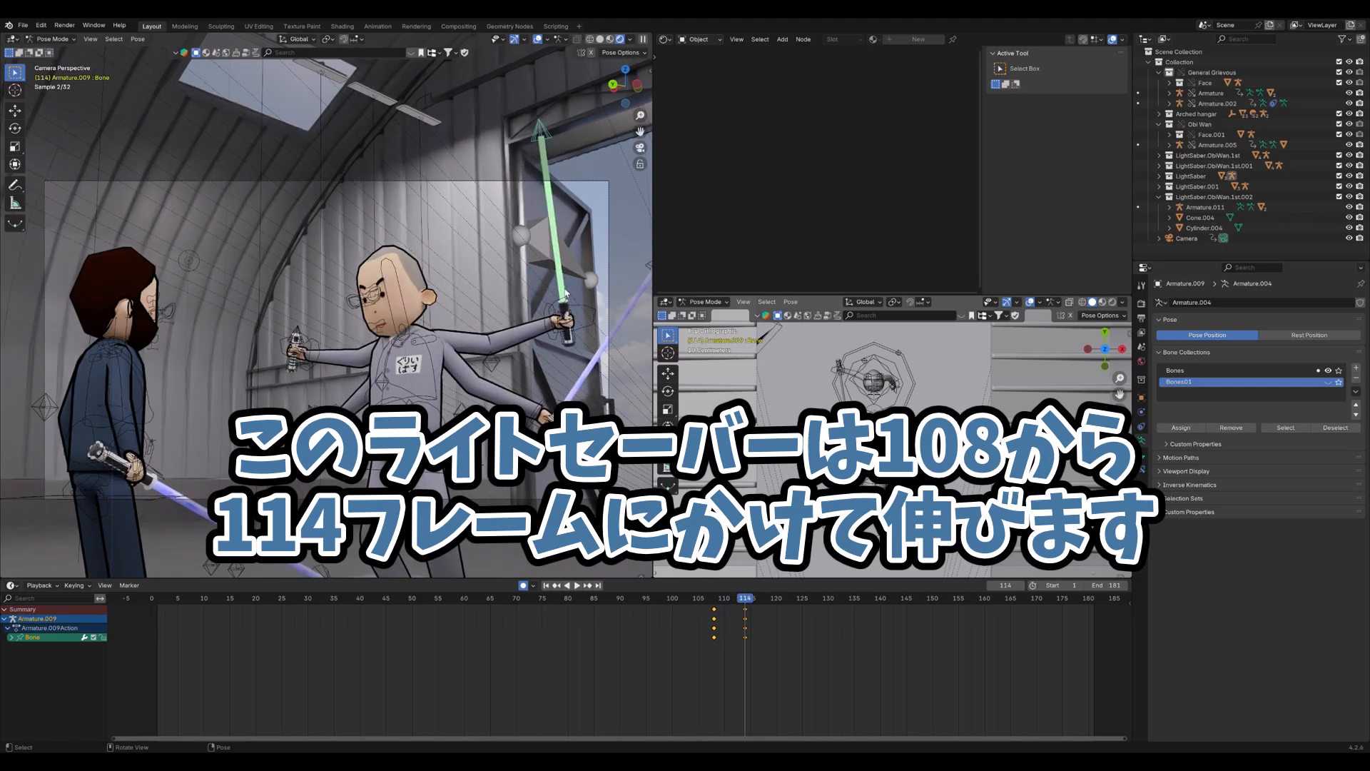
{"action": "key", "text": "ctrl+Tab"}
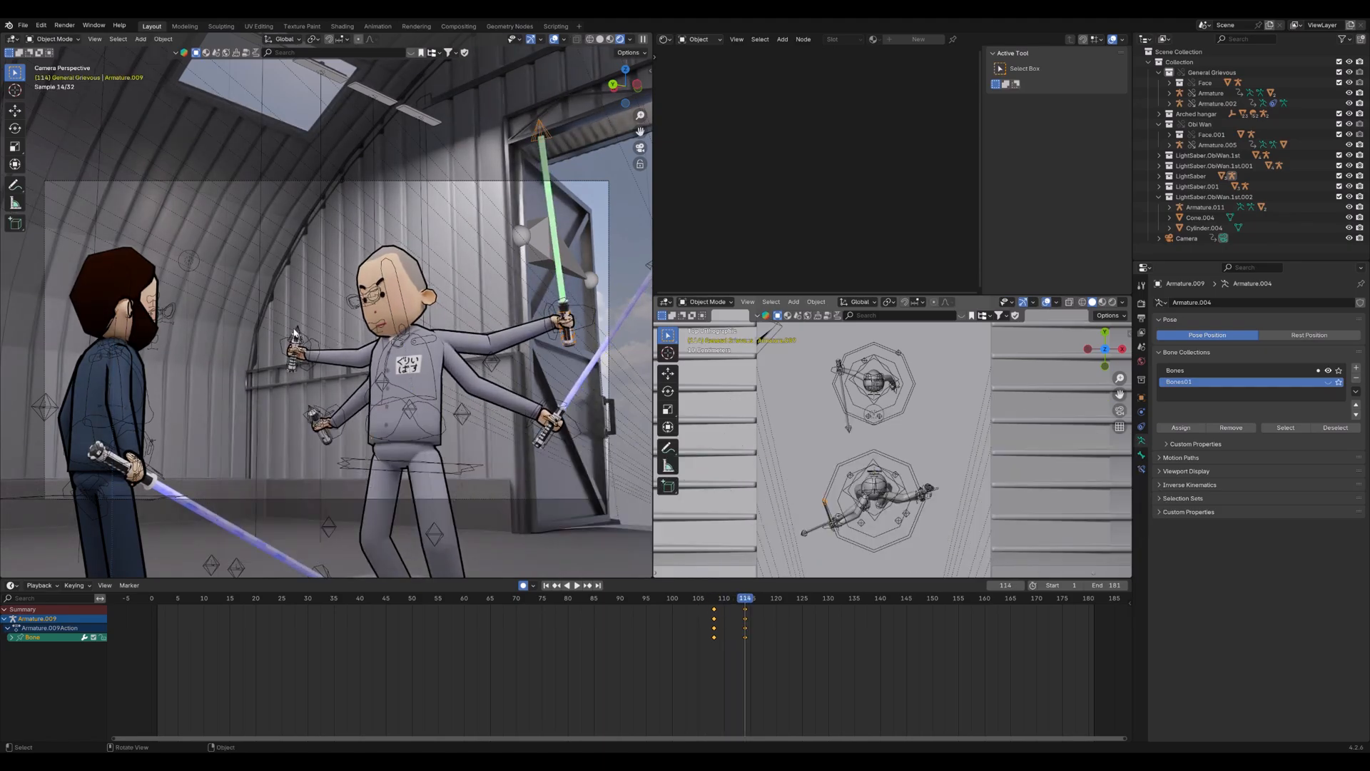
Select the raised-hand lightsaber's Armature.008 blade bone in Pose Mode, step from frame 114 to 123 to examine its extension, and return to Object Mode
{"action": "left_click", "coordinate": [296, 333]}
{"action": "key", "text": "ctrl+Tab"}
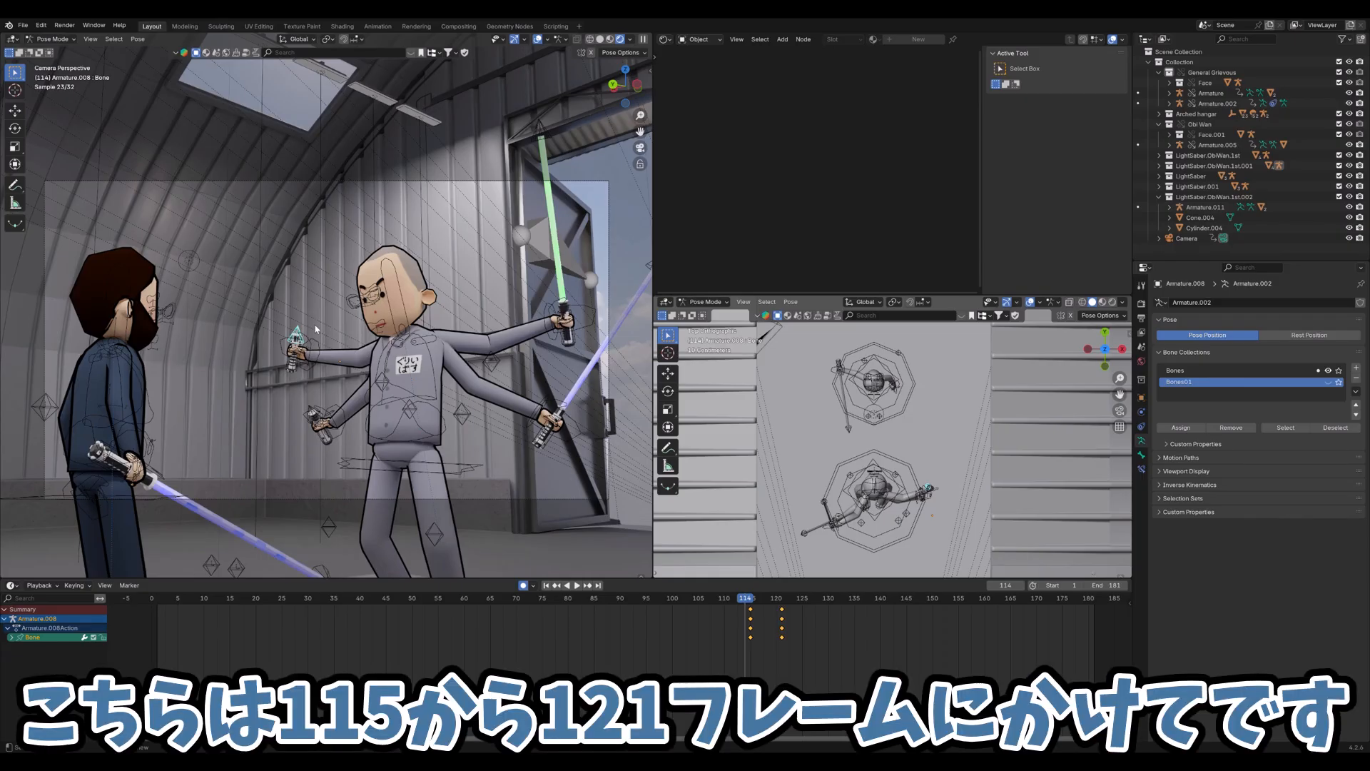
{"action": "key", "text": "Right"}
{"action": "key", "text": "Right"}
{"action": "key", "text": "Right"}
{"action": "key", "text": "Right"}
{"action": "key", "text": "Right"}
{"action": "key", "text": "Right"}
{"action": "key", "text": "Right"}
{"action": "key", "text": "Right"}
{"action": "key", "text": "Right"}
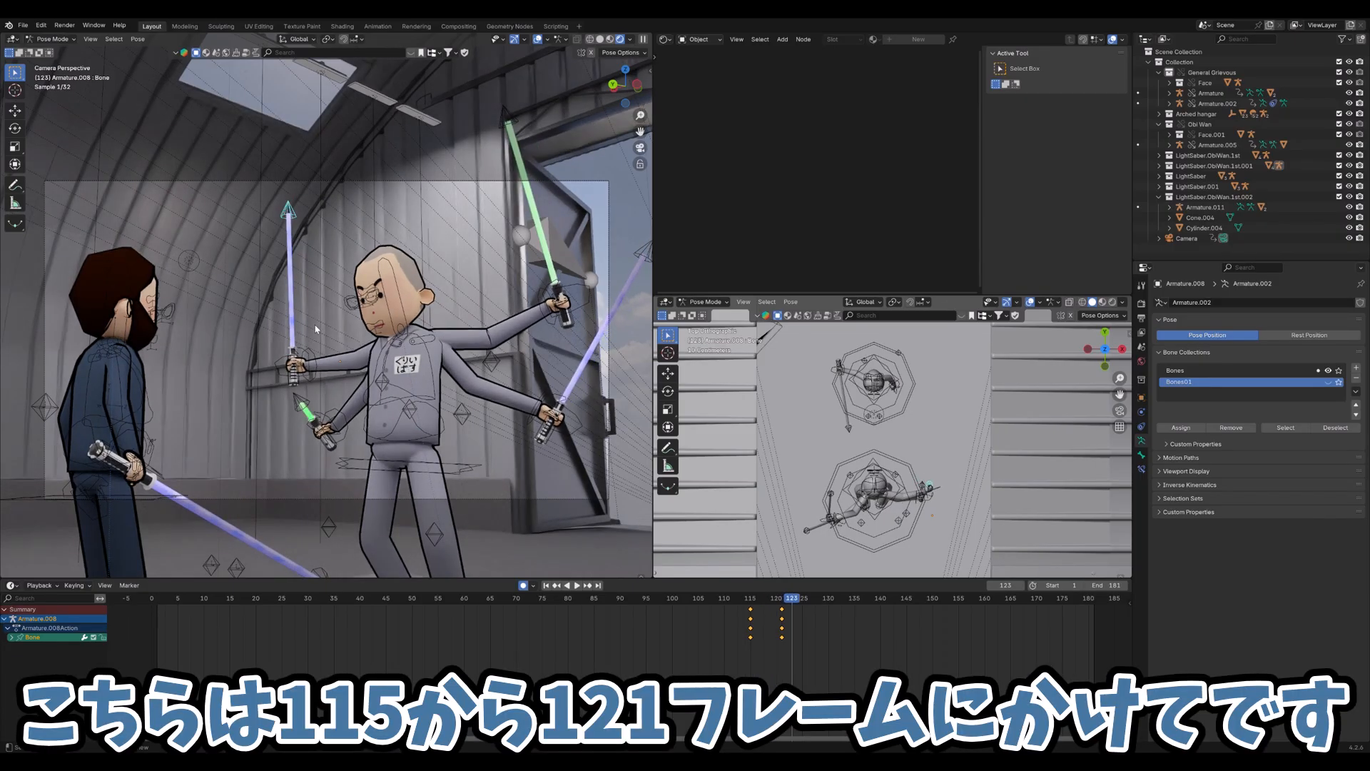
{"action": "key", "text": "ctrl+Tab"}
Select the lower green lightsaber's Armature.010 blade bone in Pose Mode and step from frame 123 to 133 to examine its extension
{"action": "left_click", "coordinate": [304, 405]}
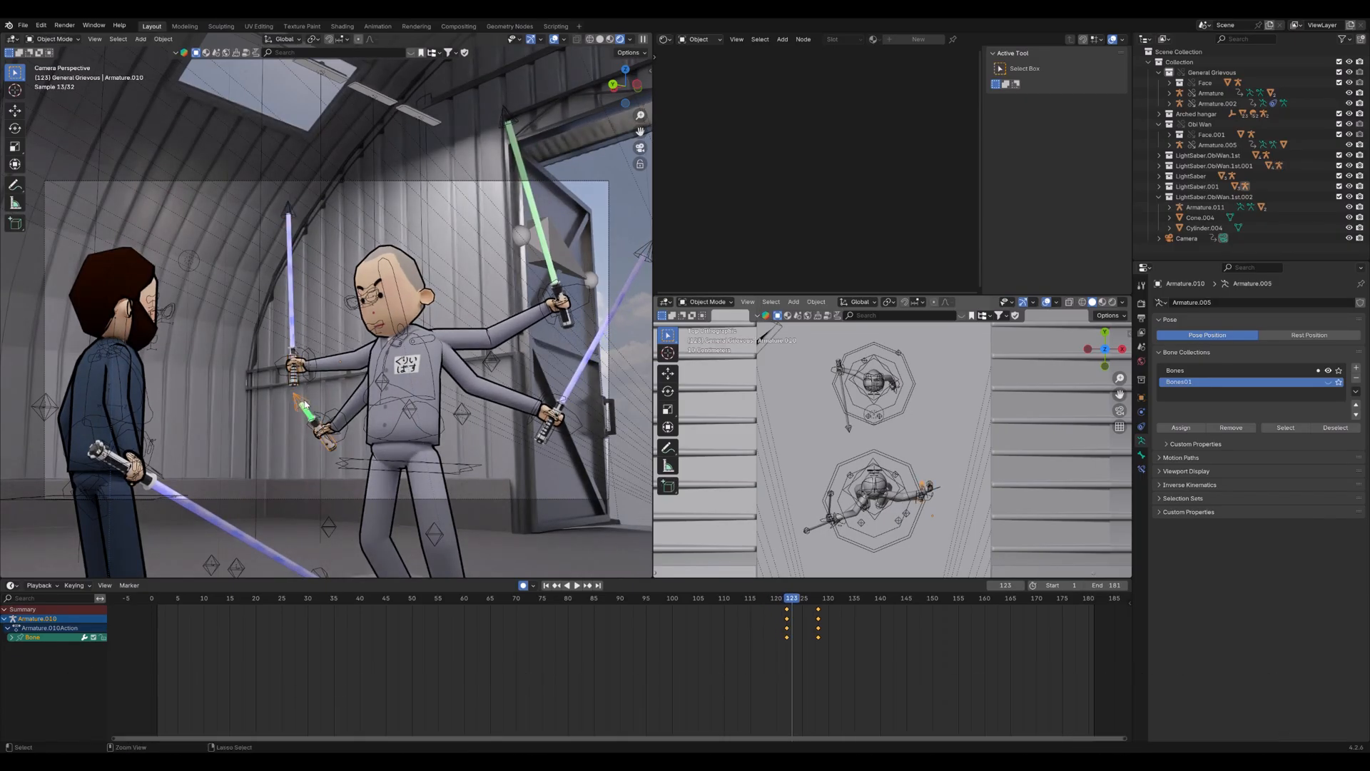
{"action": "key", "text": "ctrl+Tab"}
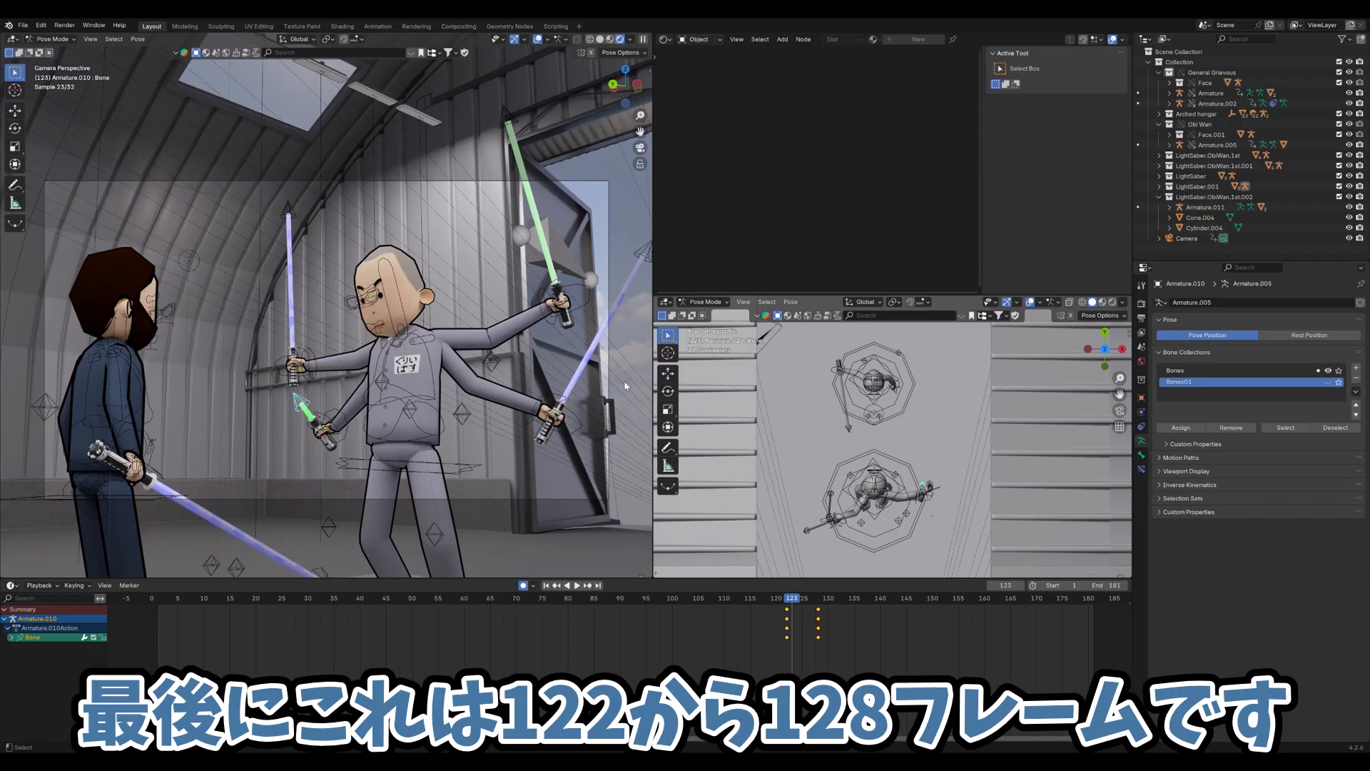
{"action": "key", "text": "Right"}
{"action": "key", "text": "Right"}
{"action": "key", "text": "Right"}
{"action": "key", "text": "Right"}
{"action": "key", "text": "Right"}
{"action": "key", "text": "Right"}
{"action": "key", "text": "Right"}
{"action": "key", "text": "Right"}
{"action": "key", "text": "Right"}
{"action": "key", "text": "Right"}
{"action": "key", "text": "Right"}
{"action": "key", "text": "Right"}
{"action": "key", "text": "Right"}
{"action": "key", "text": "Right"}
{"action": "key", "text": "Right"}
{"action": "key", "text": "Right"}
{"action": "key", "text": "Right"}
{"action": "key", "text": "Right"}
{"action": "key", "text": "Right"}
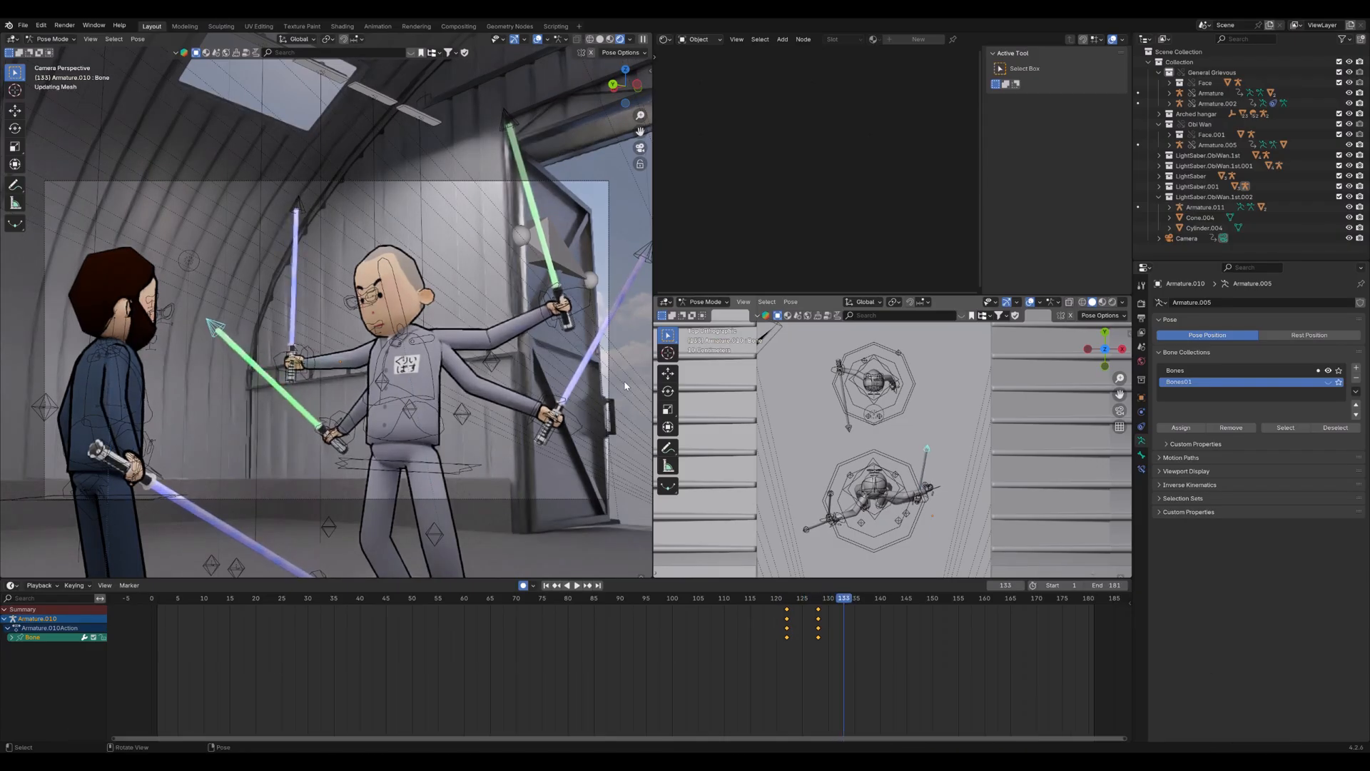
Step on from frame 133 to the end of the scene at frame 181 to examine the four-arm swing, and return to Object Mode
{"action": "key", "text": "Right"}
{"action": "key", "text": "Right"}
{"action": "key", "text": "Right"}
{"action": "key", "text": "Right"}
{"action": "key", "text": "Right"}
{"action": "key", "text": "Right"}
{"action": "key", "text": "Right"}
{"action": "key", "text": "Right"}
{"action": "key", "text": "Right"}
{"action": "key", "text": "Right"}
{"action": "key", "text": "Right"}
{"action": "key", "text": "Right"}
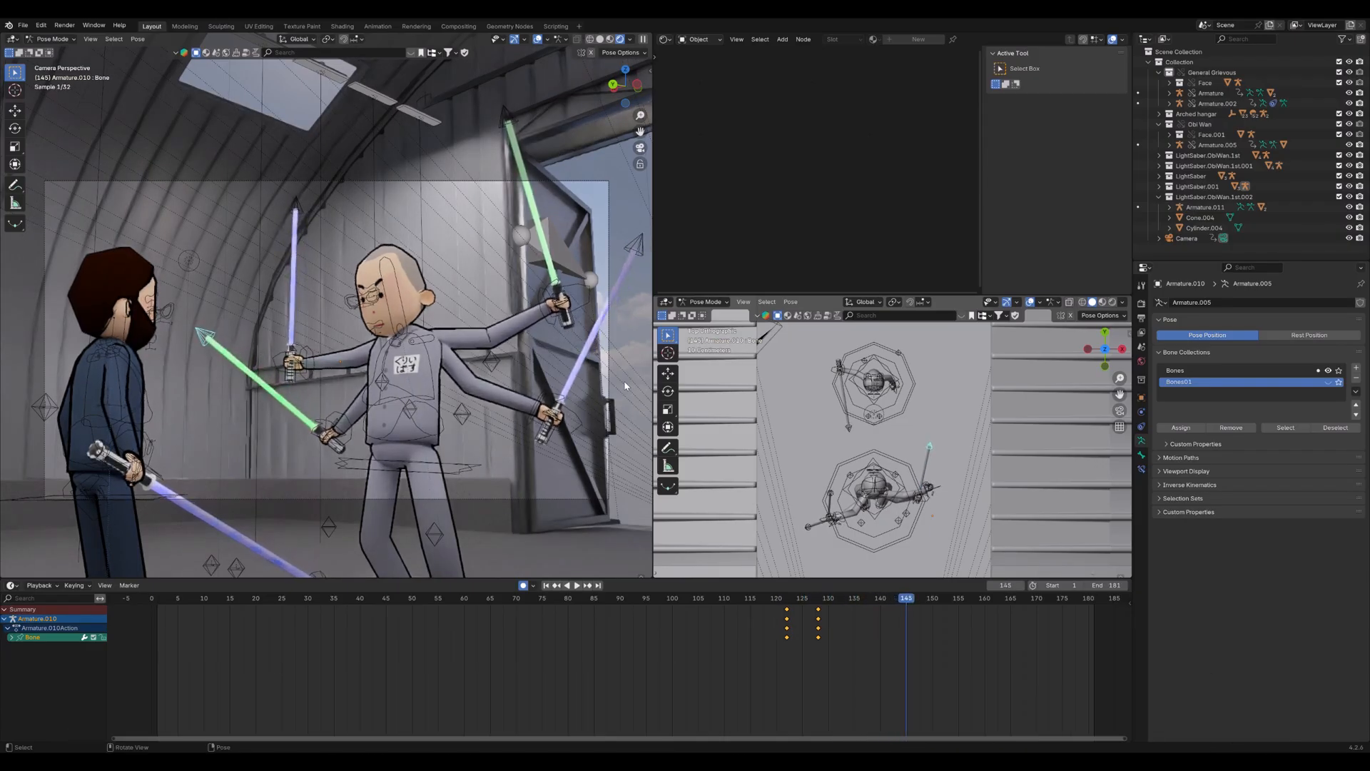
{"action": "key", "text": "Right"}
{"action": "key", "text": "Right"}
{"action": "key", "text": "Right"}
{"action": "key", "text": "Right"}
{"action": "key", "text": "Right"}
{"action": "key", "text": "Right"}
{"action": "key", "text": "Right"}
{"action": "key", "text": "Right"}
{"action": "key", "text": "Right"}
{"action": "key", "text": "Right"}
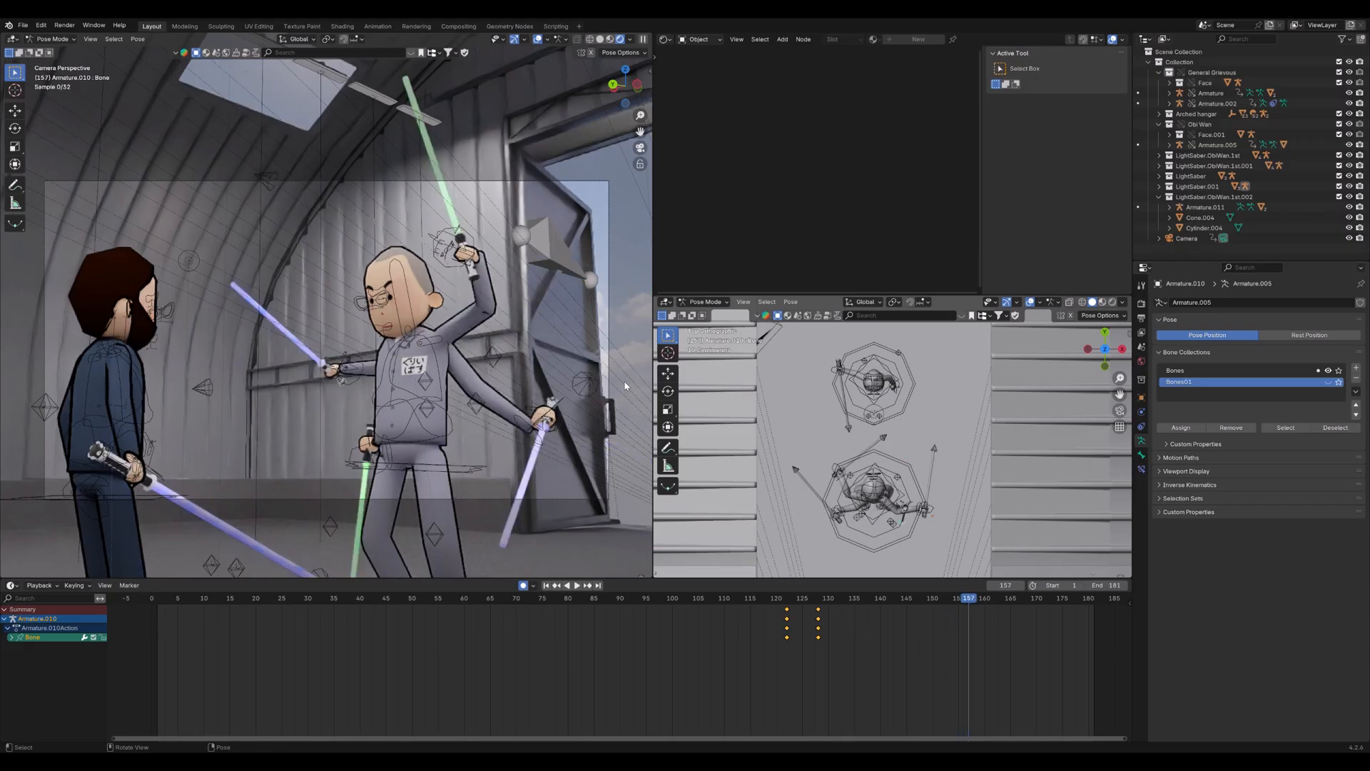
{"action": "key", "text": "Right"}
{"action": "key", "text": "Right"}
{"action": "key", "text": "Right"}
{"action": "key", "text": "Right"}
{"action": "key", "text": "Right"}
{"action": "key", "text": "Right"}
{"action": "key", "text": "Right"}
{"action": "key", "text": "Right"}
{"action": "key", "text": "Right"}
{"action": "key", "text": "Right"}
{"action": "key", "text": "Right"}
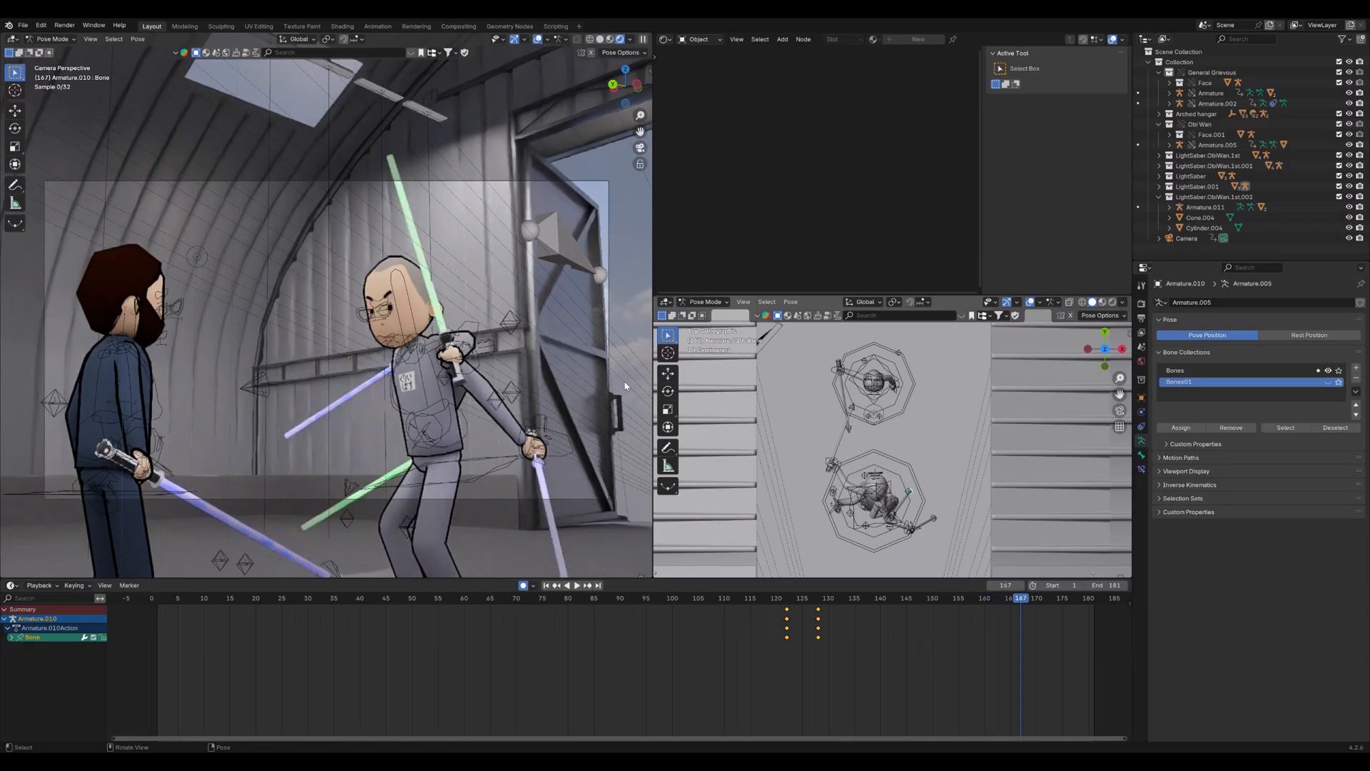
{"action": "key", "text": "Right"}
{"action": "key", "text": "Right"}
{"action": "key", "text": "Right"}
{"action": "key", "text": "Right"}
{"action": "key", "text": "Right"}
{"action": "key", "text": "Right"}
{"action": "key", "text": "Right"}
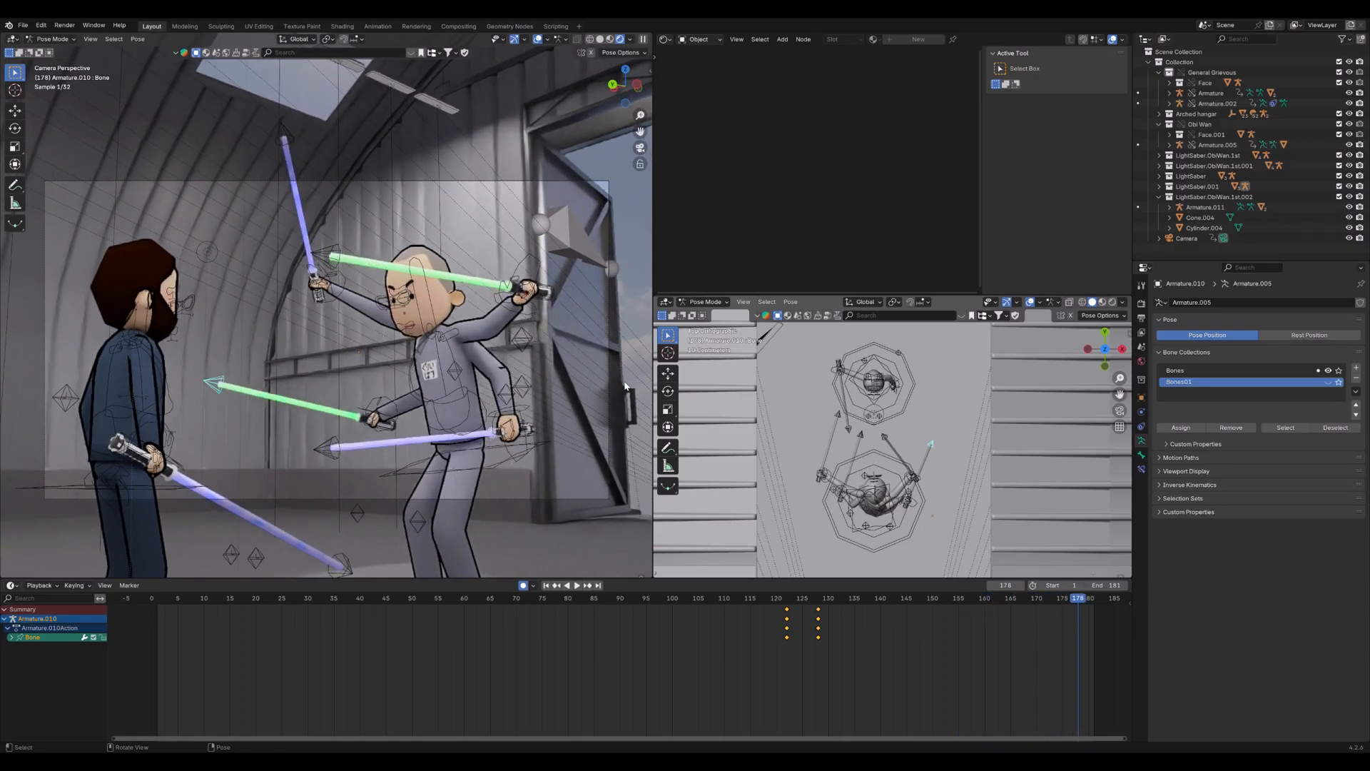
{"action": "key", "text": "Left"}
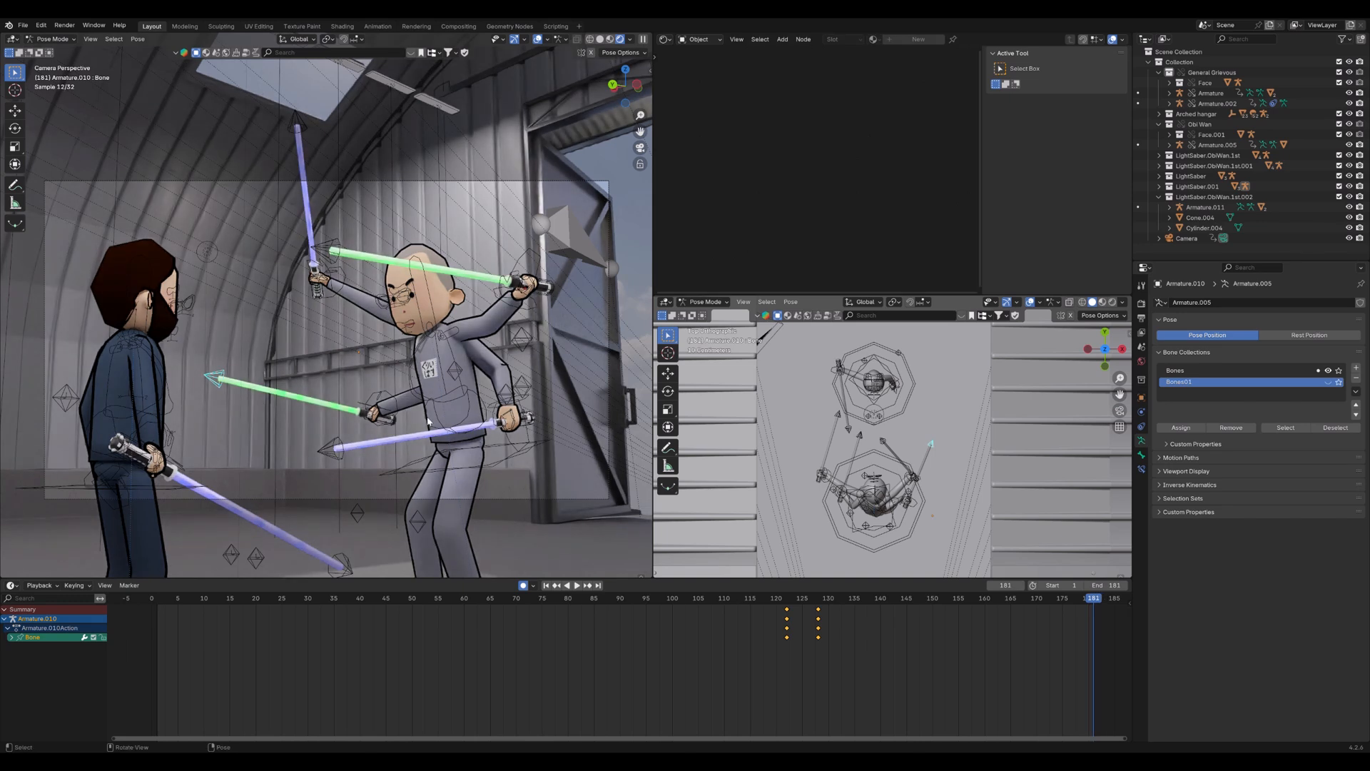
{"action": "key", "text": "ctrl+Tab"}
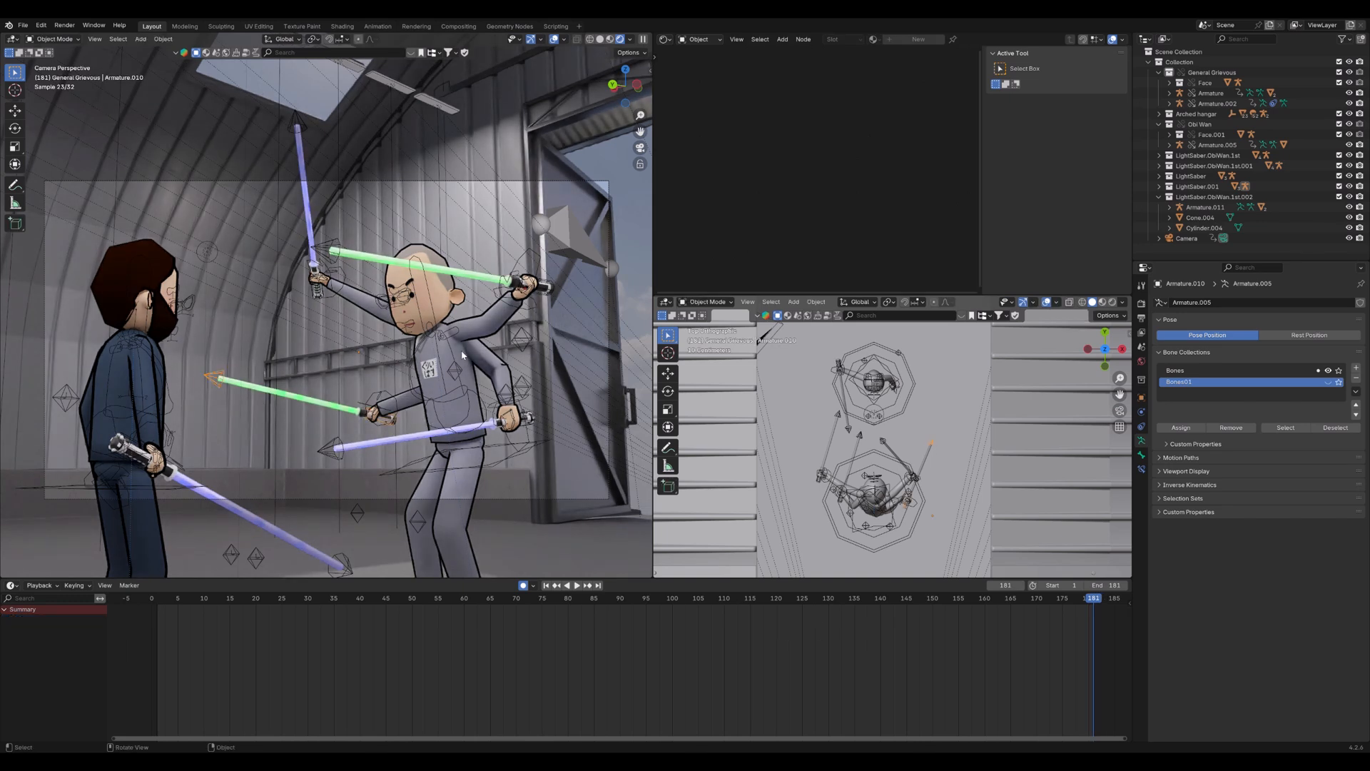
Show the bald character's body material settings, and select Obi-Wan's body to examine its Material.001 shader nodes
{"action": "left_click", "coordinate": [462, 354]}
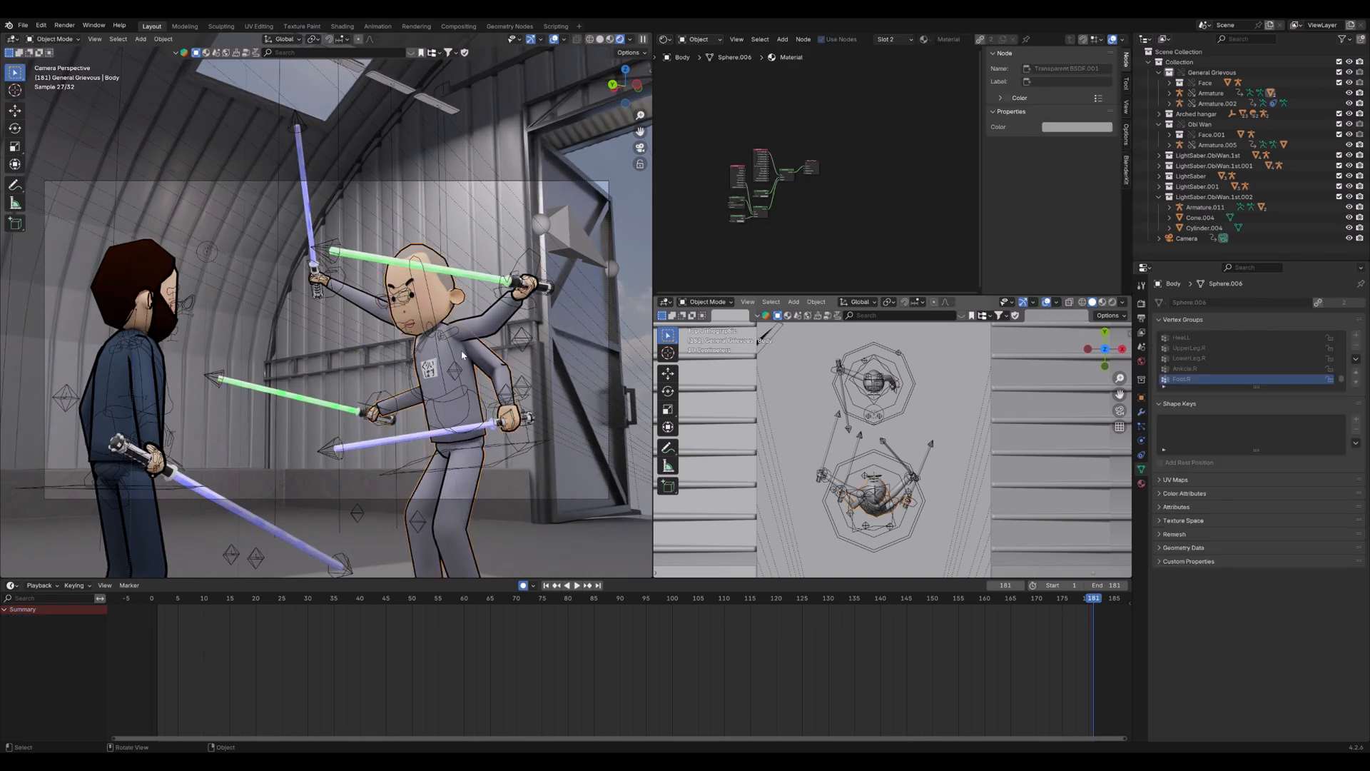
{"action": "left_click", "coordinate": [1142, 484]}
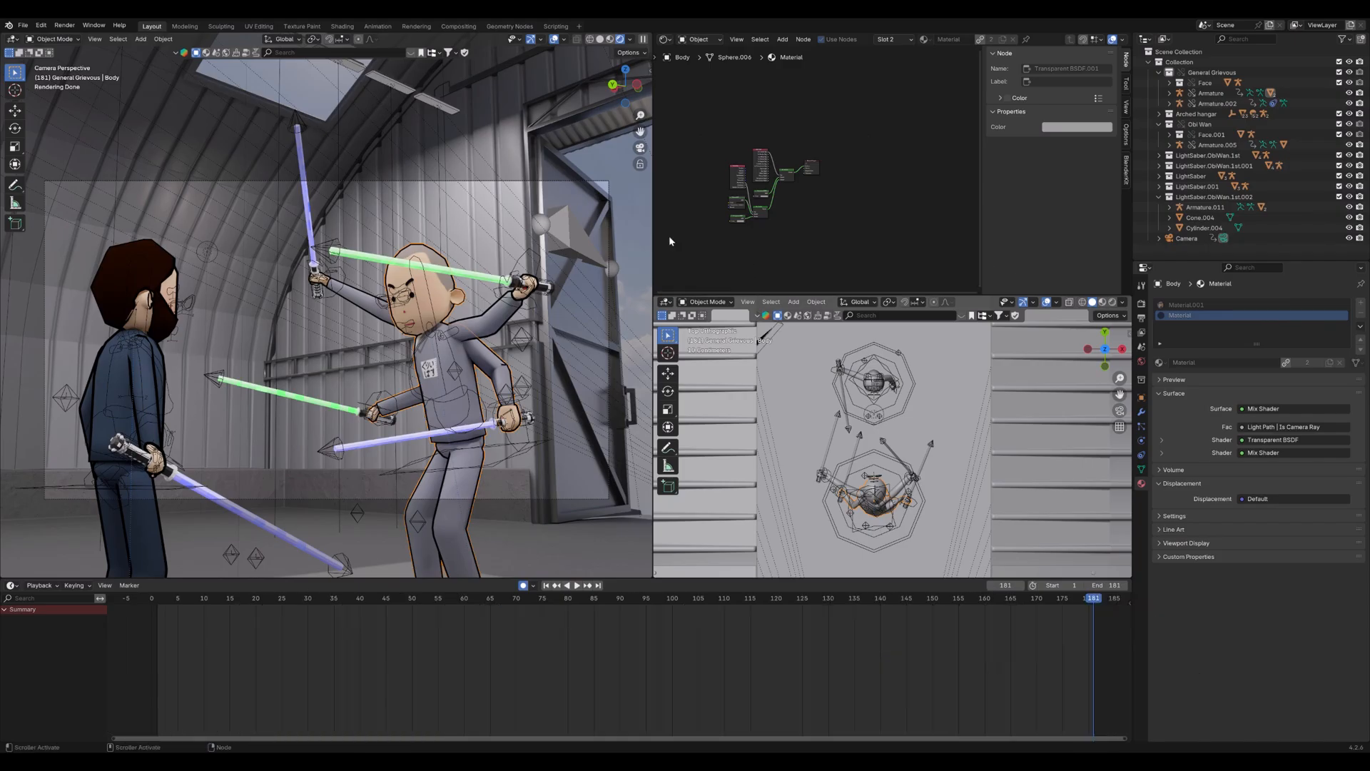
{"action": "left_click", "coordinate": [143, 251]}
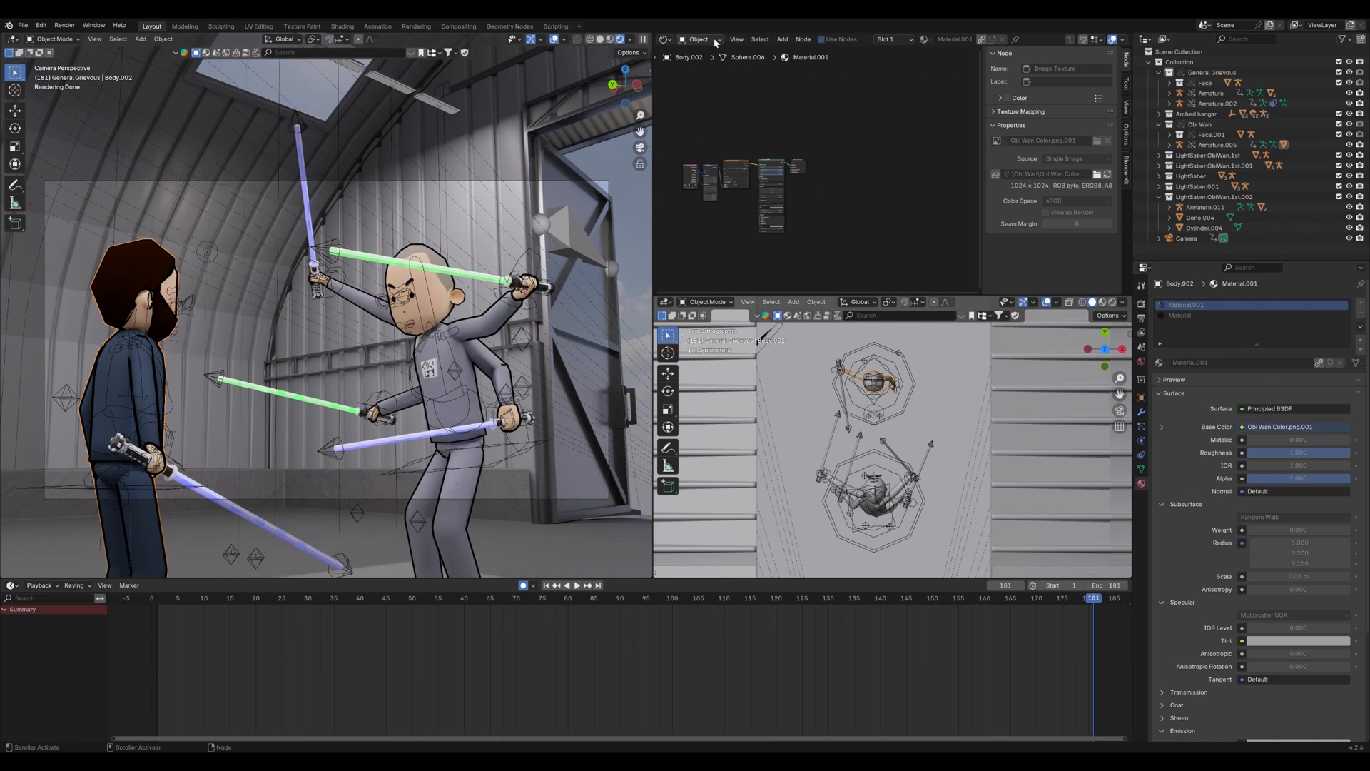
{"action": "scroll", "coordinate": [747, 172], "scroll_direction": "up", "scroll_amount": 6}
{"action": "middle_click_drag", "start_coordinate": [747, 172], "coordinate": [790, 155]}
{"action": "scroll", "coordinate": [797, 165], "scroll_direction": "up", "scroll_amount": 1}
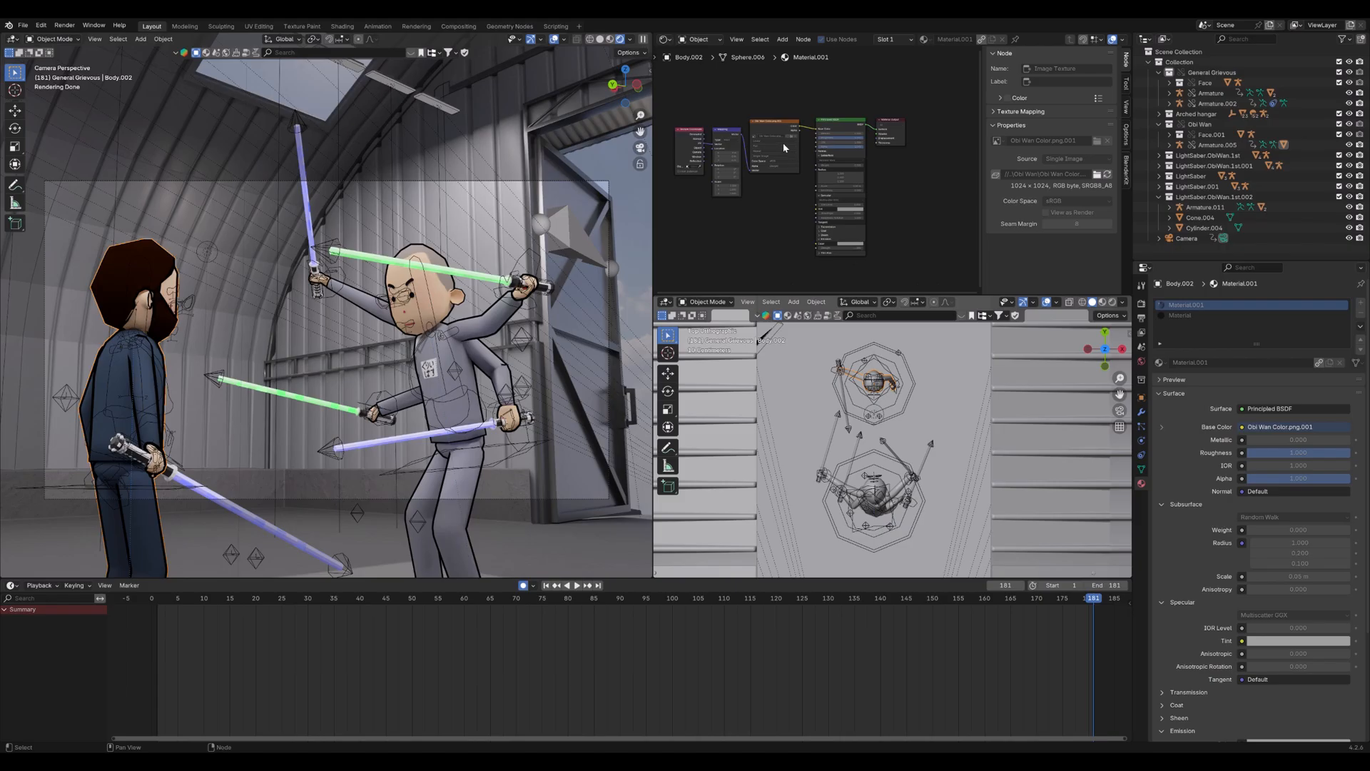
{"action": "middle_click_drag", "start_coordinate": [703, 111], "coordinate": [739, 115]}
Switch the Shader Editor area to the Image Editor
{"action": "left_click", "coordinate": [709, 40]}
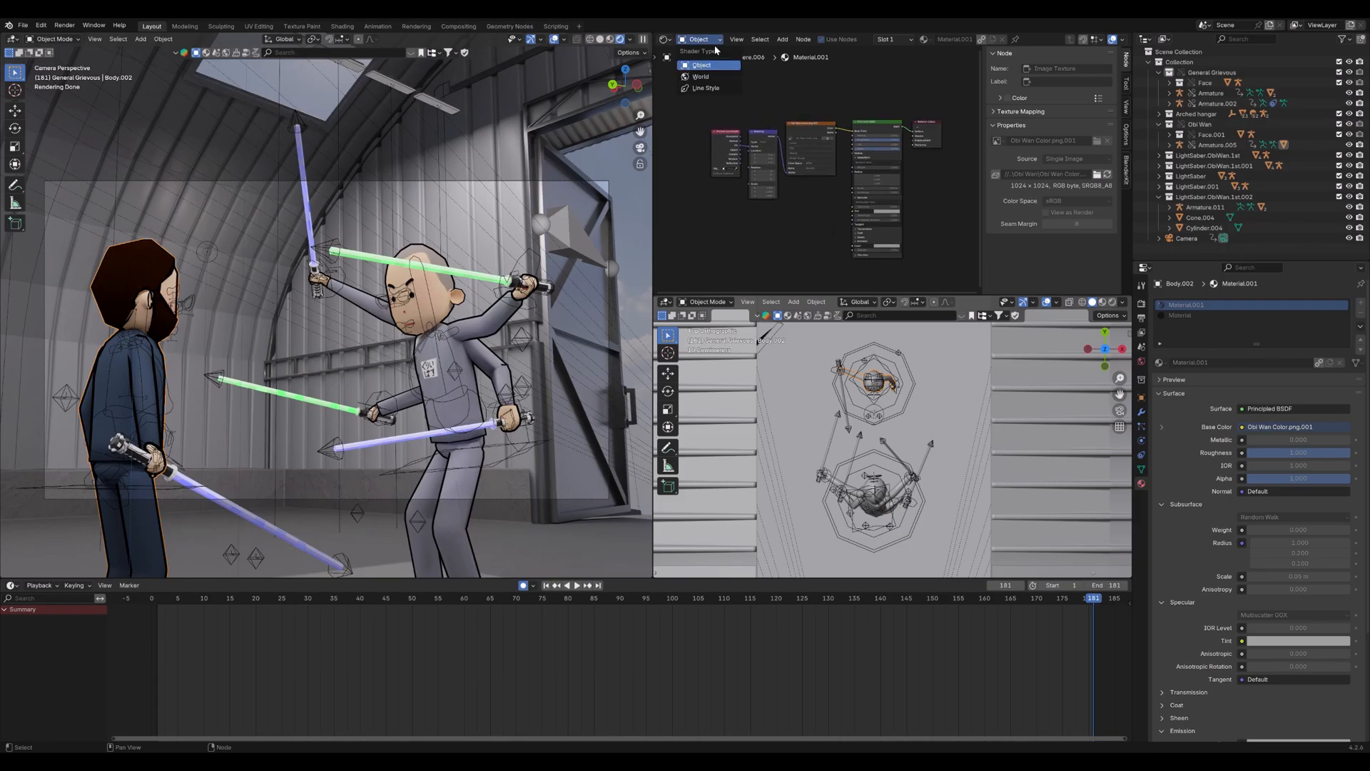
{"action": "left_click", "coordinate": [665, 40]}
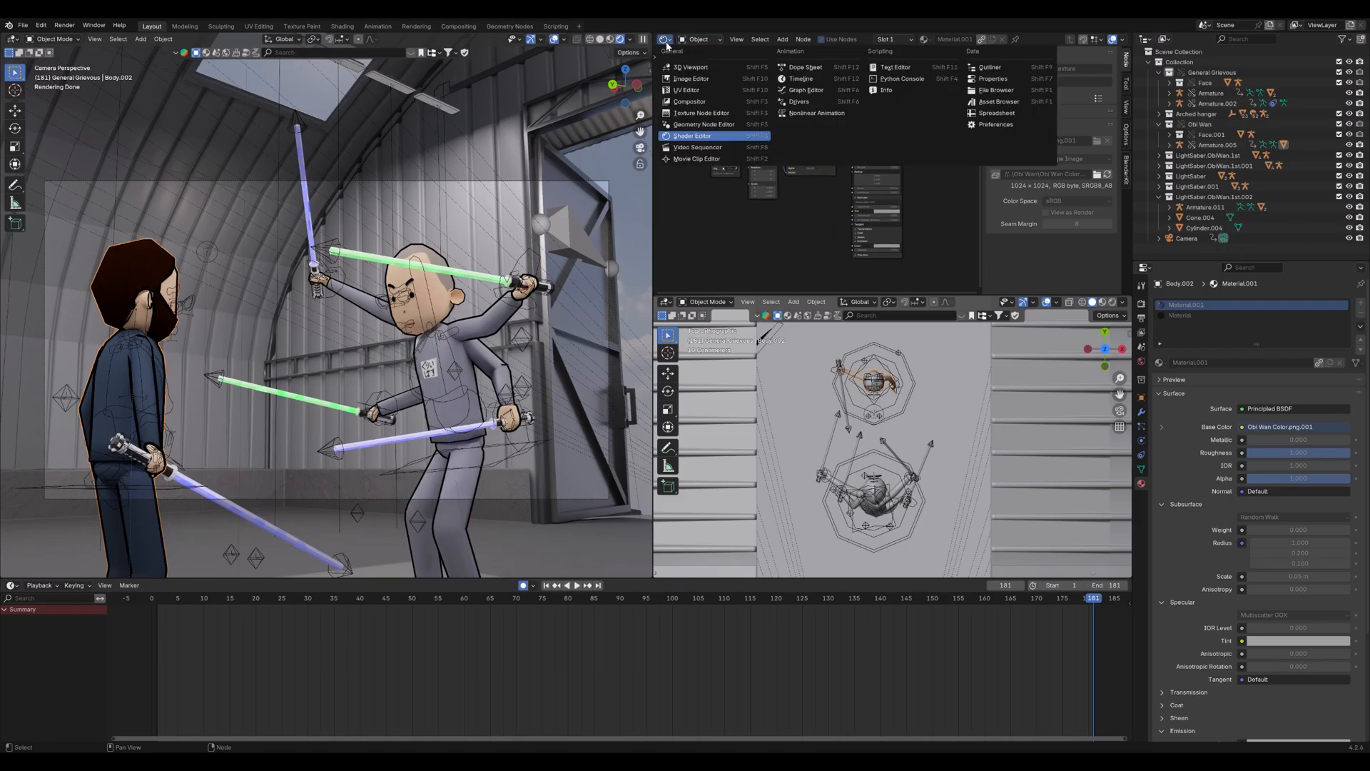
{"action": "left_click", "coordinate": [692, 78]}
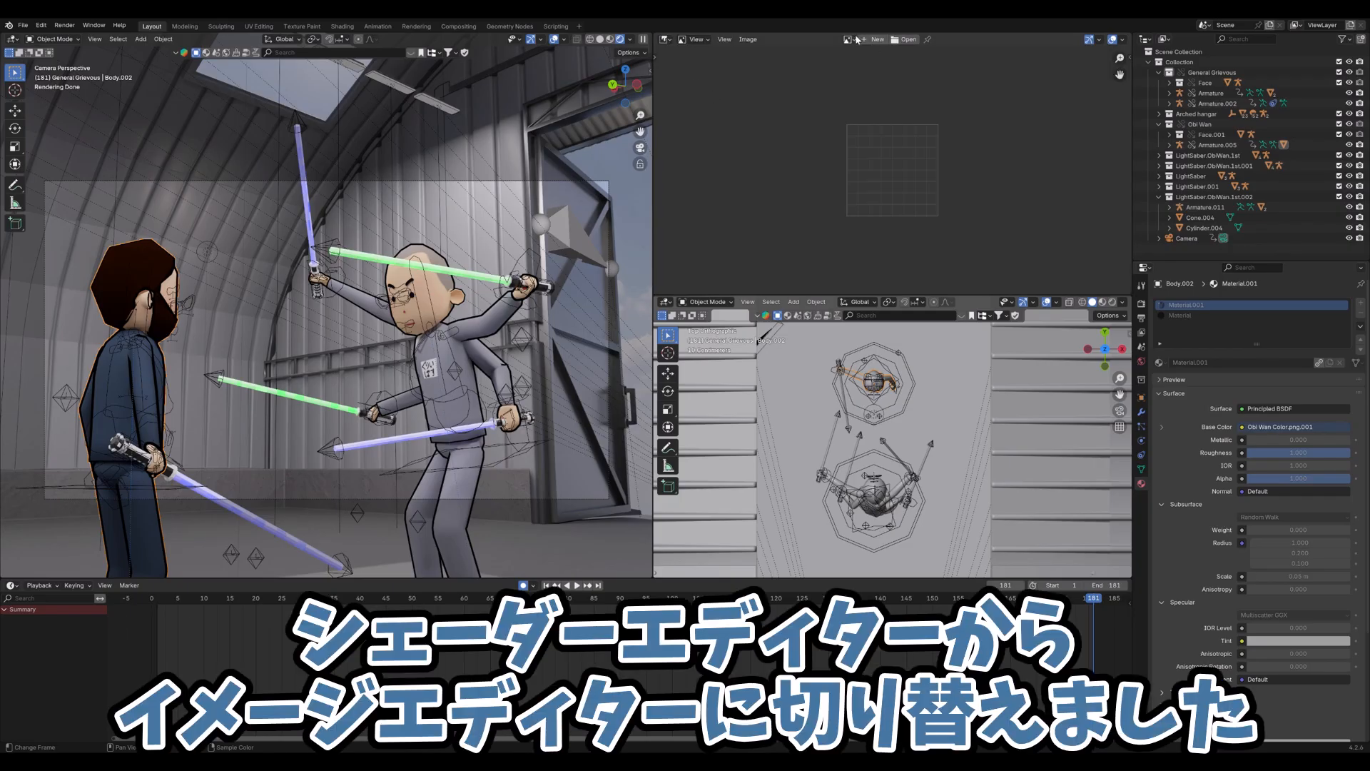
Display the Obi Wan Color.png.001 skin texture in the Image Editor and examine its layout
{"action": "left_click", "coordinate": [848, 39]}
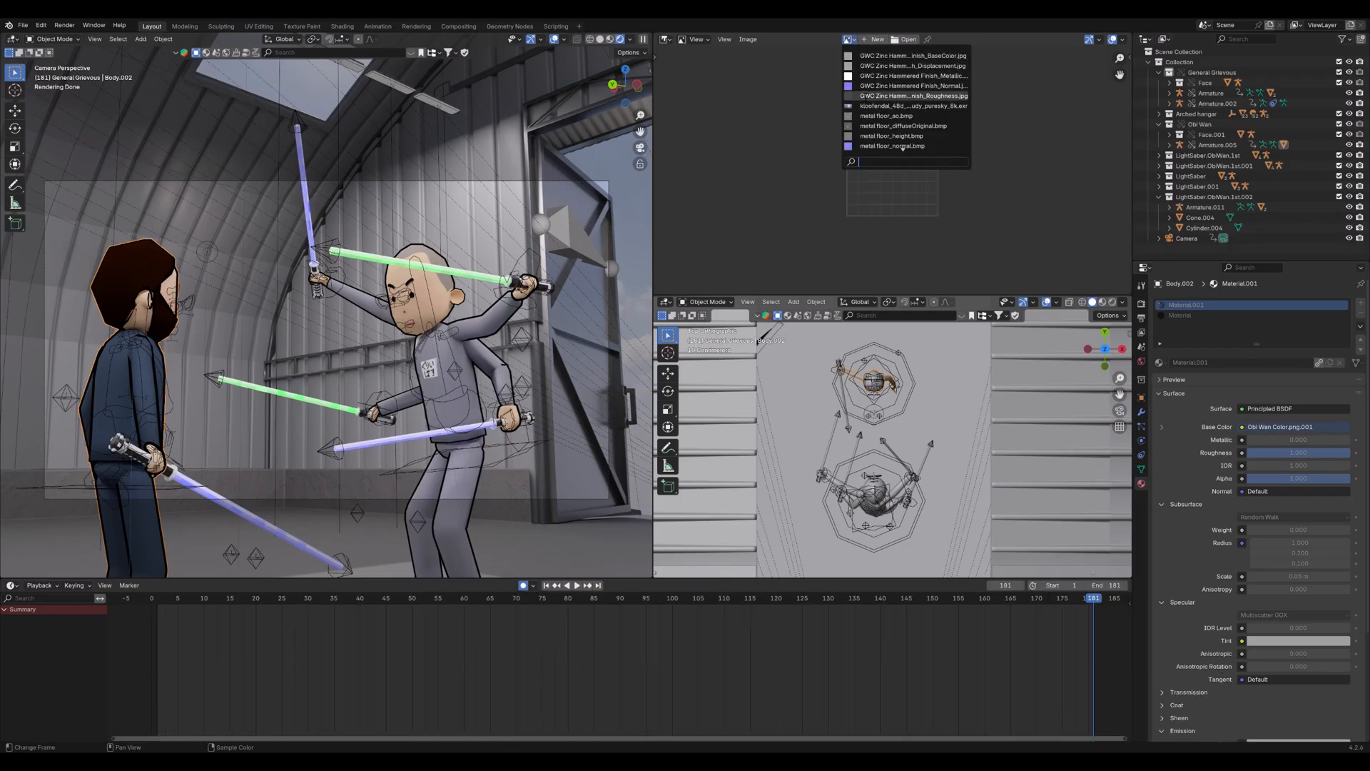
{"action": "scroll", "coordinate": [872, 96], "scroll_direction": "down", "scroll_amount": 9}
{"action": "scroll", "coordinate": [872, 96], "scroll_direction": "up", "scroll_amount": 2}
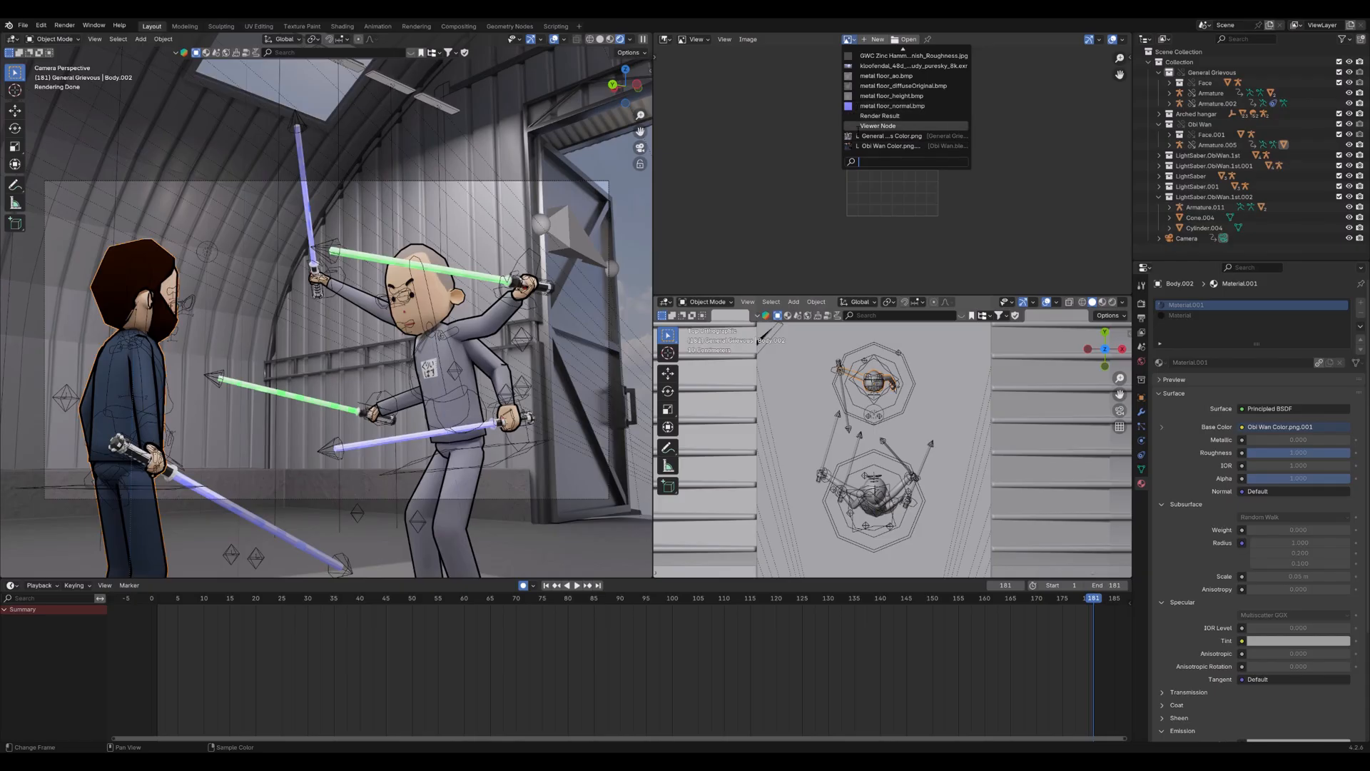
{"action": "left_click", "coordinate": [868, 146]}
{"action": "scroll", "coordinate": [868, 144], "scroll_direction": "down", "scroll_amount": 4}
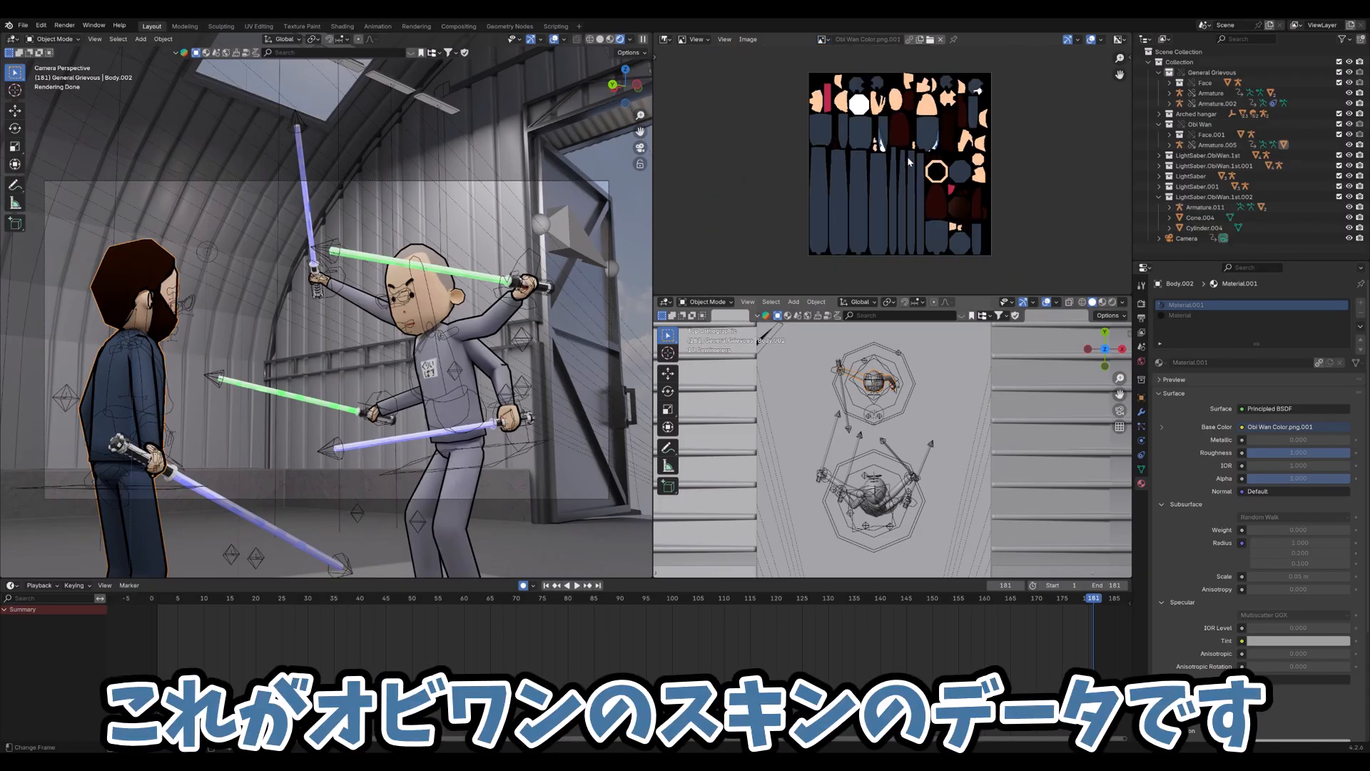
{"action": "scroll", "coordinate": [908, 162], "scroll_direction": "up", "scroll_amount": 5}
{"action": "scroll", "coordinate": [908, 163], "scroll_direction": "down", "scroll_amount": 3}
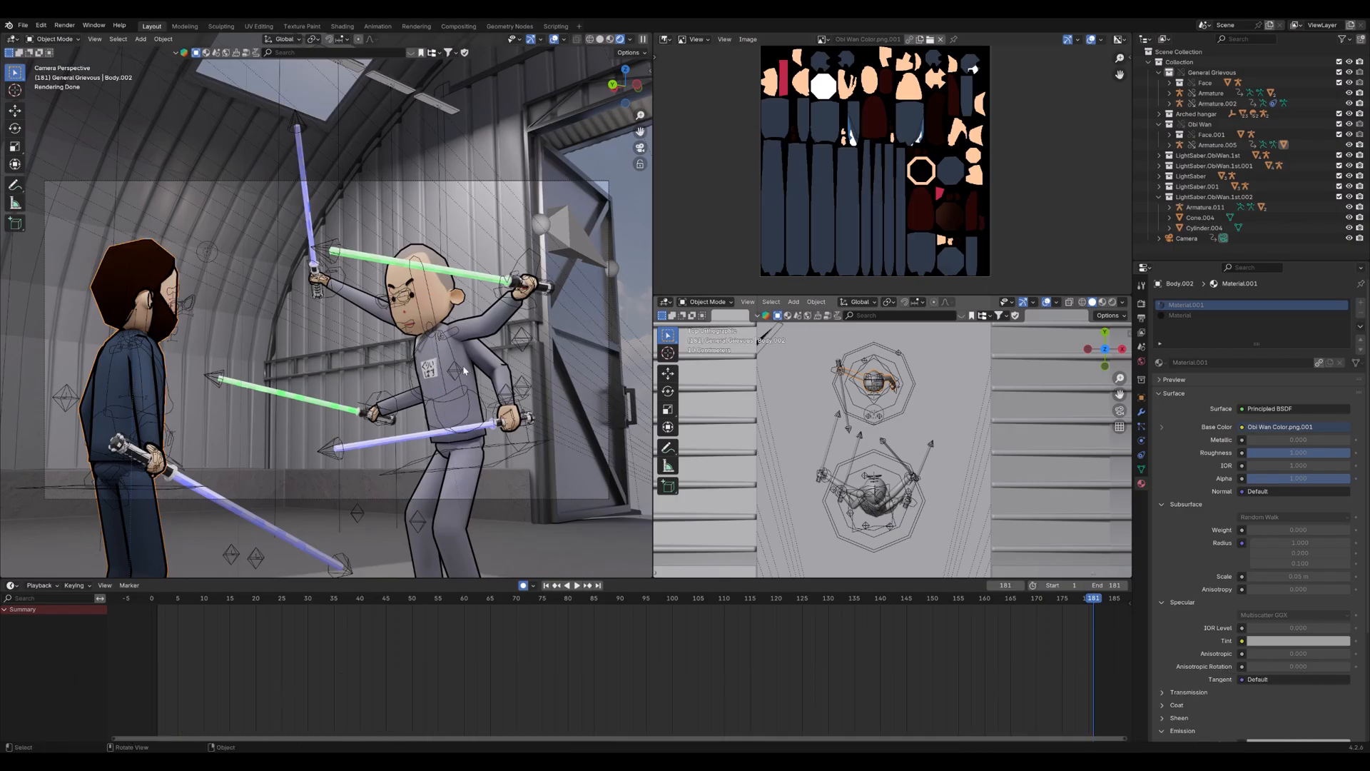
Select the bald character's extra arms, Body.001, and display the General Grievous Color.png skin texture to examine it
{"action": "left_click", "coordinate": [473, 335]}
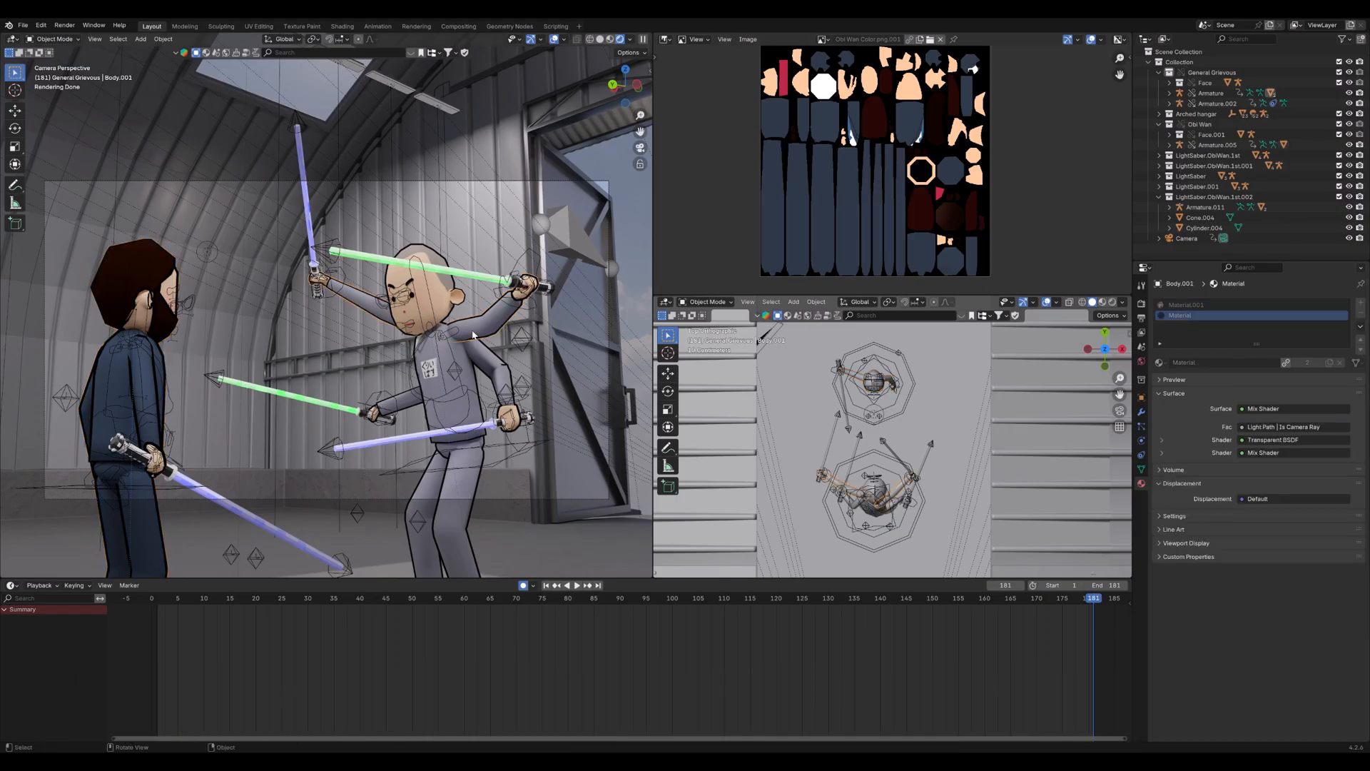
{"action": "left_click", "coordinate": [828, 41]}
{"action": "left_click", "coordinate": [851, 136]}
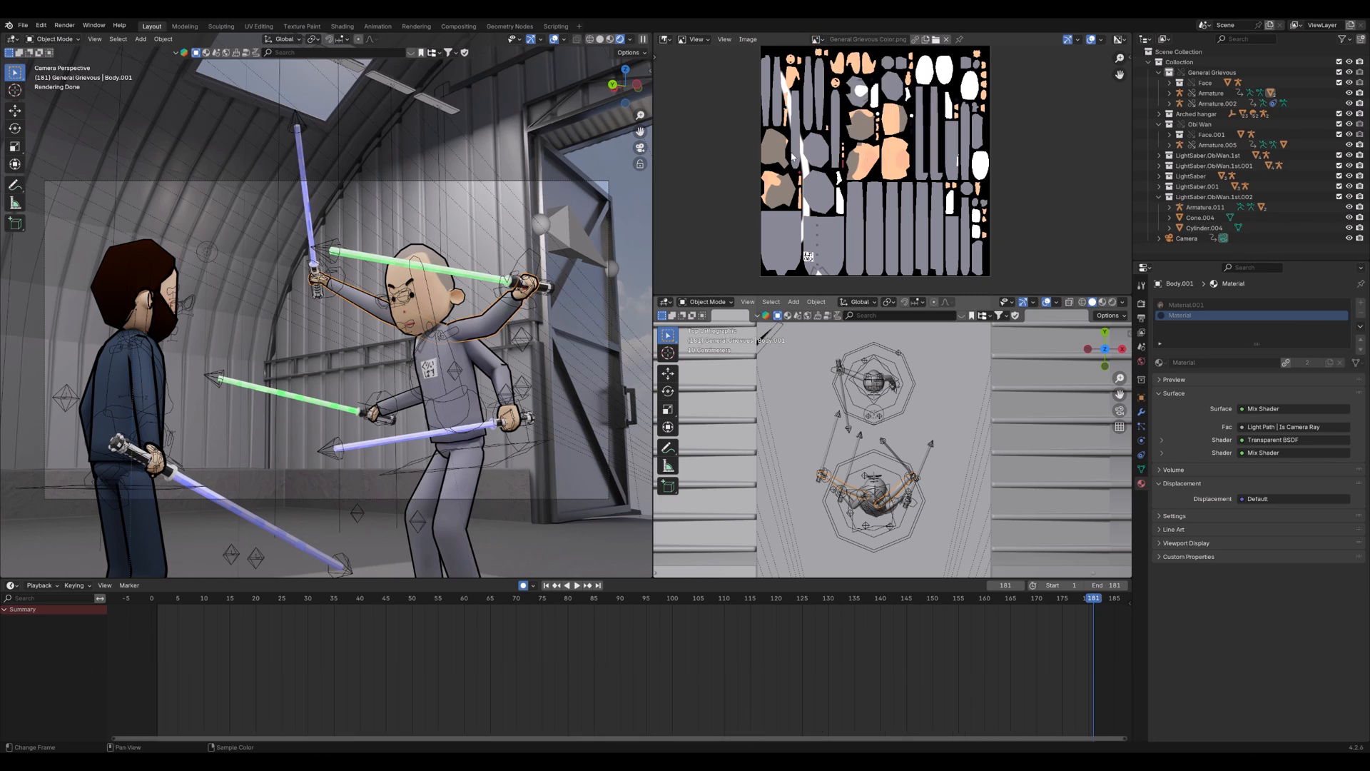
{"action": "scroll", "coordinate": [816, 253], "scroll_direction": "up", "scroll_amount": 6}
{"action": "scroll", "coordinate": [825, 258], "scroll_direction": "down", "scroll_amount": 6}
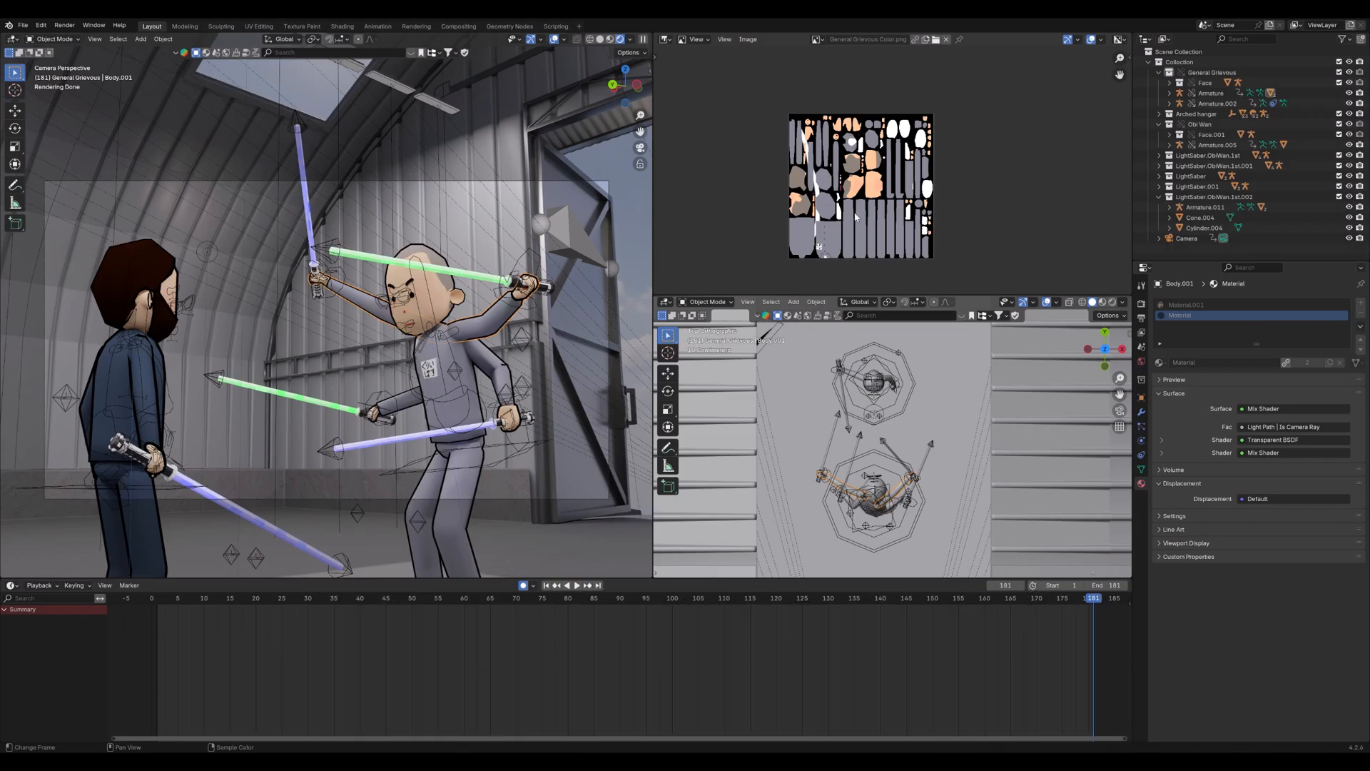
{"action": "scroll", "coordinate": [846, 214], "scroll_direction": "up", "scroll_amount": 3}
{"action": "middle_click_drag", "start_coordinate": [838, 200], "coordinate": [835, 207]}
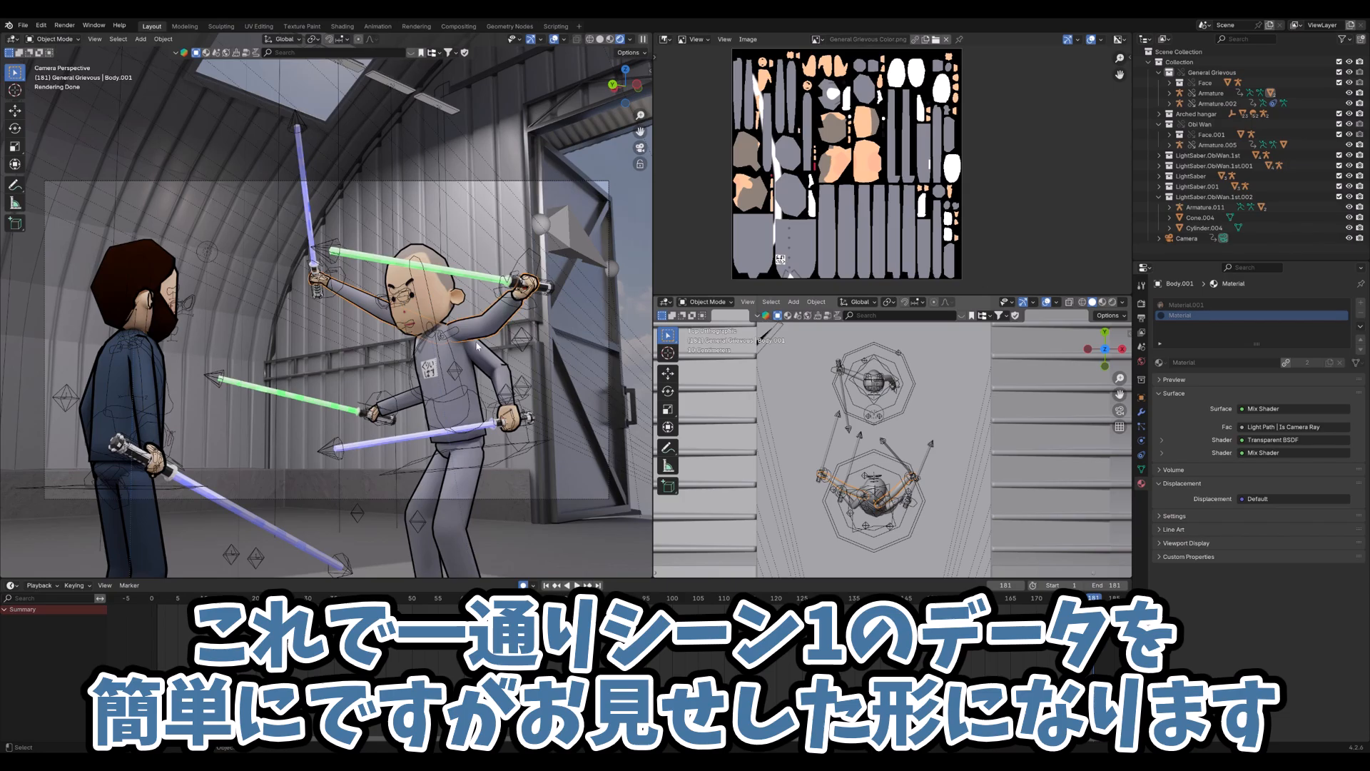
{"action": "key", "text": "z"}
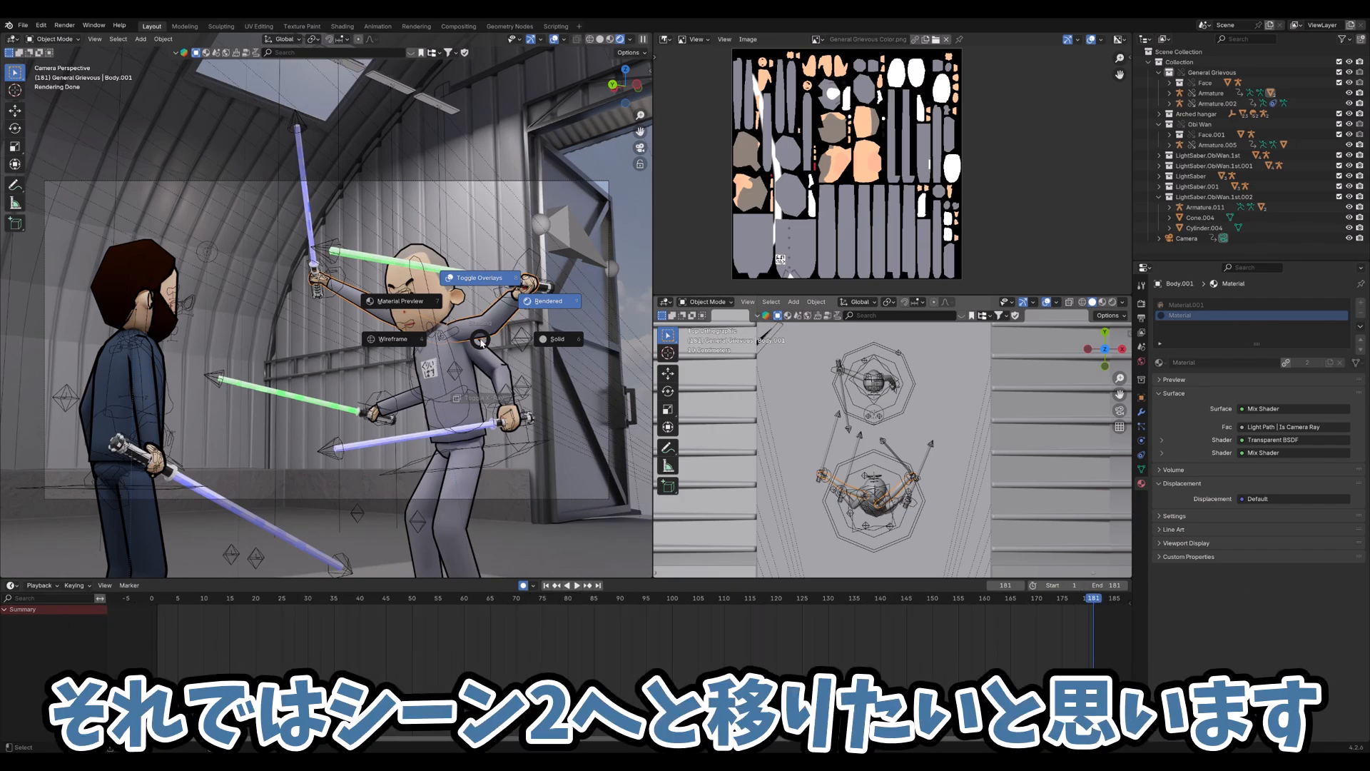
{"action": "key", "text": "Escape"}
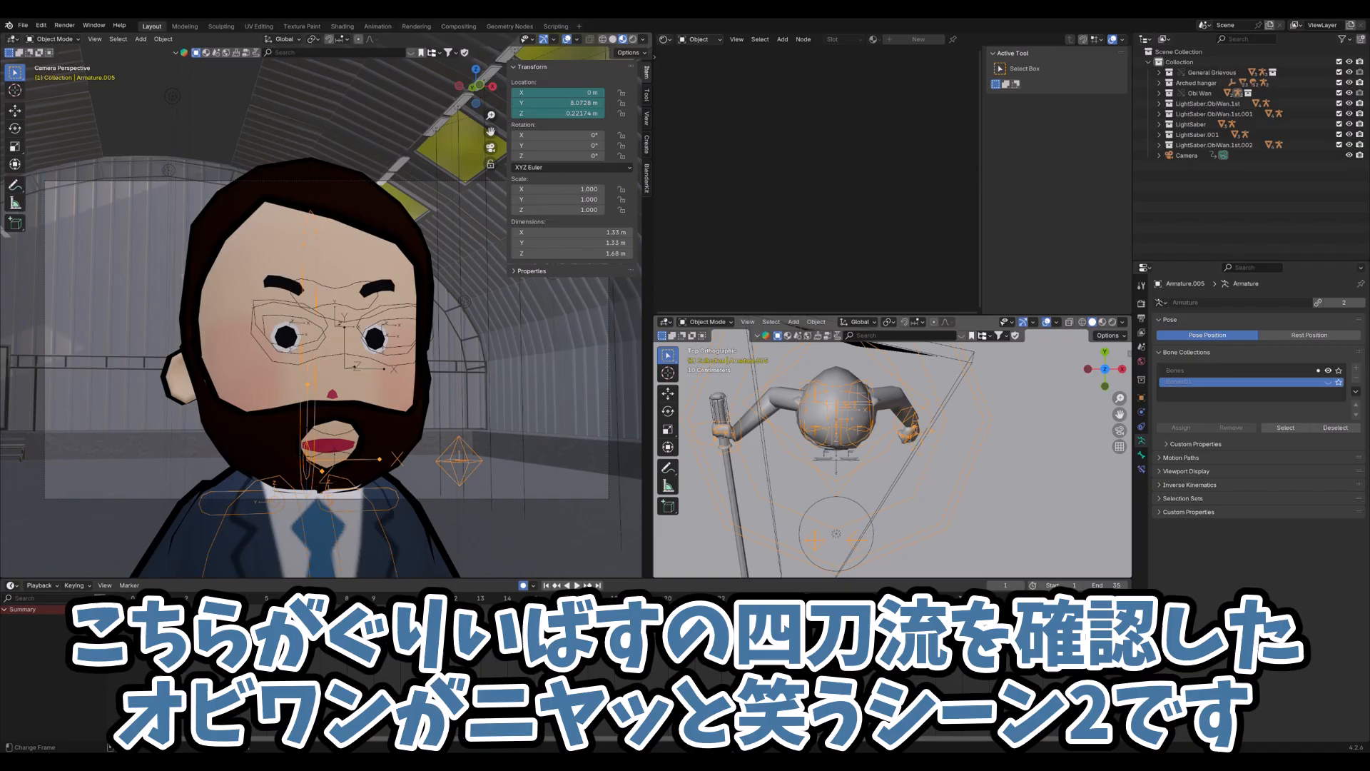
Go to frame 1 of scene 2 and examine Obi-Wan in the top view, checking Rendered shading before returning to Solid
{"action": "left_click_drag", "start_coordinate": [215, 600], "coordinate": [160, 600]}
{"action": "scroll", "coordinate": [885, 441], "scroll_direction": "down", "scroll_amount": 8}
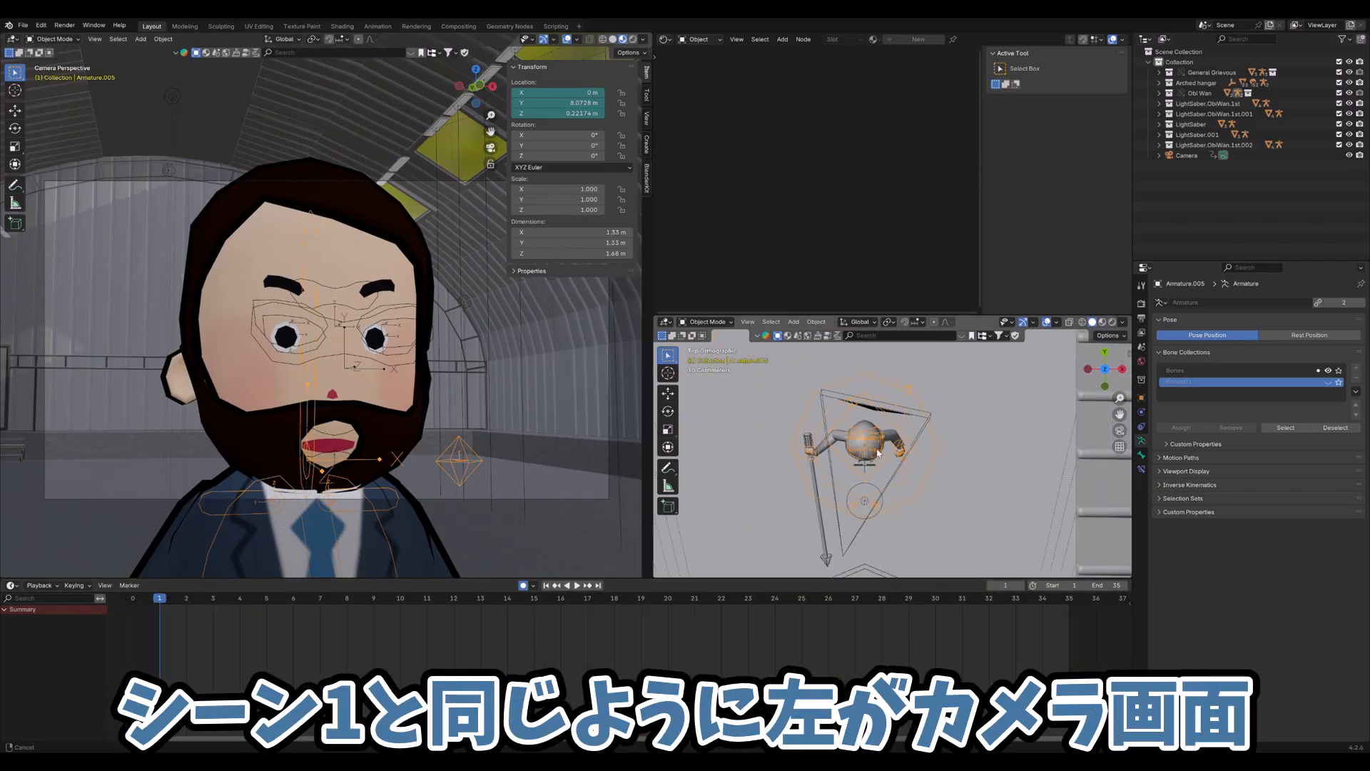
{"action": "scroll", "coordinate": [885, 442], "scroll_direction": "up", "scroll_amount": 4}
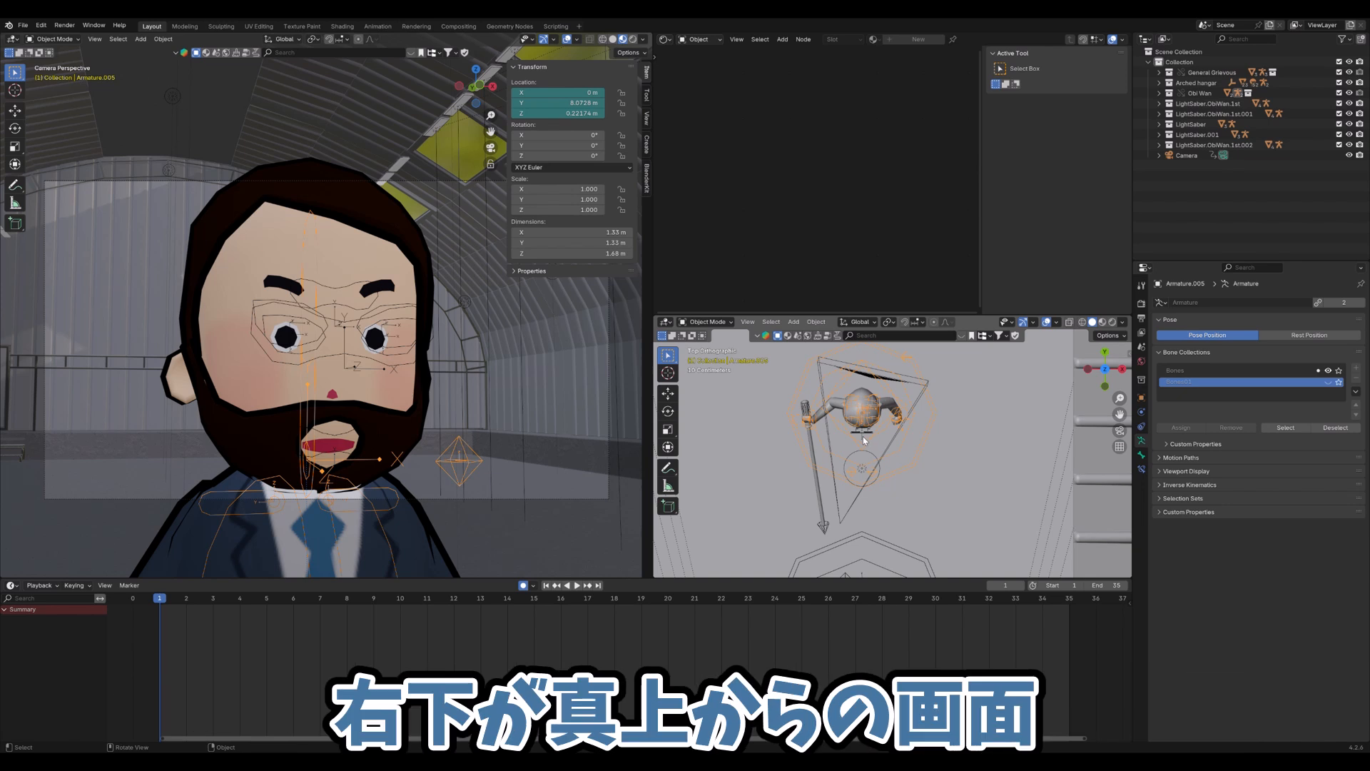
{"action": "left_click", "coordinate": [1112, 321]}
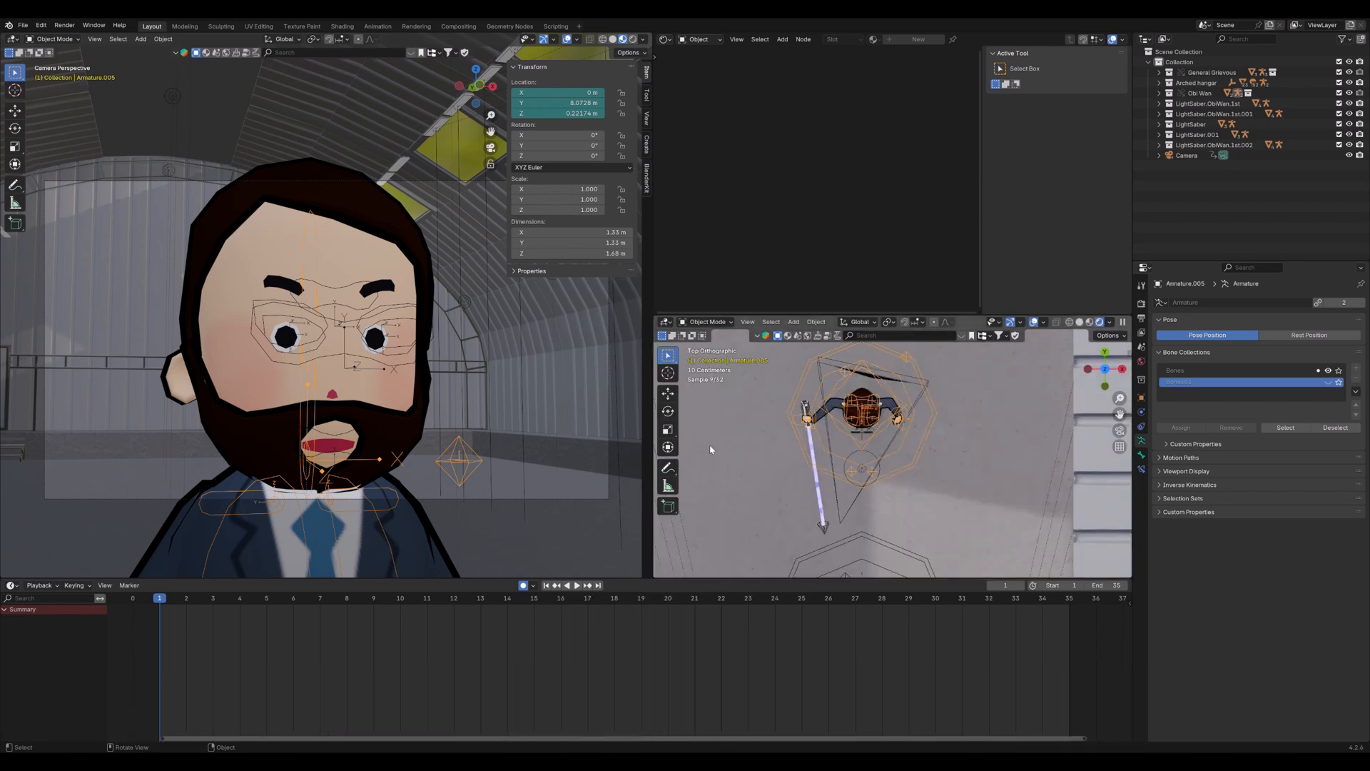
{"action": "left_click", "coordinate": [1079, 323]}
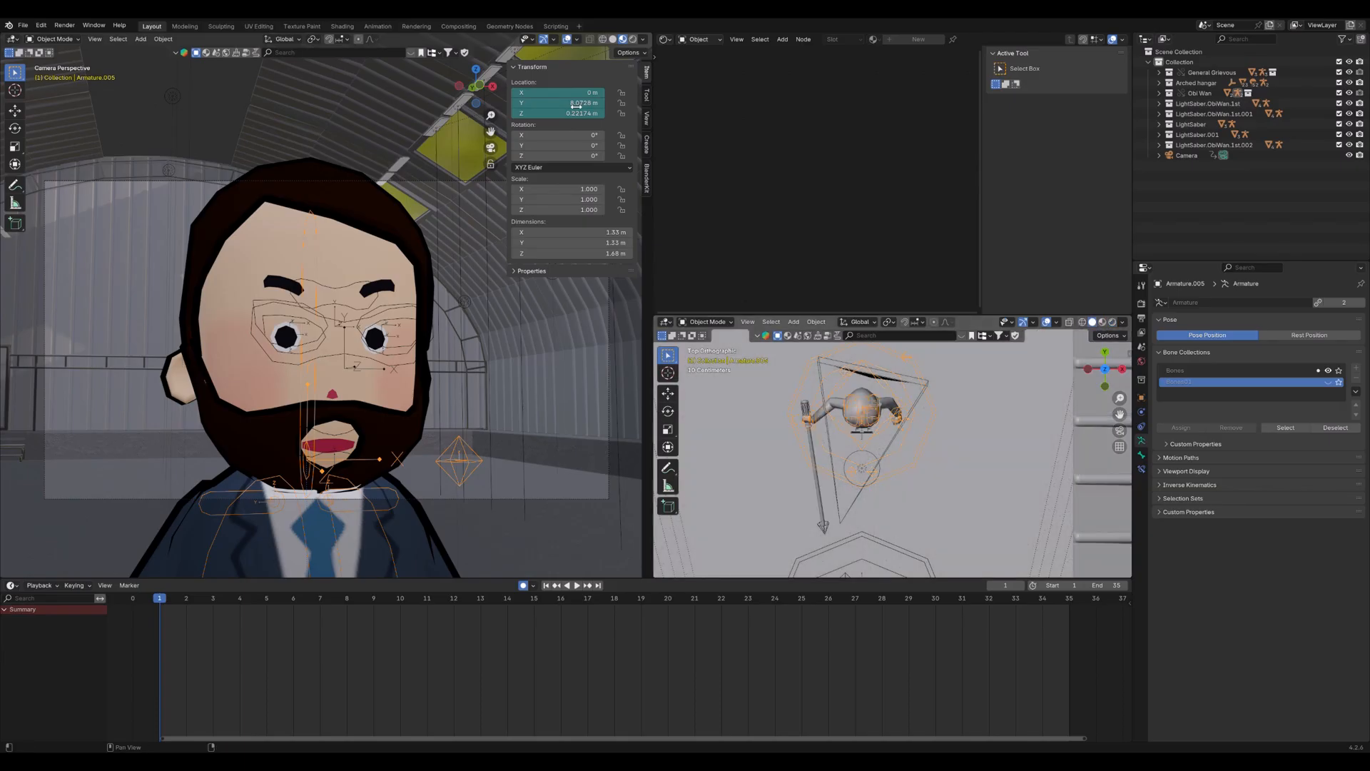
Switch the camera viewport to Rendered shading, view Obi-Wan from outside the camera and start playing the animation
{"action": "left_click", "coordinate": [633, 40]}
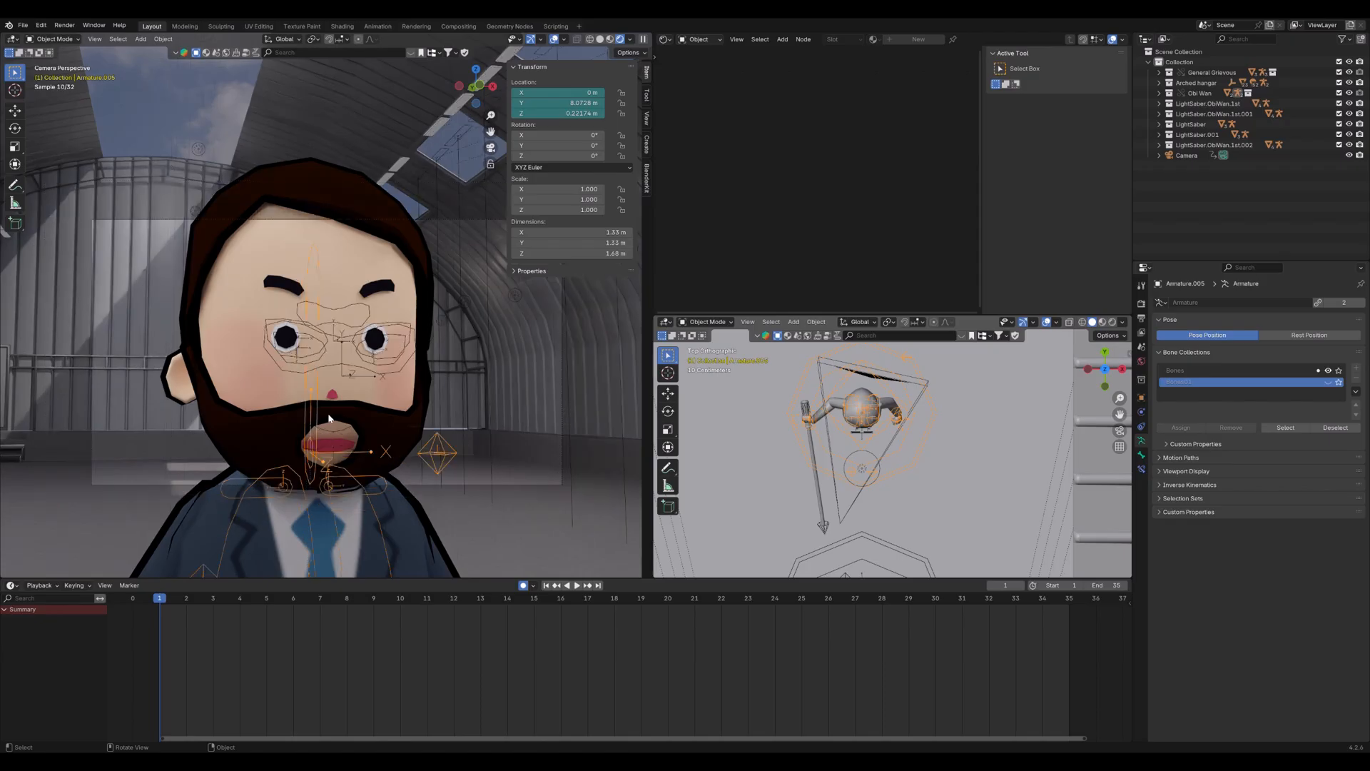
{"action": "scroll", "coordinate": [327, 428], "scroll_direction": "down", "scroll_amount": 5}
{"action": "middle_click_drag", "start_coordinate": [327, 417], "coordinate": [22, 416]}
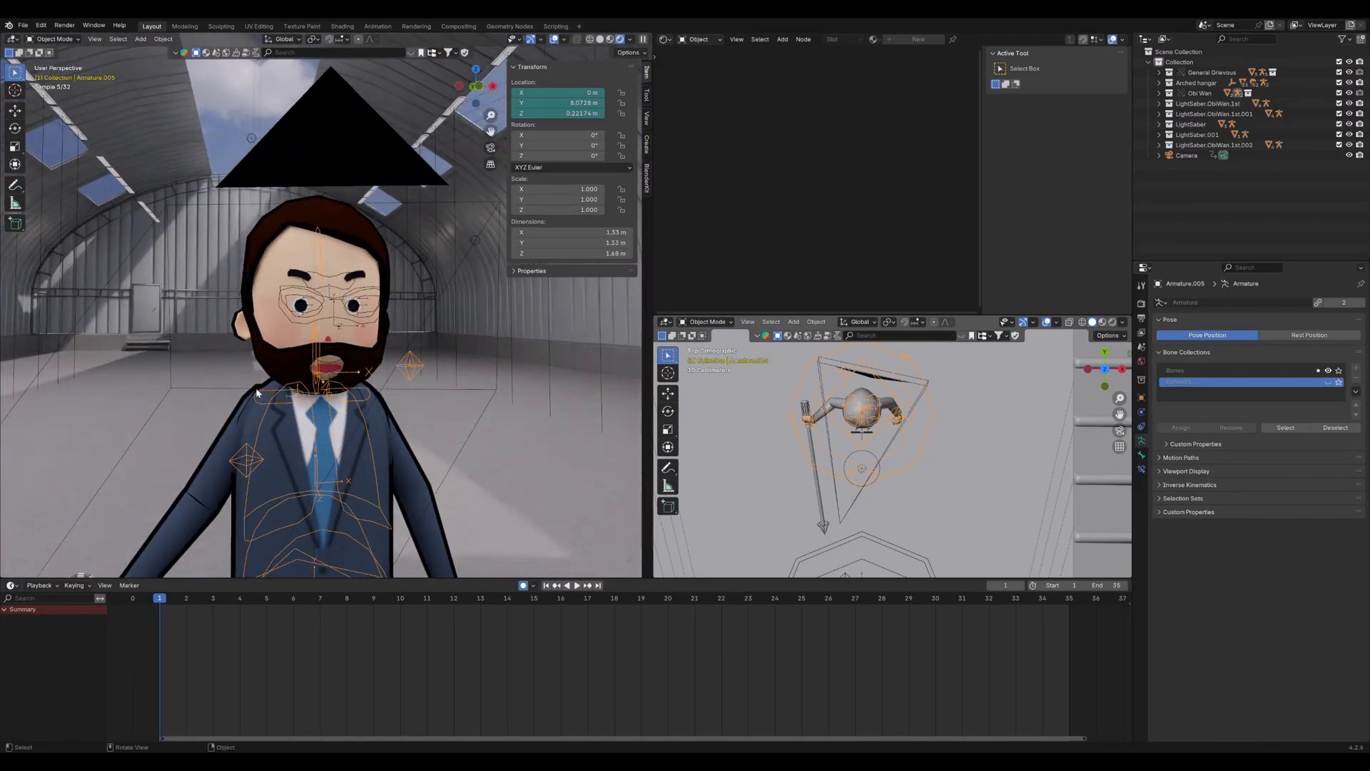
{"action": "key", "text": "space"}
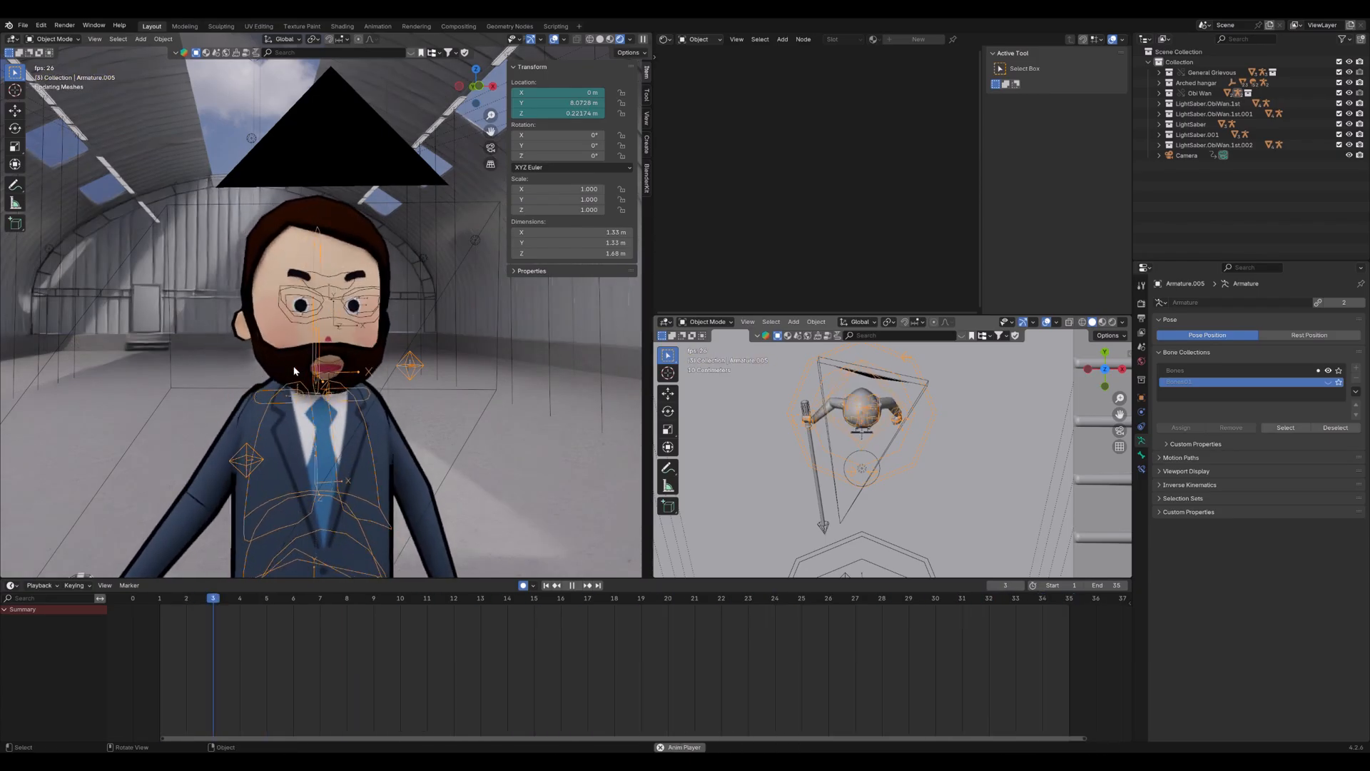
Stop playback, return to frame 1 and view Obi-Wan's face through the camera
{"action": "key", "text": "space"}
{"action": "left_click", "coordinate": [164, 613]}
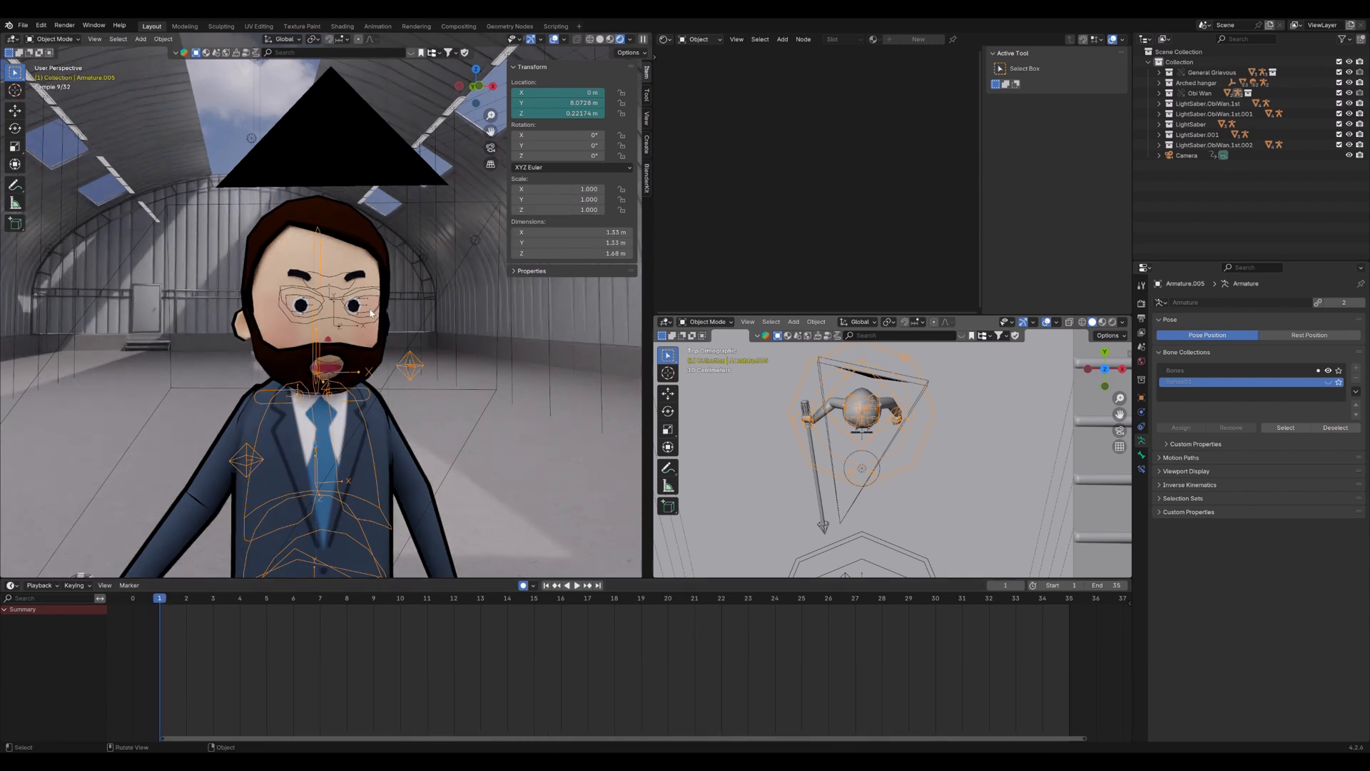
{"action": "key", "text": "KP_0"}
{"action": "scroll", "coordinate": [350, 376], "scroll_direction": "up", "scroll_amount": 5}
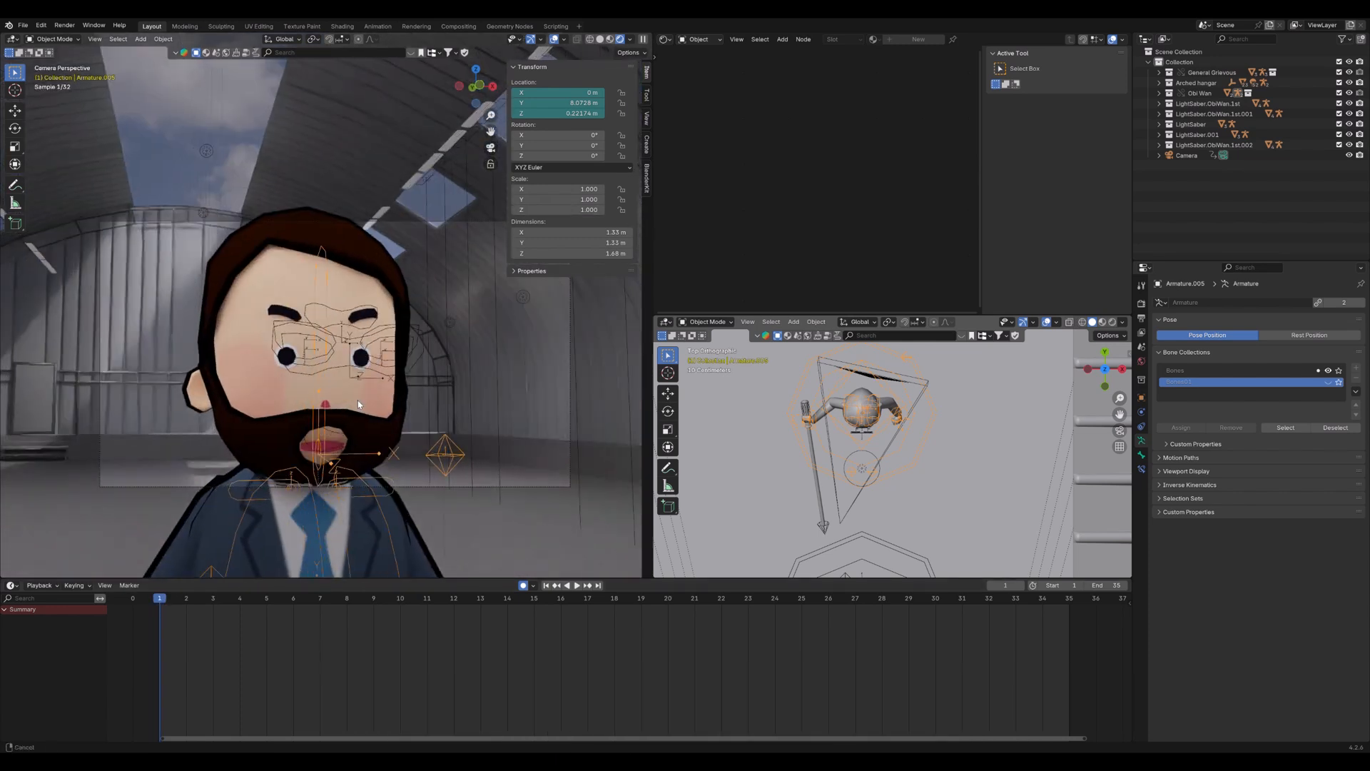
{"action": "scroll", "coordinate": [367, 397], "scroll_direction": "down", "scroll_amount": 2}
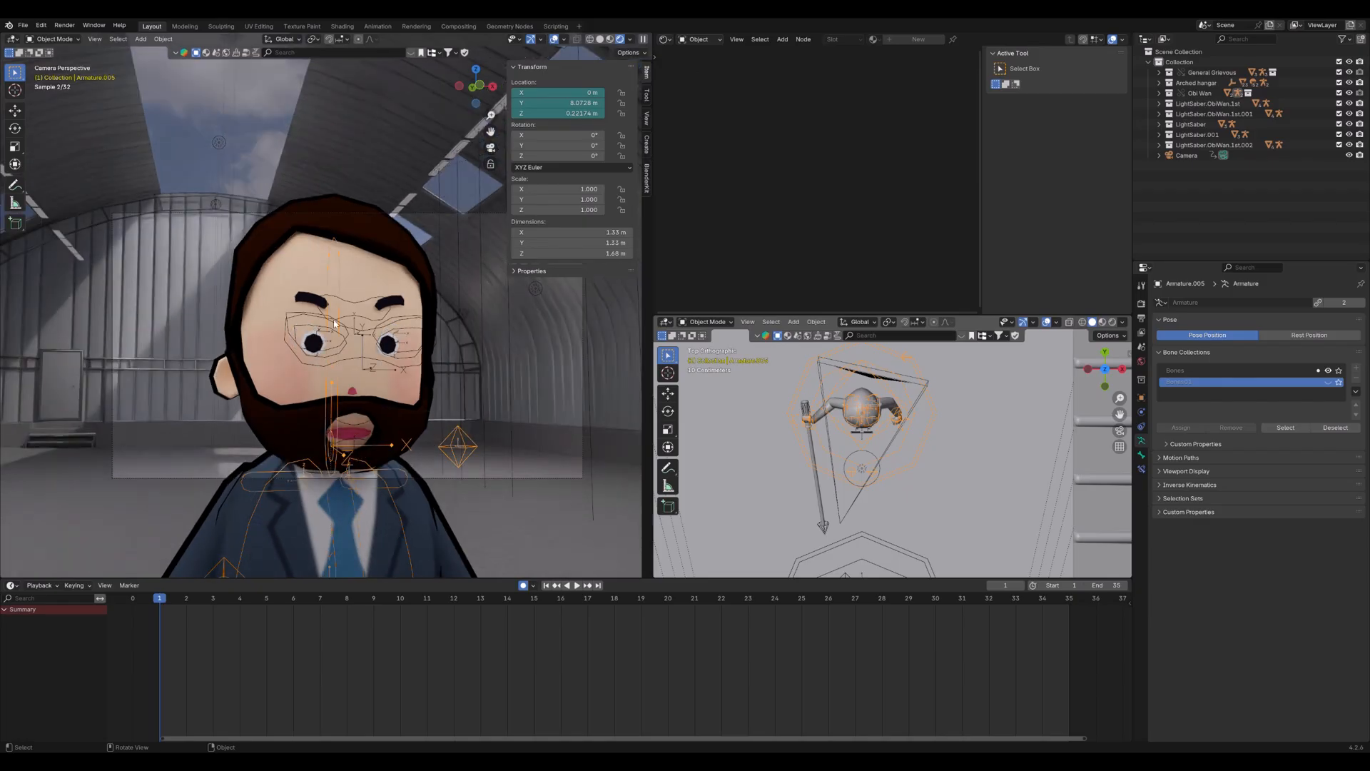
Enter Pose Mode on Obi-Wan's armature and examine the Hips and Chest bone keyframes, moving to frame 27
{"action": "key", "text": "ctrl+Tab"}
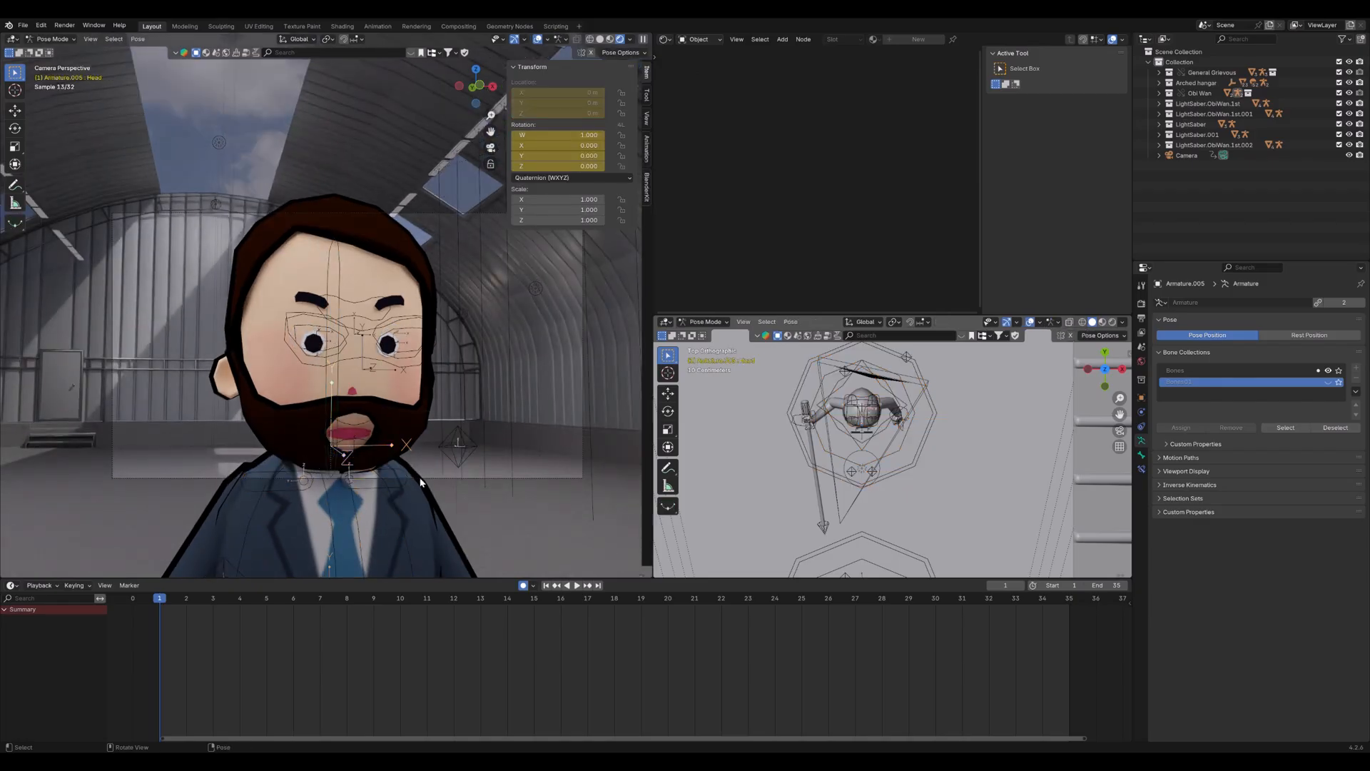
{"action": "left_click", "coordinate": [845, 386]}
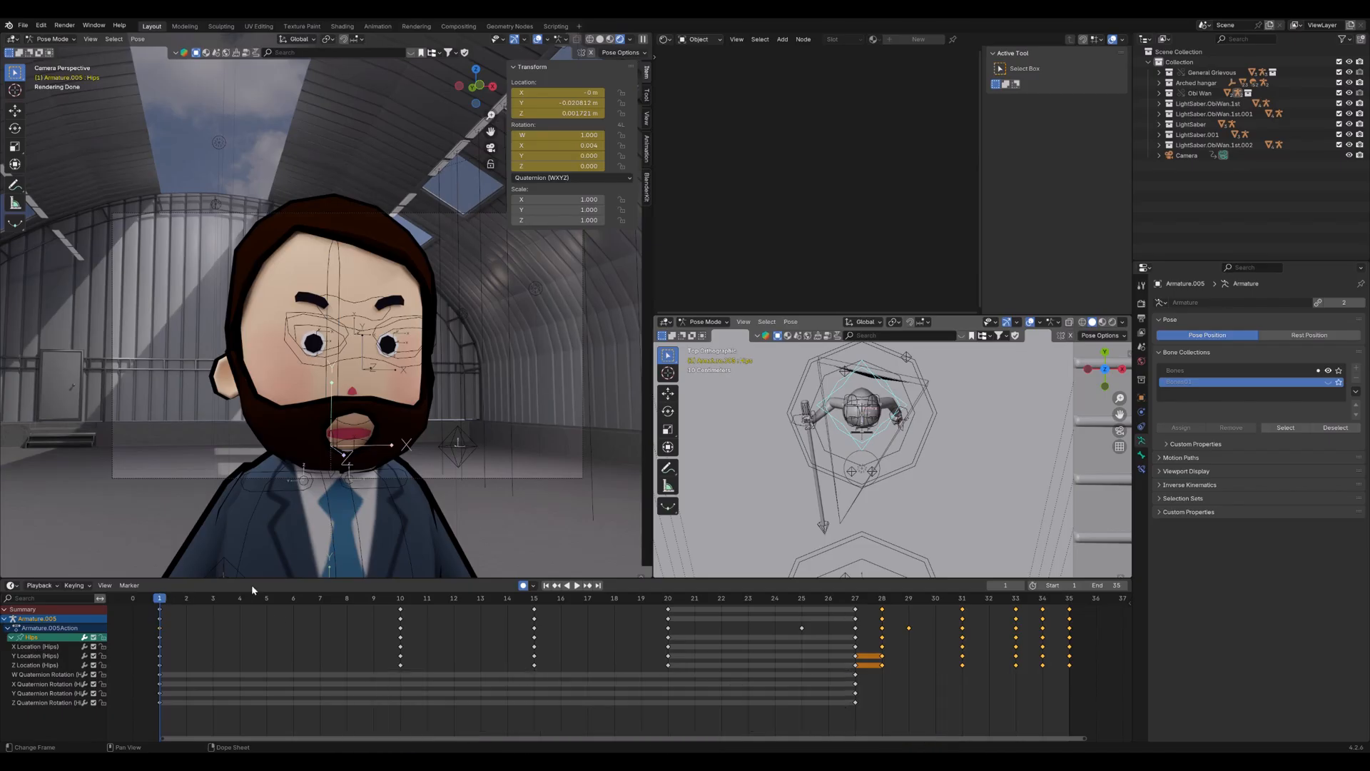
{"action": "left_click", "coordinate": [855, 602]}
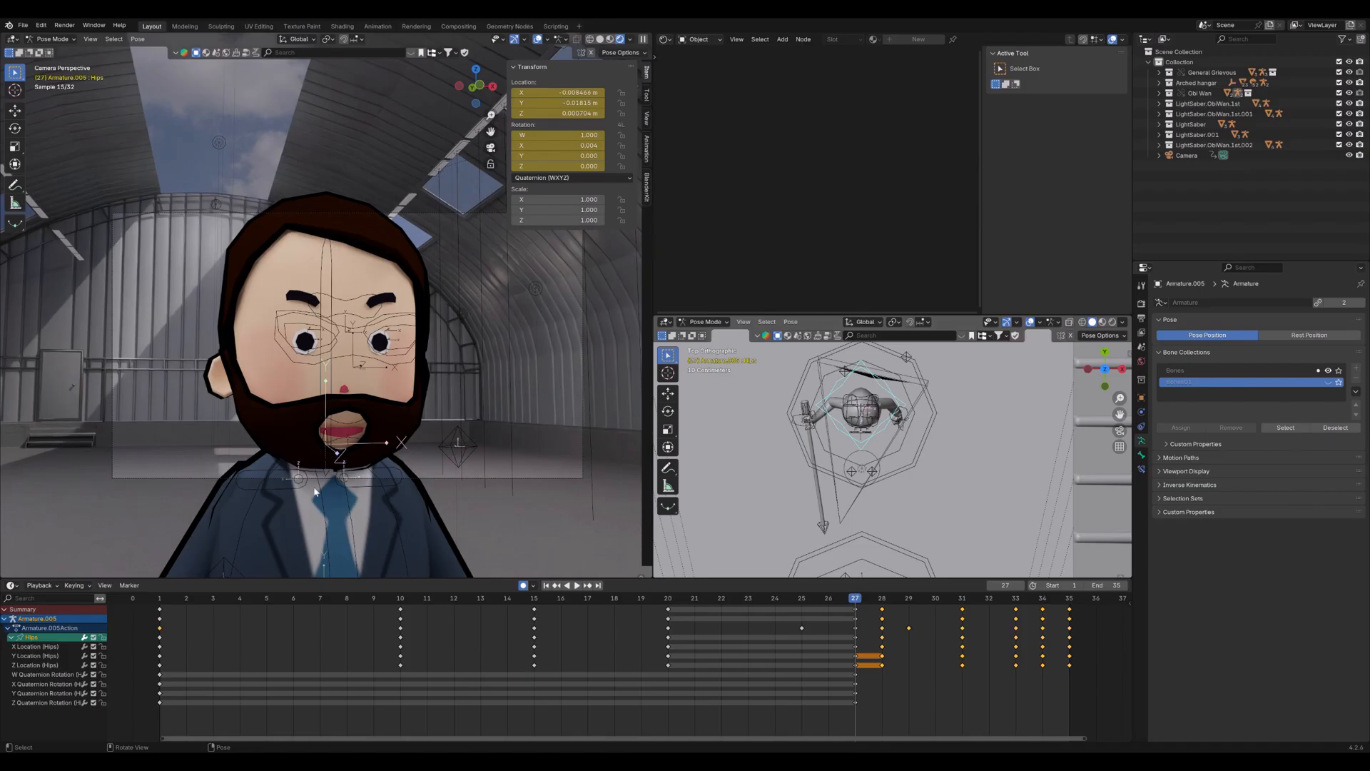
{"action": "left_click", "coordinate": [392, 503]}
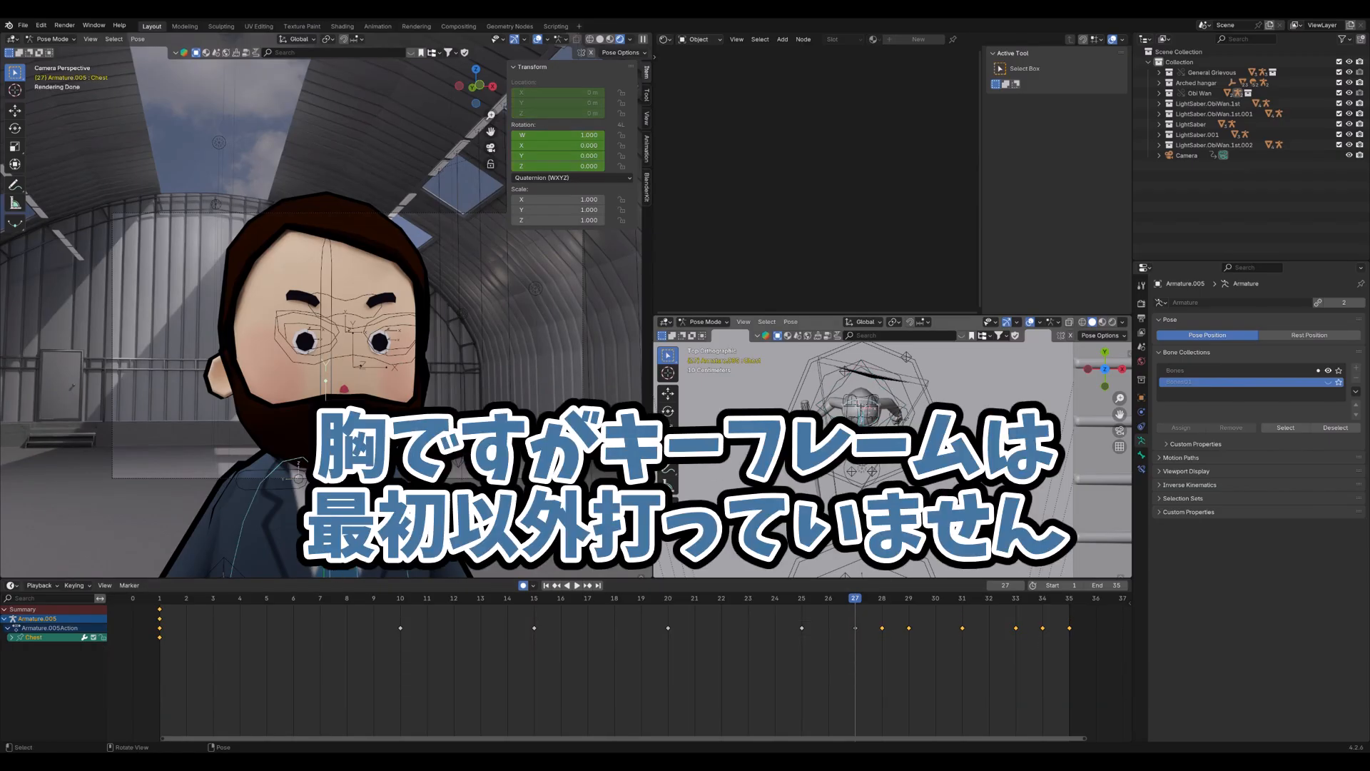
{"action": "left_click", "coordinate": [890, 398]}
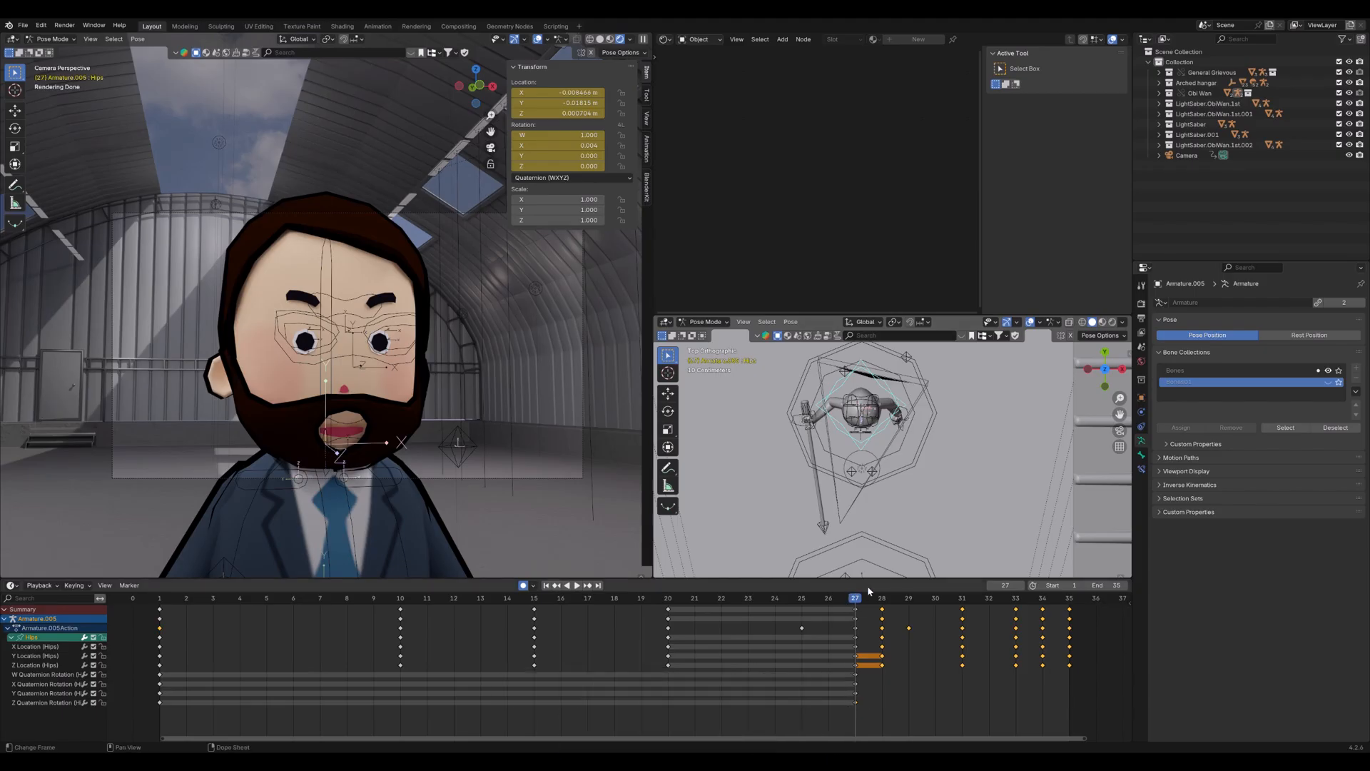
Play the body motion from frame 27 twice with the Hips bone selected to review its movement
{"action": "key", "text": "space"}
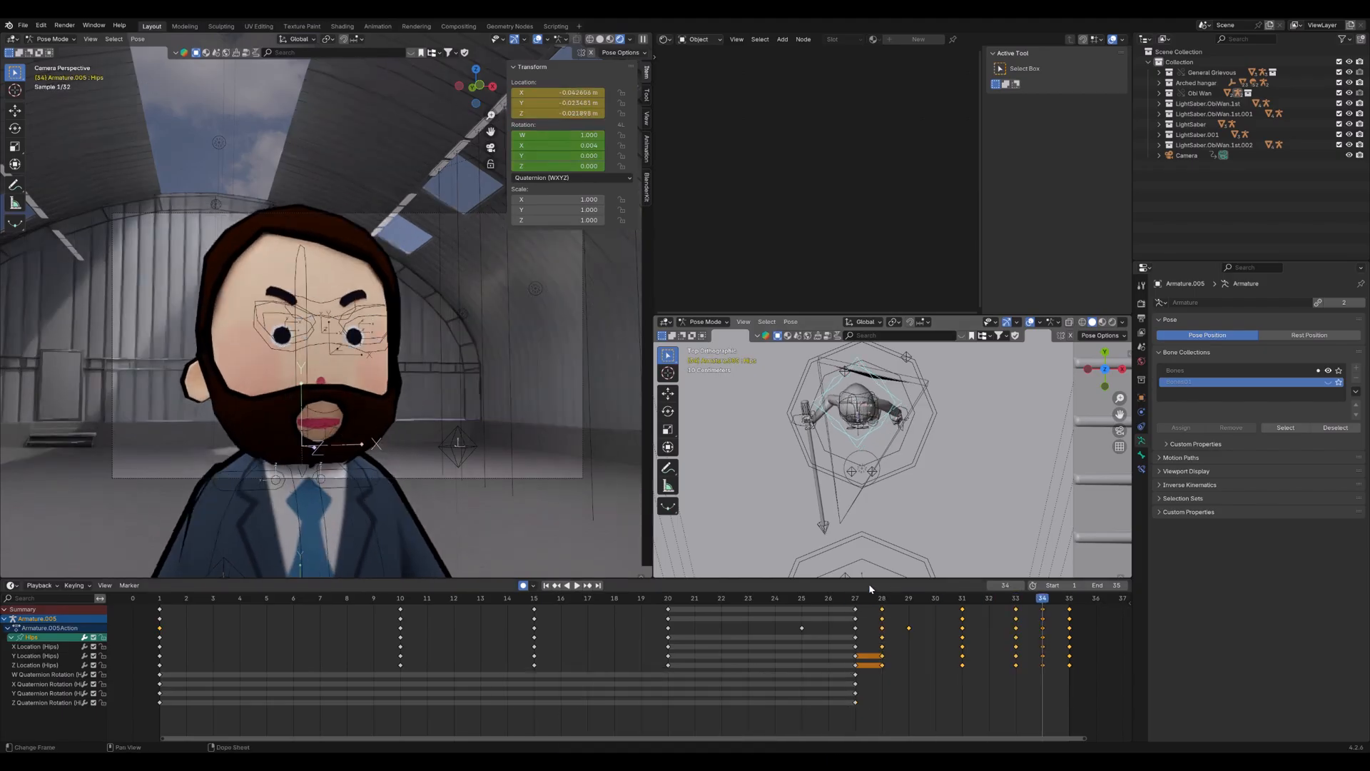
{"action": "key", "text": "Escape"}
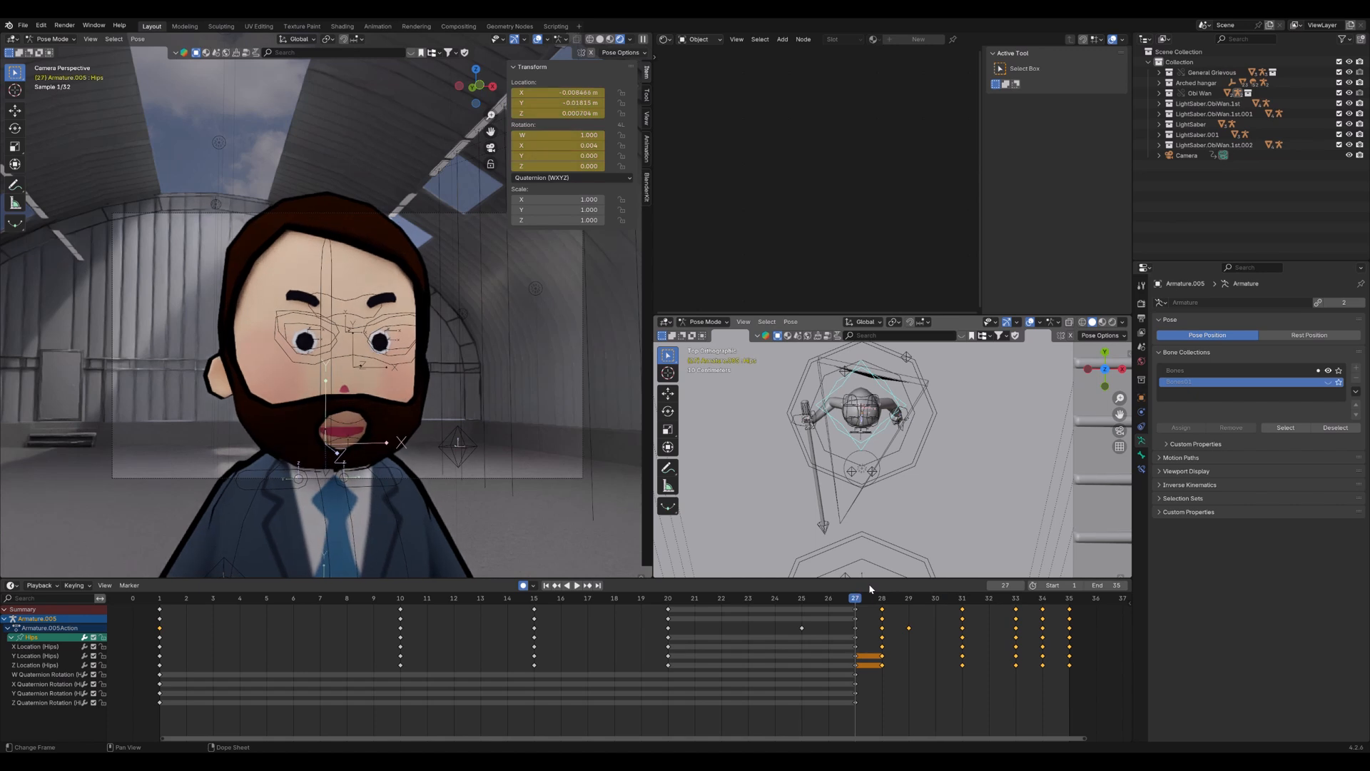
{"action": "key", "text": "space"}
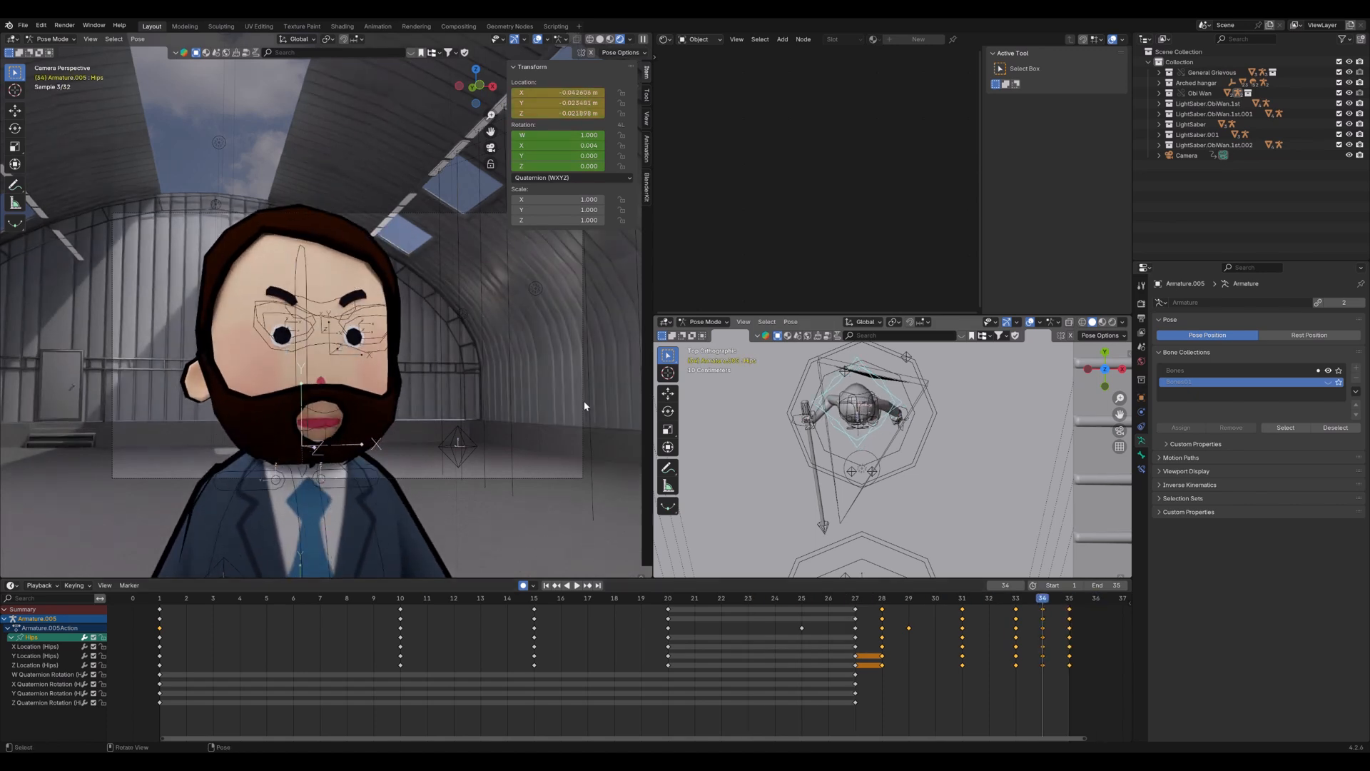
Select the Head bone, expand its keyframe channels and step back to frame 26 to examine its rotation
{"action": "left_click", "coordinate": [316, 350]}
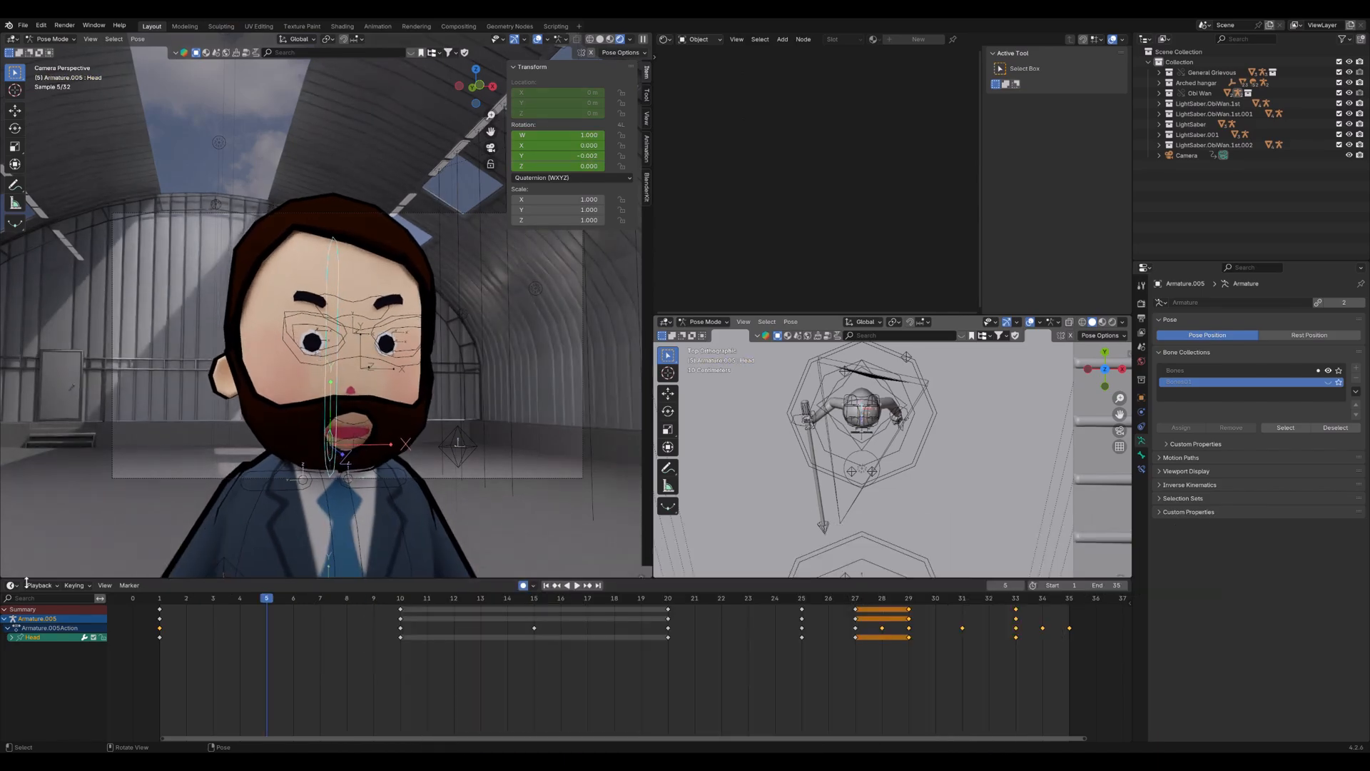
{"action": "left_click", "coordinate": [11, 637]}
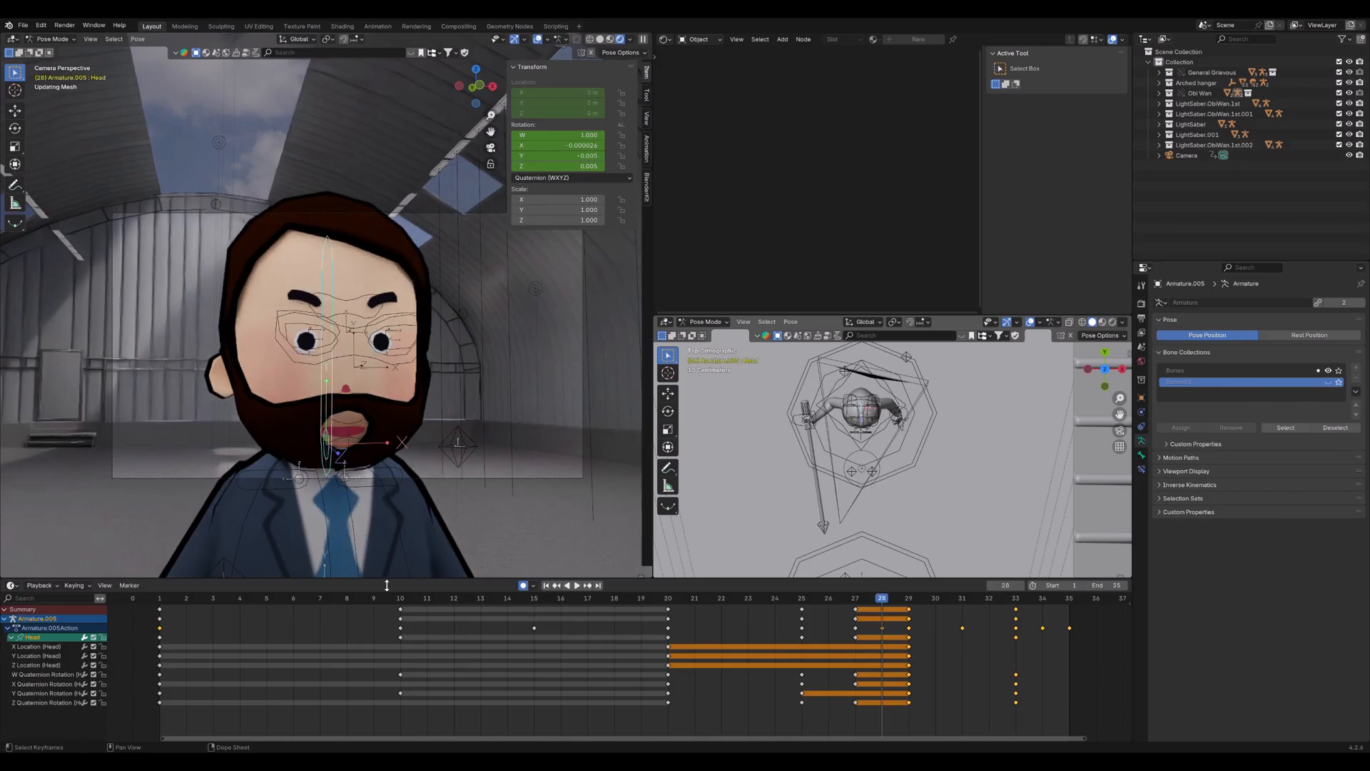
{"action": "key", "text": "Left"}
{"action": "key", "text": "Left"}
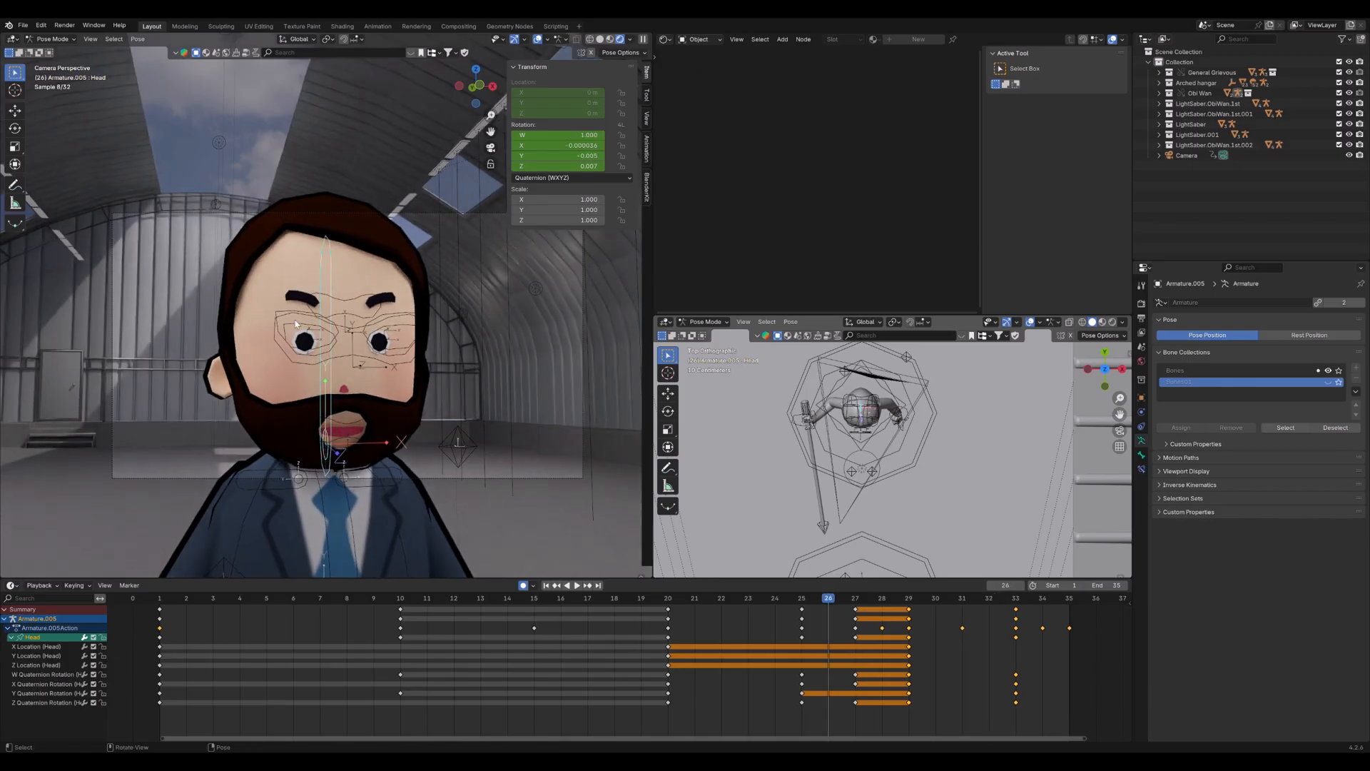
Select the Eyebrow.IK facial bone and step forward to frame 33 to examine the eyebrow movement
{"action": "left_click", "coordinate": [359, 321]}
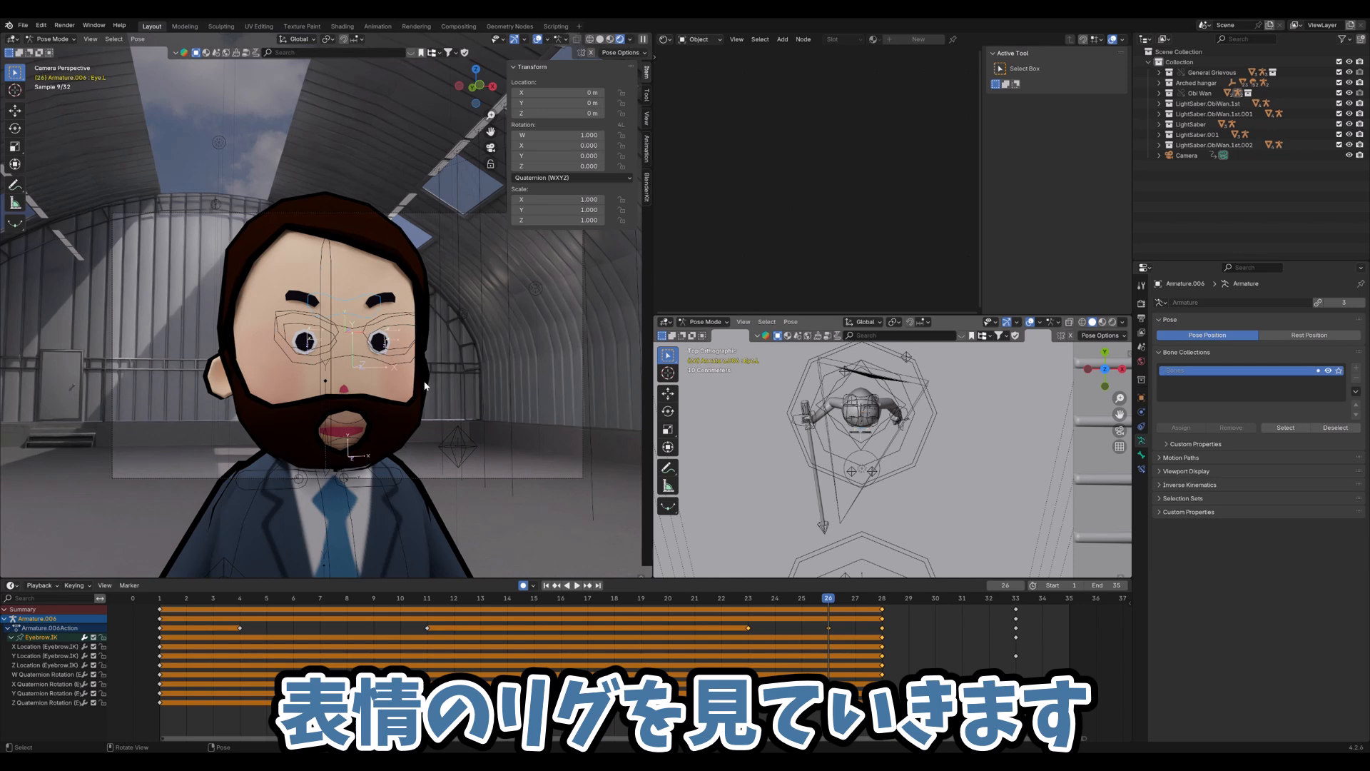
{"action": "key", "text": "Right"}
{"action": "key", "text": "Right"}
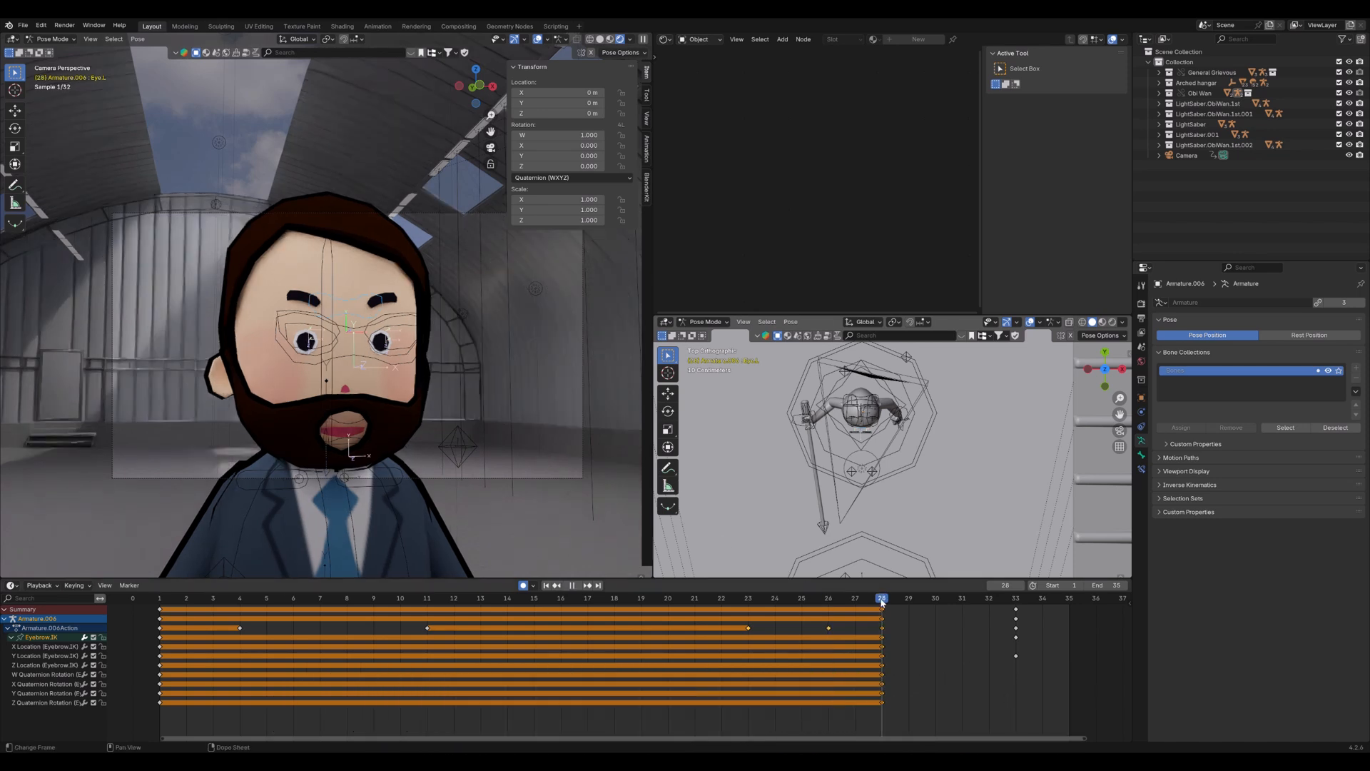
{"action": "key", "text": "Right"}
{"action": "key", "text": "Right"}
{"action": "key", "text": "Right"}
{"action": "key", "text": "Right"}
{"action": "key", "text": "Right"}
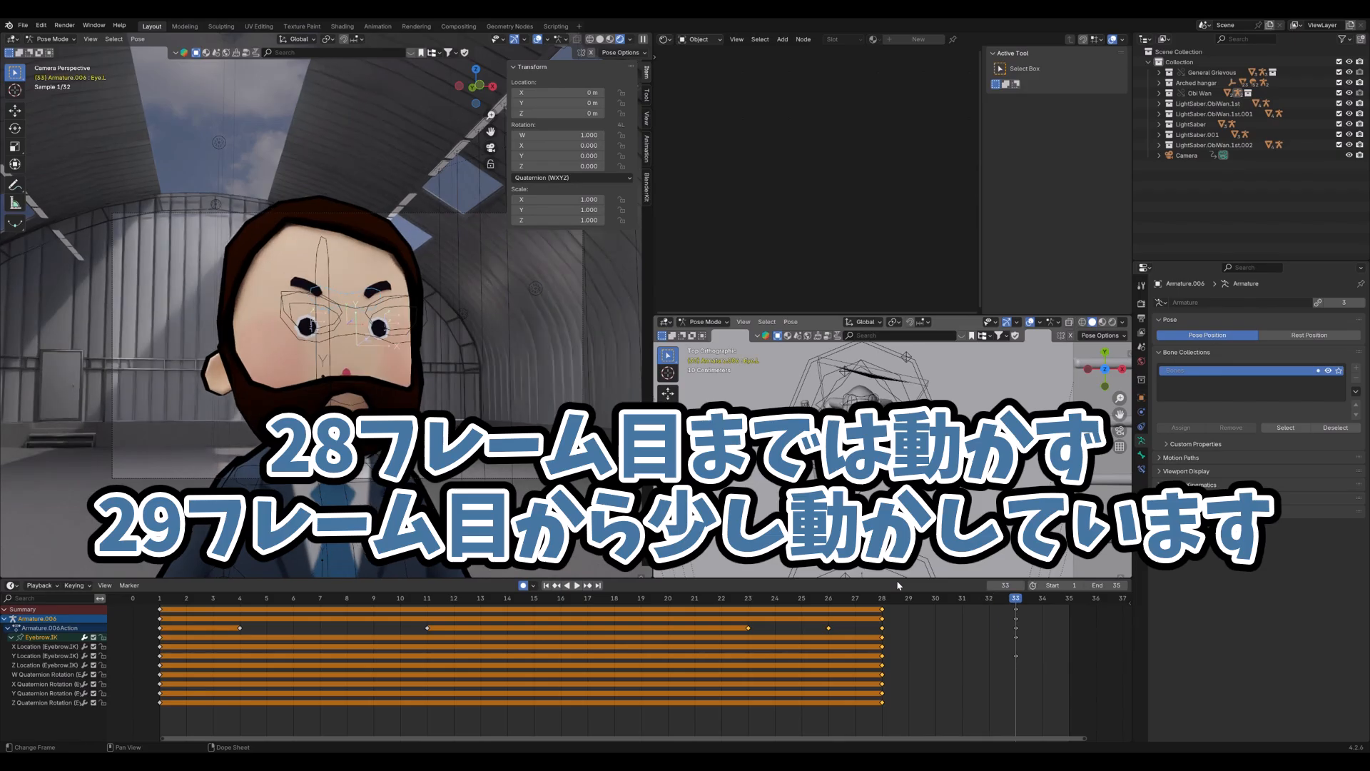
Select the eye rig's three controls one after another: eye white, single eye and Eye.IK for both eyes
{"action": "left_click", "coordinate": [407, 301]}
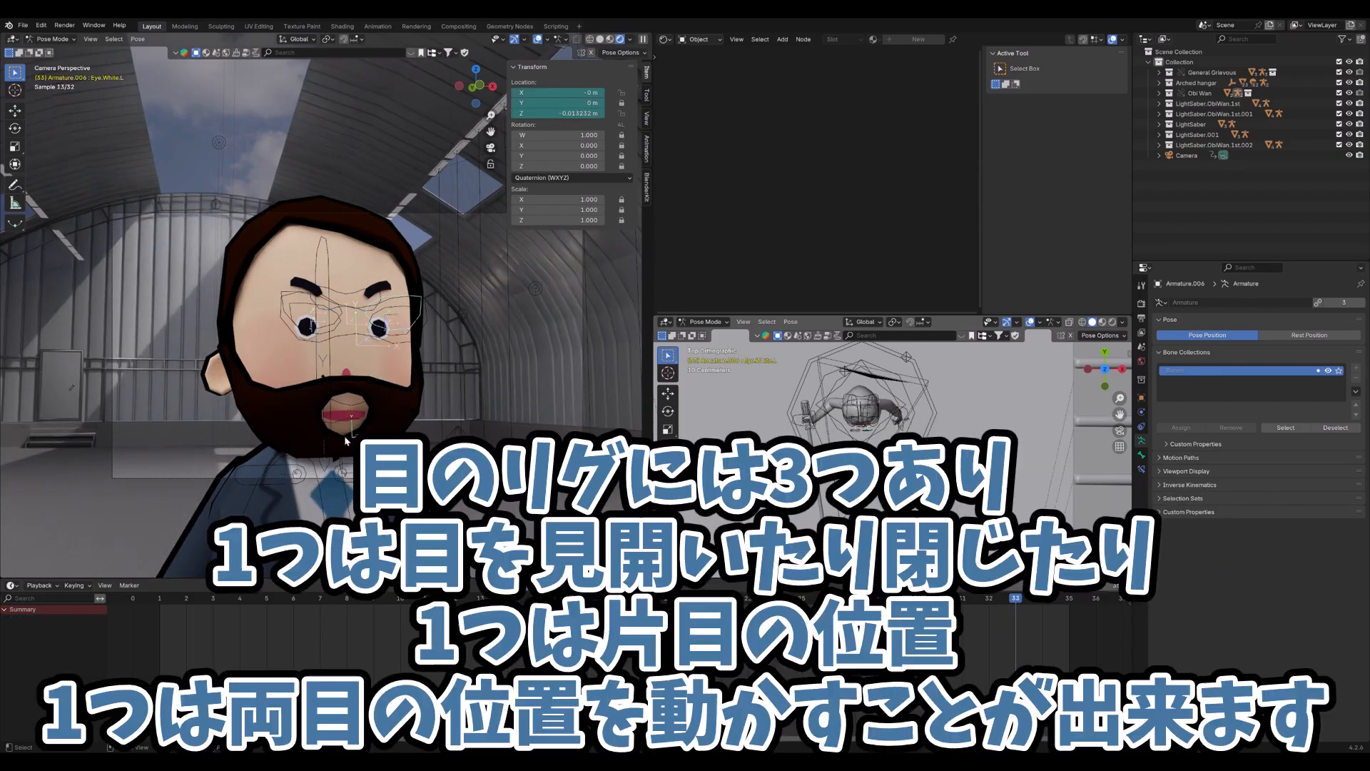
{"action": "left_click", "coordinate": [393, 311]}
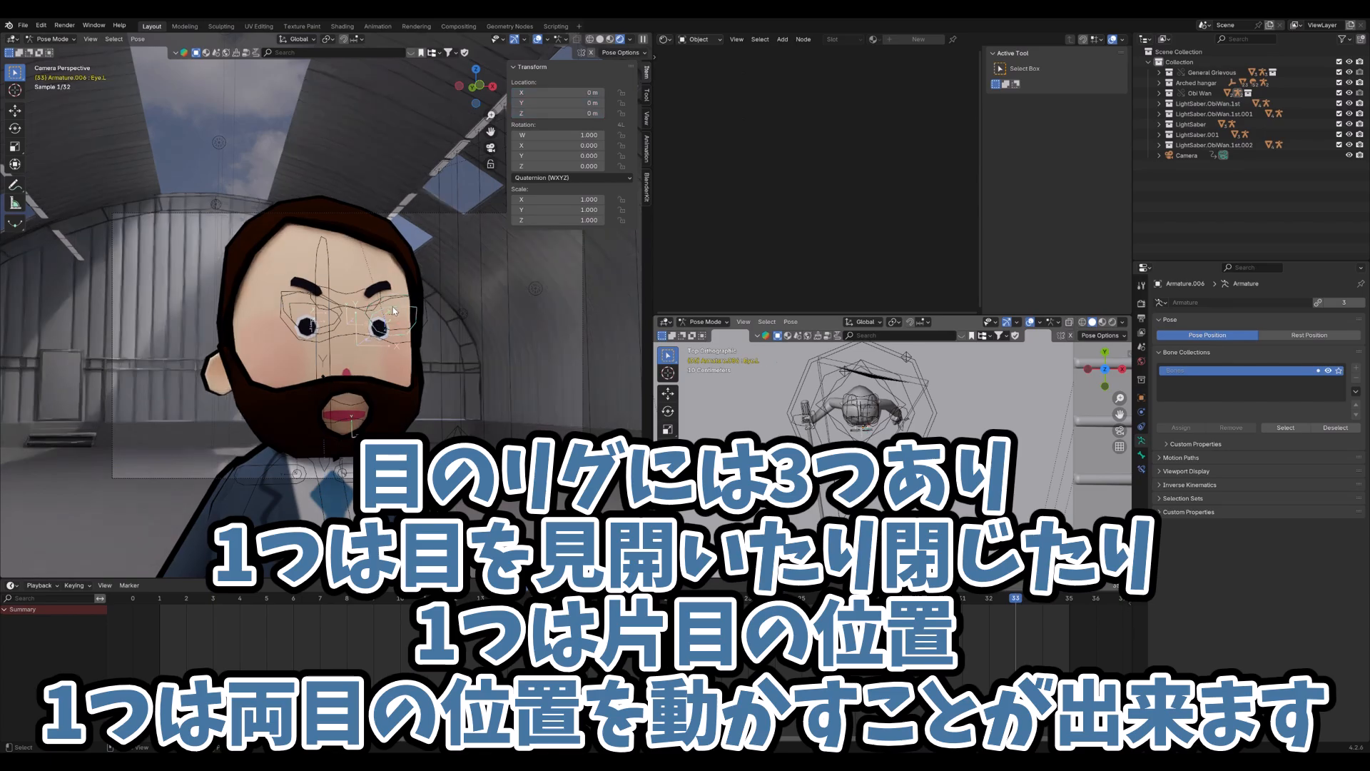
{"action": "left_click", "coordinate": [404, 303]}
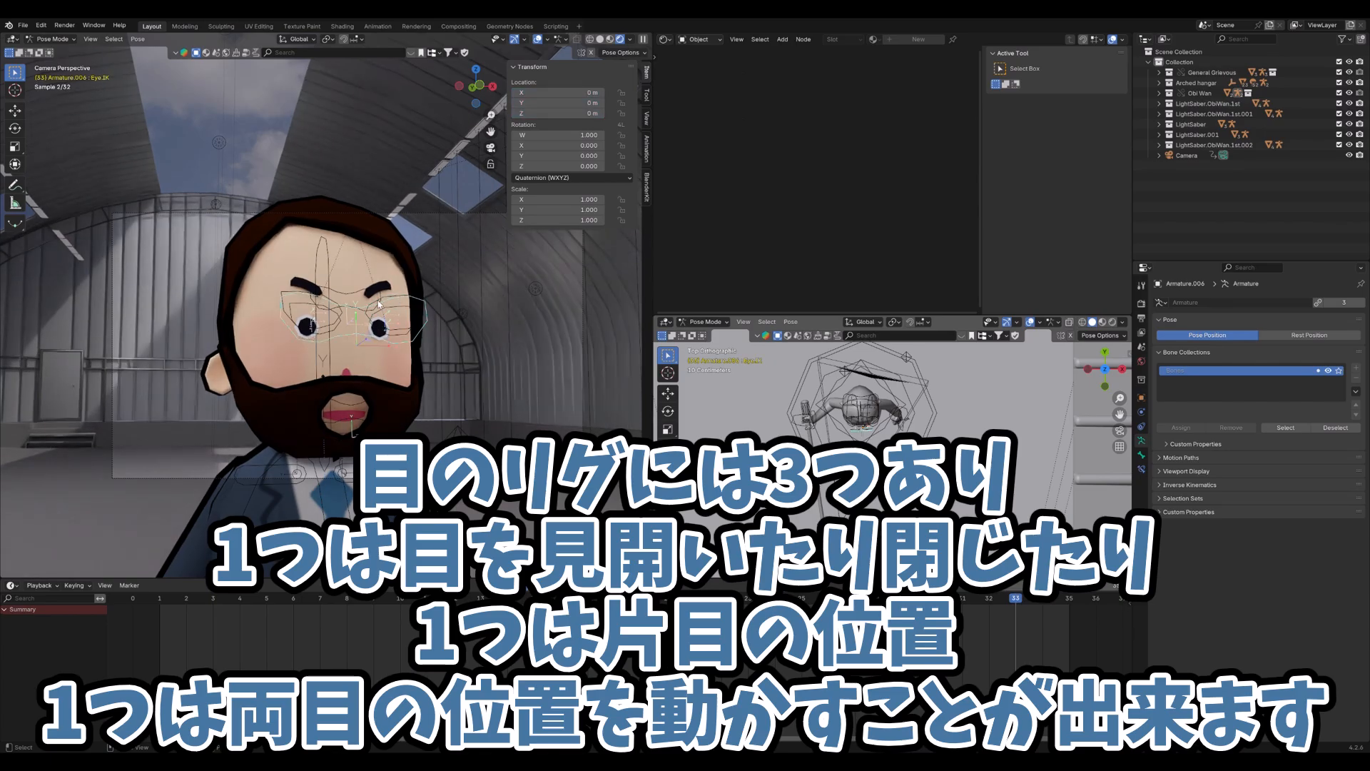
Select the Mouth.IK bone, return to the opening frames and show the mouth in close-up
{"action": "left_click", "coordinate": [349, 410]}
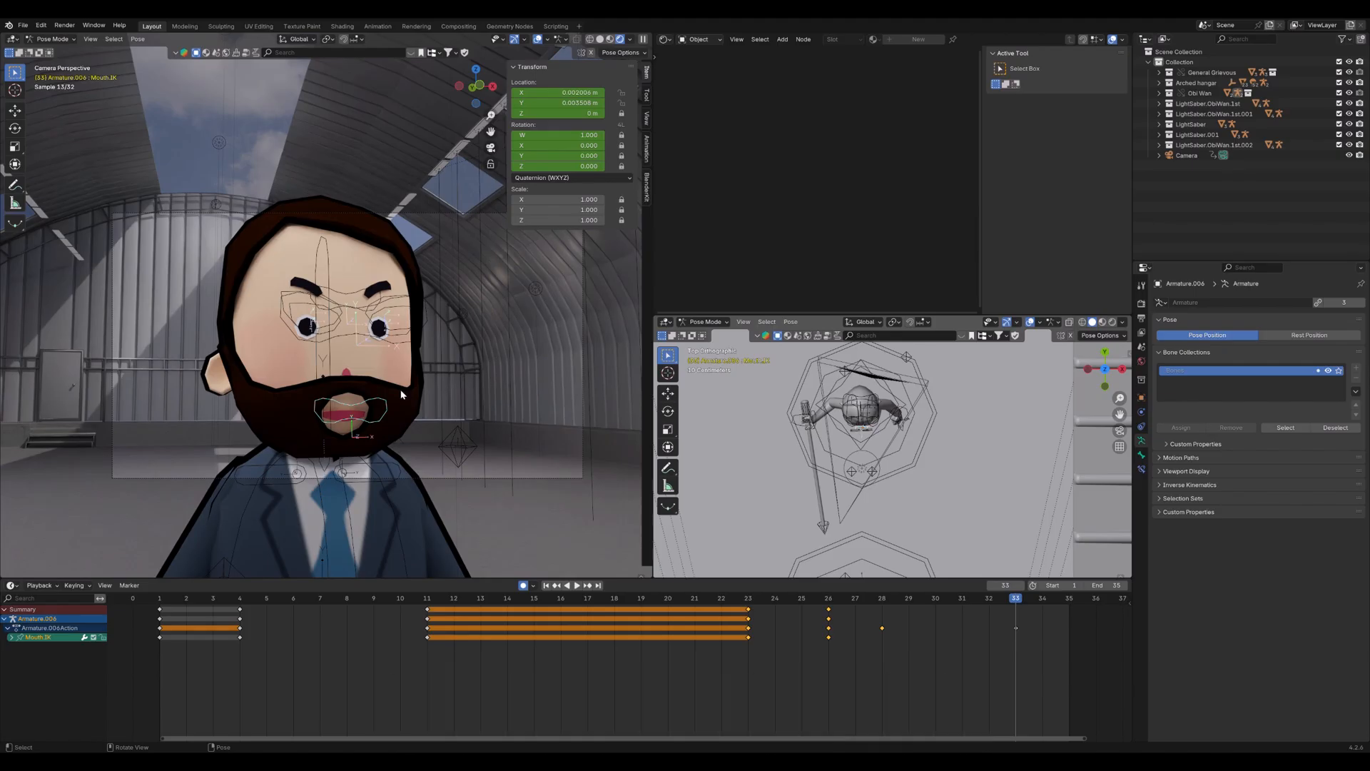
{"action": "left_click_drag", "start_coordinate": [182, 596], "coordinate": [213, 596]}
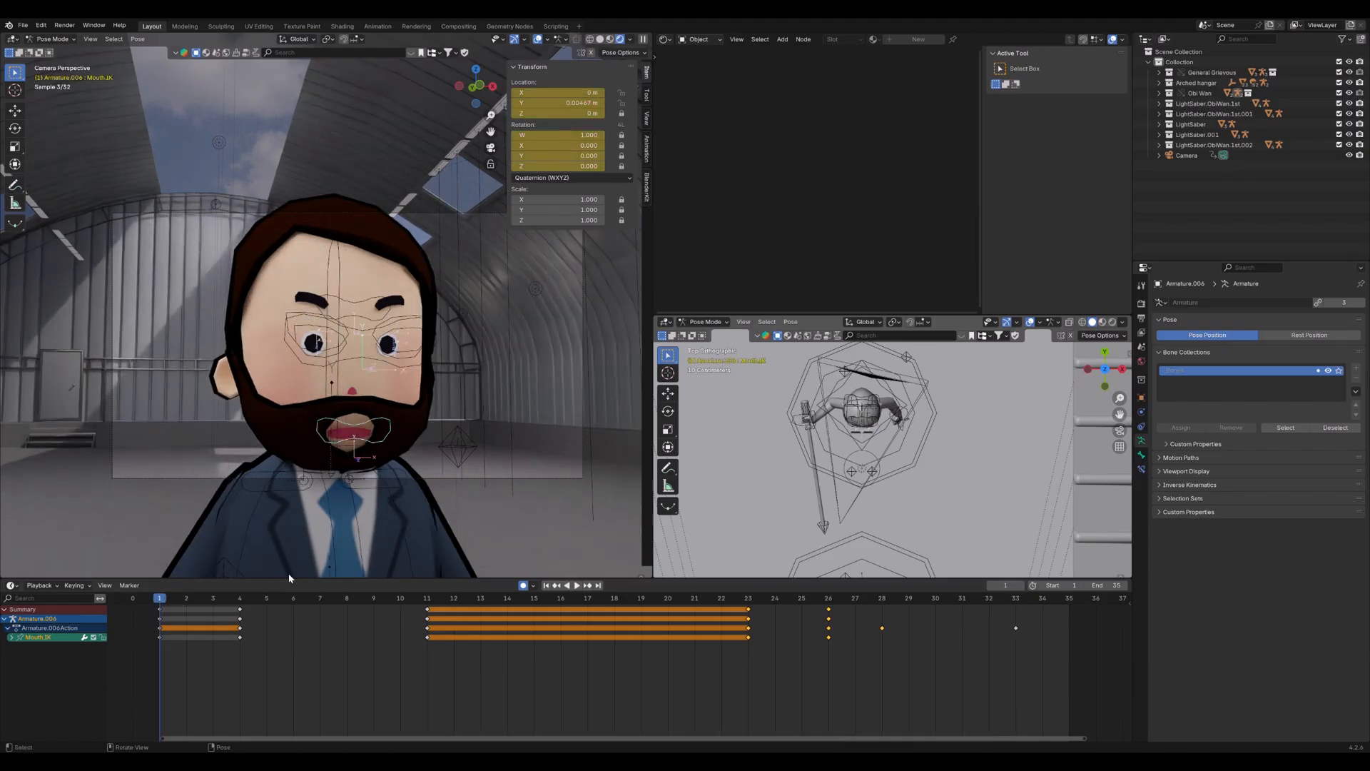
{"action": "key", "text": "Left"}
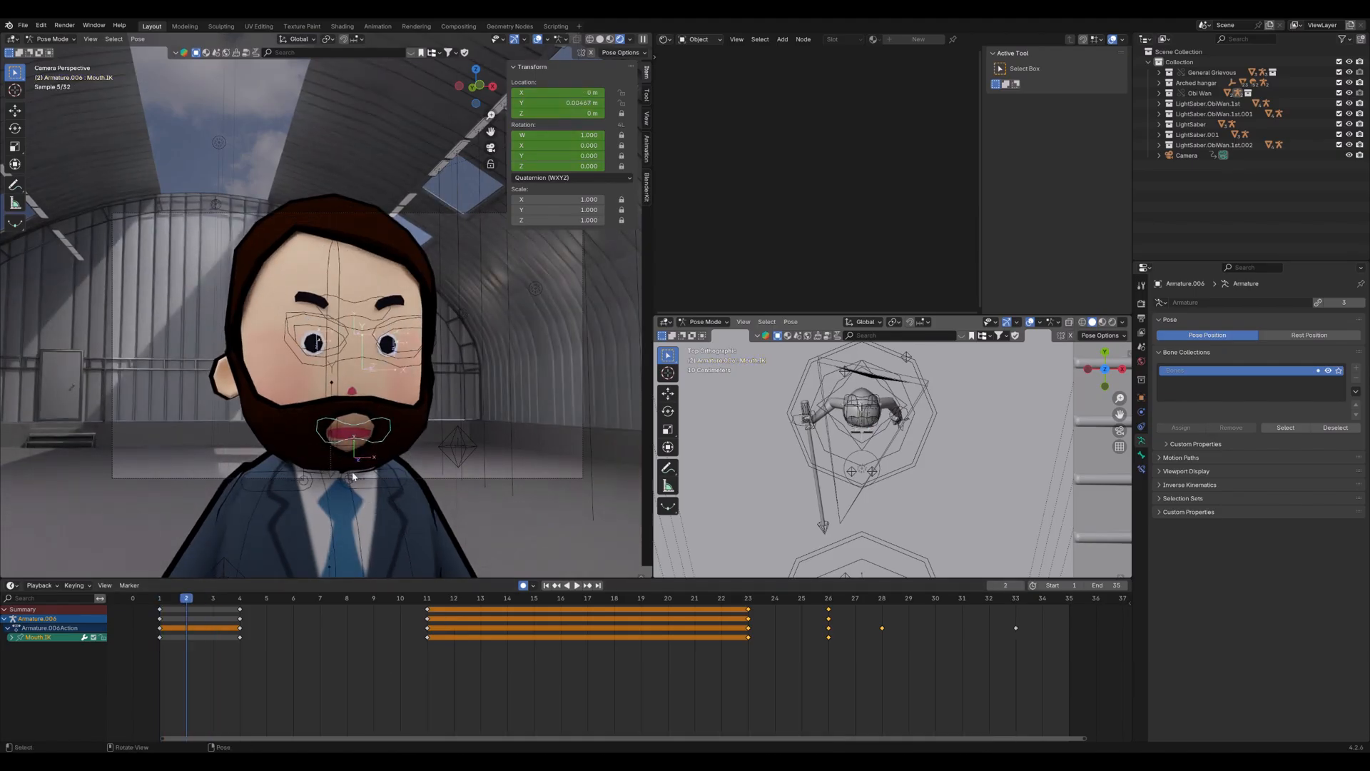
{"action": "scroll", "coordinate": [347, 468], "scroll_direction": "up", "scroll_amount": 5}
{"action": "scroll", "coordinate": [348, 468], "scroll_direction": "up", "scroll_amount": 3}
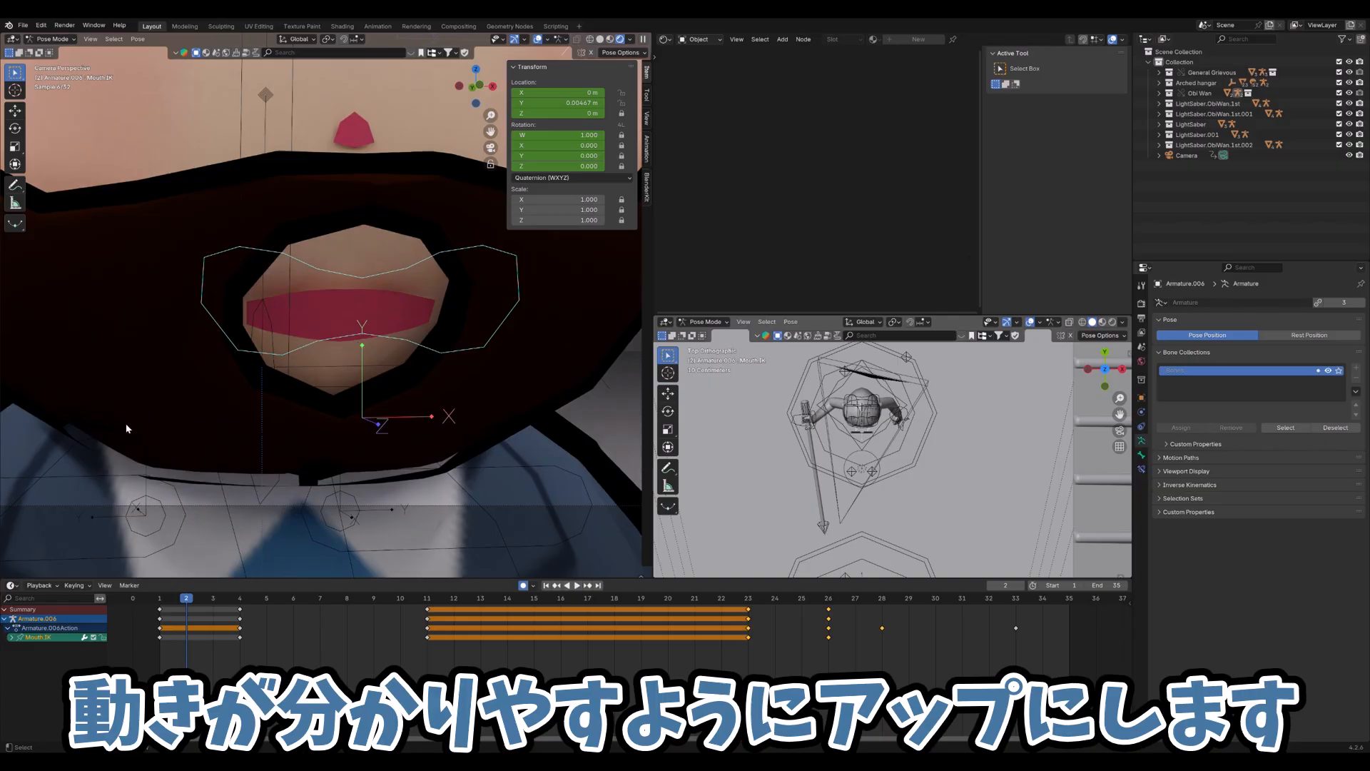
Step forward from frame 1 to frame 29 to examine how the Mouth.IK keyframes form and release the grin
{"action": "key", "text": "Left"}
{"action": "key", "text": "Right"}
{"action": "key", "text": "Right"}
{"action": "key", "text": "Right"}
{"action": "key", "text": "Right"}
{"action": "key", "text": "Right"}
{"action": "key", "text": "Right"}
{"action": "key", "text": "Right"}
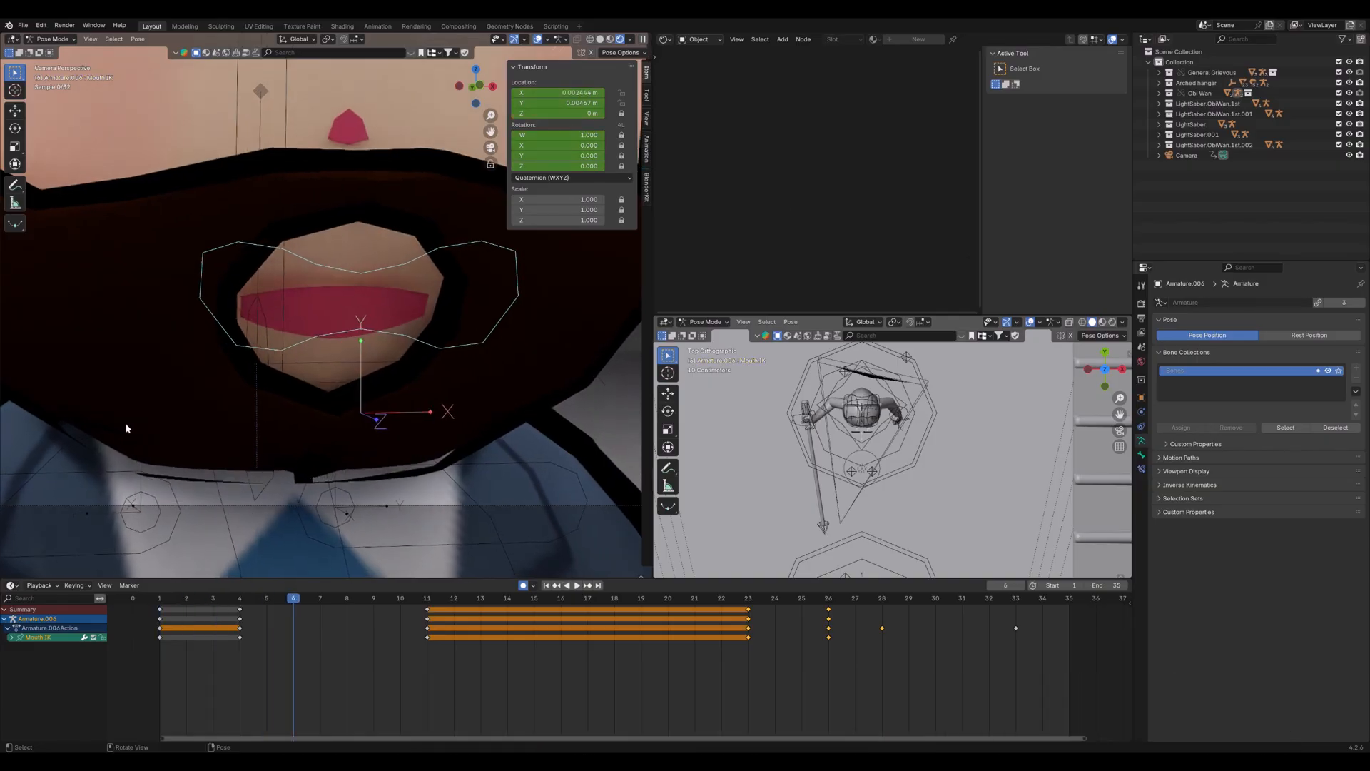
{"action": "key", "text": "Right"}
{"action": "key", "text": "Right"}
{"action": "key", "text": "Right"}
{"action": "key", "text": "Right"}
{"action": "key", "text": "Right"}
{"action": "key", "text": "Right"}
{"action": "key", "text": "Right"}
{"action": "key", "text": "Right"}
{"action": "key", "text": "Right"}
{"action": "key", "text": "Right"}
{"action": "key", "text": "Right"}
{"action": "key", "text": "Right"}
{"action": "key", "text": "Right"}
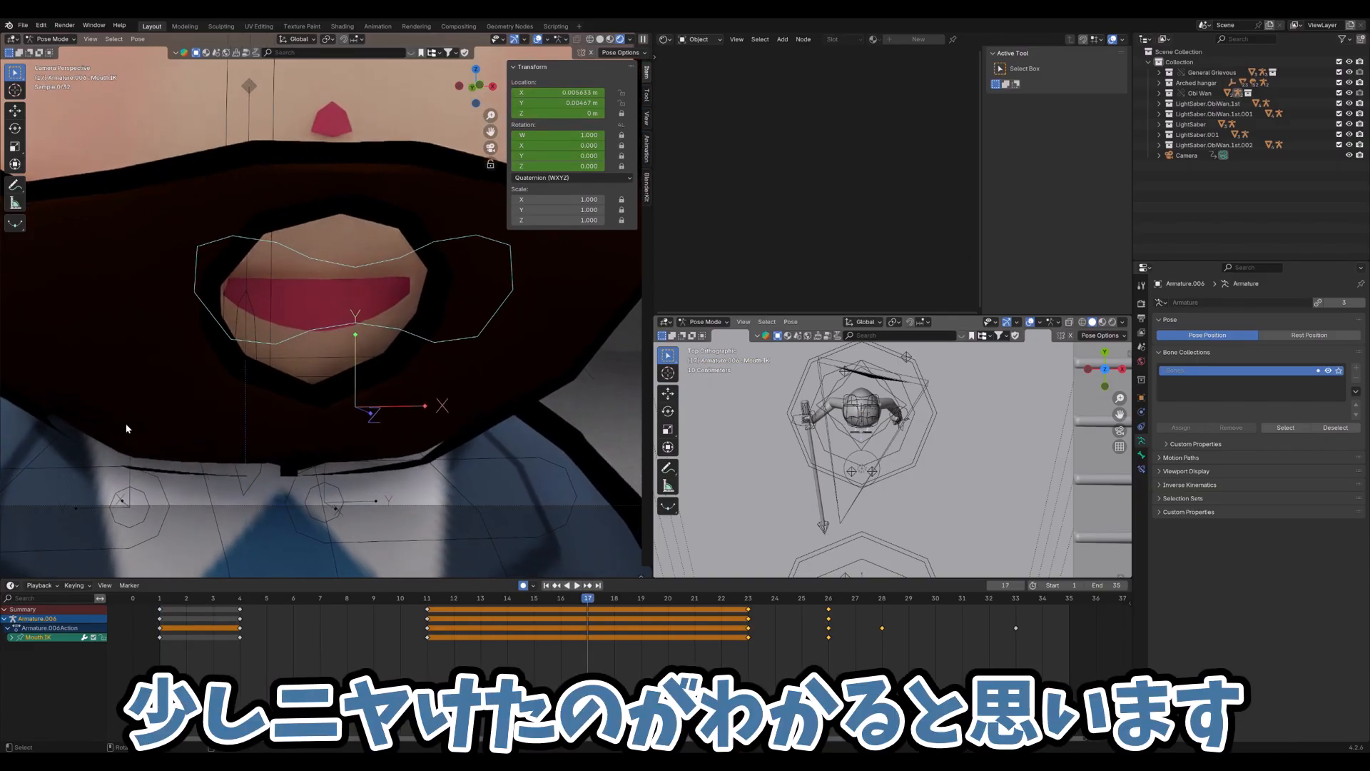
{"action": "key", "text": "Right"}
{"action": "key", "text": "Right"}
{"action": "key", "text": "Right"}
{"action": "key", "text": "Right"}
{"action": "key", "text": "Right"}
{"action": "key", "text": "Right"}
{"action": "key", "text": "Right"}
{"action": "key", "text": "Right"}
{"action": "key", "text": "Right"}
{"action": "key", "text": "Right"}
{"action": "key", "text": "Right"}
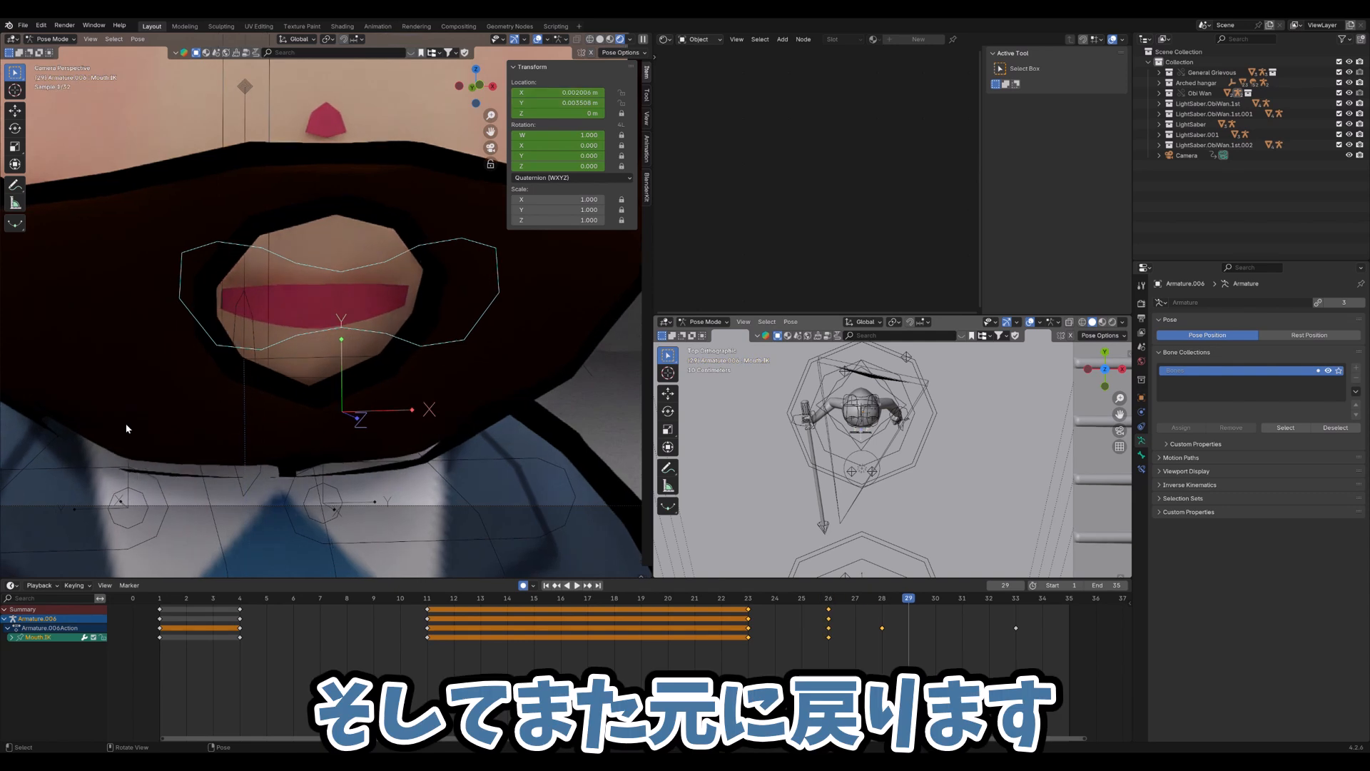
Step back through the mouth animation to frame 1 to review the grin in reverse
{"action": "key", "text": "Left"}
{"action": "key", "text": "Left"}
{"action": "key", "text": "Left"}
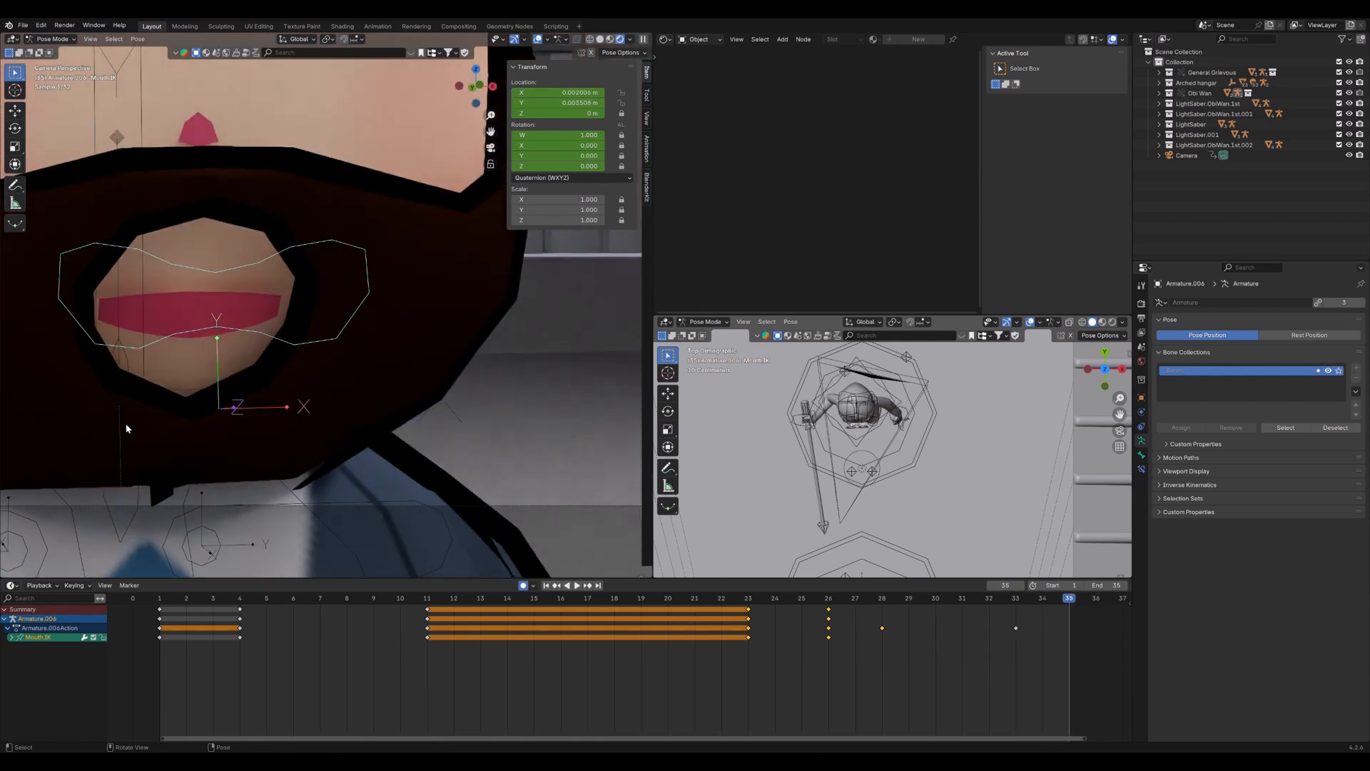
{"action": "key", "text": "Left"}
{"action": "key", "text": "Left"}
{"action": "key", "text": "Left"}
{"action": "key", "text": "Left"}
{"action": "key", "text": "Left"}
{"action": "key", "text": "Left"}
{"action": "key", "text": "Left"}
{"action": "key", "text": "Left"}
{"action": "key", "text": "Left"}
{"action": "key", "text": "Left"}
{"action": "key", "text": "Left"}
{"action": "key", "text": "Left"}
{"action": "key", "text": "Left"}
{"action": "key", "text": "Left"}
{"action": "key", "text": "Left"}
{"action": "key", "text": "Left"}
{"action": "key", "text": "Left"}
{"action": "key", "text": "Left"}
{"action": "key", "text": "Left"}
{"action": "key", "text": "Left"}
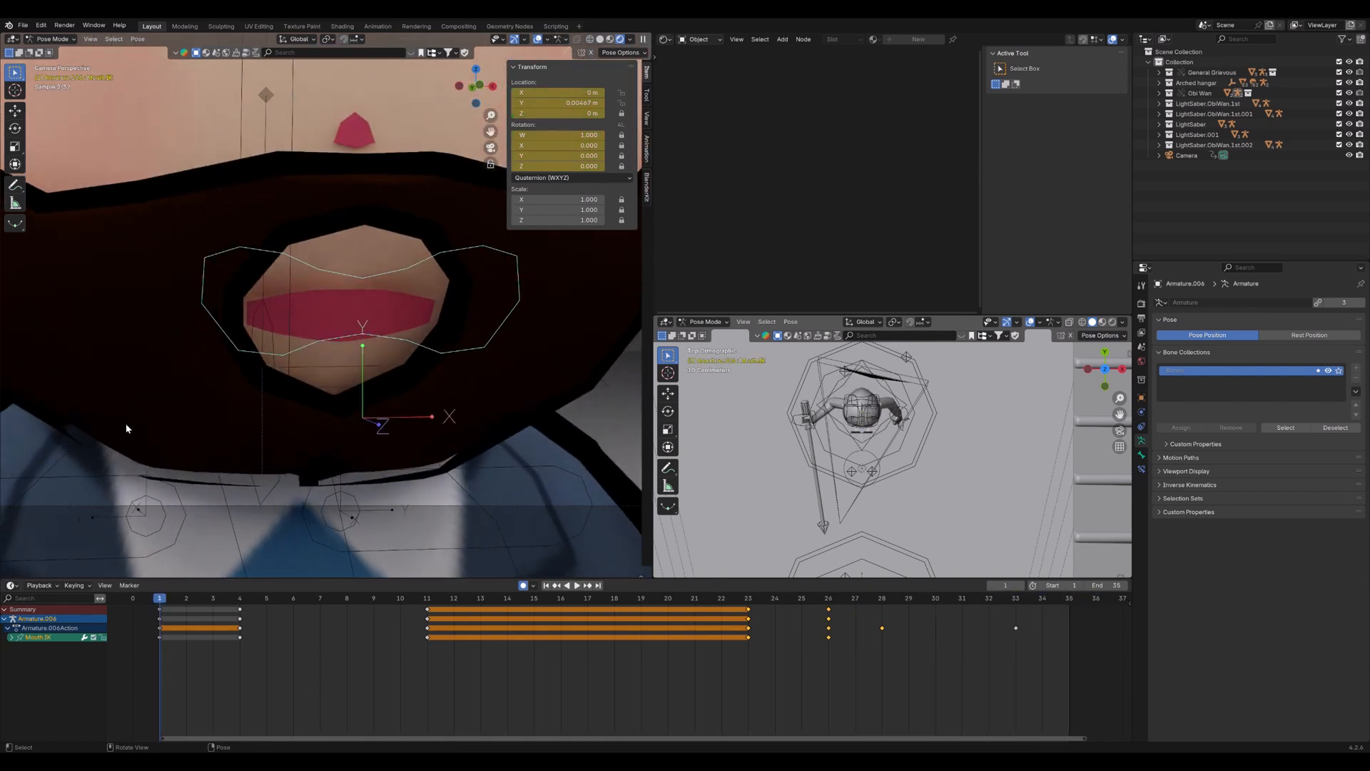
Test opening and closing one eye by moving its eye white bone along Z in Pose Mode, and clear the bone's location
{"action": "scroll", "coordinate": [203, 285], "scroll_direction": "down", "scroll_amount": 5}
{"action": "middle_click_drag", "start_coordinate": [244, 264], "coordinate": [346, 402], "text": "shift"}
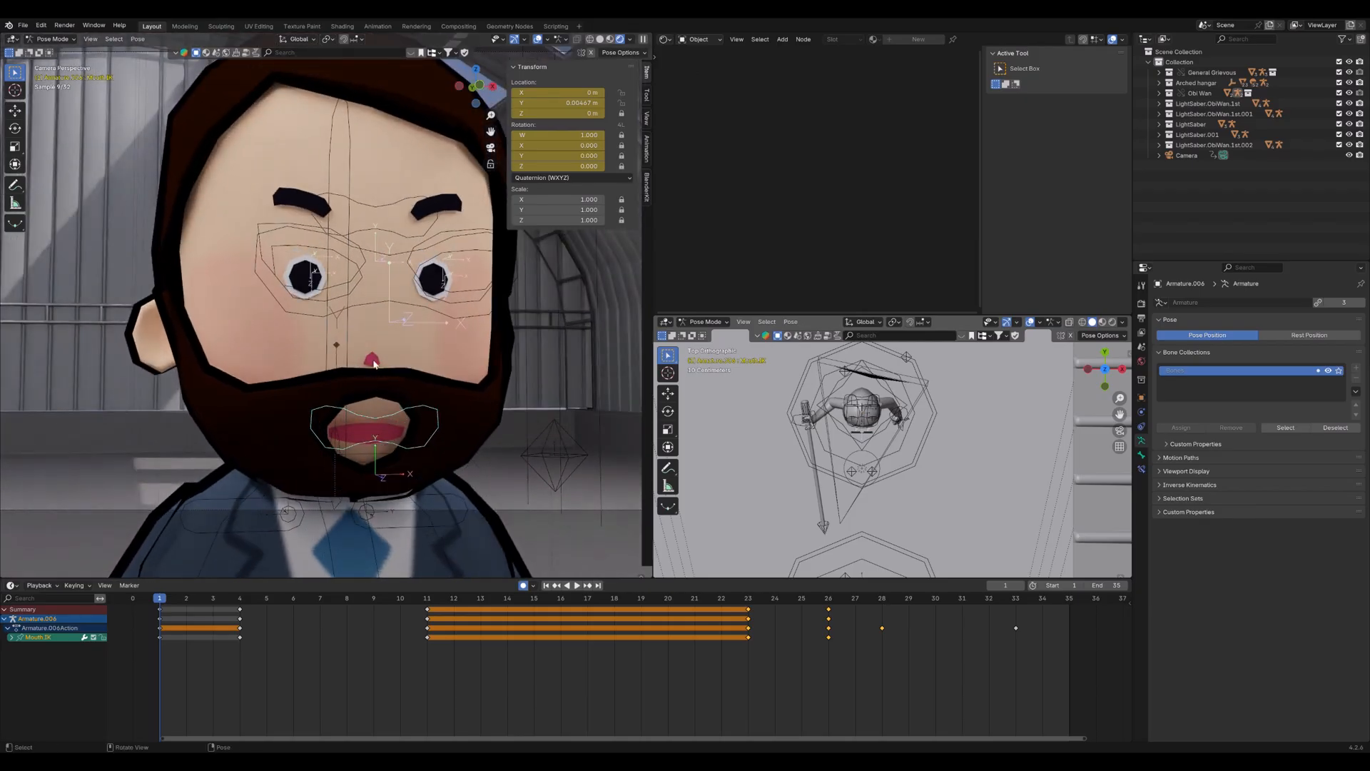
{"action": "middle_click_drag", "start_coordinate": [379, 340], "coordinate": [370, 360], "text": "shift"}
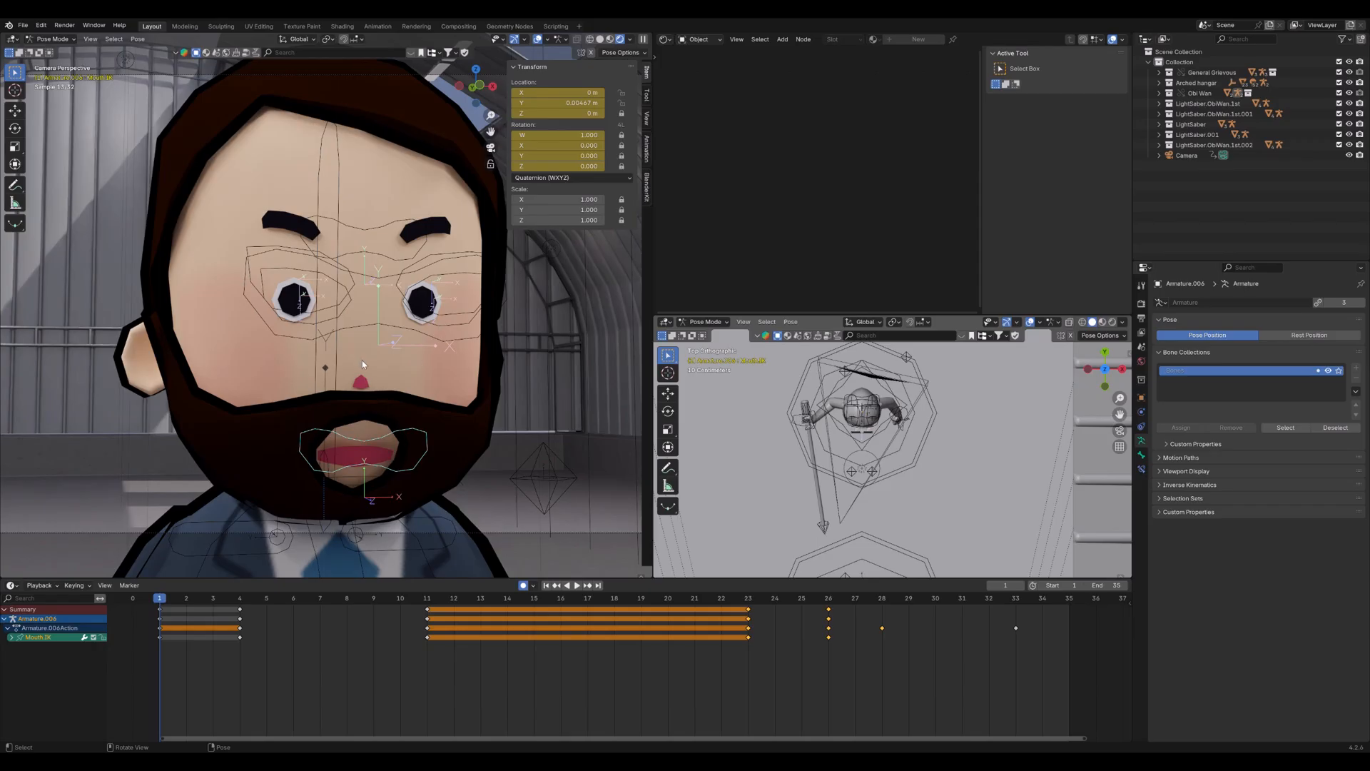
{"action": "key", "text": "ctrl+Tab"}
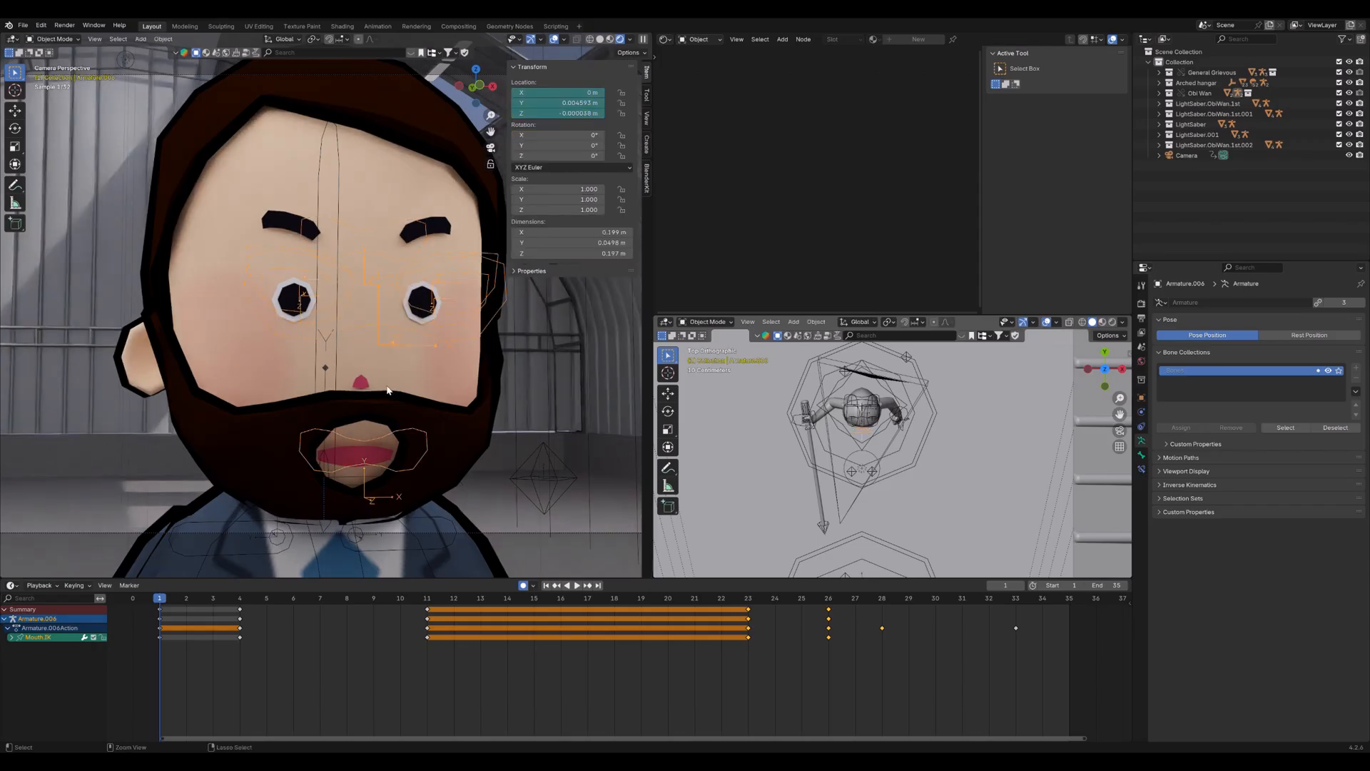
{"action": "key", "text": "ctrl+Tab"}
{"action": "left_click", "coordinate": [453, 253]}
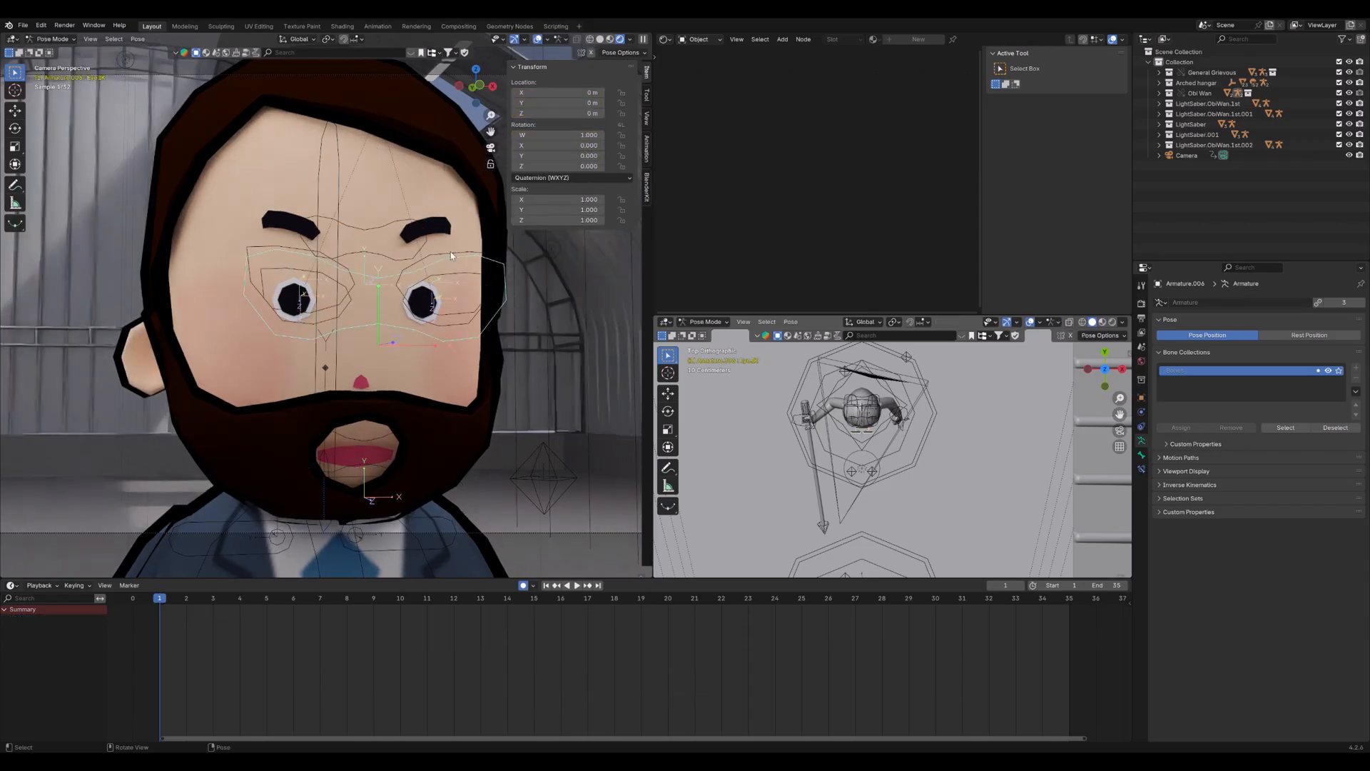
{"action": "key", "text": "g"}
{"action": "key", "text": "z"}
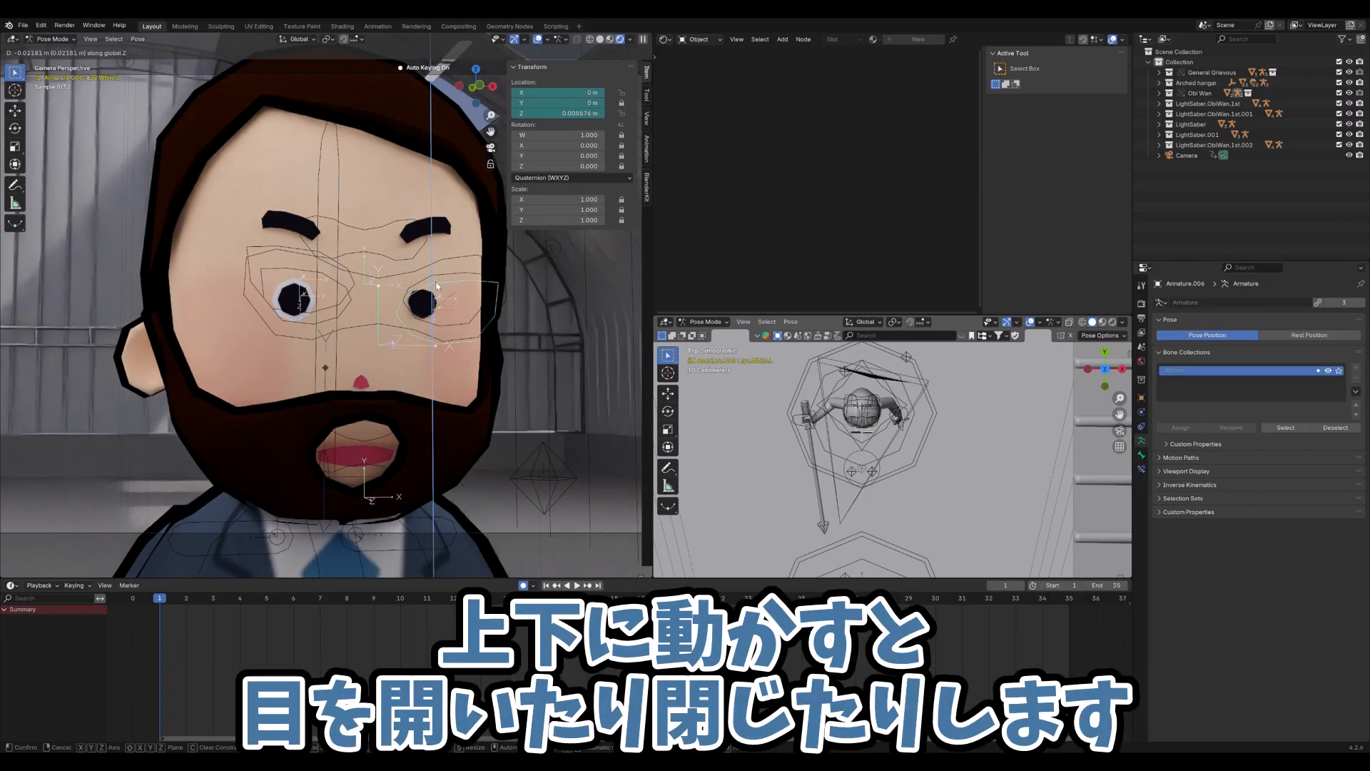
{"action": "left_click", "coordinate": [458, 297]}
{"action": "key", "text": "alt+g"}
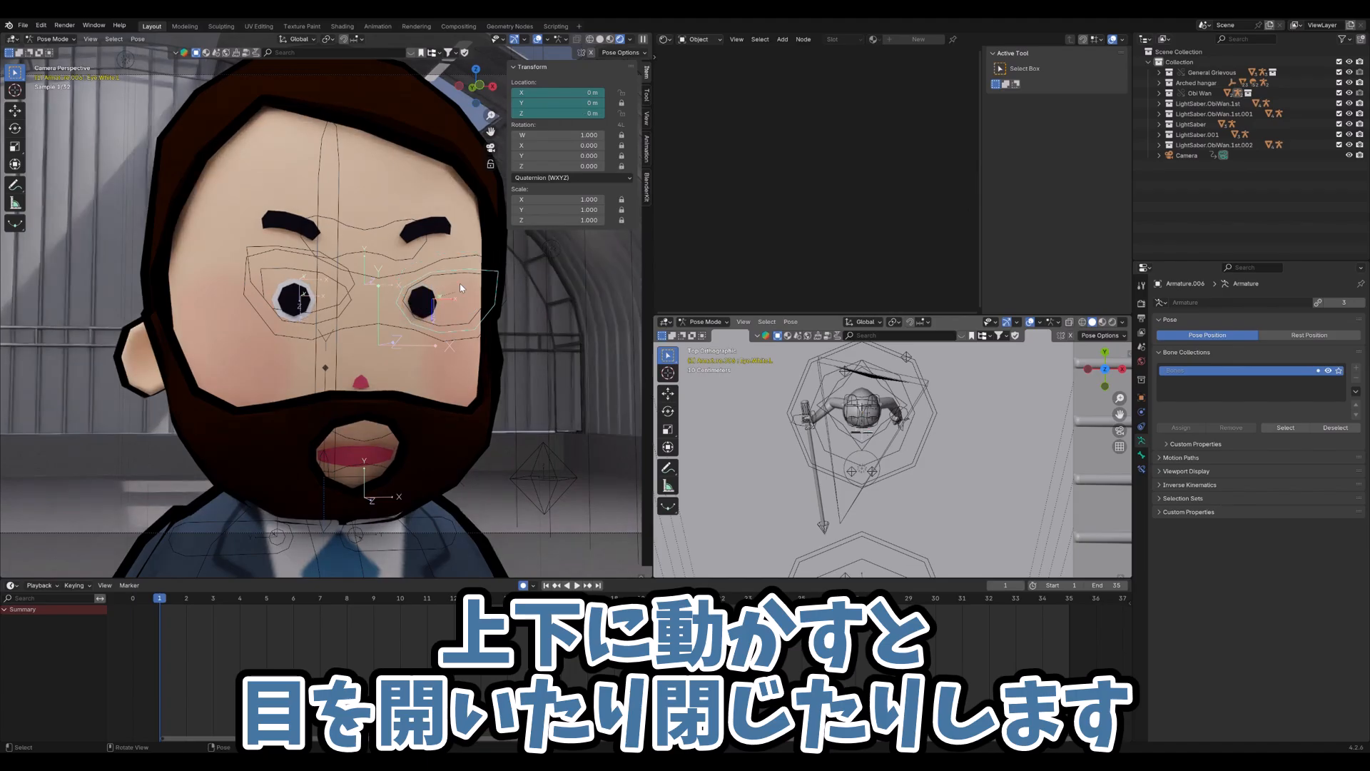
Try moving the selected eye bone along X to squeeze that eye shut, and cancel the move
{"action": "key", "text": "g"}
{"action": "key", "text": "x"}
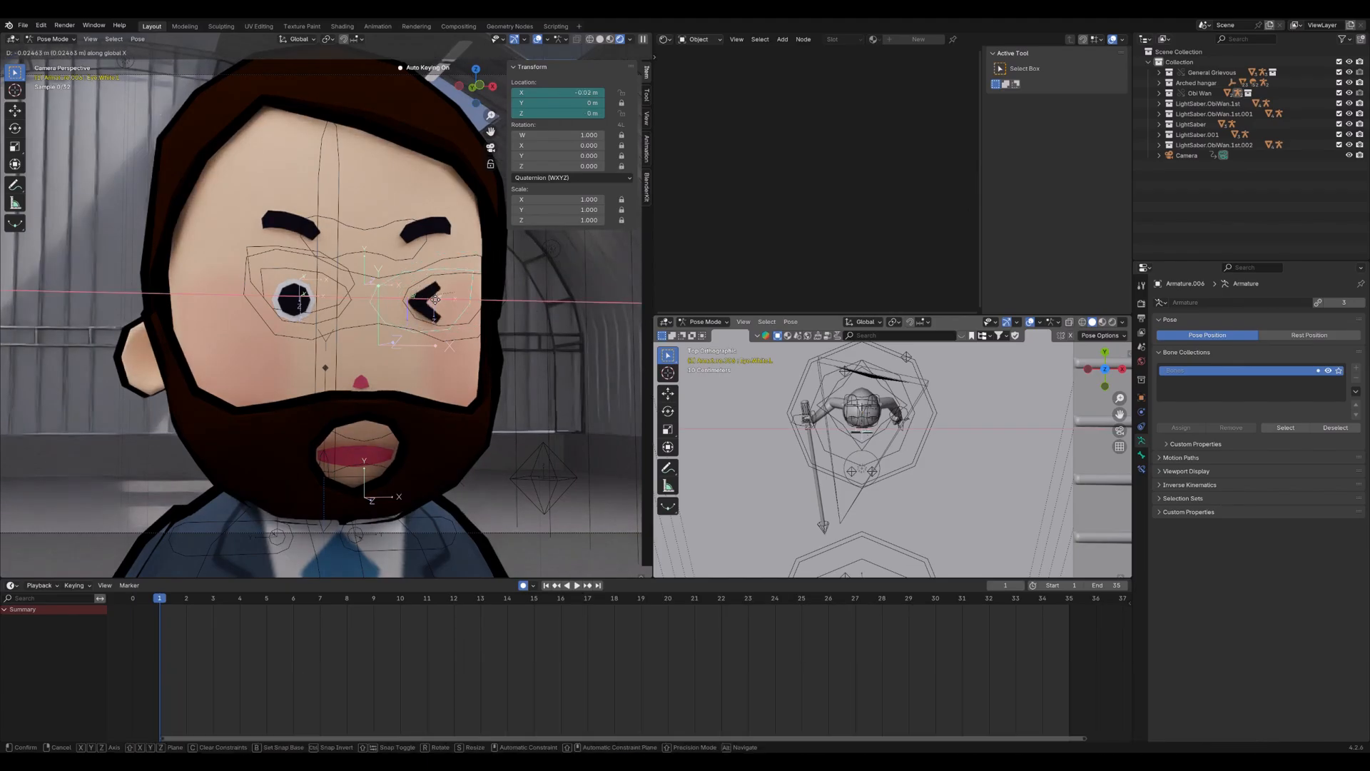
{"action": "key", "text": "Escape"}
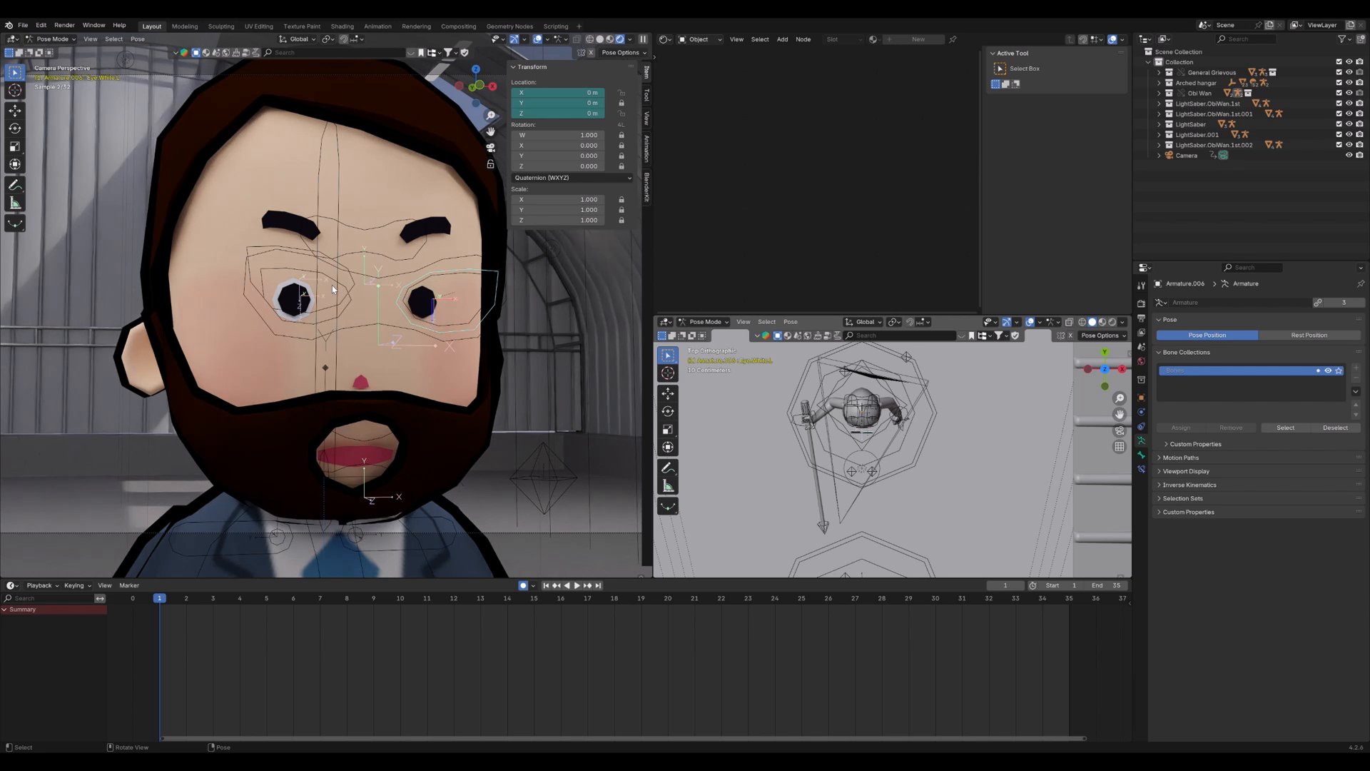
Try moving the opposite eye's bone along local Z and along local X, cancelling each move
{"action": "left_click", "coordinate": [328, 270]}
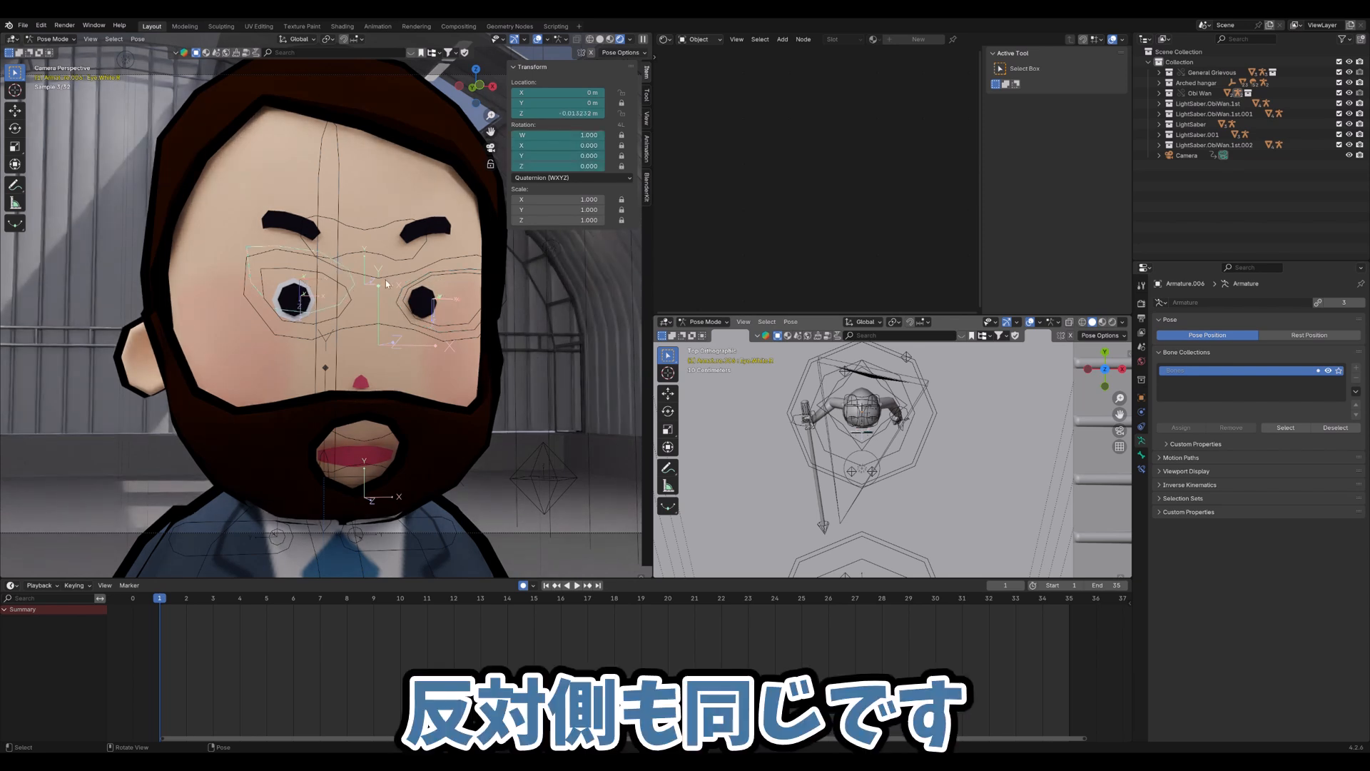
{"action": "key", "text": "g"}
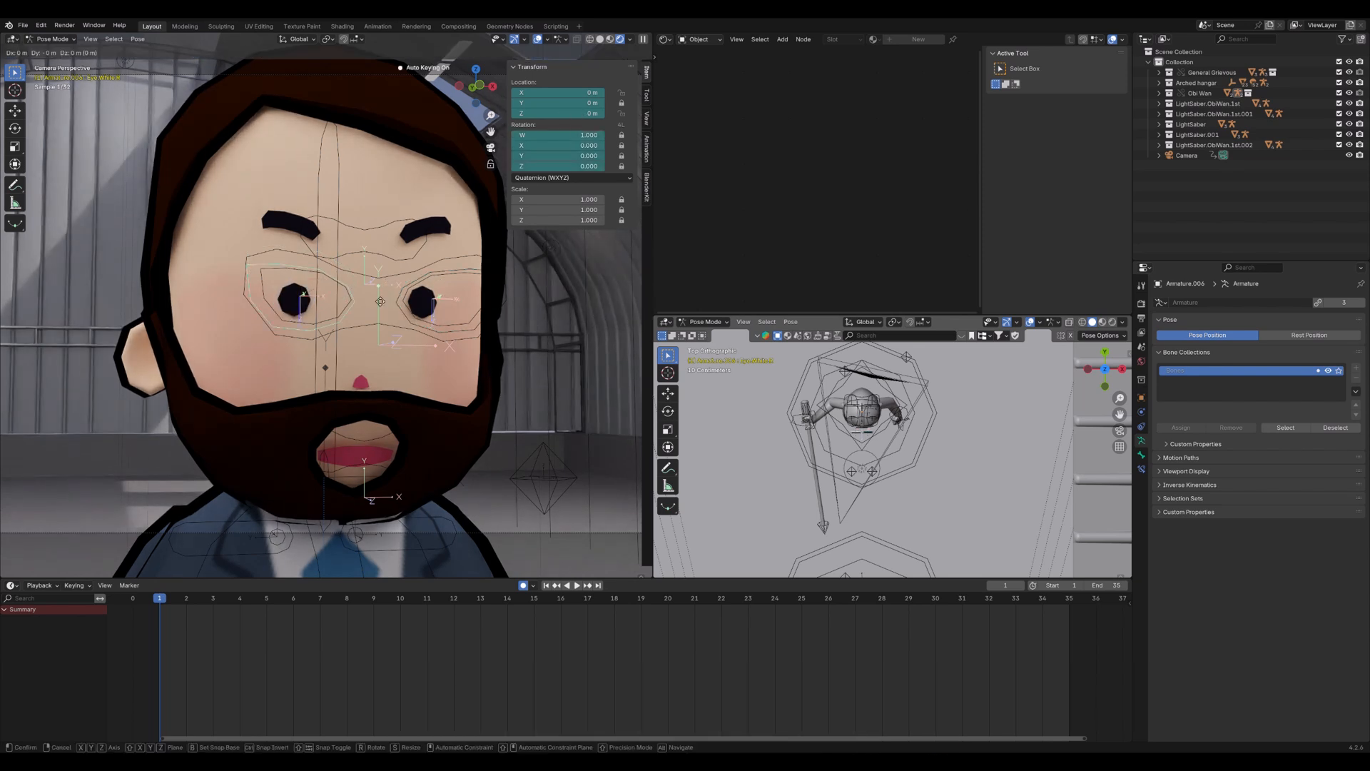
{"action": "key", "text": "z"}
{"action": "key", "text": "z"}
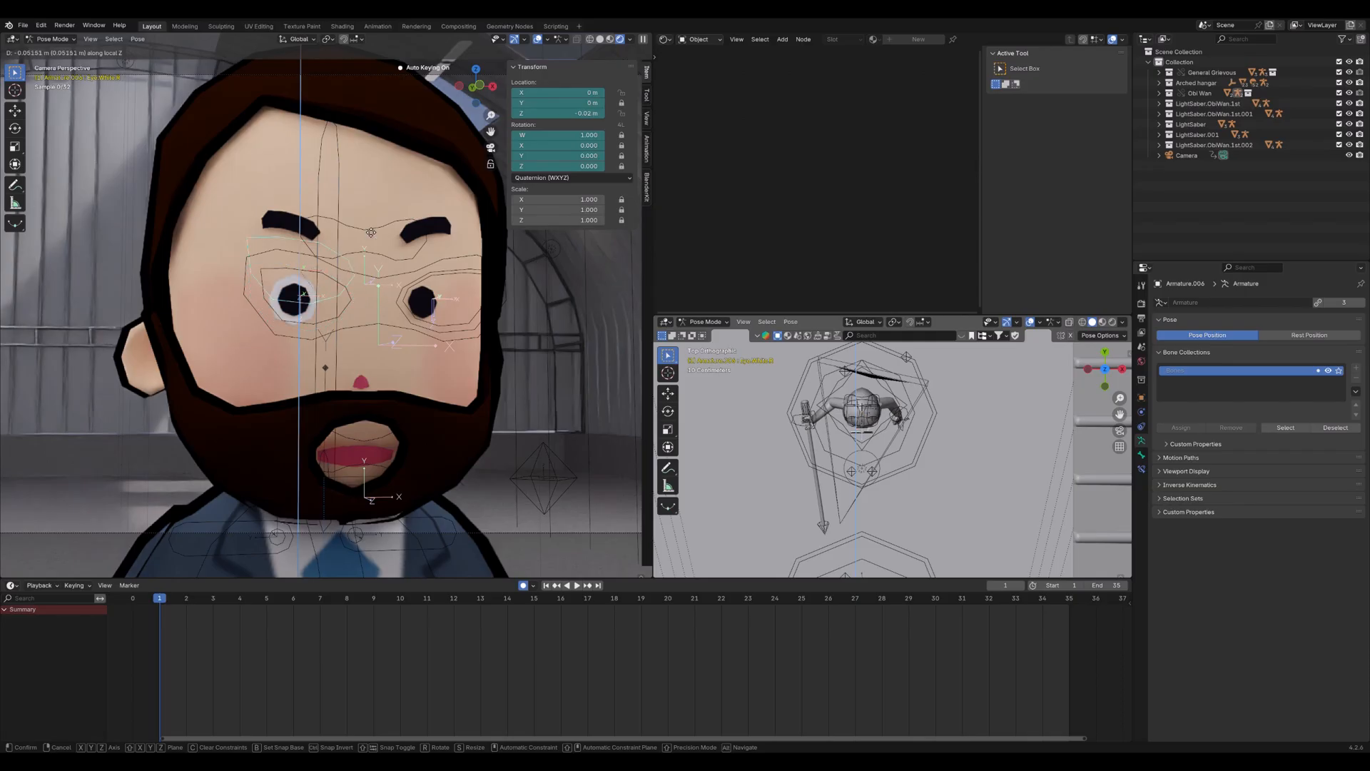
{"action": "right_click", "coordinate": [340, 348]}
{"action": "key", "text": "g"}
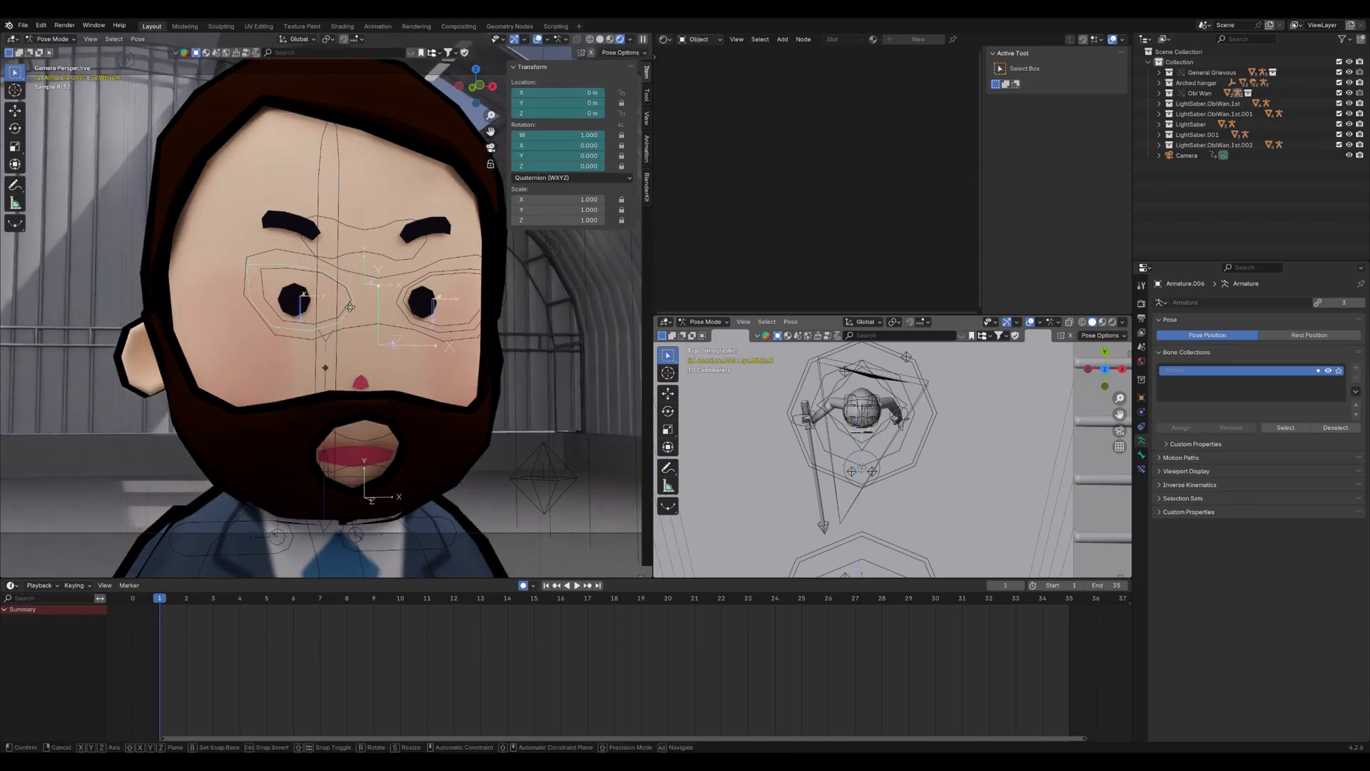
{"action": "key", "text": "x"}
{"action": "key", "text": "x"}
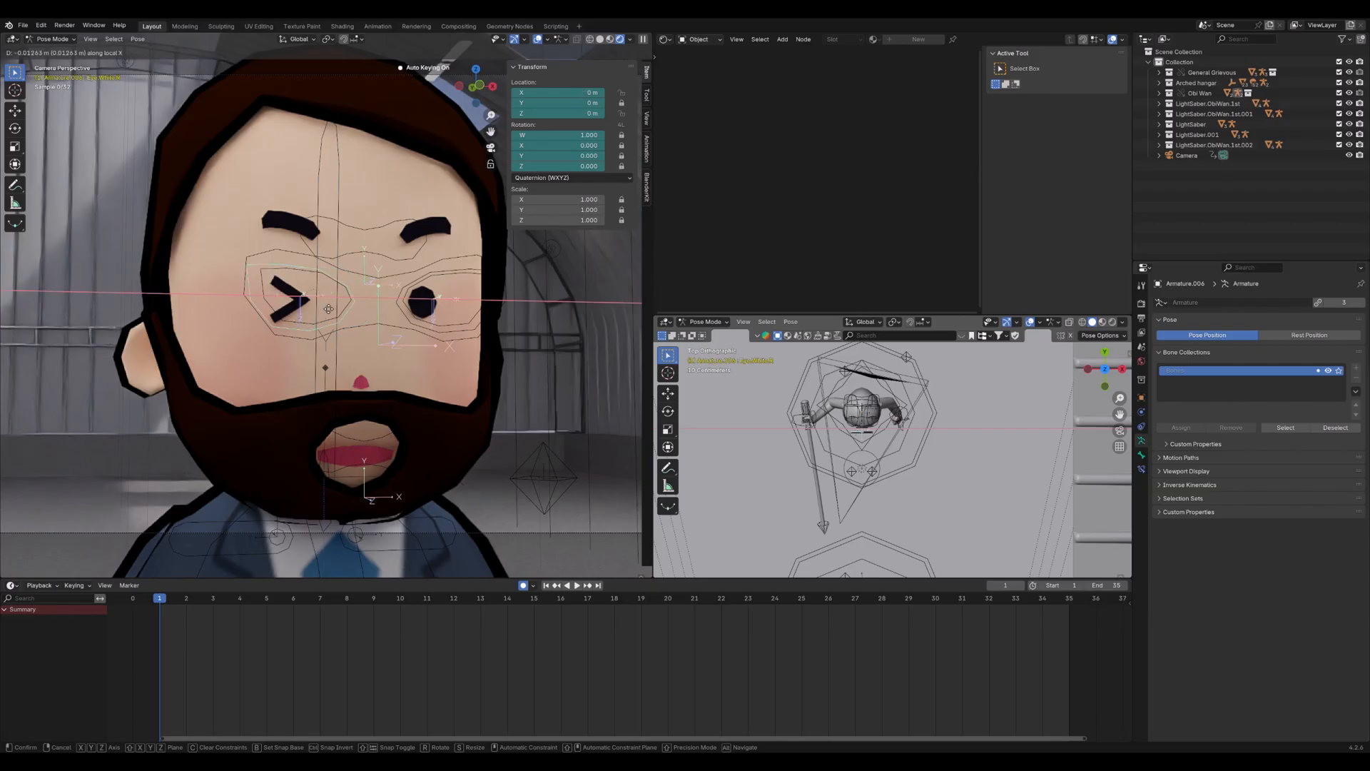
{"action": "right_click", "coordinate": [328, 309]}
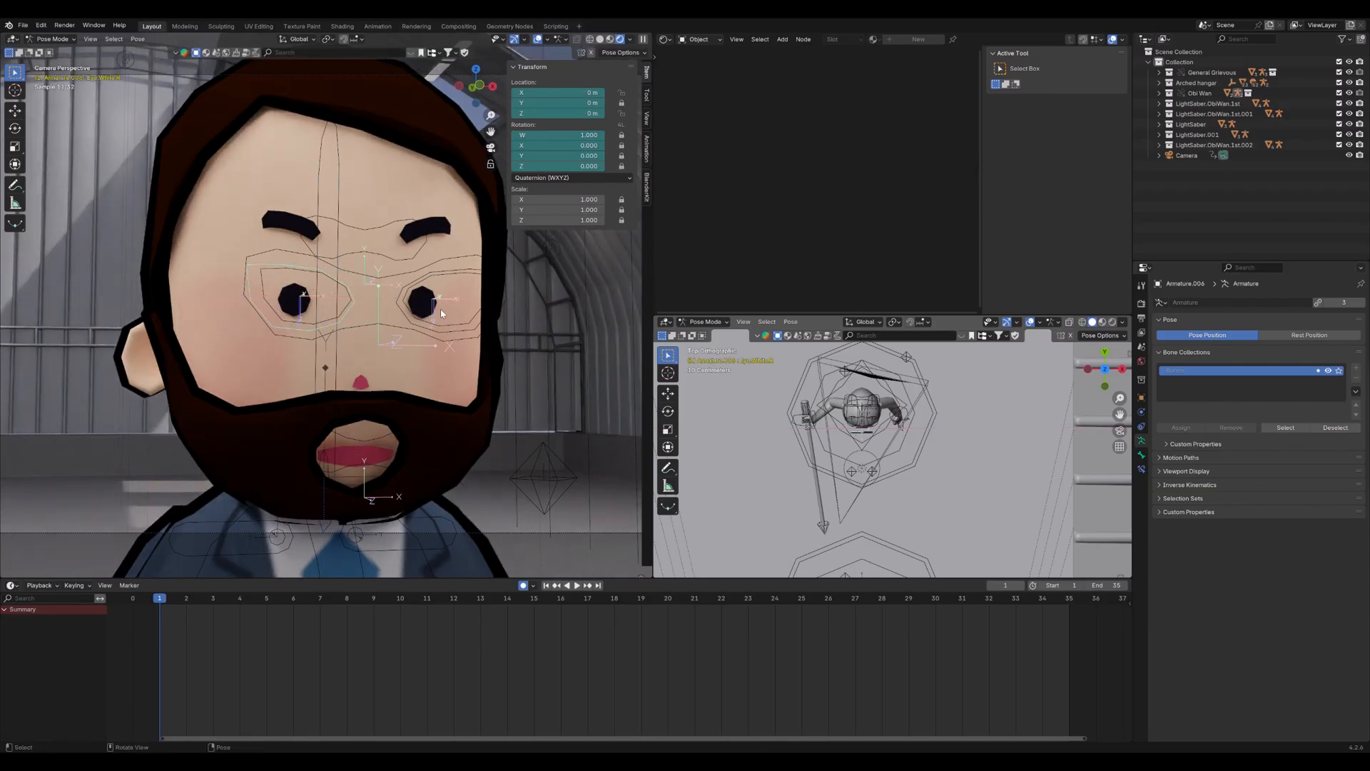
Try raising and lowering the eyebrows by moving the Eyebrow.IK bone along local Y, and cancel the move
{"action": "left_click", "coordinate": [357, 254]}
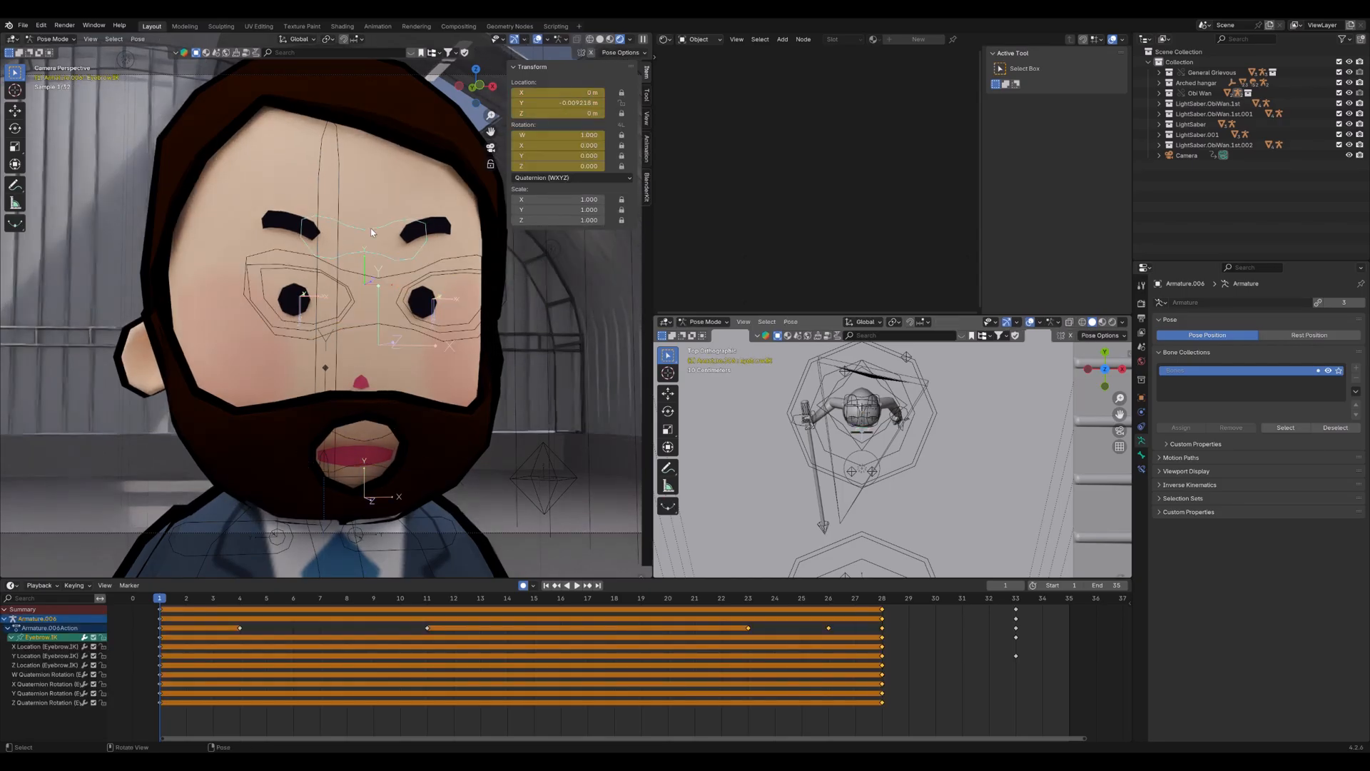
{"action": "key", "text": "g"}
{"action": "key", "text": "y"}
{"action": "key", "text": "y"}
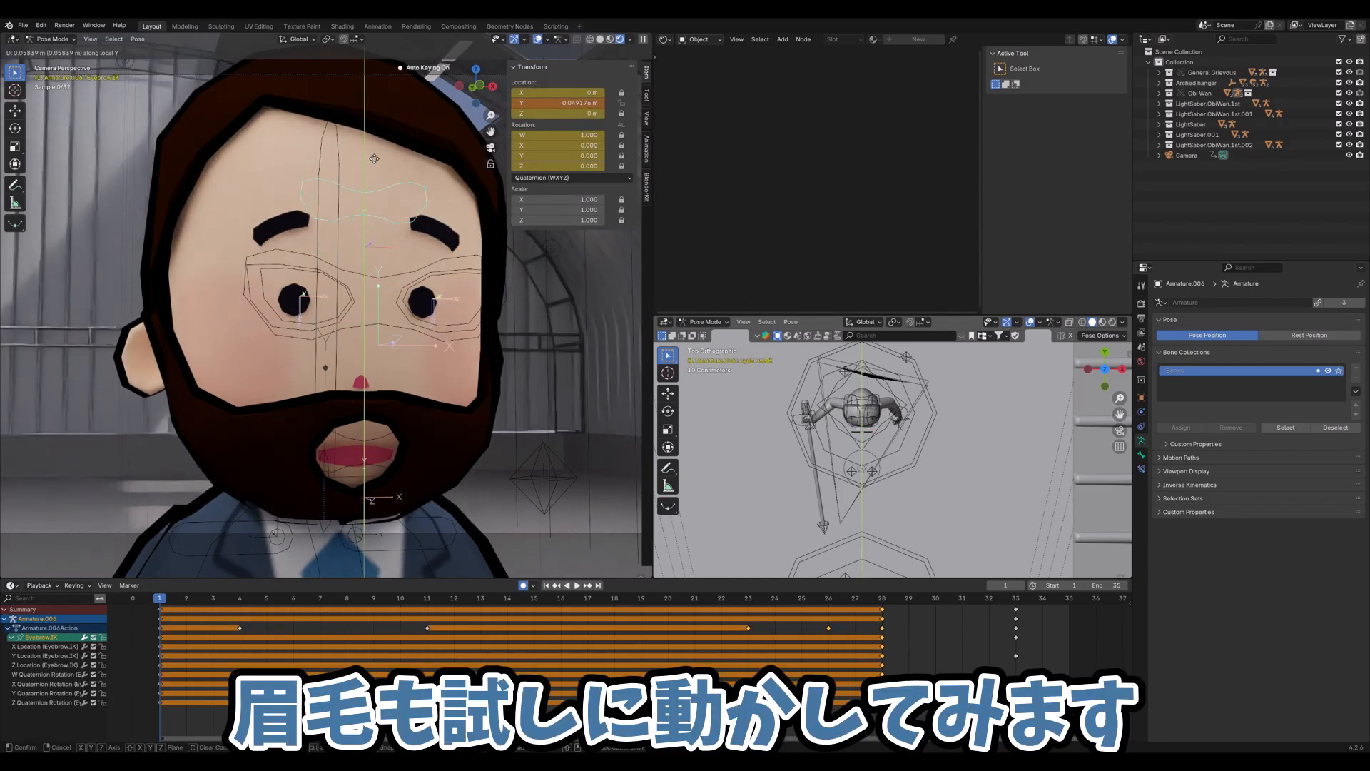
{"action": "left_click", "coordinate": [374, 405]}
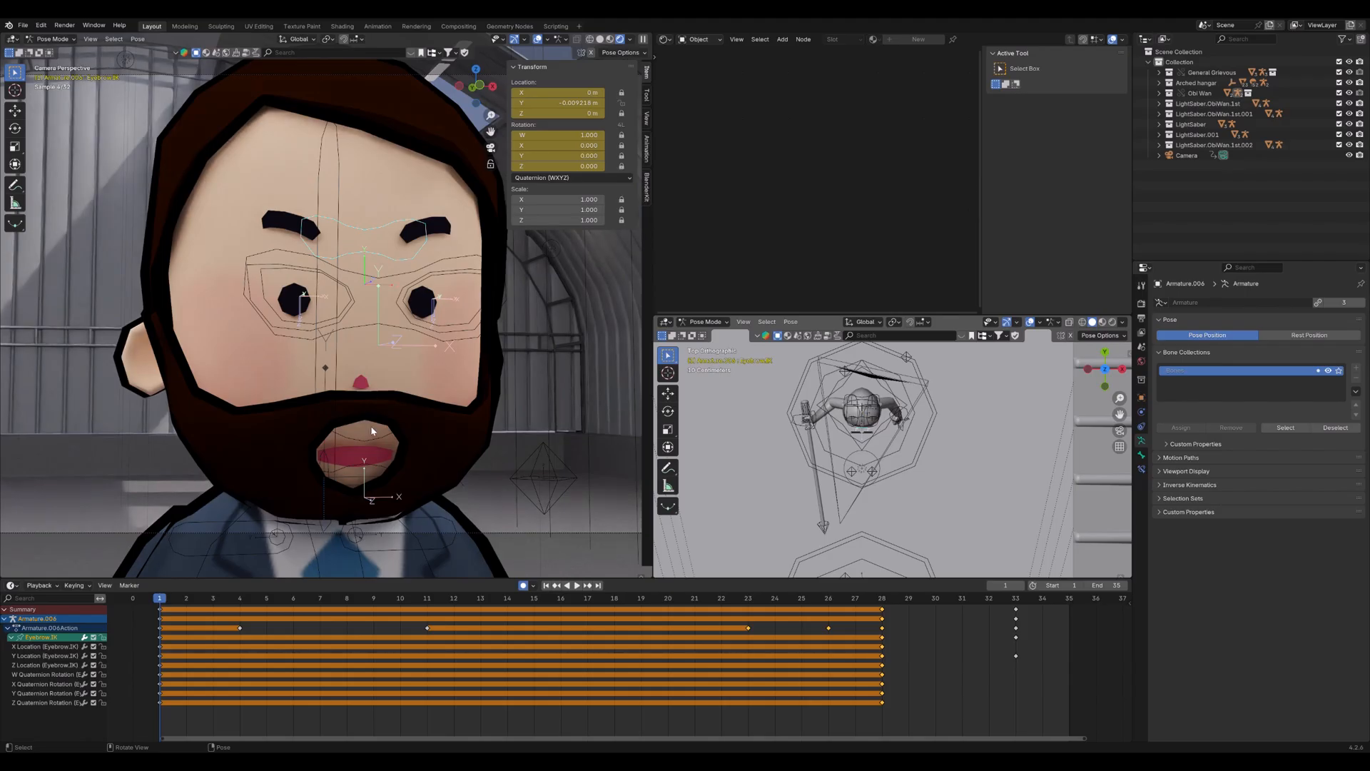
Try reshaping the mouth by moving the Mouth.IK bone along local Y and along X, and cancel the move
{"action": "left_click", "coordinate": [366, 447]}
{"action": "key", "text": "g"}
{"action": "key", "text": "y"}
{"action": "key", "text": "y"}
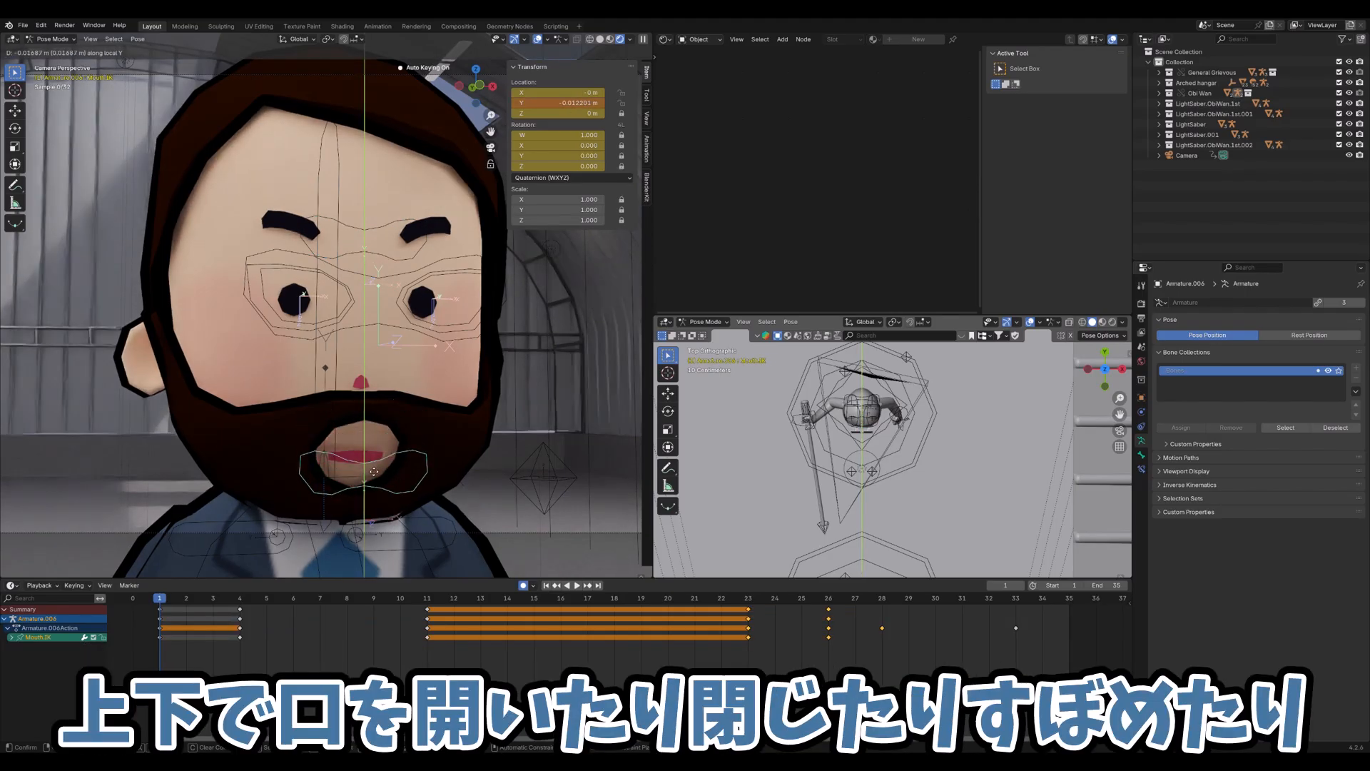
{"action": "key", "text": "x"}
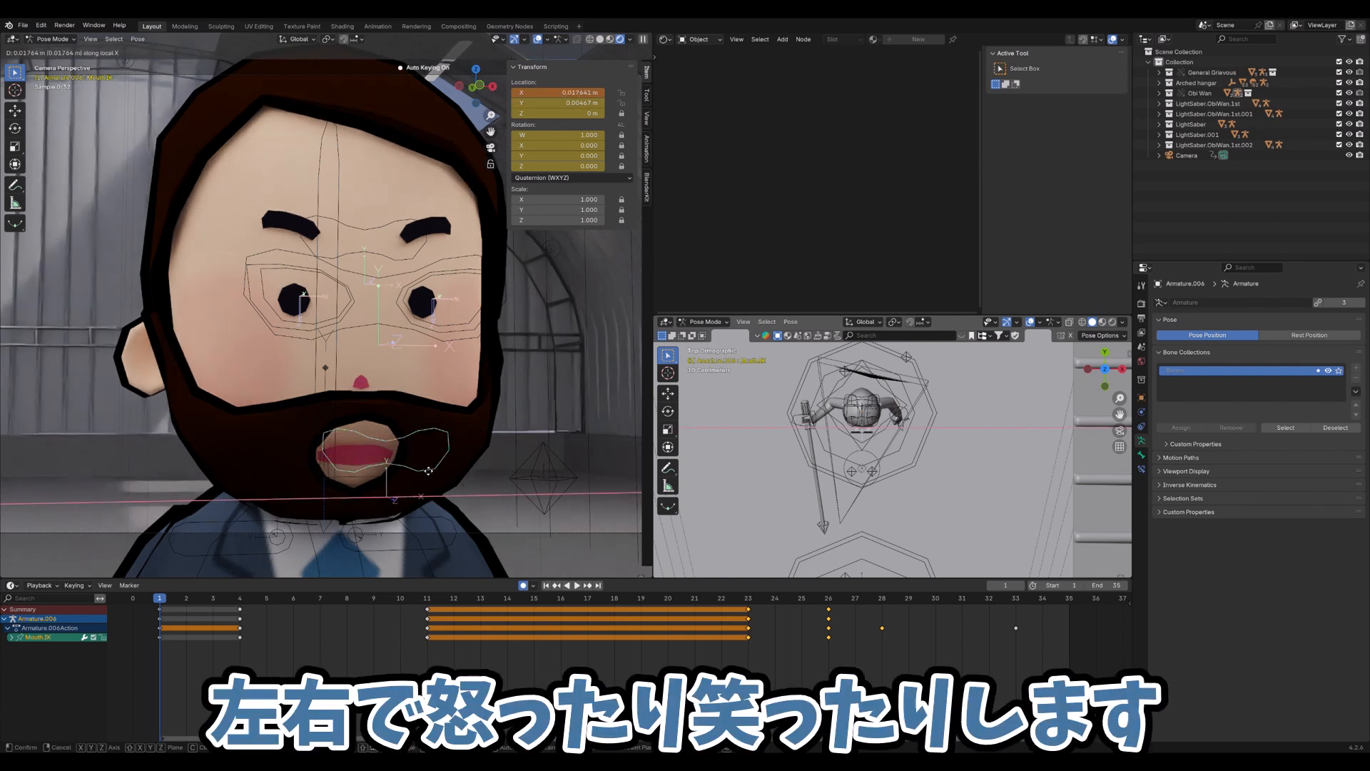
{"action": "key", "text": "Escape"}
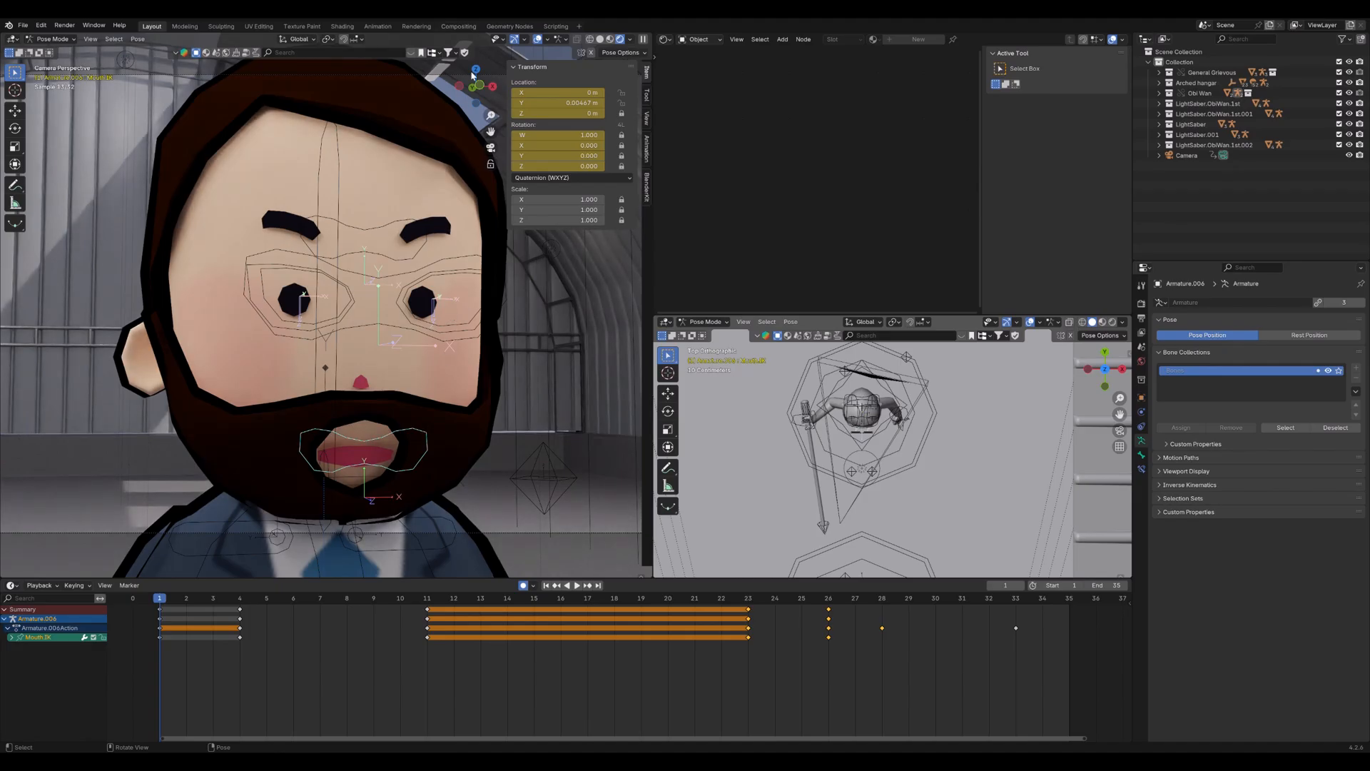
Switch Obi-Wan's face armature from Pose Mode back to Object Mode
{"action": "key", "text": "ctrl+Tab"}
{"action": "scroll", "coordinate": [431, 305], "scroll_direction": "down", "scroll_amount": 1}
{"action": "middle_click_drag", "start_coordinate": [431, 305], "coordinate": [401, 349], "text": "shift"}
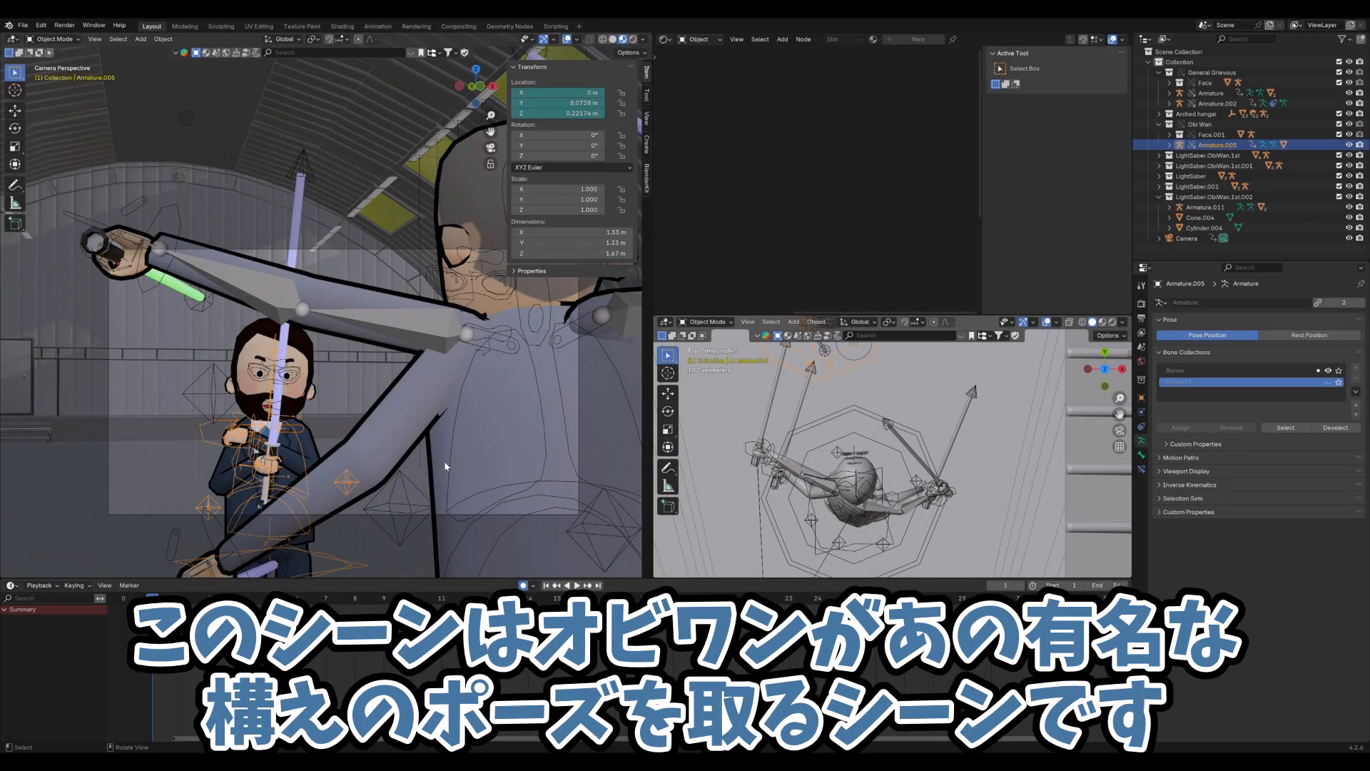
Play the stance scene from frame 1 to frame 9, and step back to frame 1 to review Obi-Wan's movement
{"action": "key", "text": "space"}
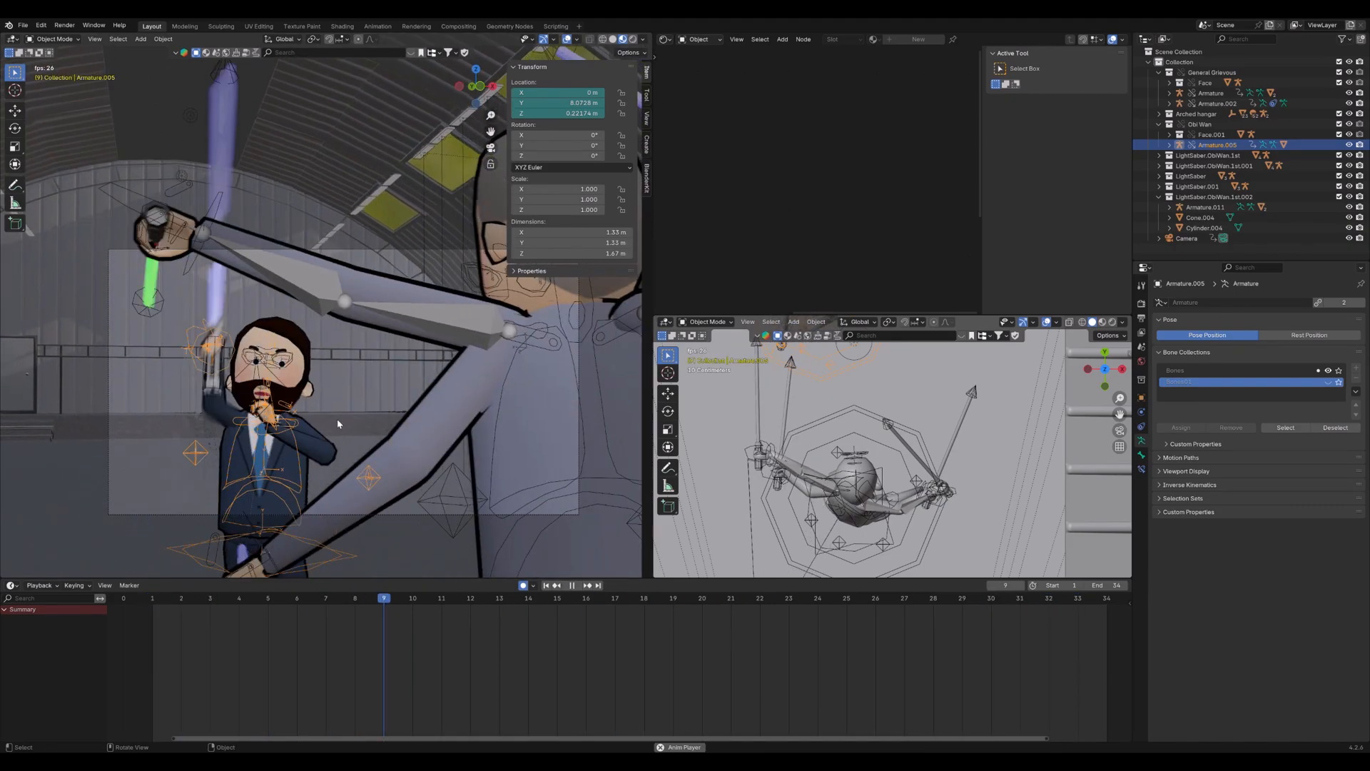
{"action": "key", "text": "space"}
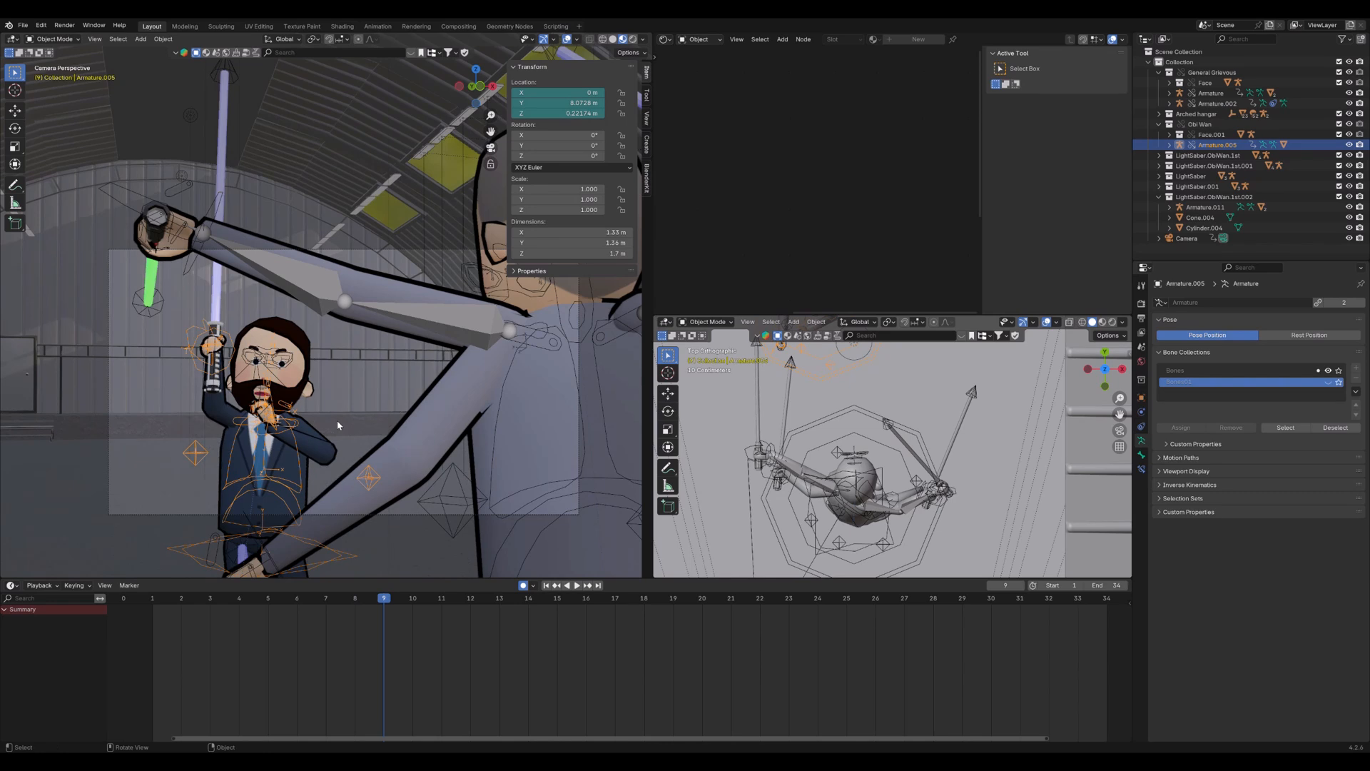
{"action": "key", "text": "Left"}
{"action": "key", "text": "Left"}
{"action": "key", "text": "Left"}
{"action": "key", "text": "Left"}
{"action": "key", "text": "Left"}
{"action": "key", "text": "Left"}
{"action": "key", "text": "Left"}
{"action": "key", "text": "Left"}
{"action": "key", "text": "Left"}
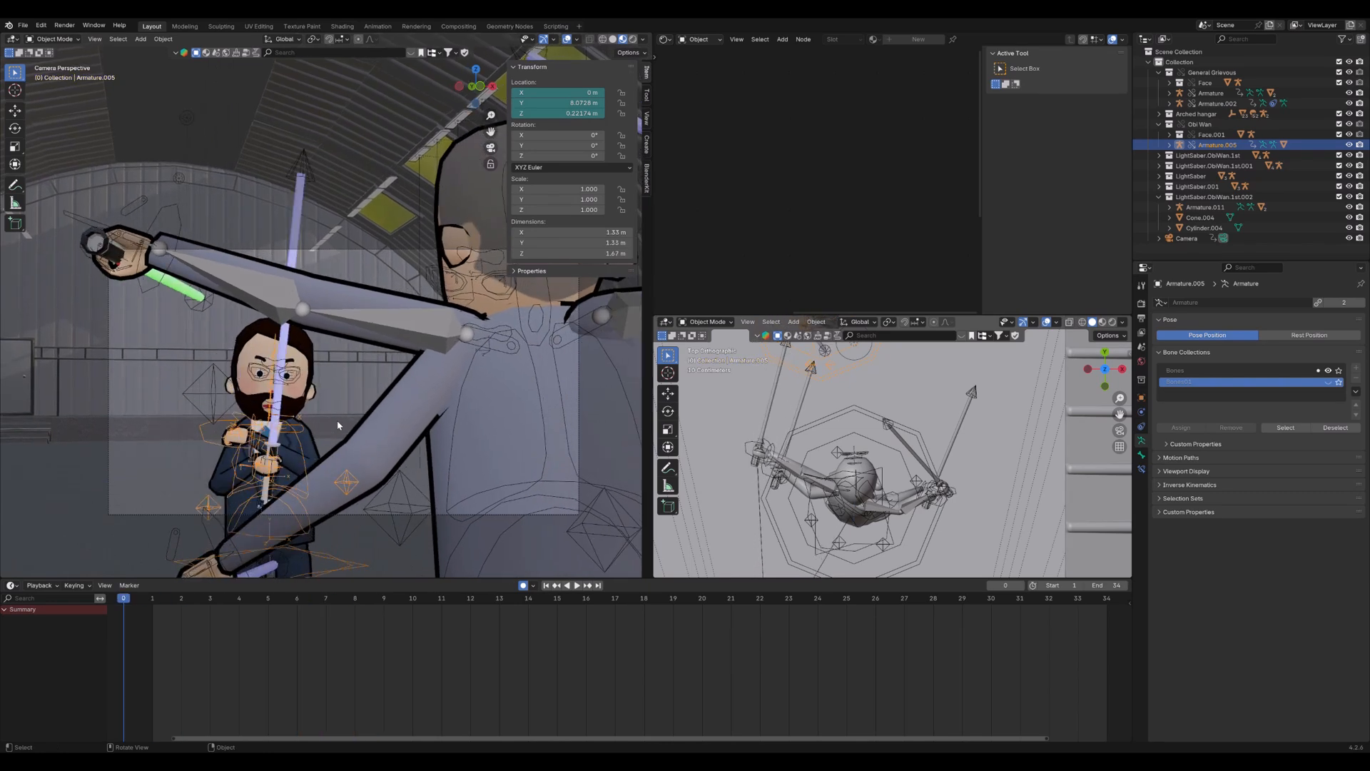
{"action": "key", "text": "Right"}
Put Obi-Wan's body armature in Pose Mode and examine the keyframe channels of its Head and Chest bones
{"action": "key", "text": "ctrl+Tab"}
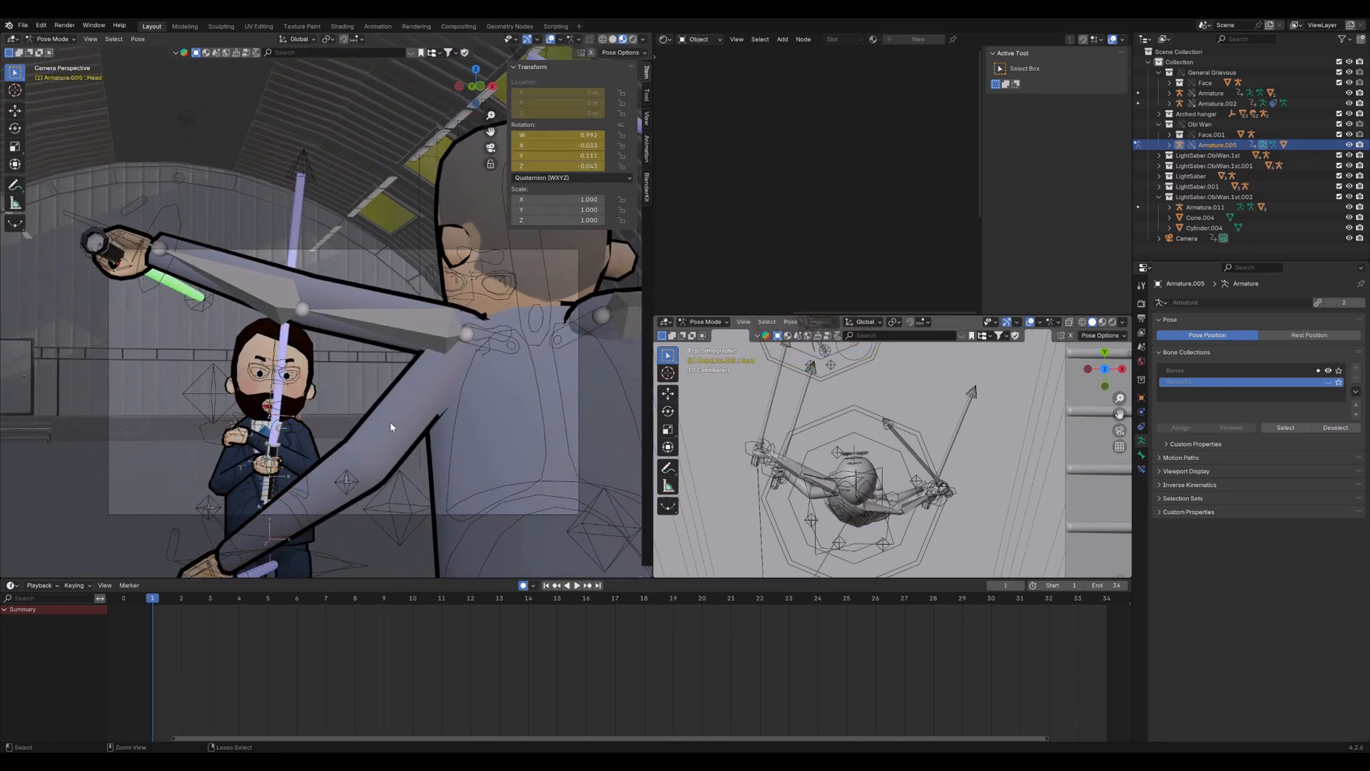
{"action": "left_click", "coordinate": [273, 350]}
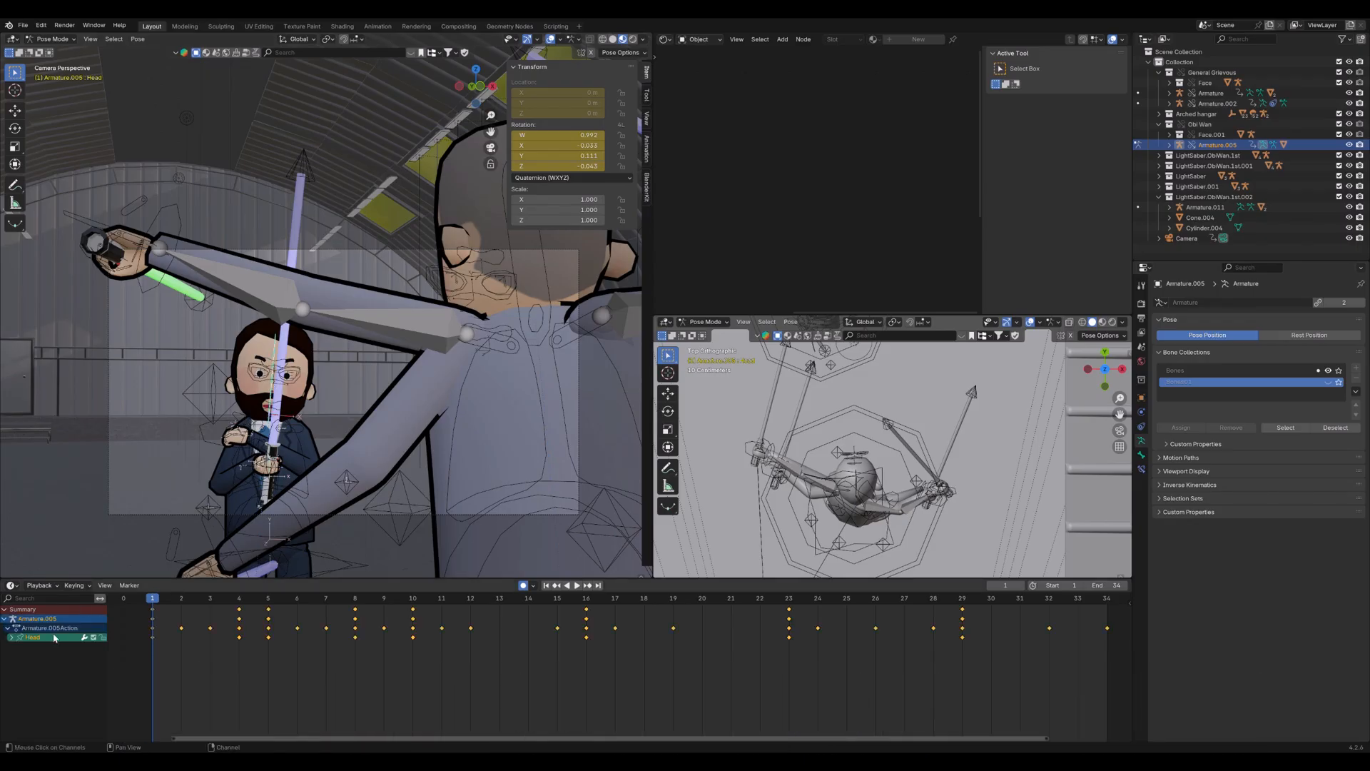
{"action": "left_click", "coordinate": [12, 637]}
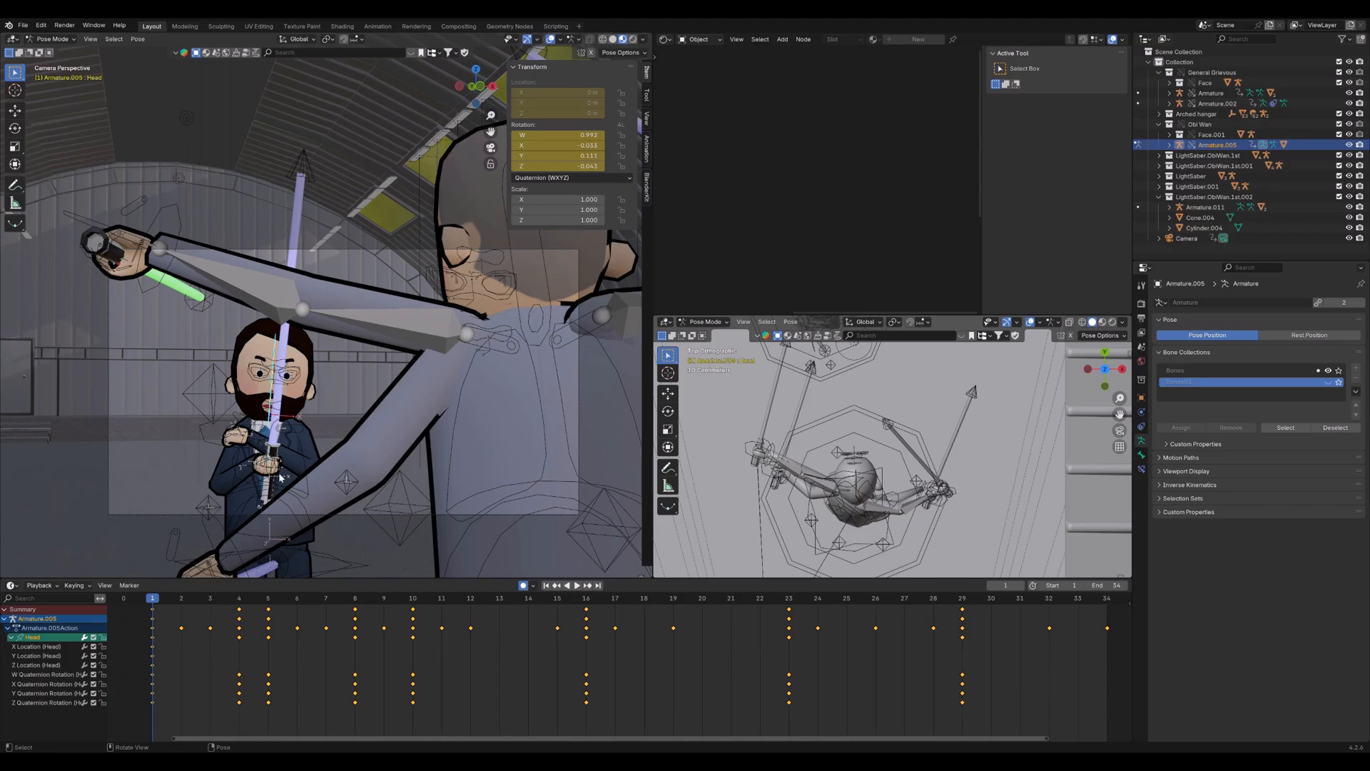
{"action": "left_click", "coordinate": [260, 431]}
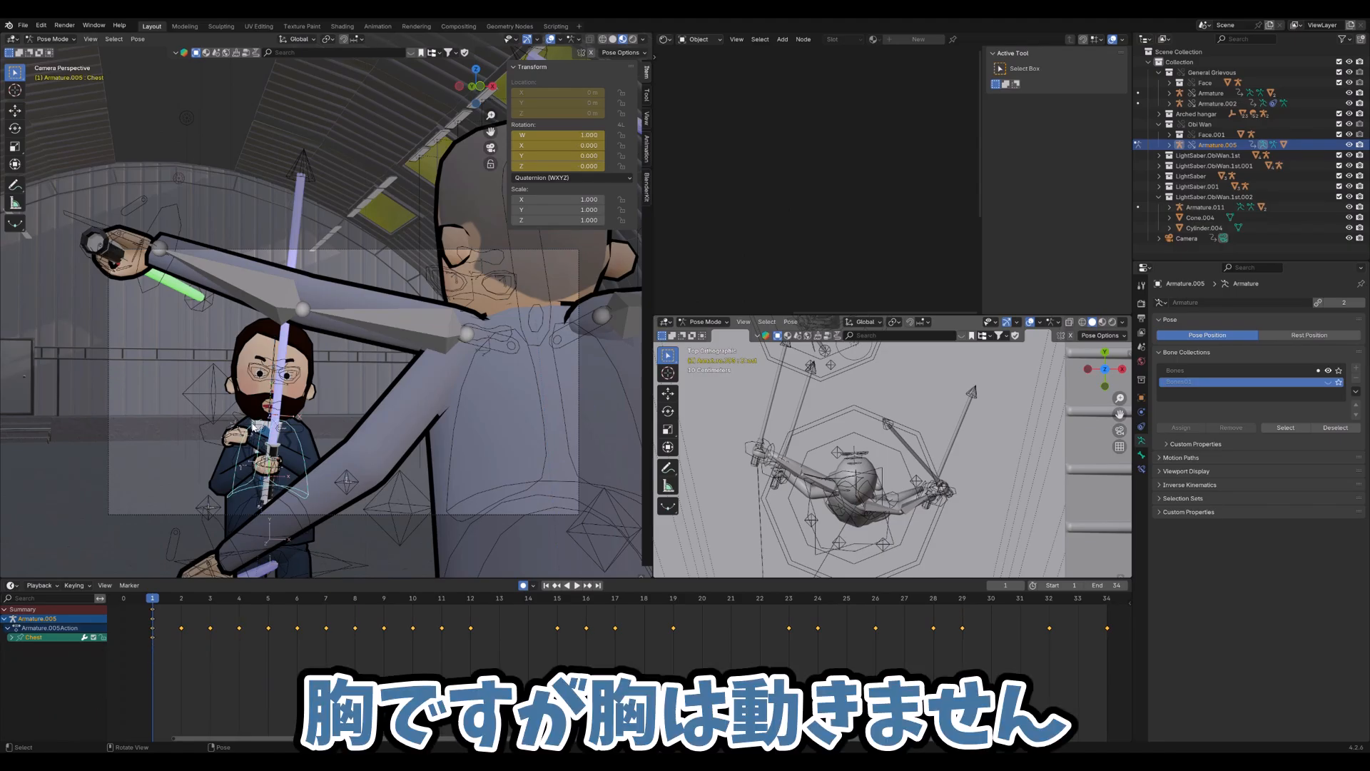
Examine the keyframes of the Hand.IK.L, Hand.IK.R and Hips bones in turn
{"action": "left_click", "coordinate": [251, 421]}
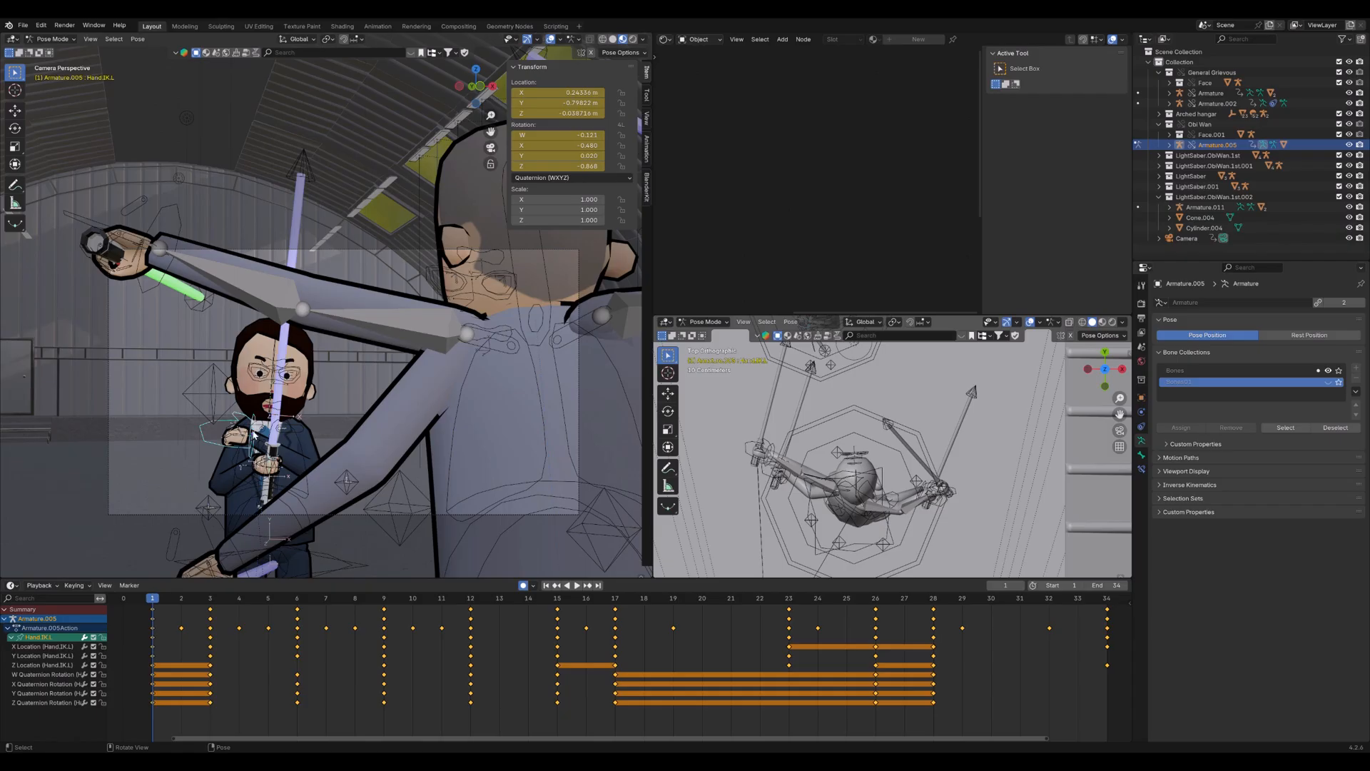
{"action": "left_click", "coordinate": [236, 461]}
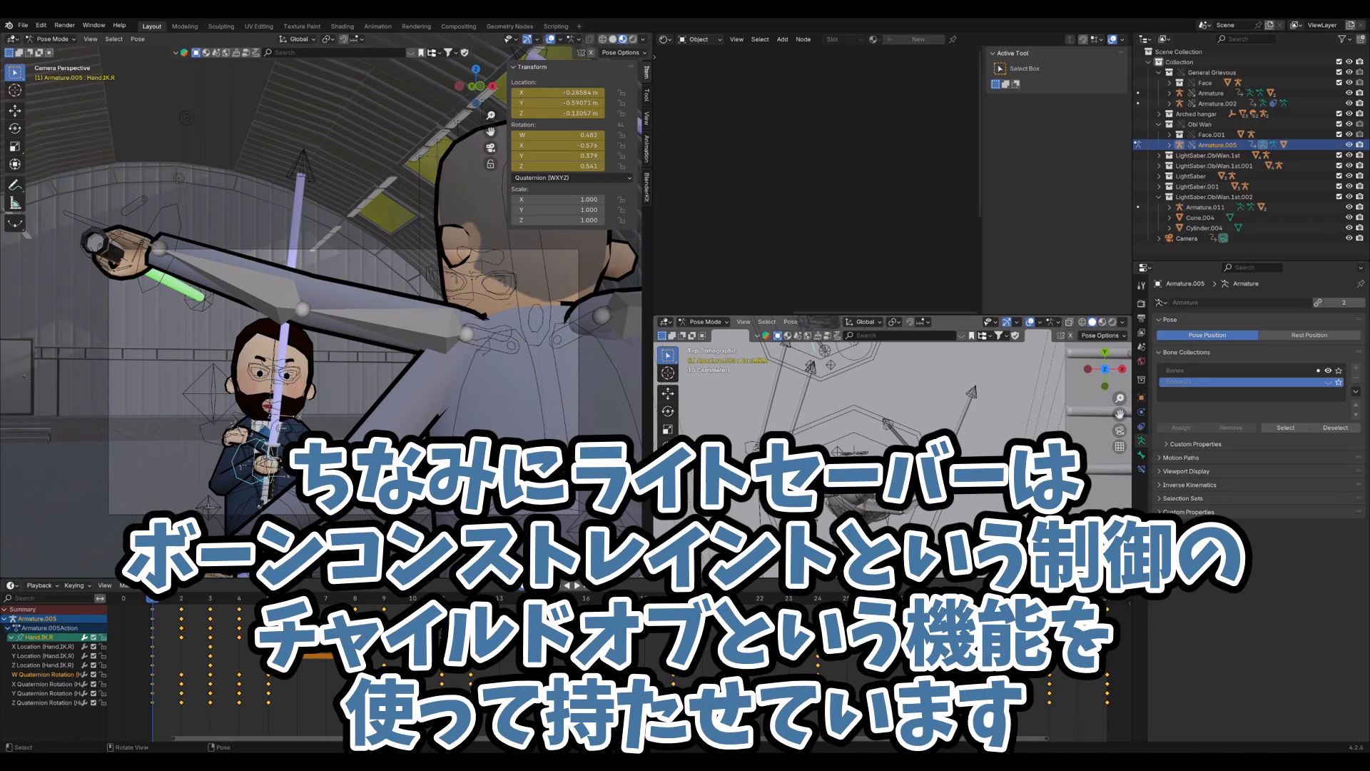
{"action": "left_click", "coordinate": [256, 540]}
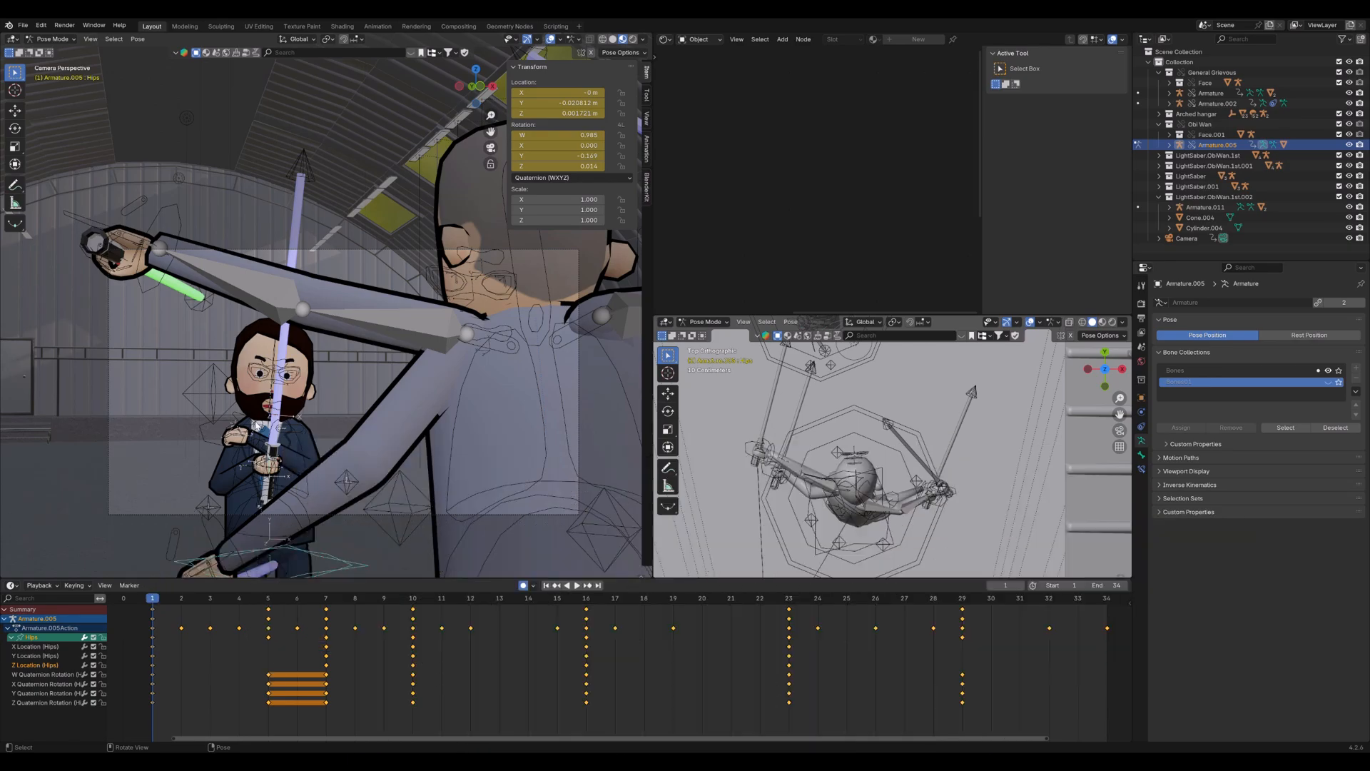
Examine the elbow control keyframes by expanding the channels of the PoleArm.R and PoleArm.L bones
{"action": "left_click", "coordinate": [214, 504]}
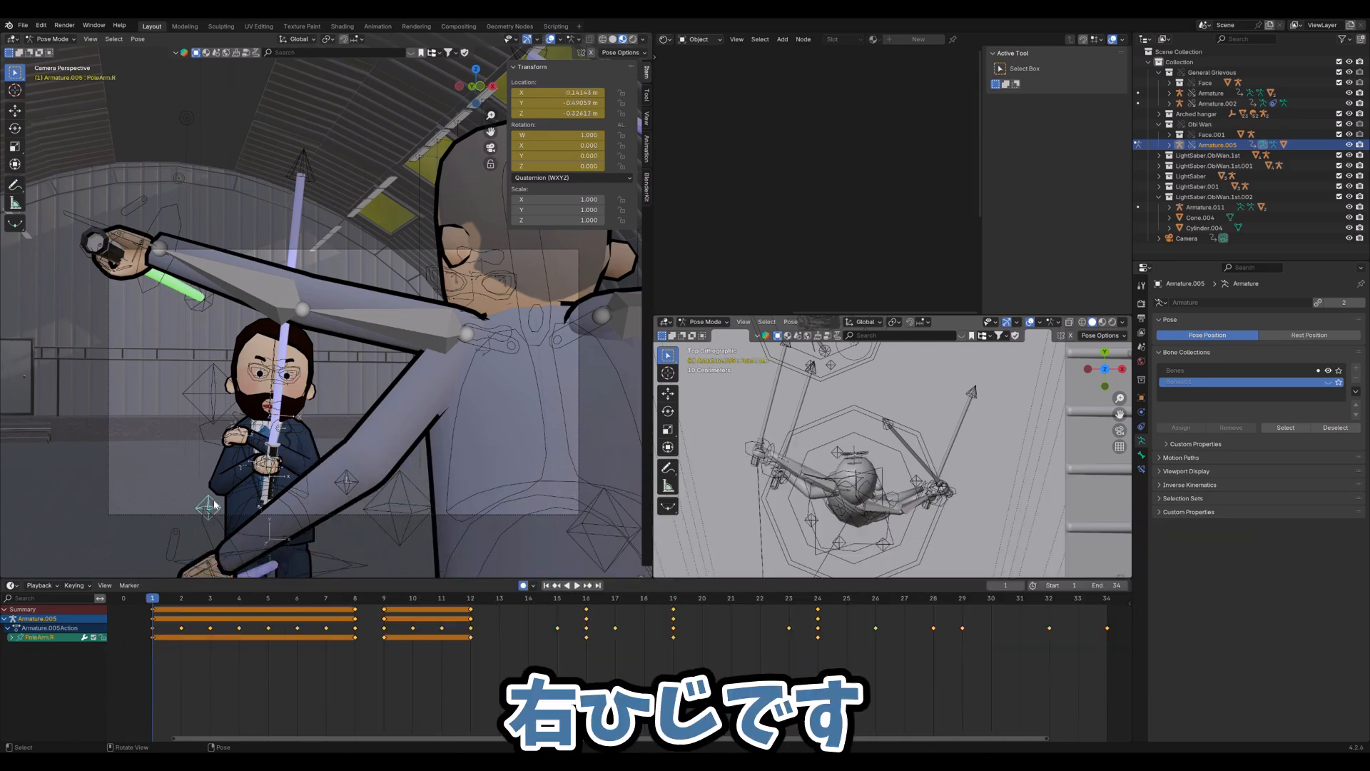
{"action": "left_click", "coordinate": [11, 636]}
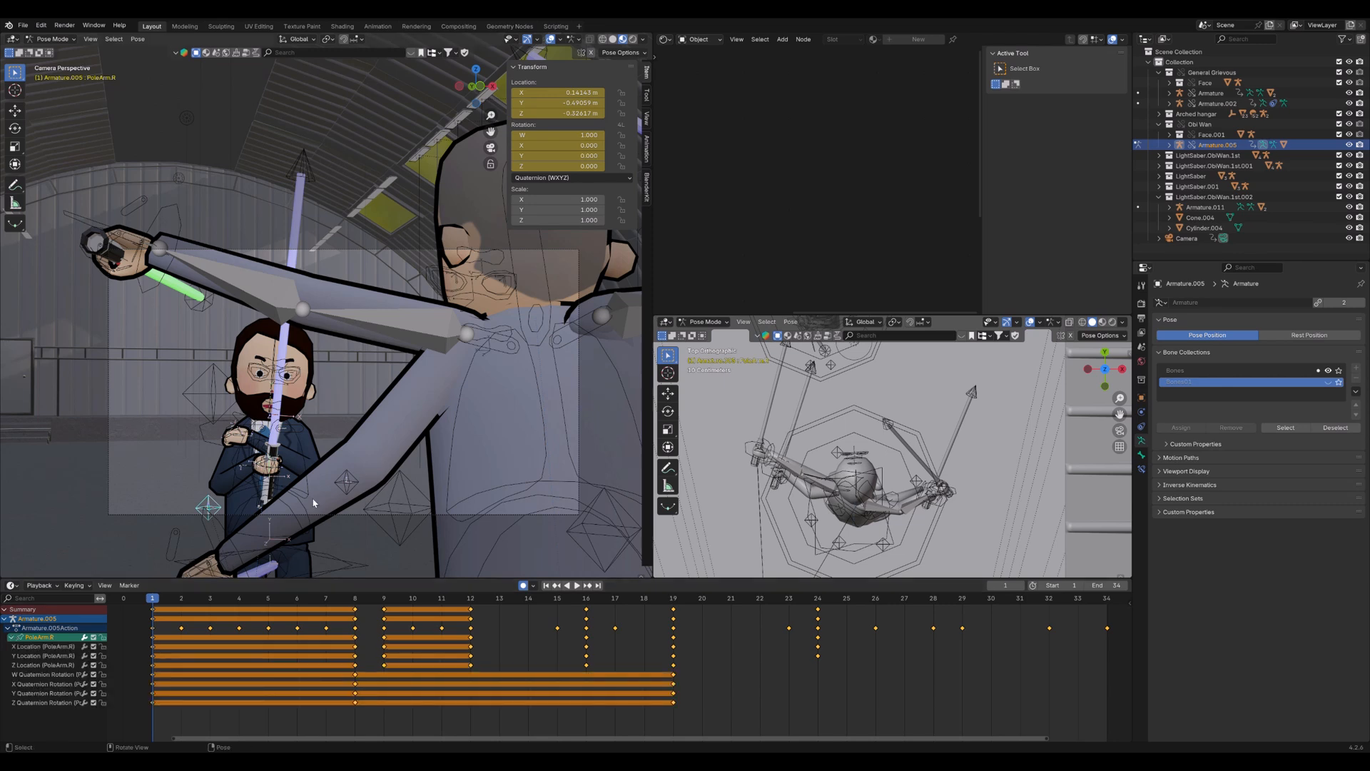
{"action": "left_click", "coordinate": [353, 488]}
{"action": "left_click", "coordinate": [12, 637]}
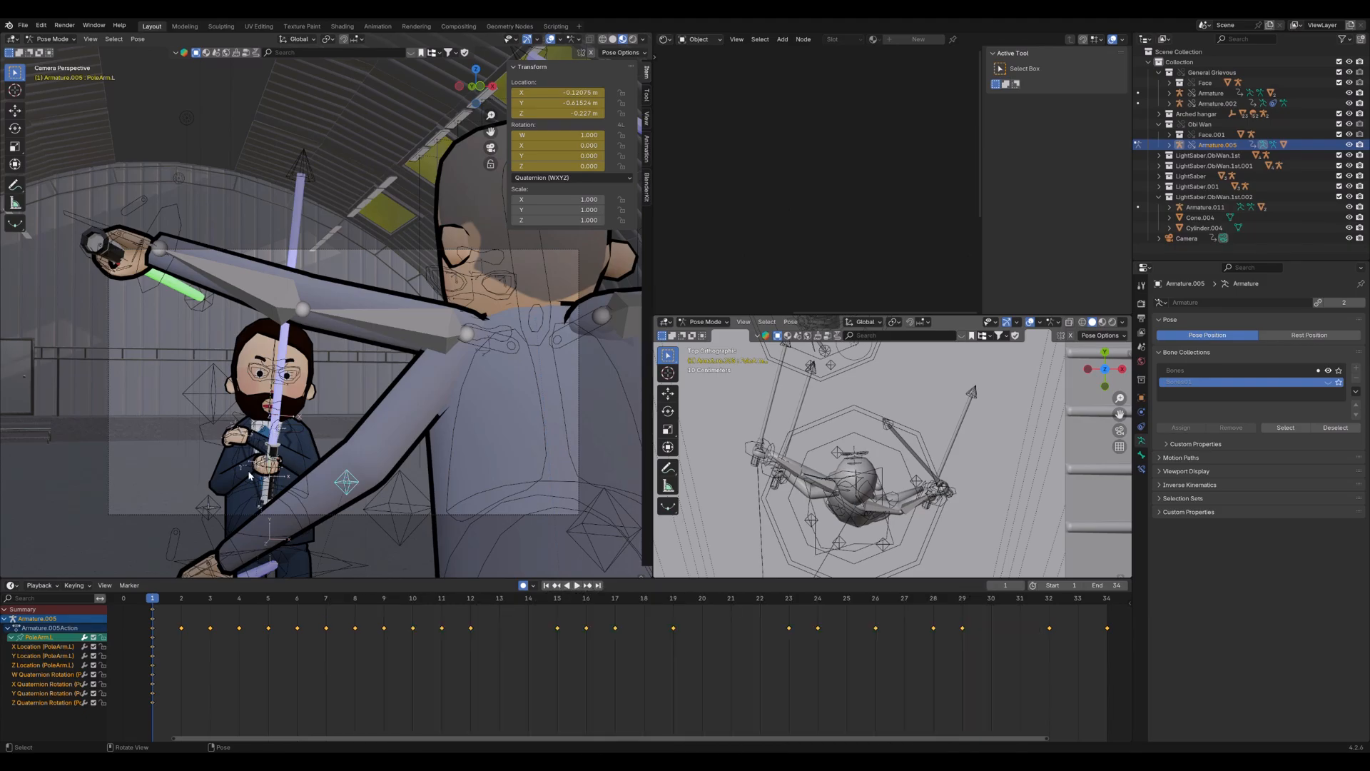
Try moving the Hand.IK.R bone to show the lightsaber following the right hand, and cancel the move
{"action": "left_click", "coordinate": [232, 472]}
{"action": "key", "text": "g"}
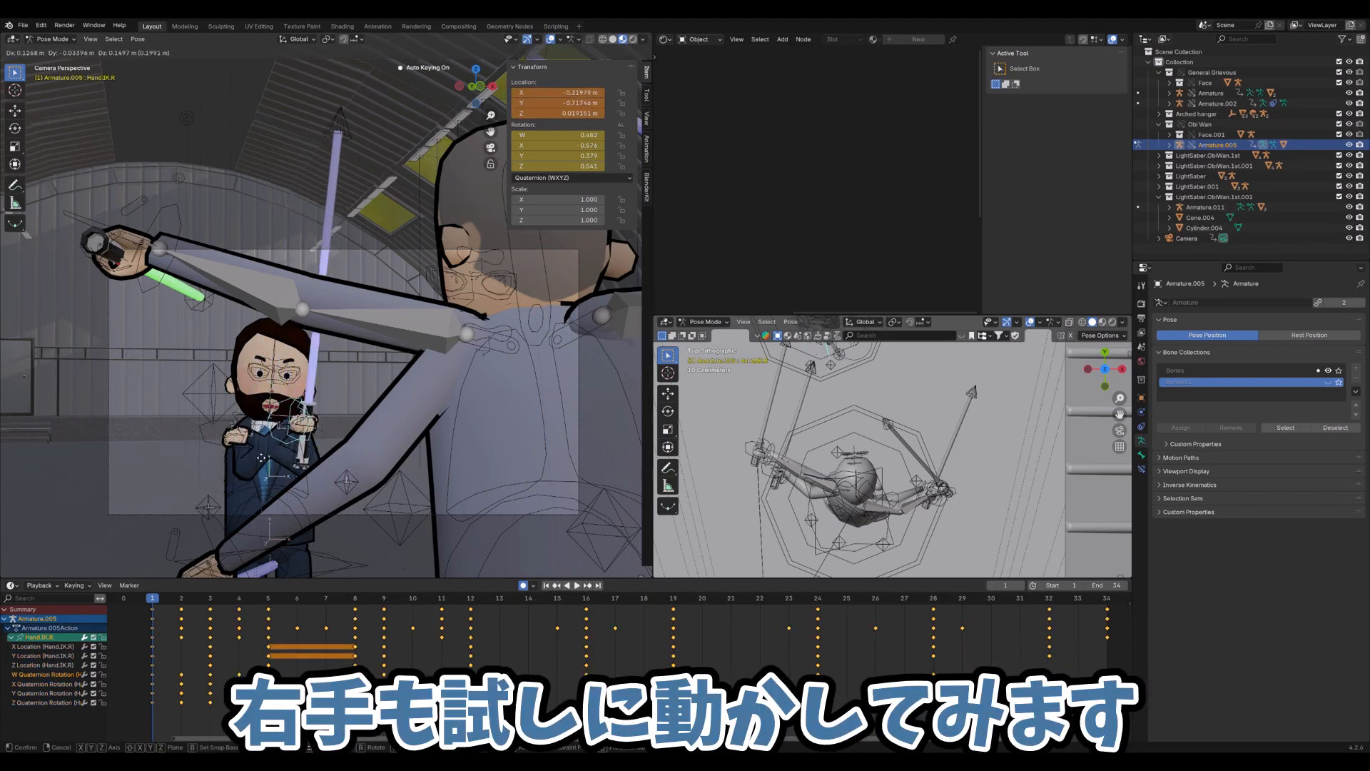
{"action": "left_click", "coordinate": [277, 445]}
Switch to posing the face armature Armature.006 and expand the Eye.IK bone's channels to examine its keyframes
{"action": "scroll", "coordinate": [273, 411], "scroll_direction": "up", "scroll_amount": 3}
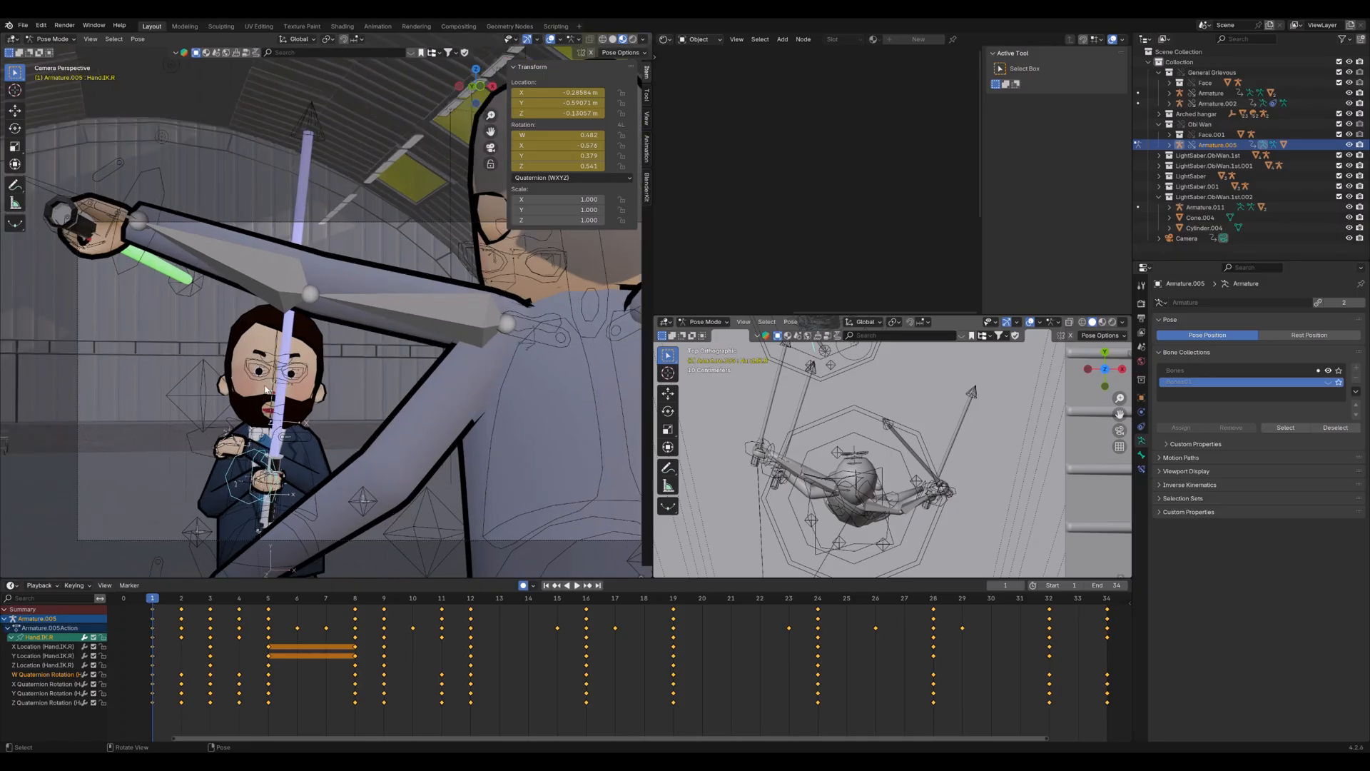
{"action": "middle_click_drag", "start_coordinate": [259, 391], "coordinate": [293, 383]}
{"action": "scroll", "coordinate": [294, 371], "scroll_direction": "up", "scroll_amount": 3}
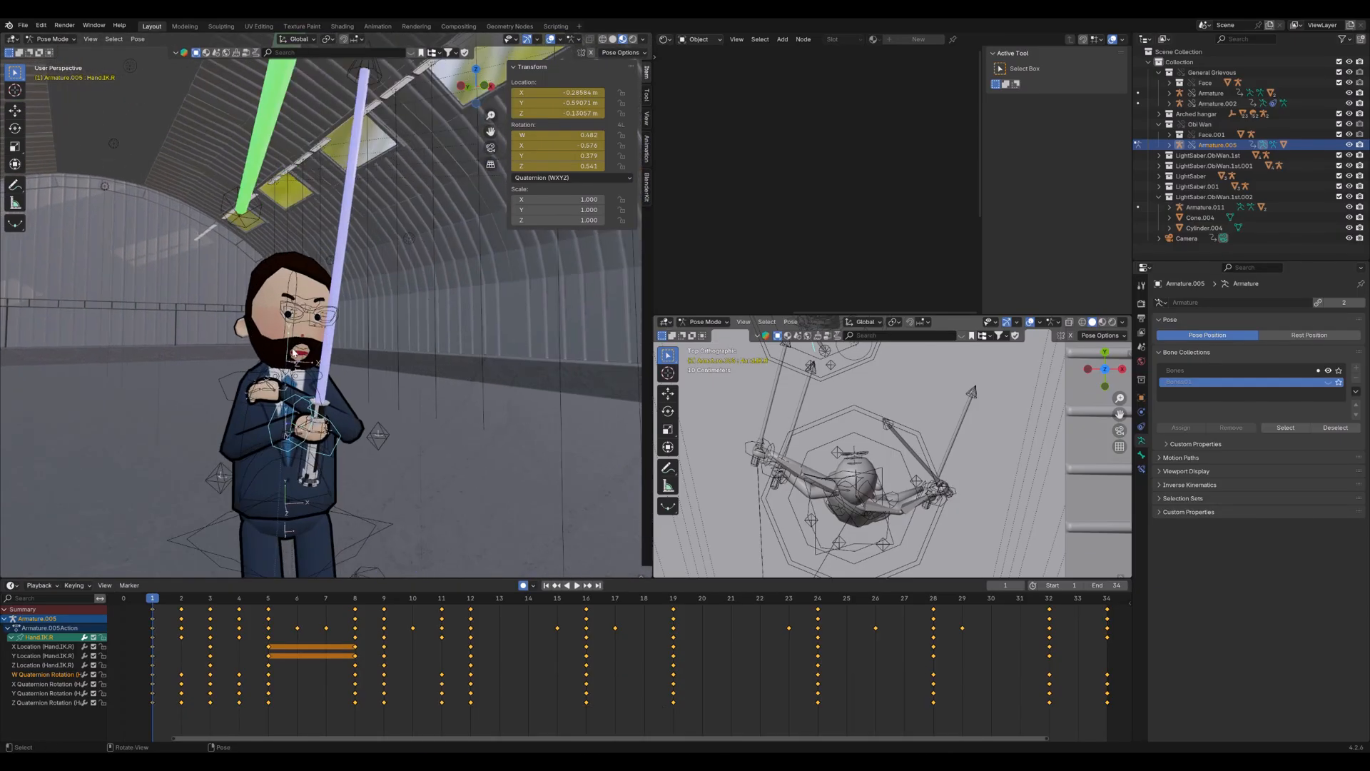
{"action": "scroll", "coordinate": [303, 364], "scroll_direction": "up", "scroll_amount": 2}
{"action": "scroll", "coordinate": [303, 364], "scroll_direction": "up", "scroll_amount": 2}
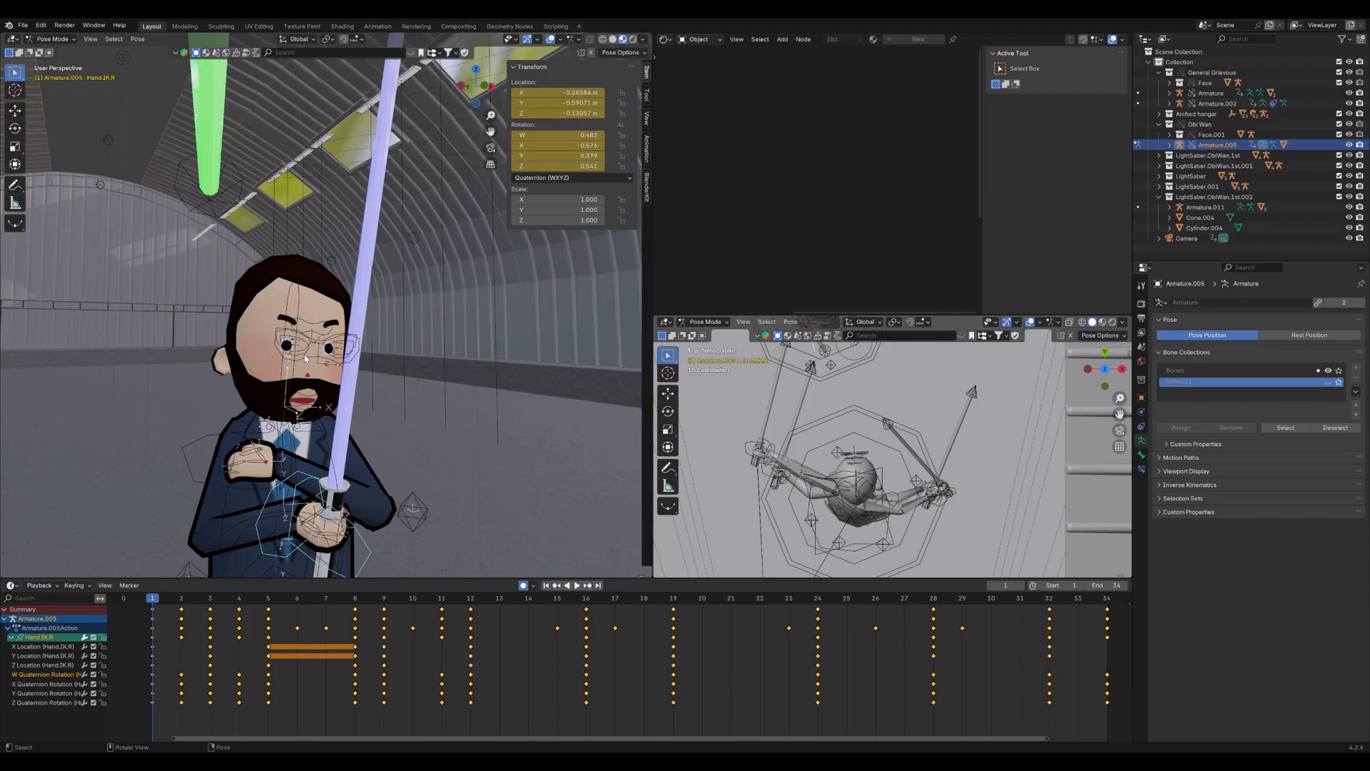
{"action": "key", "text": "ctrl+Tab"}
{"action": "left_click", "coordinate": [310, 343]}
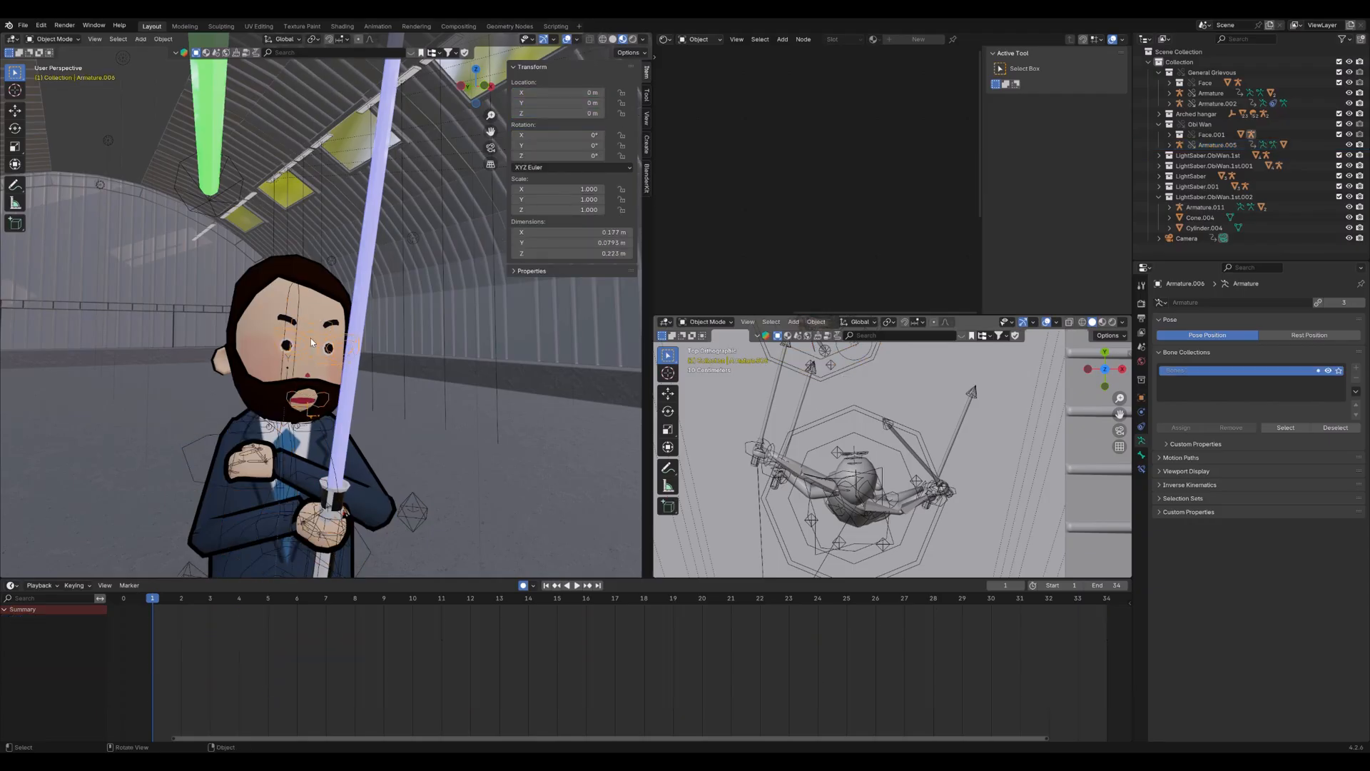
{"action": "key", "text": "ctrl+Tab"}
{"action": "left_click", "coordinate": [312, 343]}
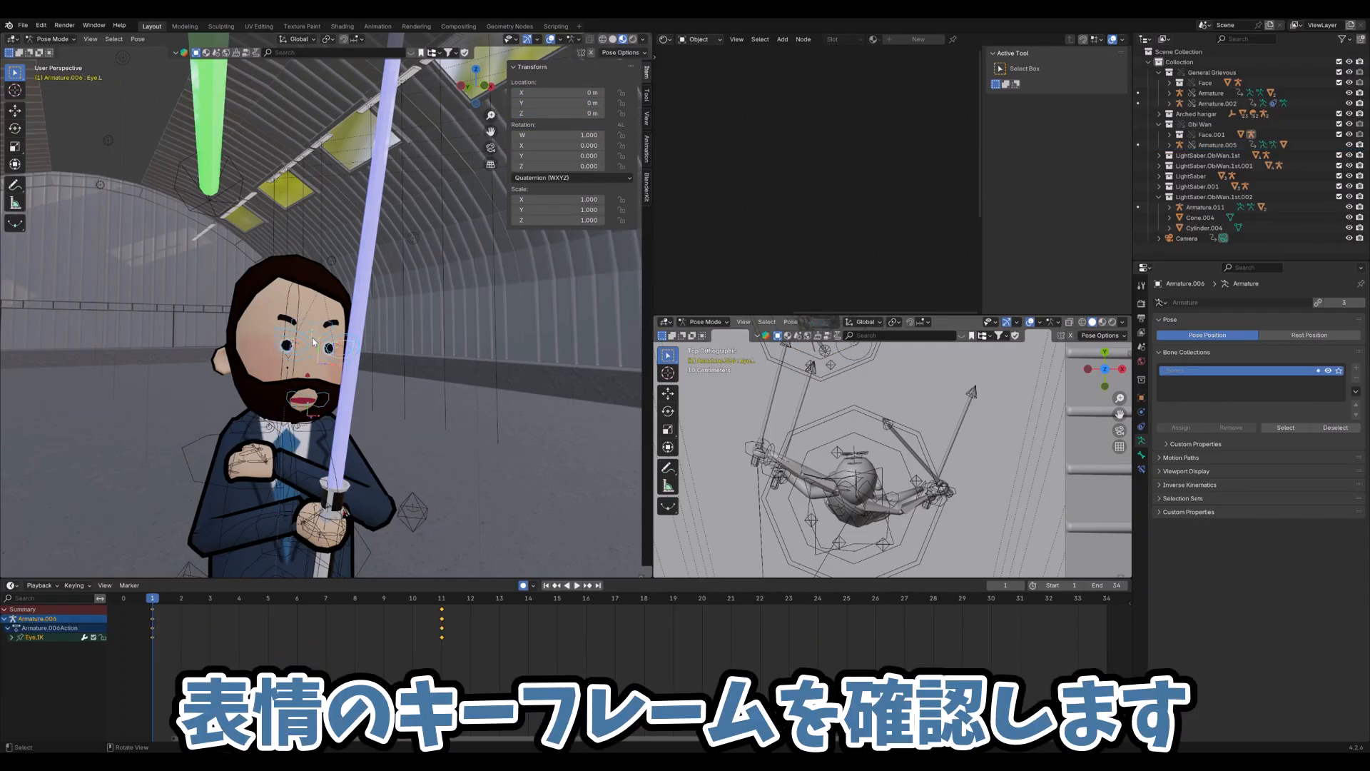
{"action": "left_click", "coordinate": [10, 638]}
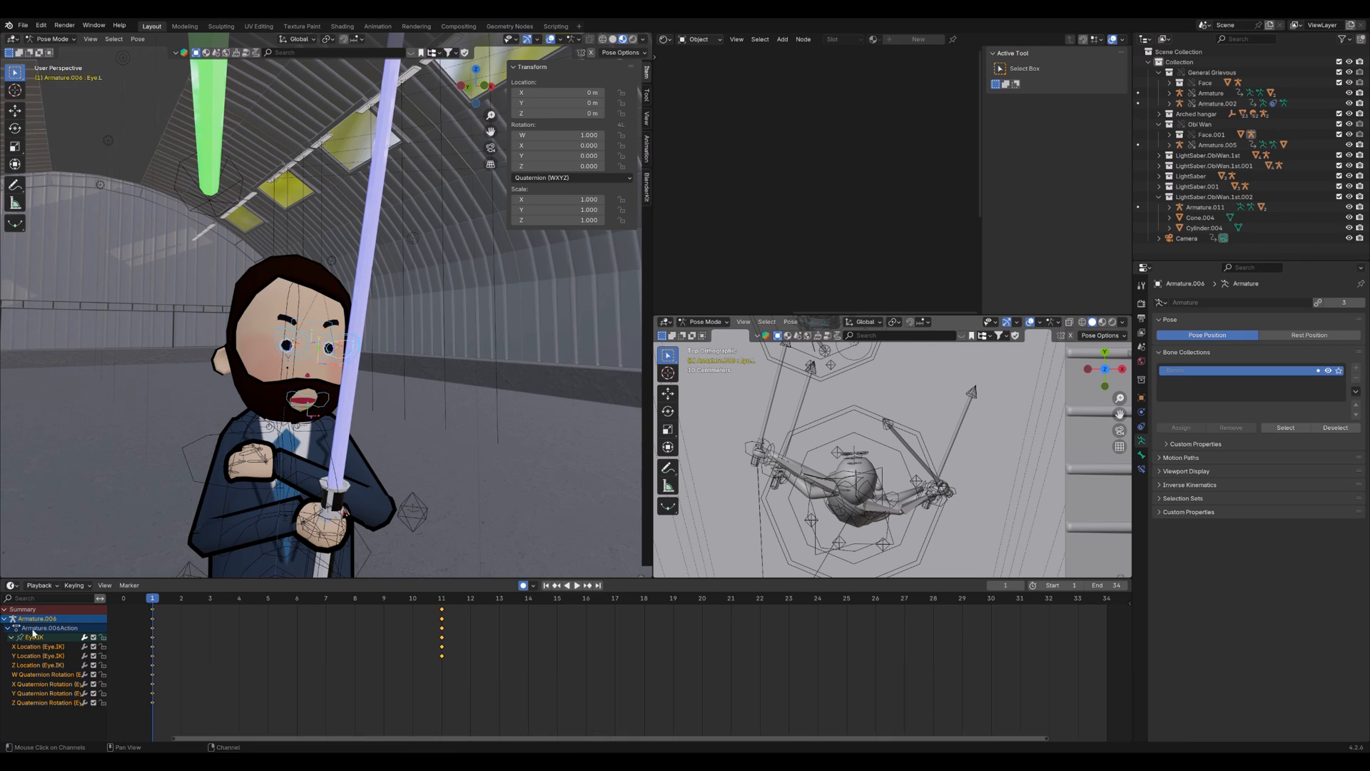
Examine the Eye.IK bone's gaze movement between frames 1 and 11, ending back at frame 1
{"action": "left_click", "coordinate": [361, 344]}
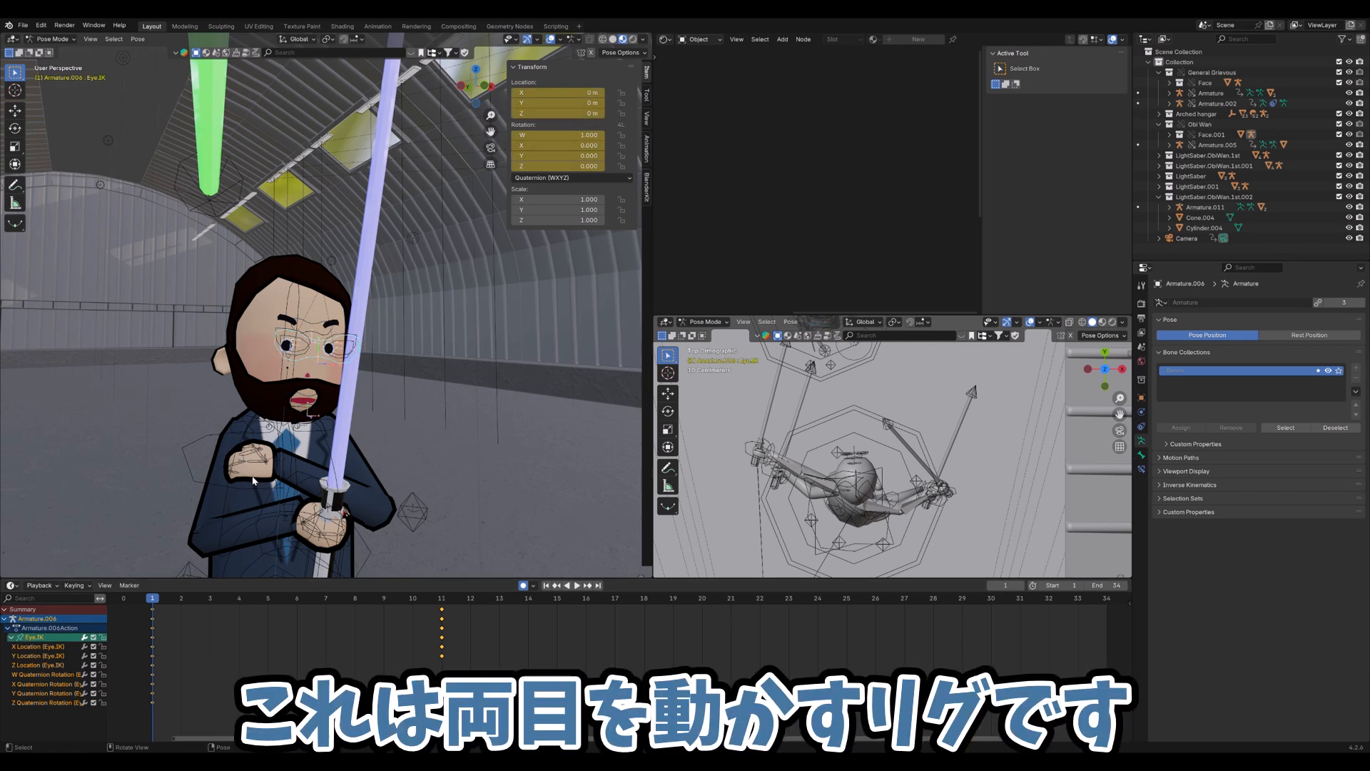
{"action": "key", "text": "space"}
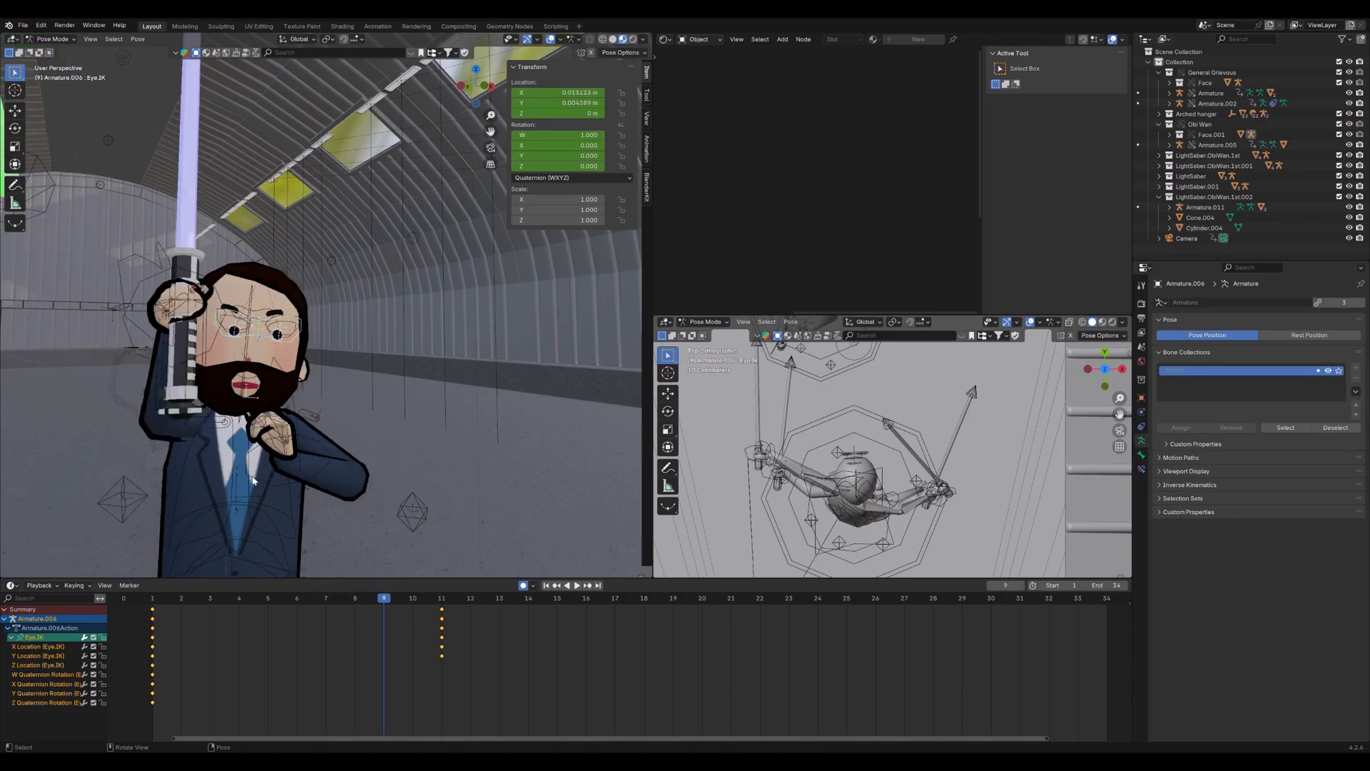
{"action": "key", "text": "Left"}
{"action": "key", "text": "Left"}
{"action": "key", "text": "Left"}
{"action": "key", "text": "Left"}
{"action": "key", "text": "Left"}
{"action": "key", "text": "Left"}
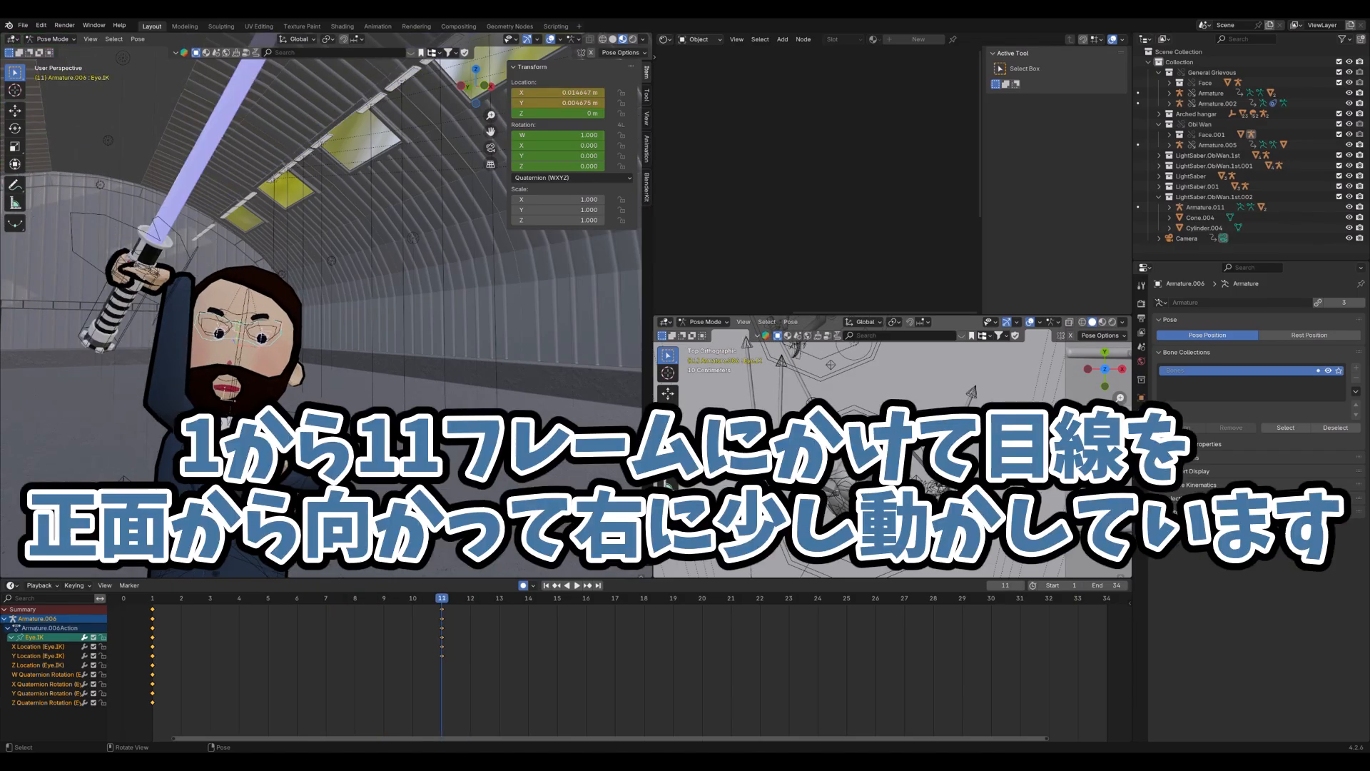
{"action": "key", "text": "Left"}
{"action": "key", "text": "Left"}
{"action": "key", "text": "Left"}
{"action": "key", "text": "Left"}
{"action": "key", "text": "Left"}
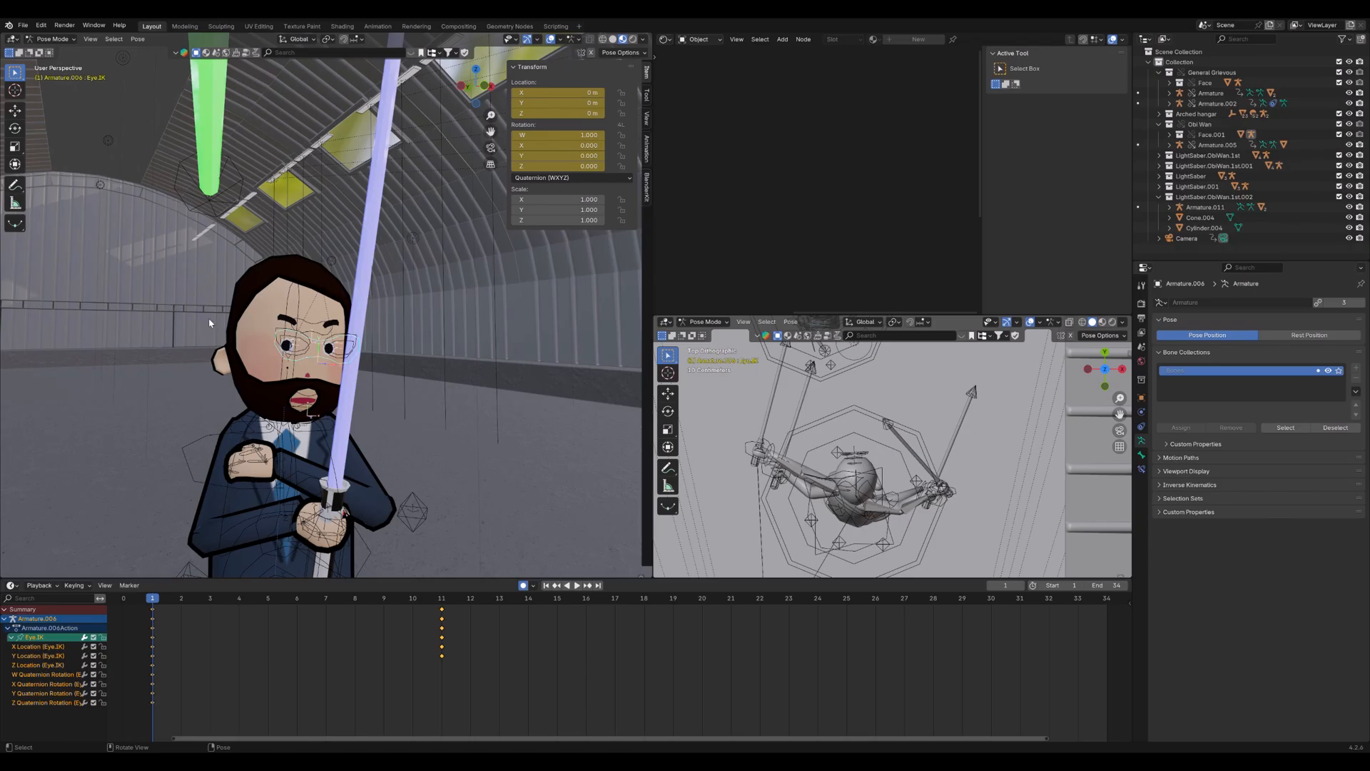
Leave posing the face armature and switch to posing General Grievous's split-arm armature, Armature.002
{"action": "scroll", "coordinate": [216, 352], "scroll_direction": "down", "scroll_amount": 6}
{"action": "scroll", "coordinate": [280, 377], "scroll_direction": "up", "scroll_amount": 5}
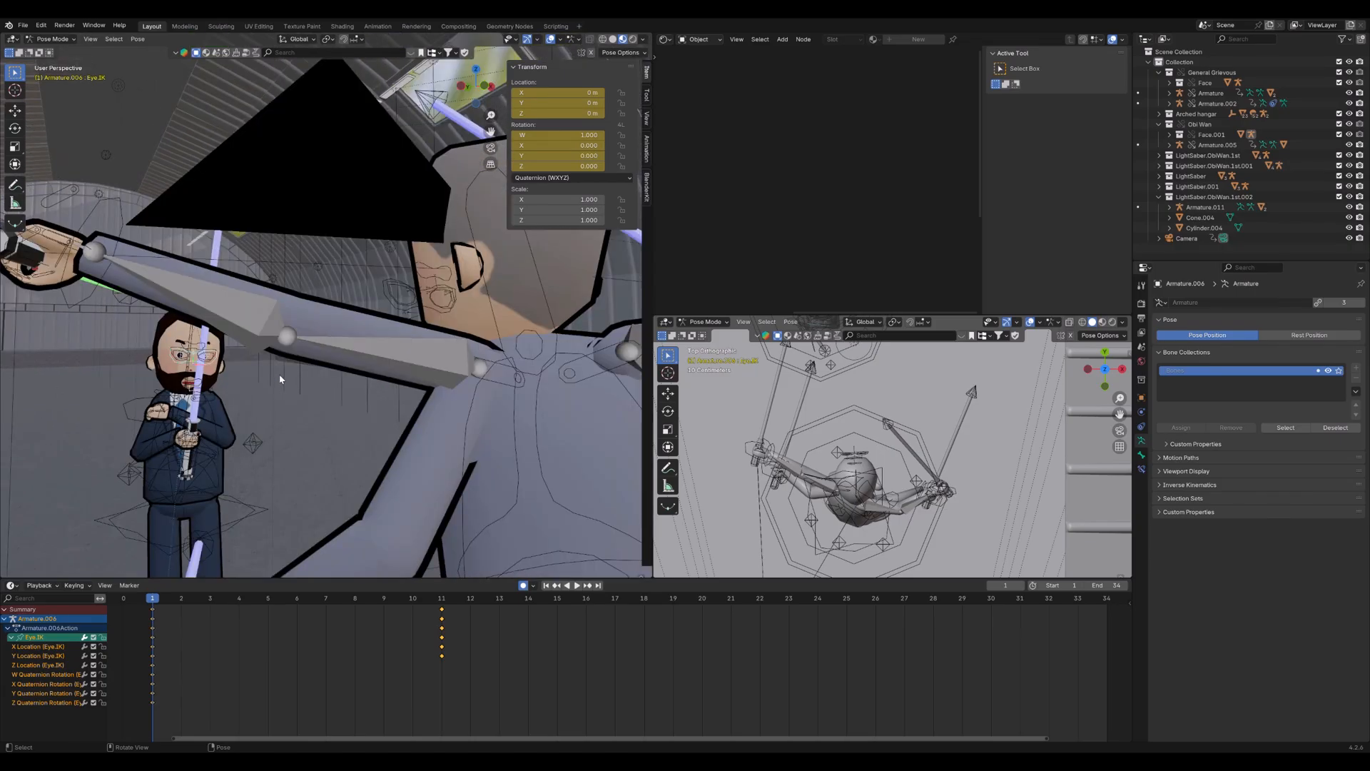
{"action": "scroll", "coordinate": [276, 370], "scroll_direction": "down", "scroll_amount": 6}
{"action": "scroll", "coordinate": [251, 353], "scroll_direction": "up", "scroll_amount": 1}
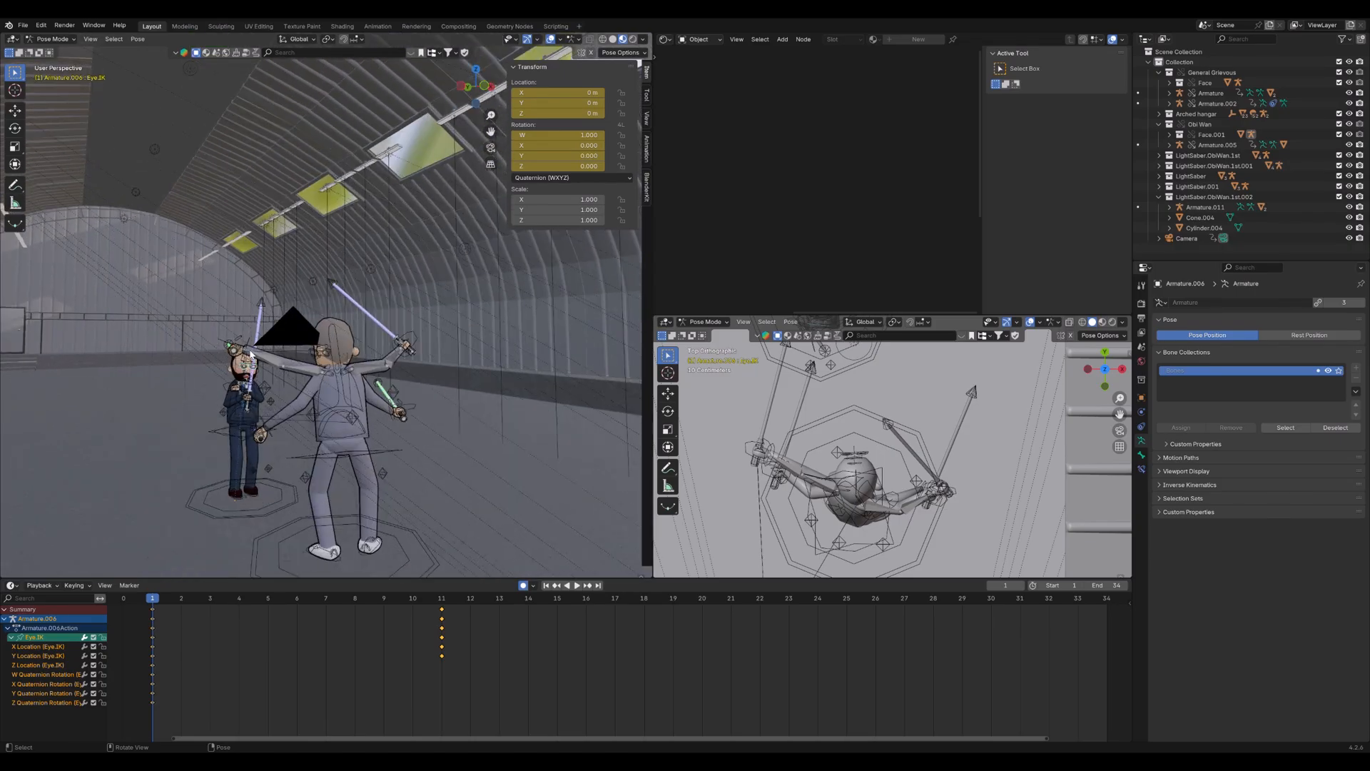
{"action": "key", "text": "ctrl+Tab"}
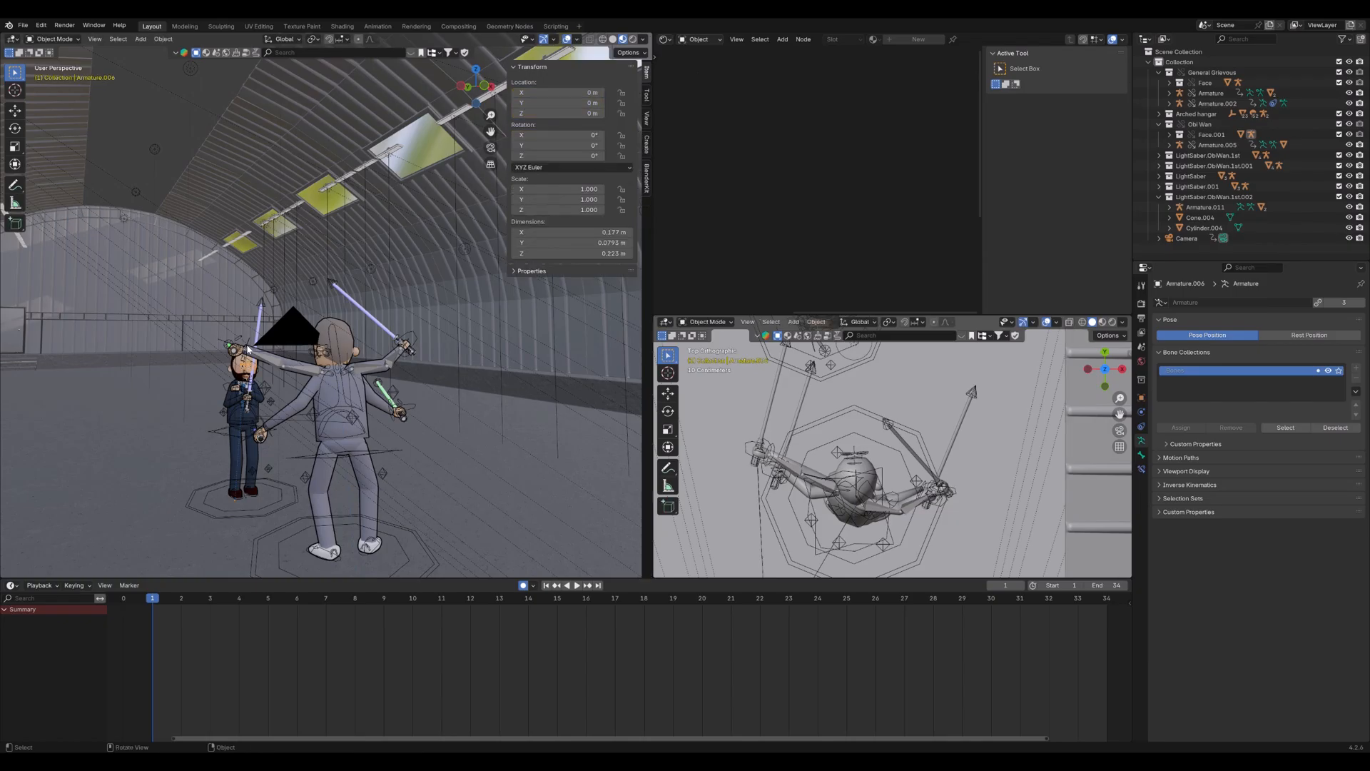
{"action": "left_click", "coordinate": [248, 350]}
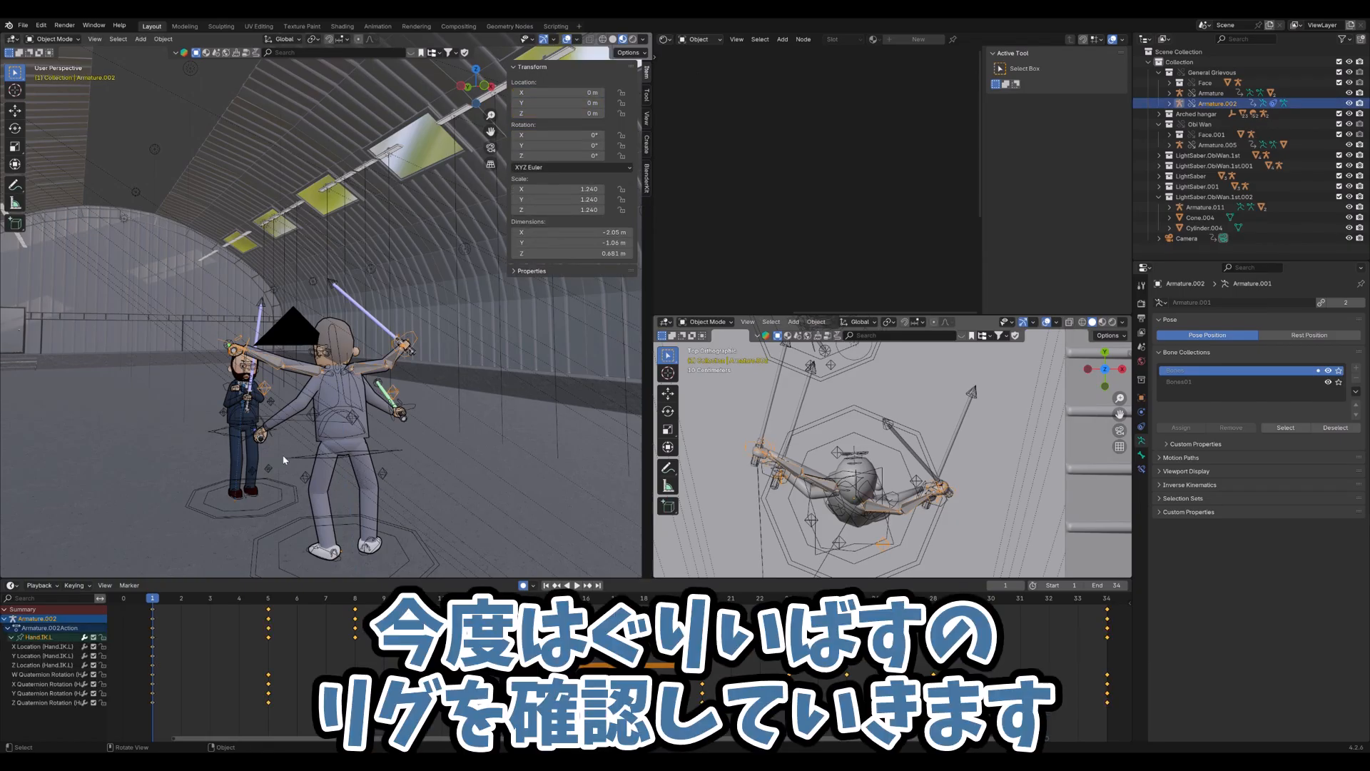
{"action": "key", "text": "ctrl+Tab"}
Examine the sway of Armature.002's Hand.IK.L bone frame by frame up to frame 34 and back to 24, and deselect it
{"action": "scroll", "coordinate": [288, 401], "scroll_direction": "up", "scroll_amount": 5}
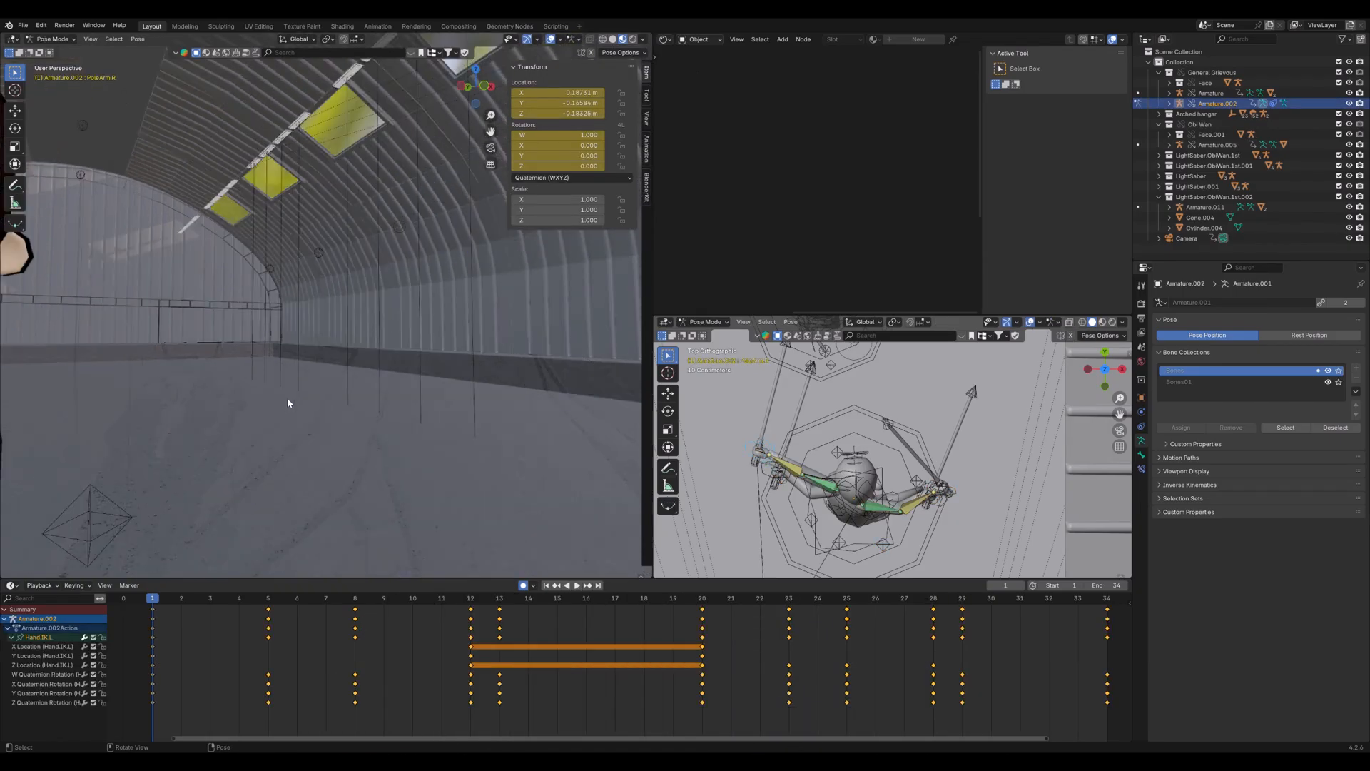
{"action": "scroll", "coordinate": [268, 387], "scroll_direction": "down", "scroll_amount": 6}
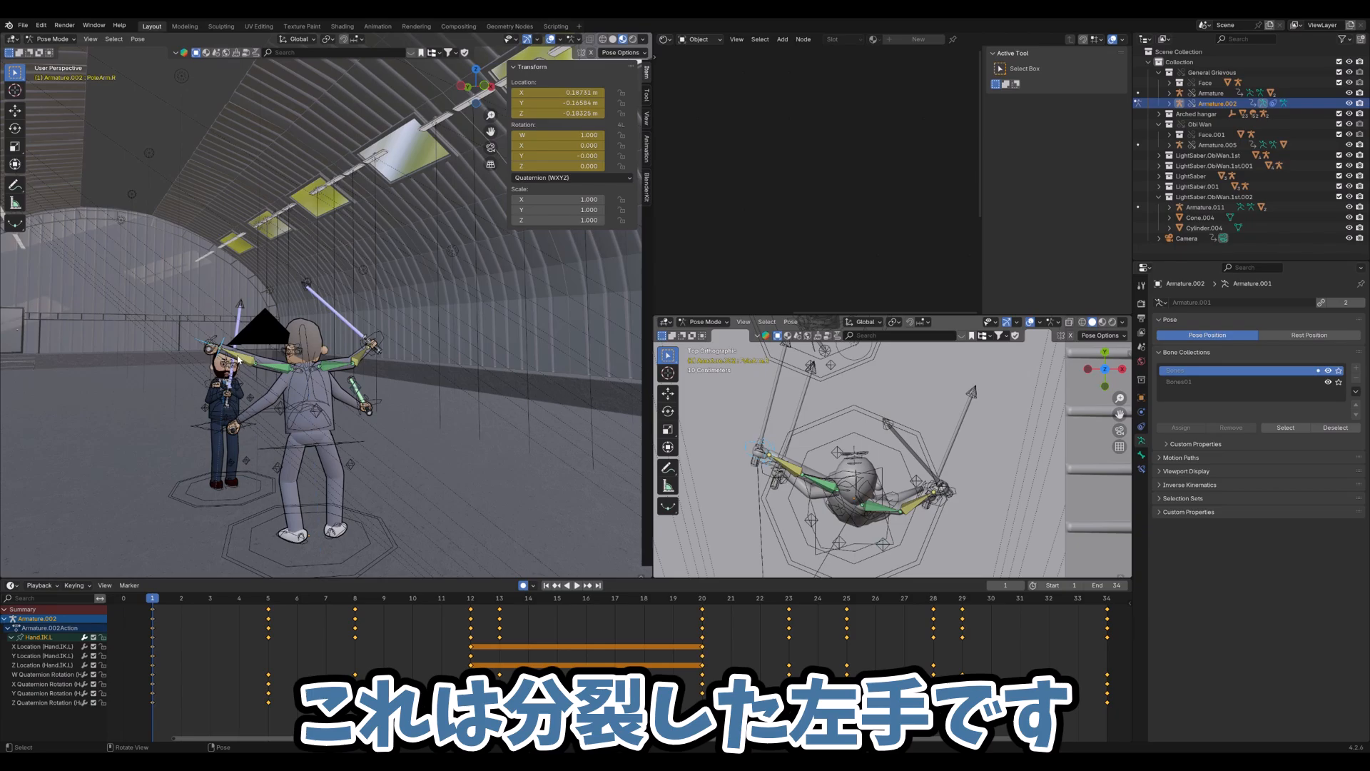
{"action": "scroll", "coordinate": [227, 349], "scroll_direction": "up", "scroll_amount": 2}
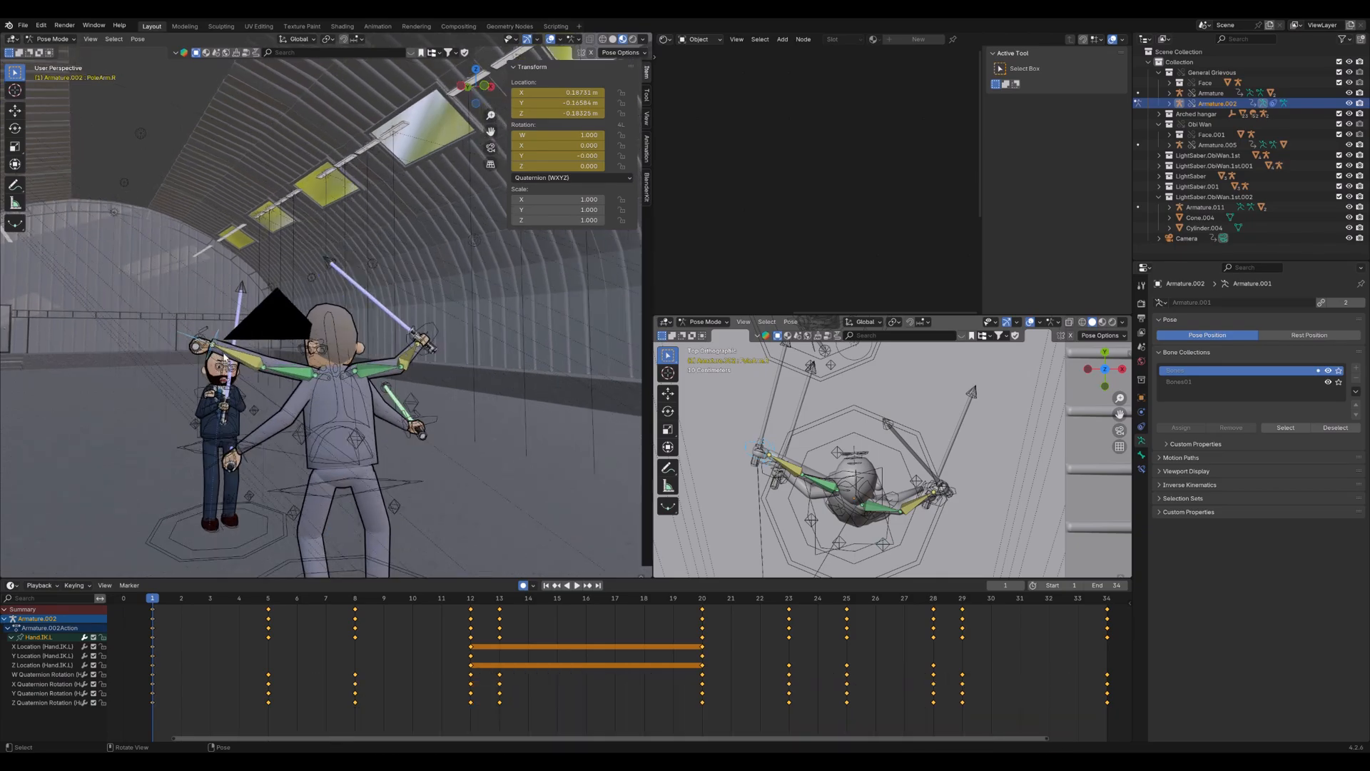
{"action": "left_click", "coordinate": [172, 598]}
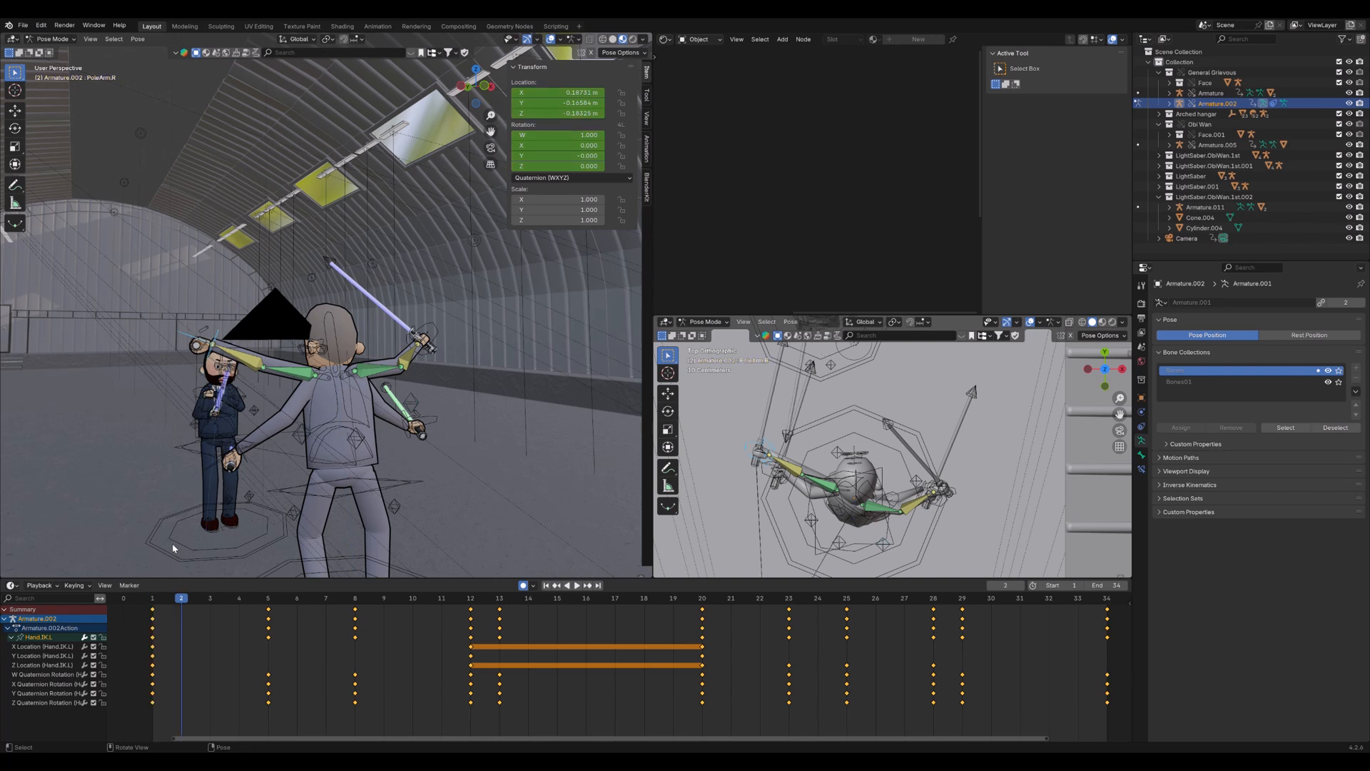
{"action": "key", "text": "Right"}
{"action": "key", "text": "Right"}
{"action": "key", "text": "Right"}
{"action": "key", "text": "Right"}
{"action": "key", "text": "Right"}
{"action": "key", "text": "Right"}
{"action": "key", "text": "Right"}
{"action": "key", "text": "Right"}
{"action": "key", "text": "Right"}
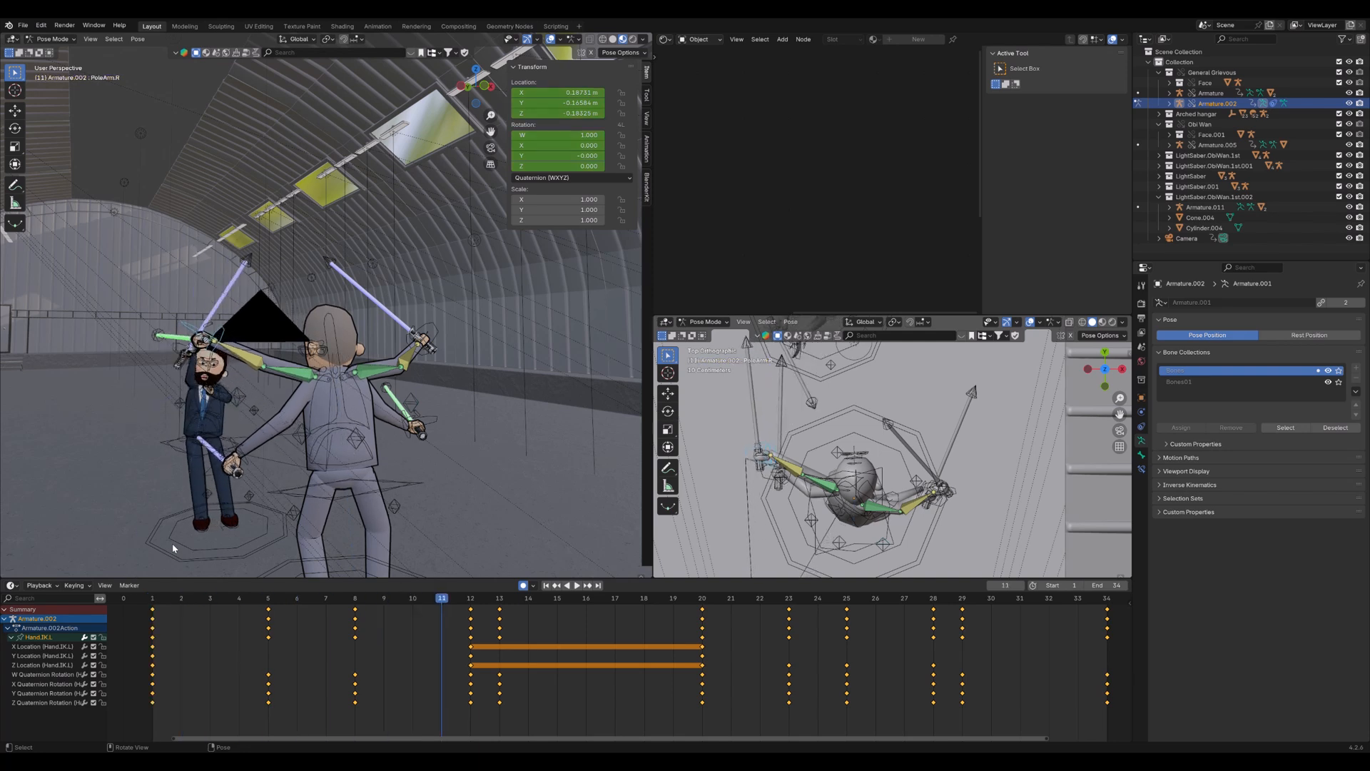
{"action": "key", "text": "Right"}
{"action": "key", "text": "Right"}
{"action": "key", "text": "Right"}
{"action": "key", "text": "Right"}
{"action": "key", "text": "Right"}
{"action": "key", "text": "Right"}
{"action": "key", "text": "Right"}
{"action": "key", "text": "Right"}
{"action": "key", "text": "Right"}
{"action": "key", "text": "Right"}
{"action": "key", "text": "Right"}
{"action": "key", "text": "Right"}
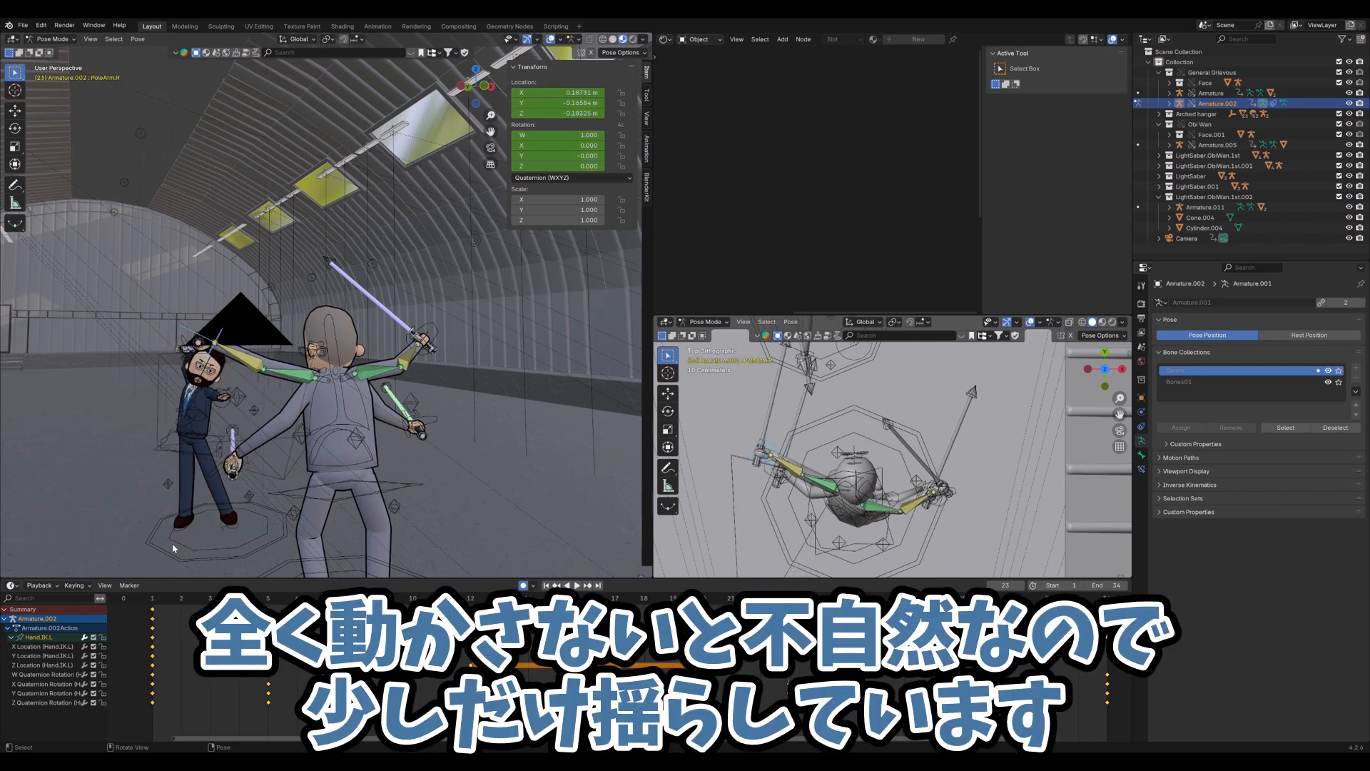
{"action": "key", "text": "Right"}
{"action": "key", "text": "Right"}
{"action": "key", "text": "Right"}
{"action": "key", "text": "Right"}
{"action": "key", "text": "Right"}
{"action": "key", "text": "Right"}
{"action": "key", "text": "Right"}
{"action": "key", "text": "Right"}
{"action": "key", "text": "Right"}
{"action": "key", "text": "Right"}
{"action": "key", "text": "Right"}
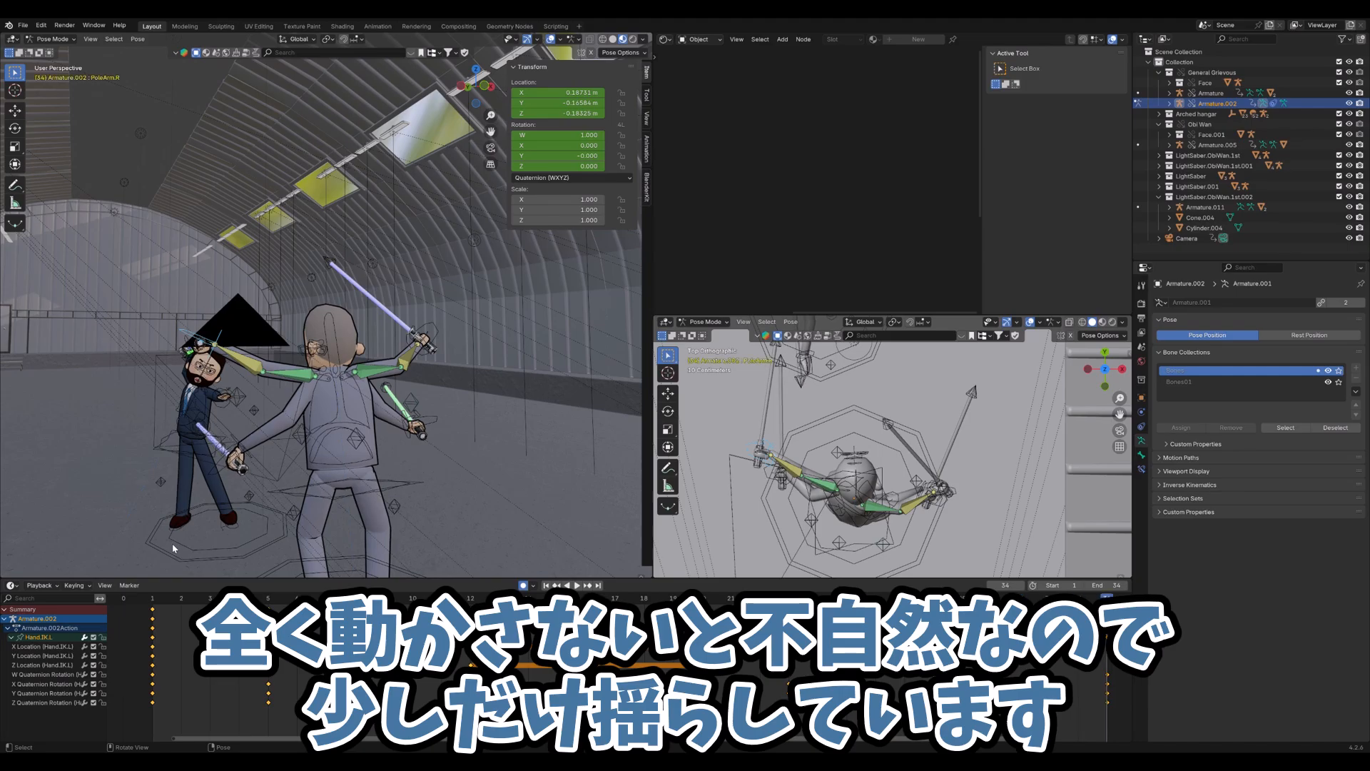
{"action": "key", "text": "Left"}
{"action": "key", "text": "Left"}
{"action": "key", "text": "Left"}
{"action": "key", "text": "Left"}
{"action": "key", "text": "Left"}
{"action": "key", "text": "Left"}
{"action": "key", "text": "Left"}
{"action": "key", "text": "Left"}
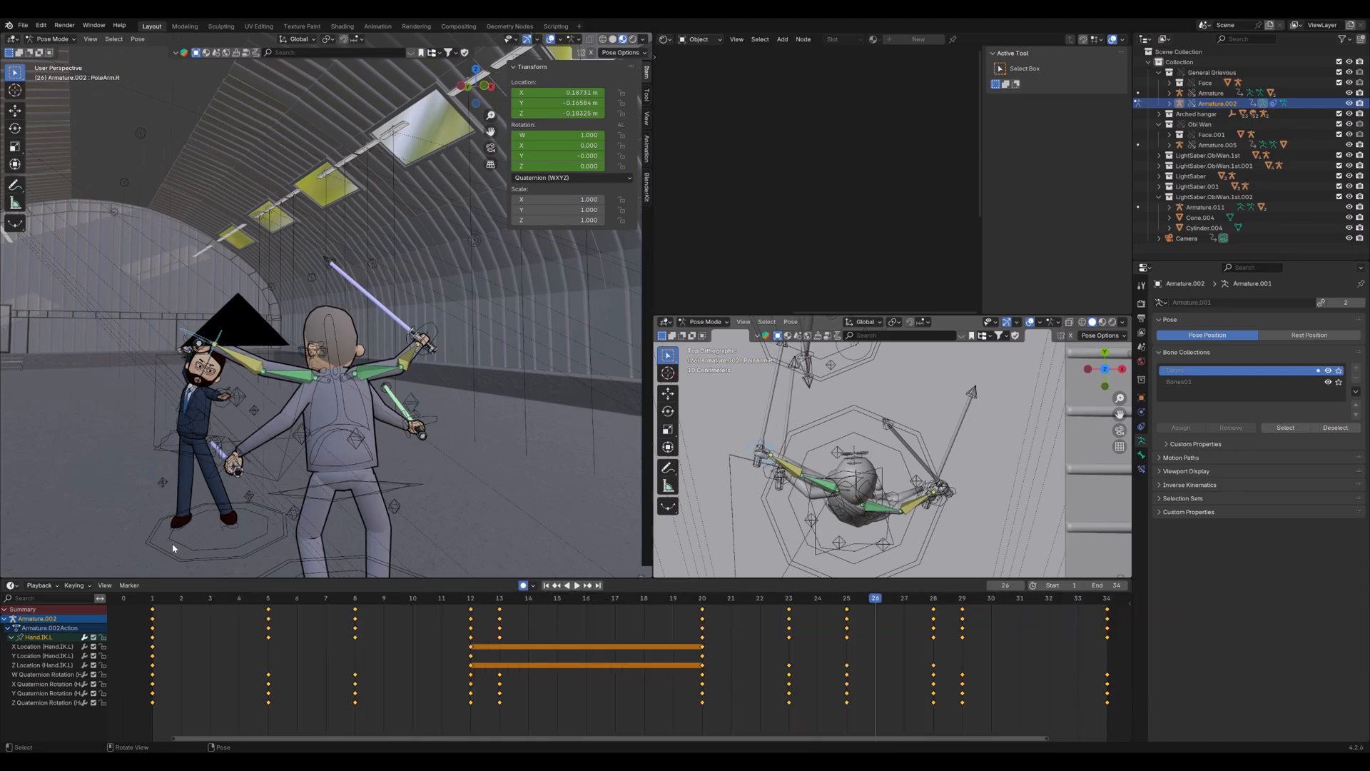
{"action": "key", "text": "Left"}
{"action": "key", "text": "Left"}
{"action": "key", "text": "alt+a"}
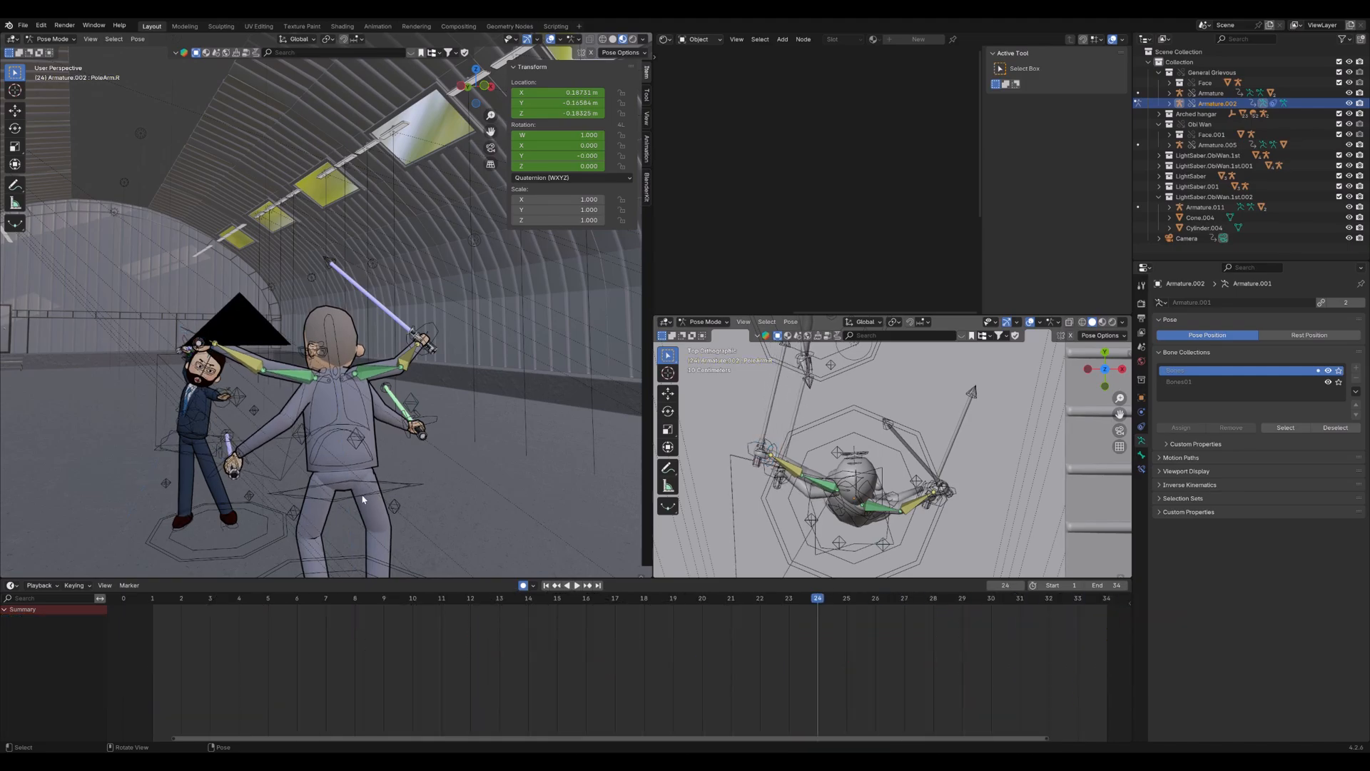
Switch to posing General Grievous's main body armature and examine the Hips bone's keyframes over the final frames
{"action": "key", "text": "ctrl+Tab"}
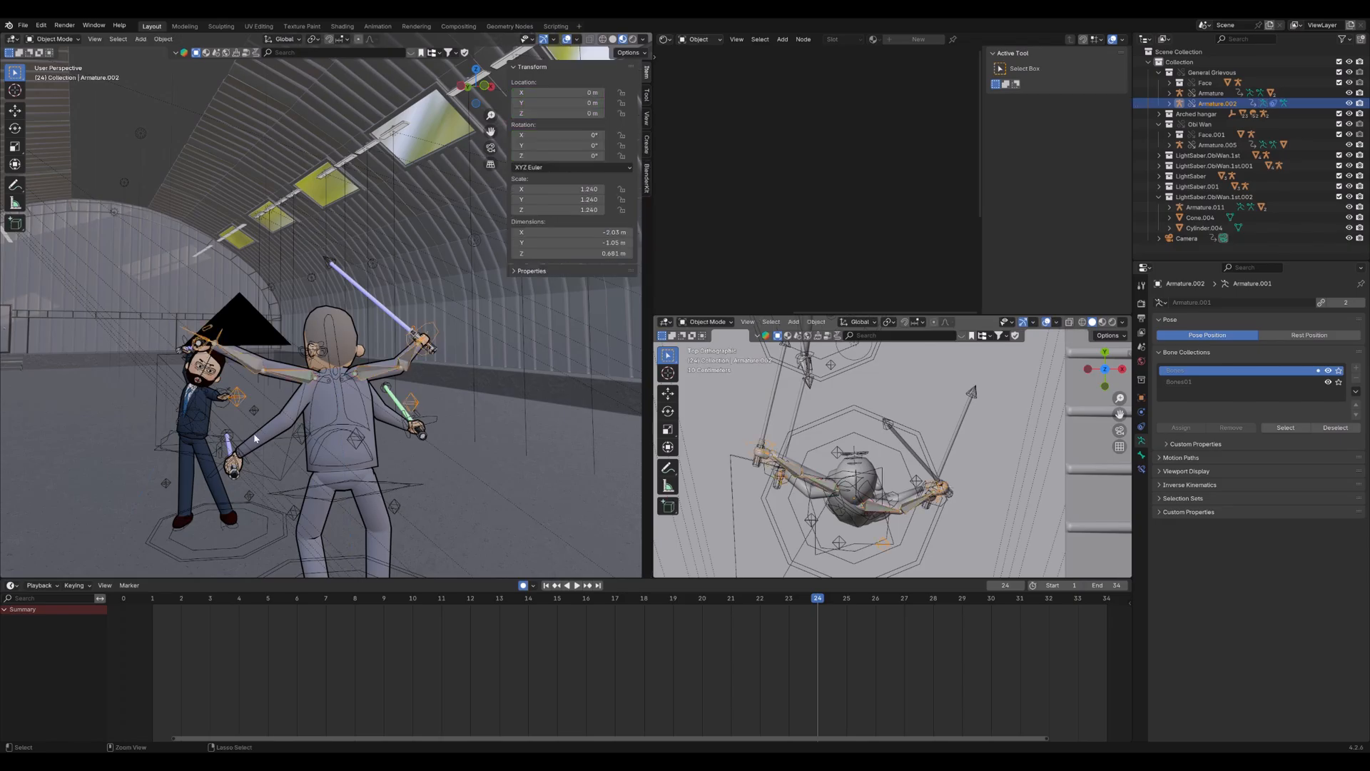
{"action": "left_click", "coordinate": [349, 486]}
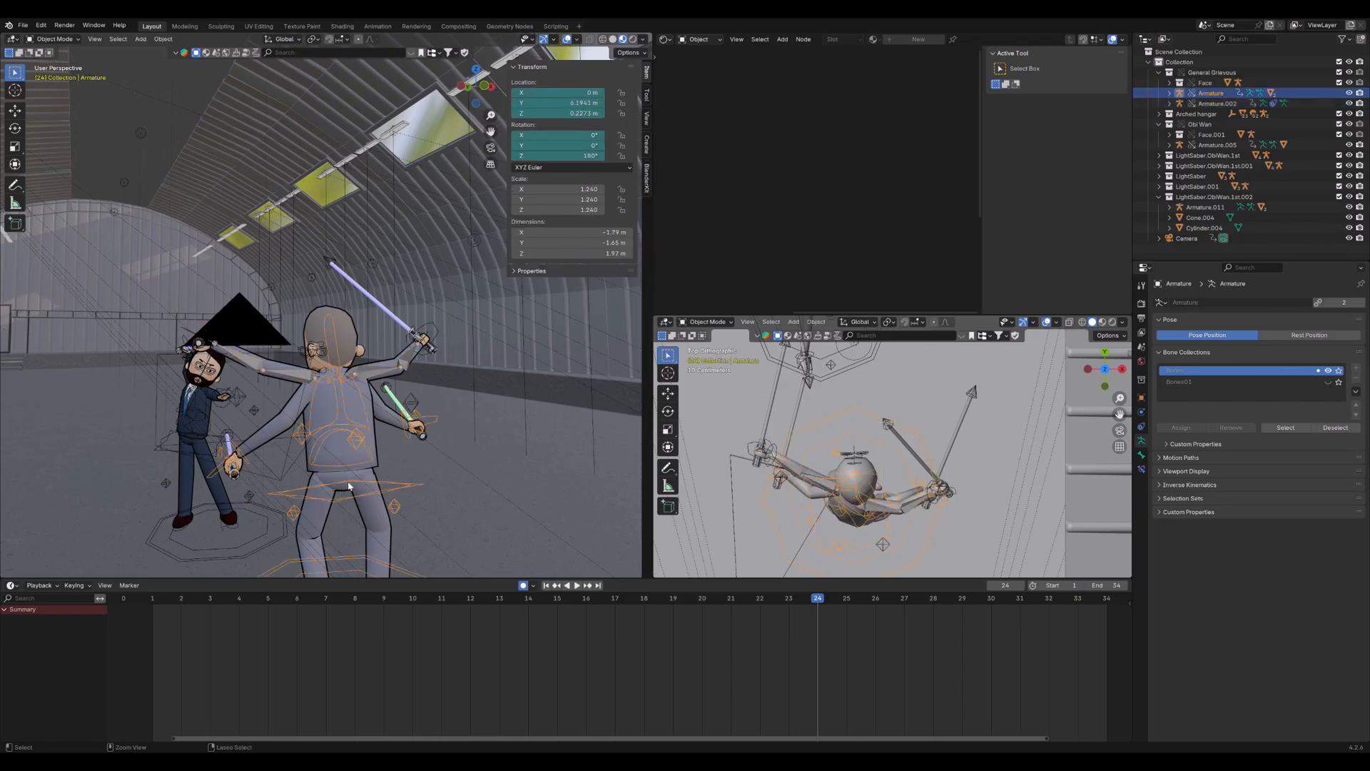
{"action": "key", "text": "ctrl+Tab"}
{"action": "left_click", "coordinate": [349, 486]}
{"action": "key", "text": "space"}
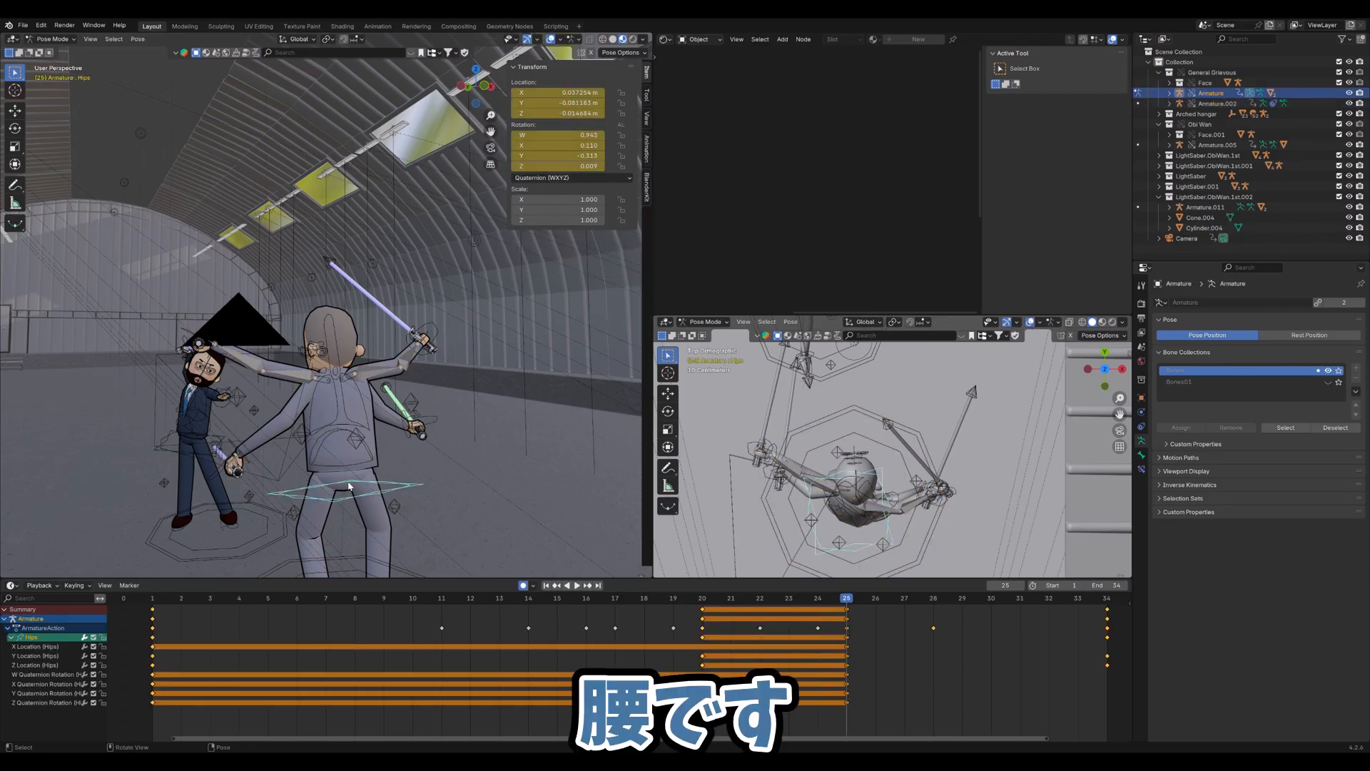
{"action": "key", "text": "Right"}
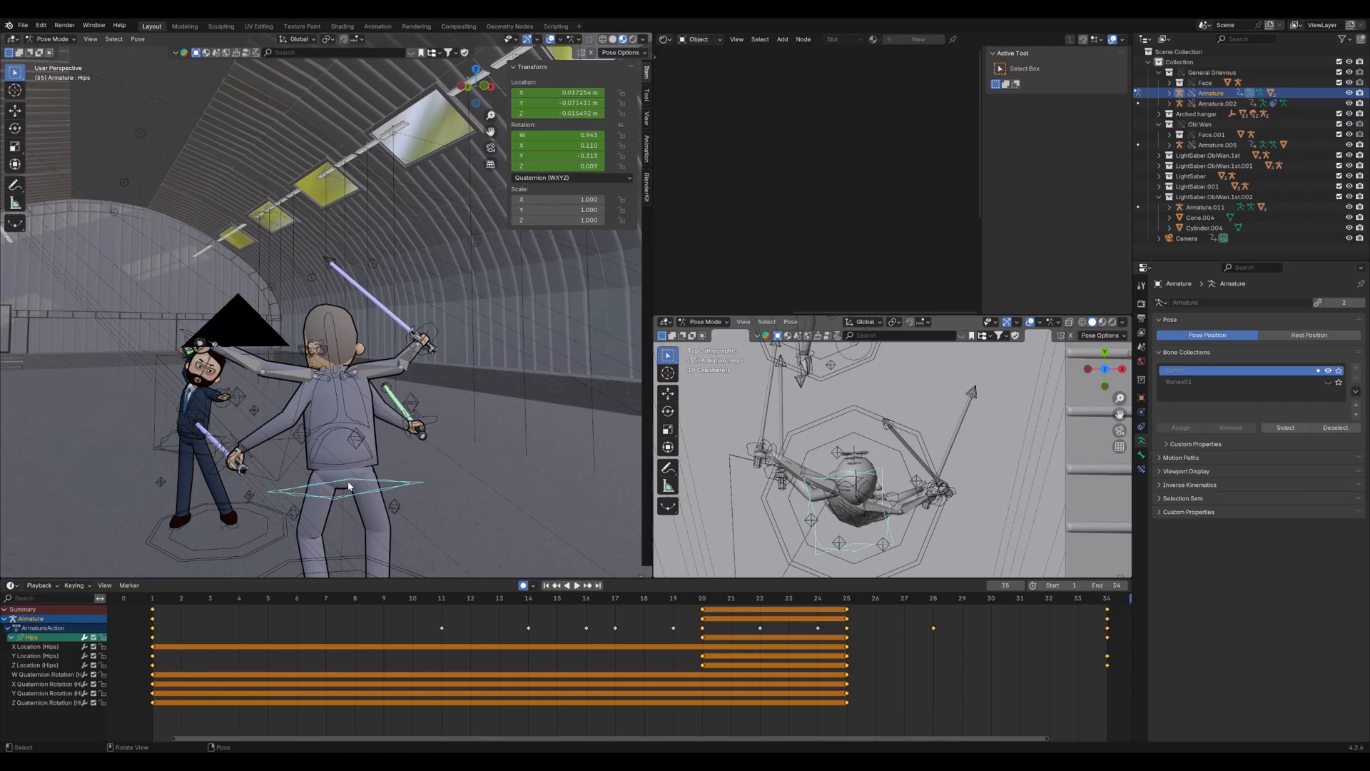
{"action": "key", "text": "Left"}
{"action": "key", "text": "Left"}
{"action": "key", "text": "Left"}
{"action": "key", "text": "Left"}
{"action": "key", "text": "Left"}
{"action": "key", "text": "Left"}
{"action": "key", "text": "Left"}
{"action": "key", "text": "Left"}
{"action": "key", "text": "Left"}
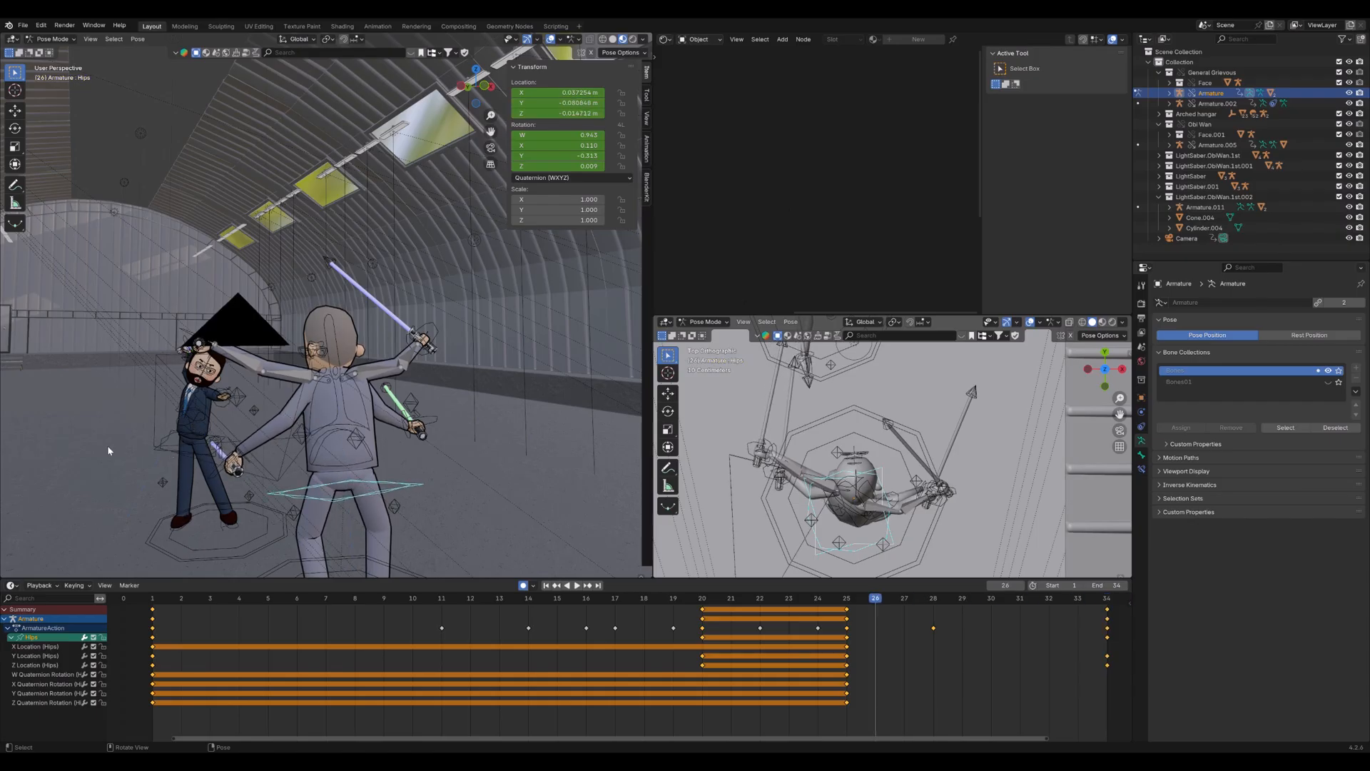
Examine the sway of the body armature's Hand.IK.L bone by stepping back to the early frames and forward to frame 34
{"action": "left_click", "coordinate": [239, 447]}
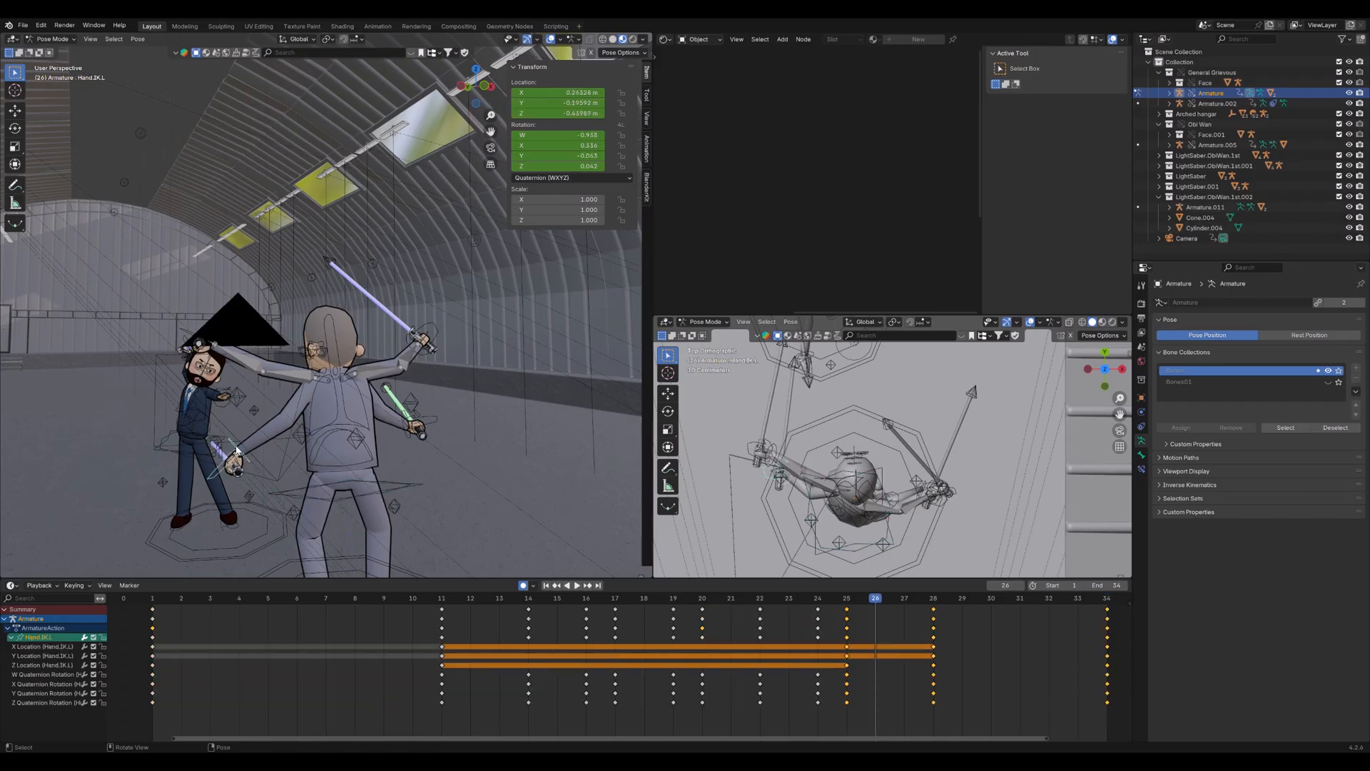
{"action": "key", "text": "Left"}
{"action": "key", "text": "Left"}
{"action": "key", "text": "Left"}
{"action": "key", "text": "Left"}
{"action": "key", "text": "Left"}
{"action": "key", "text": "Left"}
{"action": "key", "text": "Left"}
{"action": "key", "text": "Left"}
{"action": "key", "text": "Left"}
{"action": "key", "text": "Left"}
{"action": "key", "text": "Left"}
{"action": "key", "text": "Left"}
{"action": "key", "text": "Left"}
{"action": "key", "text": "Left"}
{"action": "key", "text": "Left"}
{"action": "key", "text": "Left"}
{"action": "key", "text": "Left"}
{"action": "key", "text": "Left"}
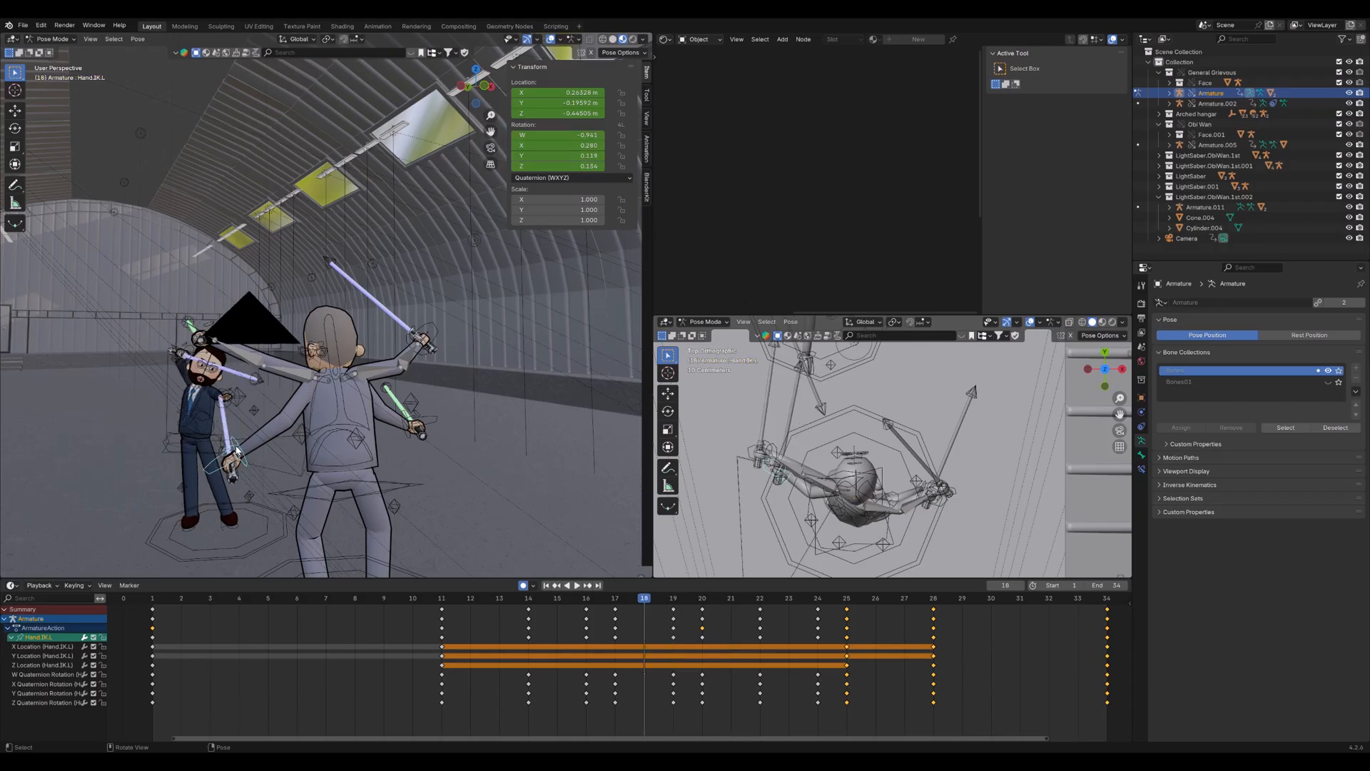
{"action": "key", "text": "Left"}
{"action": "key", "text": "Left"}
{"action": "key", "text": "Left"}
{"action": "key", "text": "Left"}
{"action": "key", "text": "Left"}
{"action": "key", "text": "Left"}
{"action": "key", "text": "Left"}
{"action": "key", "text": "Left"}
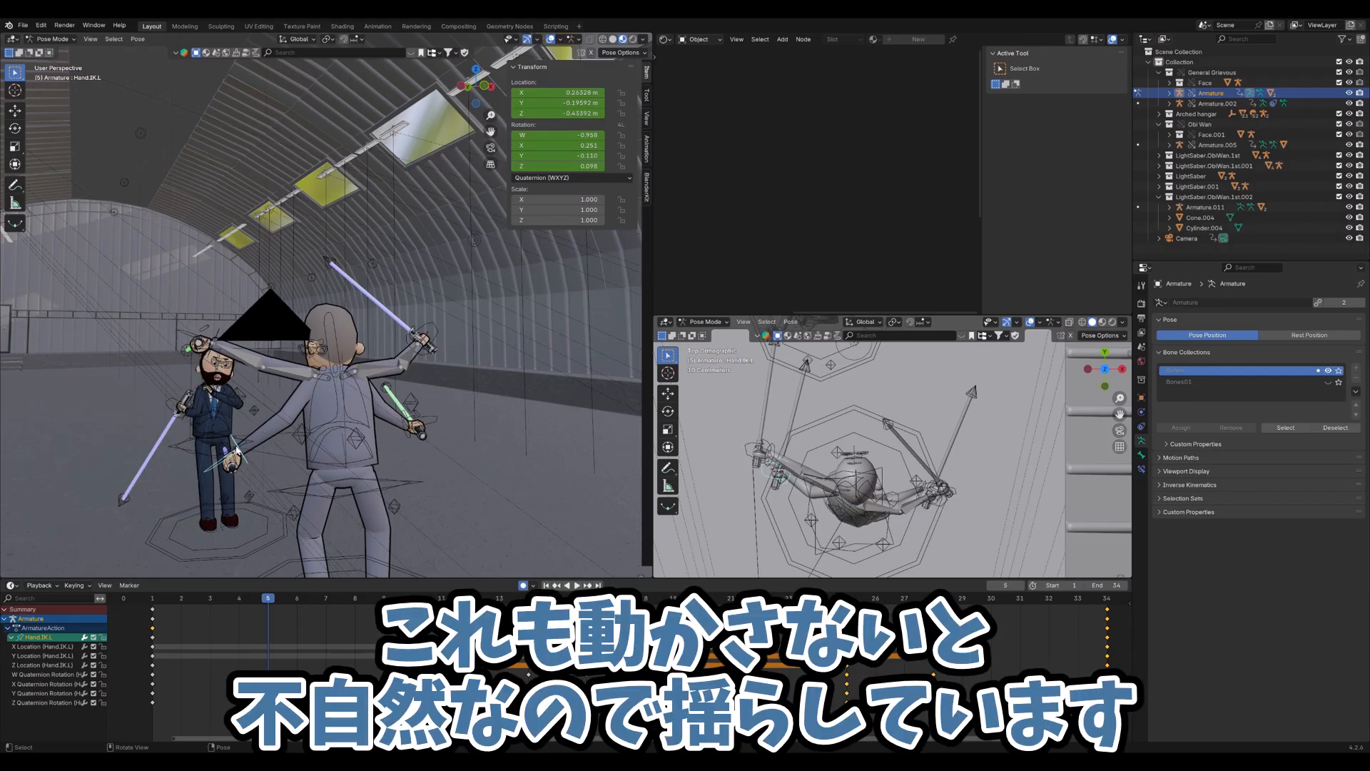
{"action": "key", "text": "Right"}
{"action": "key", "text": "Right"}
{"action": "key", "text": "Right"}
{"action": "key", "text": "Right"}
{"action": "key", "text": "Right"}
{"action": "key", "text": "Right"}
{"action": "key", "text": "Right"}
{"action": "key", "text": "Right"}
{"action": "key", "text": "Right"}
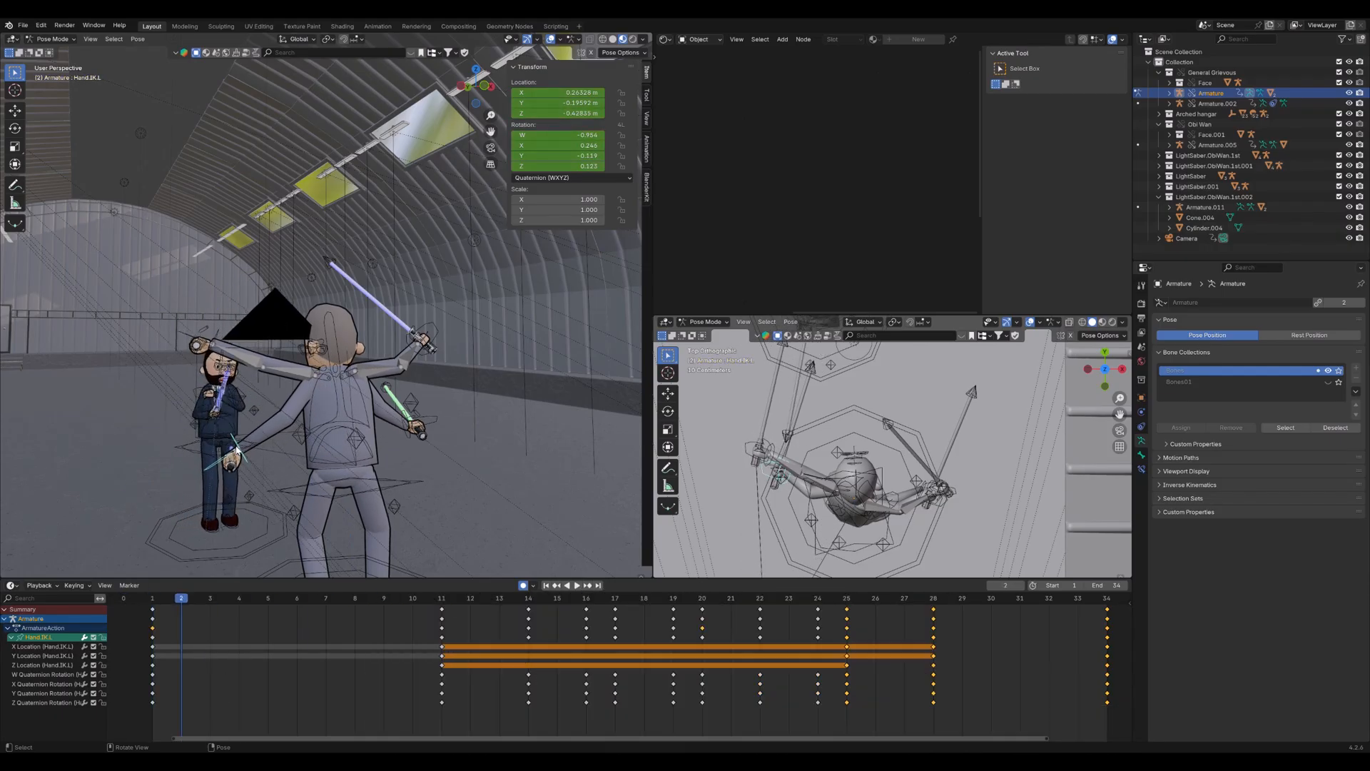
{"action": "key", "text": "Right"}
{"action": "key", "text": "Right"}
{"action": "key", "text": "Right"}
{"action": "key", "text": "Right"}
{"action": "key", "text": "Right"}
{"action": "key", "text": "Right"}
{"action": "key", "text": "Right"}
{"action": "key", "text": "Right"}
{"action": "key", "text": "Right"}
{"action": "key", "text": "Right"}
{"action": "key", "text": "Right"}
{"action": "key", "text": "Right"}
{"action": "key", "text": "Right"}
{"action": "key", "text": "Right"}
{"action": "key", "text": "Right"}
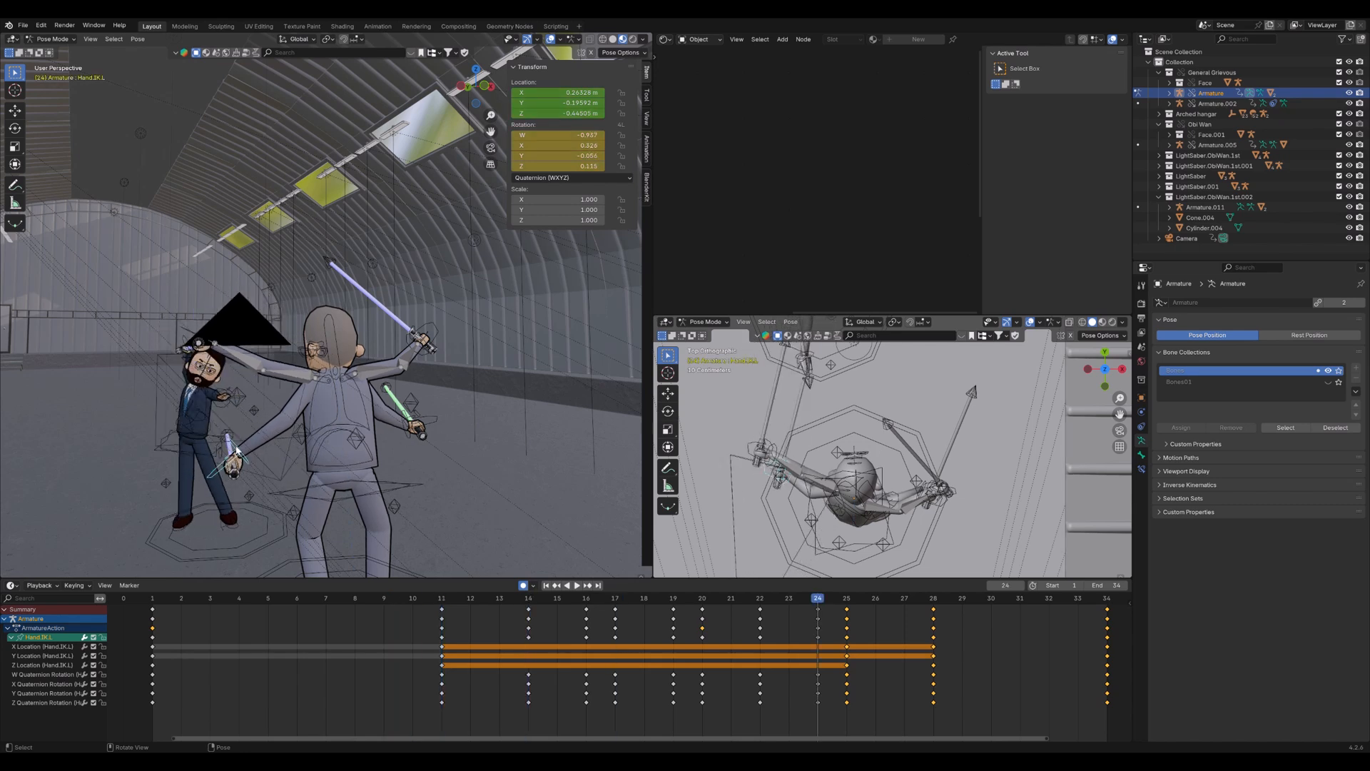
{"action": "key", "text": "Right"}
{"action": "key", "text": "Right"}
{"action": "key", "text": "Right"}
{"action": "key", "text": "Right"}
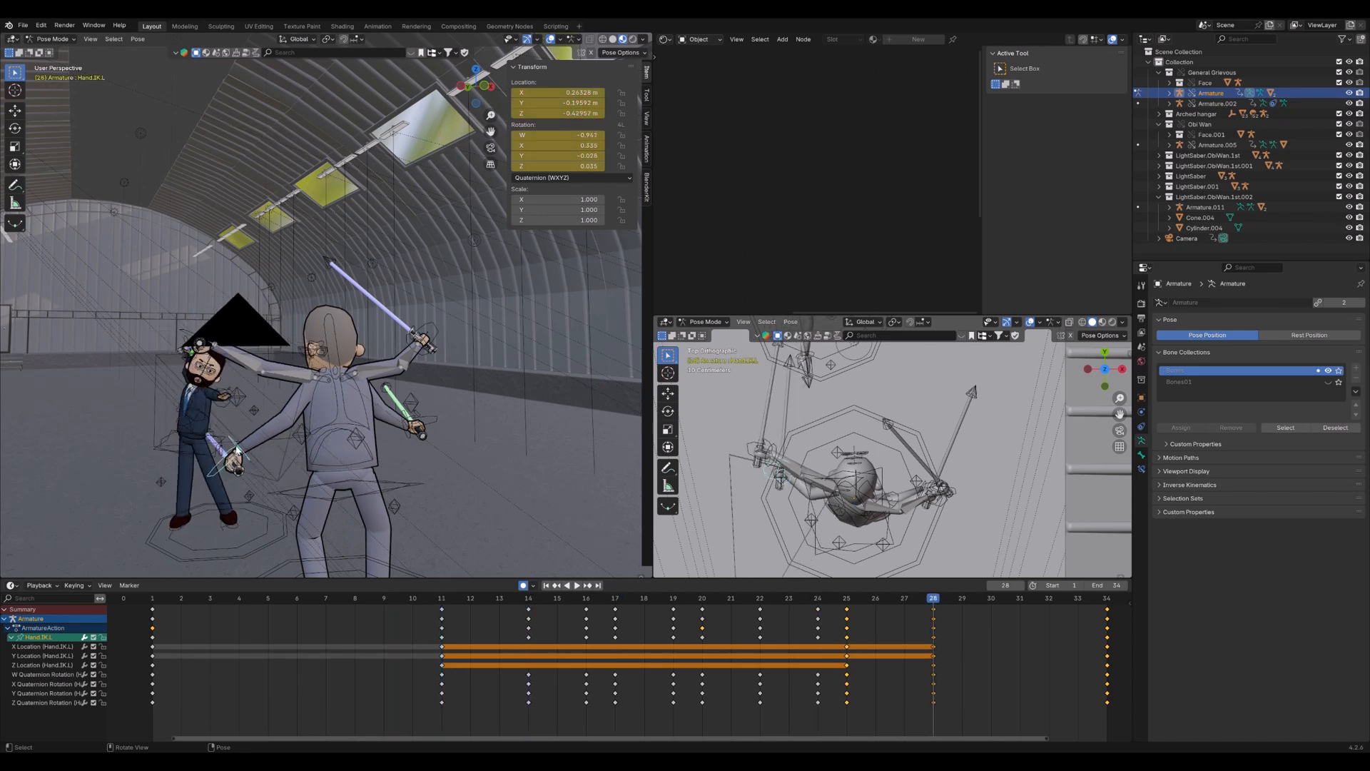
{"action": "key", "text": "Right"}
{"action": "key", "text": "Right"}
{"action": "key", "text": "Right"}
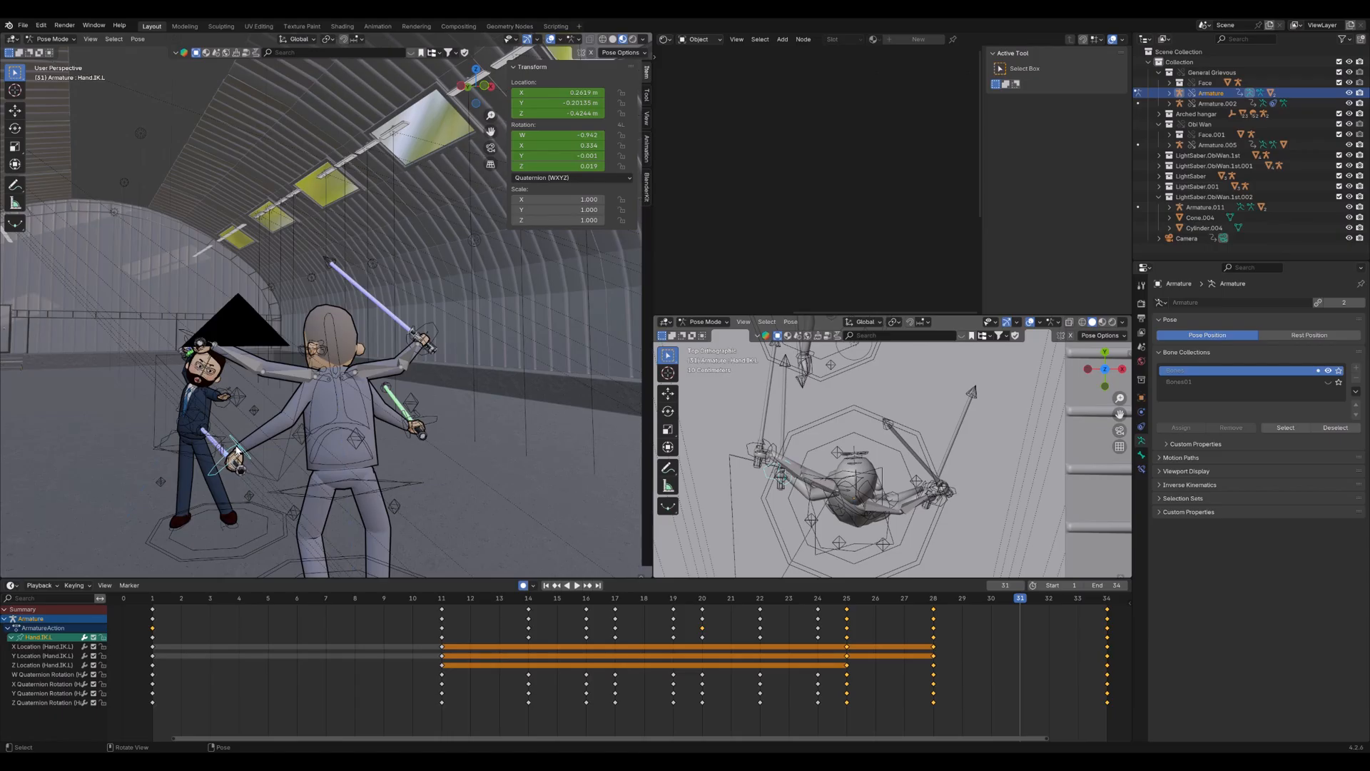
{"action": "key", "text": "Right"}
{"action": "key", "text": "Right"}
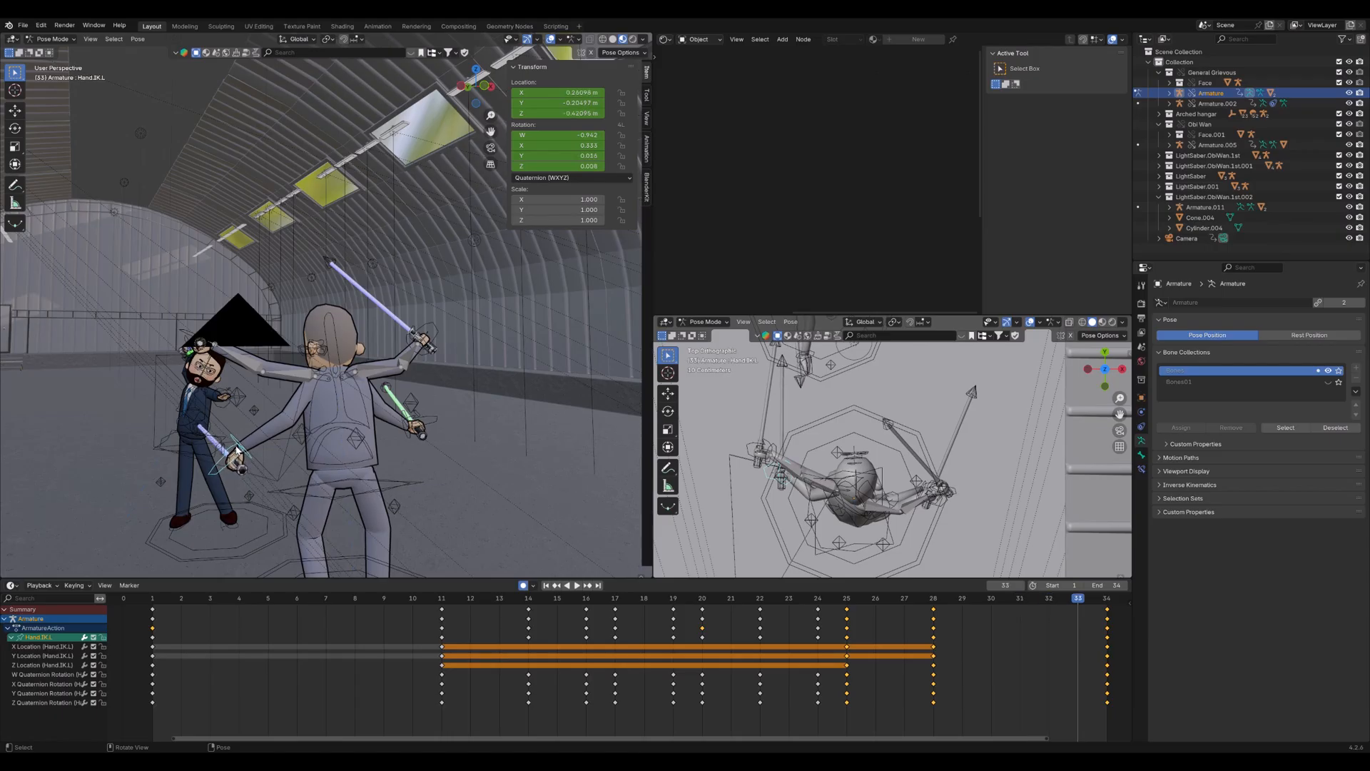
{"action": "key", "text": "Right"}
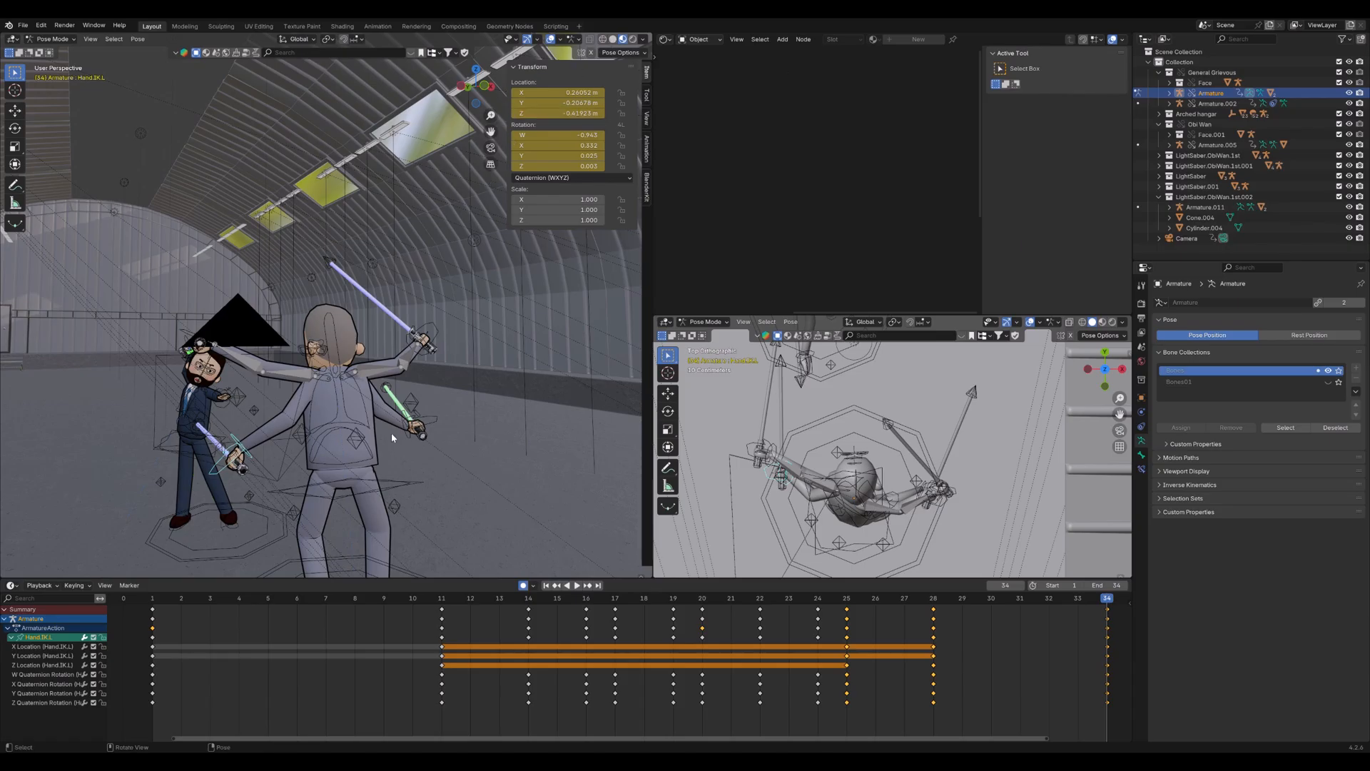
Examine the keyframes of the knee control PoleLeg.R and the elbow controls PoleArm.L and PoleArm.R in turn
{"action": "left_click", "coordinate": [293, 512]}
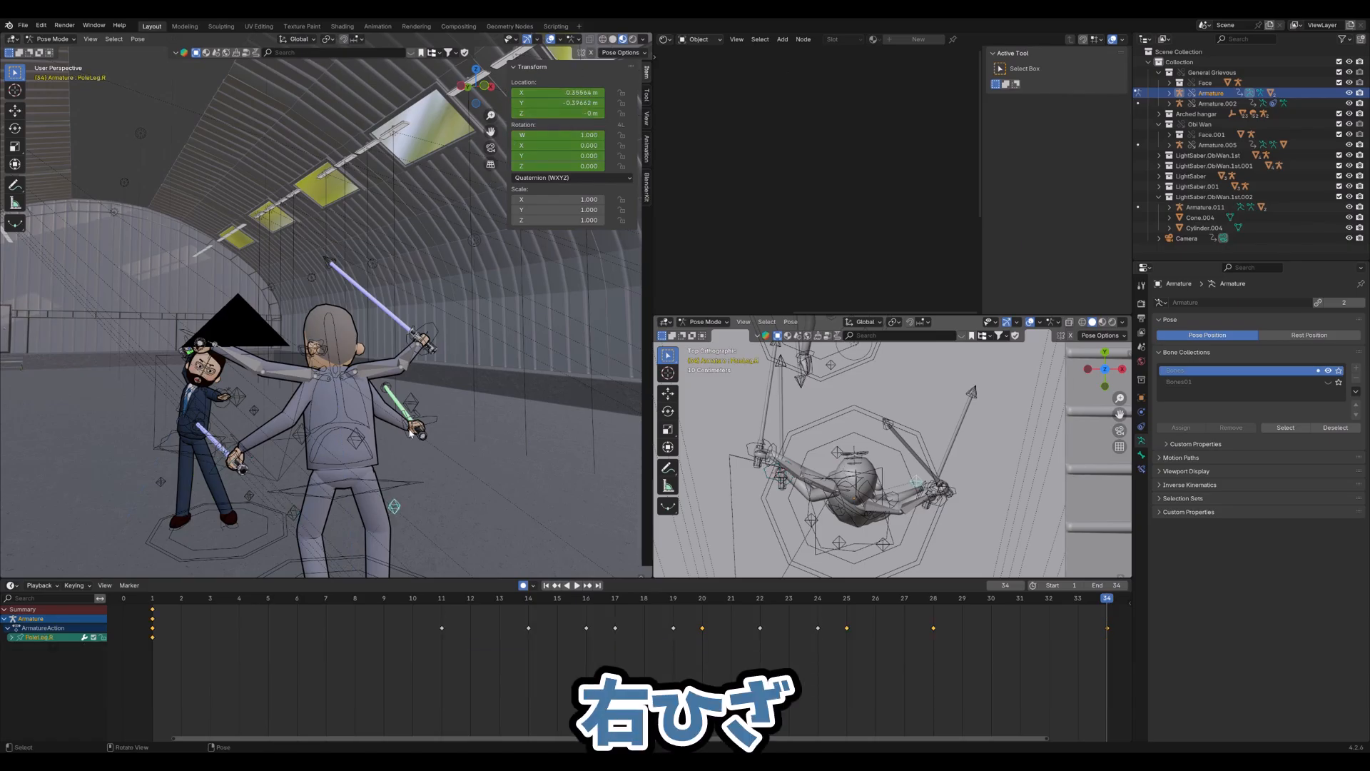
{"action": "left_click", "coordinate": [414, 404]}
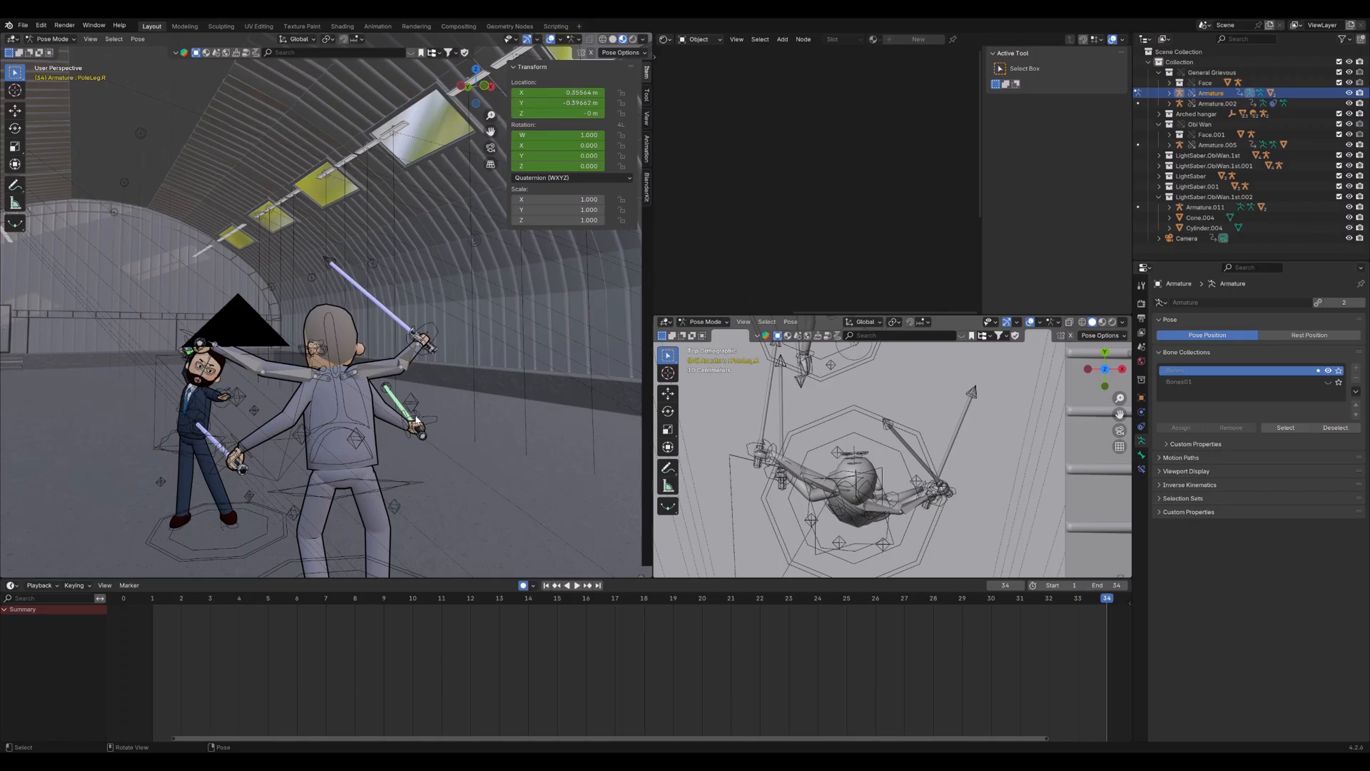
{"action": "key", "text": "a"}
{"action": "left_click", "coordinate": [298, 436]}
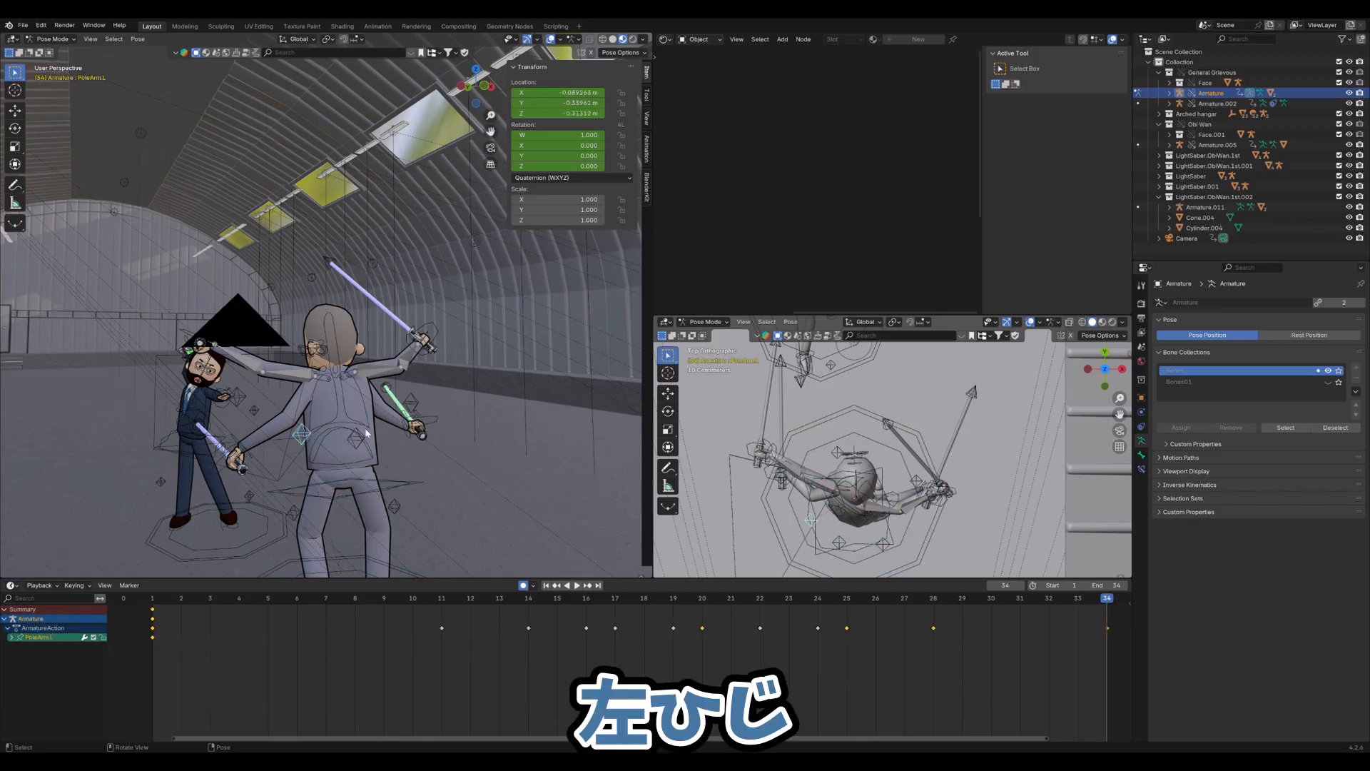
{"action": "left_click", "coordinate": [411, 406]}
{"action": "left_click", "coordinate": [356, 443]}
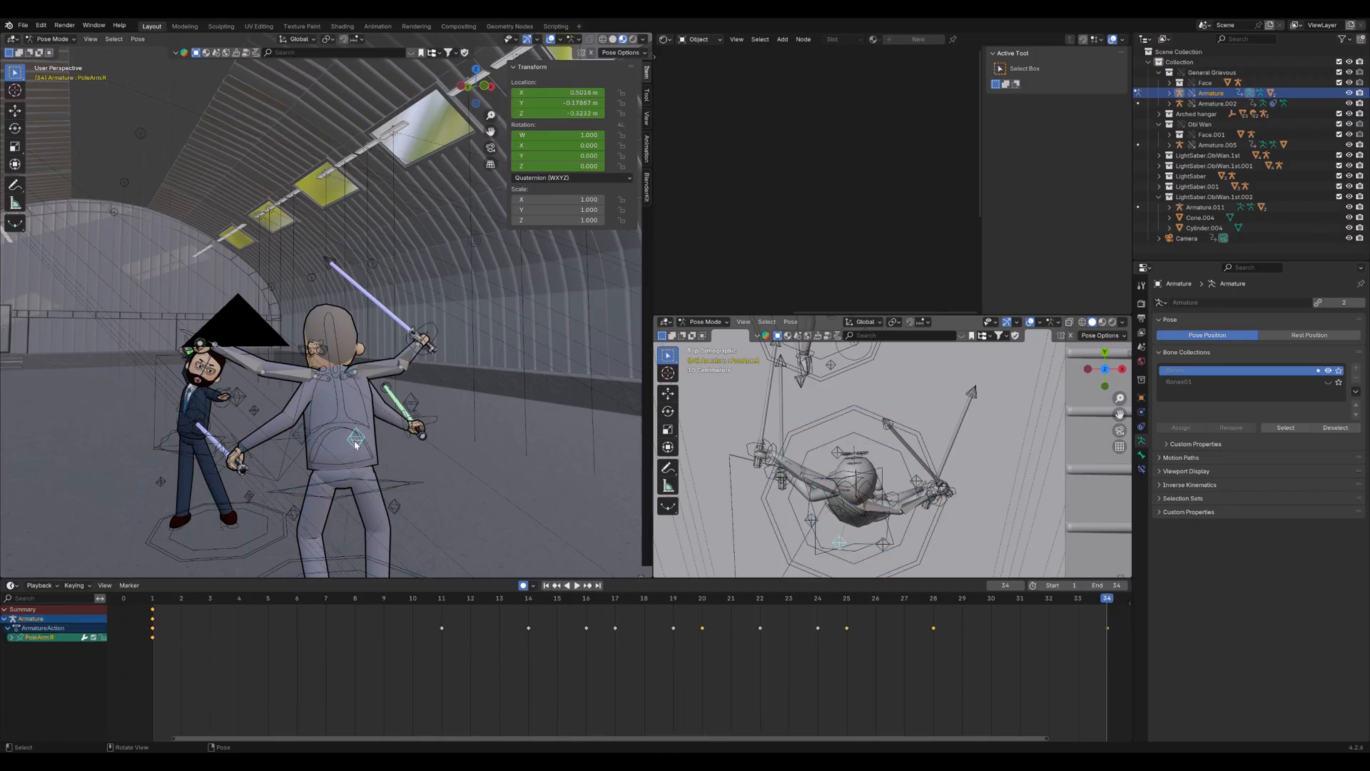
Examine the Head bone's keyframes on General Grievous's body armature and view the stance through the scene camera
{"action": "left_click", "coordinate": [335, 336]}
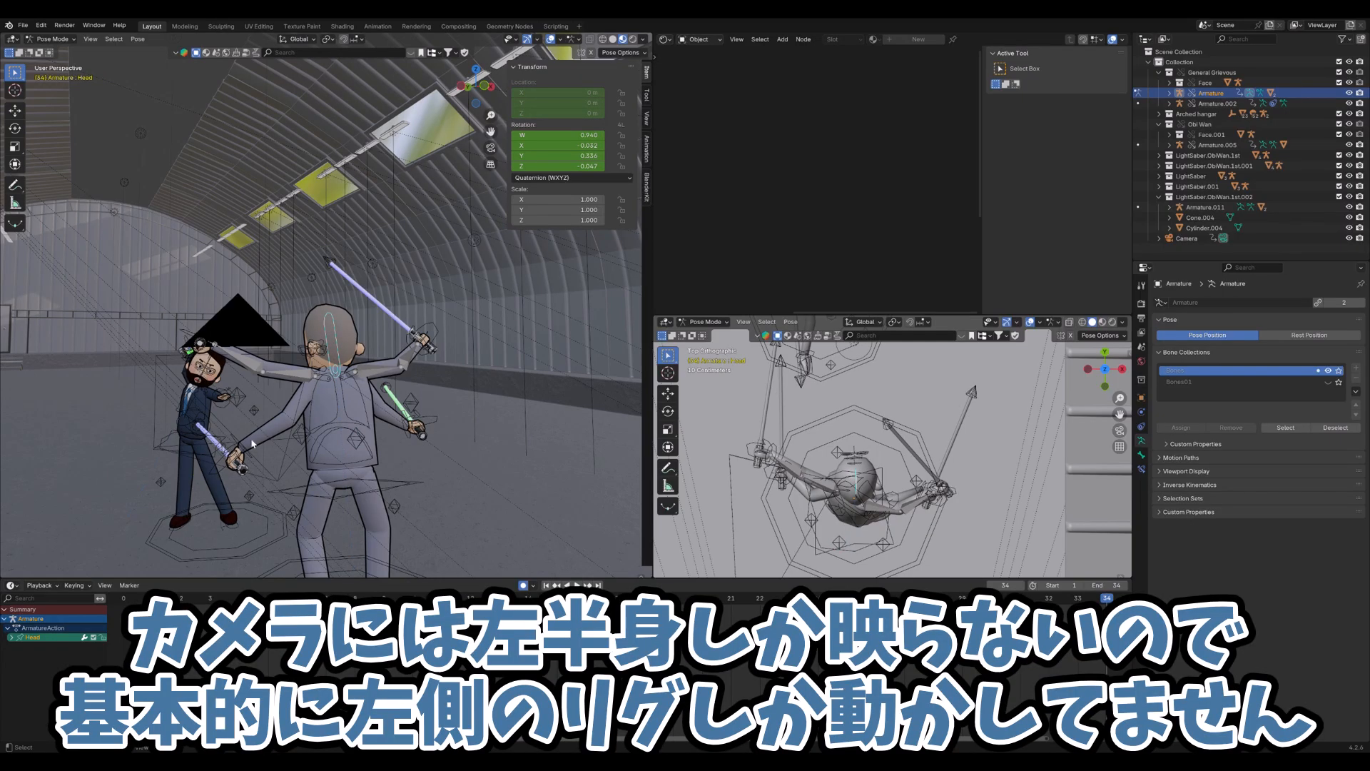
{"action": "middle_click_drag", "start_coordinate": [286, 417], "coordinate": [392, 394]}
{"action": "key", "text": "KP_0"}
{"action": "scroll", "coordinate": [314, 398], "scroll_direction": "down", "scroll_amount": 3}
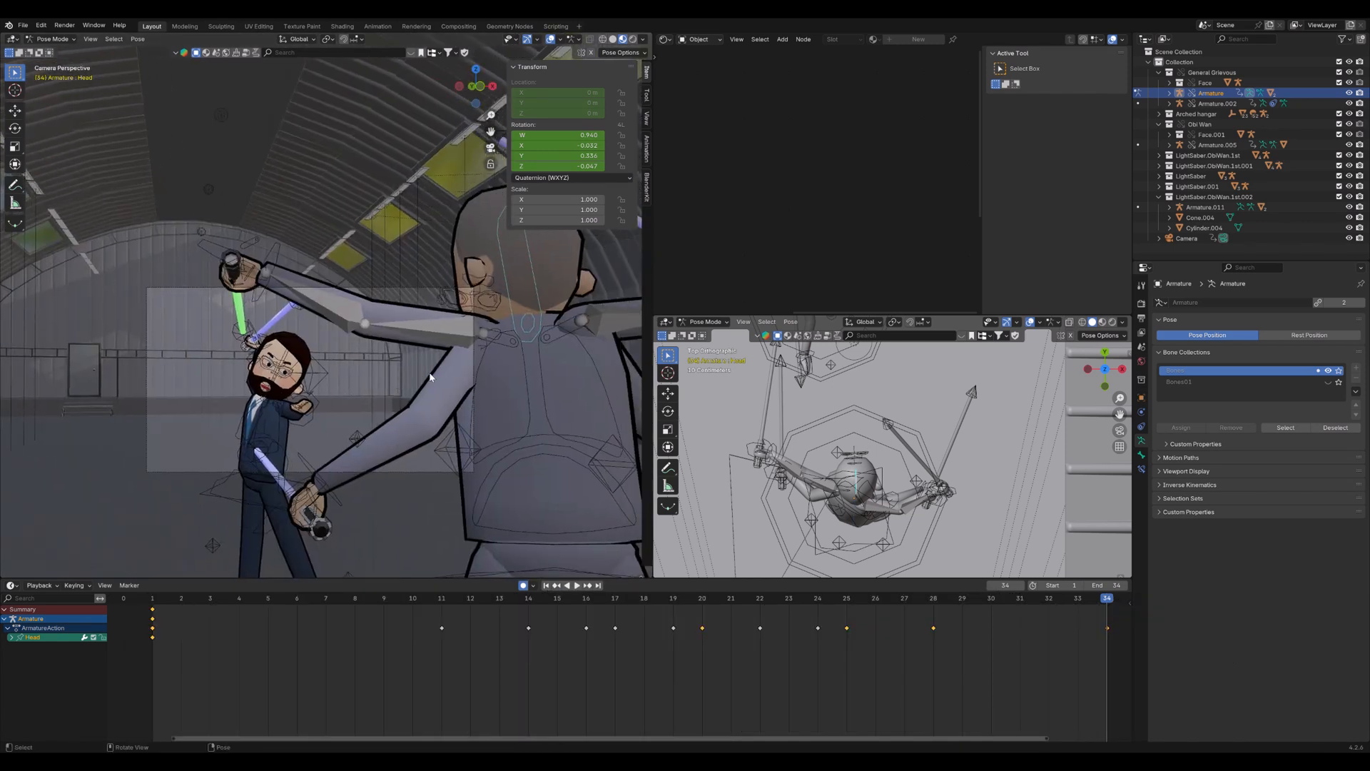
Leave posing, select the Camera and examine its keyframes by playing the stance scene from frame 1 in camera view
{"action": "key", "text": "ctrl+Tab"}
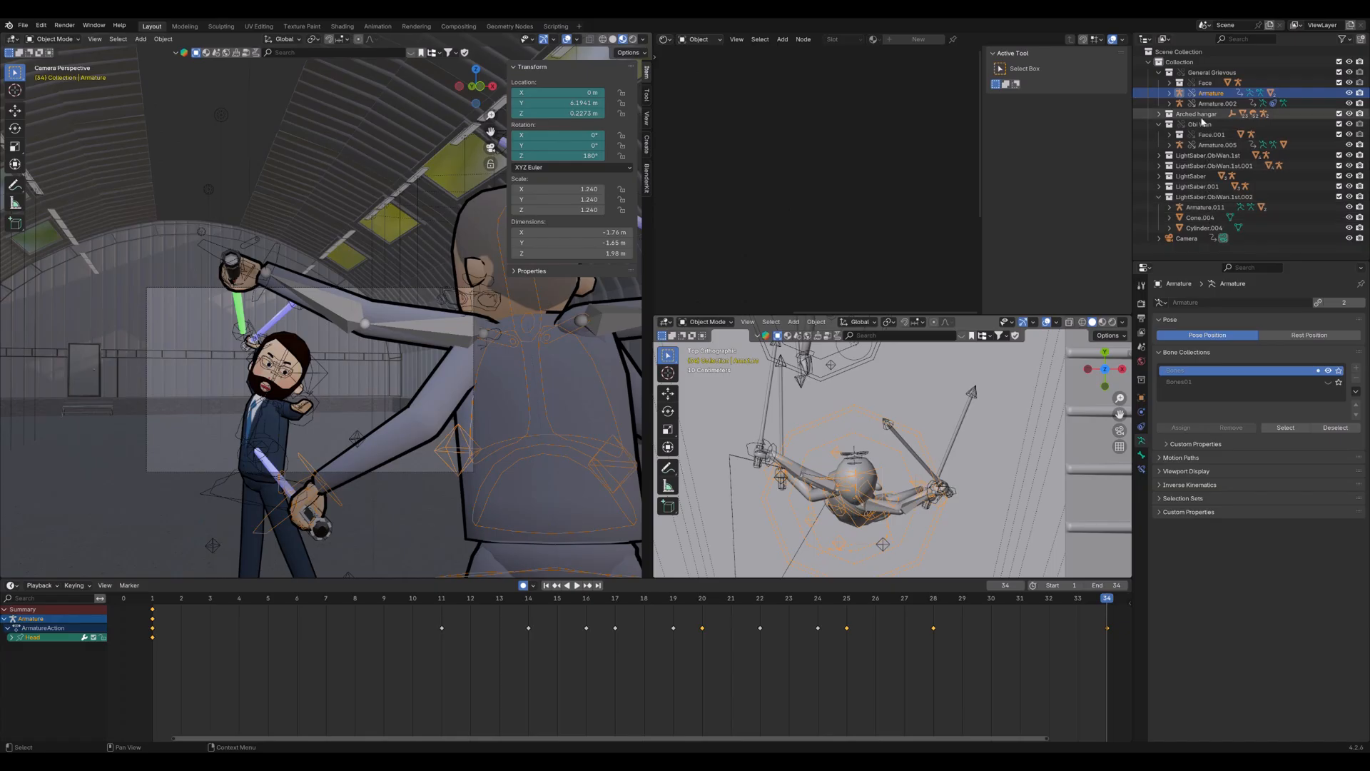
{"action": "left_click", "coordinate": [1187, 238]}
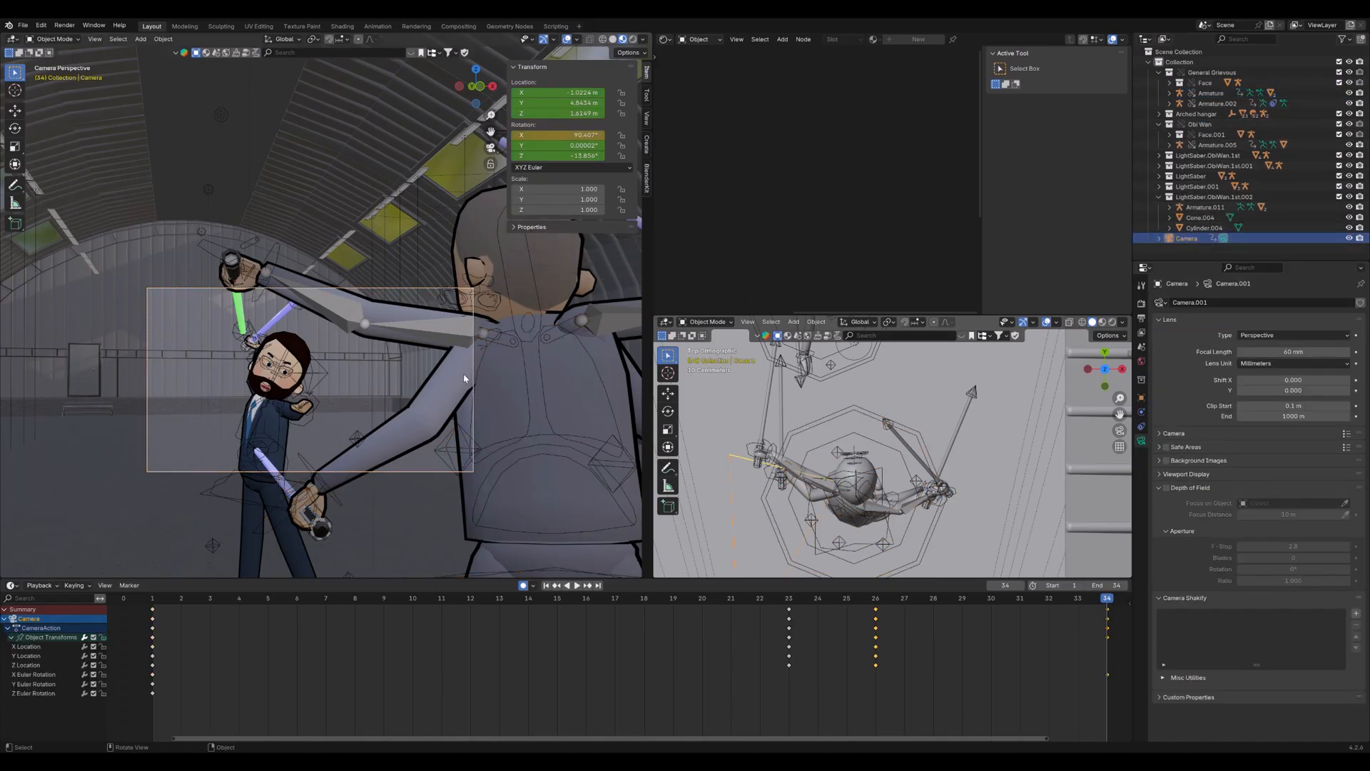
{"action": "key", "text": "g"}
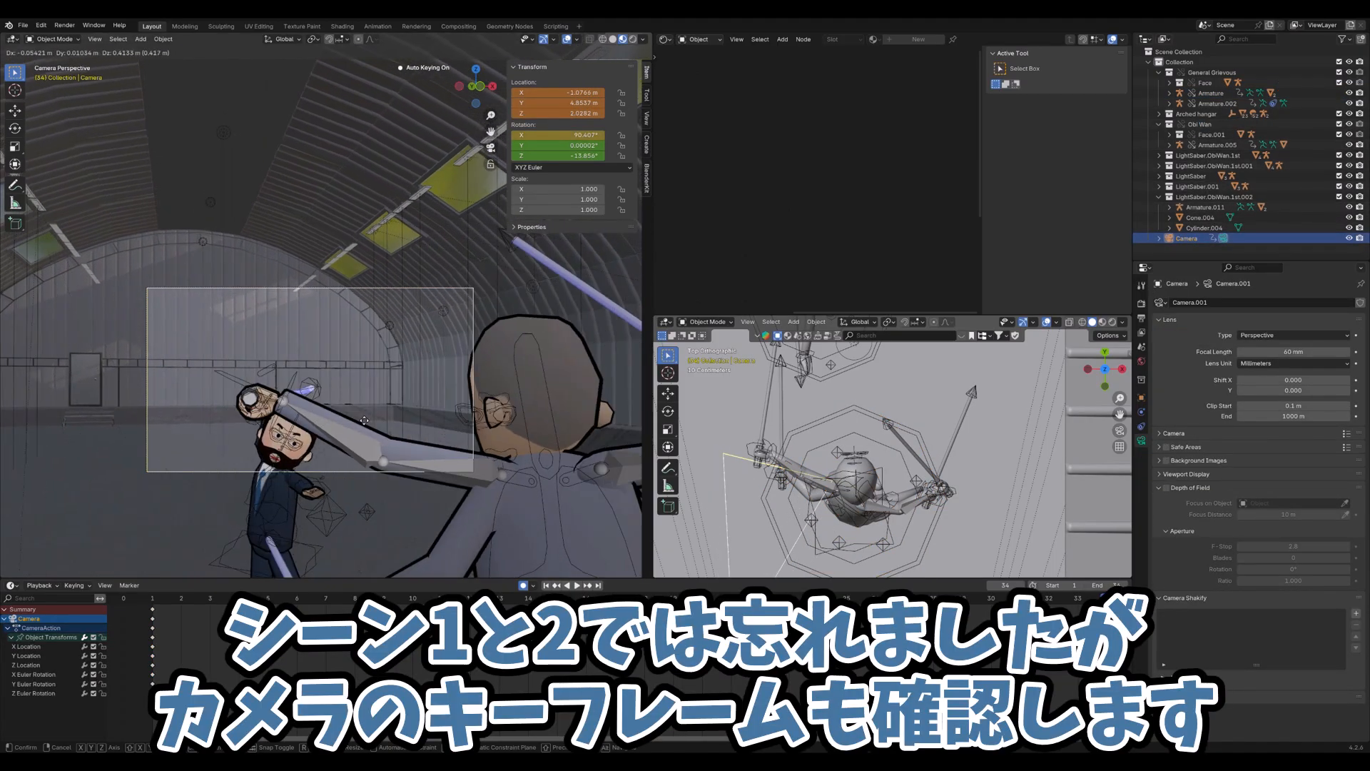
{"action": "right_click", "coordinate": [367, 421]}
{"action": "left_click", "coordinate": [182, 599]}
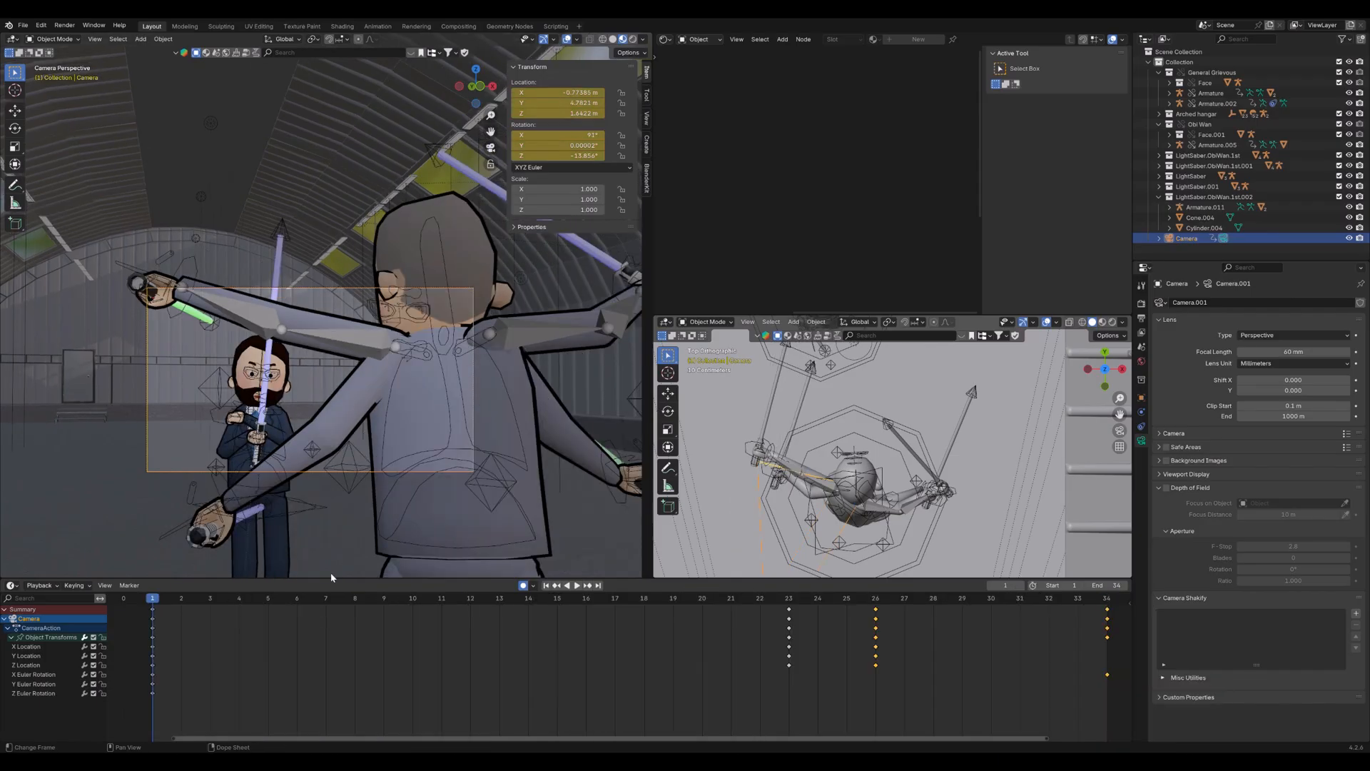
{"action": "key", "text": "space"}
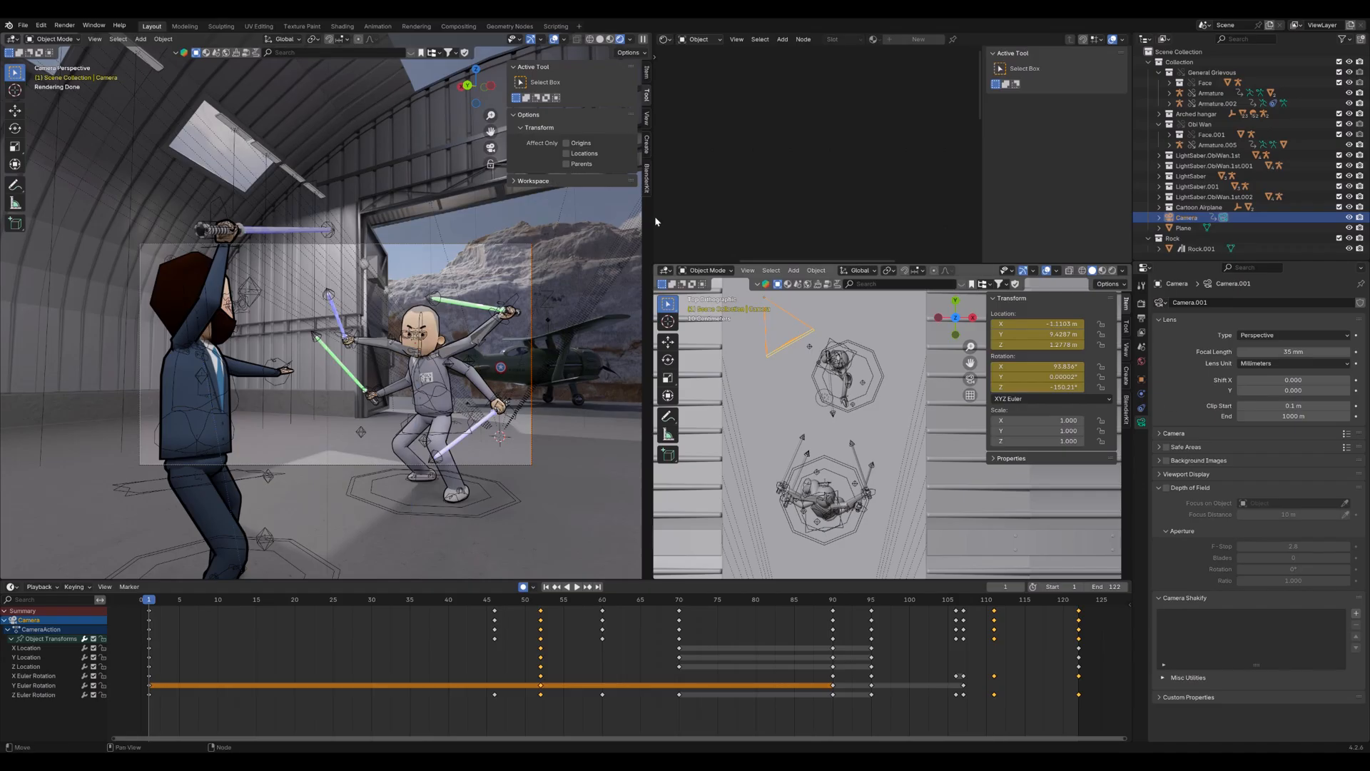
Preview the start of the hangar scene with the airplane through the camera in rendered shading
{"action": "key", "text": "g"}
{"action": "right_click", "coordinate": [479, 352]}
{"action": "key", "text": "space"}
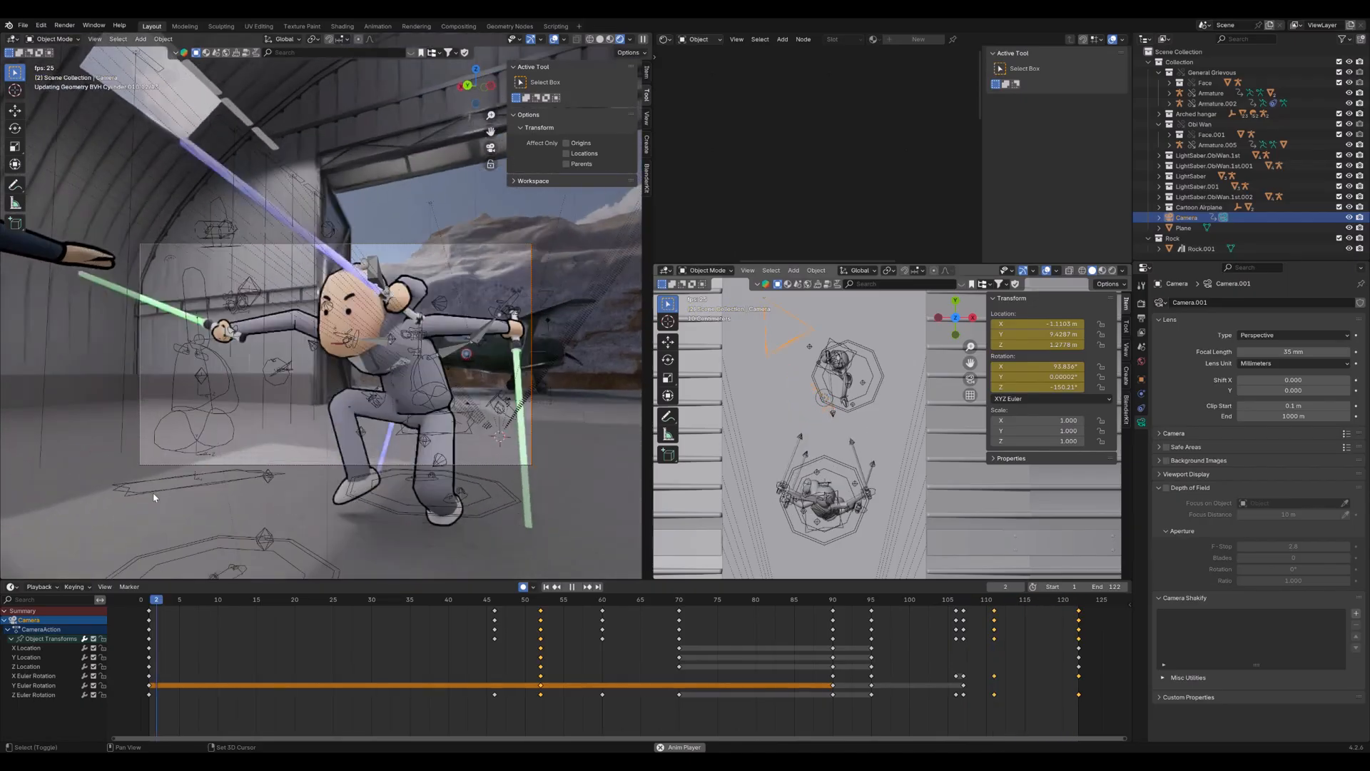
{"action": "key", "text": "space"}
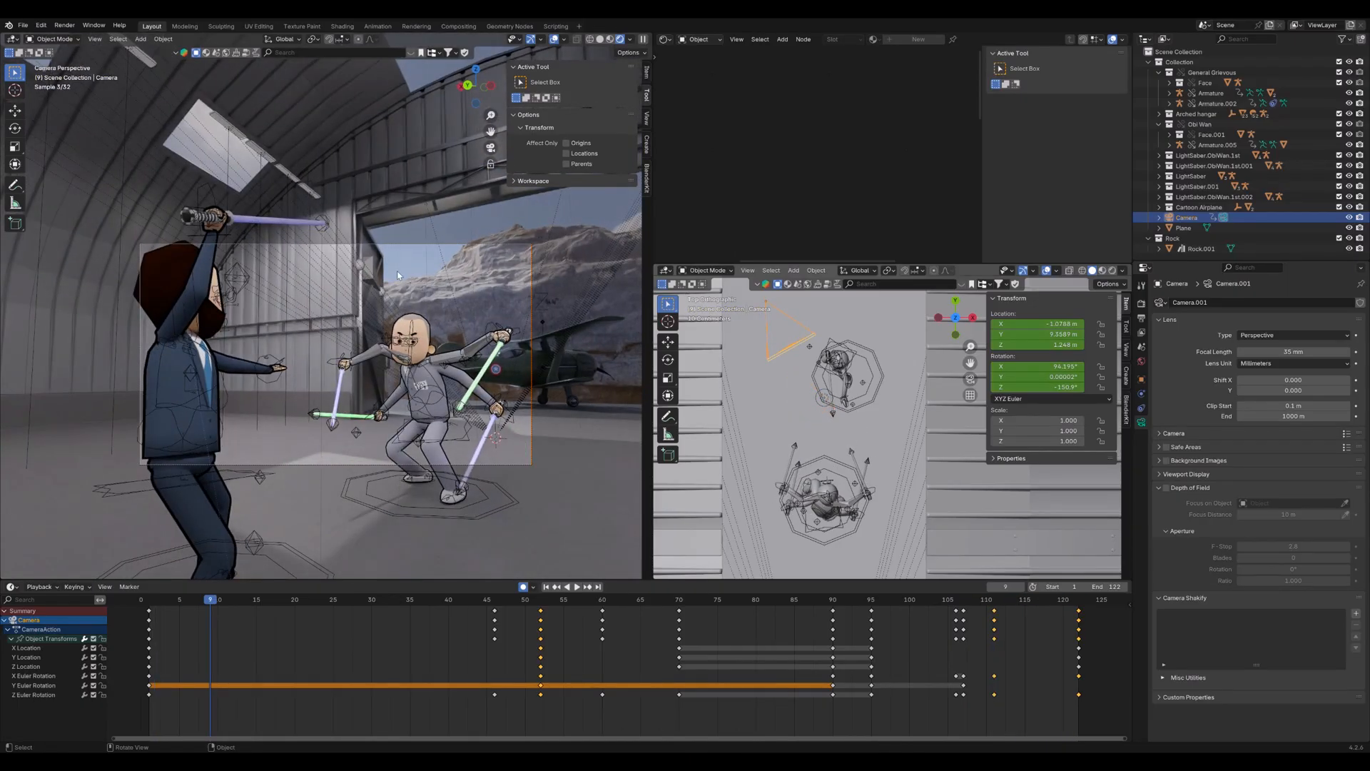
Switch the camera view to solid shading and play the hangar scene from frame 1
{"action": "left_click", "coordinate": [599, 40]}
{"action": "left_click", "coordinate": [154, 599]}
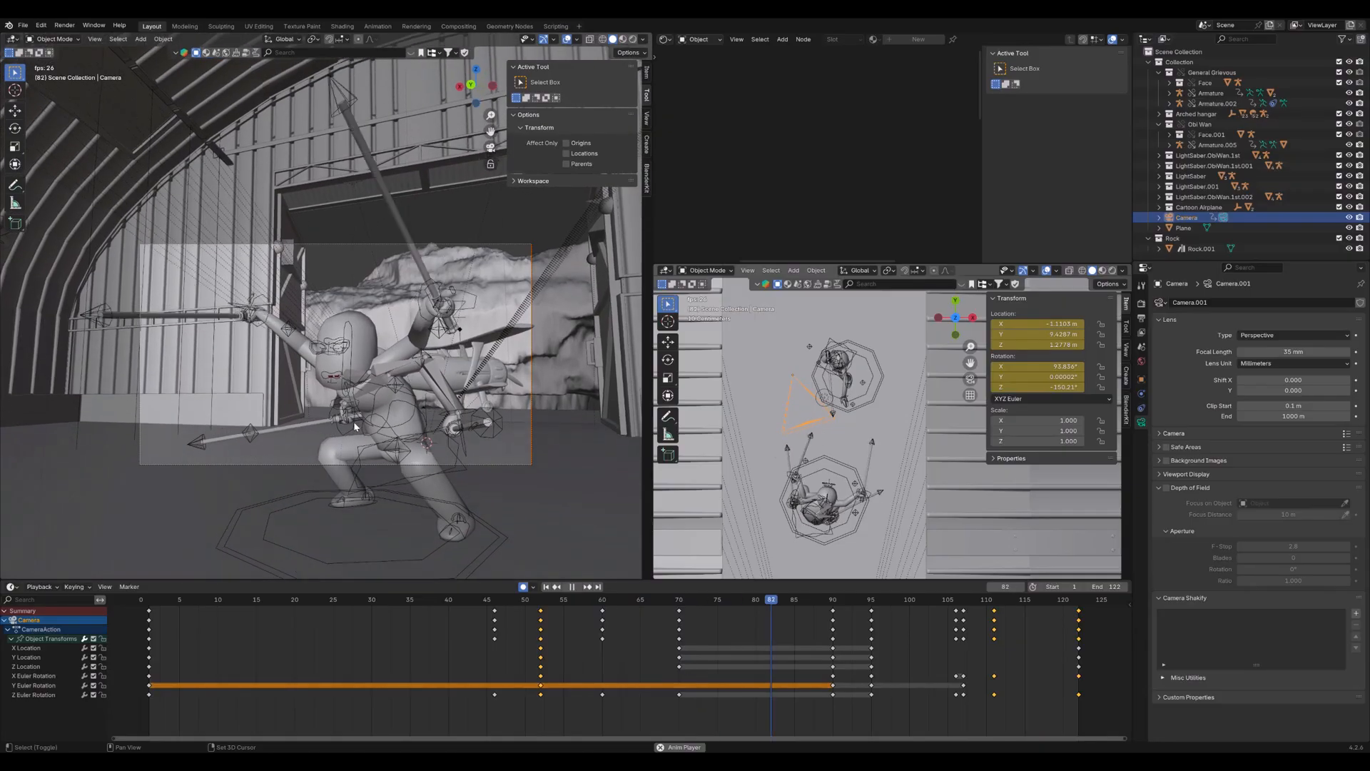
{"action": "key", "text": "space"}
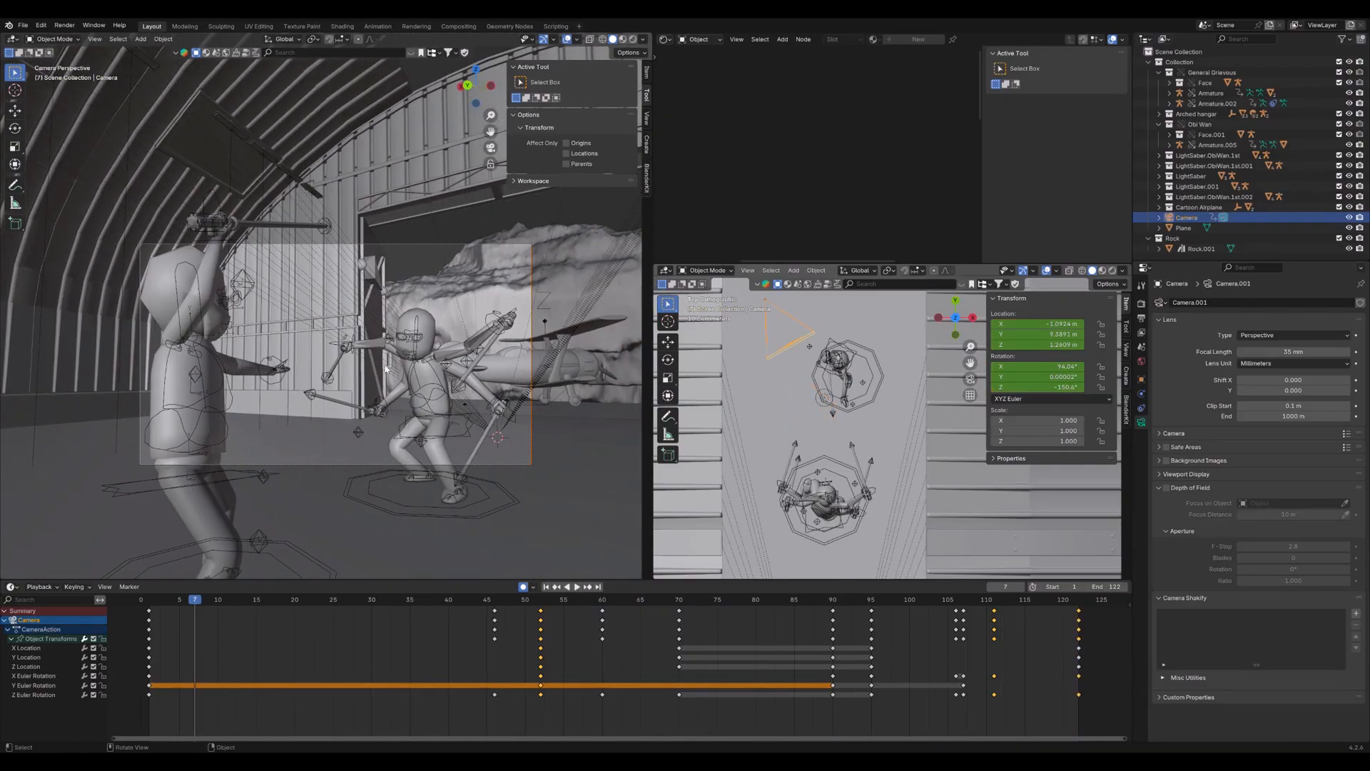
In rendered shading, examine Obi-Wan's armature keyframes in Pose Mode, first the Hips bone and then all bones, and return to Object Mode
{"action": "left_click", "coordinate": [635, 39]}
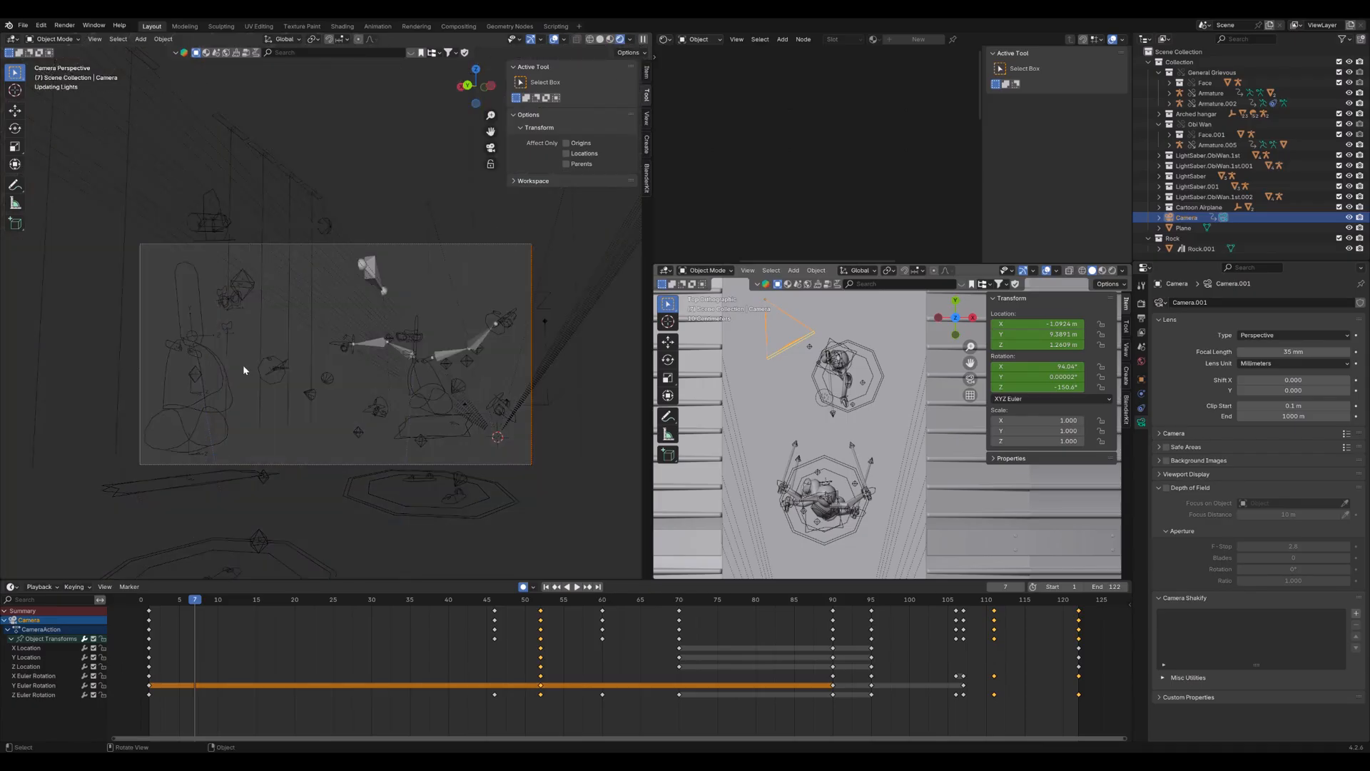
{"action": "left_click", "coordinate": [224, 368]}
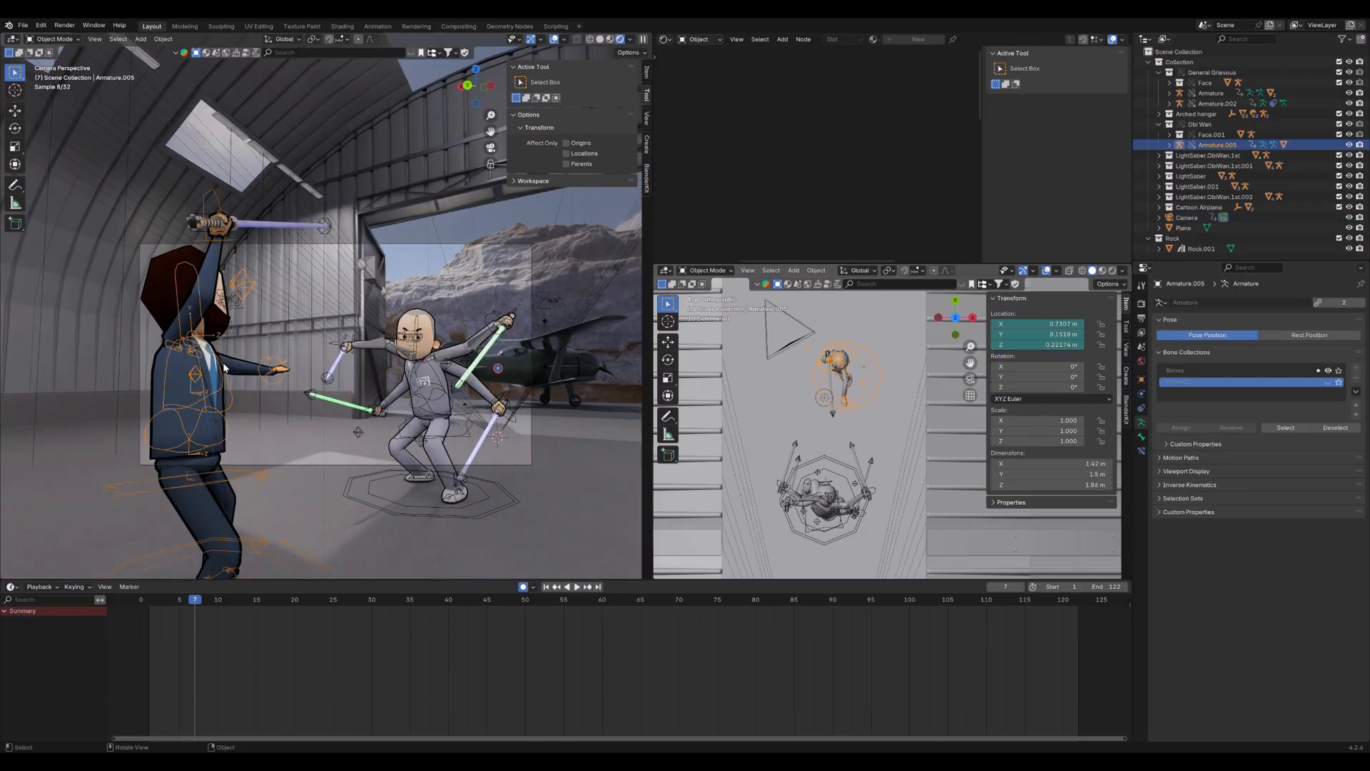
{"action": "key", "text": "ctrl+Tab"}
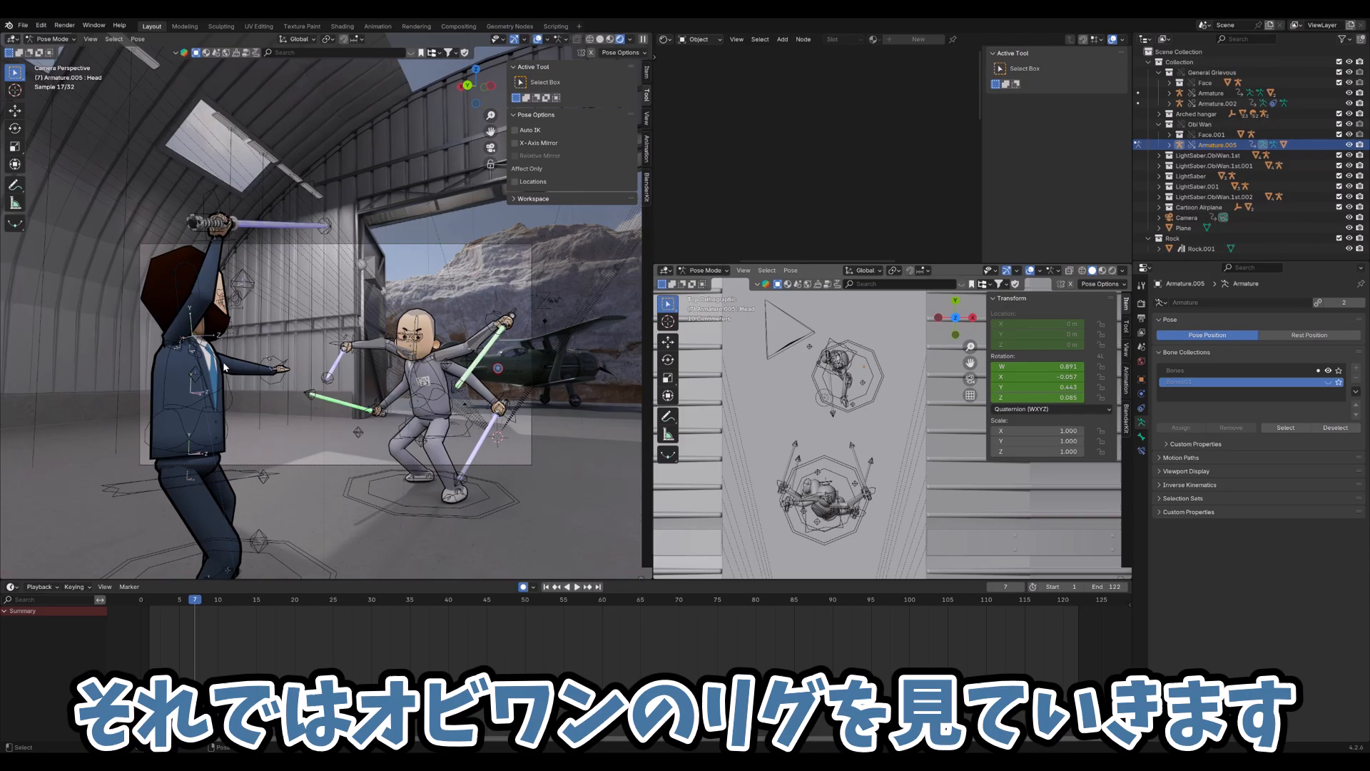
{"action": "left_click", "coordinate": [251, 477]}
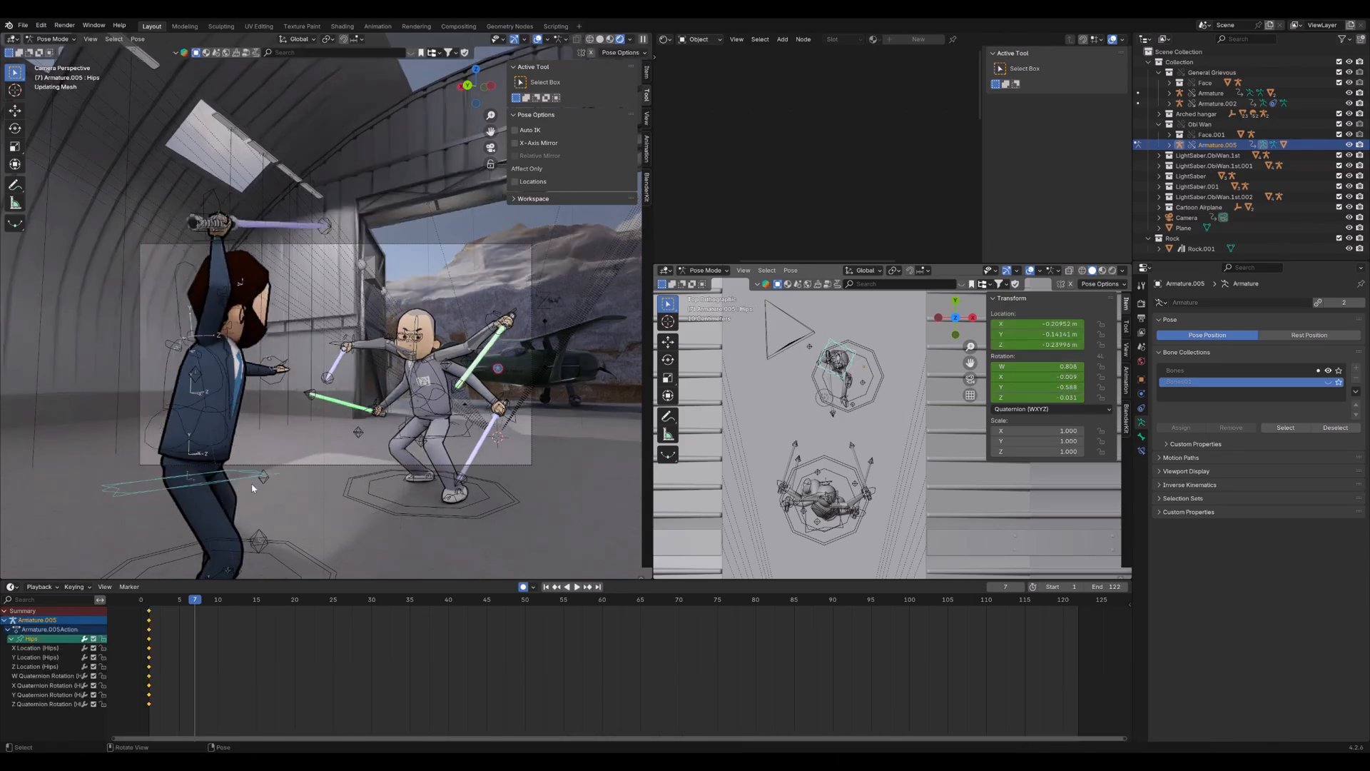
{"action": "key", "text": "a"}
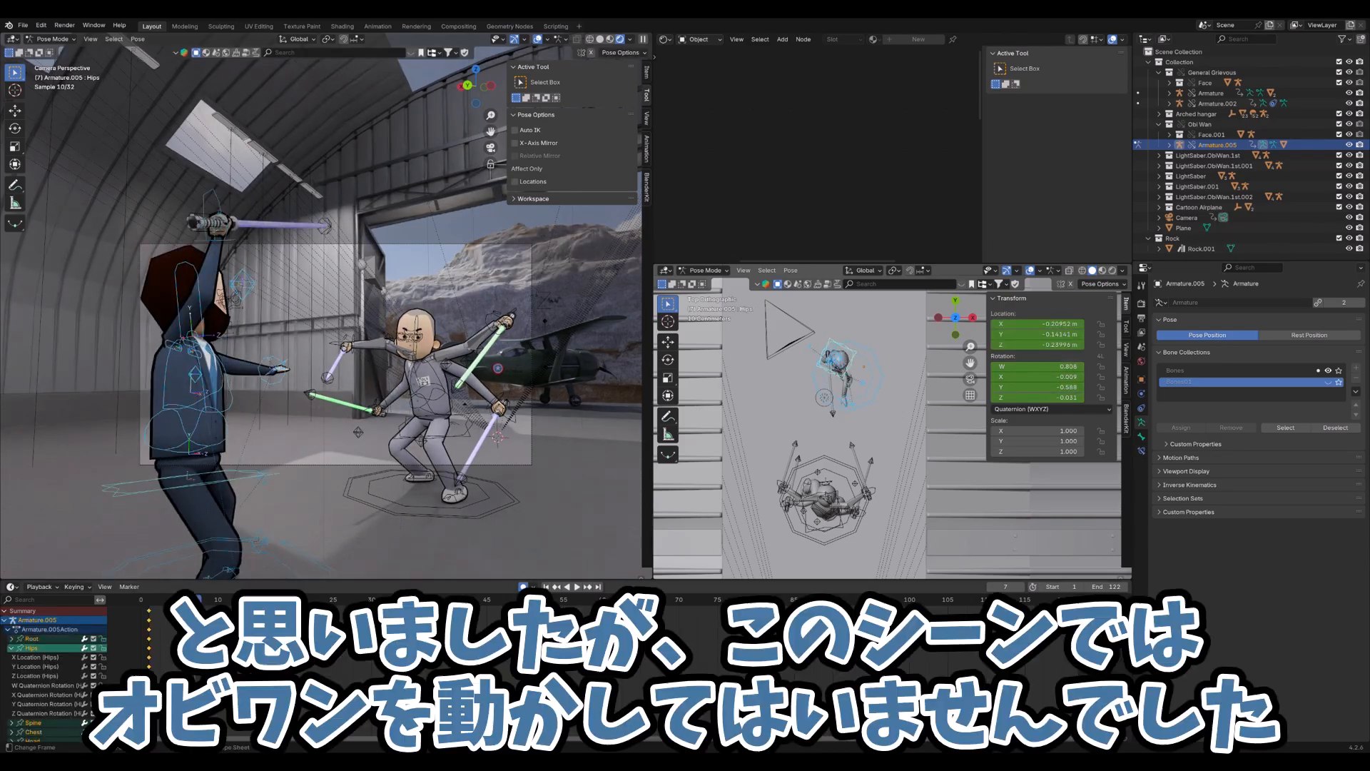
{"action": "key", "text": "ctrl+Tab"}
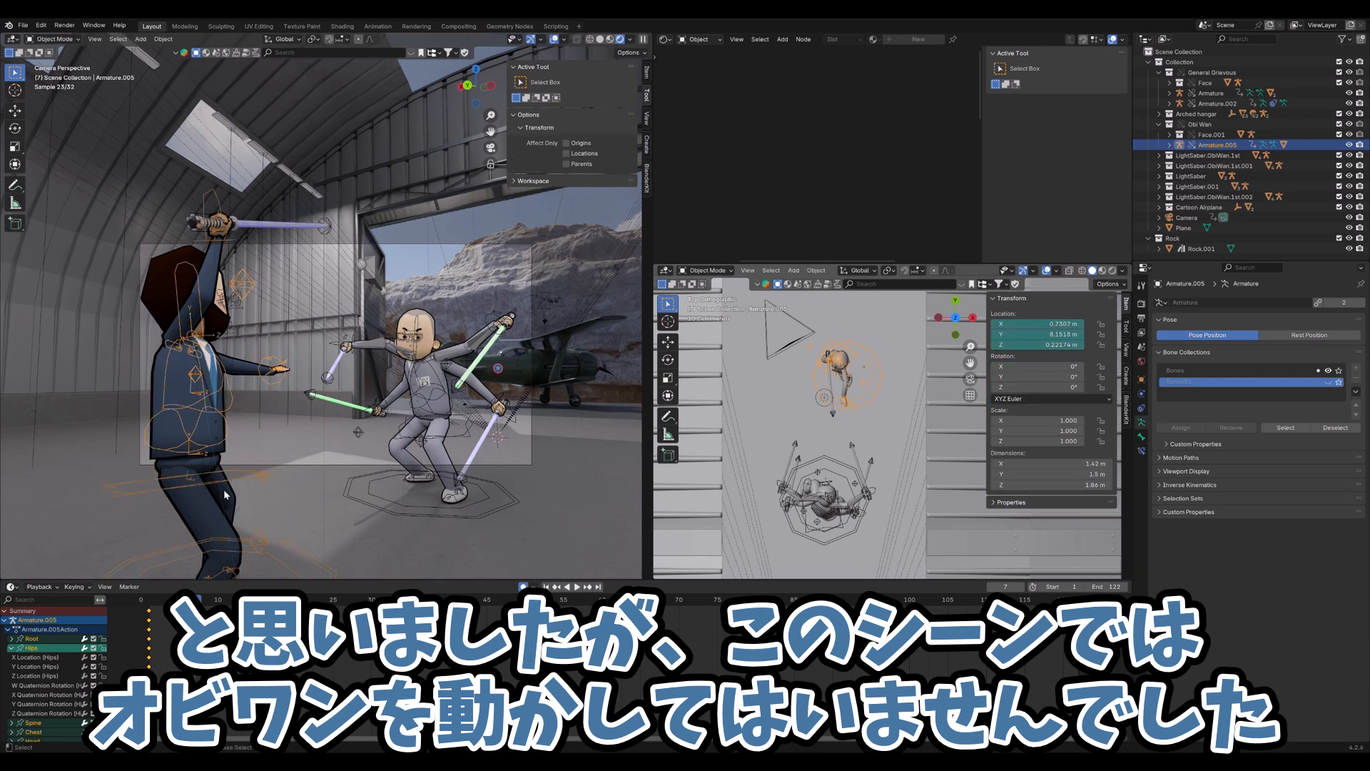
Enter Pose Mode on the General Grievous armature, select the hips bone and play the animation from frame 1
{"action": "left_click", "coordinate": [431, 369]}
{"action": "key", "text": "ctrl+Tab"}
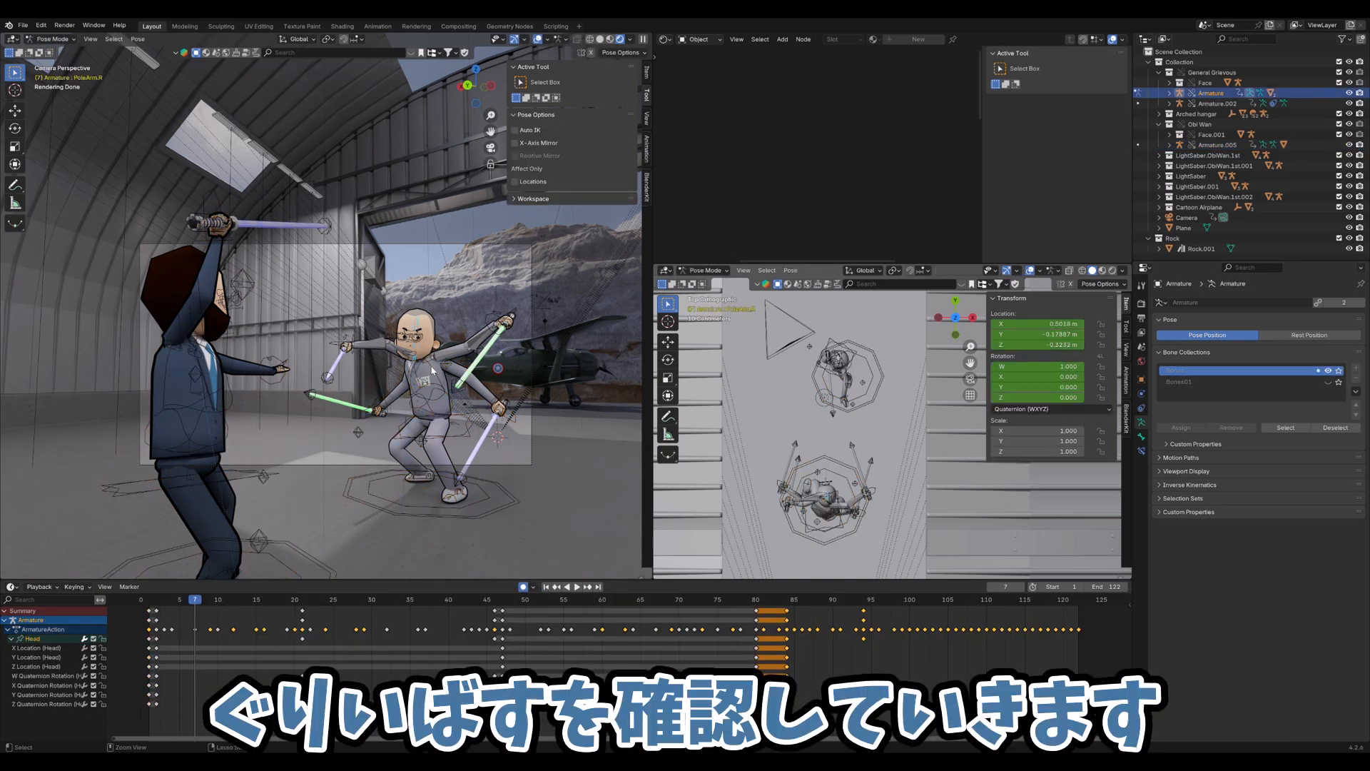
{"action": "left_click", "coordinate": [444, 434]}
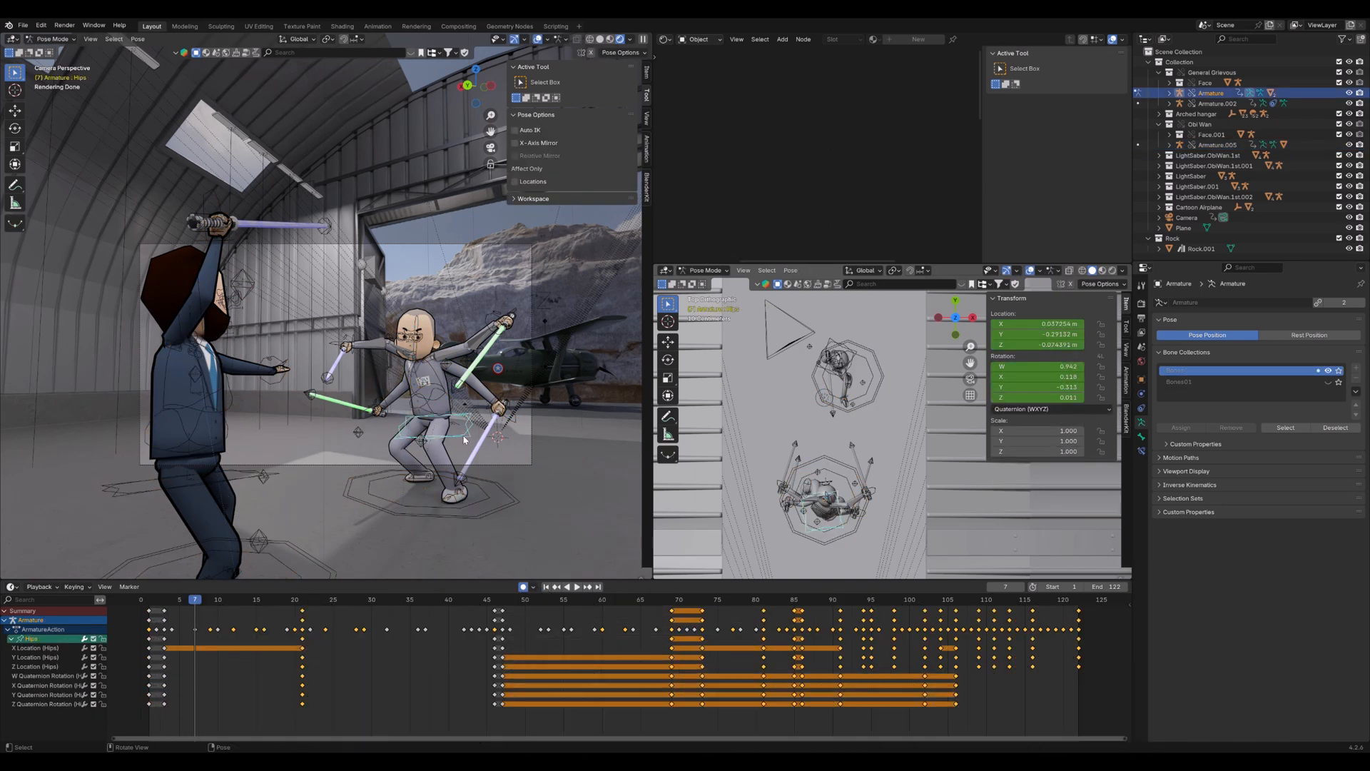
{"action": "left_click_drag", "start_coordinate": [183, 598], "coordinate": [163, 598]}
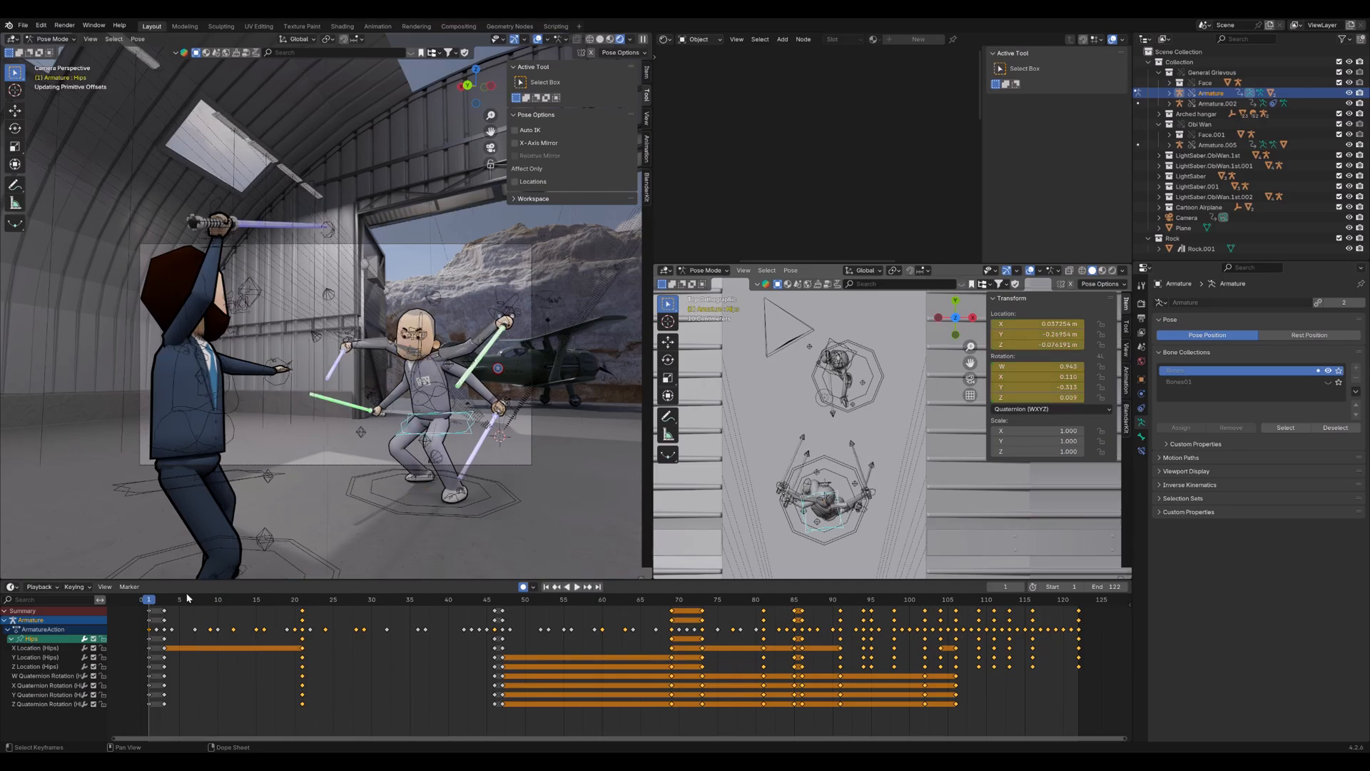
{"action": "key", "text": "space"}
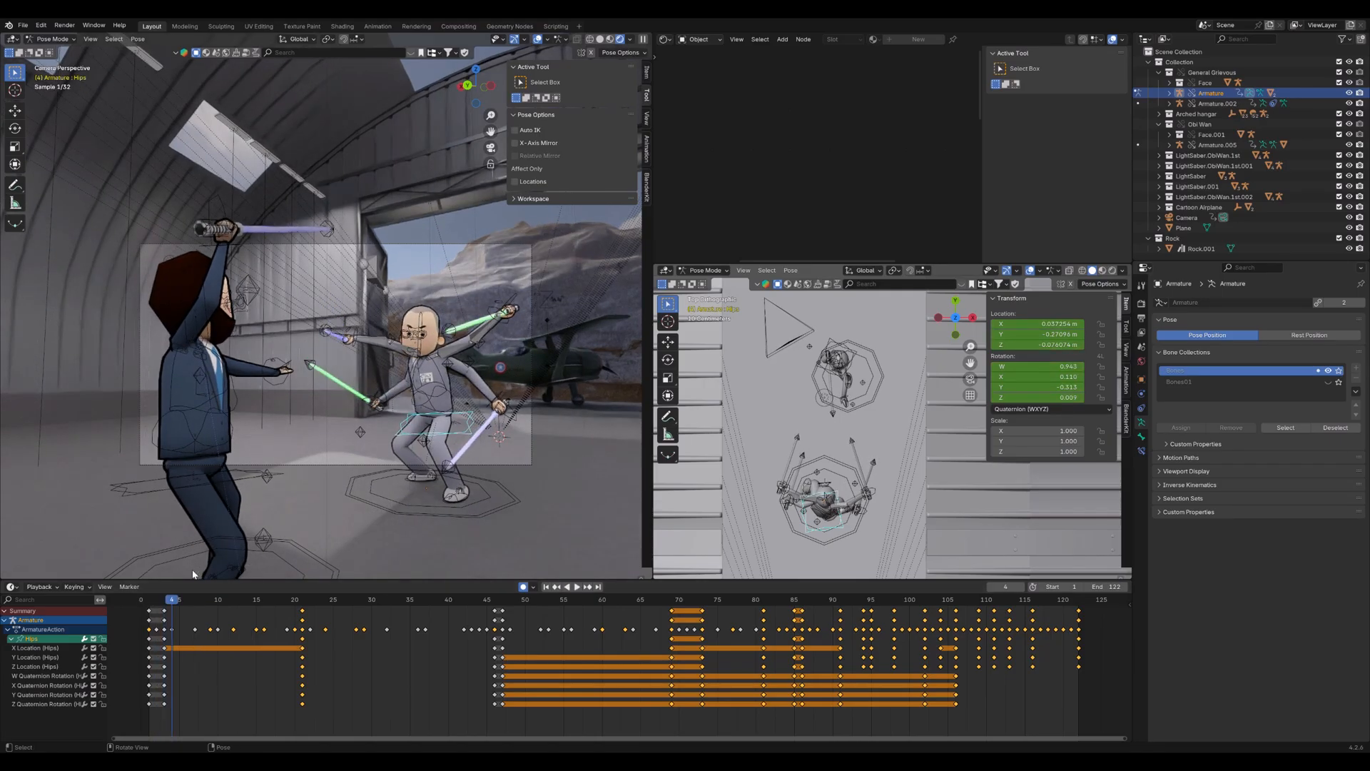
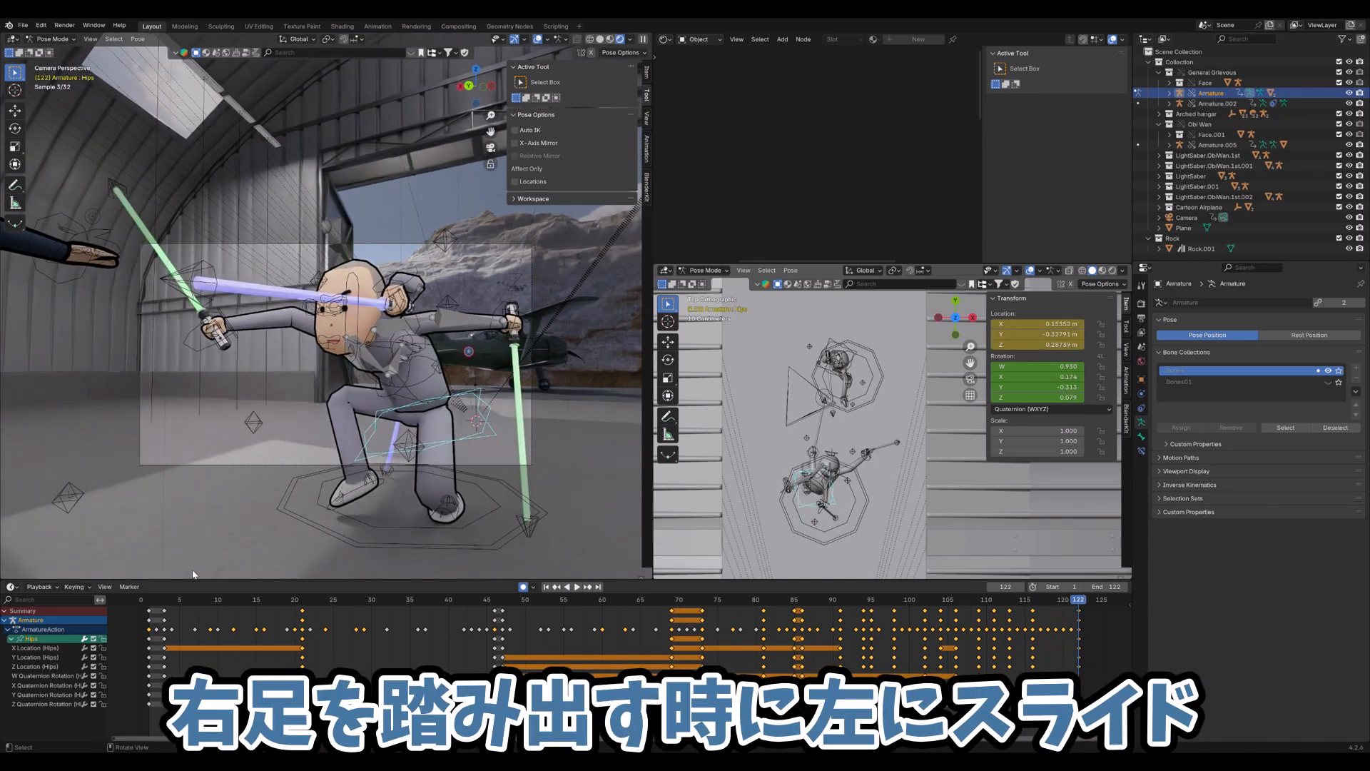
Return to frame 1 and review the keyframed motion of the head, left hand IK and right hand IK bones
{"action": "left_click", "coordinate": [151, 601]}
{"action": "left_click", "coordinate": [423, 327]}
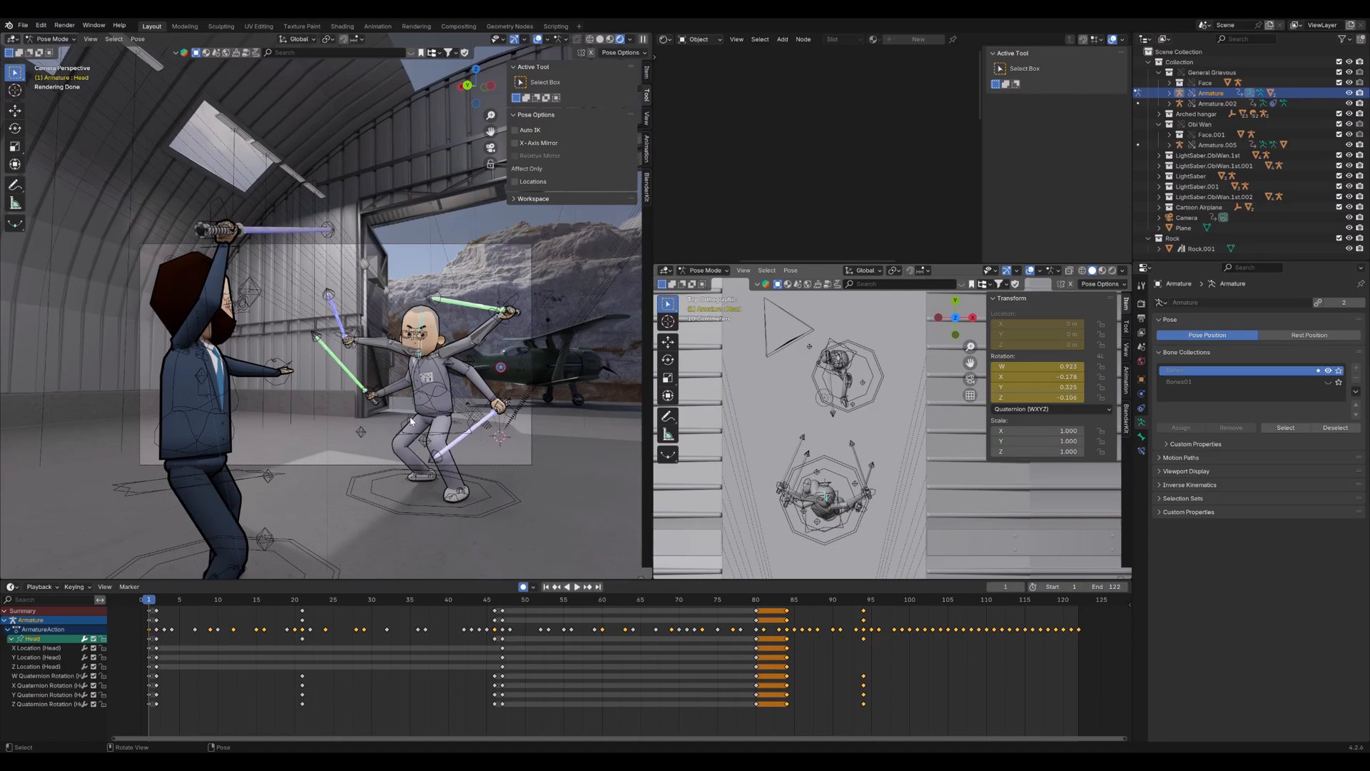
{"action": "left_click", "coordinate": [376, 389]}
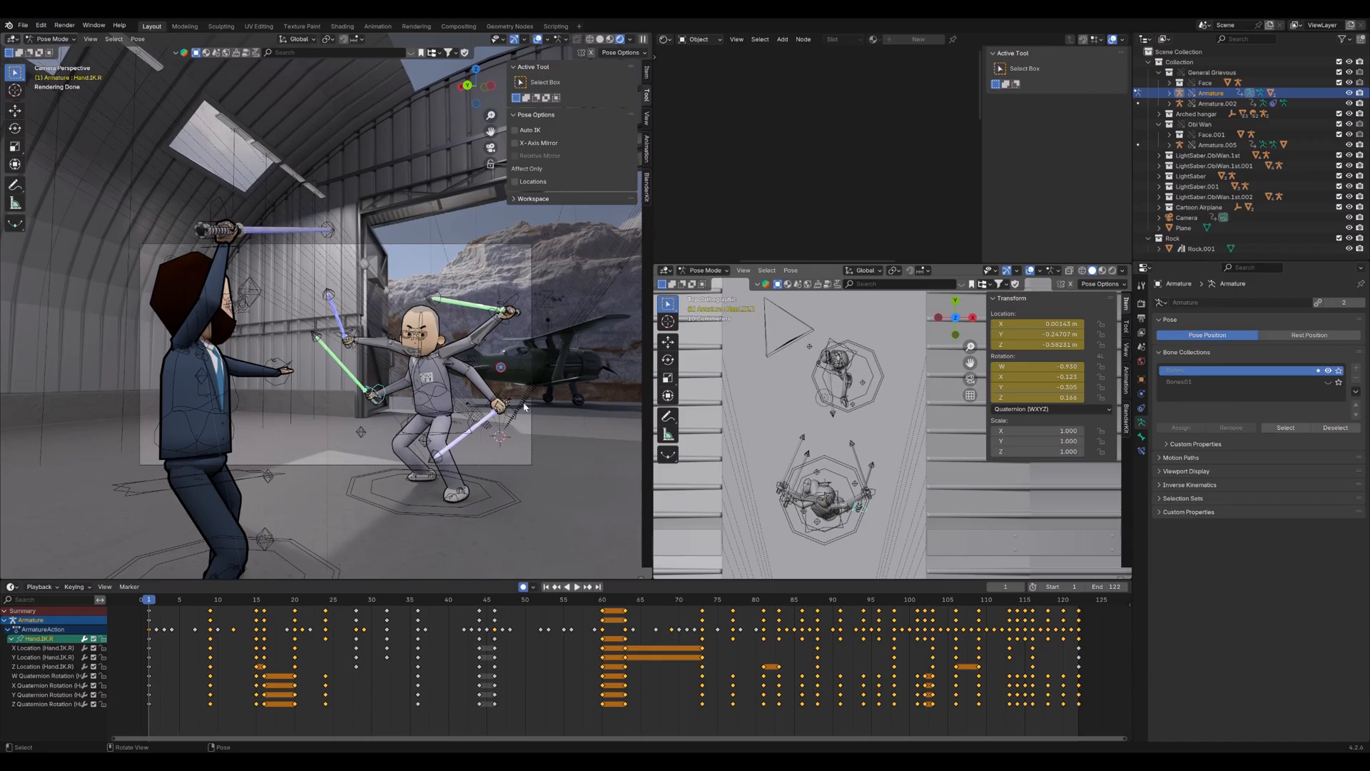
{"action": "left_click", "coordinate": [498, 396]}
{"action": "key", "text": "space"}
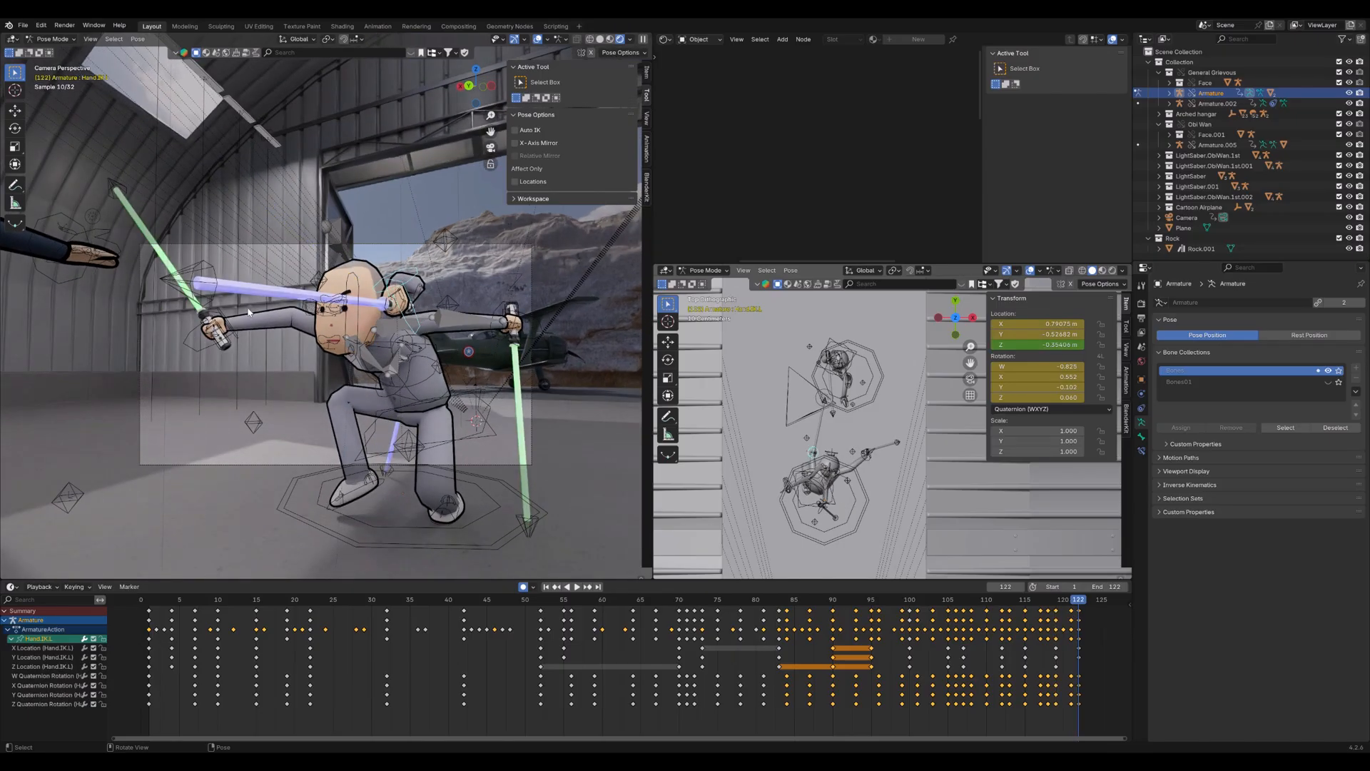
{"action": "left_click", "coordinate": [198, 327]}
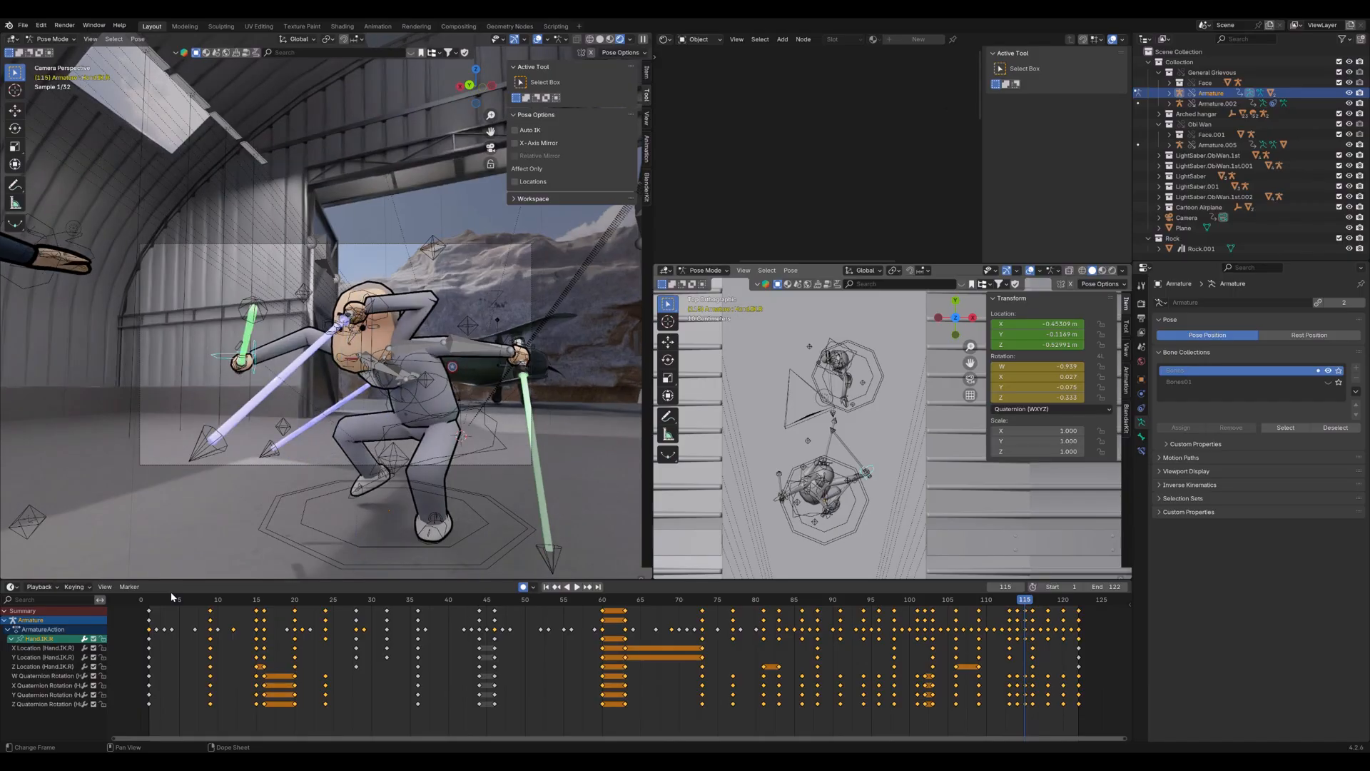
Select the right foot IK bone and play its animation from frame 1
{"action": "left_click", "coordinate": [376, 484]}
{"action": "key", "text": "shift+Left"}
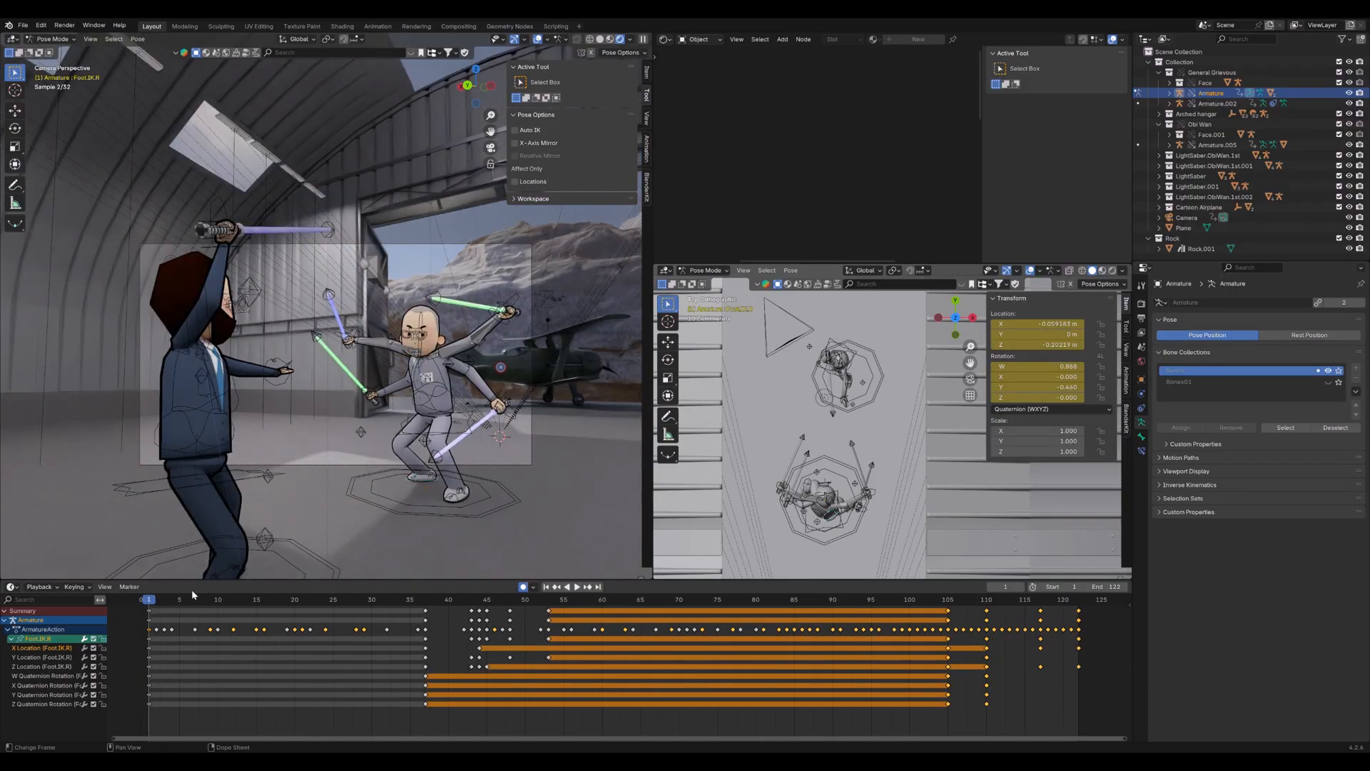
{"action": "key", "text": "space"}
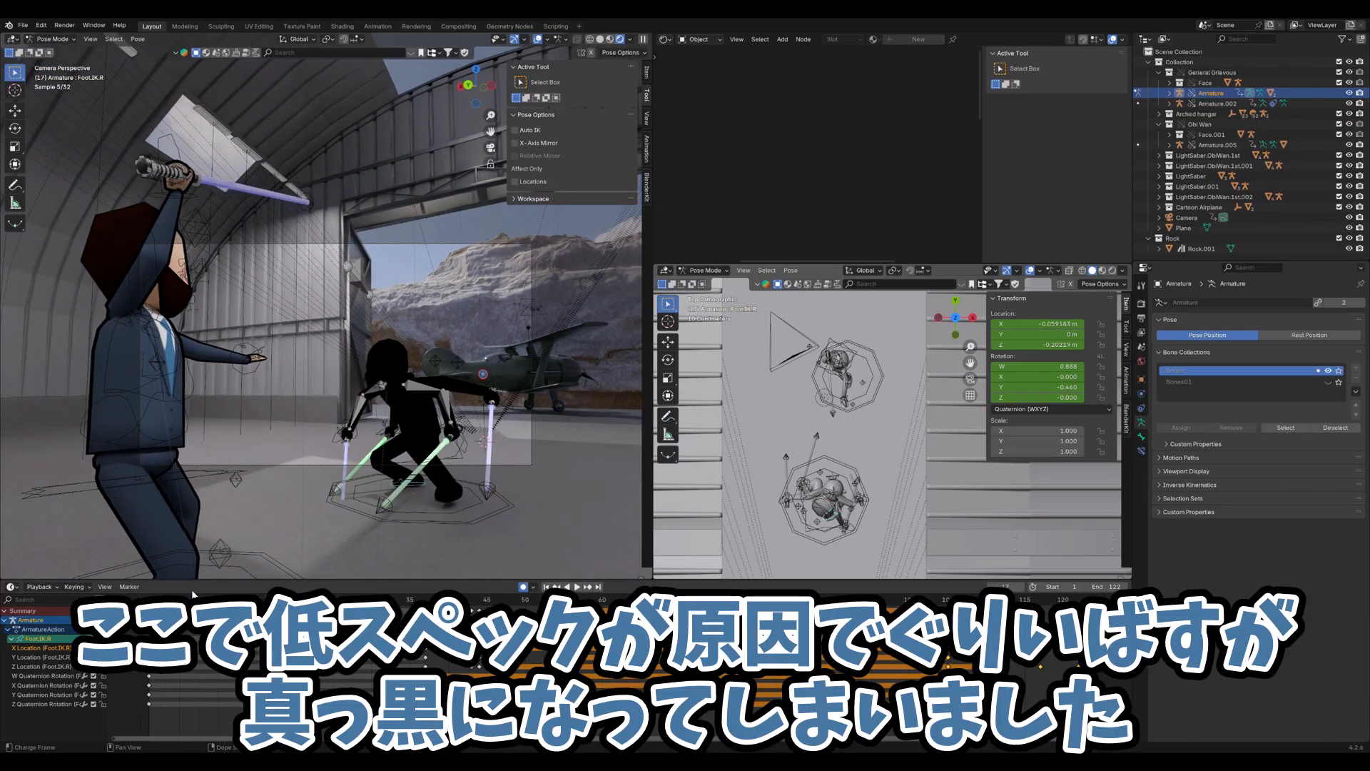
Refresh the camera viewport by switching to Solid shading and back to Rendered, and resume playback
{"action": "left_click", "coordinate": [600, 39]}
{"action": "left_click", "coordinate": [619, 39]}
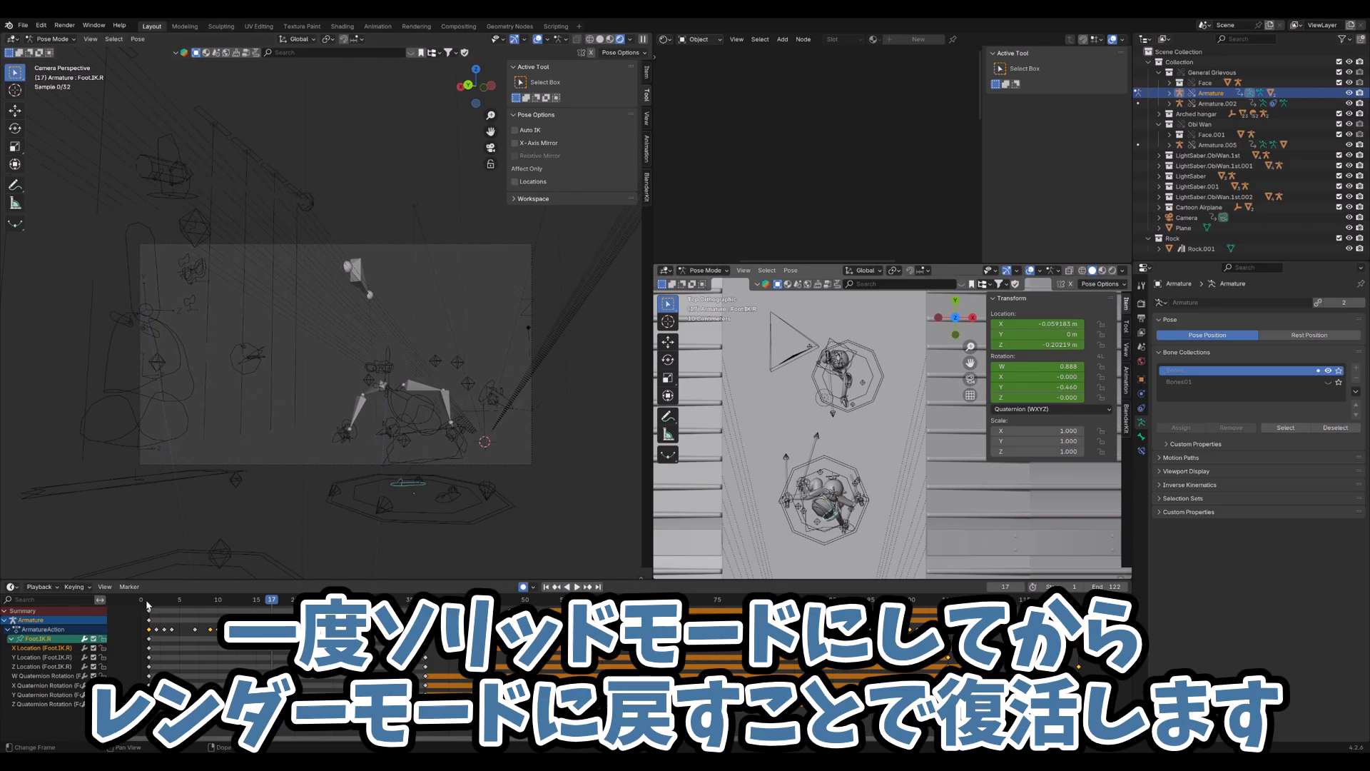
{"action": "key", "text": "space"}
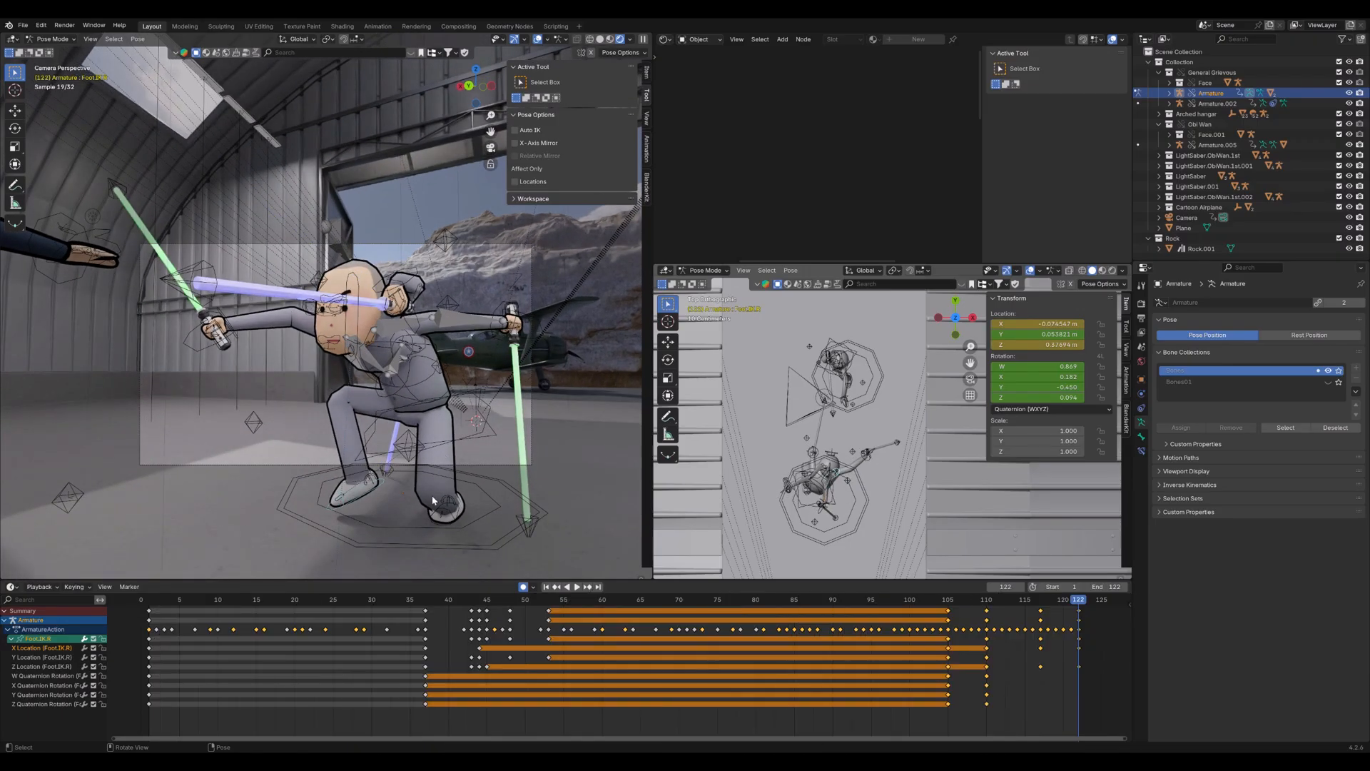
Select the left and right knee pole bones in turn and try moving the right one to test the knee direction
{"action": "left_click", "coordinate": [458, 518]}
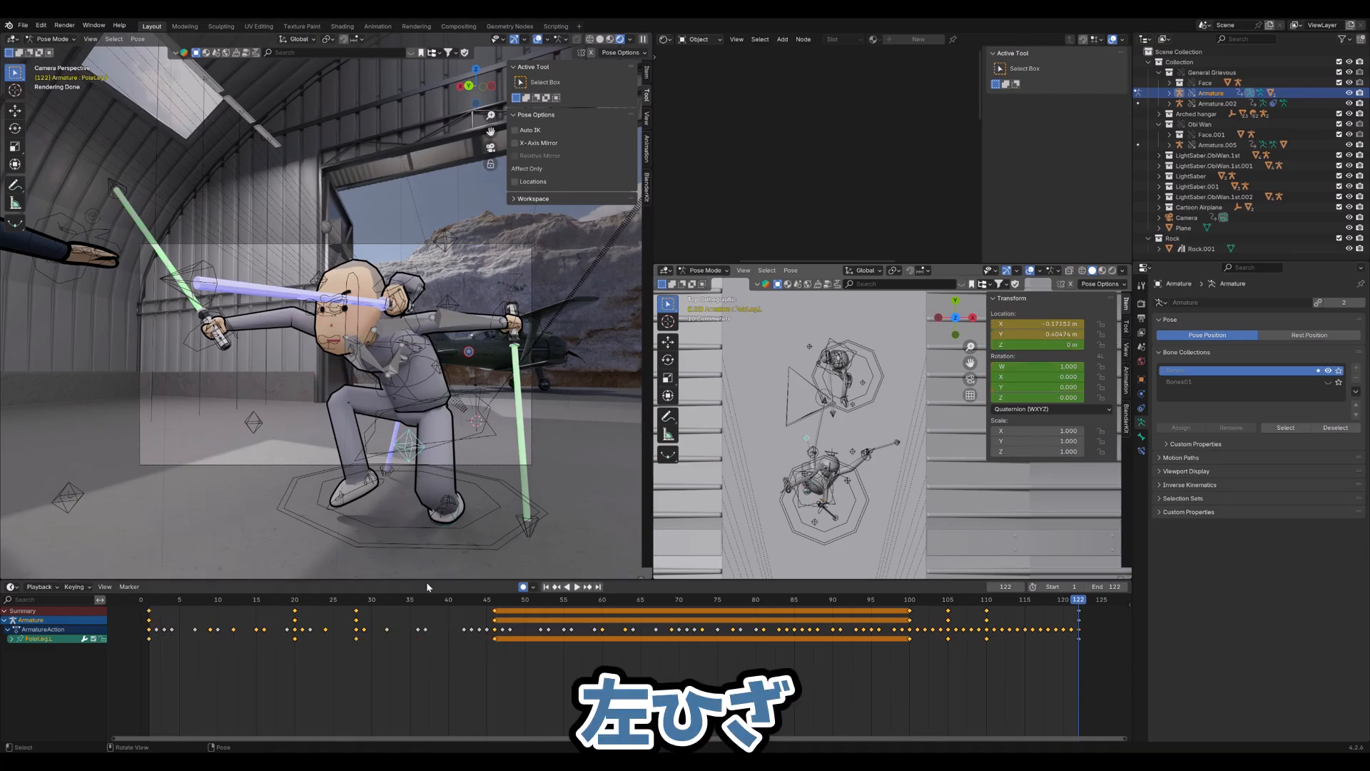
{"action": "left_click", "coordinate": [262, 425]}
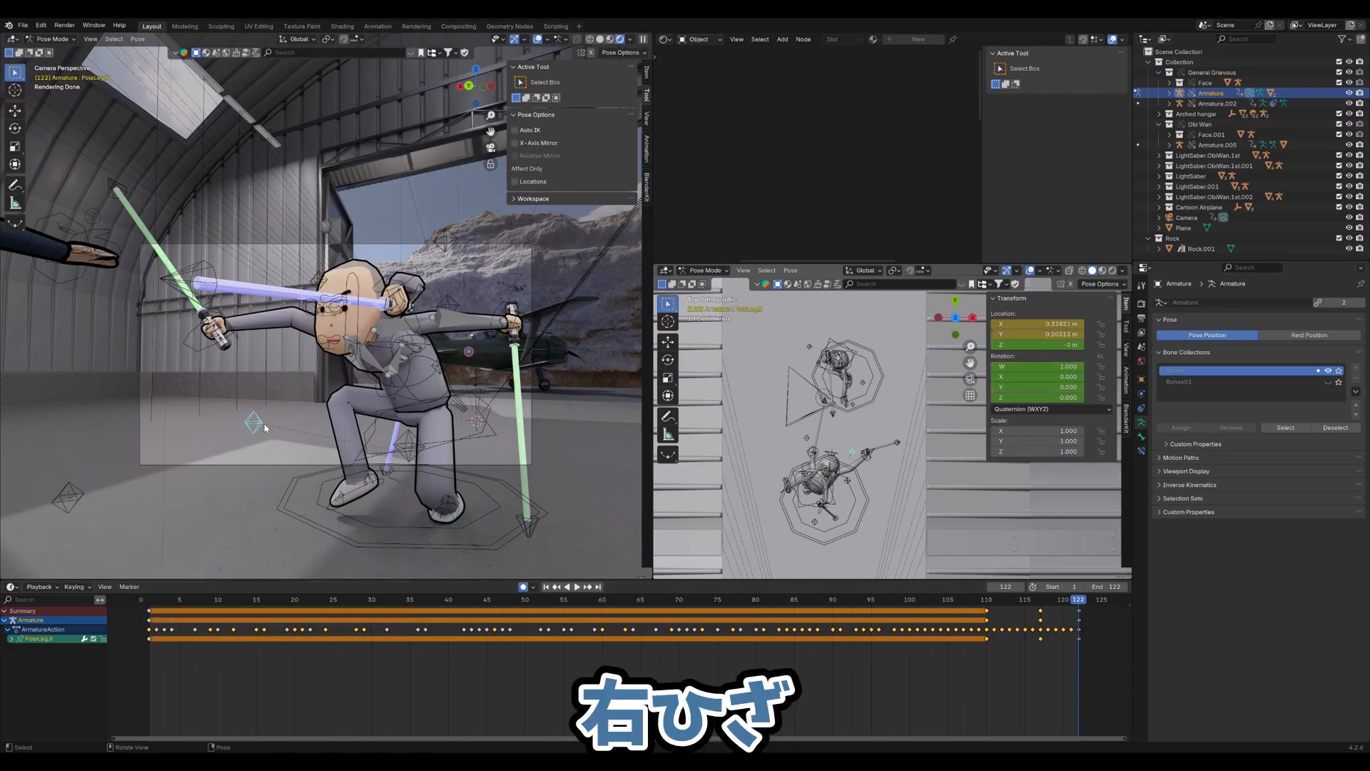
{"action": "key", "text": "g"}
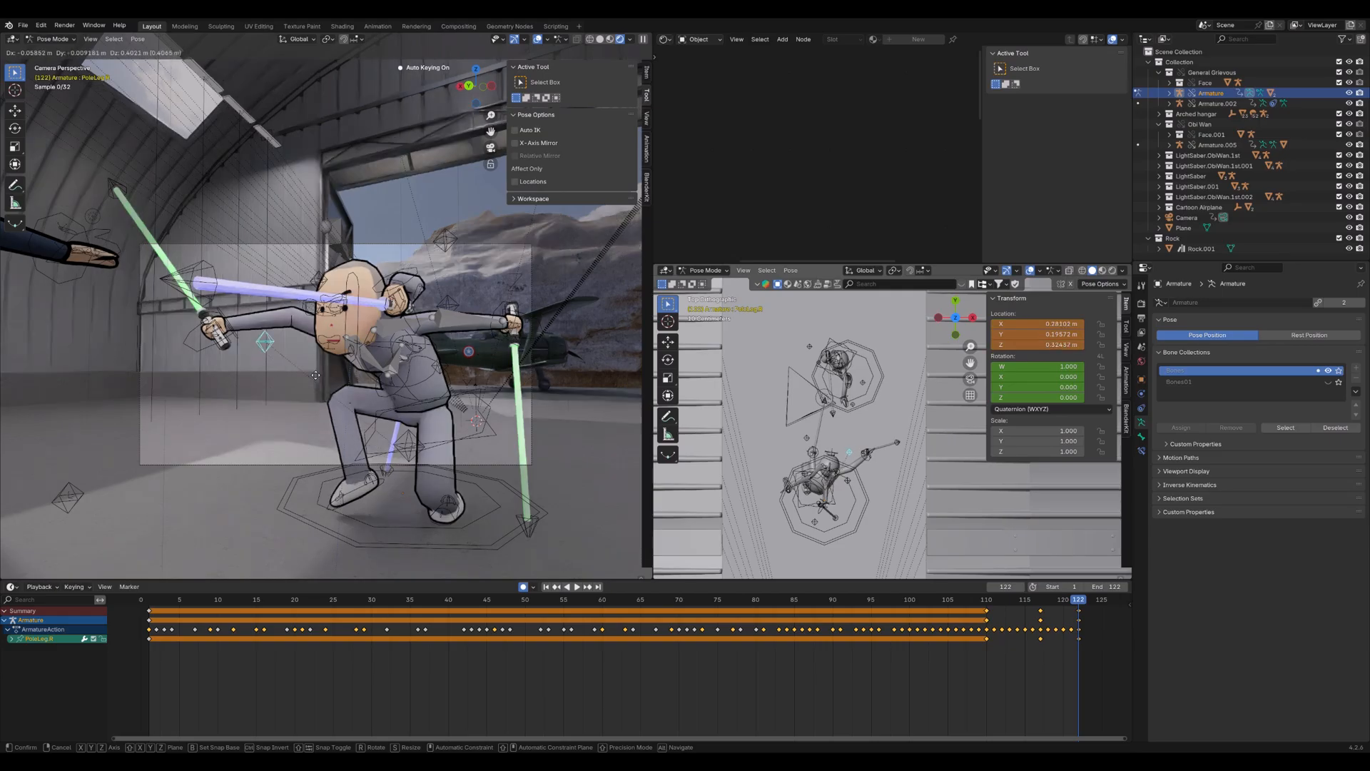
{"action": "left_click", "coordinate": [316, 419]}
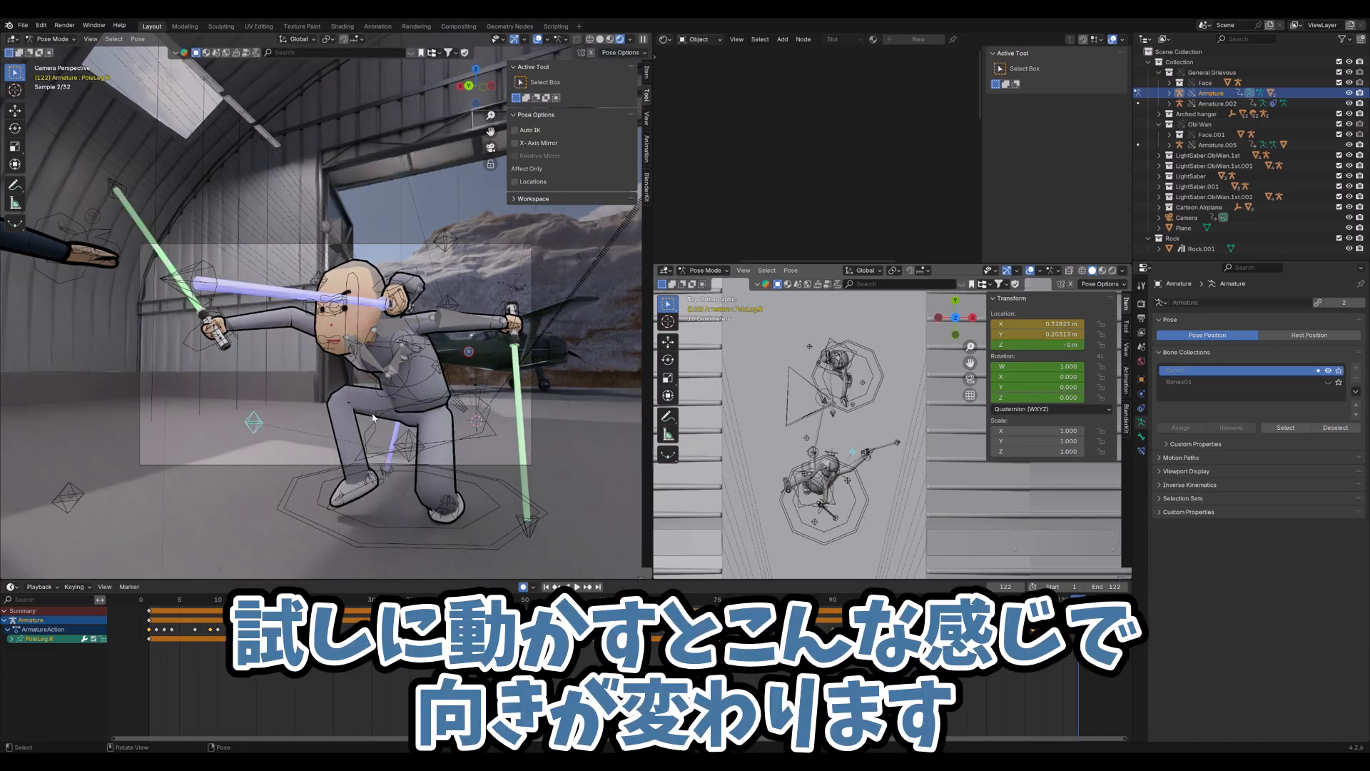
Select the extra left hand's IK bone on Armature.002 and try moving it
{"action": "left_click", "coordinate": [496, 315]}
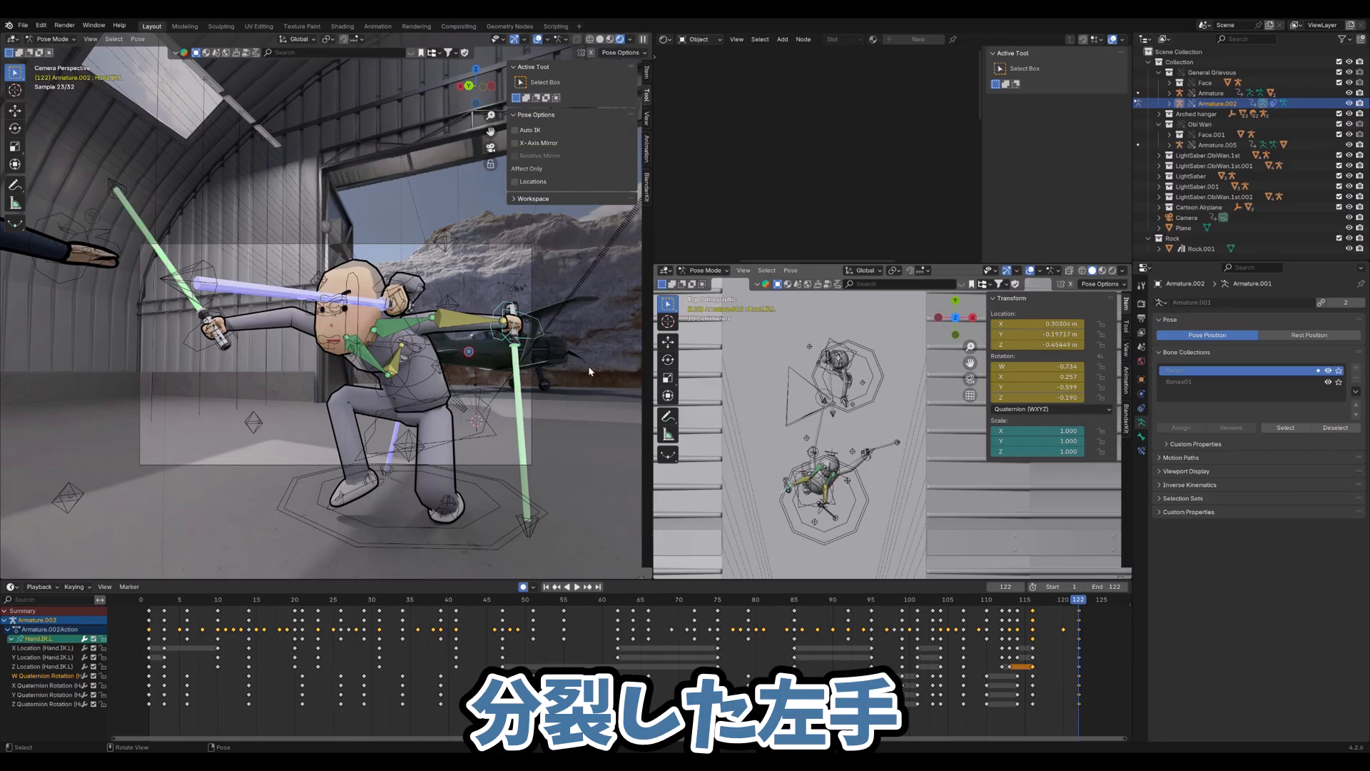
{"action": "key", "text": "g"}
{"action": "right_click", "coordinate": [556, 351]}
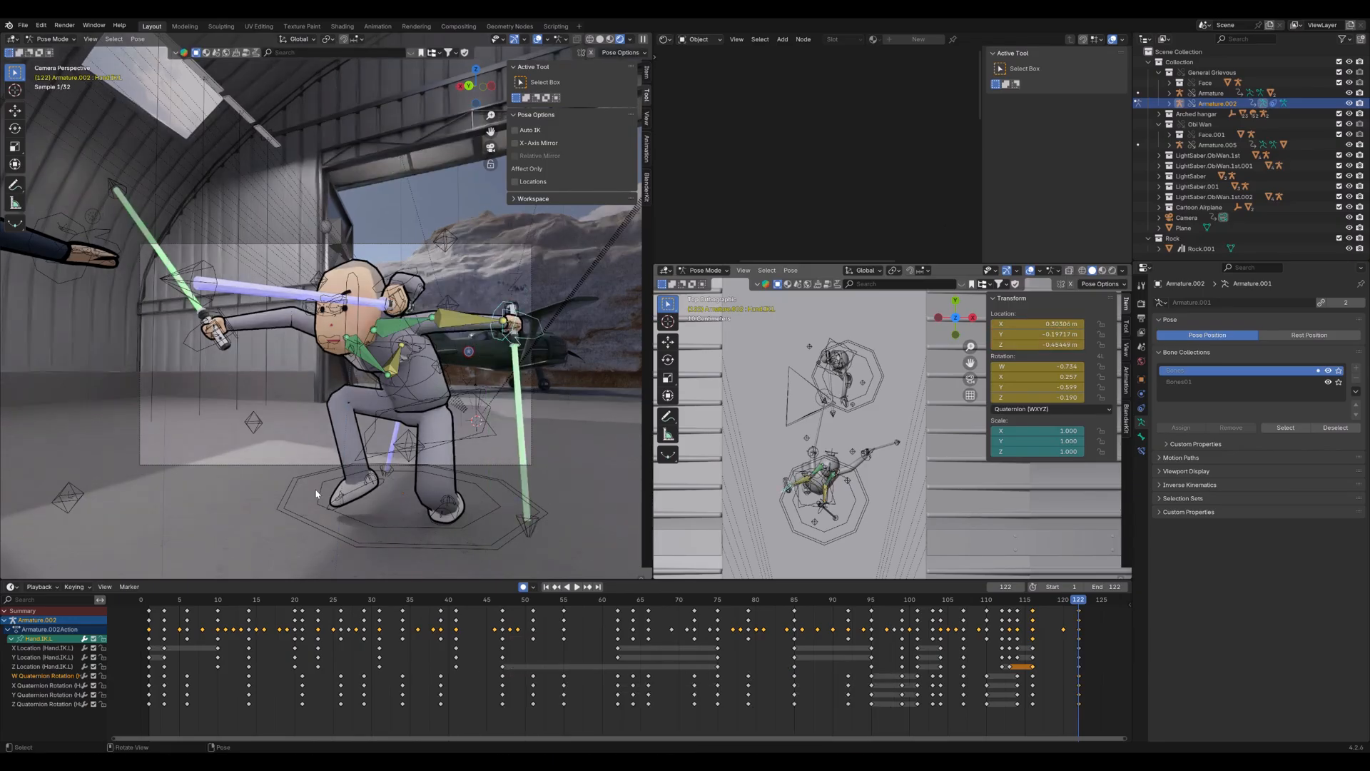
Play the extra left hand's animation from frame 1 and return to the first frame
{"action": "key", "text": "shift+Left"}
{"action": "key", "text": "F3"}
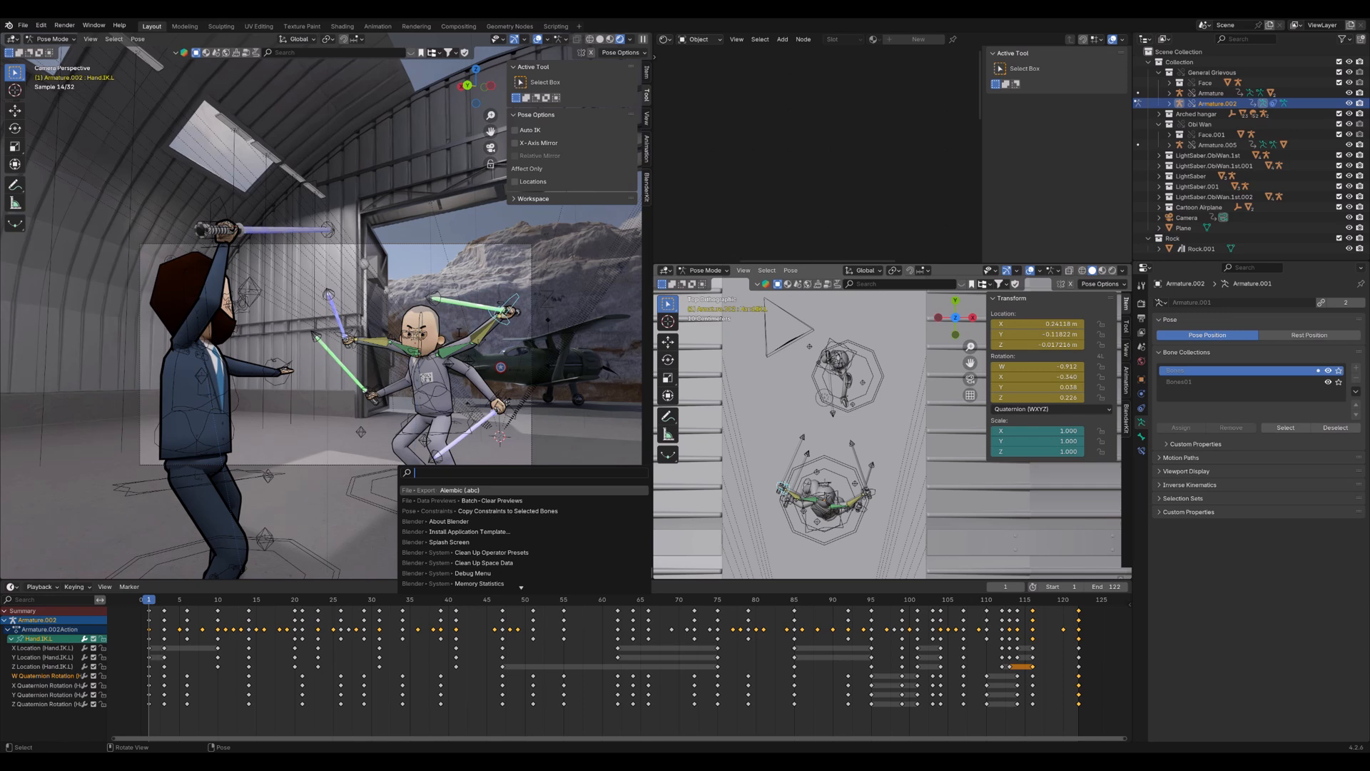
{"action": "key", "text": "Escape"}
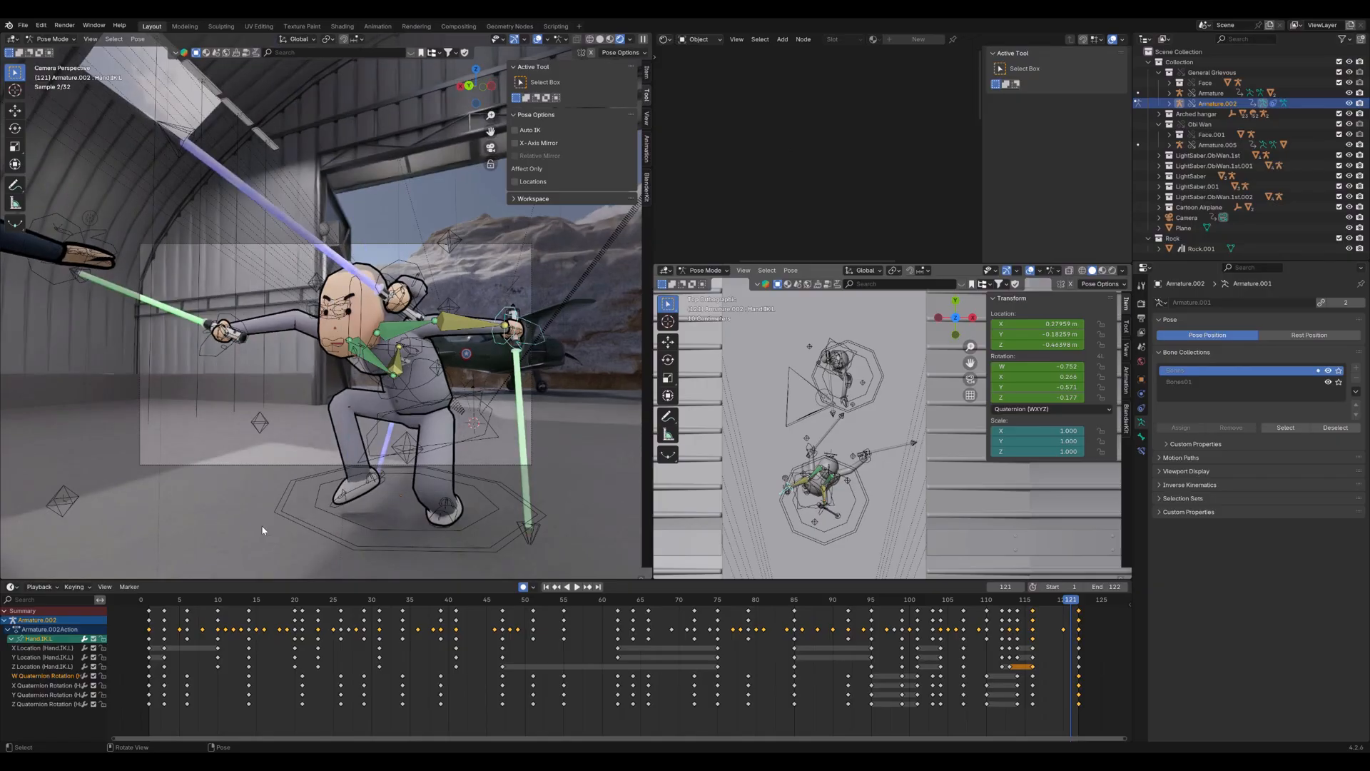
{"action": "left_click", "coordinate": [150, 609]}
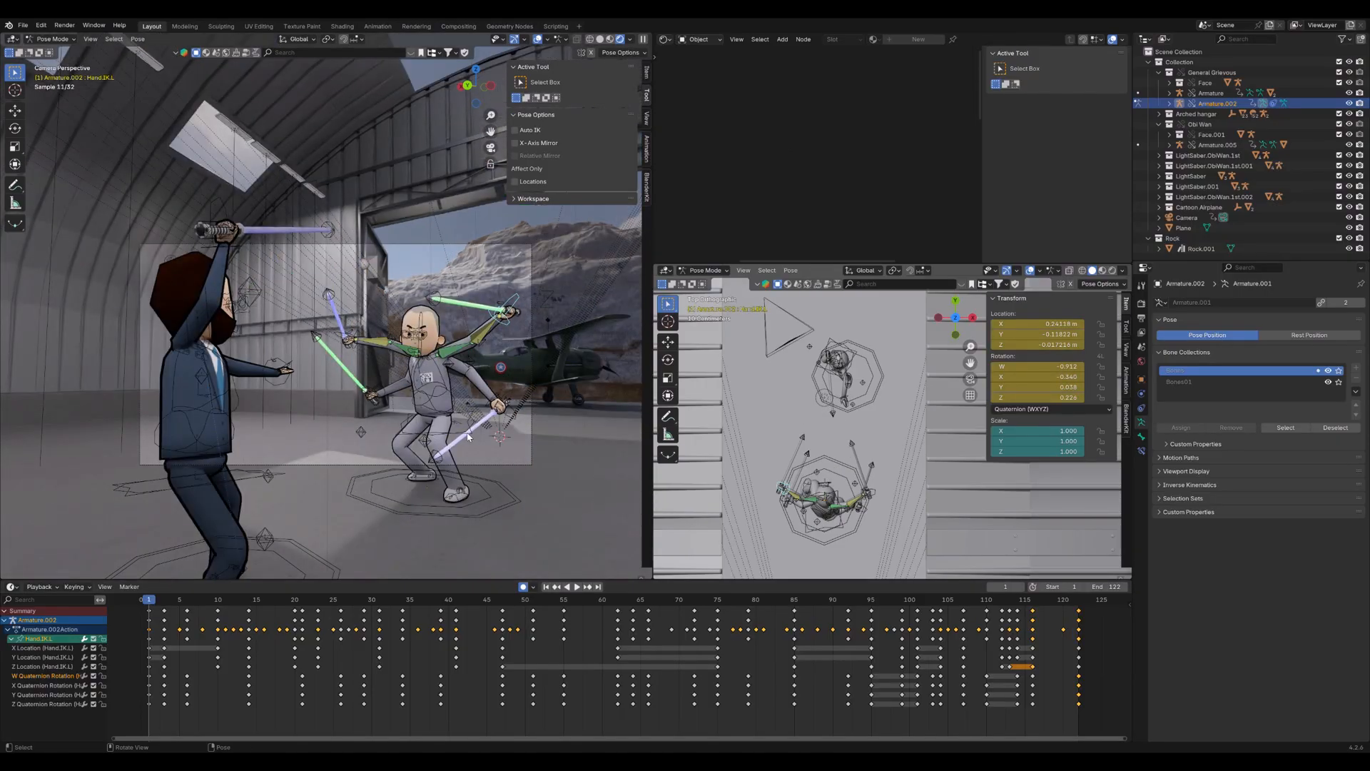
Switch to Object Mode and inspect the airplane and the large rock behind it by selecting each one
{"action": "middle_click_drag", "start_coordinate": [545, 358], "coordinate": [510, 371]}
{"action": "left_click", "coordinate": [509, 371]}
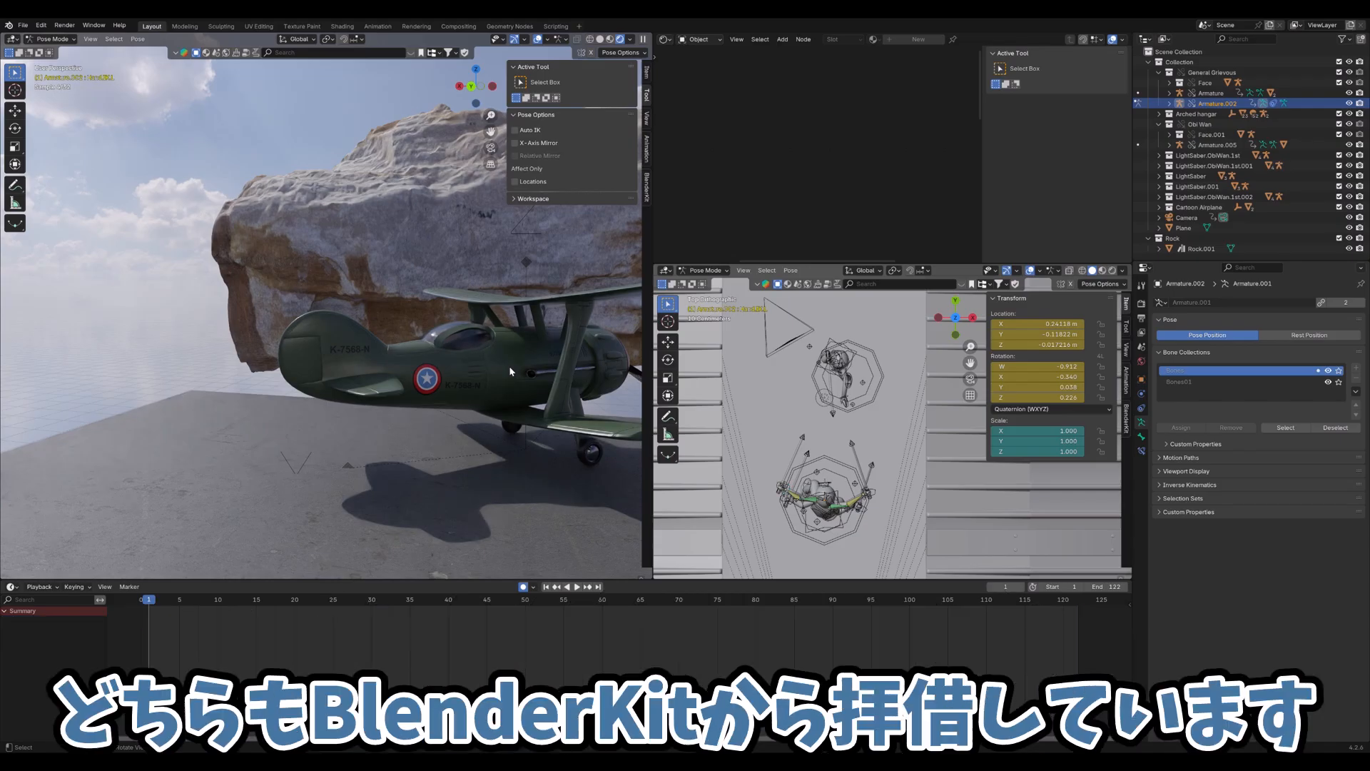
{"action": "key", "text": "ctrl+Tab"}
{"action": "left_click", "coordinate": [510, 371]}
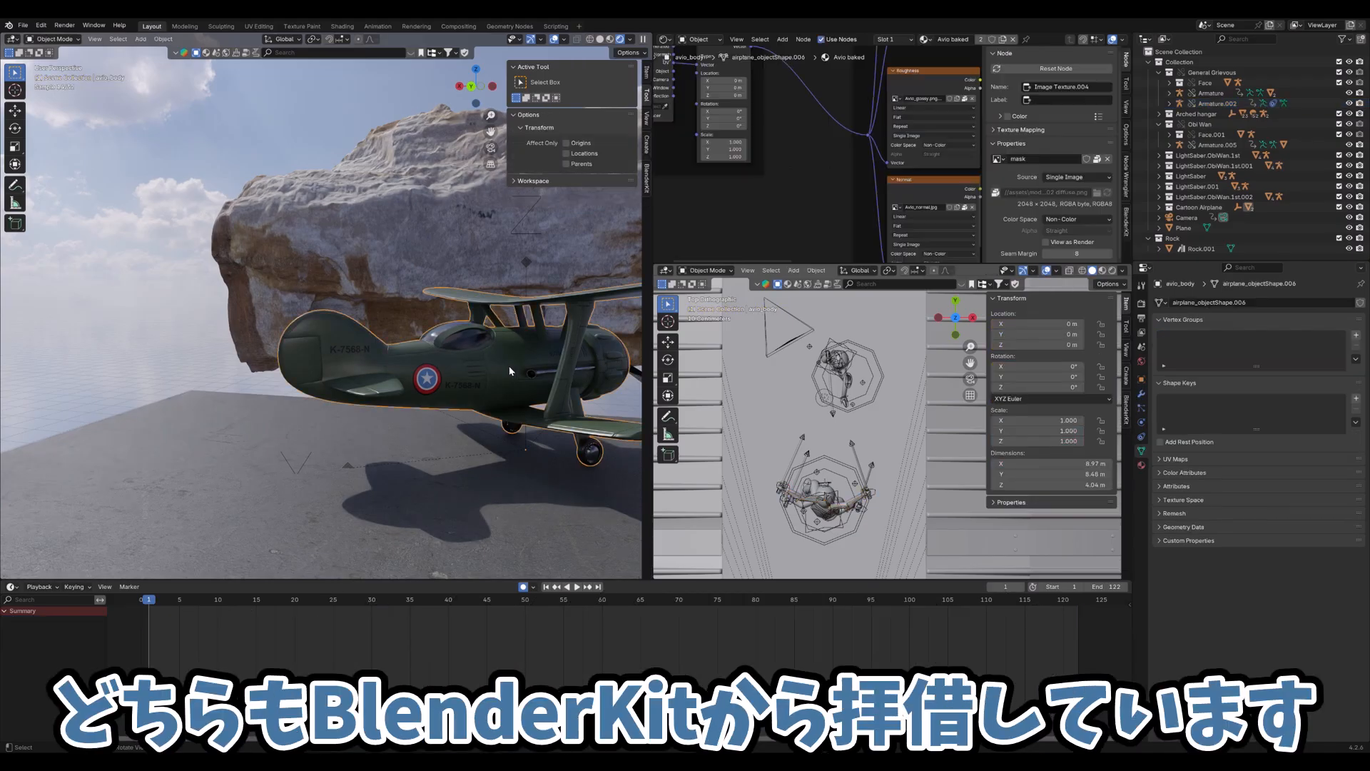
{"action": "left_click", "coordinate": [459, 260]}
Play the animation in Solid shading from outside the camera view and select the camera to examine its keyframed movement
{"action": "middle_click_drag", "start_coordinate": [459, 260], "coordinate": [322, 381]}
{"action": "scroll", "coordinate": [225, 458], "scroll_direction": "up", "scroll_amount": 8}
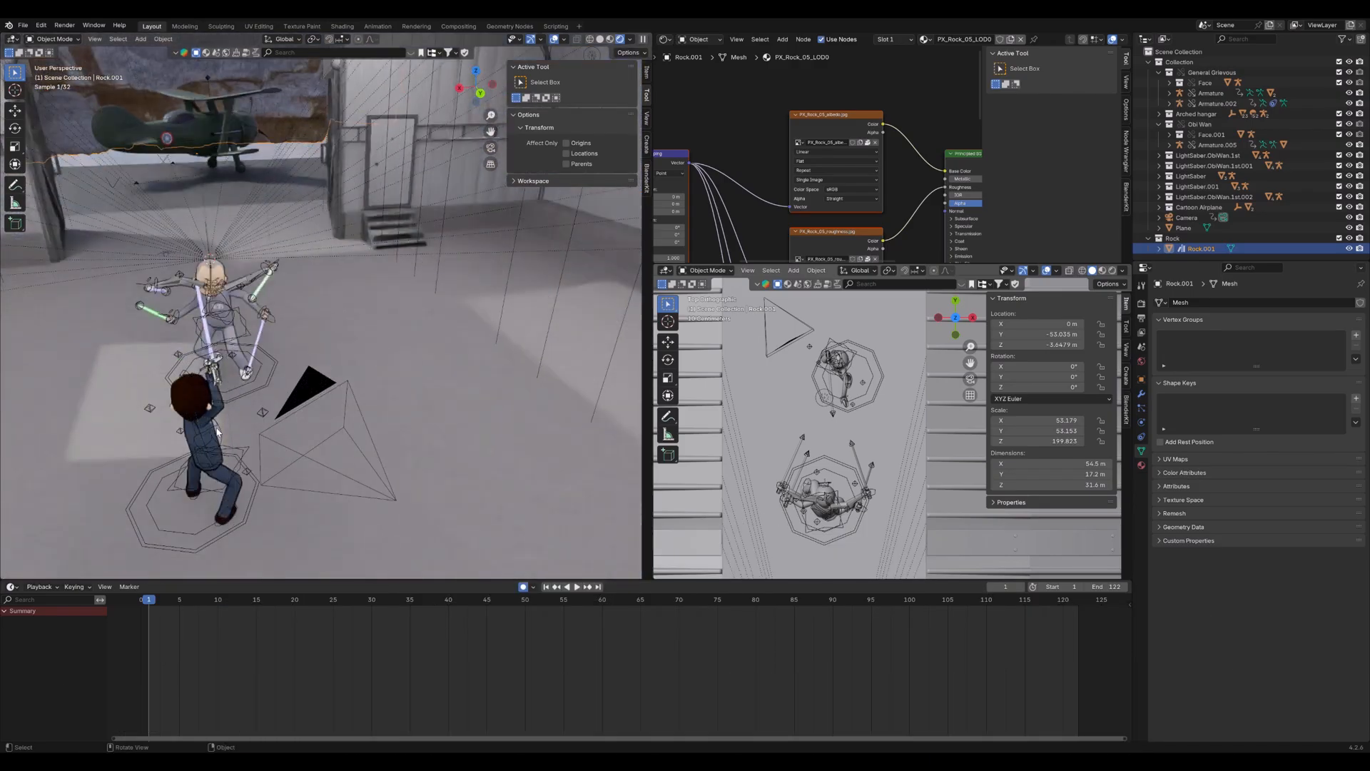
{"action": "left_click", "coordinate": [600, 40]}
{"action": "middle_click_drag", "start_coordinate": [235, 306], "coordinate": [278, 300]}
{"action": "key", "text": "space"}
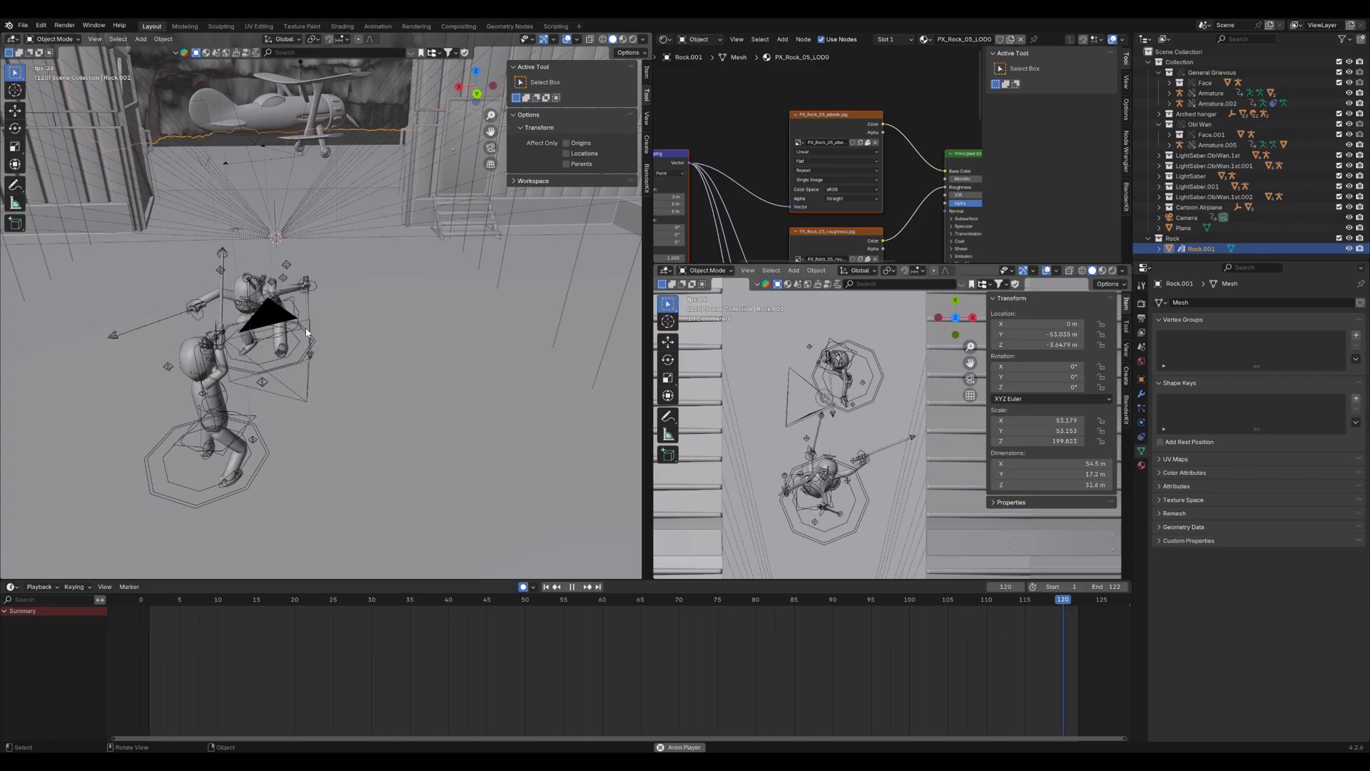
{"action": "left_click", "coordinate": [346, 384]}
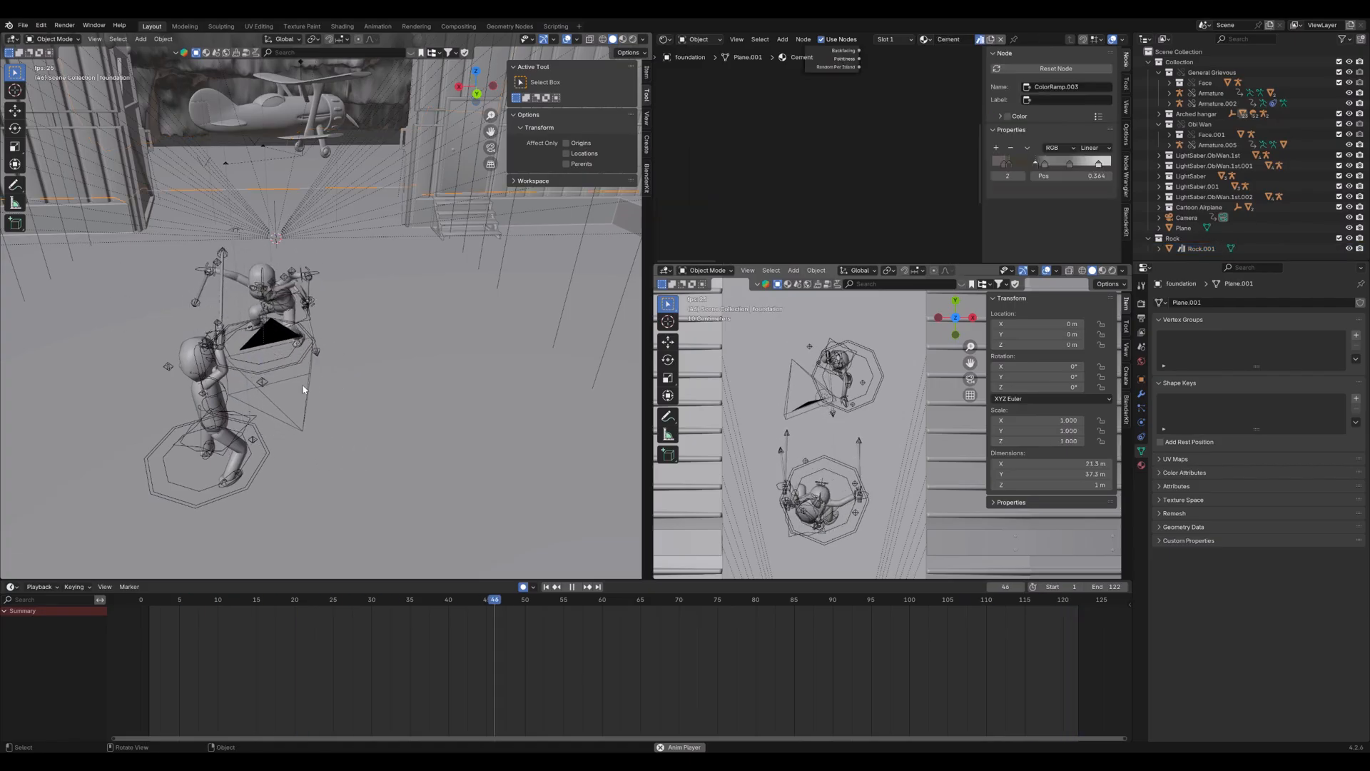
{"action": "left_click", "coordinate": [308, 384]}
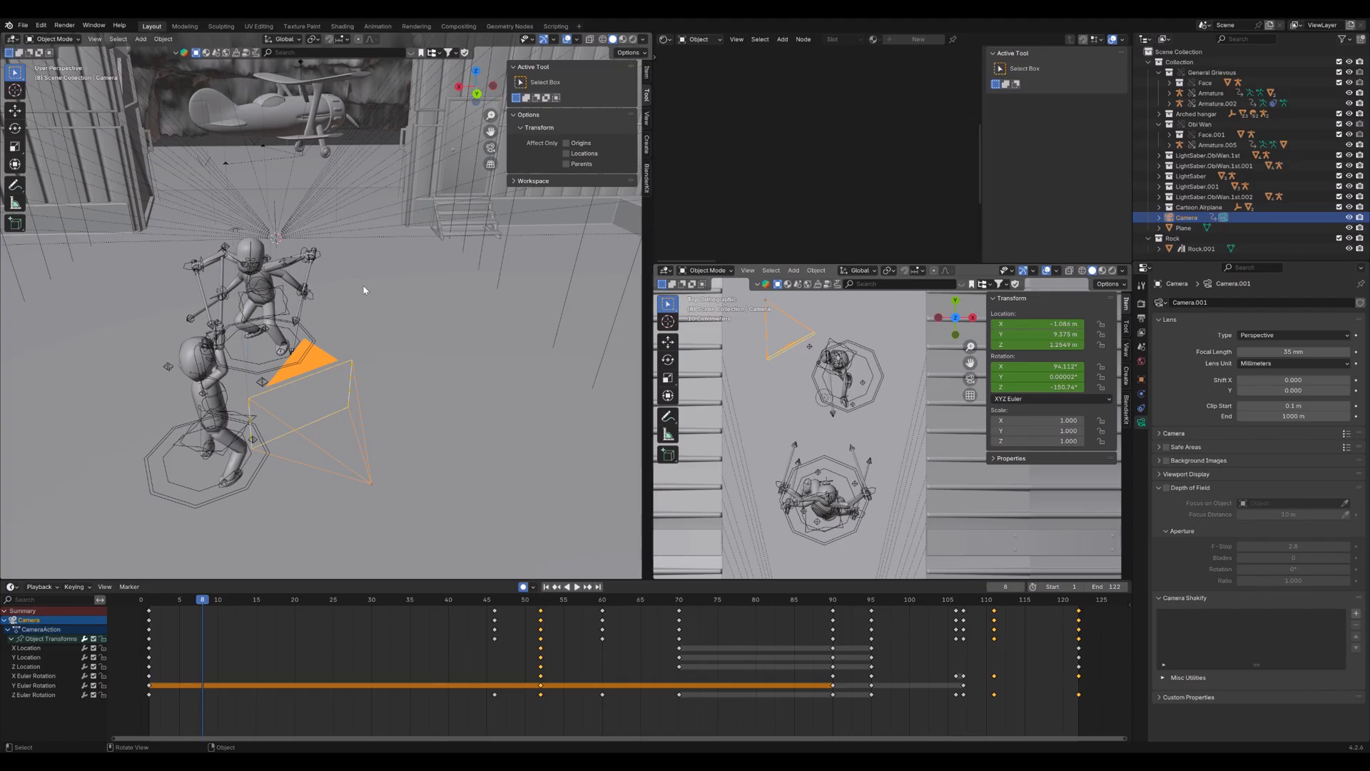
Set the viewport to Rendered shading and return it to the camera view
{"action": "left_click", "coordinate": [633, 39]}
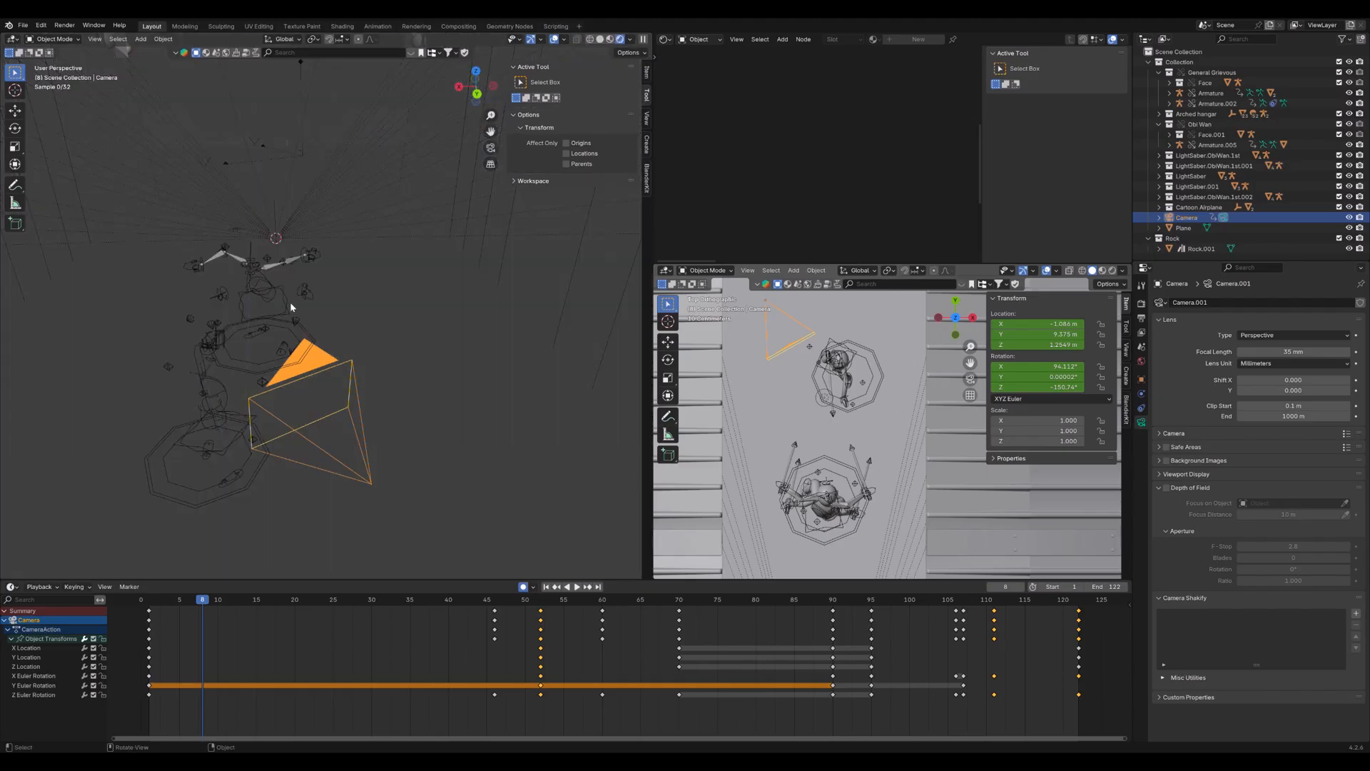
{"action": "middle_click_drag", "start_coordinate": [289, 302], "coordinate": [251, 254]}
{"action": "key", "text": "KP_0"}
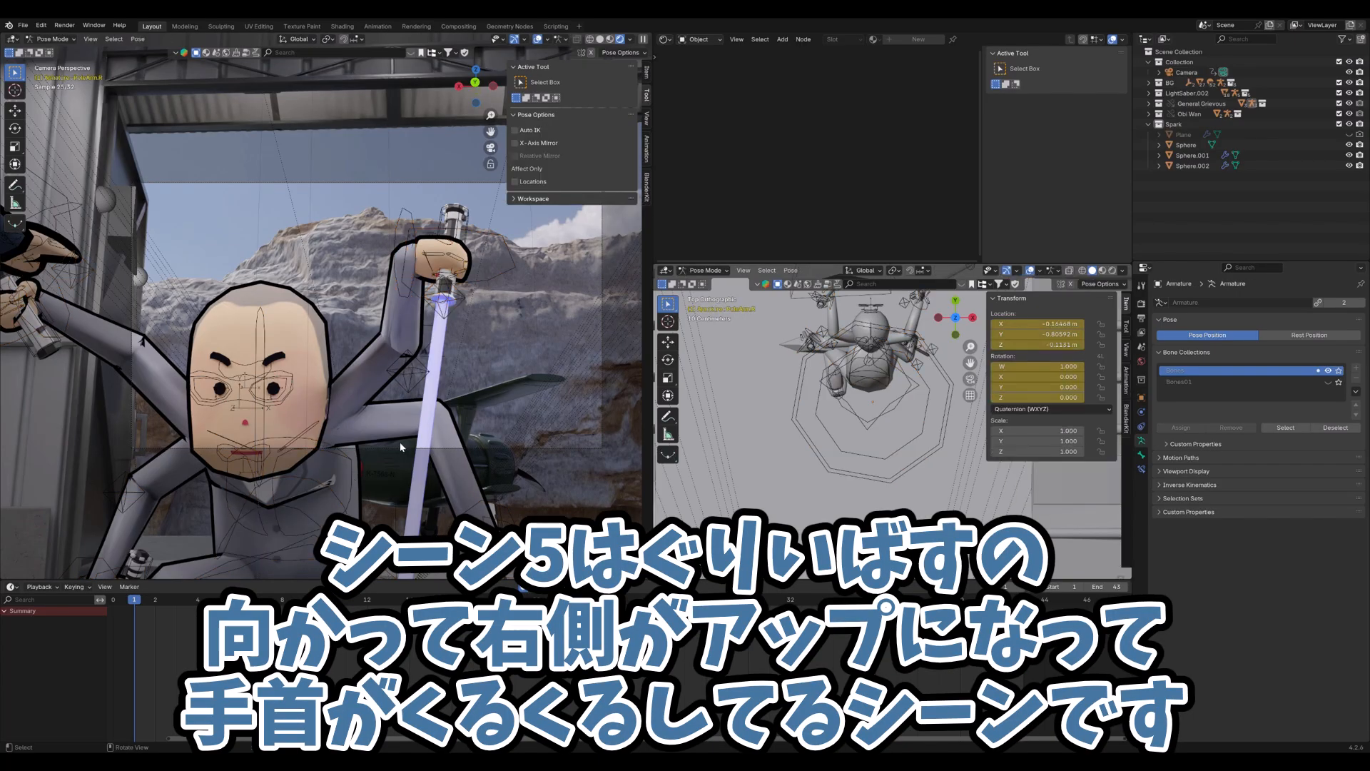
Play the close-up scene, return to frame 1 and play it again with the head bone selected
{"action": "key", "text": "space"}
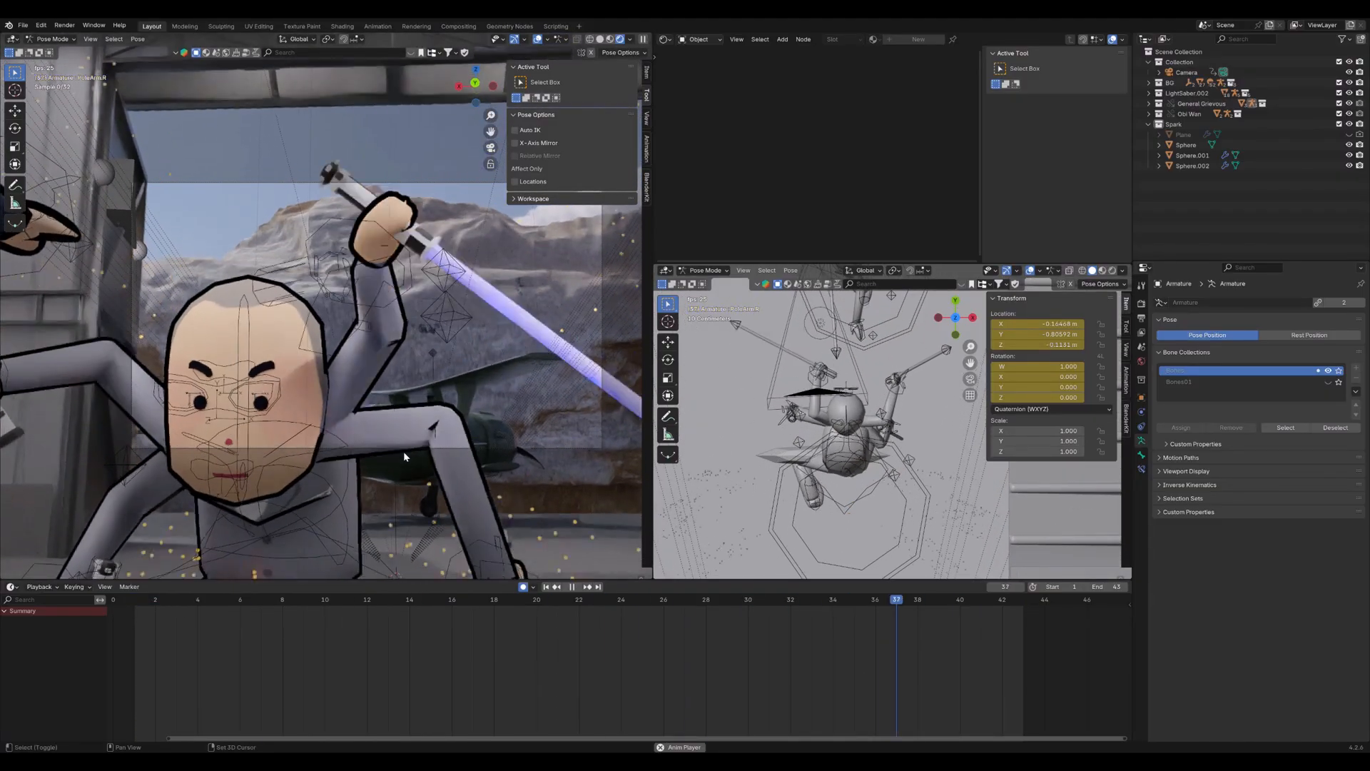
{"action": "key", "text": "space"}
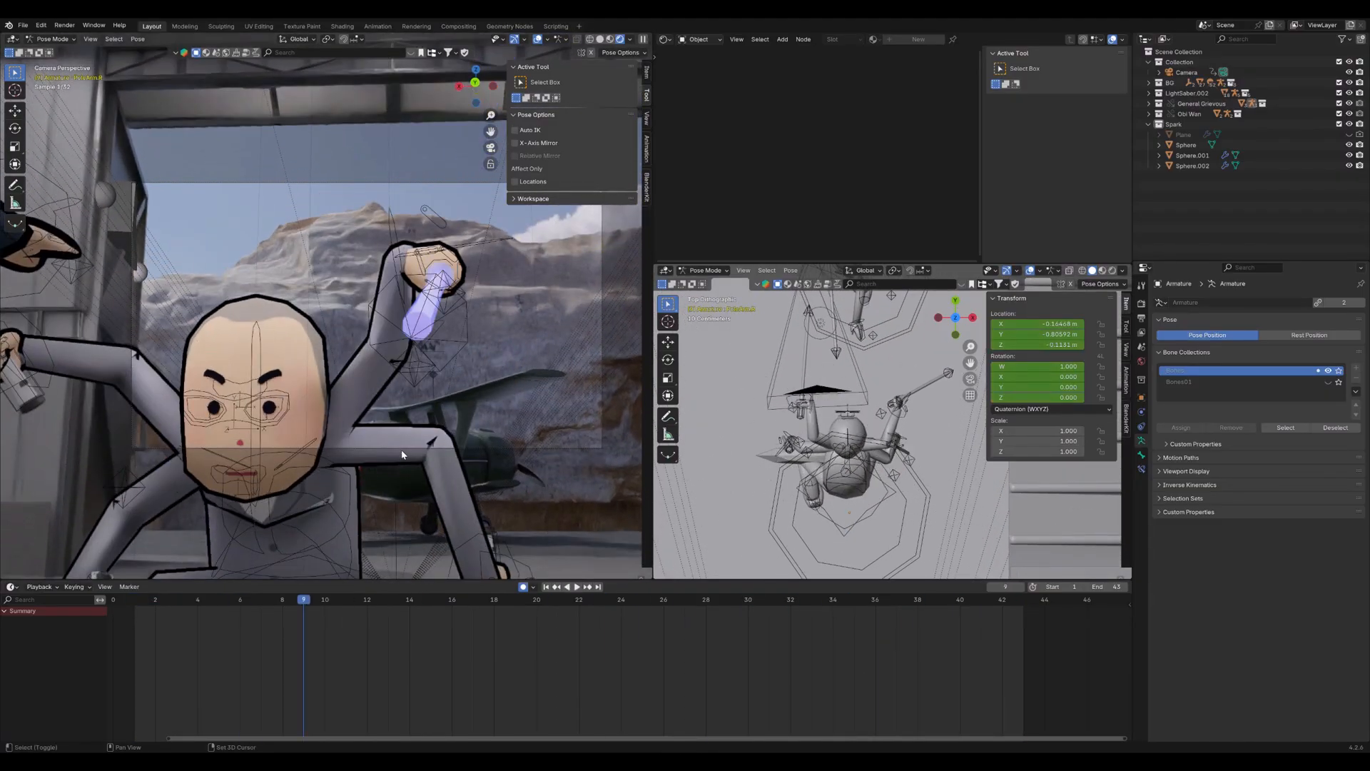
{"action": "left_click", "coordinate": [134, 598]}
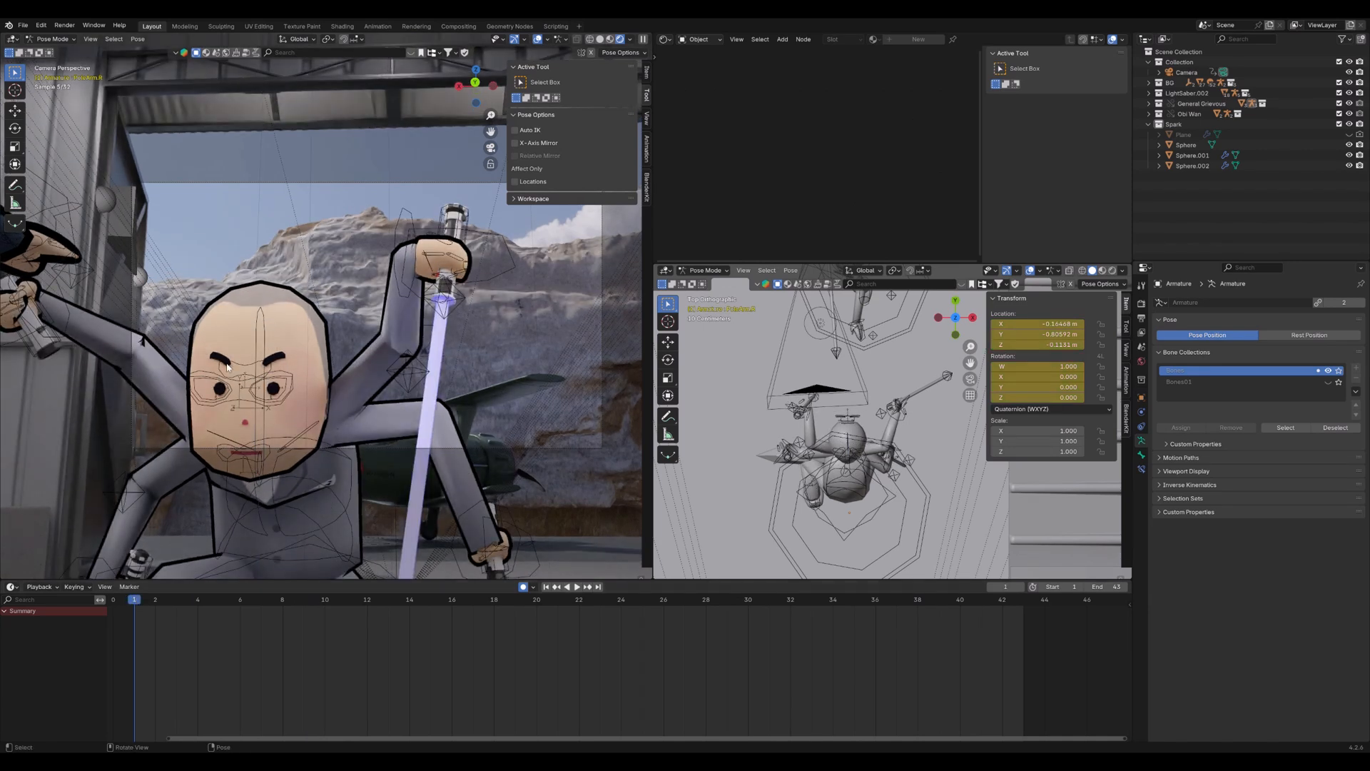
{"action": "left_click", "coordinate": [264, 324]}
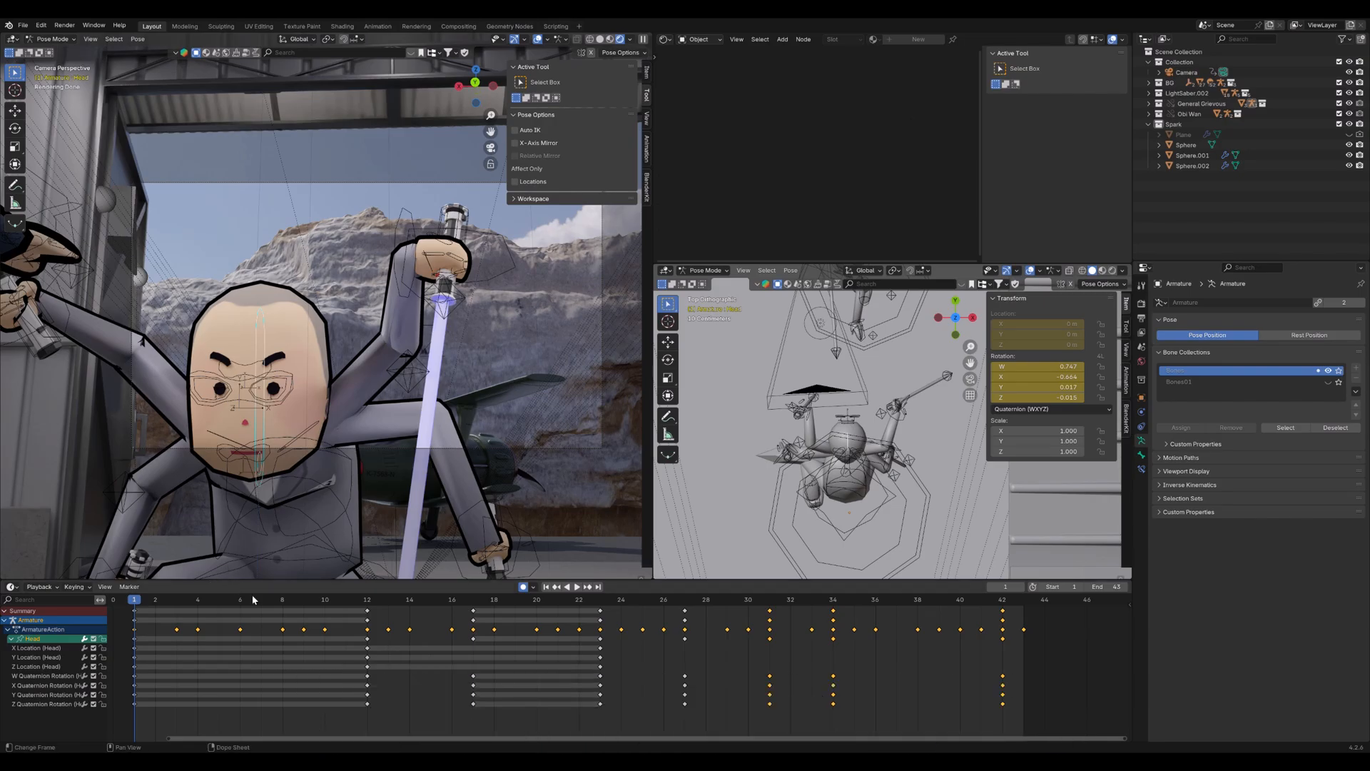
{"action": "key", "text": "space"}
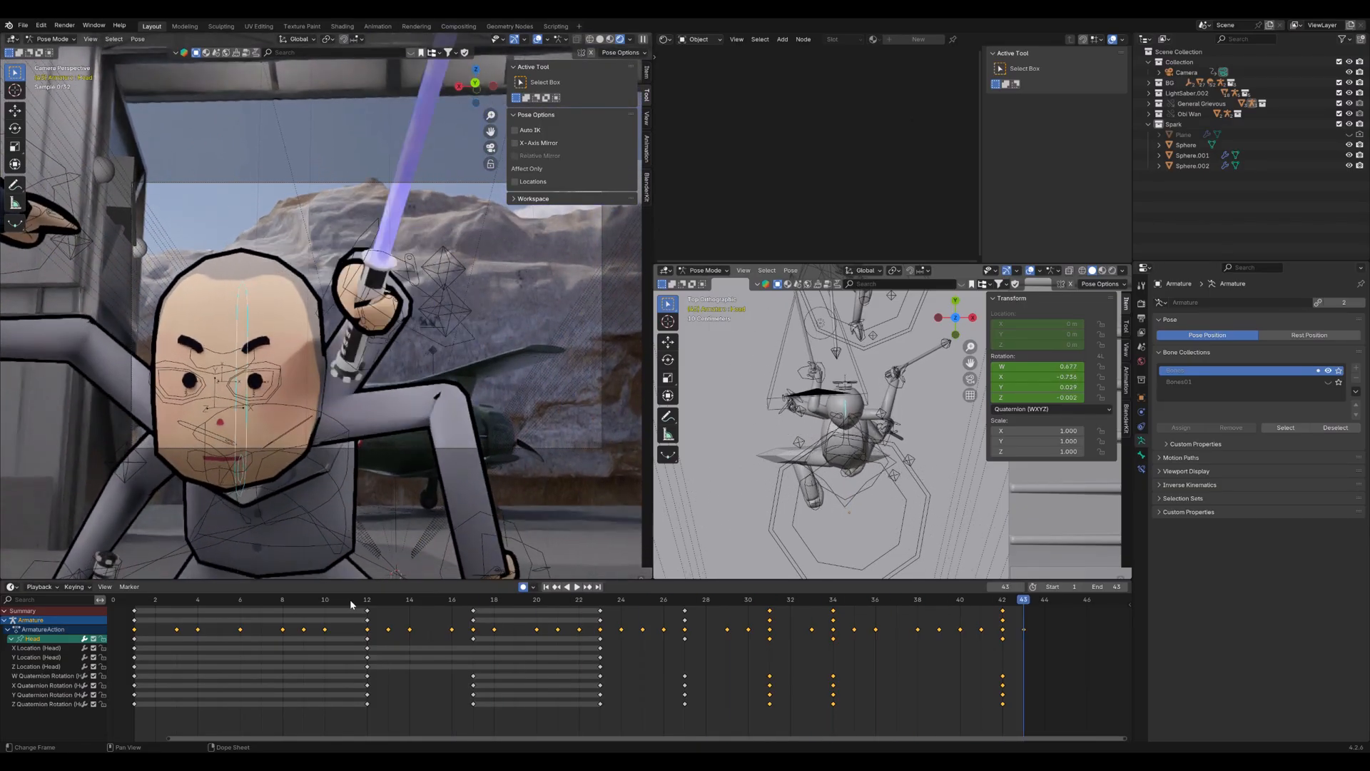
Select the hips bone, play the animation and step back from the last frame to examine its keyframes
{"action": "left_click", "coordinate": [355, 555]}
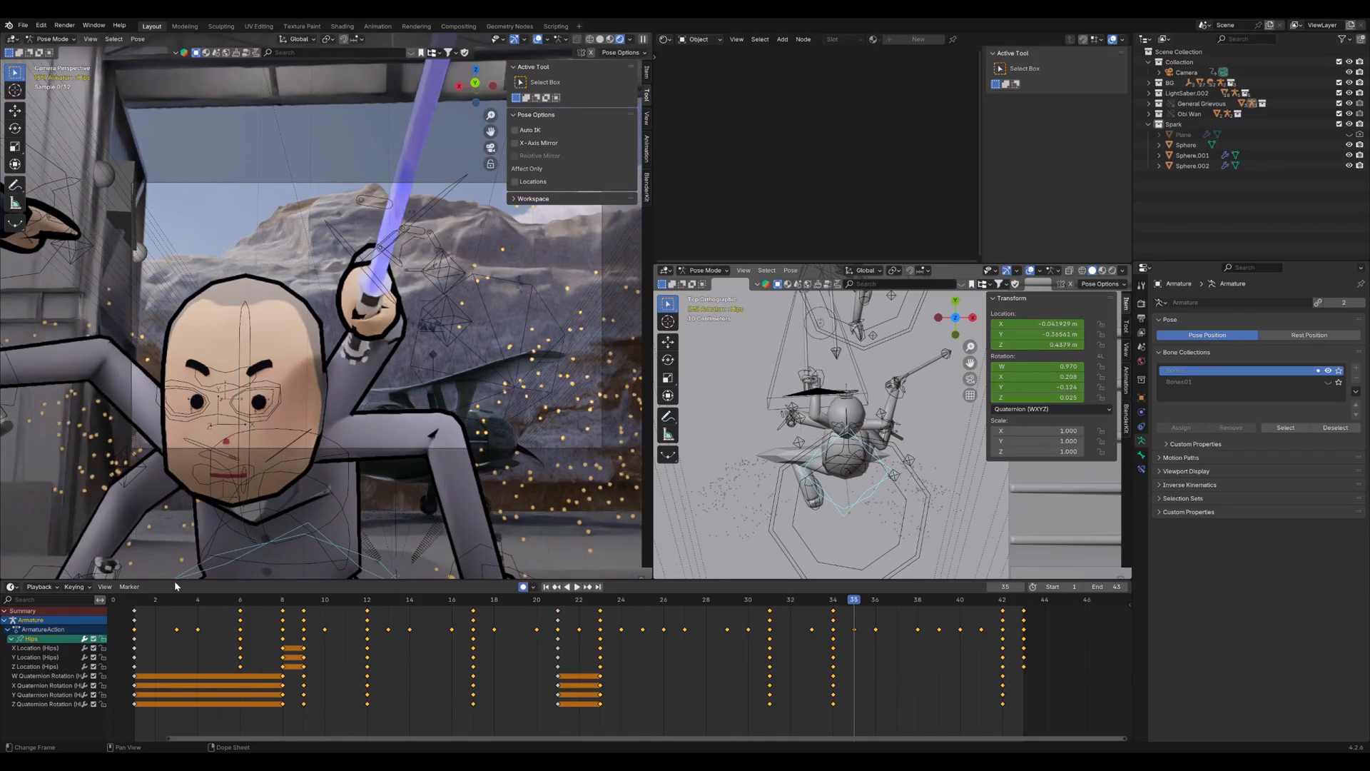
{"action": "key", "text": "space"}
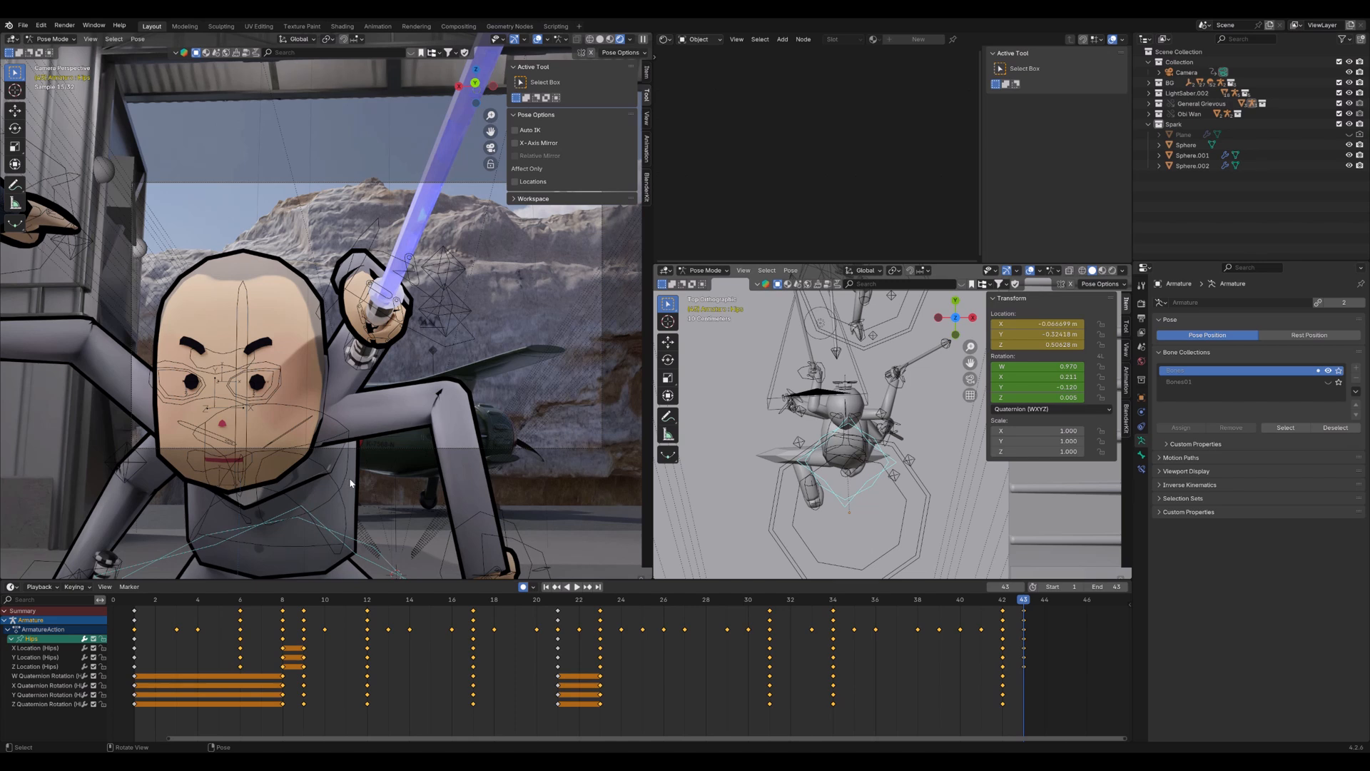
{"action": "key", "text": "Left"}
{"action": "key", "text": "Left"}
{"action": "key", "text": "Left"}
{"action": "key", "text": "Left"}
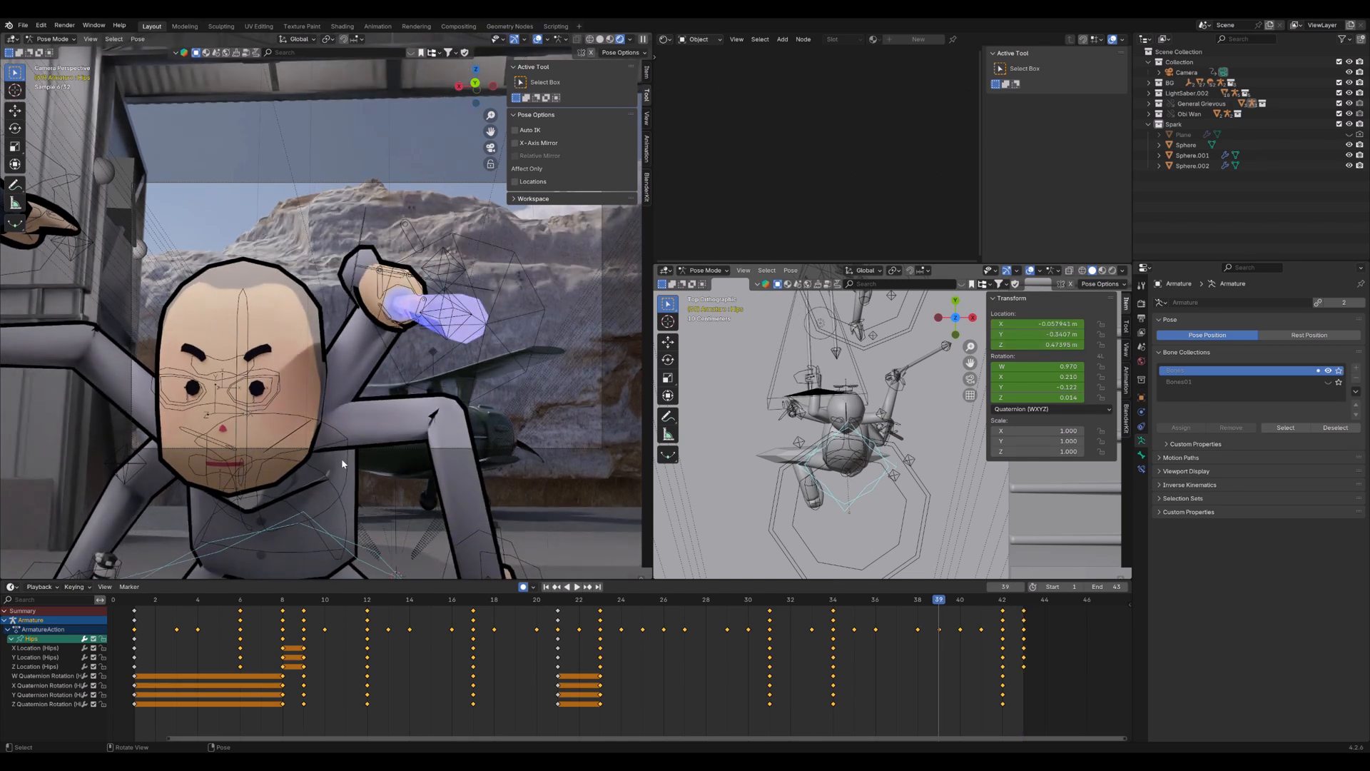
Select the chest bone and play the close-up again to examine how its keyframes move the upper body
{"action": "left_click", "coordinate": [343, 459]}
{"action": "key", "text": "space"}
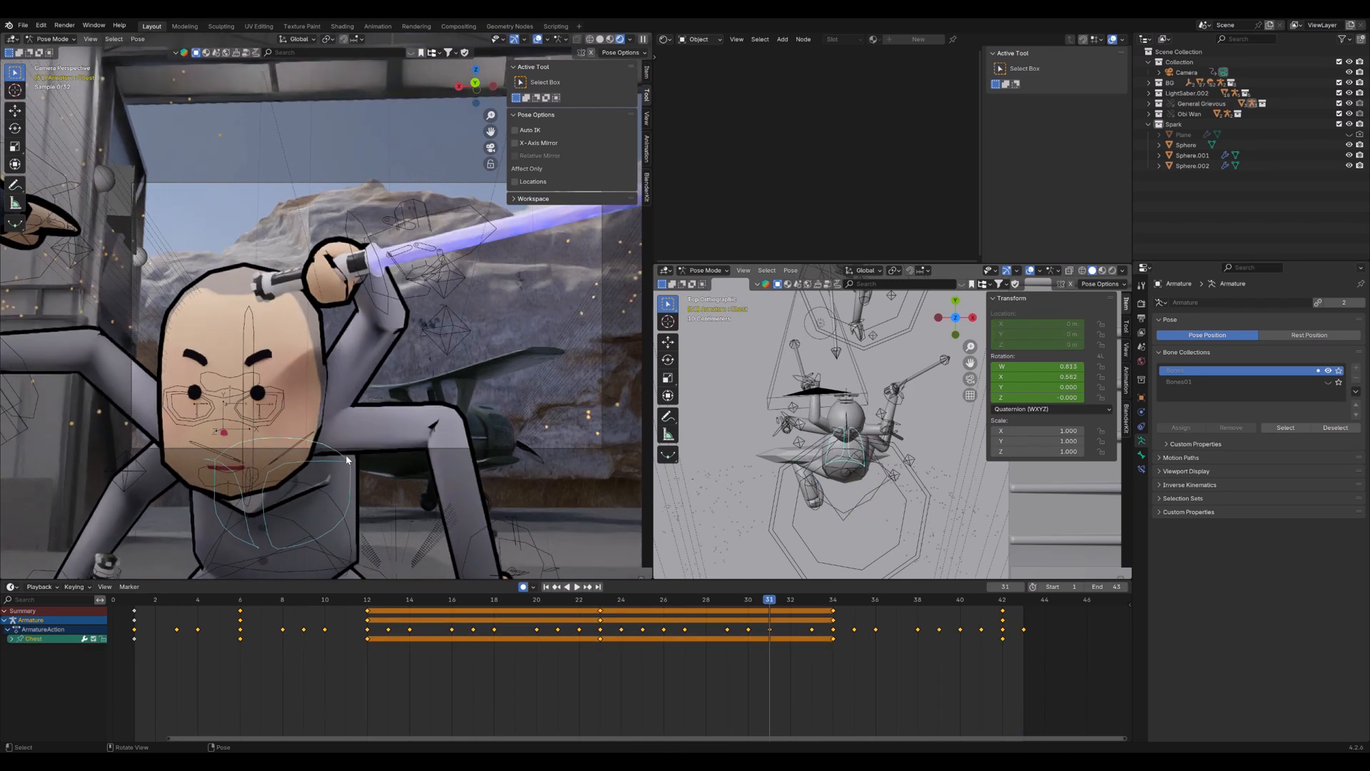
{"action": "key", "text": "Left"}
{"action": "key", "text": "Left"}
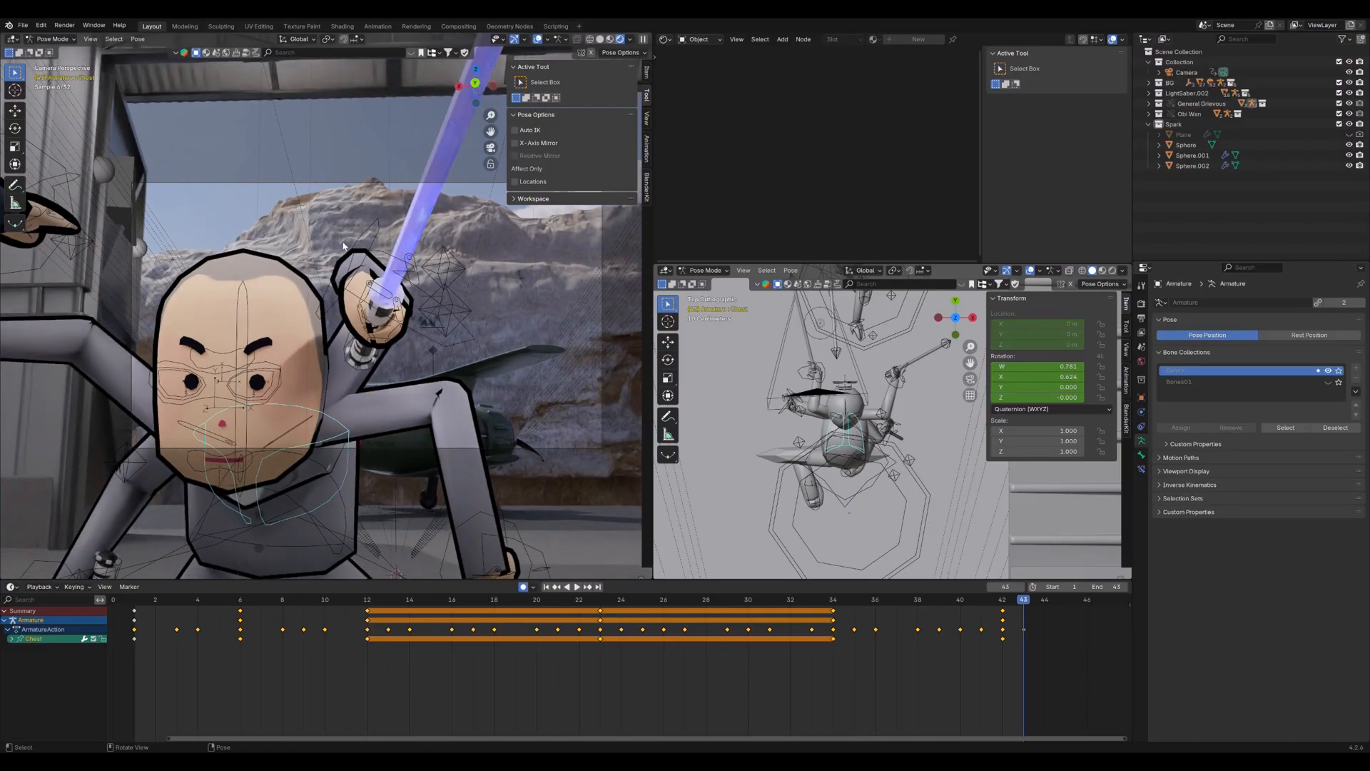
Select the raised left hand's IK bone, return to frame 1 and step forward frame by frame to examine its dense keyframes
{"action": "left_click", "coordinate": [365, 237]}
{"action": "left_click", "coordinate": [134, 599]}
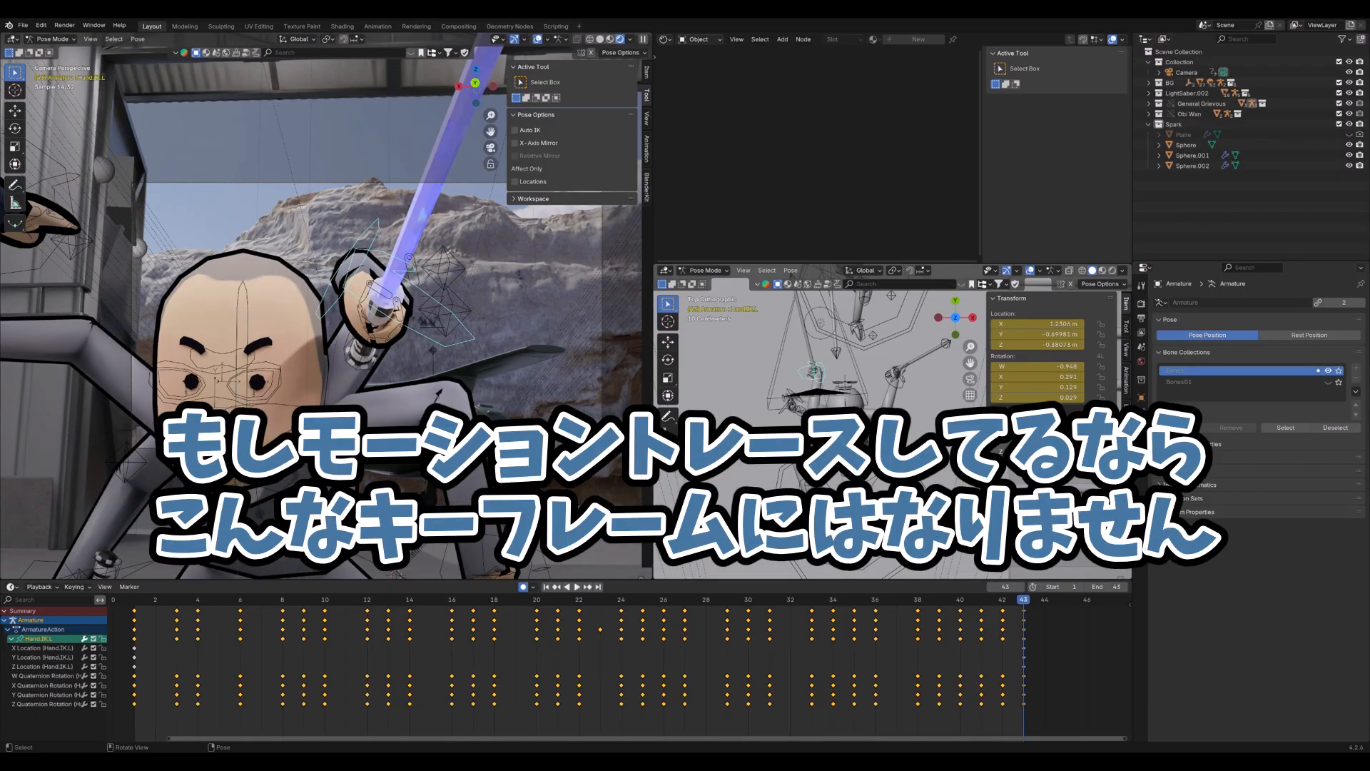
{"action": "left_click", "coordinate": [129, 598]}
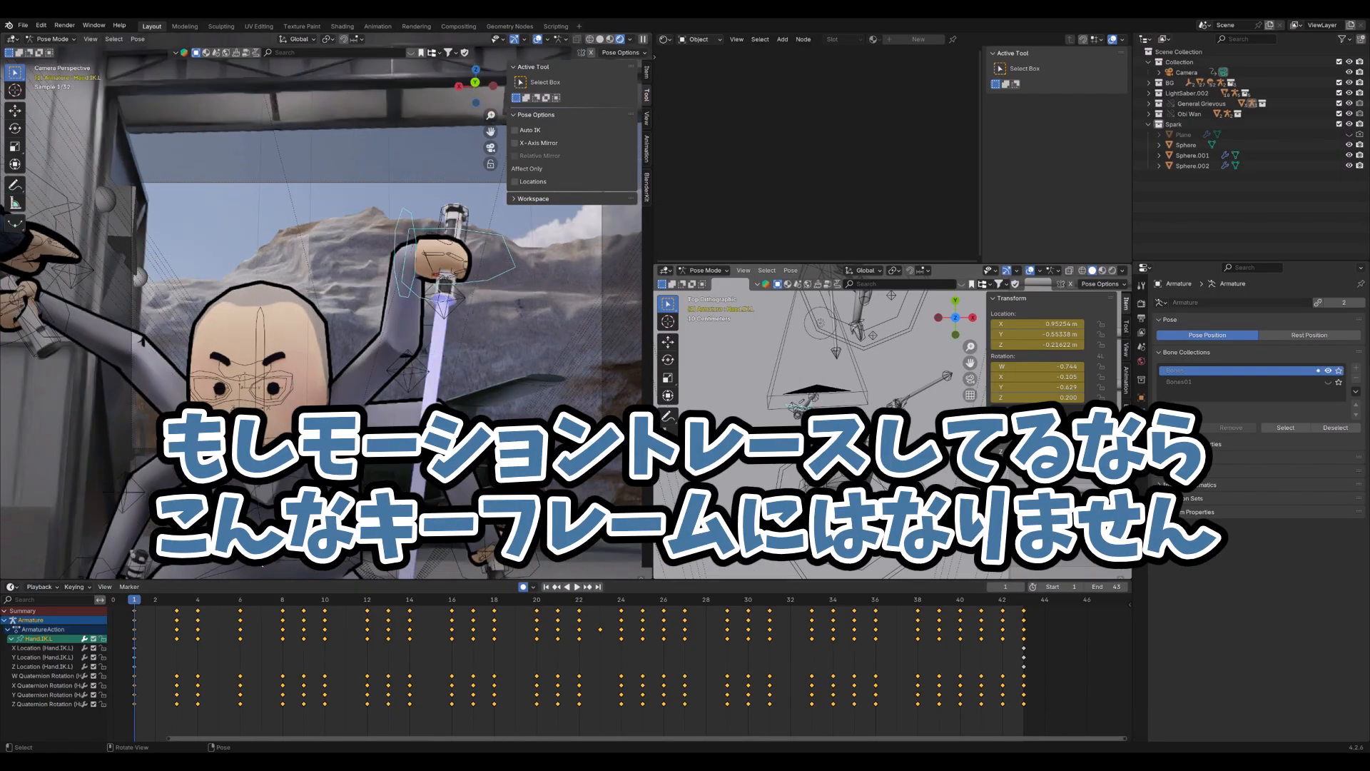
{"action": "key", "text": "Right"}
{"action": "key", "text": "Right"}
{"action": "key", "text": "Right"}
{"action": "key", "text": "Right"}
{"action": "key", "text": "Right"}
{"action": "key", "text": "Right"}
{"action": "key", "text": "Right"}
{"action": "key", "text": "Right"}
{"action": "key", "text": "Right"}
{"action": "key", "text": "Right"}
{"action": "key", "text": "Right"}
{"action": "key", "text": "Right"}
{"action": "key", "text": "Right"}
{"action": "key", "text": "Right"}
{"action": "key", "text": "Right"}
{"action": "key", "text": "Right"}
{"action": "key", "text": "Right"}
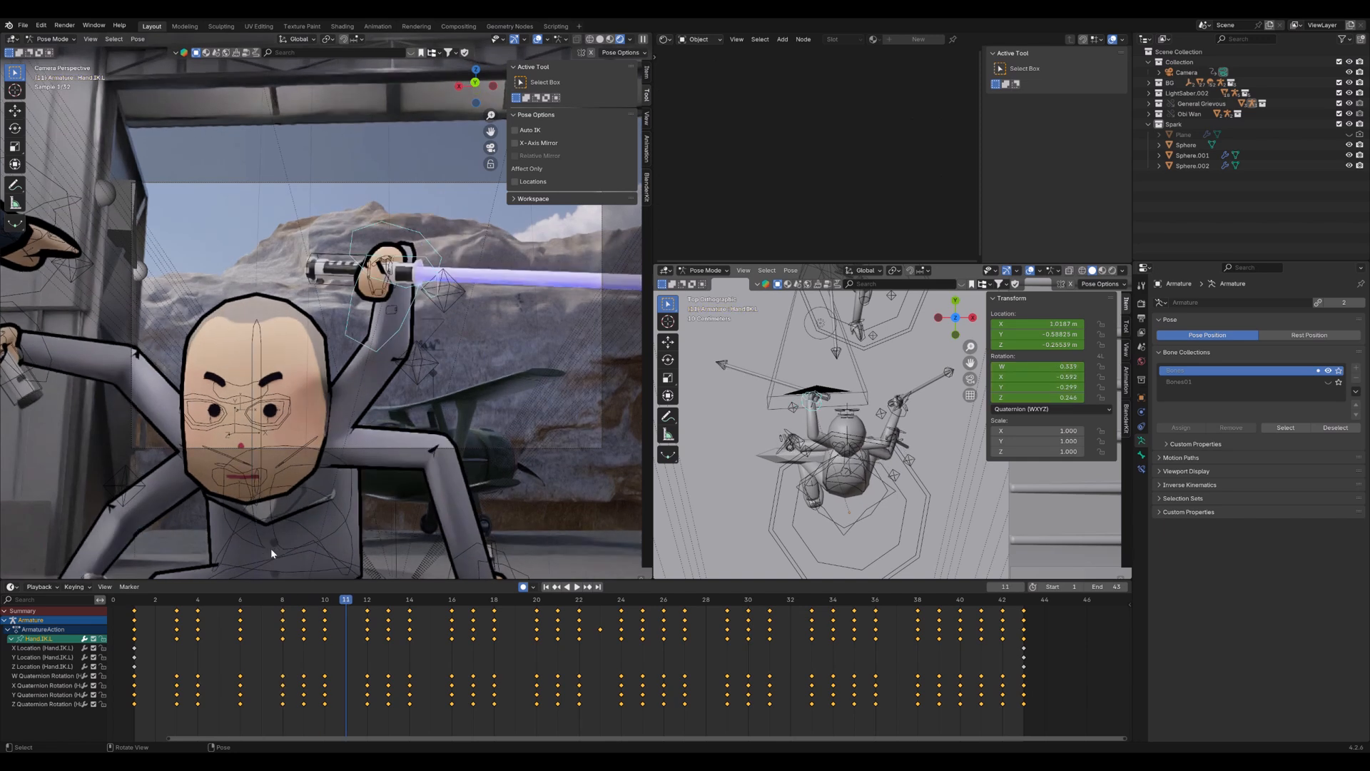
{"action": "key", "text": "Right"}
{"action": "key", "text": "Right"}
{"action": "key", "text": "Right"}
{"action": "key", "text": "Right"}
{"action": "key", "text": "Right"}
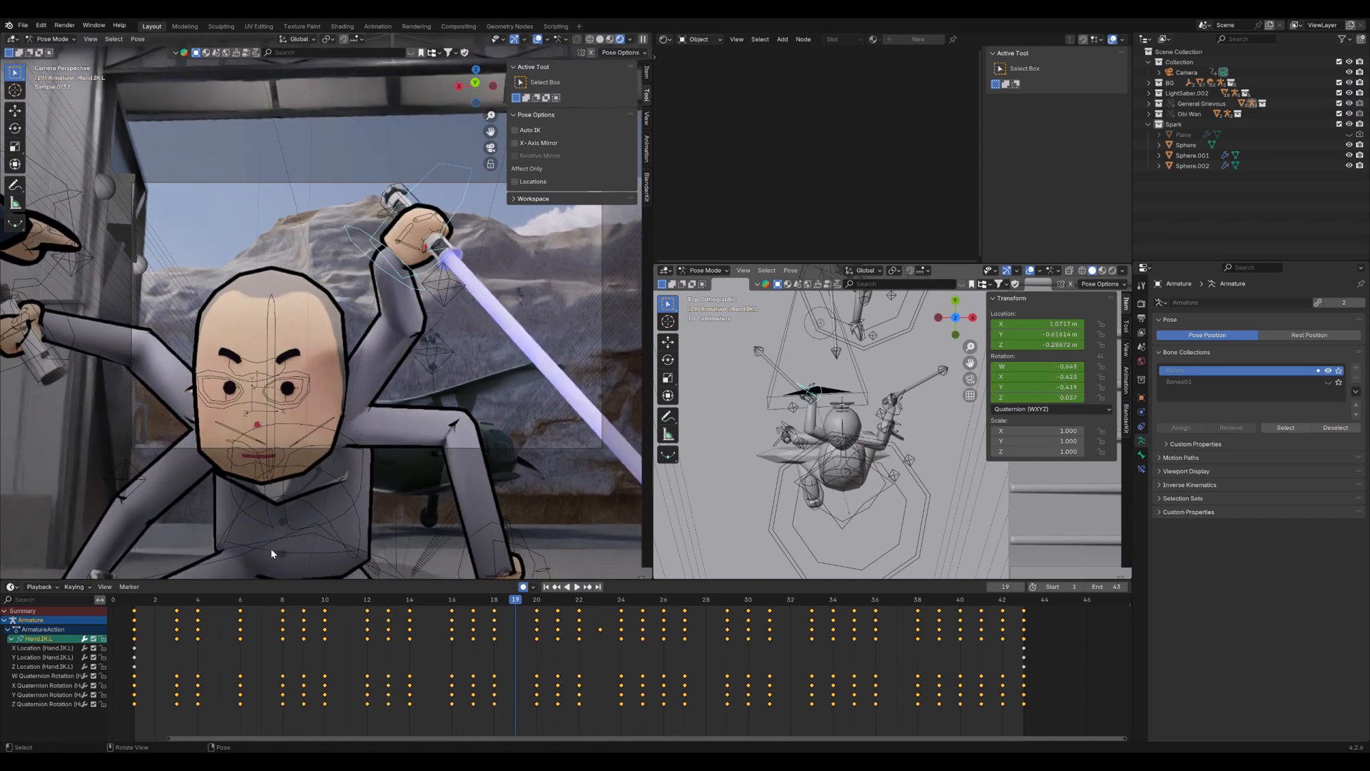
Switch to Object Mode, select the spark emitter Sphere.001 and review its particle emission, cache, velocity and render settings
{"action": "key", "text": "ctrl+Tab"}
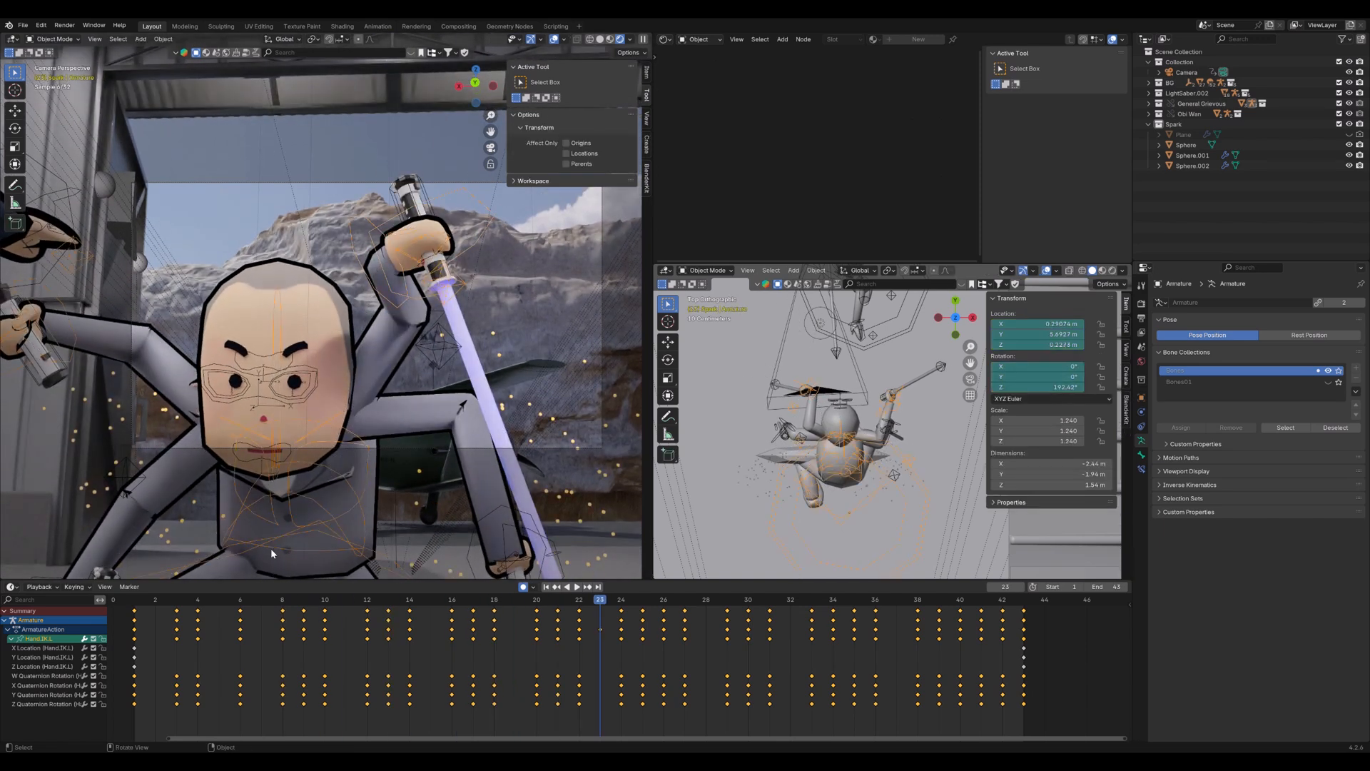
{"action": "left_click", "coordinate": [500, 358]}
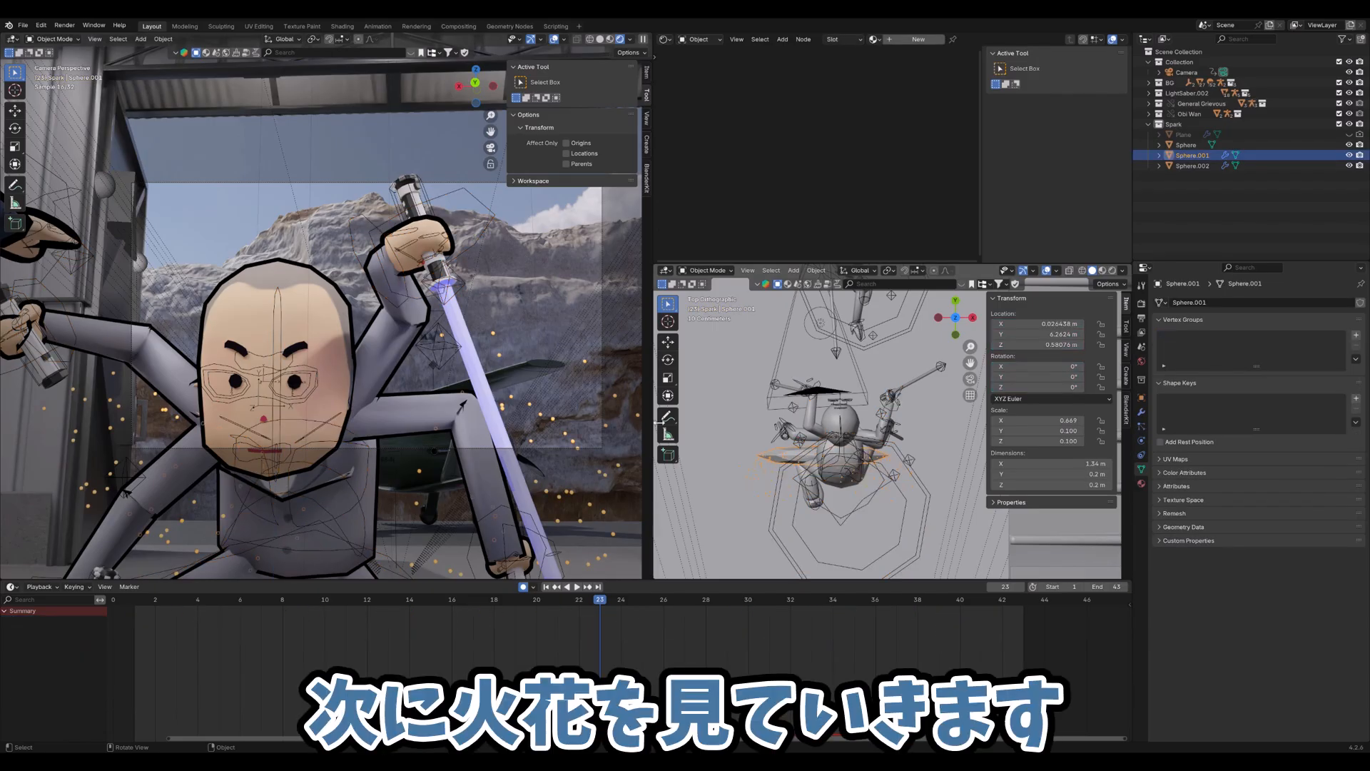
{"action": "left_click", "coordinate": [1143, 426]}
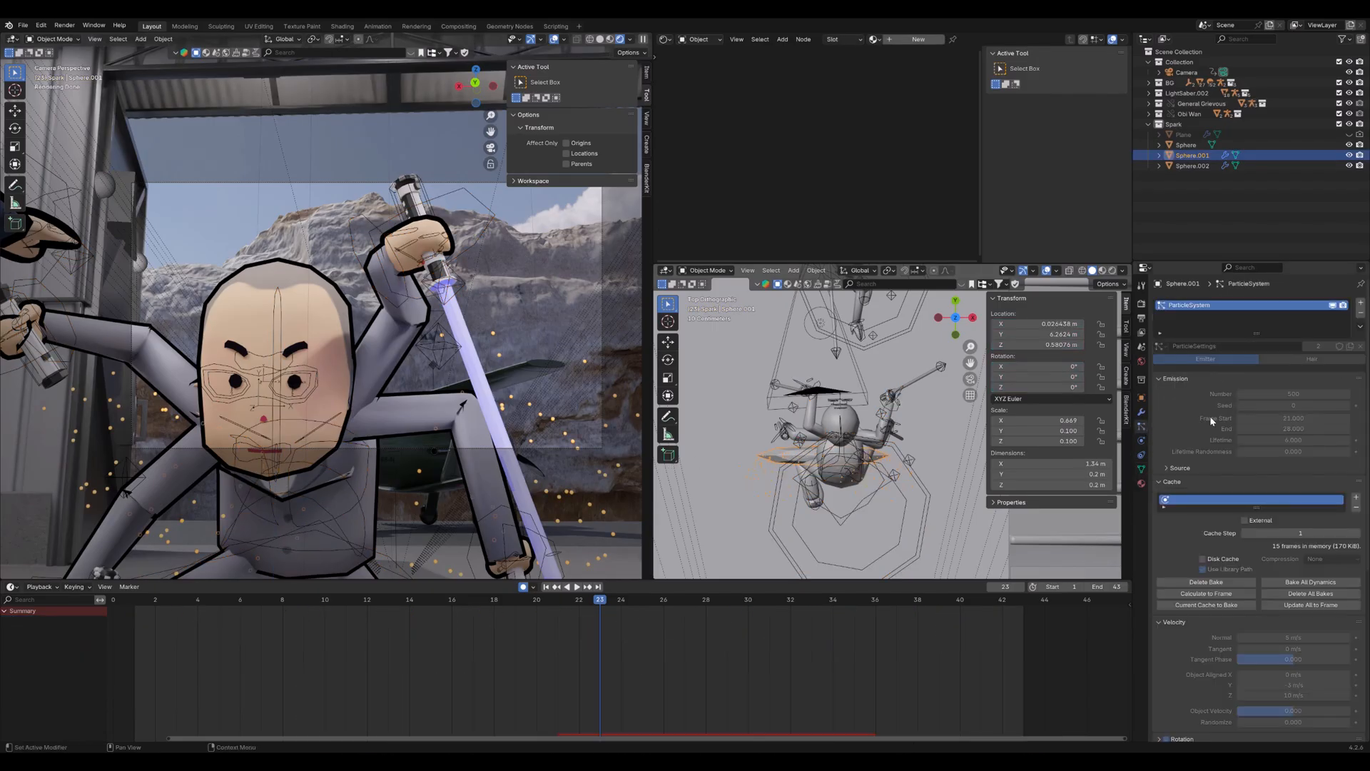
{"action": "scroll", "coordinate": [1210, 452], "scroll_direction": "down", "scroll_amount": 1}
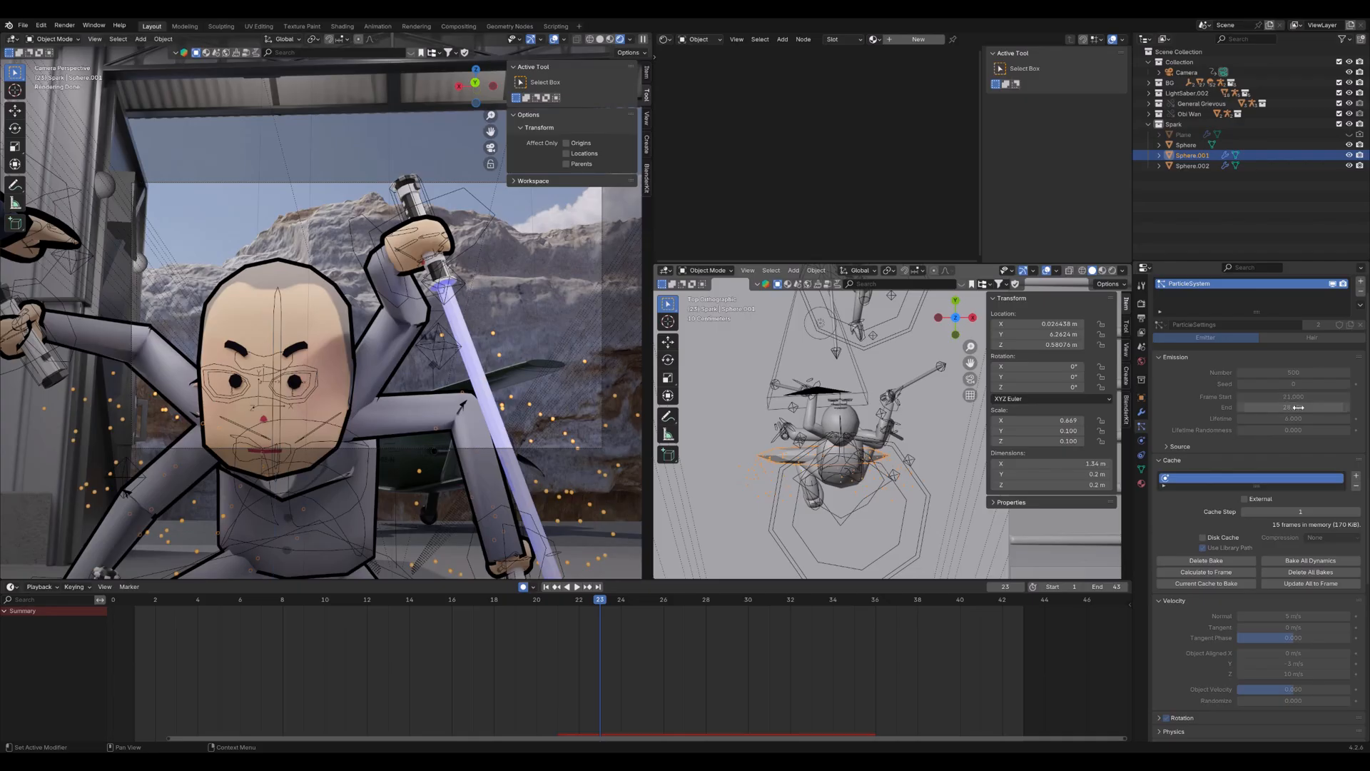
{"action": "scroll", "coordinate": [1245, 452], "scroll_direction": "down", "scroll_amount": 4}
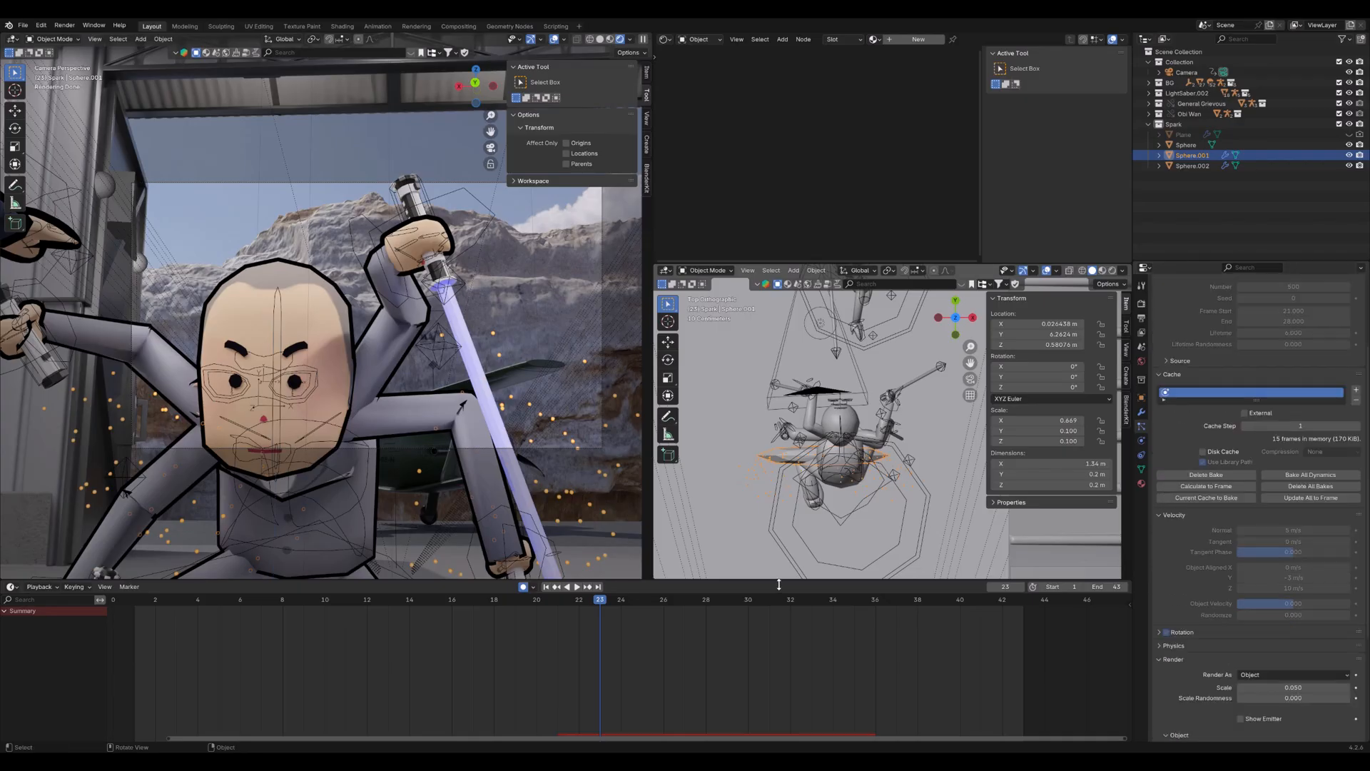
{"action": "scroll", "coordinate": [437, 453], "scroll_direction": "down", "scroll_amount": 2}
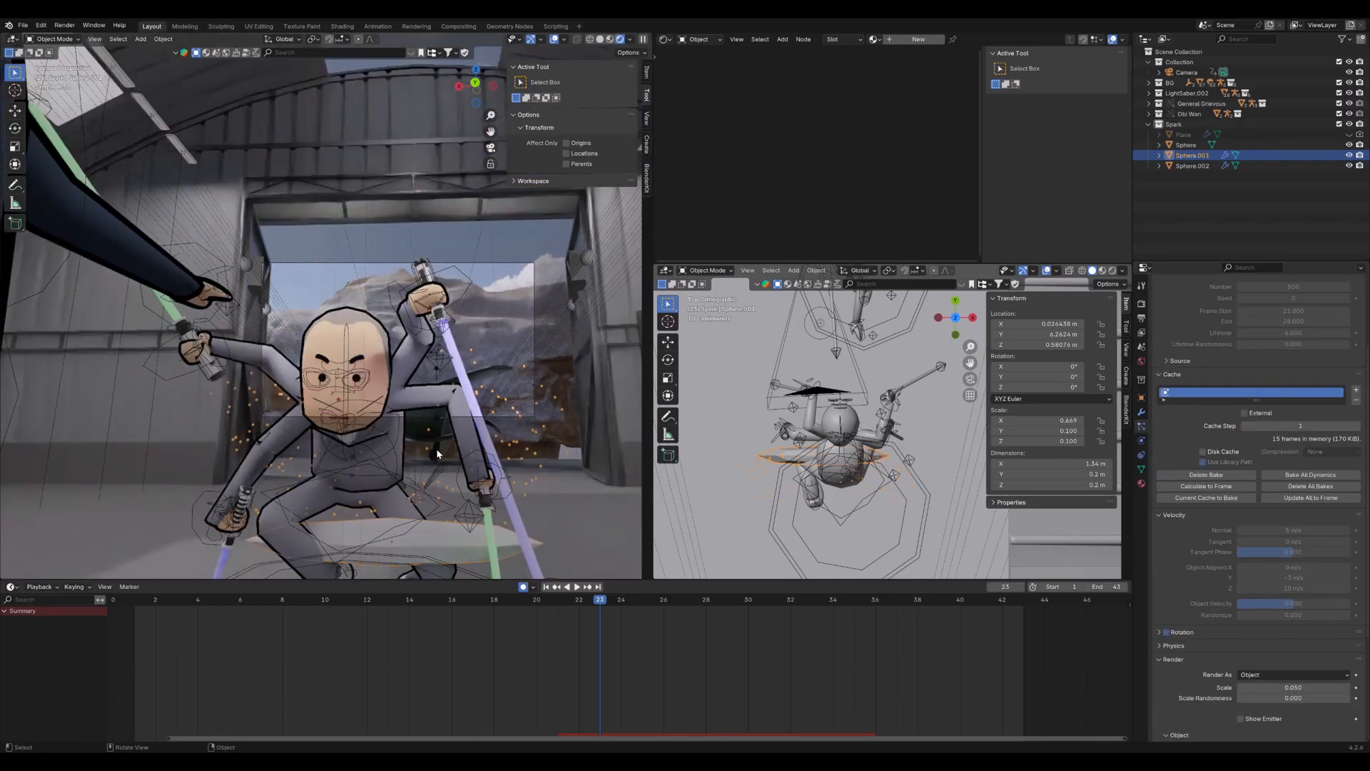
Widen the camera view to show the whole spark emitter under the character and play the animation
{"action": "middle_click_drag", "start_coordinate": [457, 511], "coordinate": [428, 458], "text": "shift"}
{"action": "scroll", "coordinate": [434, 469], "scroll_direction": "down", "scroll_amount": 1}
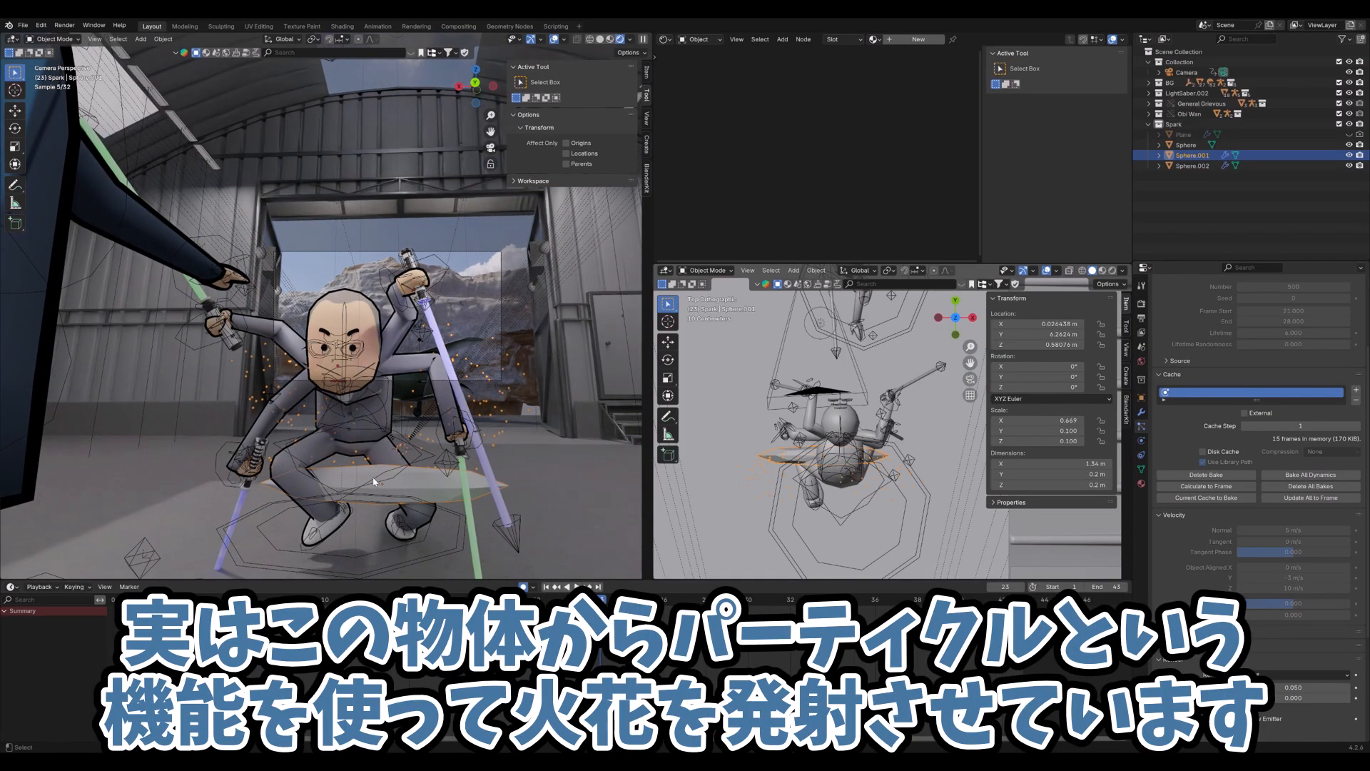
{"action": "key", "text": "space"}
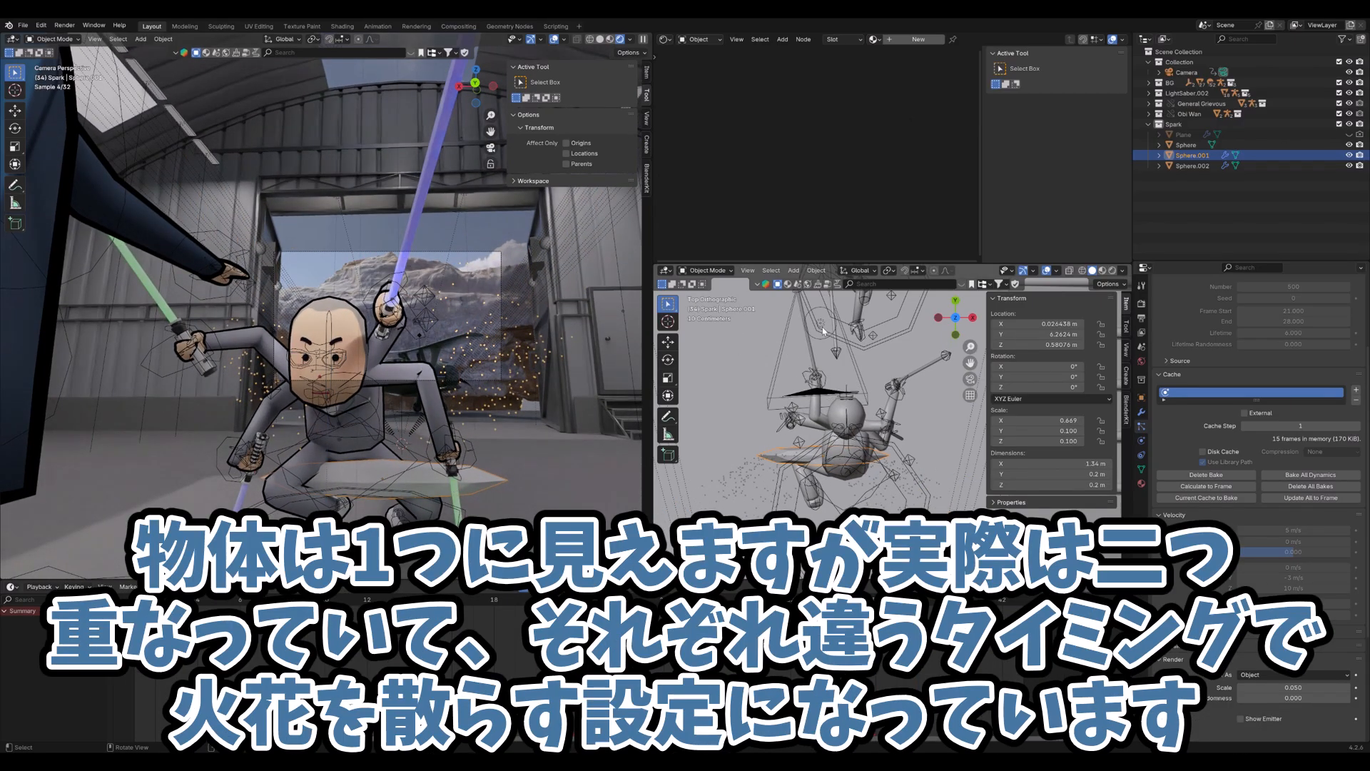
Select the second spark emitter, Sphere.002, and step back and forth through the frames to examine its burst timing
{"action": "scroll", "coordinate": [1173, 361], "scroll_direction": "up", "scroll_amount": 4}
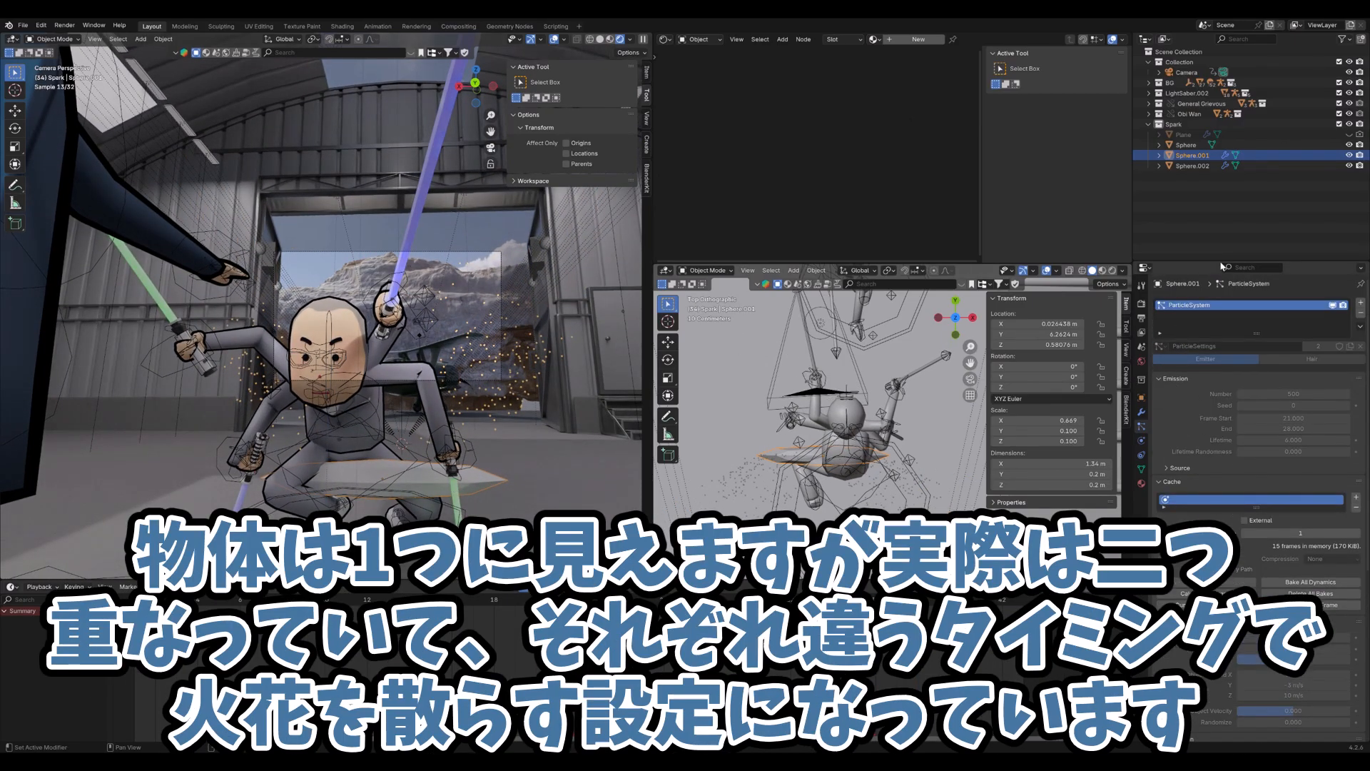
{"action": "left_click", "coordinate": [1202, 167]}
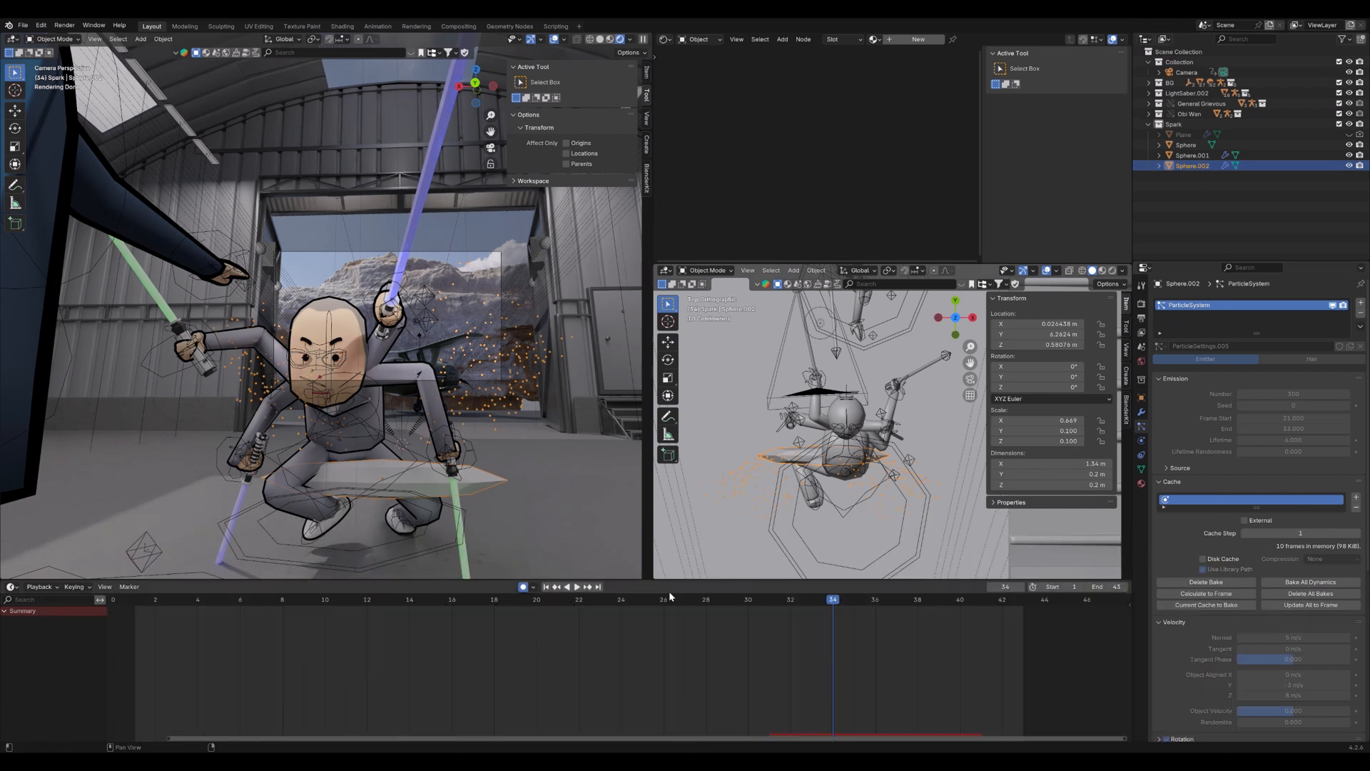
{"action": "key", "text": "Left"}
{"action": "key", "text": "Left"}
{"action": "key", "text": "Left"}
{"action": "key", "text": "Left"}
{"action": "key", "text": "Left"}
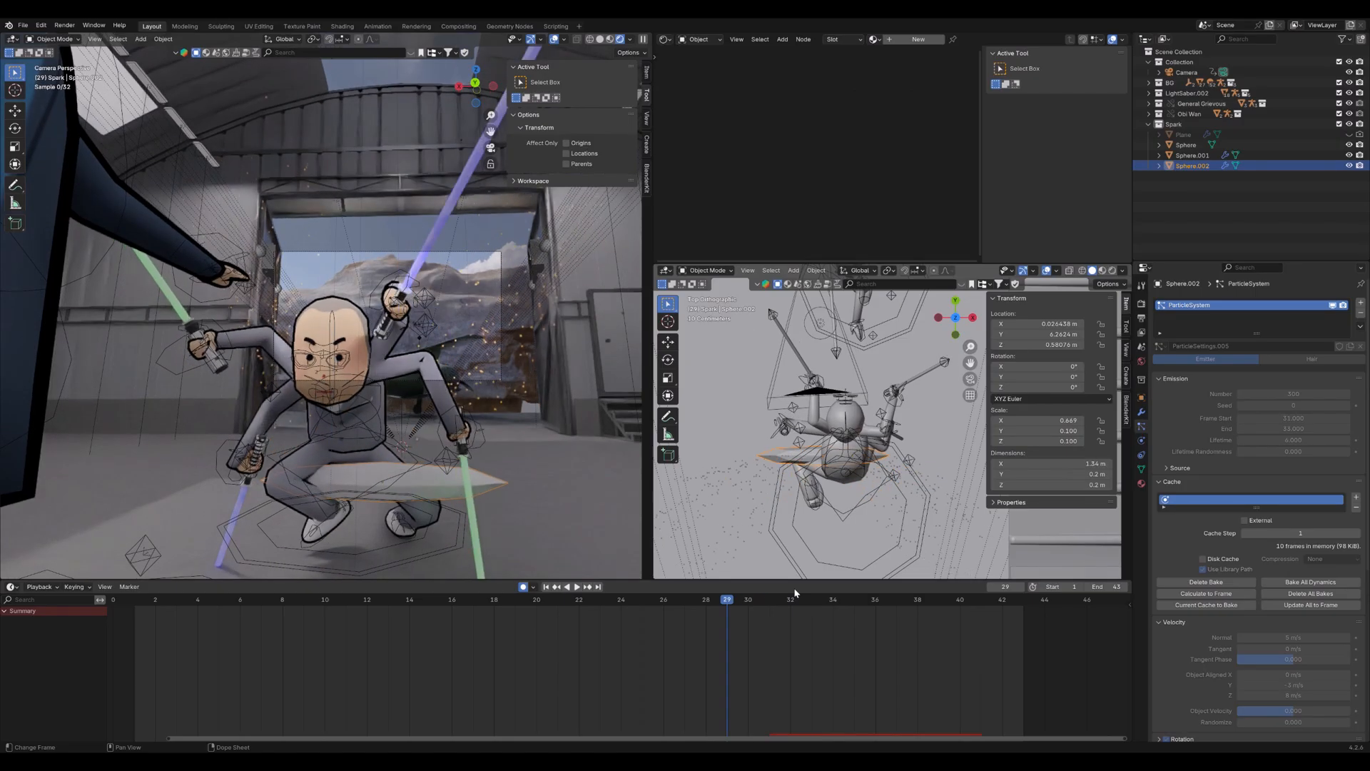
{"action": "key", "text": "Right"}
{"action": "key", "text": "Right"}
{"action": "key", "text": "Right"}
{"action": "key", "text": "Right"}
{"action": "key", "text": "Right"}
{"action": "key", "text": "Right"}
{"action": "key", "text": "Right"}
{"action": "key", "text": "Right"}
{"action": "key", "text": "Right"}
{"action": "key", "text": "Right"}
{"action": "key", "text": "Right"}
{"action": "key", "text": "Right"}
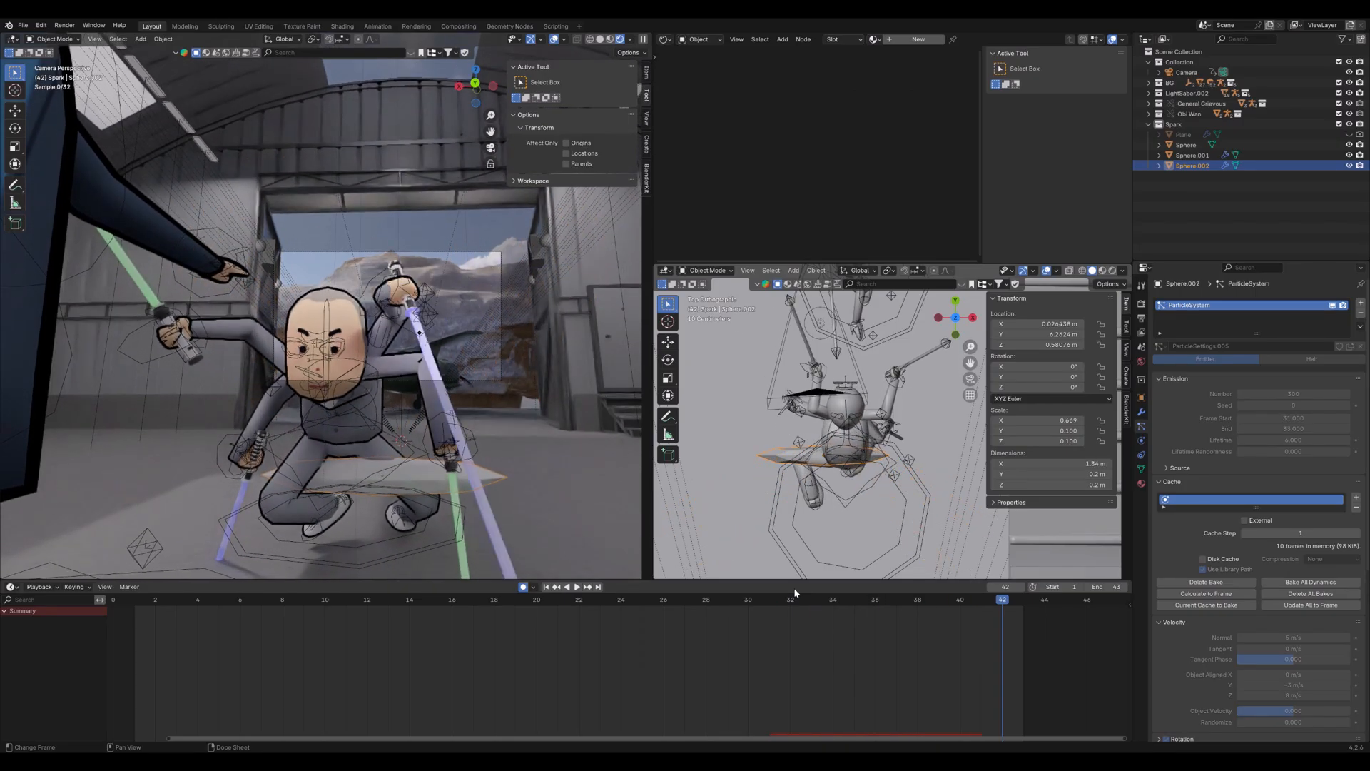
{"action": "key", "text": "space"}
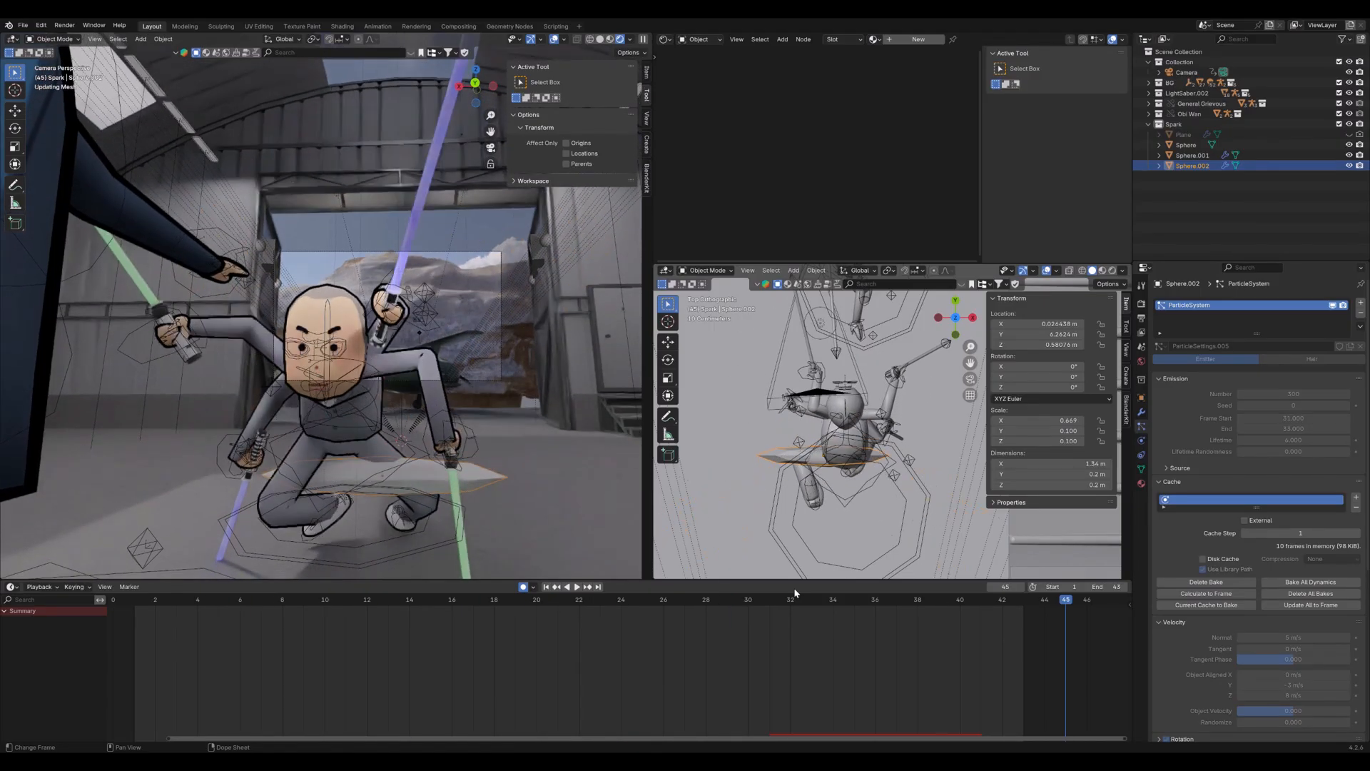
Play the duel in Solid shading from outside the camera view and return to the camera view in Rendered shading
{"action": "key", "text": "KP_7"}
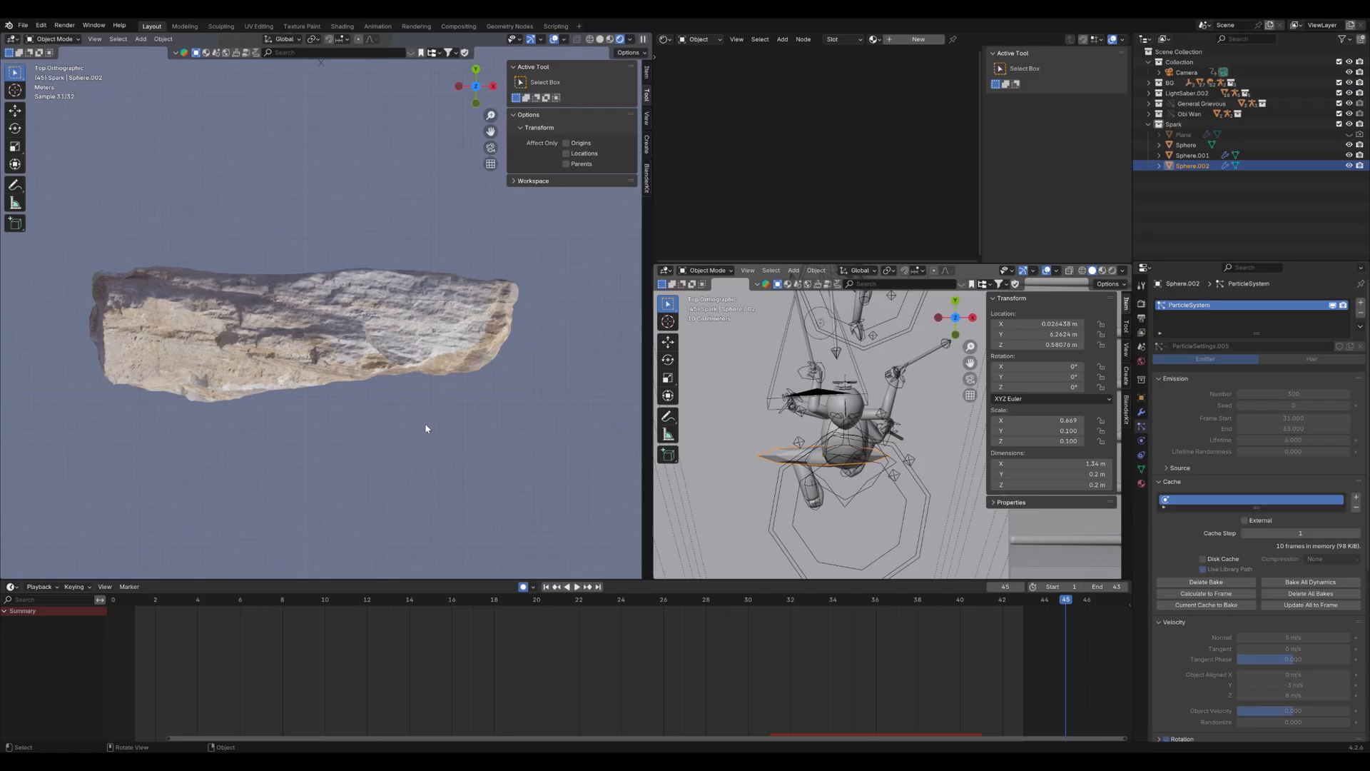
{"action": "key", "text": "KP_Decimal"}
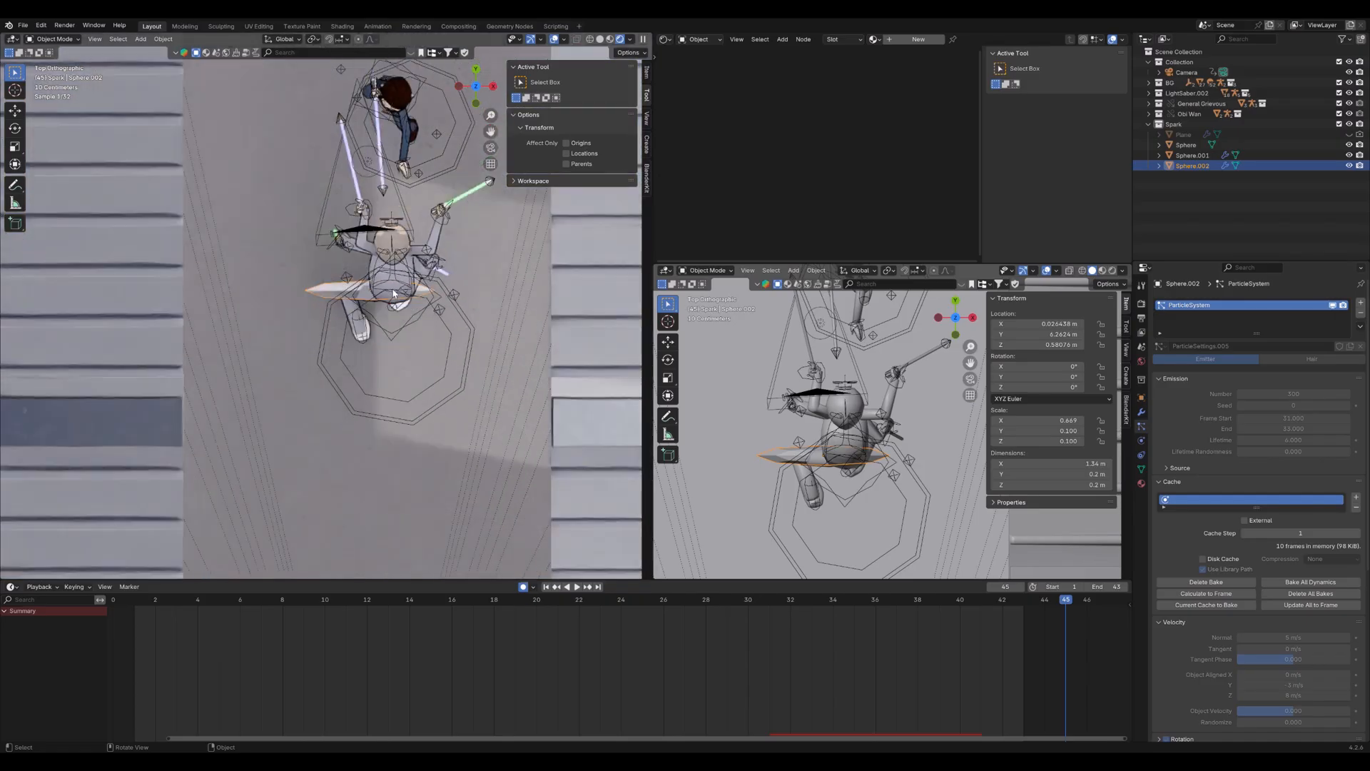
{"action": "middle_click_drag", "start_coordinate": [393, 293], "coordinate": [505, 242], "text": "shift"}
{"action": "left_click", "coordinate": [599, 39]}
{"action": "key", "text": "space"}
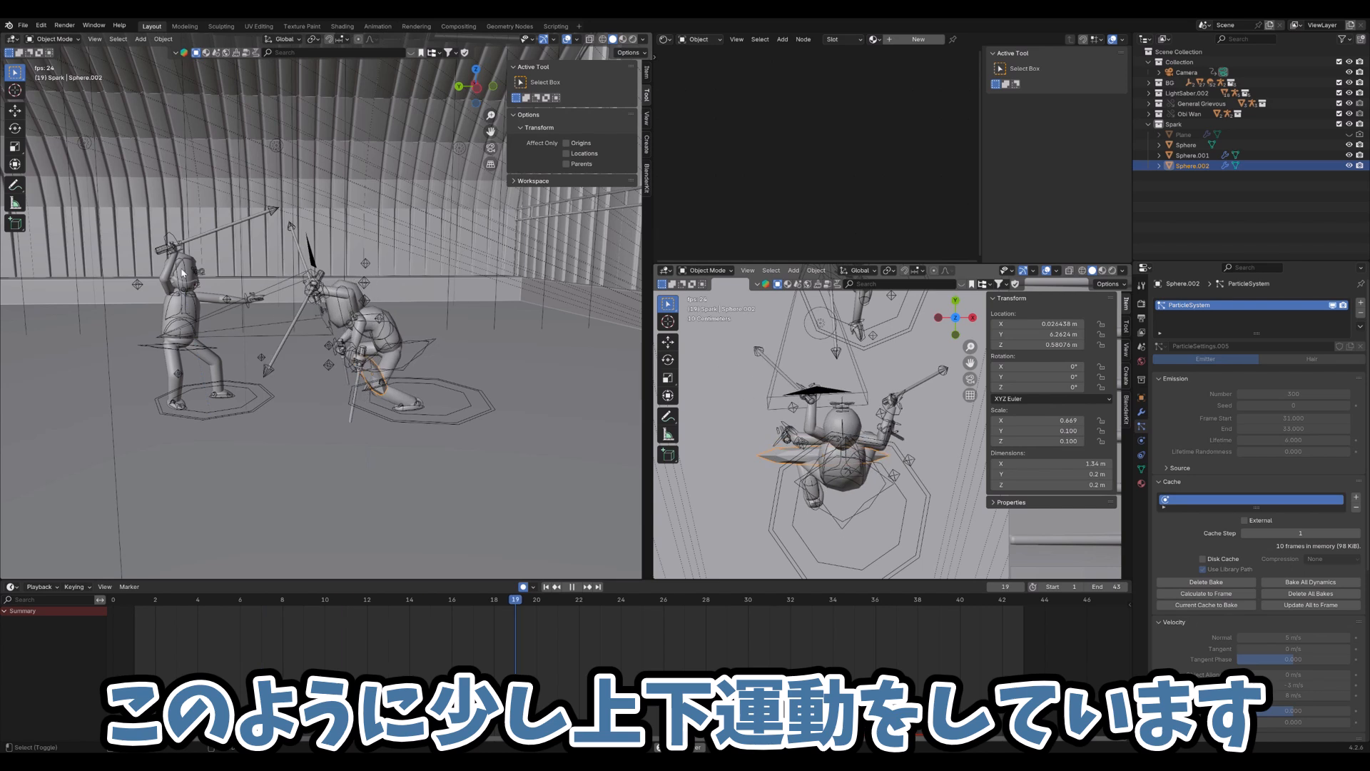
{"action": "key", "text": "space"}
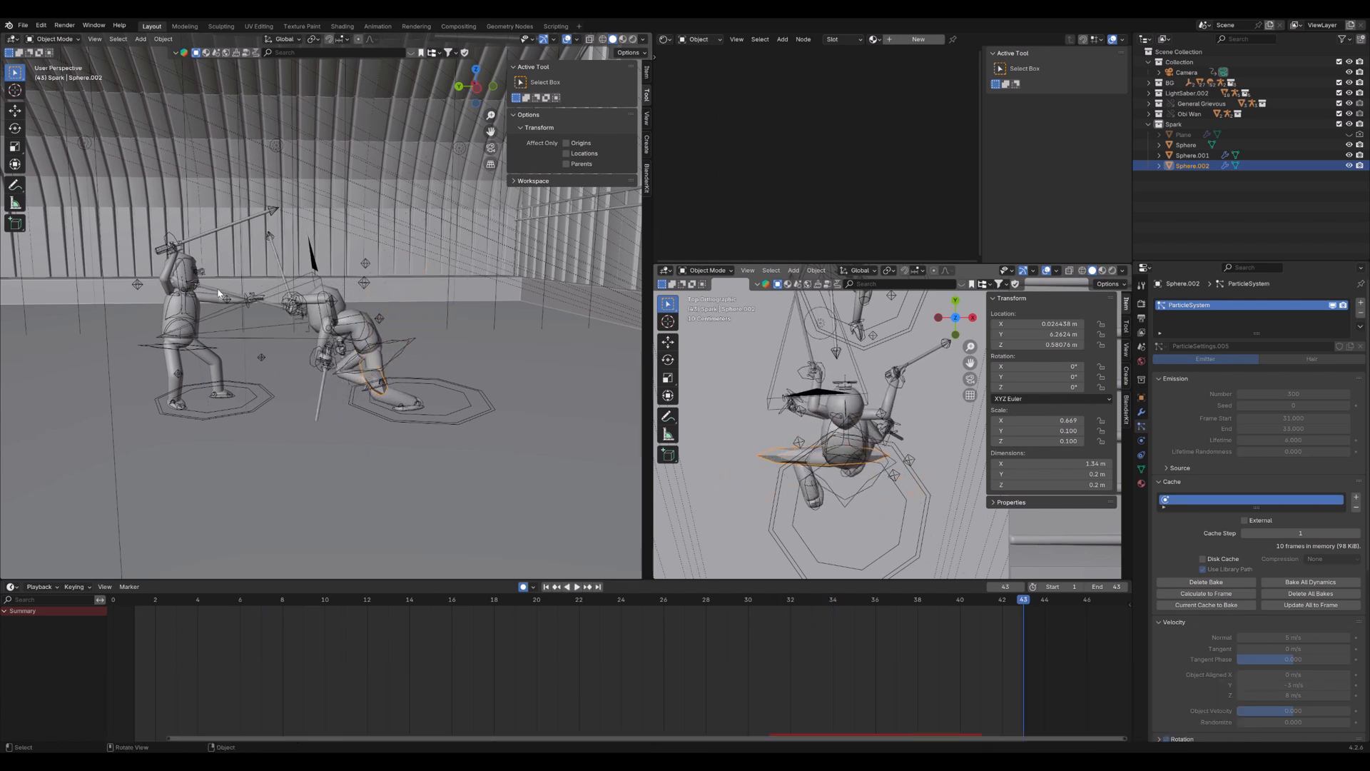
{"action": "middle_click_drag", "start_coordinate": [218, 292], "coordinate": [318, 311]}
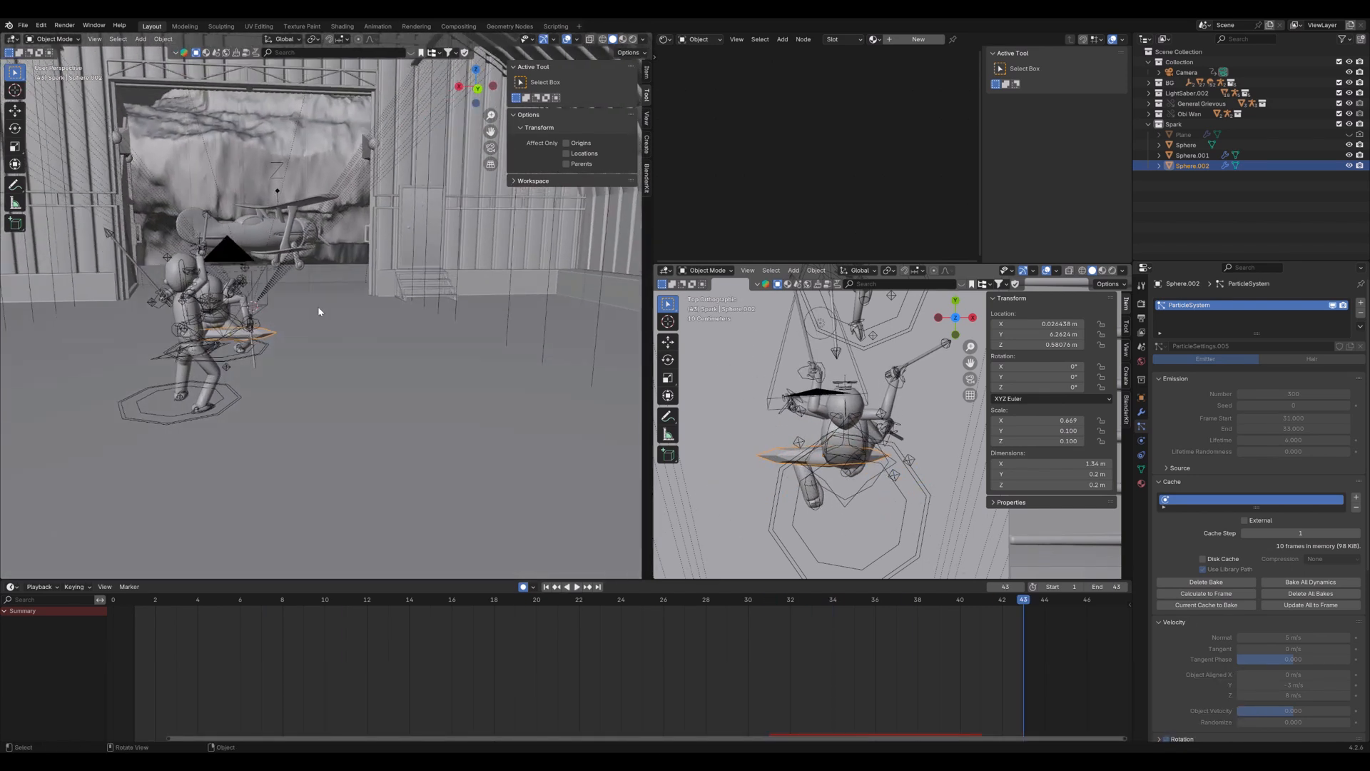
{"action": "left_click", "coordinate": [632, 39]}
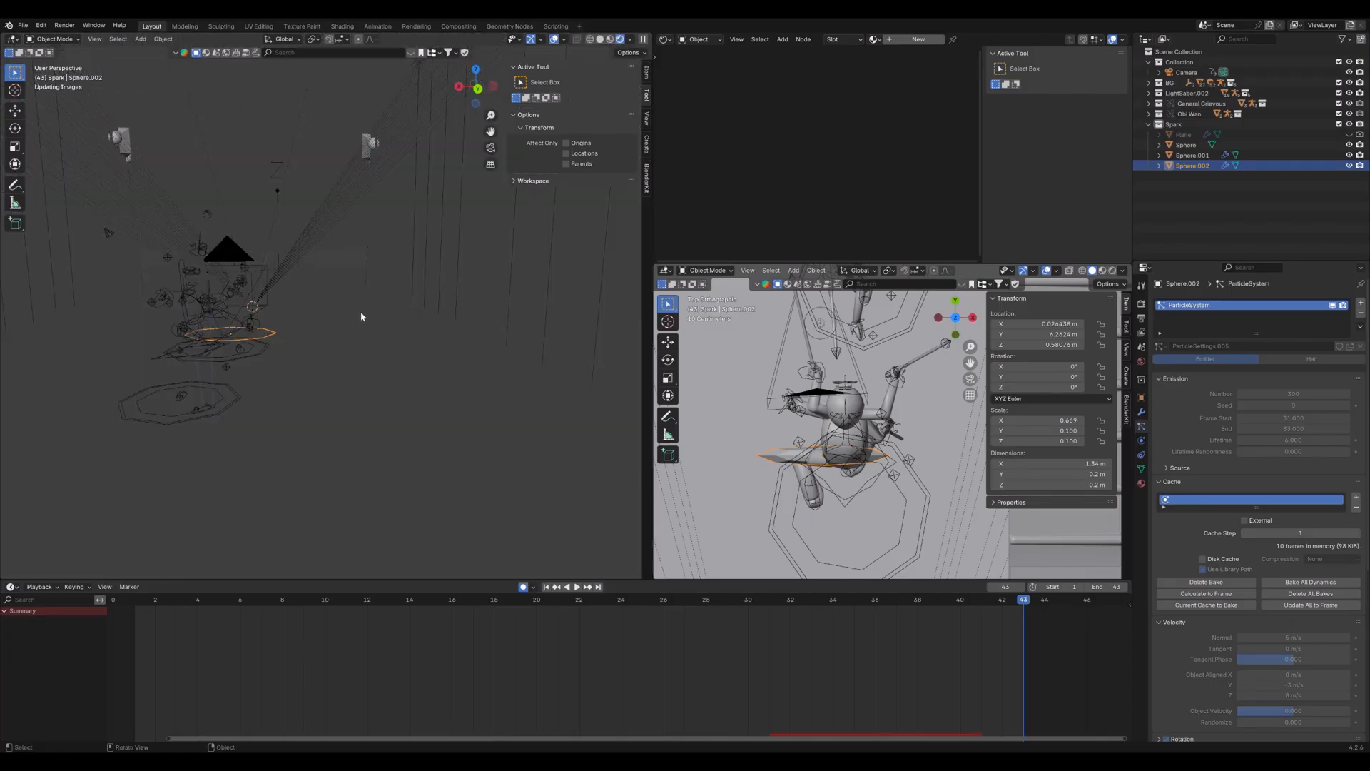
{"action": "key", "text": "KP_0"}
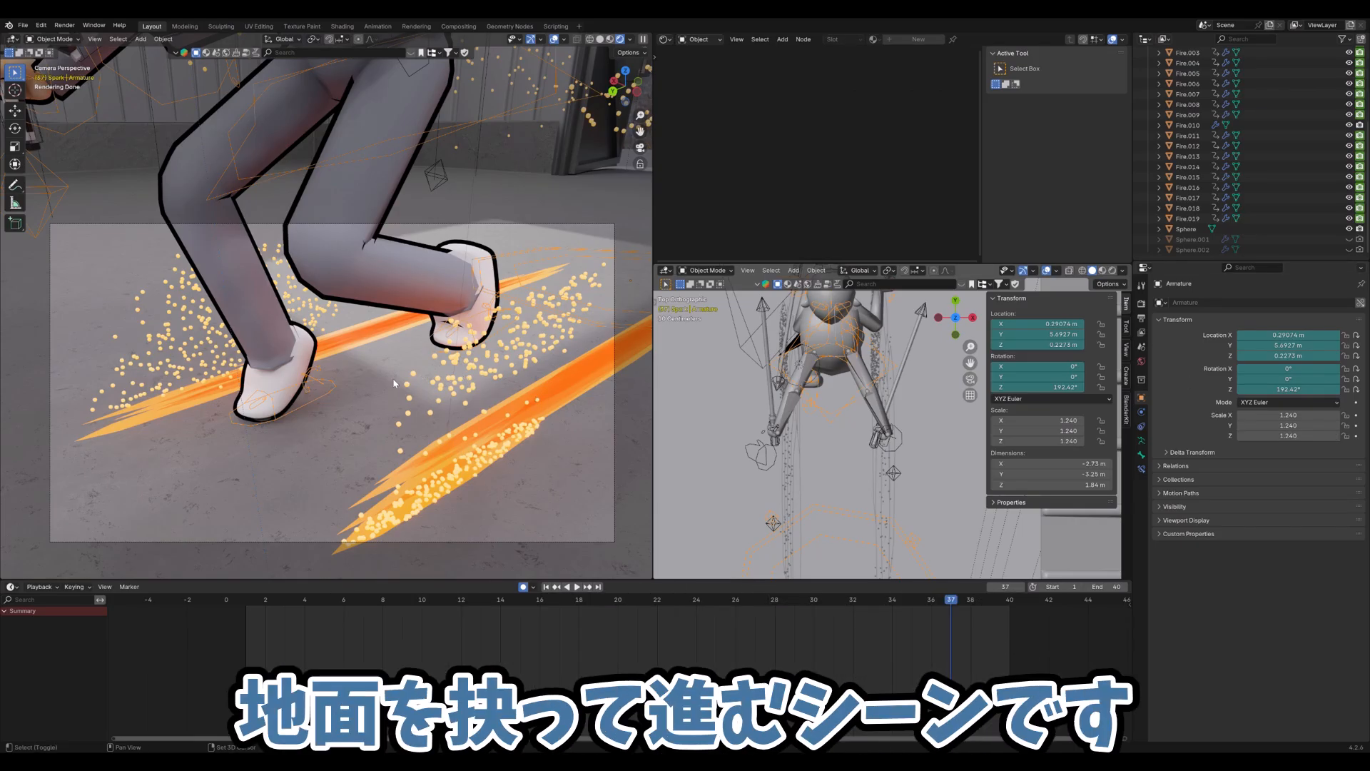
Play the scene of the lightsabers gouging the ground in Rendered shading and replay it in Solid shading
{"action": "key", "text": "space"}
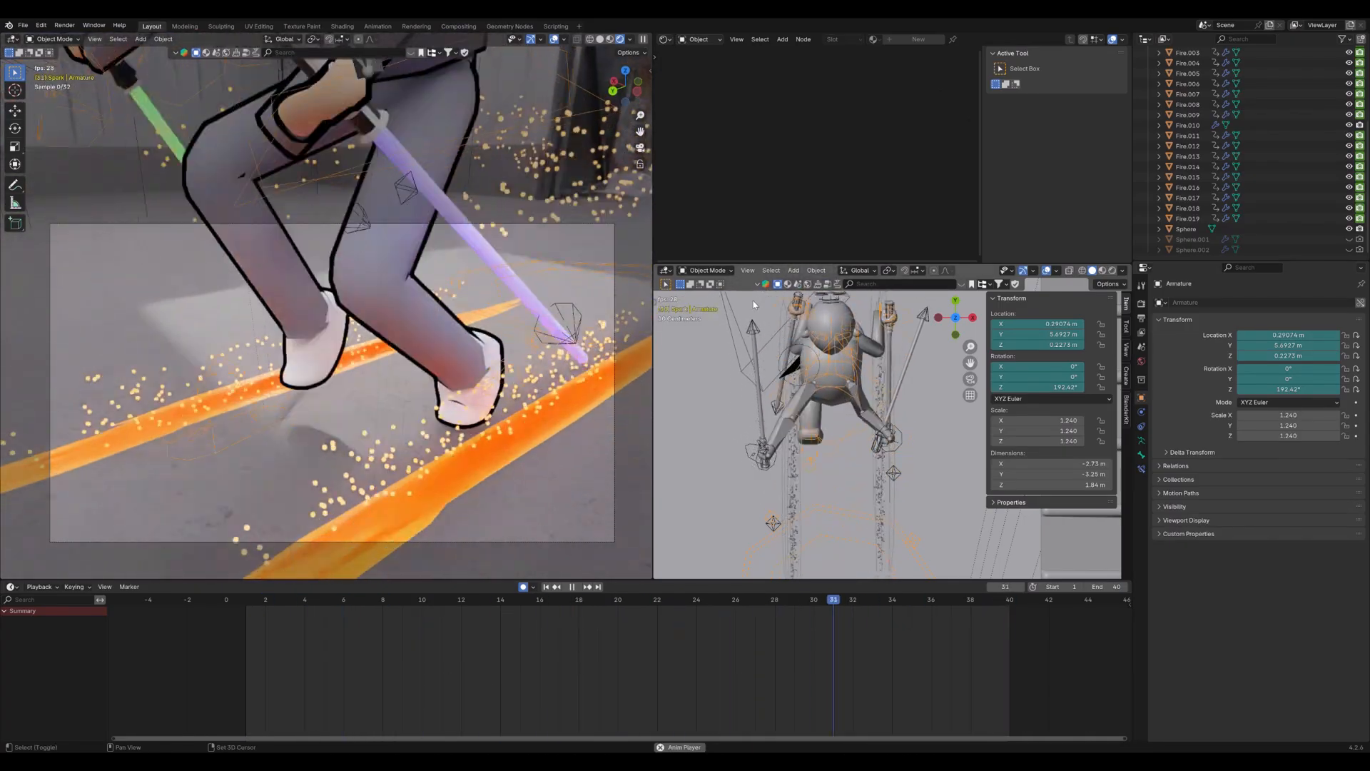
{"action": "key", "text": "Escape"}
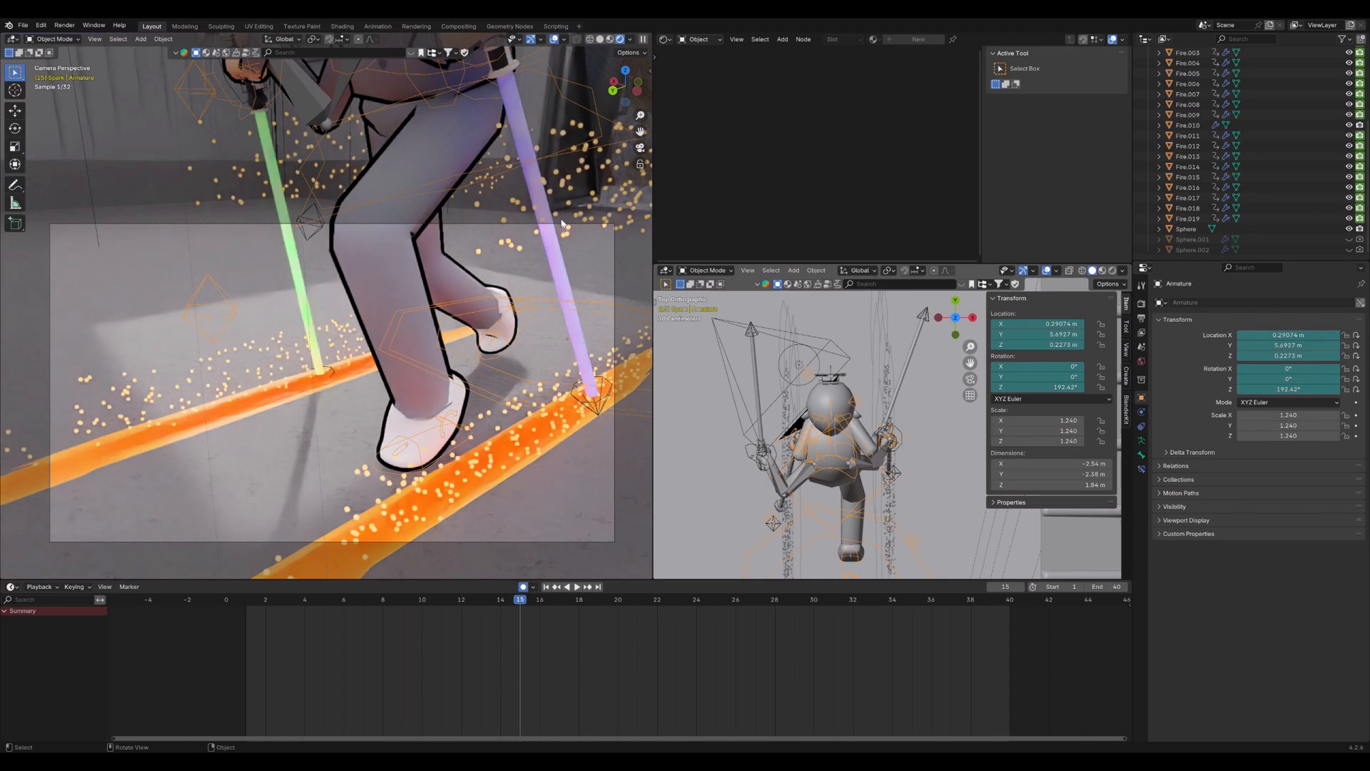
{"action": "left_click", "coordinate": [600, 40]}
{"action": "key", "text": "space"}
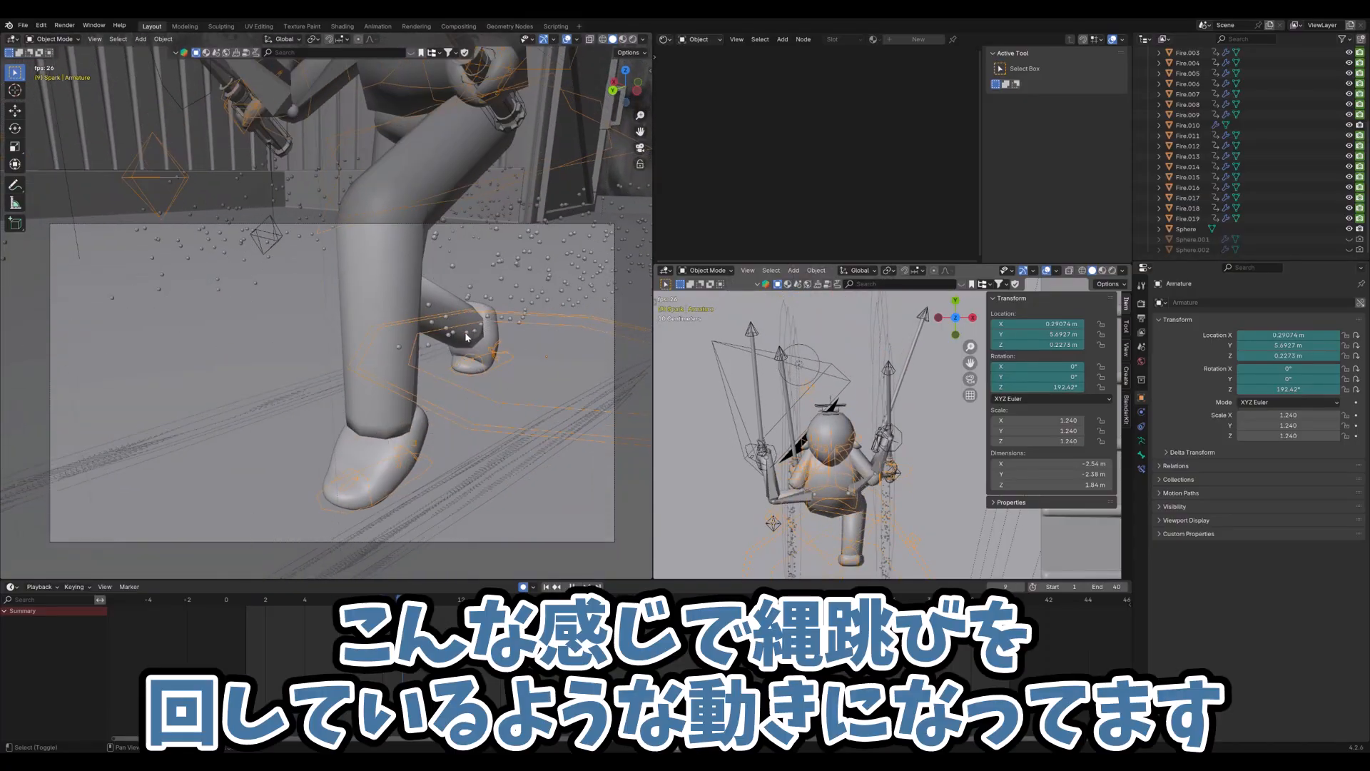
{"action": "key", "text": "space"}
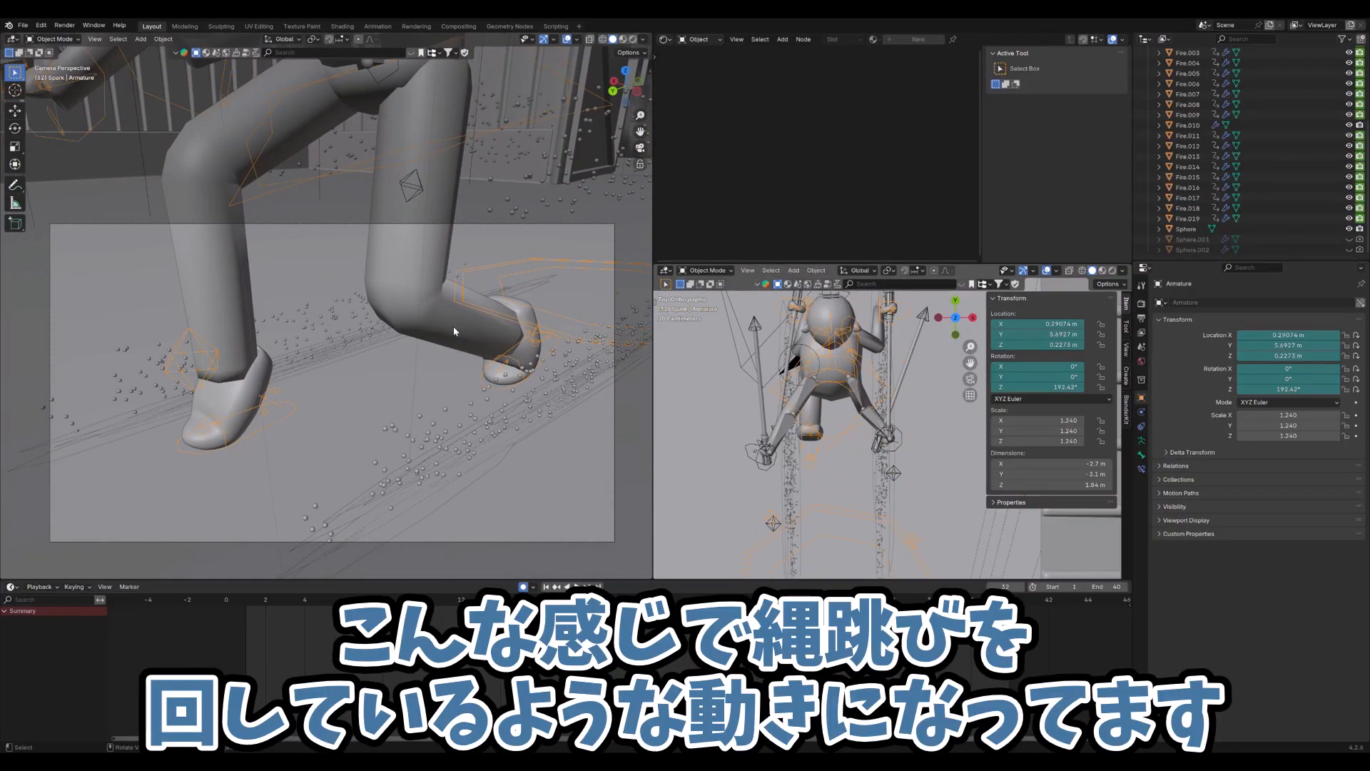
Widen the view around the camera frame to examine the character's whole body pose at frame 32
{"action": "scroll", "coordinate": [414, 257], "scroll_direction": "down", "scroll_amount": 4}
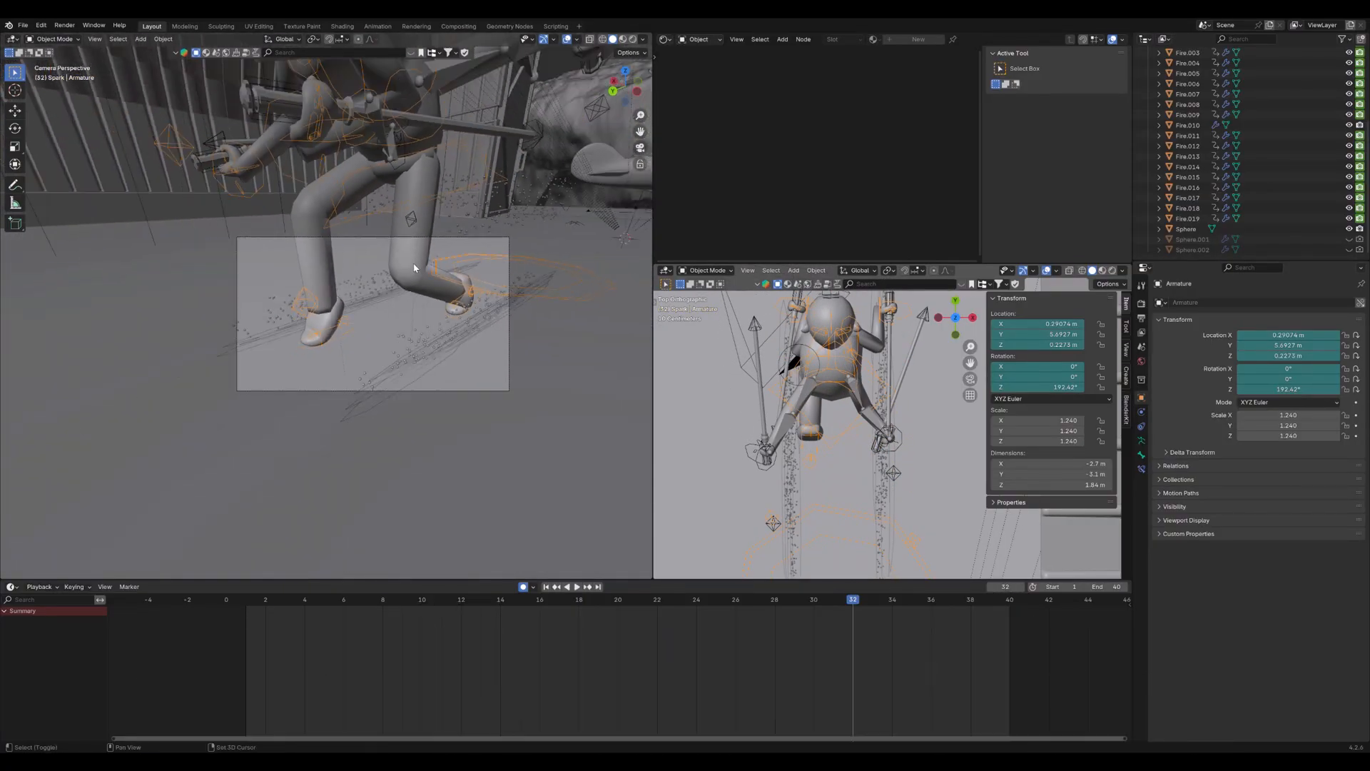
{"action": "middle_click_drag", "start_coordinate": [414, 265], "coordinate": [414, 338], "text": "shift"}
{"action": "scroll", "coordinate": [391, 294], "scroll_direction": "down", "scroll_amount": 2}
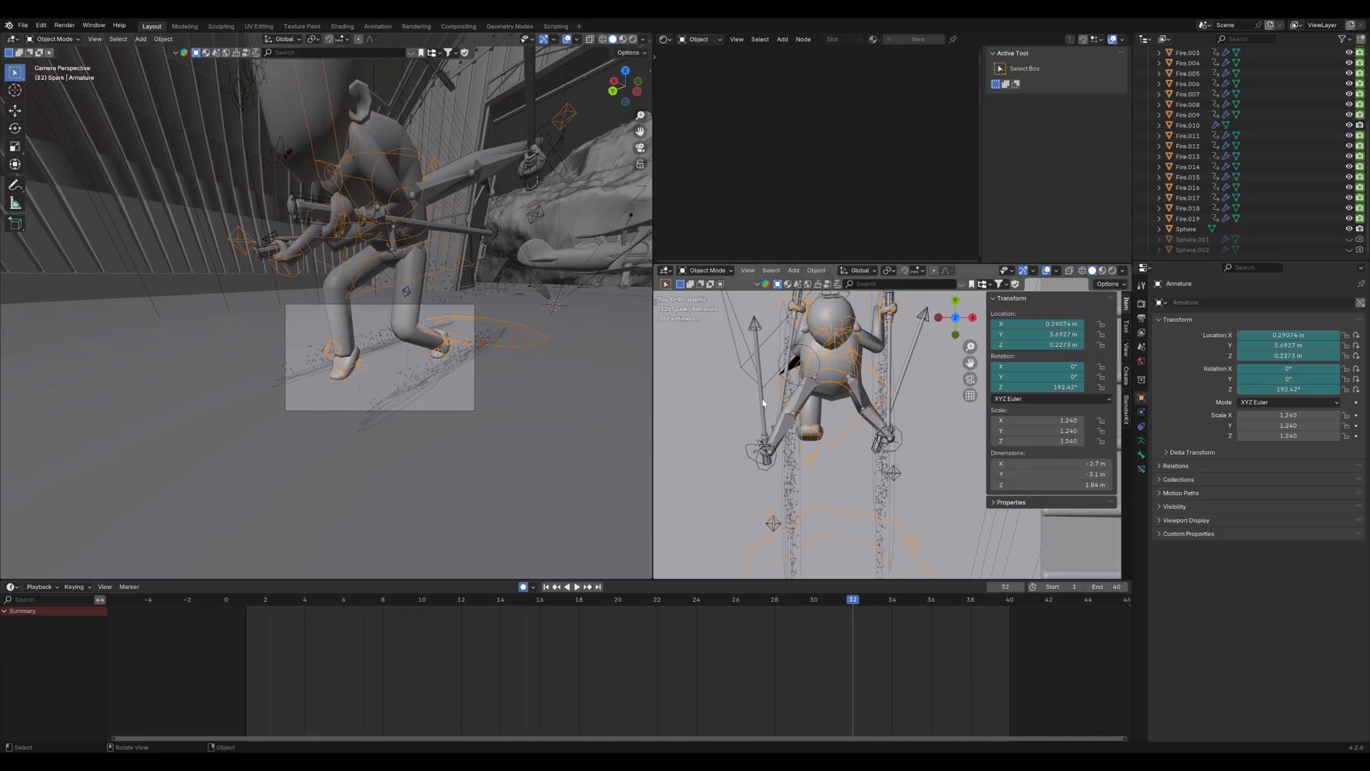
Play the ground-gouging scene in Solid shading from a wider view outside the camera
{"action": "middle_click_drag", "start_coordinate": [413, 260], "coordinate": [426, 348]}
{"action": "scroll", "coordinate": [409, 256], "scroll_direction": "down", "scroll_amount": 5}
{"action": "scroll", "coordinate": [419, 272], "scroll_direction": "down", "scroll_amount": 3}
{"action": "scroll", "coordinate": [421, 271], "scroll_direction": "up", "scroll_amount": 3}
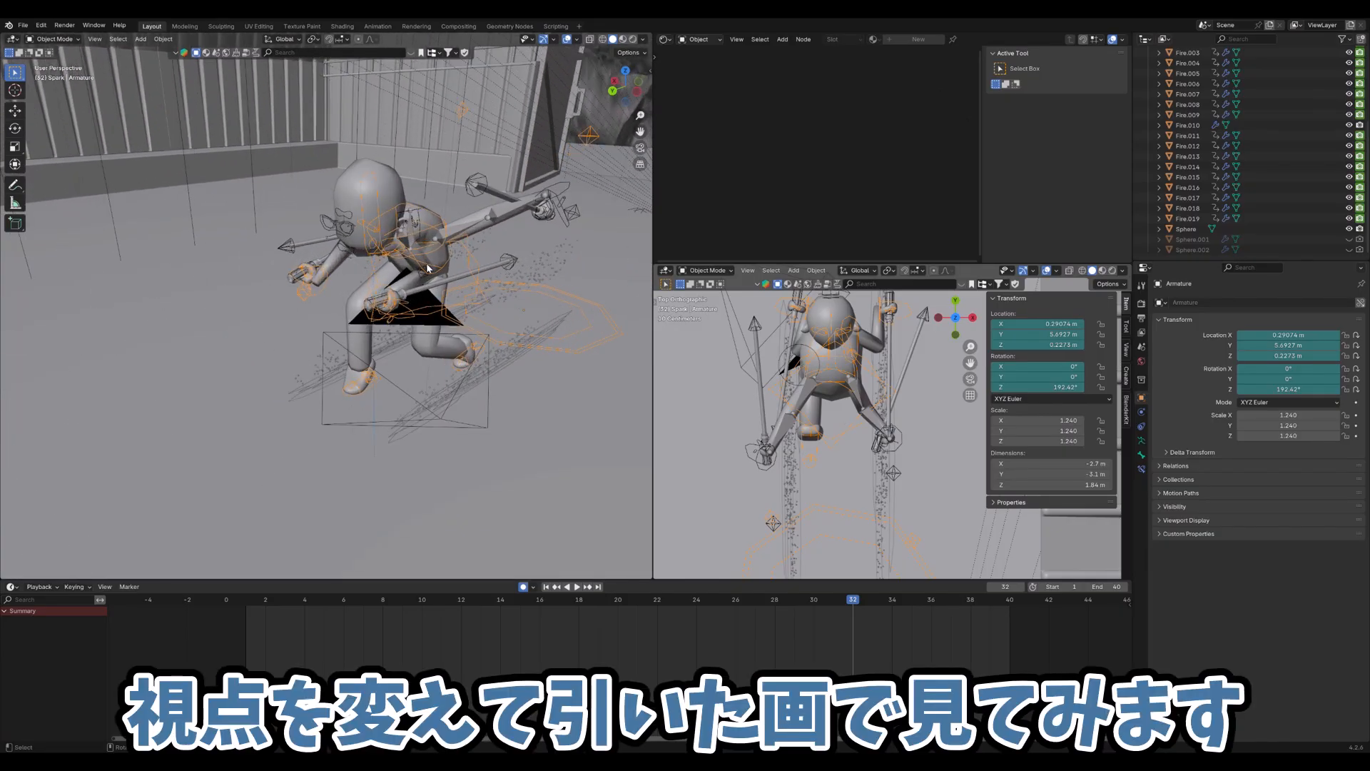
{"action": "middle_click_drag", "start_coordinate": [426, 262], "coordinate": [410, 273], "text": "shift"}
{"action": "key", "text": "space"}
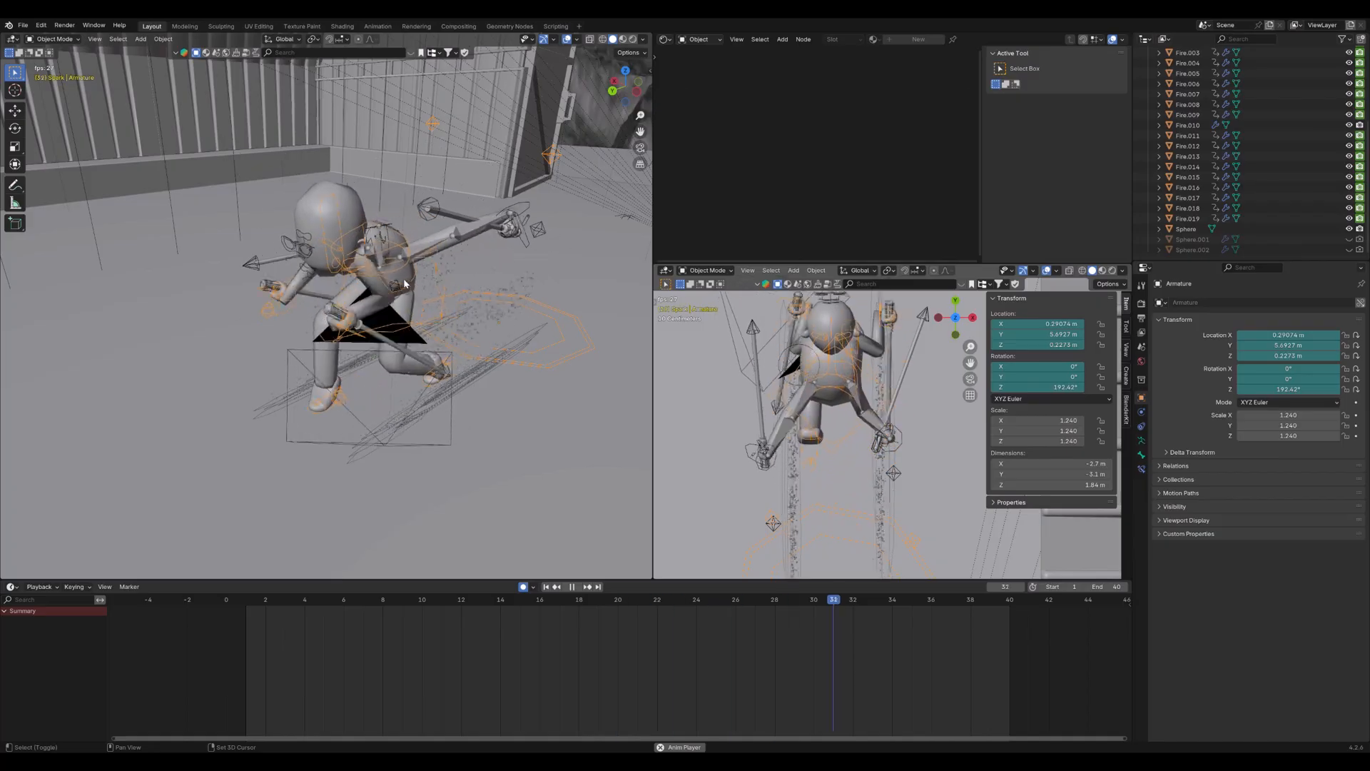
{"action": "key", "text": "space"}
{"action": "key", "text": "space"}
{"action": "key", "text": "space"}
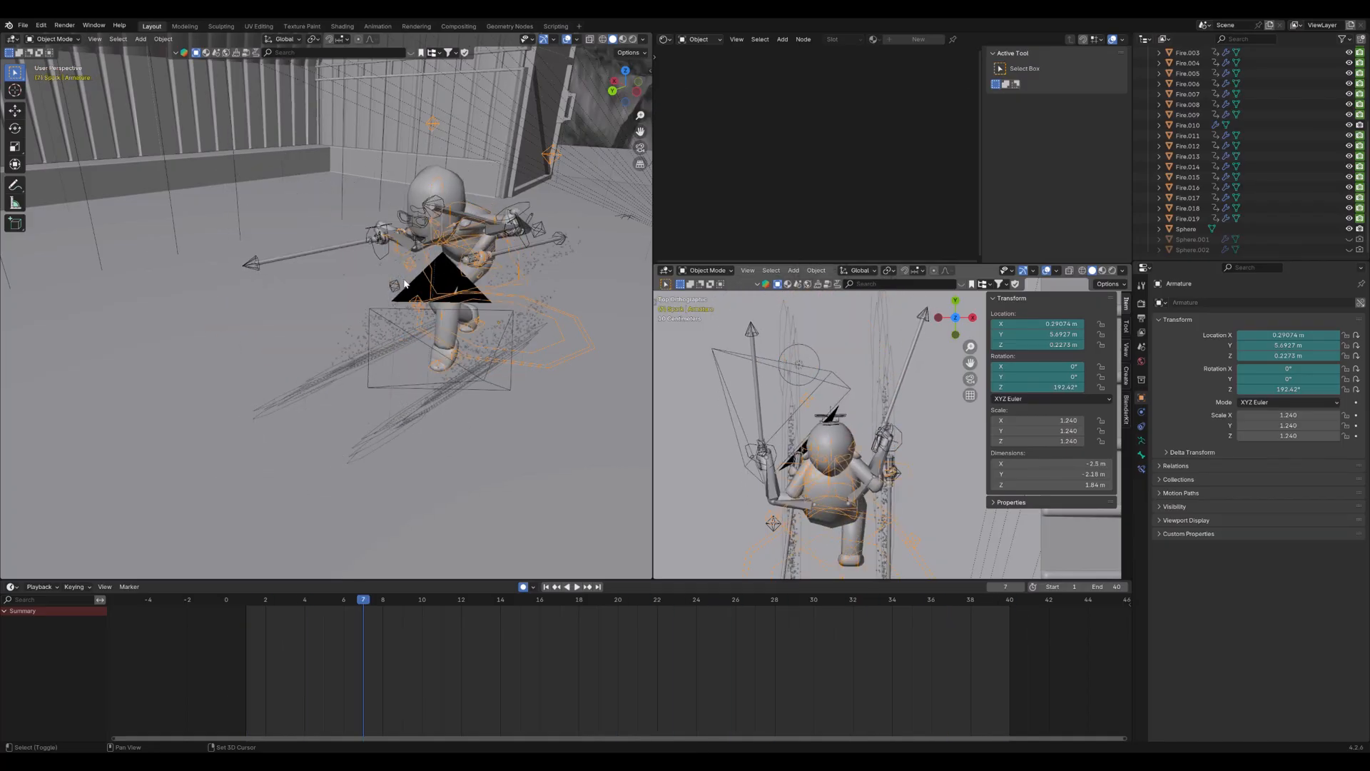
Switch to Rendered shading, play the scene, and select ground burn marks Fire.005 and Fire.009 to examine their visibility keyframes
{"action": "left_click", "coordinate": [632, 41]}
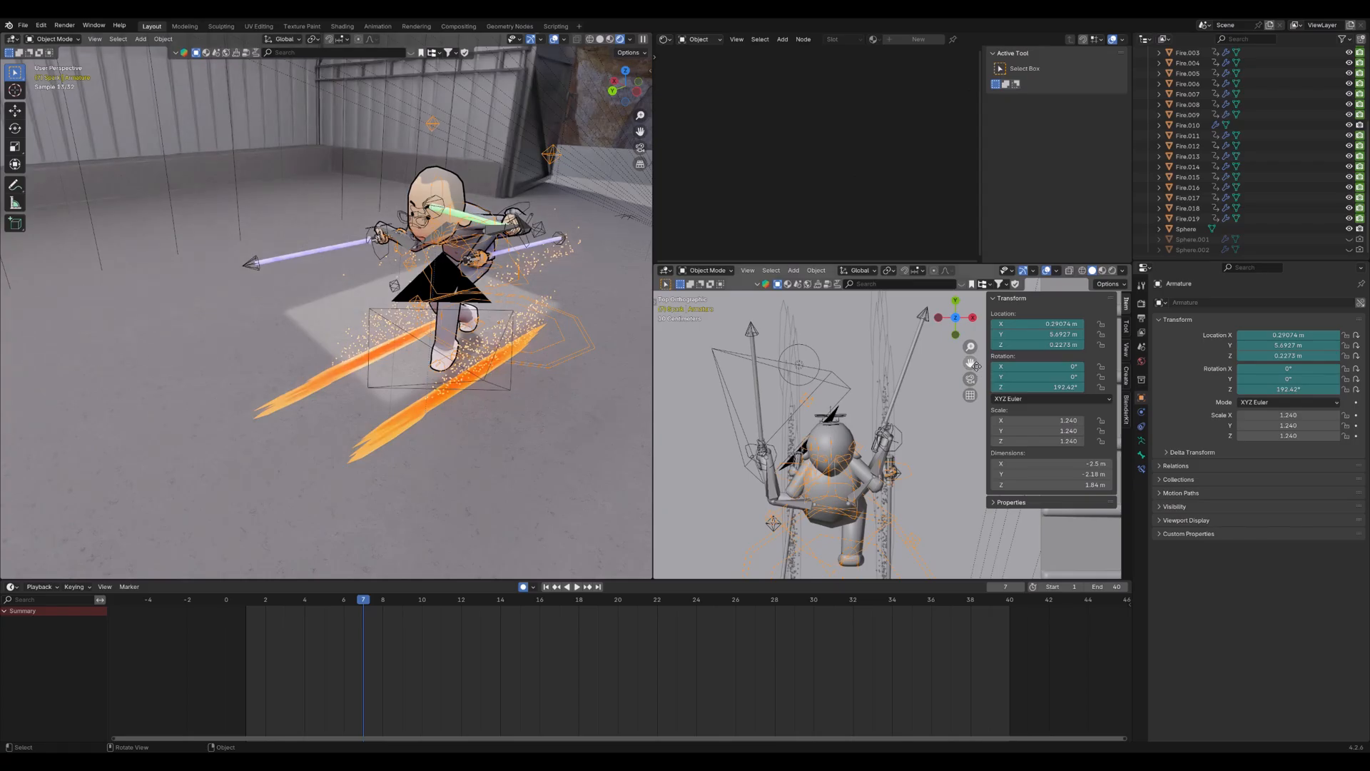
{"action": "left_click", "coordinate": [412, 410]}
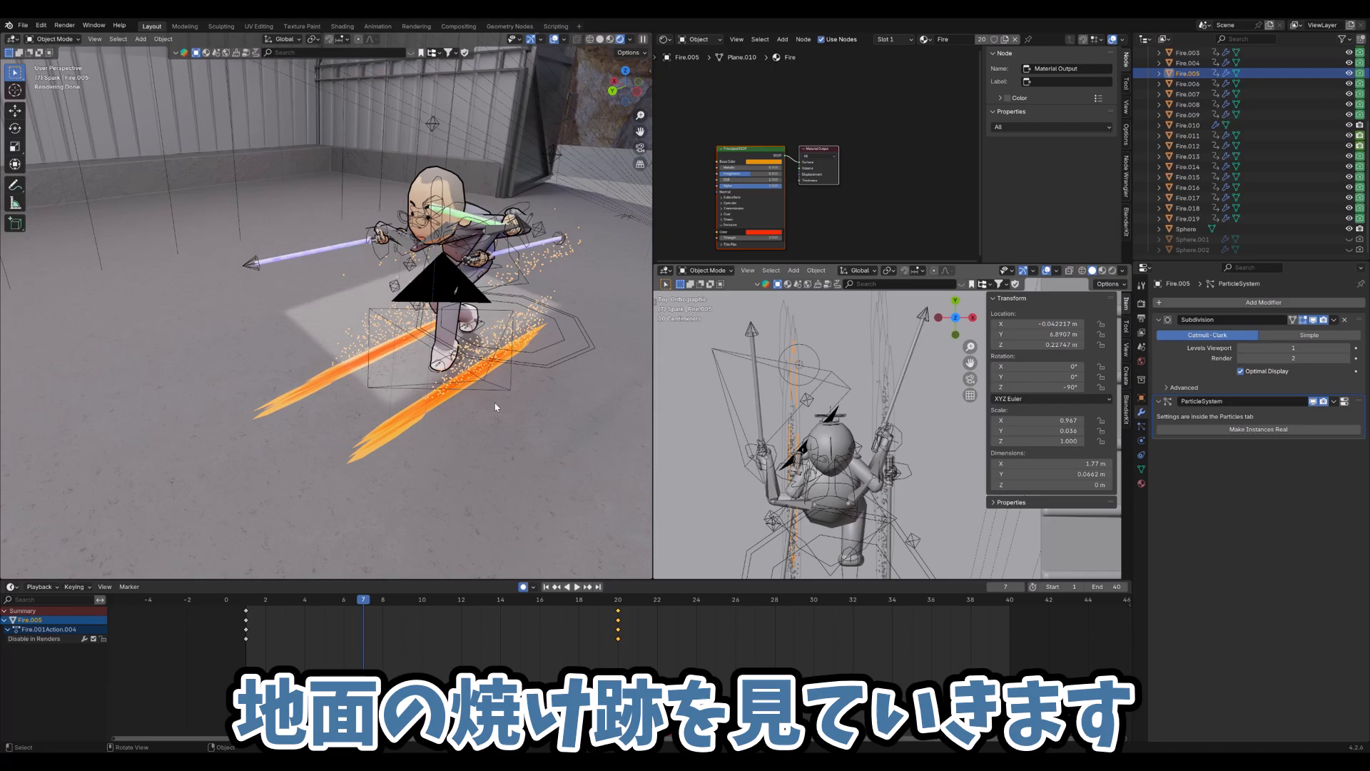
{"action": "key", "text": "space"}
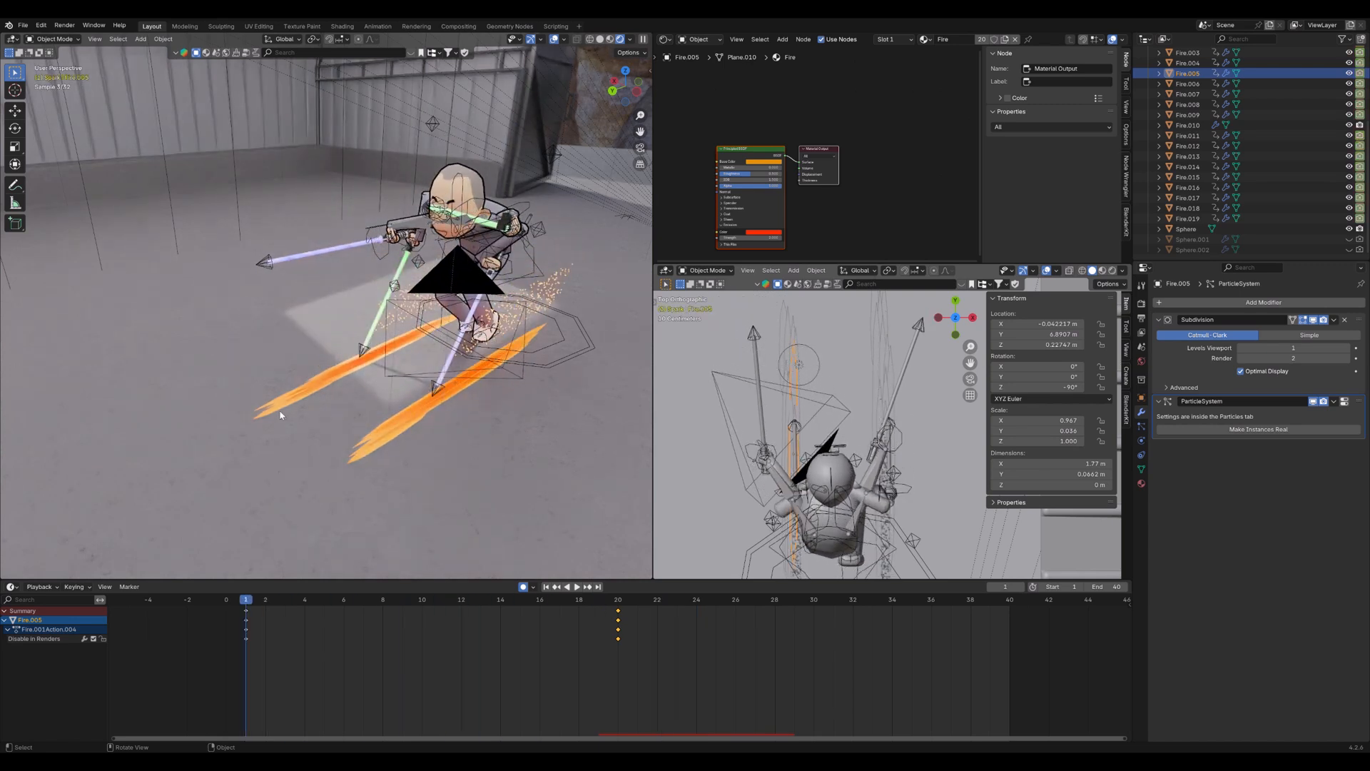
{"action": "left_click", "coordinate": [409, 427]}
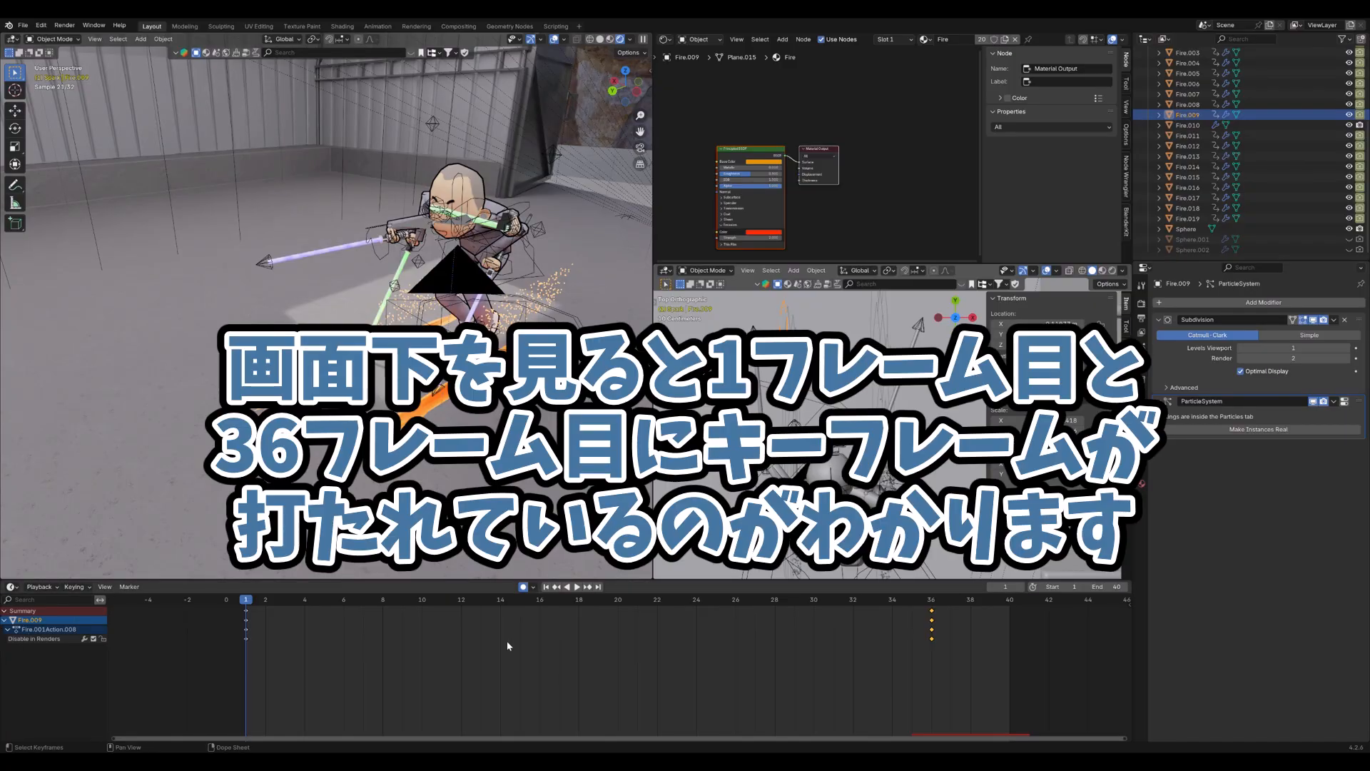
Select the burn mark Fire.008 and expand its outliner entry down to its animation action
{"action": "left_click", "coordinate": [433, 410]}
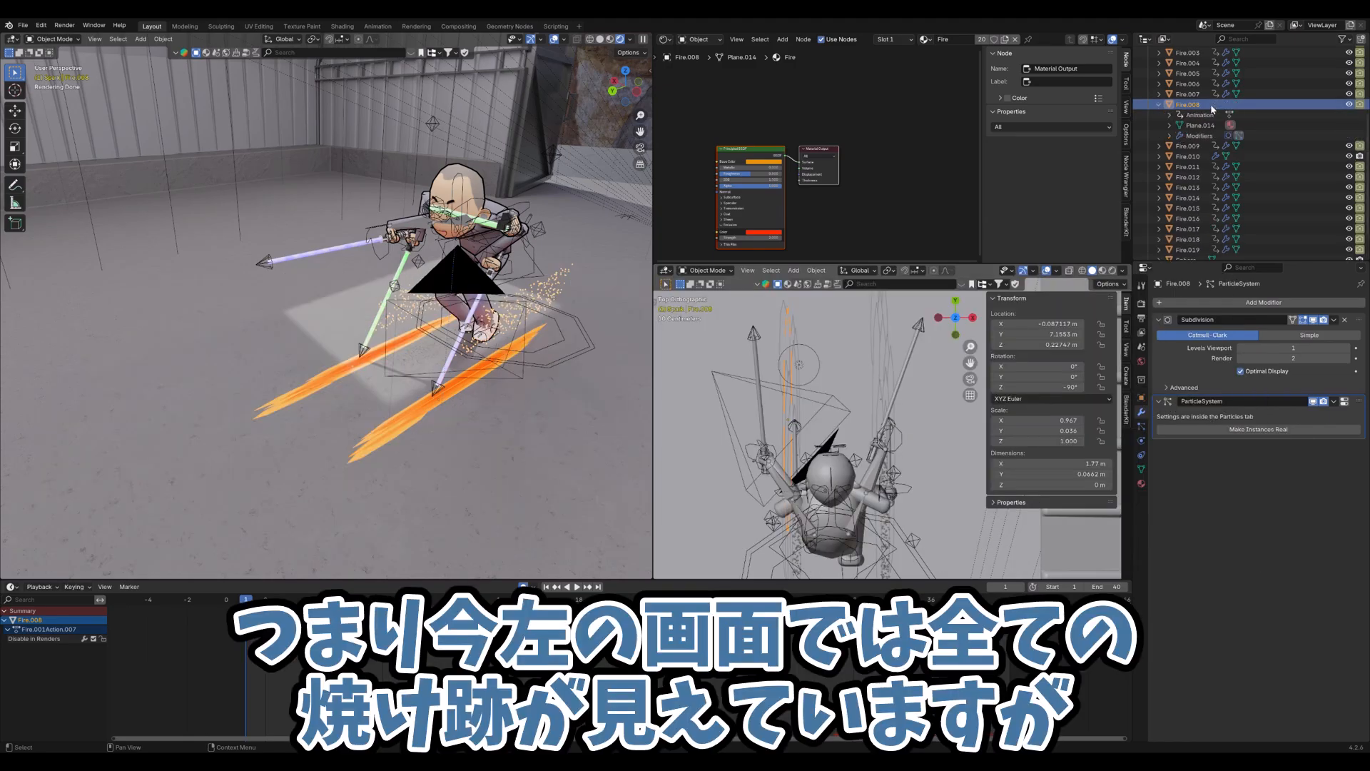
{"action": "key", "text": "Right"}
{"action": "key", "text": "Right"}
{"action": "key", "text": "Right"}
{"action": "left_click", "coordinate": [1211, 107]}
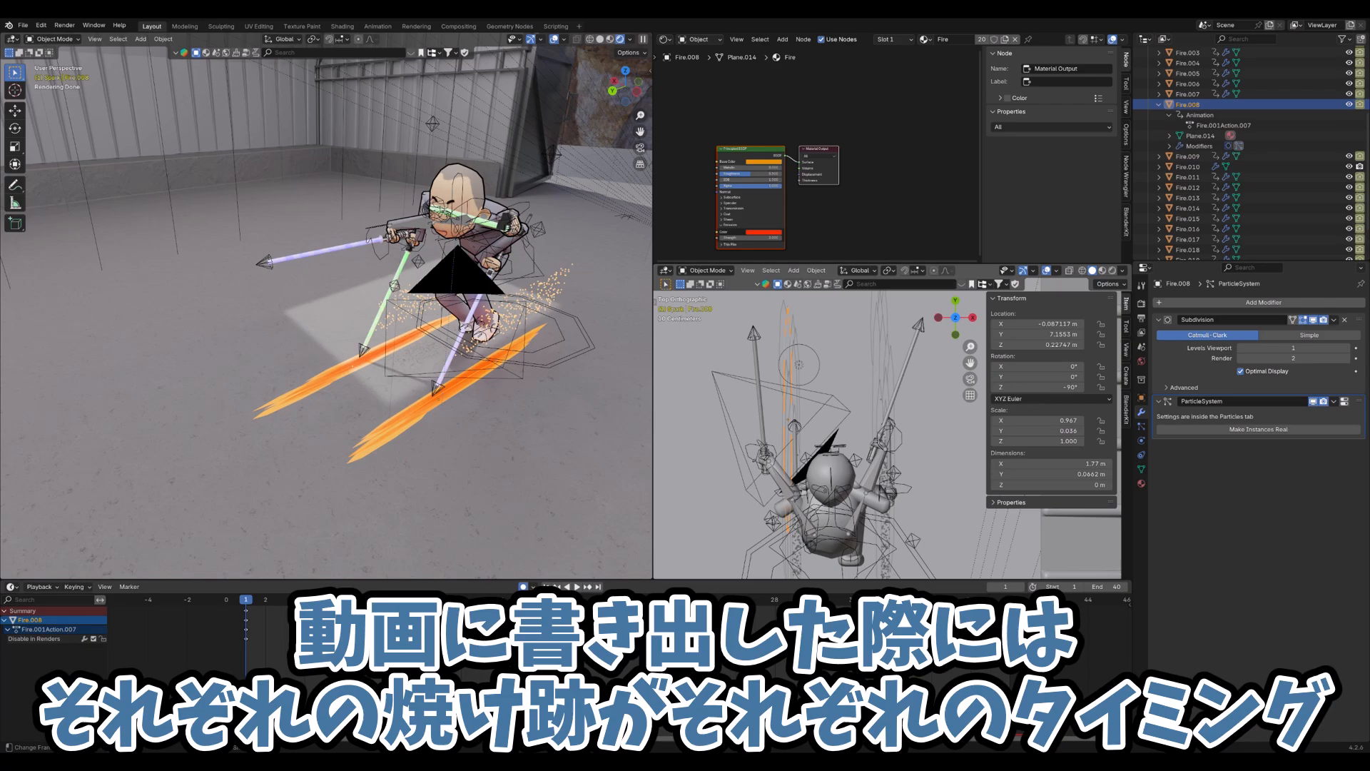
Step back and forth between frames 31 and 32 to examine the Fire.008 render visibility keyframe, and return to frame 1
{"action": "left_click", "coordinate": [833, 600]}
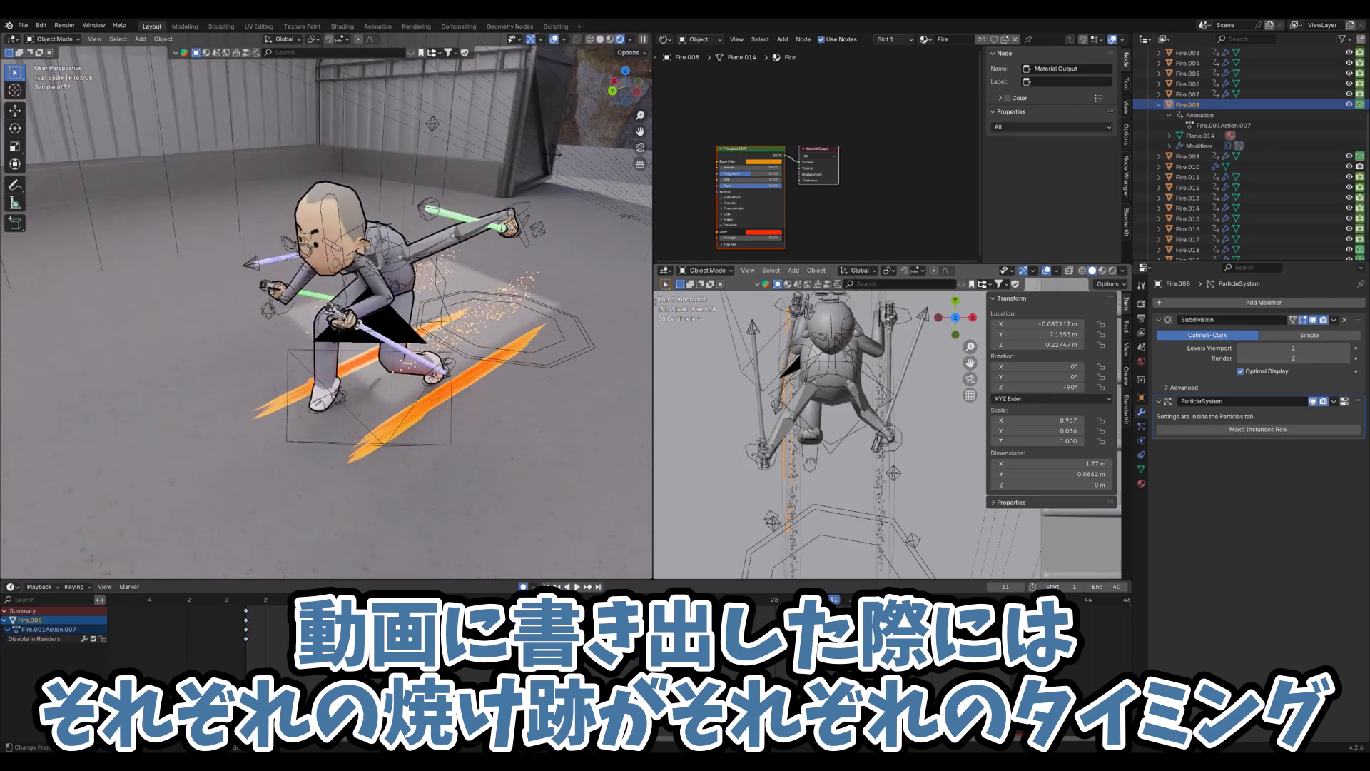
{"action": "key", "text": "Right"}
{"action": "key", "text": "Left"}
{"action": "key", "text": "Right"}
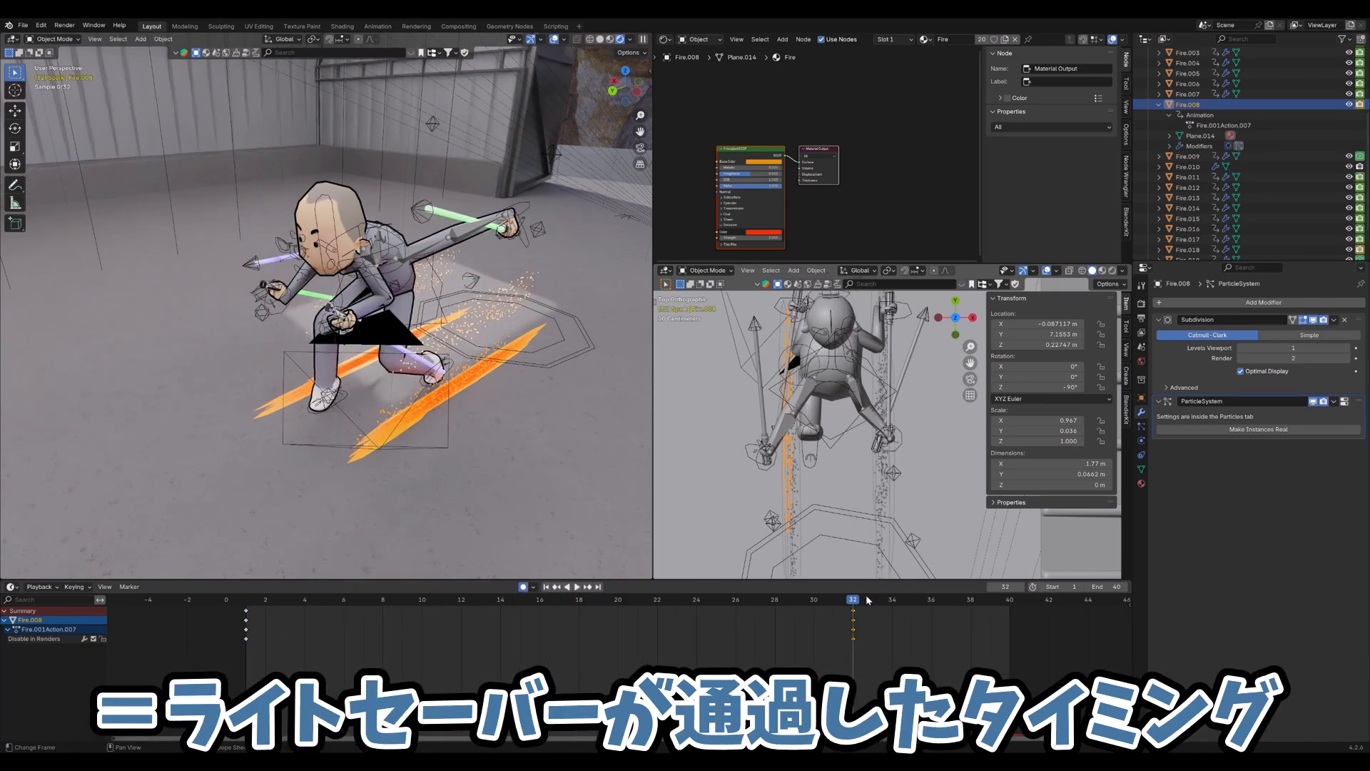
{"action": "key", "text": "Left"}
{"action": "key", "text": "Right"}
{"action": "key", "text": "Left"}
{"action": "key", "text": "Right"}
{"action": "key", "text": "Left"}
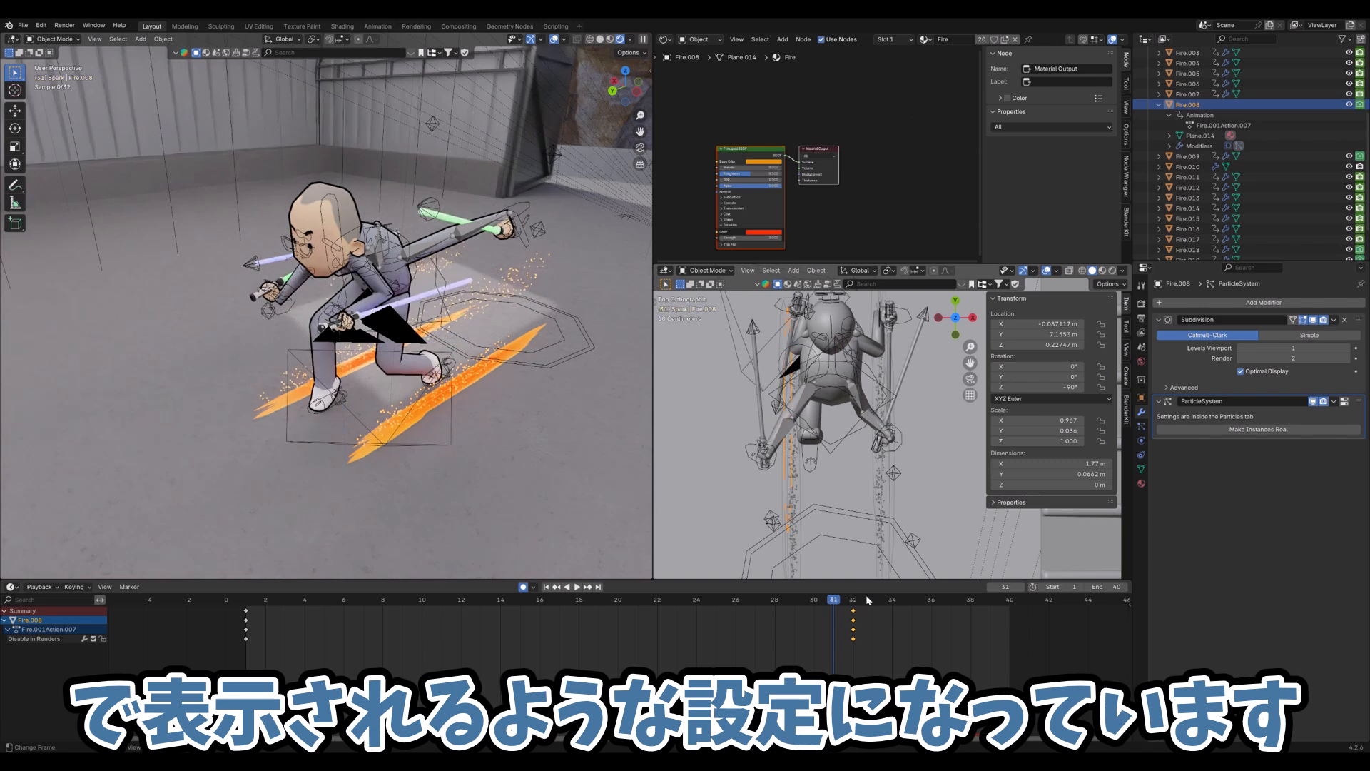
{"action": "key", "text": "Right"}
{"action": "key", "text": "Left"}
{"action": "key", "text": "Left"}
{"action": "key", "text": "Left"}
{"action": "key", "text": "Left"}
{"action": "key", "text": "Left"}
{"action": "key", "text": "shift+Left"}
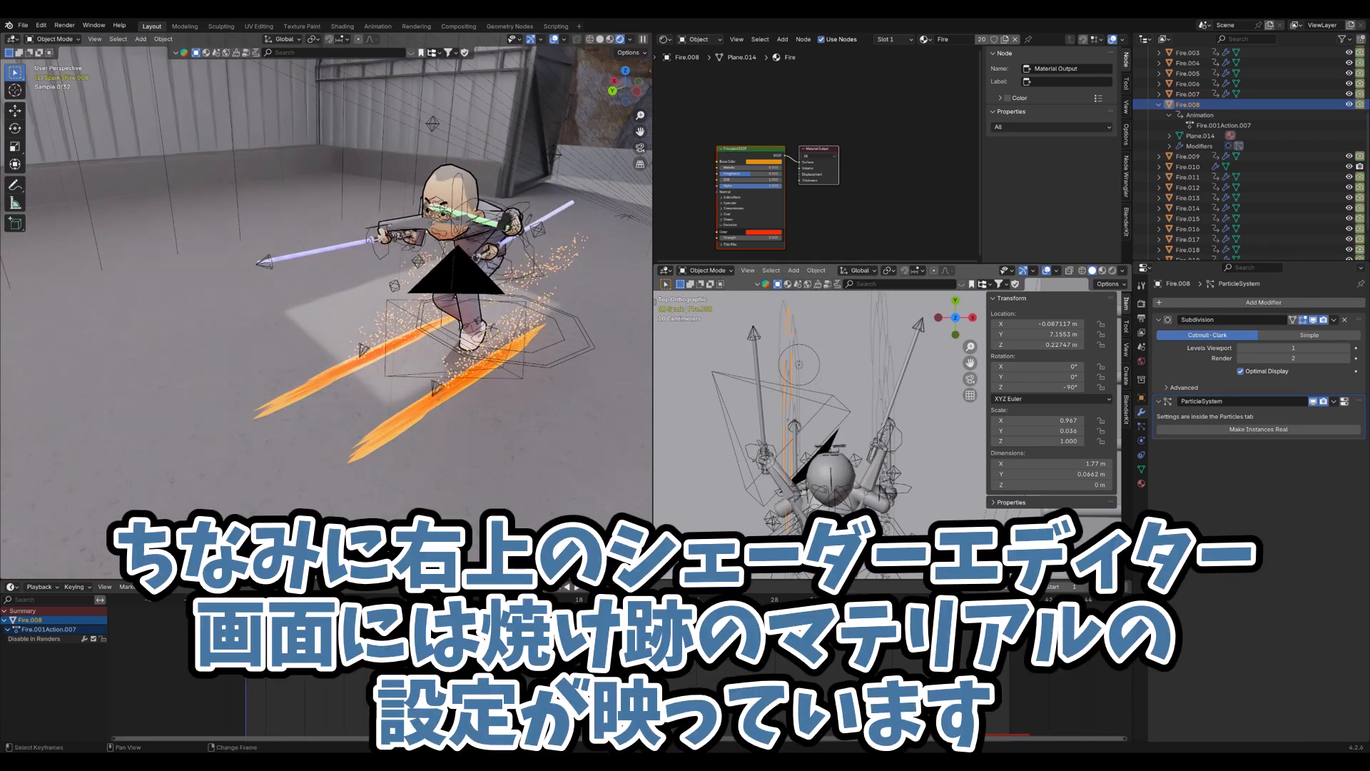
Collapse Fire.008 in the outliner and play the scene to examine when each burn mark's render visibility switches
{"action": "left_click", "coordinate": [1159, 105]}
{"action": "scroll", "coordinate": [1176, 139], "scroll_direction": "up", "scroll_amount": 2}
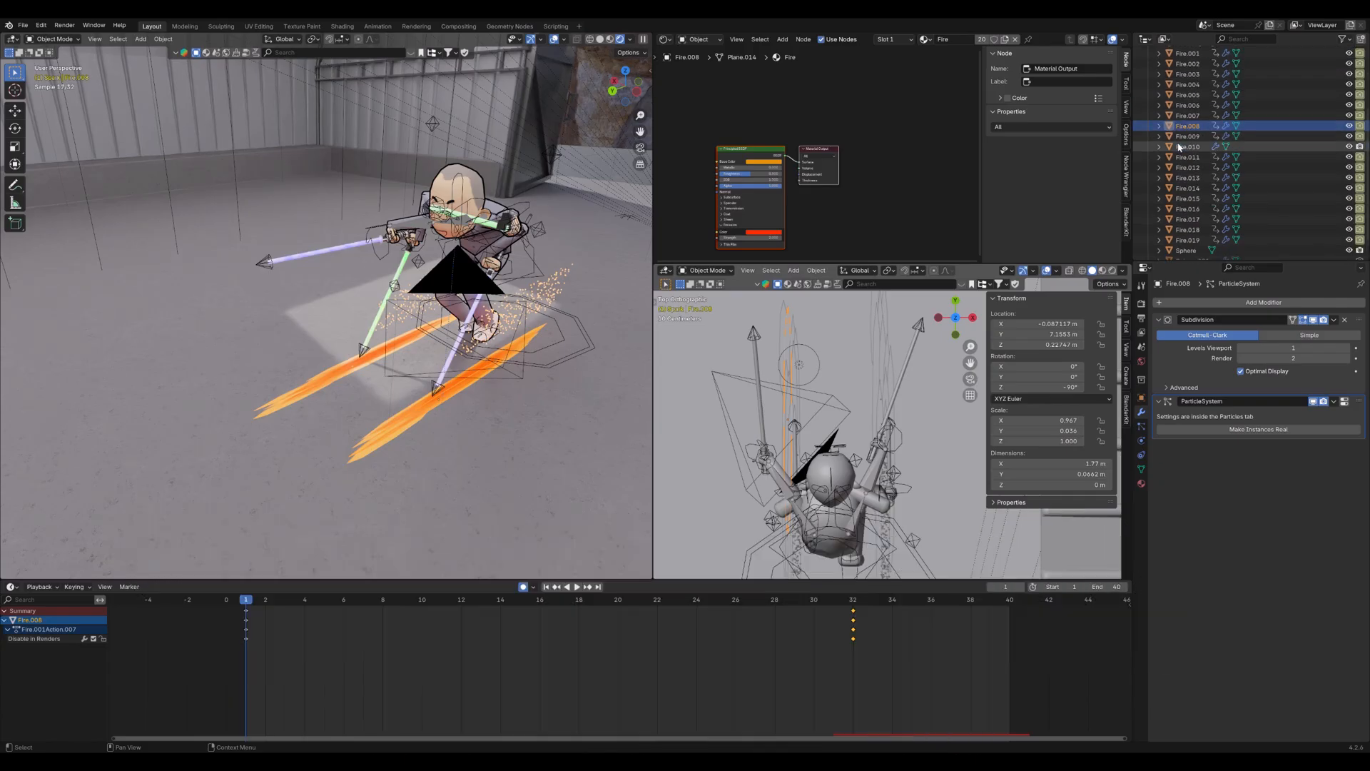
{"action": "scroll", "coordinate": [1178, 147], "scroll_direction": "up", "scroll_amount": 2}
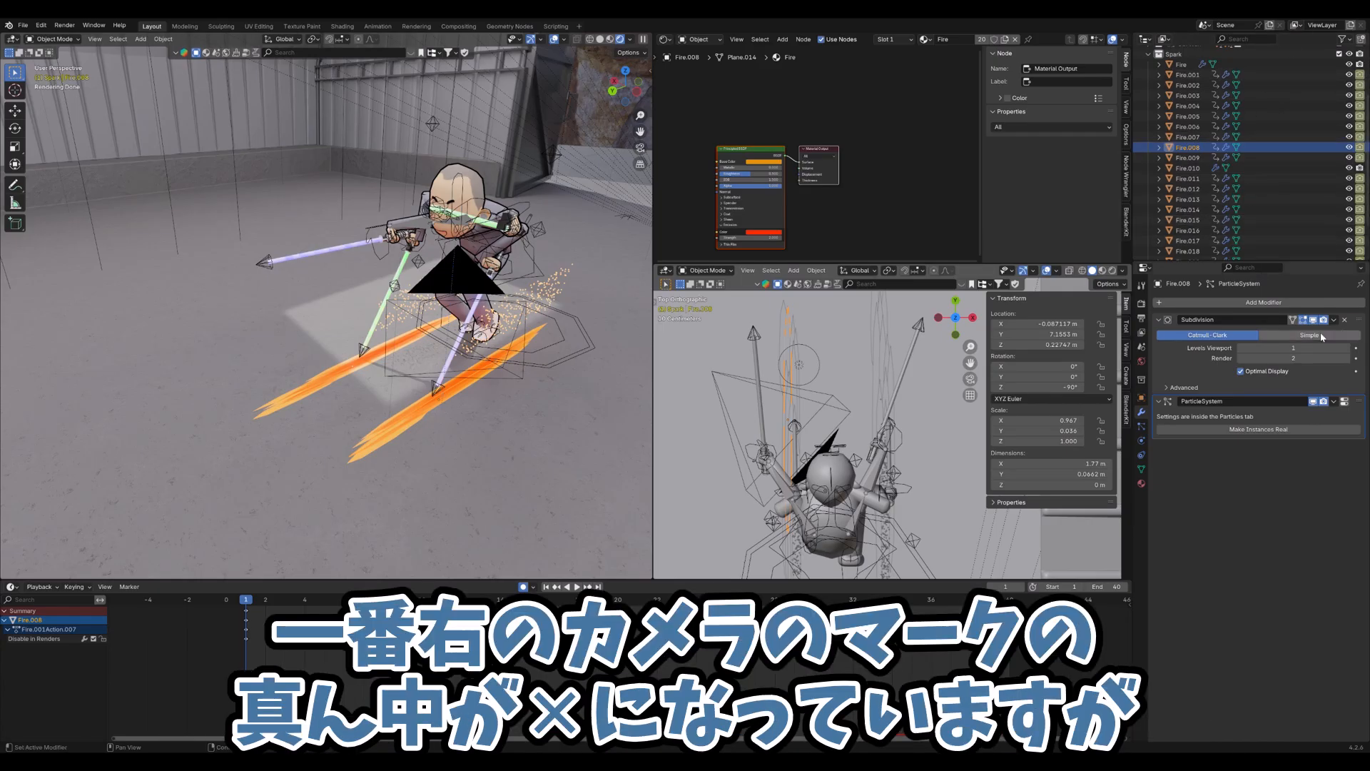
{"action": "key", "text": "space"}
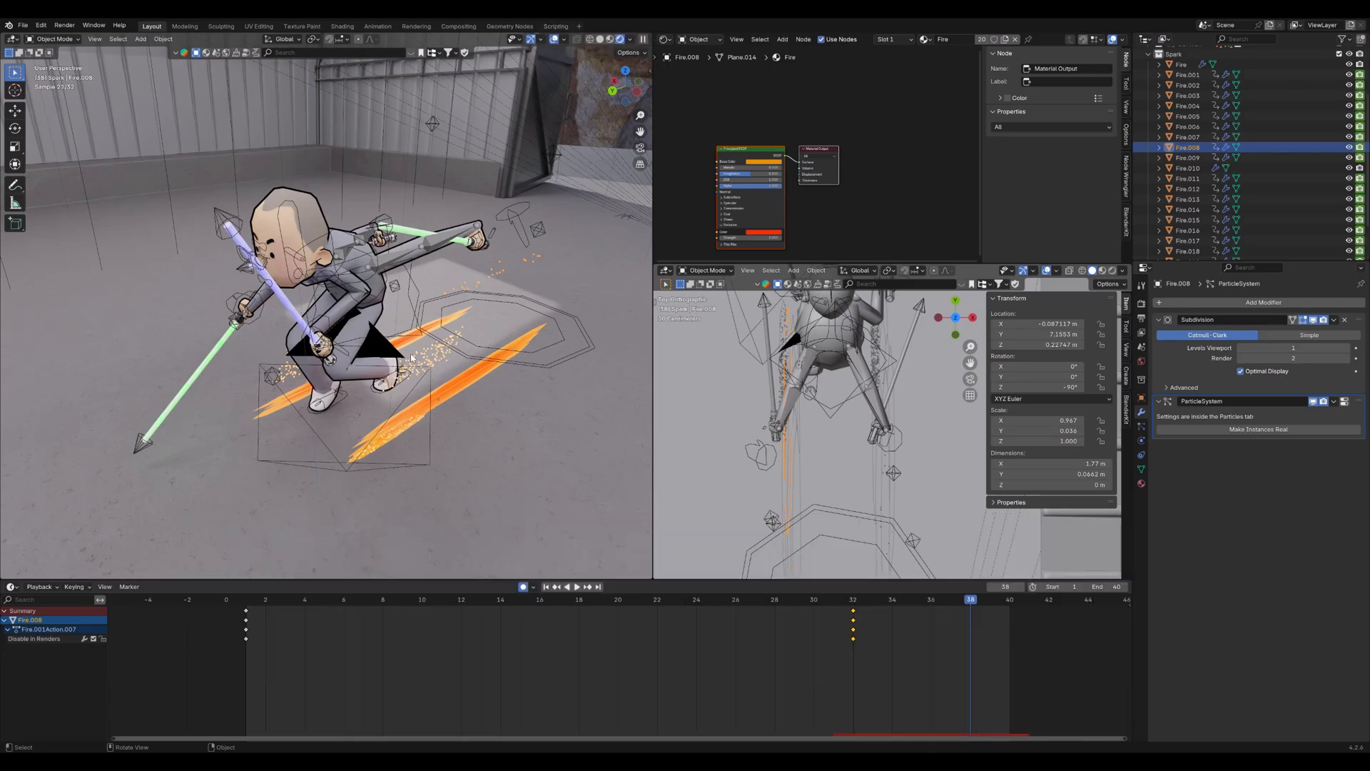
Return to the camera view, play the burn marks and sparks in Rendered shading, and go back to frame 1
{"action": "key", "text": "KP_0"}
{"action": "scroll", "coordinate": [409, 352], "scroll_direction": "up", "scroll_amount": 3}
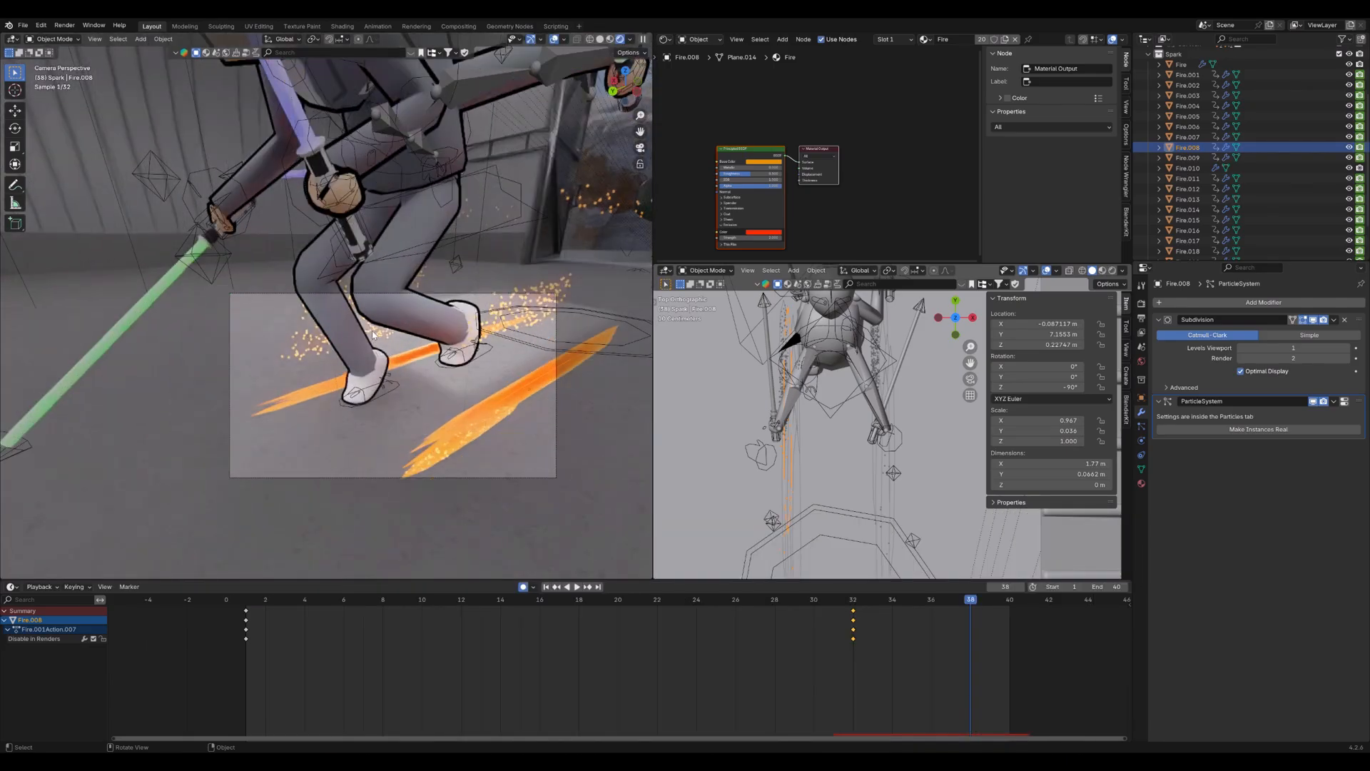
{"action": "scroll", "coordinate": [371, 335], "scroll_direction": "up", "scroll_amount": 1}
{"action": "middle_click_drag", "start_coordinate": [340, 396], "coordinate": [318, 352], "text": "shift"}
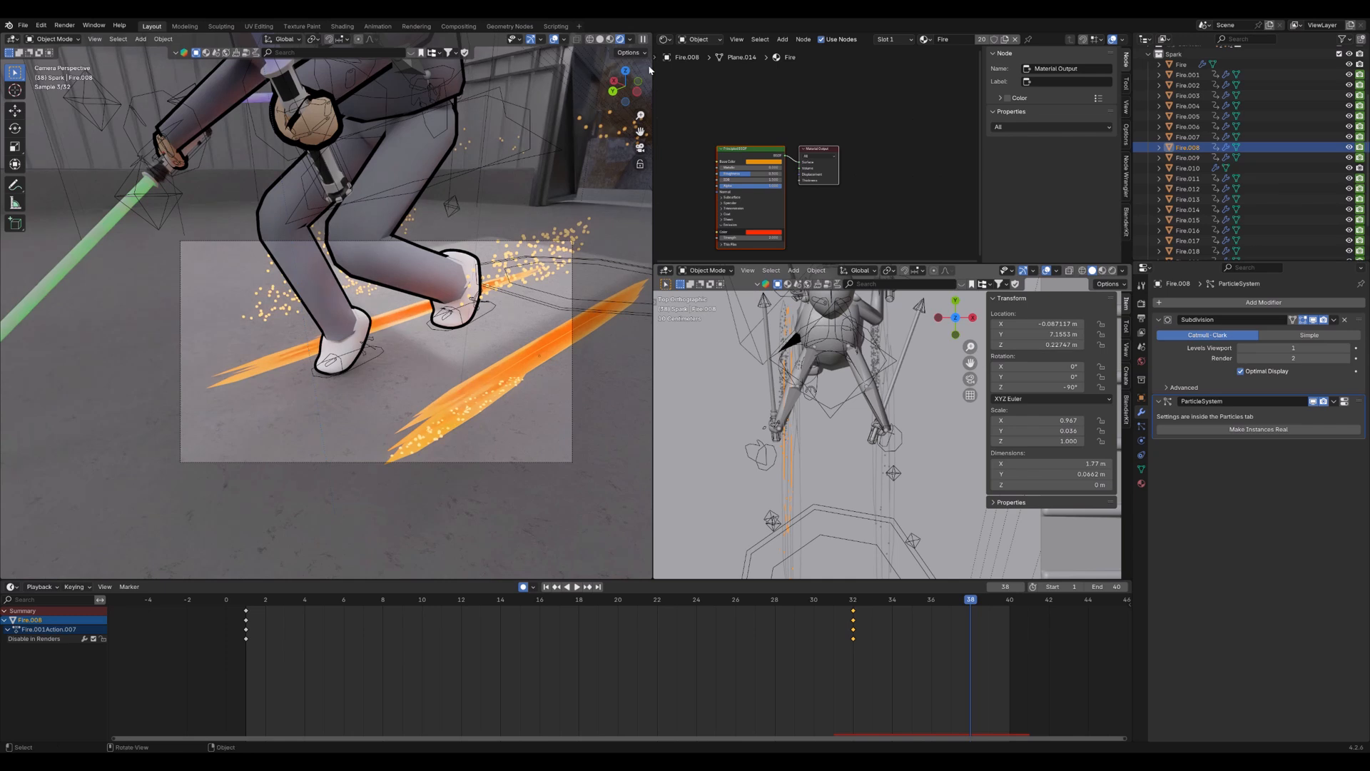
{"action": "key", "text": "space"}
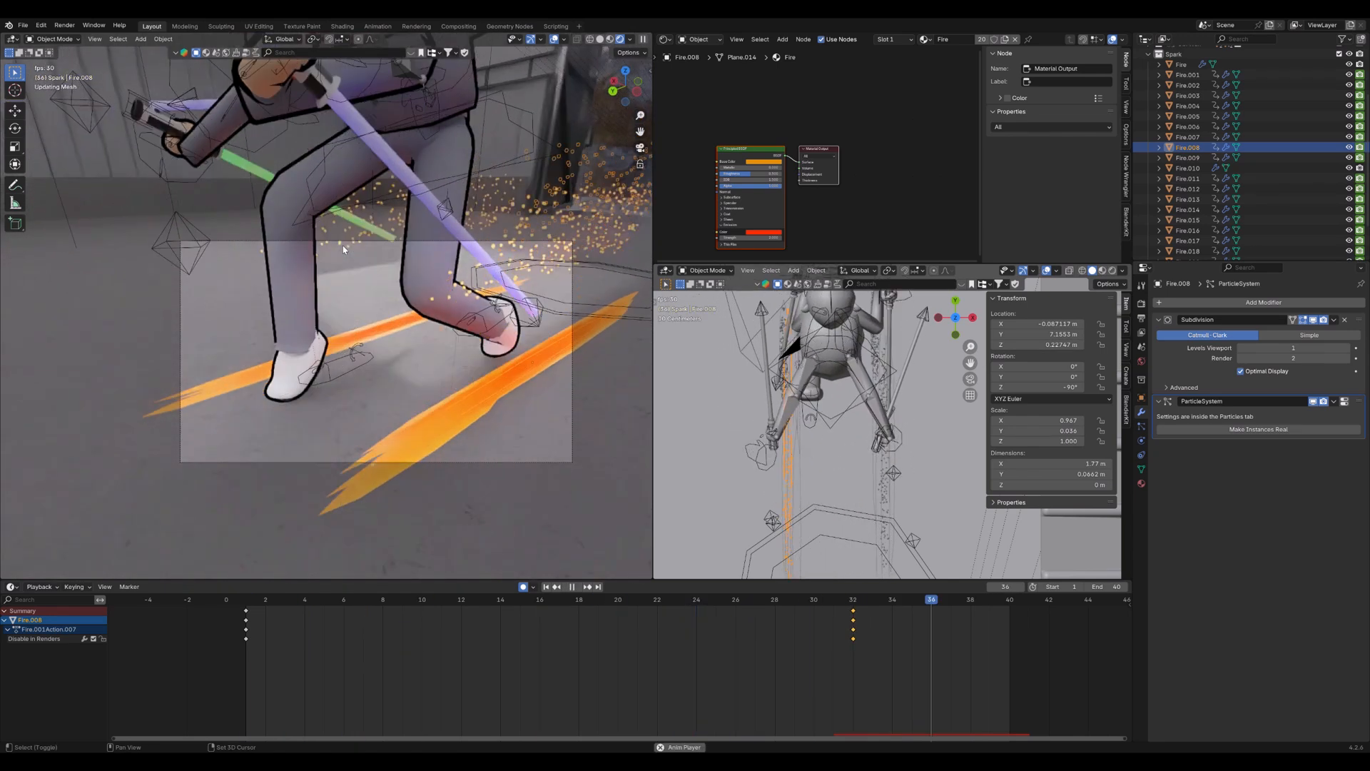
{"action": "key", "text": "space"}
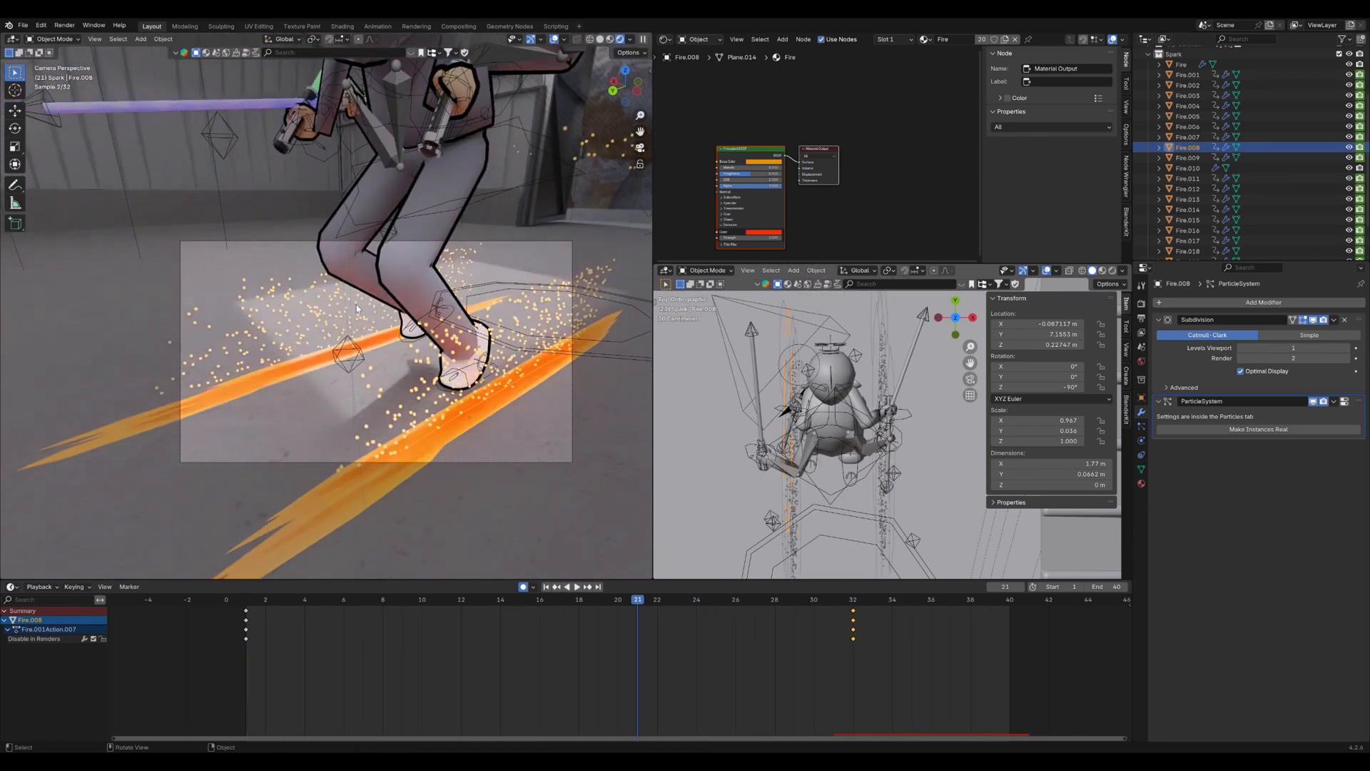
{"action": "left_click", "coordinate": [250, 596]}
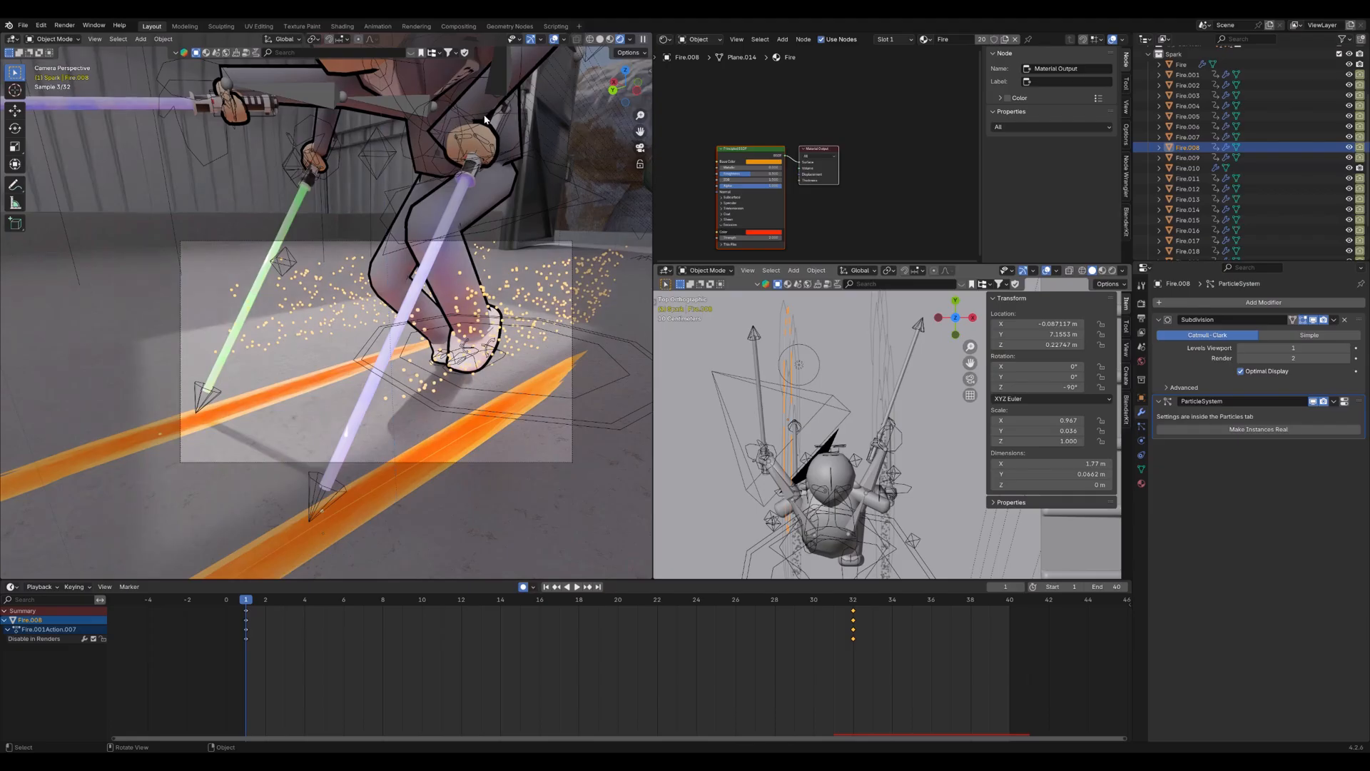
Put the character's armature in Pose Mode, select the left hand IK bone and play the scene to examine its keyframes
{"action": "left_click", "coordinate": [485, 119]}
{"action": "left_click", "coordinate": [483, 114]}
{"action": "key", "text": "ctrl+Tab"}
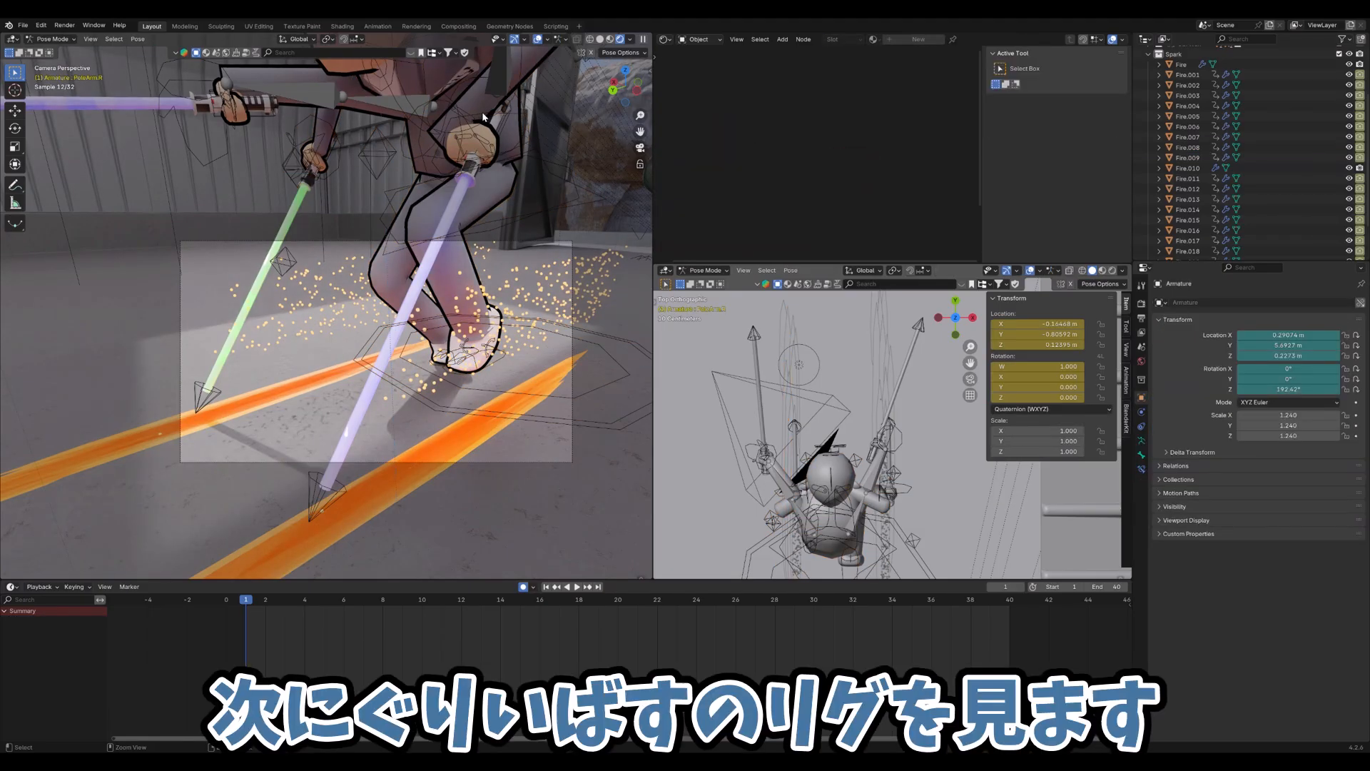
{"action": "left_click", "coordinate": [483, 114]}
{"action": "key", "text": "space"}
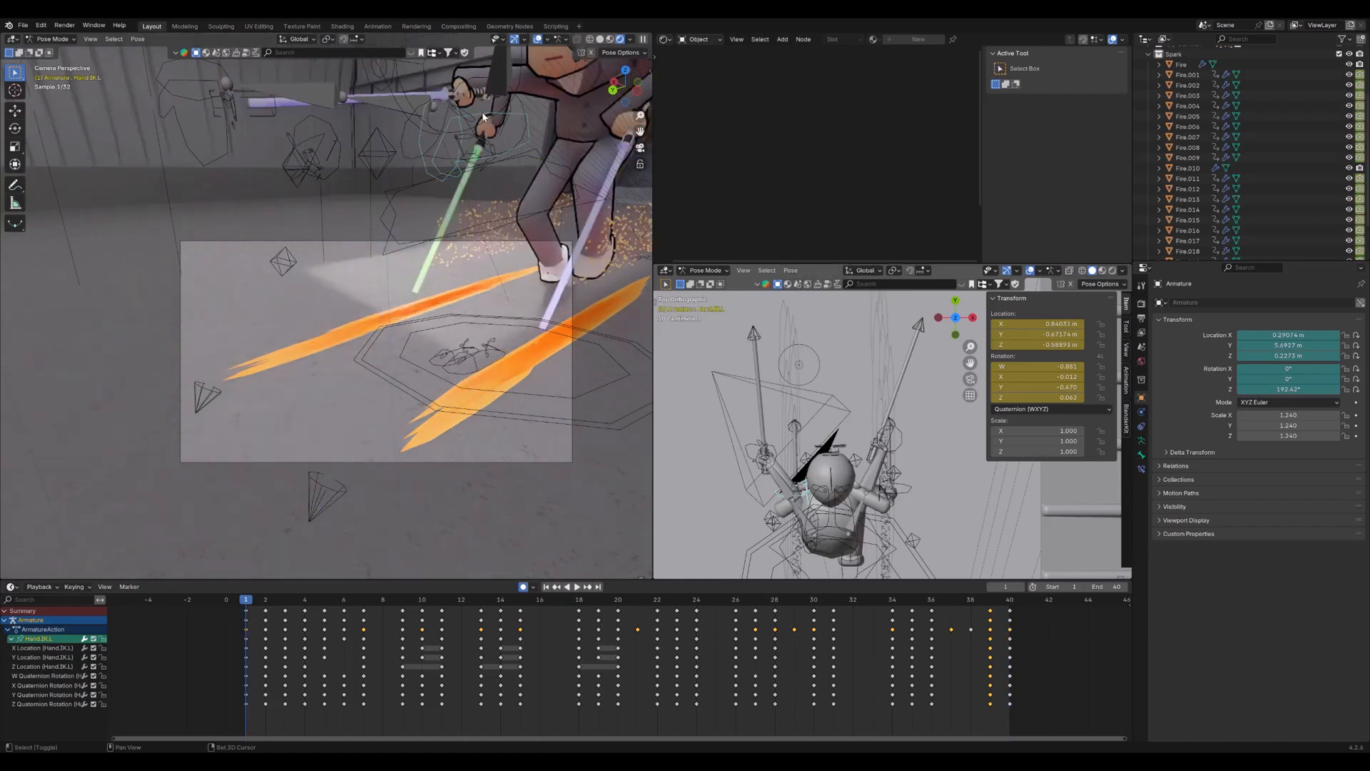
Select the Hips bone and the left foot IK bone to examine their keyframes, play the scene and return to frame 1
{"action": "left_click", "coordinate": [546, 169]}
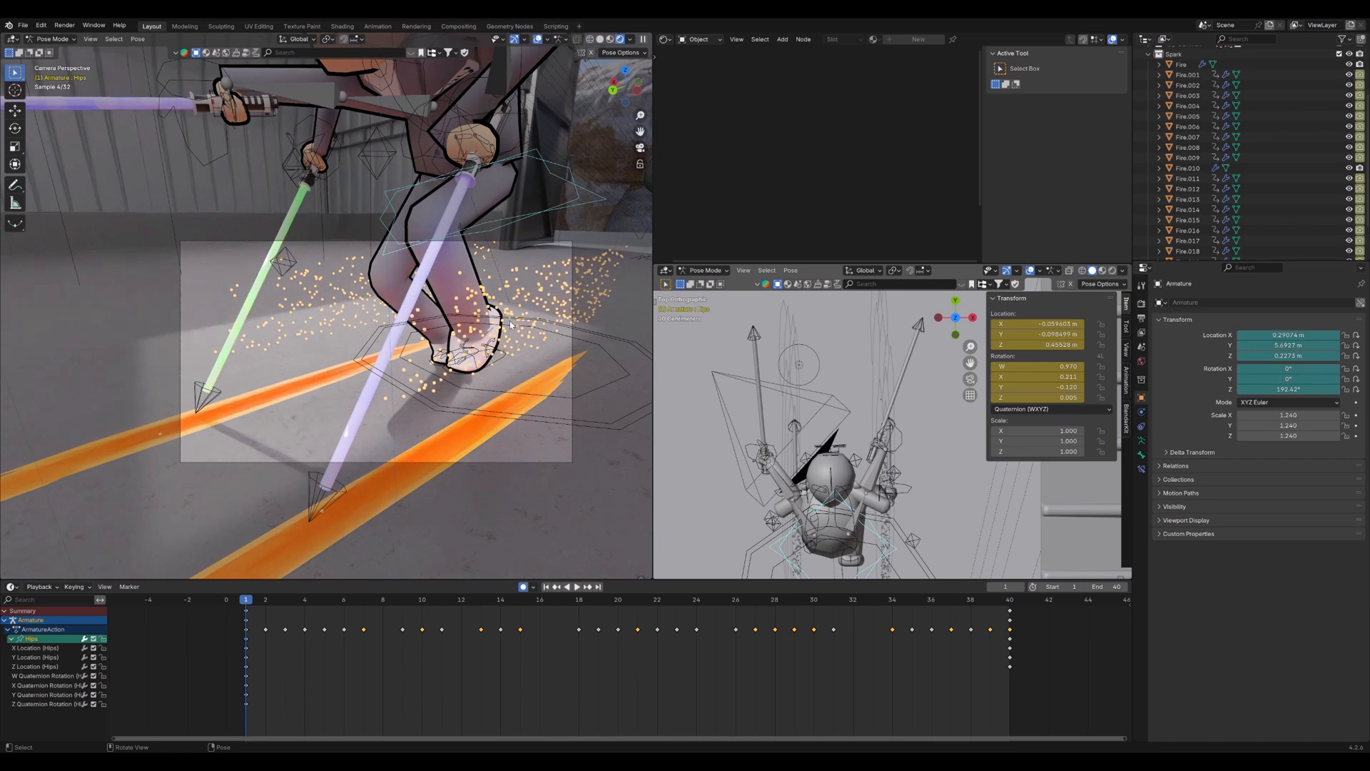
{"action": "left_click", "coordinate": [496, 359]}
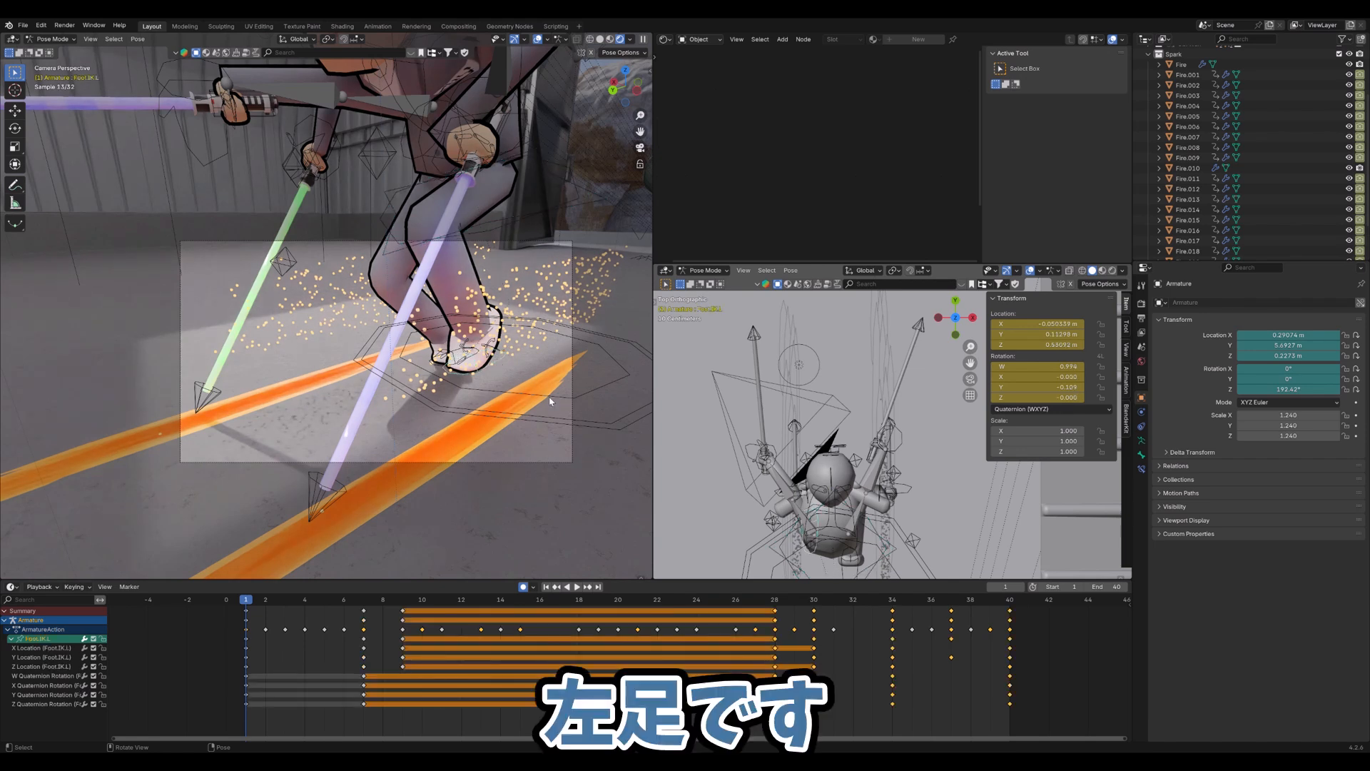
{"action": "key", "text": "space"}
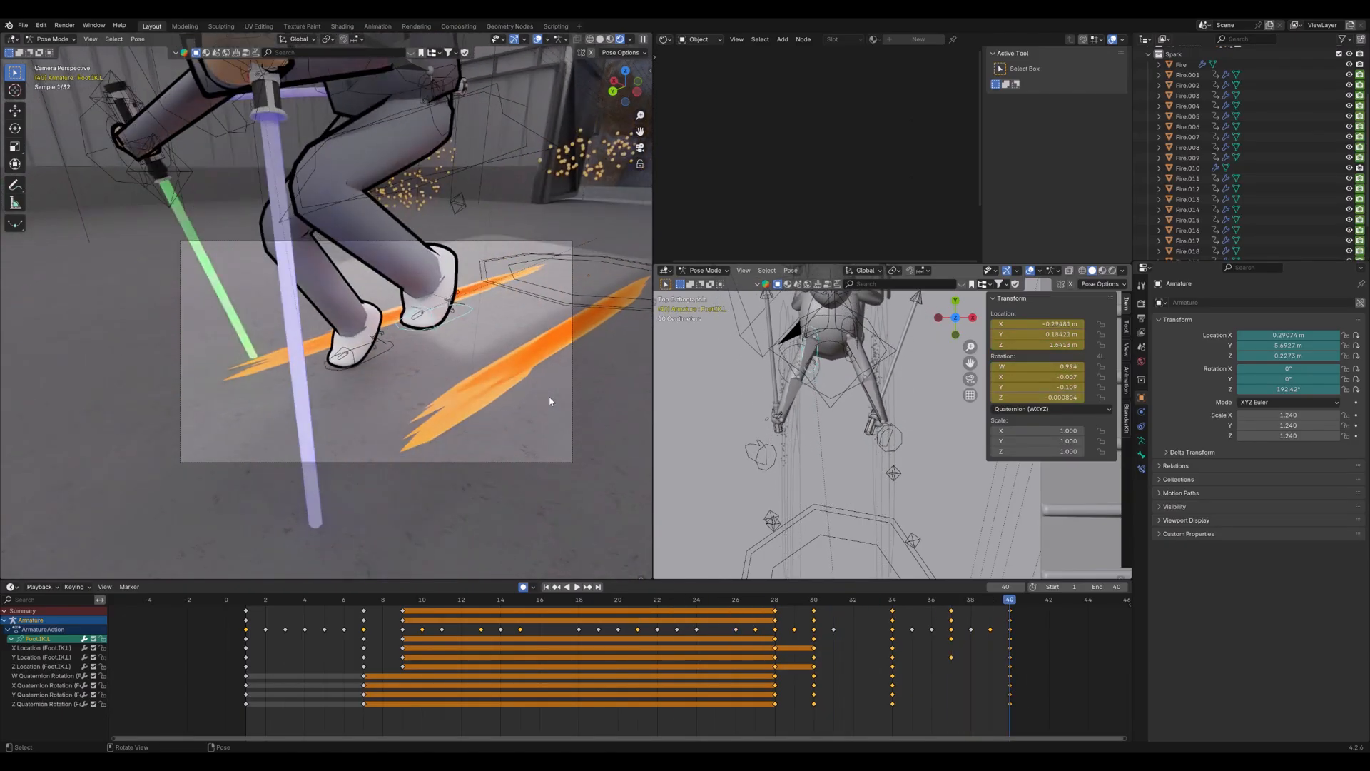
{"action": "key", "text": "shift+Left"}
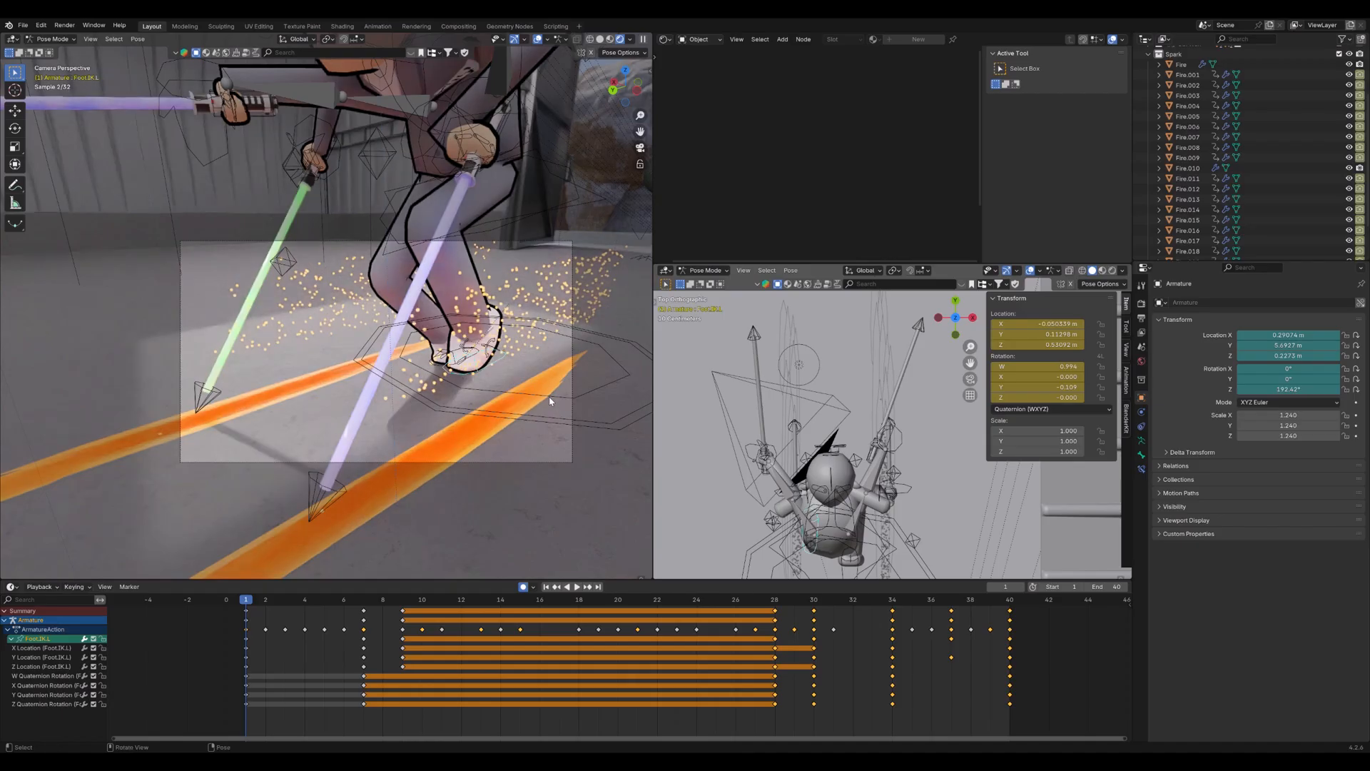
Select the left heel control bone, play the scene to frame 28, and try rotating the bone about its local X axis
{"action": "left_click", "coordinate": [494, 342]}
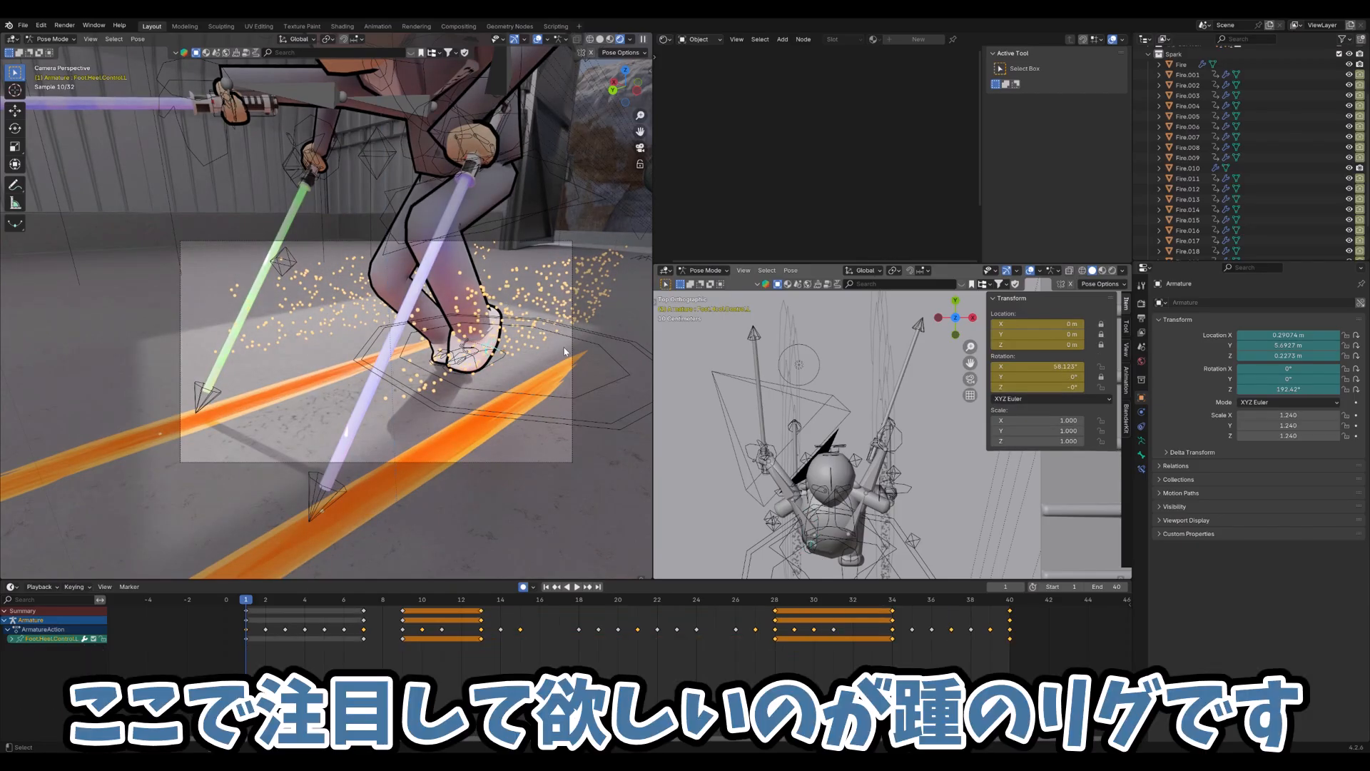
{"action": "key", "text": "space"}
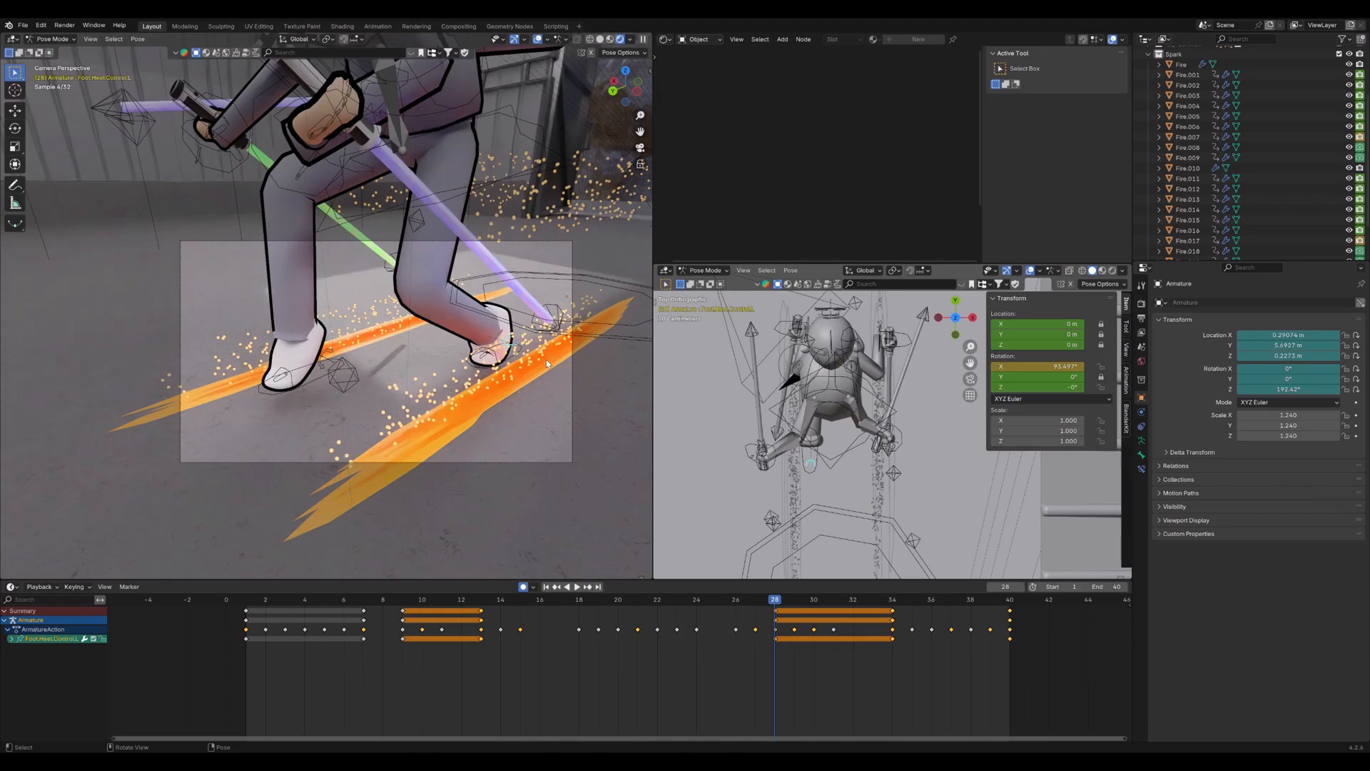
{"action": "key", "text": "r"}
{"action": "key", "text": "x"}
{"action": "key", "text": "x"}
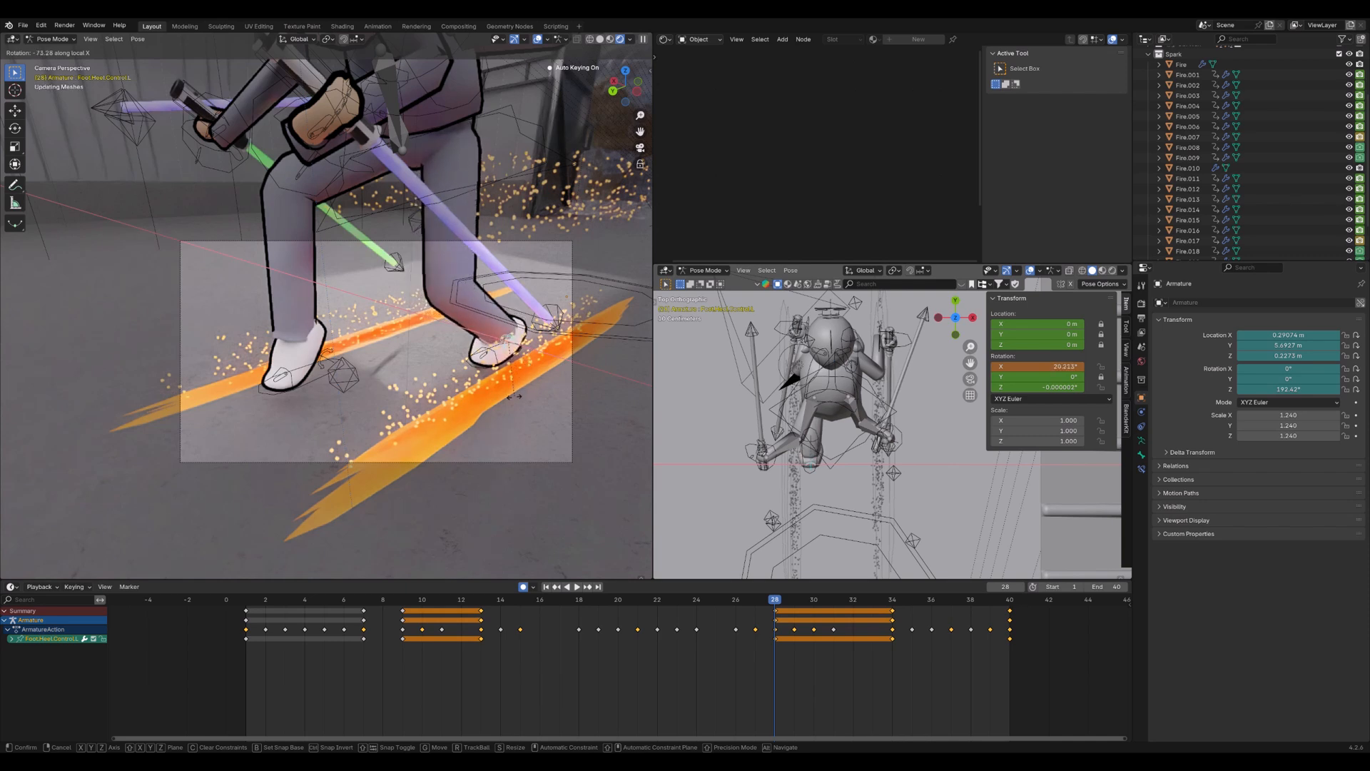
{"action": "key", "text": "Escape"}
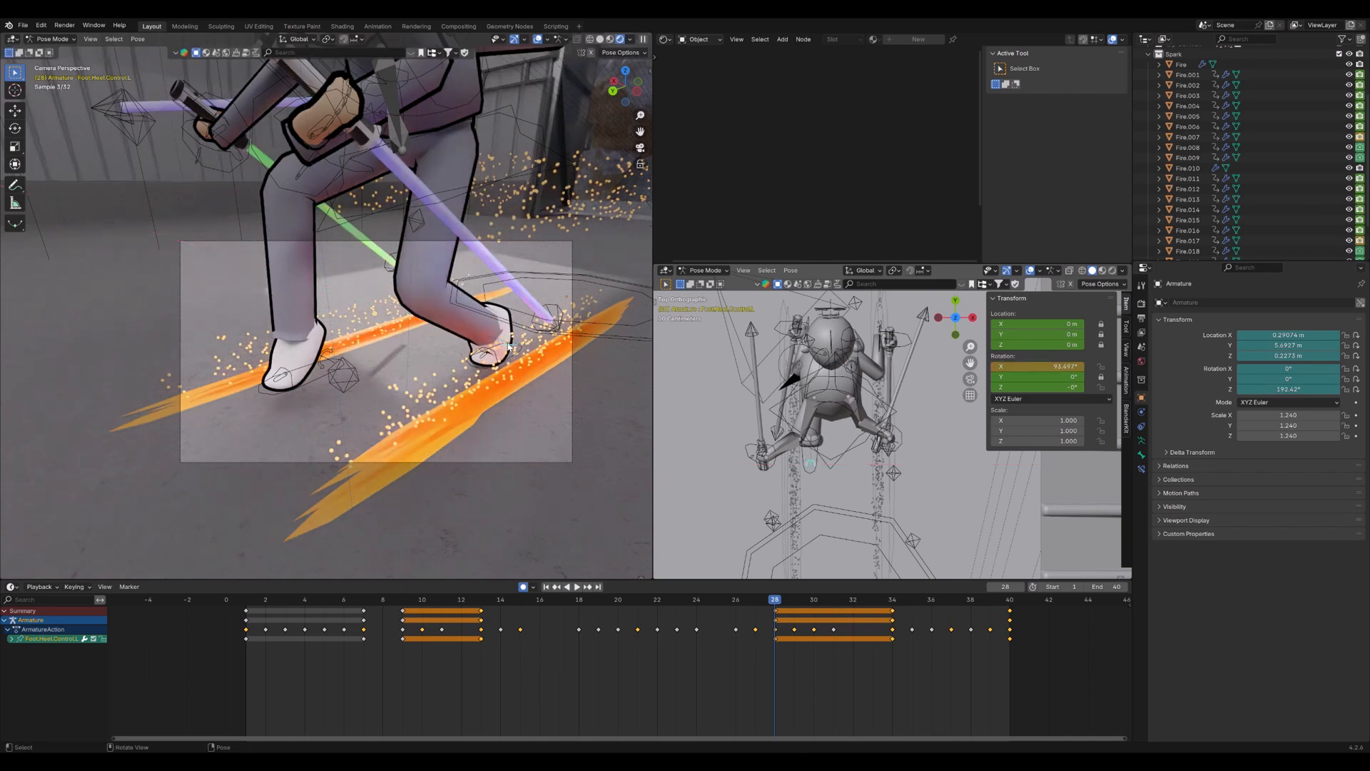
Try rotating the left foot IK bone about its local X axis at frame 28 to test the toe shape
{"action": "left_click", "coordinate": [509, 346]}
{"action": "key", "text": "r"}
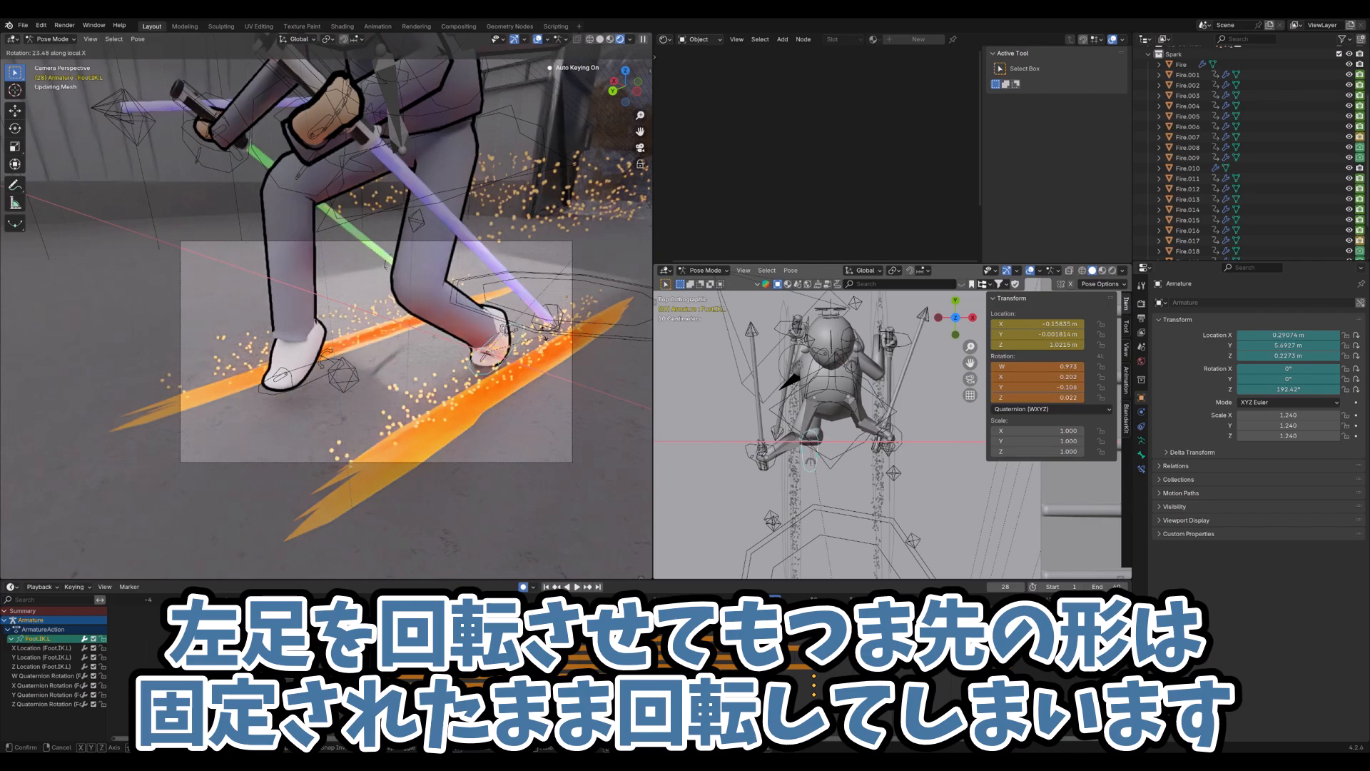
{"action": "right_click", "coordinate": [540, 403]}
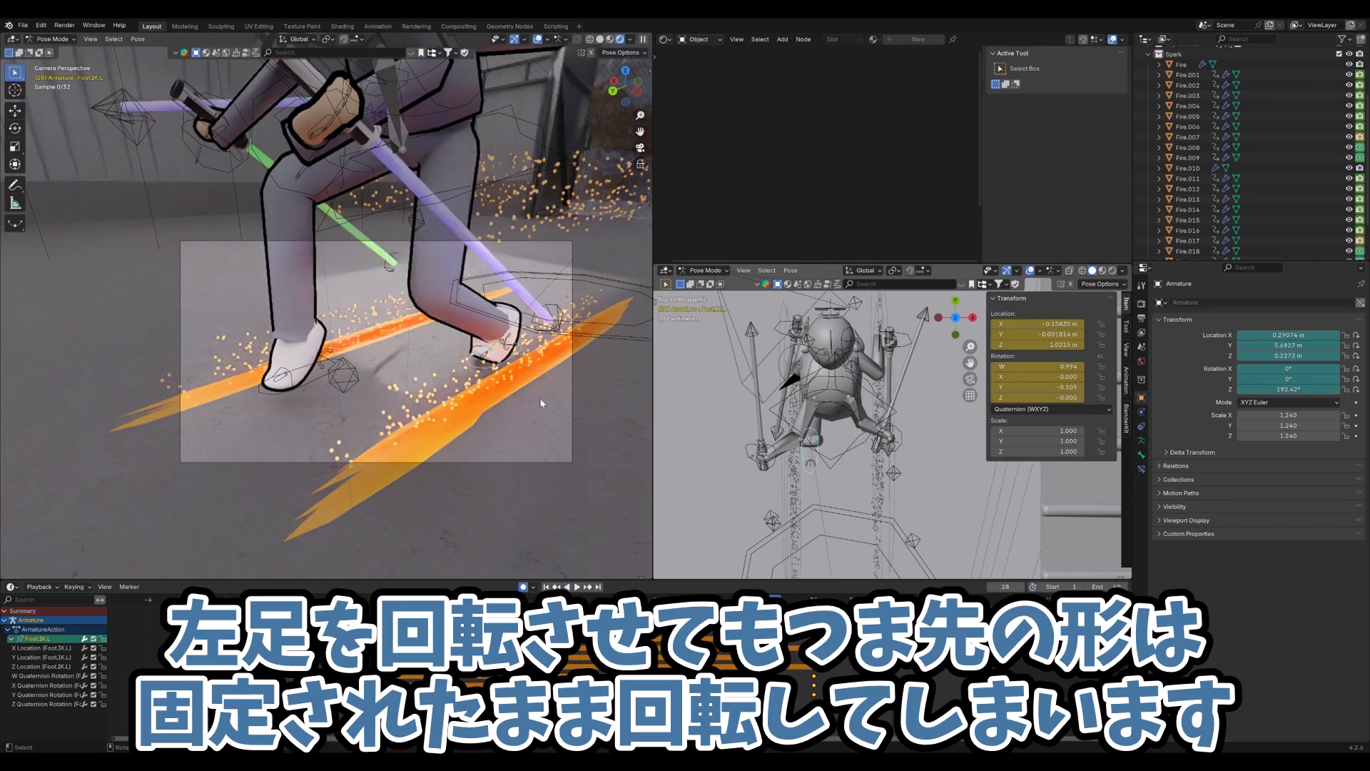
Reselect the left heel control bone and try rotating it about its local X axis to test the heel lift
{"action": "left_click", "coordinate": [537, 342]}
{"action": "key", "text": "r"}
{"action": "key", "text": "x"}
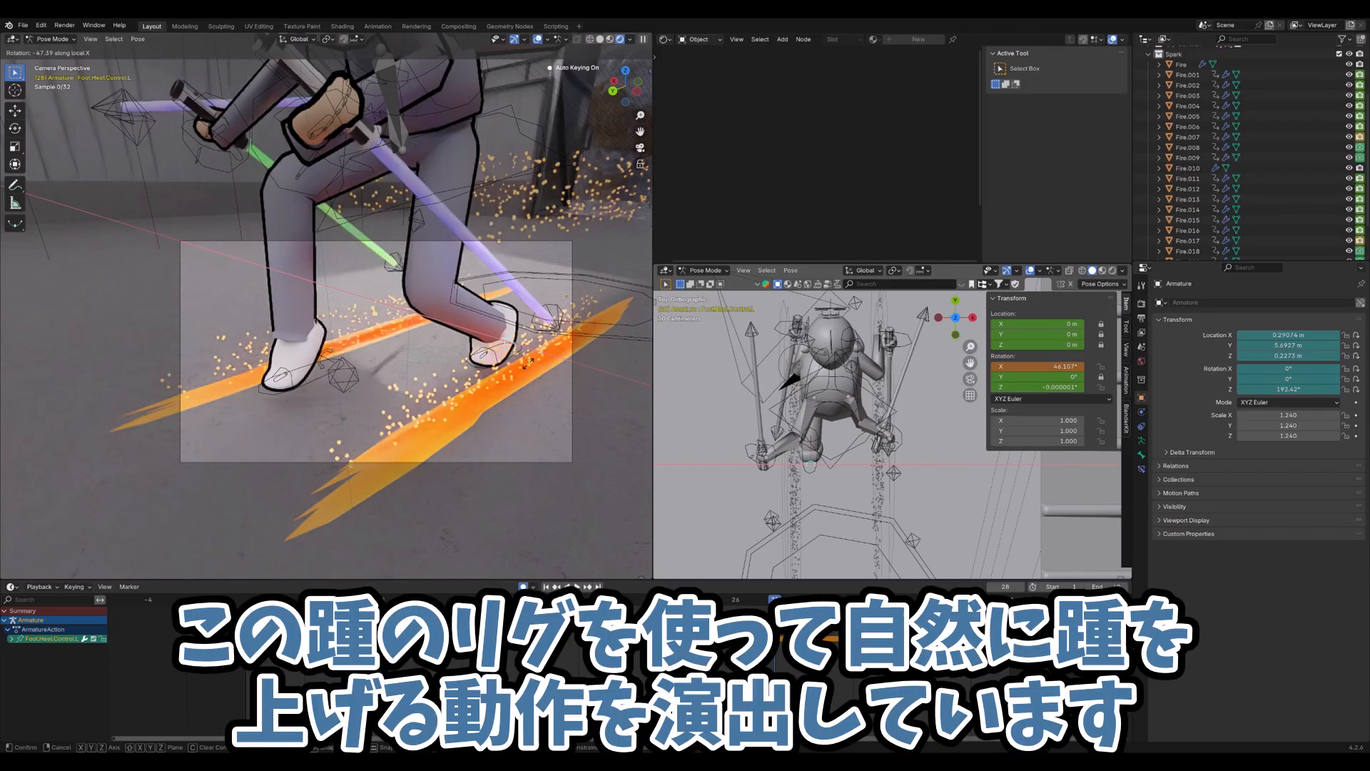
{"action": "left_click", "coordinate": [507, 350]}
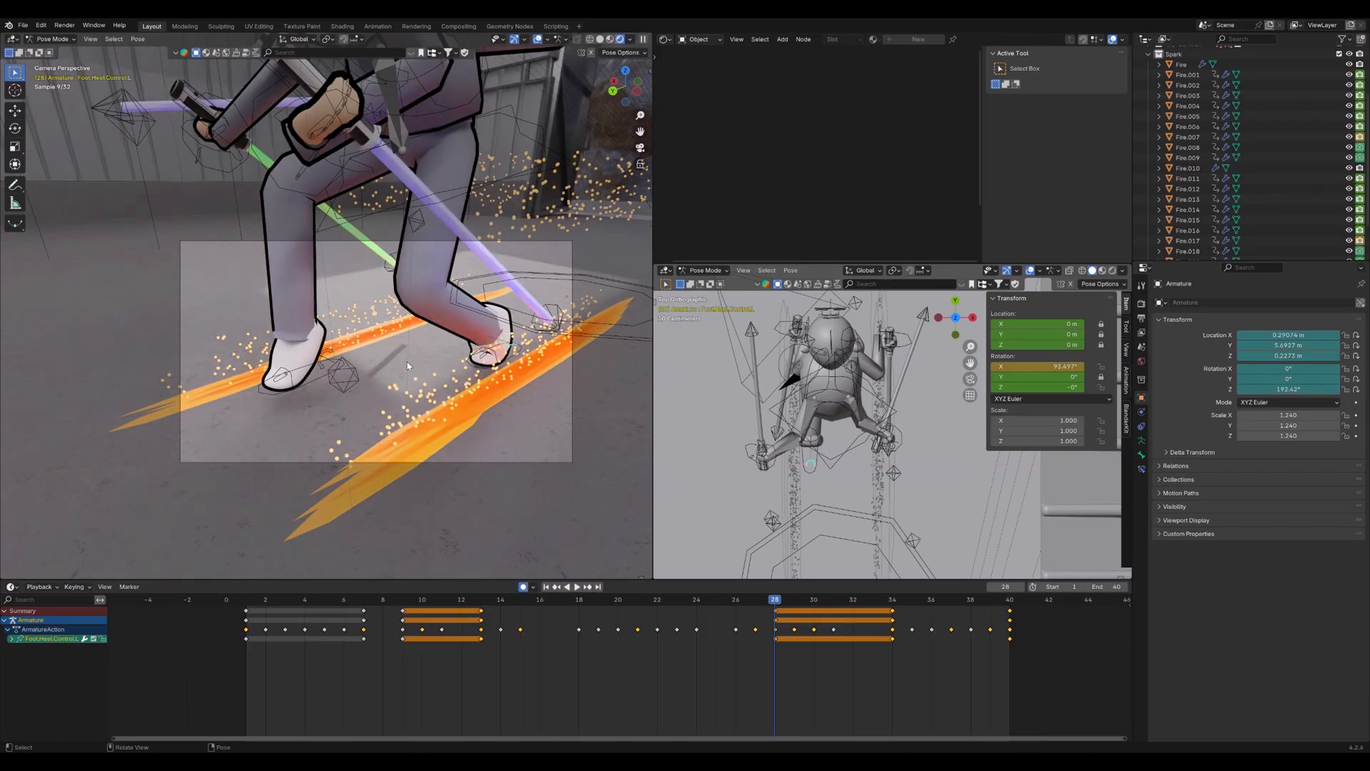
Switch the main view to solid shading and step back from frame 28 to frame 13 to examine the left foot's pose
{"action": "scroll", "coordinate": [496, 378], "scroll_direction": "up", "scroll_amount": 5}
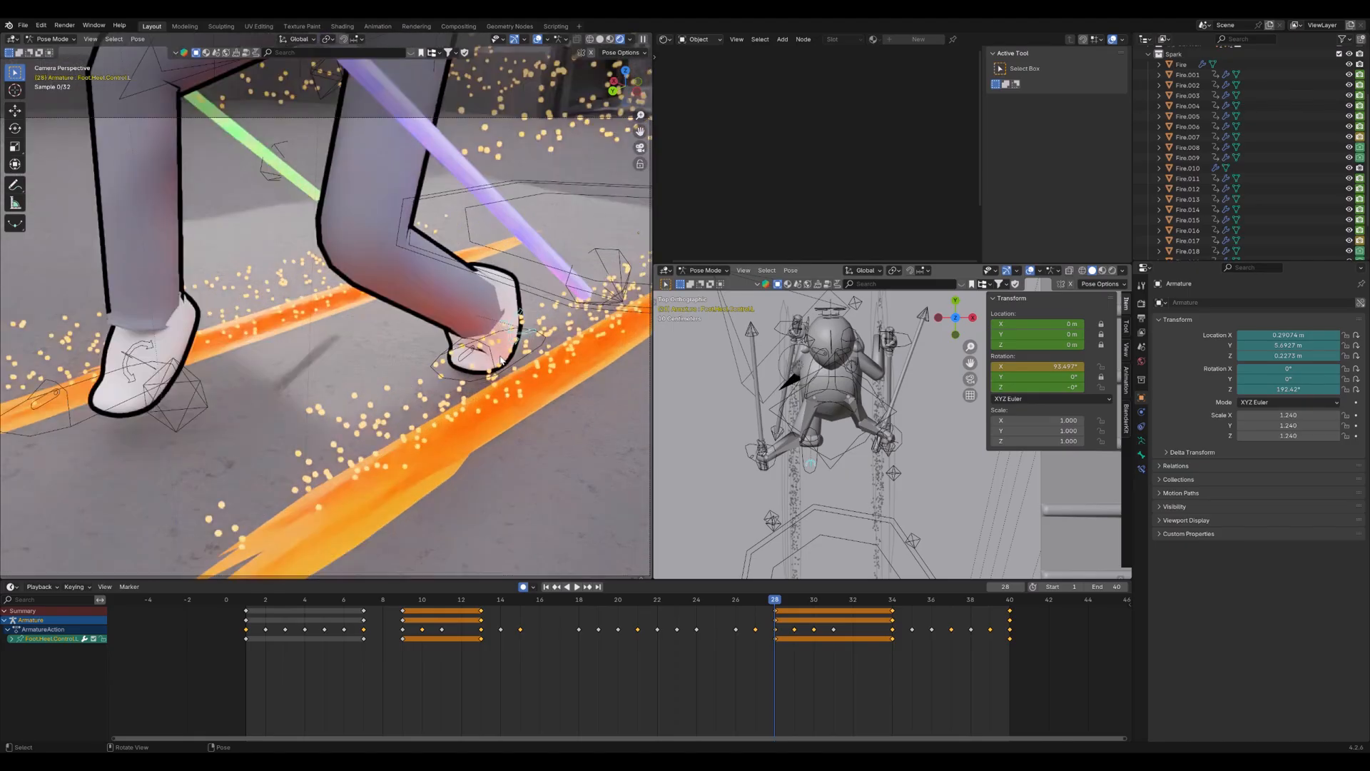
{"action": "left_click", "coordinate": [599, 39]}
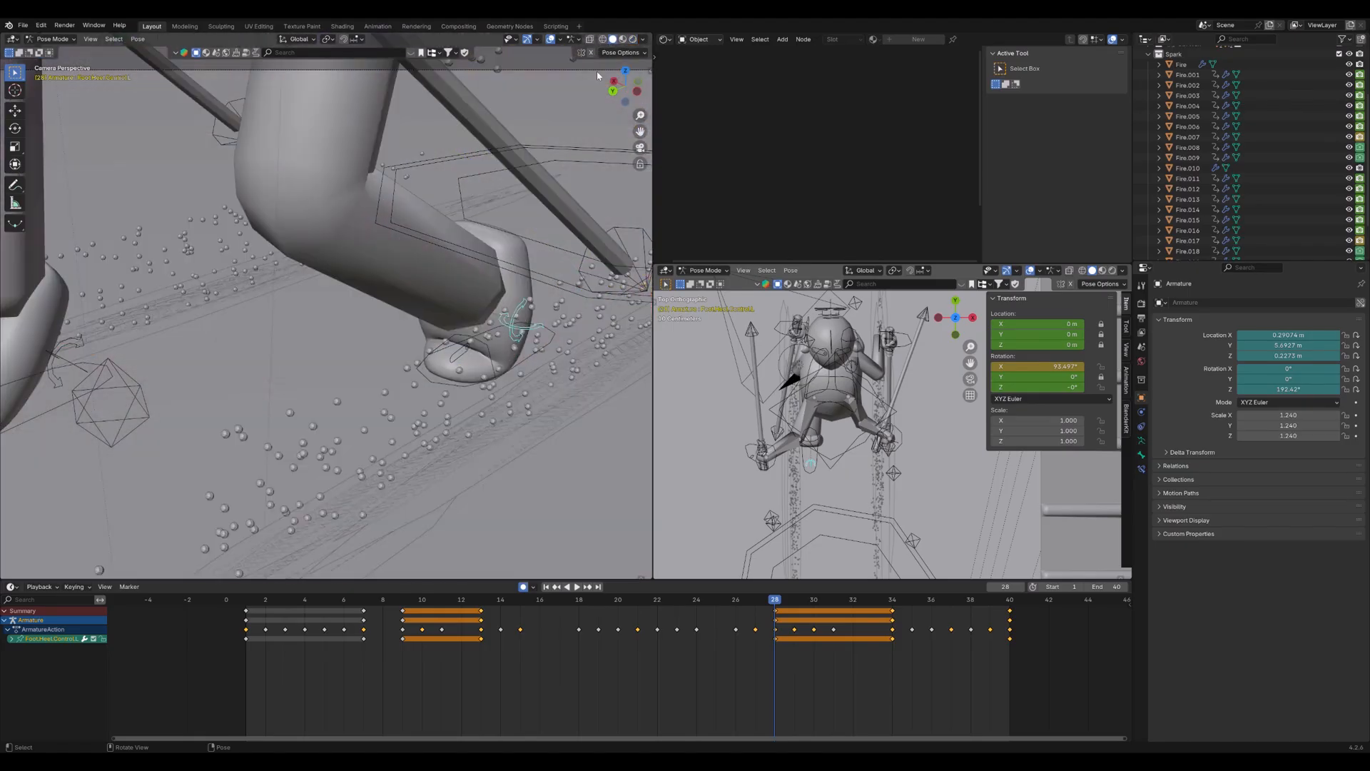
{"action": "key", "text": "Left"}
{"action": "key", "text": "Left"}
{"action": "key", "text": "Left"}
{"action": "key", "text": "Left"}
{"action": "key", "text": "Left"}
{"action": "key", "text": "Left"}
{"action": "key", "text": "Left"}
{"action": "key", "text": "Left"}
{"action": "key", "text": "Left"}
{"action": "key", "text": "Left"}
{"action": "key", "text": "Left"}
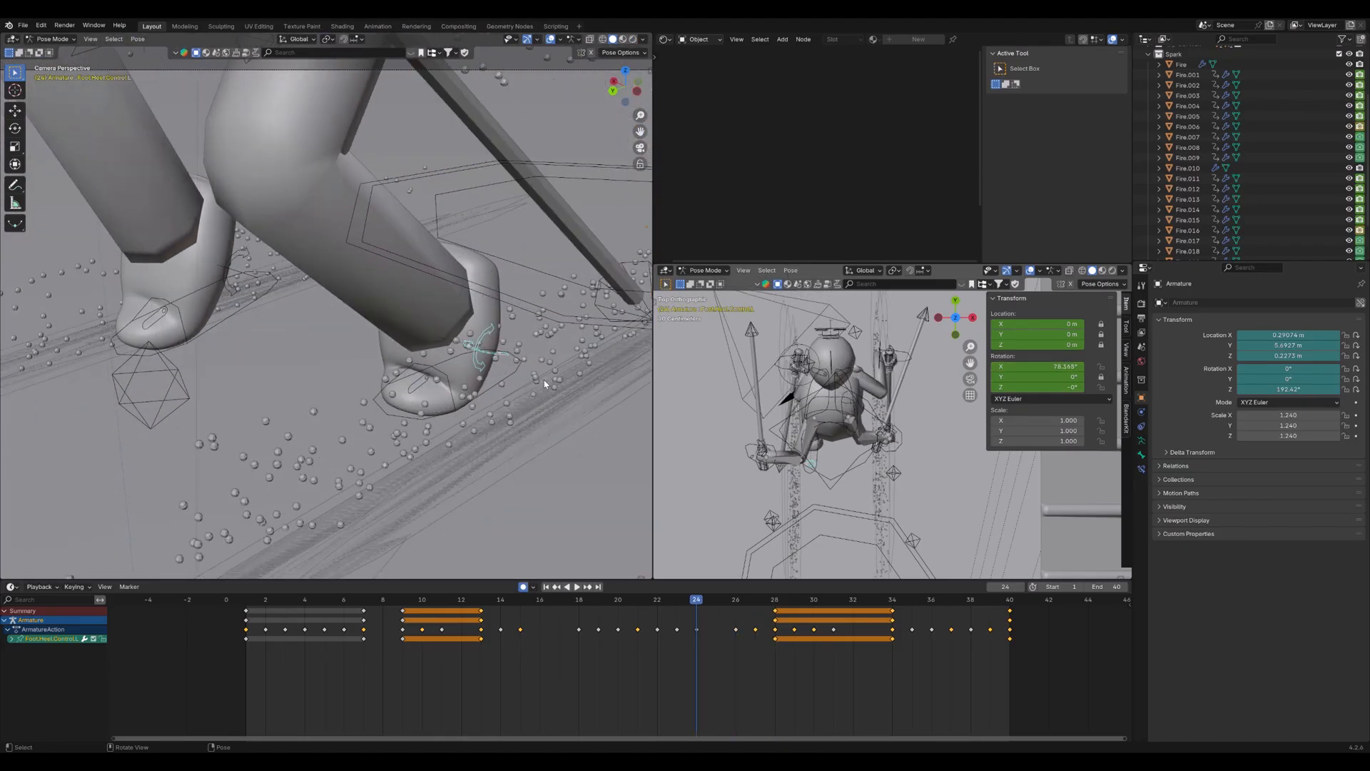
{"action": "key", "text": "Left"}
{"action": "key", "text": "Left"}
{"action": "key", "text": "Left"}
{"action": "key", "text": "Left"}
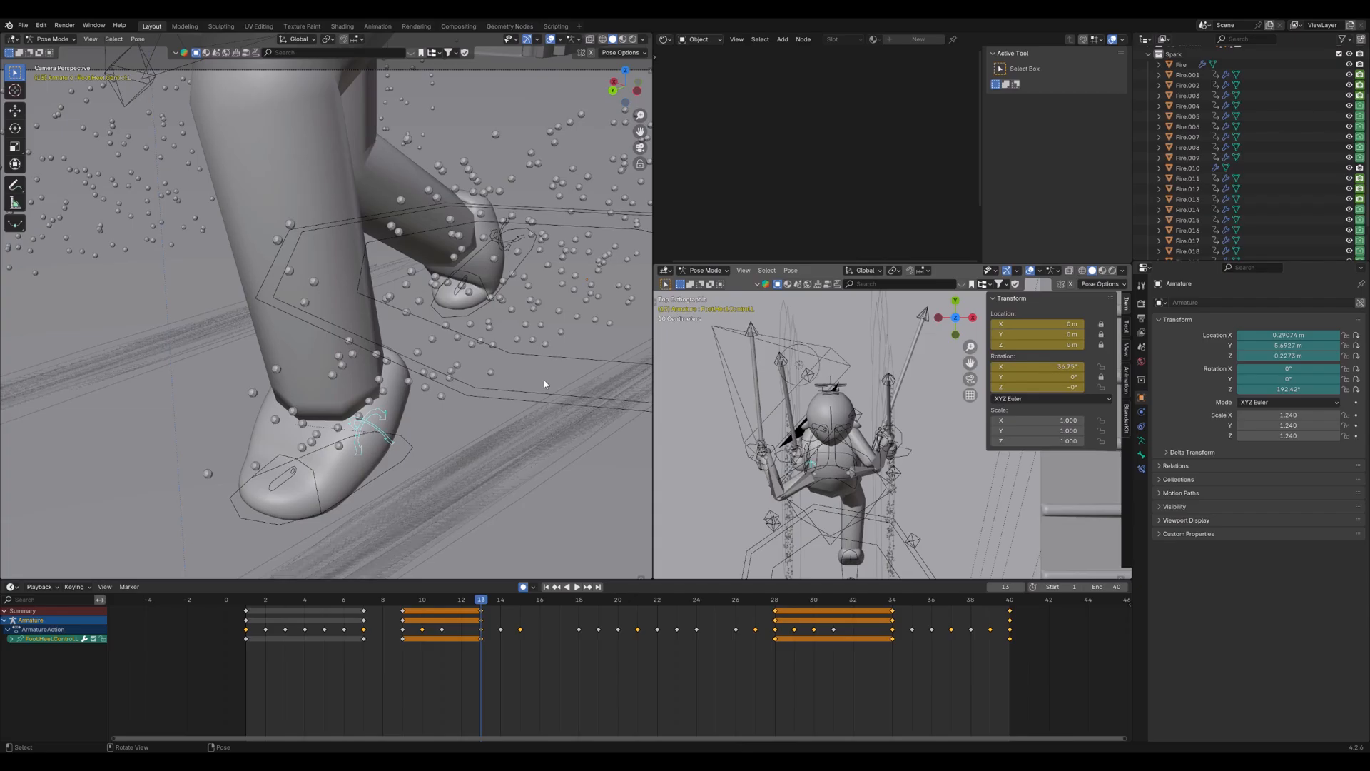
Play the scene from a side view to examine the foot movement, ending at frame 1 with rendered shading restored
{"action": "middle_click_drag", "start_coordinate": [544, 384], "coordinate": [422, 372]}
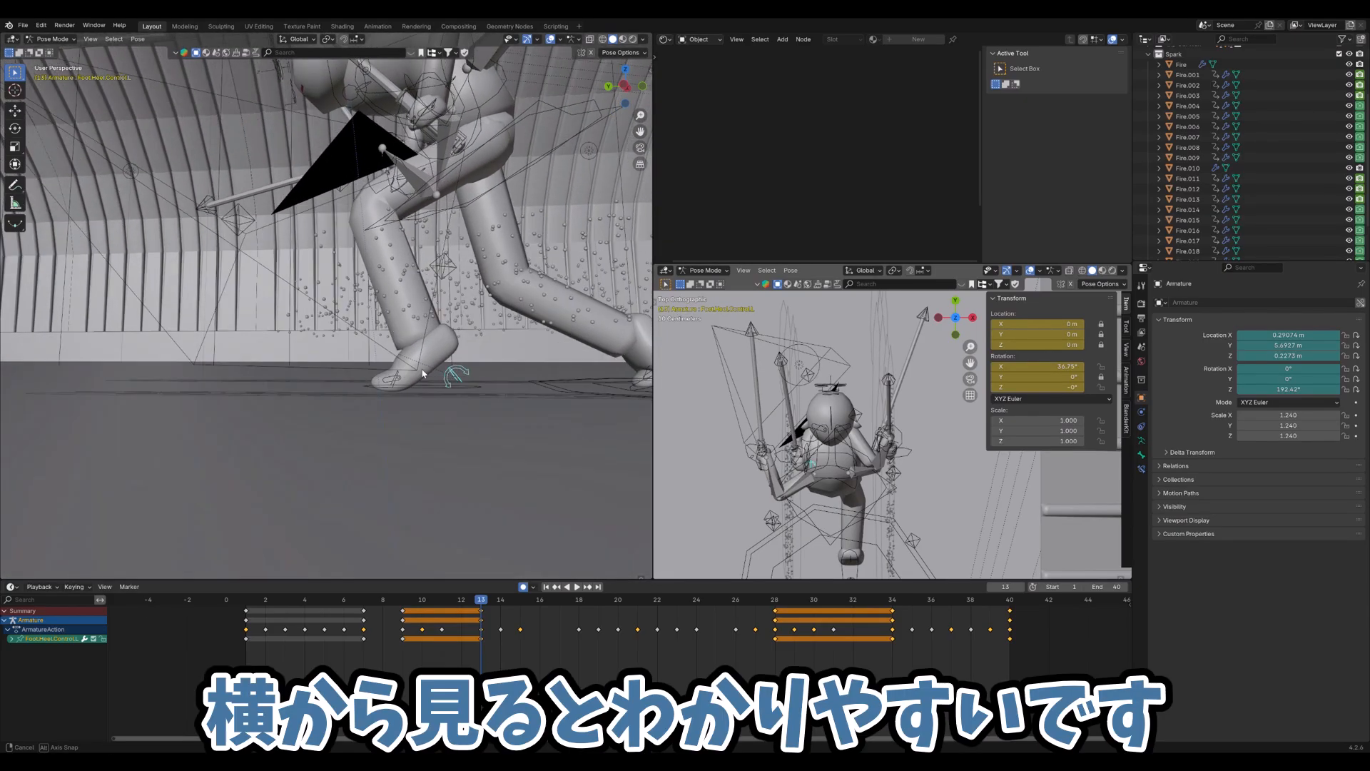
{"action": "key", "text": "space"}
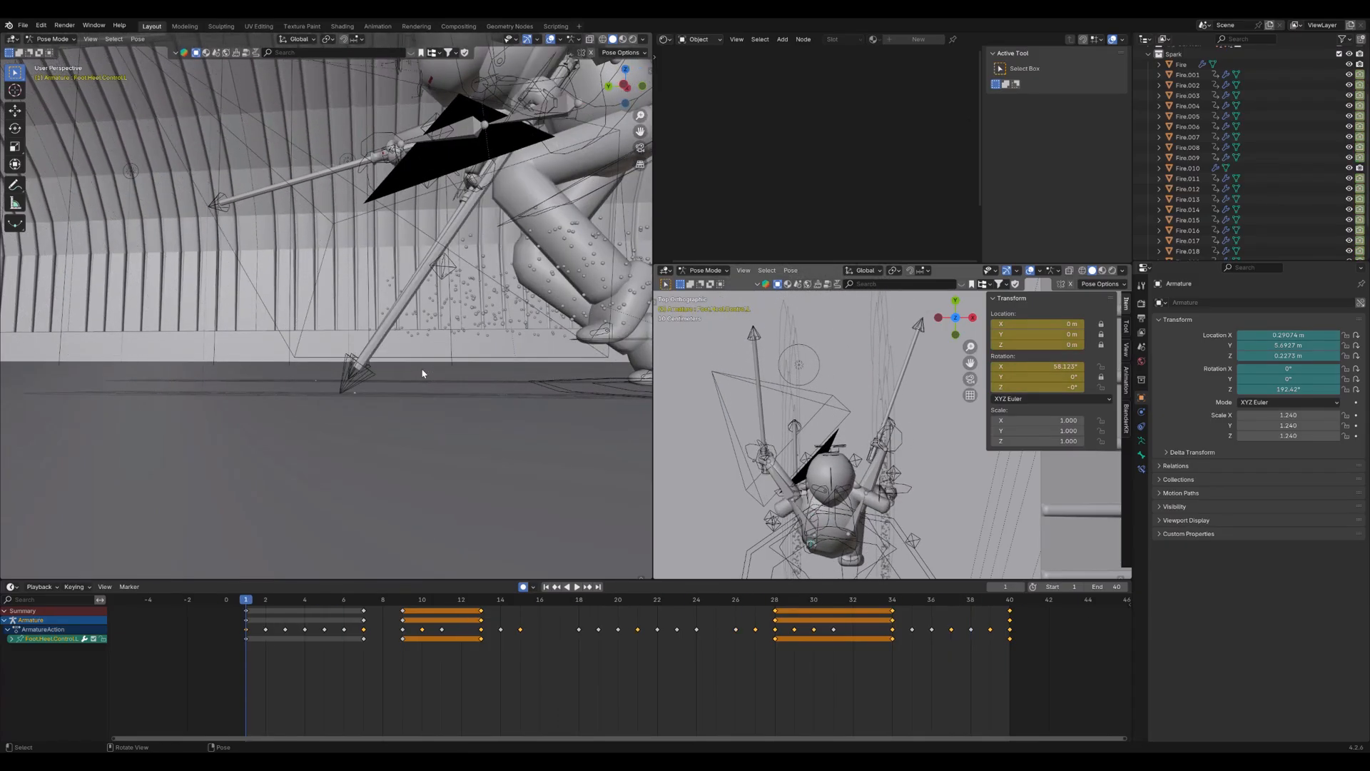
{"action": "left_click", "coordinate": [632, 40]}
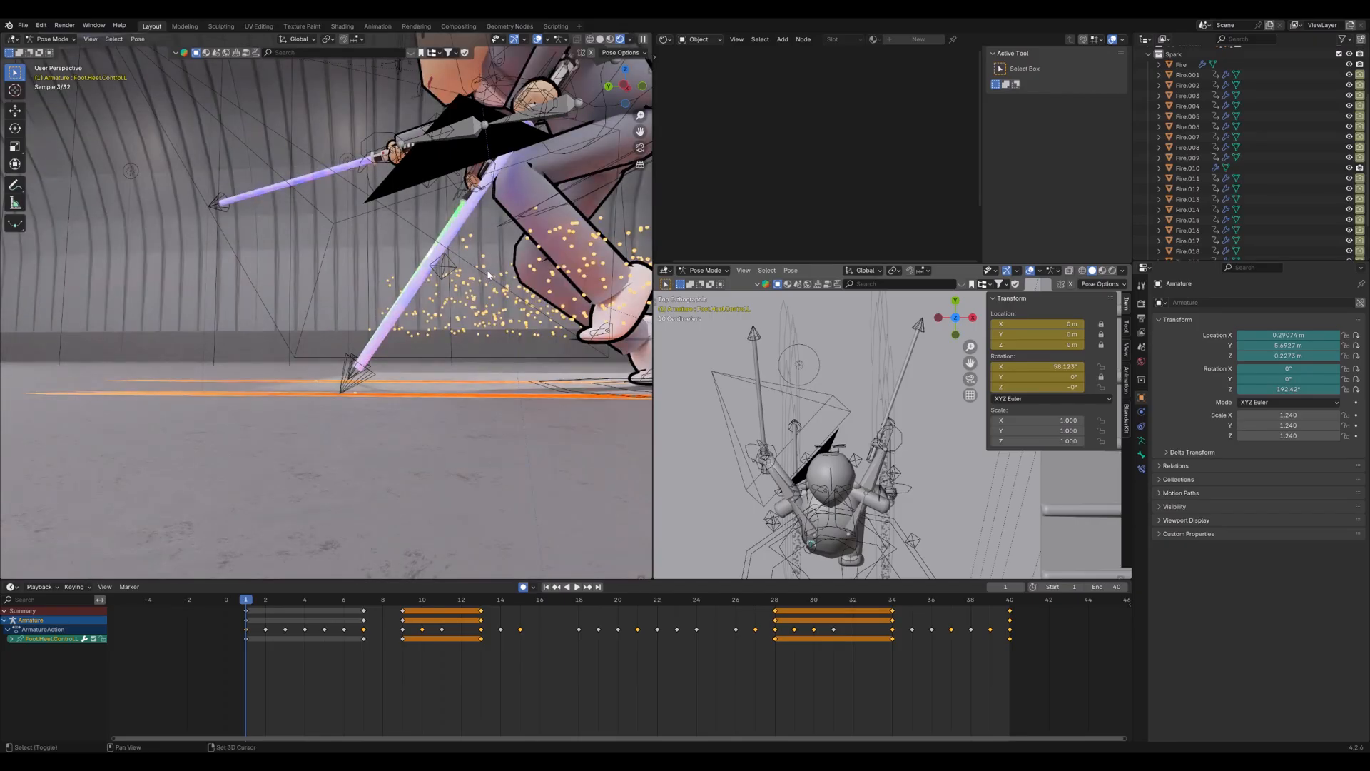
Switch to Object Mode and select the Fire.005 and Fire.010 spark emitters to examine their material nodes
{"action": "middle_click_drag", "start_coordinate": [511, 288], "coordinate": [436, 368]}
{"action": "left_click", "coordinate": [284, 516]}
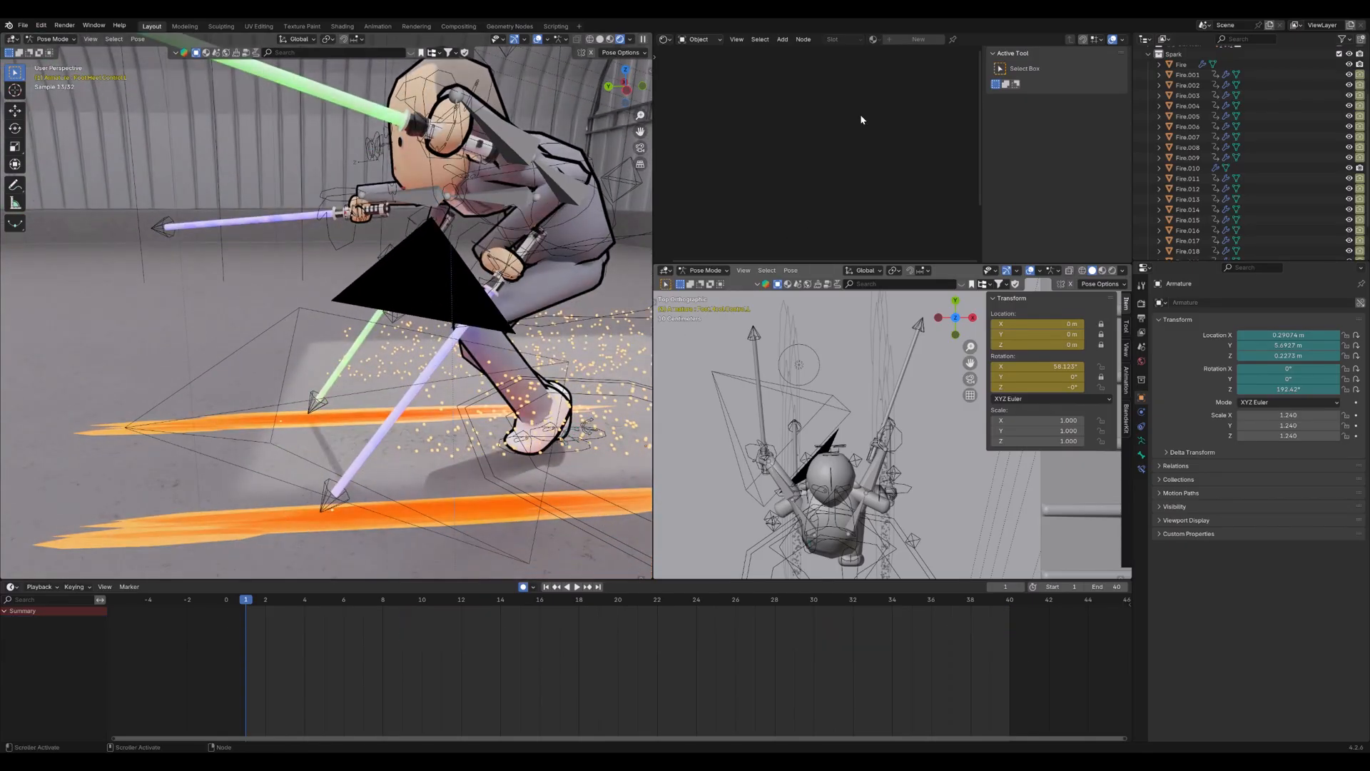
{"action": "key", "text": "ctrl+Tab"}
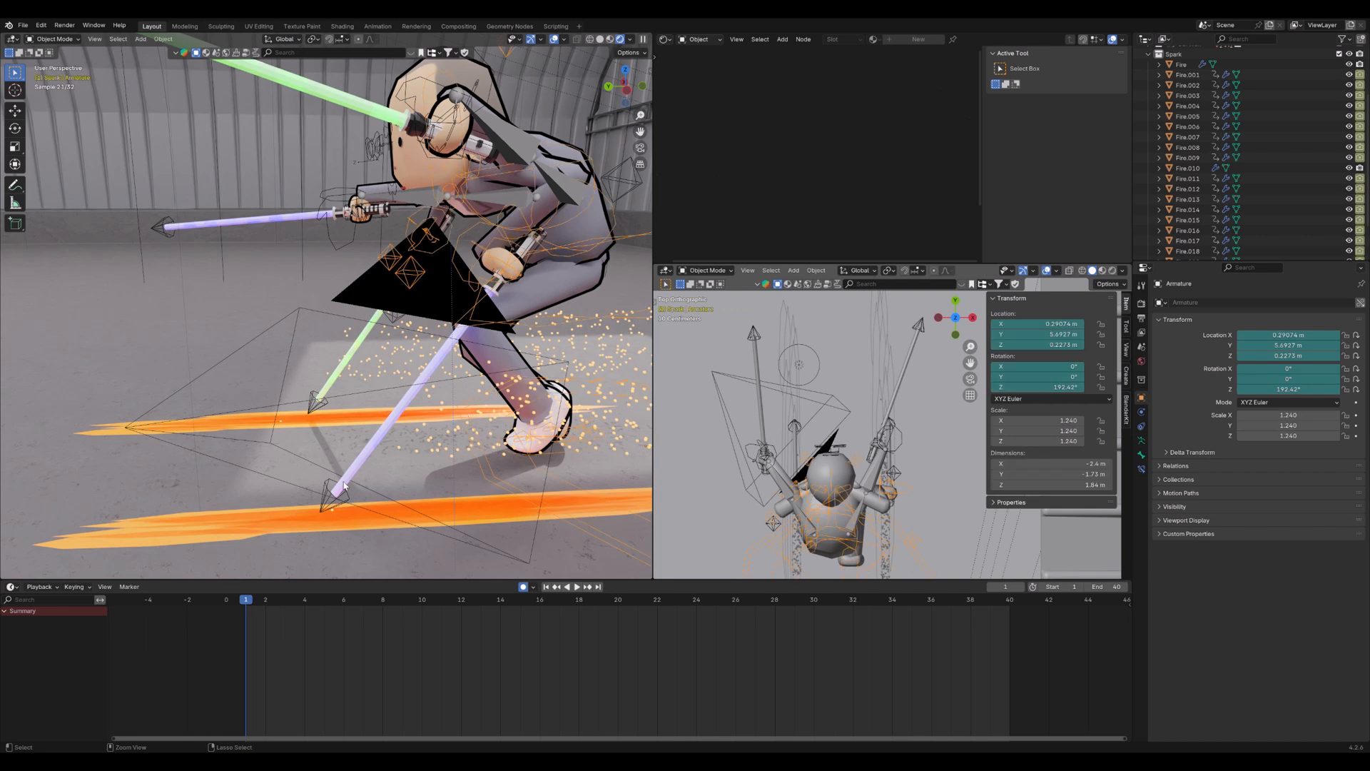
{"action": "left_click", "coordinate": [330, 491]}
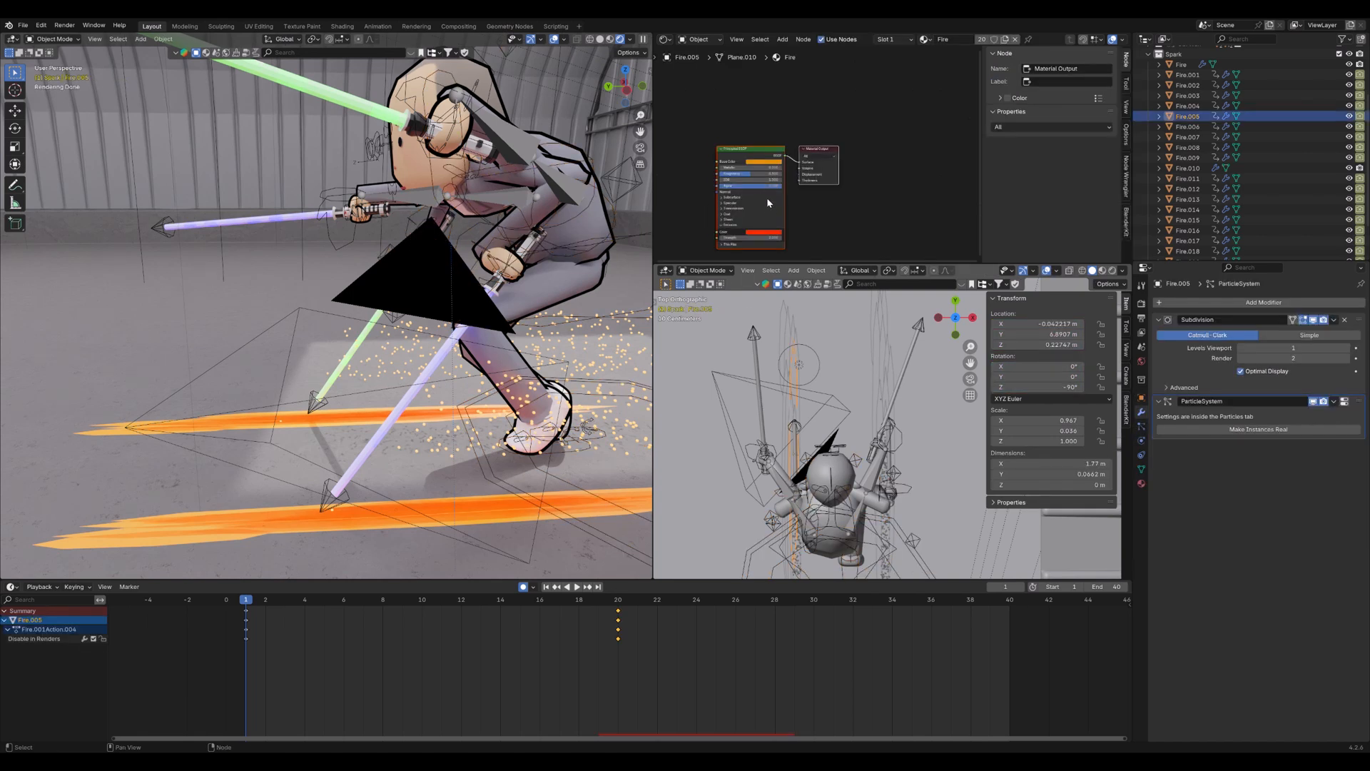
{"action": "scroll", "coordinate": [766, 197], "scroll_direction": "up", "scroll_amount": 2}
{"action": "middle_click_drag", "start_coordinate": [766, 196], "coordinate": [789, 148]}
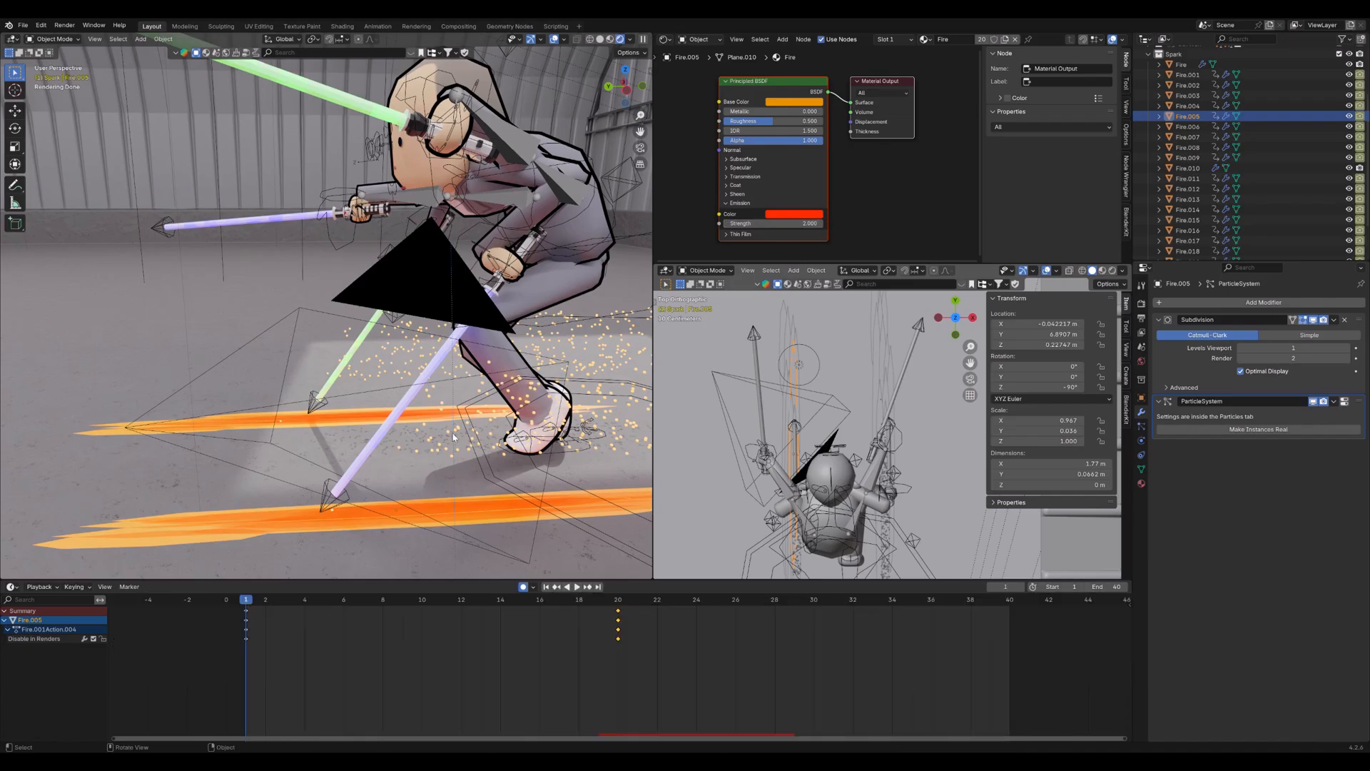
{"action": "left_click", "coordinate": [605, 349]}
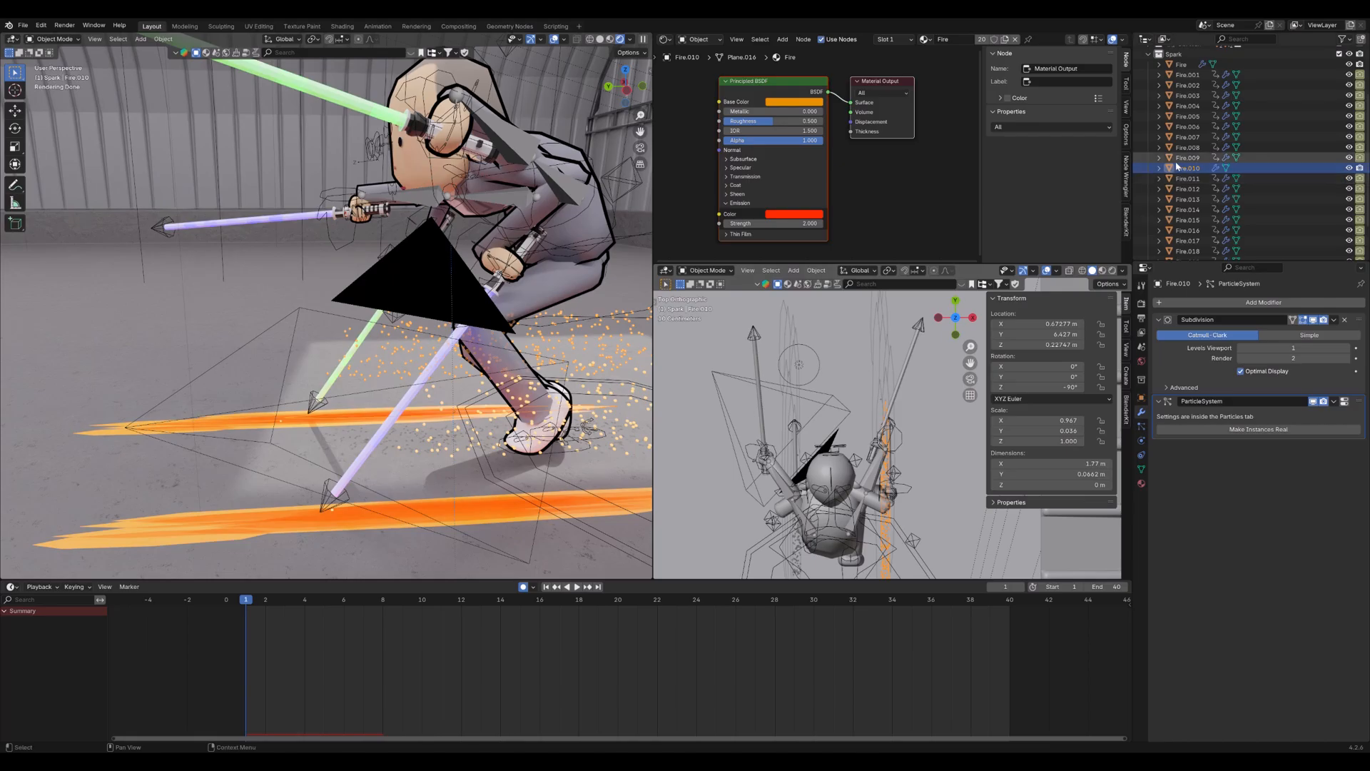
Select the Sphere spark object, isolate it in both viewports to examine its shape and material, and return the main view to the scene camera
{"action": "scroll", "coordinate": [1185, 129], "scroll_direction": "down", "scroll_amount": 2}
{"action": "scroll", "coordinate": [1185, 129], "scroll_direction": "down", "scroll_amount": 2}
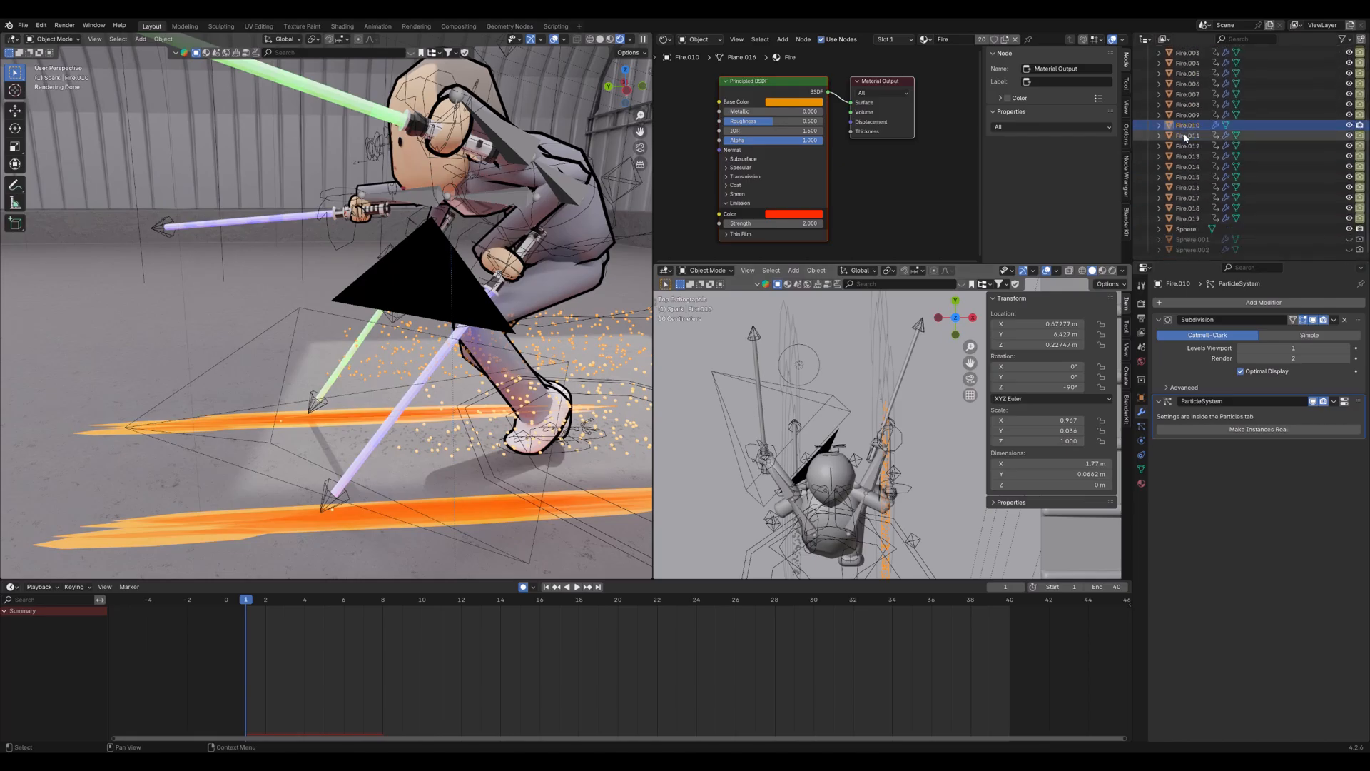
{"action": "left_click", "coordinate": [1183, 230]}
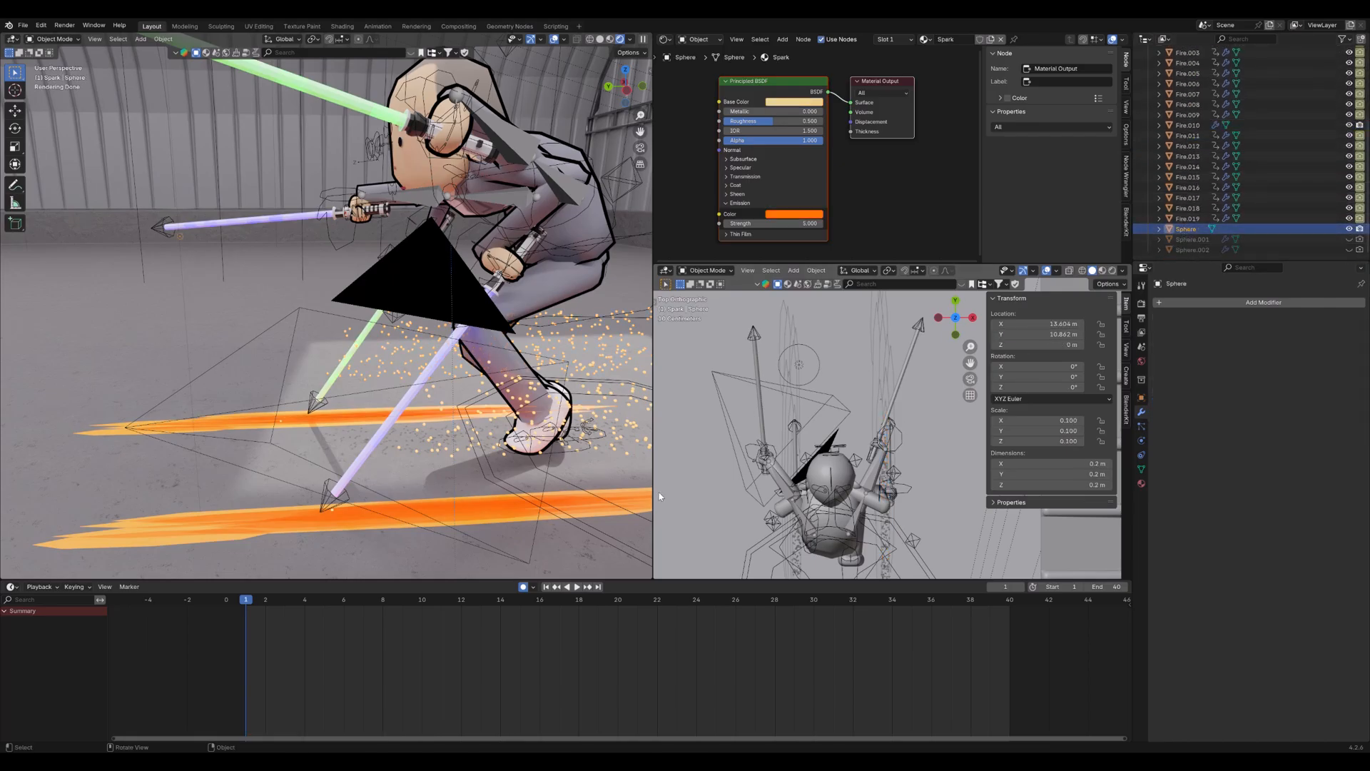
{"action": "key", "text": "KP_Divide"}
{"action": "scroll", "coordinate": [783, 434], "scroll_direction": "down", "scroll_amount": 5}
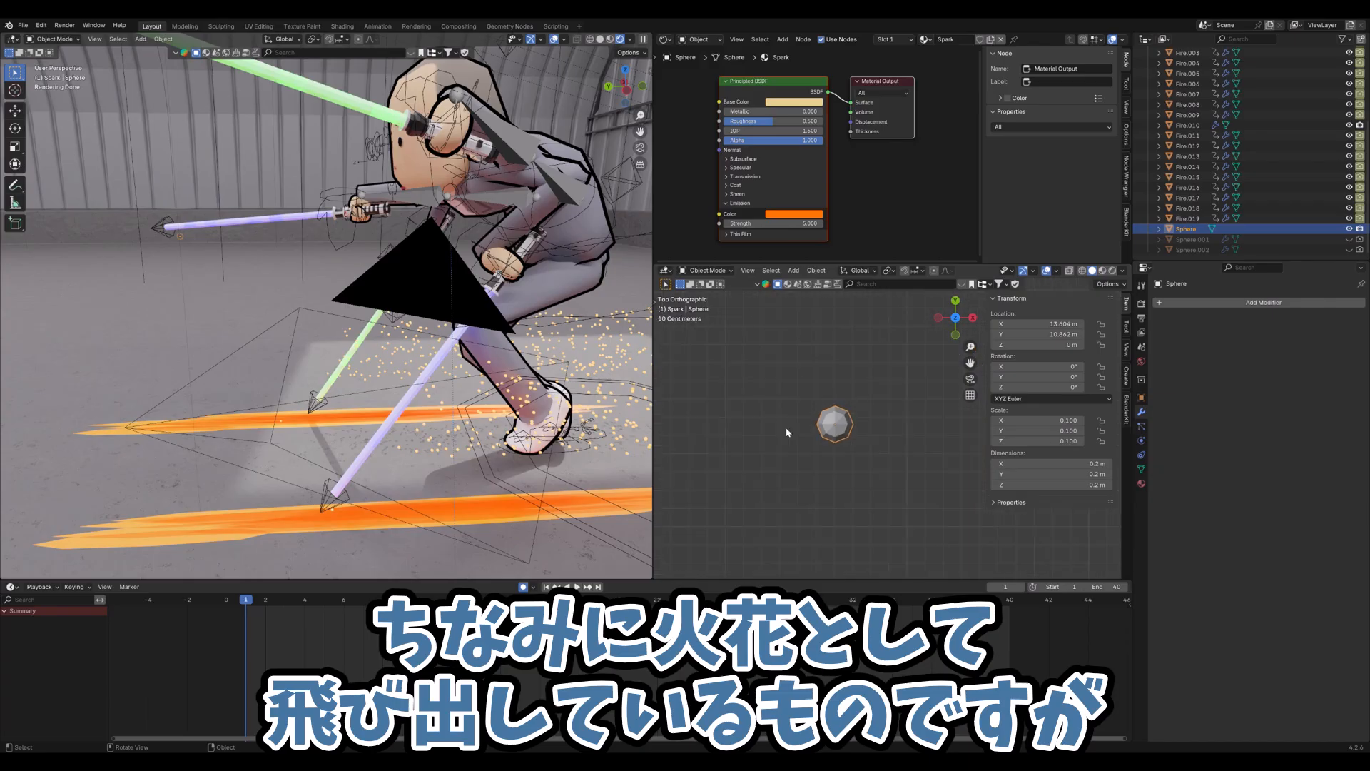
{"action": "key", "text": "KP_Divide"}
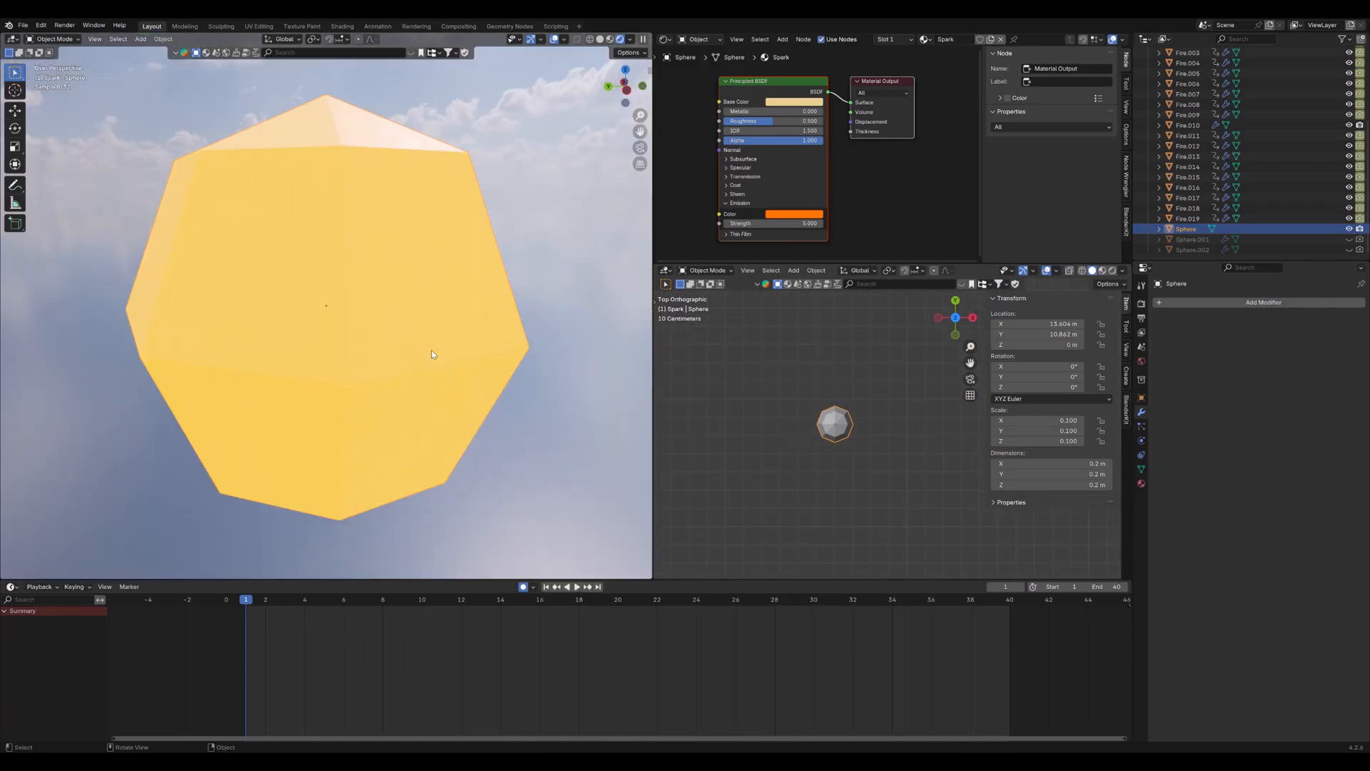
{"action": "scroll", "coordinate": [426, 428], "scroll_direction": "down", "scroll_amount": 8}
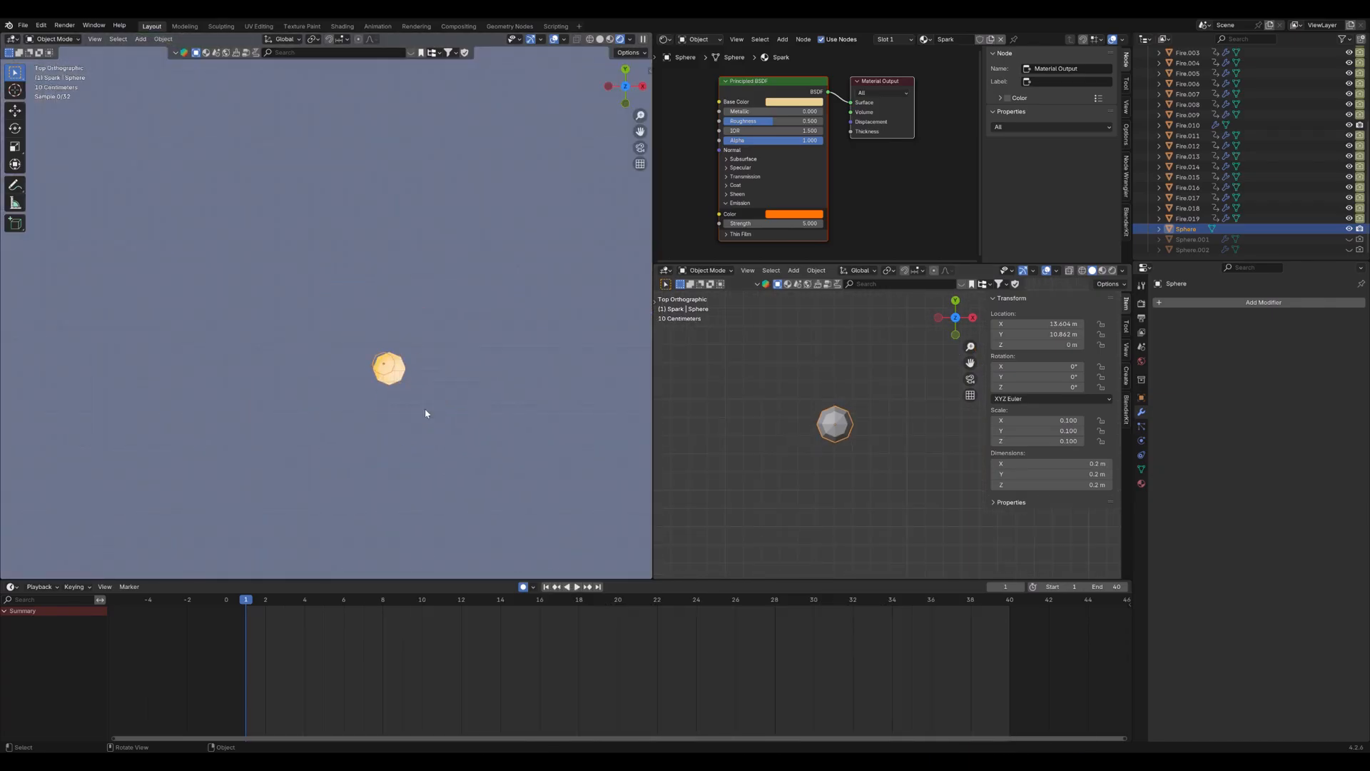
{"action": "scroll", "coordinate": [396, 385], "scroll_direction": "up", "scroll_amount": 6}
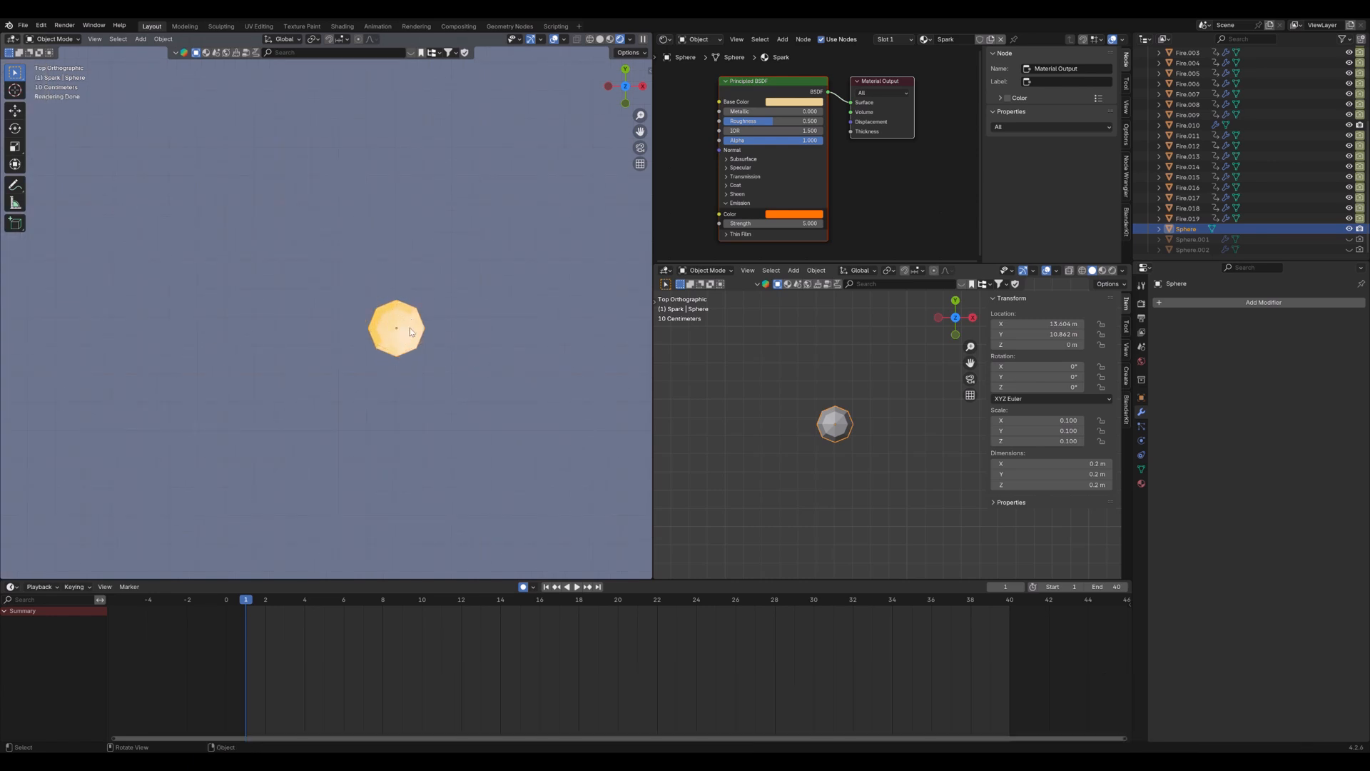
{"action": "key", "text": "KP_0"}
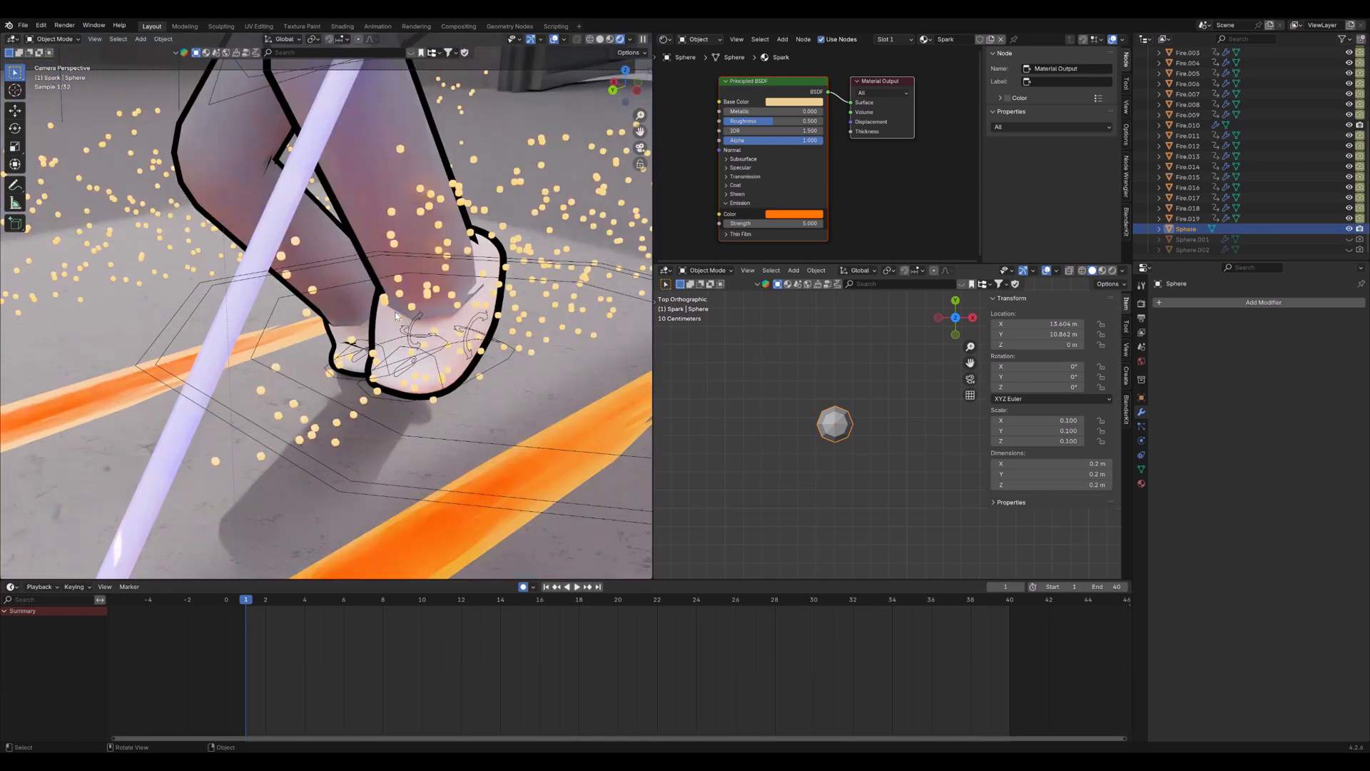
{"action": "scroll", "coordinate": [332, 374], "scroll_direction": "down", "scroll_amount": 4}
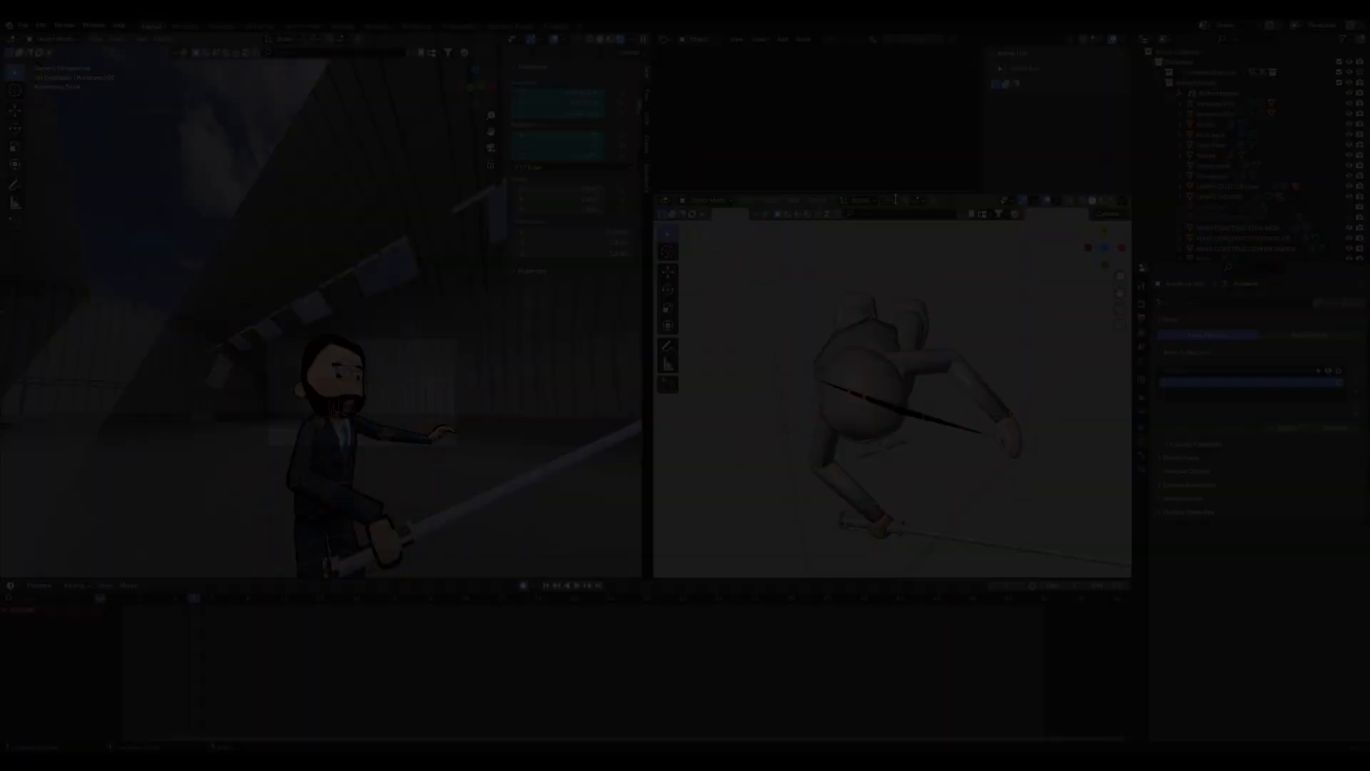
Put the bearded character's armature in Pose Mode and play the scene from frame 1, stopping back at frame 1
{"action": "scroll", "coordinate": [883, 422], "scroll_direction": "down", "scroll_amount": 2}
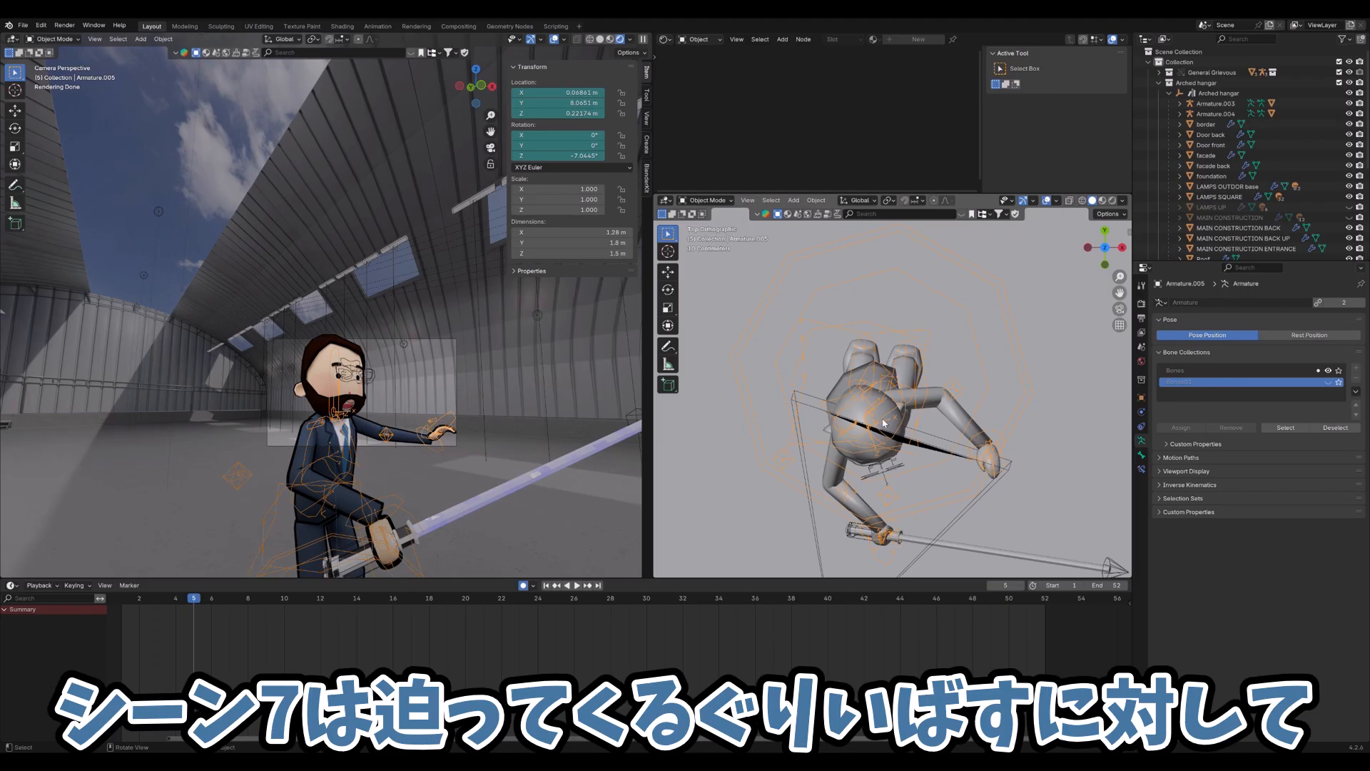
{"action": "key", "text": "ctrl+Tab"}
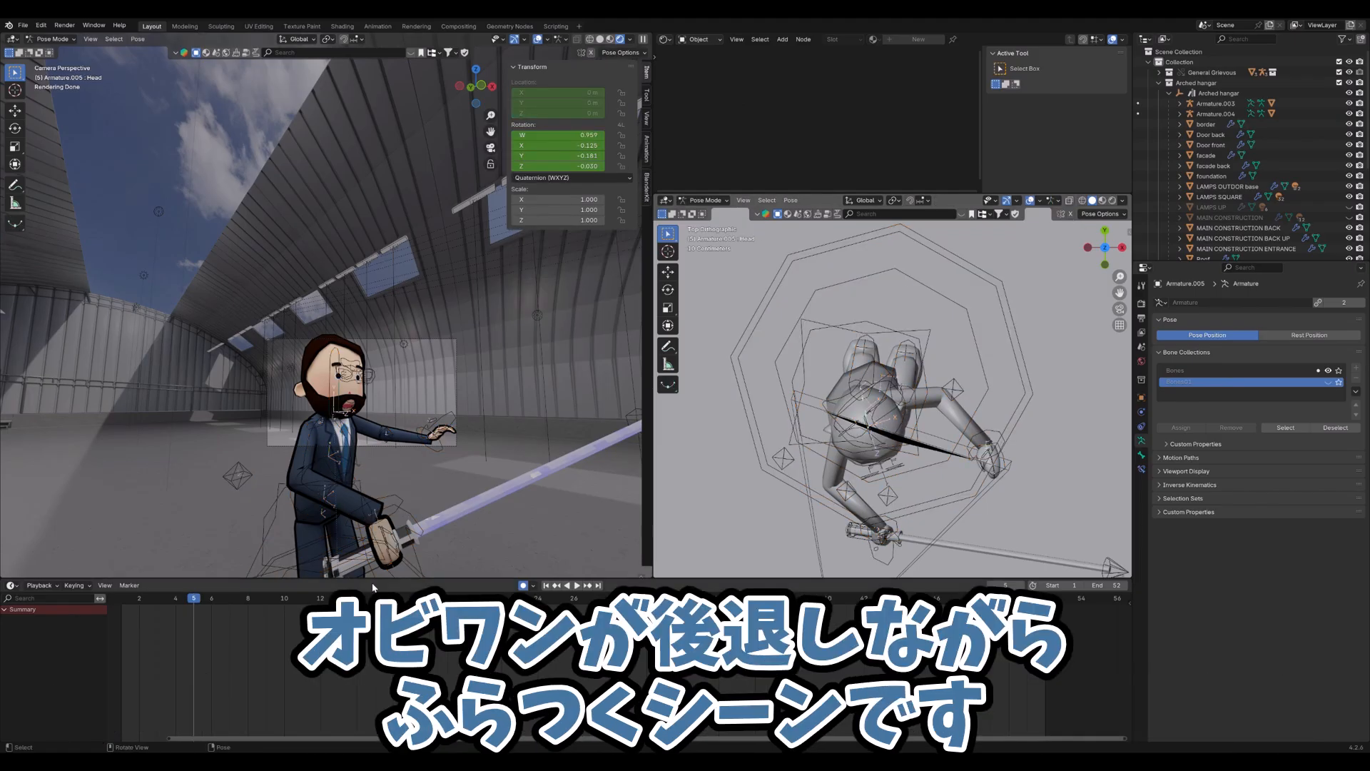
{"action": "middle_click_drag", "start_coordinate": [329, 646], "coordinate": [356, 649]}
{"action": "scroll", "coordinate": [354, 649], "scroll_direction": "down", "scroll_amount": 1}
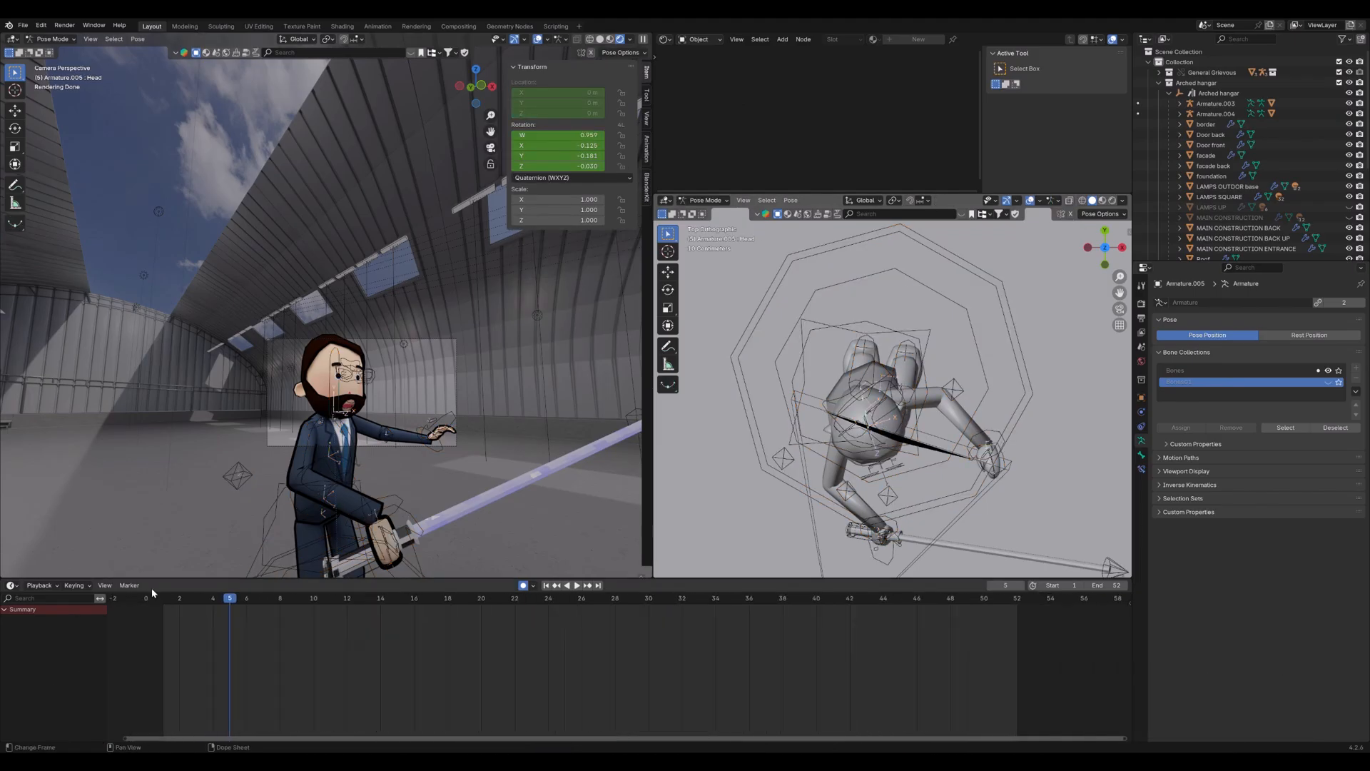
{"action": "left_click", "coordinate": [162, 595]}
{"action": "key", "text": "space"}
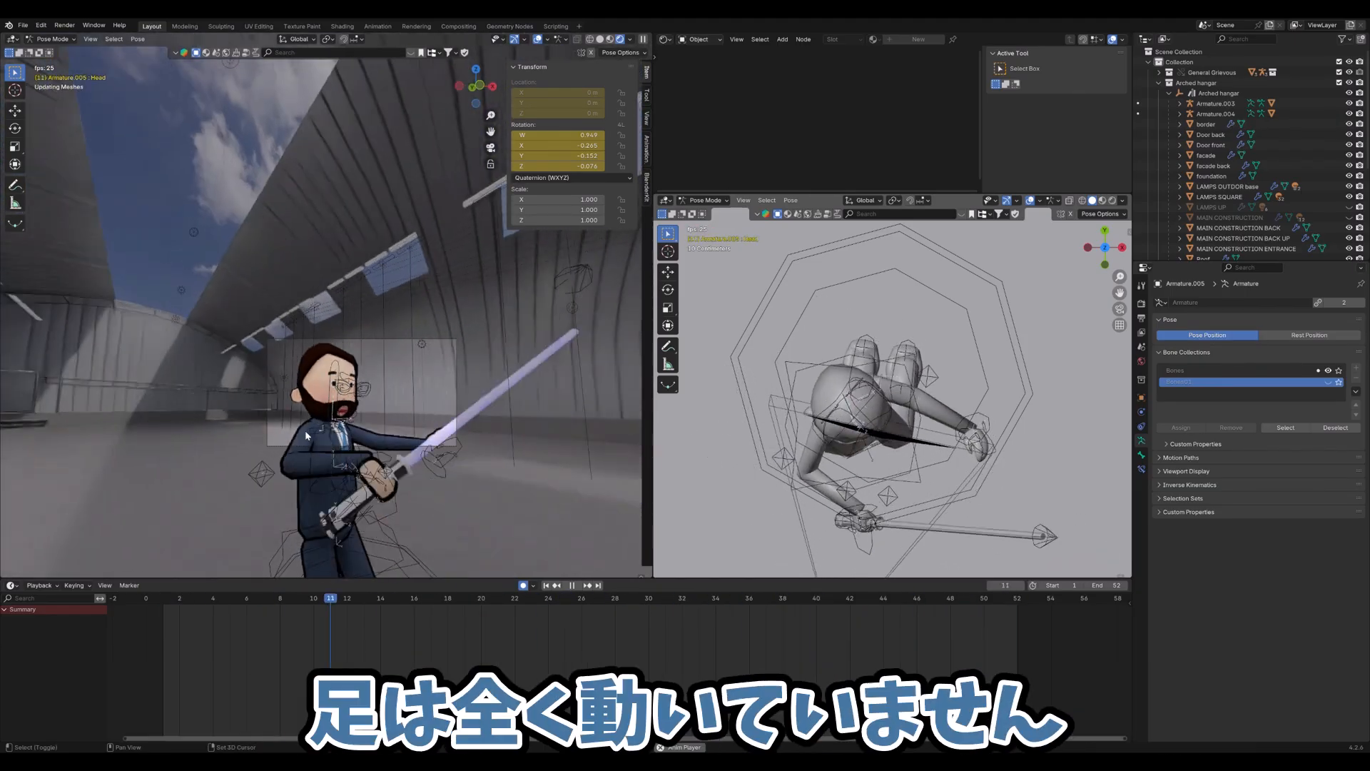
{"action": "key", "text": "Escape"}
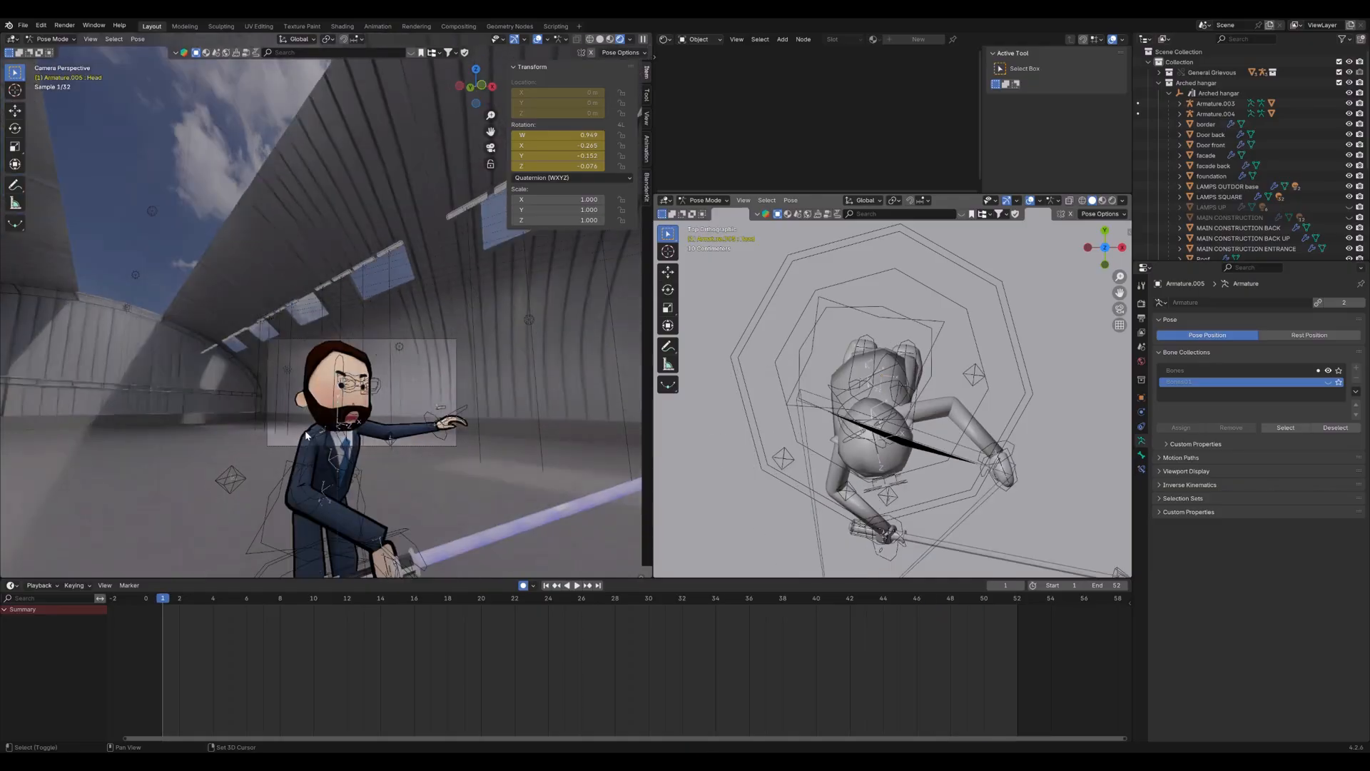
Select the character's Hips bone and step frame by frame from 1 to 52 to examine its keyframes
{"action": "left_click", "coordinate": [361, 484]}
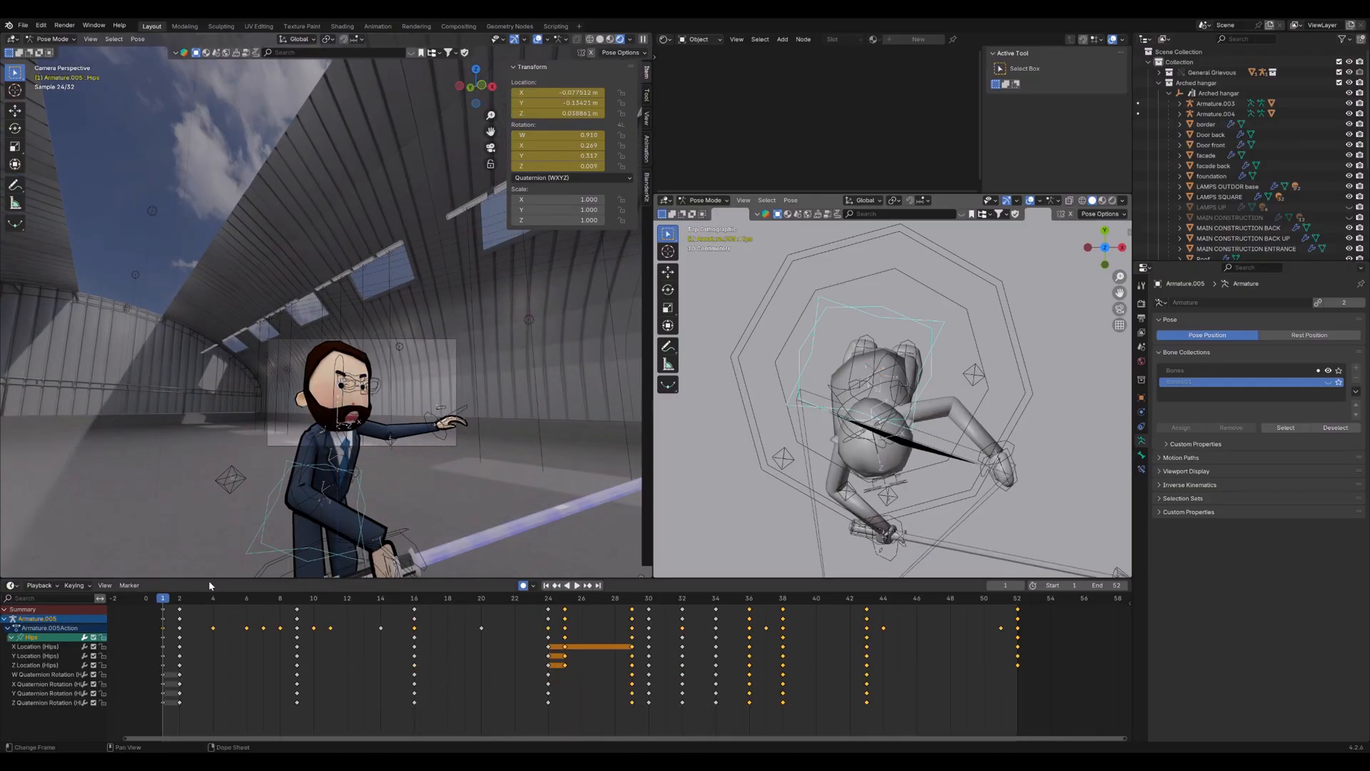
{"action": "key", "text": "Right"}
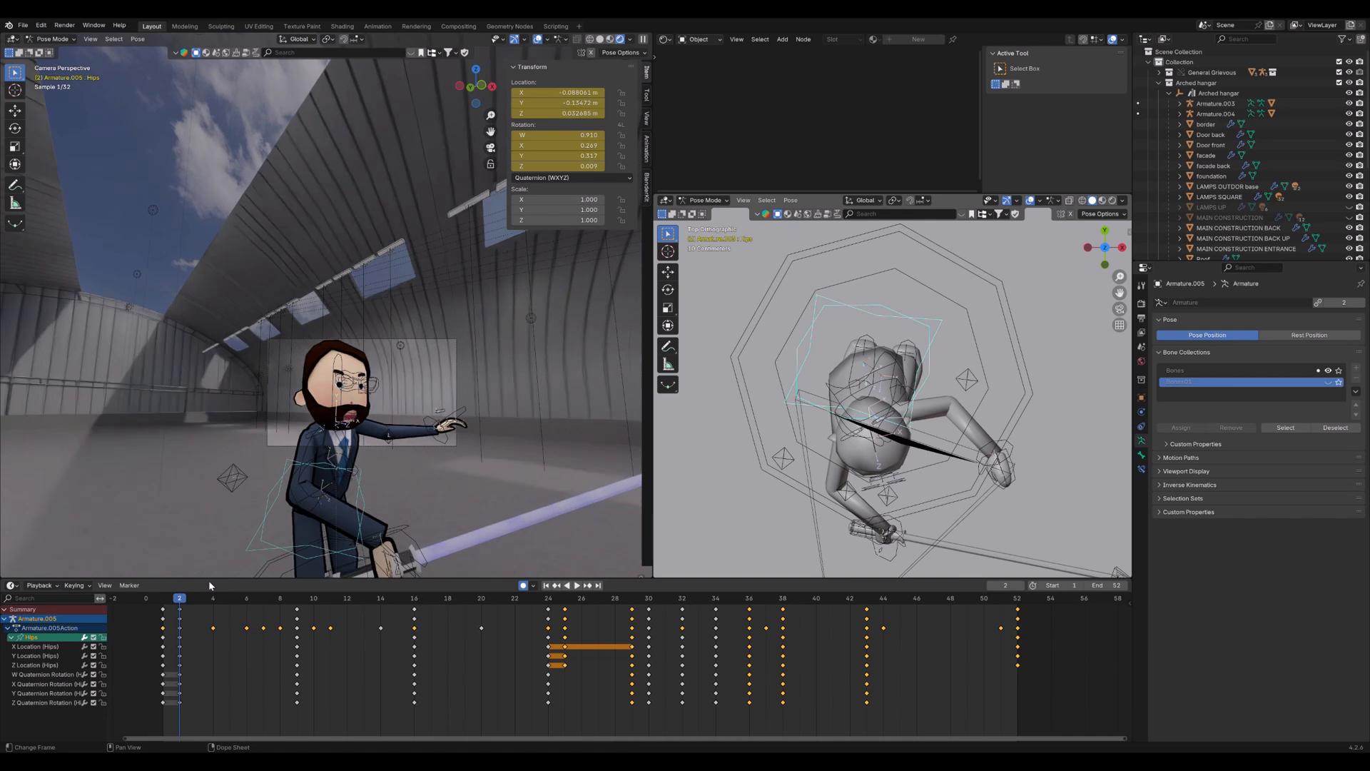
{"action": "key", "text": "Right"}
{"action": "key", "text": "Right"}
{"action": "key", "text": "Right"}
{"action": "key", "text": "Right"}
{"action": "key", "text": "Right"}
{"action": "key", "text": "Right"}
{"action": "key", "text": "Right"}
{"action": "key", "text": "Right"}
{"action": "key", "text": "Right"}
{"action": "key", "text": "Right"}
{"action": "key", "text": "Right"}
{"action": "key", "text": "Right"}
{"action": "key", "text": "Right"}
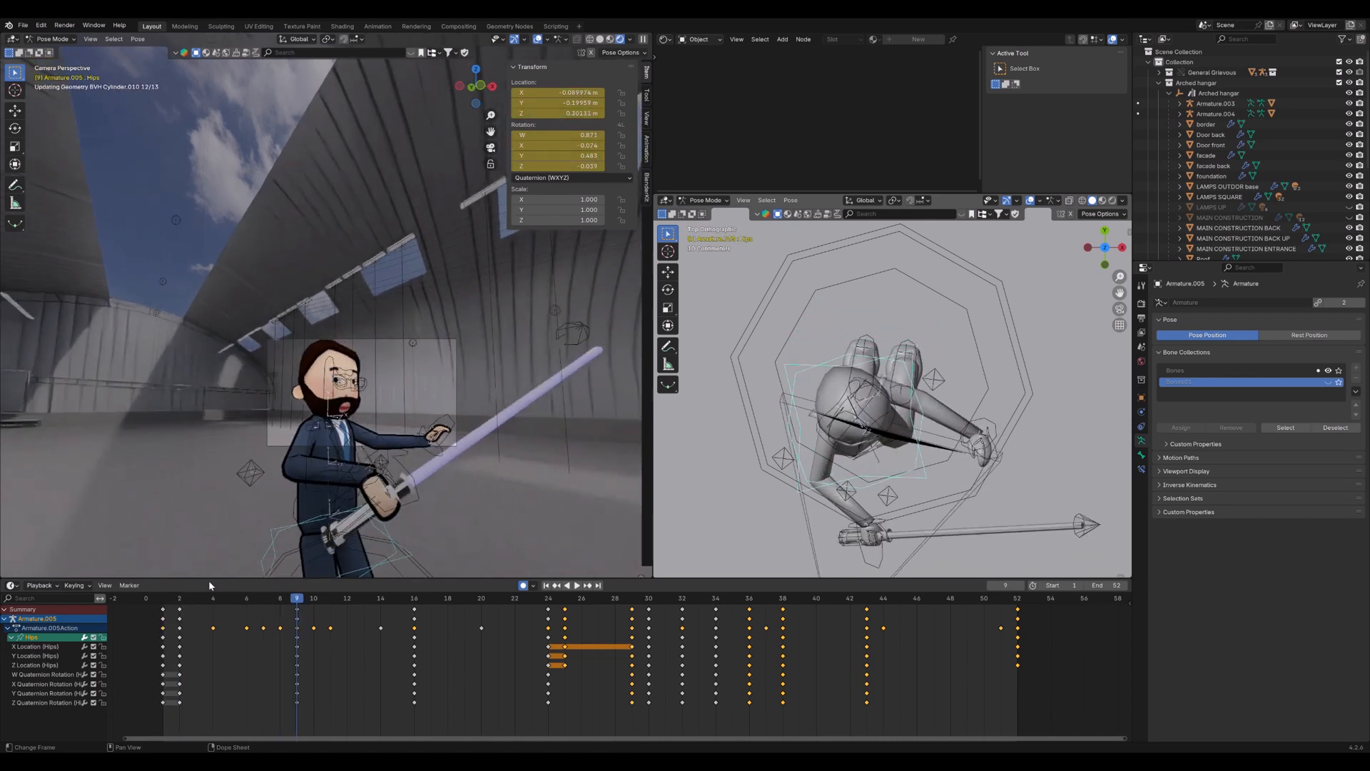
{"action": "key", "text": "Right"}
{"action": "key", "text": "Right"}
{"action": "key", "text": "Right"}
{"action": "key", "text": "Right"}
{"action": "key", "text": "Right"}
{"action": "key", "text": "Right"}
{"action": "key", "text": "Right"}
{"action": "key", "text": "Right"}
{"action": "key", "text": "Right"}
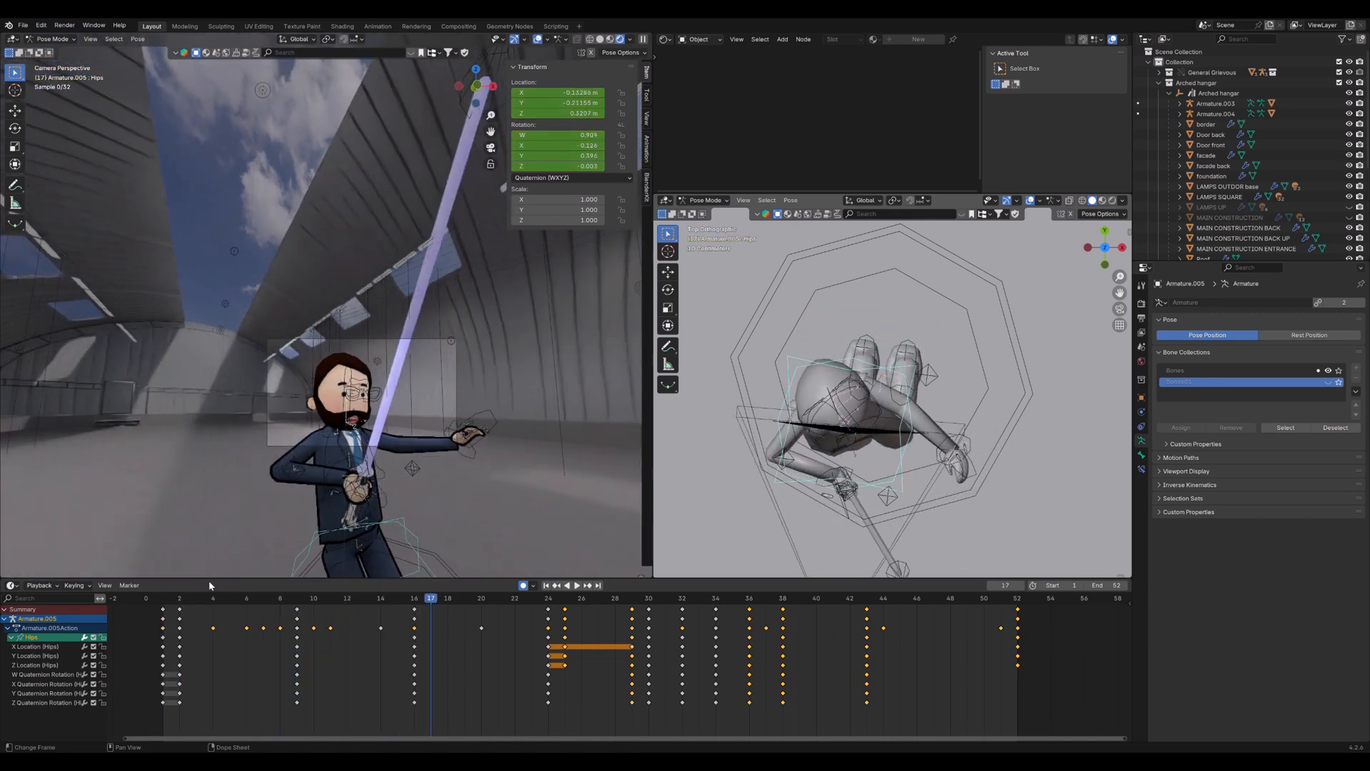
{"action": "key", "text": "Right"}
{"action": "key", "text": "Right"}
{"action": "key", "text": "Right"}
{"action": "key", "text": "Right"}
{"action": "key", "text": "Right"}
{"action": "key", "text": "Right"}
{"action": "key", "text": "Right"}
{"action": "key", "text": "Right"}
{"action": "key", "text": "Right"}
{"action": "key", "text": "Right"}
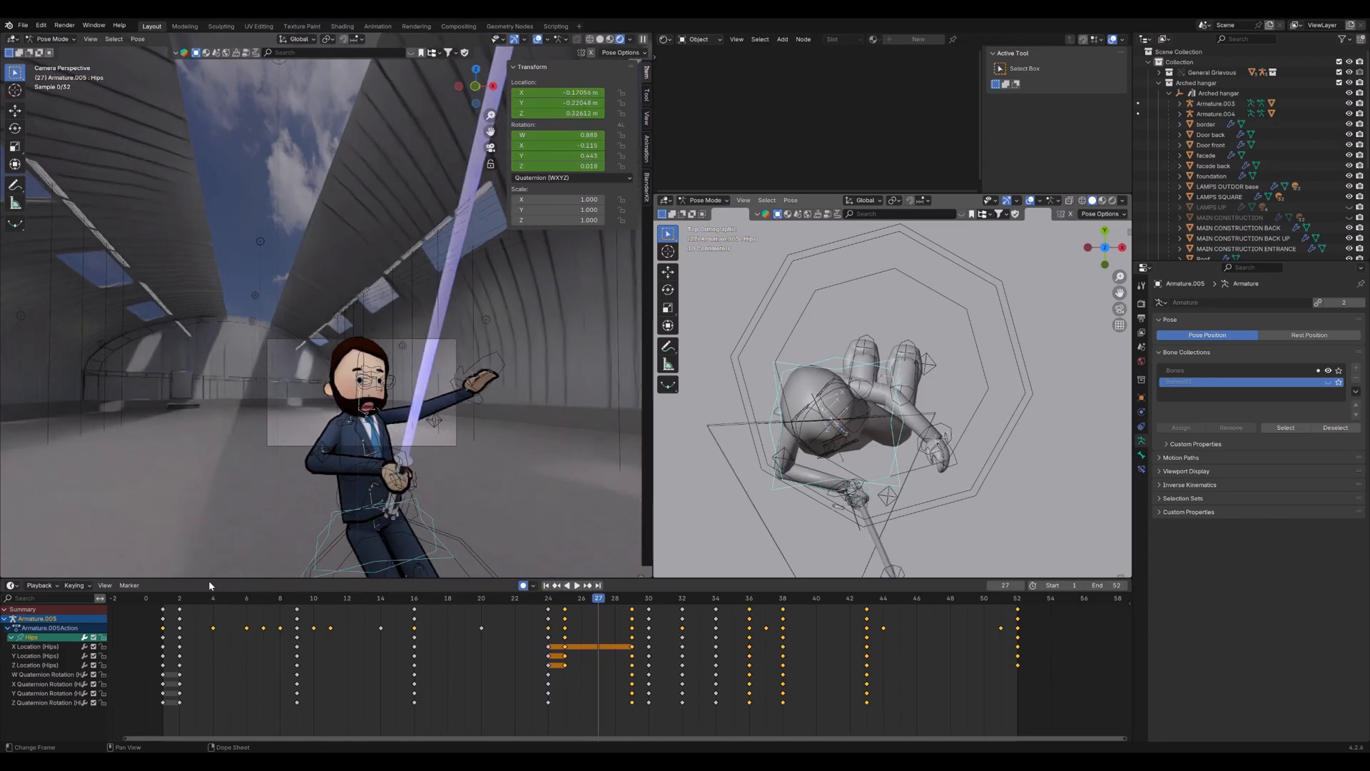
{"action": "key", "text": "Right"}
{"action": "key", "text": "Right"}
{"action": "key", "text": "Right"}
{"action": "key", "text": "Right"}
{"action": "key", "text": "Right"}
{"action": "key", "text": "Right"}
{"action": "key", "text": "Right"}
{"action": "key", "text": "Right"}
{"action": "key", "text": "Right"}
{"action": "key", "text": "Right"}
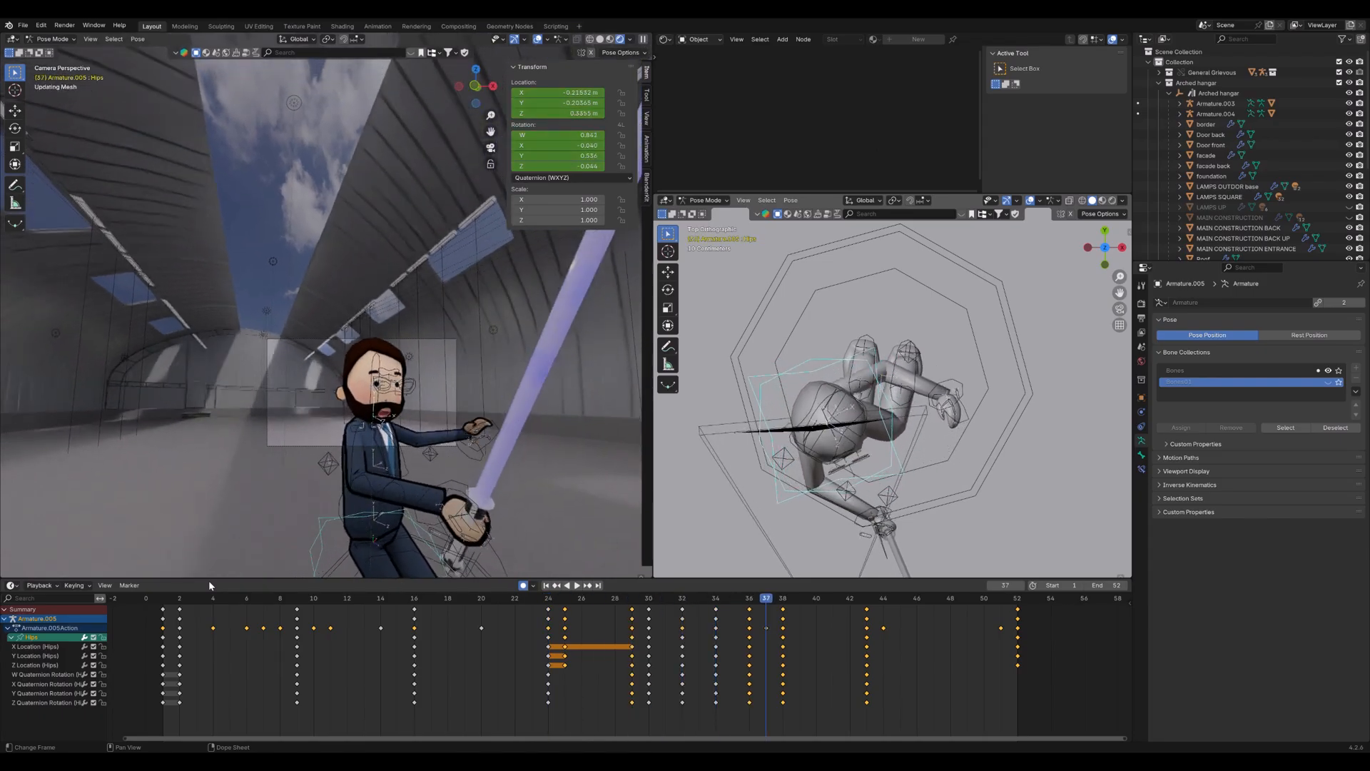
{"action": "key", "text": "Right"}
{"action": "key", "text": "Right"}
{"action": "key", "text": "Right"}
{"action": "key", "text": "Right"}
{"action": "key", "text": "Right"}
{"action": "key", "text": "Right"}
{"action": "key", "text": "Right"}
{"action": "key", "text": "Right"}
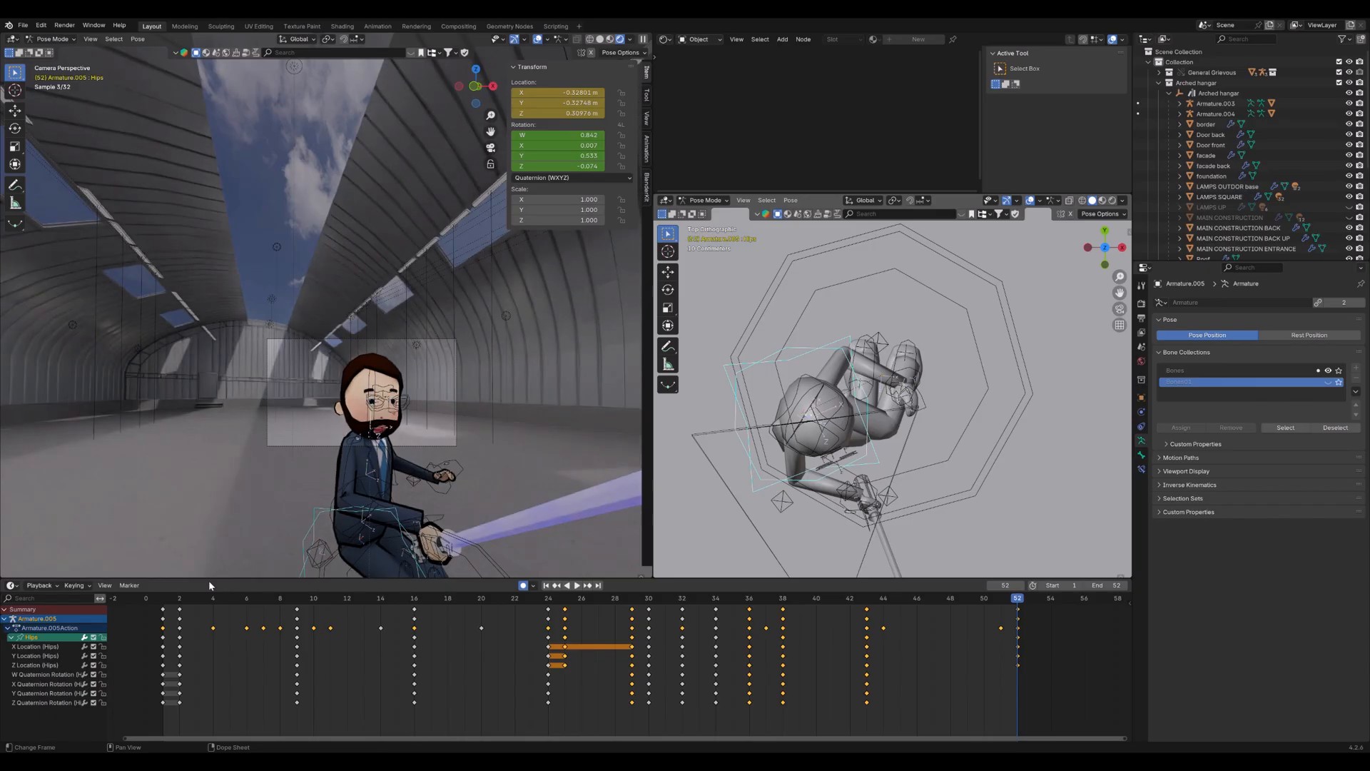
Step through the scene from frame 1 to 52 to examine the left and right hand IK bones' keyframes
{"action": "key", "text": "shift+Left"}
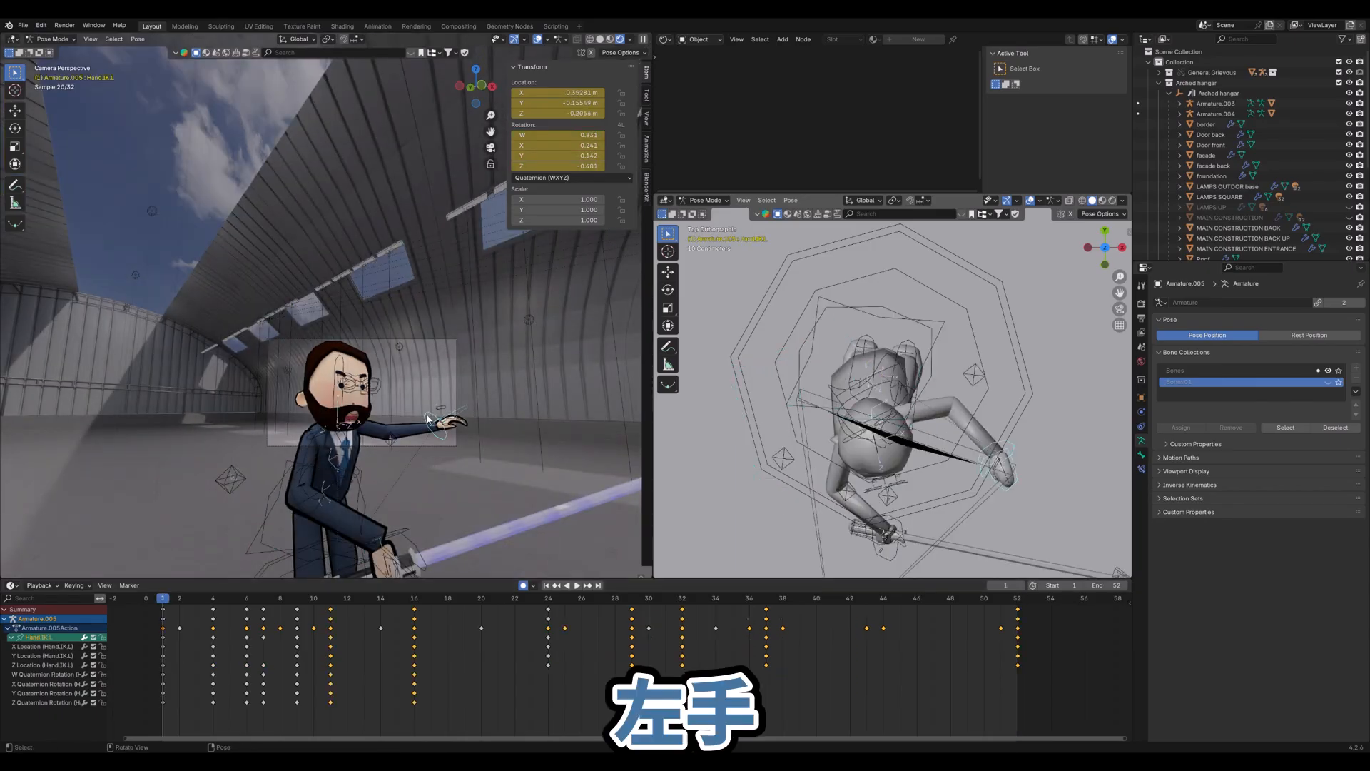
{"action": "key", "text": "Right"}
{"action": "key", "text": "Right"}
{"action": "key", "text": "Right"}
{"action": "key", "text": "Right"}
{"action": "key", "text": "Right"}
{"action": "key", "text": "Right"}
{"action": "key", "text": "Right"}
{"action": "key", "text": "Right"}
{"action": "key", "text": "Right"}
{"action": "key", "text": "Right"}
{"action": "key", "text": "Right"}
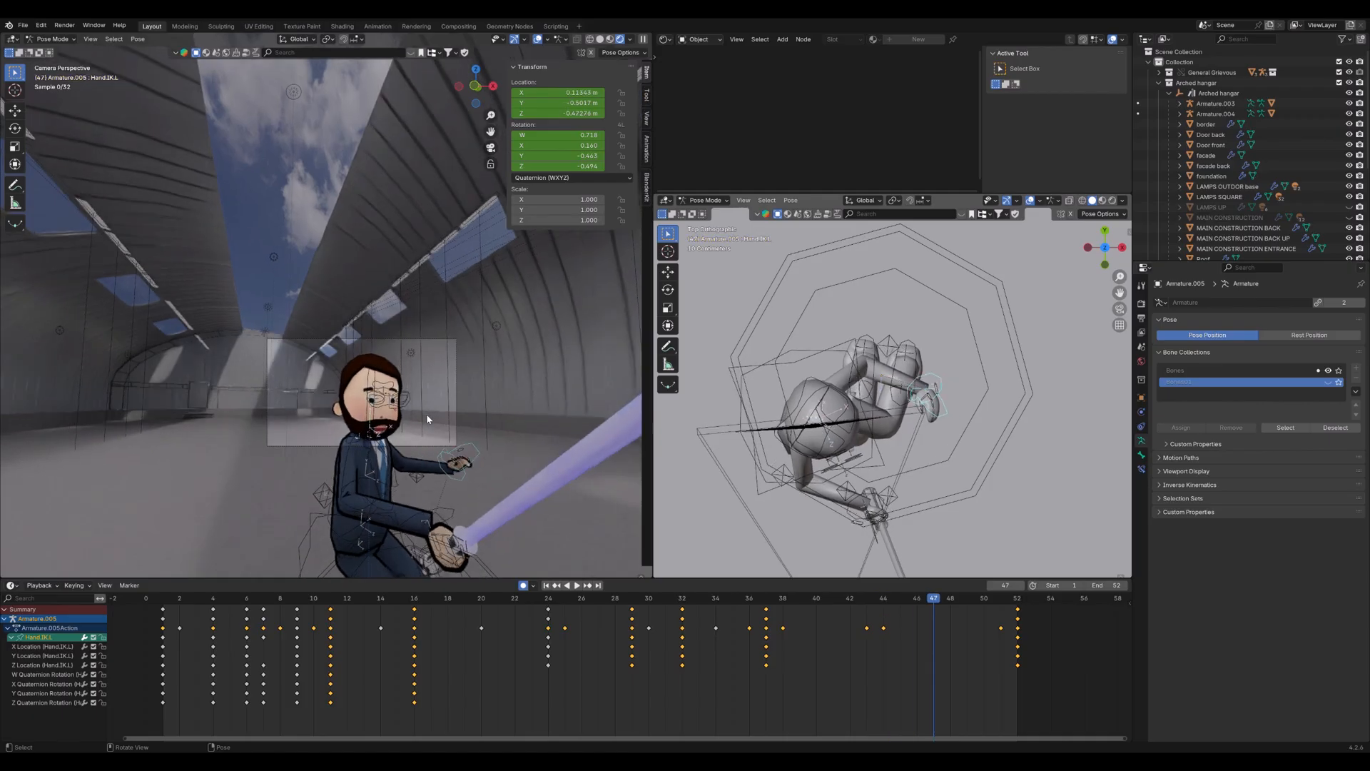
{"action": "key", "text": "Right"}
{"action": "key", "text": "Right"}
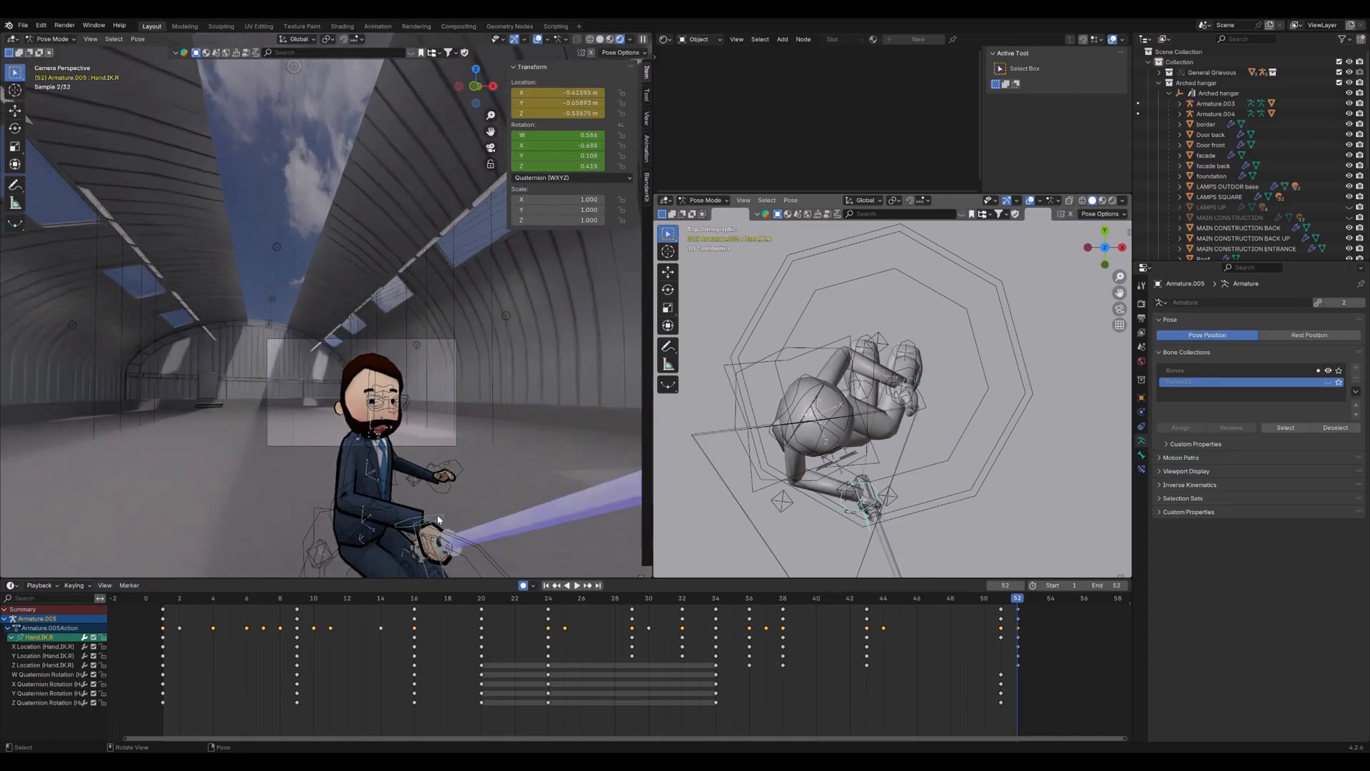
Step back and forth over the last frames of the right hand IK bone's motion, and return to frame 1
{"action": "key", "text": "Left"}
{"action": "key", "text": "Left"}
{"action": "key", "text": "Right"}
{"action": "key", "text": "Right"}
{"action": "key", "text": "shift+Left"}
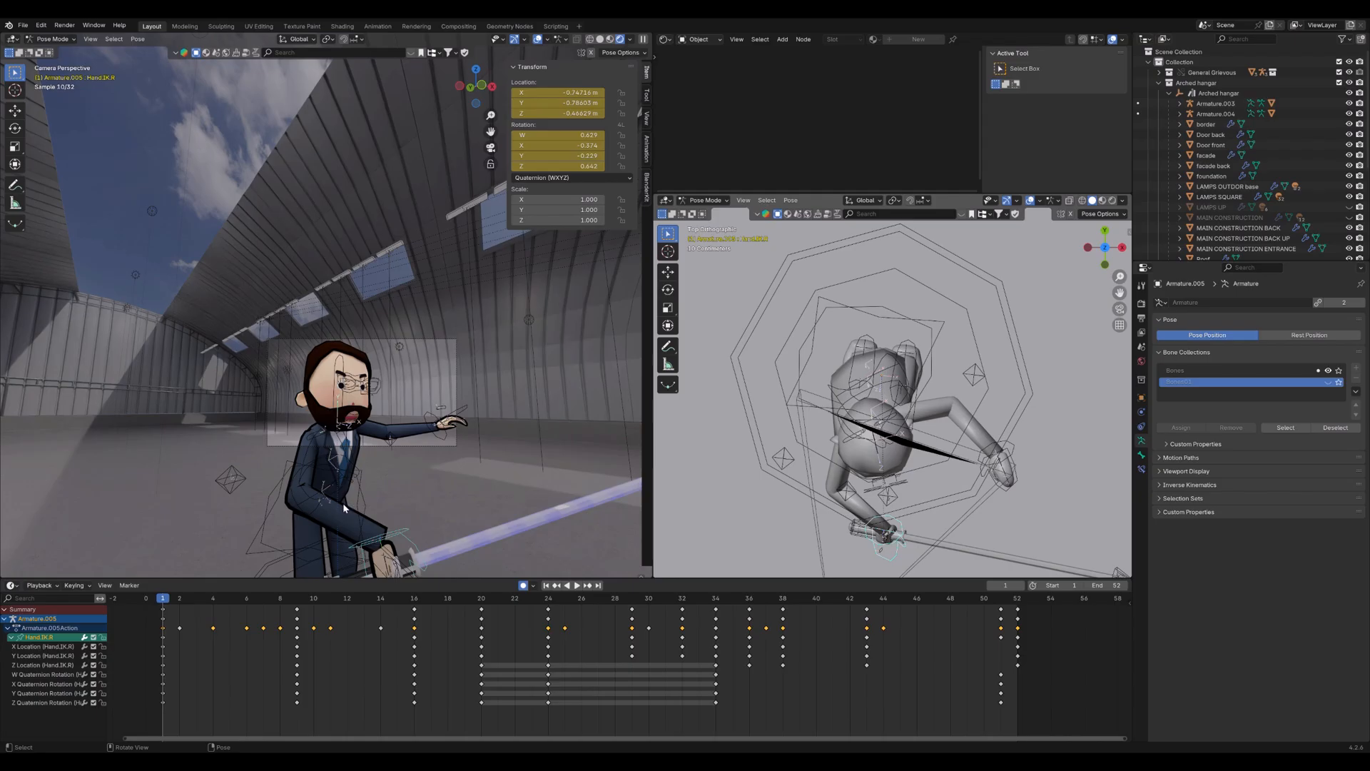
Select the bearded character's Chest, Spine and Head bones one after another to examine their keyframes, and play the head motion
{"action": "left_click", "coordinate": [353, 448]}
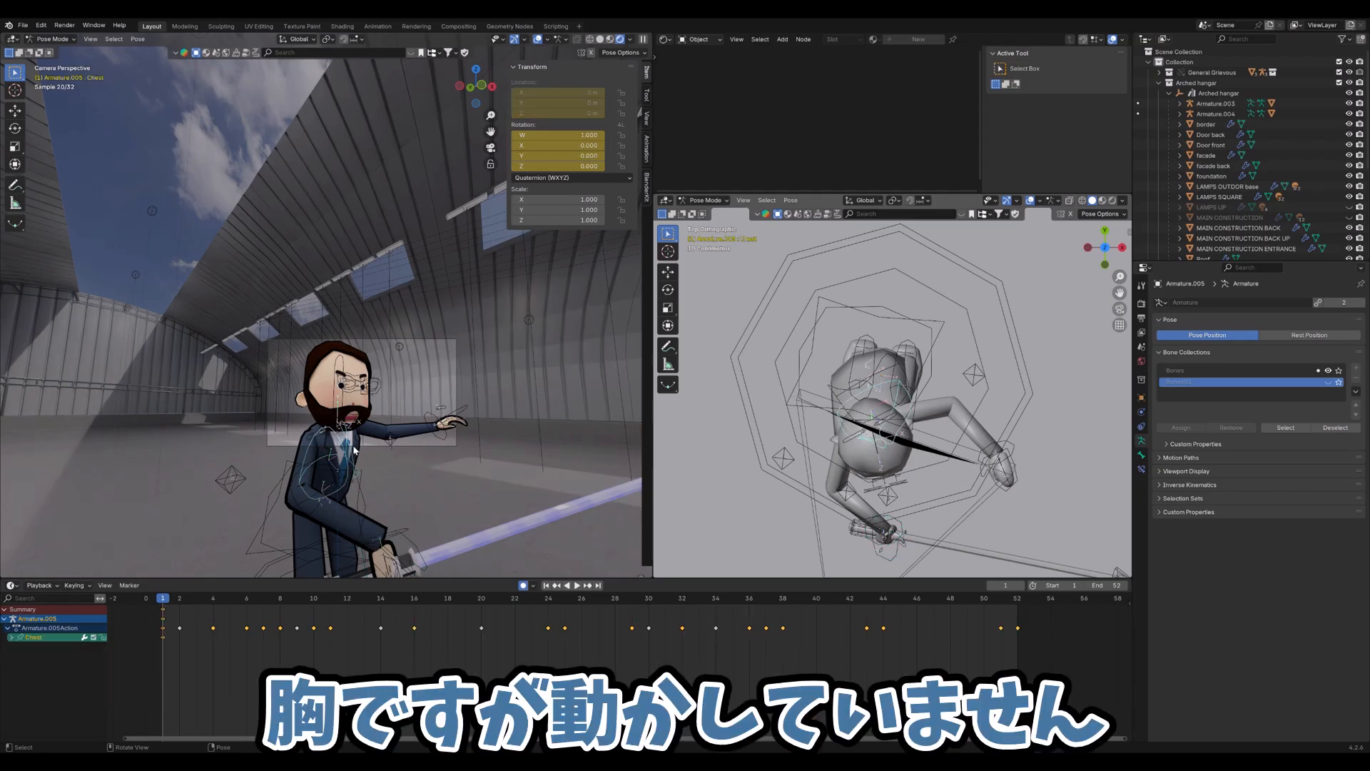
{"action": "left_click", "coordinate": [352, 494]}
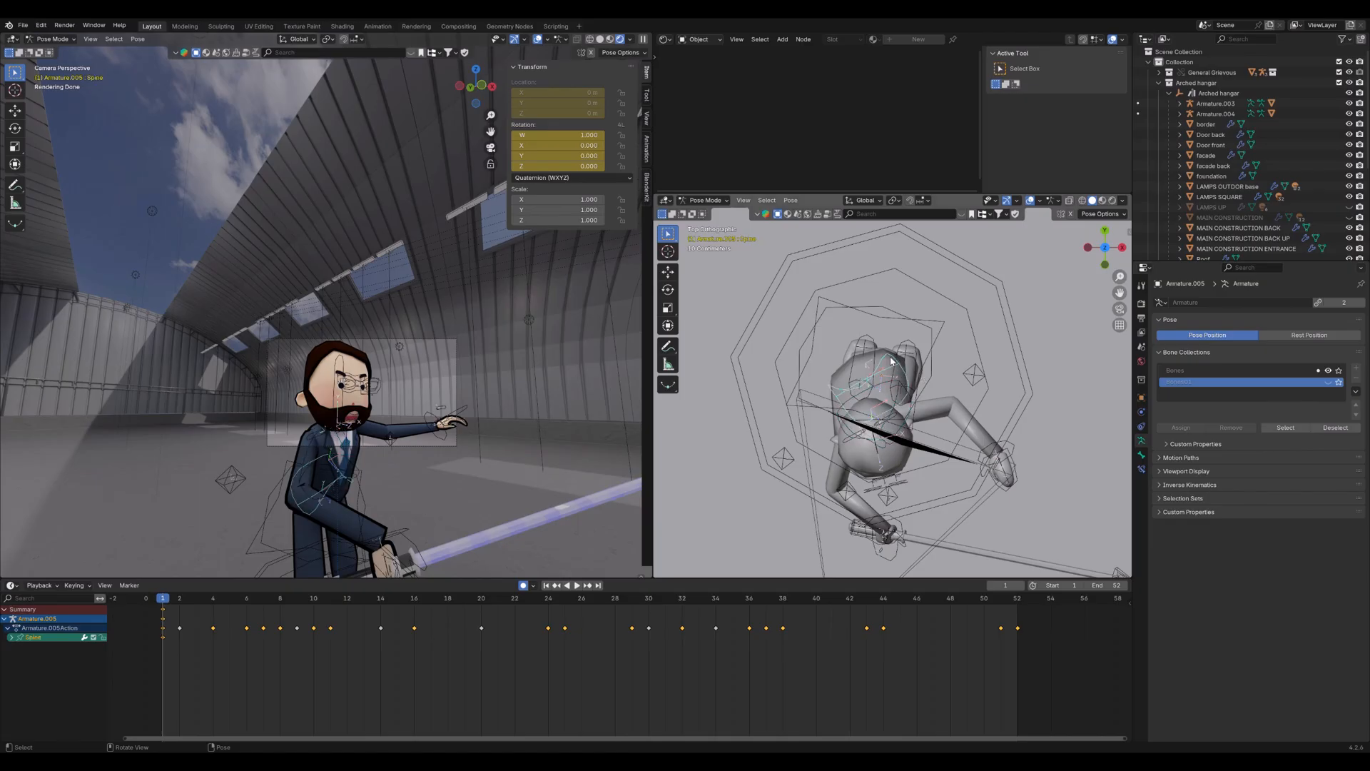
{"action": "left_click", "coordinate": [339, 362]}
{"action": "key", "text": "space"}
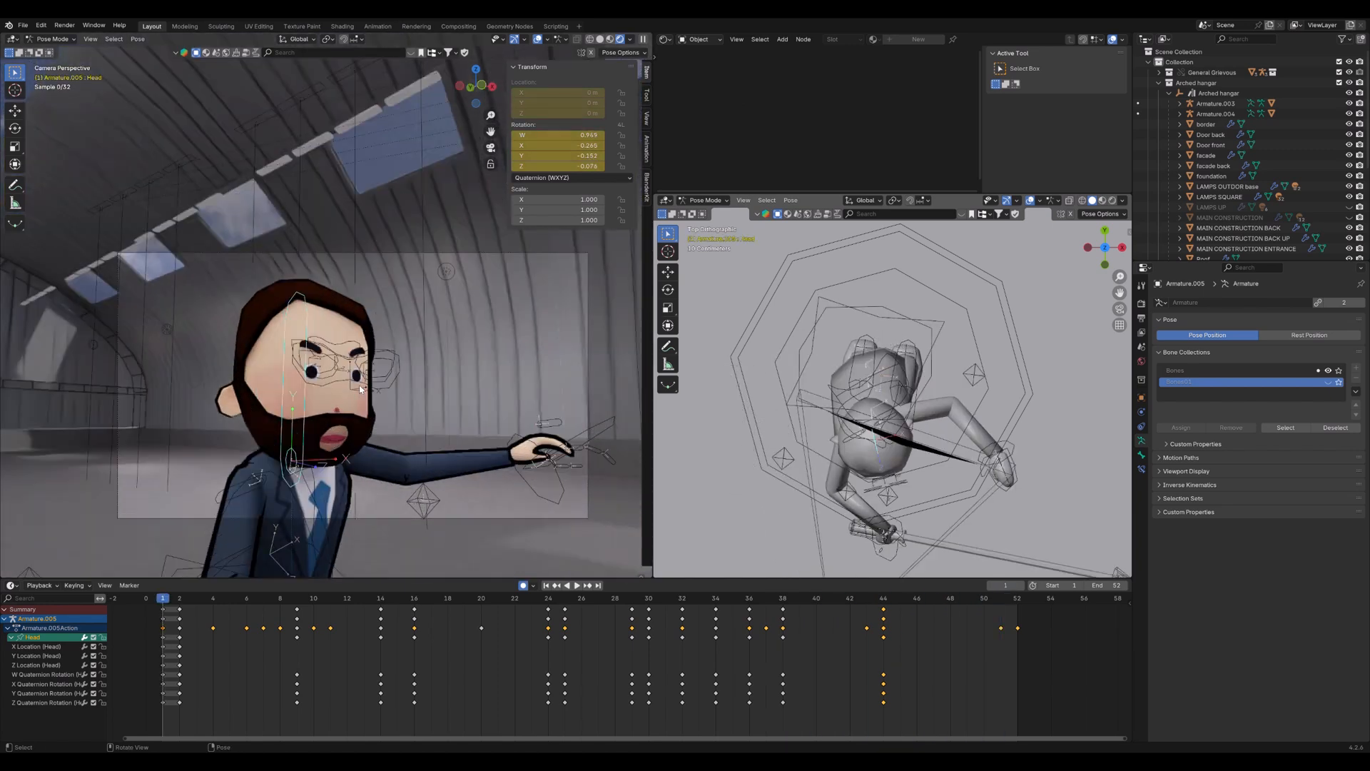
Switch from the body armature to the bearded character's face armature, Armature.006, and put it in Pose Mode
{"action": "key", "text": "ctrl+Tab"}
{"action": "left_click", "coordinate": [344, 359]}
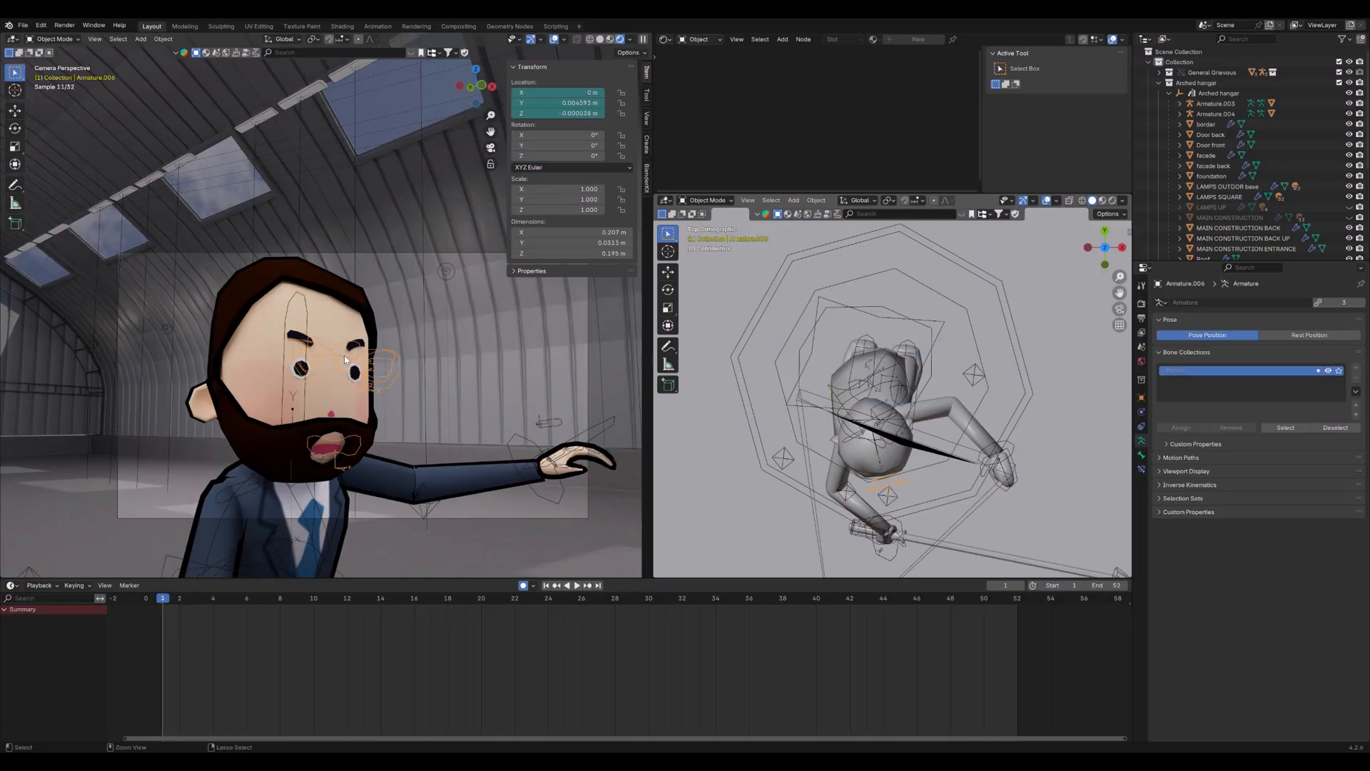
{"action": "key", "text": "ctrl+Tab"}
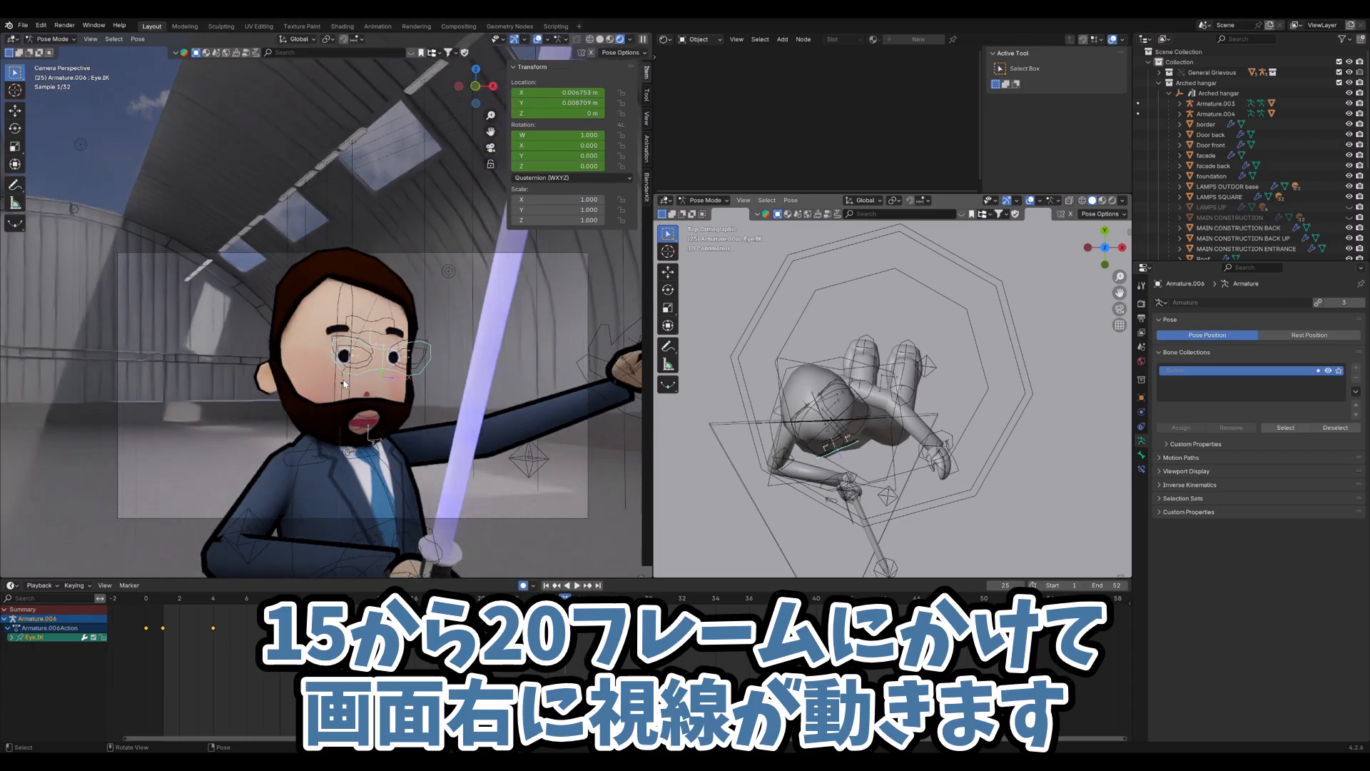
Step repeatedly back and forth between about frames 14 and 21 to examine the eye IK bone's gaze shift
{"action": "key", "text": "Left"}
{"action": "key", "text": "Left"}
{"action": "key", "text": "Left"}
{"action": "key", "text": "Left"}
{"action": "key", "text": "Left"}
{"action": "key", "text": "Left"}
{"action": "key", "text": "Left"}
{"action": "key", "text": "Left"}
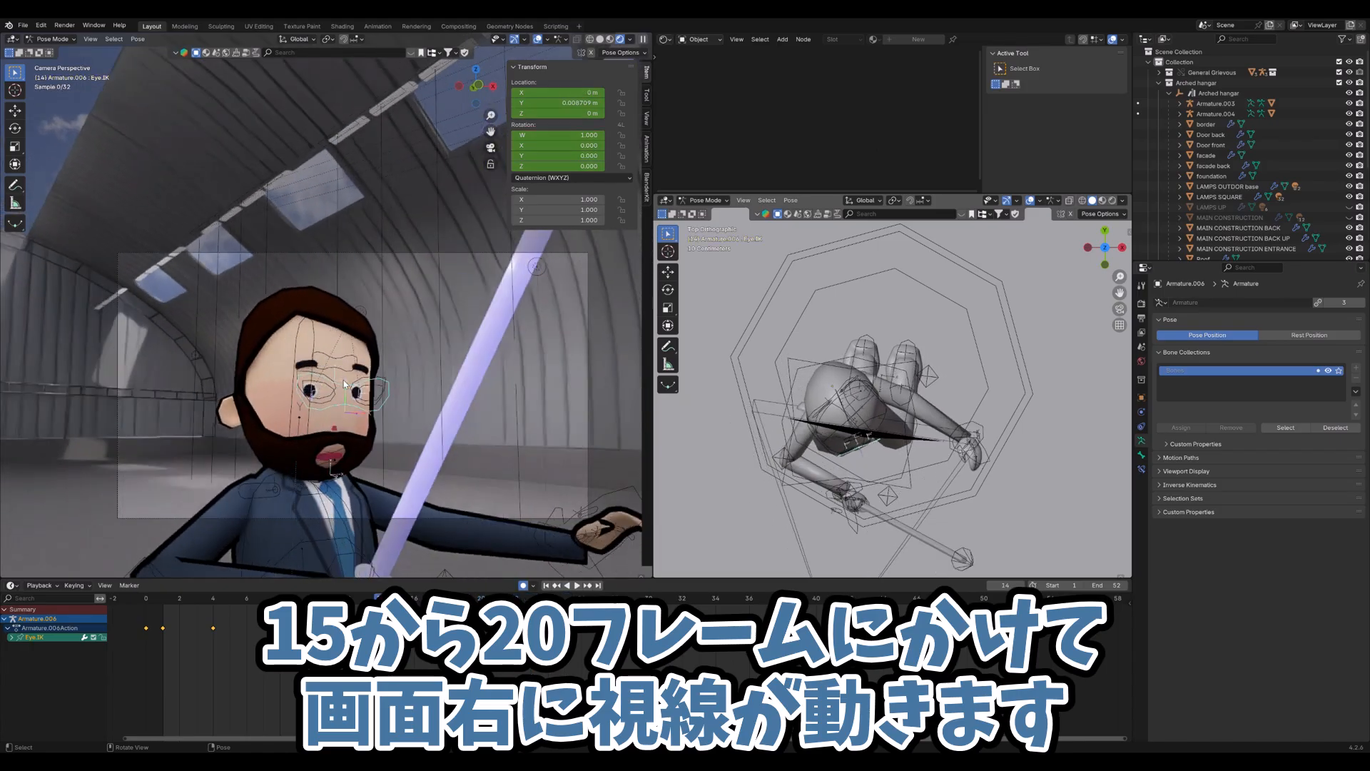
{"action": "key", "text": "Right"}
{"action": "key", "text": "Right"}
{"action": "key", "text": "Right"}
{"action": "key", "text": "Right"}
{"action": "key", "text": "Right"}
{"action": "key", "text": "Right"}
{"action": "key", "text": "Right"}
{"action": "key", "text": "Right"}
{"action": "key", "text": "Right"}
{"action": "key", "text": "Right"}
{"action": "key", "text": "Right"}
{"action": "key", "text": "Right"}
{"action": "key", "text": "Right"}
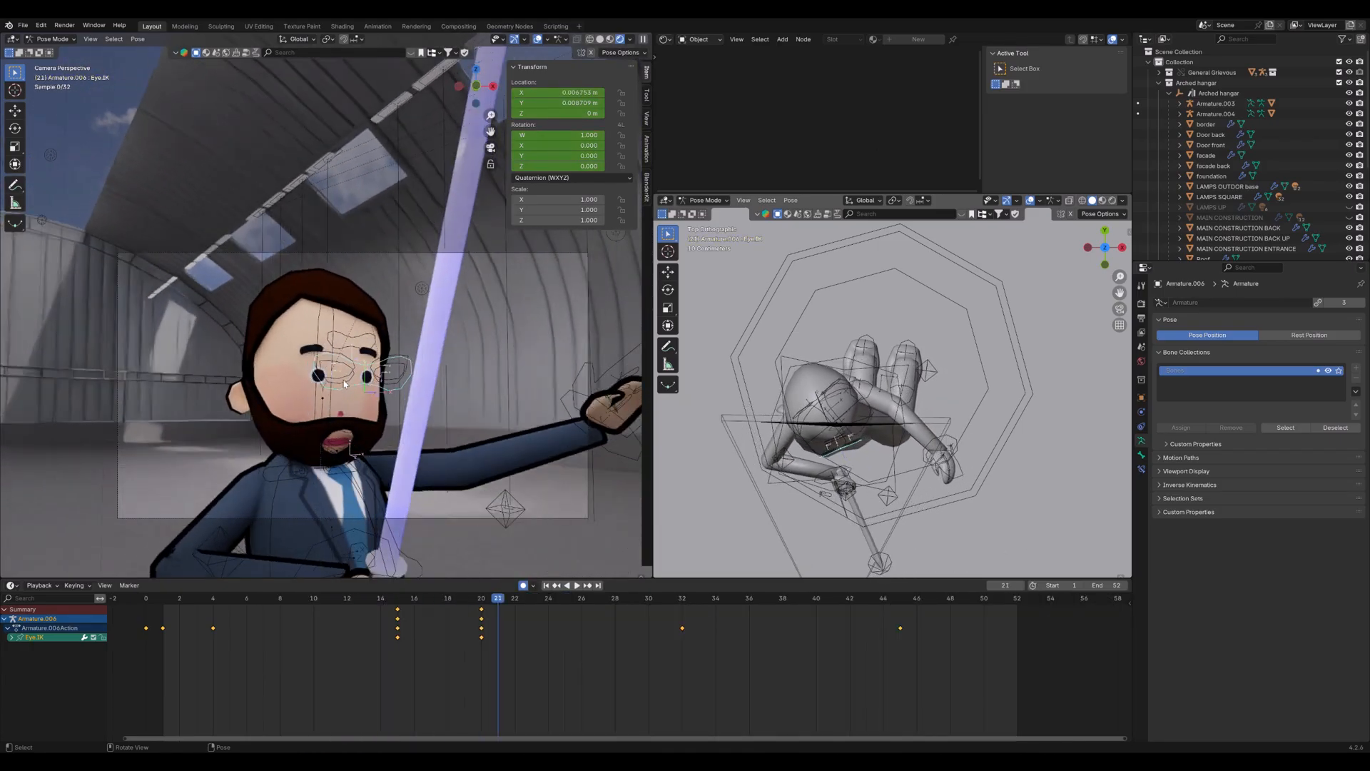
{"action": "key", "text": "Left"}
{"action": "key", "text": "Left"}
{"action": "key", "text": "Left"}
{"action": "key", "text": "Left"}
{"action": "key", "text": "Left"}
{"action": "key", "text": "Left"}
{"action": "key", "text": "Left"}
{"action": "key", "text": "Left"}
{"action": "key", "text": "Left"}
{"action": "key", "text": "Left"}
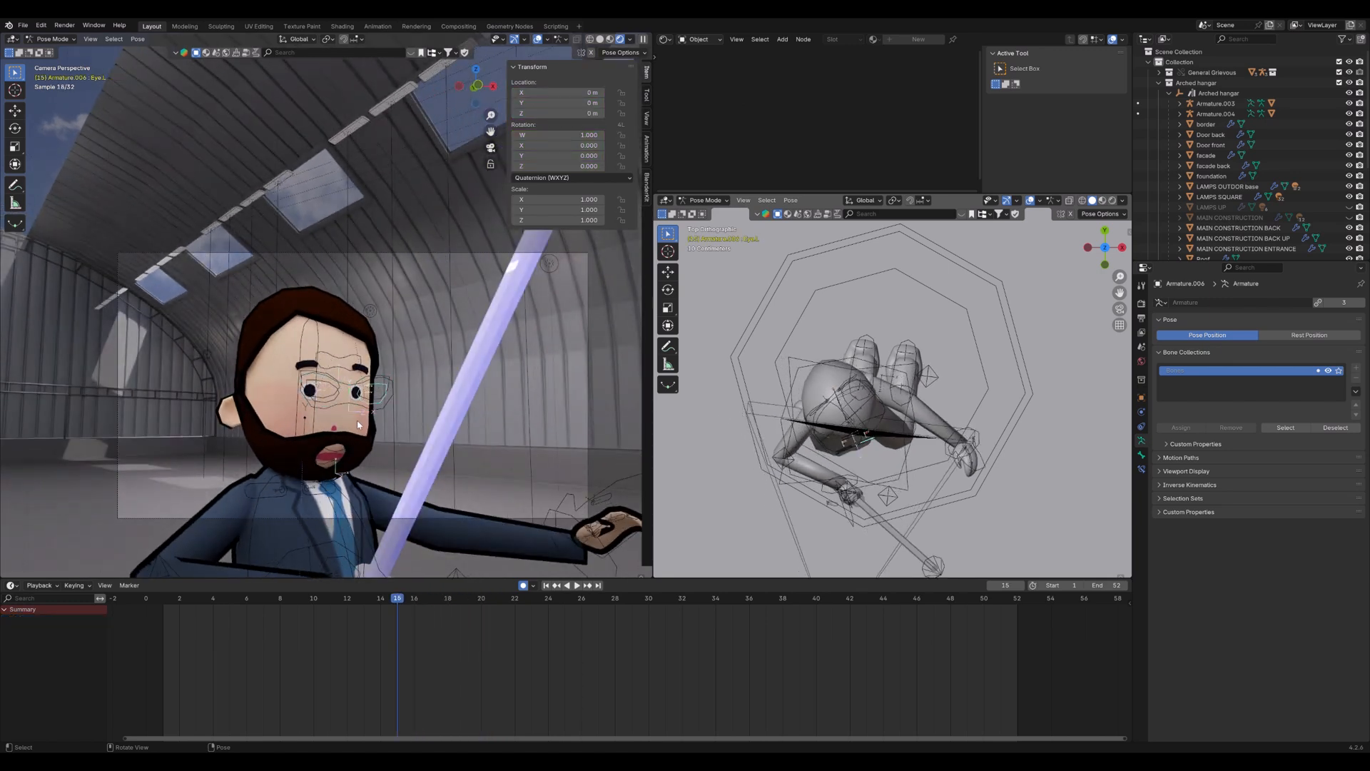
Select the Mouth.IK bone, play from frame 1 and examine the mouth's shape and keyframes up close at frame 46
{"action": "left_click", "coordinate": [337, 452]}
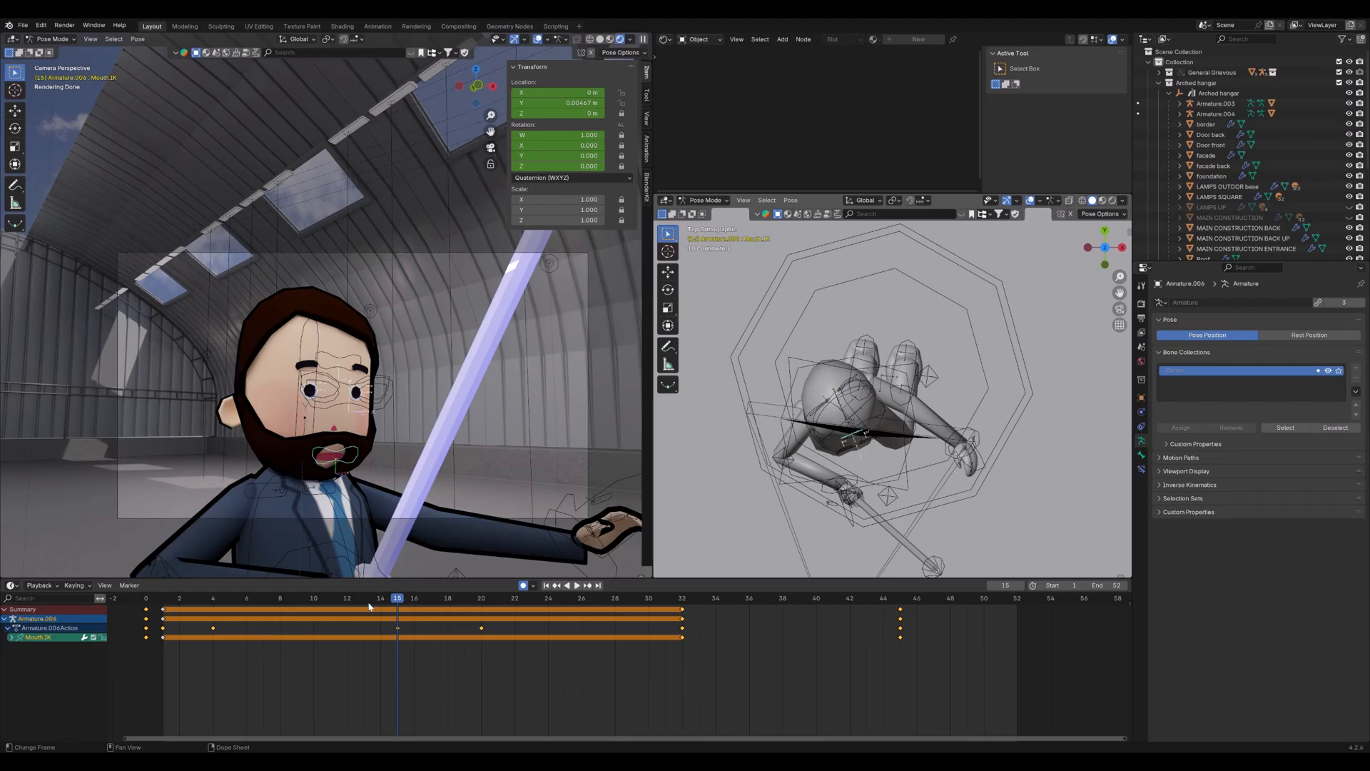
{"action": "left_click", "coordinate": [163, 602]}
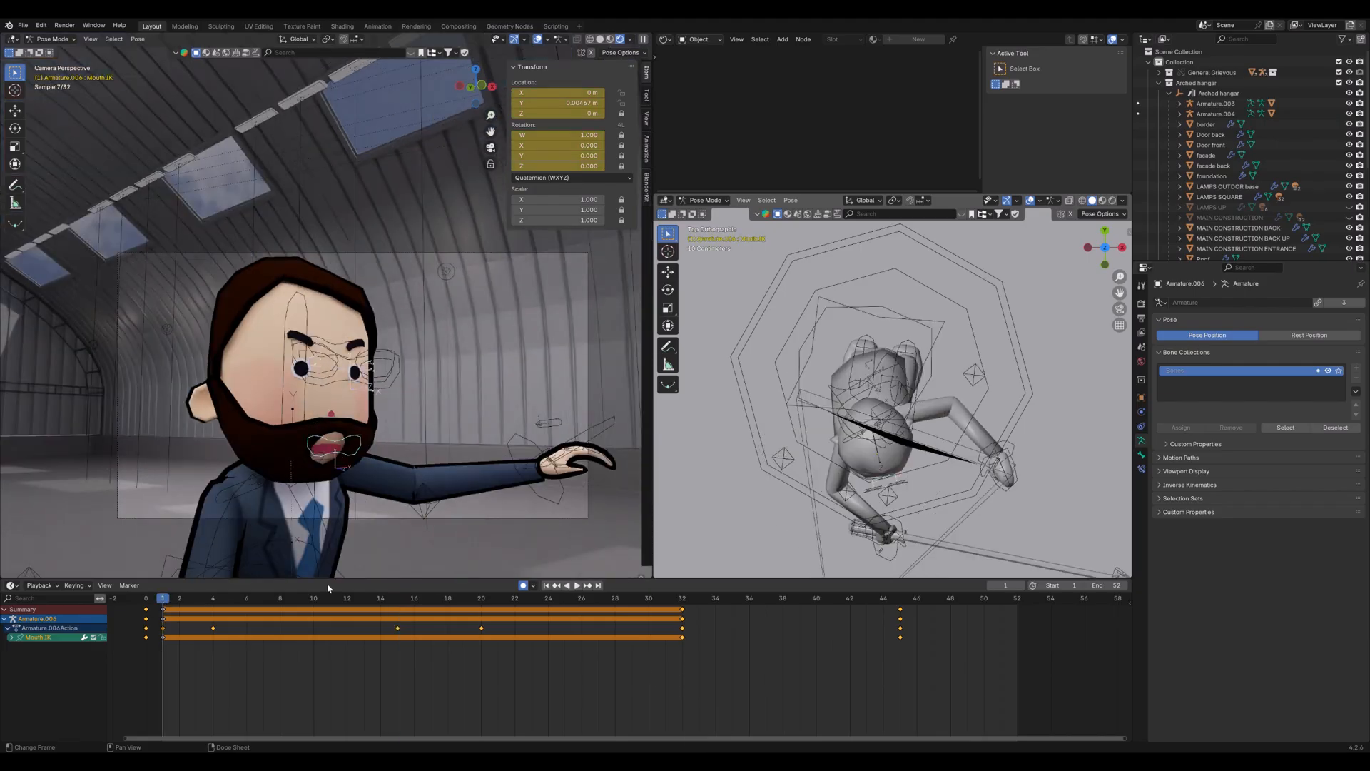
{"action": "key", "text": "space"}
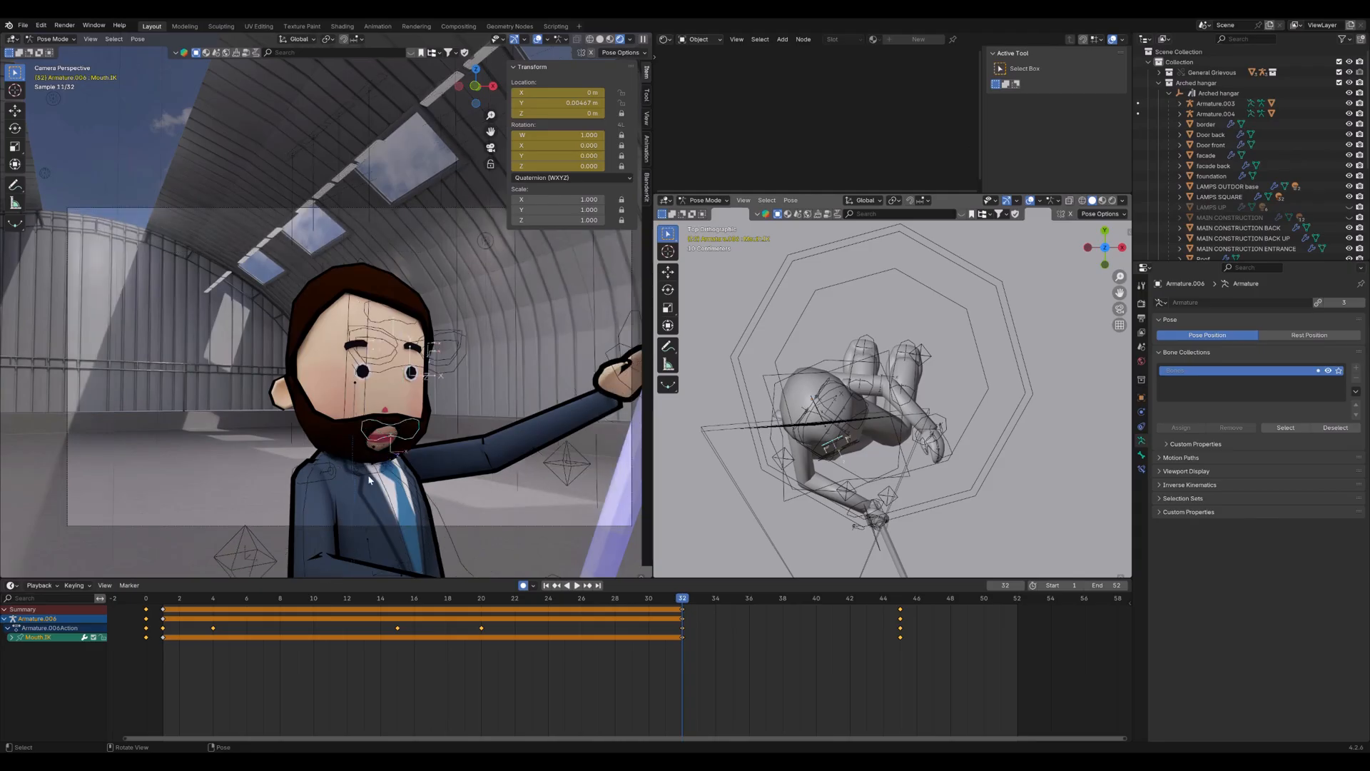
{"action": "scroll", "coordinate": [380, 418], "scroll_direction": "up", "scroll_amount": 7}
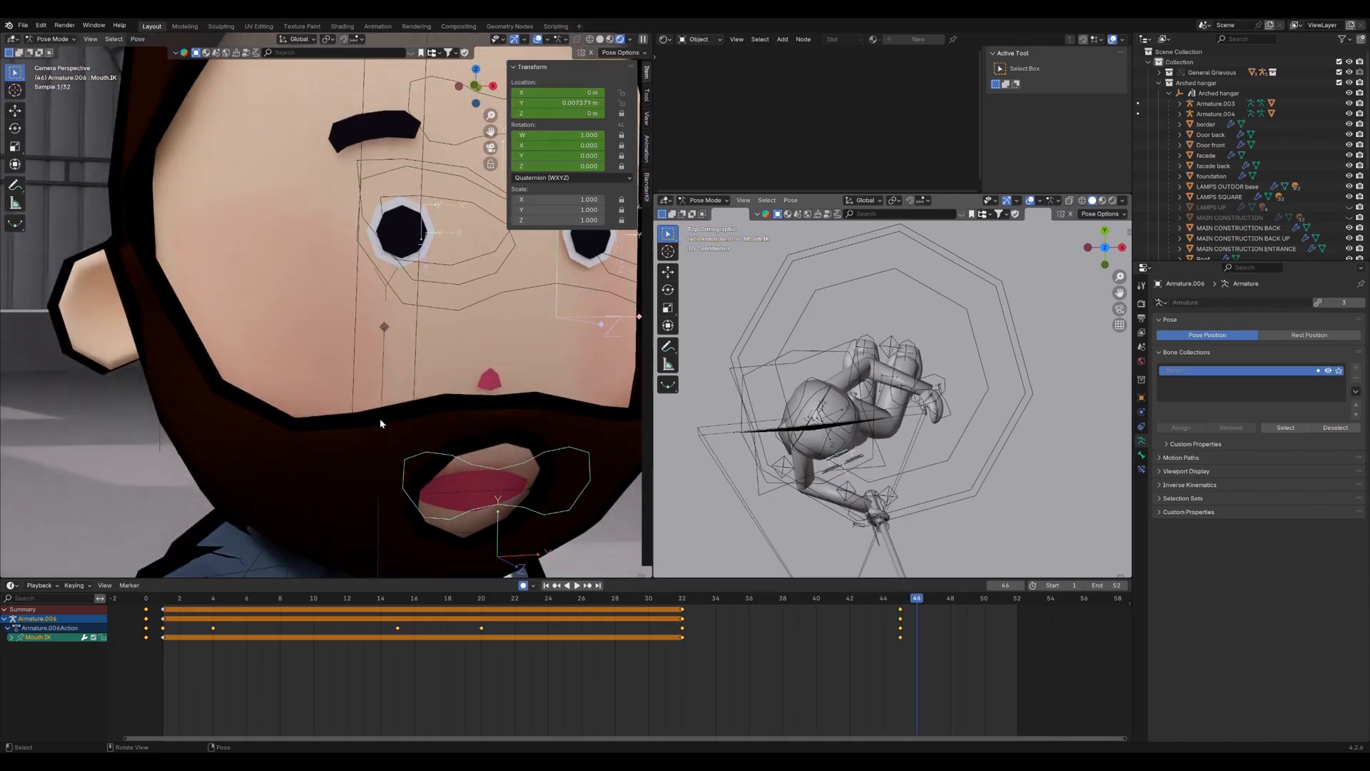
{"action": "scroll", "coordinate": [286, 171], "scroll_direction": "down", "scroll_amount": 7}
{"action": "middle_click_drag", "start_coordinate": [325, 228], "coordinate": [414, 365], "text": "shift"}
{"action": "scroll", "coordinate": [341, 354], "scroll_direction": "down", "scroll_amount": 1}
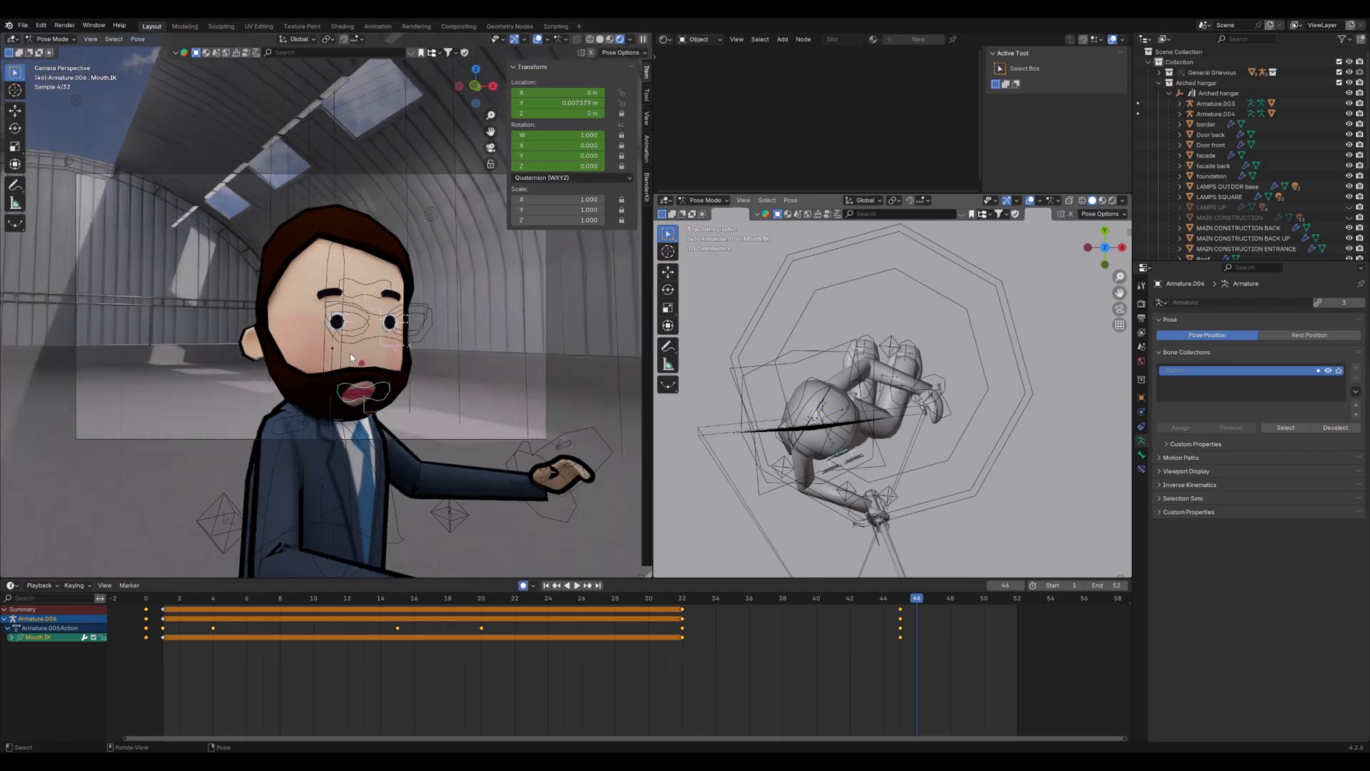
Examine the bearded character's mouth and both characters from outside the scene camera at frame 46
{"action": "scroll", "coordinate": [415, 365], "scroll_direction": "down", "scroll_amount": 13}
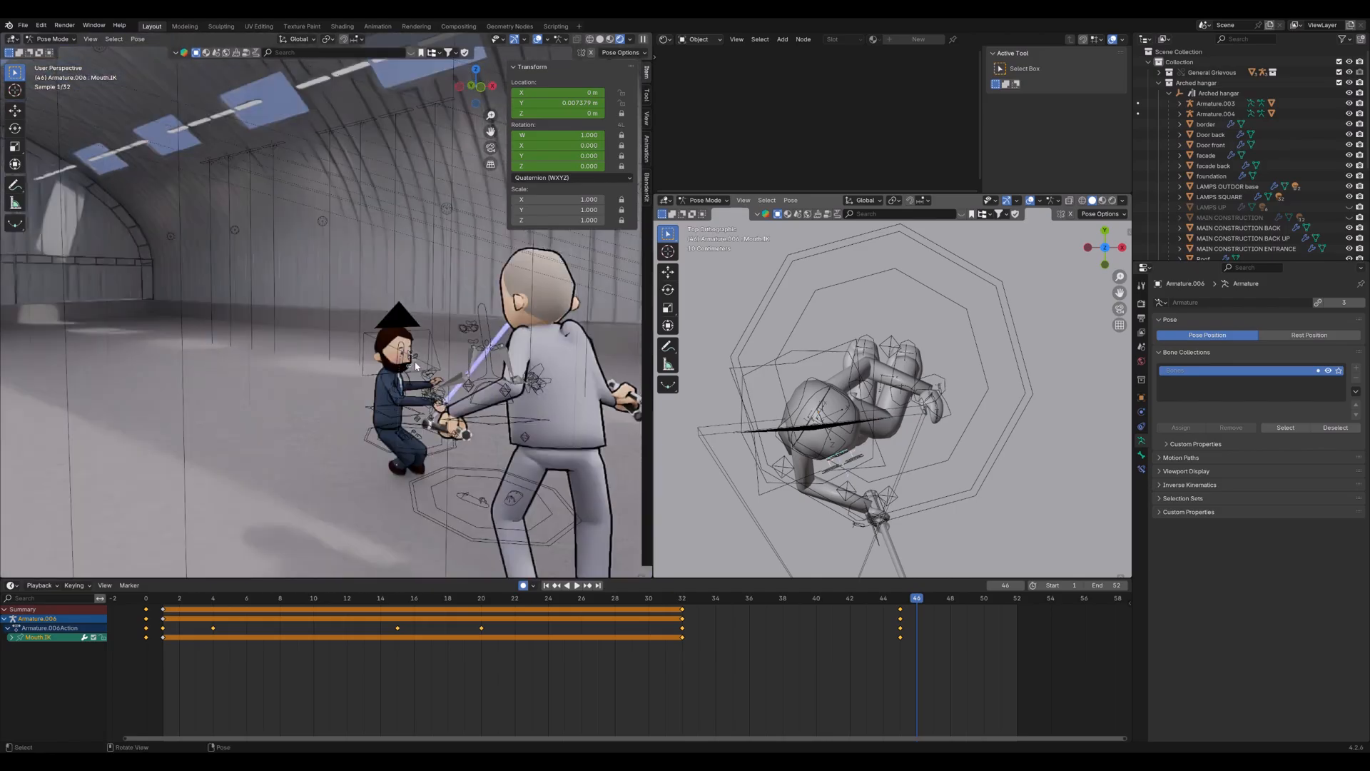
{"action": "scroll", "coordinate": [414, 364], "scroll_direction": "down", "scroll_amount": 10}
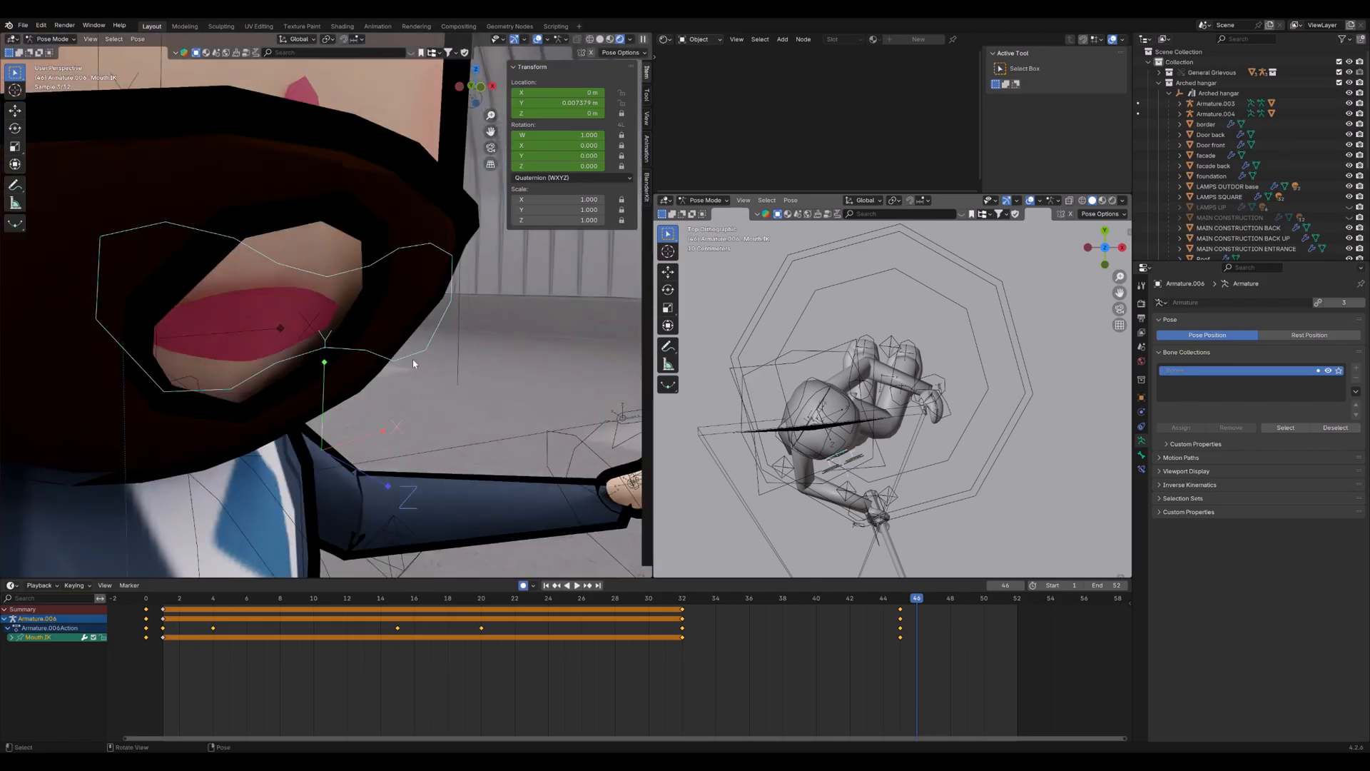
{"action": "middle_click_drag", "start_coordinate": [298, 318], "coordinate": [303, 371], "text": "shift"}
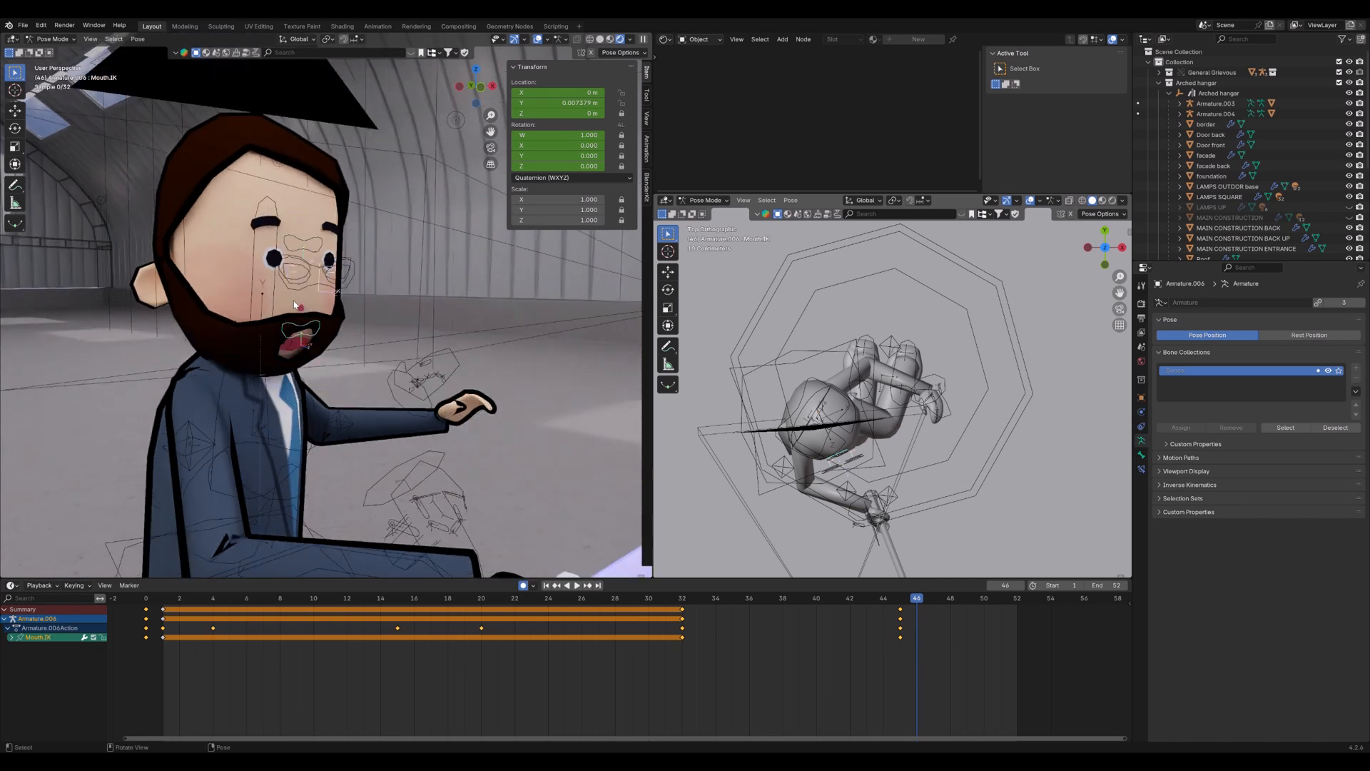
{"action": "scroll", "coordinate": [287, 296], "scroll_direction": "down", "scroll_amount": 7}
{"action": "mouse_move", "coordinate": [256, 275]}
{"action": "middle_mouse_down"}
{"action": "mouse_move", "coordinate": [401, 327]}
{"action": "mouse_move", "coordinate": [383, 281]}
{"action": "mouse_move", "coordinate": [410, 315]}
{"action": "mouse_move", "coordinate": [233, 277]}
{"action": "middle_mouse_up"}
{"action": "scroll", "coordinate": [410, 314], "scroll_direction": "up", "scroll_amount": 5}
{"action": "scroll", "coordinate": [287, 287], "scroll_direction": "down", "scroll_amount": 3}
{"action": "middle_click_drag", "start_coordinate": [314, 291], "coordinate": [304, 321]}
{"action": "scroll", "coordinate": [279, 299], "scroll_direction": "down", "scroll_amount": 5}
Select the scene camera in Object Mode, play its motion from frame 1, stop at frame 4 and return to the camera view
{"action": "key", "text": "ctrl+Tab"}
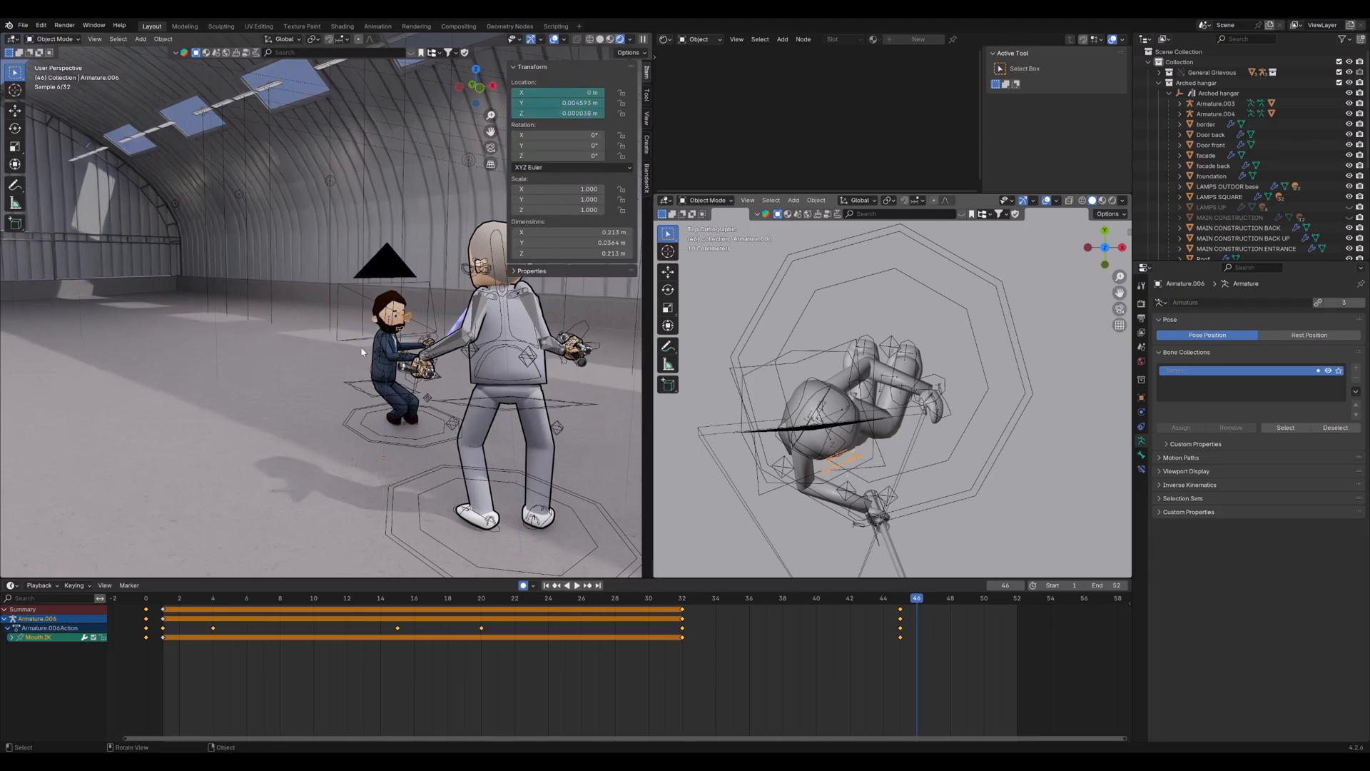
{"action": "left_click", "coordinate": [421, 336]}
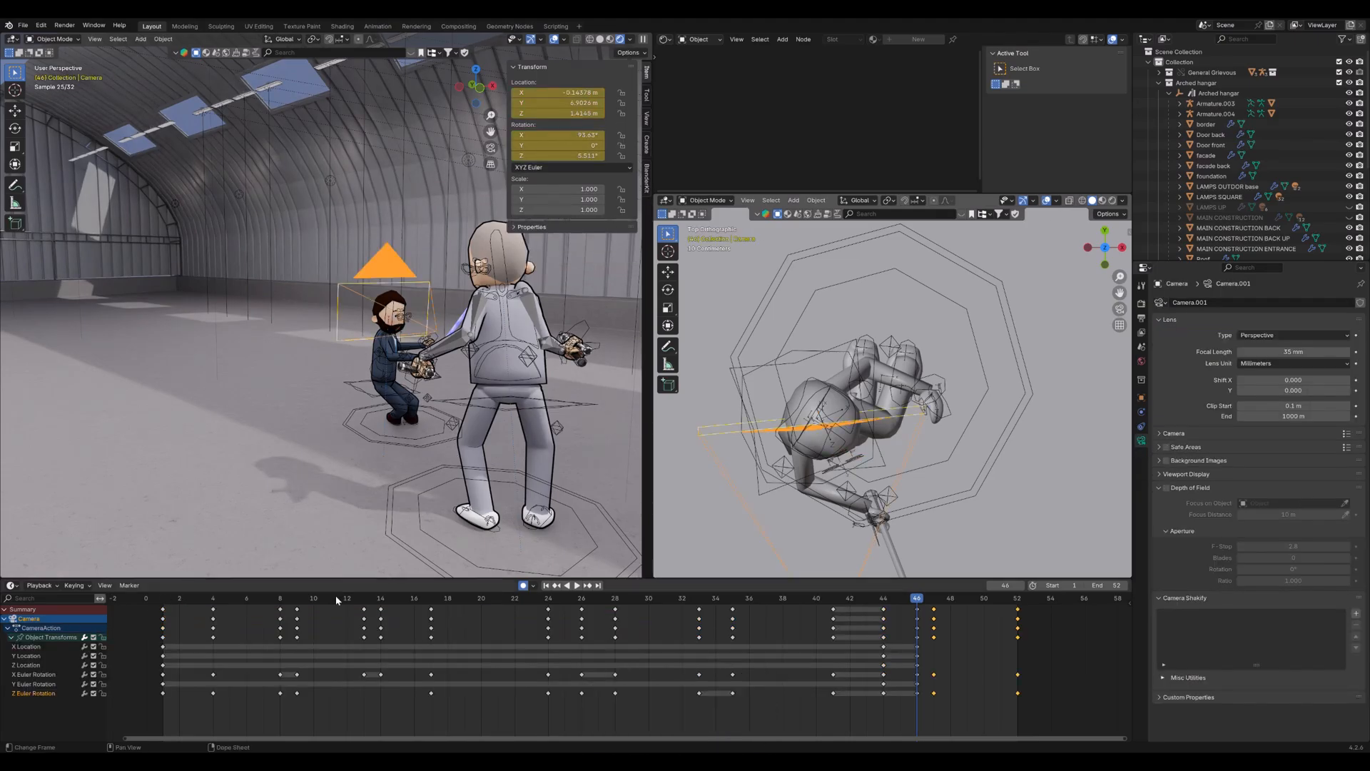
{"action": "key", "text": "shift+Left"}
{"action": "key", "text": "space"}
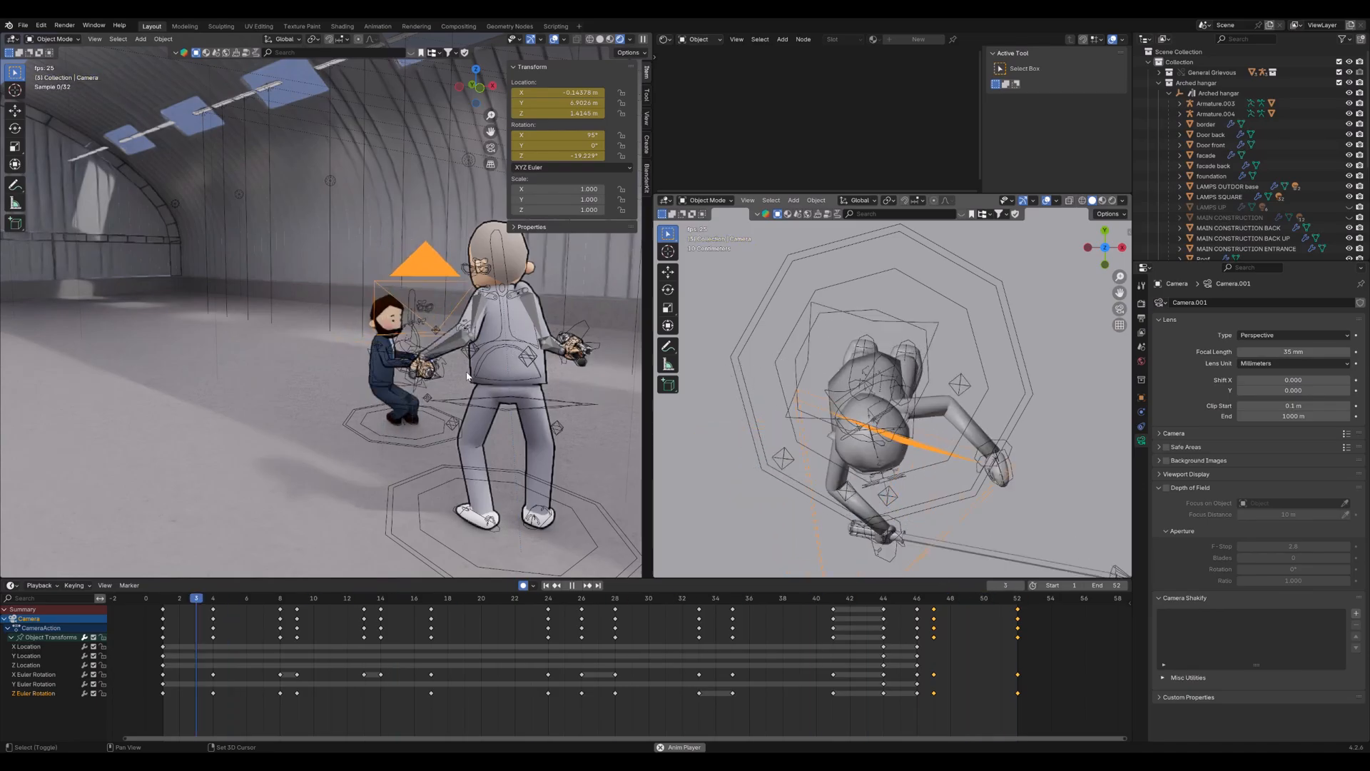
{"action": "key", "text": "space"}
{"action": "key", "text": "KP_0"}
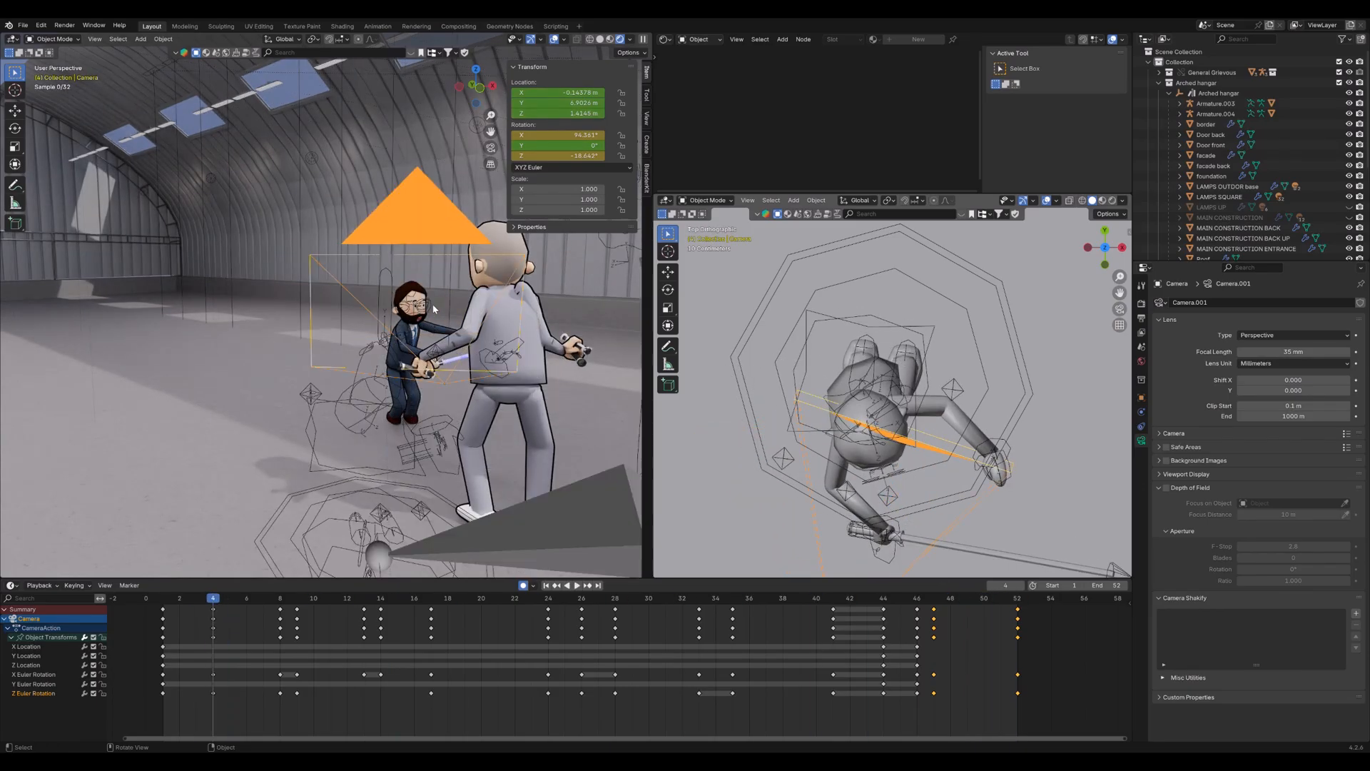
{"action": "key", "text": "KP_0"}
{"action": "key", "text": "KP_0"}
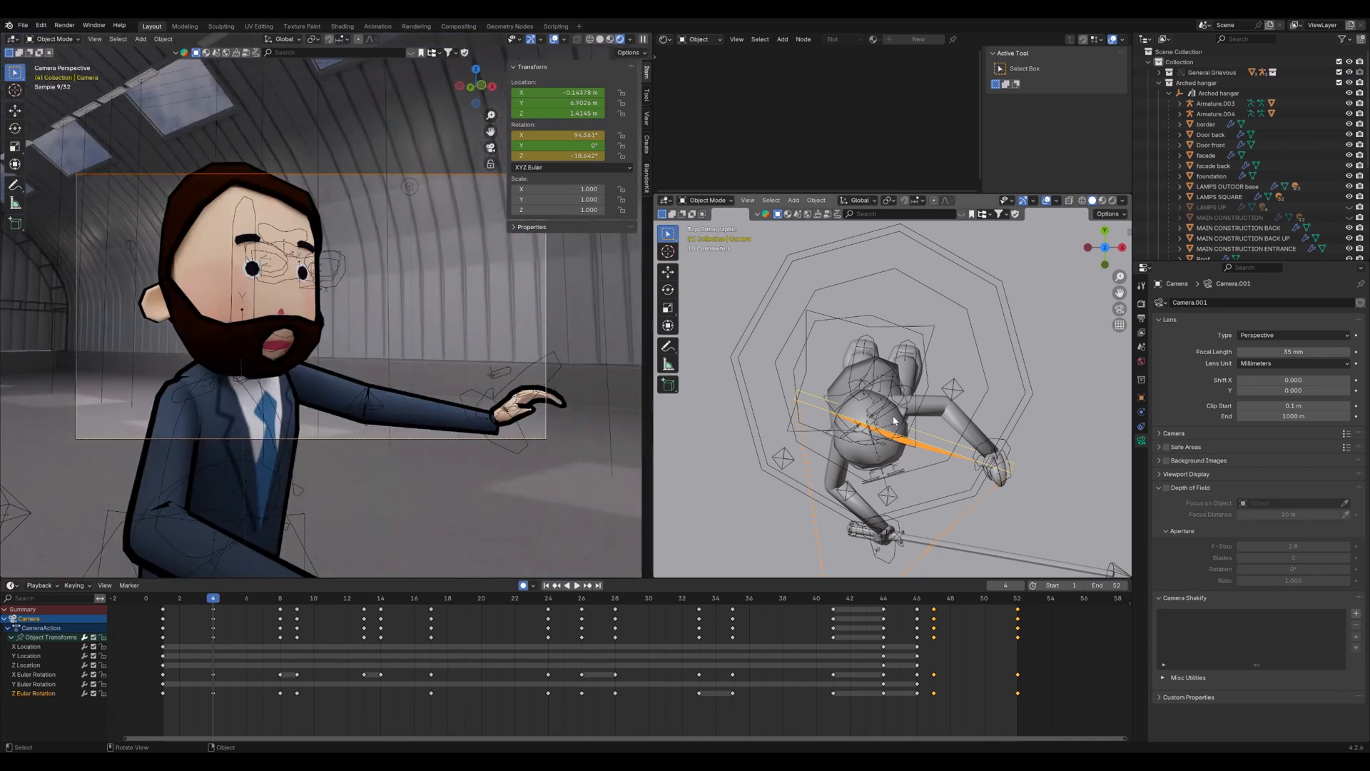
Examine the hangar's diagonal placement in the top view, selecting the Roof mount and one of the ceiling lamps
{"action": "scroll", "coordinate": [894, 421], "scroll_direction": "down", "scroll_amount": 10}
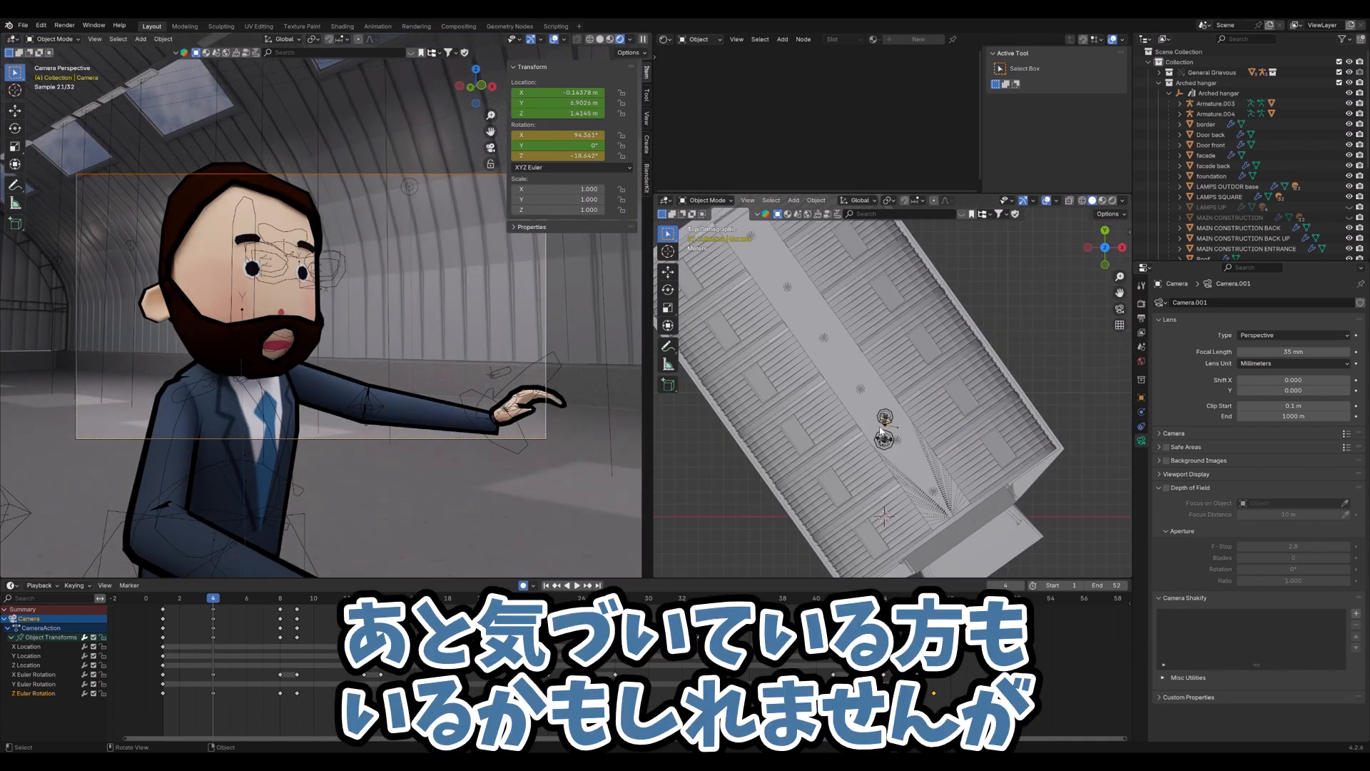
{"action": "scroll", "coordinate": [879, 431], "scroll_direction": "down", "scroll_amount": 1}
{"action": "left_click", "coordinate": [875, 357]}
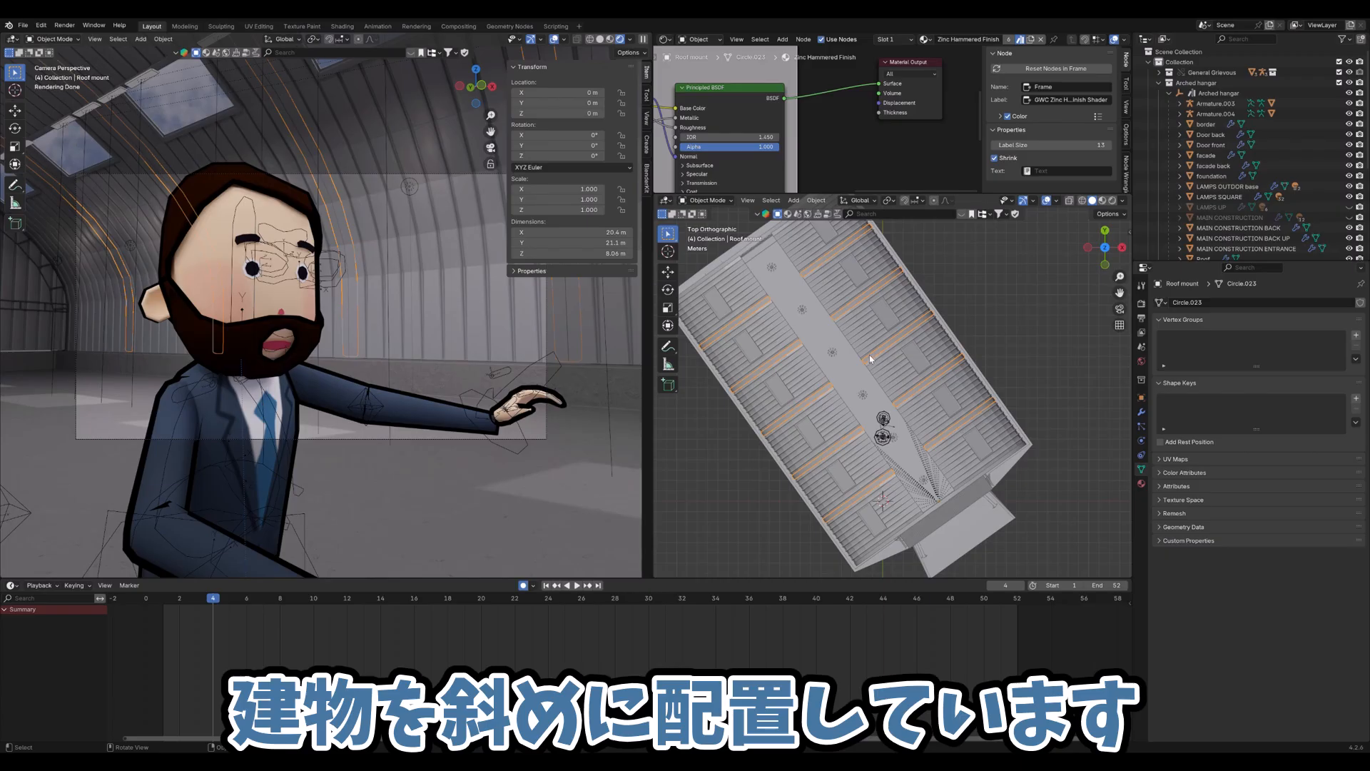
{"action": "left_click", "coordinate": [837, 351]}
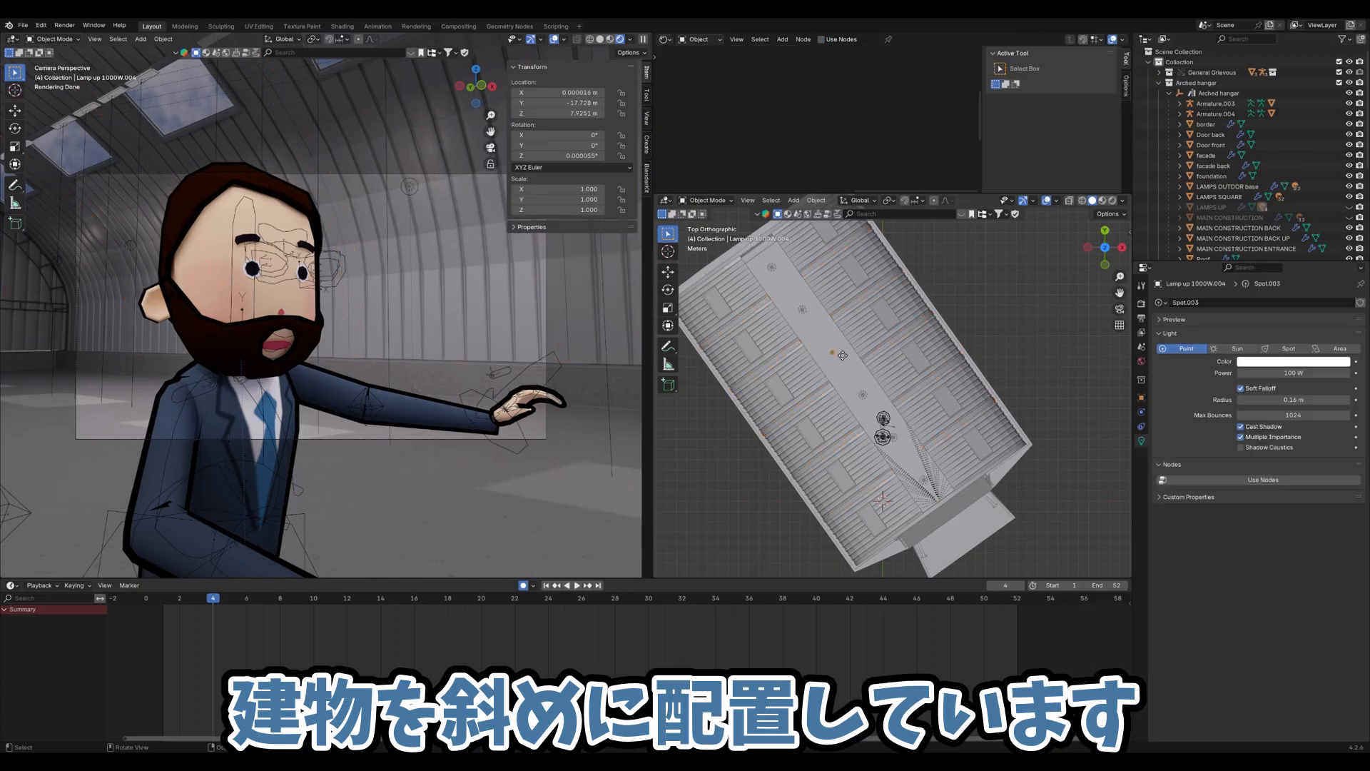
Rotate the Arched hangar empty by about 10 degrees in the top view
{"action": "left_click", "coordinate": [1198, 93]}
{"action": "key", "text": "r"}
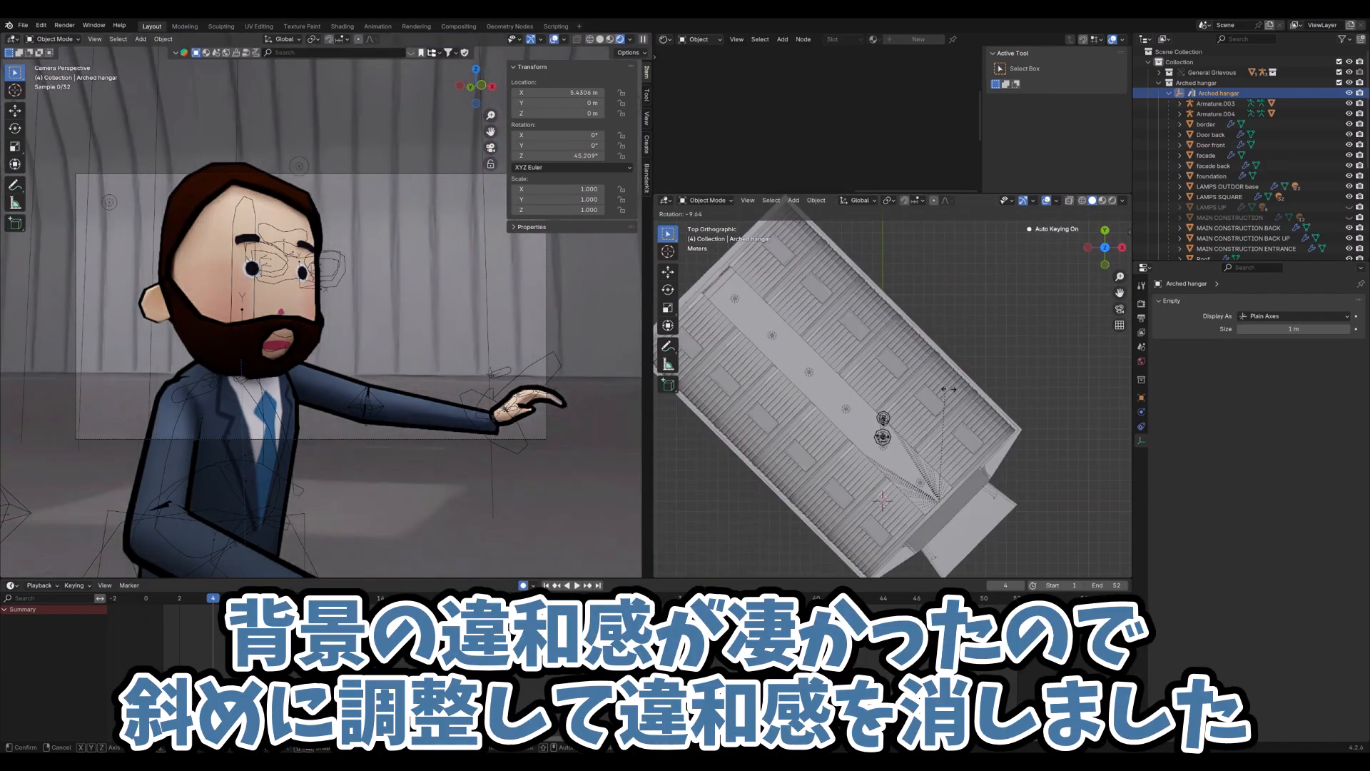
{"action": "left_click", "coordinate": [946, 391]}
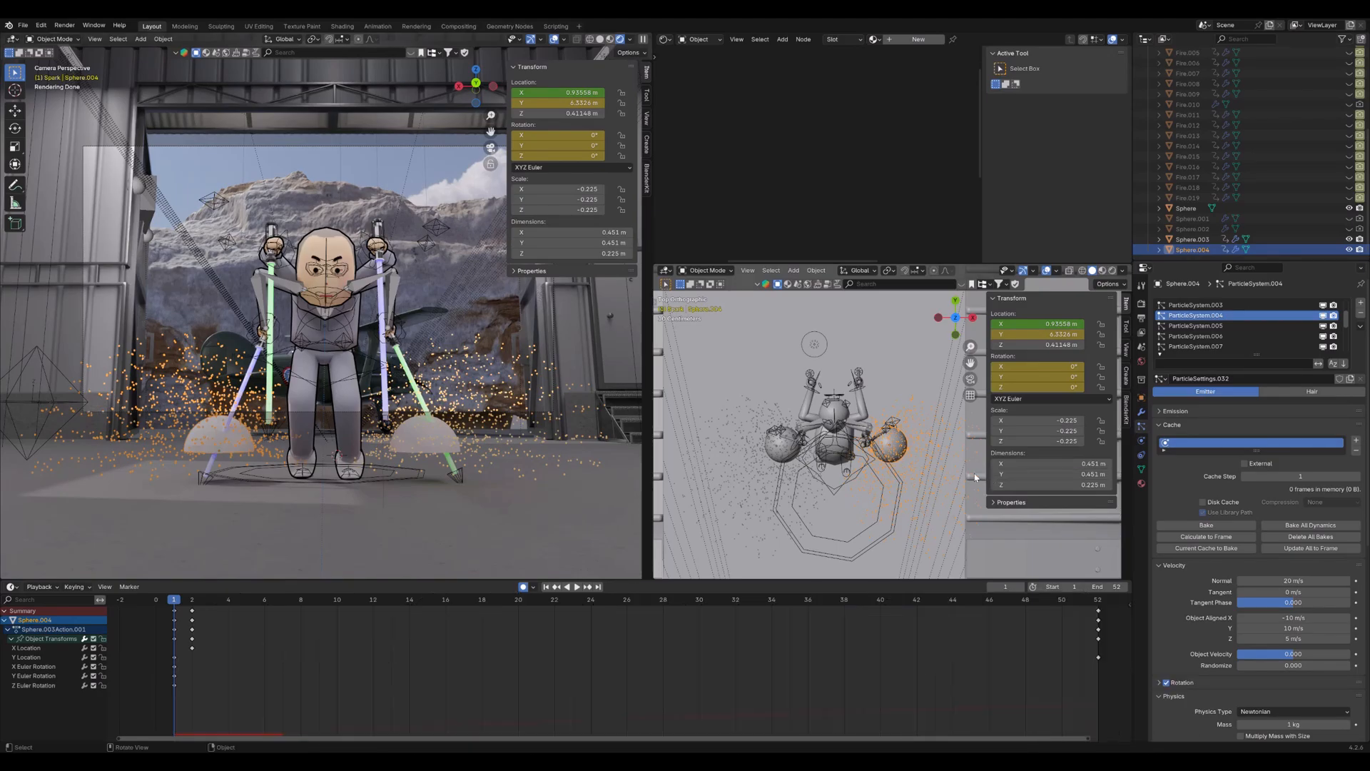
Select the bald four-armed character's armature, play the scene with the main view's sidebar hidden, and stop at frame 9
{"action": "left_click", "coordinate": [339, 293]}
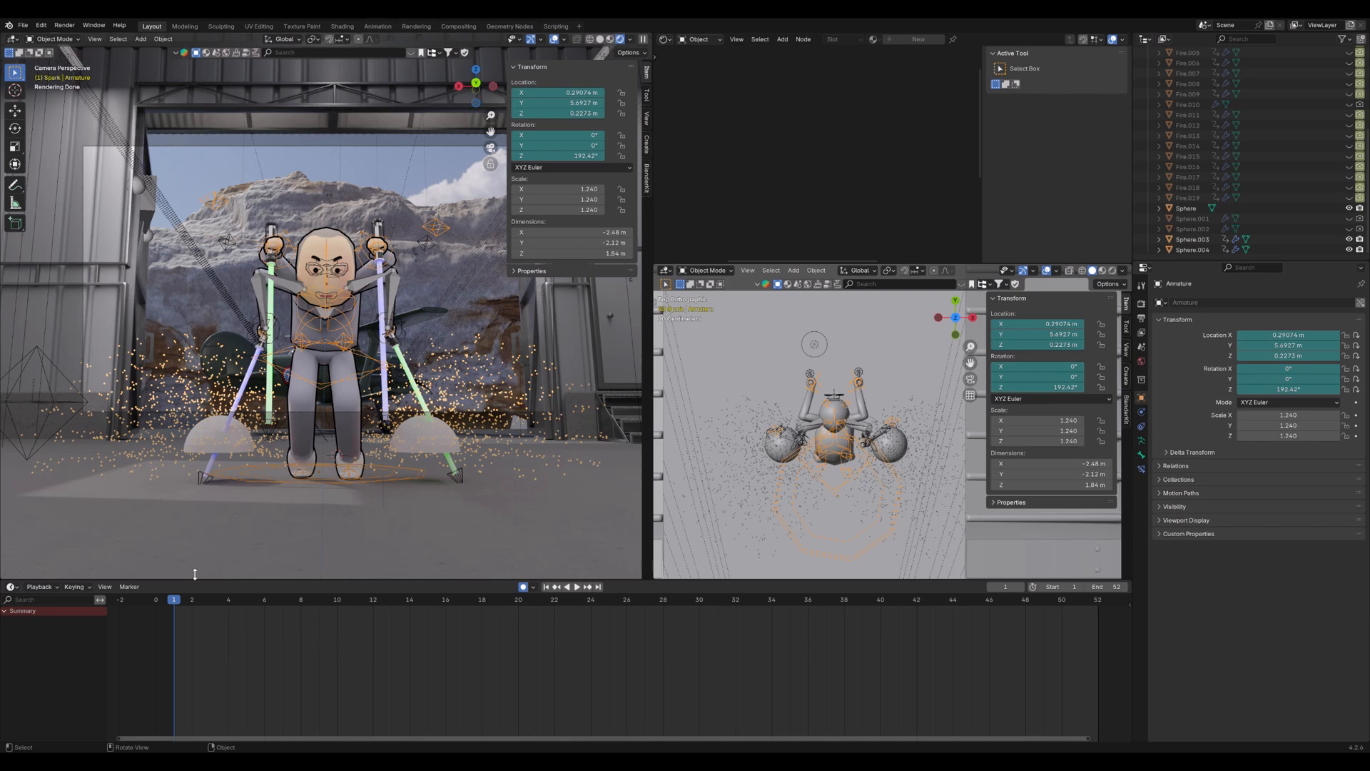
{"action": "key", "text": "space"}
{"action": "key", "text": "n"}
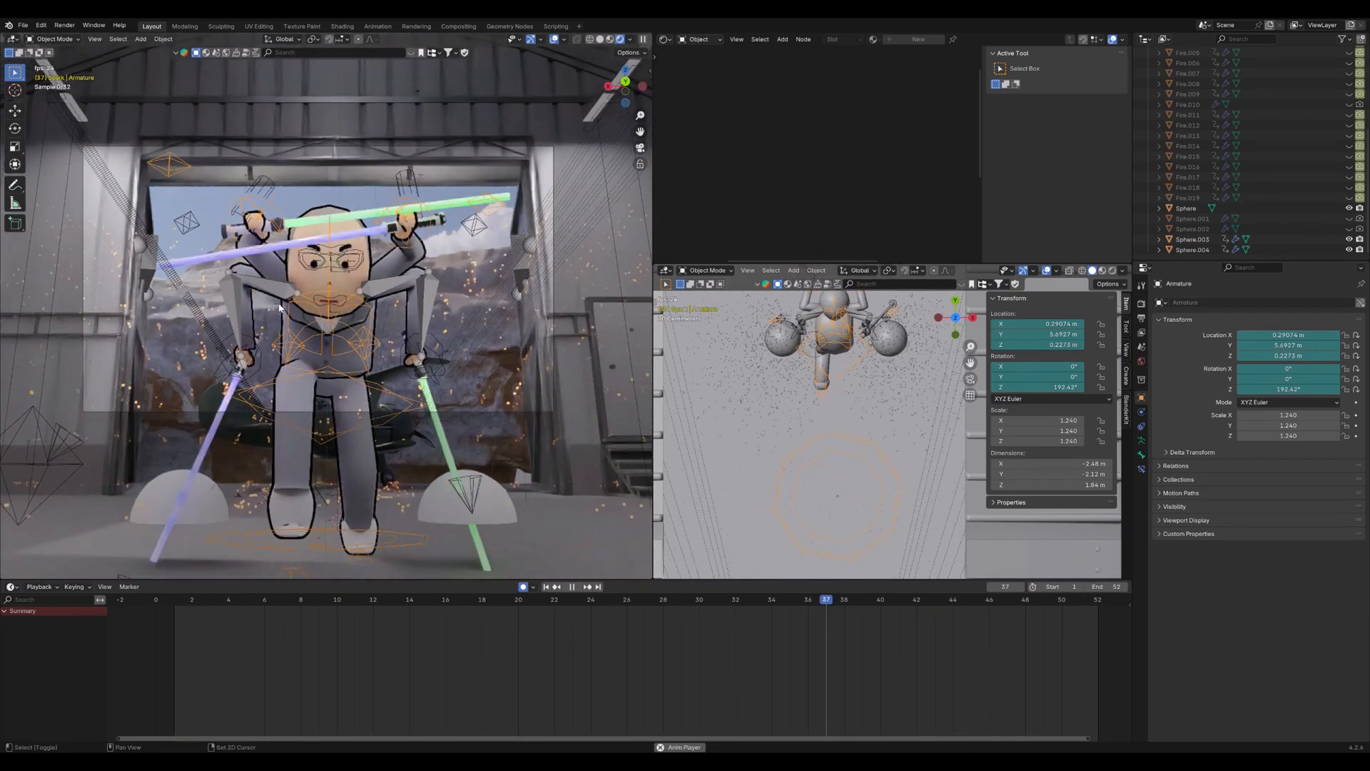
{"action": "key", "text": "space"}
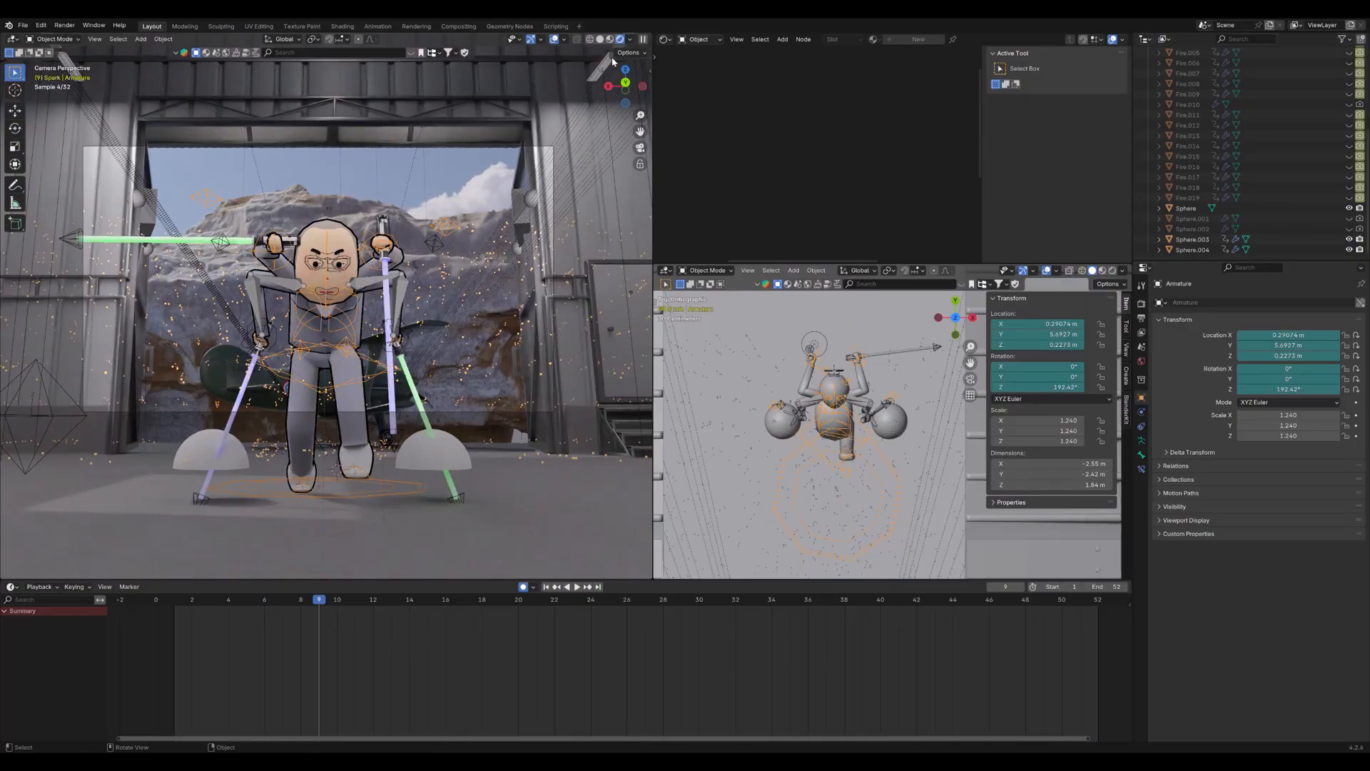
Preview the four-armed character's animation with the main view in solid shading, stop playback and restore rendered shading
{"action": "left_click", "coordinate": [600, 39]}
{"action": "key", "text": "space"}
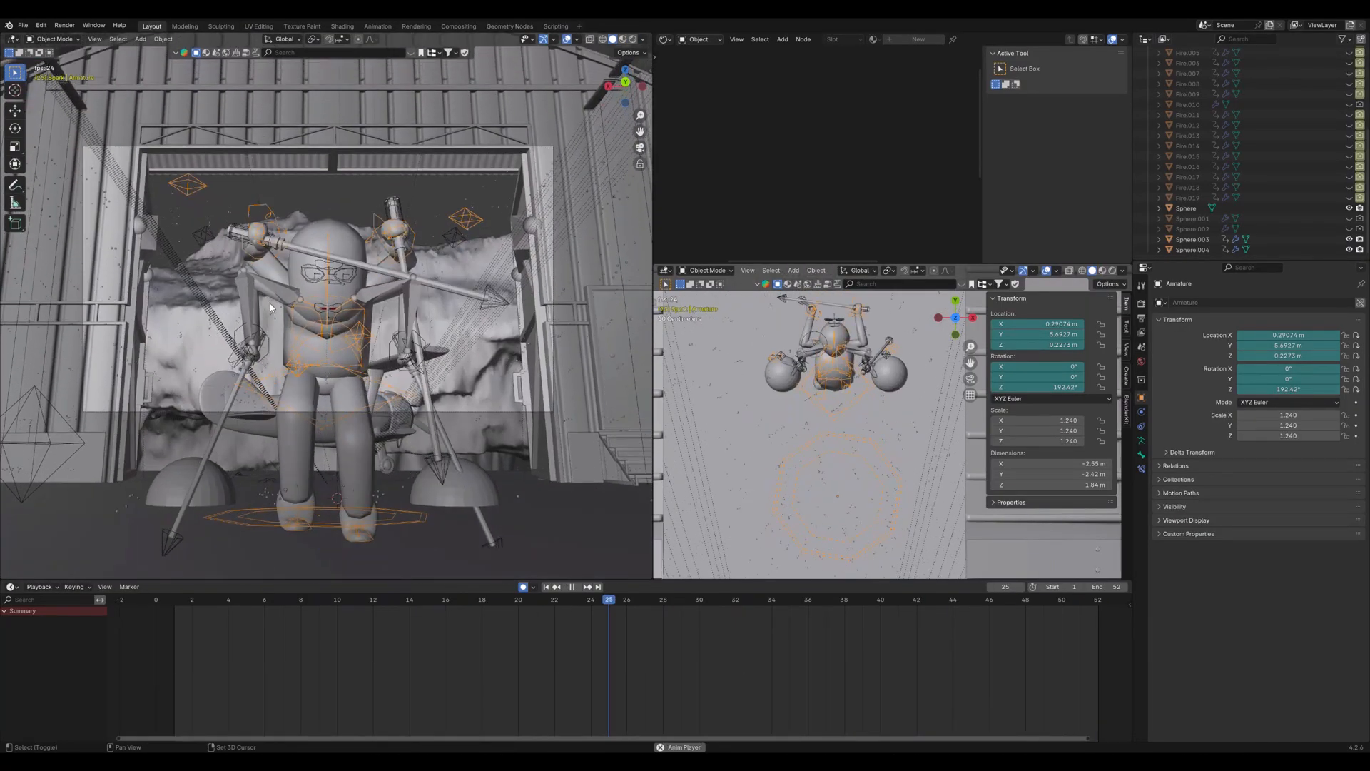
{"action": "key", "text": "Escape"}
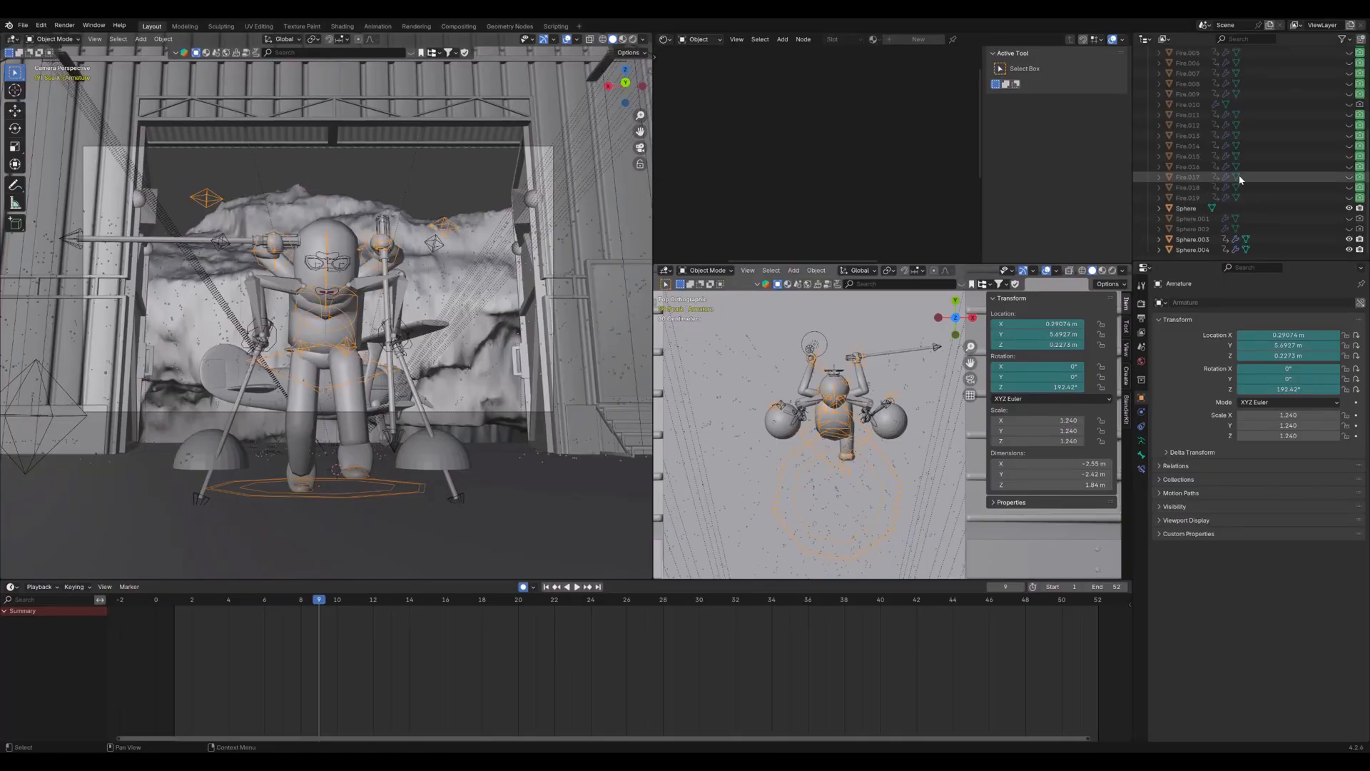
{"action": "scroll", "coordinate": [1227, 171], "scroll_direction": "up", "scroll_amount": 1}
{"action": "left_click", "coordinate": [633, 40]}
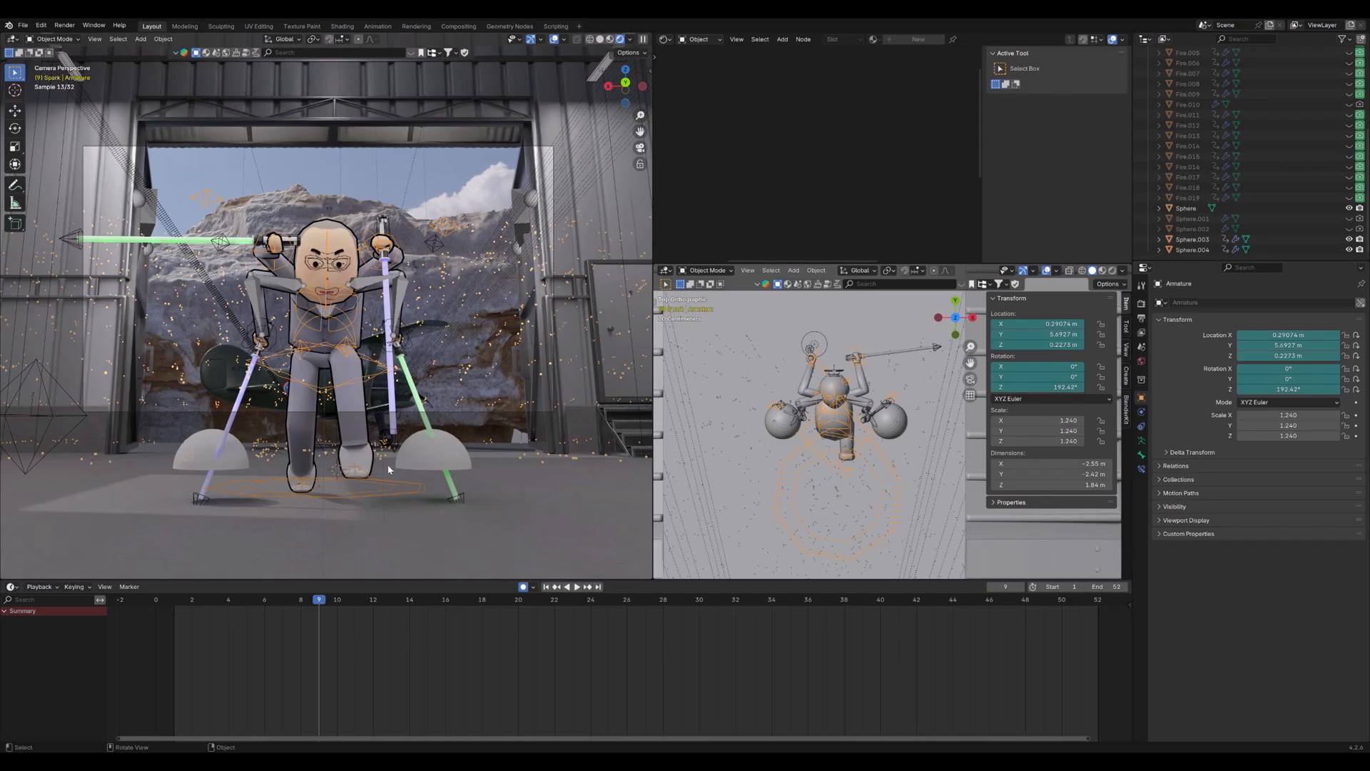
Put the four-armed character's armature in Pose Mode, select the Hips bone and play its motion from frame 1 in the top view
{"action": "key", "text": "ctrl+Tab"}
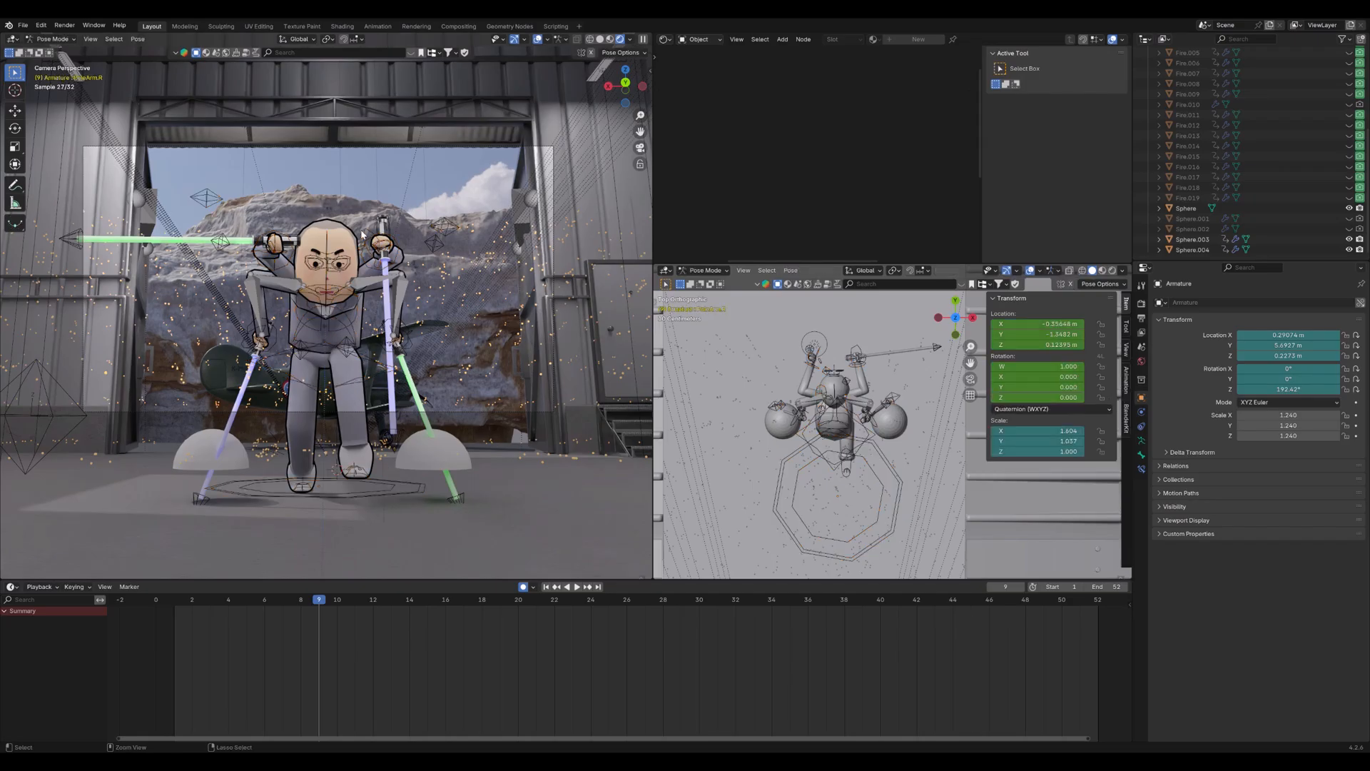
{"action": "left_click", "coordinate": [373, 386]}
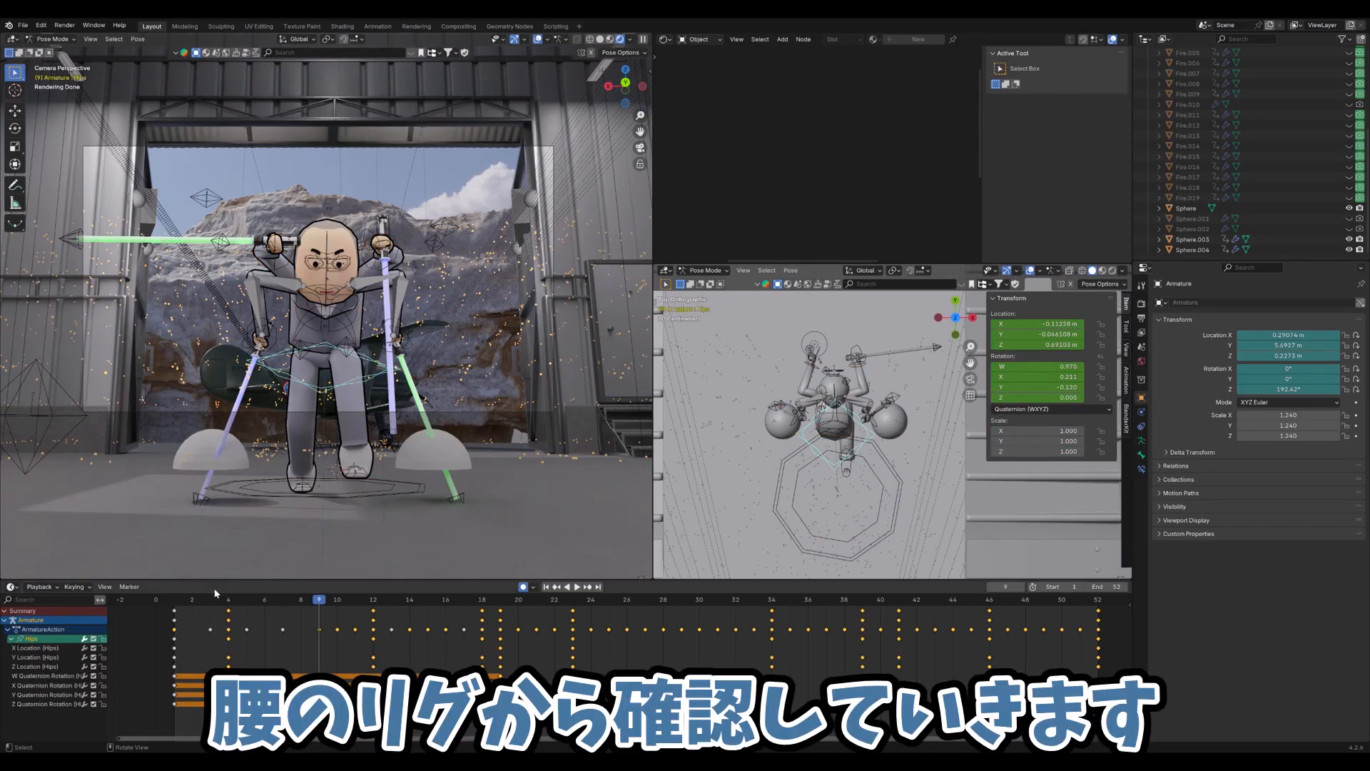
{"action": "key", "text": "shift+Left"}
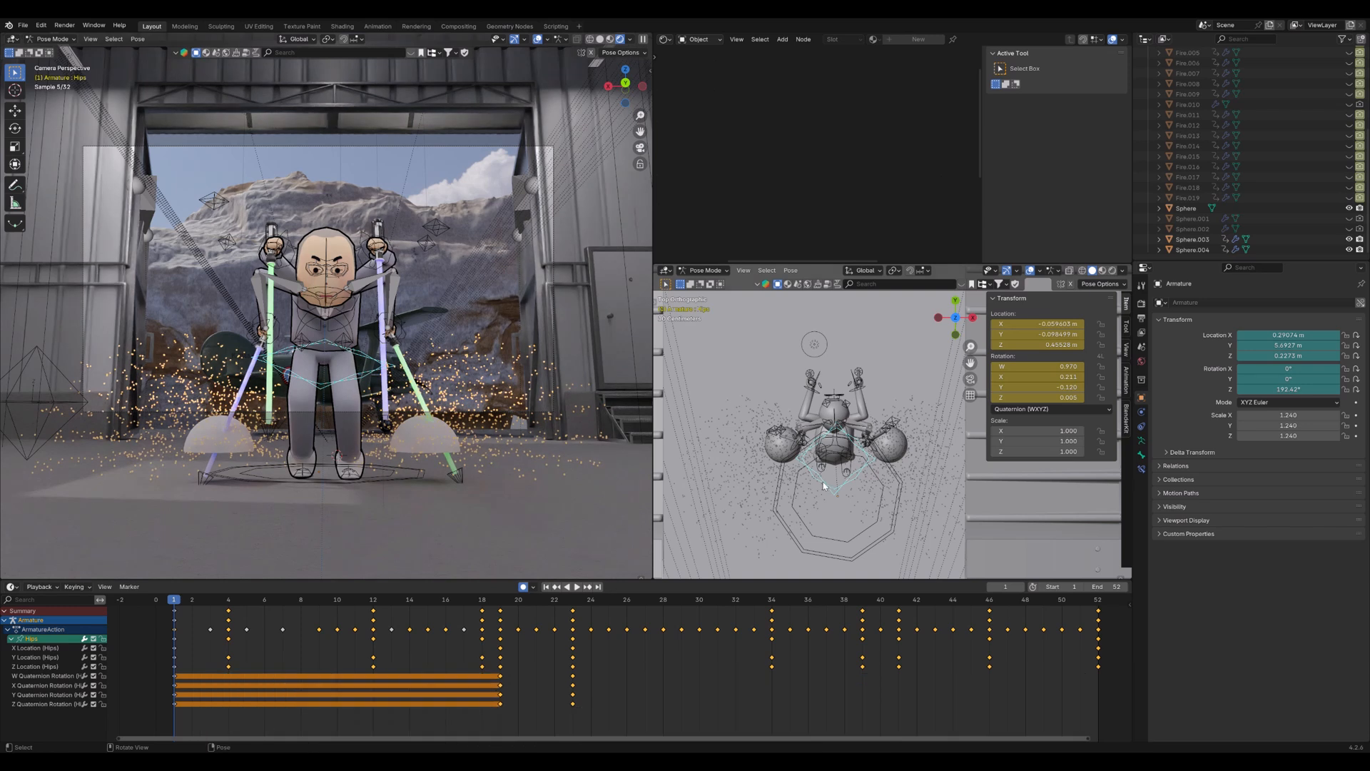
{"action": "middle_click_drag", "start_coordinate": [835, 428], "coordinate": [841, 493]}
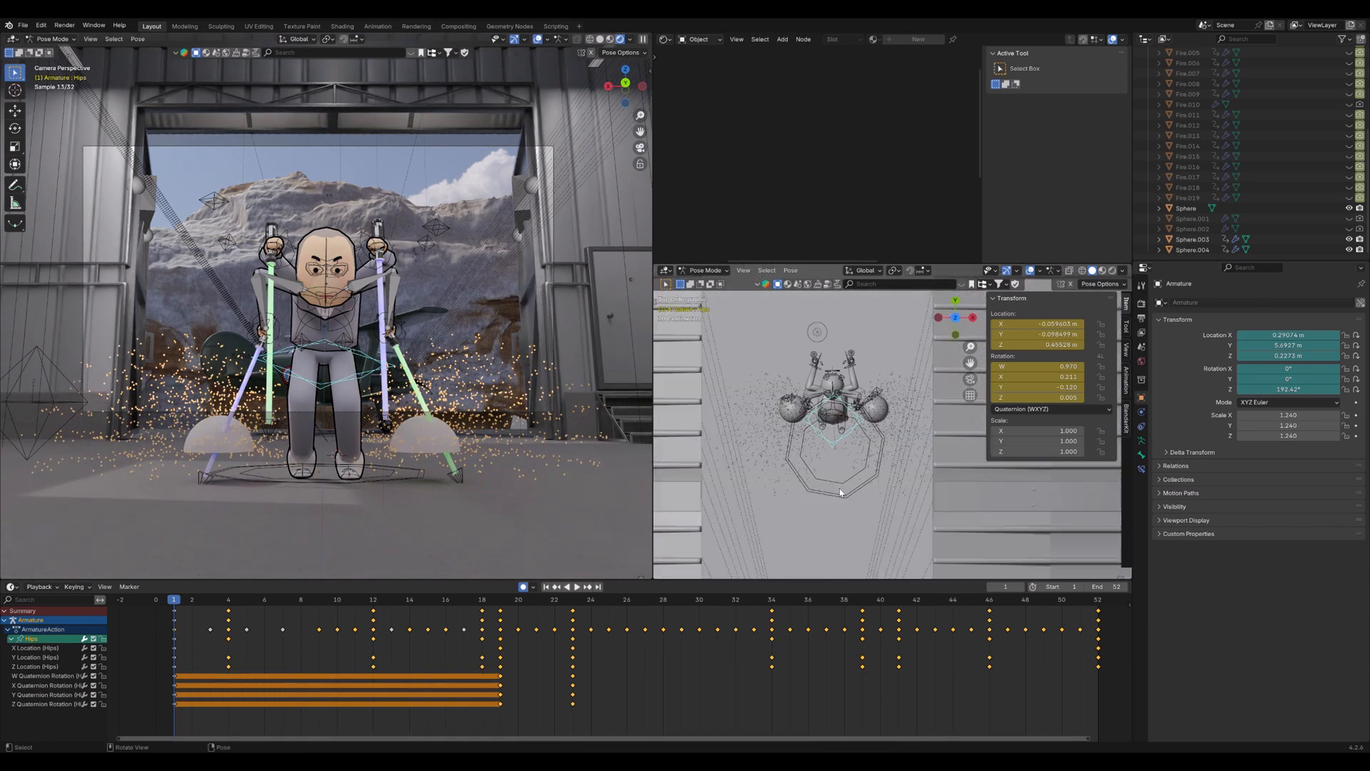
{"action": "key", "text": "space"}
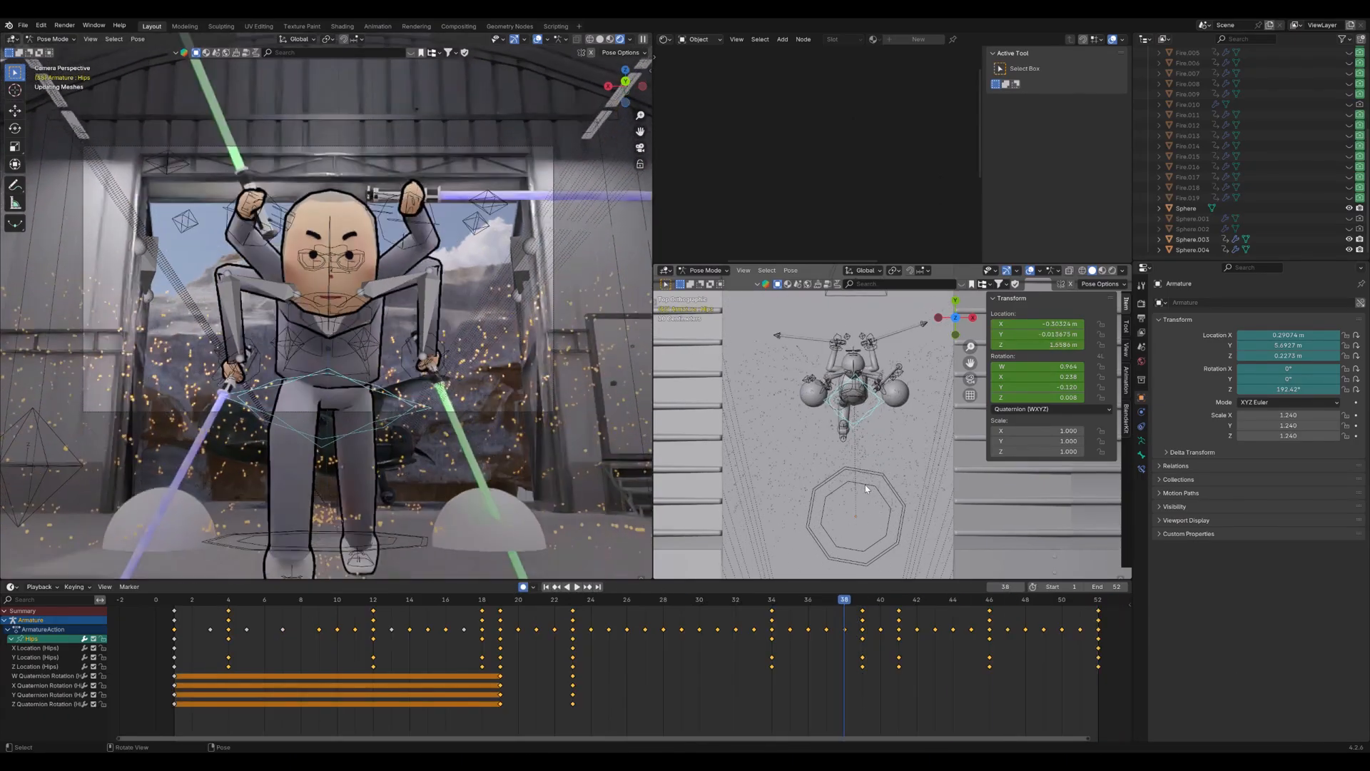
Scrub the hip motion back to frame 1 and orbit the secondary view around to the character's side
{"action": "key", "text": "Left"}
{"action": "key", "text": "Left"}
{"action": "key", "text": "Left"}
{"action": "key", "text": "Left"}
{"action": "key", "text": "Left"}
{"action": "key", "text": "Left"}
{"action": "key", "text": "Left"}
{"action": "key", "text": "Left"}
{"action": "key", "text": "Left"}
{"action": "key", "text": "Left"}
{"action": "key", "text": "Left"}
{"action": "key", "text": "Left"}
{"action": "key", "text": "Left"}
{"action": "key", "text": "Left"}
{"action": "key", "text": "Left"}
{"action": "key", "text": "Left"}
{"action": "key", "text": "Left"}
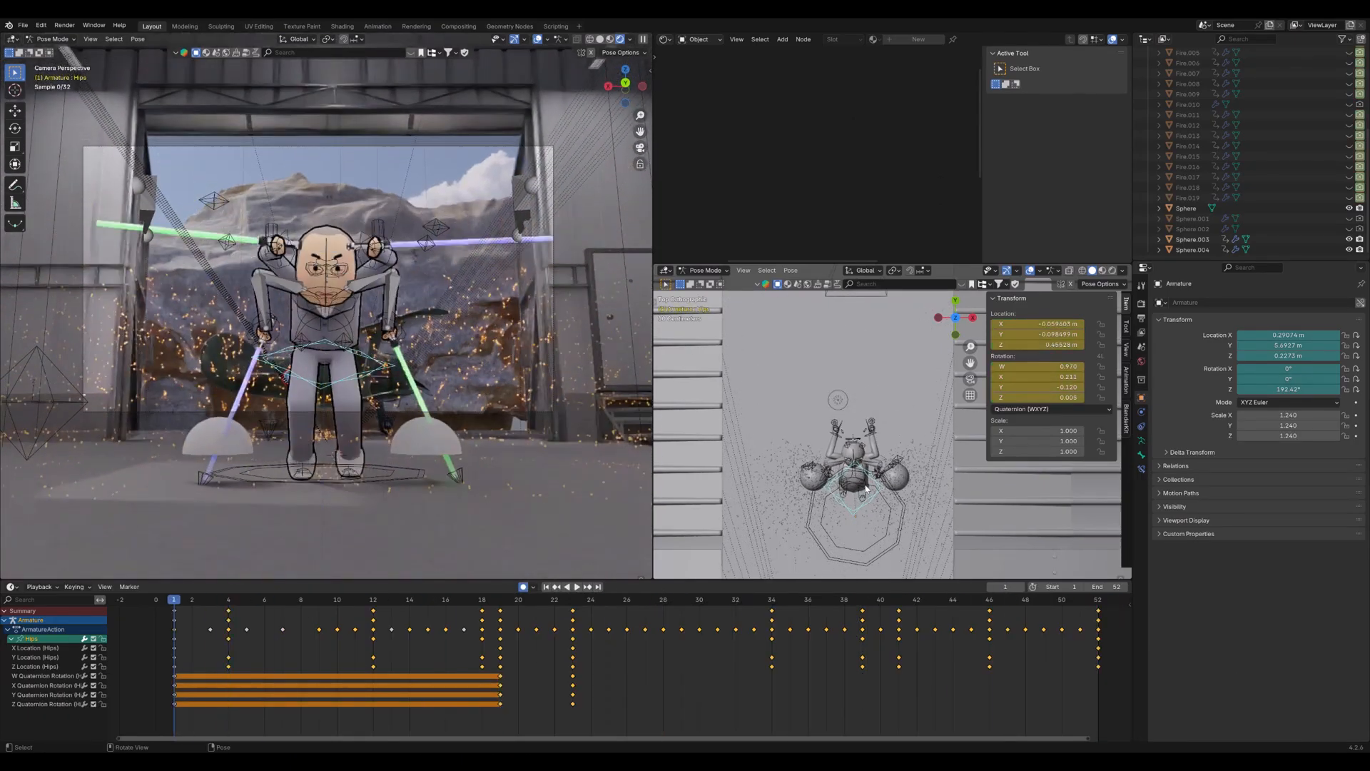
{"action": "middle_click_drag", "start_coordinate": [734, 397], "coordinate": [977, 342]}
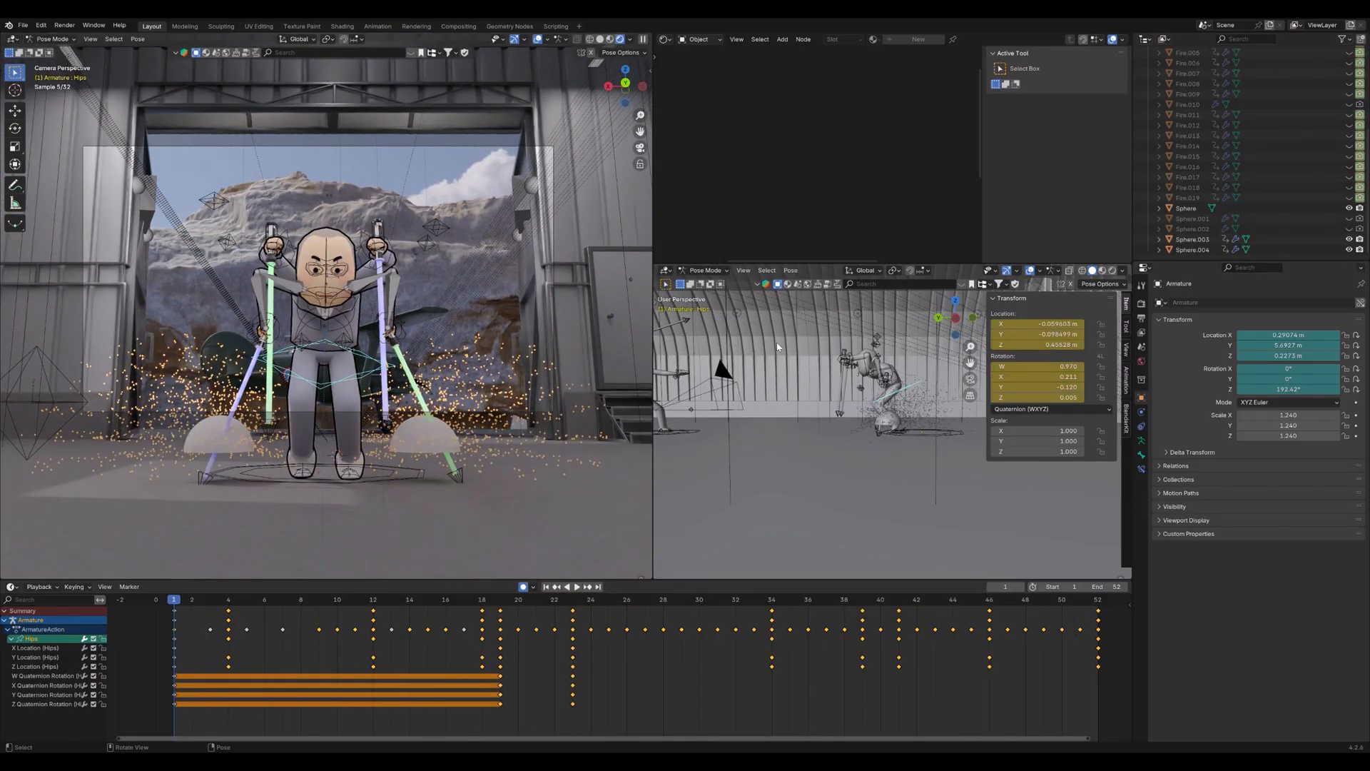
Examine the upper arms' Hand.IK.L and Hand.IK.R keyframes, playing the right hand's motion from frame 1
{"action": "left_click", "coordinate": [391, 244]}
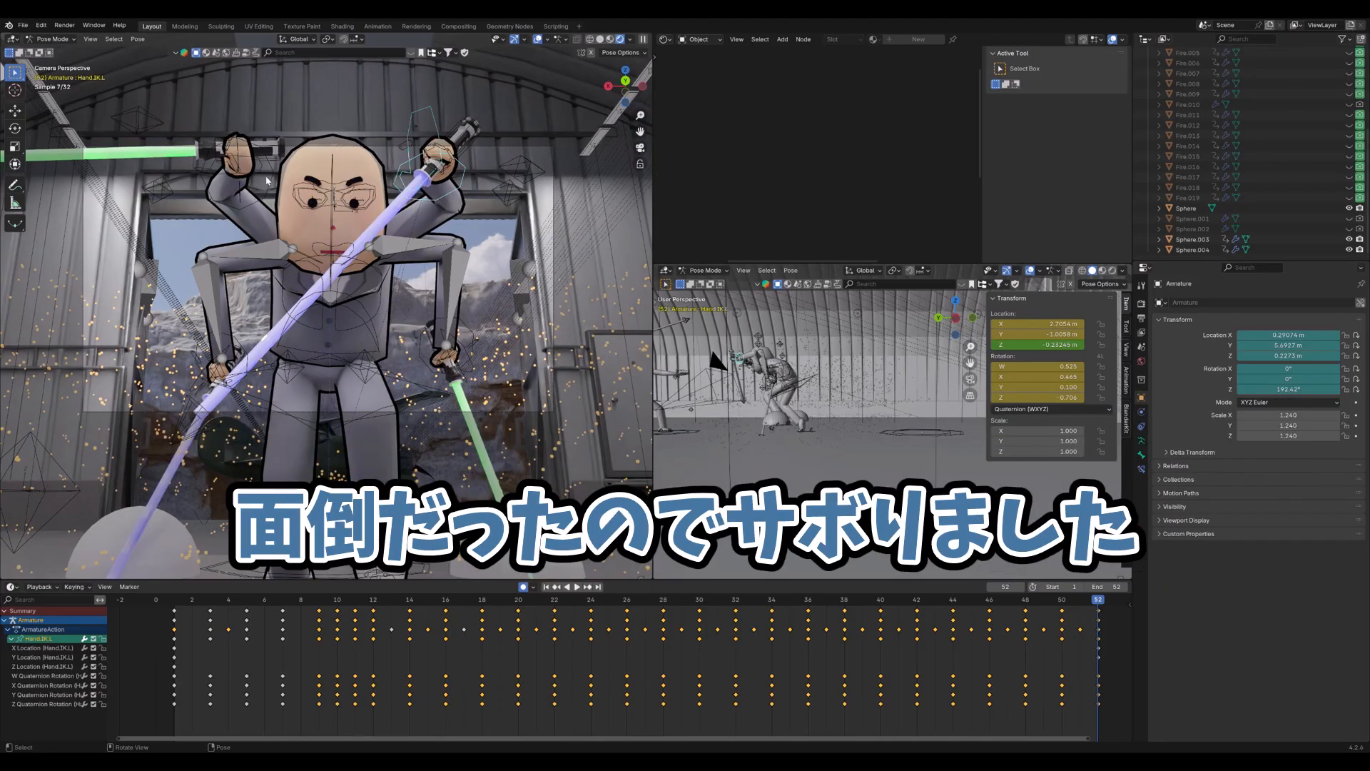
{"action": "key", "text": "Left"}
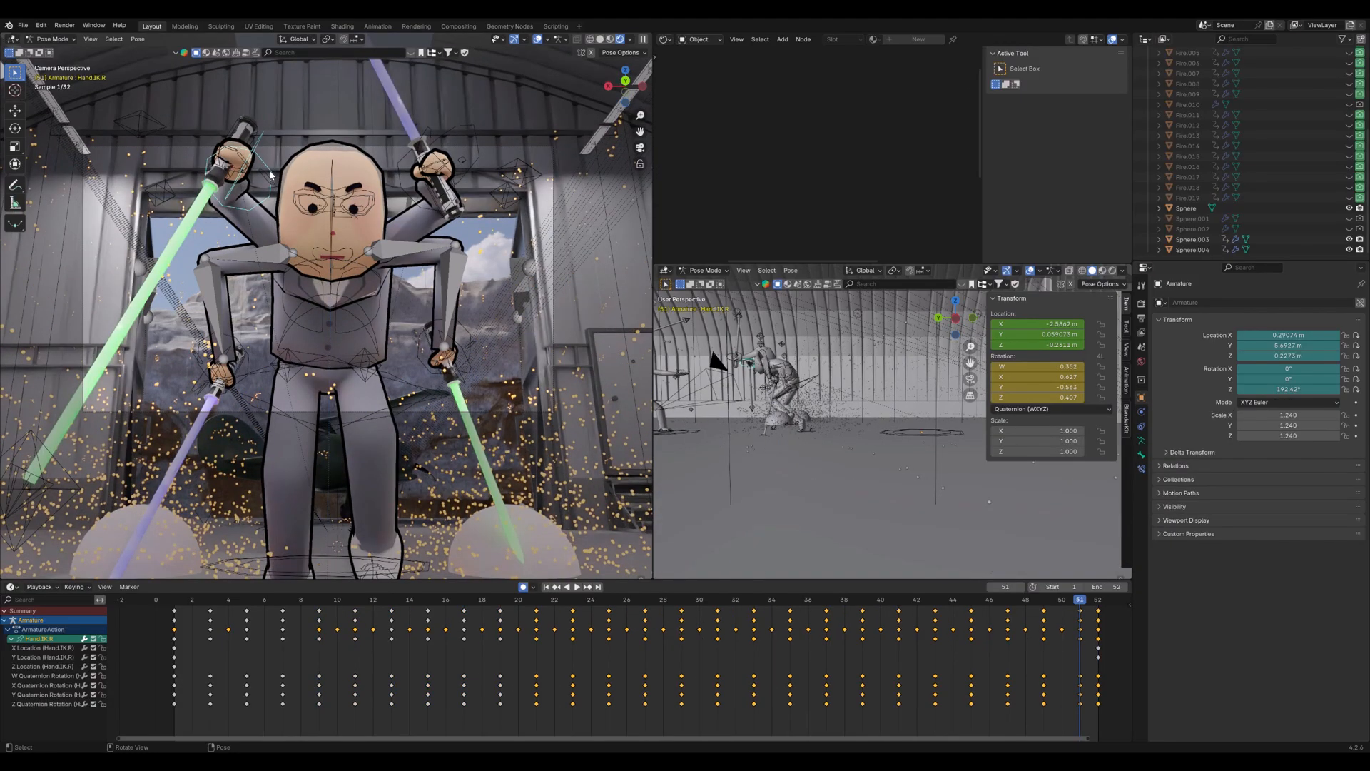
{"action": "key", "text": "shift+Left"}
{"action": "key", "text": "space"}
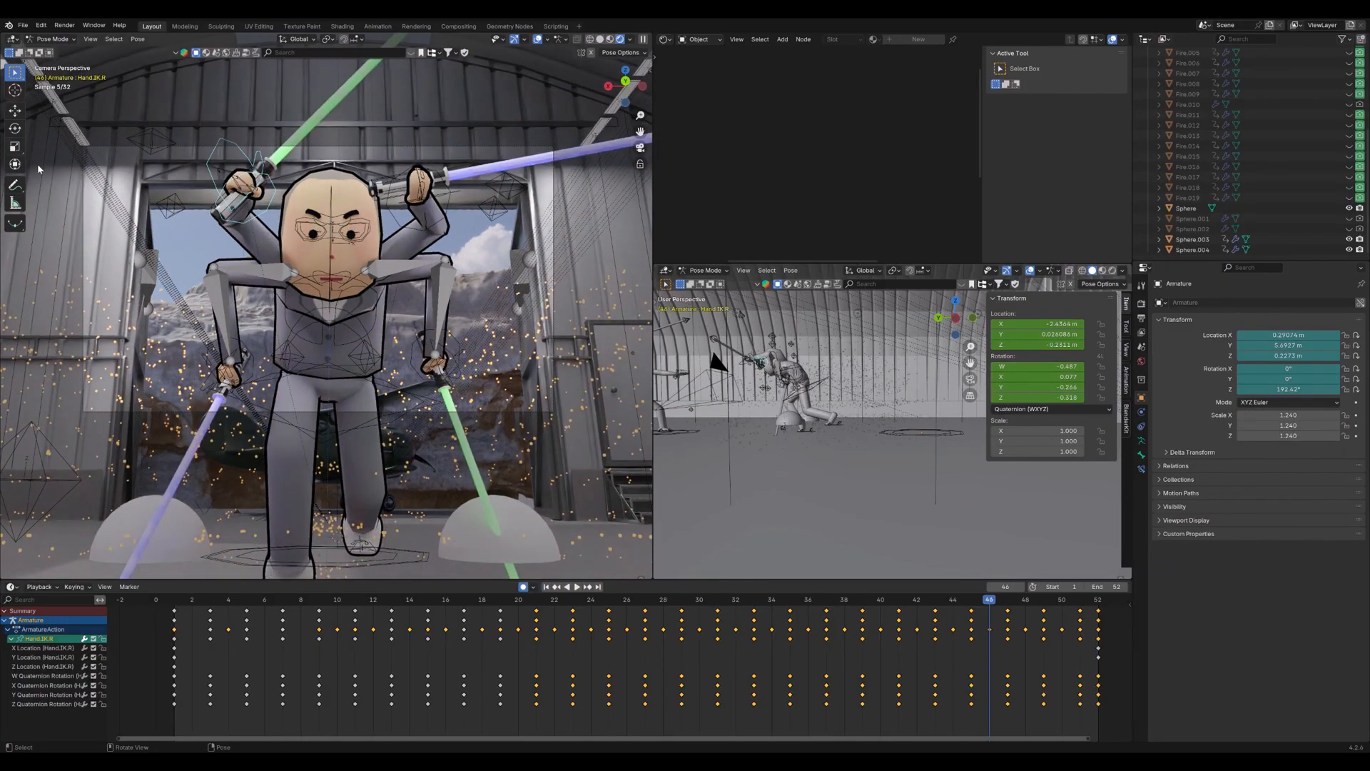
Switch to the extra arms' Armature.002 in Pose Mode and select its Hand.IK.R bone to review from frame 1
{"action": "left_click", "coordinate": [250, 374]}
{"action": "key", "text": "ctrl+Tab"}
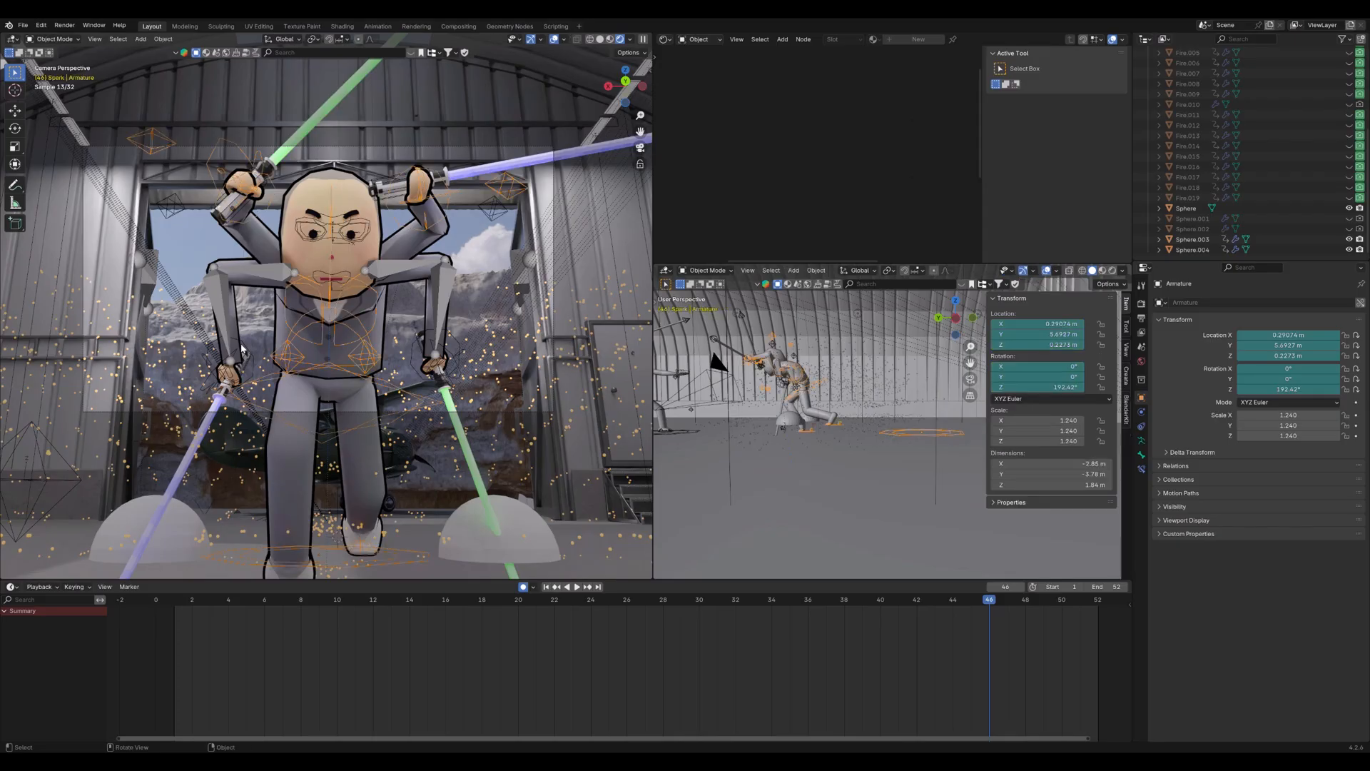
{"action": "left_click", "coordinate": [242, 348]}
{"action": "key", "text": "ctrl+Tab"}
{"action": "left_click", "coordinate": [242, 348]}
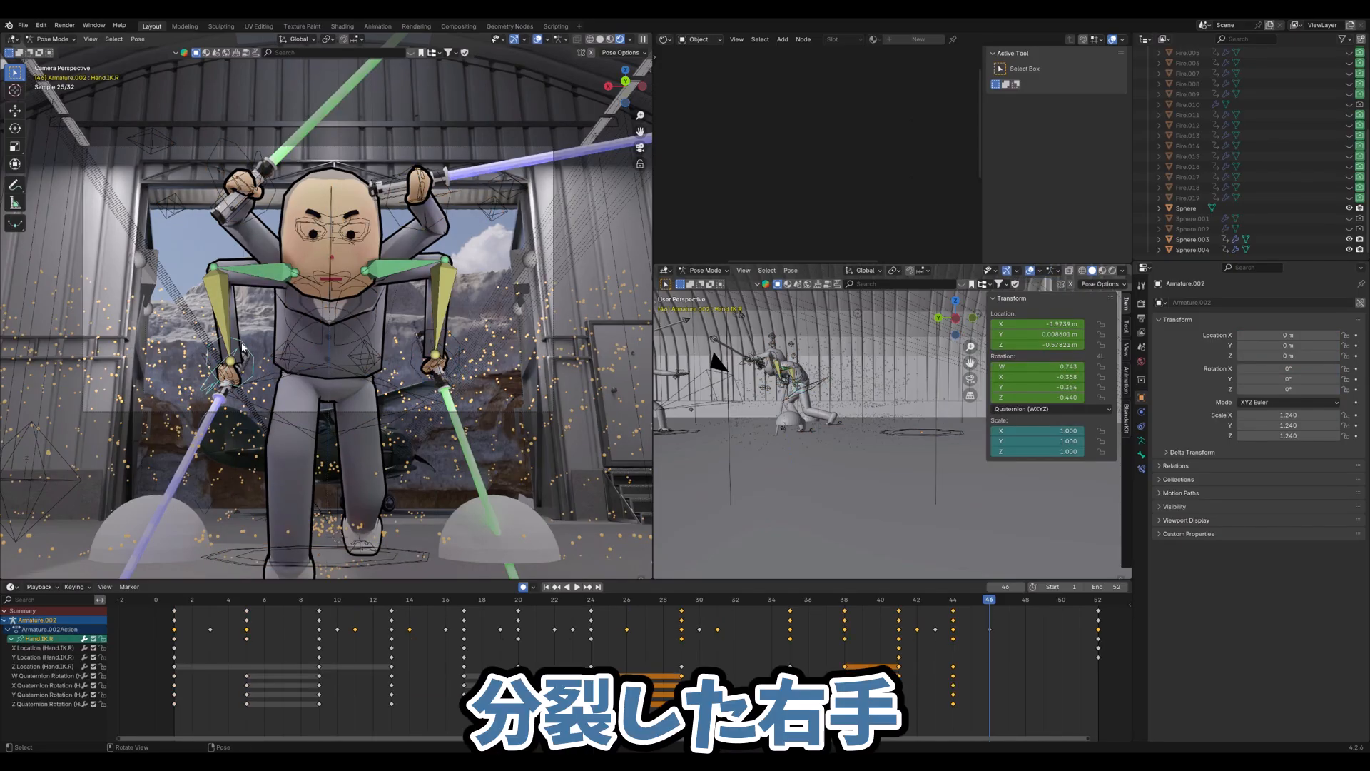
{"action": "key", "text": "shift+Left"}
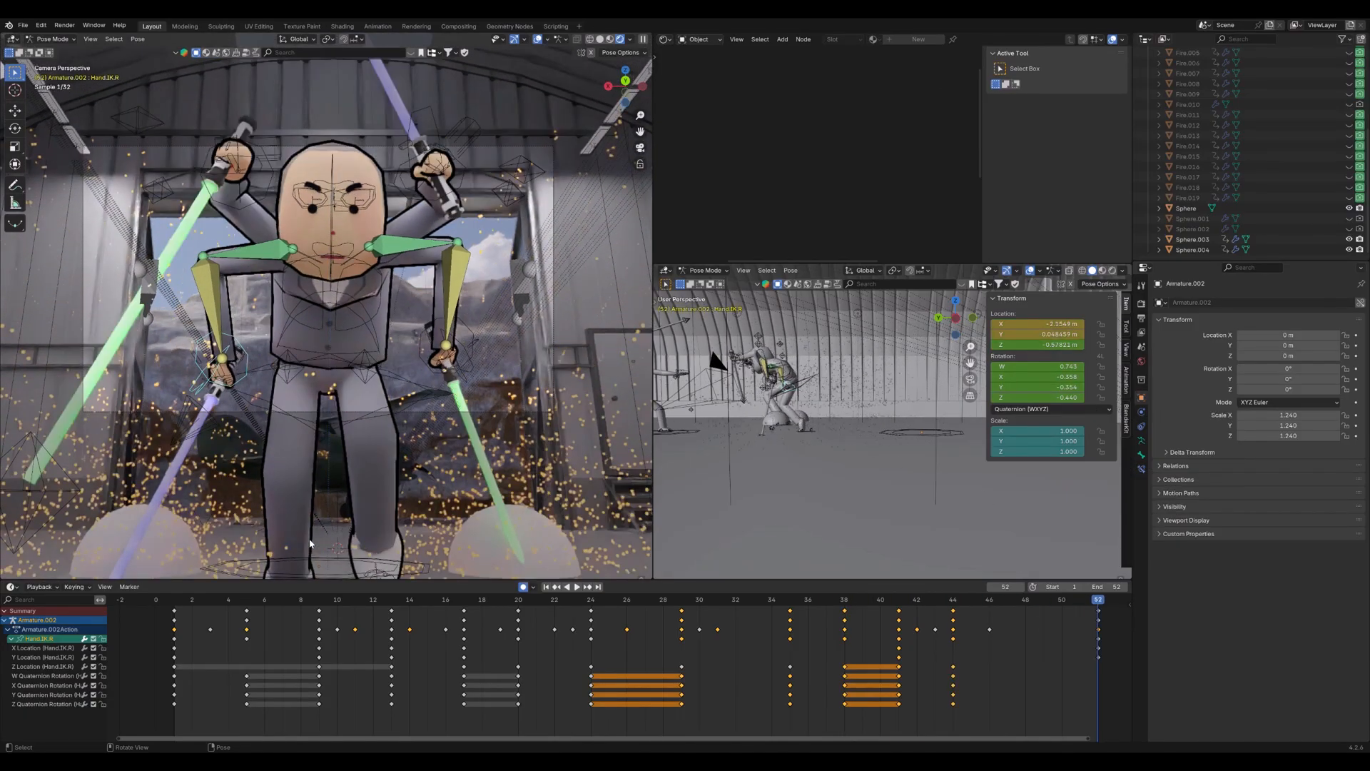
Step the lower right hand's motion back frame by frame to frame 43
{"action": "key", "text": "Left"}
{"action": "key", "text": "Left"}
{"action": "key", "text": "Left"}
{"action": "key", "text": "Left"}
{"action": "key", "text": "Left"}
{"action": "key", "text": "Left"}
{"action": "key", "text": "Left"}
{"action": "key", "text": "Left"}
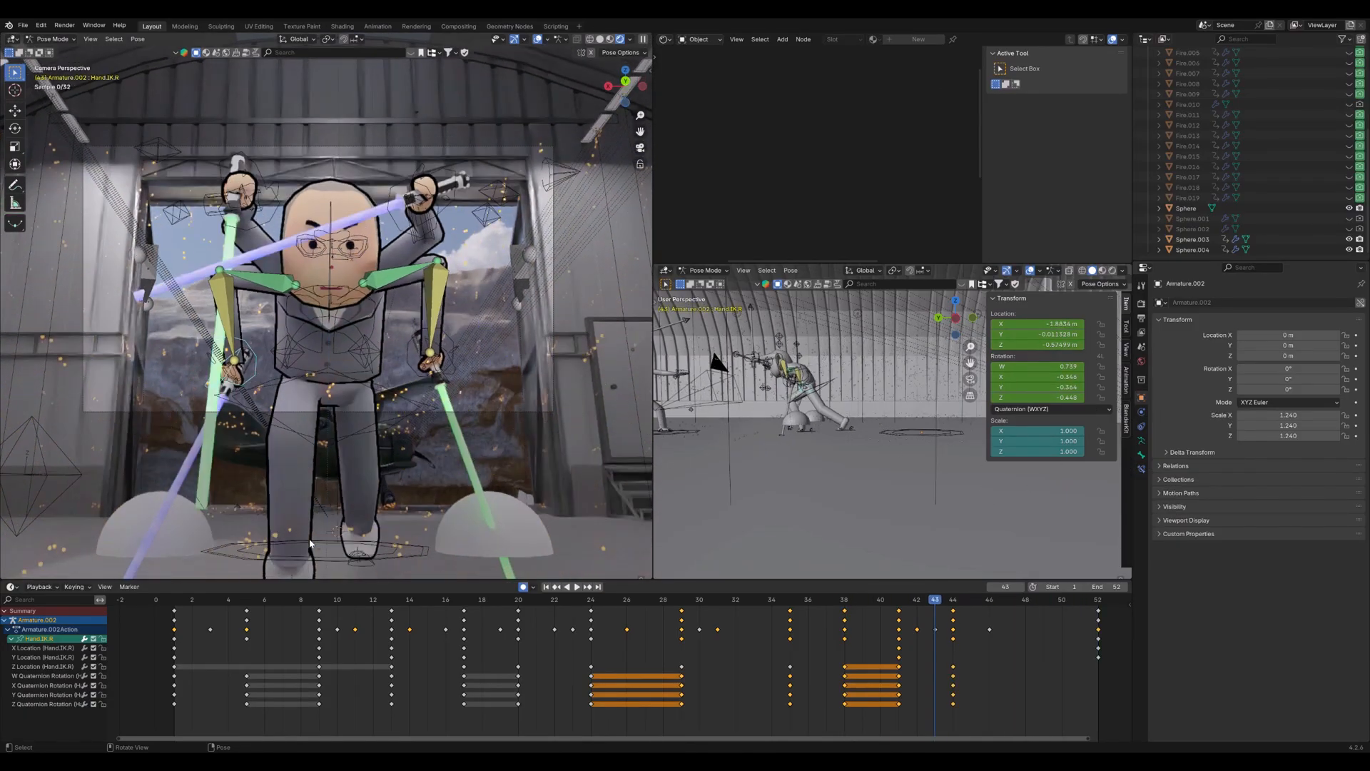
Select Armature.002's Hand.IK.L bone, play its motion to frame 52 and examine the lower arms close up in the side view
{"action": "left_click", "coordinate": [436, 341]}
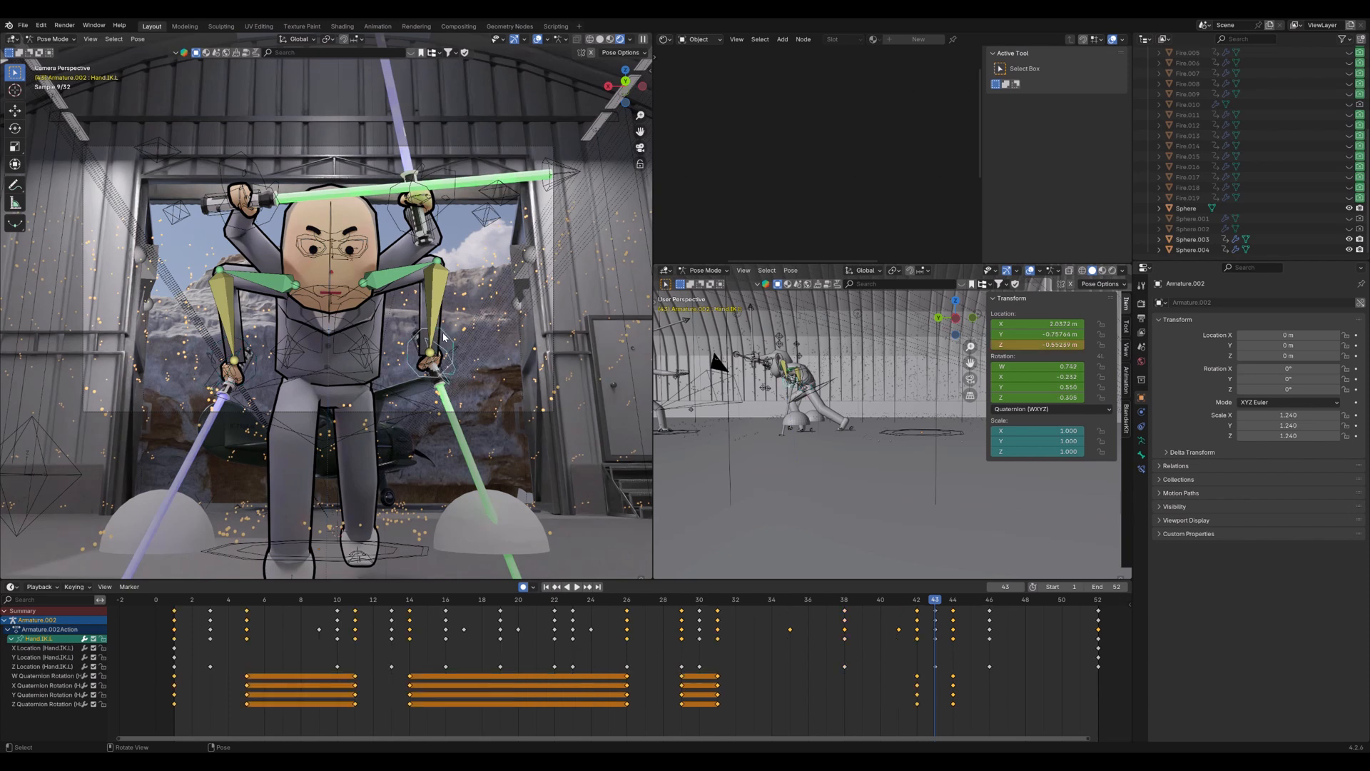
{"action": "key", "text": "space"}
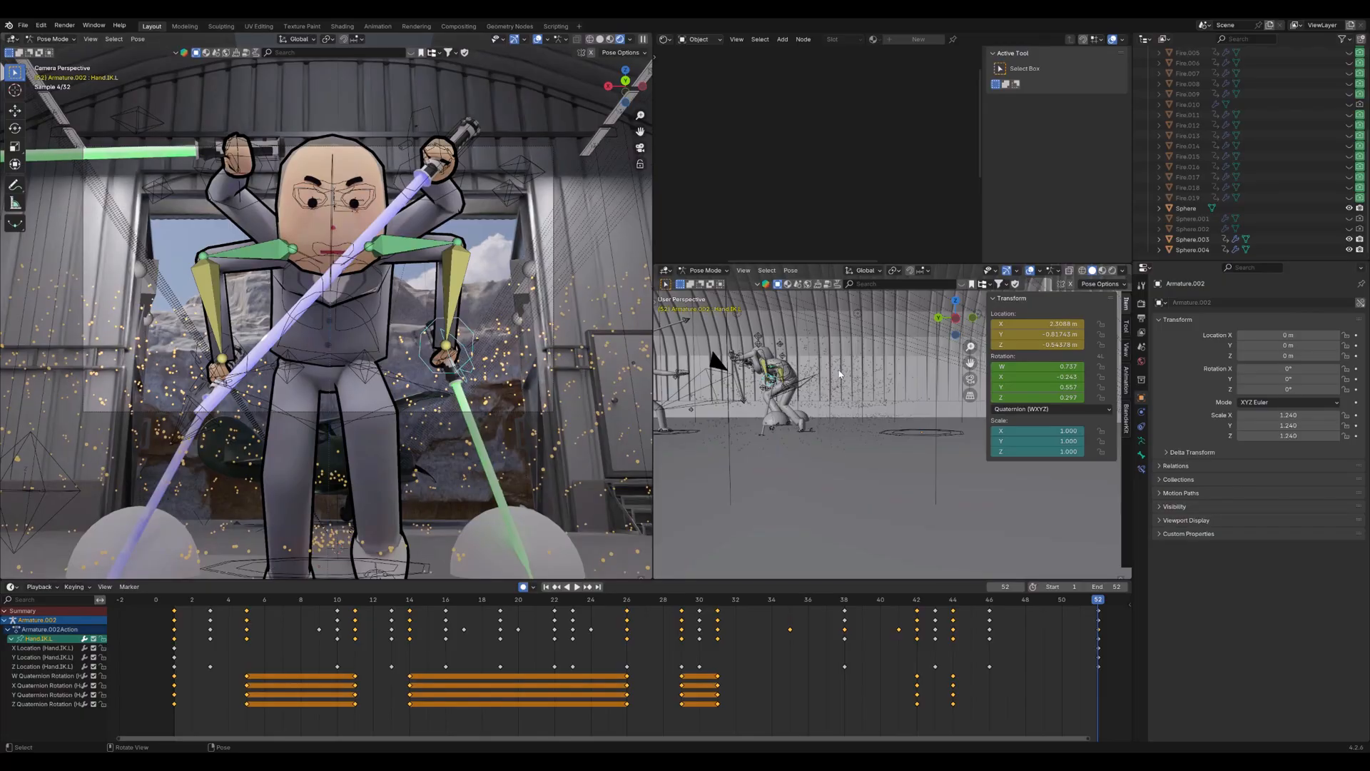
{"action": "scroll", "coordinate": [781, 377], "scroll_direction": "up", "scroll_amount": 6}
{"action": "middle_click_drag", "start_coordinate": [768, 368], "coordinate": [821, 424]}
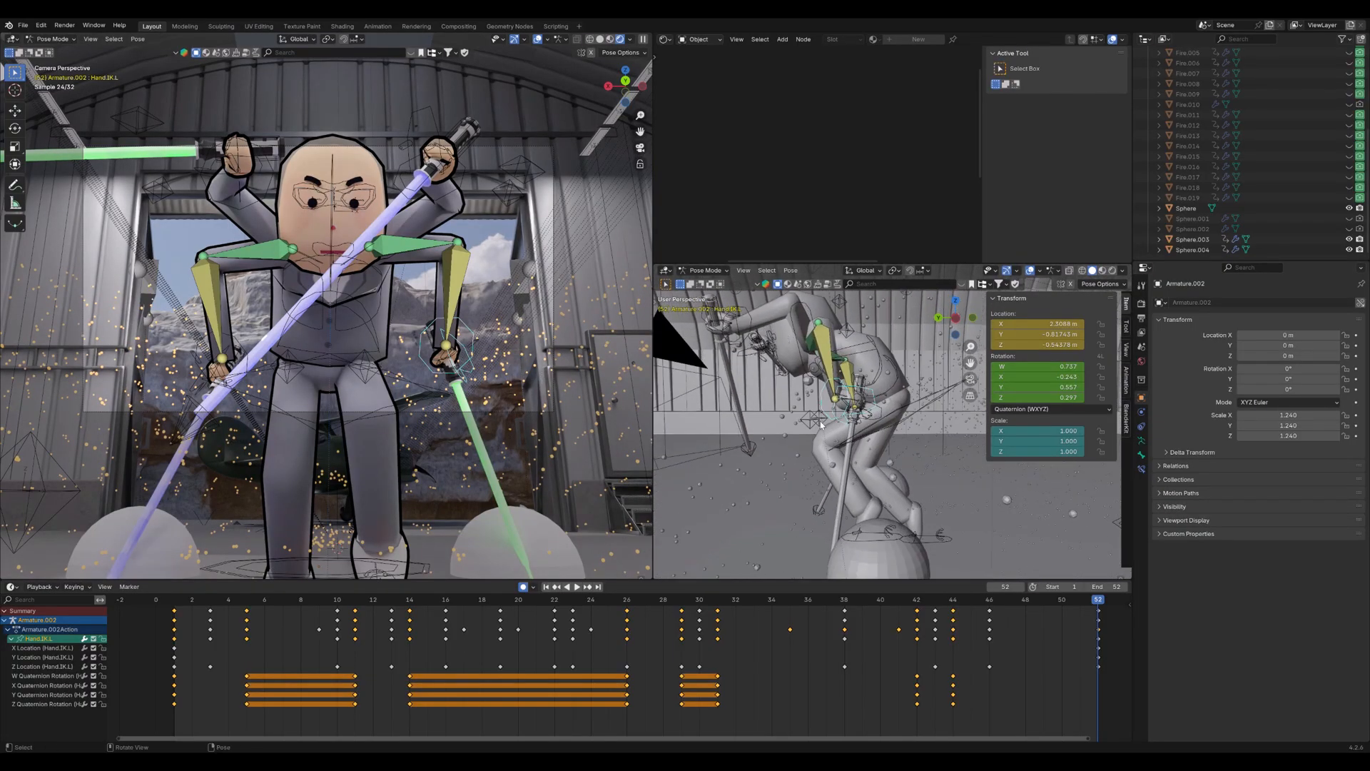
Play the lower left hand's motion from frame 1 to frame 11, switching the main view to solid shading and back to rendered
{"action": "key", "text": "shift+Left"}
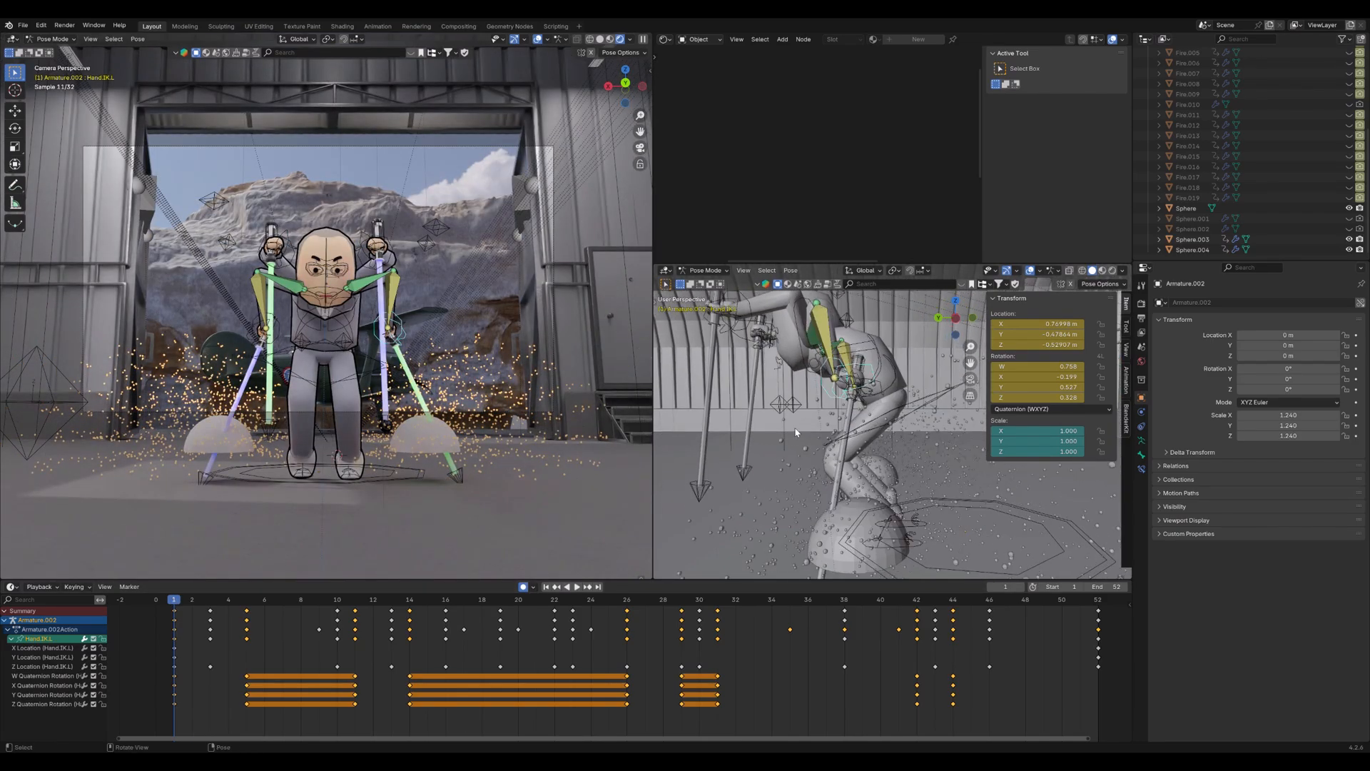
{"action": "key", "text": "space"}
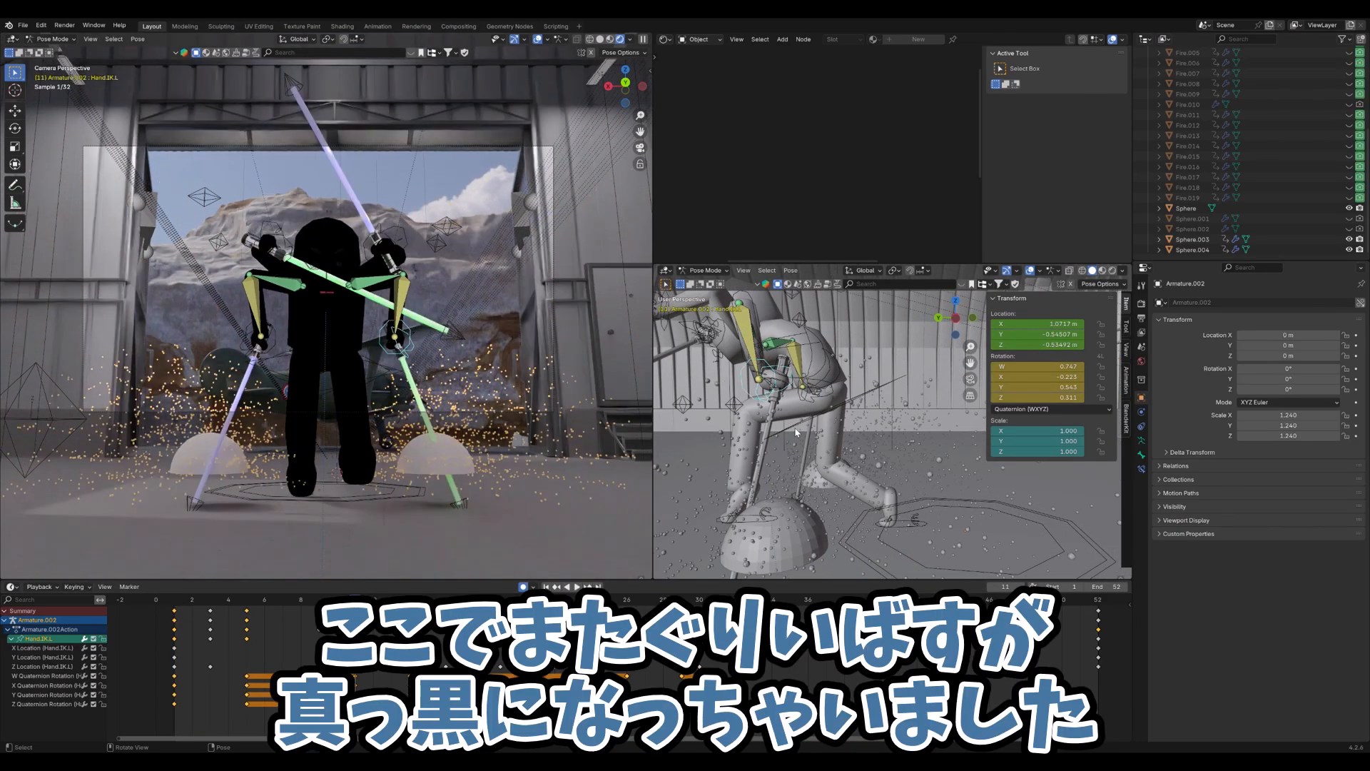
{"action": "left_click", "coordinate": [600, 40]}
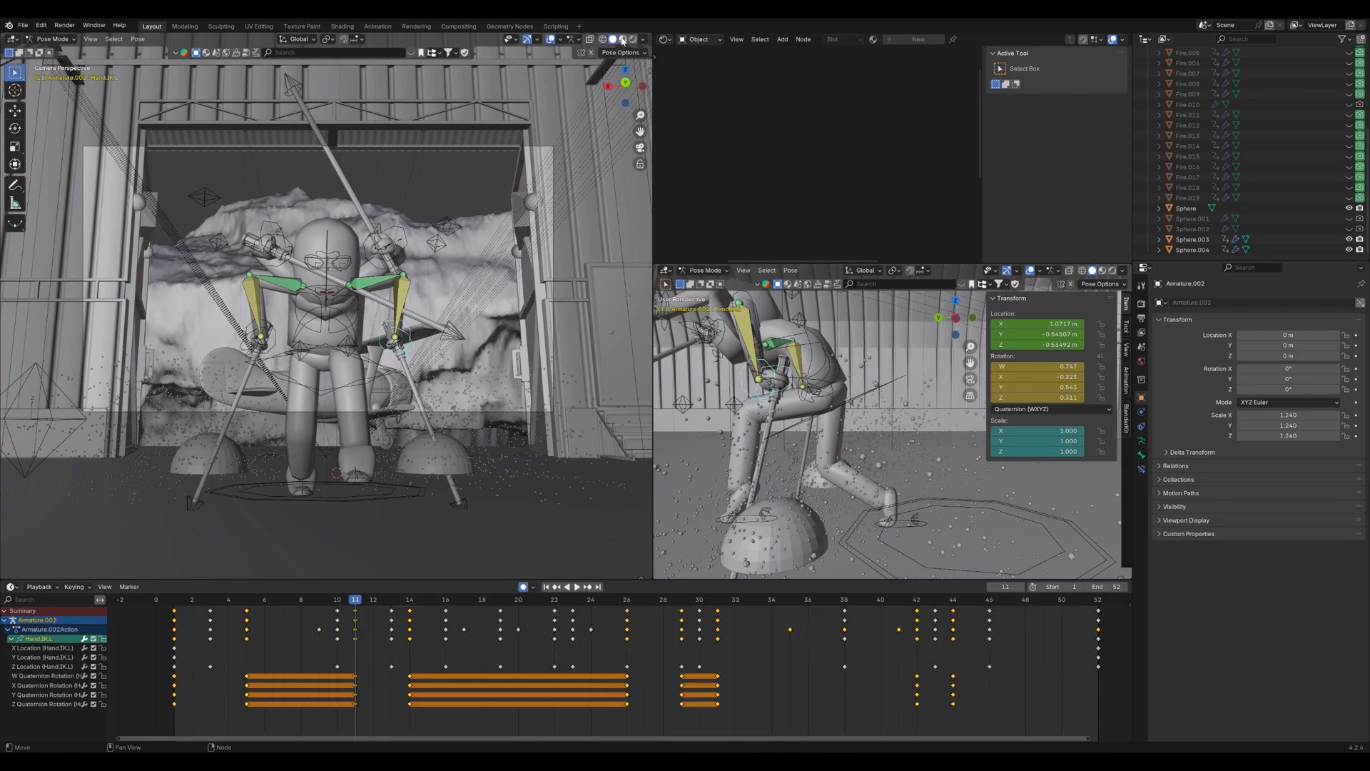
{"action": "left_click", "coordinate": [620, 40]}
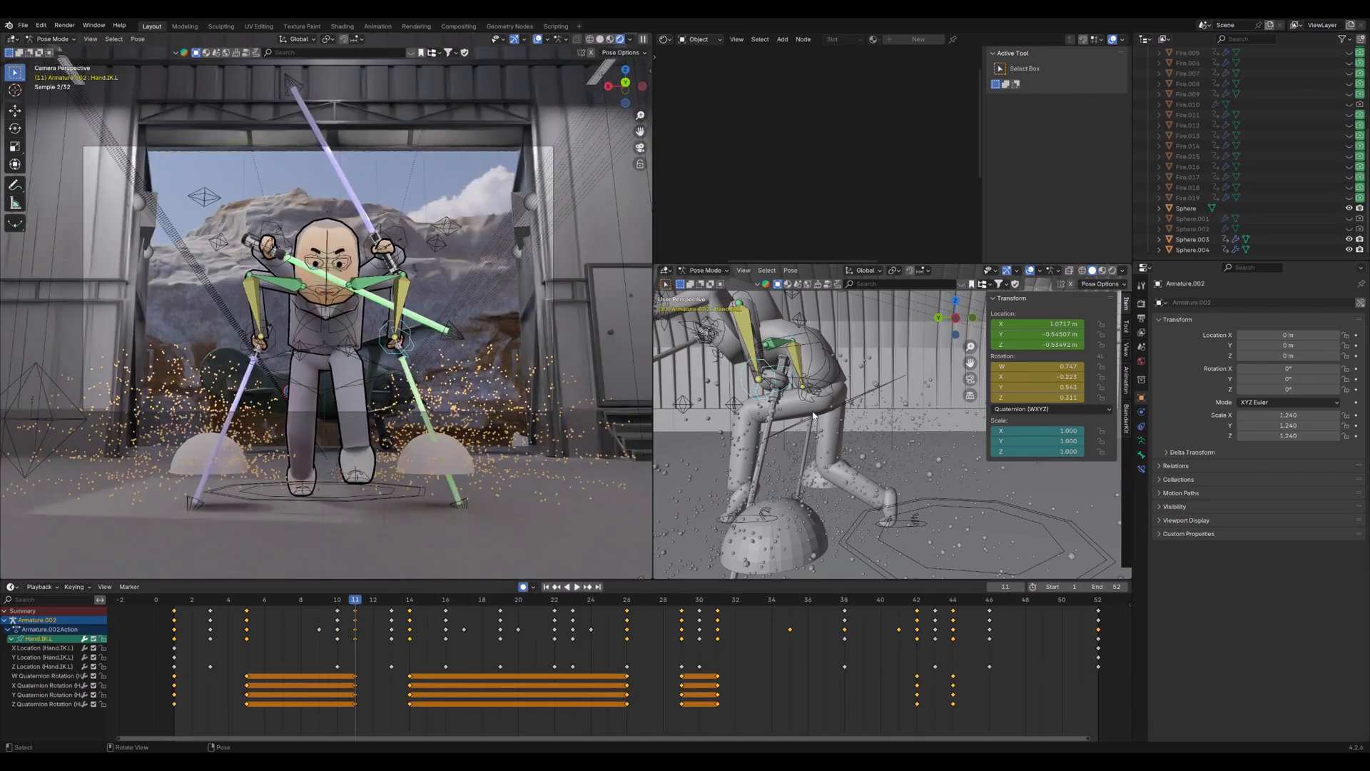
Jump to the keyframe at frame 13, keep the body in the side view and play the lower left hand's motion to frame 26
{"action": "key", "text": "Up"}
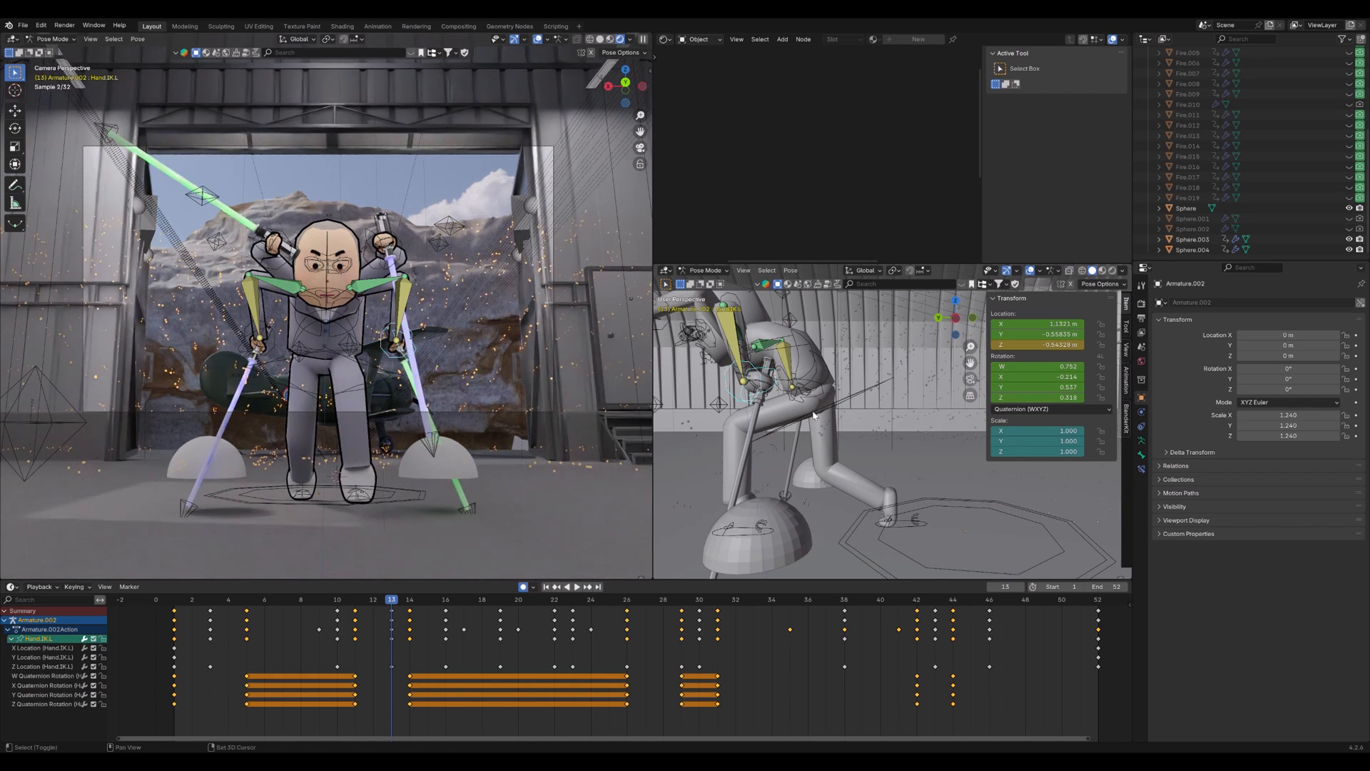
{"action": "middle_click_drag", "start_coordinate": [832, 392], "coordinate": [897, 395], "text": "shift"}
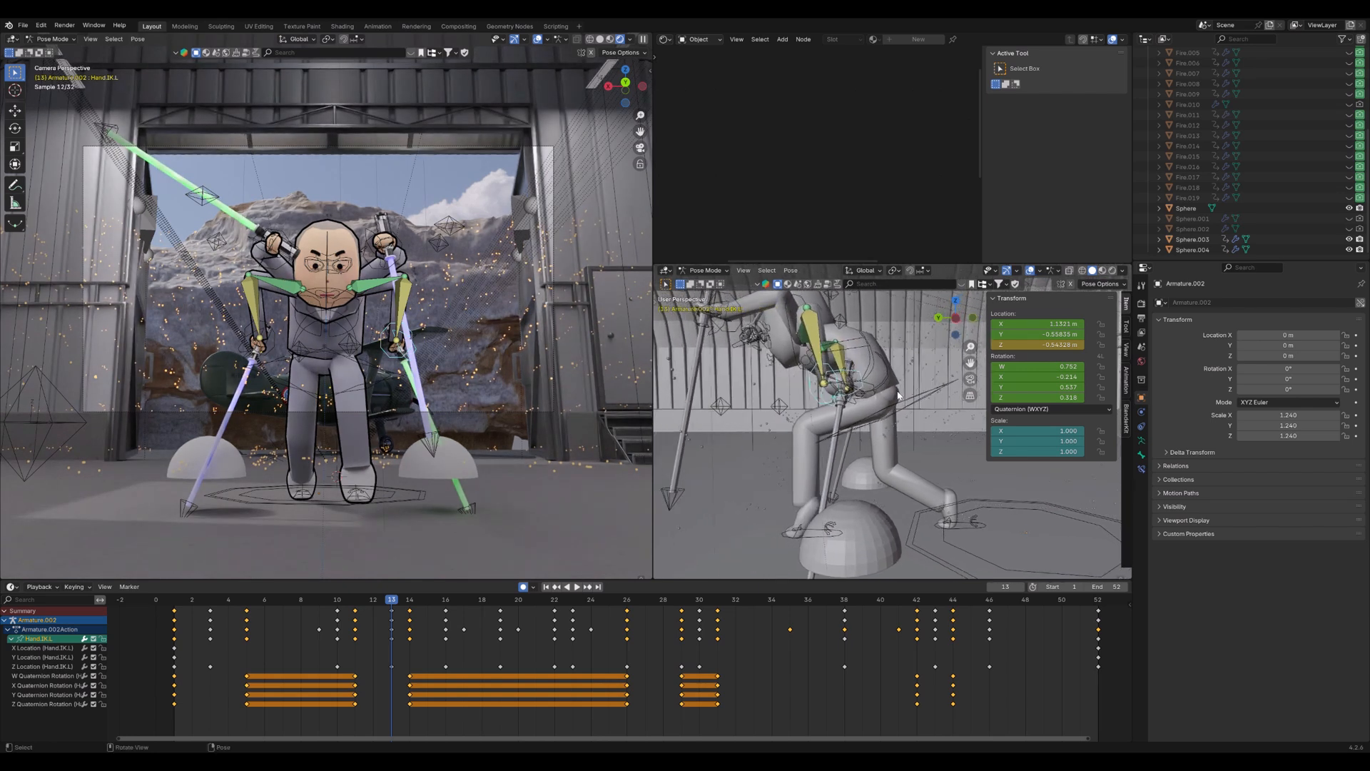
{"action": "key", "text": "space"}
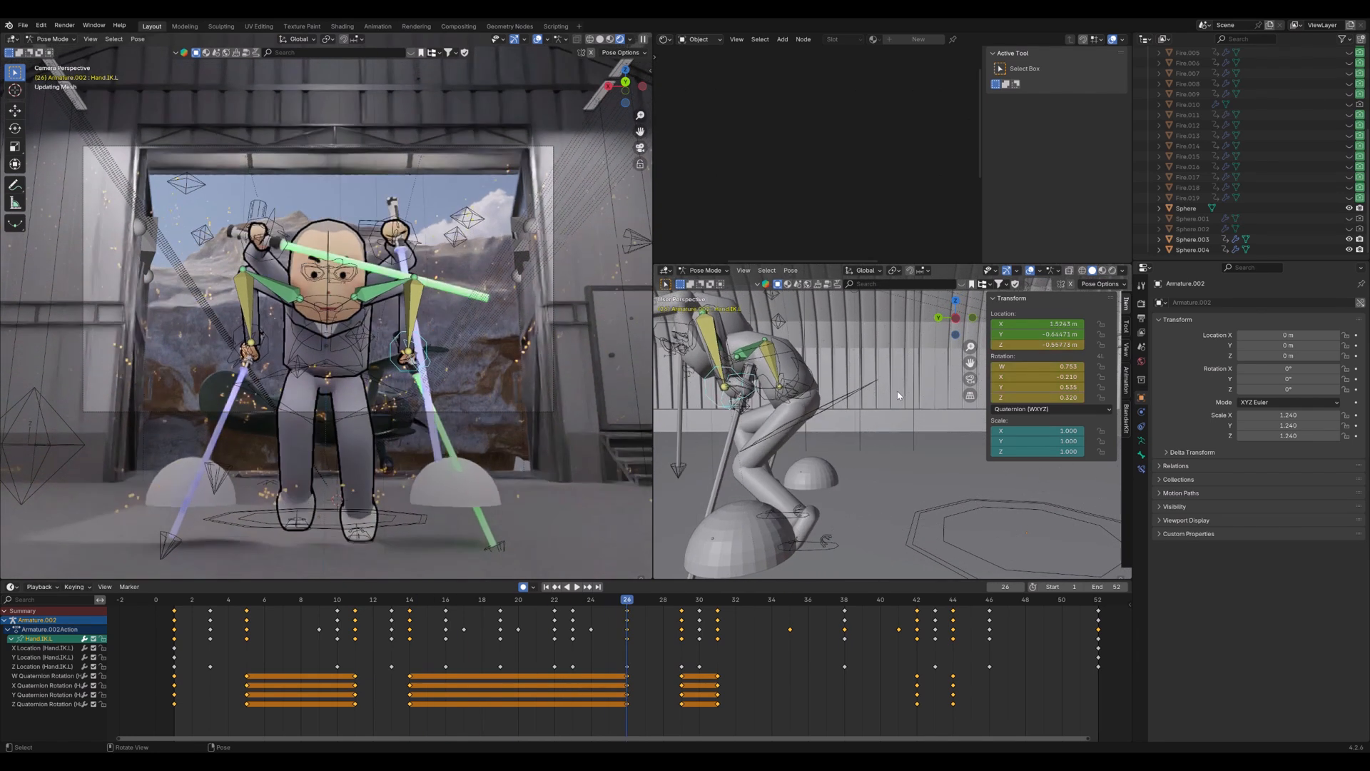
{"action": "middle_click_drag", "start_coordinate": [897, 395], "coordinate": [955, 402]}
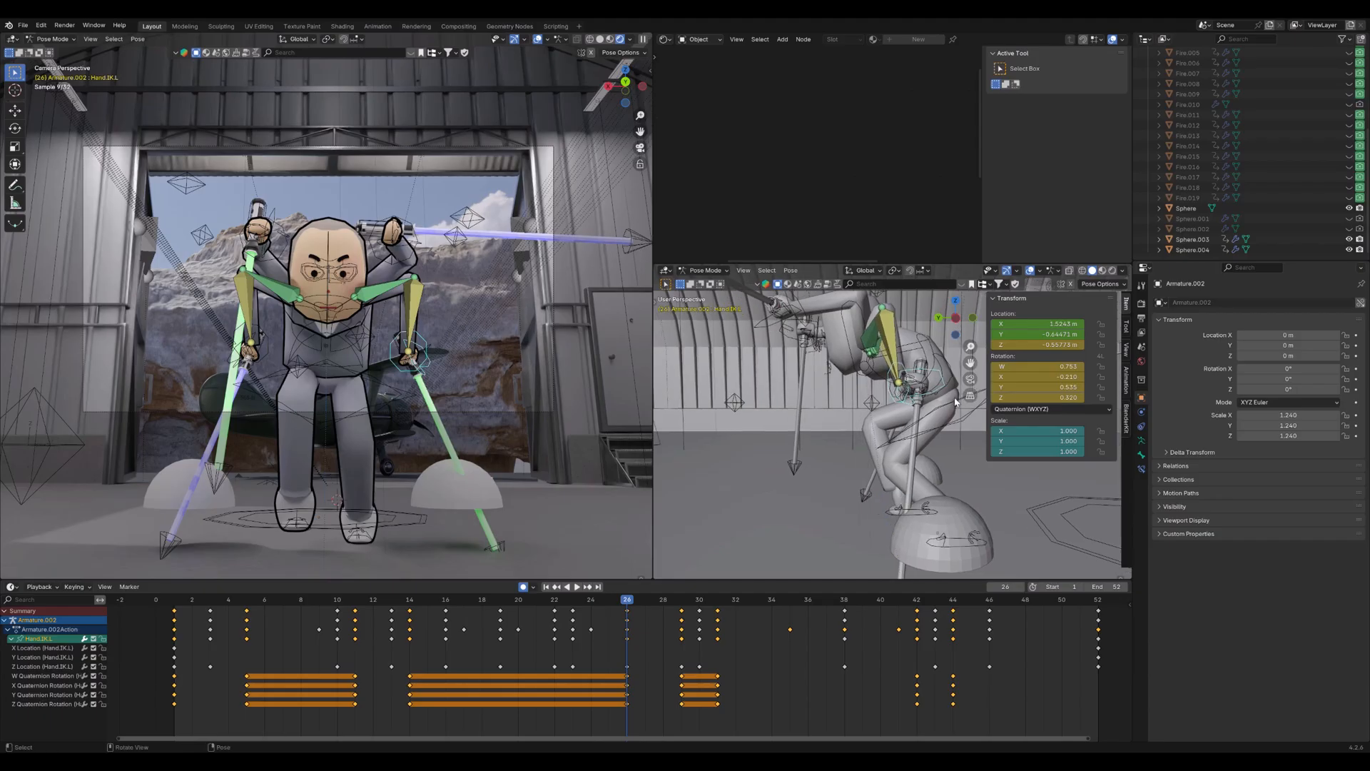
Step forward from frame 26 to frame 54 to examine the rest of the lower left hand's motion
{"action": "key", "text": "Right"}
{"action": "key", "text": "Right"}
{"action": "key", "text": "Right"}
{"action": "key", "text": "Right"}
{"action": "key", "text": "Right"}
{"action": "key", "text": "Right"}
{"action": "key", "text": "Right"}
{"action": "key", "text": "Right"}
{"action": "key", "text": "Right"}
{"action": "key", "text": "Right"}
{"action": "key", "text": "Right"}
{"action": "key", "text": "Right"}
{"action": "key", "text": "Right"}
{"action": "key", "text": "Right"}
{"action": "key", "text": "Right"}
{"action": "key", "text": "Right"}
{"action": "key", "text": "Right"}
{"action": "key", "text": "Right"}
{"action": "key", "text": "Right"}
{"action": "key", "text": "Right"}
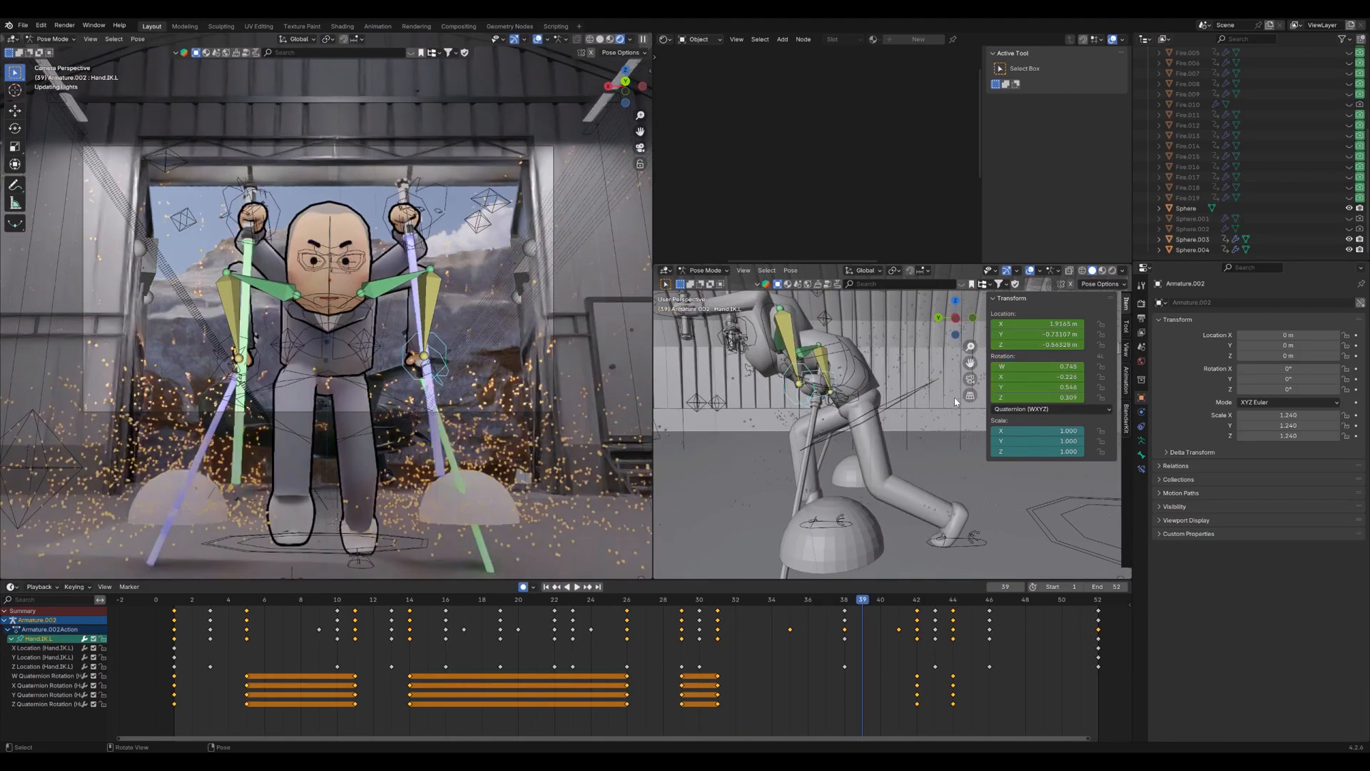
{"action": "key", "text": "Right"}
{"action": "key", "text": "Right"}
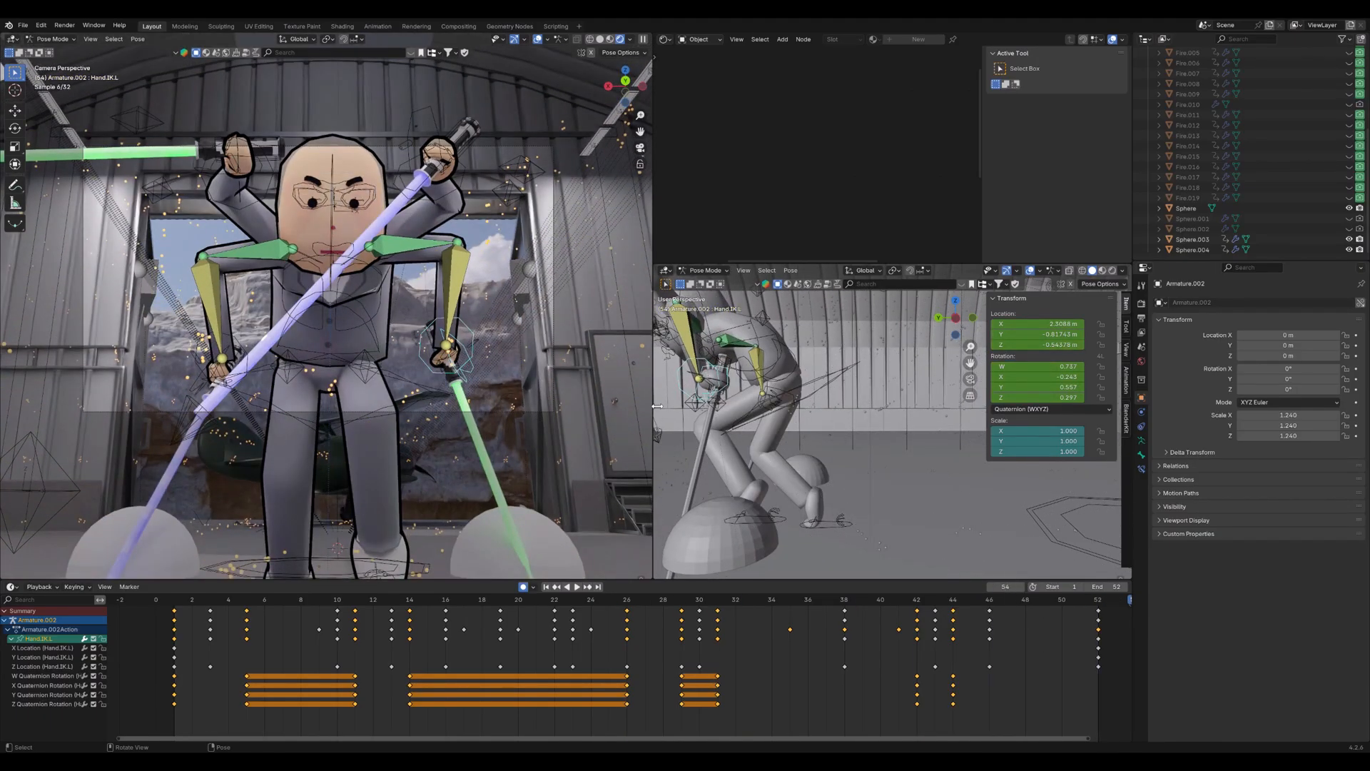
Switch from Armature.002 to the main character armature in Pose Mode and select the Foot.IK.L bone
{"action": "key", "text": "ctrl+Tab"}
{"action": "left_click", "coordinate": [531, 518]}
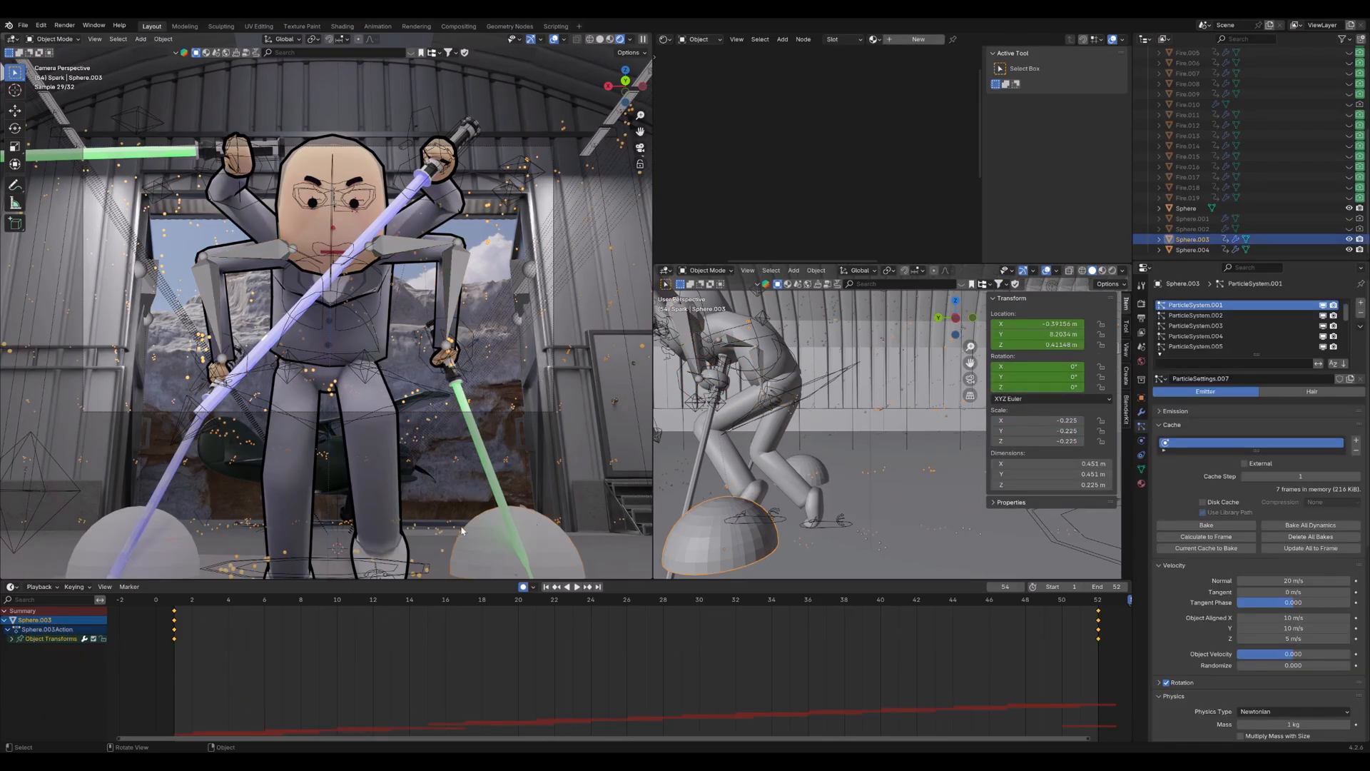
{"action": "left_click", "coordinate": [393, 565]}
{"action": "key", "text": "ctrl+Tab"}
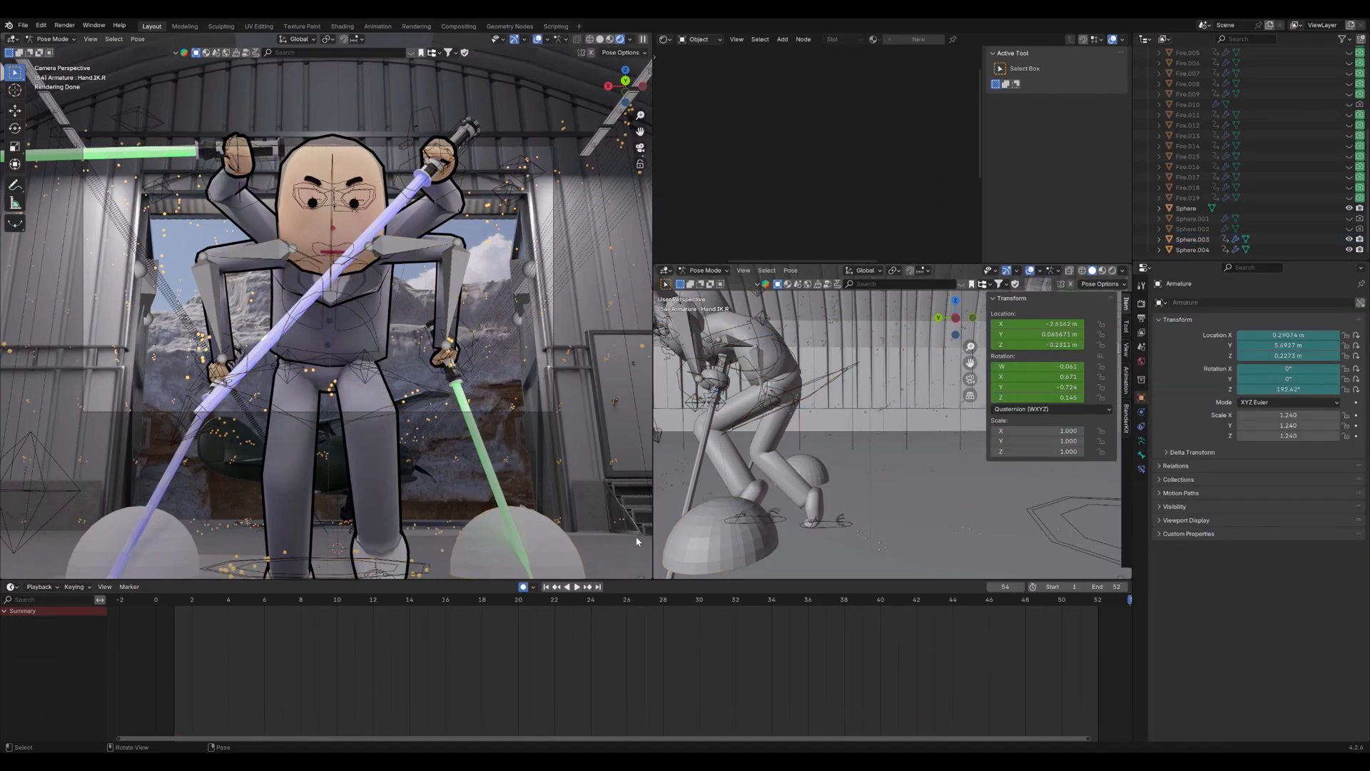
{"action": "left_click", "coordinate": [393, 565]}
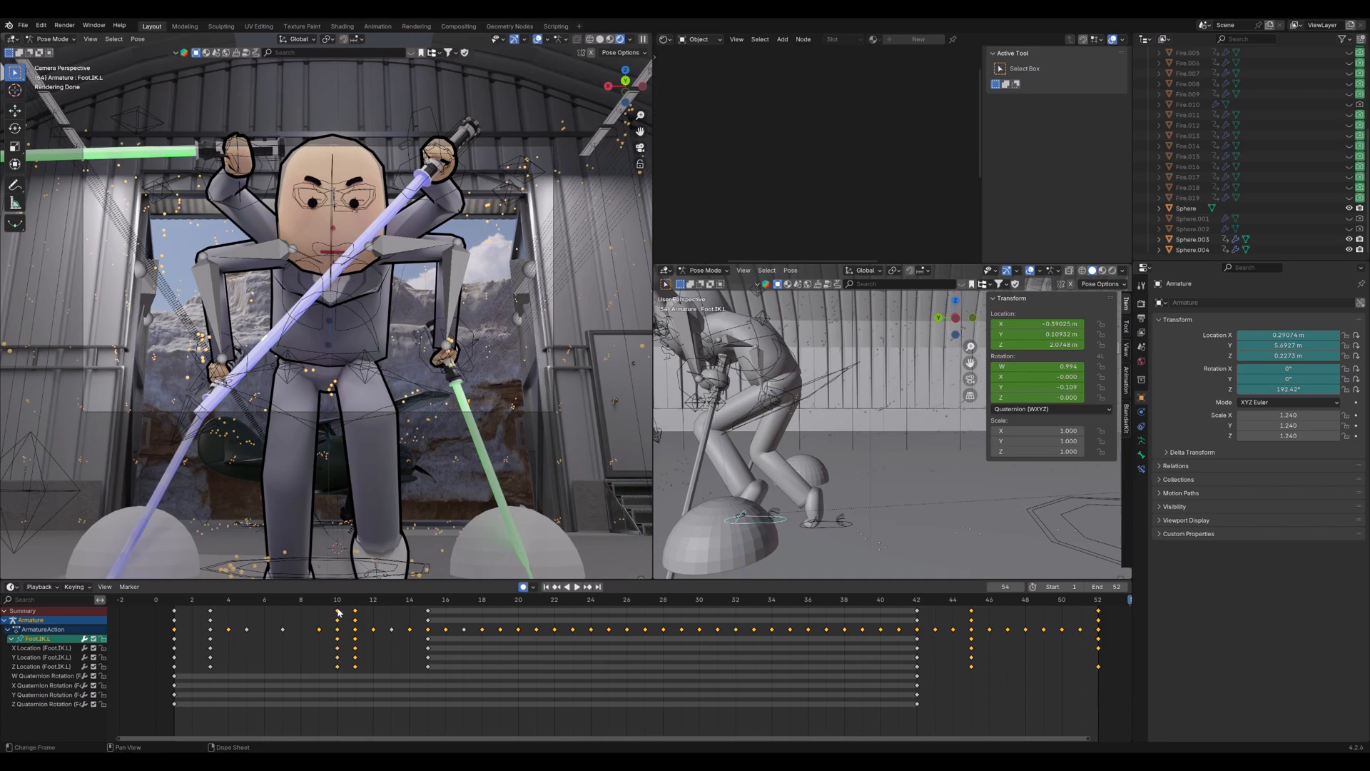
Play the left foot's motion from frame 1 and advance to frame 52
{"action": "key", "text": "shift+Left"}
{"action": "key", "text": "space"}
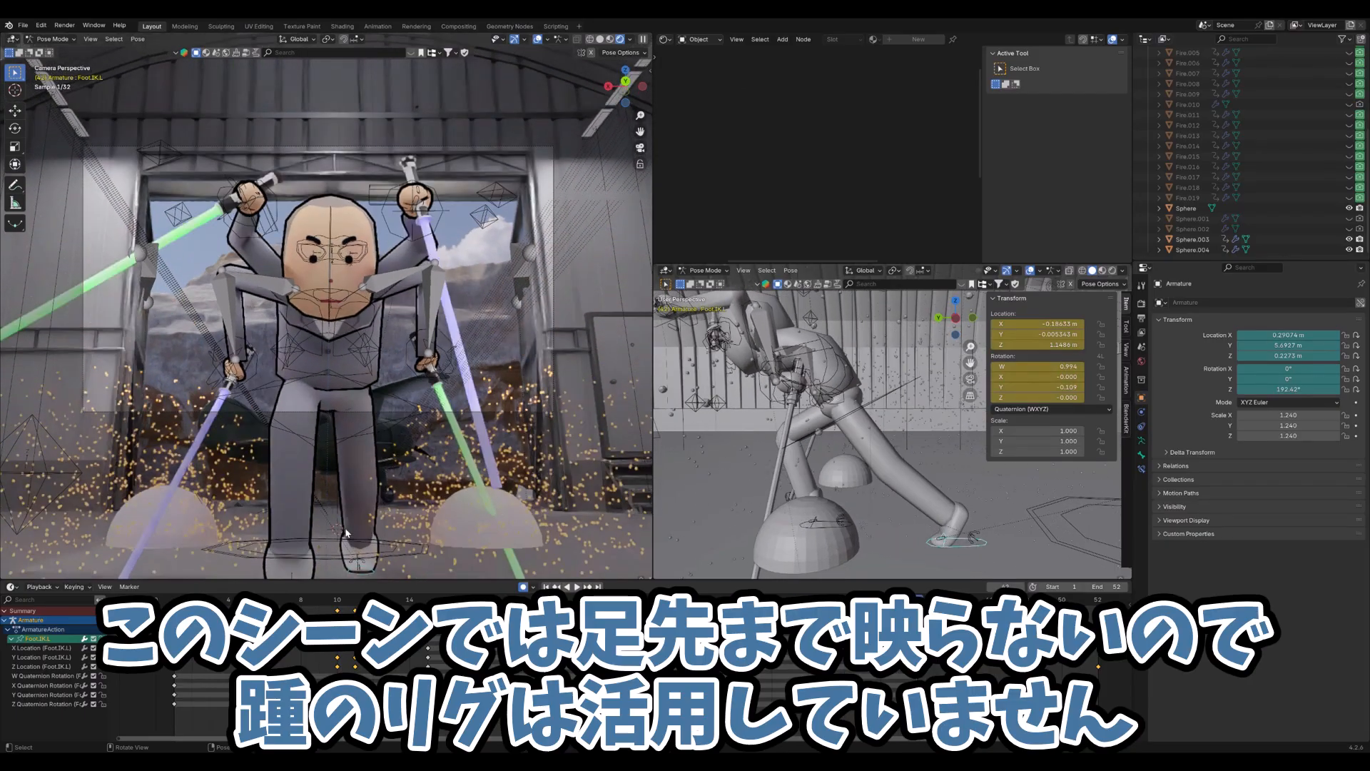
{"action": "key", "text": "Right"}
{"action": "key", "text": "Right"}
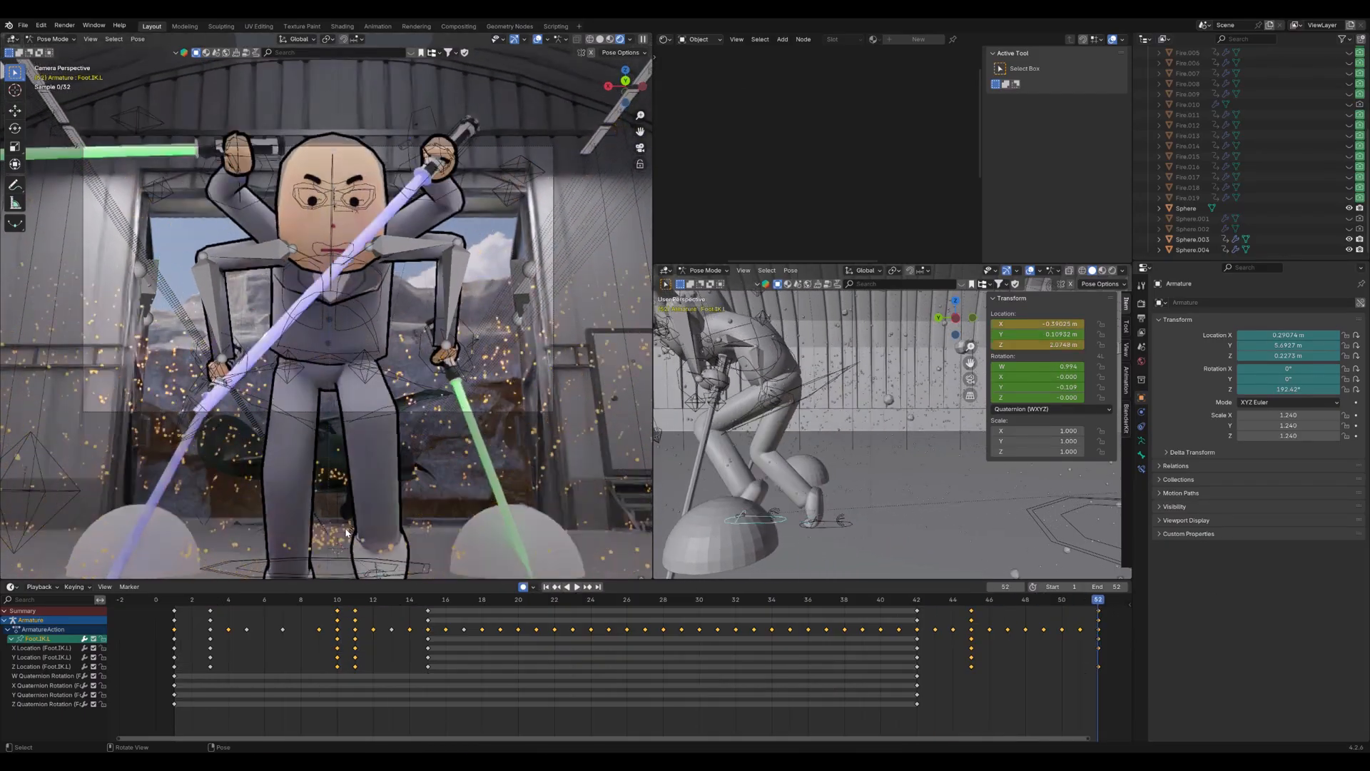
Step back from frame 52 to frame 43 to examine the left foot's movement
{"action": "key", "text": "Left"}
{"action": "key", "text": "Left"}
{"action": "key", "text": "Left"}
{"action": "key", "text": "Left"}
{"action": "key", "text": "Left"}
{"action": "key", "text": "Left"}
{"action": "key", "text": "Left"}
{"action": "key", "text": "Left"}
{"action": "key", "text": "Left"}
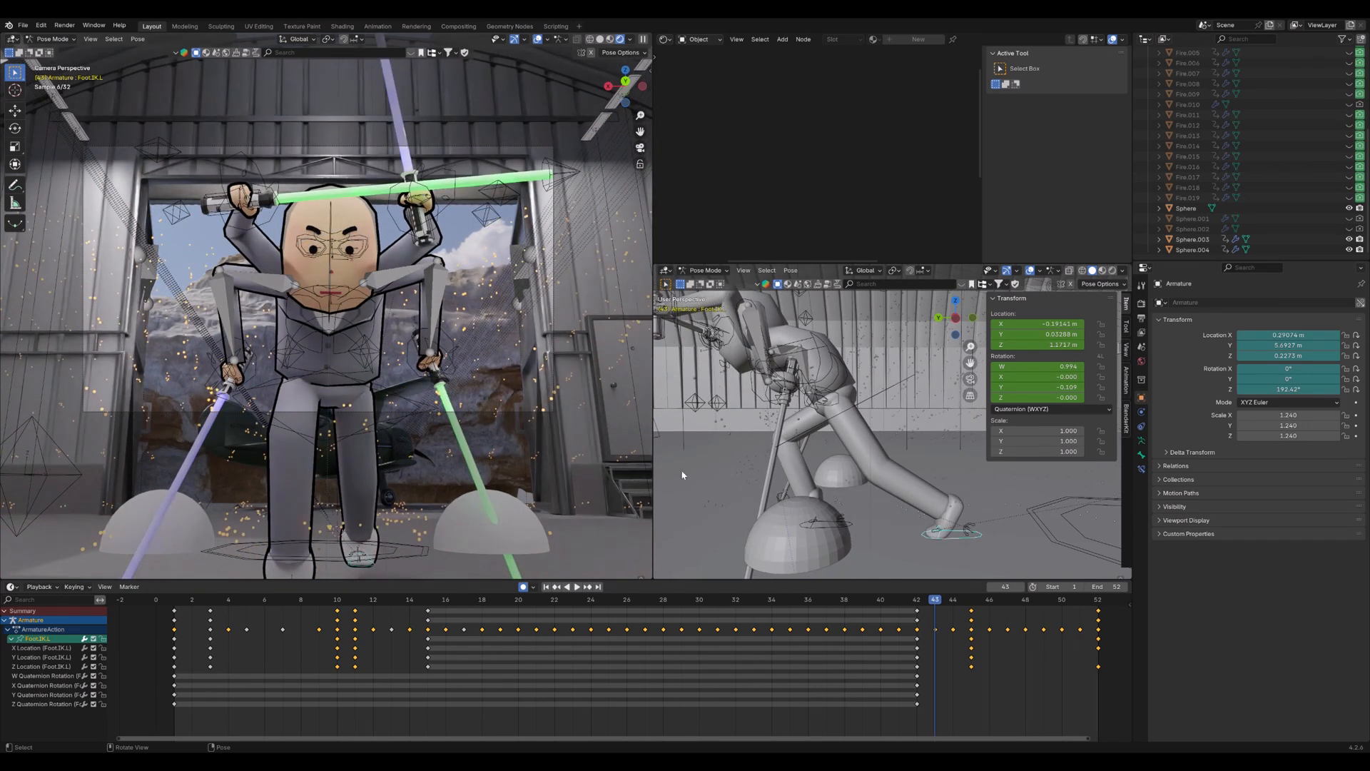
Return to frame 1, select the Foot.IK.R bone and play the right foot's motion
{"action": "key", "text": "shift+Left"}
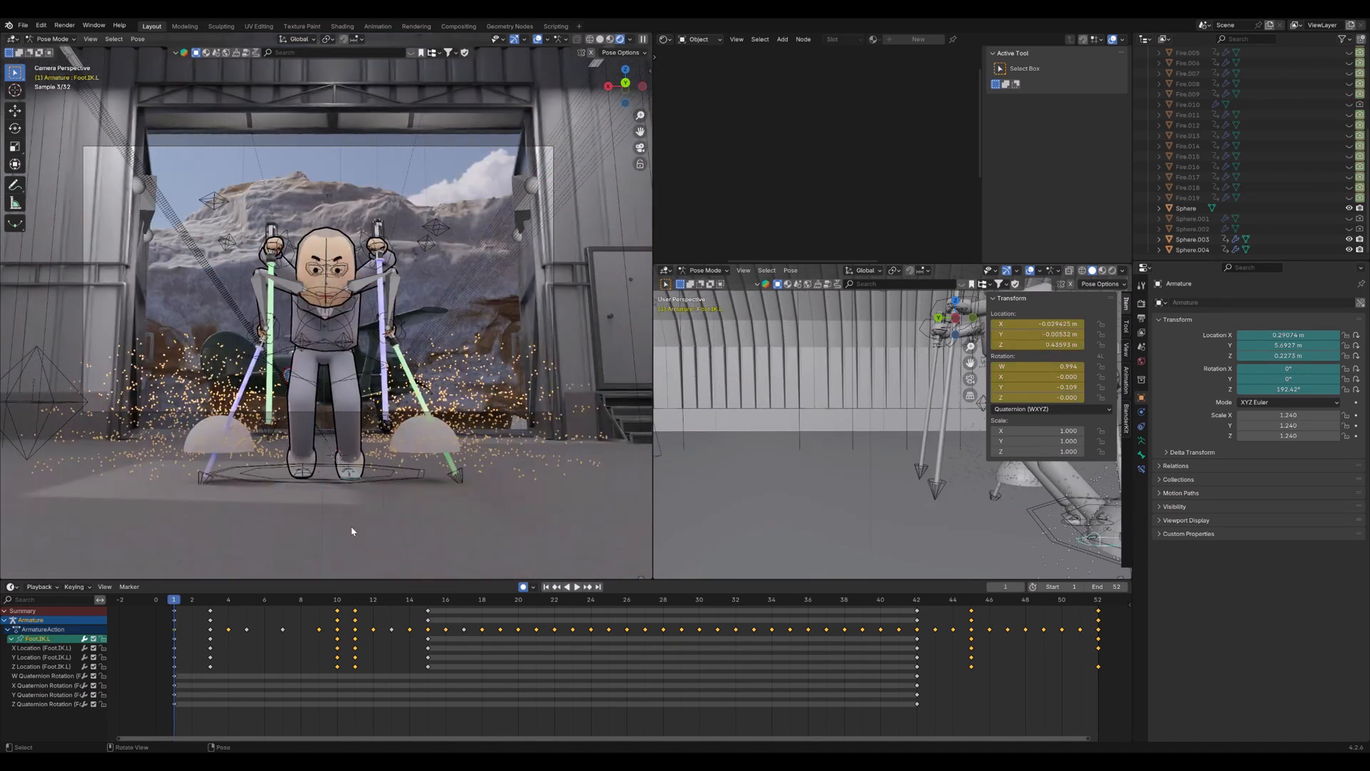
{"action": "left_click", "coordinate": [312, 474]}
{"action": "key", "text": "space"}
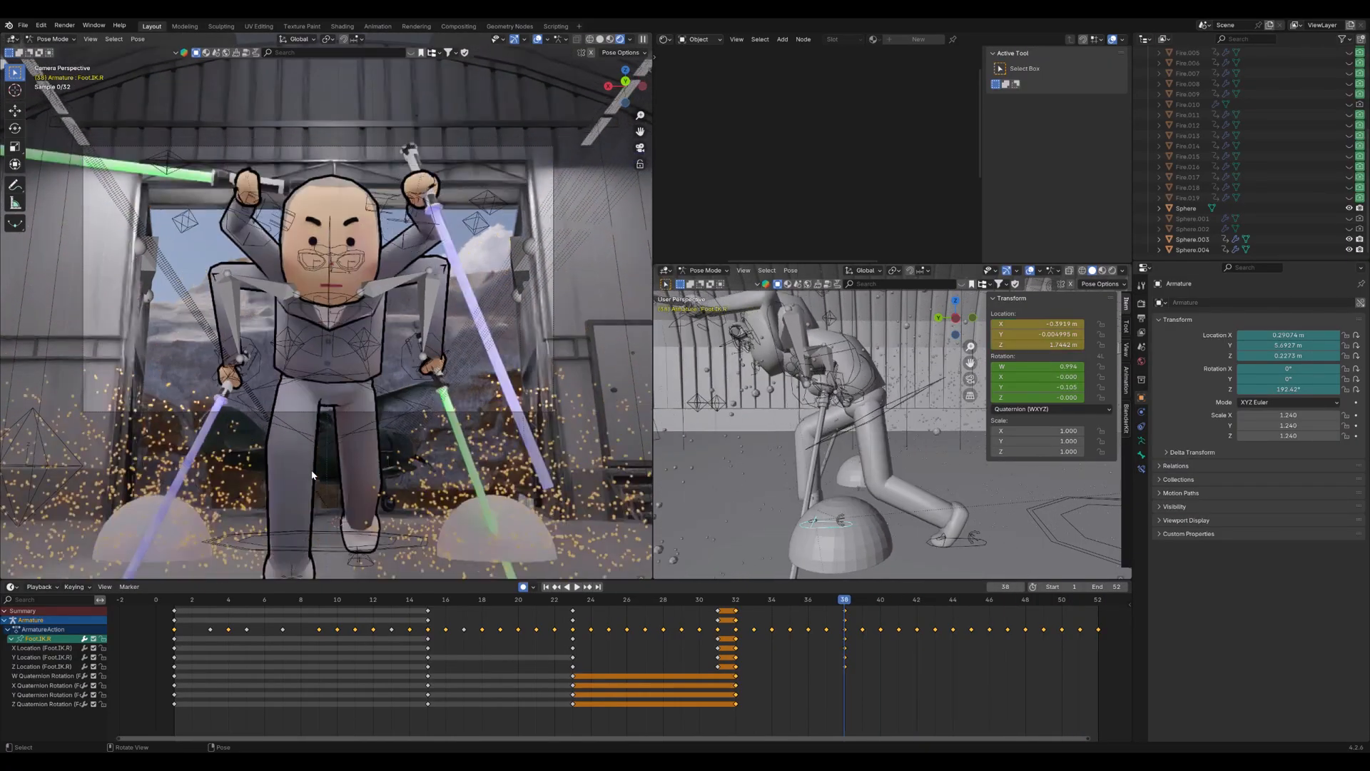
Return to frame 1, select the Sphere.003 spark emitter in Object Mode and examine its particle systems through ParticleSystem.005
{"action": "key", "text": "Escape"}
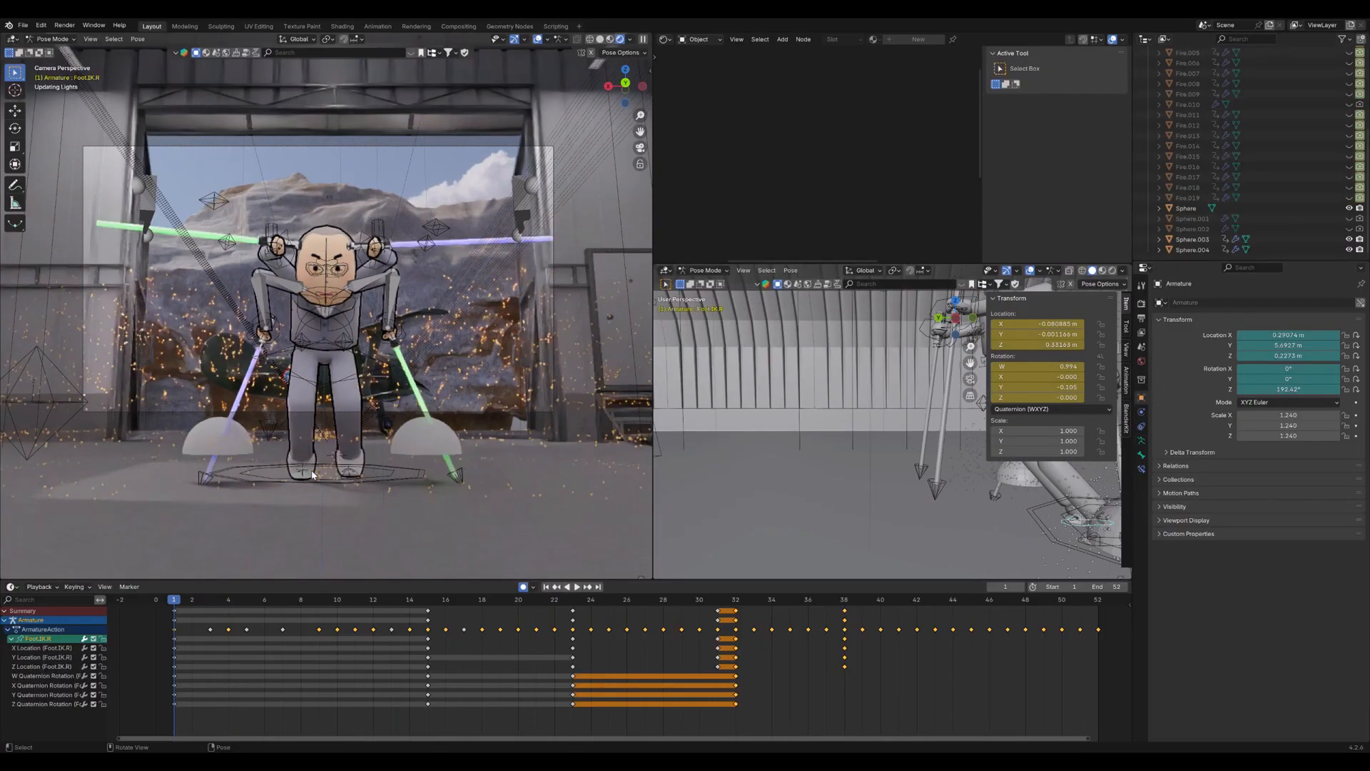
{"action": "left_click", "coordinate": [426, 431]}
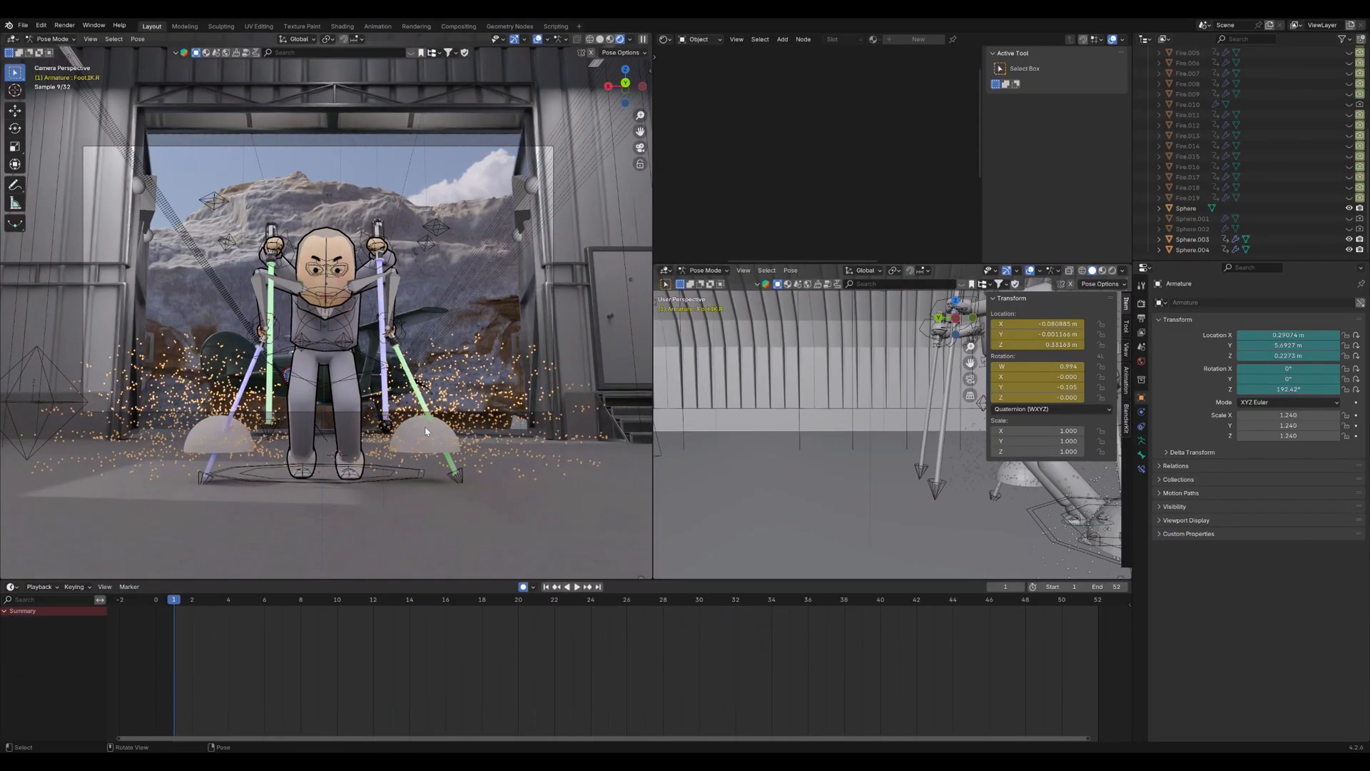
{"action": "left_click", "coordinate": [413, 431]}
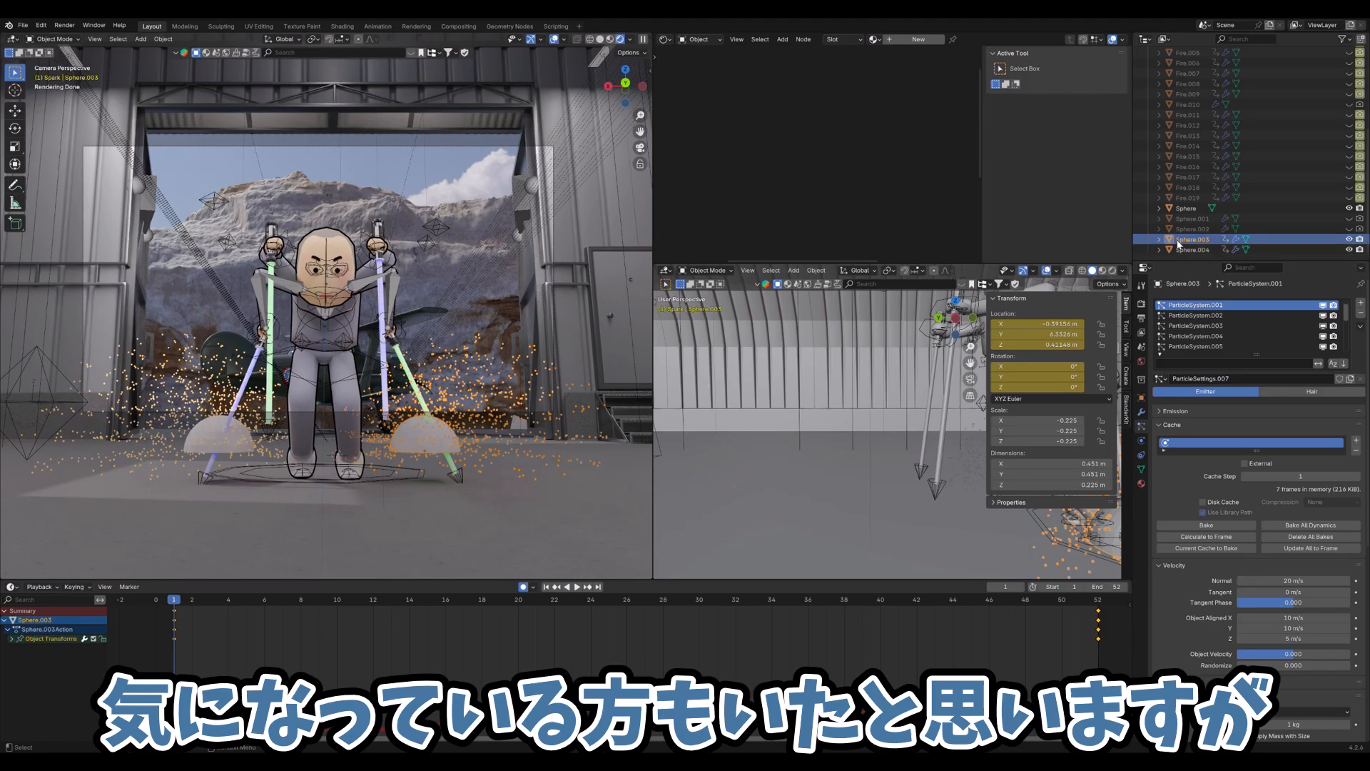
{"action": "left_click", "coordinate": [1231, 324]}
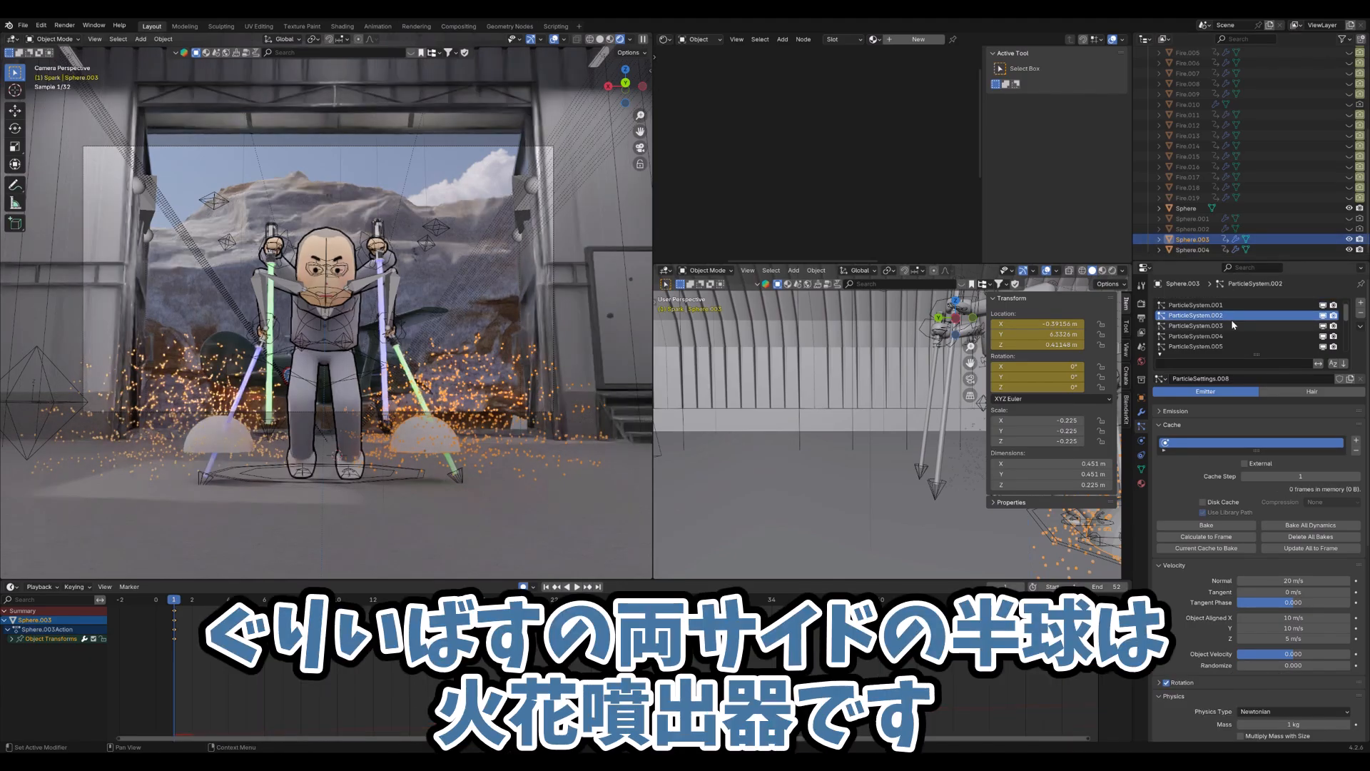
{"action": "left_click", "coordinate": [1234, 336]}
{"action": "left_click", "coordinate": [1235, 347]}
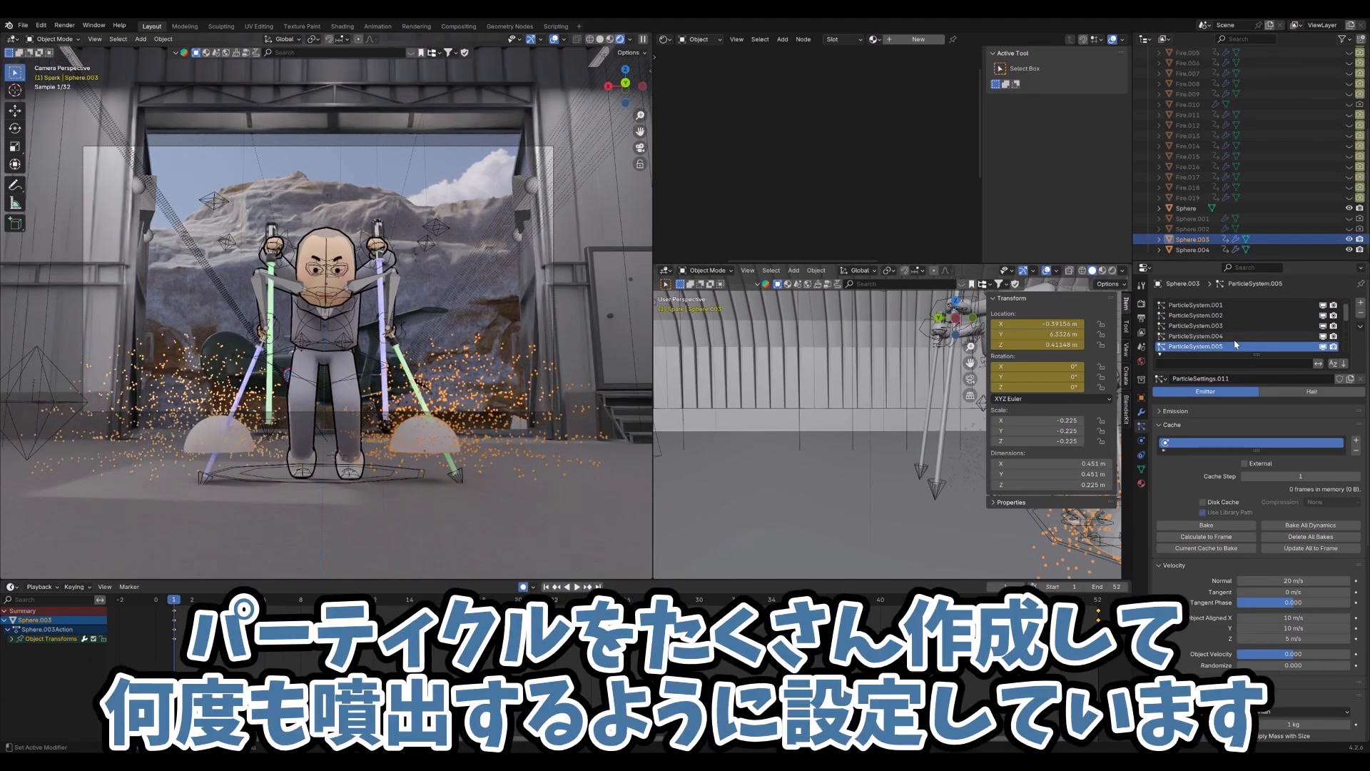
Go through the remaining particle systems of Sphere.003, from ParticleSystem.006 to ParticleSystem.014
{"action": "scroll", "coordinate": [1236, 341], "scroll_direction": "down", "scroll_amount": 1}
{"action": "scroll", "coordinate": [1234, 334], "scroll_direction": "down", "scroll_amount": 1}
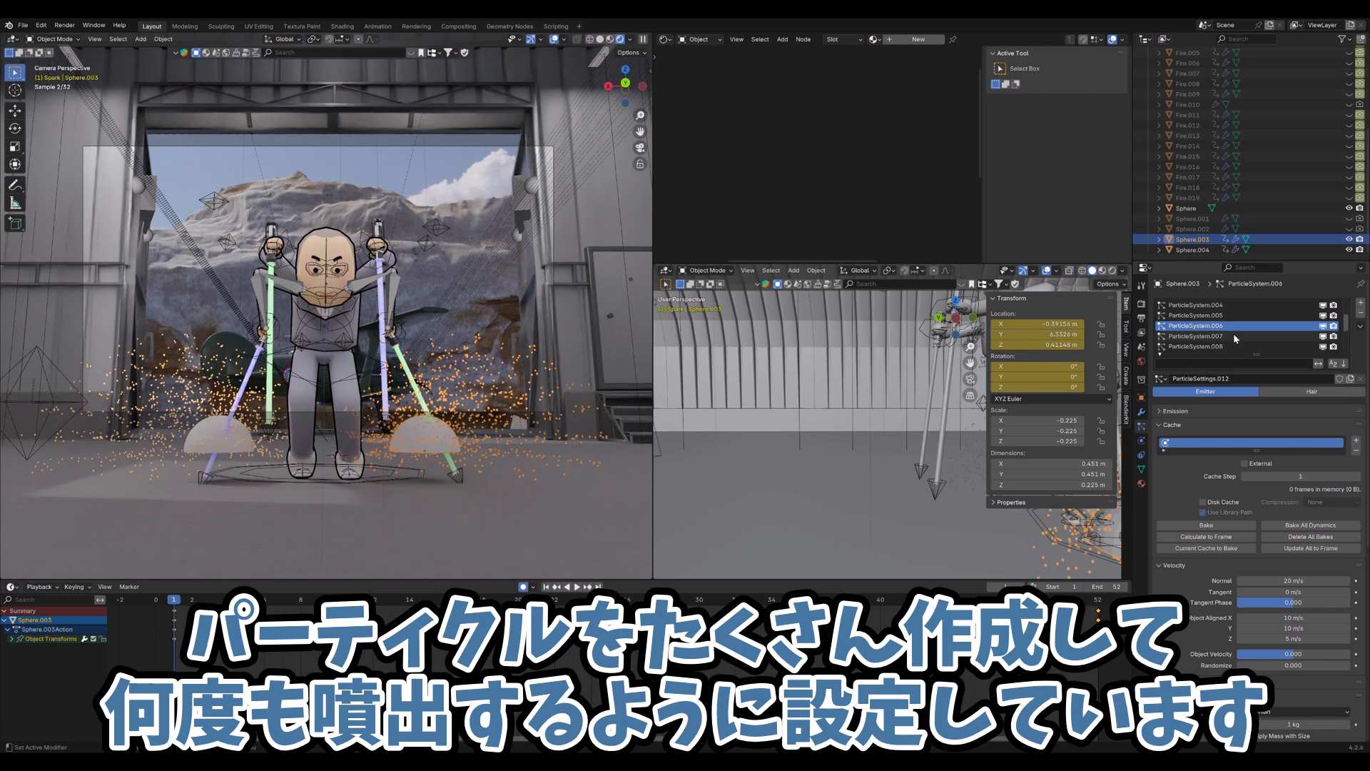
{"action": "left_click", "coordinate": [1232, 335]}
{"action": "left_click", "coordinate": [1230, 345]}
{"action": "scroll", "coordinate": [1229, 335], "scroll_direction": "down", "scroll_amount": 2}
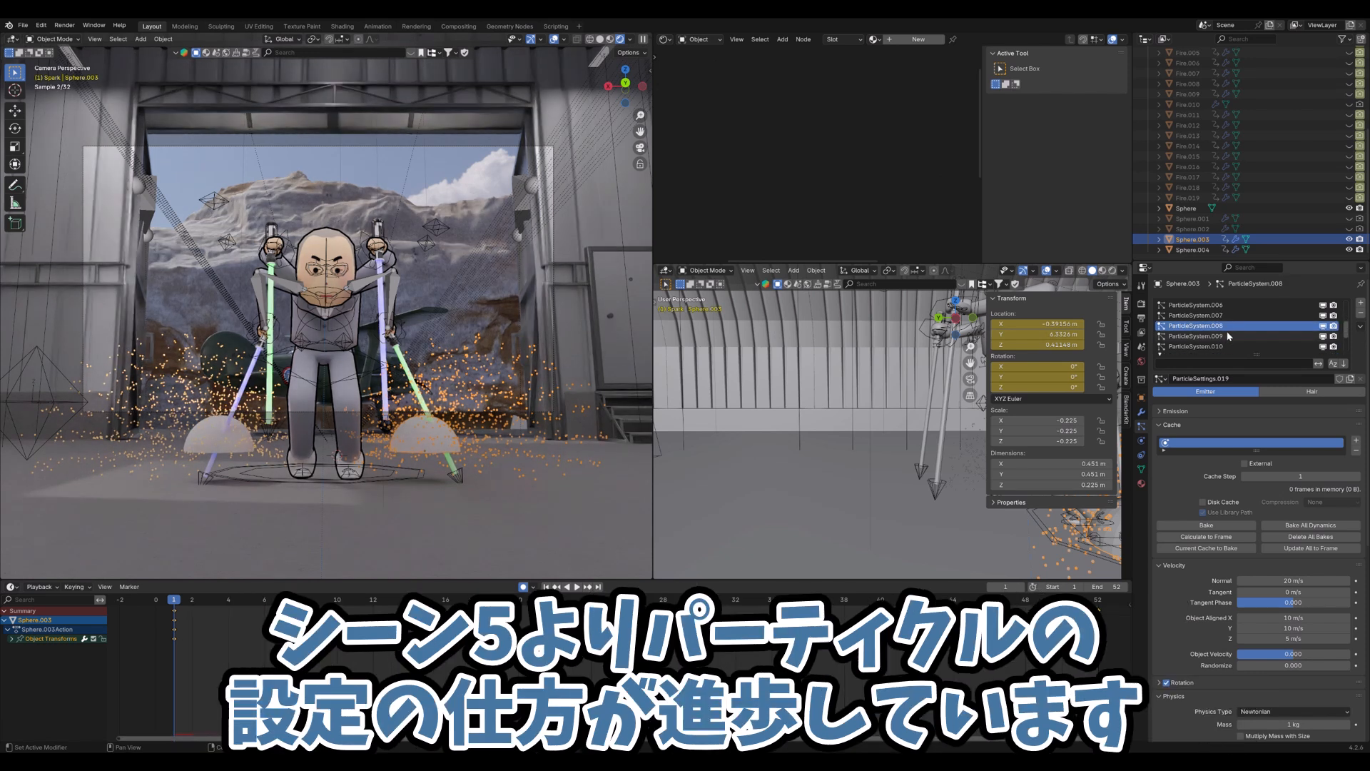
{"action": "left_click", "coordinate": [1229, 335]}
{"action": "left_click", "coordinate": [1230, 346]}
{"action": "scroll", "coordinate": [1227, 326], "scroll_direction": "down", "scroll_amount": 2}
{"action": "left_click", "coordinate": [1229, 336]}
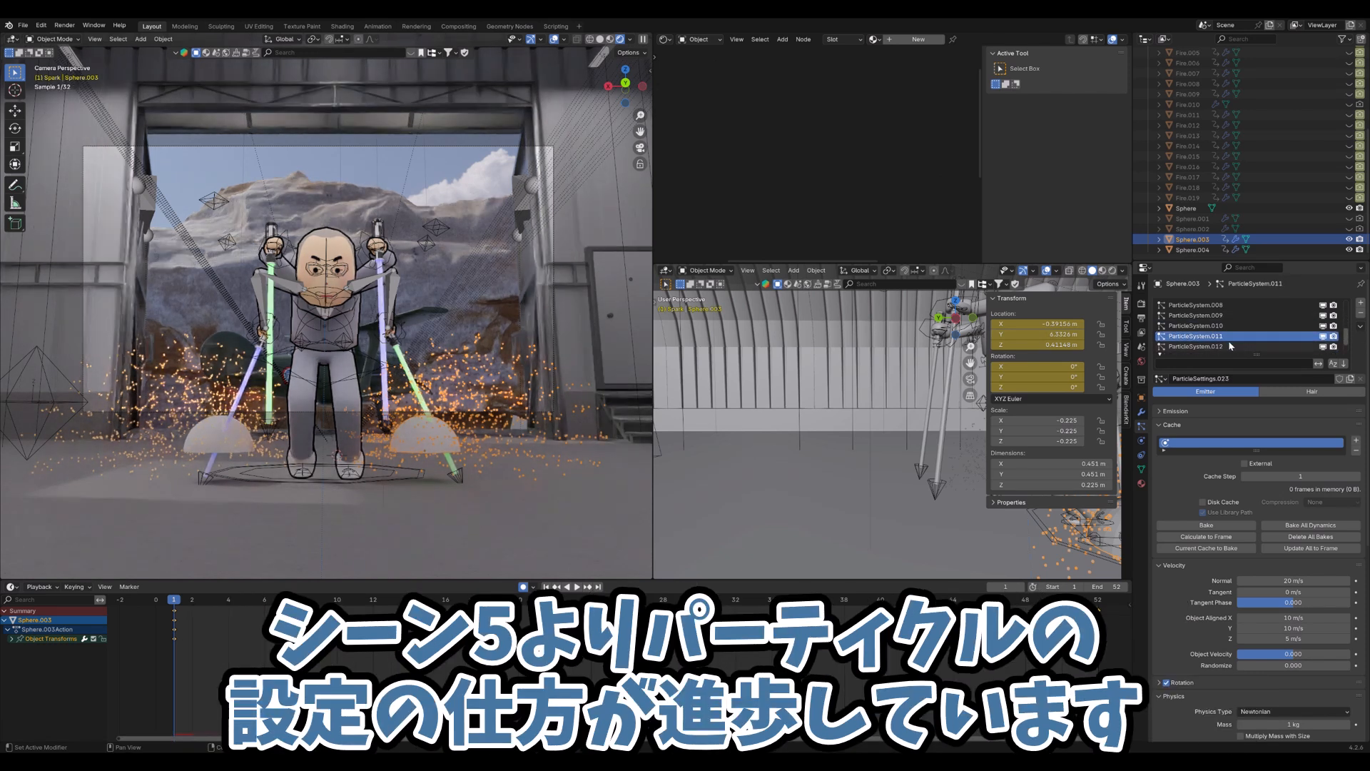
{"action": "left_click", "coordinate": [1228, 345]}
{"action": "scroll", "coordinate": [1226, 328], "scroll_direction": "down", "scroll_amount": 2}
{"action": "left_click", "coordinate": [1229, 335]}
{"action": "left_click", "coordinate": [1228, 346]}
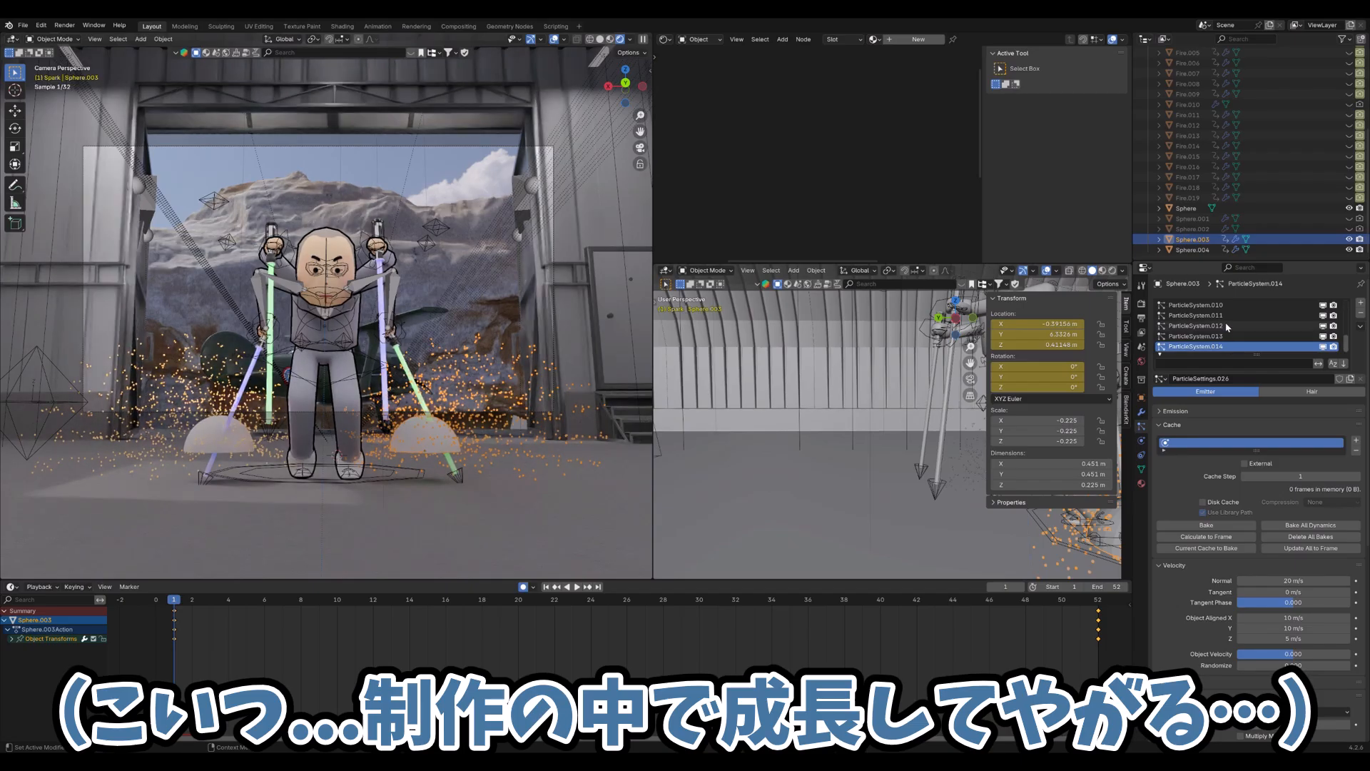
Select the Sphere.004 spark emitter and go through its particle systems from ParticleSystem.004 to ParticleSystem.014
{"action": "left_click", "coordinate": [1193, 249]}
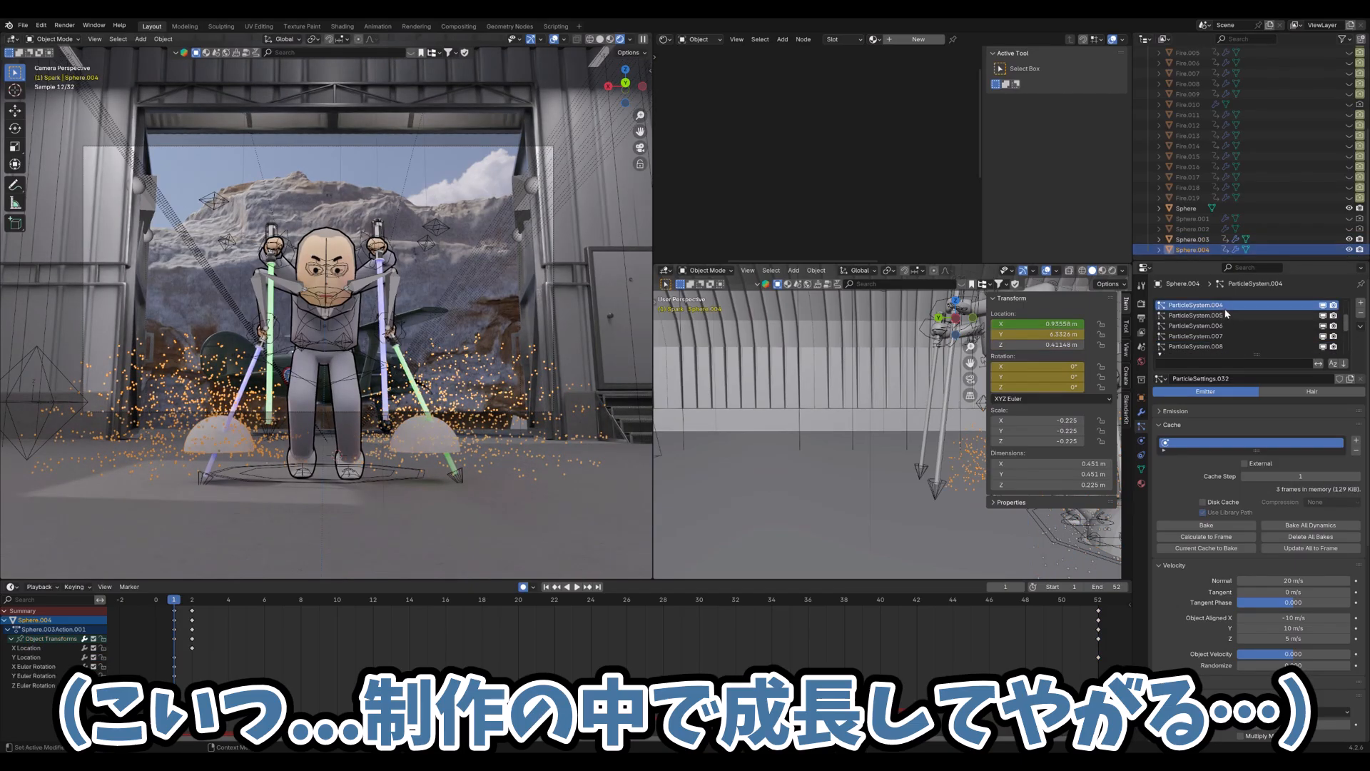
{"action": "scroll", "coordinate": [1225, 314], "scroll_direction": "down", "scroll_amount": 4, "text": "ctrl"}
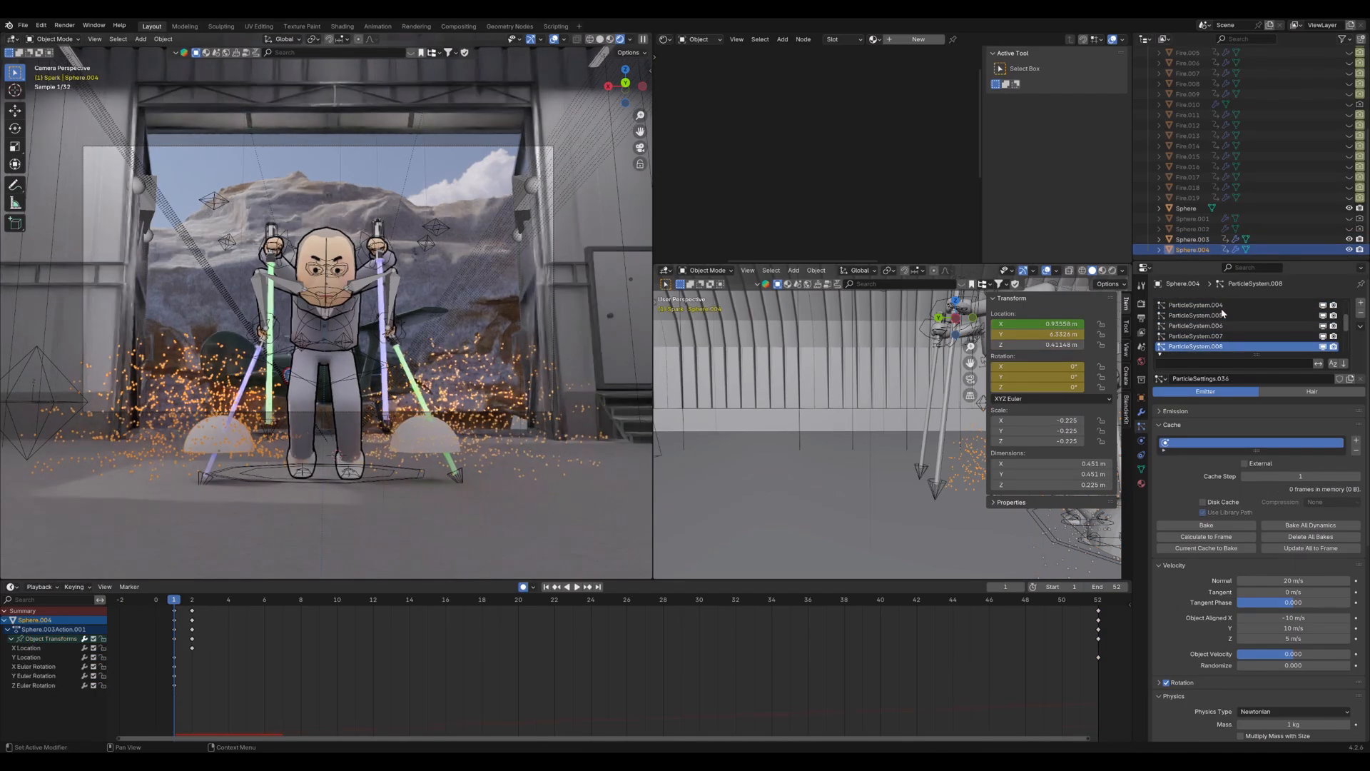
{"action": "scroll", "coordinate": [1221, 308], "scroll_direction": "down", "scroll_amount": 2}
{"action": "scroll", "coordinate": [1227, 314], "scroll_direction": "down", "scroll_amount": 4, "text": "ctrl"}
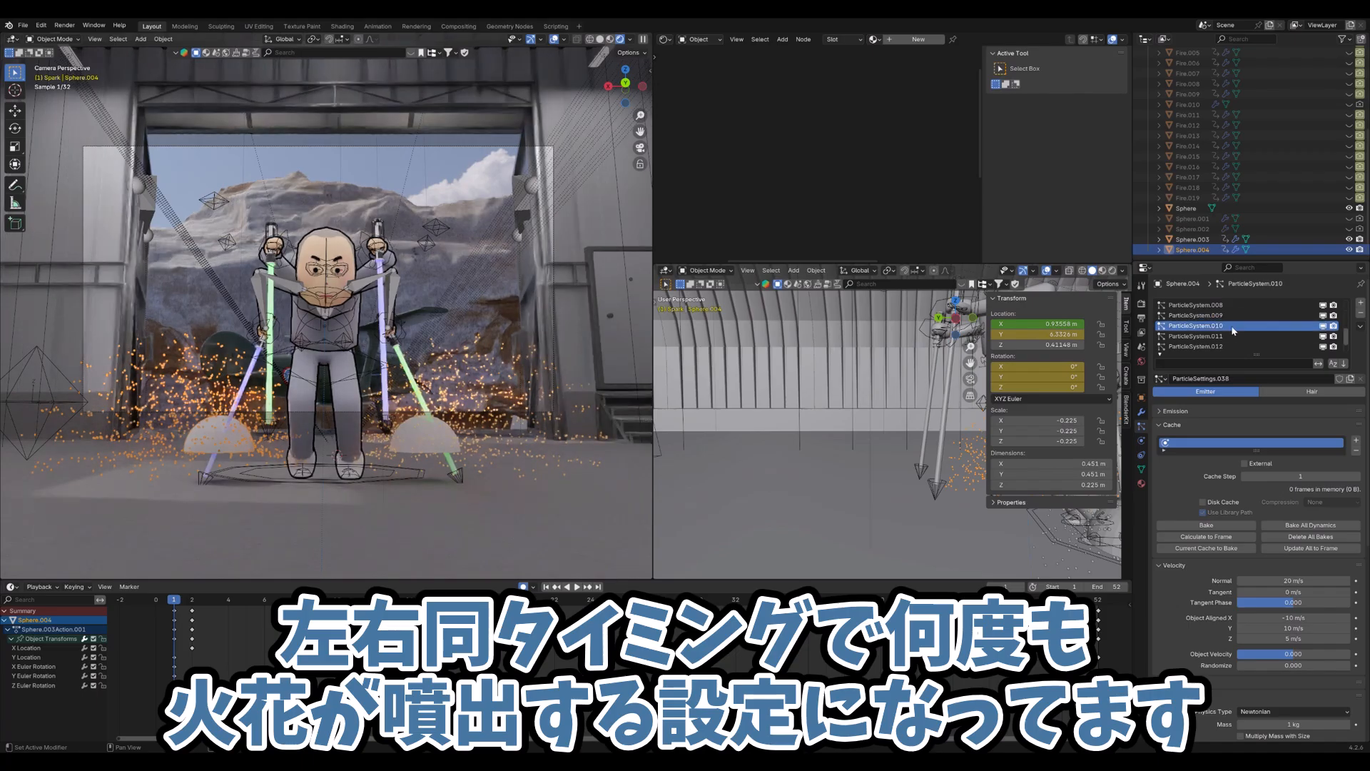
{"action": "scroll", "coordinate": [1224, 328], "scroll_direction": "down", "scroll_amount": 2}
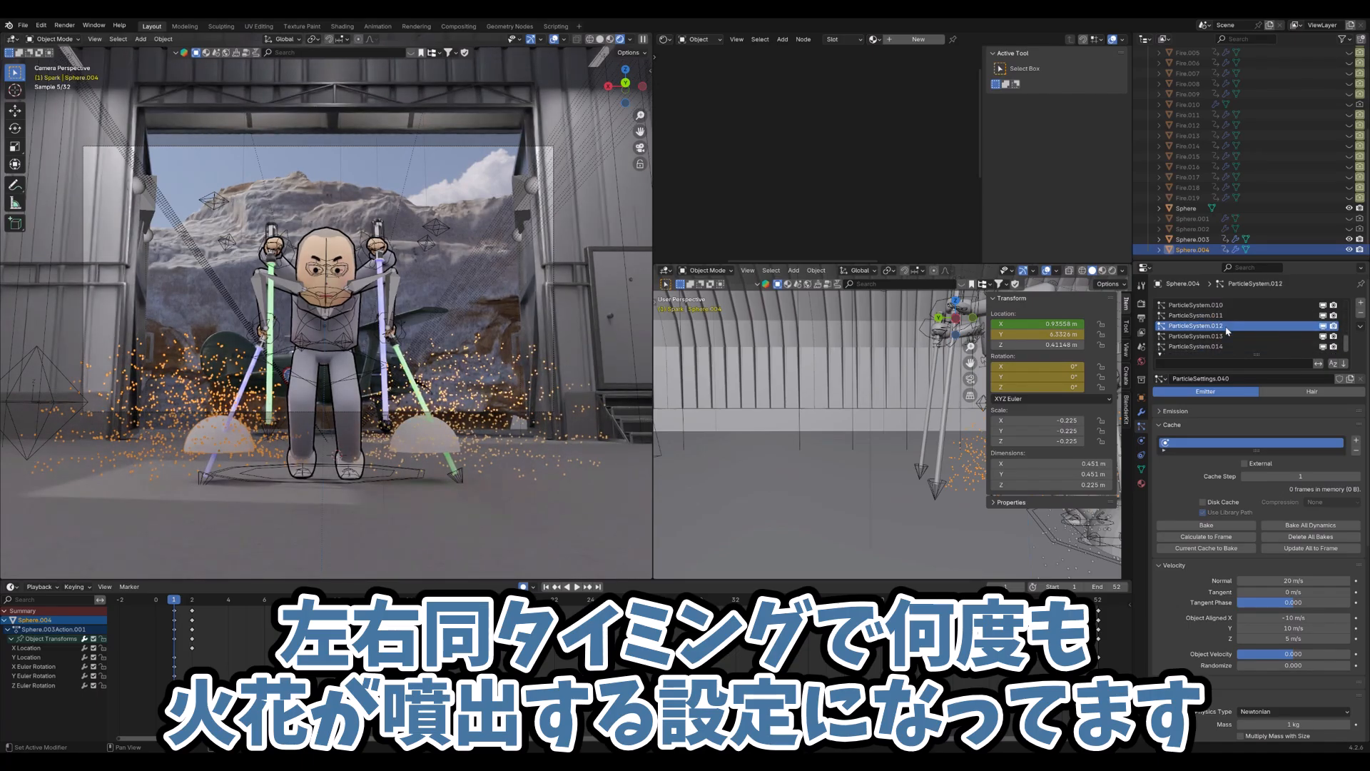
{"action": "scroll", "coordinate": [1226, 330], "scroll_direction": "down", "scroll_amount": 2, "text": "ctrl"}
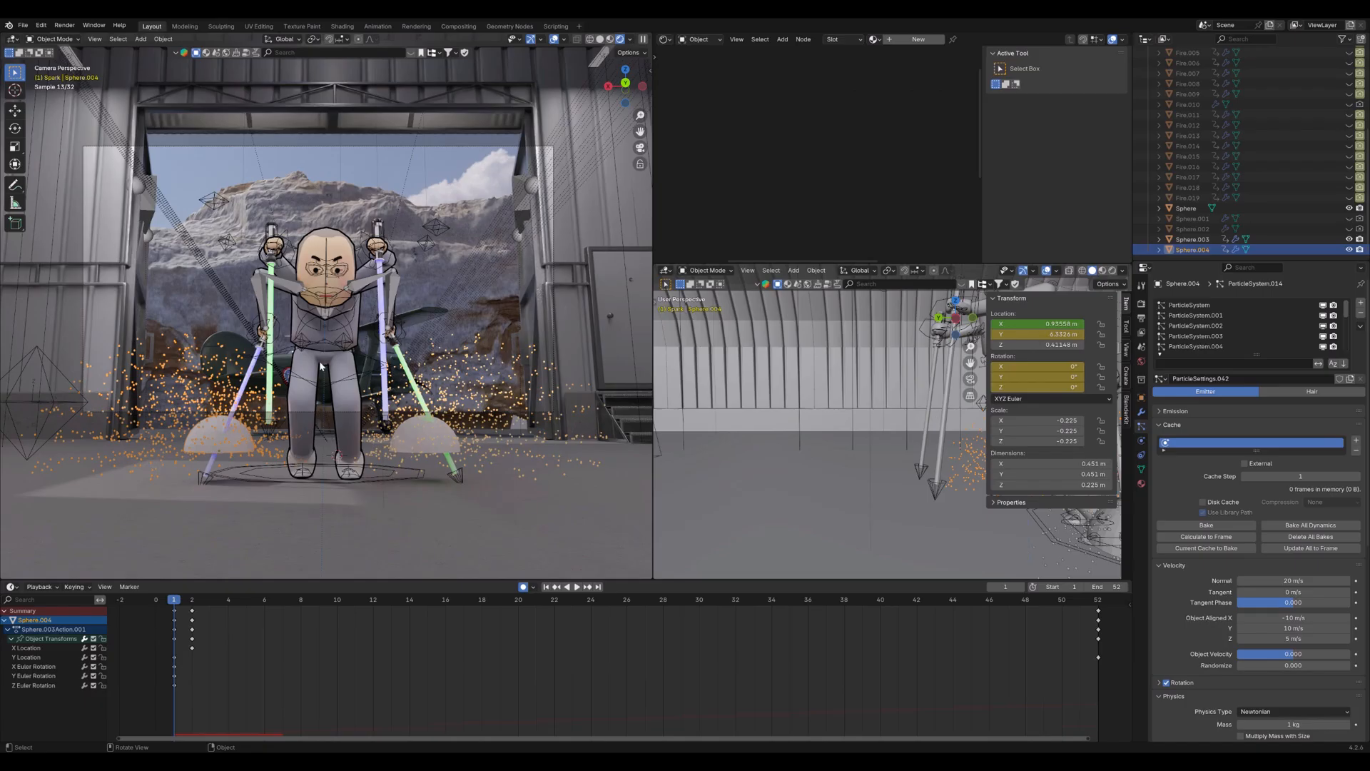
Select the main character's armature, switch to Pose Mode and examine the PoleLeg.R and PoleLeg.L knee bones' keyframe channels
{"action": "left_click", "coordinate": [345, 343]}
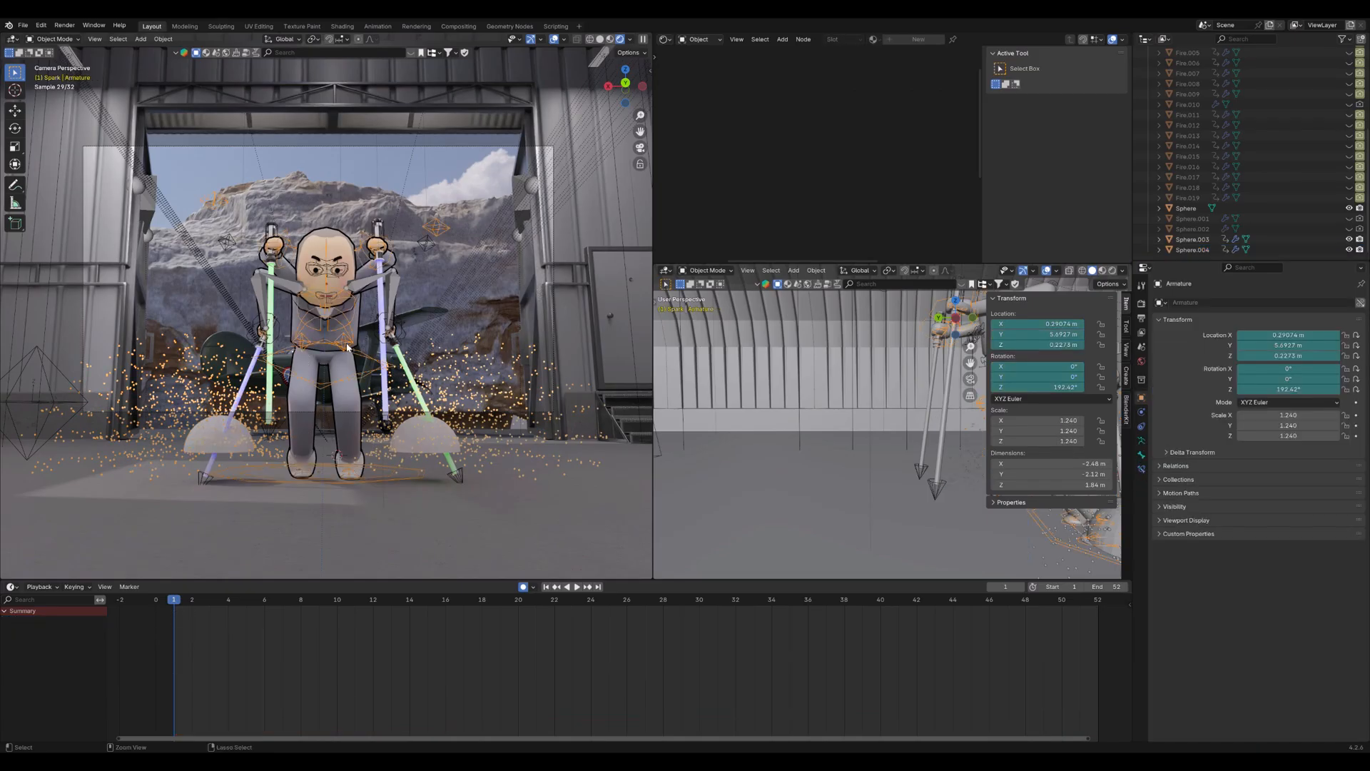
{"action": "key", "text": "ctrl+Tab"}
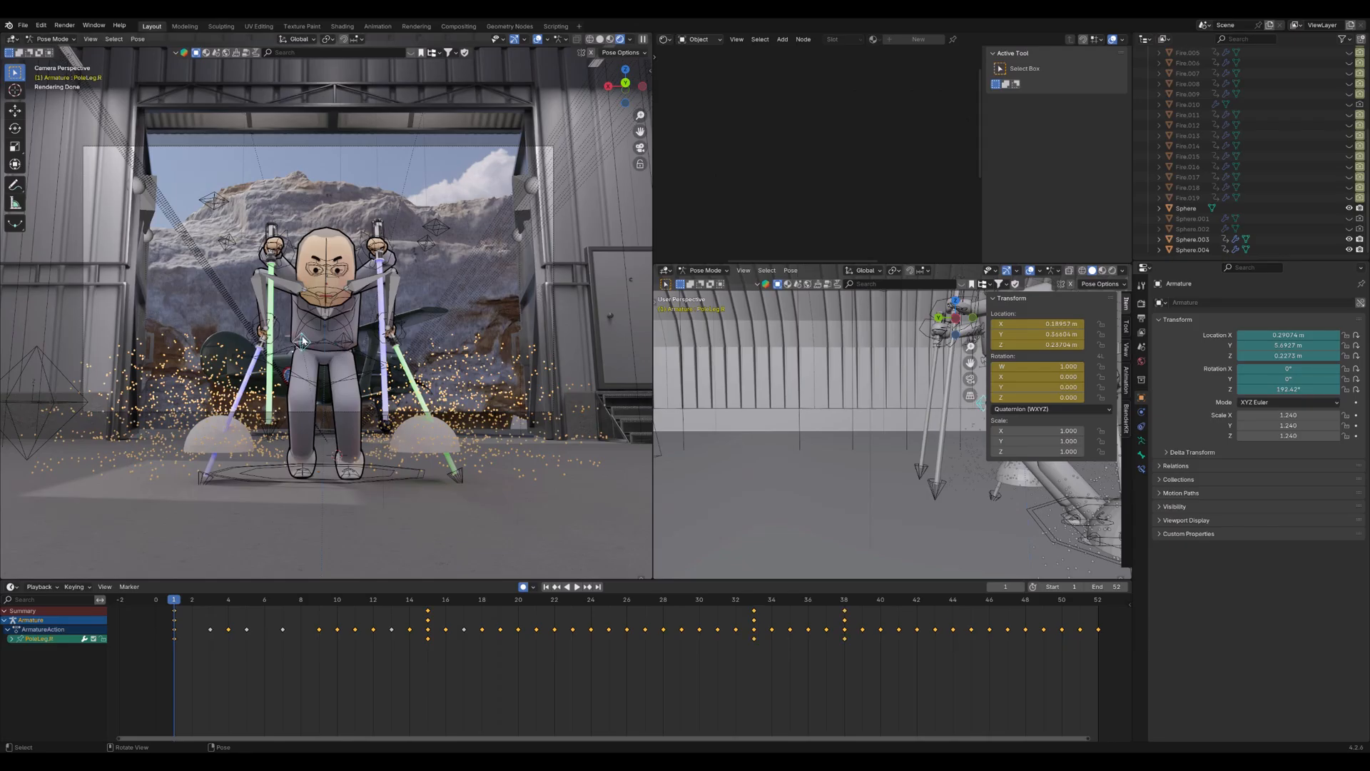
{"action": "left_click", "coordinate": [14, 639]}
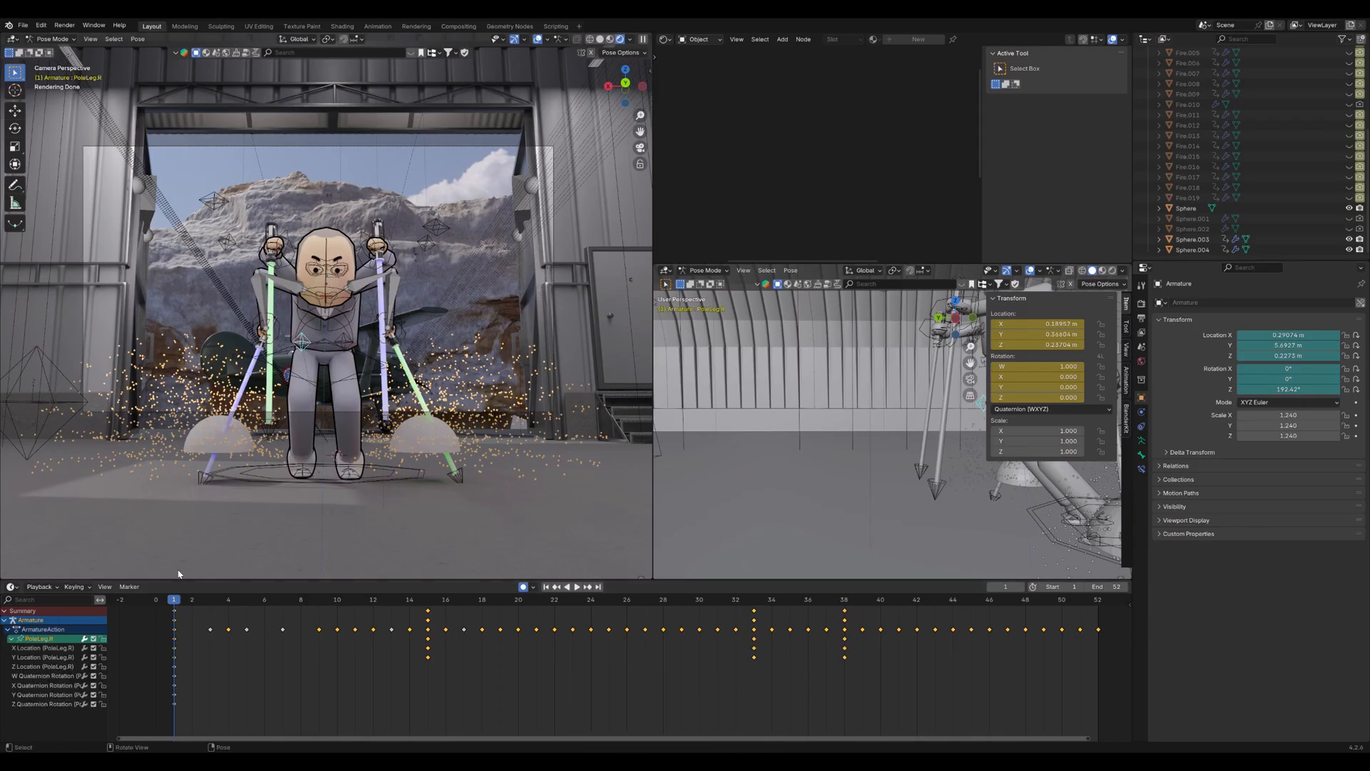
{"action": "left_click", "coordinate": [11, 638]}
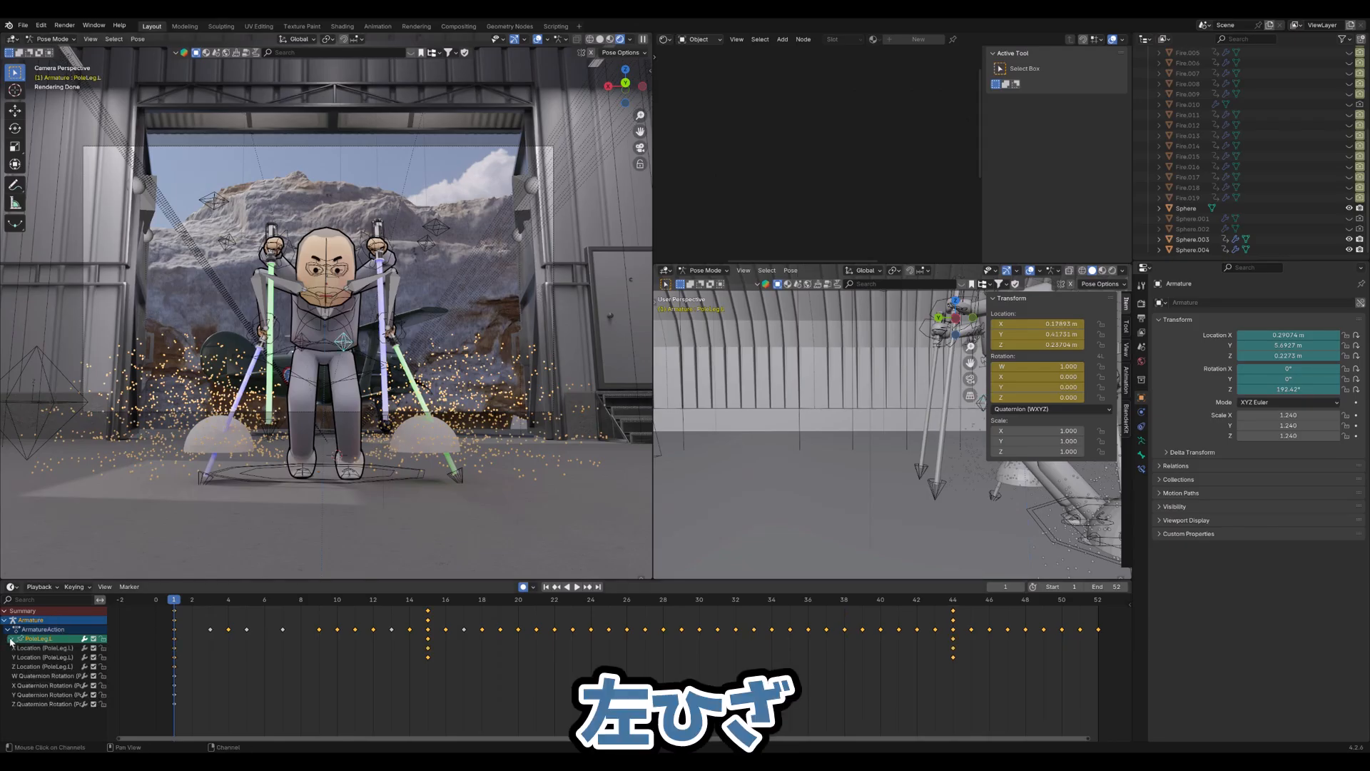
Test-move the PoleArm.L elbow bone without keeping the change, compare its position at frame 52 and return to frame 1
{"action": "left_click", "coordinate": [436, 227]}
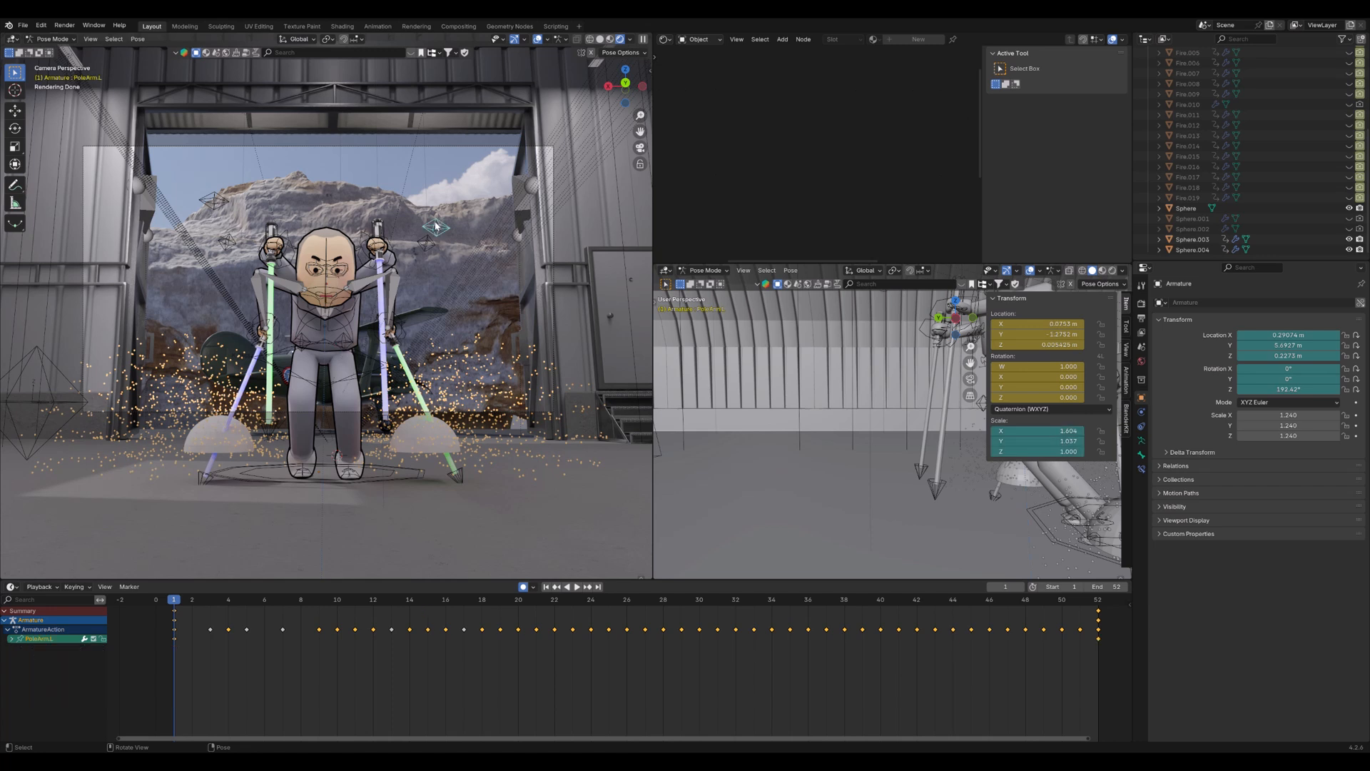
{"action": "key", "text": "g"}
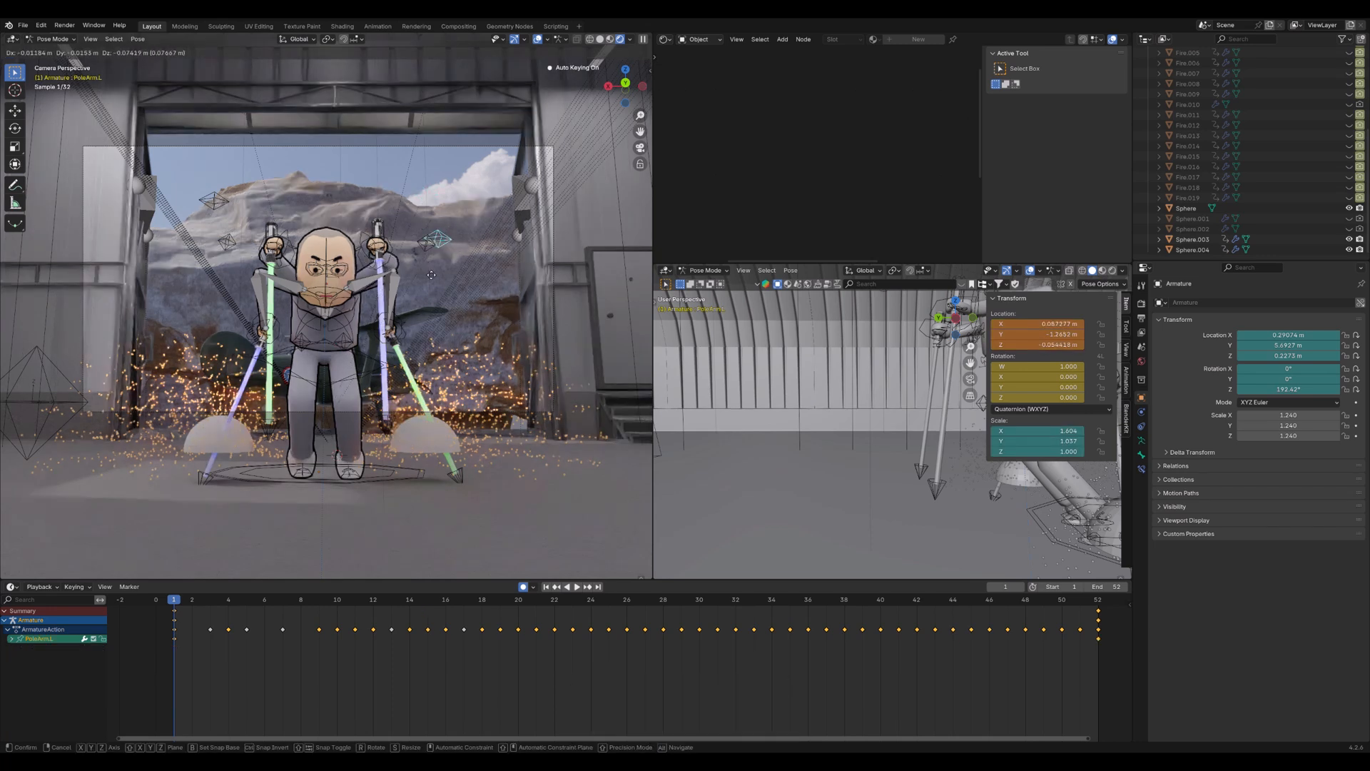
{"action": "right_click", "coordinate": [421, 259]}
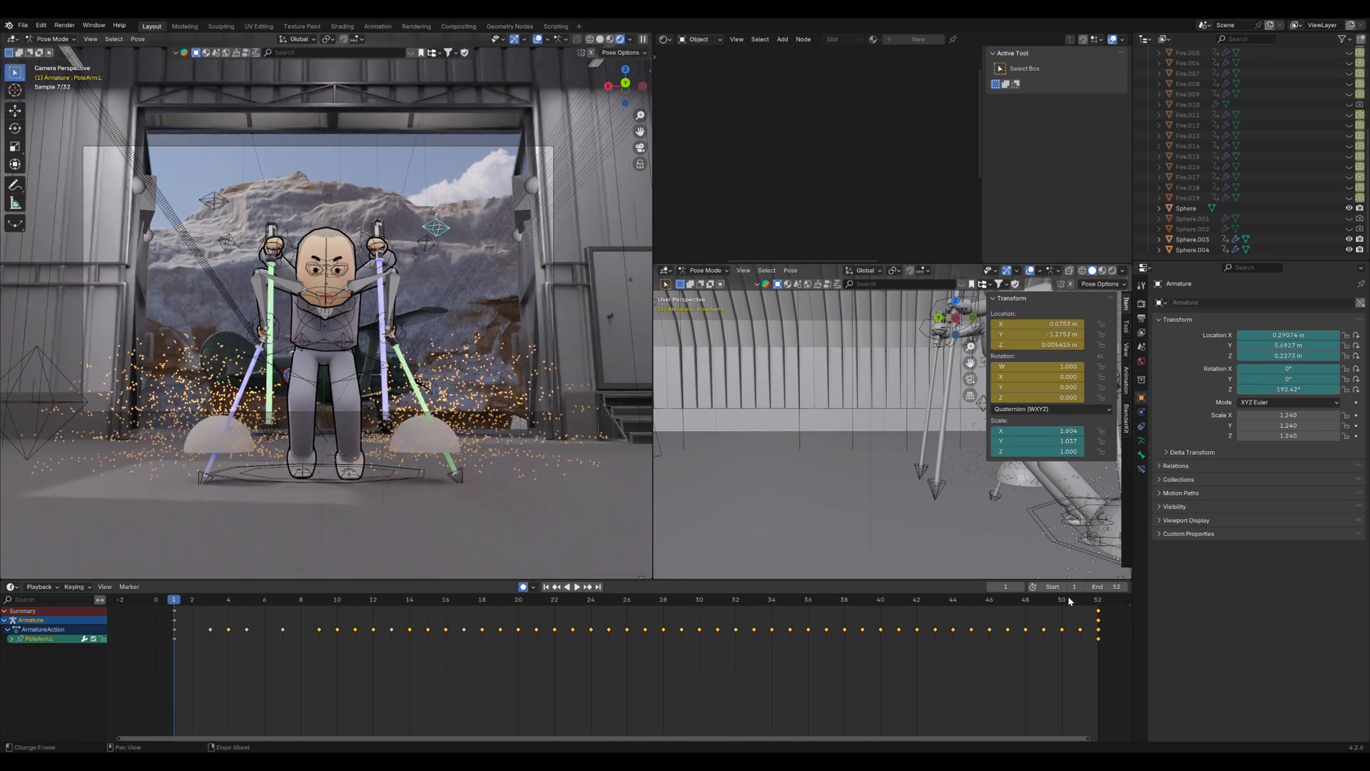
{"action": "left_click_drag", "start_coordinate": [1069, 601], "coordinate": [1100, 605]}
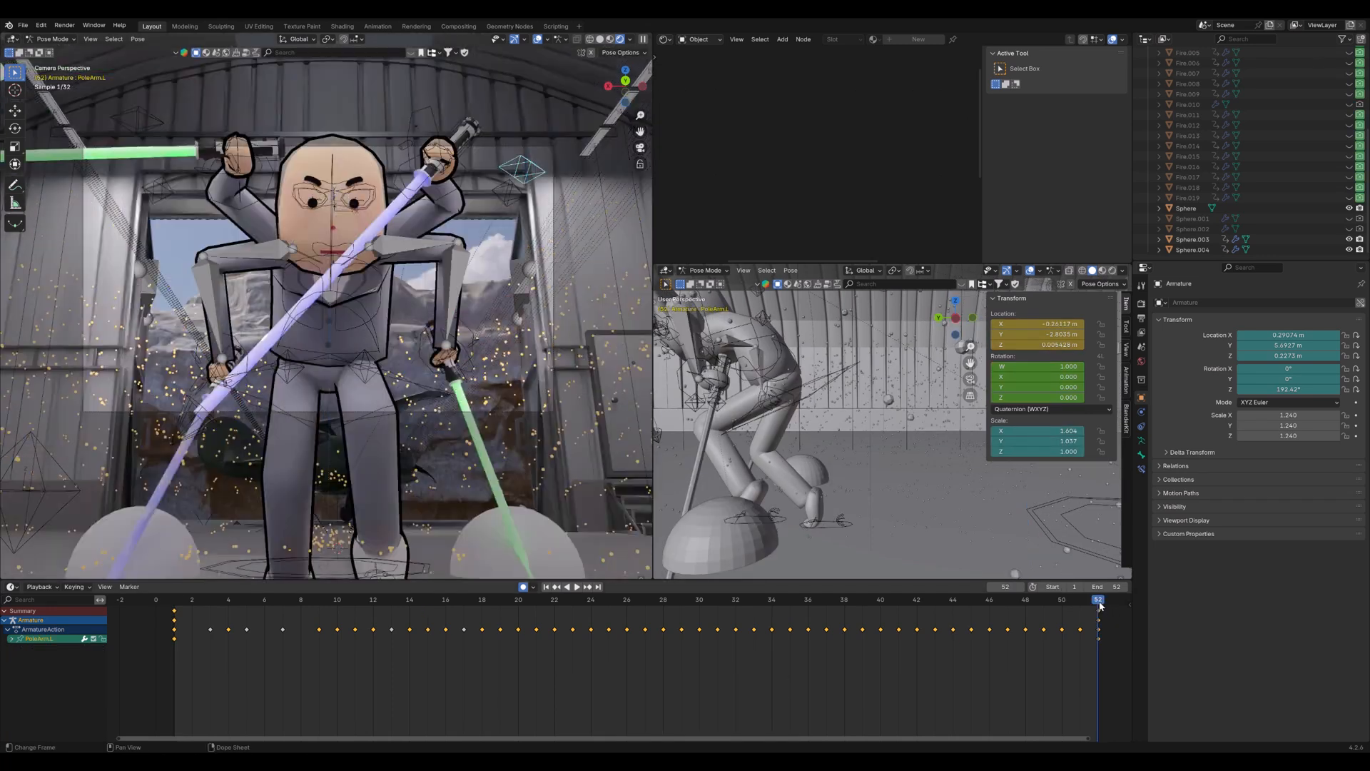
{"action": "left_click", "coordinate": [179, 605]}
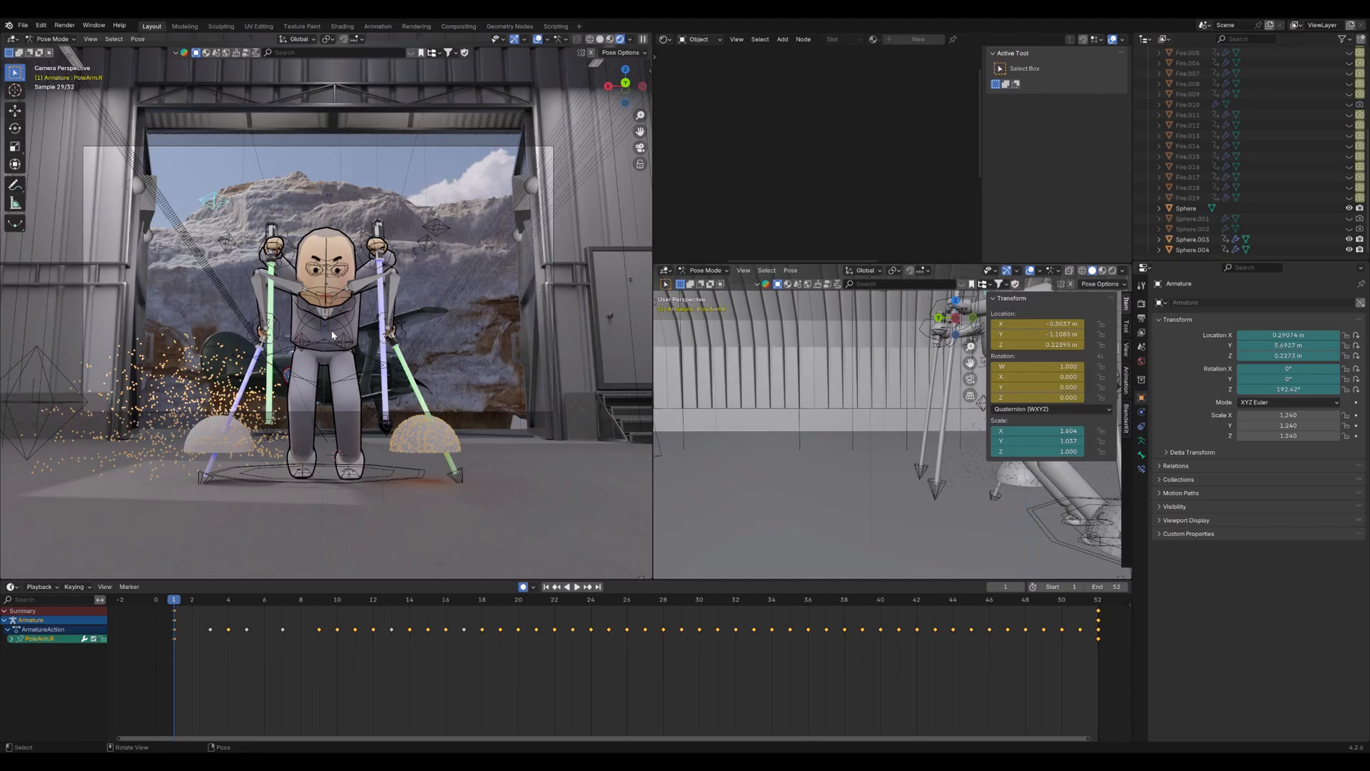
Frame the opposing bearded character in the secondary 3D viewport and display that viewport in Rendered shading
{"action": "scroll", "coordinate": [322, 355], "scroll_direction": "down", "scroll_amount": 1}
{"action": "middle_click_drag", "start_coordinate": [956, 428], "coordinate": [838, 420], "text": "shift"}
{"action": "middle_click_drag", "start_coordinate": [684, 437], "coordinate": [721, 417], "text": "shift"}
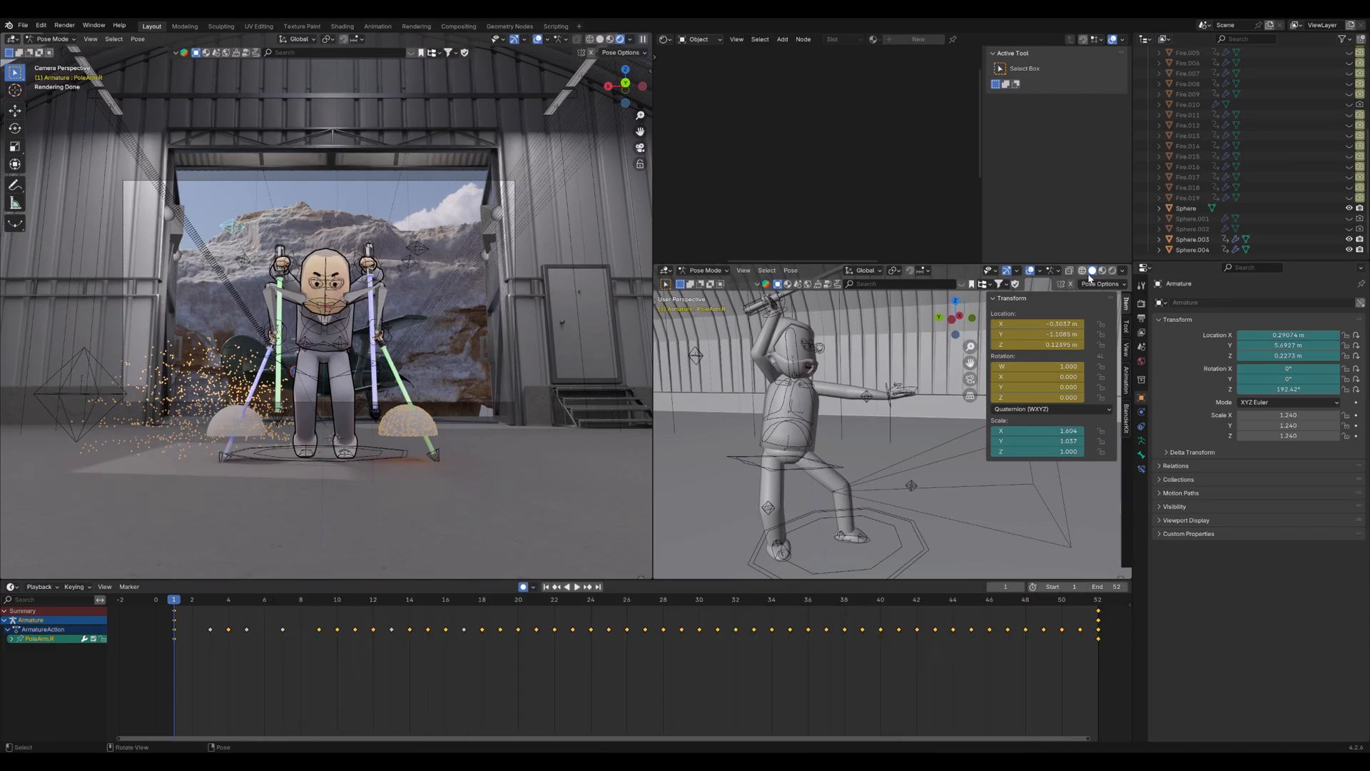
{"action": "left_click", "coordinate": [1111, 273]}
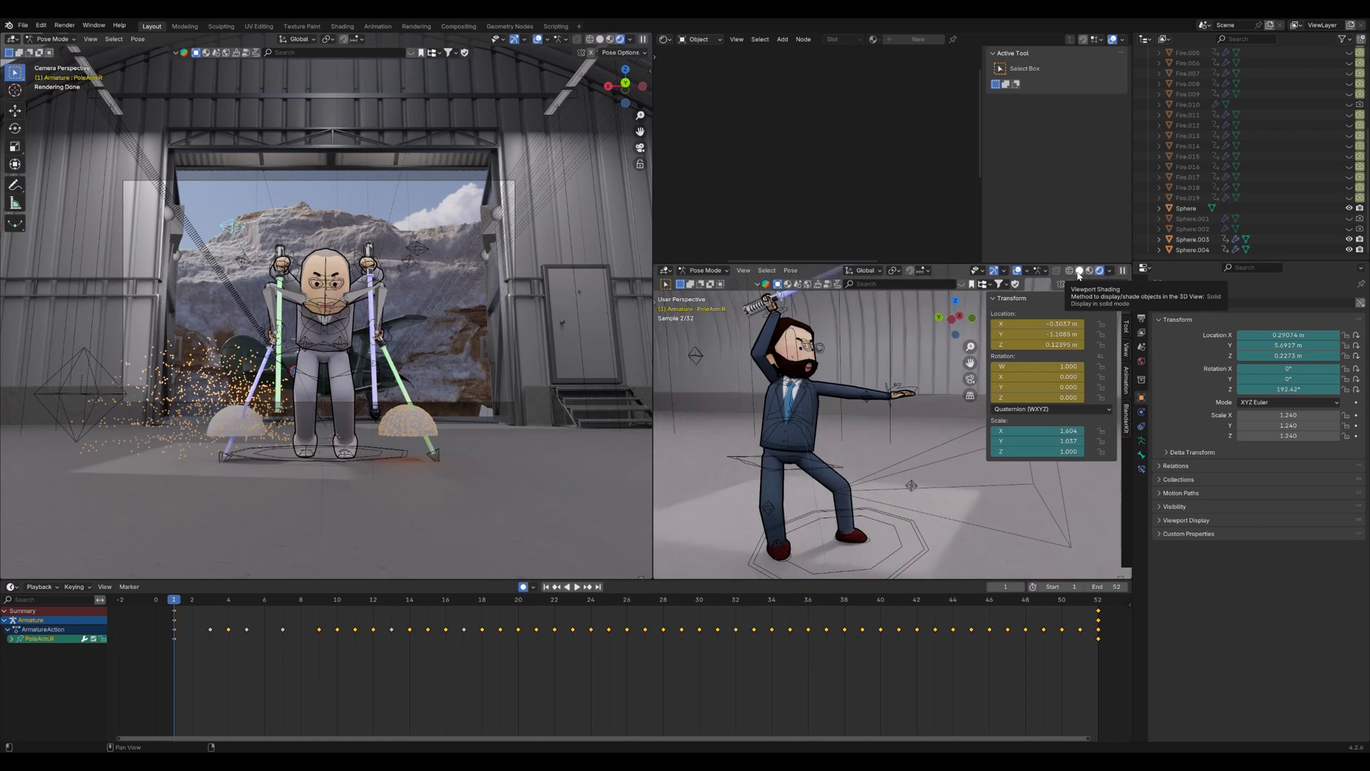
{"action": "middle_click_drag", "start_coordinate": [804, 401], "coordinate": [820, 448], "text": "shift"}
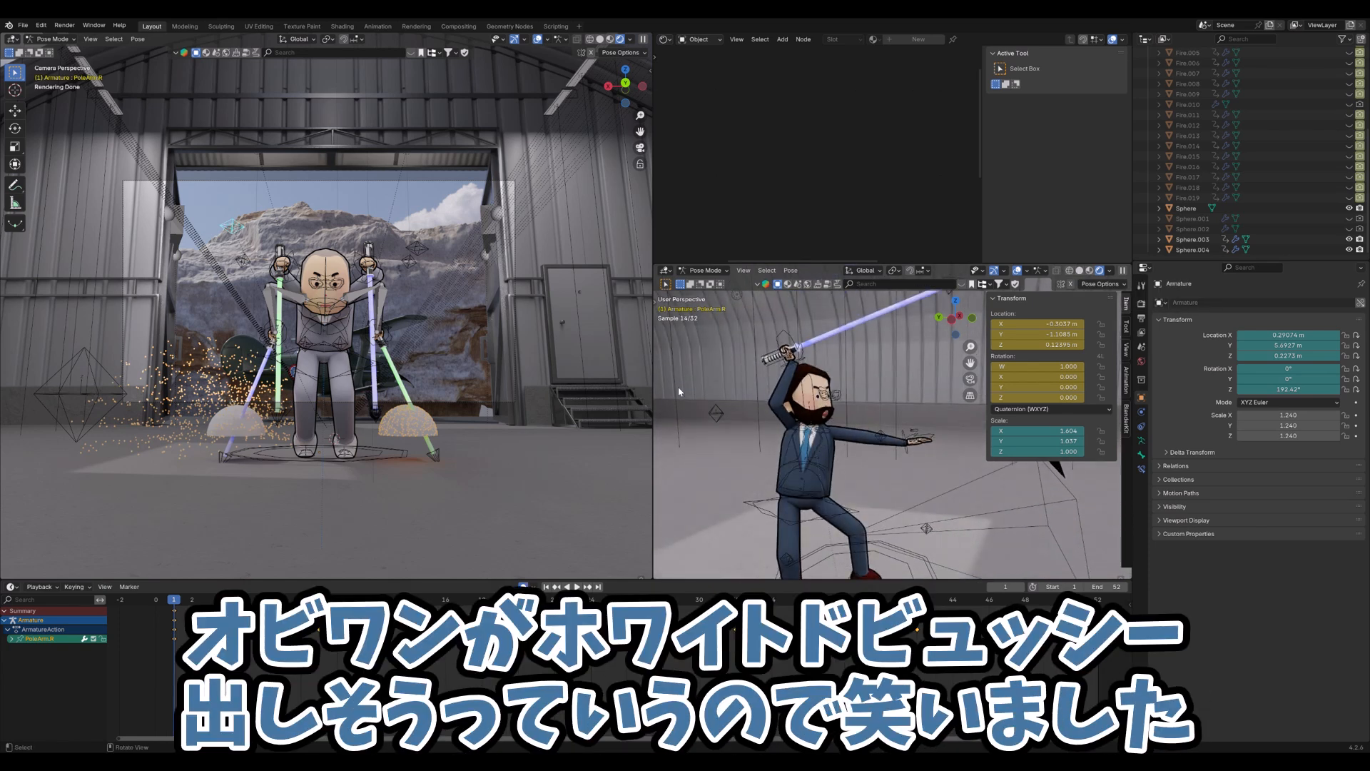
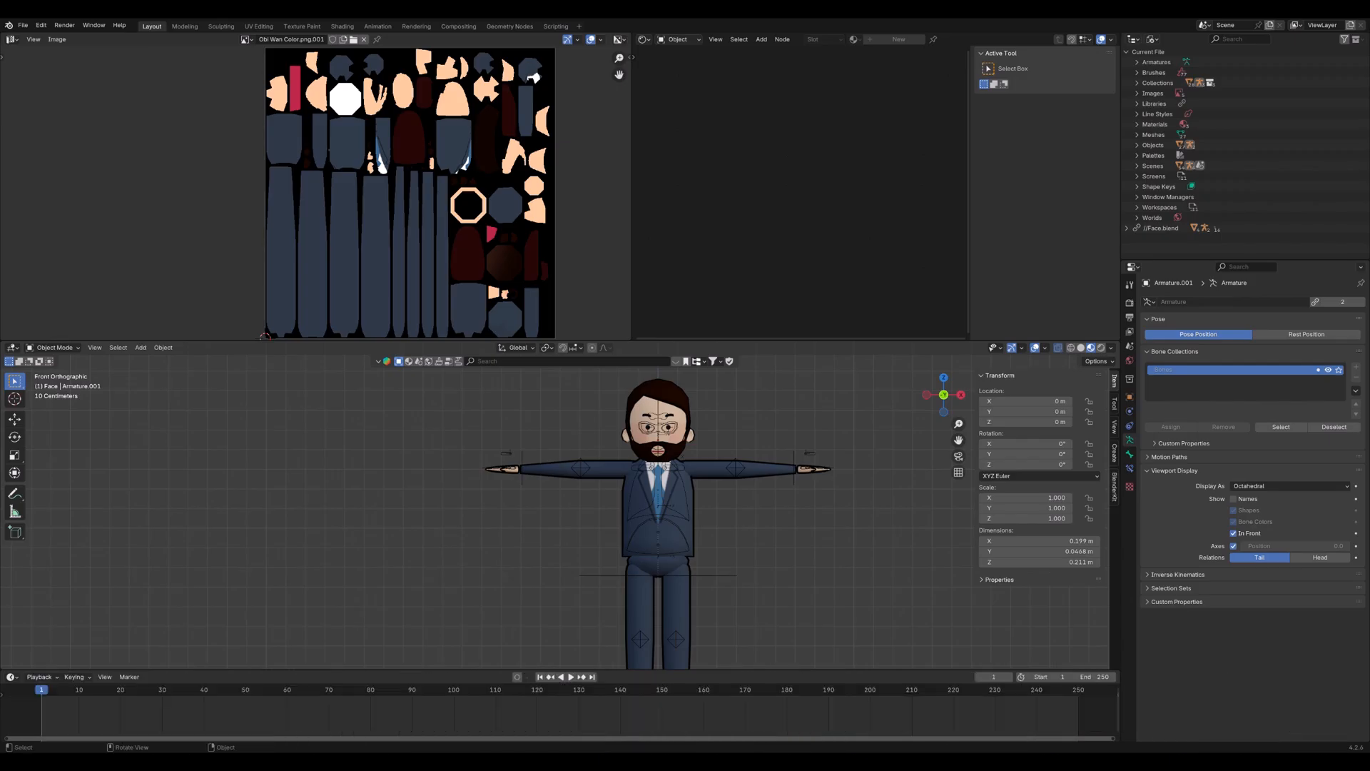
Examine the suited character's face and torso in the character file and enlarge the 3D viewport to fit the whole body
{"action": "scroll", "coordinate": [682, 489], "scroll_direction": "up", "scroll_amount": 4}
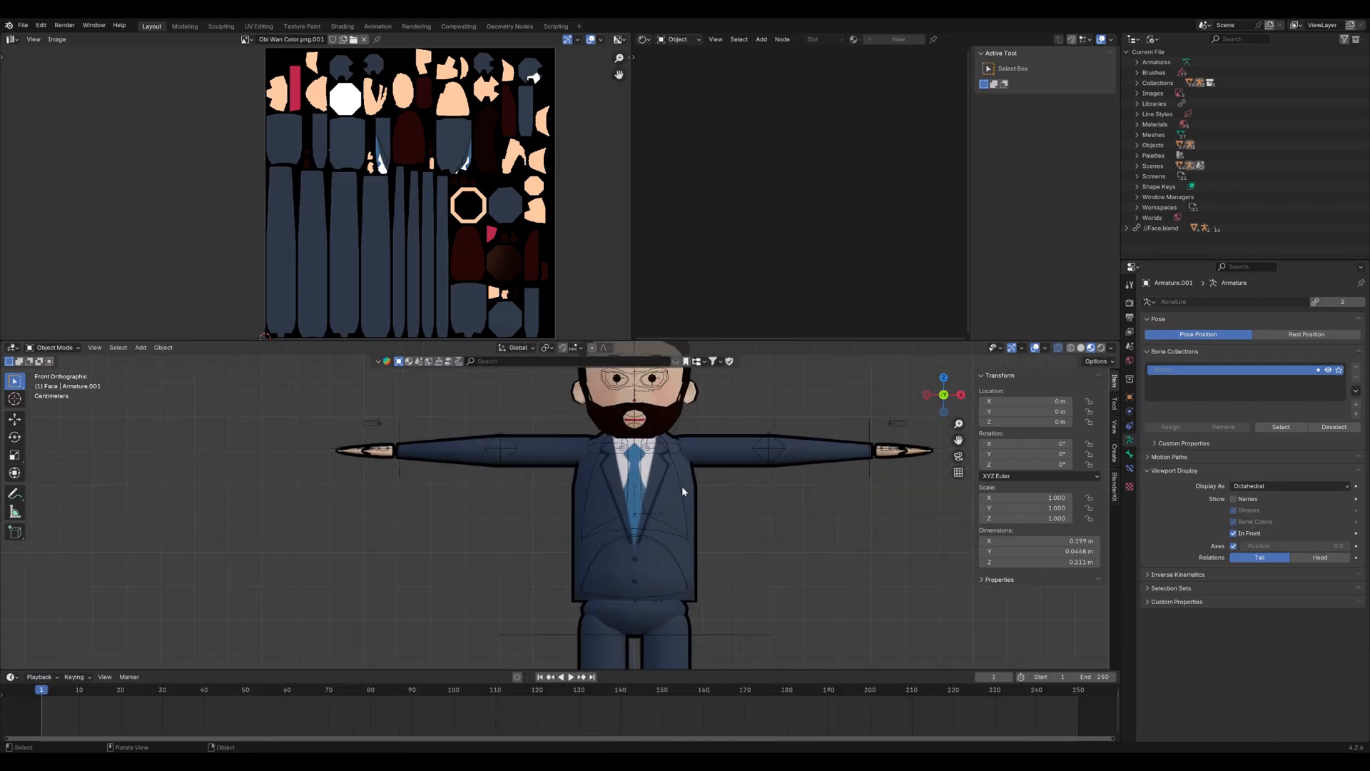
{"action": "middle_click_drag", "start_coordinate": [637, 475], "coordinate": [683, 595], "text": "shift"}
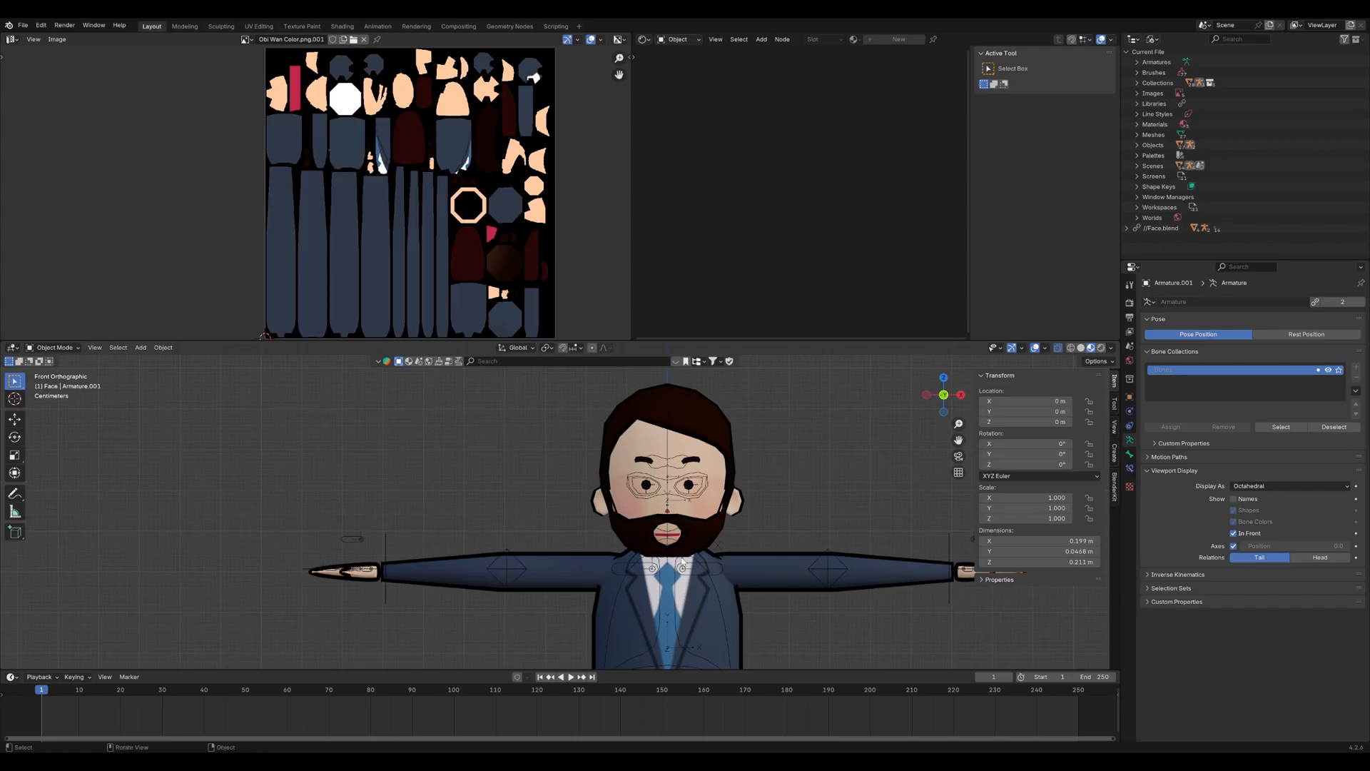
{"action": "scroll", "coordinate": [675, 526], "scroll_direction": "down", "scroll_amount": 2}
{"action": "middle_click_drag", "start_coordinate": [670, 517], "coordinate": [667, 474], "text": "shift"}
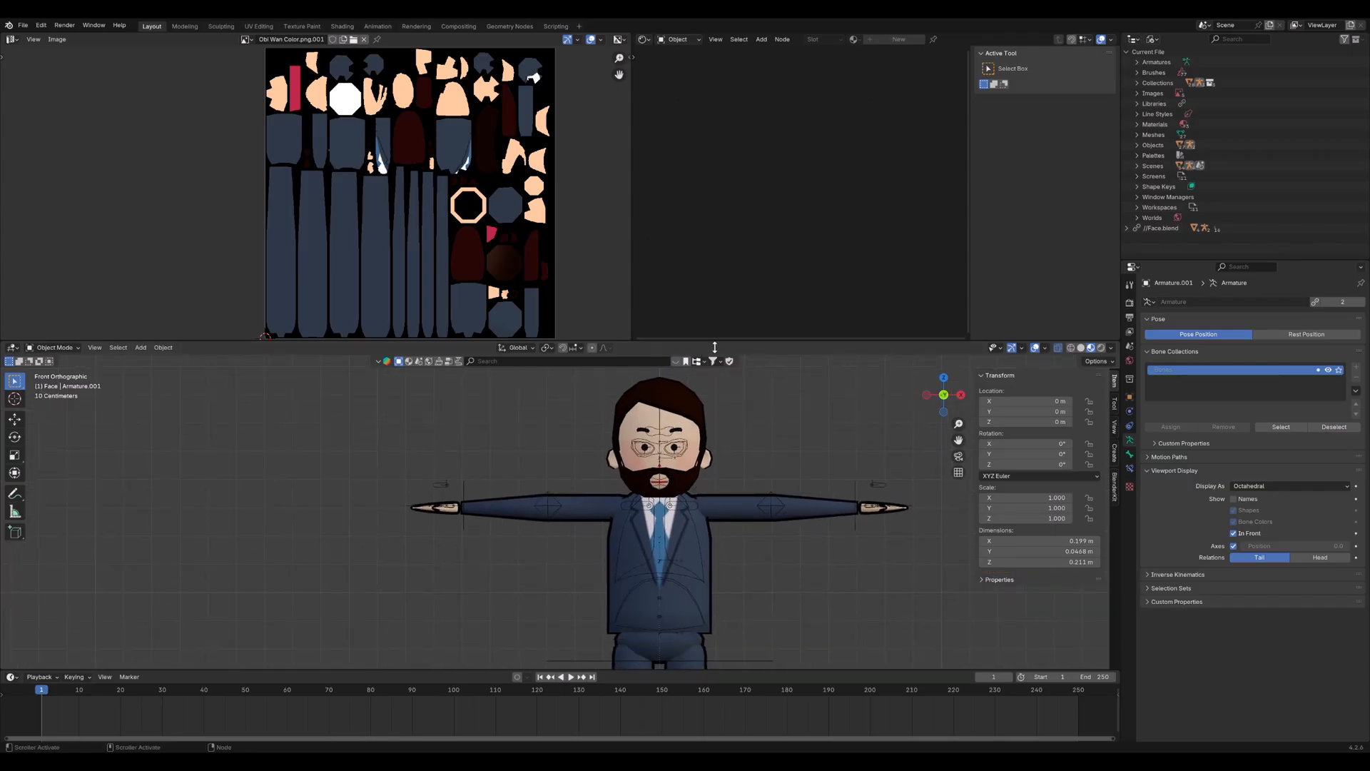
{"action": "left_click_drag", "start_coordinate": [714, 346], "coordinate": [728, 204]}
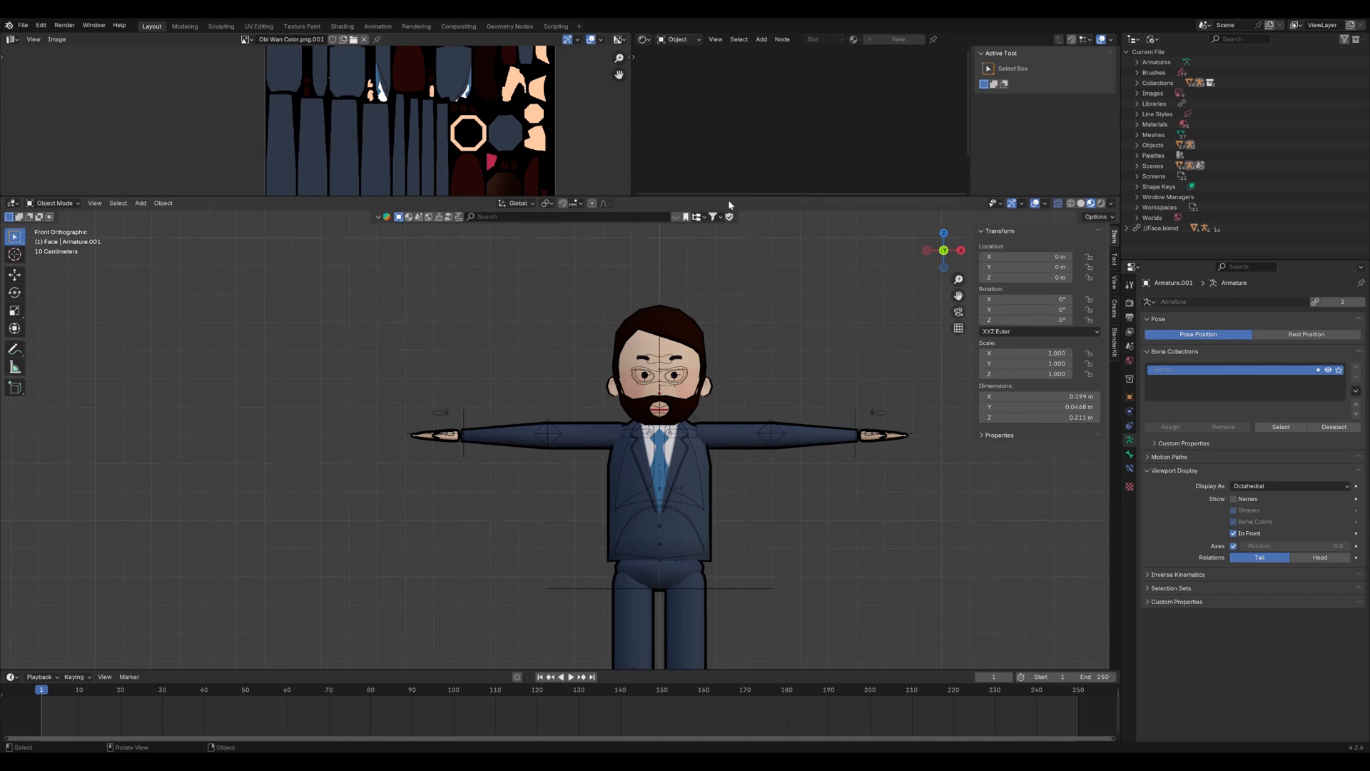
{"action": "scroll", "coordinate": [665, 422], "scroll_direction": "down", "scroll_amount": 3}
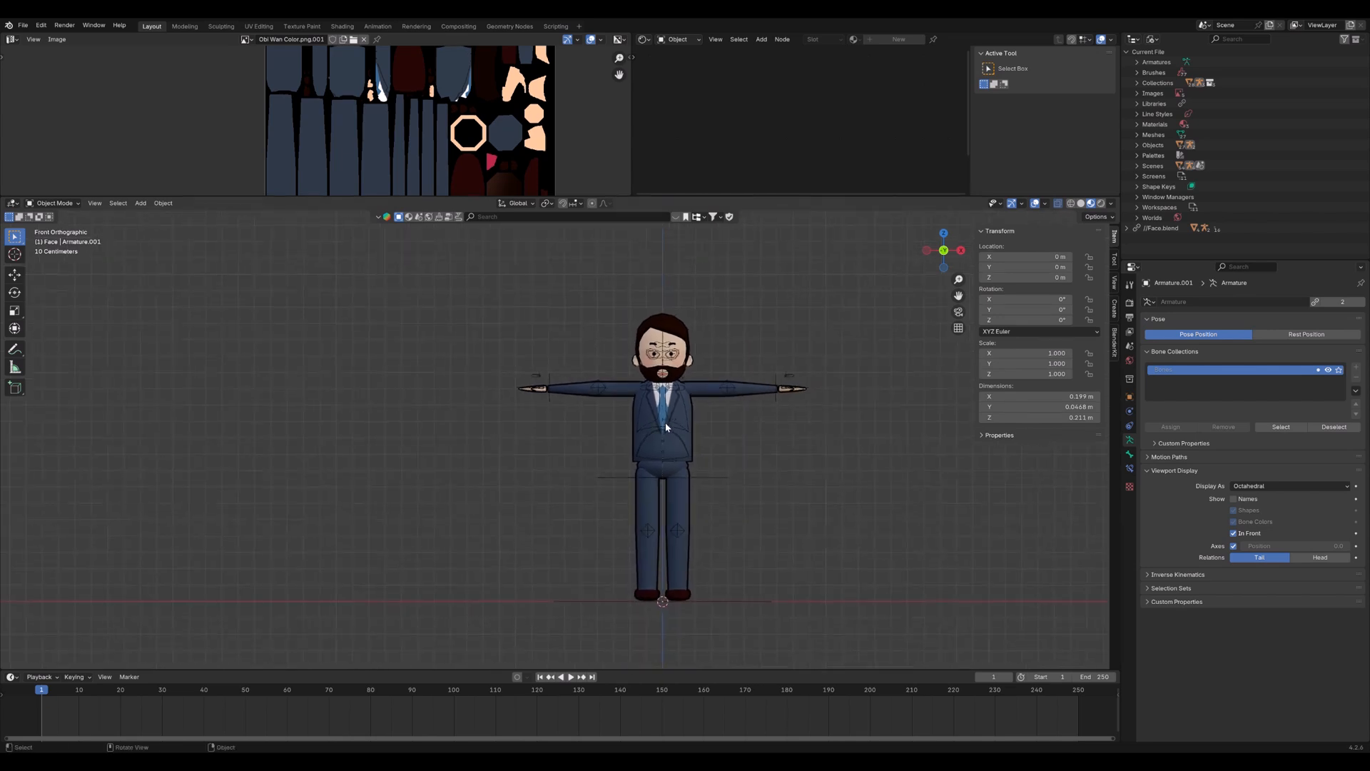
View the suited character from an angle, return to the front orthographic view and select its Body mesh
{"action": "middle_click_drag", "start_coordinate": [665, 421], "coordinate": [562, 452]}
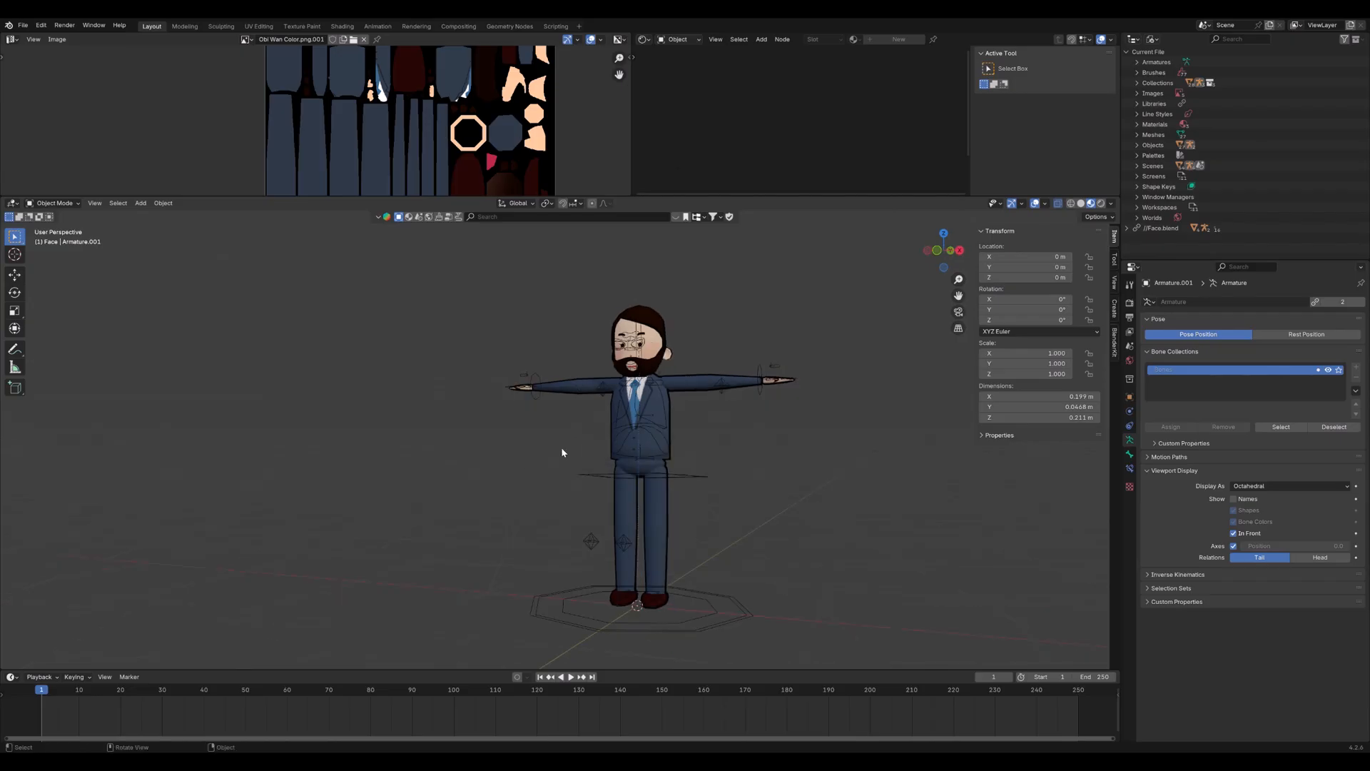
{"action": "scroll", "coordinate": [615, 389], "scroll_direction": "up", "scroll_amount": 2}
{"action": "key", "text": "KP_1"}
{"action": "scroll", "coordinate": [635, 385], "scroll_direction": "up", "scroll_amount": 2}
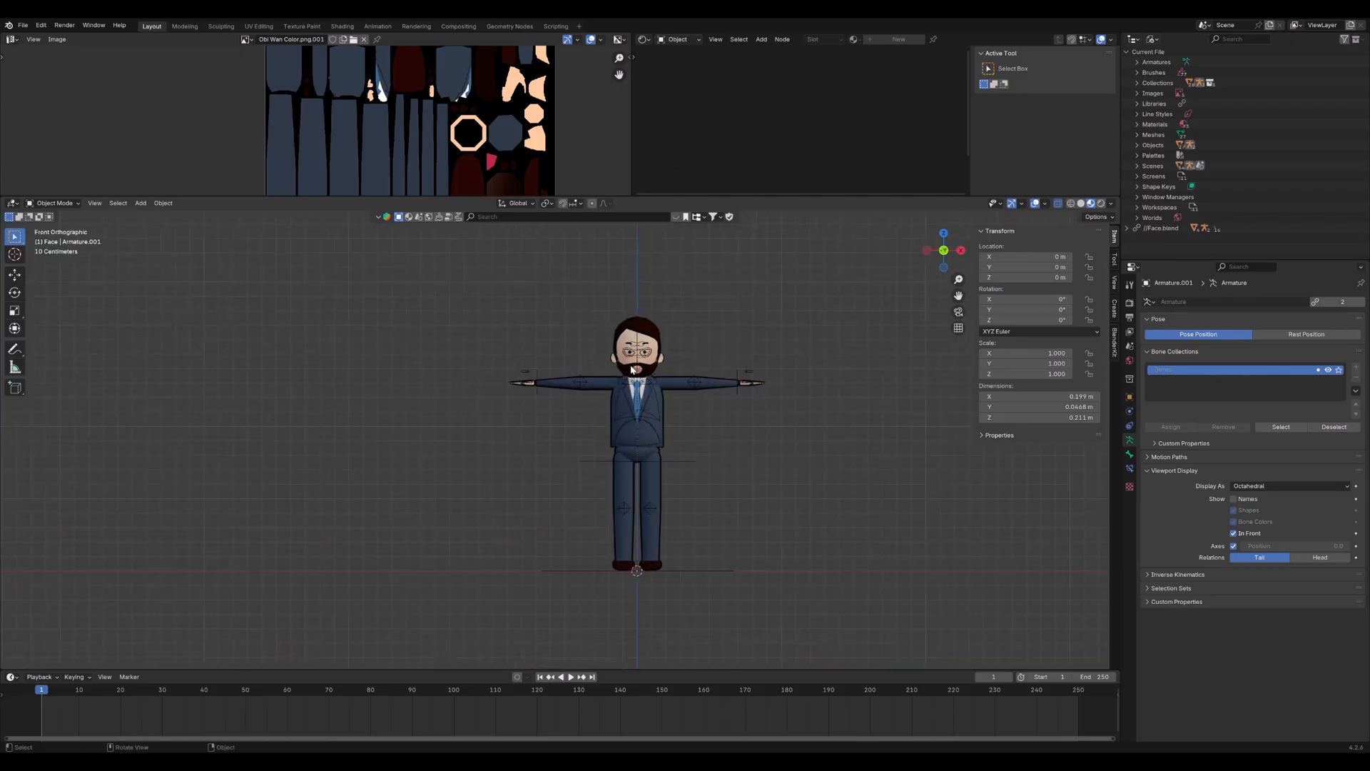
{"action": "scroll", "coordinate": [631, 369], "scroll_direction": "up", "scroll_amount": 5}
{"action": "left_click", "coordinate": [695, 372]}
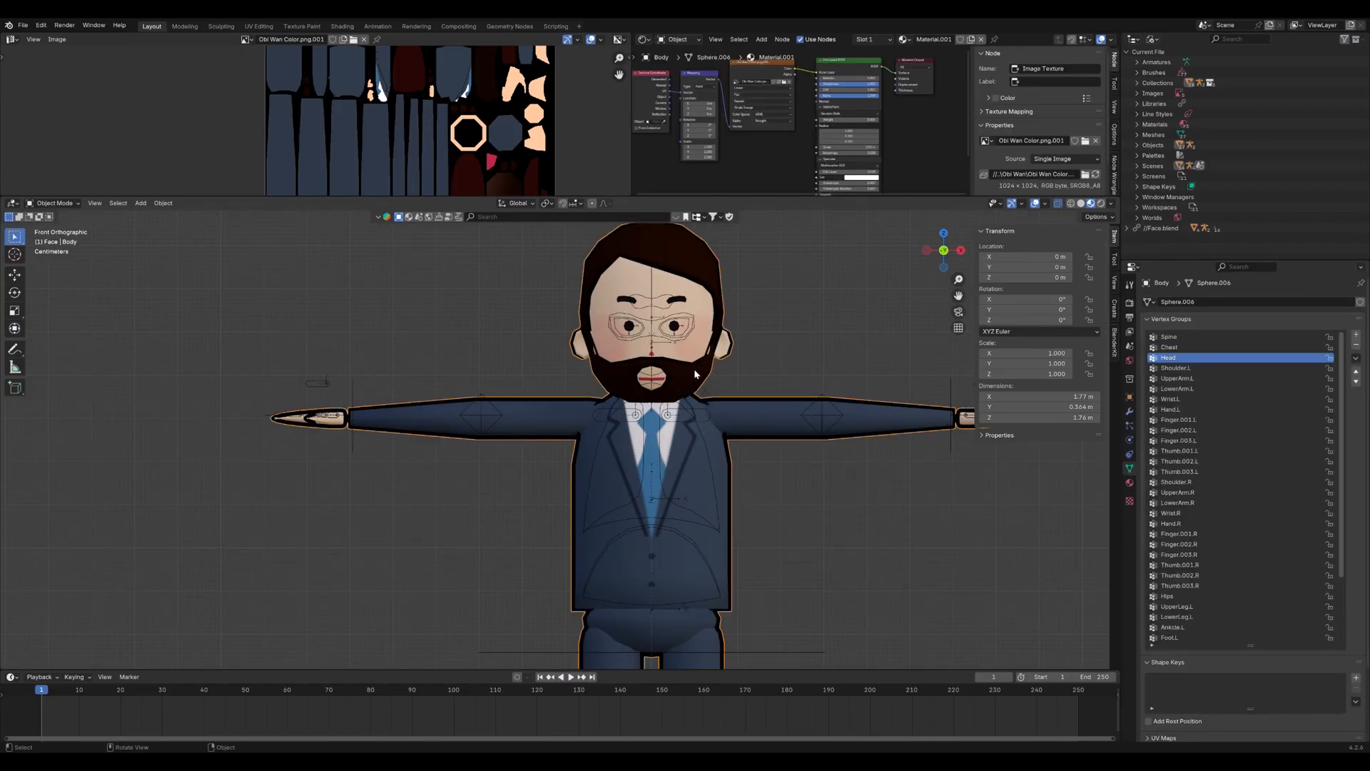
Test-move the beard part of the Body mesh without keeping the change, hide it, reveal it again and return to Object Mode
{"action": "key", "text": "ctrl+Tab"}
{"action": "key", "text": "Escape"}
{"action": "key", "text": "Tab"}
{"action": "key", "text": "g"}
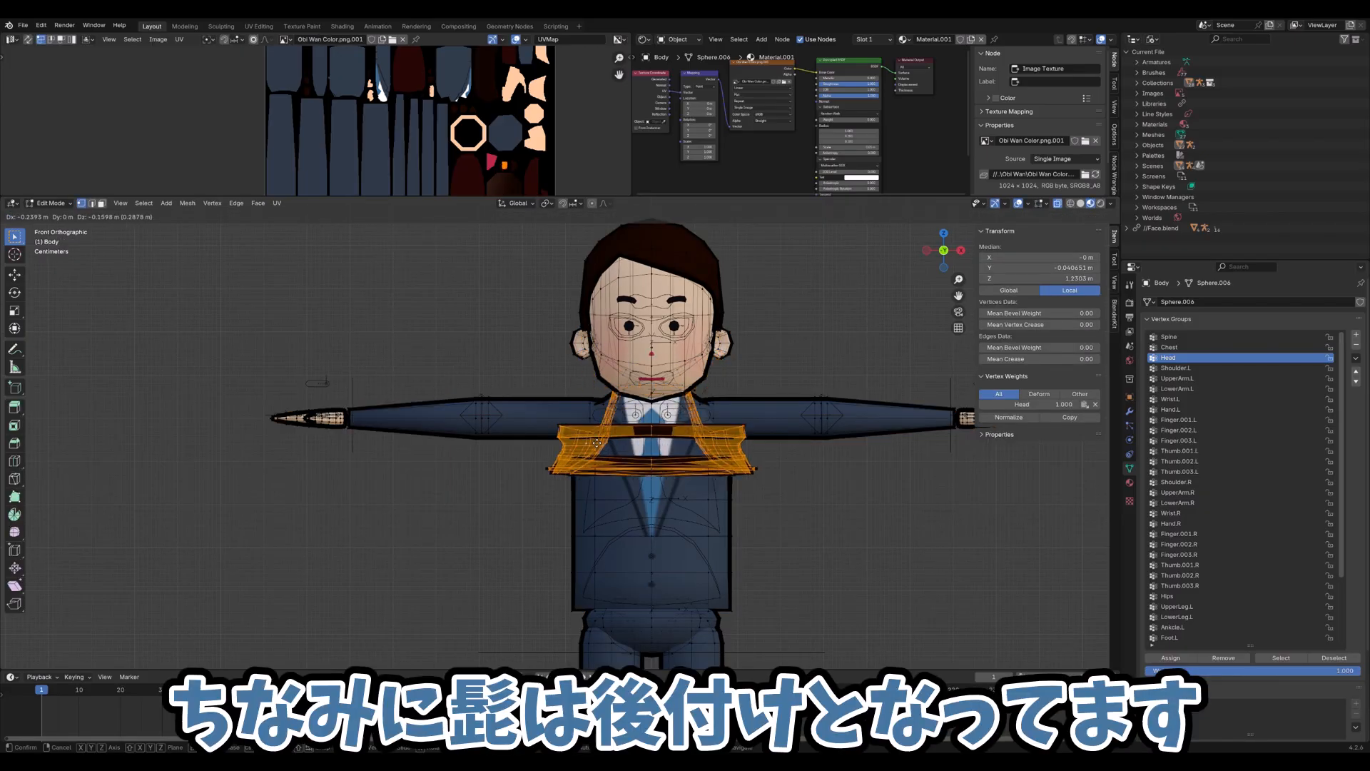
{"action": "left_click", "coordinate": [683, 384]}
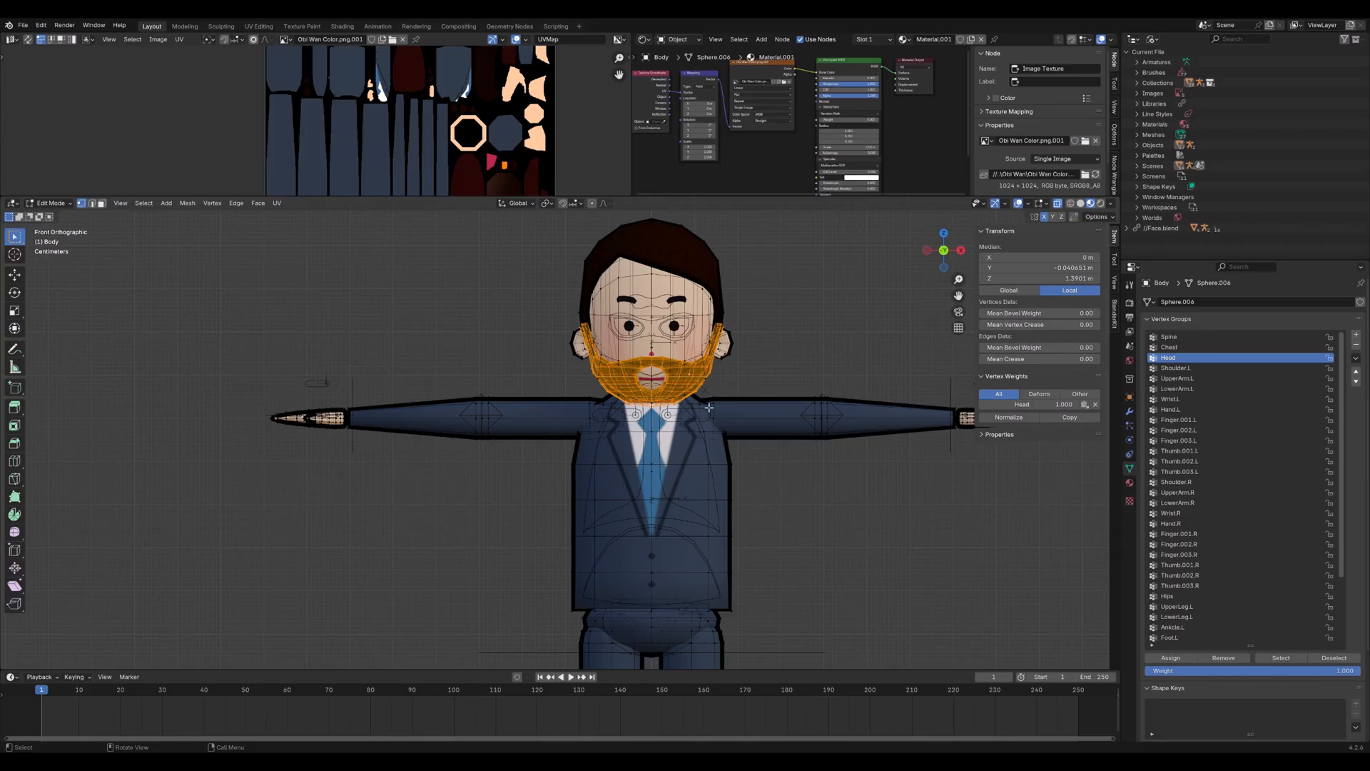
{"action": "key", "text": "h"}
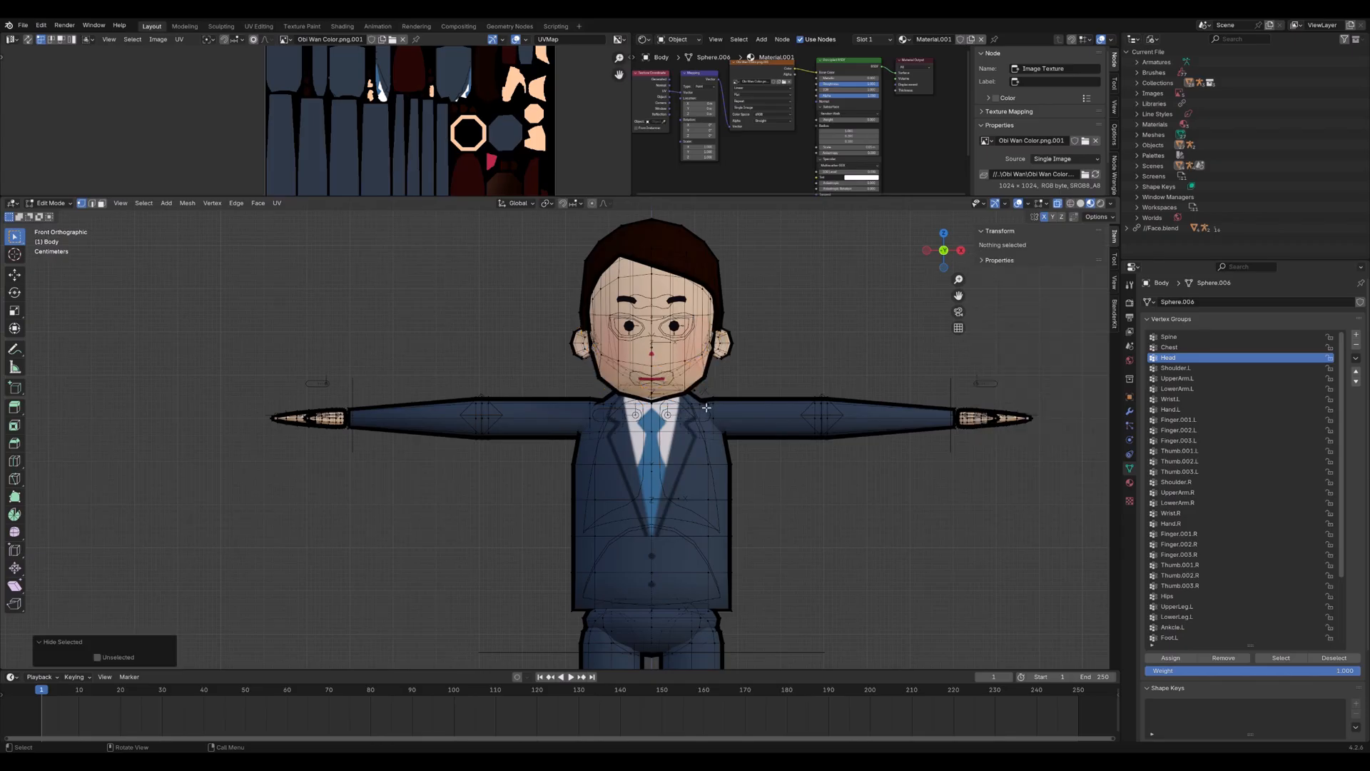
{"action": "key", "text": "alt+h"}
{"action": "key", "text": "Tab"}
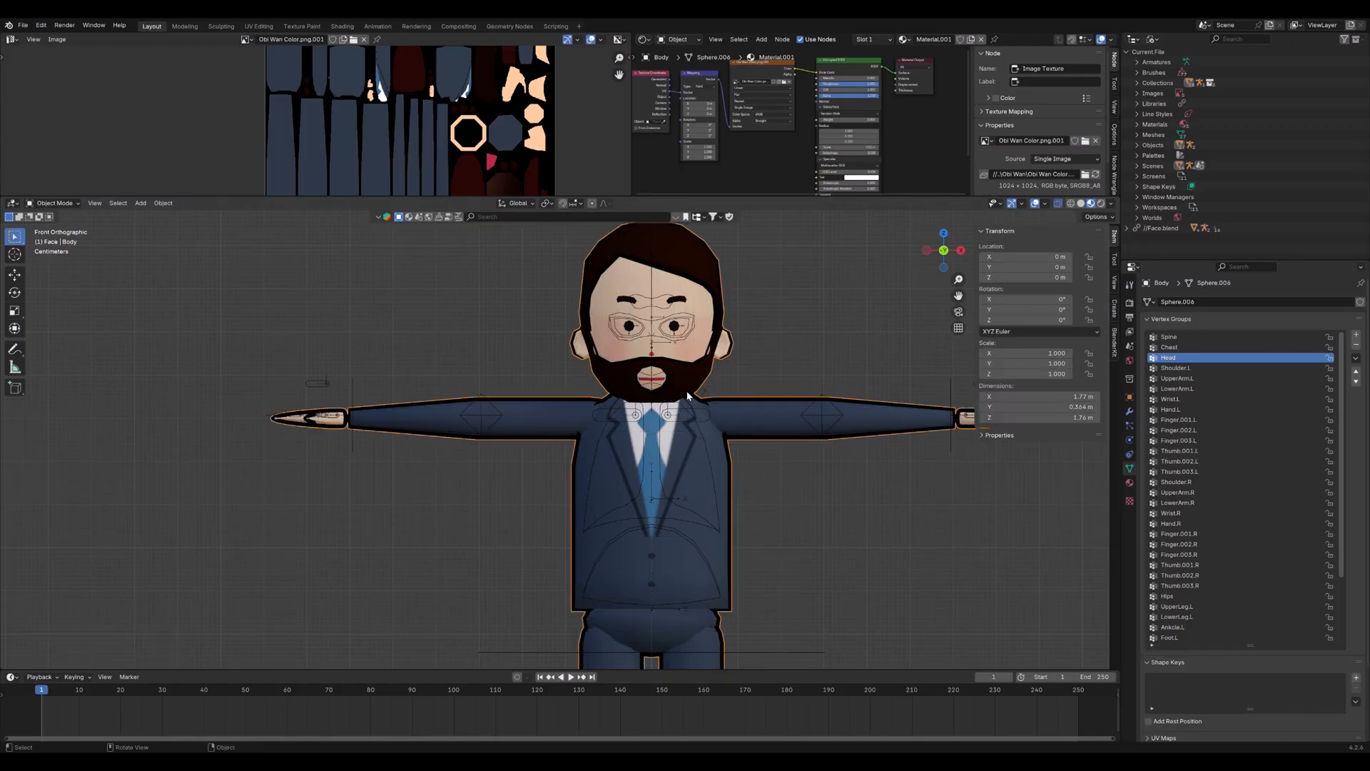
Select the suited character's Armature, switch it to Pose Mode and frame the whole body
{"action": "scroll", "coordinate": [660, 441], "scroll_direction": "down", "scroll_amount": 2}
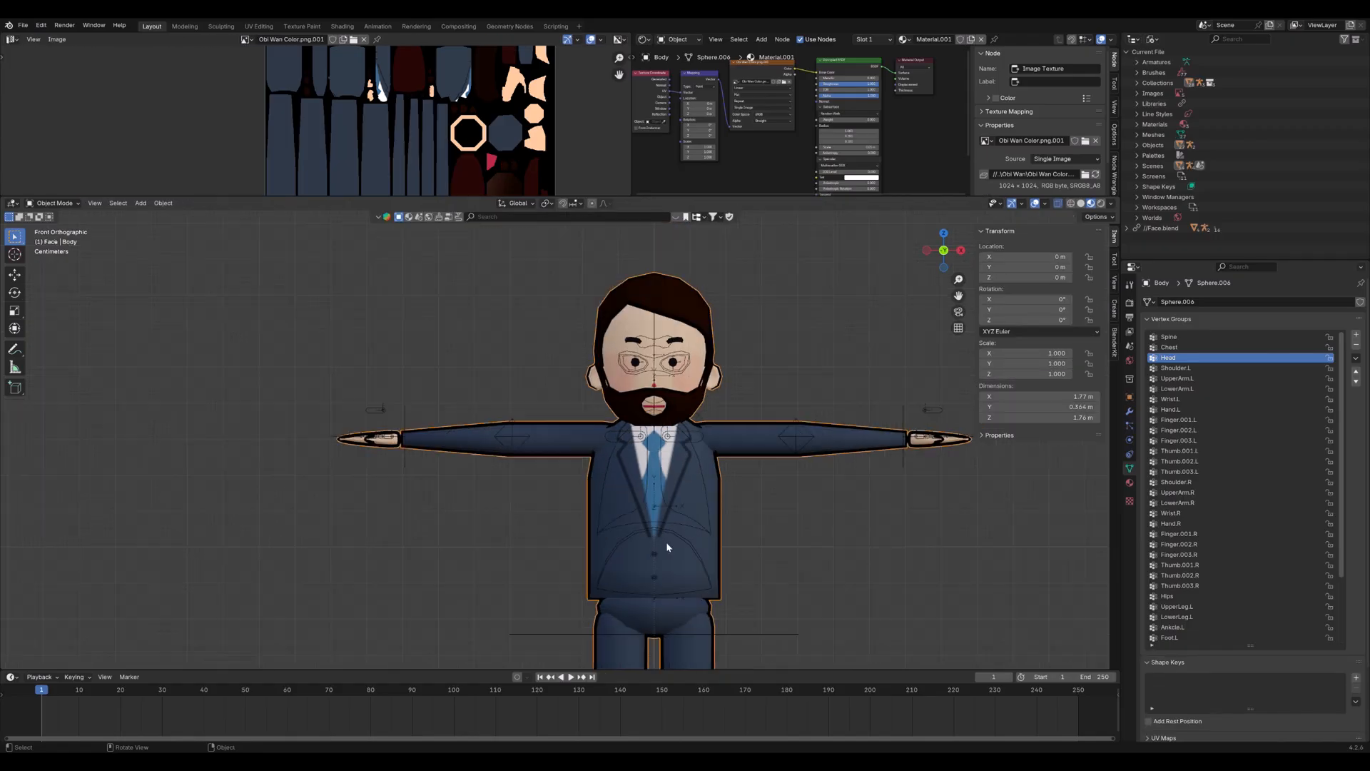
{"action": "left_click", "coordinate": [692, 480]}
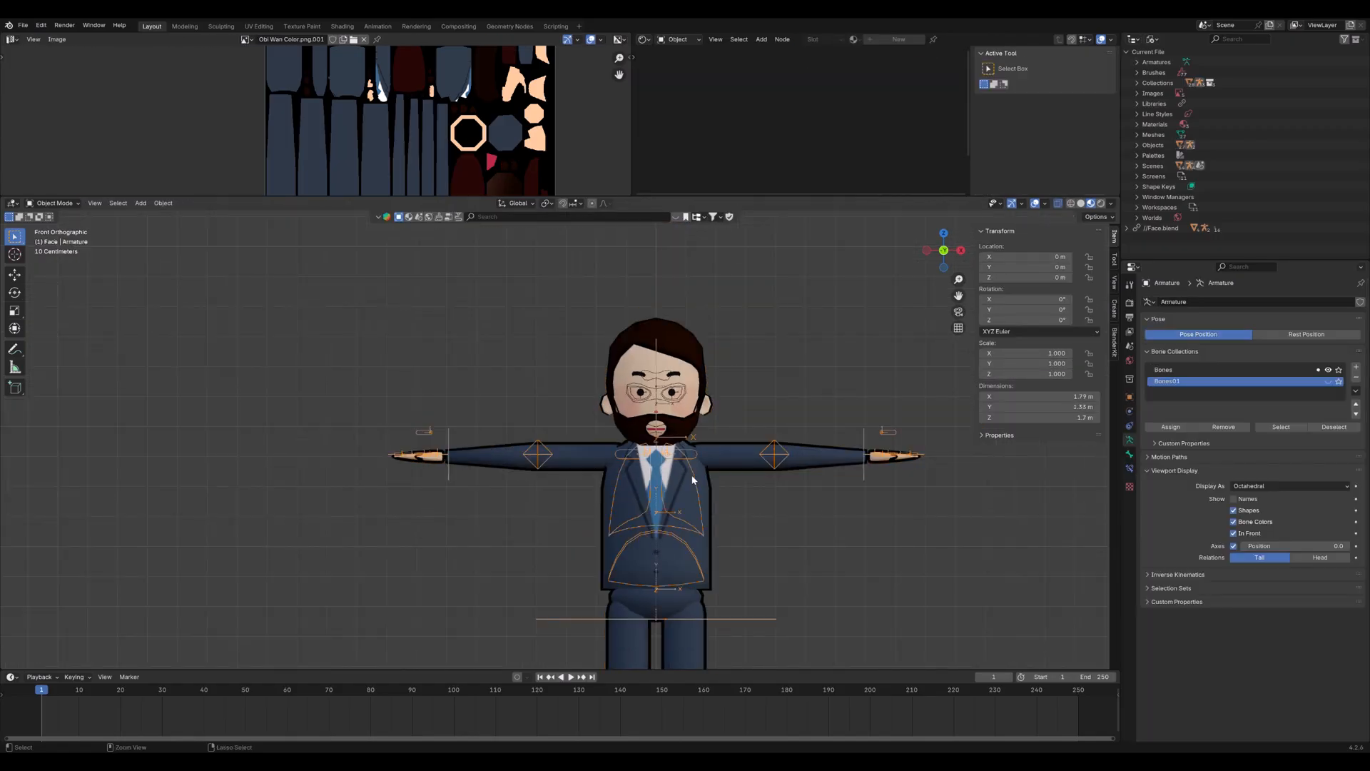
{"action": "key", "text": "ctrl+Tab"}
{"action": "middle_click_drag", "start_coordinate": [704, 545], "coordinate": [704, 469], "text": "shift"}
{"action": "scroll", "coordinate": [701, 468], "scroll_direction": "down", "scroll_amount": 2}
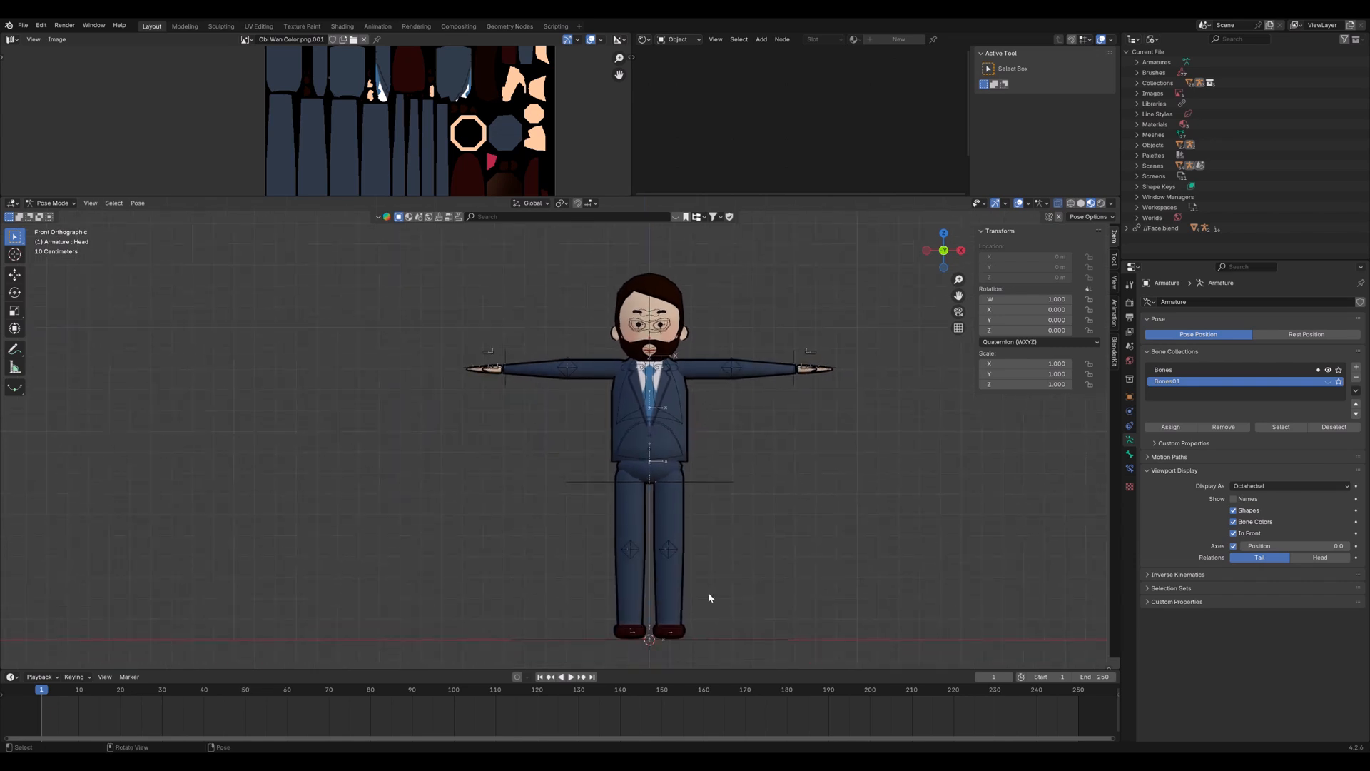
Test-move the Hips bone and the Hand.IK.L bone without keeping either change
{"action": "middle_click_drag", "start_coordinate": [710, 597], "coordinate": [662, 494]}
{"action": "left_click", "coordinate": [704, 488]}
{"action": "key", "text": "g"}
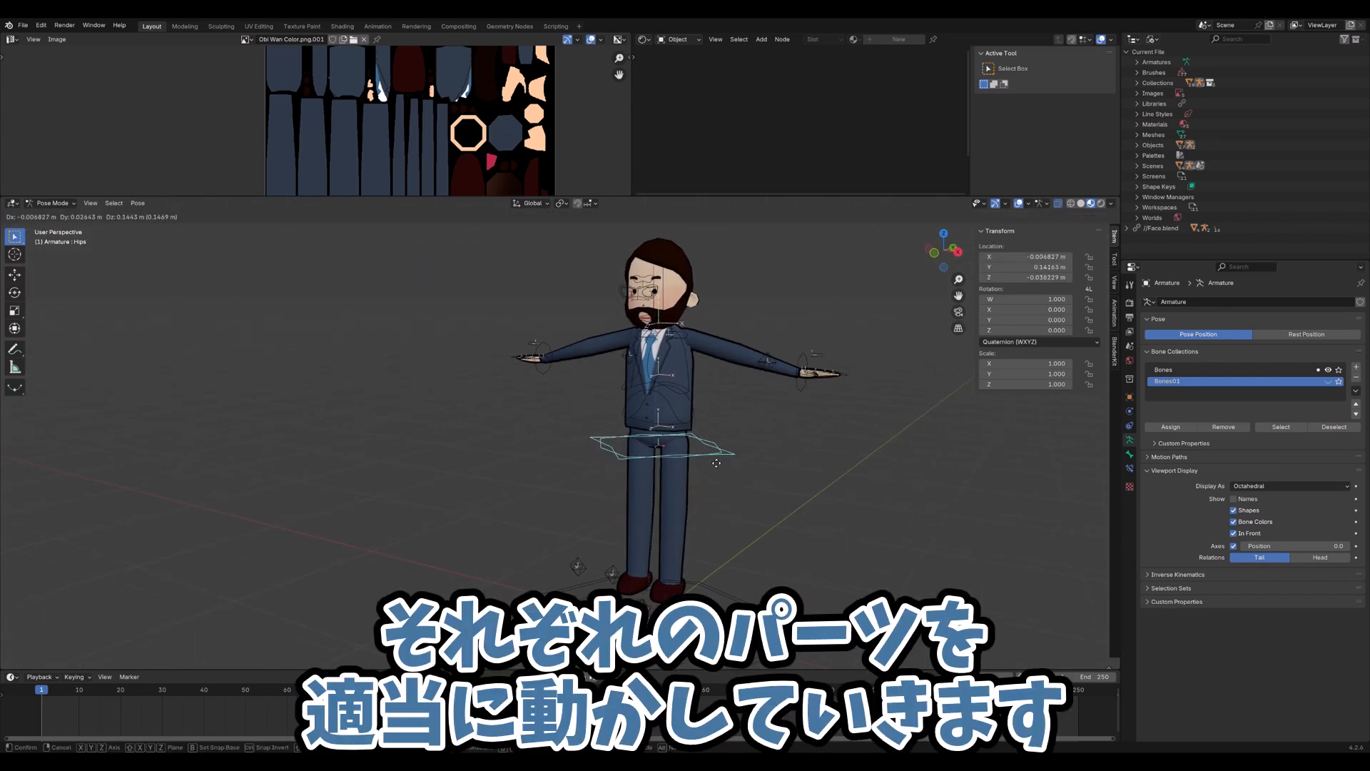
{"action": "key", "text": "Escape"}
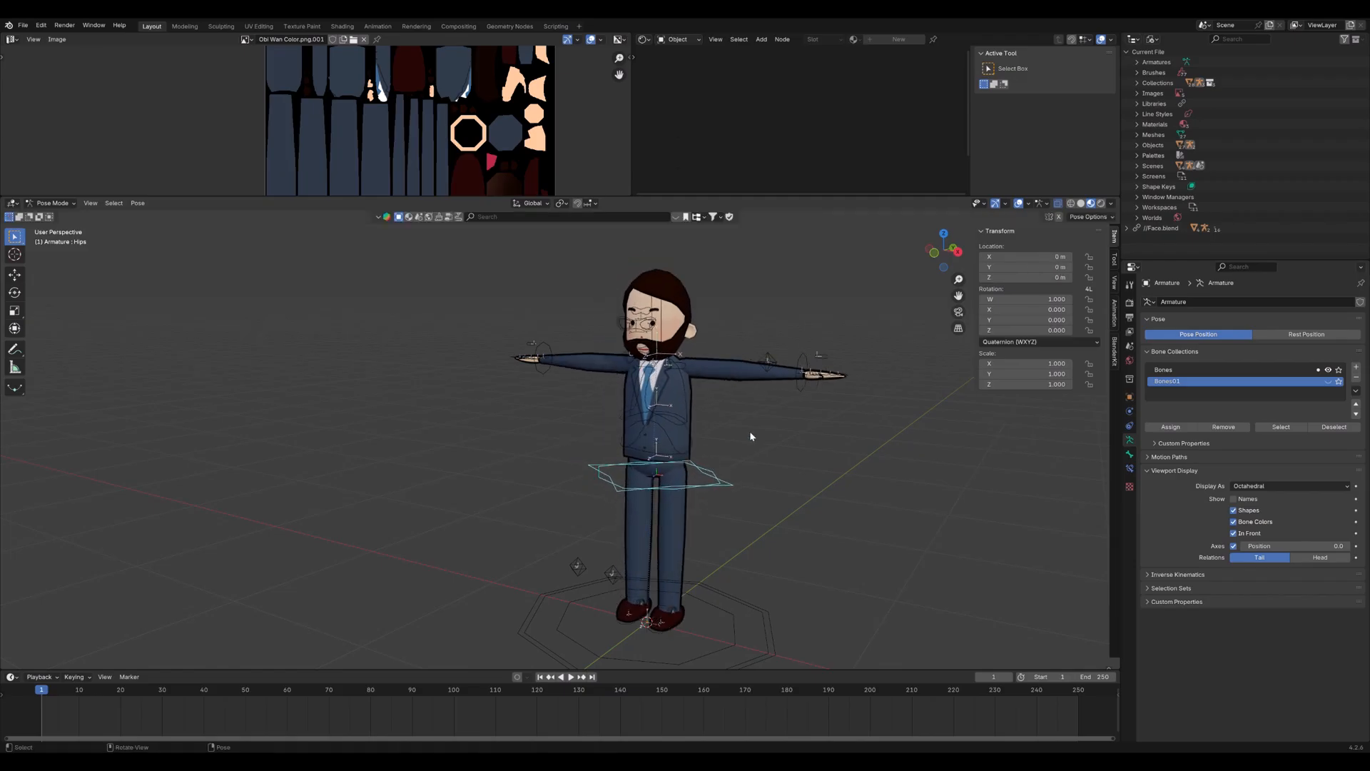
{"action": "key", "text": "g"}
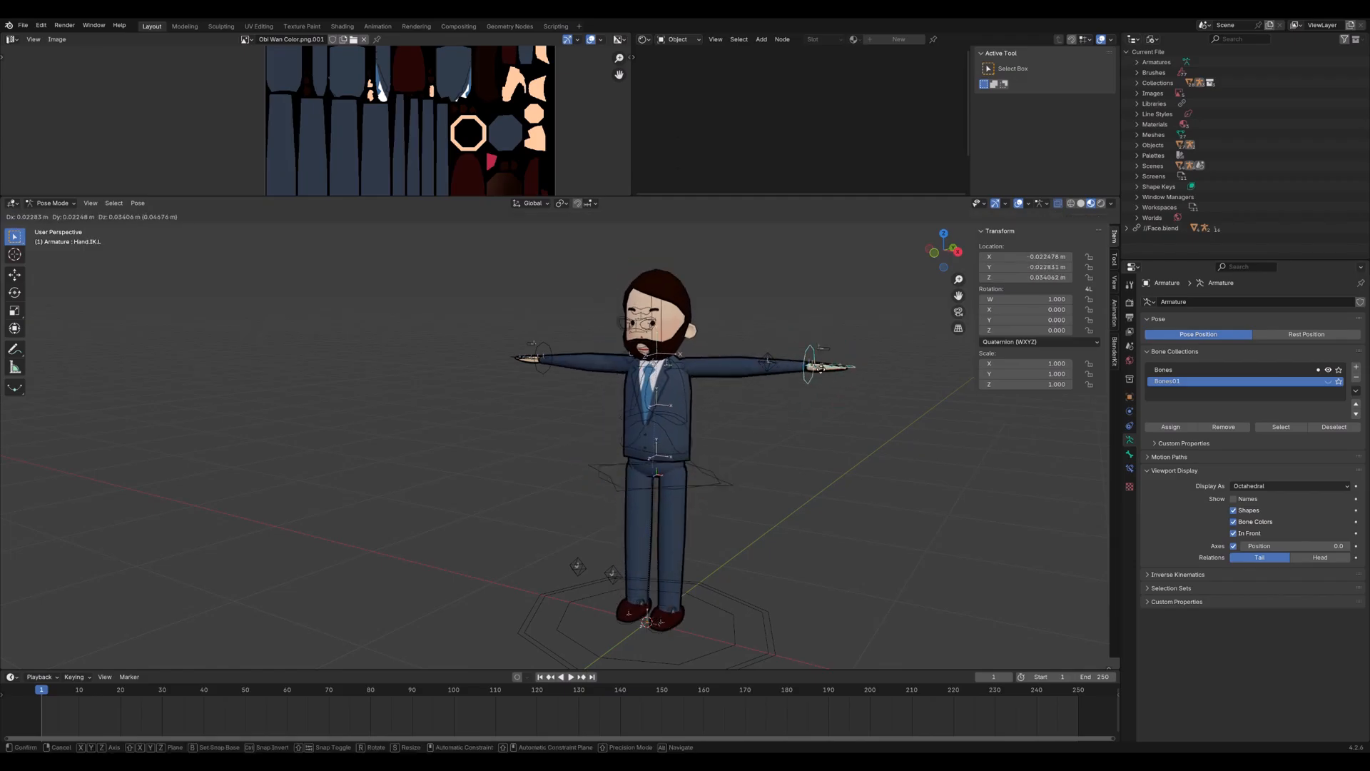
{"action": "key", "text": "Escape"}
Lower the Hand.IK.R bone and move Hand.IK.L by about -0.2 m in X, -0.1 m in Y and 0.15 m in Z
{"action": "left_click", "coordinate": [546, 362]}
{"action": "key", "text": "g"}
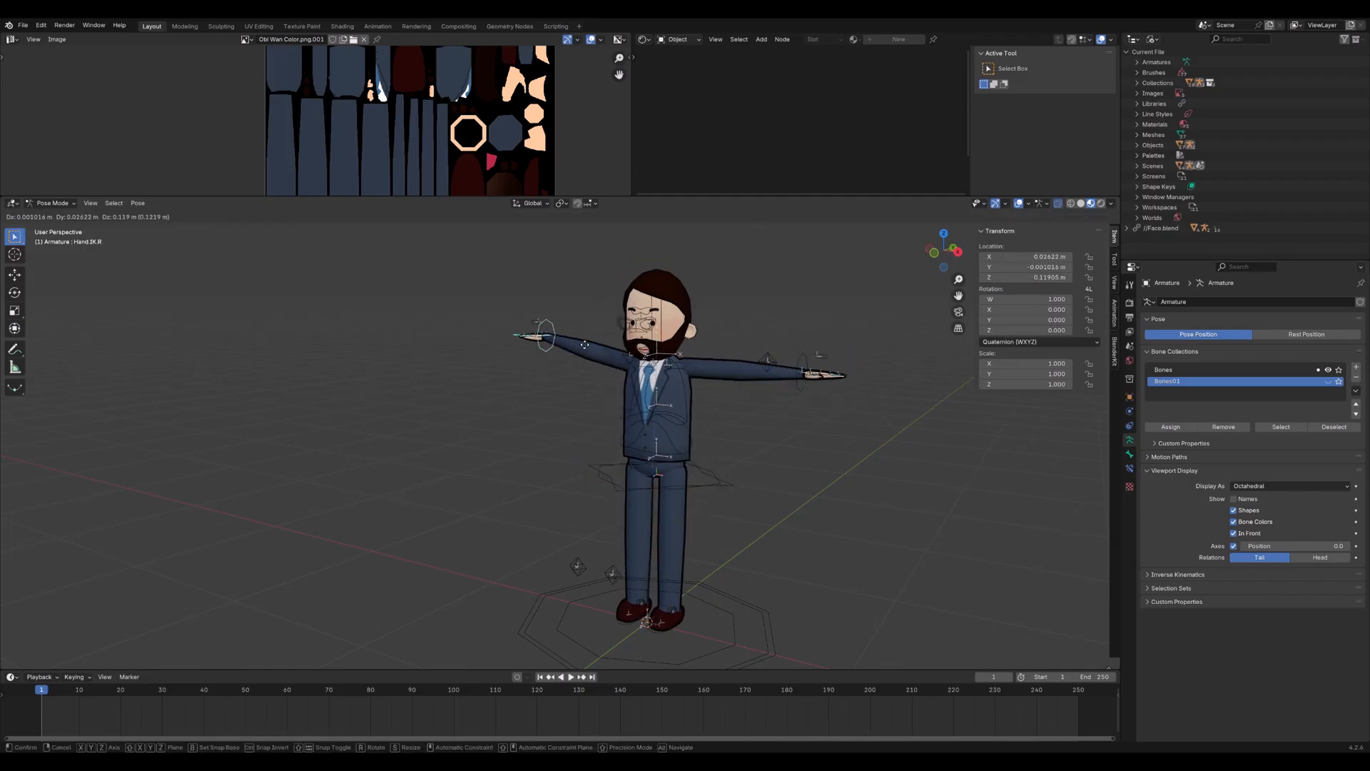
{"action": "left_click", "coordinate": [587, 445]}
{"action": "left_click", "coordinate": [805, 382]}
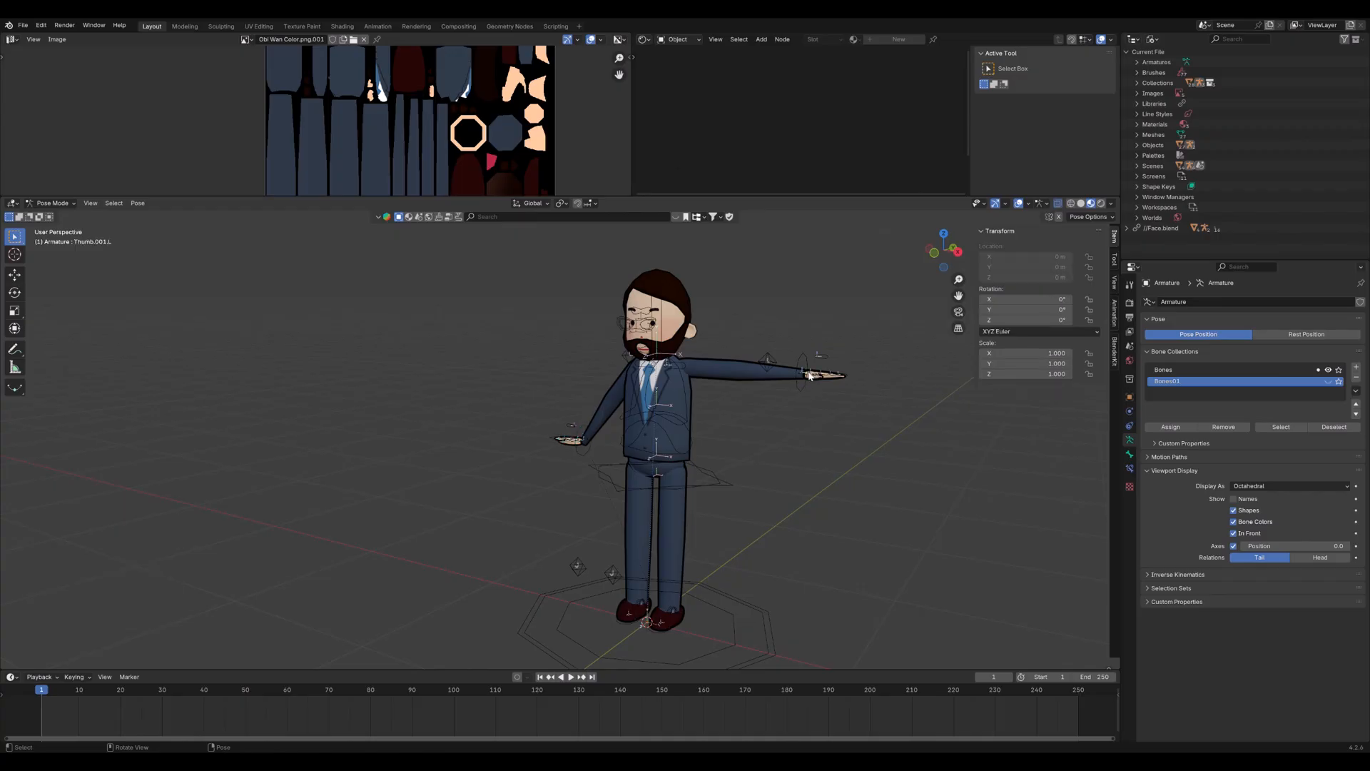
{"action": "key", "text": "g"}
{"action": "left_click", "coordinate": [788, 357]}
Curl the left fingers by rotating their control bone about -57.3° around local X, and paste the pose flipped onto the right hand
{"action": "scroll", "coordinate": [771, 333], "scroll_direction": "up", "scroll_amount": 5}
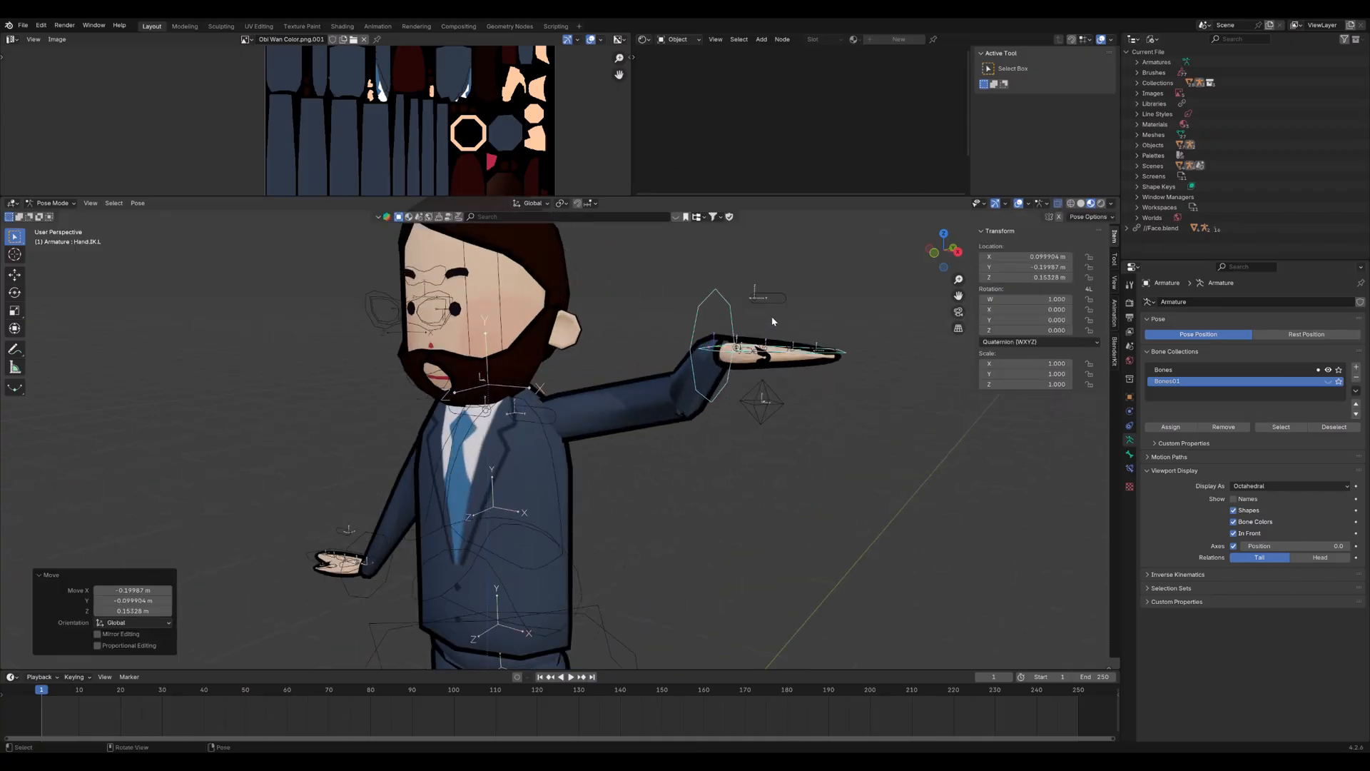
{"action": "left_click", "coordinate": [767, 298]}
{"action": "key", "text": "r"}
{"action": "key", "text": "x"}
{"action": "key", "text": "x"}
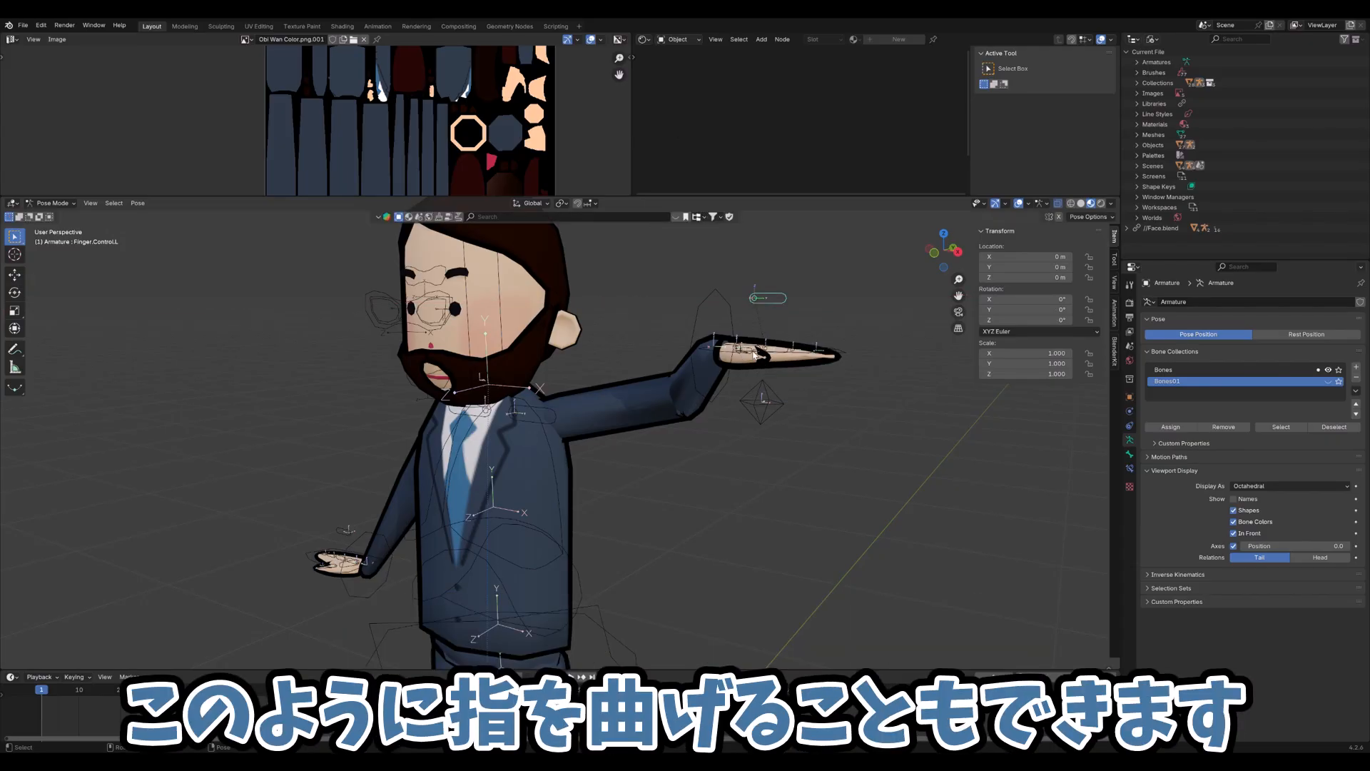
{"action": "left_click", "coordinate": [761, 373]}
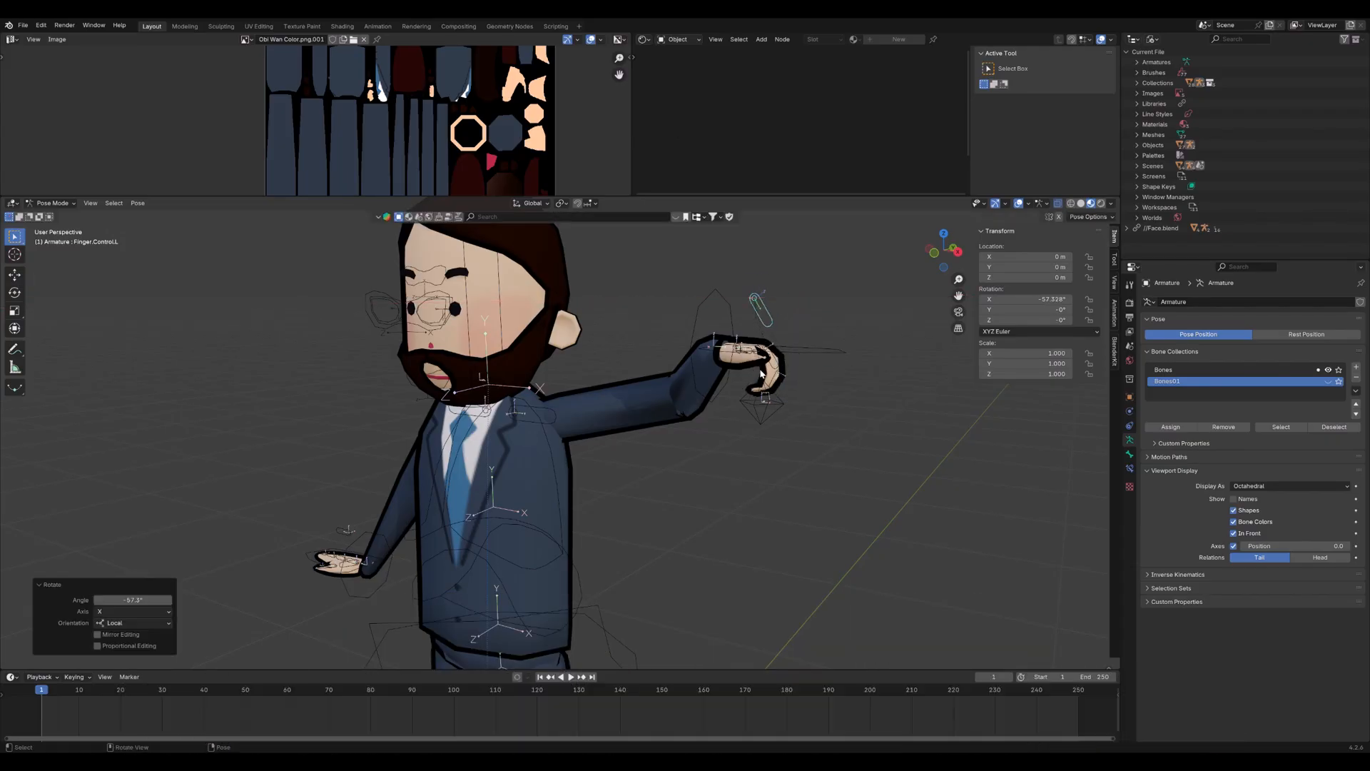
{"action": "key", "text": "ctrl+shift+v"}
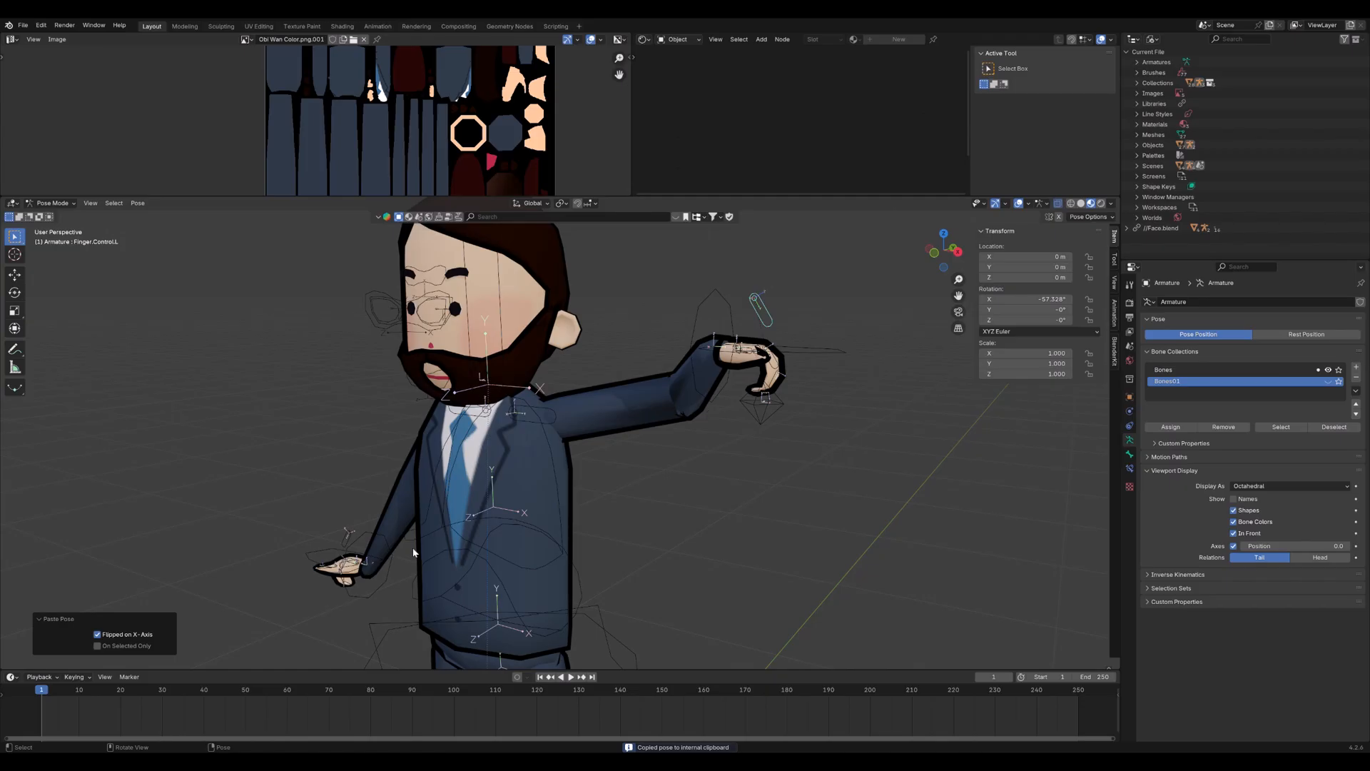
Raise the left elbow by moving the PoleArm.L bone about -0.32 m in X, -0.17 m in Y and 0.21 m in Z
{"action": "left_click", "coordinate": [762, 403]}
{"action": "key", "text": "g"}
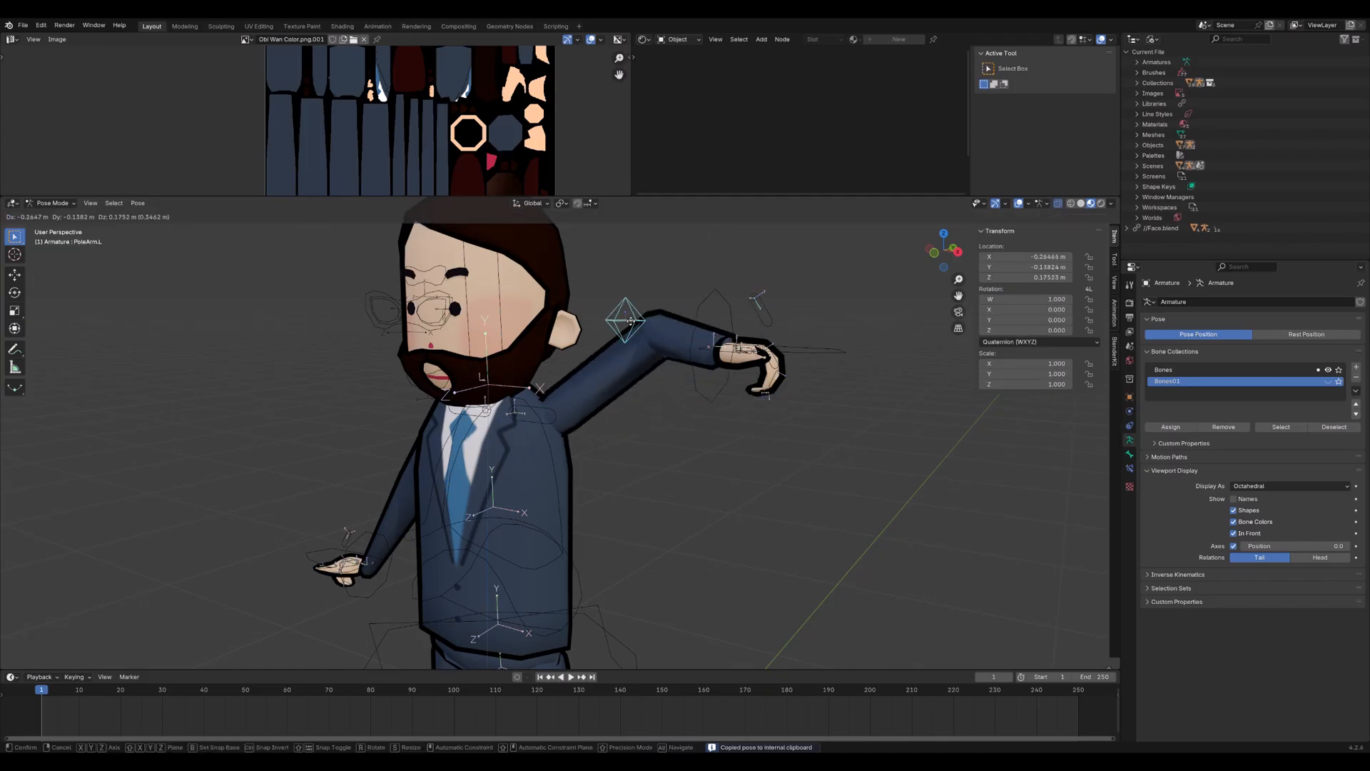
{"action": "left_click", "coordinate": [609, 303]}
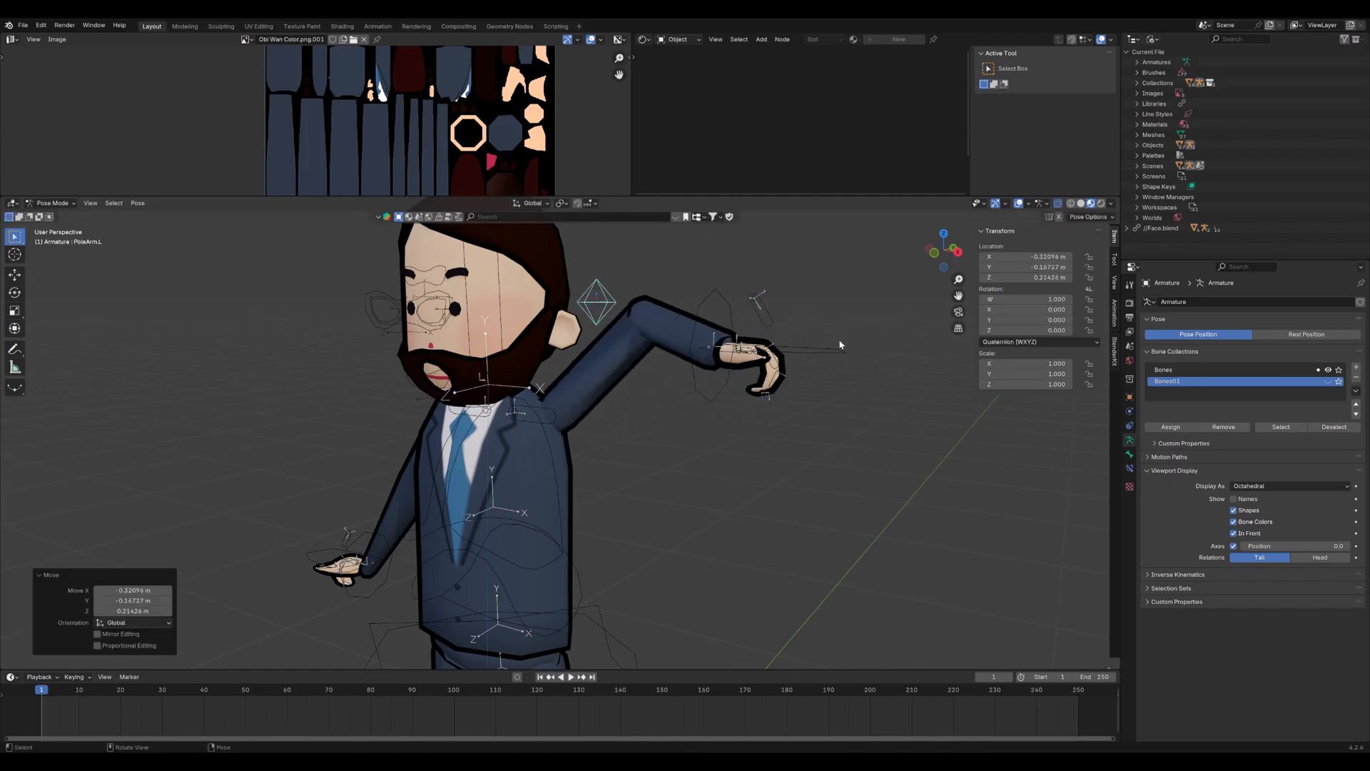
Rotate the Hand.IK.L bone about -61.5° around its local X axis, and also turn it around its local Z axis
{"action": "left_click", "coordinate": [792, 350]}
{"action": "key", "text": "r"}
{"action": "key", "text": "x"}
{"action": "key", "text": "x"}
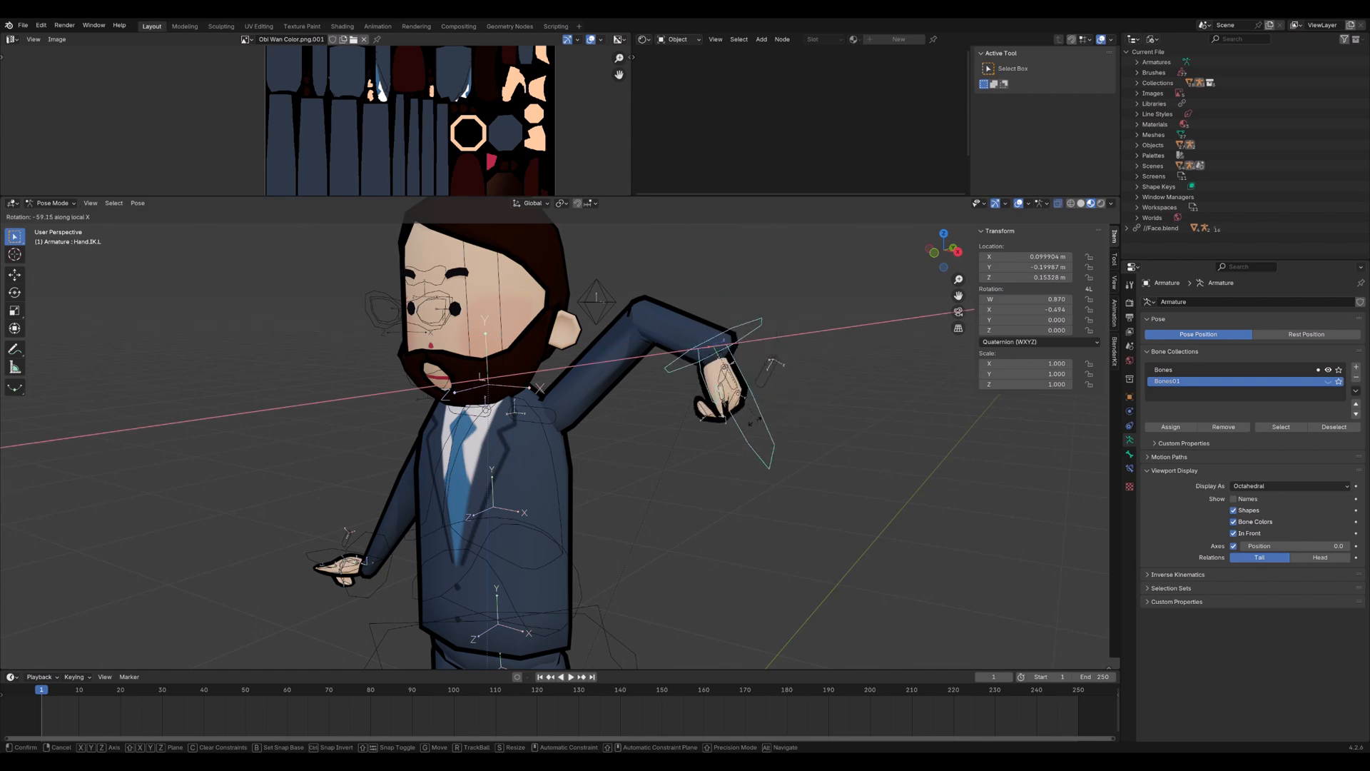
{"action": "left_click", "coordinate": [842, 439]}
{"action": "key", "text": "r"}
{"action": "key", "text": "z"}
{"action": "key", "text": "z"}
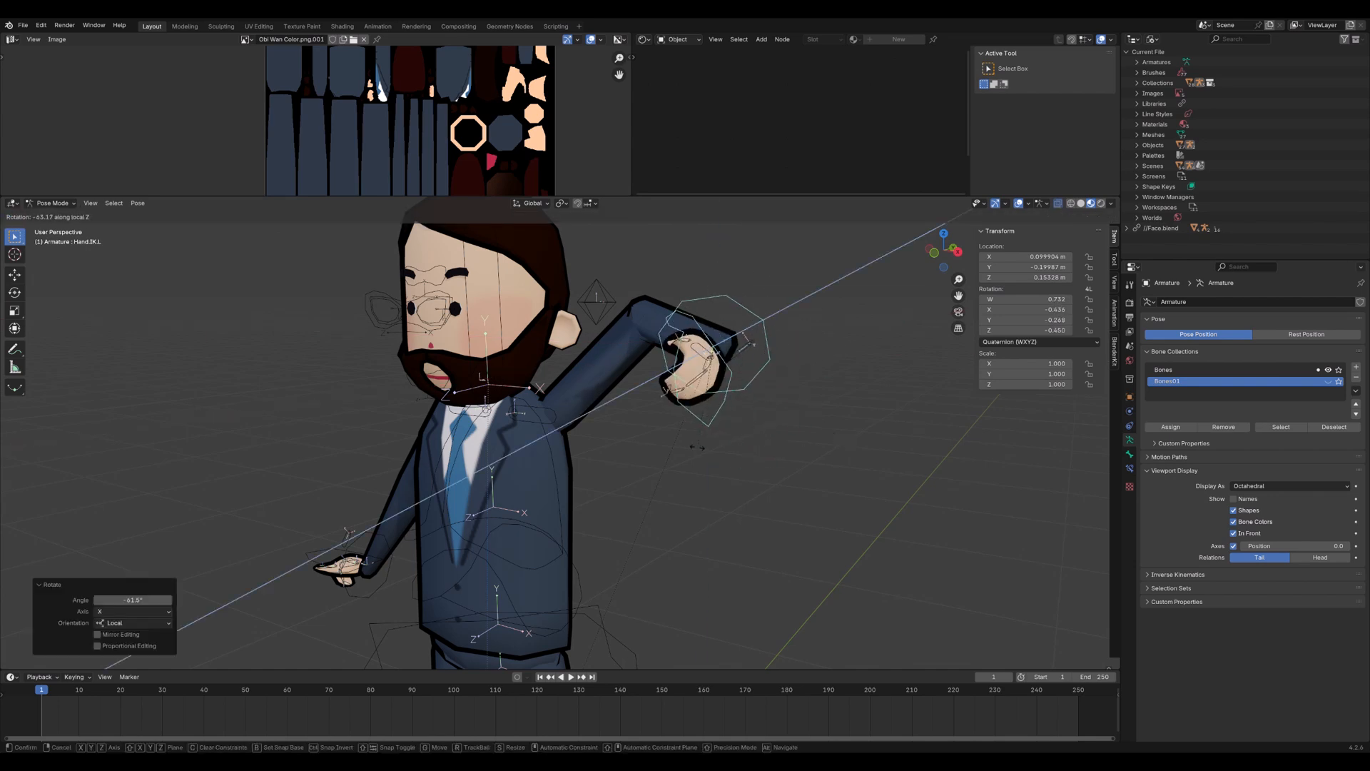
{"action": "left_click", "coordinate": [736, 419]}
Lower the Hips bone along the global Z axis so that the knees bend
{"action": "middle_click_drag", "start_coordinate": [622, 430], "coordinate": [663, 489]}
{"action": "left_click", "coordinate": [663, 489]}
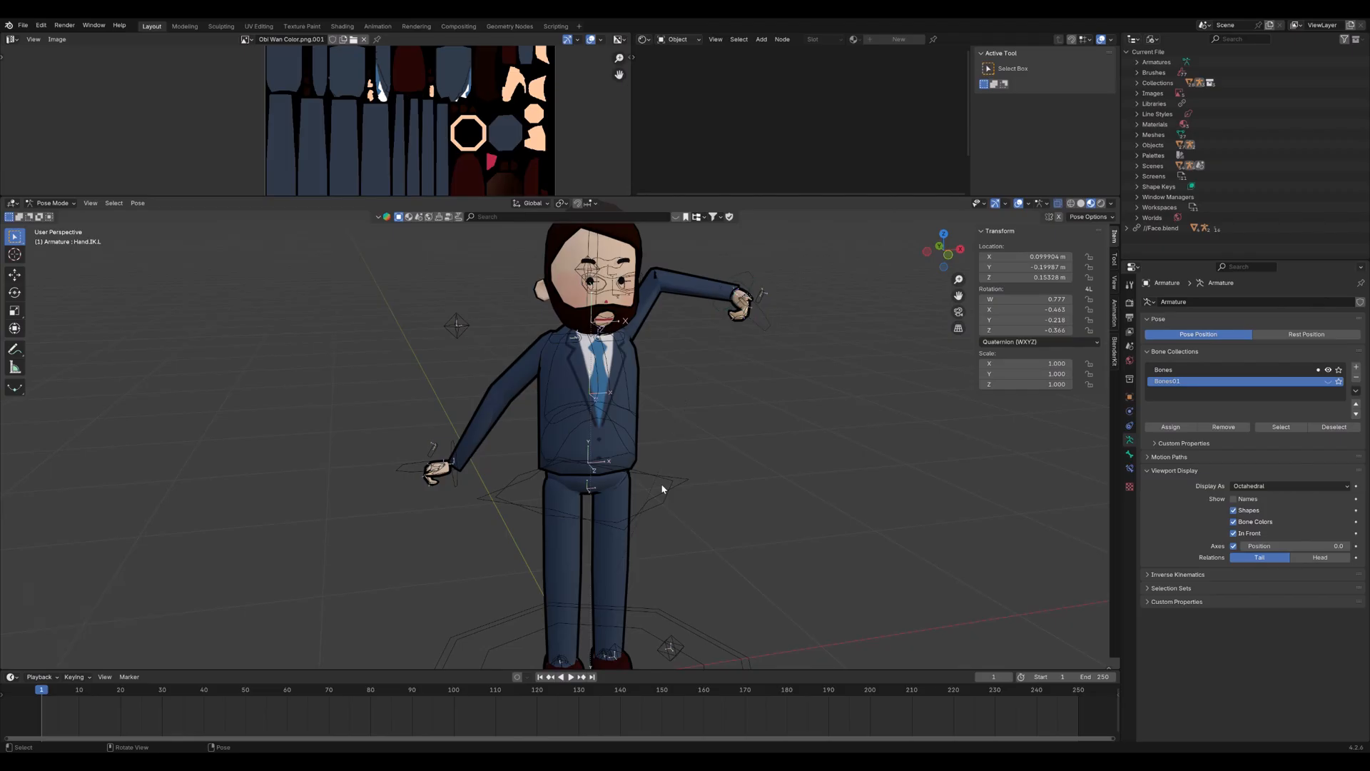
{"action": "left_click", "coordinate": [663, 487]}
{"action": "key", "text": "g"}
{"action": "key", "text": "z"}
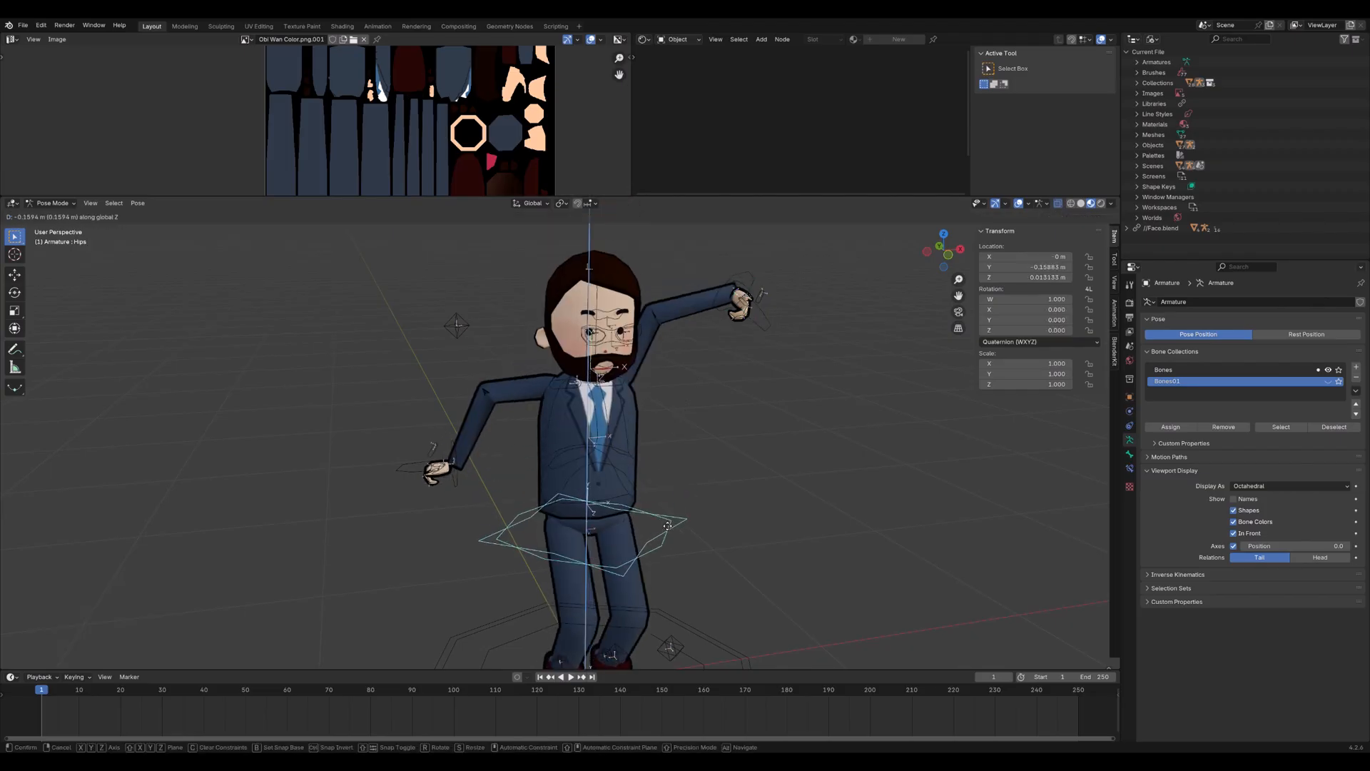
{"action": "left_click", "coordinate": [651, 545]}
{"action": "middle_click_drag", "start_coordinate": [643, 532], "coordinate": [611, 377], "text": "shift"}
{"action": "left_click", "coordinate": [609, 561]}
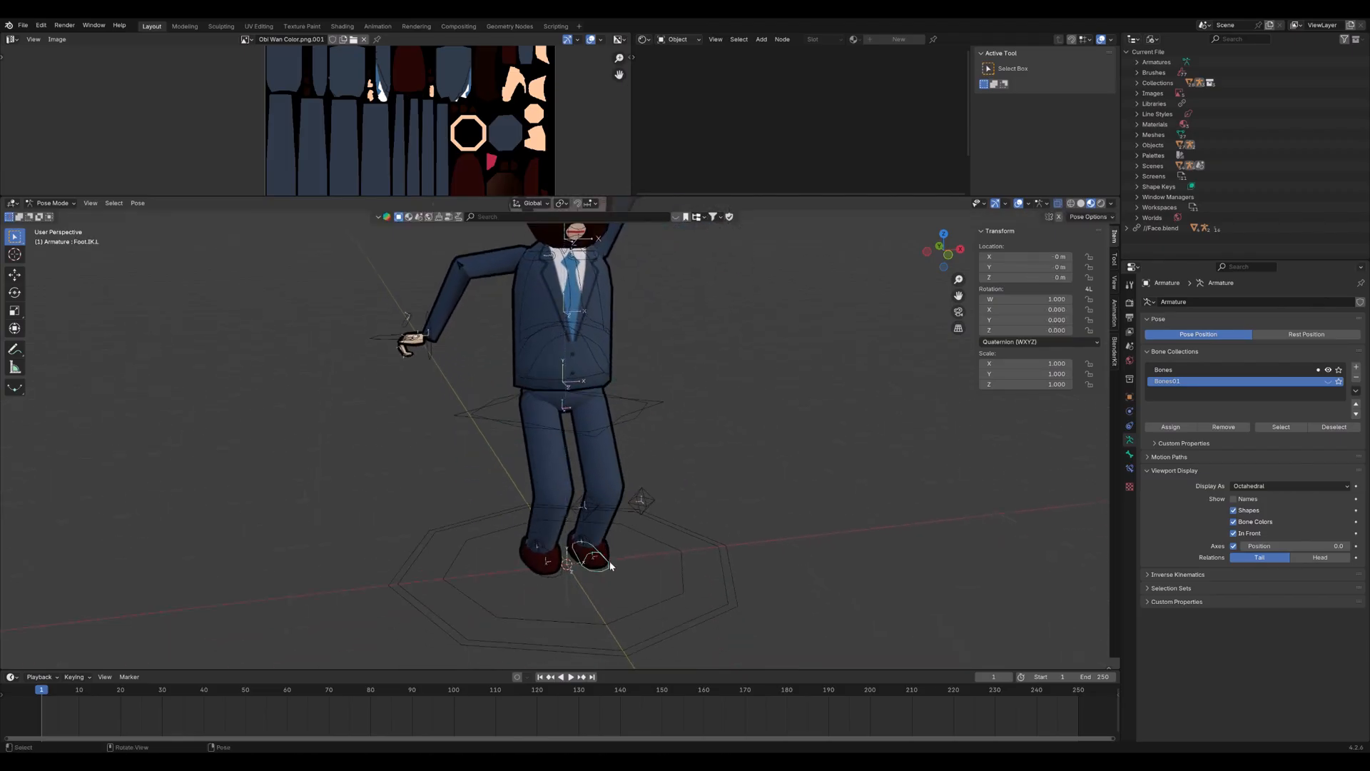
{"action": "key", "text": "g"}
{"action": "key", "text": "x"}
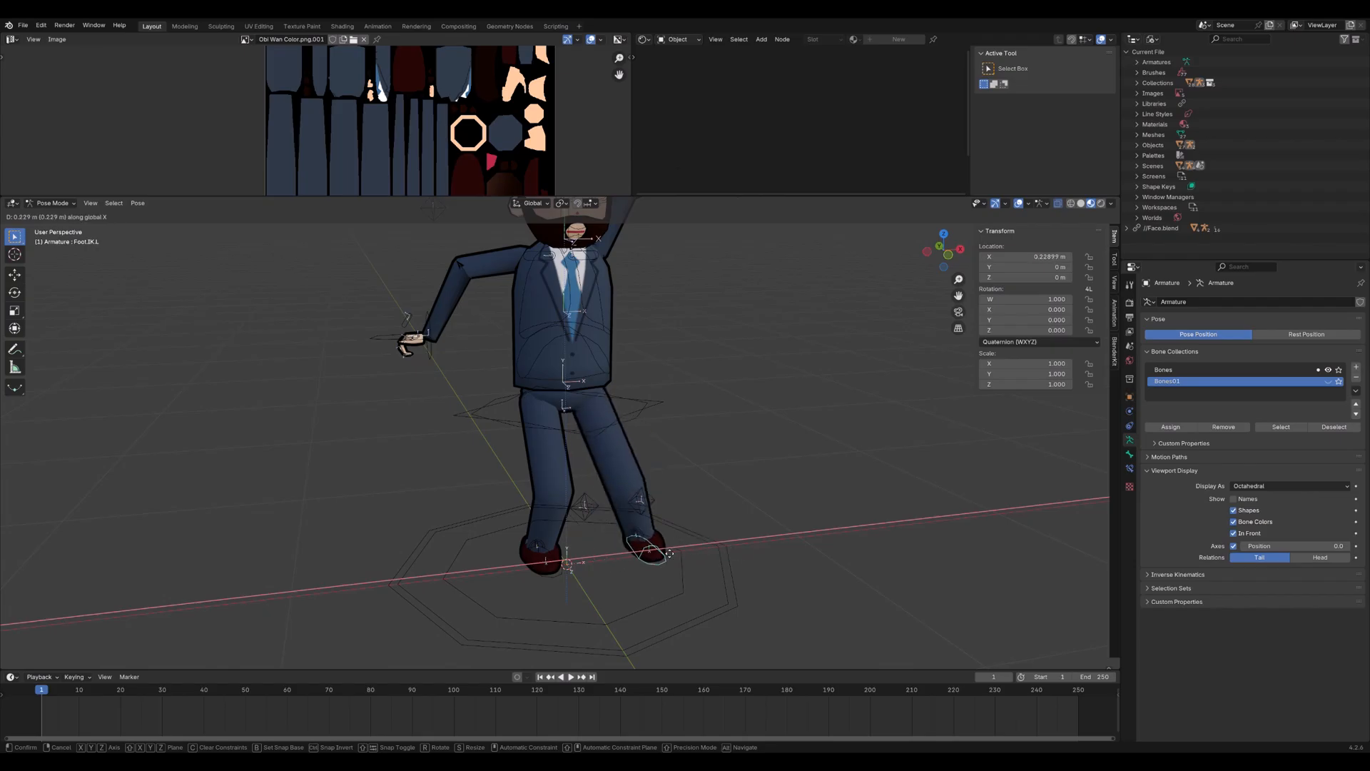
{"action": "right_click", "coordinate": [656, 554]}
Move the Foot.IK.R bone backward about 0.3 m along the global Y axis
{"action": "key", "text": "g"}
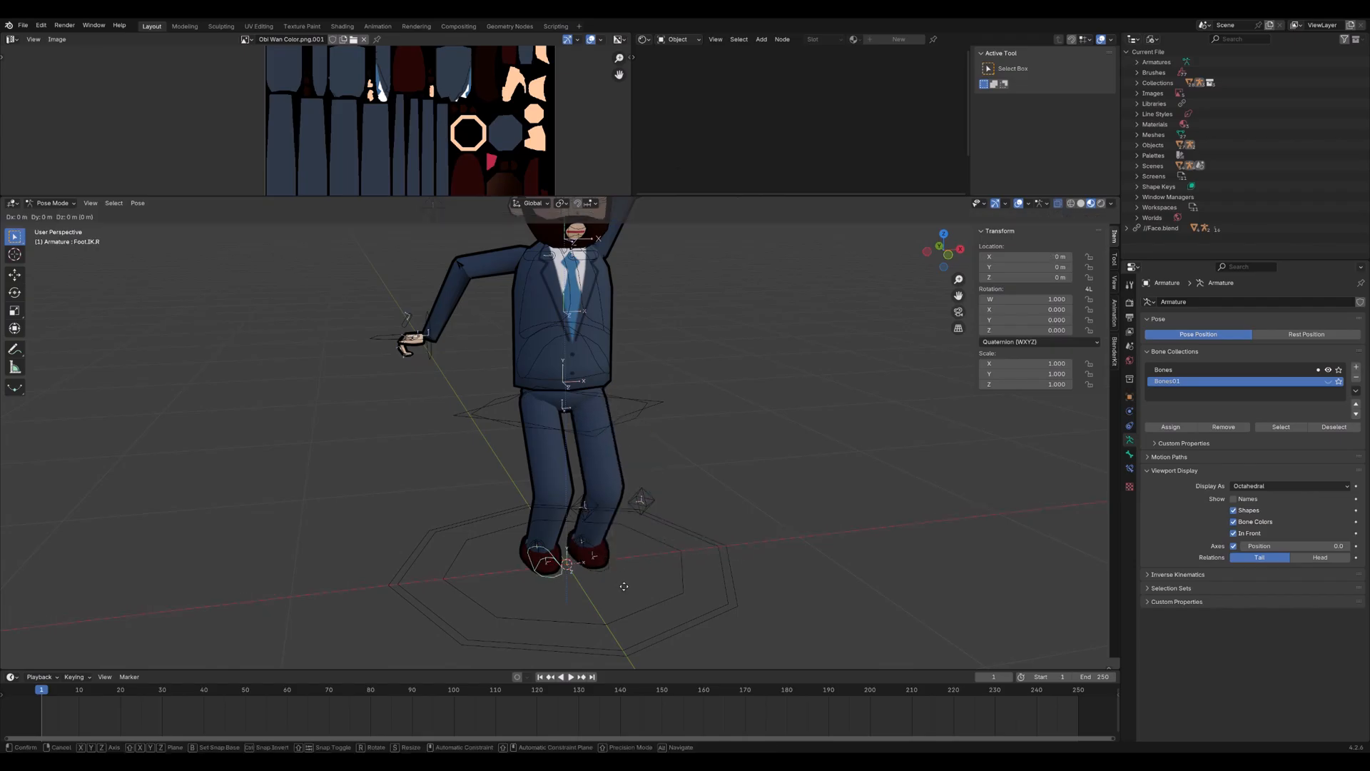
{"action": "key", "text": "x"}
{"action": "key", "text": "y"}
{"action": "key", "text": "y"}
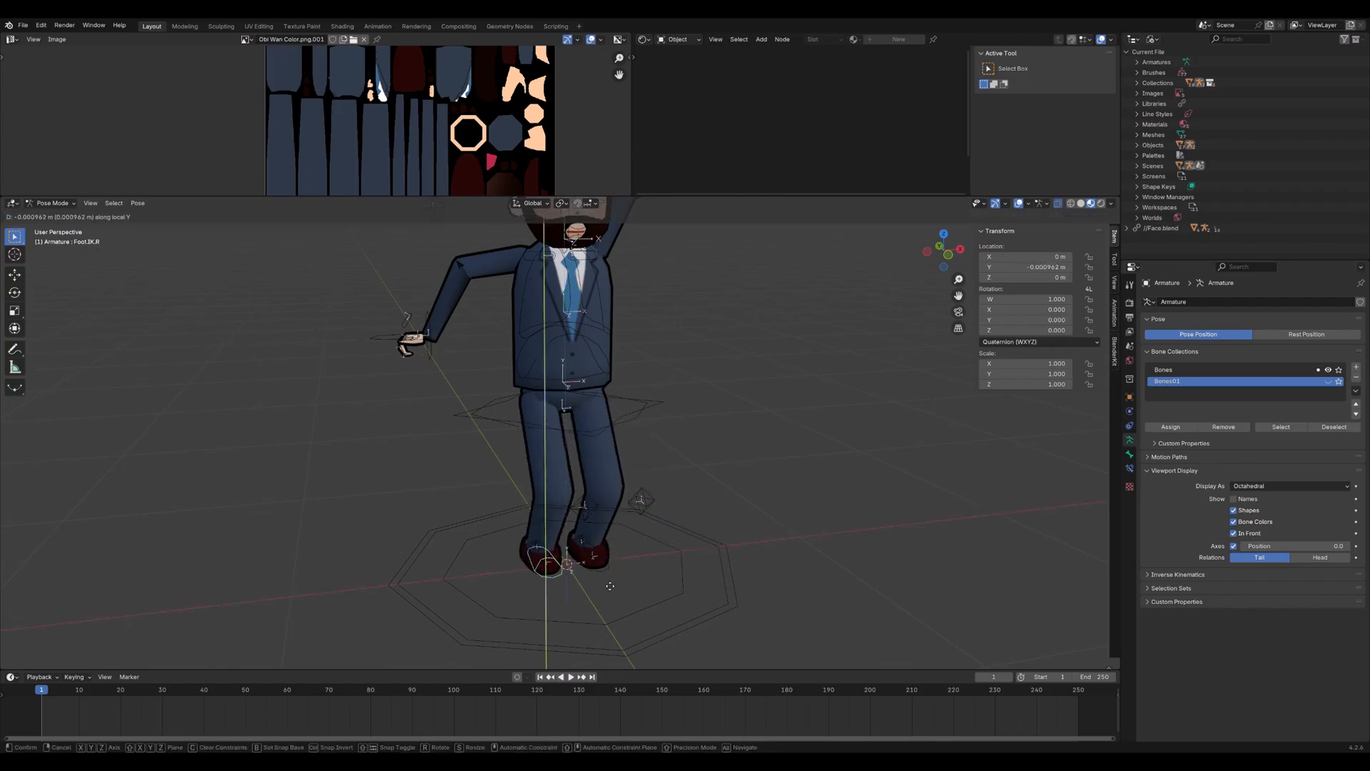
{"action": "key", "text": "y"}
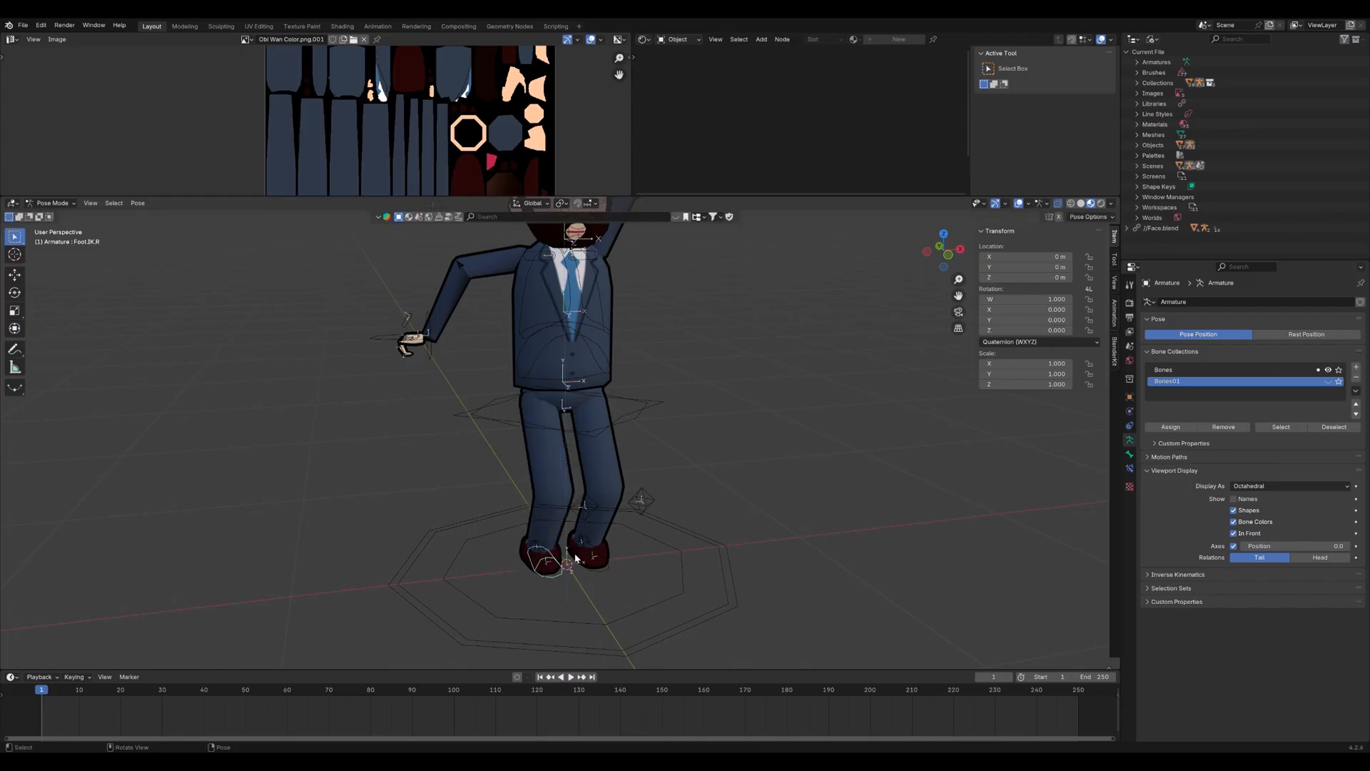
{"action": "key", "text": "y"}
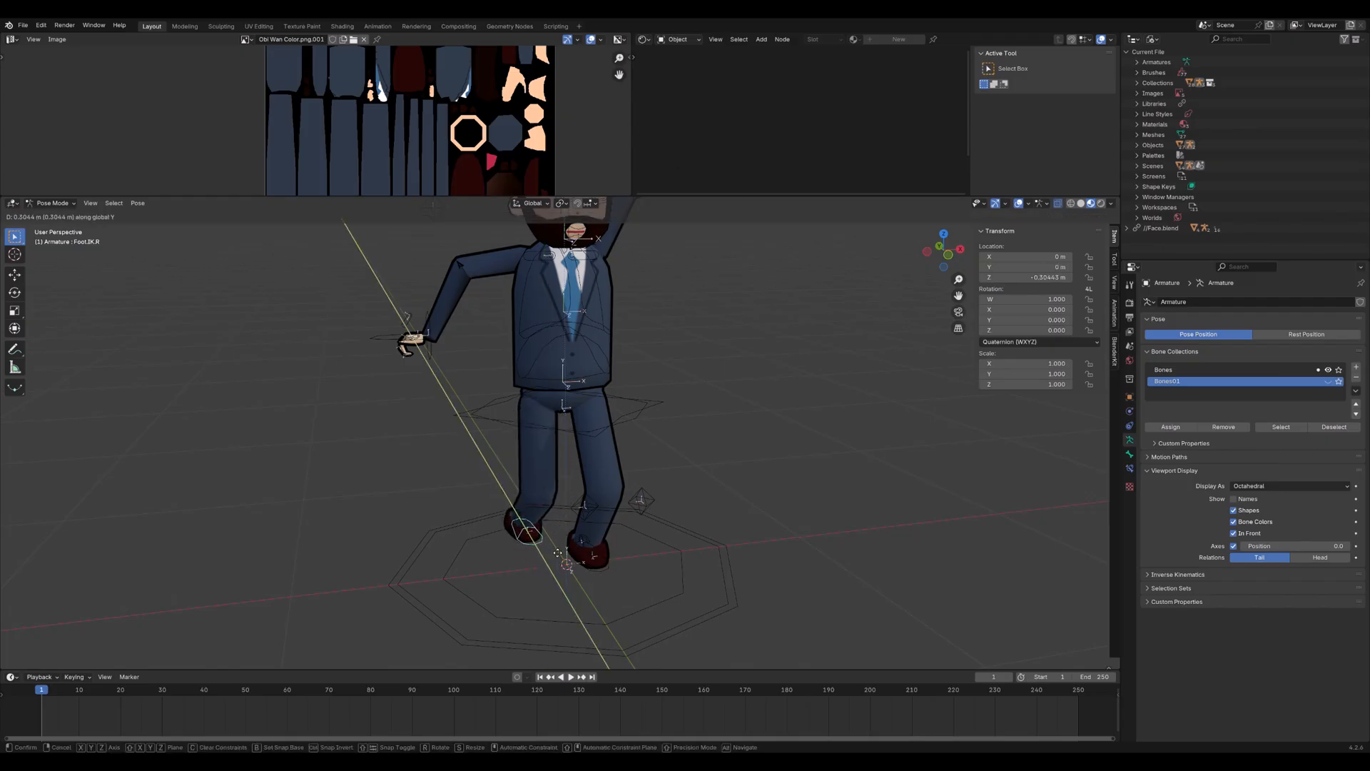
{"action": "left_click", "coordinate": [566, 554]}
Move the Foot.IK.L bone outward about 0.17 m along the global X axis
{"action": "left_click", "coordinate": [594, 559]}
{"action": "key", "text": "g"}
{"action": "key", "text": "x"}
{"action": "left_click", "coordinate": [637, 525]}
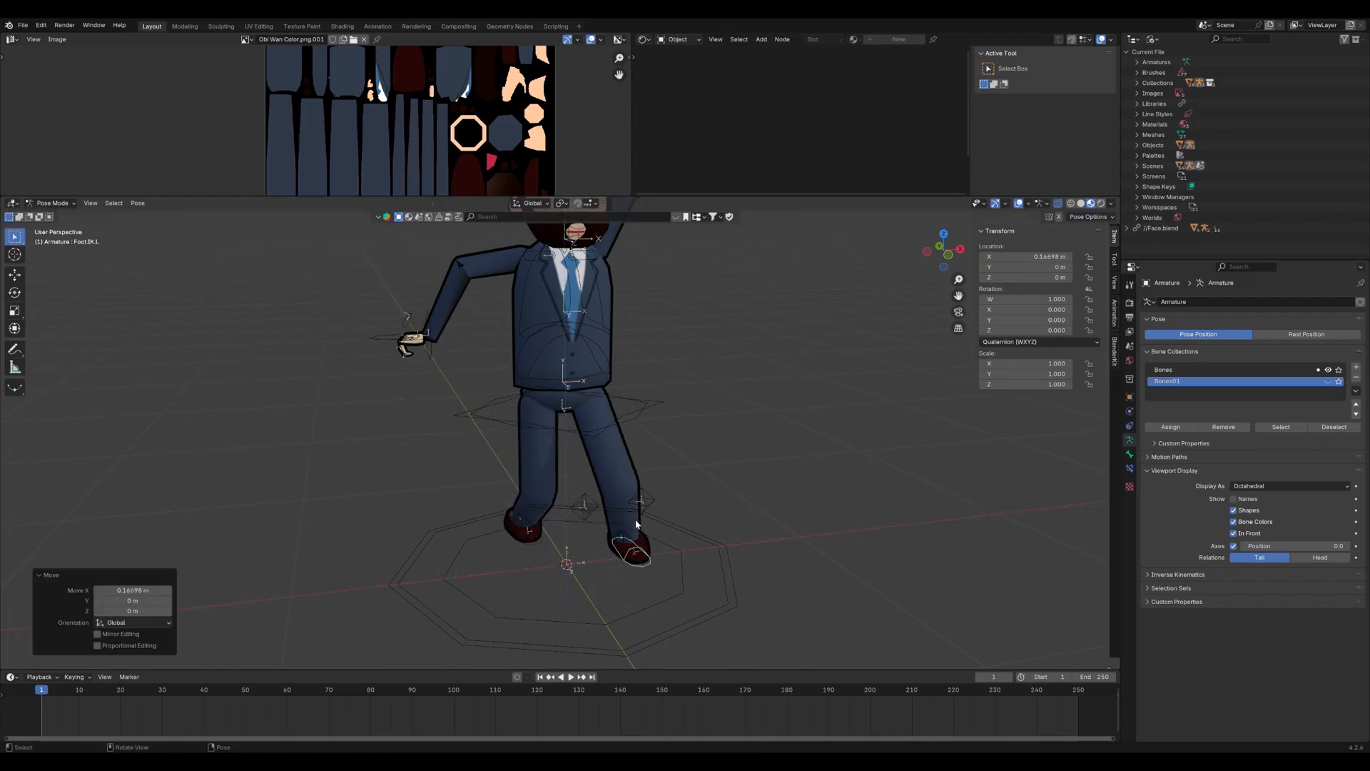
{"action": "left_click", "coordinate": [651, 421]}
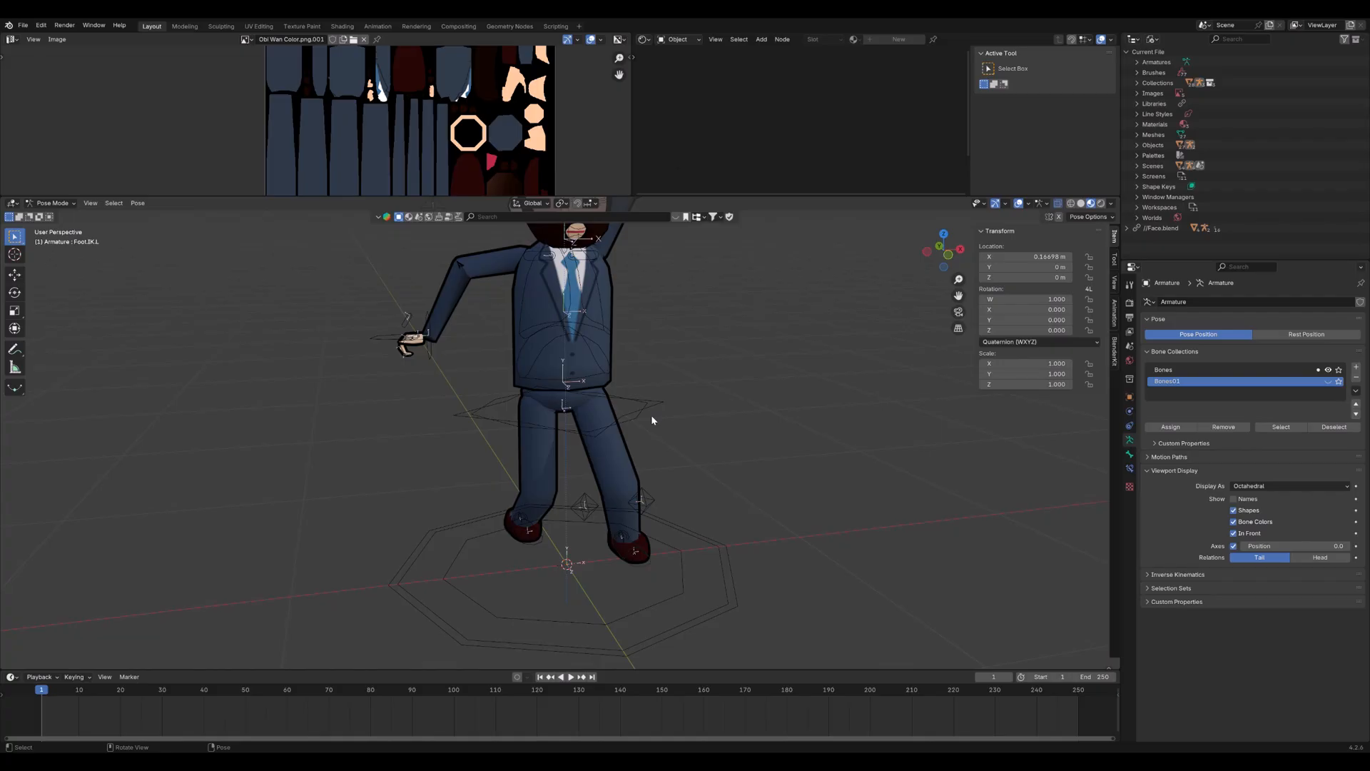
Bend the upper body forward by rotating the Chest bone about 53° around its local X axis
{"action": "left_click", "coordinate": [602, 294]}
{"action": "key", "text": "r"}
{"action": "key", "text": "x"}
{"action": "key", "text": "x"}
{"action": "left_click", "coordinate": [578, 351]}
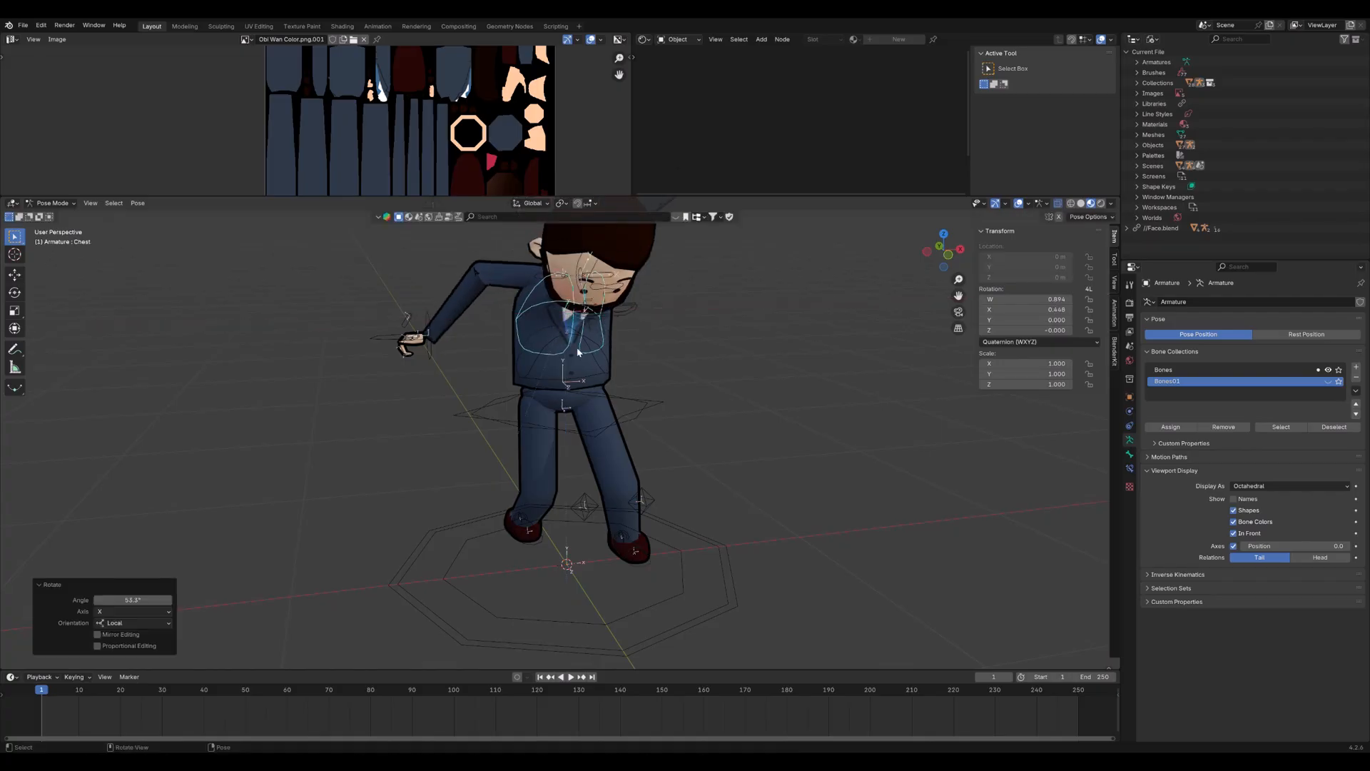
Spread the knees by moving the PoleLeg.L bone outward and the PoleLeg.R bone outward by about 0.18 m
{"action": "middle_click_drag", "start_coordinate": [578, 351], "coordinate": [559, 328]}
{"action": "left_click", "coordinate": [618, 458]}
{"action": "key", "text": "g"}
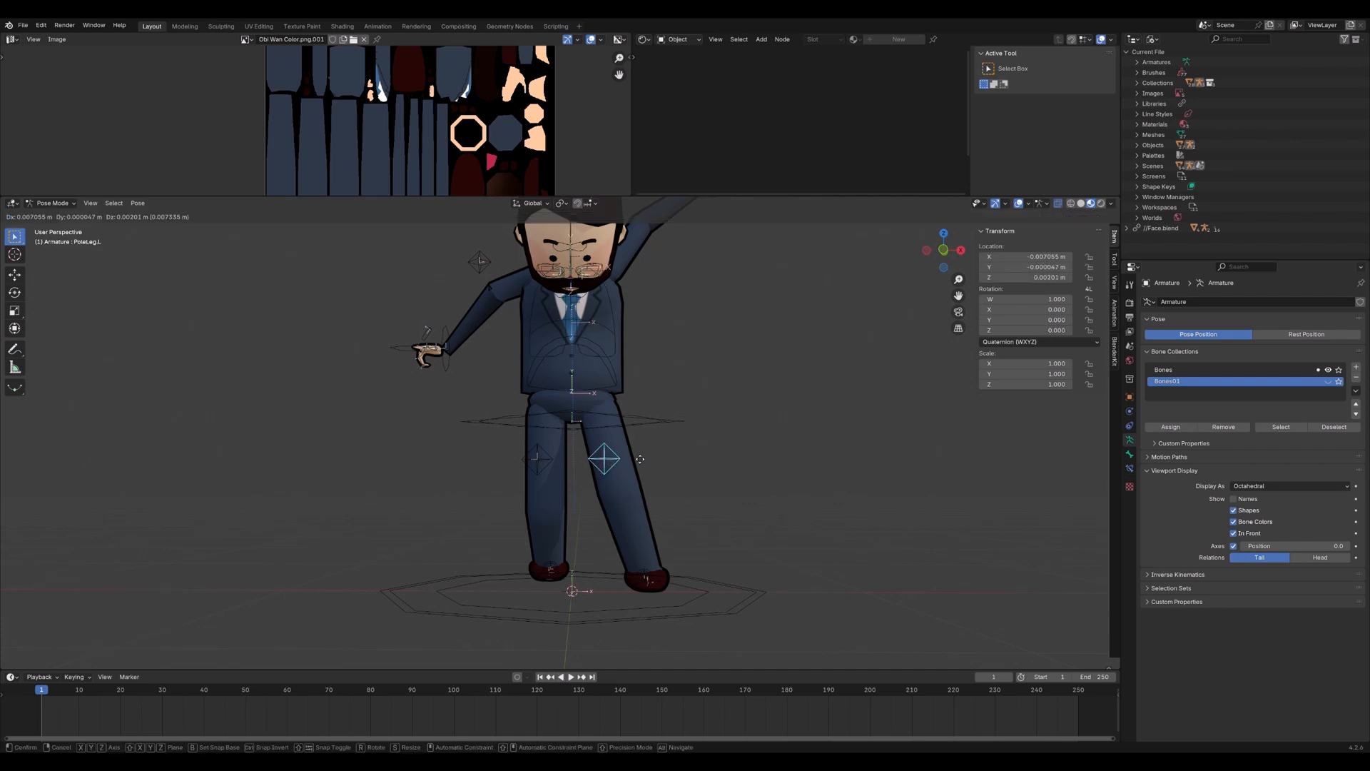
{"action": "left_click", "coordinate": [785, 448]}
{"action": "left_click", "coordinate": [532, 462]}
{"action": "key", "text": "g"}
{"action": "left_click", "coordinate": [469, 451]}
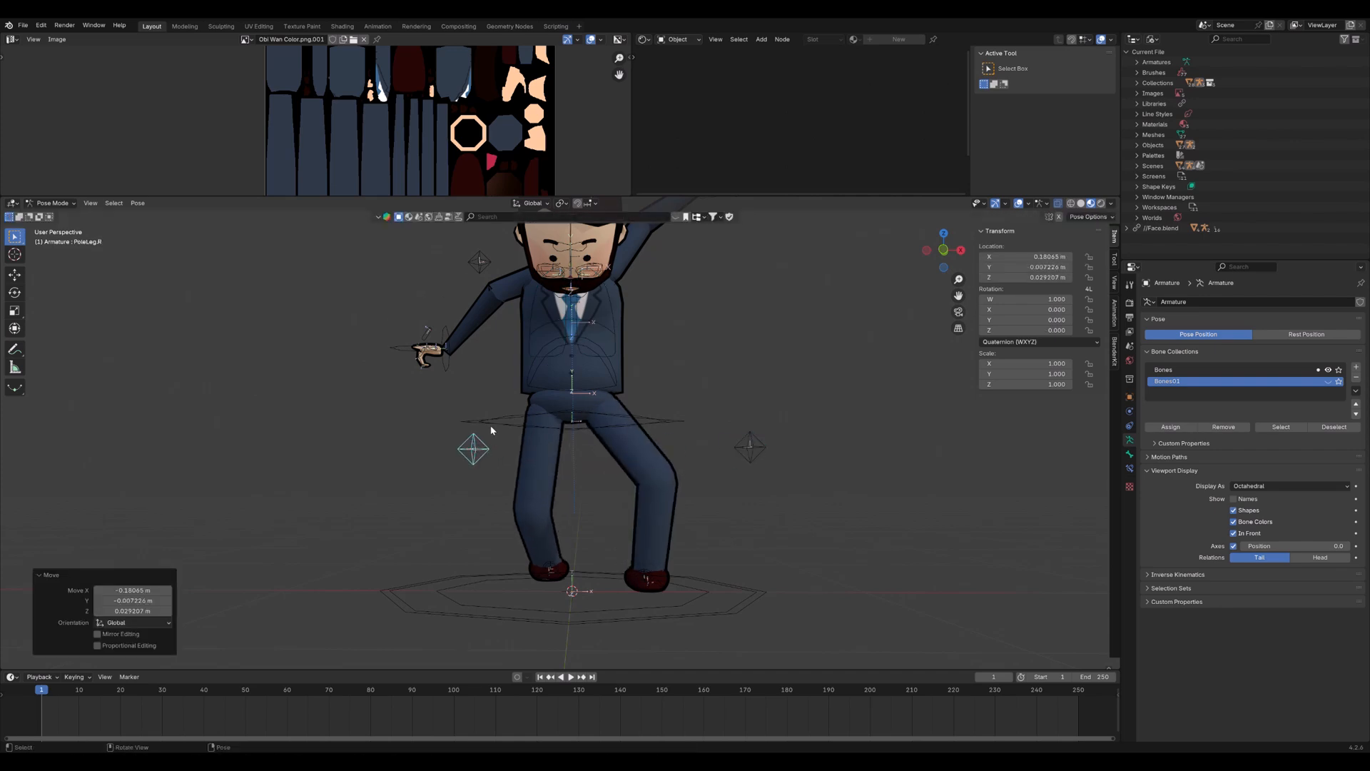
View the posed character from the side and select the Foot.IK.R bone
{"action": "key", "text": "a"}
{"action": "middle_click_drag", "start_coordinate": [504, 357], "coordinate": [504, 538]}
{"action": "left_click", "coordinate": [409, 314]}
{"action": "left_click", "coordinate": [490, 610]}
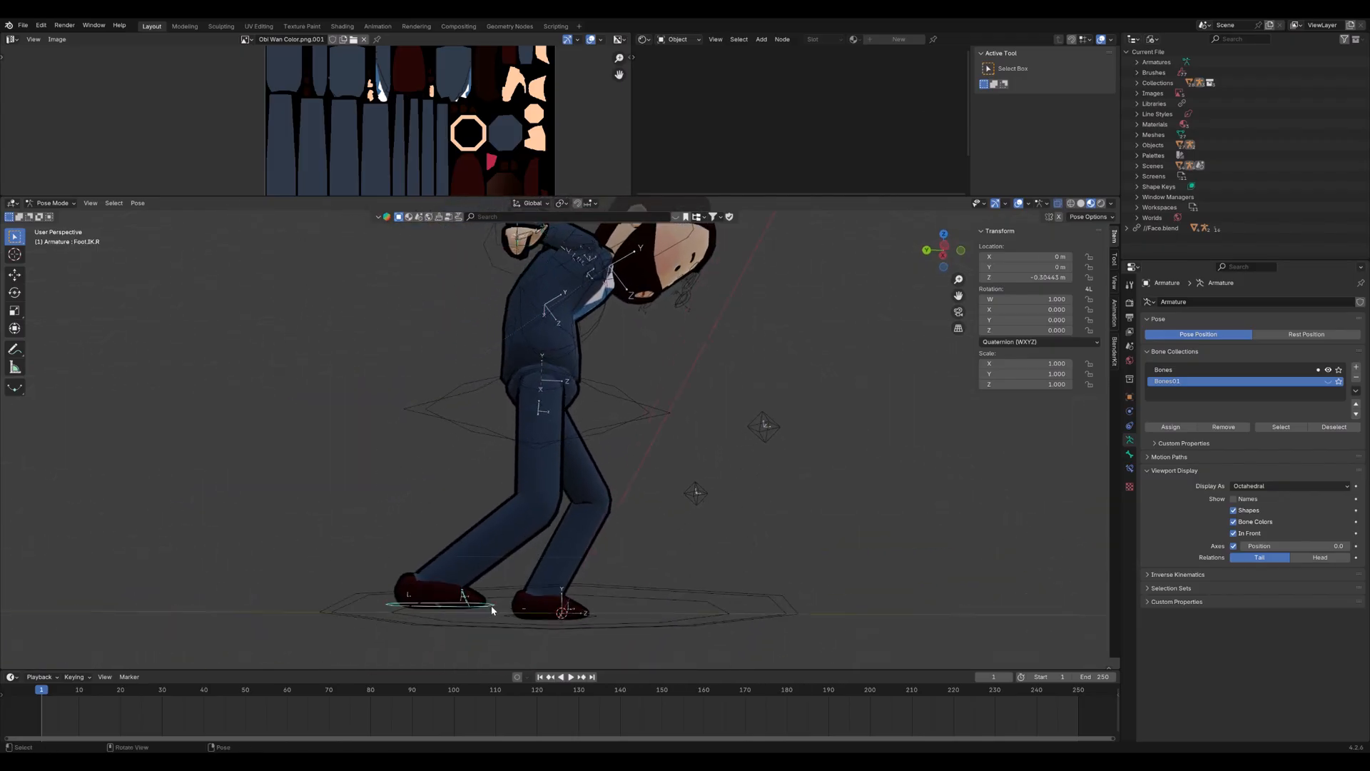
{"action": "key", "text": "g"}
{"action": "key", "text": "x"}
{"action": "right_click", "coordinate": [551, 598]}
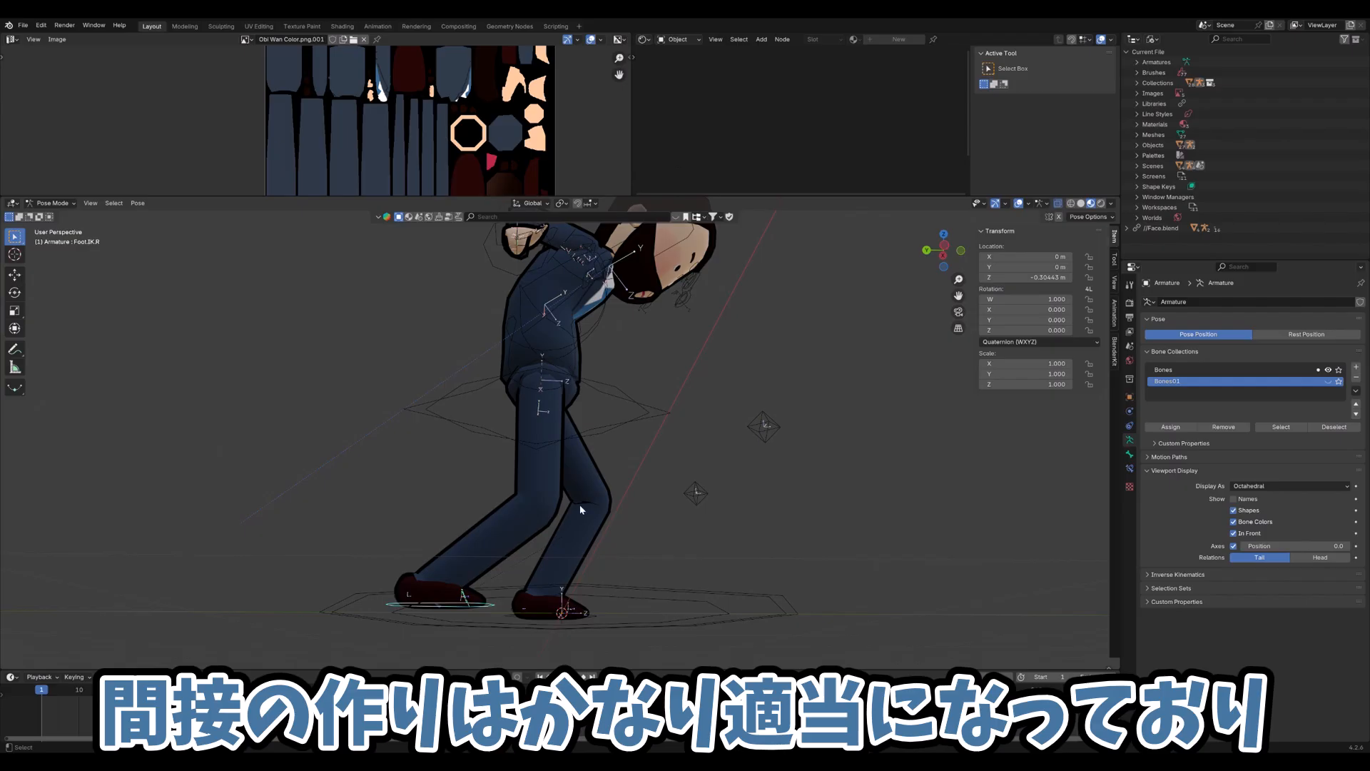
Lower the Hips bone about 0.13 m along the Z axis and inspect how the ankles deform from several angles
{"action": "left_click", "coordinate": [599, 385]}
{"action": "key", "text": "g"}
{"action": "key", "text": "z"}
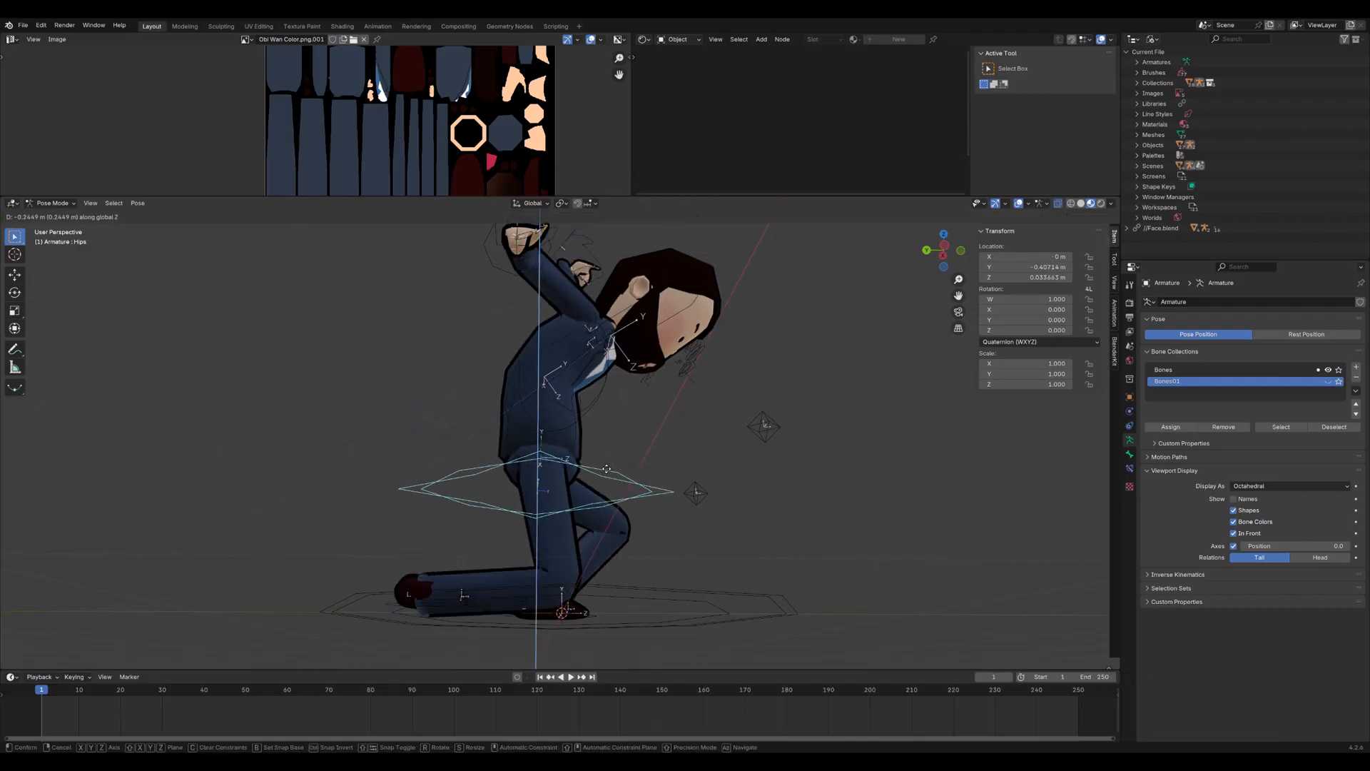
{"action": "left_click", "coordinate": [585, 426]}
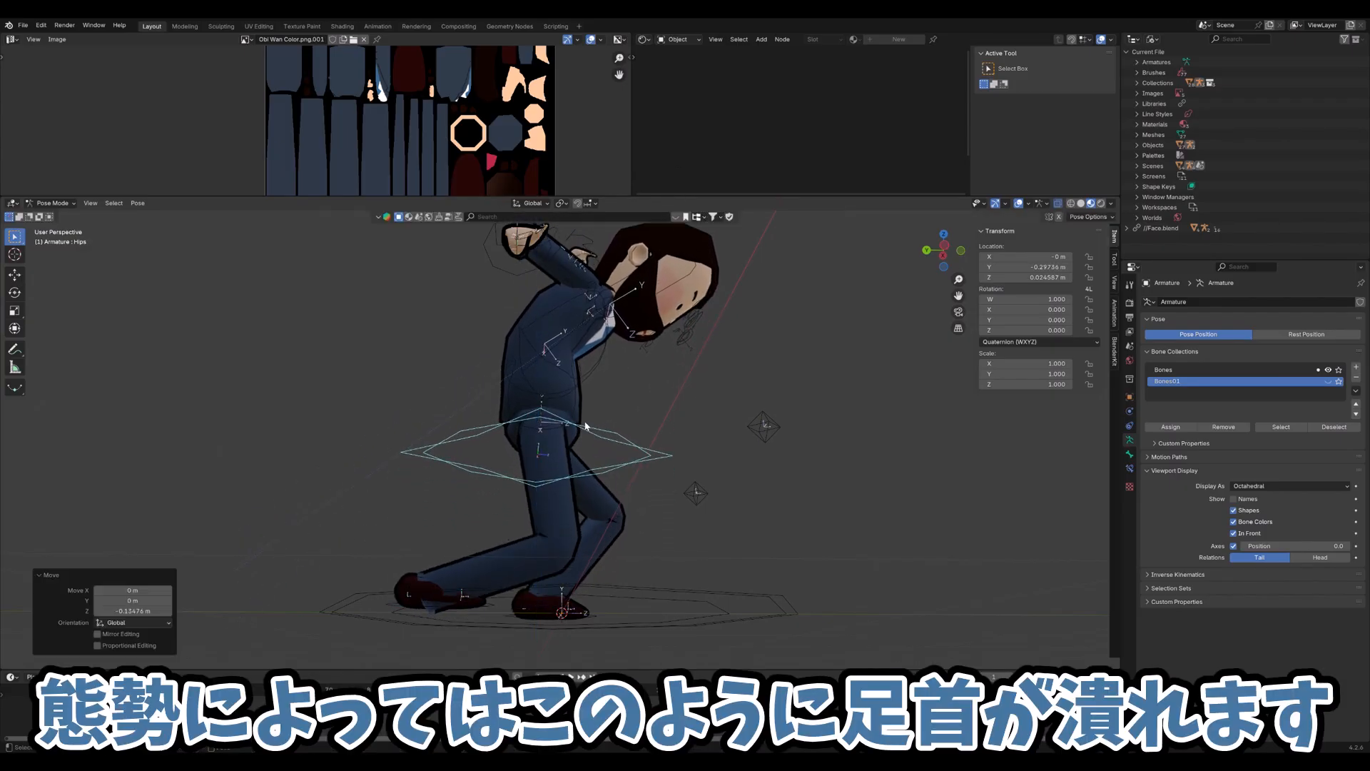
{"action": "scroll", "coordinate": [430, 614], "scroll_direction": "up", "scroll_amount": 6}
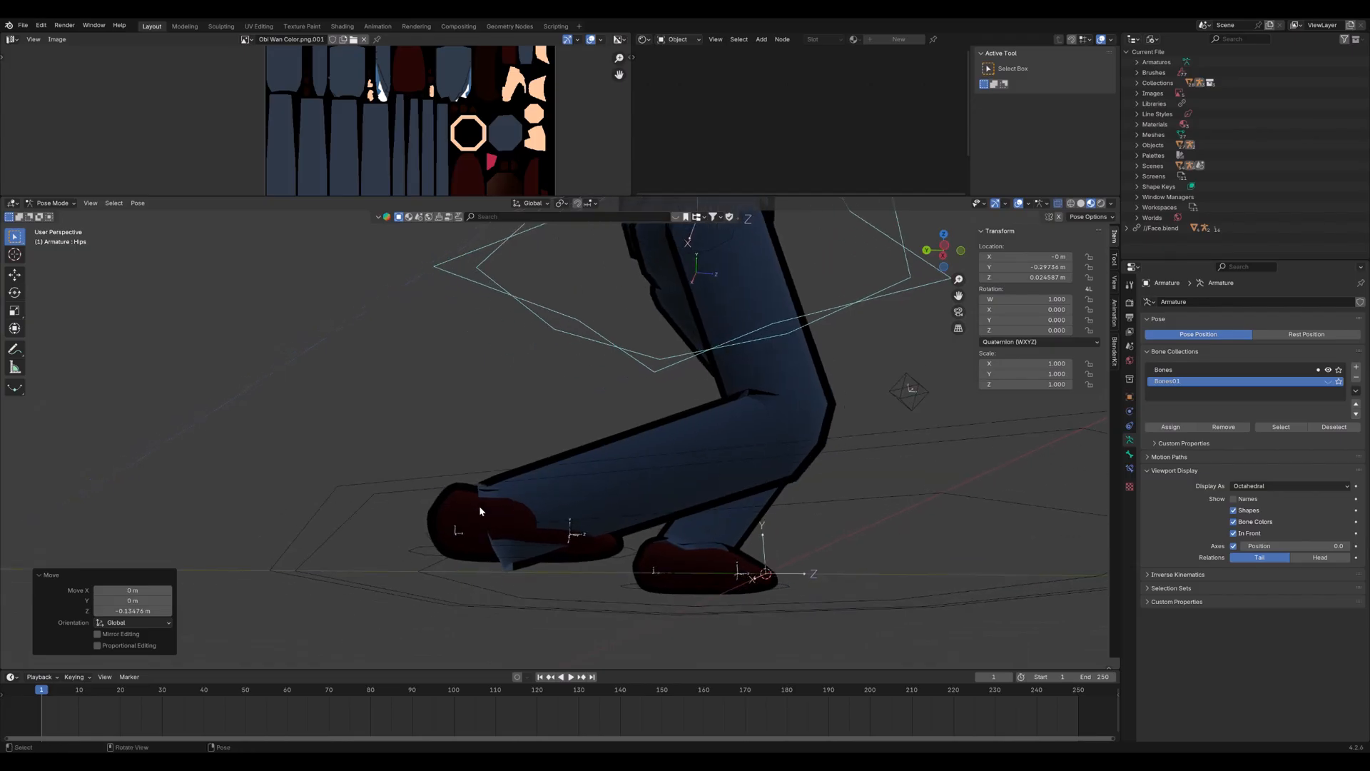
{"action": "middle_click_drag", "start_coordinate": [532, 543], "coordinate": [499, 489]}
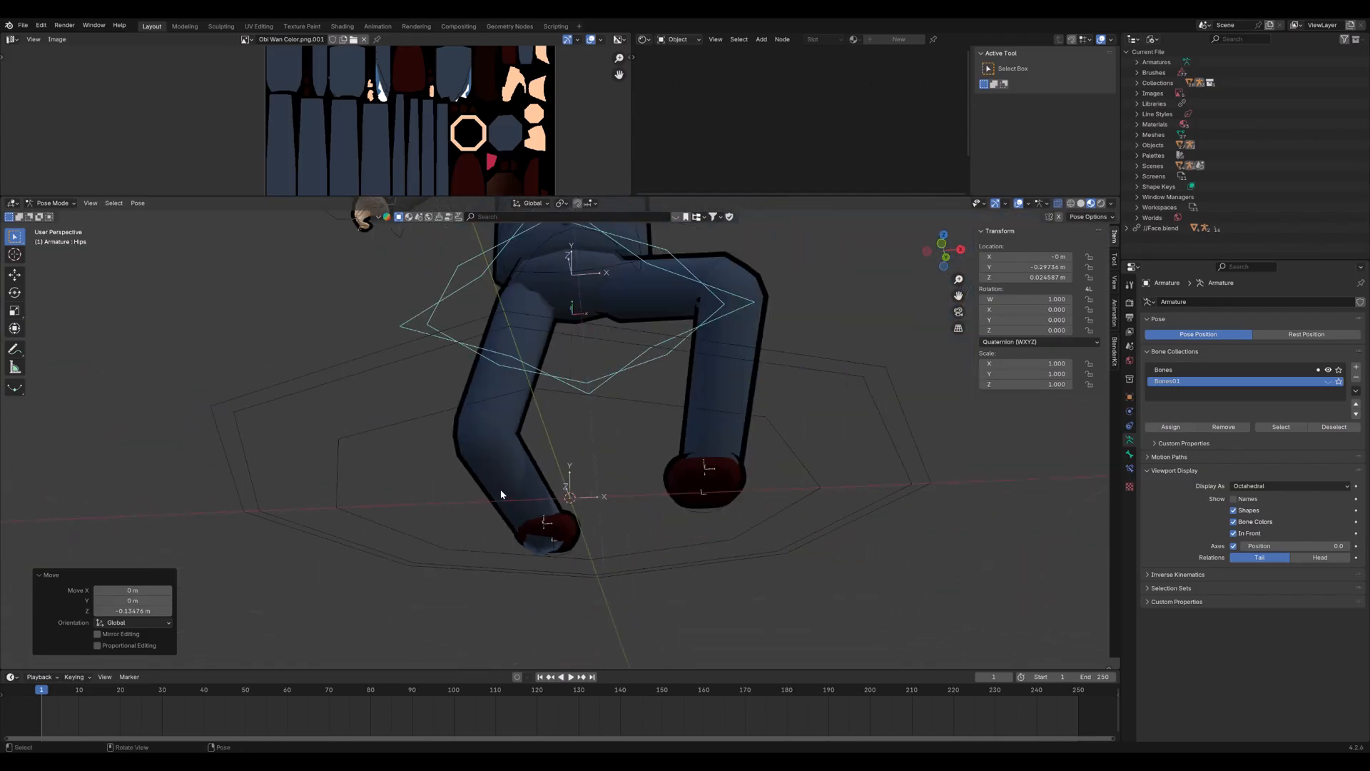
{"action": "middle_click_drag", "start_coordinate": [583, 474], "coordinate": [650, 601]}
Try moving the Root bone with the whole character along the global X and Y axes
{"action": "left_click", "coordinate": [625, 664]}
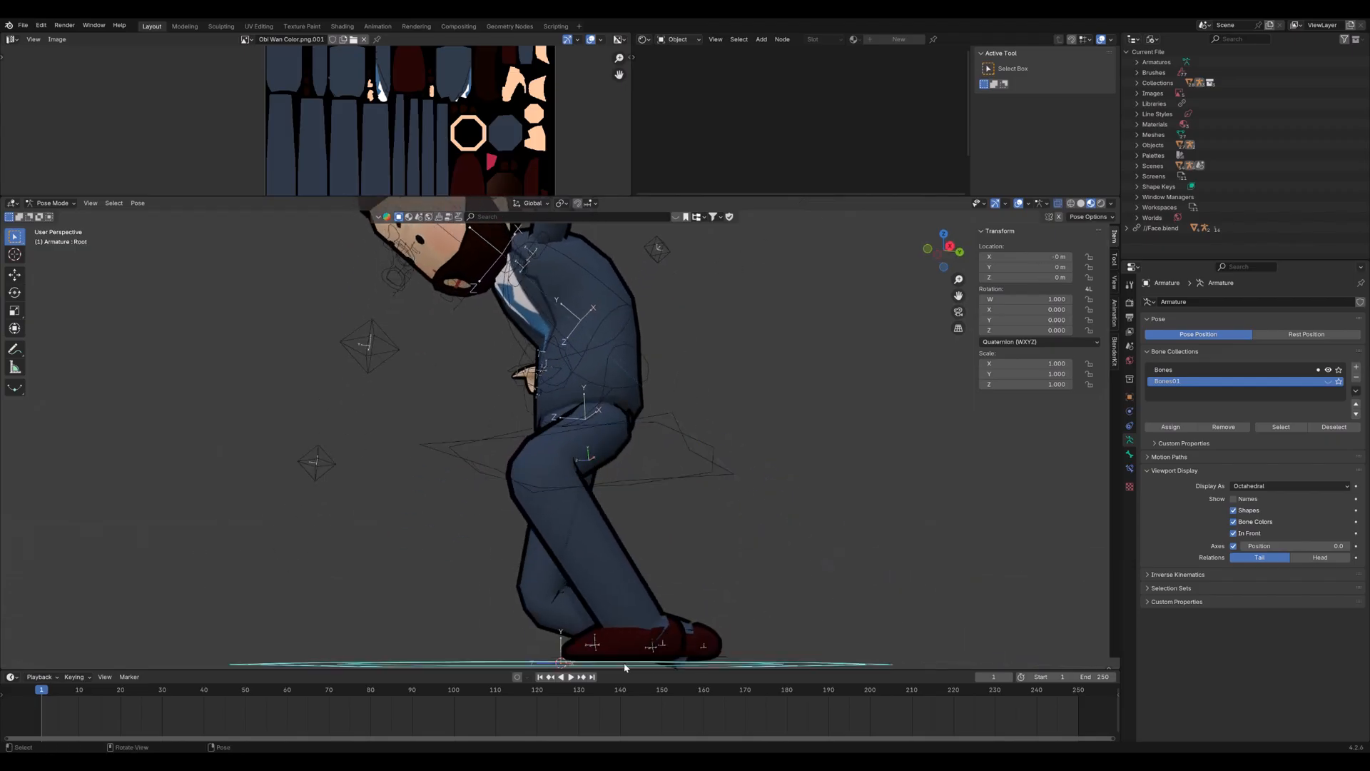
{"action": "middle_click_drag", "start_coordinate": [592, 636], "coordinate": [640, 181]}
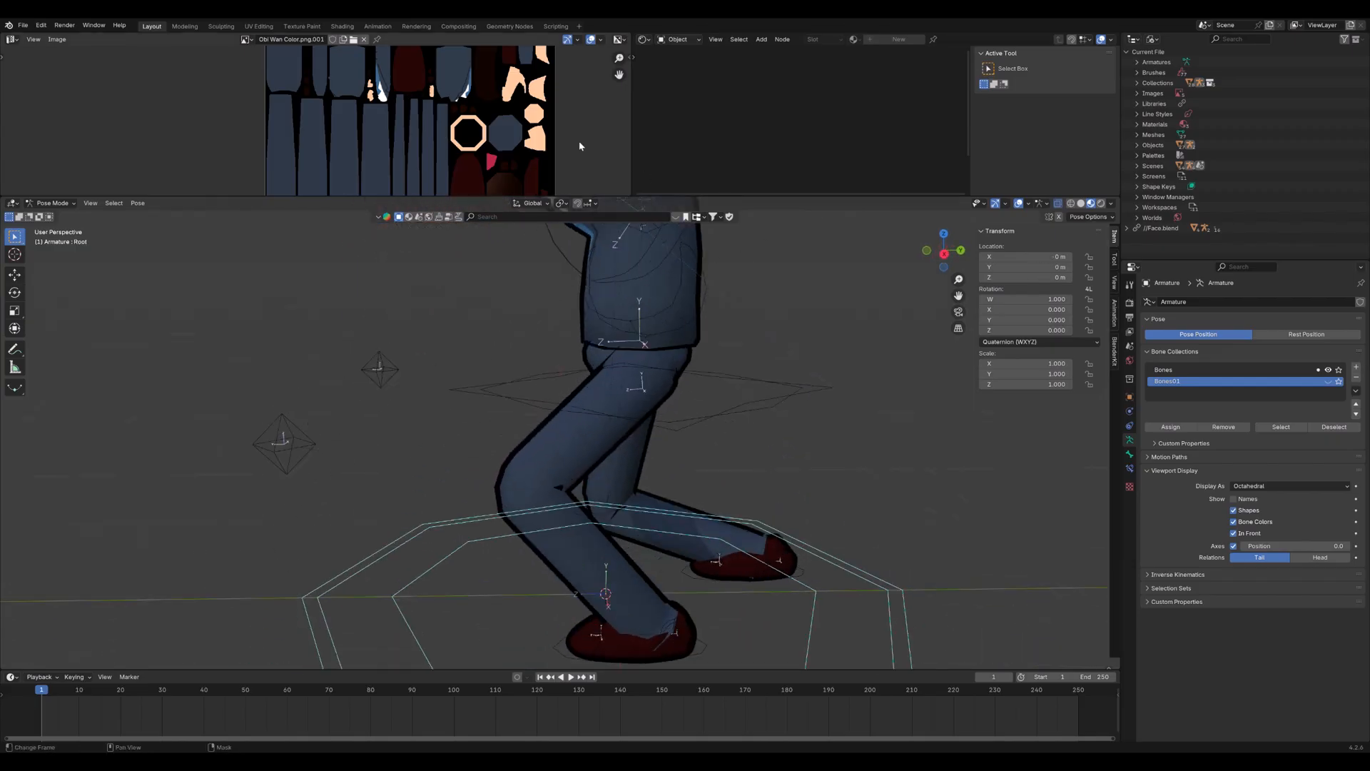
{"action": "scroll", "coordinate": [665, 469], "scroll_direction": "down", "scroll_amount": 5}
{"action": "key", "text": "g"}
{"action": "key", "text": "x"}
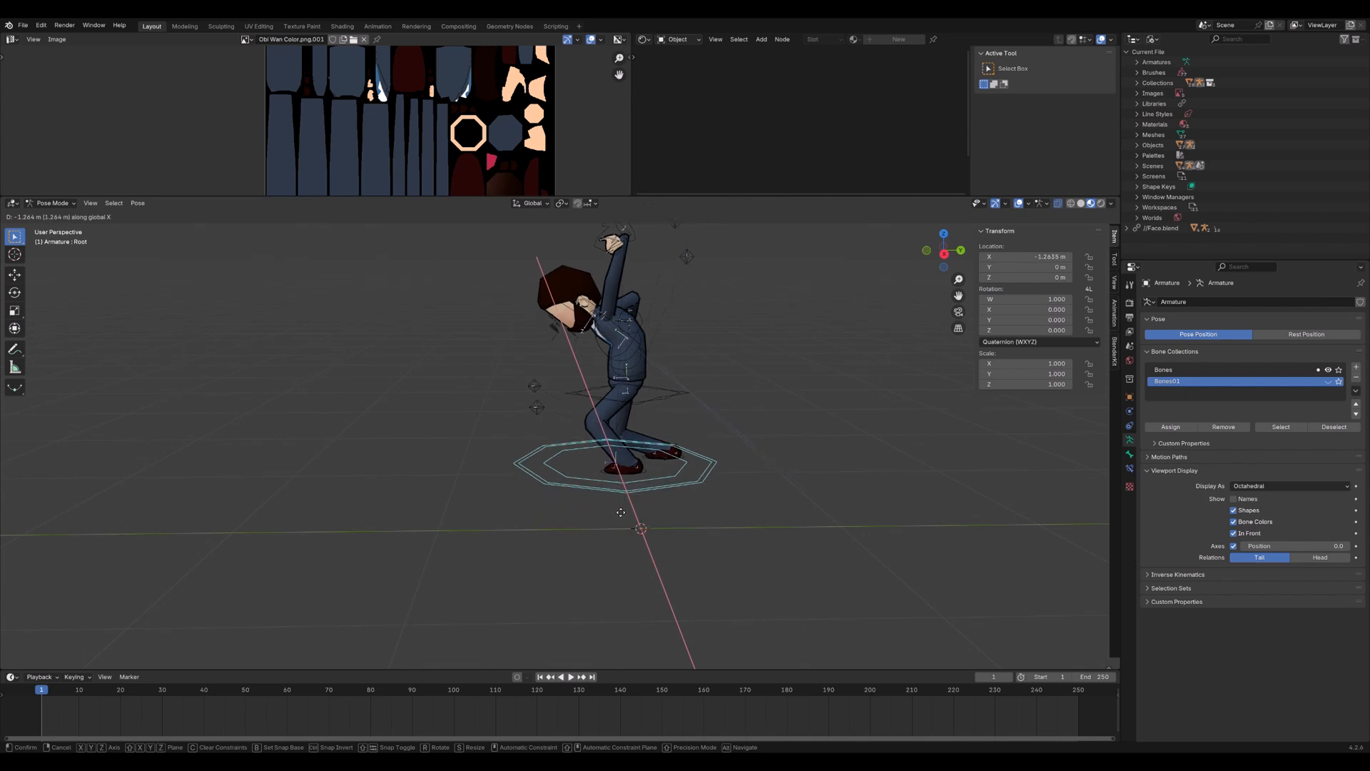
{"action": "key", "text": "y"}
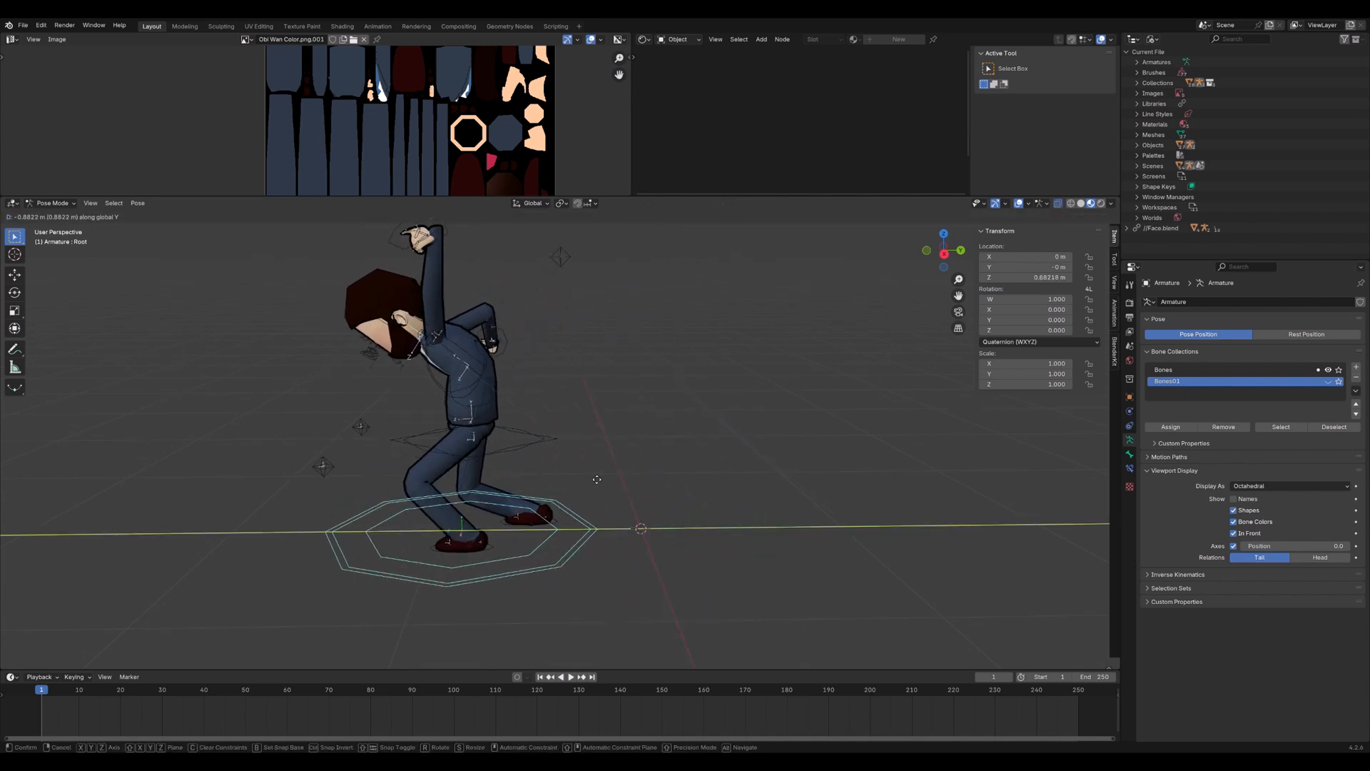
{"action": "key", "text": "Escape"}
Raise the Foot.IK.L bone about 0.37 m along the global Z axis and view the bent leg
{"action": "left_click", "coordinate": [687, 522]}
{"action": "key", "text": "g"}
{"action": "key", "text": "z"}
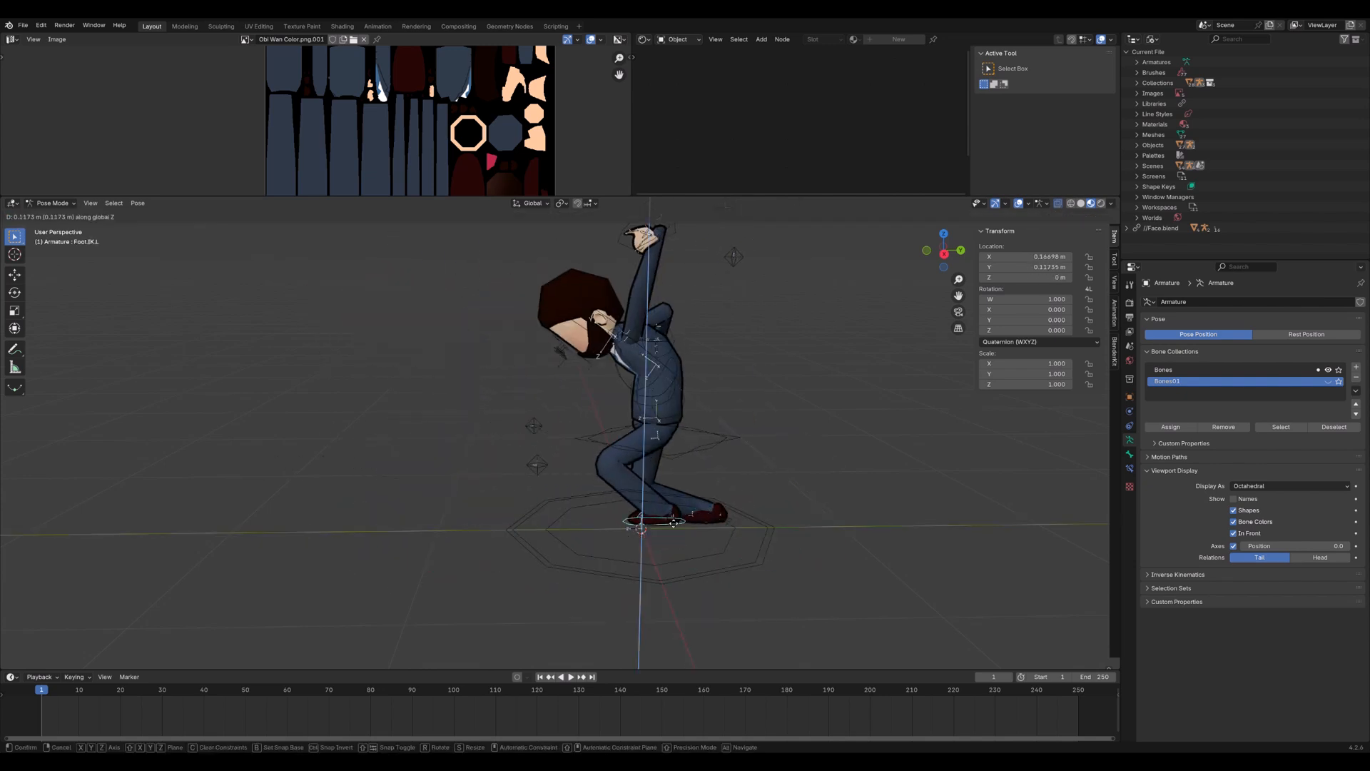
{"action": "left_click", "coordinate": [619, 464]}
{"action": "scroll", "coordinate": [612, 450], "scroll_direction": "up", "scroll_amount": 5}
{"action": "middle_click_drag", "start_coordinate": [606, 431], "coordinate": [628, 393]}
{"action": "scroll", "coordinate": [645, 339], "scroll_direction": "down", "scroll_amount": 4}
Lower the Hand.IK.L bone about 0.40 m along the global Z axis and shift it along the global X axis
{"action": "middle_click_drag", "start_coordinate": [700, 221], "coordinate": [682, 303], "text": "shift"}
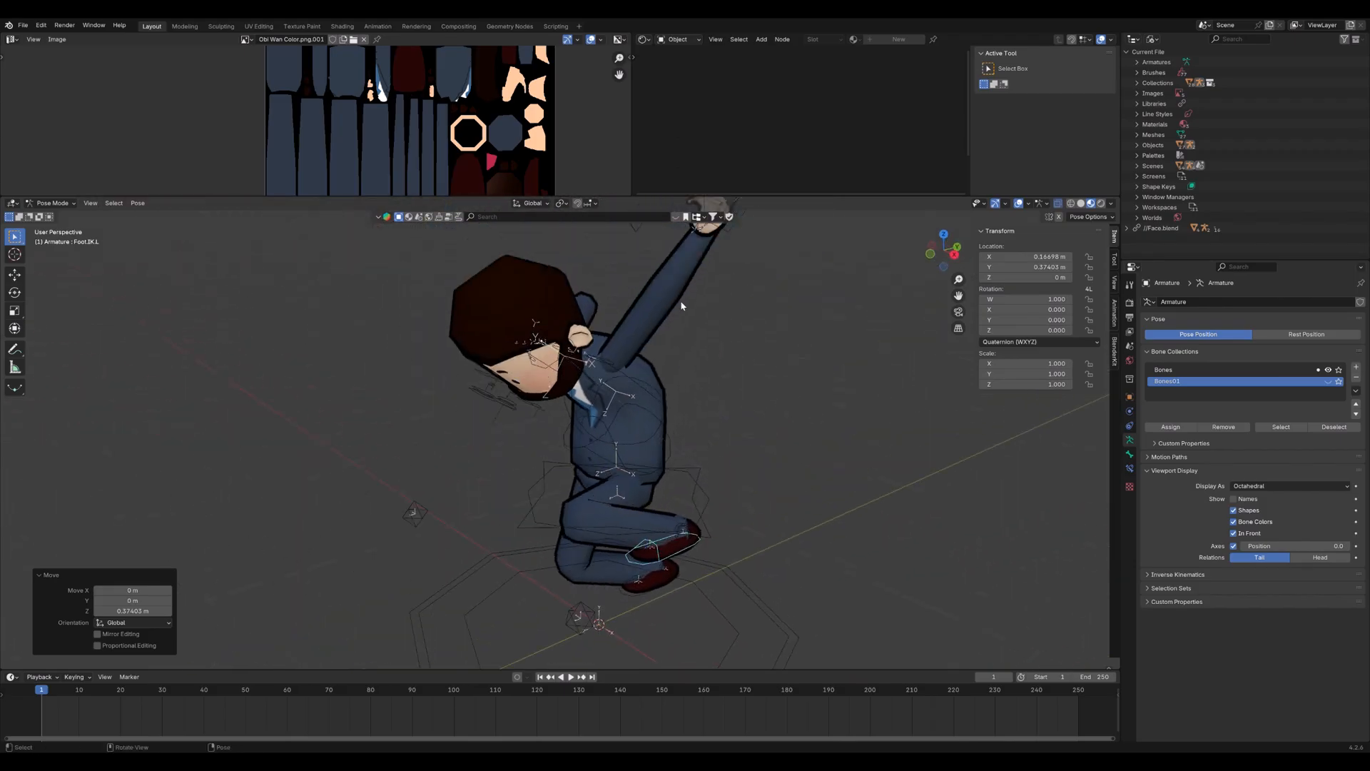
{"action": "middle_click_drag", "start_coordinate": [717, 240], "coordinate": [699, 265], "text": "shift"}
{"action": "left_click", "coordinate": [699, 260]}
{"action": "key", "text": "g"}
{"action": "key", "text": "z"}
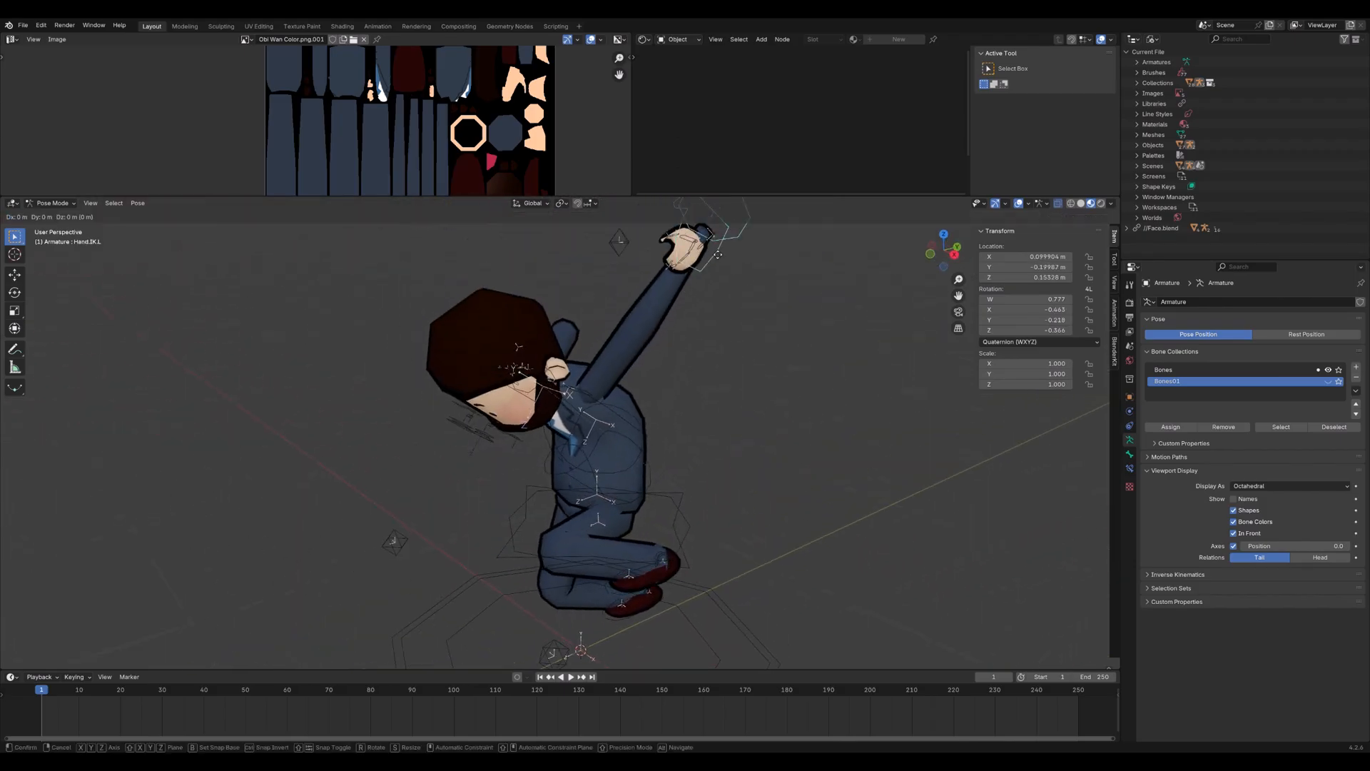
{"action": "left_click", "coordinate": [628, 410]}
{"action": "key", "text": "g"}
{"action": "key", "text": "x"}
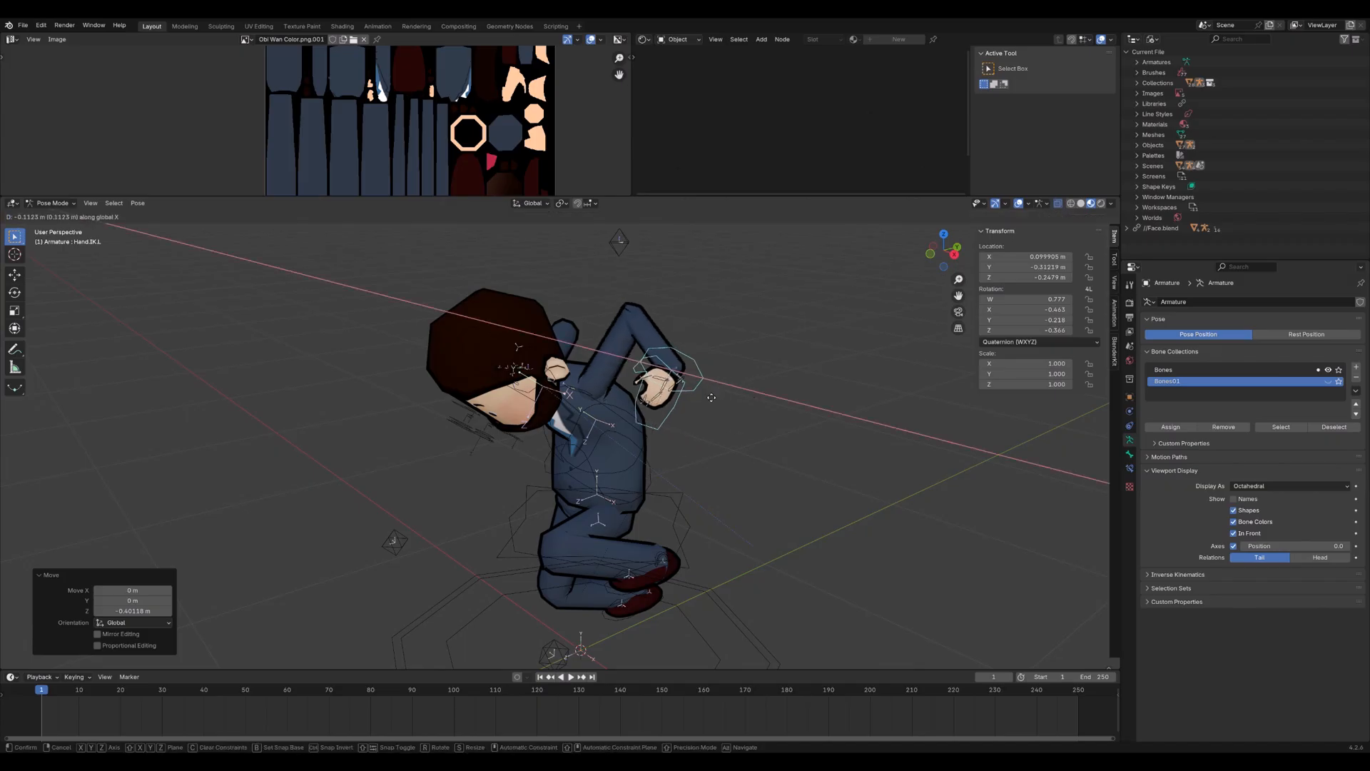
{"action": "left_click", "coordinate": [669, 395]}
Examine the posed character from above and from the front, with the armature in Object Mode
{"action": "middle_click_drag", "start_coordinate": [669, 395], "coordinate": [664, 362]}
{"action": "middle_click_drag", "start_coordinate": [737, 391], "coordinate": [683, 428]}
{"action": "scroll", "coordinate": [599, 307], "scroll_direction": "up", "scroll_amount": 5}
{"action": "scroll", "coordinate": [723, 293], "scroll_direction": "down", "scroll_amount": 4}
{"action": "key", "text": "ctrl+Tab"}
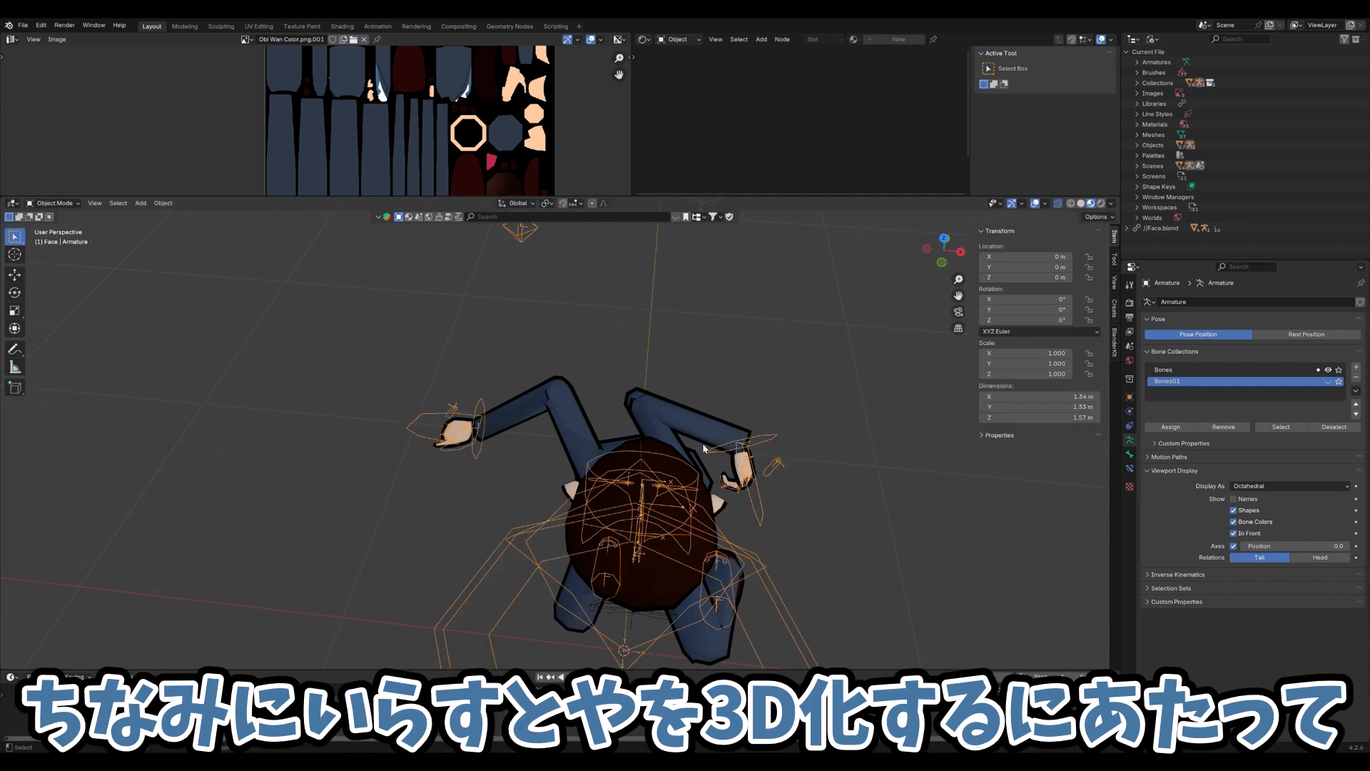
{"action": "key", "text": "z"}
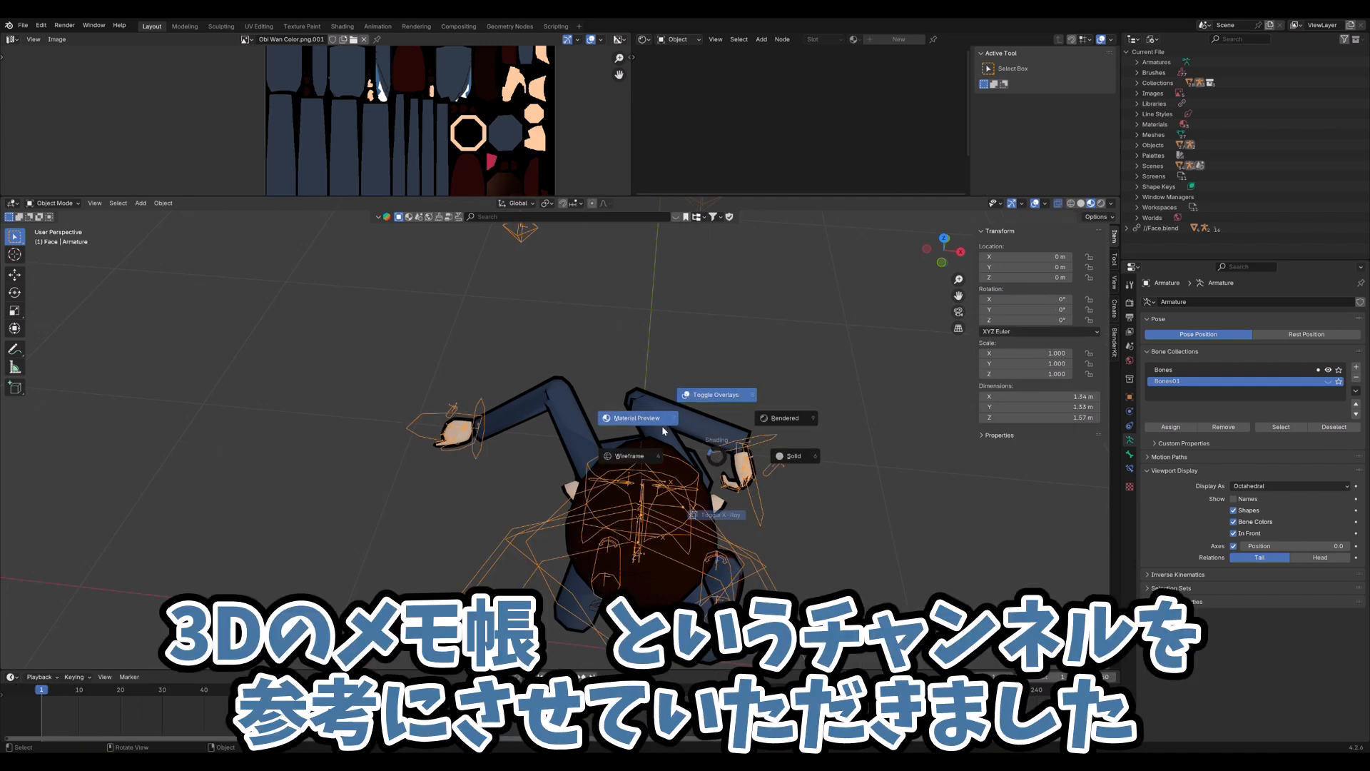
{"action": "key", "text": "Escape"}
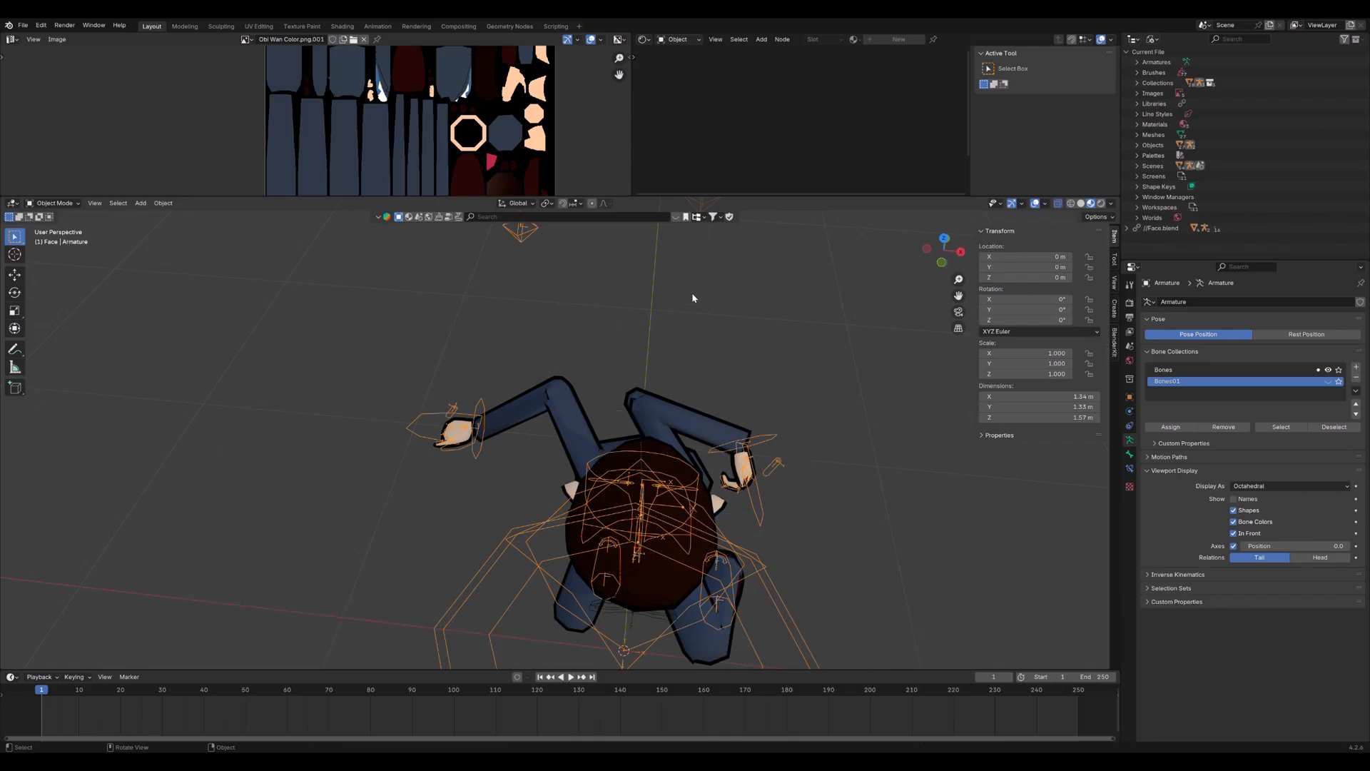
{"action": "middle_click_drag", "start_coordinate": [765, 476], "coordinate": [773, 376]}
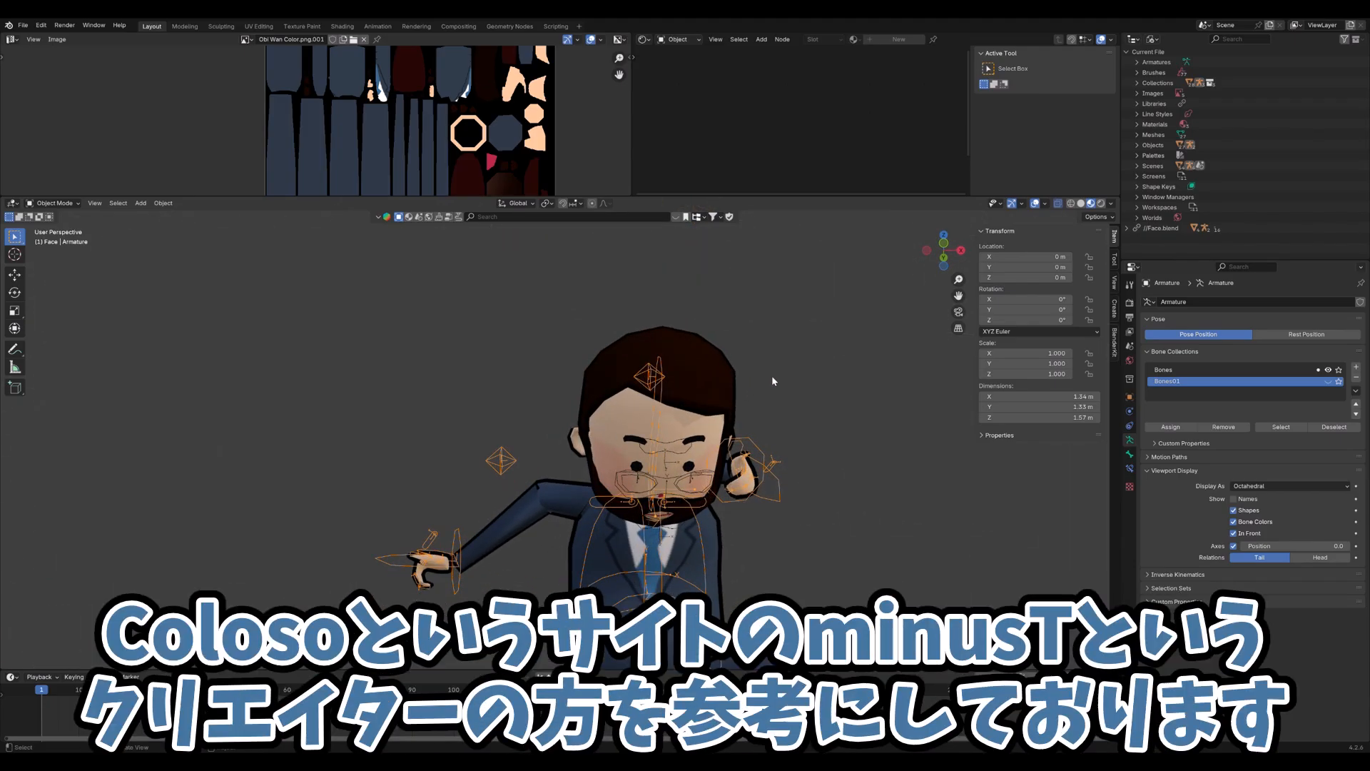
{"action": "middle_click_drag", "start_coordinate": [739, 501], "coordinate": [719, 442], "text": "shift"}
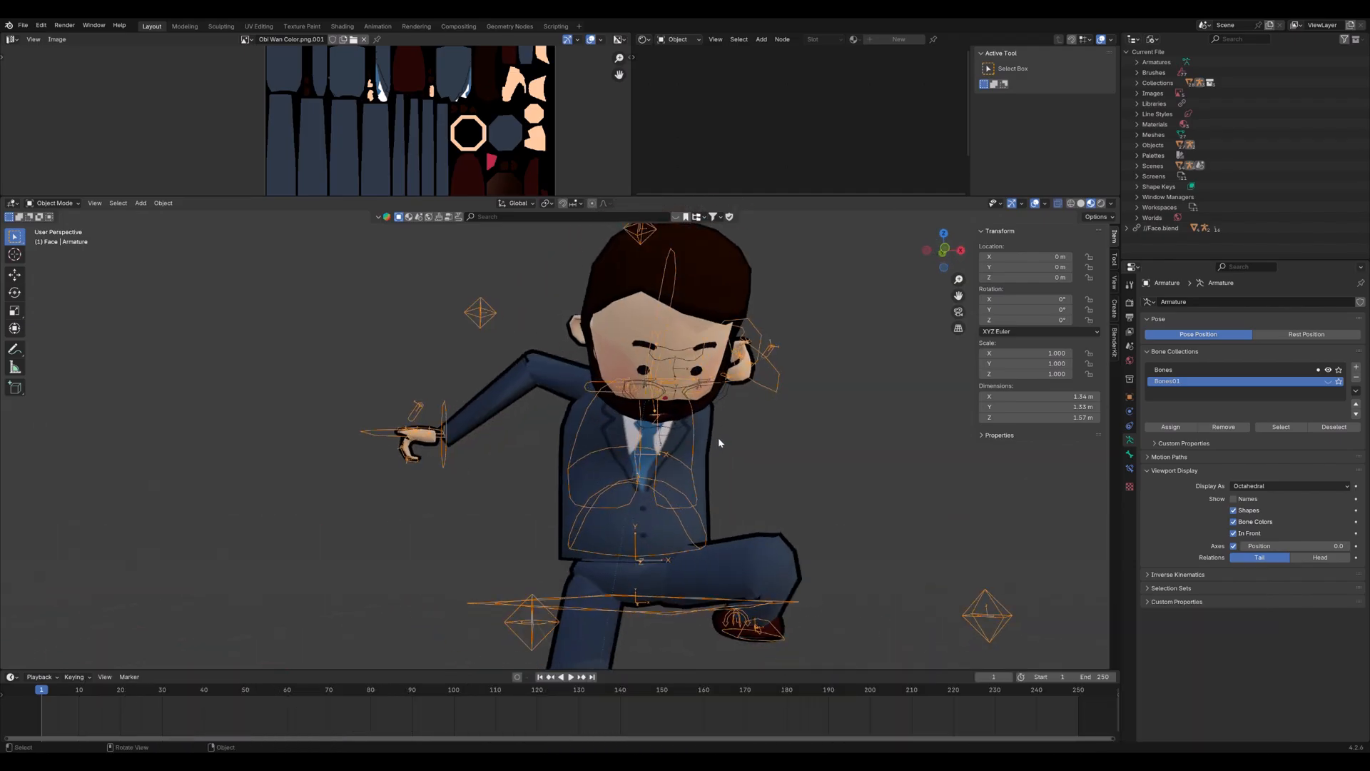
Return the body armature to Pose Mode and clear the location and rotation of all its bones
{"action": "key", "text": "ctrl+Tab"}
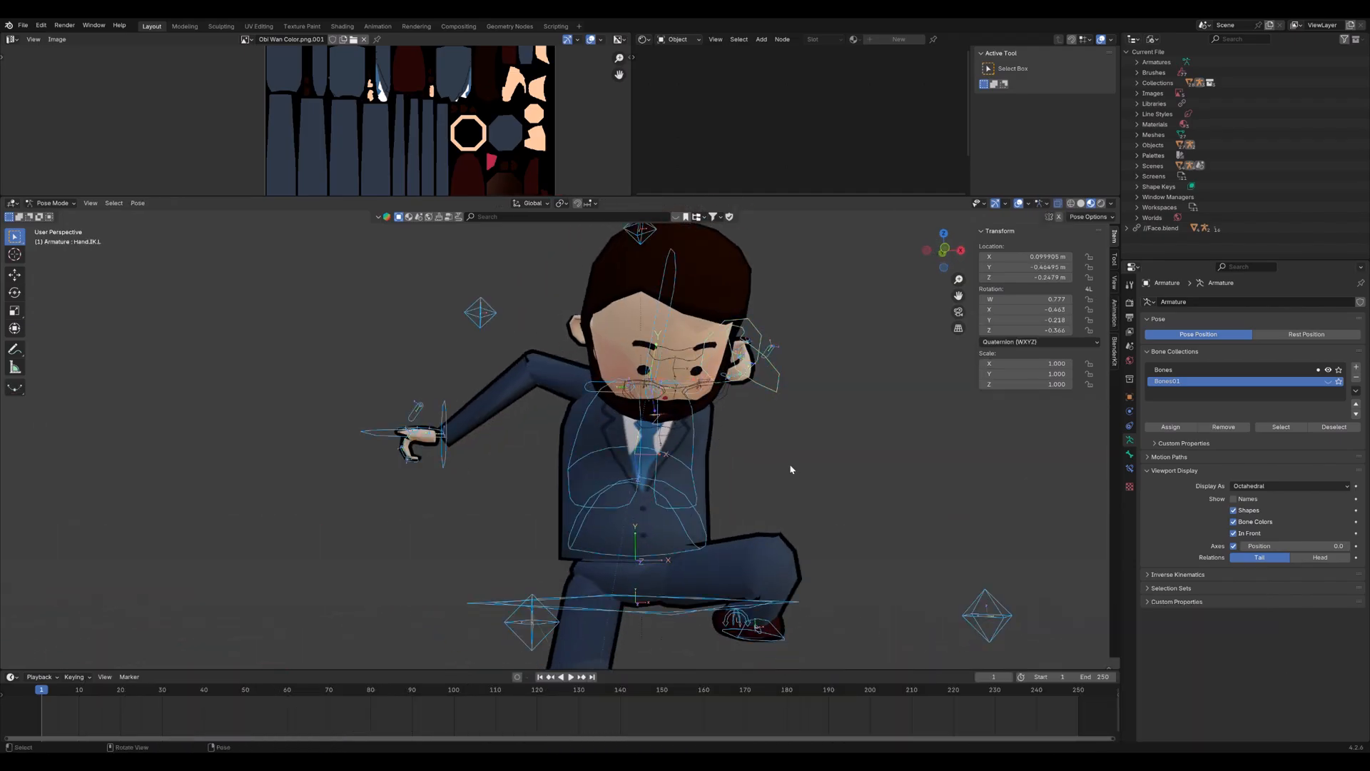
{"action": "key", "text": "alt+g"}
{"action": "key", "text": "alt+r"}
{"action": "scroll", "coordinate": [697, 401], "scroll_direction": "down", "scroll_amount": 3}
{"action": "middle_click_drag", "start_coordinate": [670, 375], "coordinate": [649, 457], "text": "shift"}
{"action": "scroll", "coordinate": [650, 309], "scroll_direction": "up", "scroll_amount": 3}
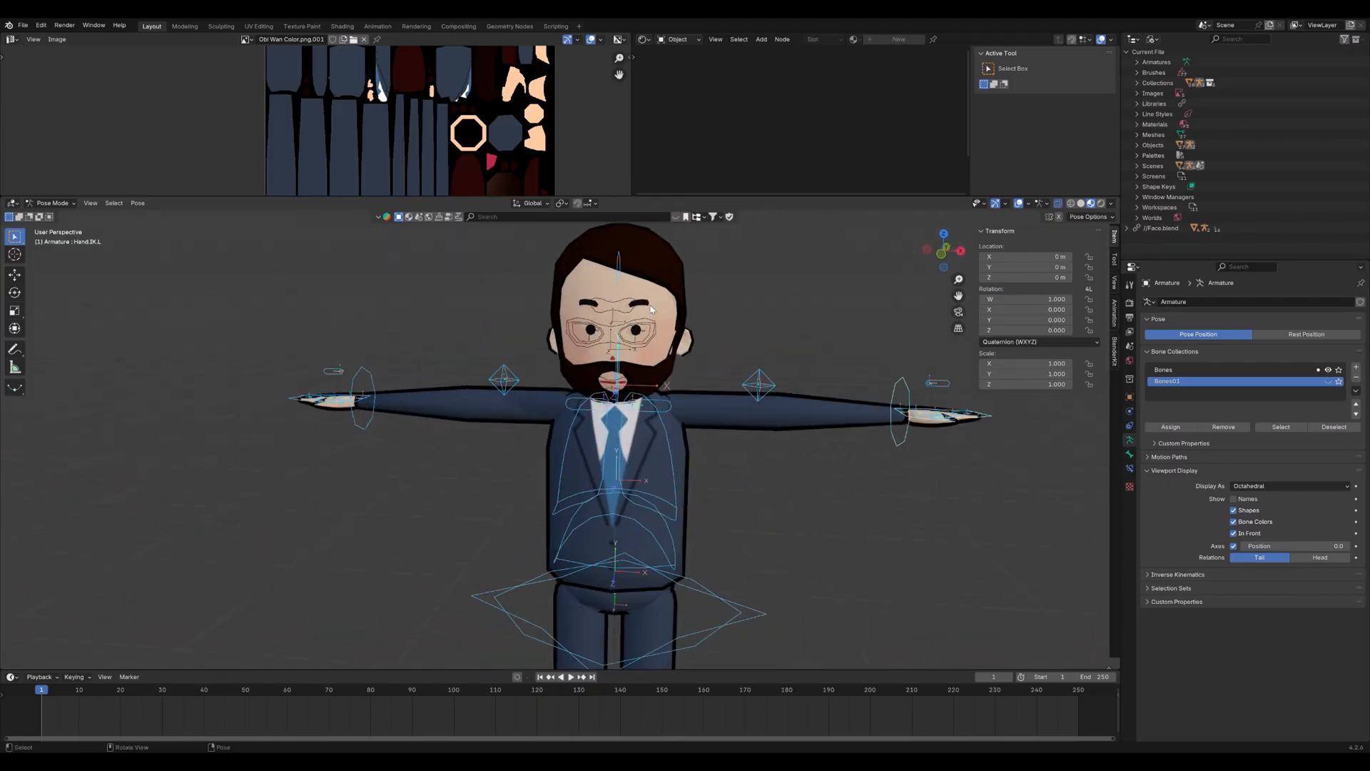
Leave Pose Mode on the body armature, select the face armature Armature.001 and put it into Pose Mode
{"action": "scroll", "coordinate": [651, 309], "scroll_direction": "up", "scroll_amount": 6}
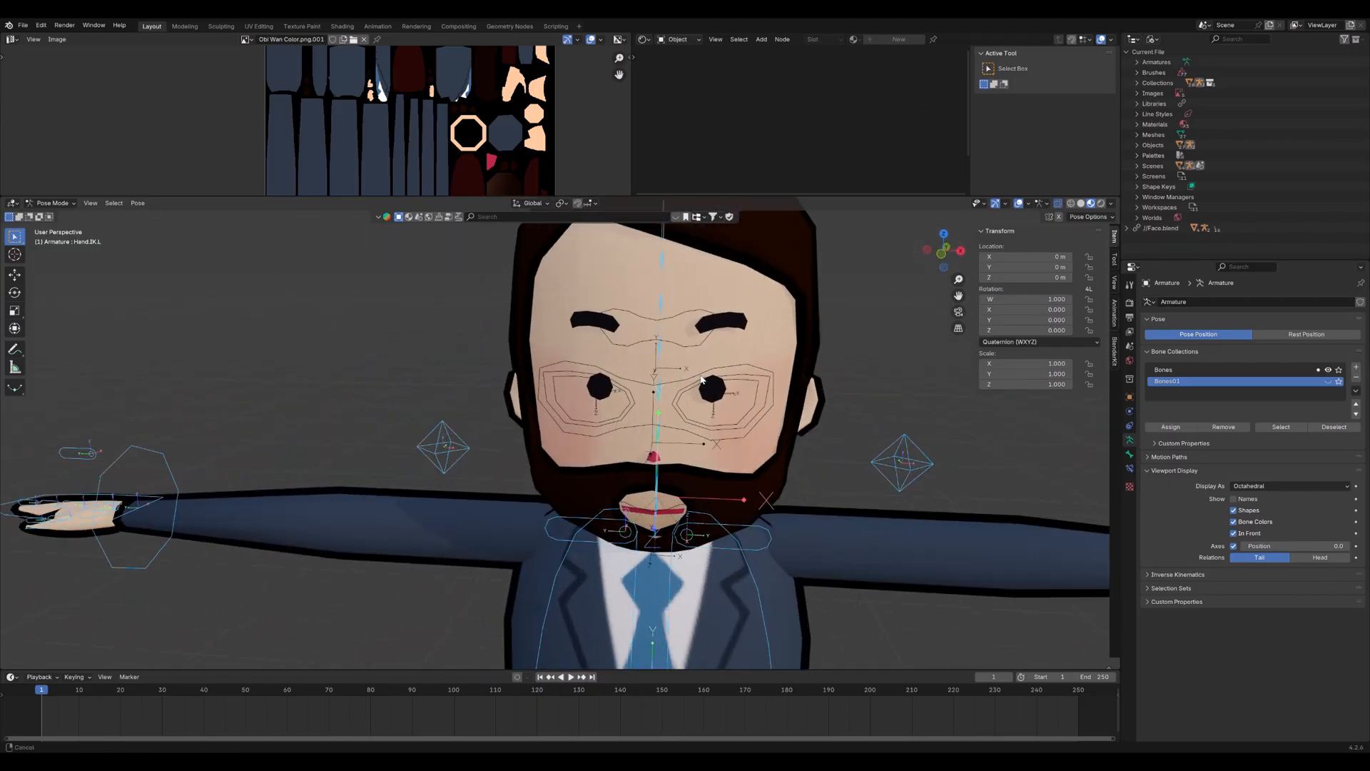
{"action": "middle_click_drag", "start_coordinate": [701, 380], "coordinate": [712, 366], "text": "shift"}
{"action": "left_click", "coordinate": [687, 362]}
{"action": "key", "text": "ctrl+Tab"}
{"action": "left_click", "coordinate": [687, 367]}
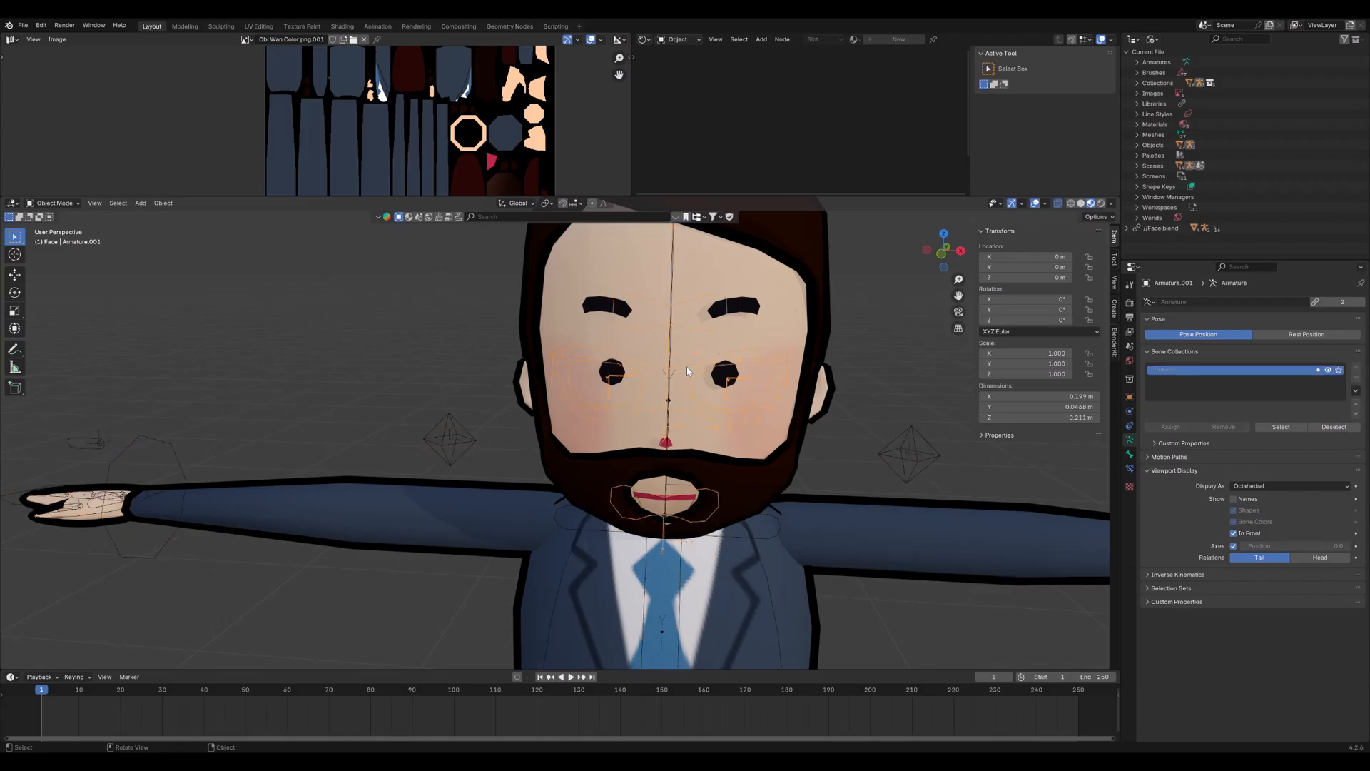
{"action": "key", "text": "ctrl+Tab"}
Try sliding the Eye.IK bone sideways along its local X axis to move both eyes together
{"action": "left_click", "coordinate": [696, 367]}
{"action": "key", "text": "g"}
{"action": "key", "text": "x"}
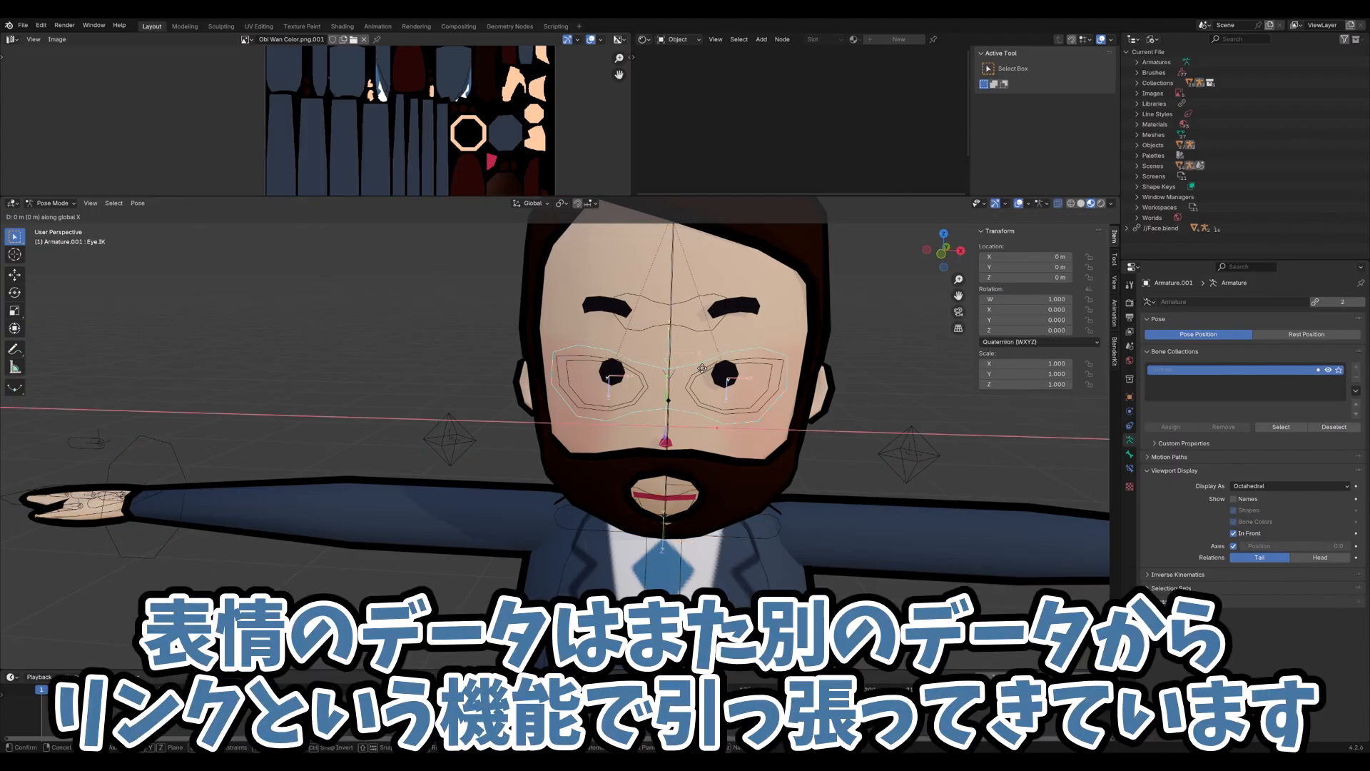
{"action": "key", "text": "x"}
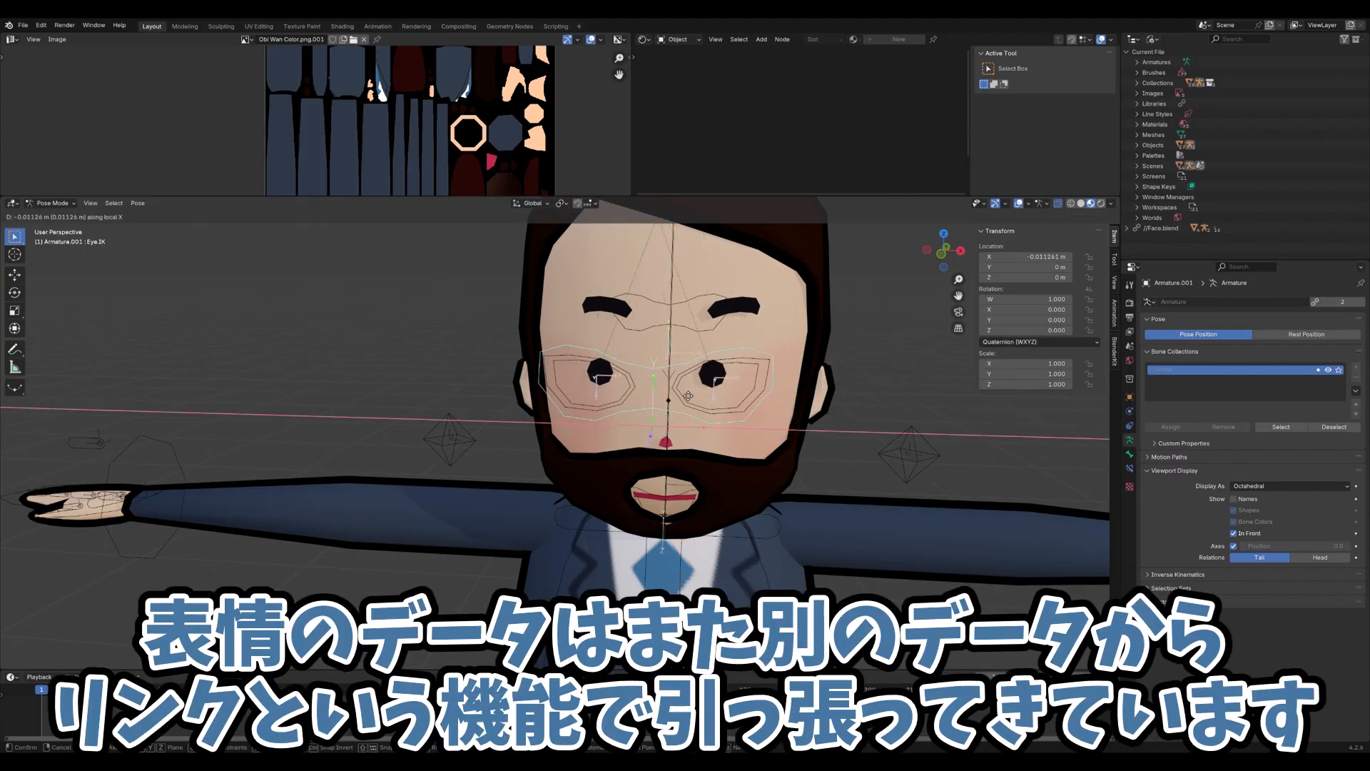
{"action": "right_click", "coordinate": [707, 383]}
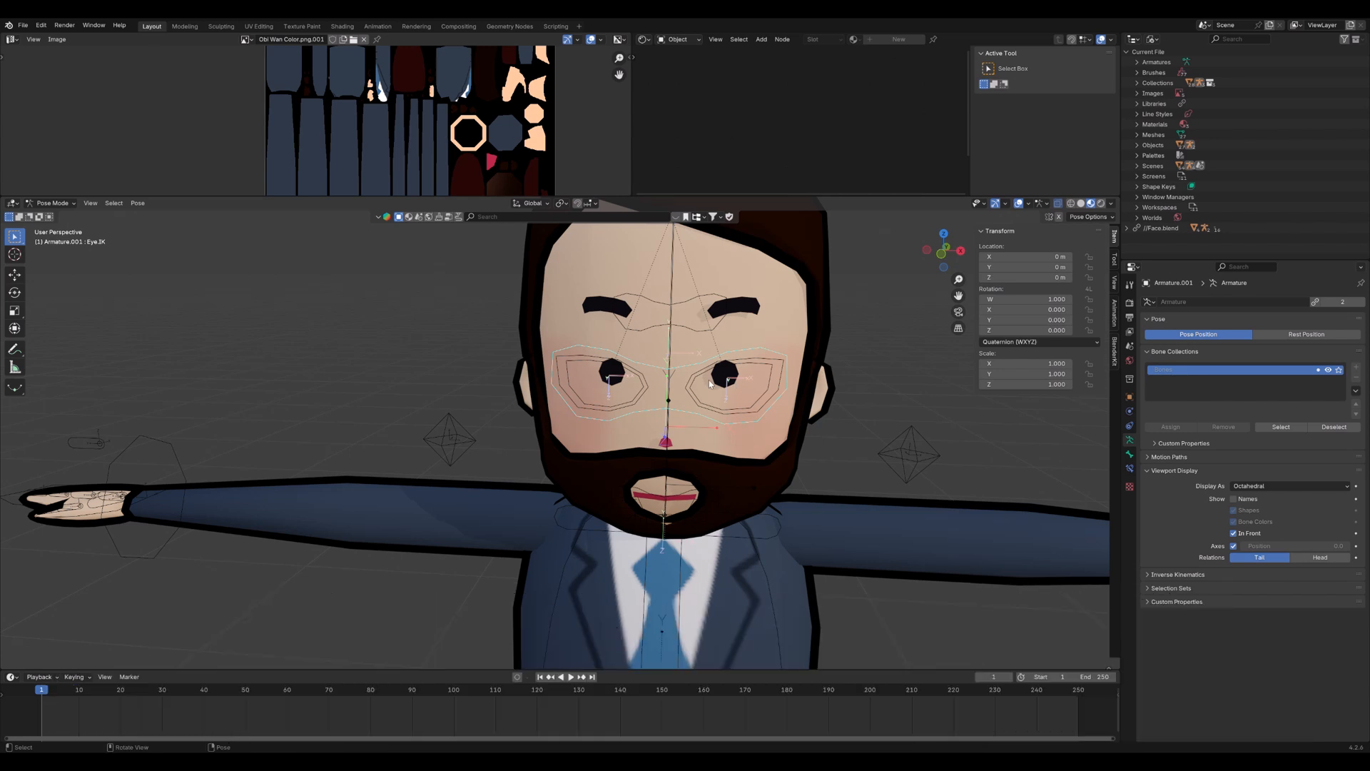
Move the Eye.White.L bone about -0.044 m along its local X axis to squeeze the left eye shut
{"action": "left_click", "coordinate": [709, 380]}
{"action": "key", "text": "g"}
{"action": "key", "text": "x"}
{"action": "key", "text": "x"}
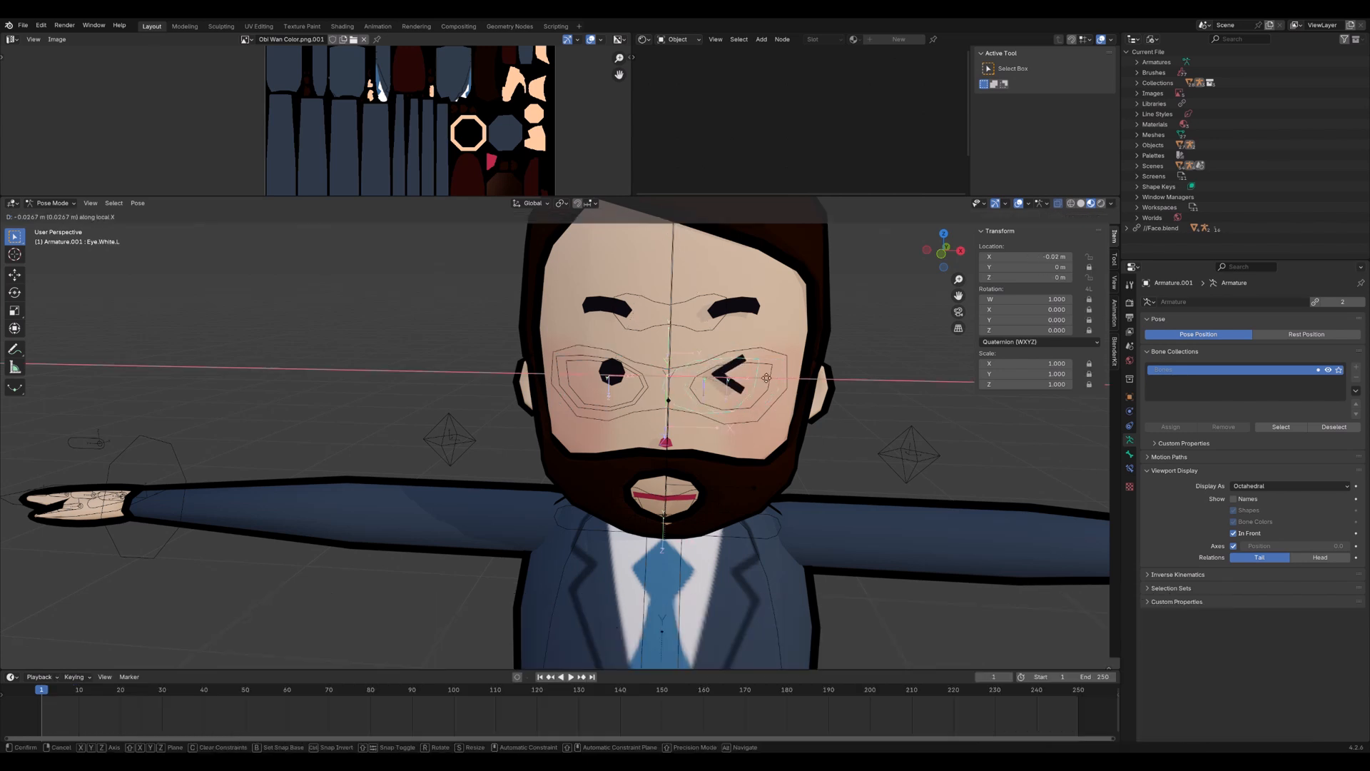
{"action": "left_click", "coordinate": [742, 378]}
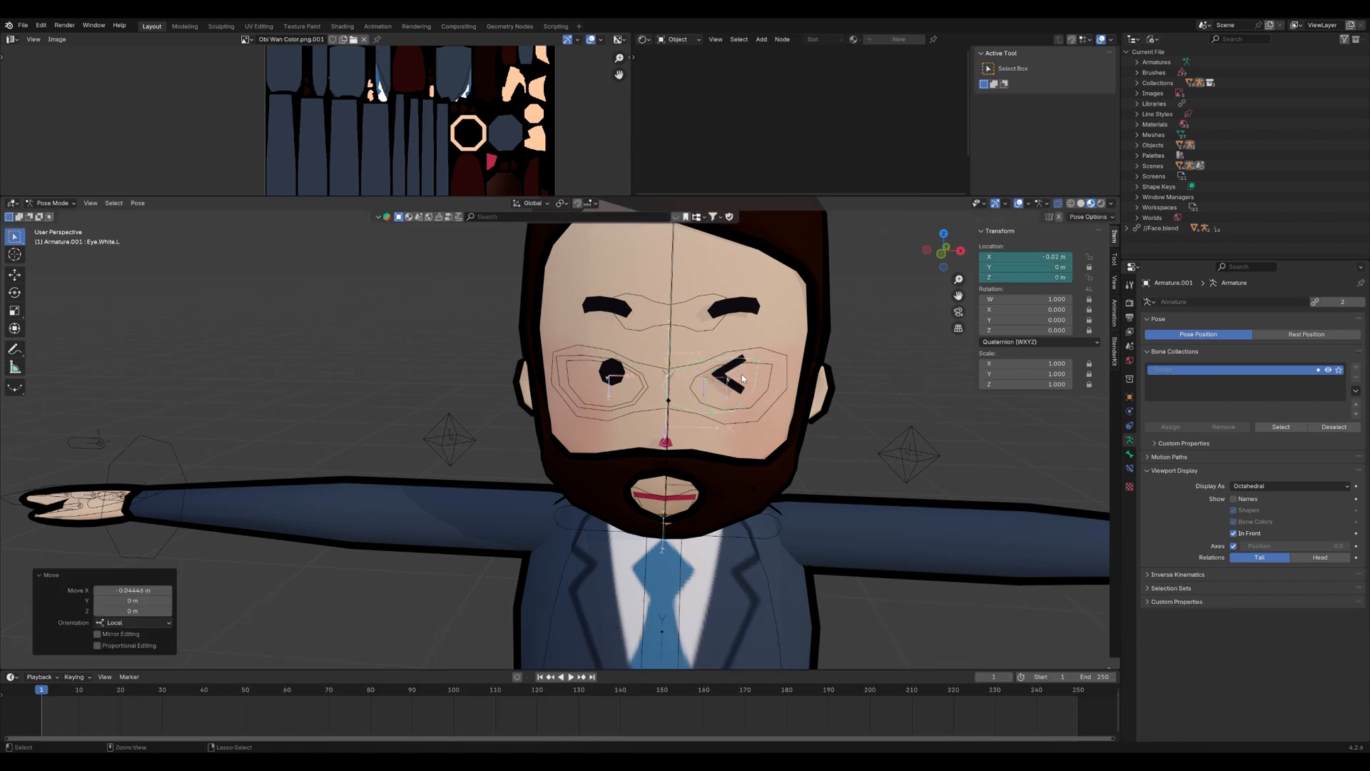
Try moving the Eye.White.R bone about 0.04 m along its local X axis, then clear its location
{"action": "left_click", "coordinate": [612, 378]}
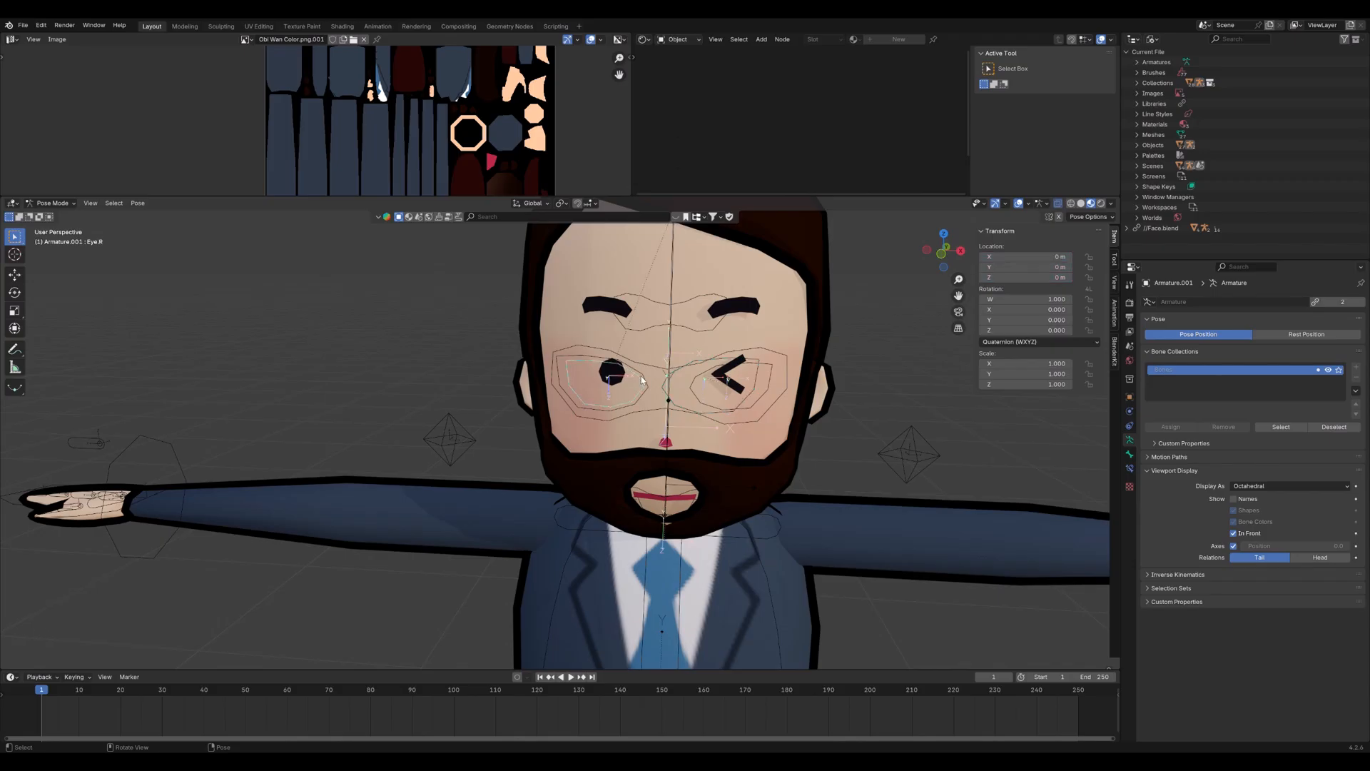
{"action": "key", "text": "g"}
{"action": "key", "text": "x"}
{"action": "key", "text": "x"}
{"action": "left_click", "coordinate": [692, 384]}
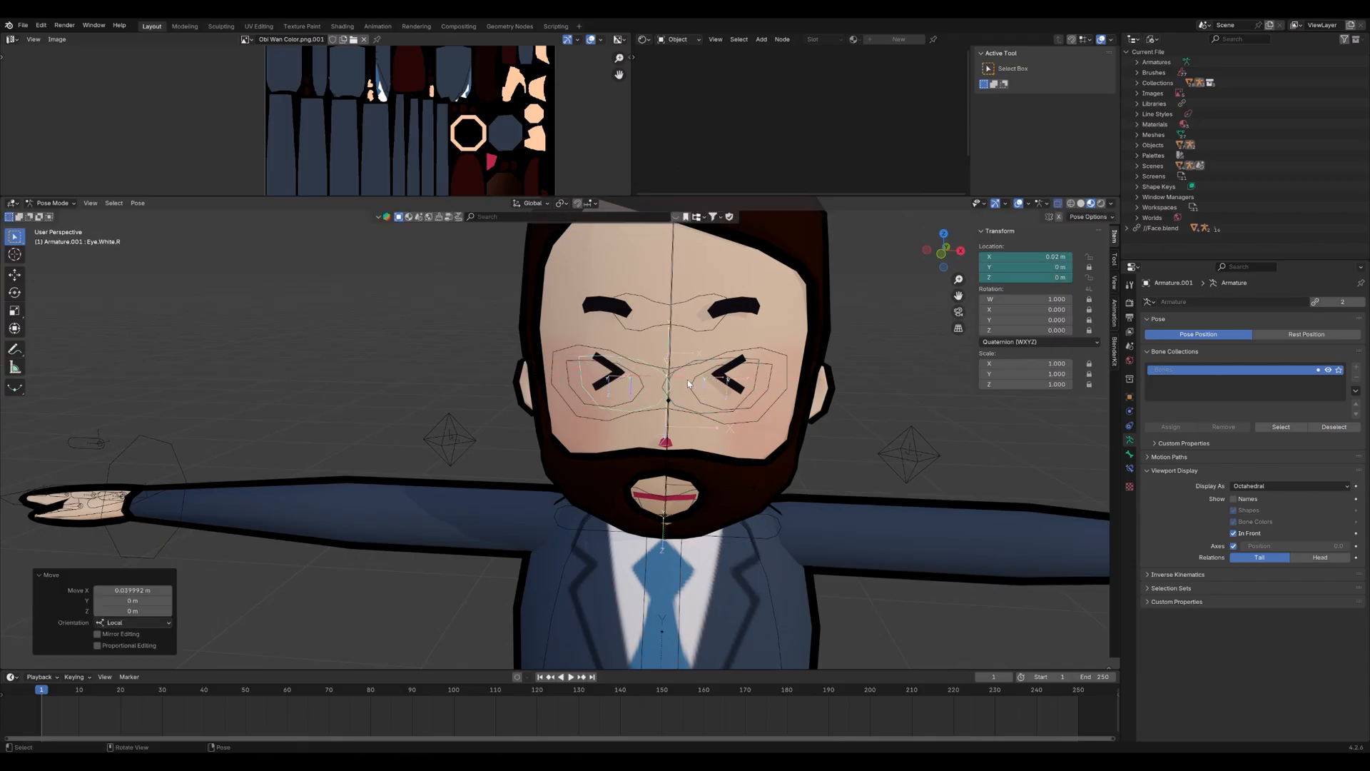
{"action": "key", "text": "alt+g"}
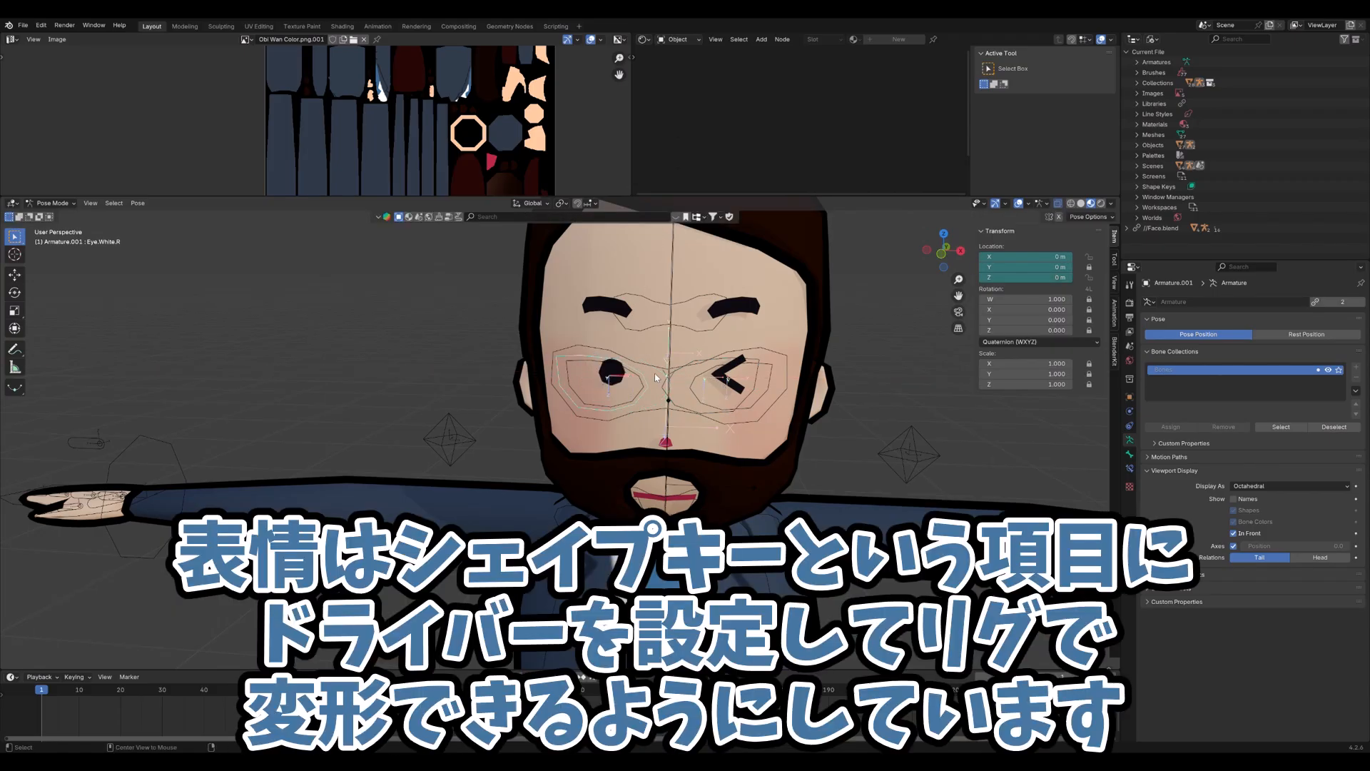
Move the Eye.White.R bone about 0.05 m along its local Z axis to close the right eye
{"action": "key", "text": "g"}
{"action": "key", "text": "z"}
{"action": "key", "text": "z"}
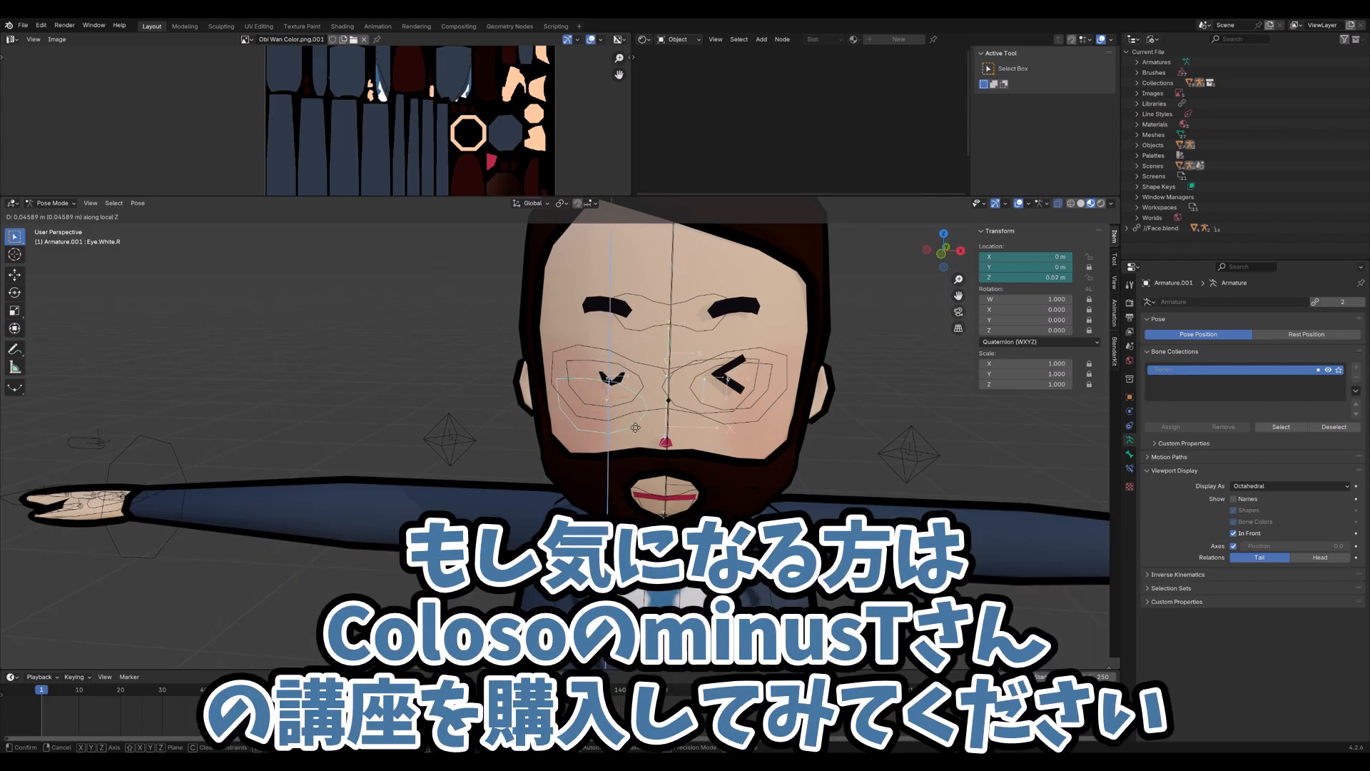
{"action": "left_click", "coordinate": [712, 397]}
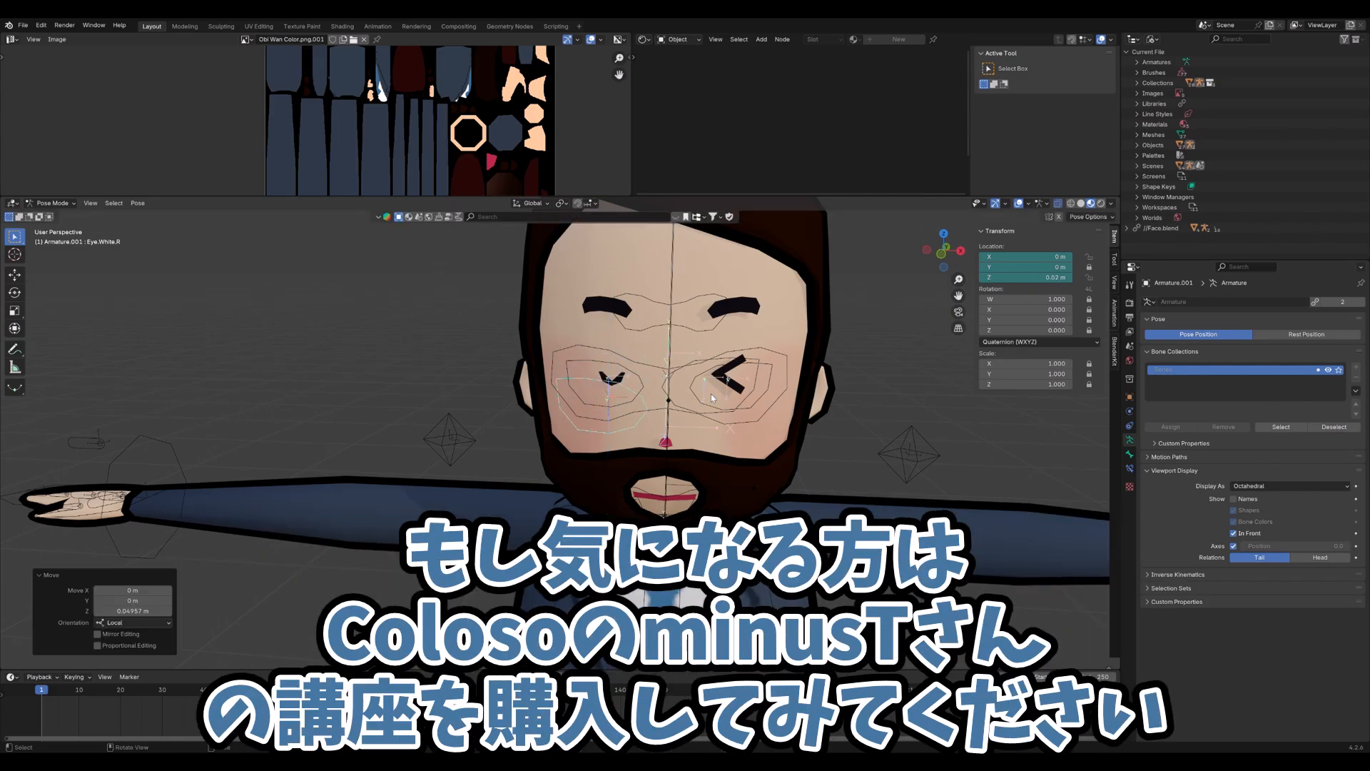
Move the Eye.White.R bone about -0.059 m along its local Z axis to open the right eye wide
{"action": "key", "text": "g"}
{"action": "key", "text": "z"}
{"action": "key", "text": "z"}
{"action": "left_click", "coordinate": [664, 334]}
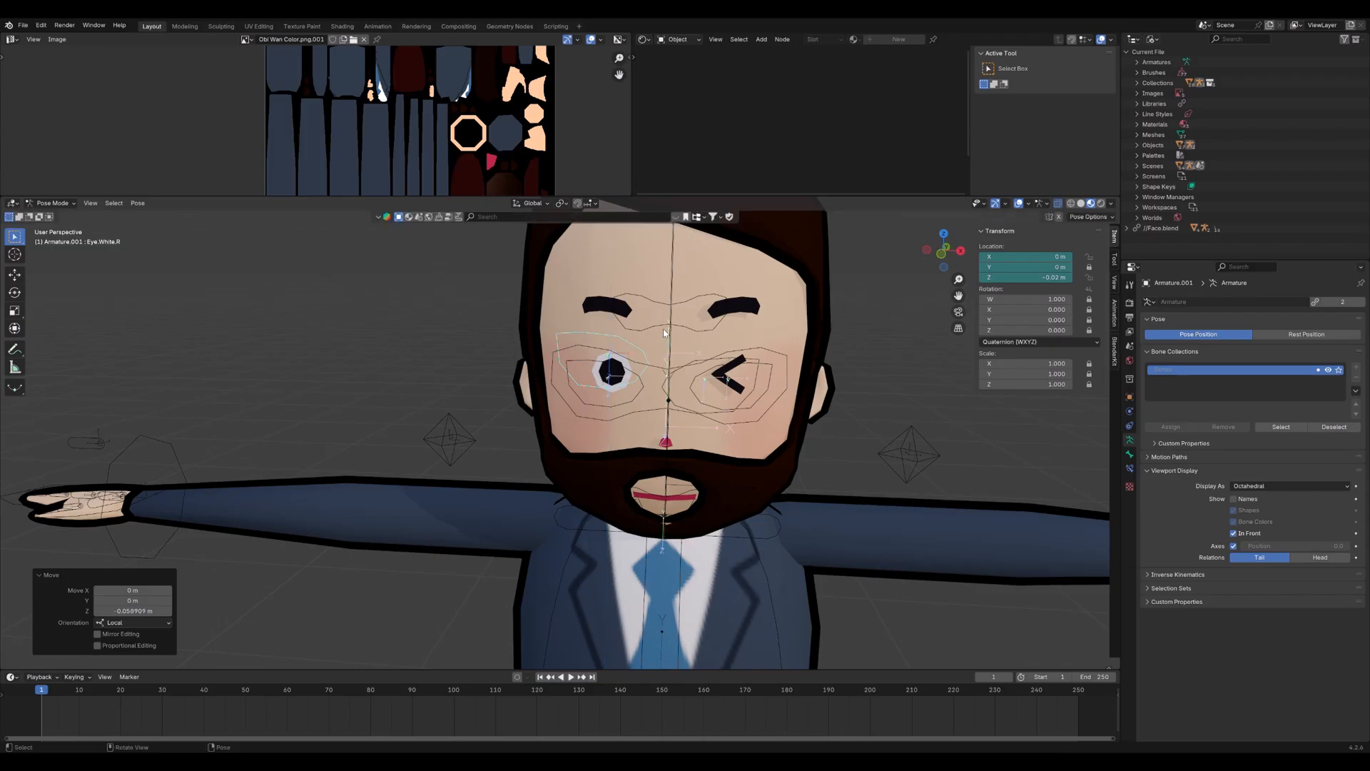
Try moving the Eye.L bone freely to shift the whole left eye
{"action": "left_click", "coordinate": [690, 310]}
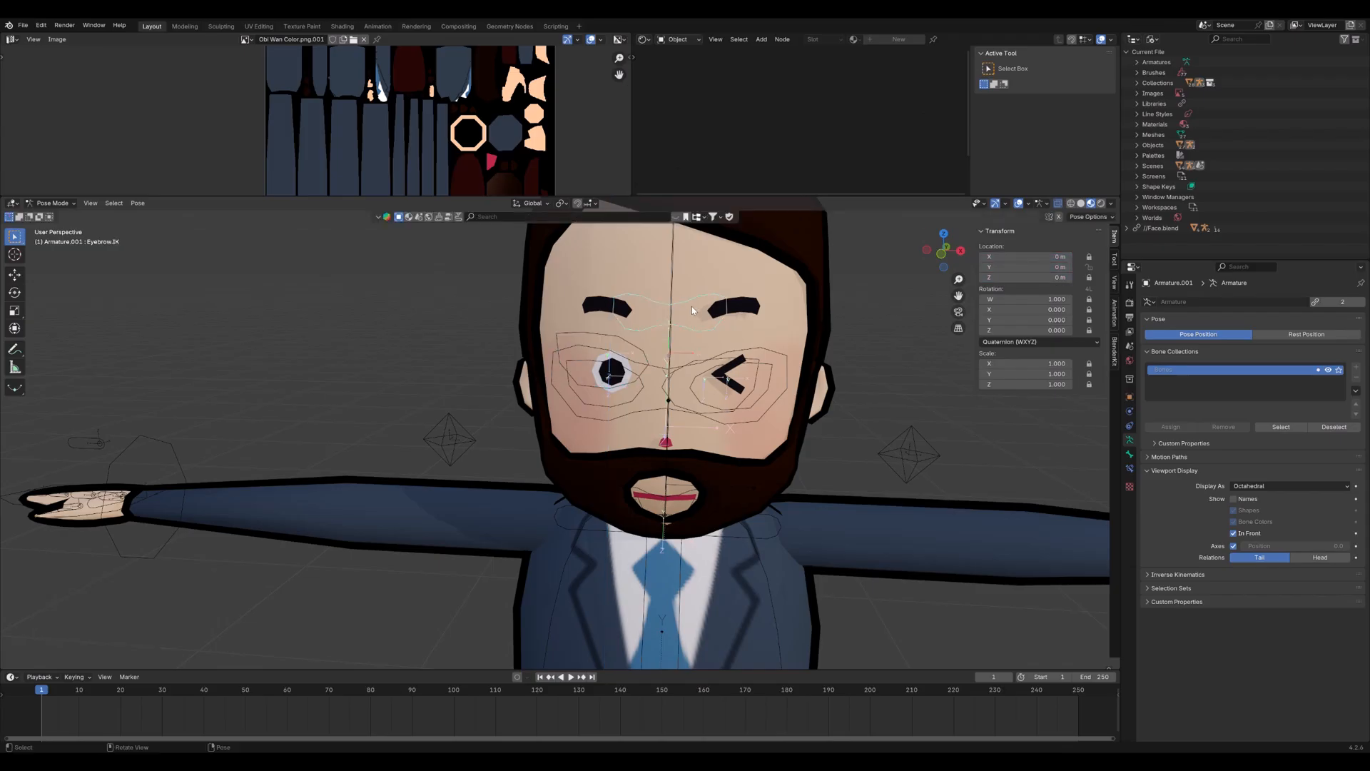
{"action": "left_click", "coordinate": [756, 382]}
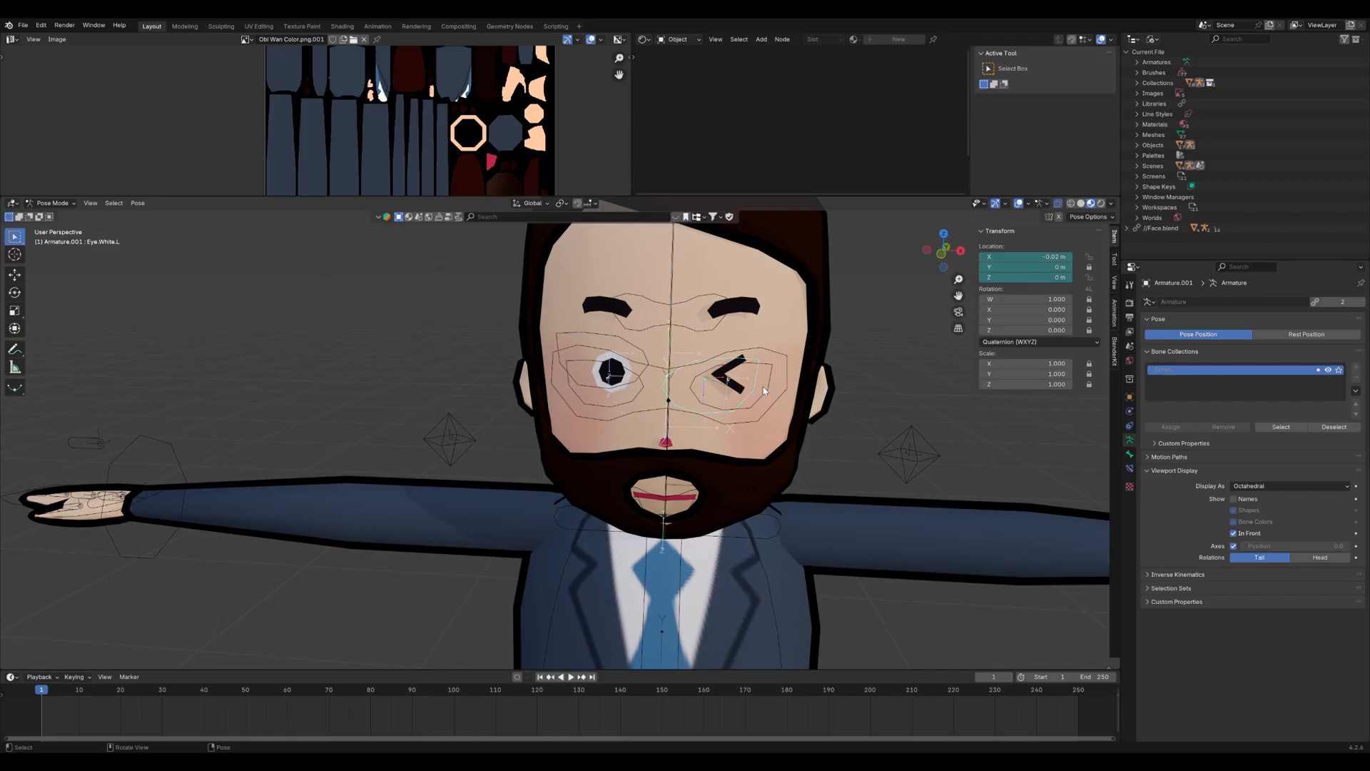
{"action": "left_click", "coordinate": [763, 390]}
{"action": "key", "text": "g"}
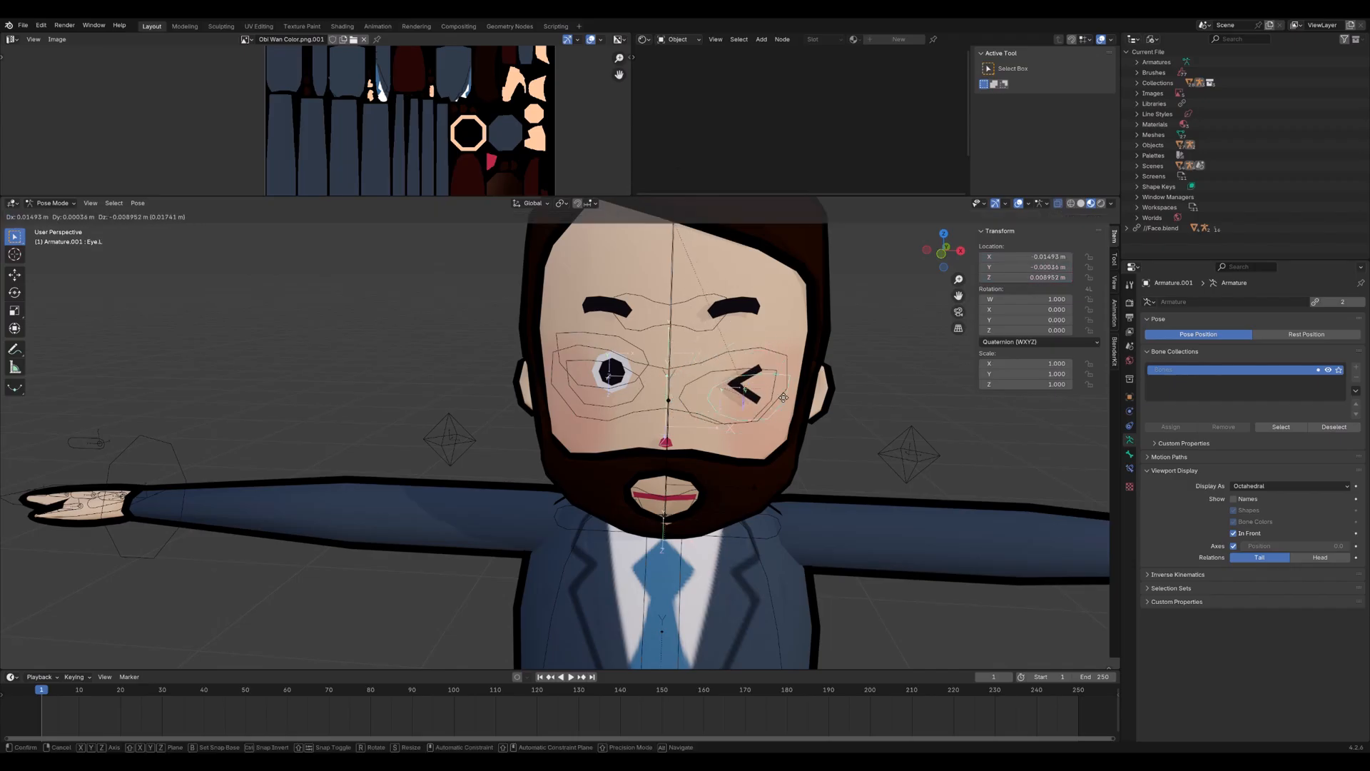
{"action": "right_click", "coordinate": [754, 392]}
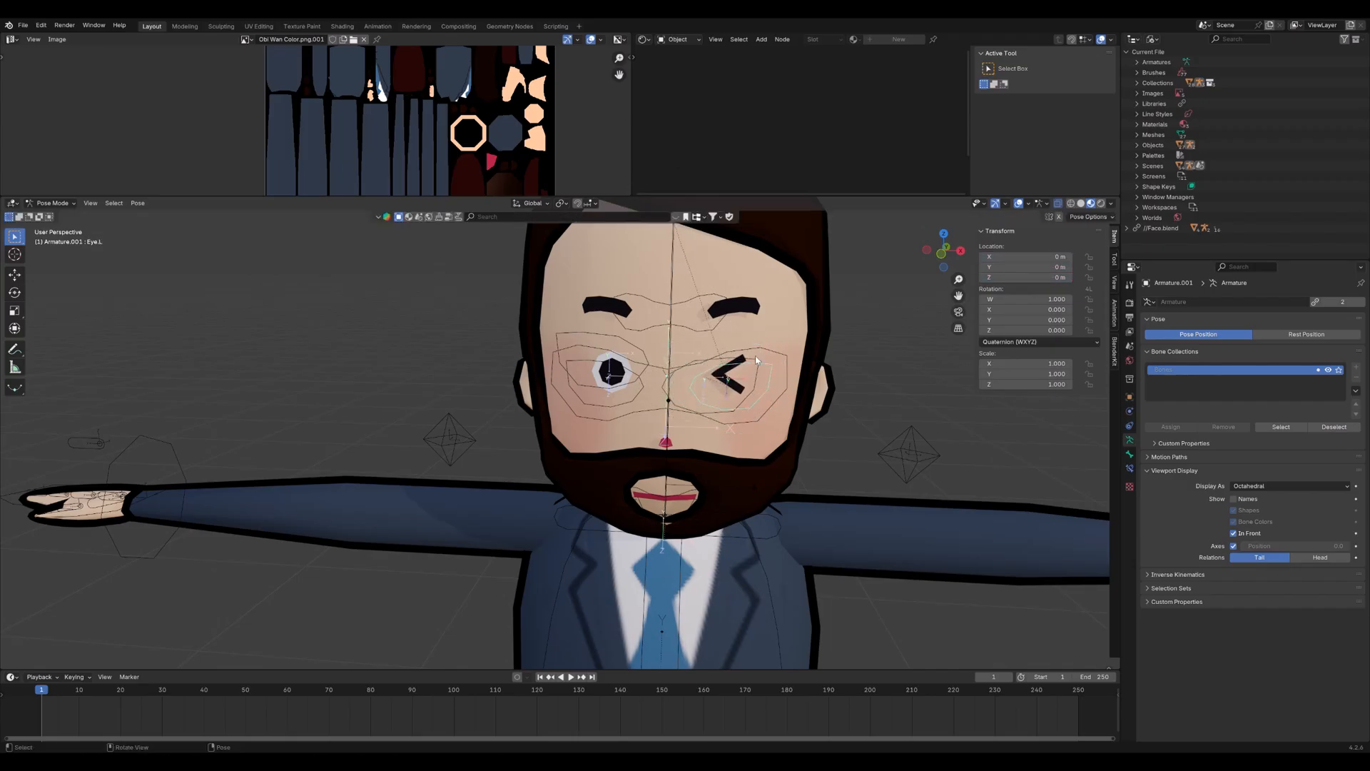
Move the Eyebrow.IK bone downward along its local Y axis to slant both eyebrows into an angry expression
{"action": "left_click", "coordinate": [685, 296]}
{"action": "key", "text": "g"}
{"action": "key", "text": "y"}
{"action": "key", "text": "y"}
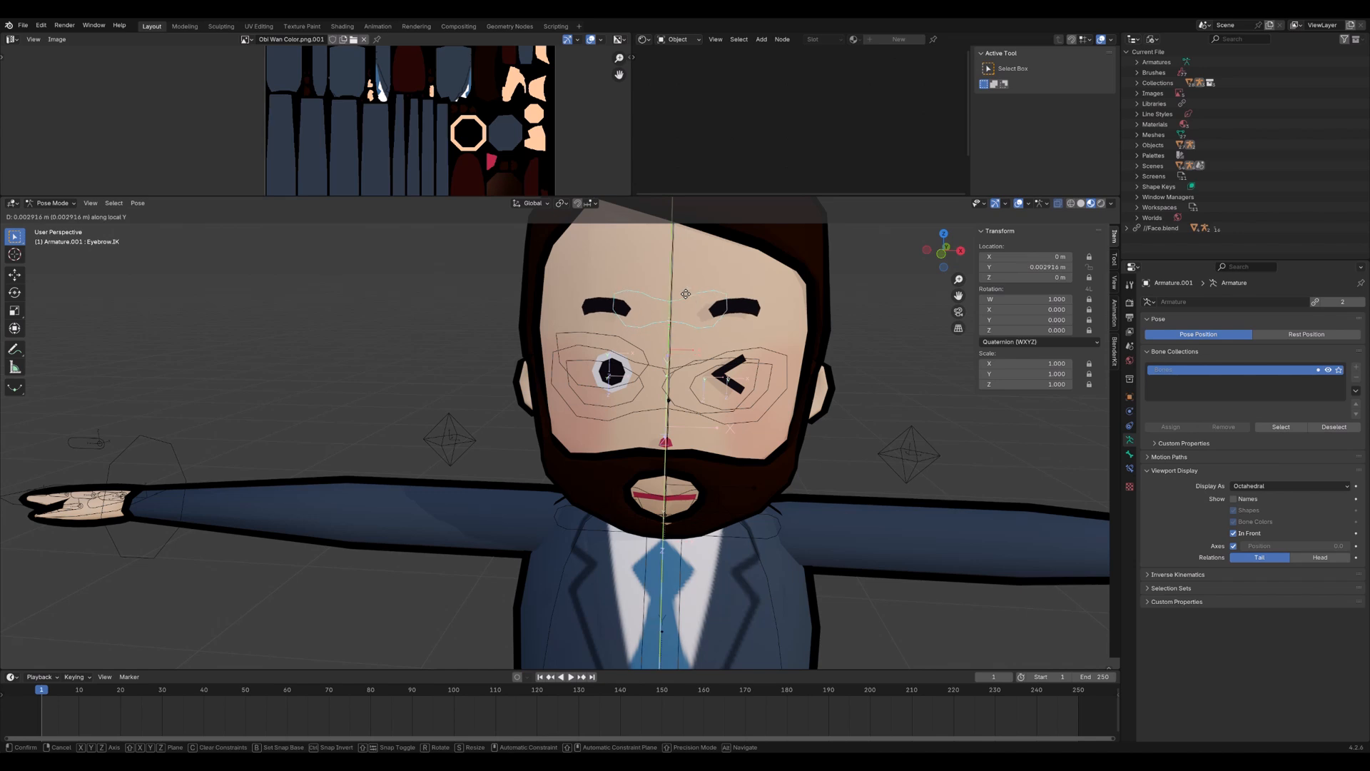
{"action": "left_click", "coordinate": [694, 360]}
Try moving the Mouth.IK bone about 0.05 m along its local X axis to curve the mouth into a smile
{"action": "left_click", "coordinate": [681, 499]}
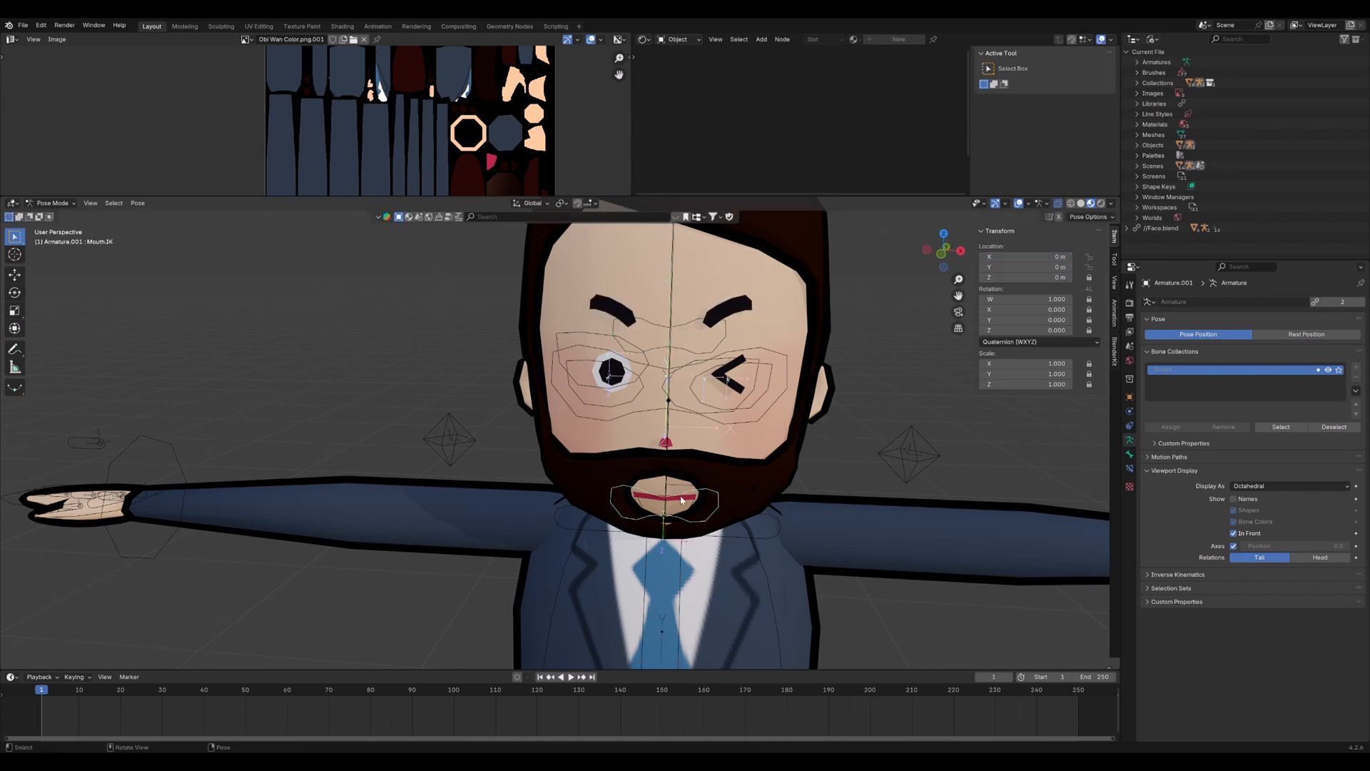
{"action": "key", "text": "g"}
{"action": "key", "text": "x"}
{"action": "key", "text": "x"}
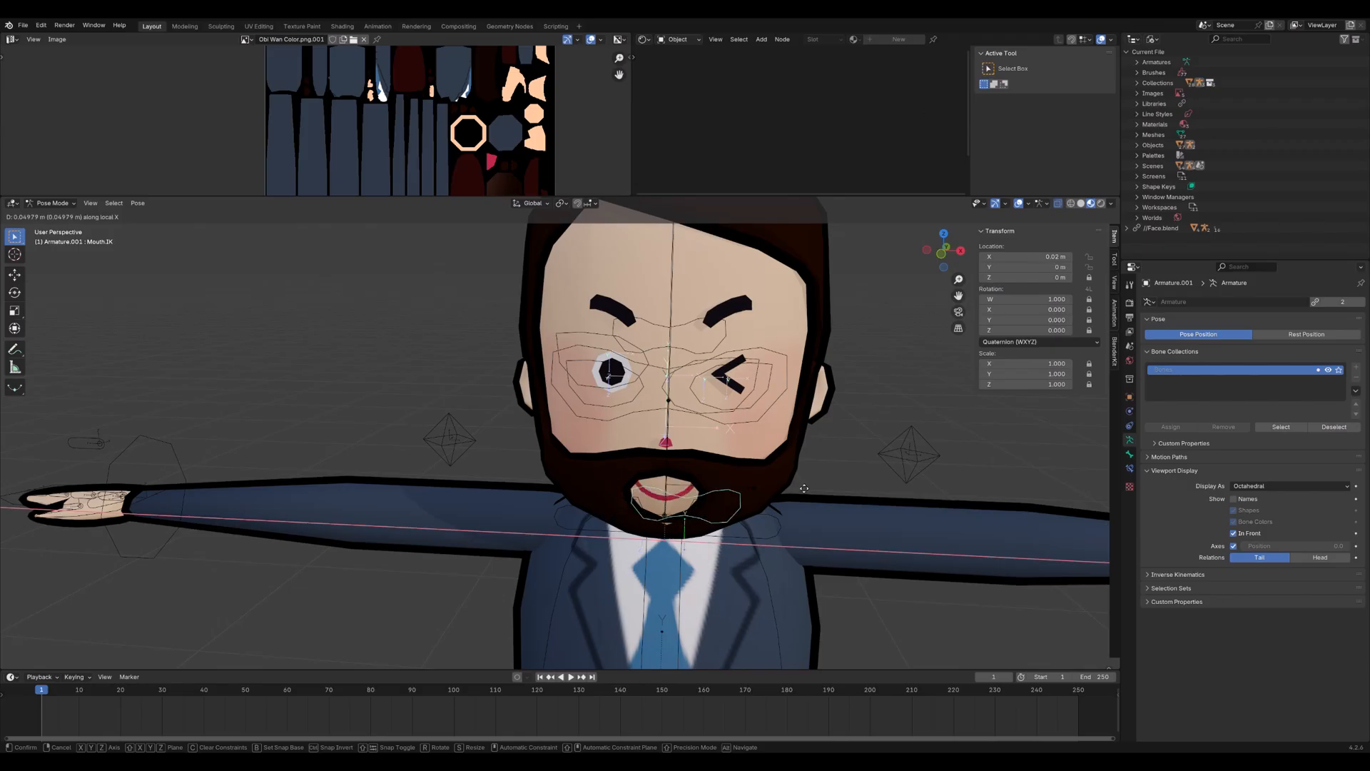
{"action": "right_click", "coordinate": [753, 471]}
{"action": "middle_click_drag", "start_coordinate": [751, 469], "coordinate": [722, 431]}
{"action": "key", "text": "g"}
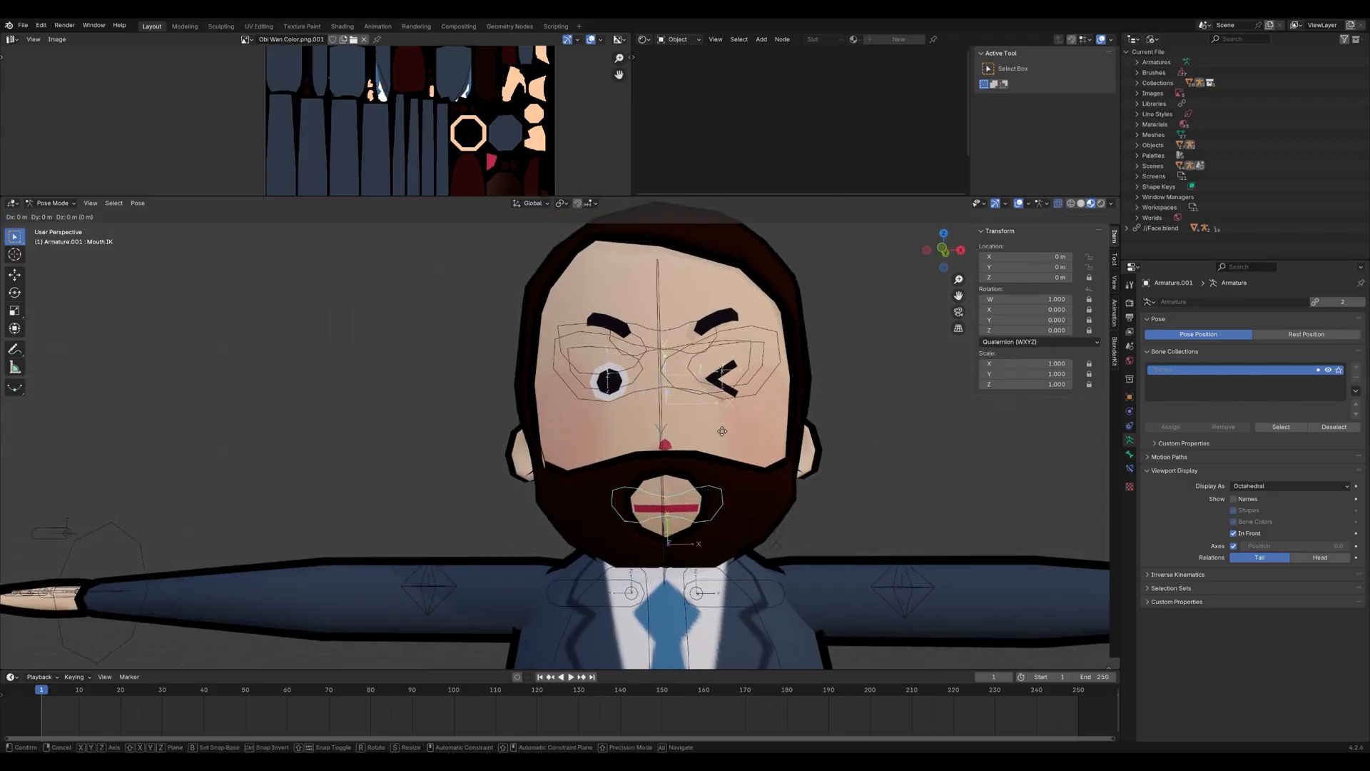
{"action": "key", "text": "Escape"}
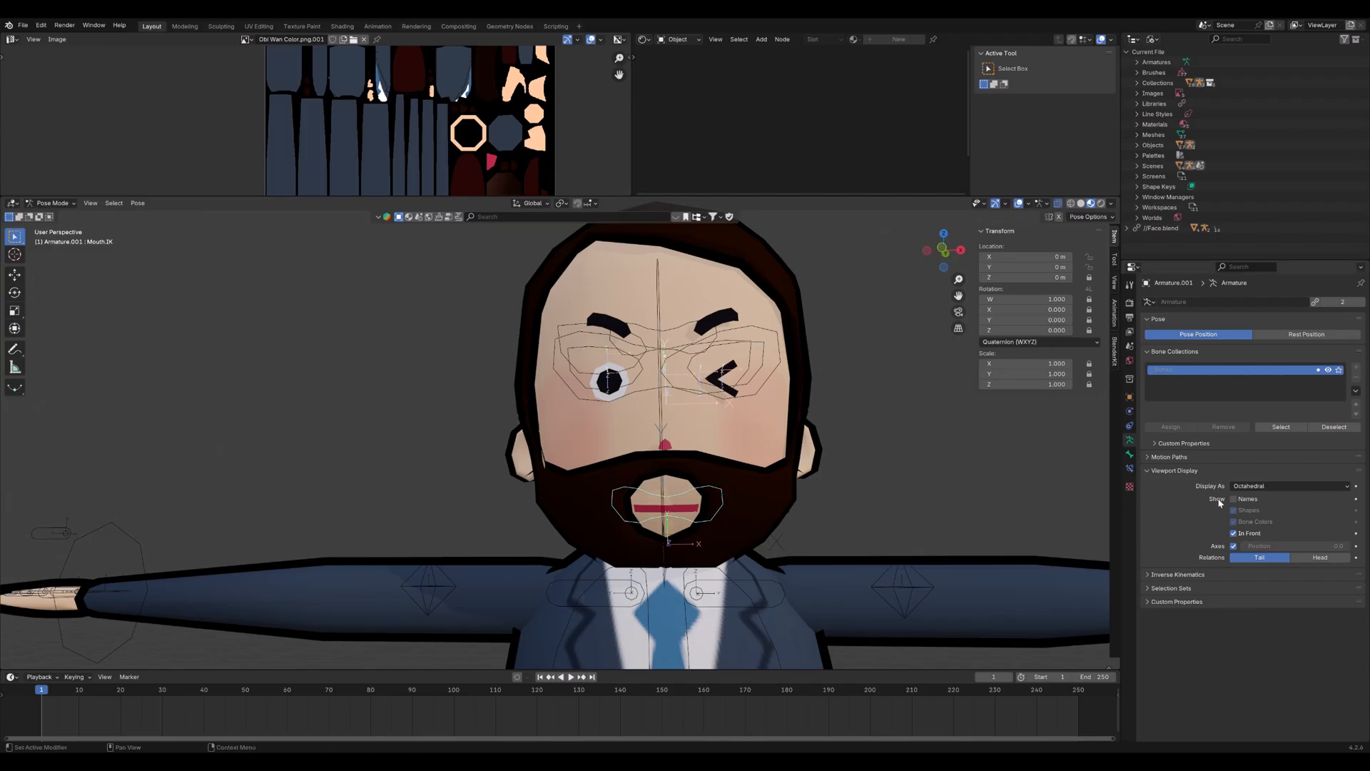
Try moving the Mouth.IK bone about -0.046 m along its local Y axis to purse the lips
{"action": "key", "text": "g"}
{"action": "key", "text": "y"}
{"action": "key", "text": "y"}
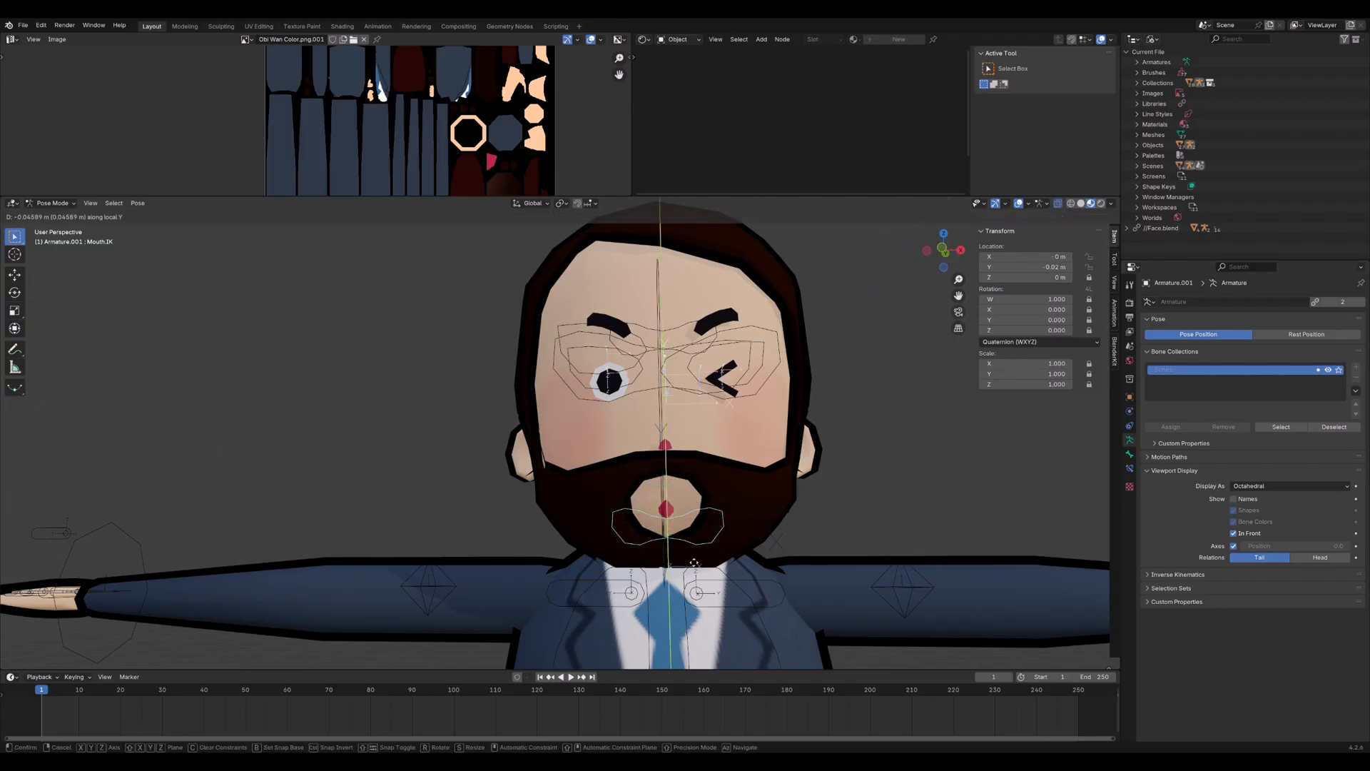
{"action": "key", "text": "Escape"}
Move the Mouth.IK bone about 0.073 m along its local Y axis to open the mouth wide, and return to Object Mode
{"action": "key", "text": "g"}
{"action": "key", "text": "y"}
{"action": "key", "text": "y"}
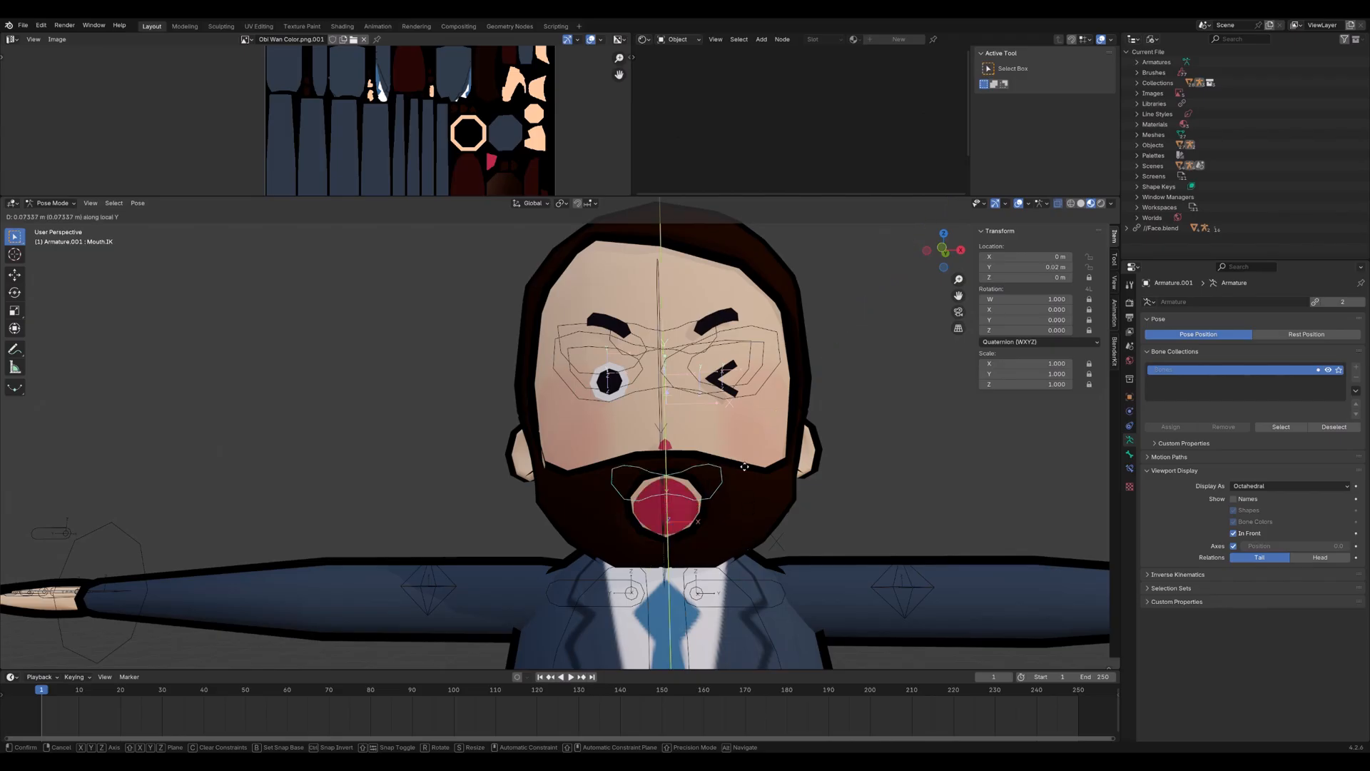
{"action": "left_click", "coordinate": [744, 467]}
{"action": "key", "text": "ctrl+Tab"}
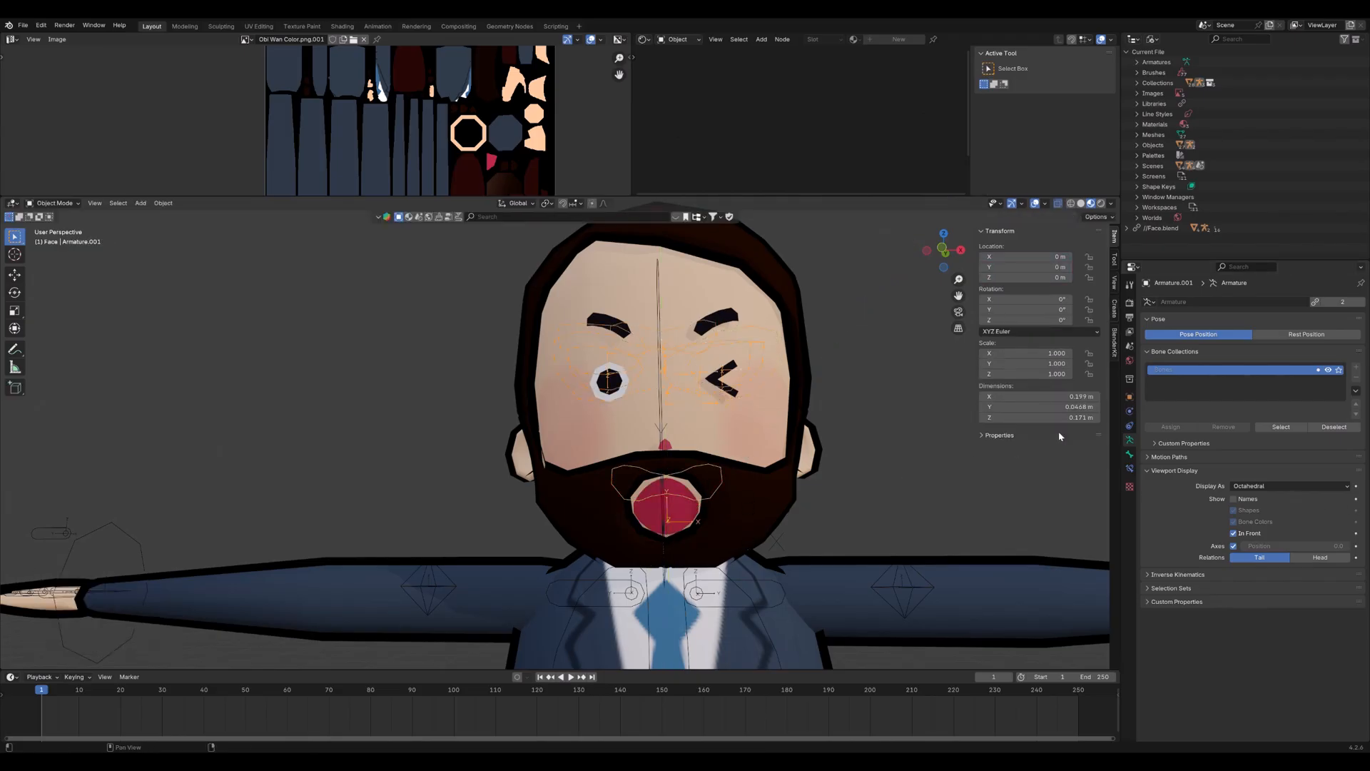
Check the Mouth.IK bone's Limit Location constraint and its bone properties
{"action": "left_click", "coordinate": [1130, 454]}
{"action": "left_click", "coordinate": [1129, 469]}
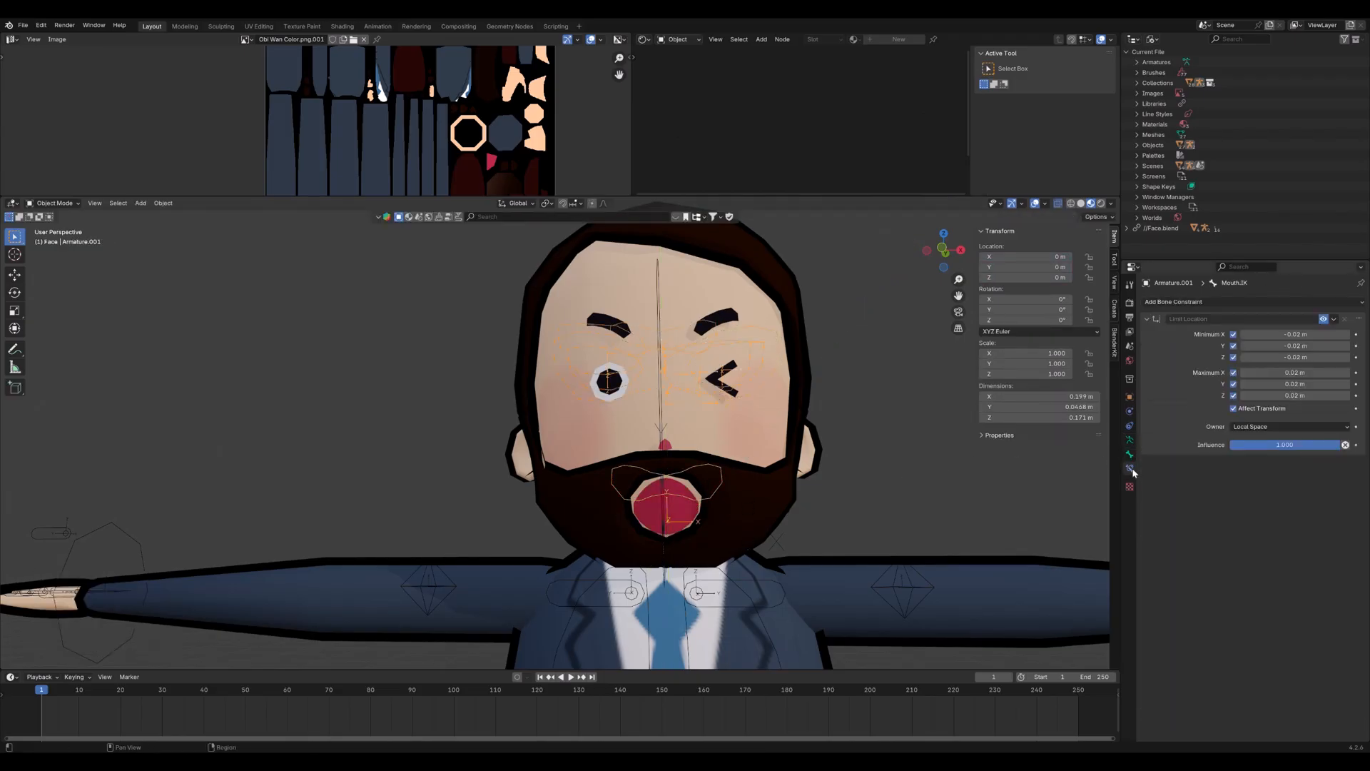
{"action": "left_click", "coordinate": [1130, 455]}
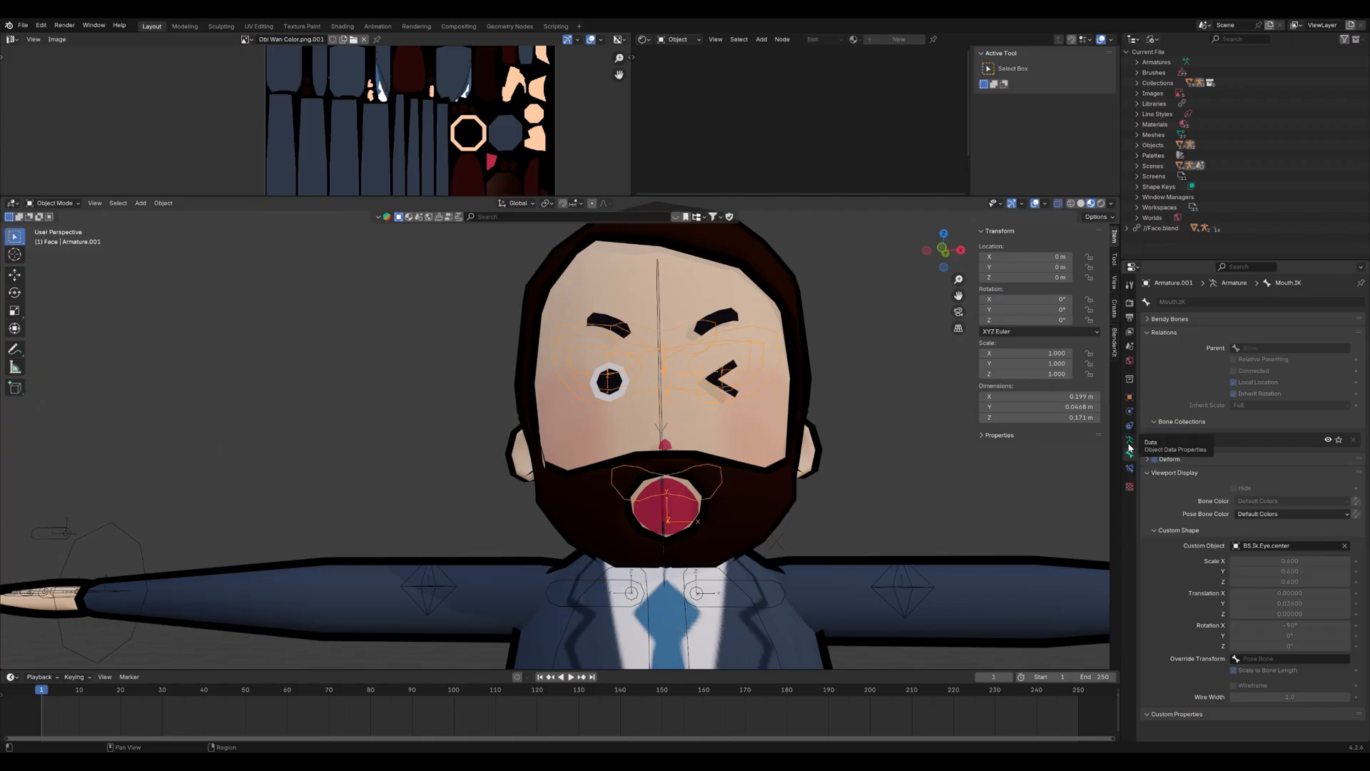
{"action": "left_click", "coordinate": [1129, 446]}
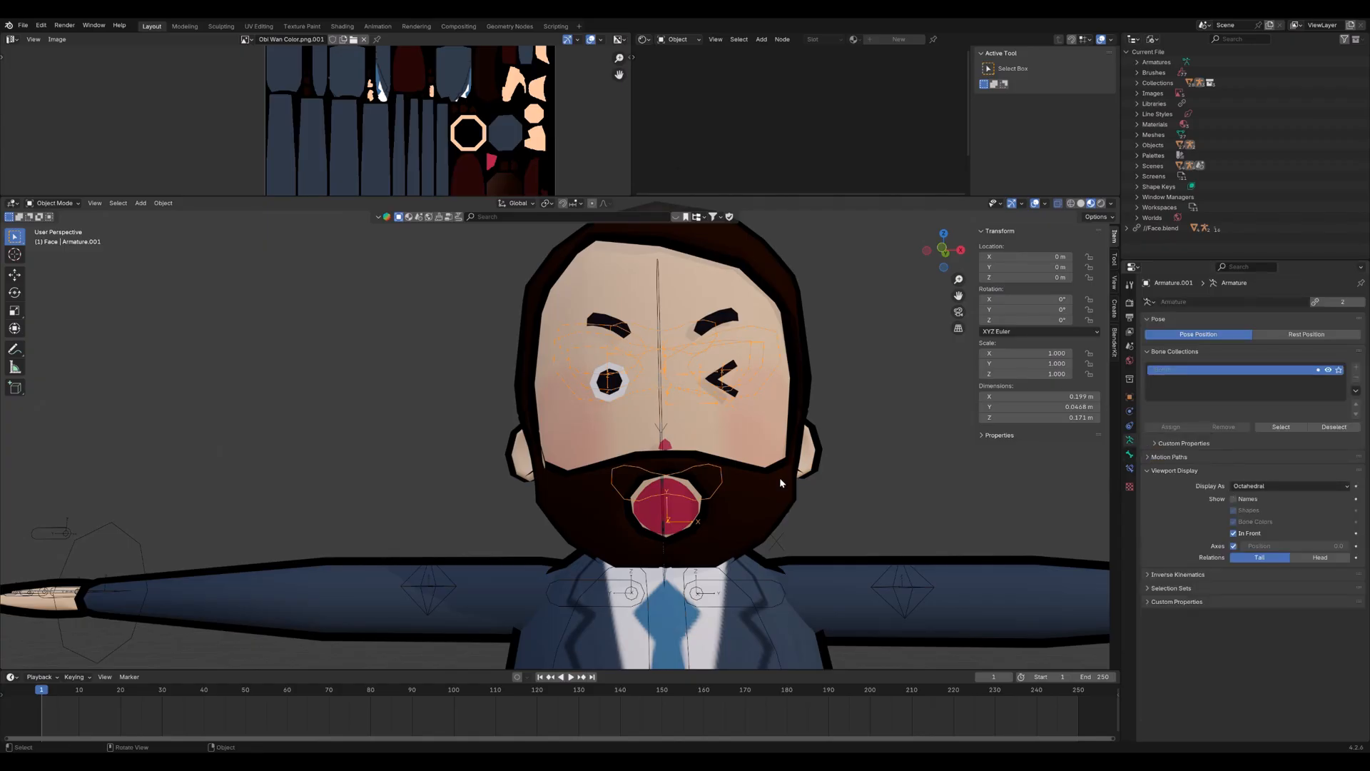
Select the linked face mesh and examine its list of shape keys, such as Eye Open L and Eyebrow Angry
{"action": "left_click", "coordinate": [683, 417]}
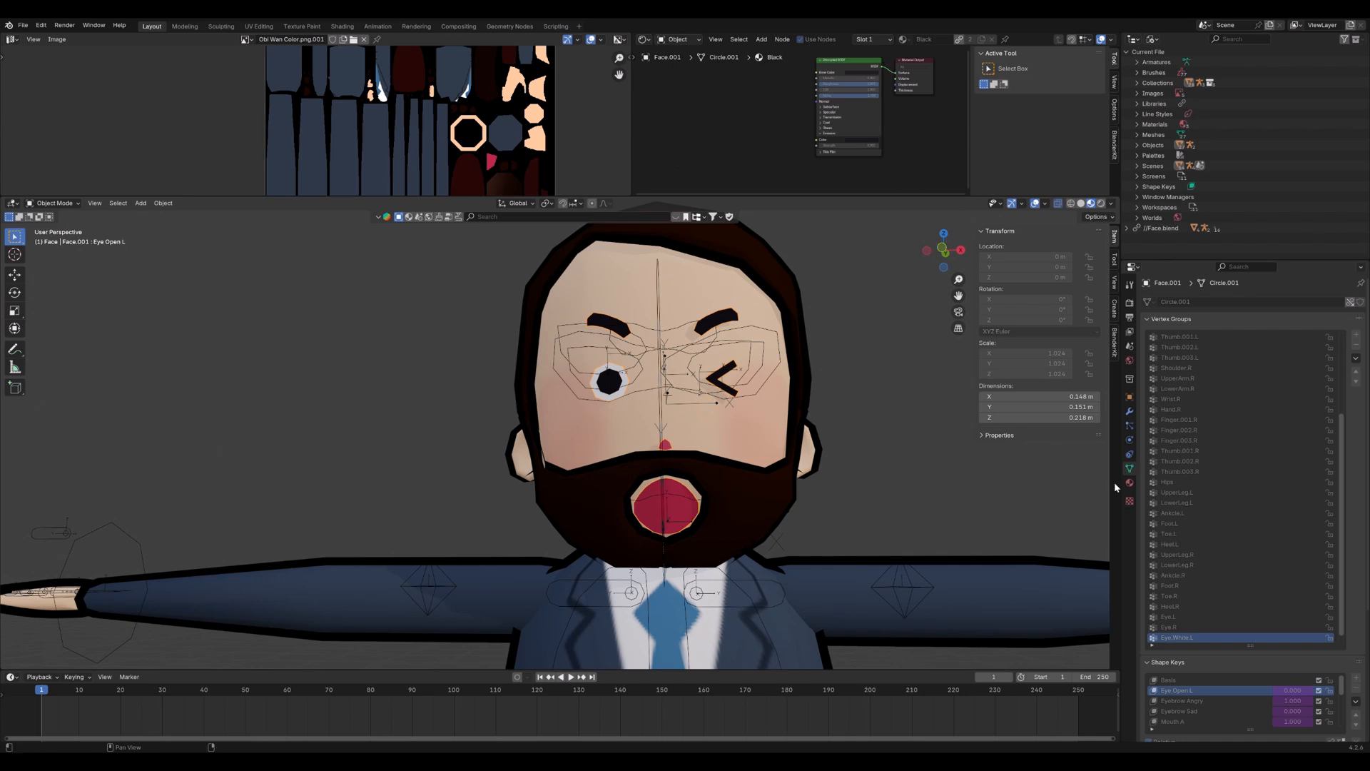
{"action": "scroll", "coordinate": [1199, 442], "scroll_direction": "down", "scroll_amount": 2}
{"action": "scroll", "coordinate": [1189, 409], "scroll_direction": "up", "scroll_amount": 3}
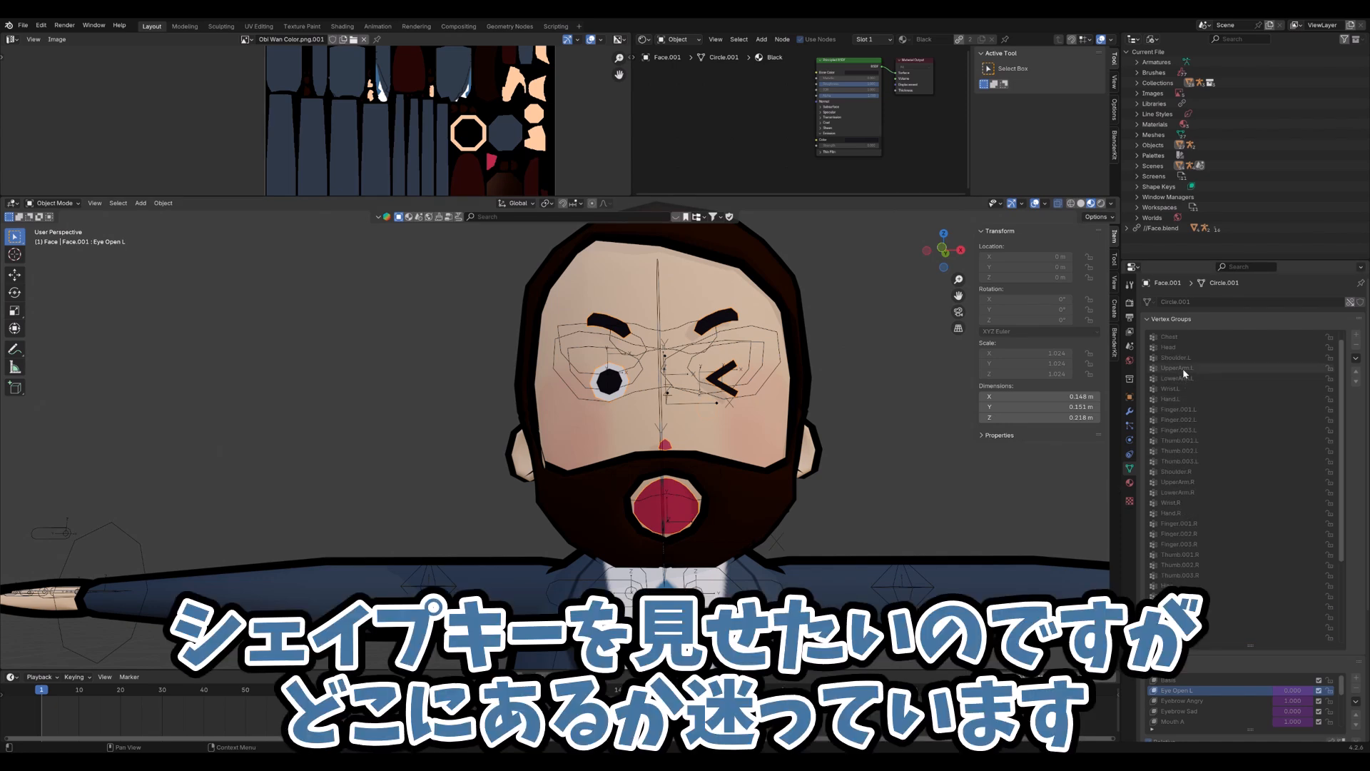
{"action": "scroll", "coordinate": [1193, 357], "scroll_direction": "down", "scroll_amount": 5}
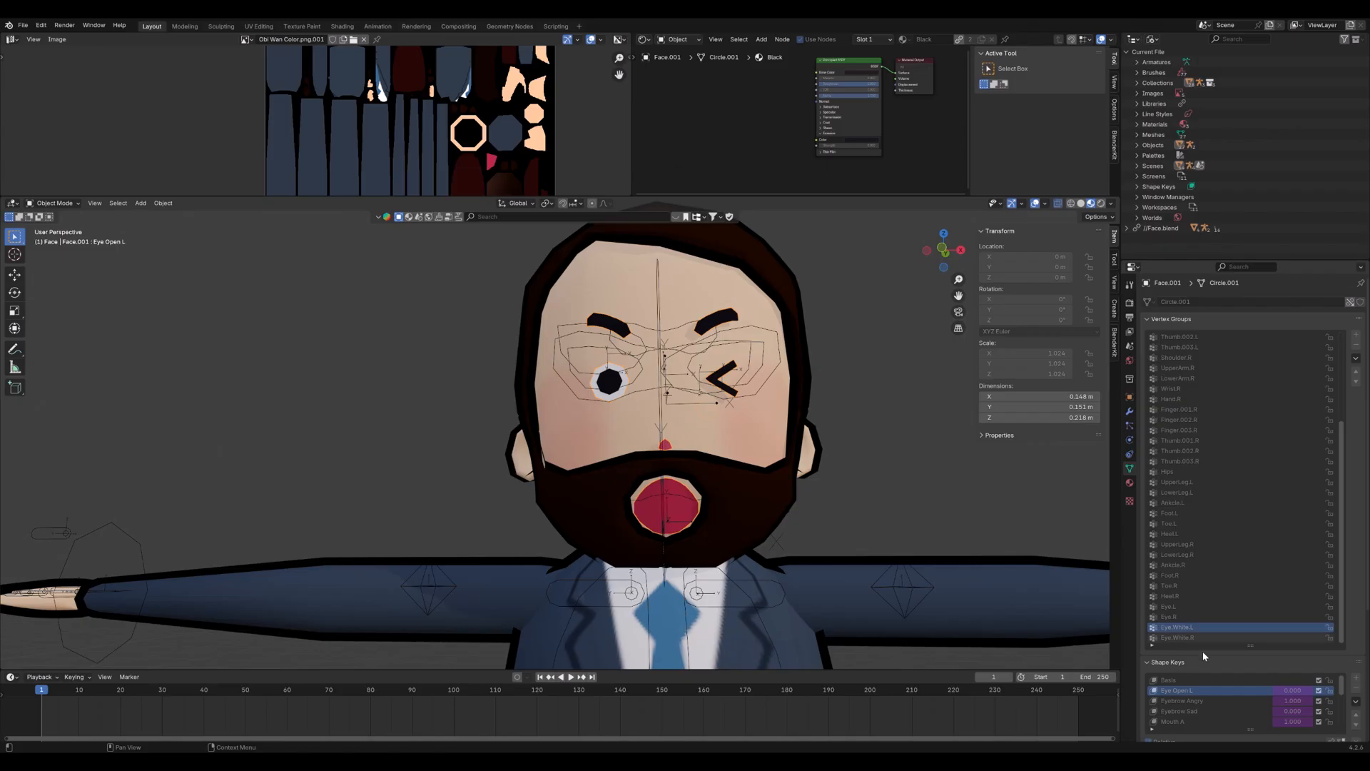
{"action": "scroll", "coordinate": [1223, 678], "scroll_direction": "down", "scroll_amount": 1}
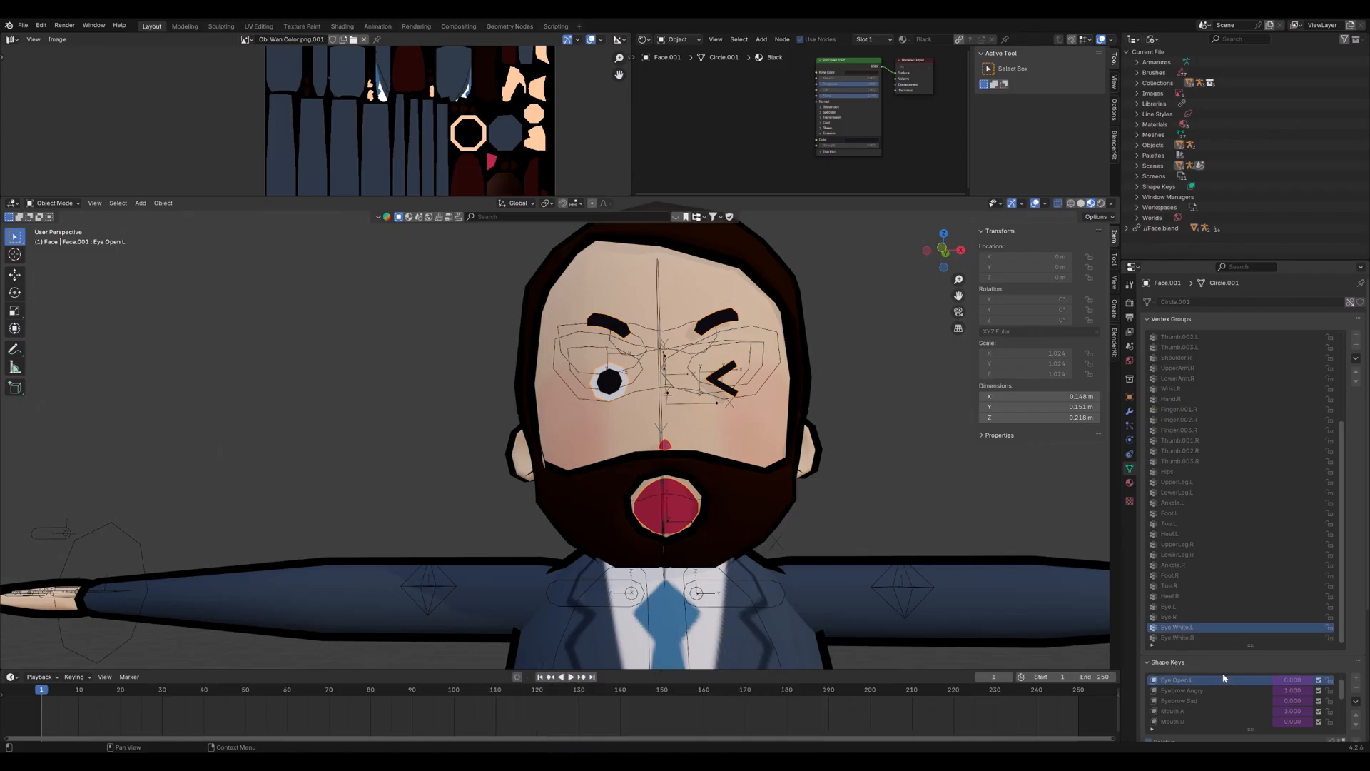
{"action": "left_click", "coordinate": [1154, 664]}
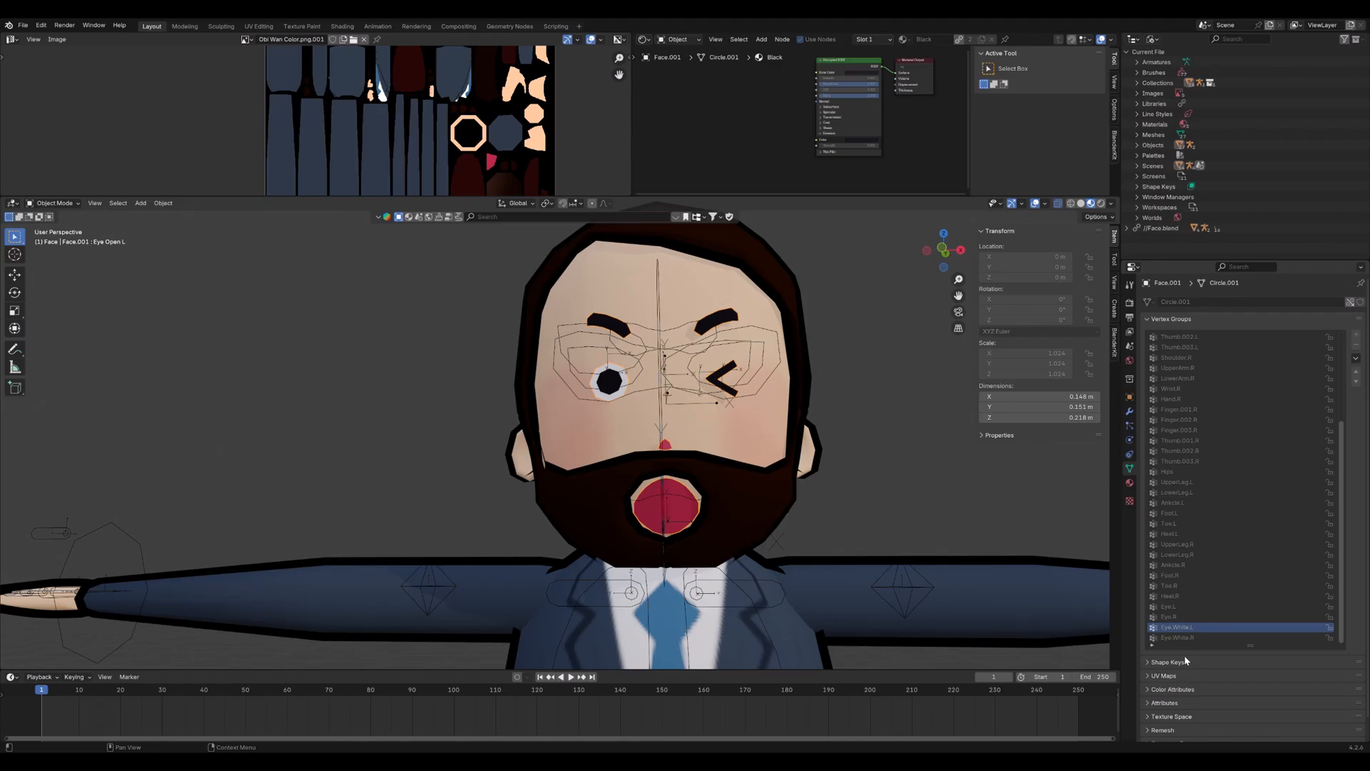
{"action": "left_click", "coordinate": [1186, 660]}
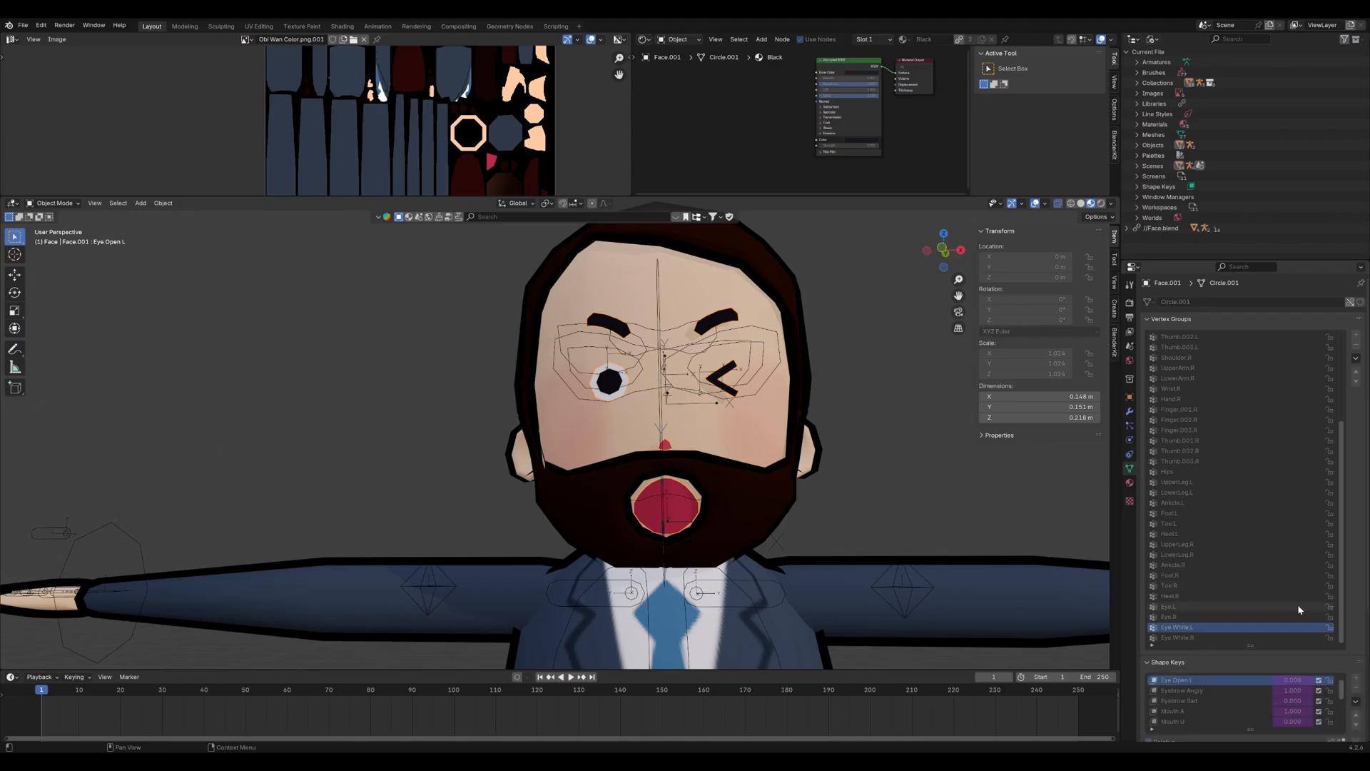
{"action": "scroll", "coordinate": [1222, 561], "scroll_direction": "down", "scroll_amount": 5}
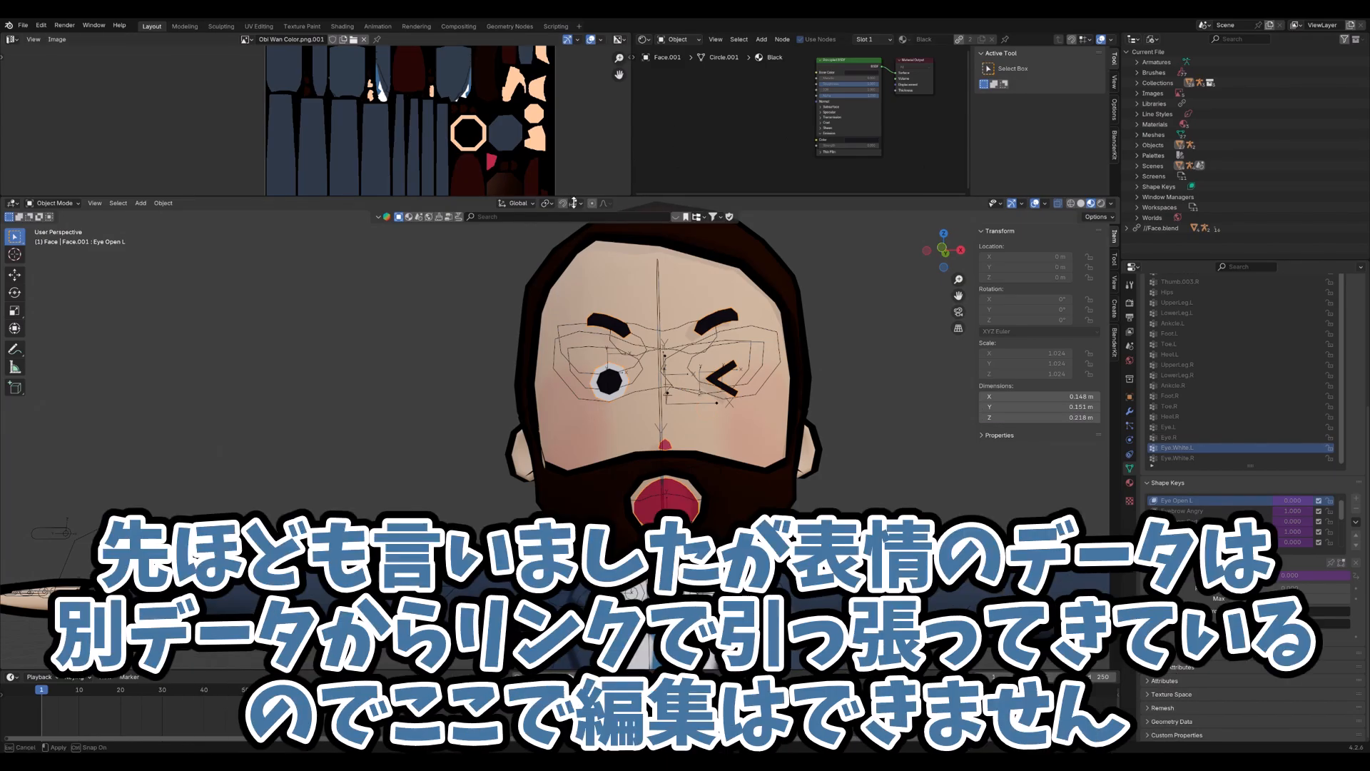
Enlarge the image and shader editors, set the Outliner to View Layer display, and select Armature.001 inside the Face collection
{"action": "left_click_drag", "start_coordinate": [573, 199], "coordinate": [573, 305]}
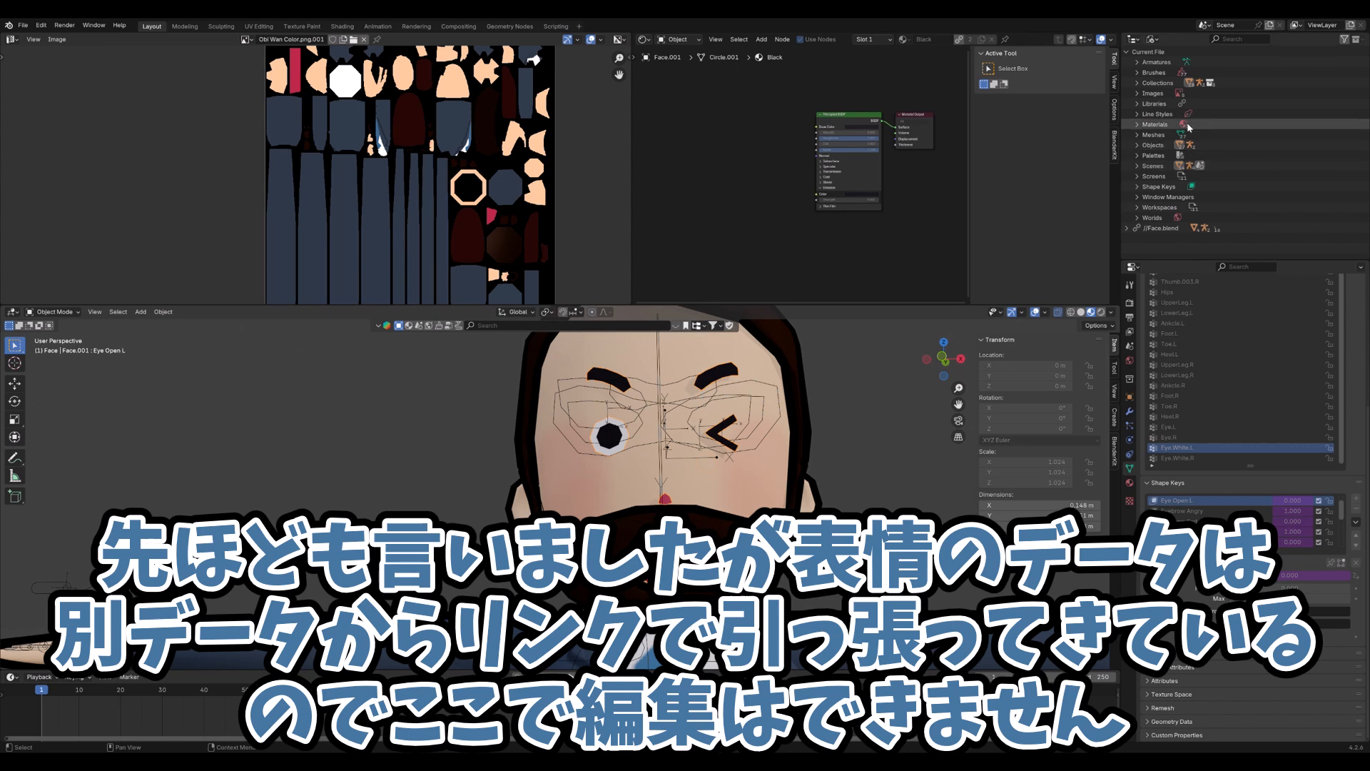
{"action": "left_click", "coordinate": [1153, 39]}
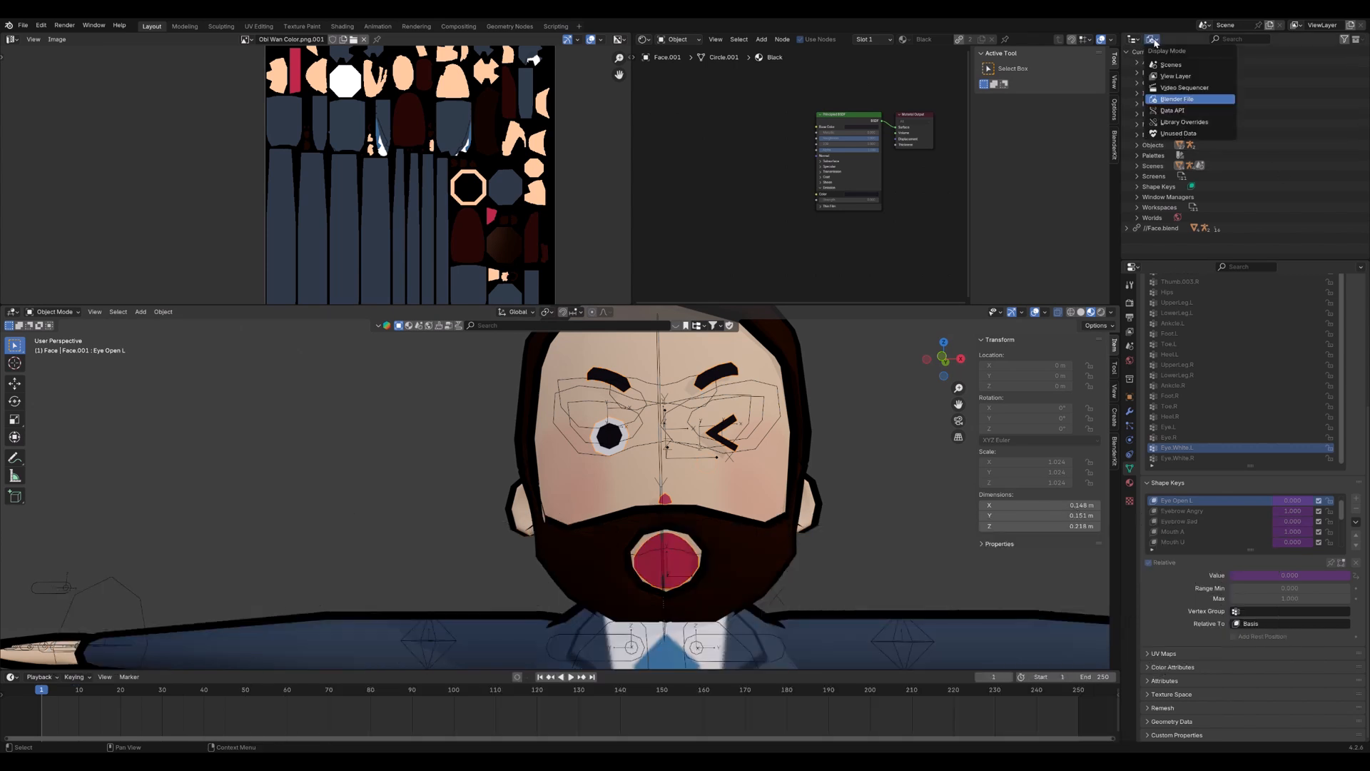
{"action": "left_click", "coordinate": [1174, 76]}
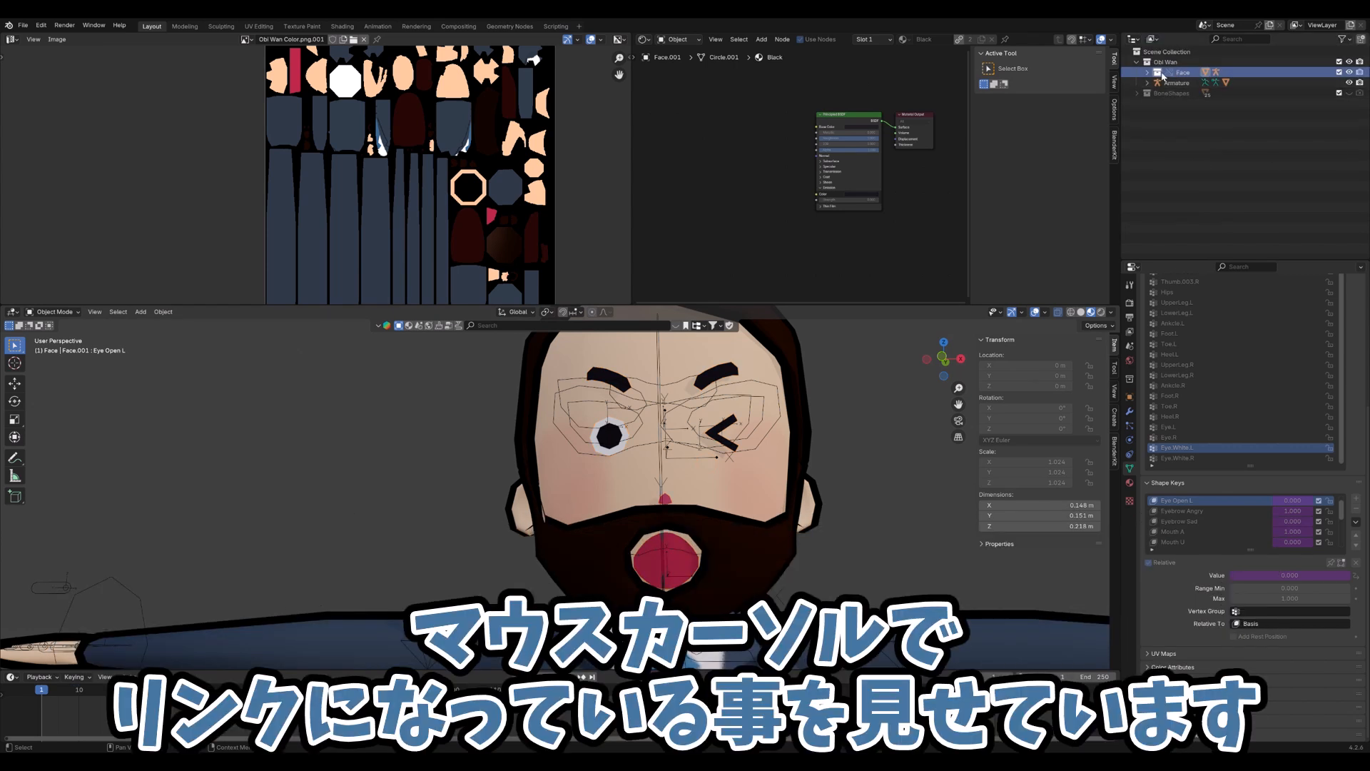
{"action": "left_click", "coordinate": [1147, 72]}
{"action": "left_click", "coordinate": [1203, 84]}
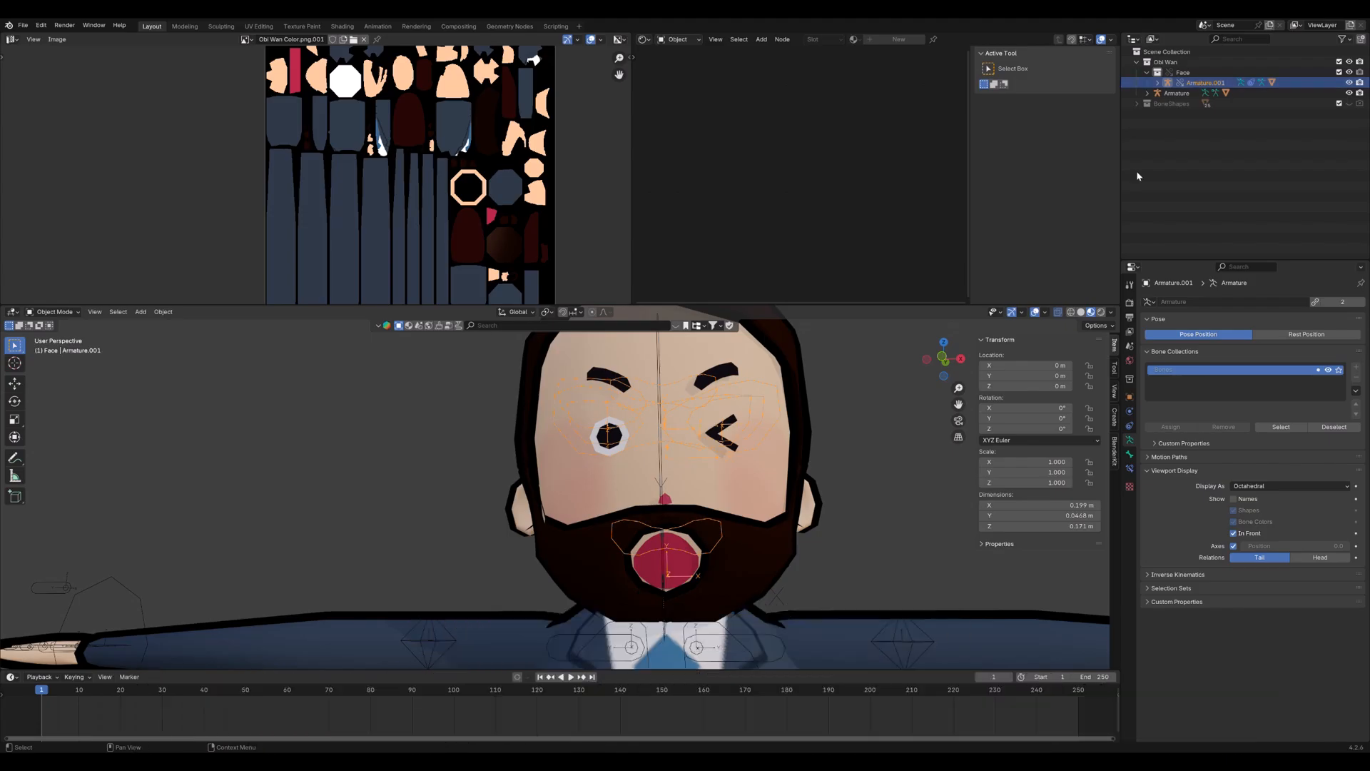
{"action": "key", "text": "g"}
{"action": "right_click", "coordinate": [824, 477]}
Inspect the whole Obi Wan Color.png.001 texture in the image editor
{"action": "scroll", "coordinate": [389, 162], "scroll_direction": "down", "scroll_amount": 5}
{"action": "scroll", "coordinate": [388, 156], "scroll_direction": "up", "scroll_amount": 4}
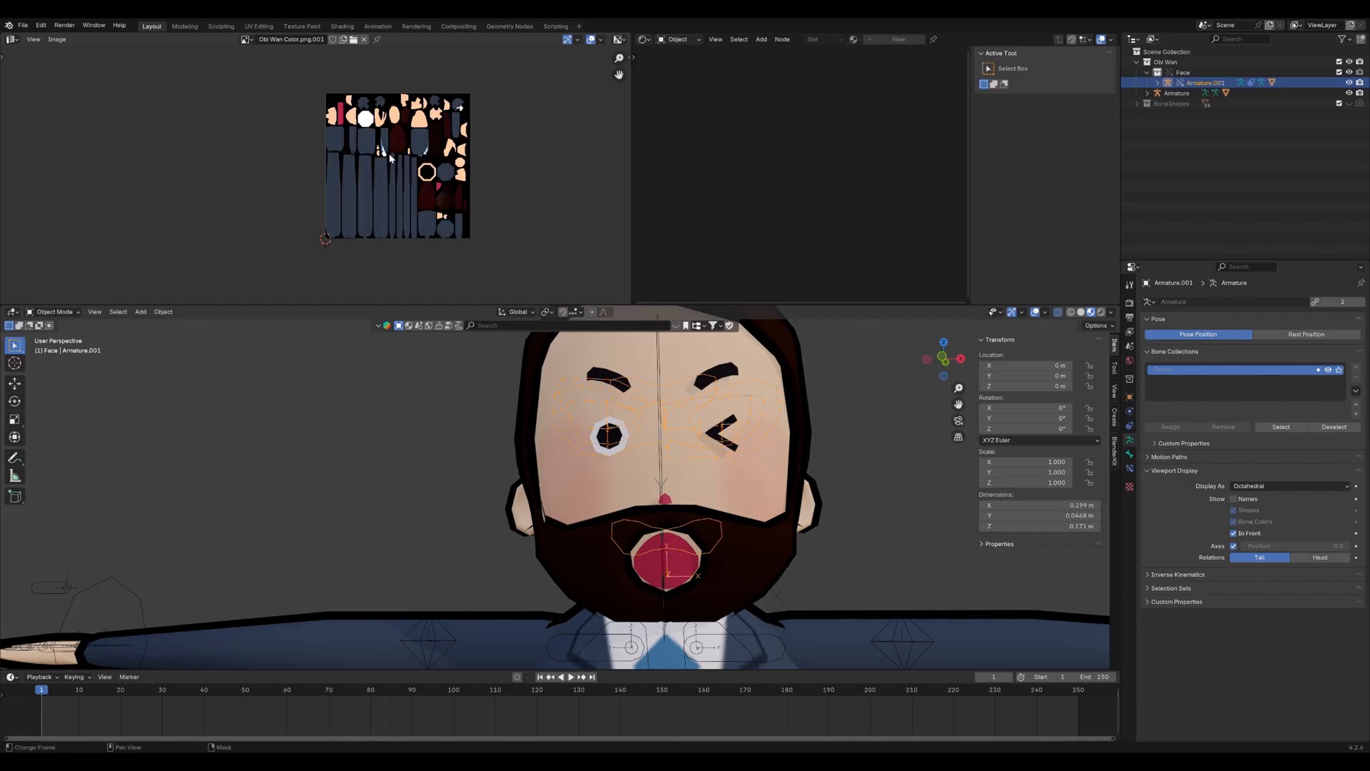
{"action": "scroll", "coordinate": [408, 146], "scroll_direction": "down", "scroll_amount": 2}
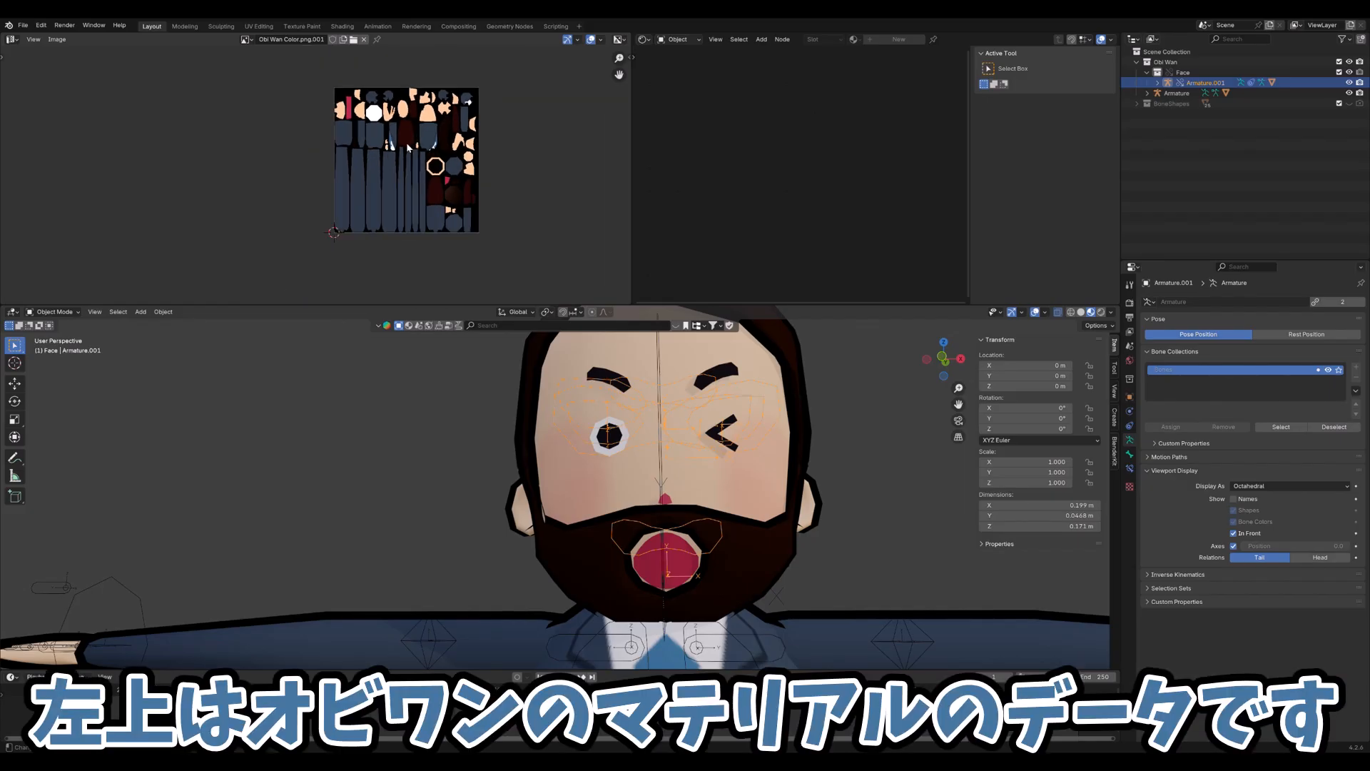
{"action": "scroll", "coordinate": [410, 148], "scroll_direction": "up", "scroll_amount": 3}
{"action": "scroll", "coordinate": [410, 150], "scroll_direction": "down", "scroll_amount": 1}
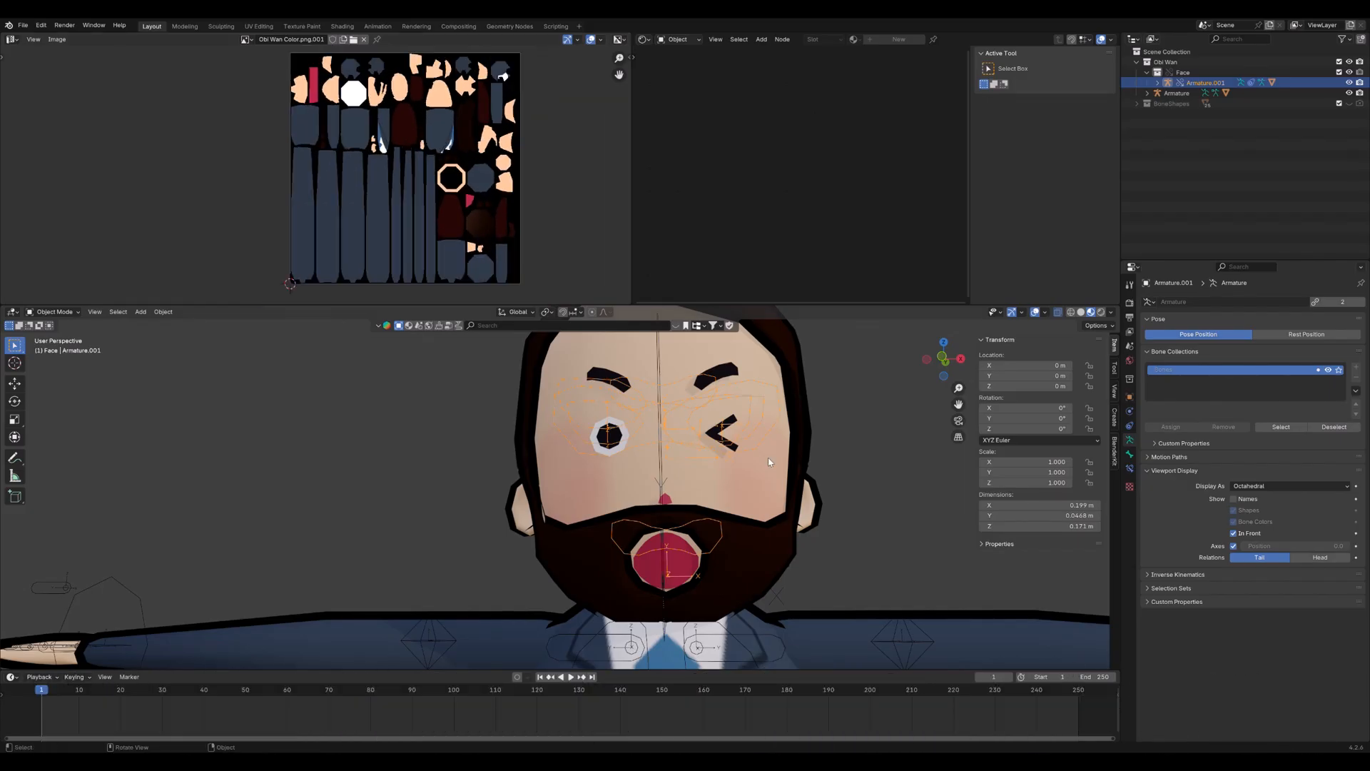
Select the Body mesh in front view and check it briefly in wireframe shading
{"action": "mouse_move", "coordinate": [454, 452]}
{"action": "middle_mouse_down"}
{"action": "mouse_move", "coordinate": [434, 444]}
{"action": "mouse_move", "coordinate": [454, 460]}
{"action": "middle_mouse_up"}
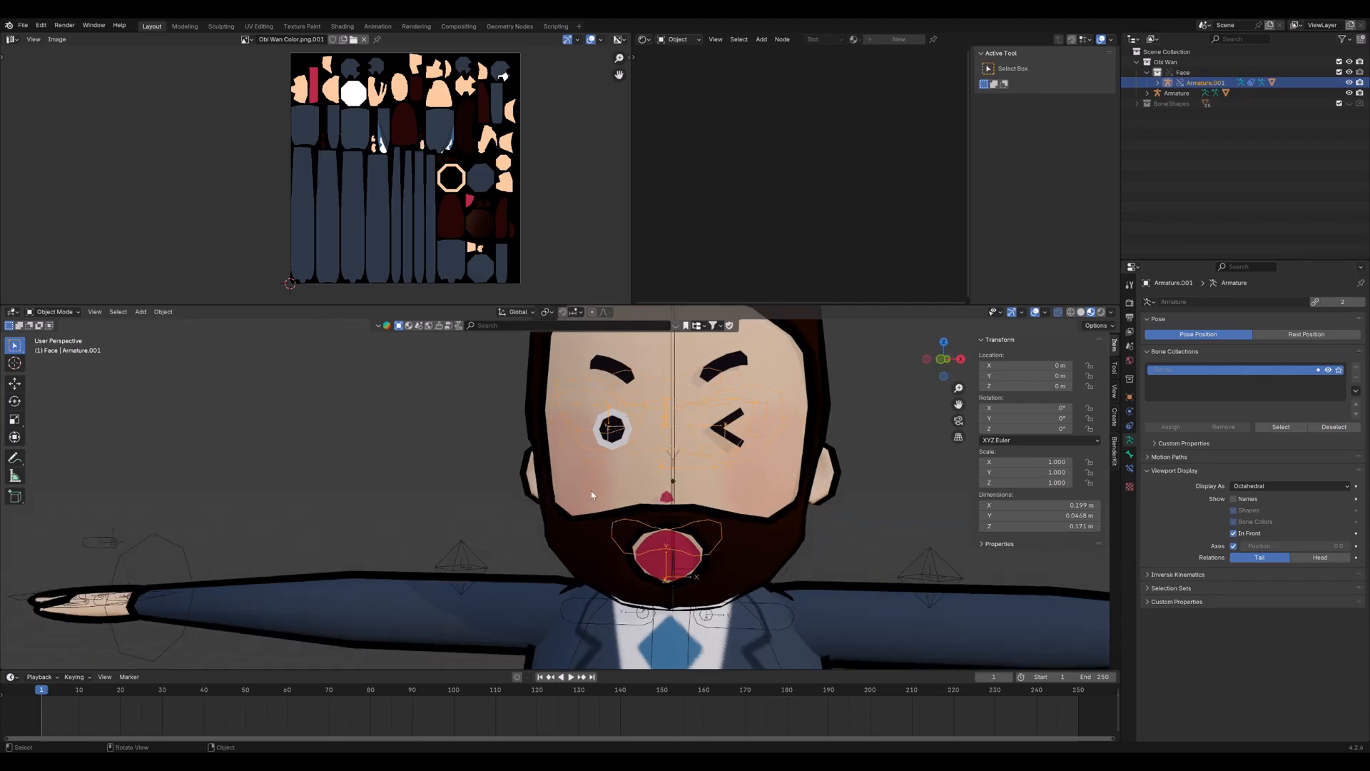
{"action": "key", "text": "KP_1"}
{"action": "scroll", "coordinate": [635, 438], "scroll_direction": "down", "scroll_amount": 6}
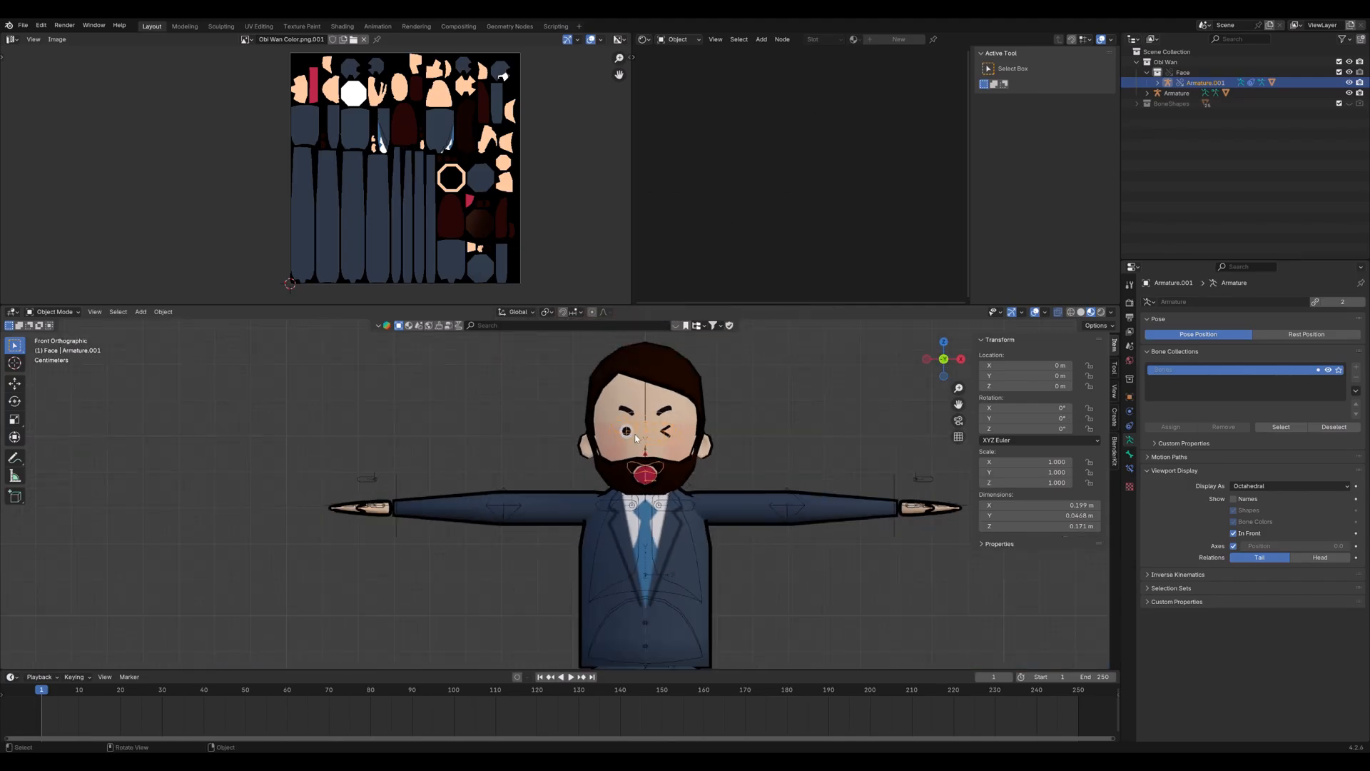
{"action": "left_click", "coordinate": [668, 373]}
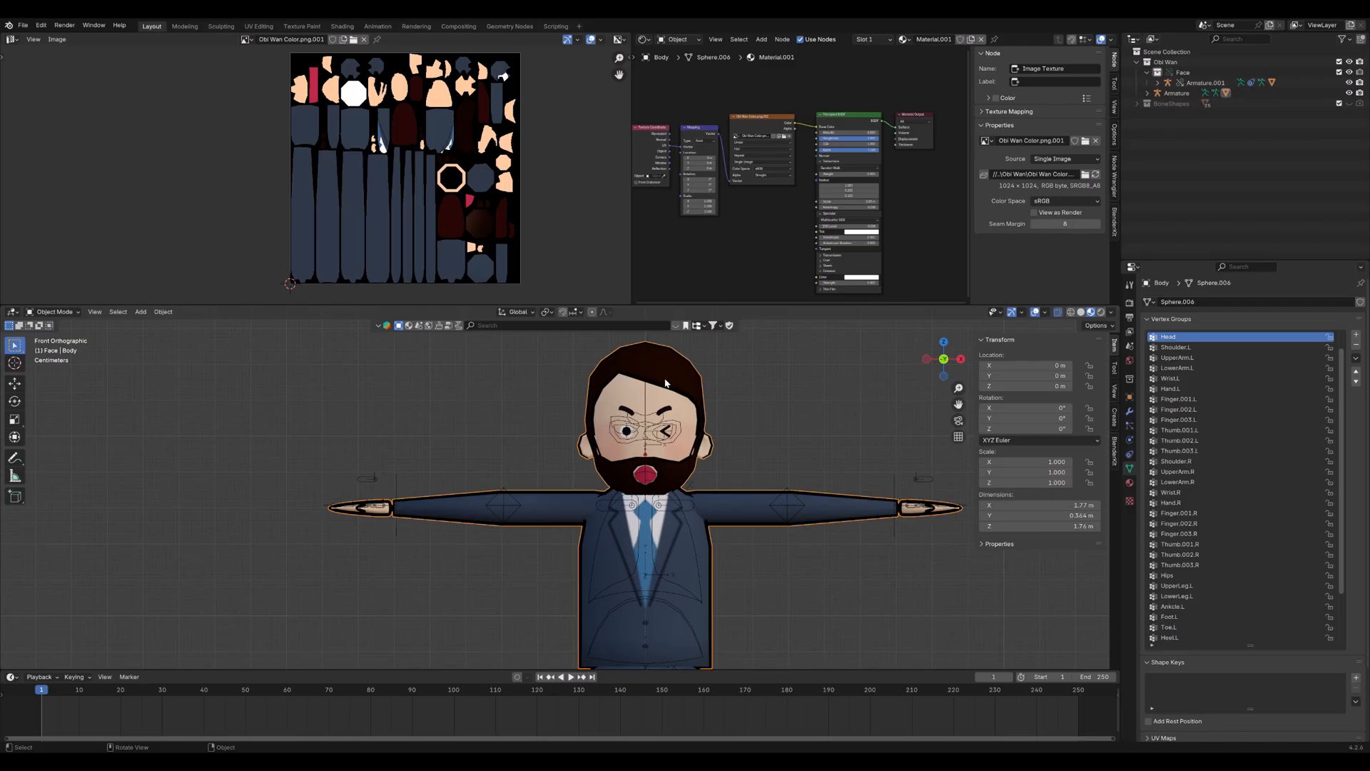
{"action": "left_click", "coordinate": [664, 383]}
{"action": "left_click", "coordinate": [664, 382]}
{"action": "key", "text": "shift+z"}
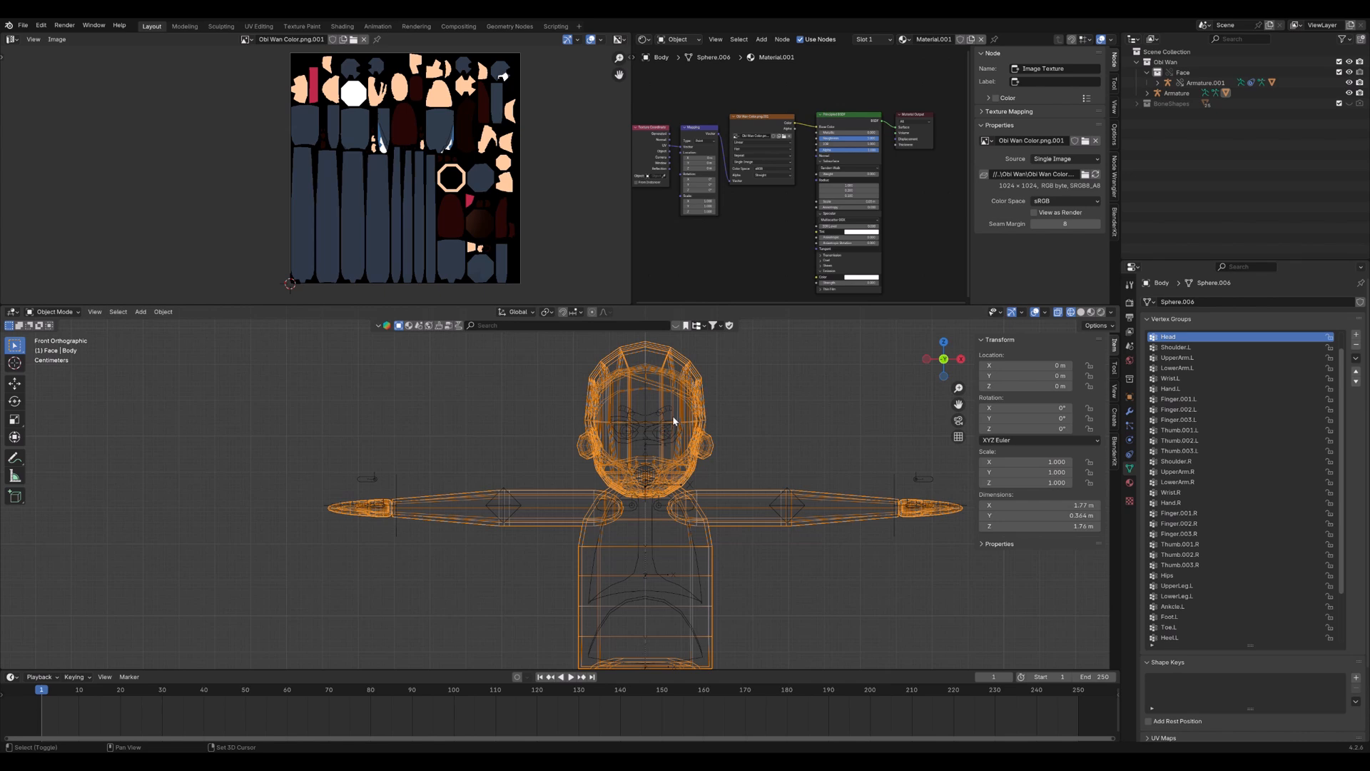
{"action": "key", "text": "shift+z"}
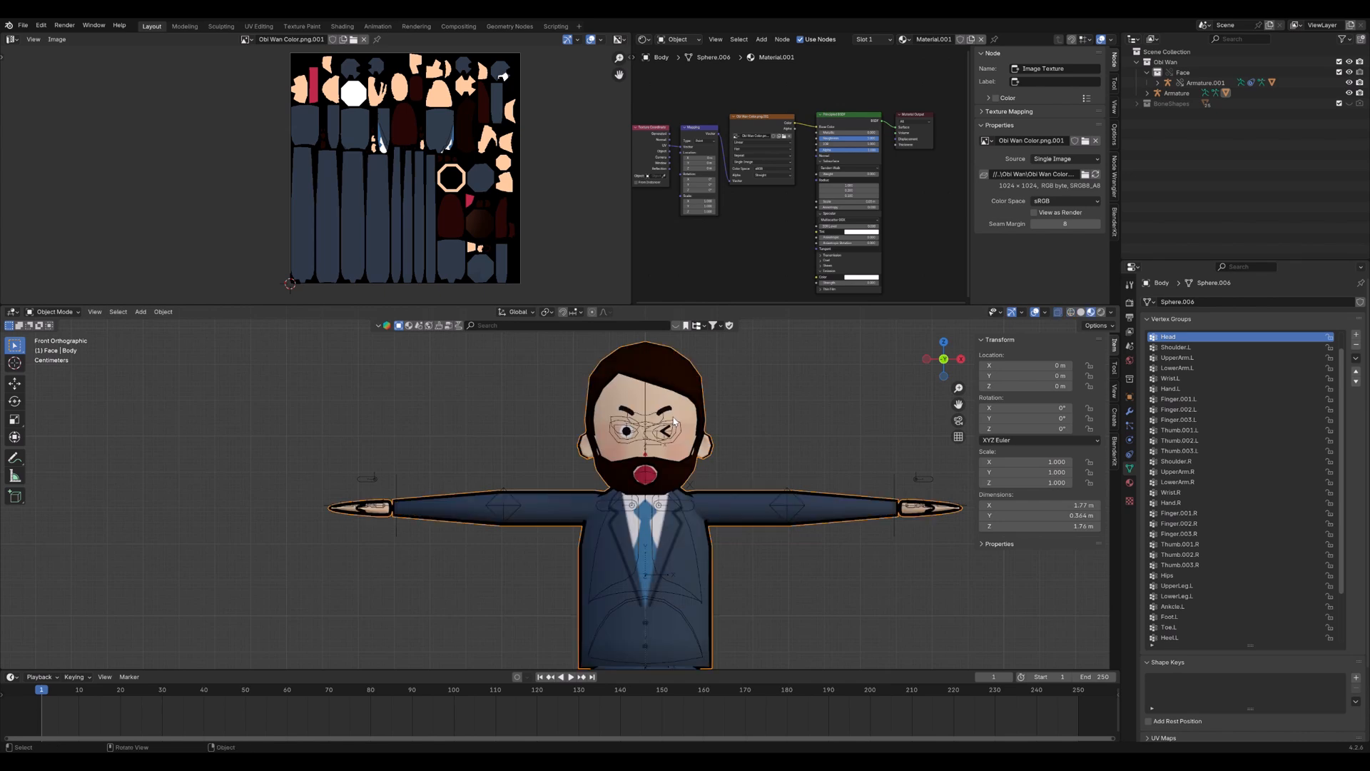
Examine the Body mesh's Head weights in Weight Paint mode, check Texture Paint and Vertex Paint, and return to Object Mode
{"action": "key", "text": "shift+Tab"}
{"action": "key", "text": "ctrl+Tab"}
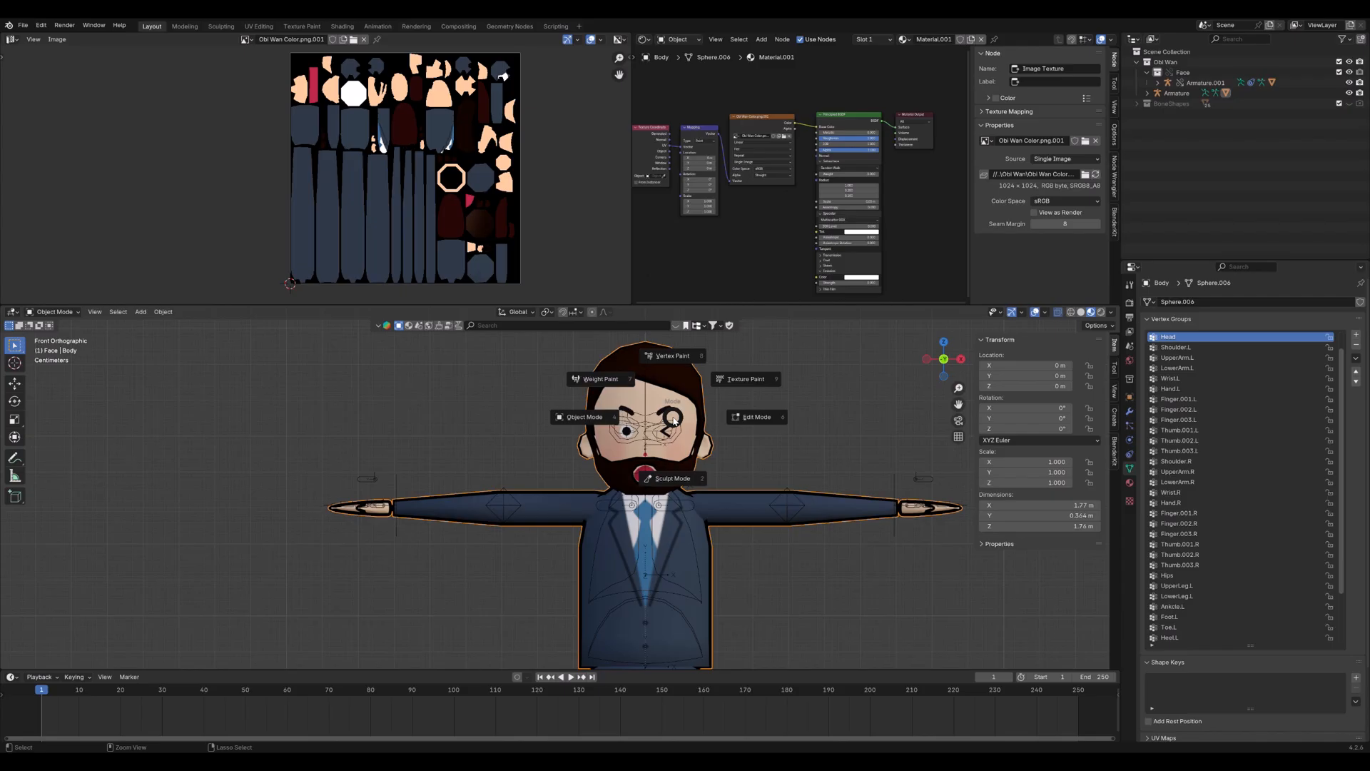
{"action": "left_click", "coordinate": [610, 387]}
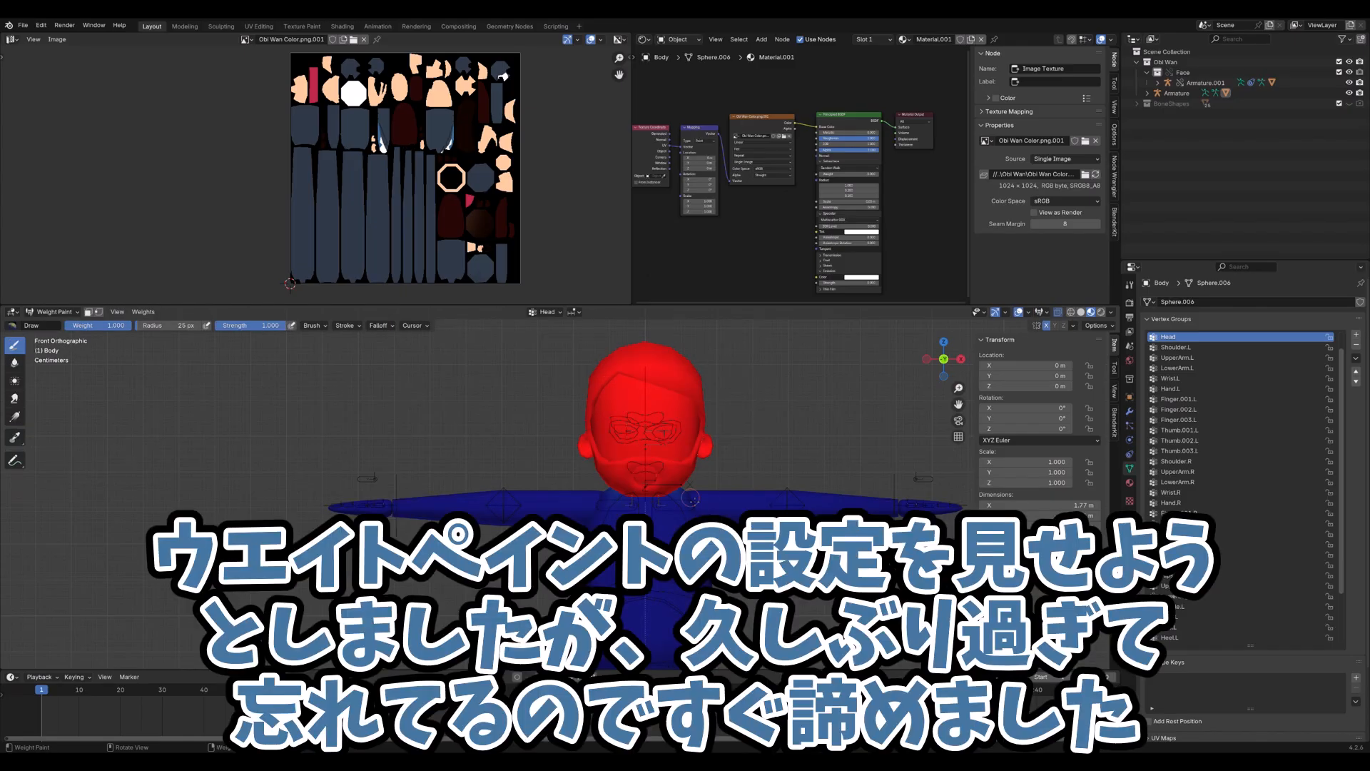
{"action": "key", "text": "ctrl+Tab"}
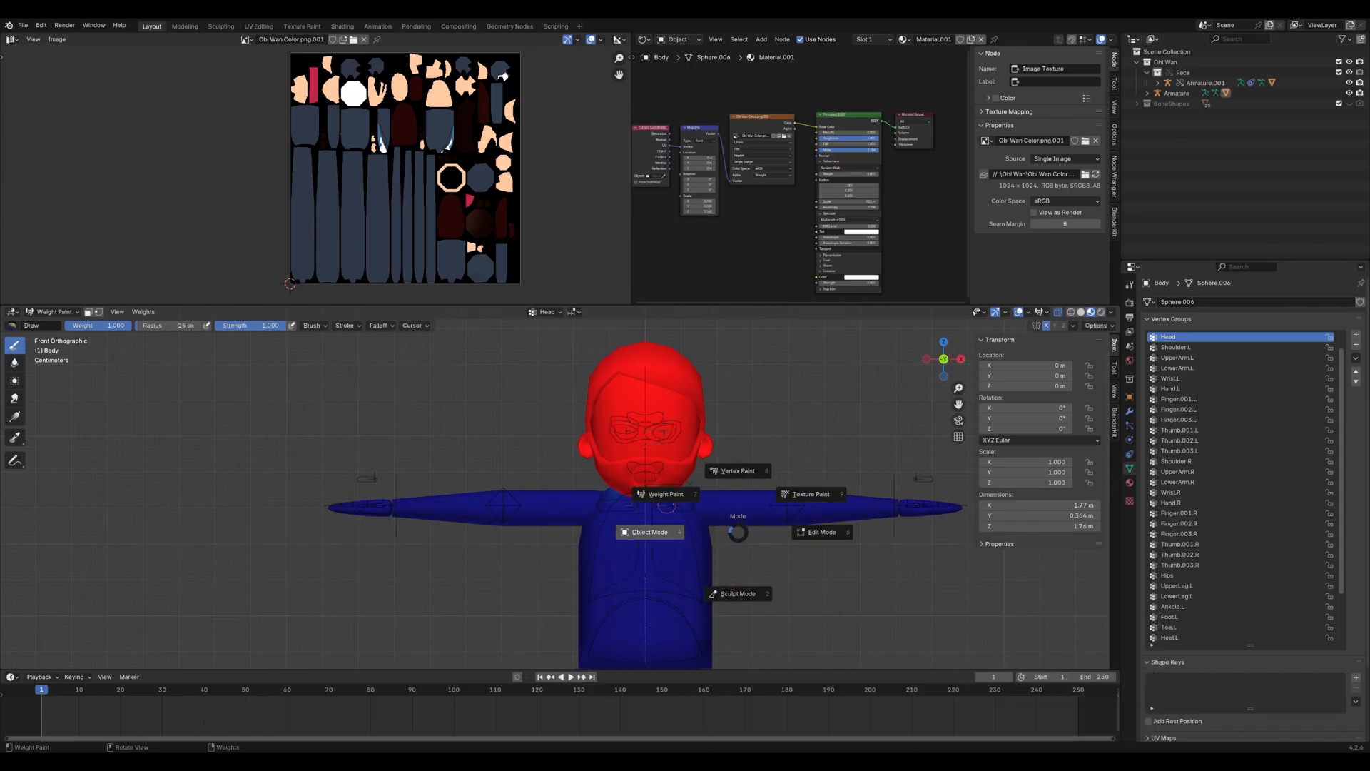
{"action": "left_click", "coordinate": [814, 495]}
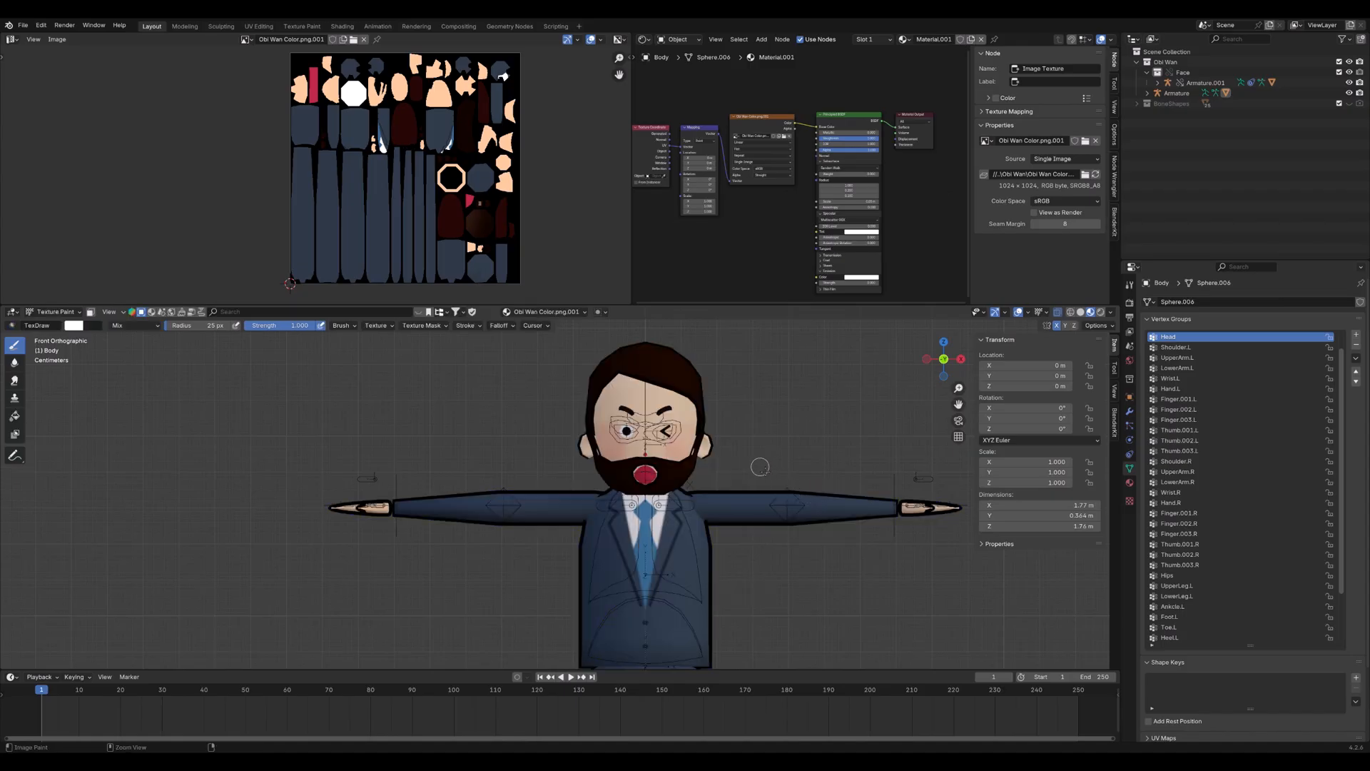
{"action": "key", "text": "ctrl+Tab"}
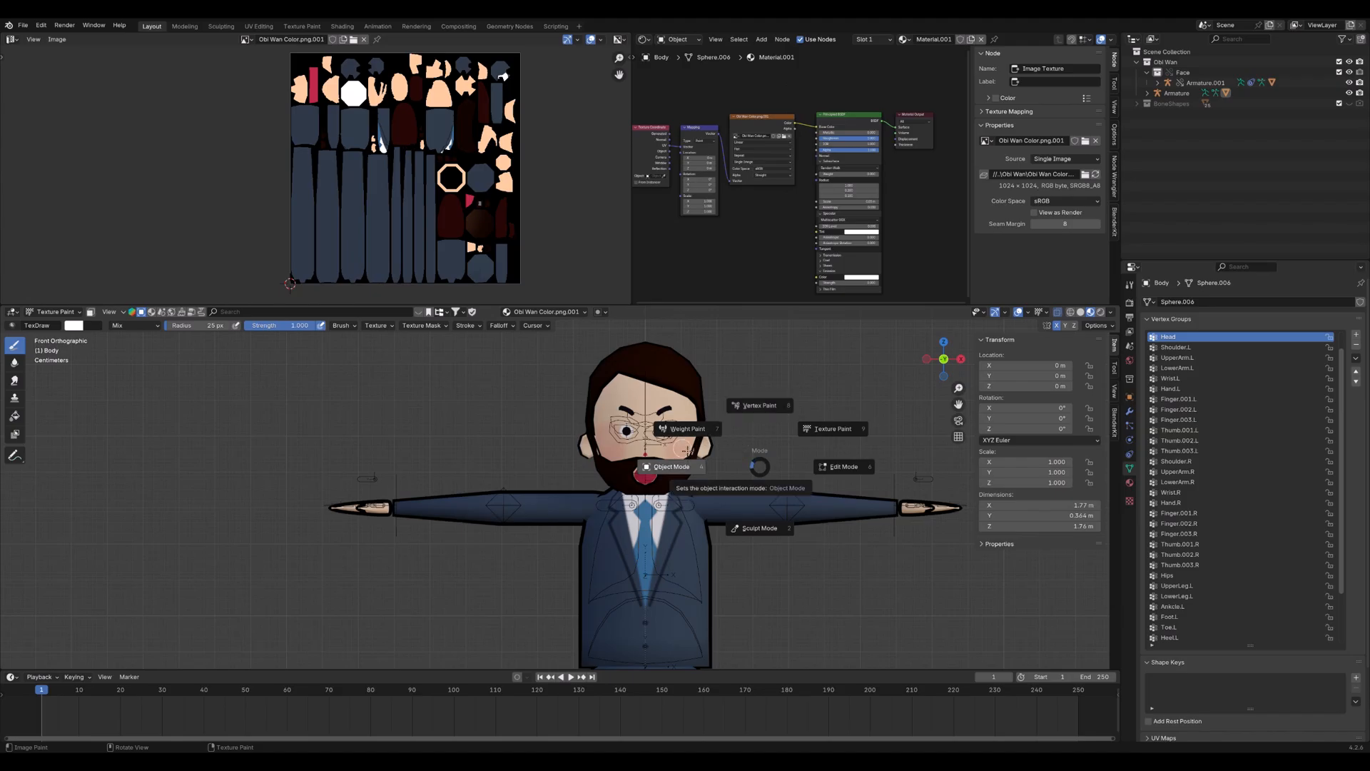
{"action": "left_click", "coordinate": [685, 428]}
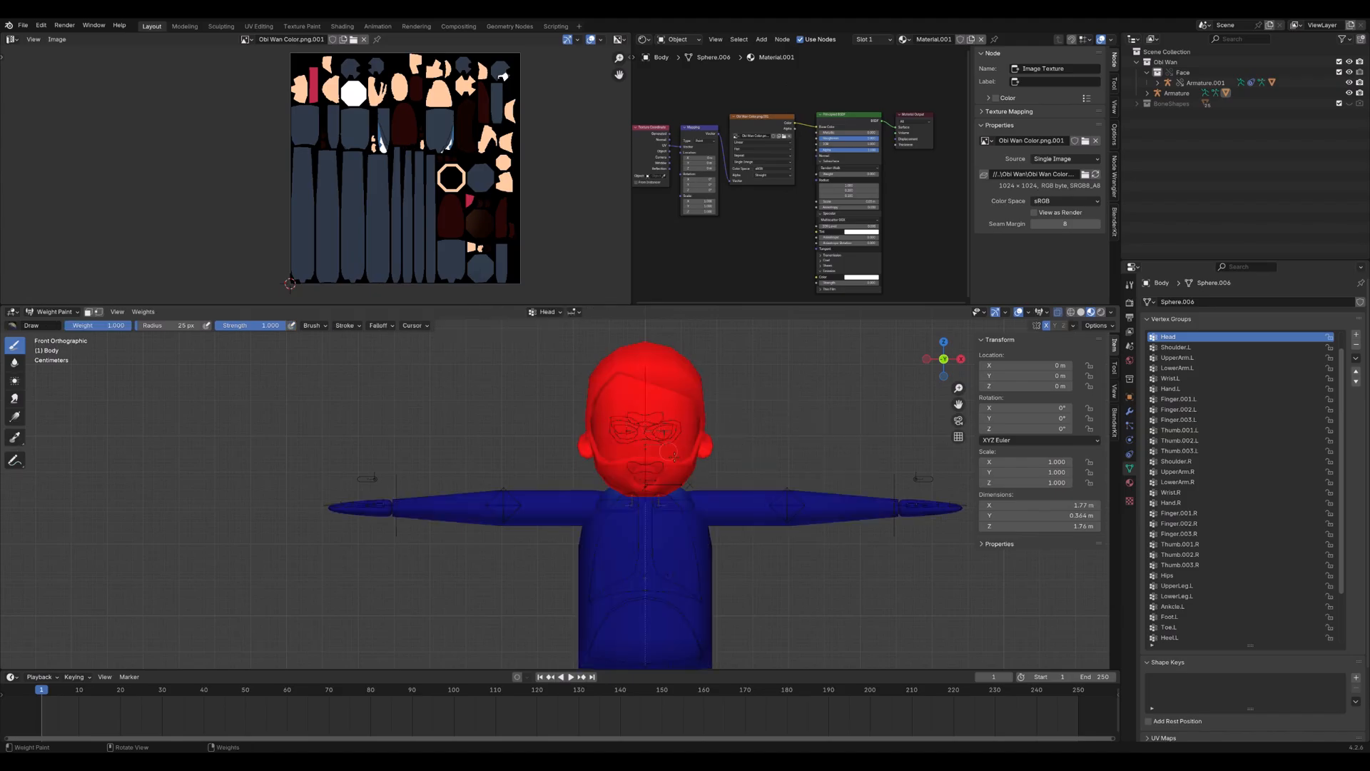
{"action": "key", "text": "ctrl+Tab"}
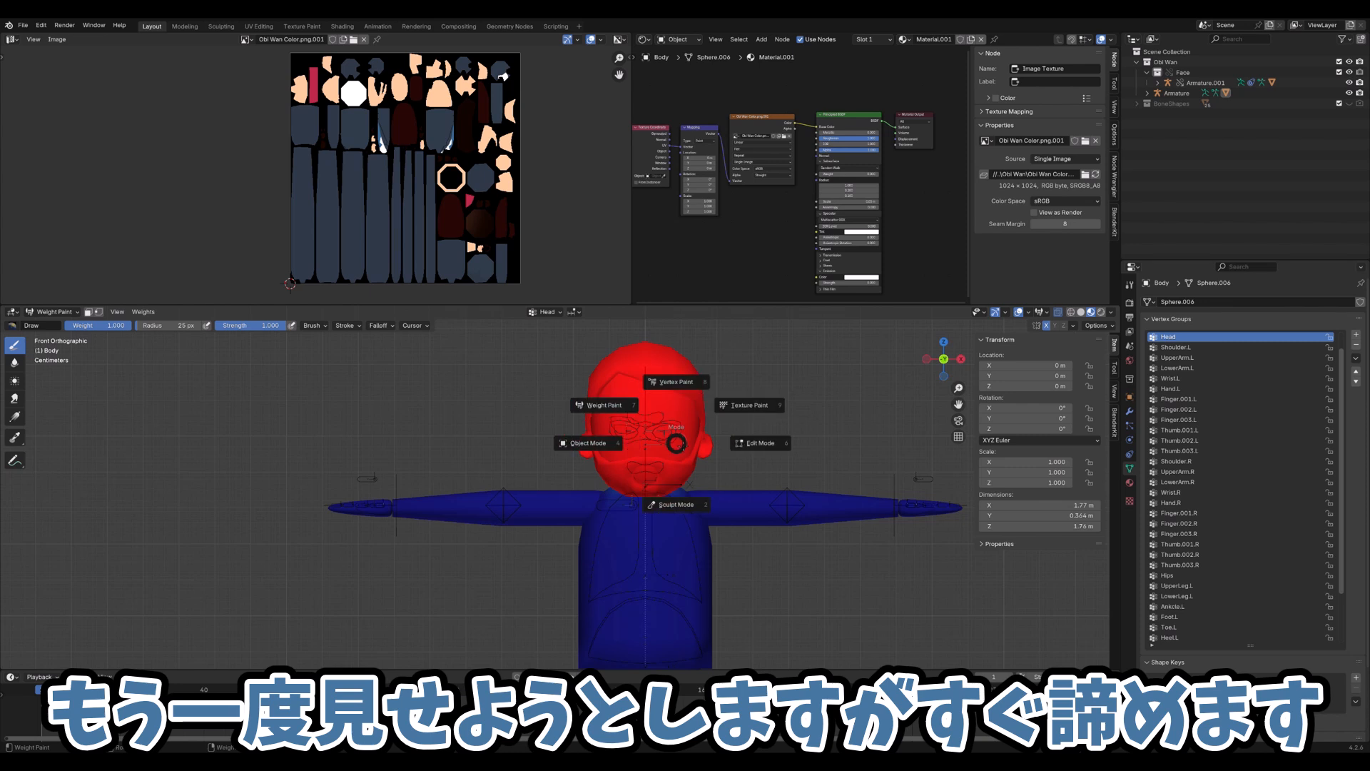
{"action": "left_click", "coordinate": [682, 403]}
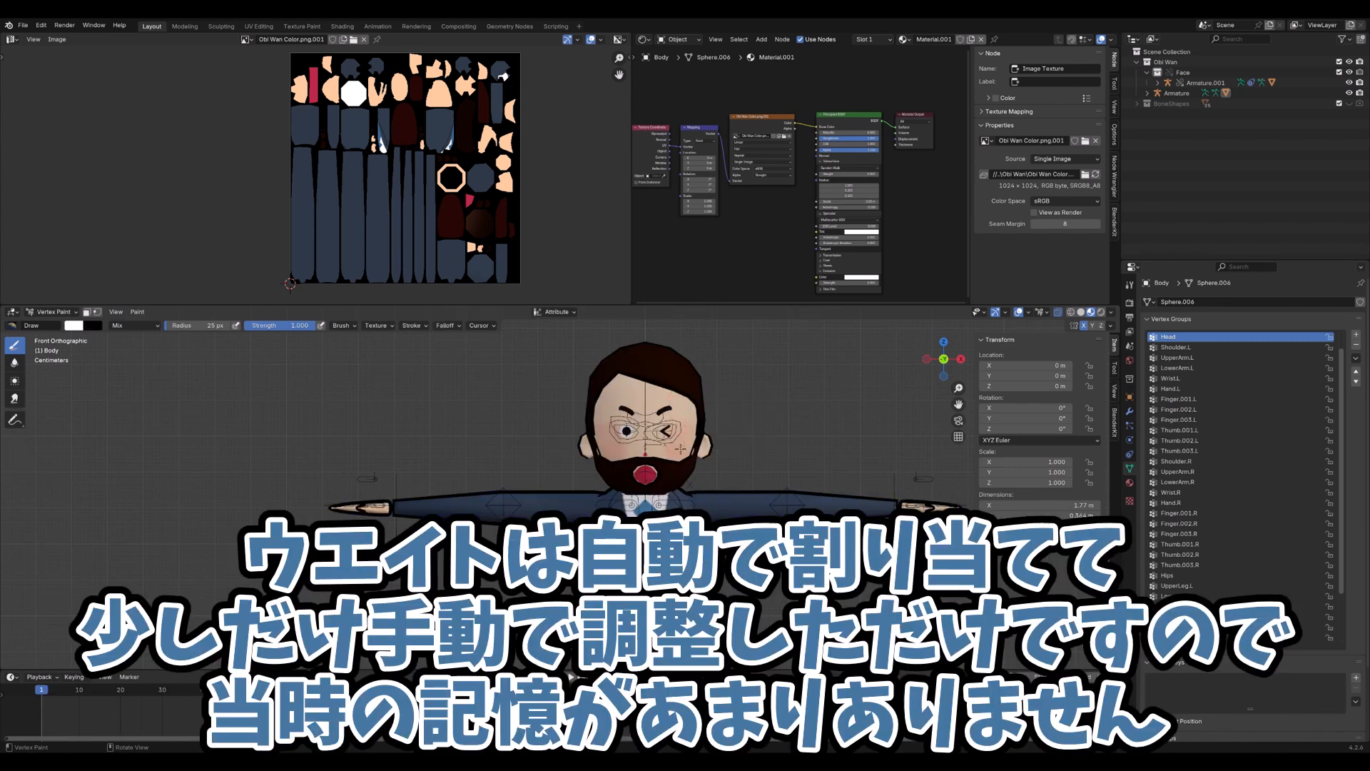
{"action": "key", "text": "ctrl+Tab"}
{"action": "left_click", "coordinate": [604, 454]}
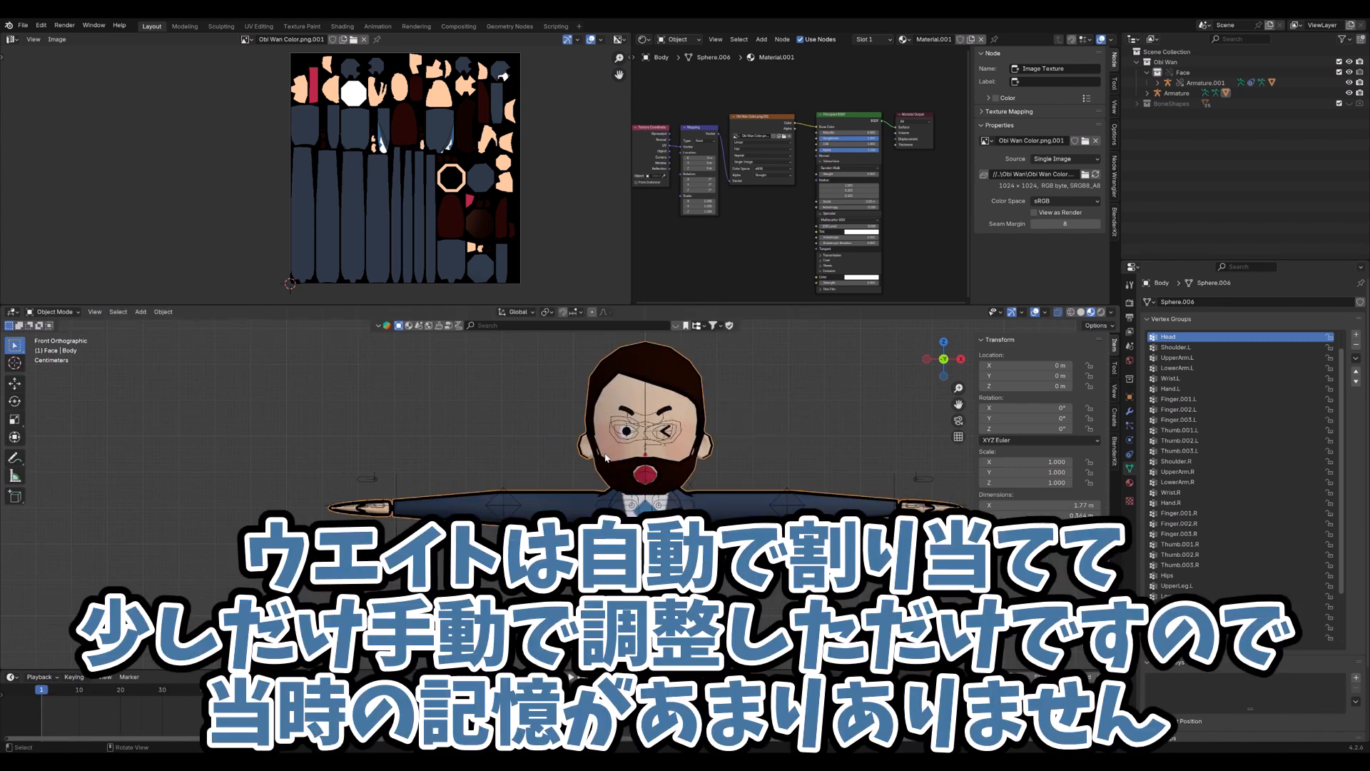
Clear the location of all face control bones of Armature.001 in Pose Mode and return to Object Mode
{"action": "middle_click_drag", "start_coordinate": [709, 471], "coordinate": [705, 420]}
{"action": "left_click", "coordinate": [673, 421]}
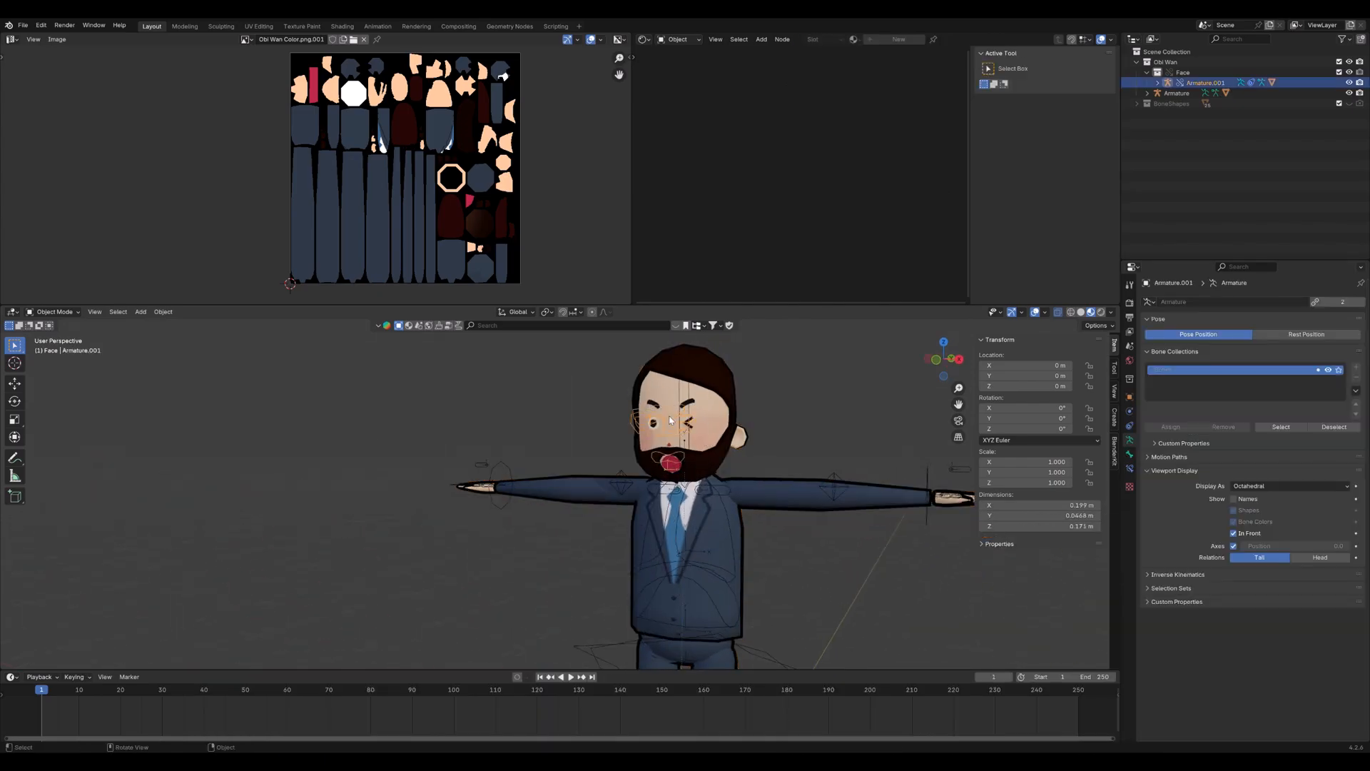
{"action": "key", "text": "ctrl+Tab"}
{"action": "key", "text": "a"}
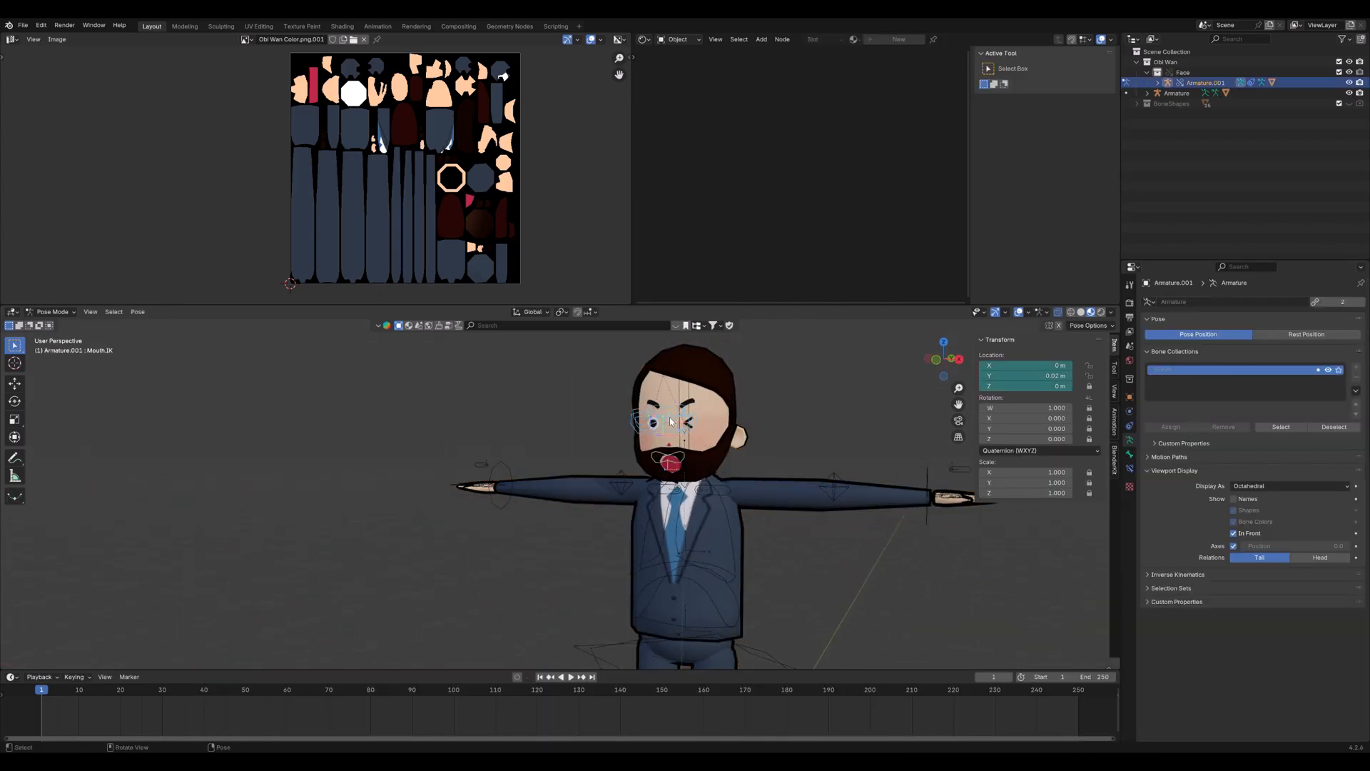
{"action": "key", "text": "alt+g"}
{"action": "key", "text": "KP_1"}
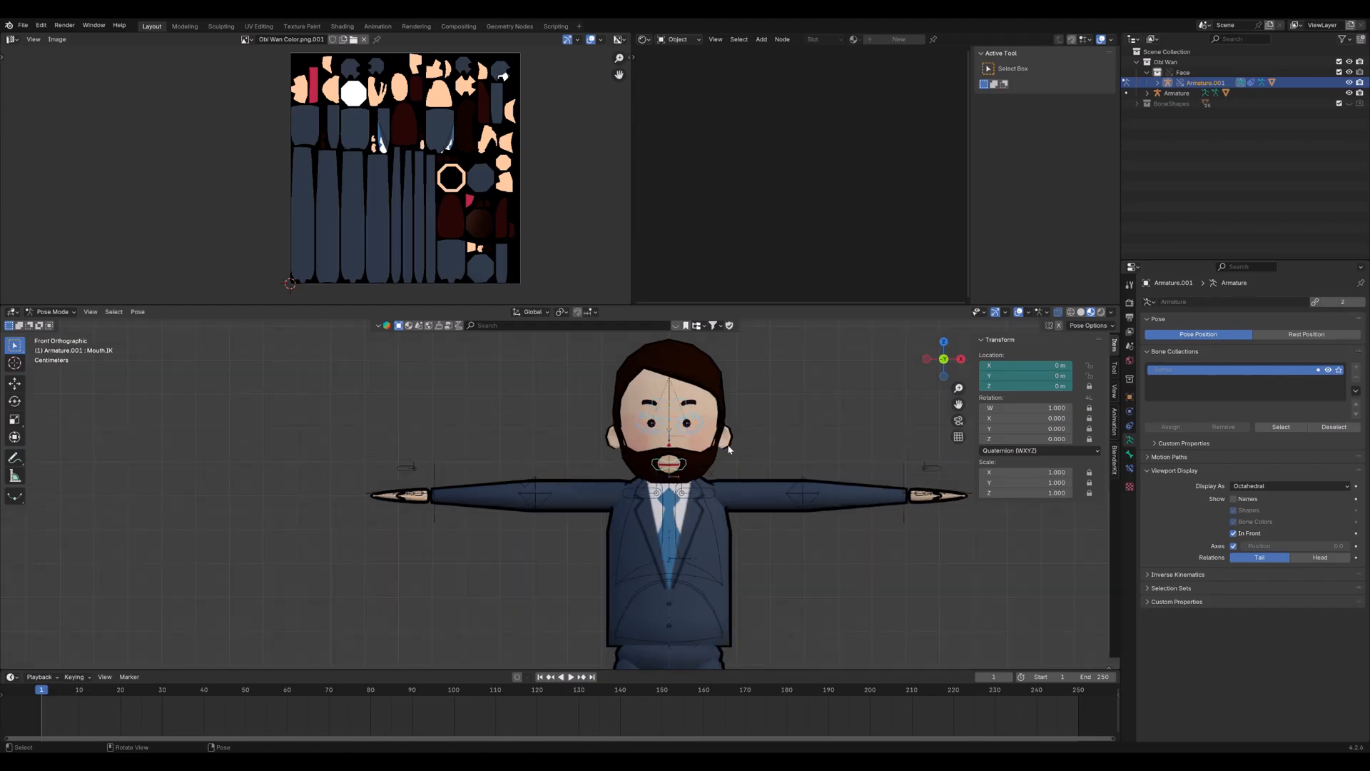
{"action": "key", "text": "ctrl+Tab"}
{"action": "left_click", "coordinate": [735, 408]}
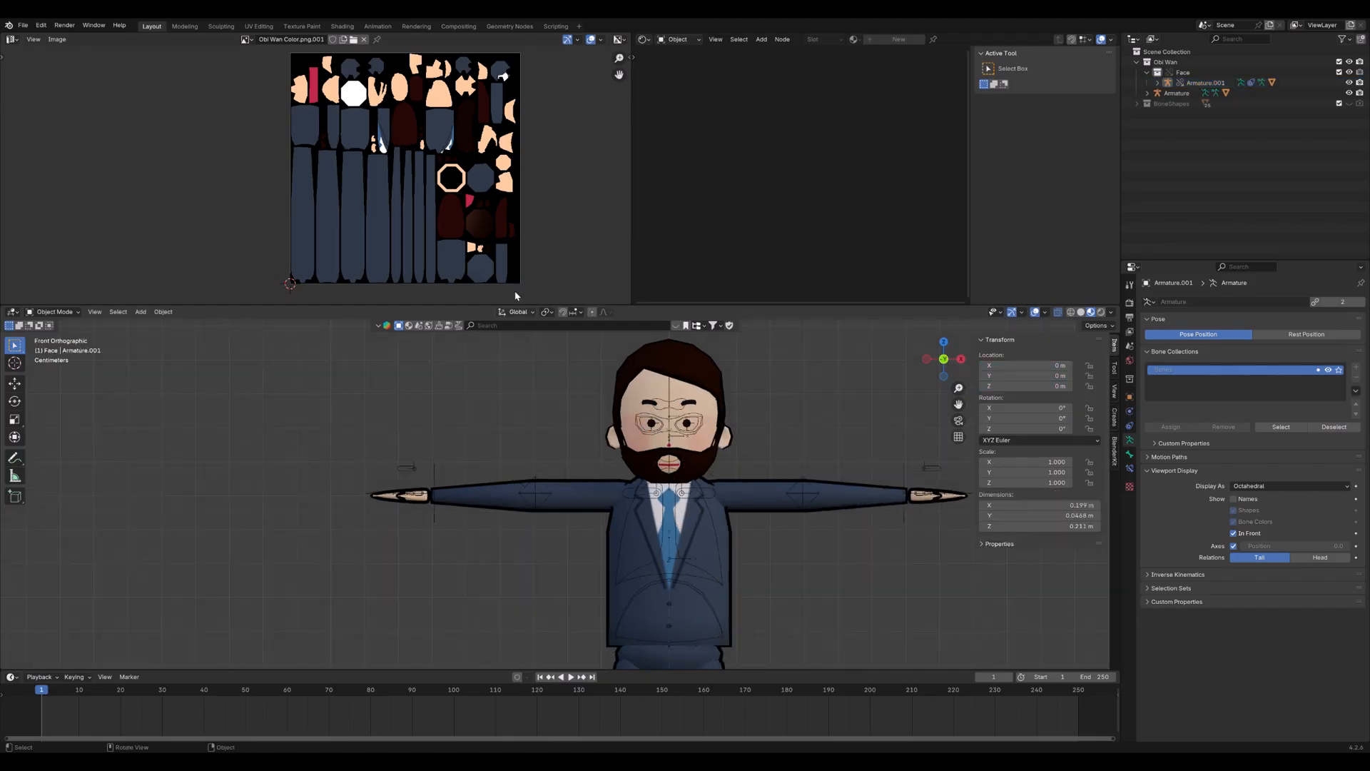
Select the Body mesh and examine the shader nodes of its second material, Material
{"action": "scroll", "coordinate": [675, 526], "scroll_direction": "up", "scroll_amount": 5}
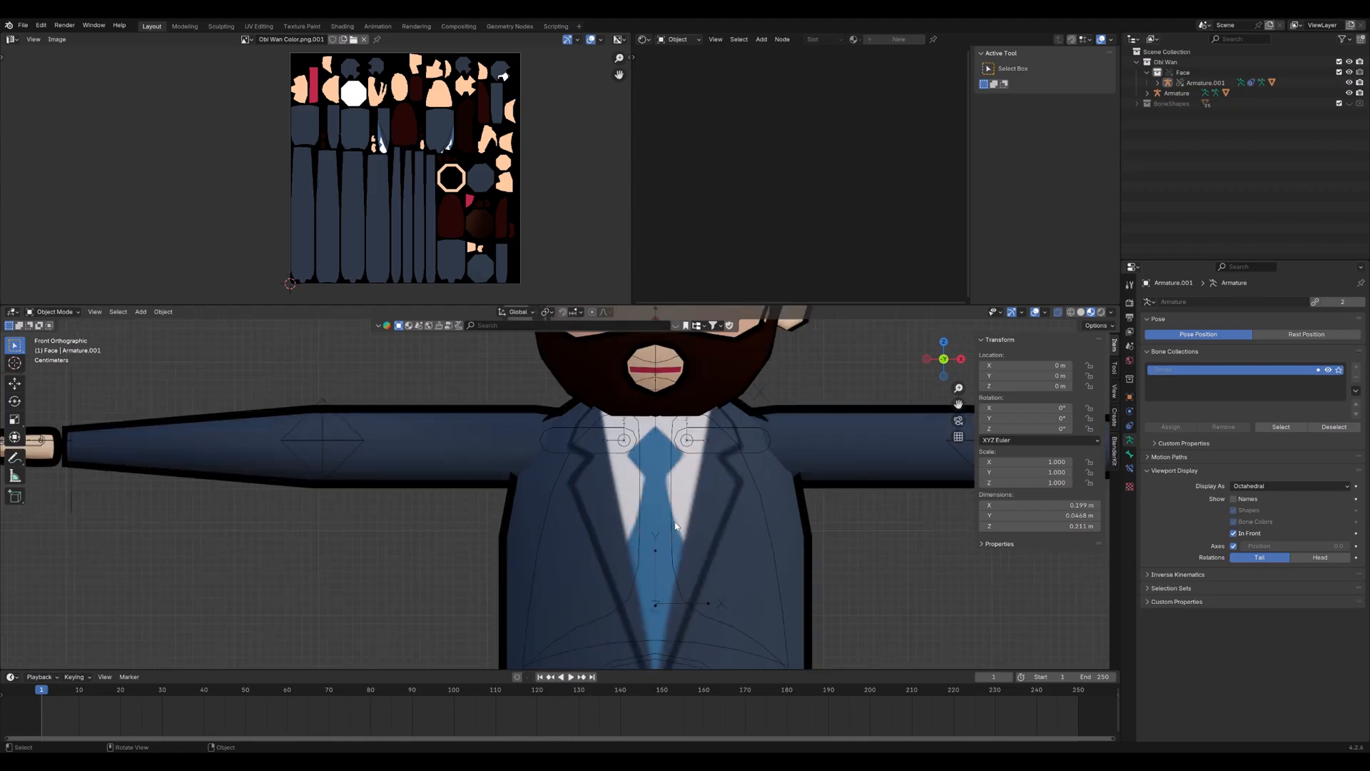
{"action": "scroll", "coordinate": [702, 536], "scroll_direction": "down", "scroll_amount": 6}
{"action": "middle_click_drag", "start_coordinate": [711, 542], "coordinate": [663, 524]}
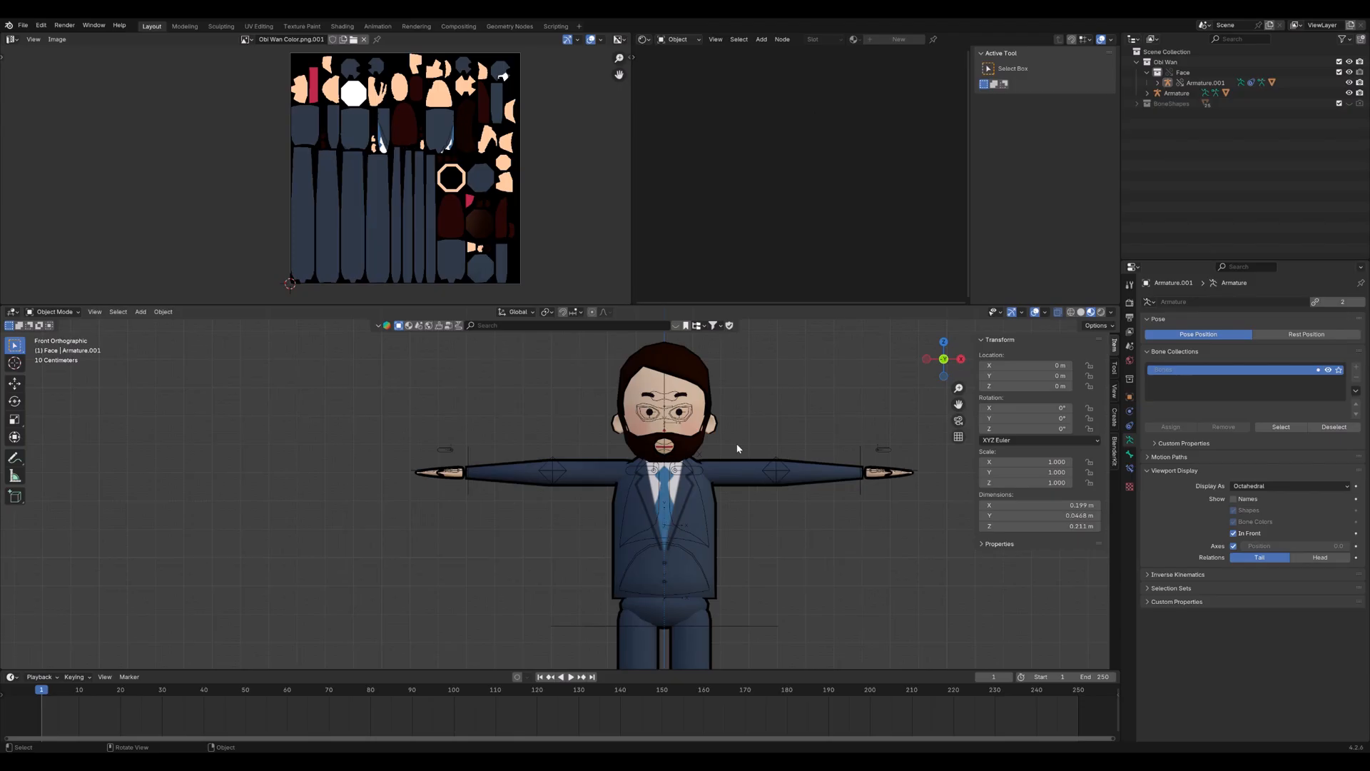
{"action": "scroll", "coordinate": [737, 448], "scroll_direction": "up", "scroll_amount": 3}
{"action": "left_click", "coordinate": [726, 460]}
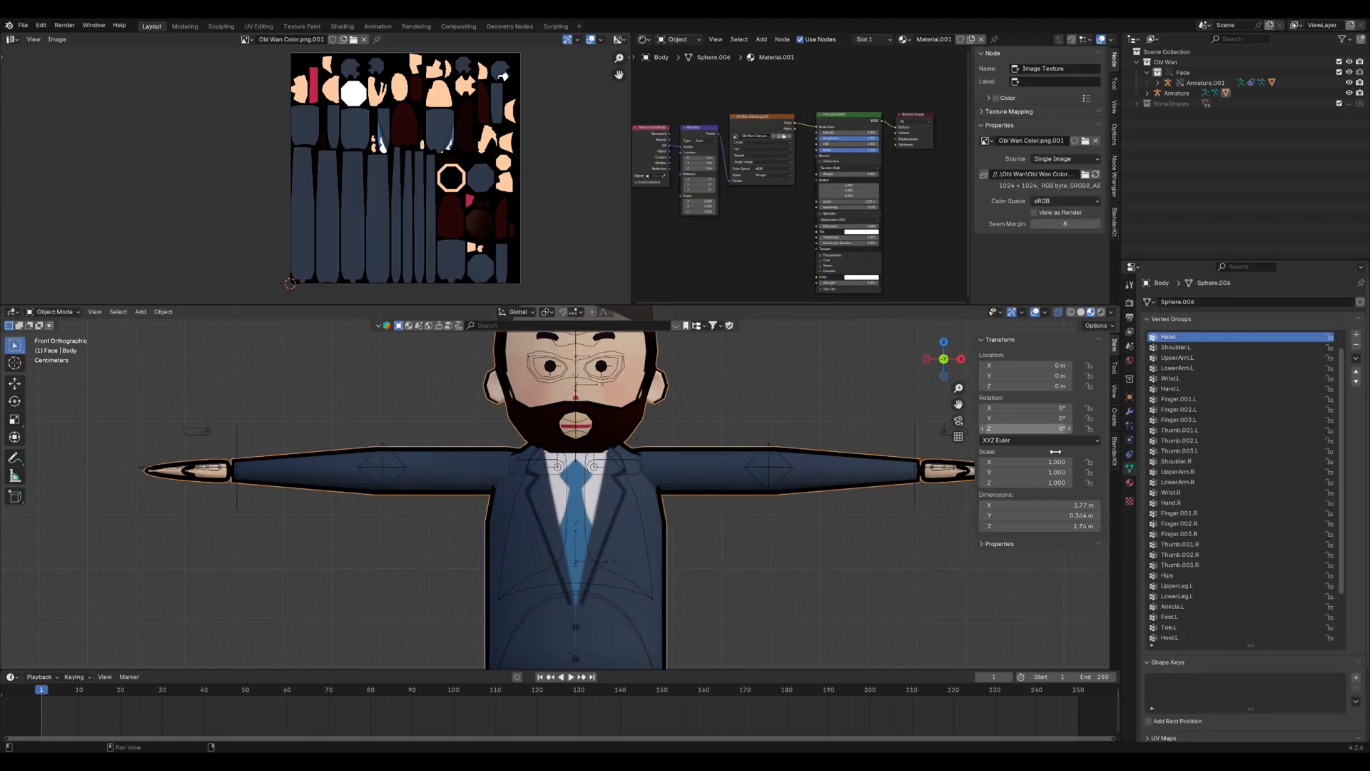
{"action": "scroll", "coordinate": [969, 294], "scroll_direction": "down", "scroll_amount": 1}
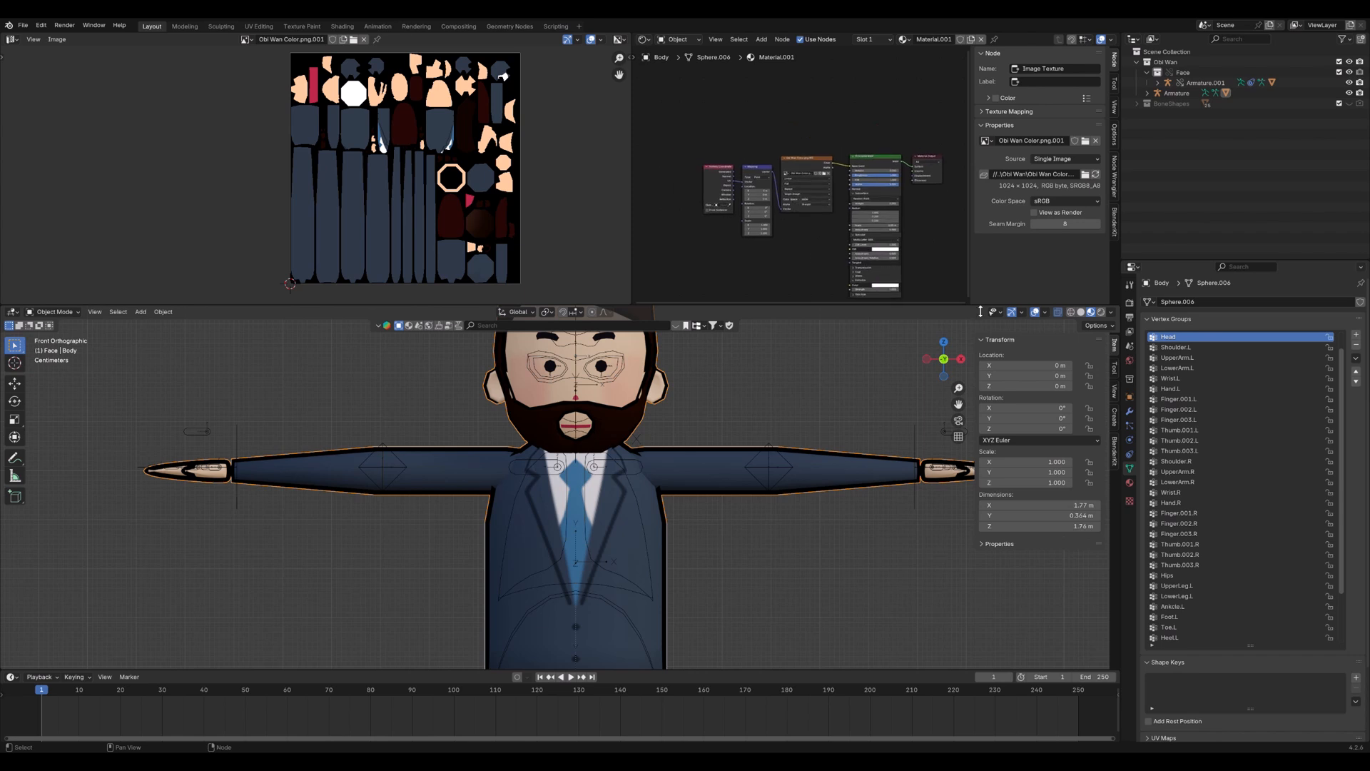
{"action": "left_click", "coordinate": [1127, 482]}
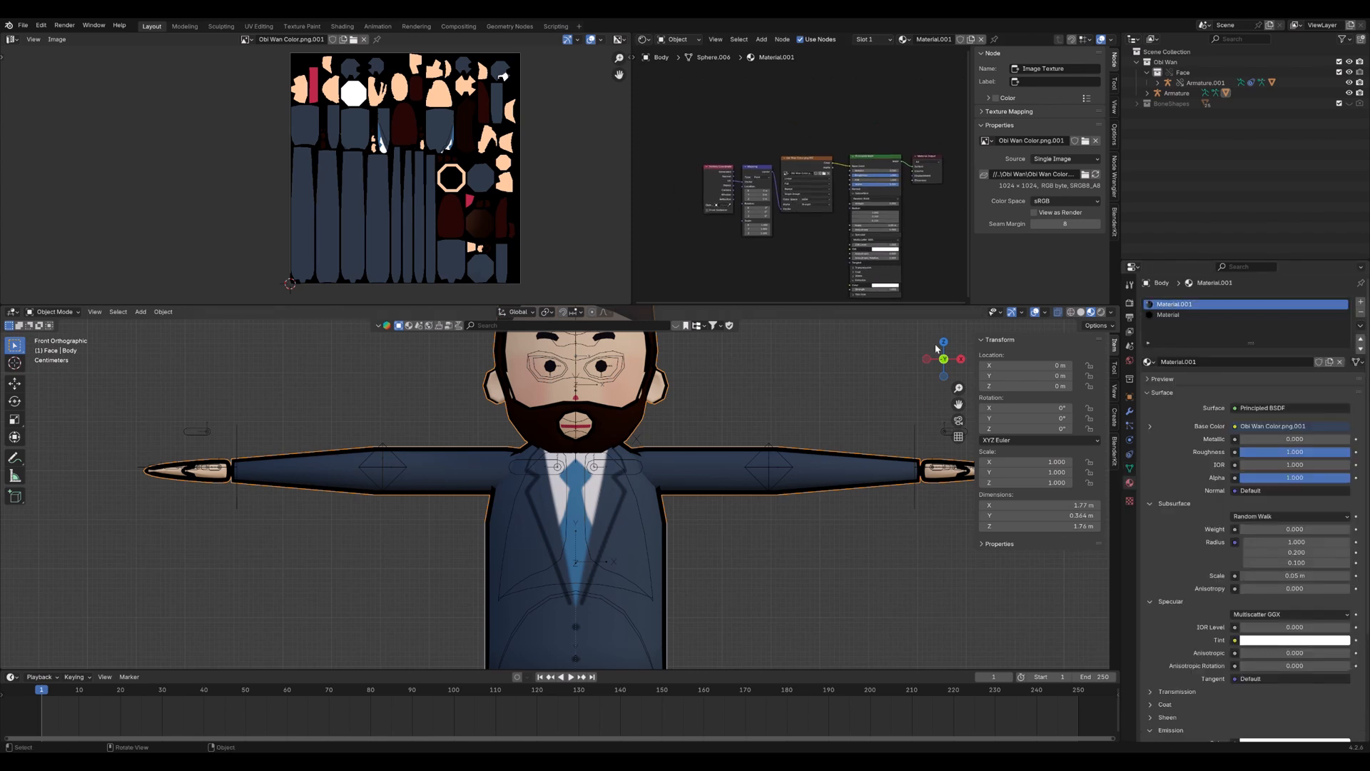
{"action": "left_click", "coordinate": [1171, 315]}
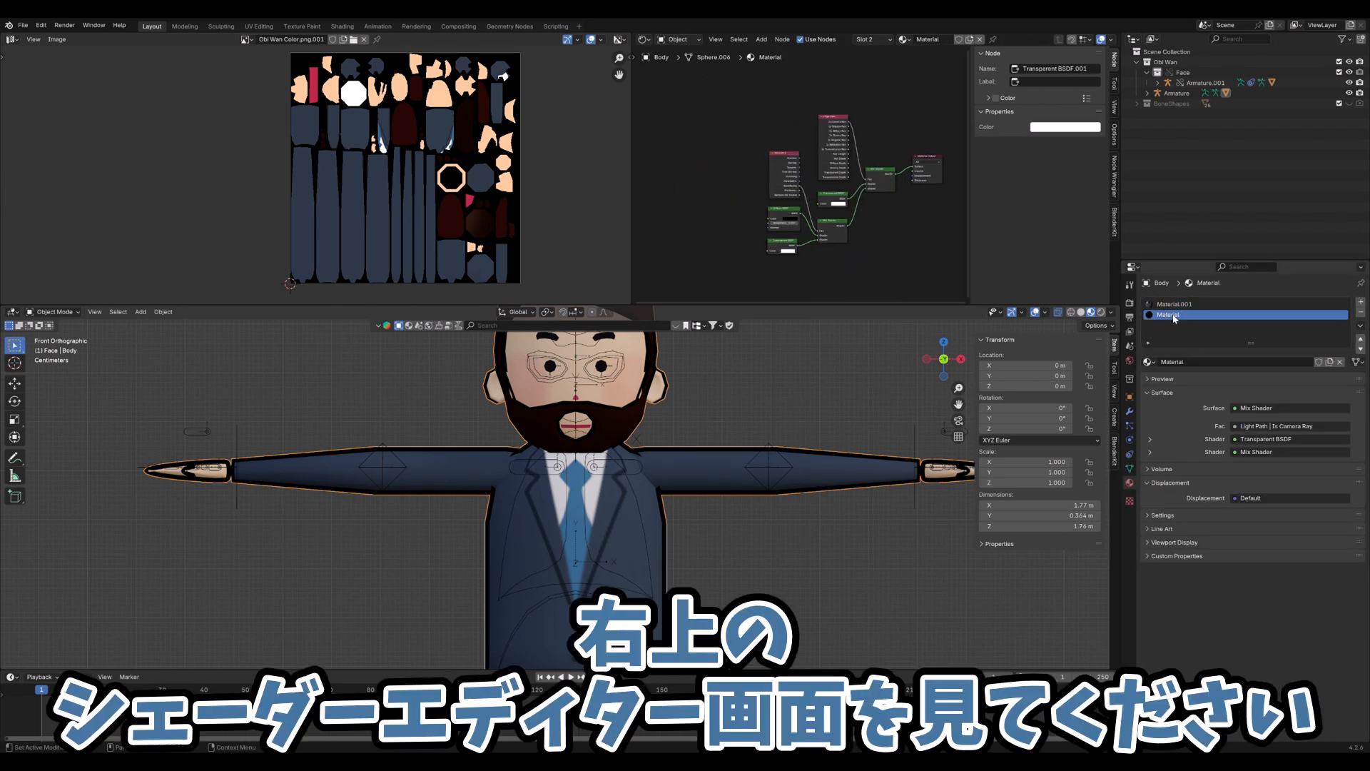
{"action": "scroll", "coordinate": [834, 204], "scroll_direction": "up", "scroll_amount": 8}
{"action": "middle_click_drag", "start_coordinate": [882, 239], "coordinate": [842, 217], "text": "shift"}
{"action": "scroll", "coordinate": [824, 208], "scroll_direction": "down", "scroll_amount": 3}
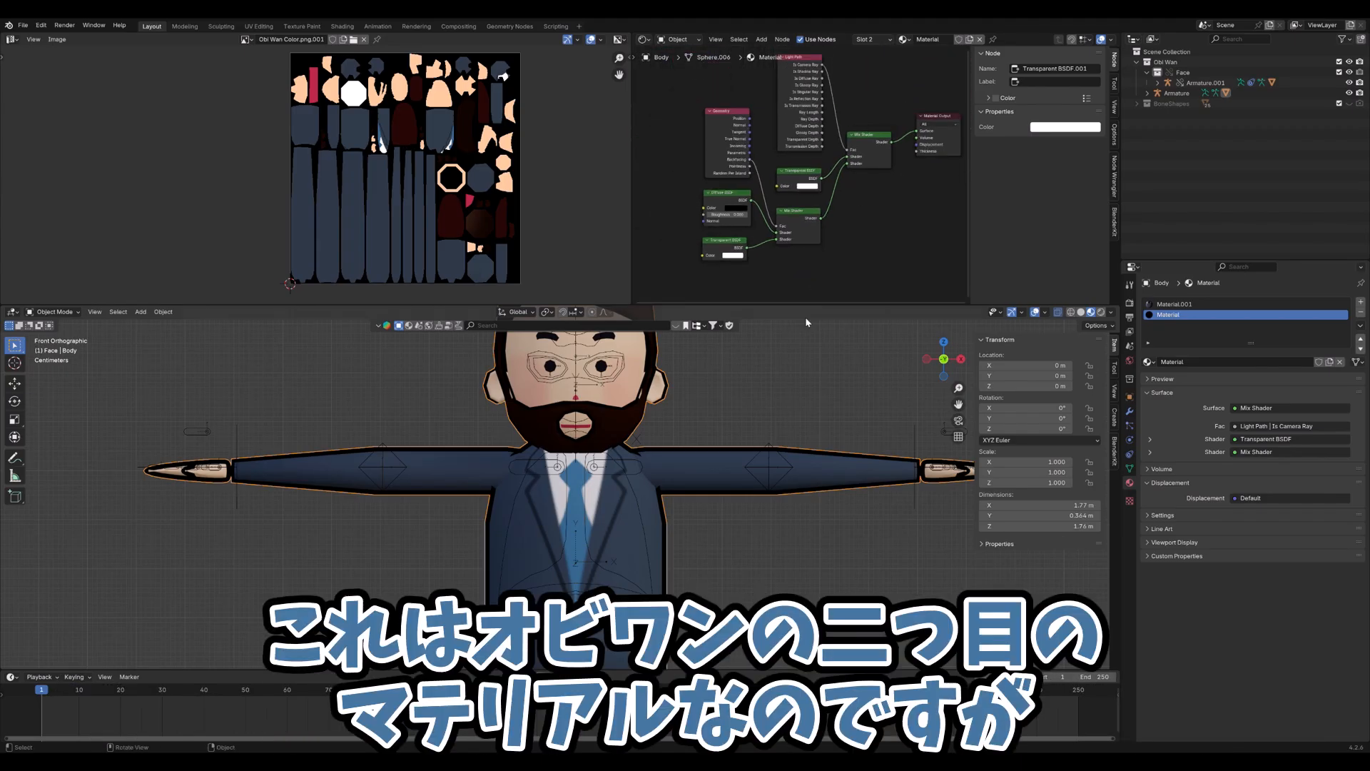
Try an offset of -1.0000 on the Body mesh's Solidify modifier and undo the change
{"action": "left_click", "coordinate": [1129, 412]}
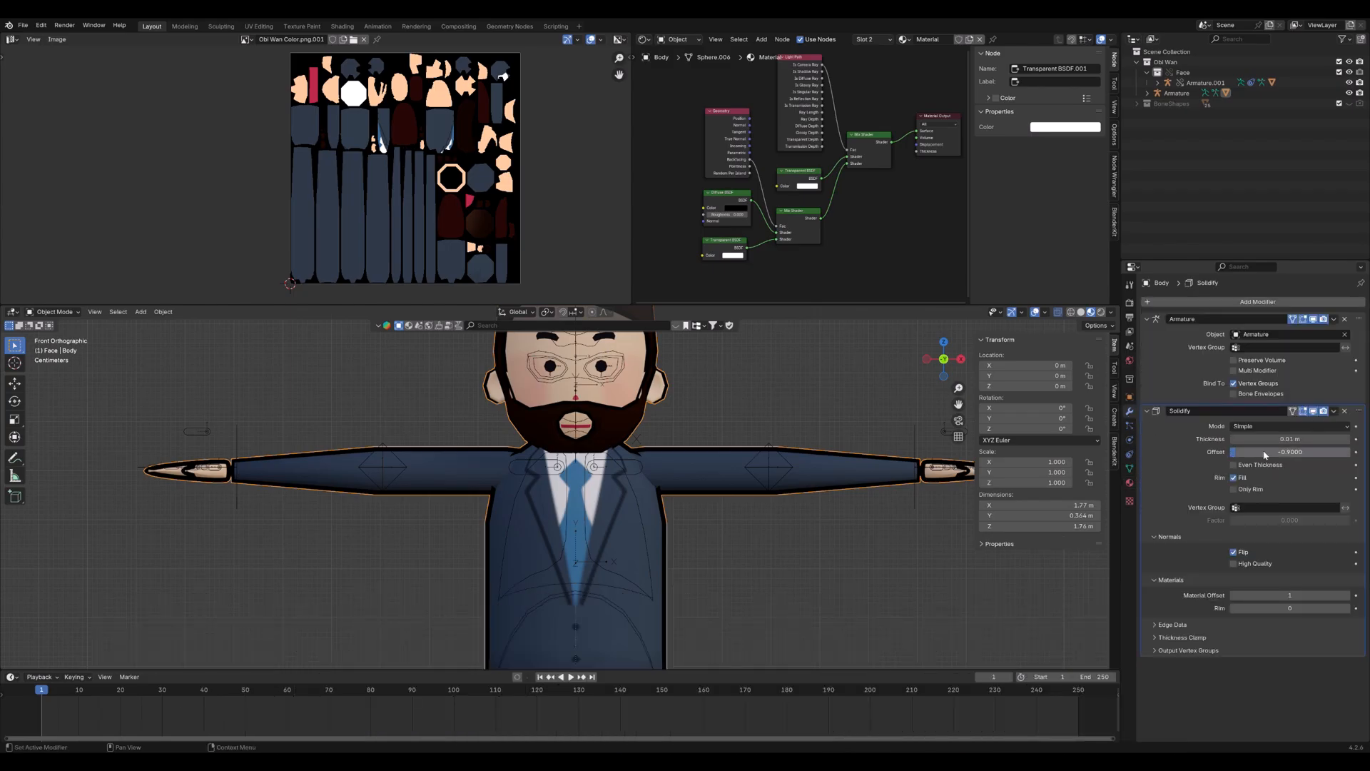
{"action": "left_click_drag", "start_coordinate": [1264, 455], "coordinate": [1259, 455]}
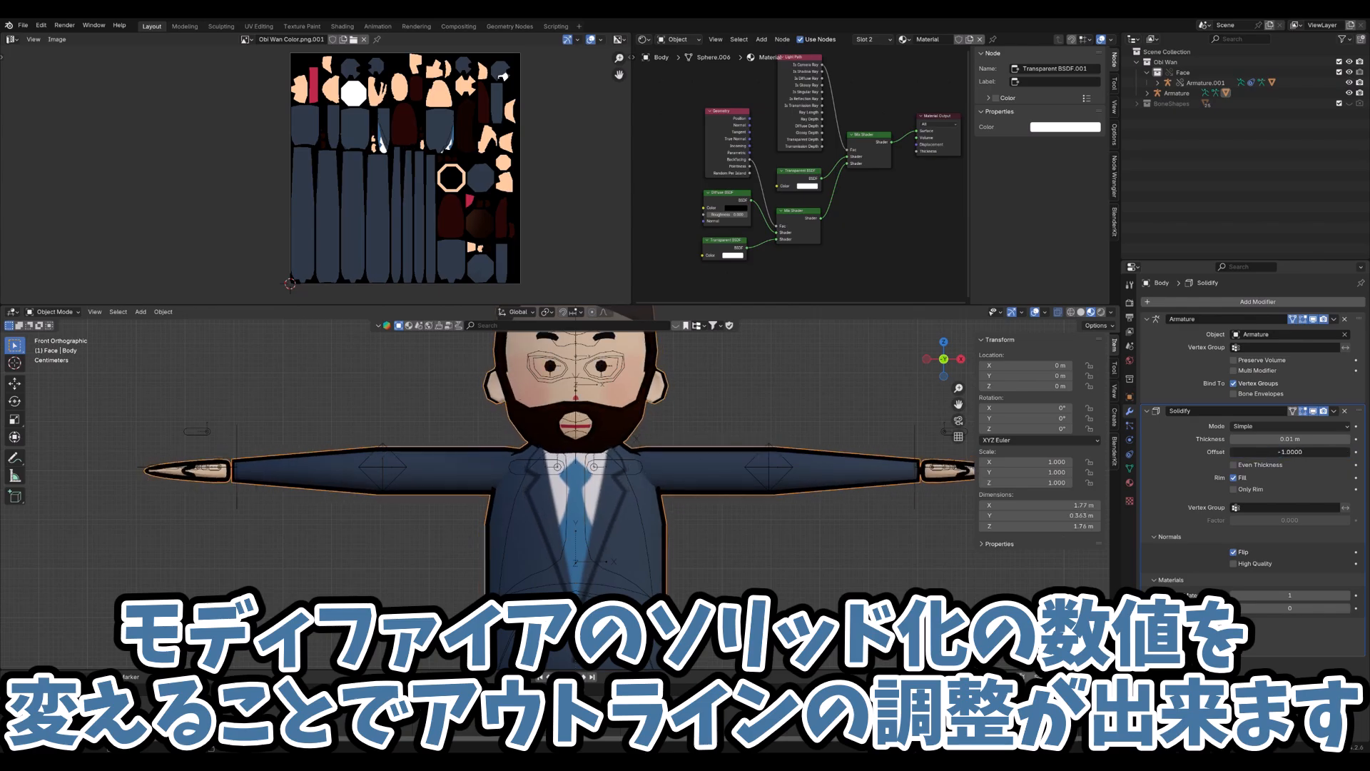
{"action": "key", "text": "ctrl+z"}
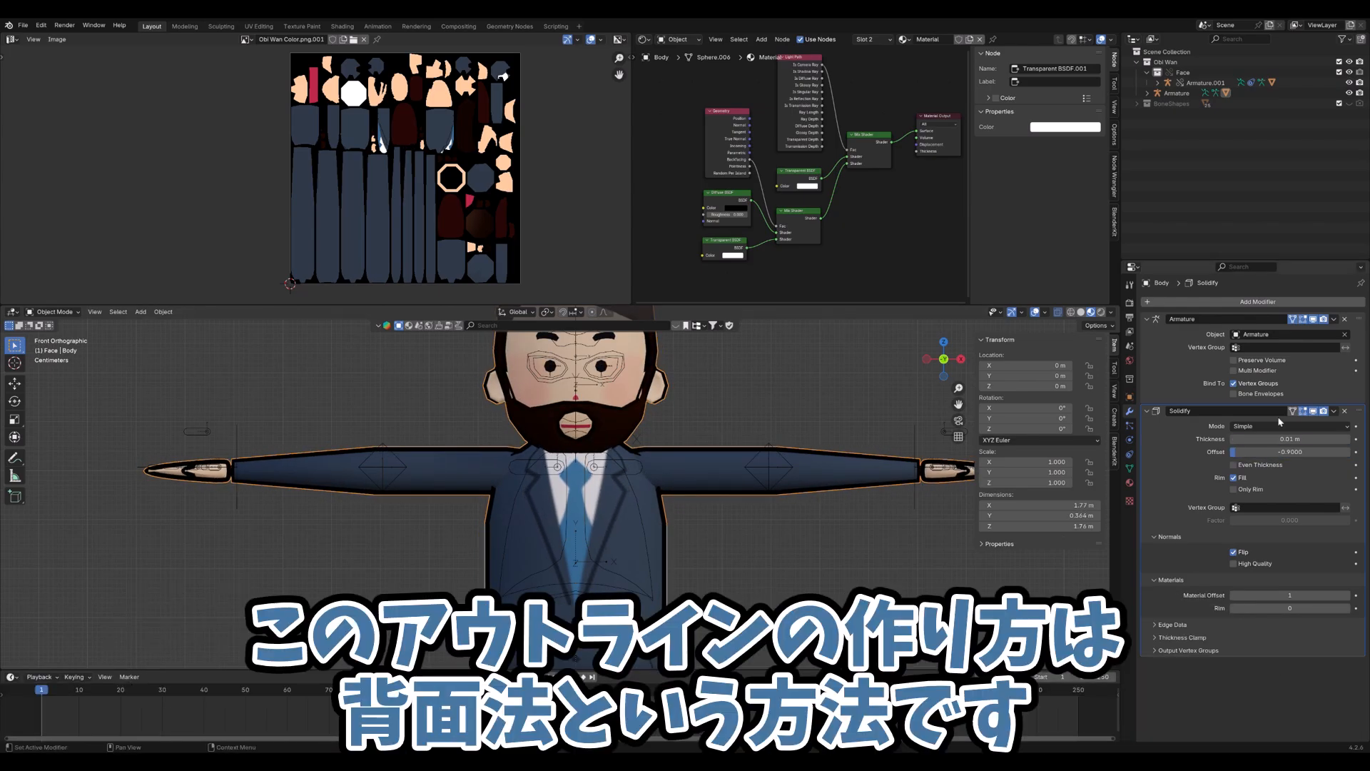
{"action": "mouse_move", "coordinate": [1284, 438]}
{"action": "left_mouse_down"}
{"action": "mouse_move", "coordinate": [1330, 439]}
{"action": "mouse_move", "coordinate": [1241, 439]}
{"action": "mouse_move", "coordinate": [1305, 438]}
{"action": "mouse_move", "coordinate": [1290, 444]}
{"action": "left_mouse_up"}
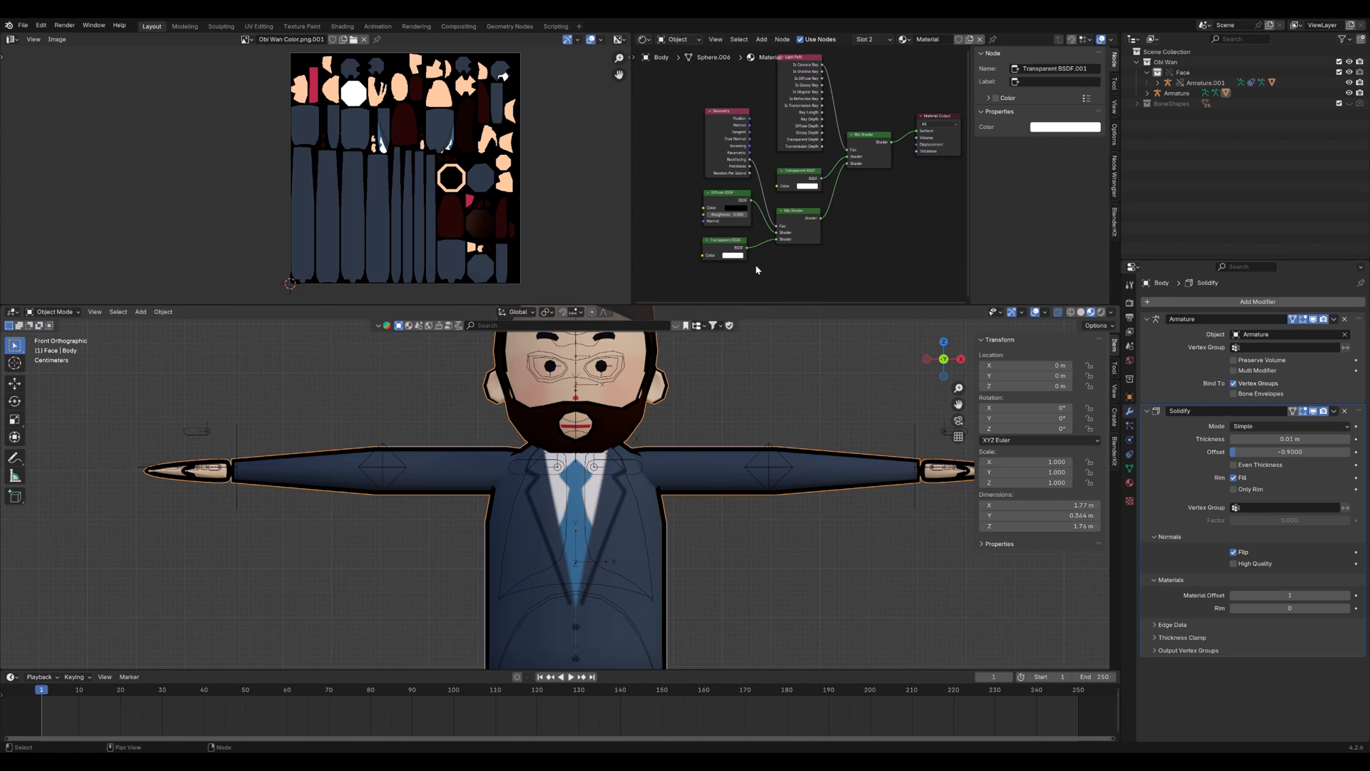
Preview the outlined Body mesh in rendered viewport shading
{"action": "left_click", "coordinate": [1101, 312]}
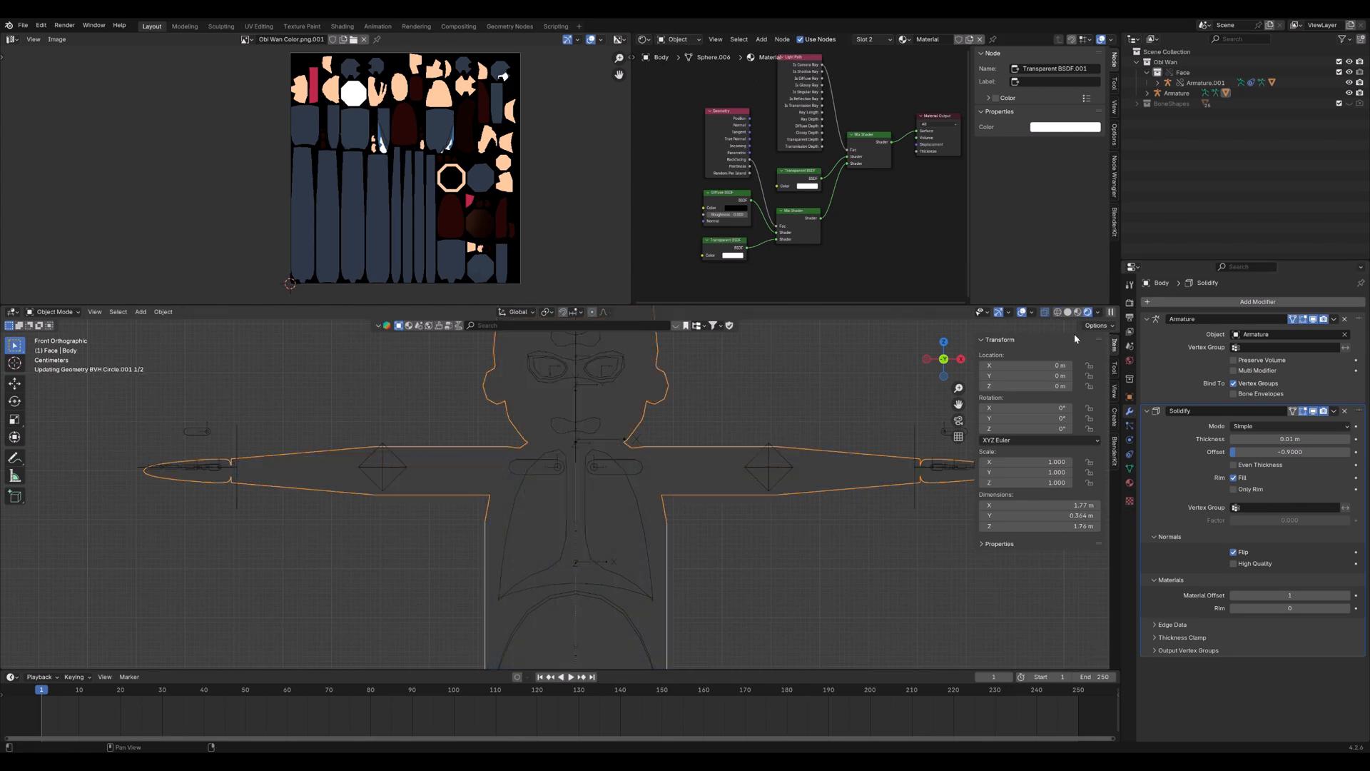
{"action": "mouse_move", "coordinate": [528, 457]}
{"action": "middle_mouse_down"}
{"action": "mouse_move", "coordinate": [760, 503]}
{"action": "mouse_move", "coordinate": [580, 442]}
{"action": "mouse_move", "coordinate": [613, 444]}
{"action": "middle_mouse_up"}
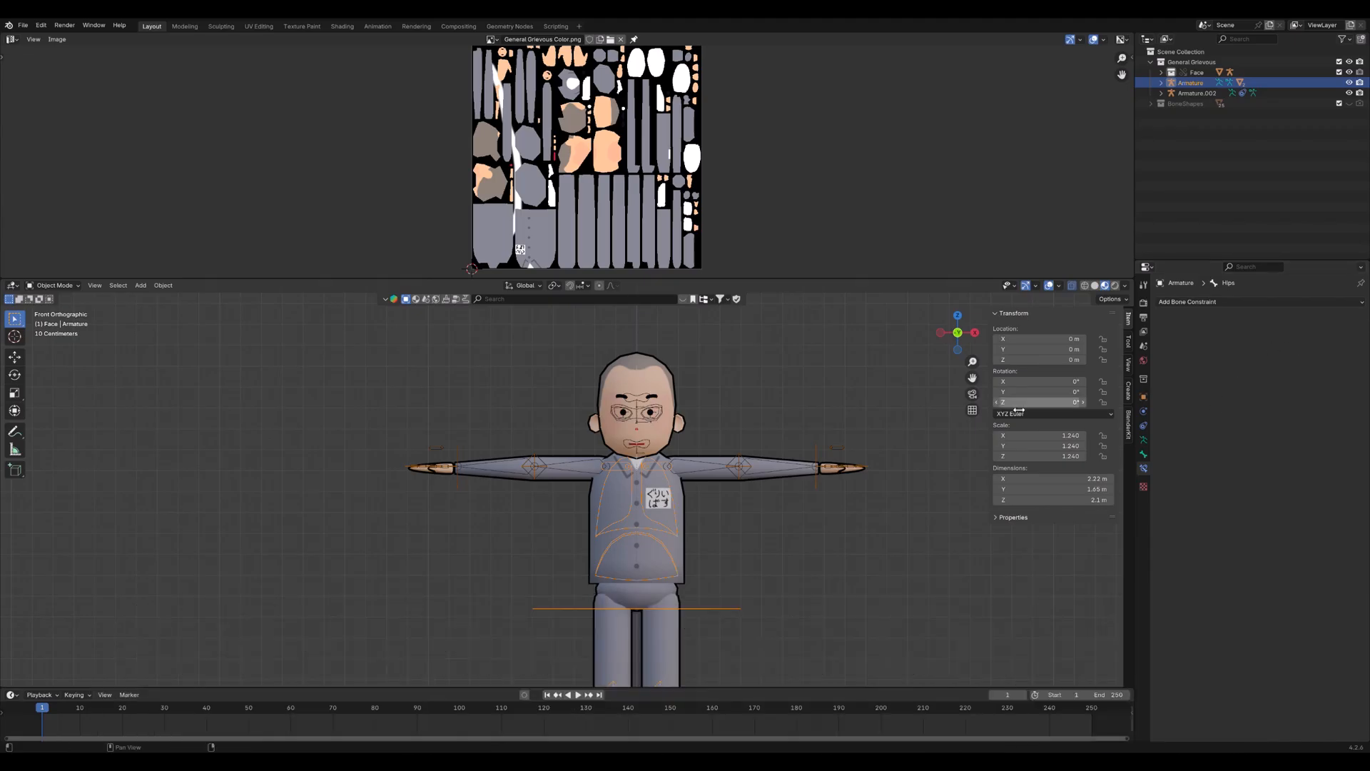
Put the General Grievous Armature in Pose Mode and try rotating the Hips bone in front view, cancelling the rotation
{"action": "key", "text": "ctrl+Tab"}
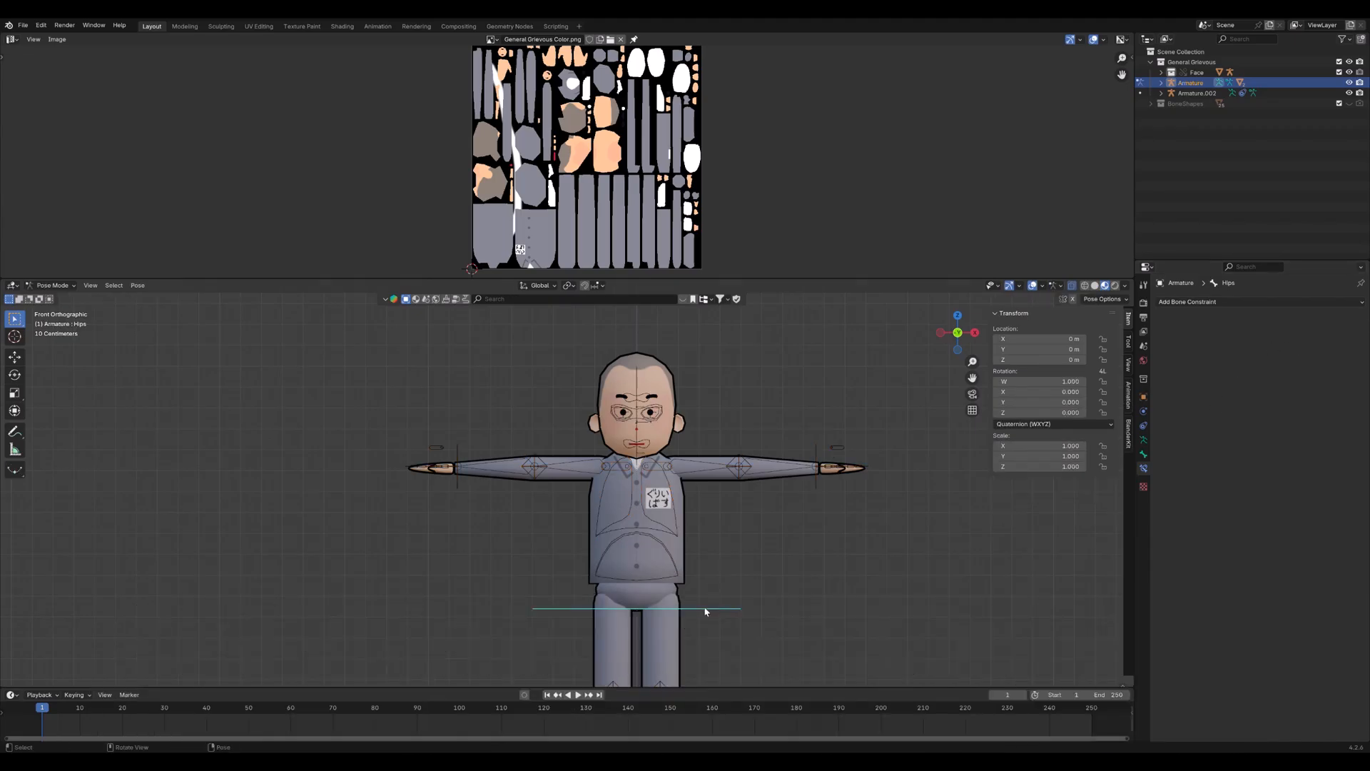
{"action": "key", "text": "r"}
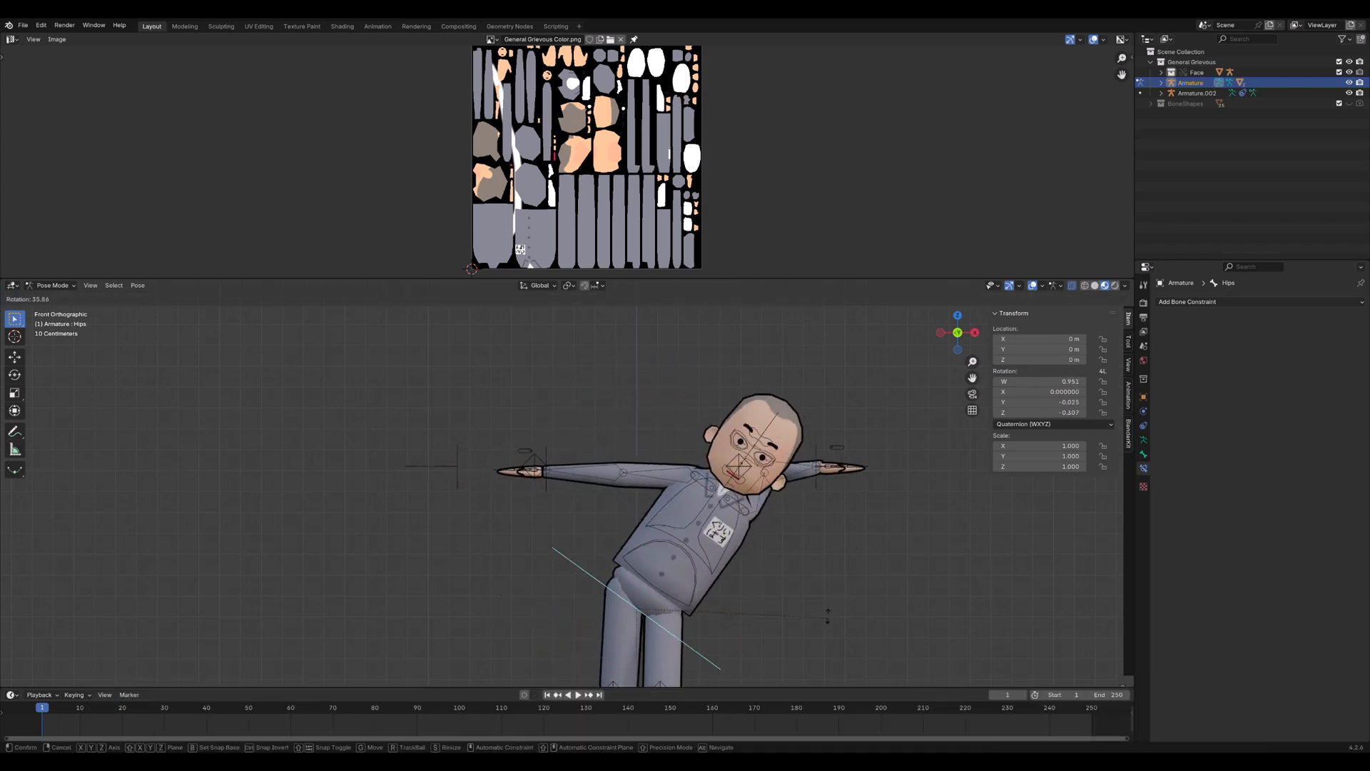
{"action": "key", "text": "Escape"}
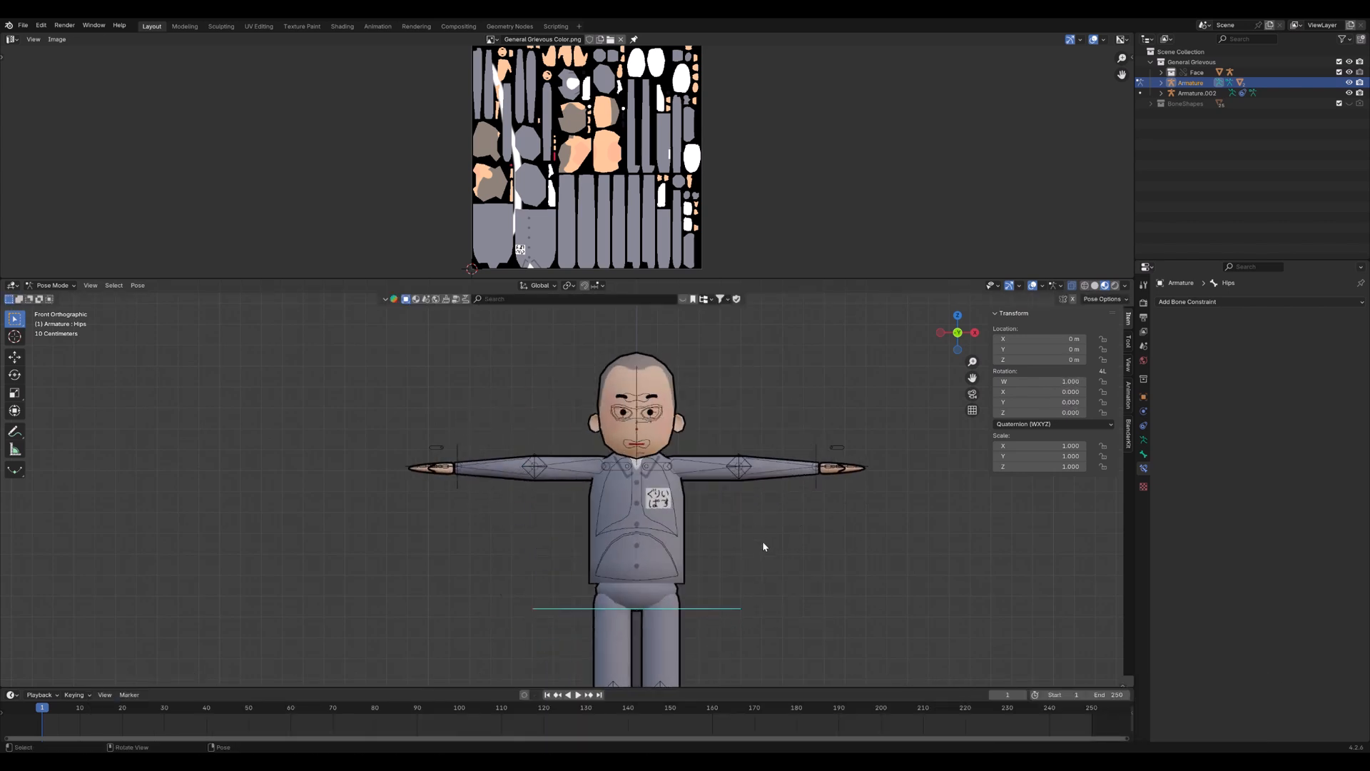
Try rotating the Head bone about its local Y axis from an angled view and cancel the rotation
{"action": "left_click", "coordinate": [639, 385]}
{"action": "middle_click_drag", "start_coordinate": [745, 419], "coordinate": [667, 437]}
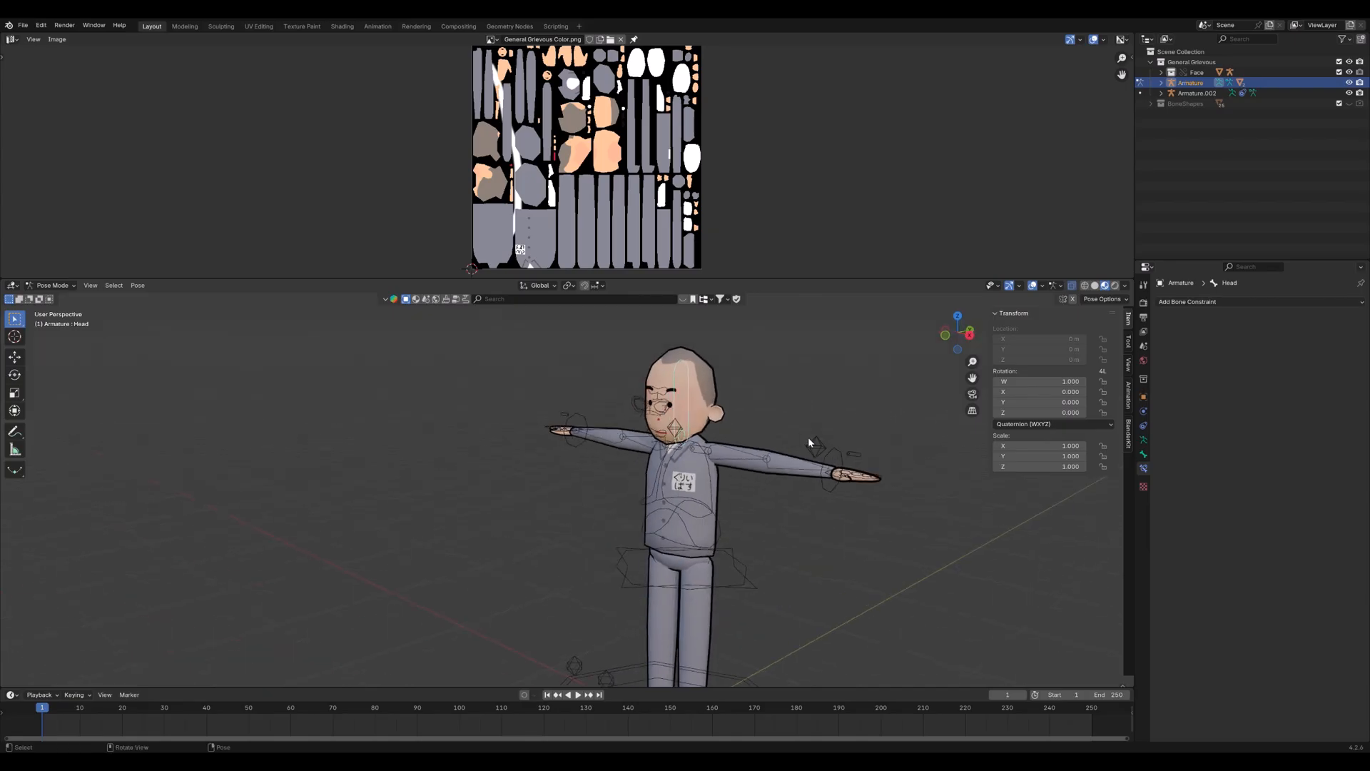
{"action": "key", "text": "r"}
{"action": "key", "text": "x"}
{"action": "key", "text": "z"}
{"action": "key", "text": "z"}
{"action": "key", "text": "y"}
{"action": "key", "text": "y"}
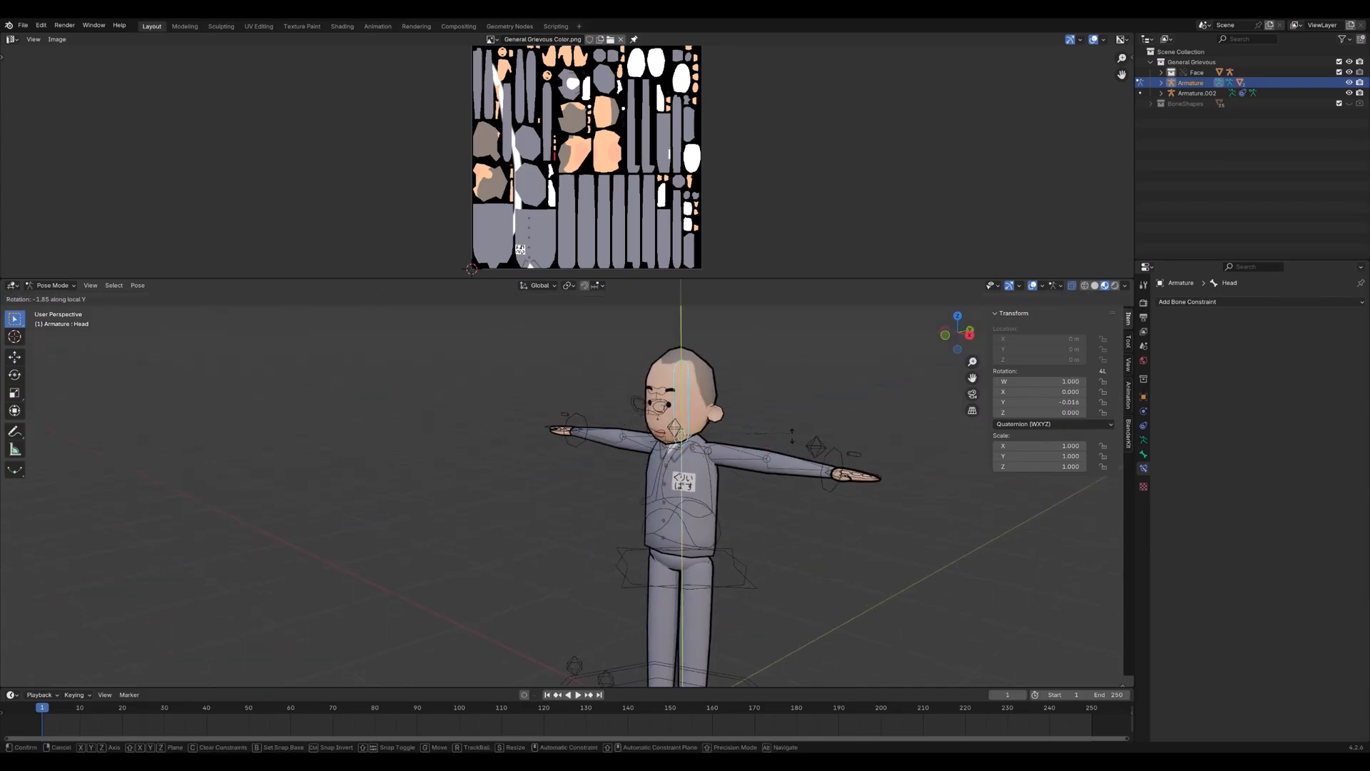
{"action": "key", "text": "Escape"}
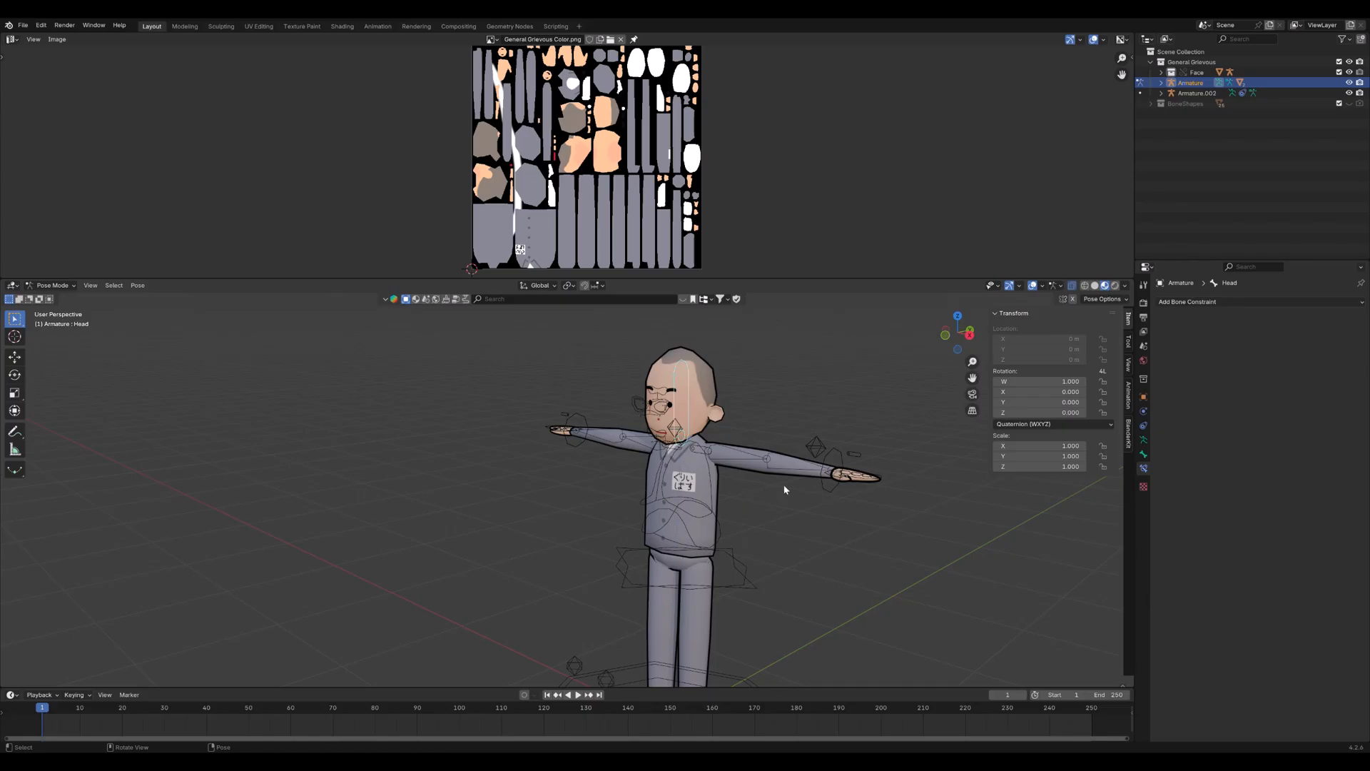
Try moving the Armature's left hand IK control along the global Z axis and cancel each move
{"action": "left_click", "coordinate": [823, 479]}
{"action": "key", "text": "g"}
{"action": "key", "text": "z"}
{"action": "right_click", "coordinate": [793, 489]}
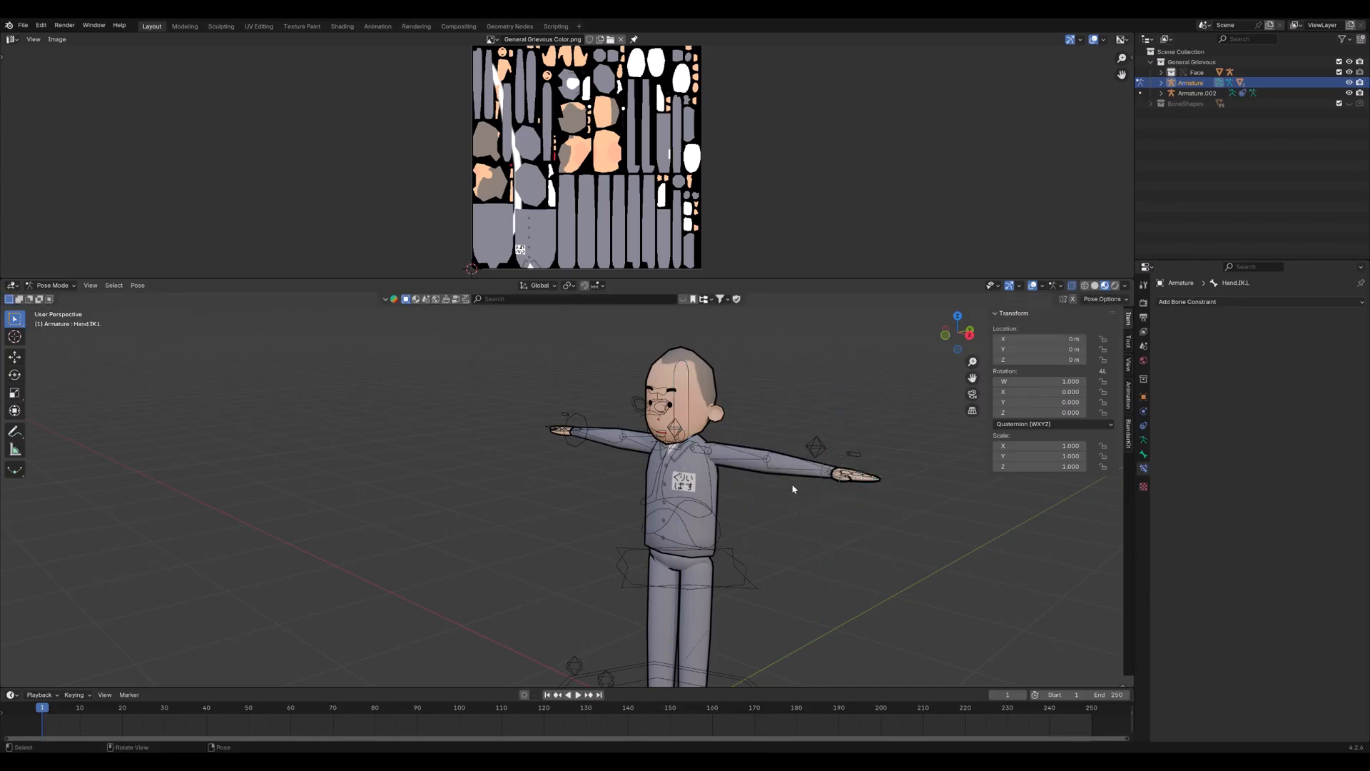
{"action": "scroll", "coordinate": [847, 463], "scroll_direction": "up", "scroll_amount": 2}
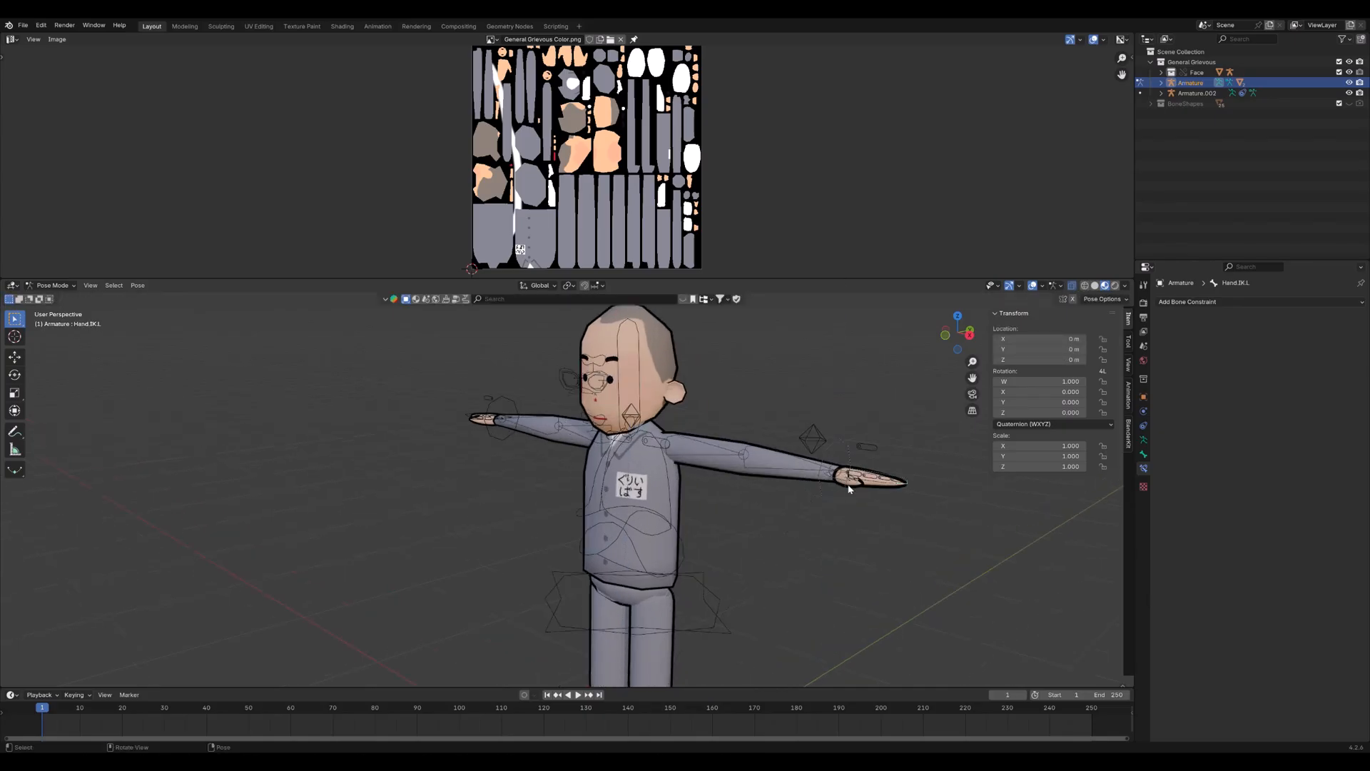
{"action": "key", "text": "g"}
{"action": "key", "text": "z"}
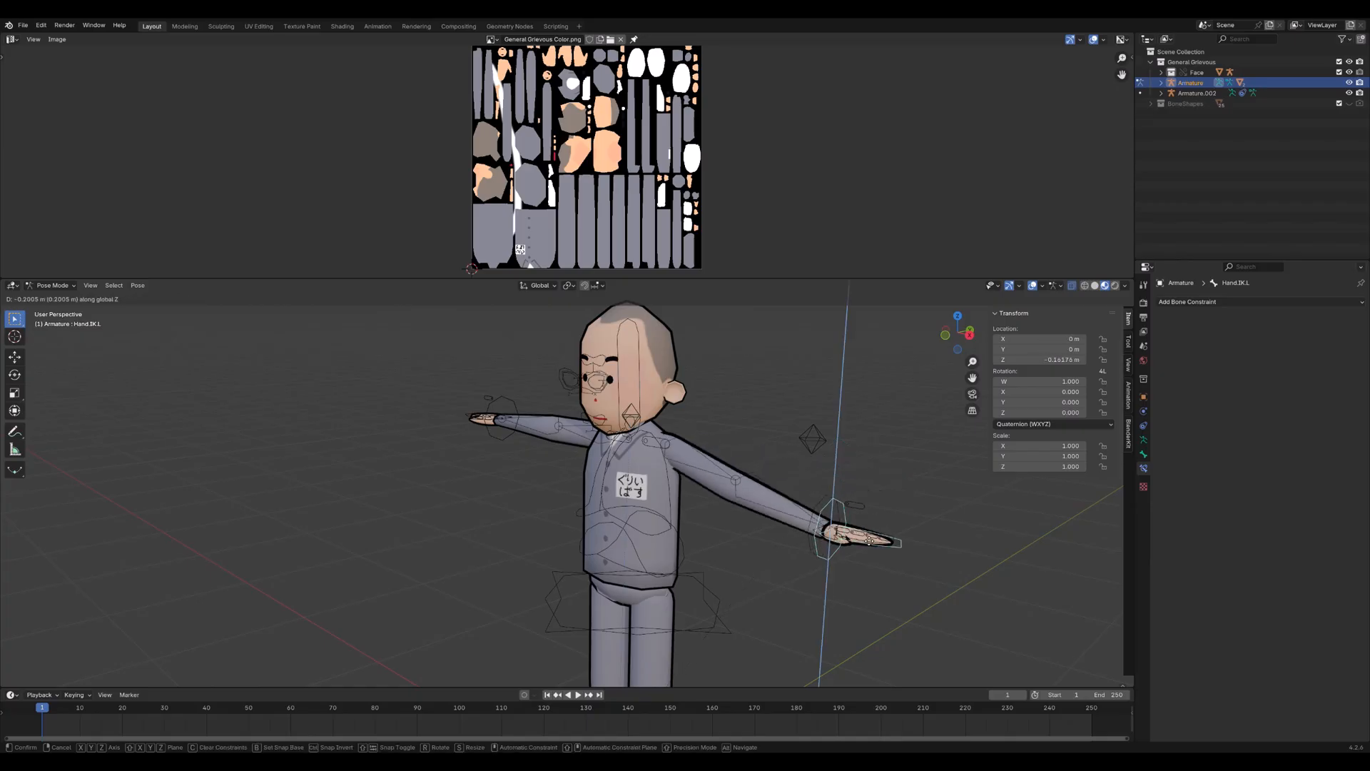
{"action": "right_click", "coordinate": [817, 529]}
Move the Armature's left hand IK control freely by about -0.19 m in X, -0.28 m in Y and -0.27 m in Z
{"action": "key", "text": "g"}
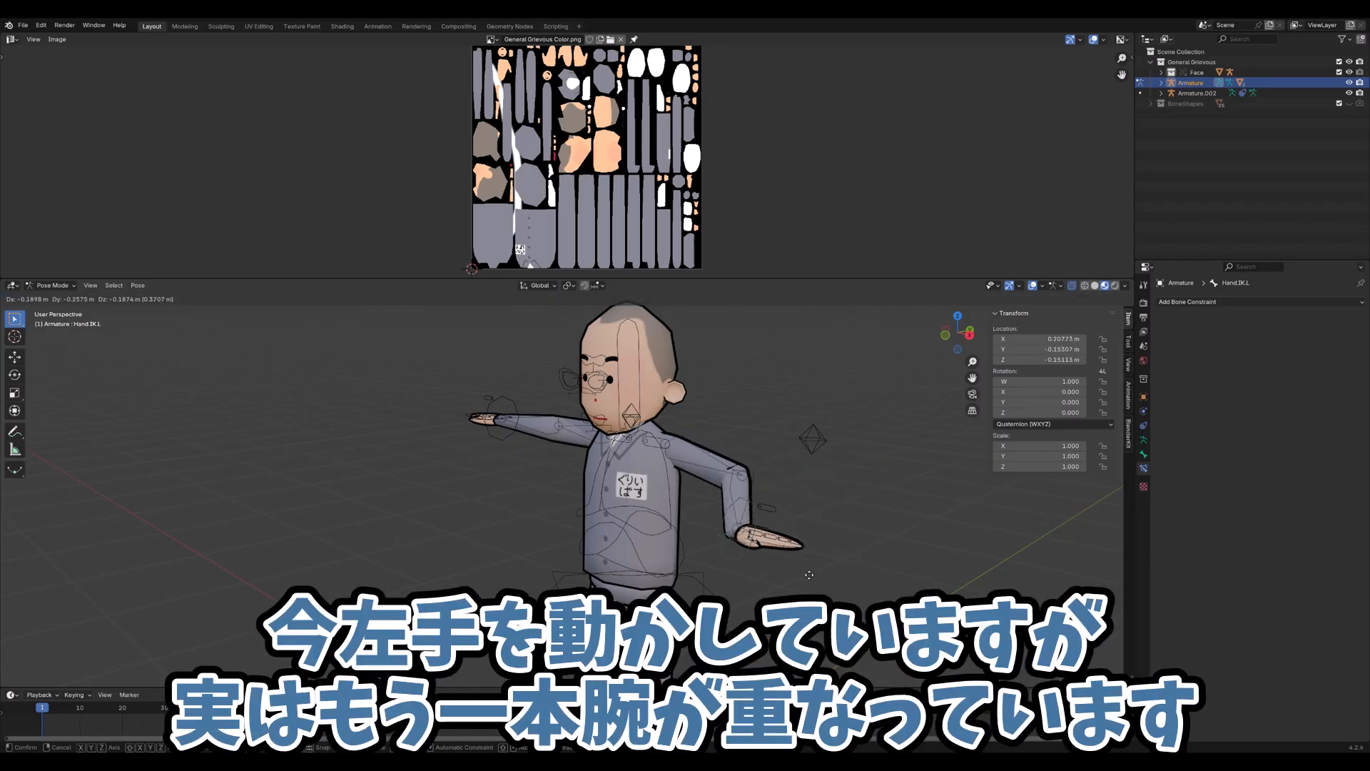
{"action": "left_click", "coordinate": [806, 585]}
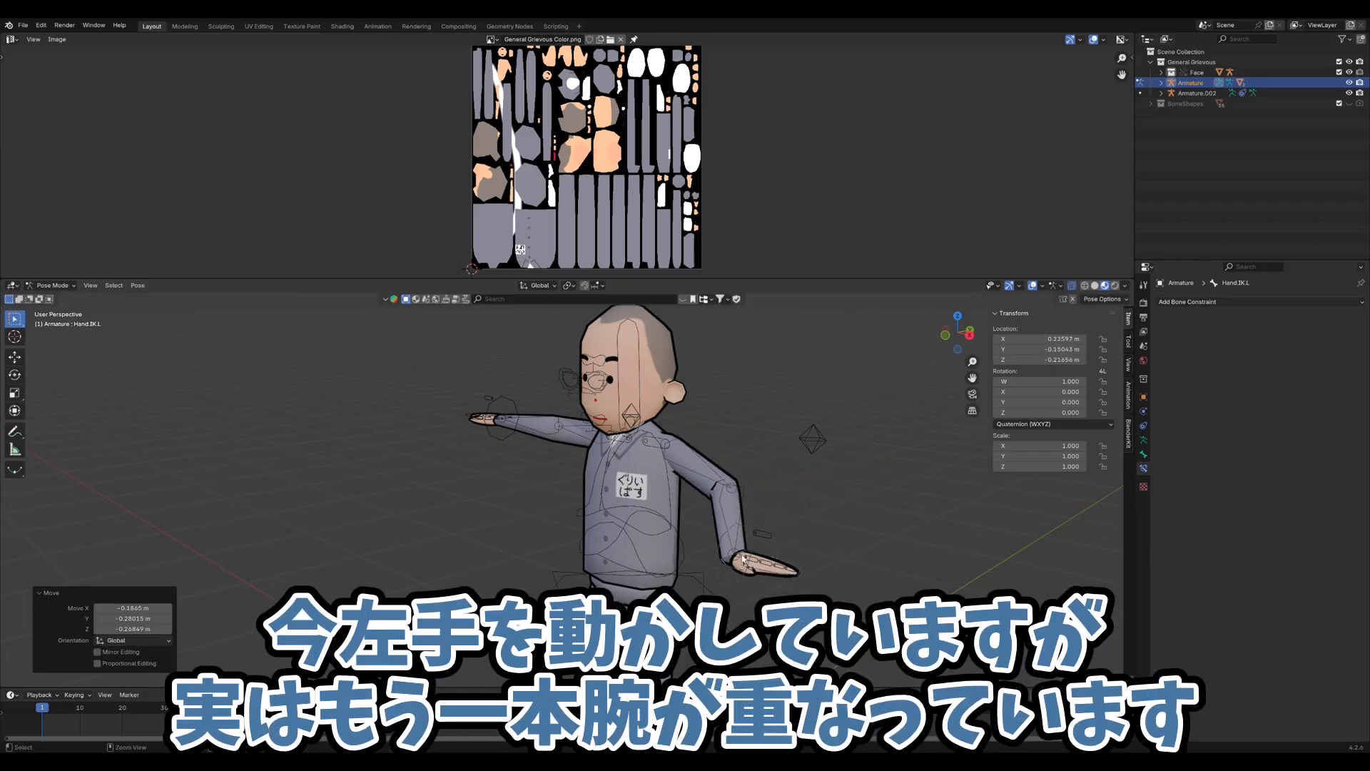
Put Armature.002 in Pose Mode and move its left hand IK control by about 0.01 m in X, 0.18 m in Y and 0.53 m in Z
{"action": "key", "text": "ctrl+Tab"}
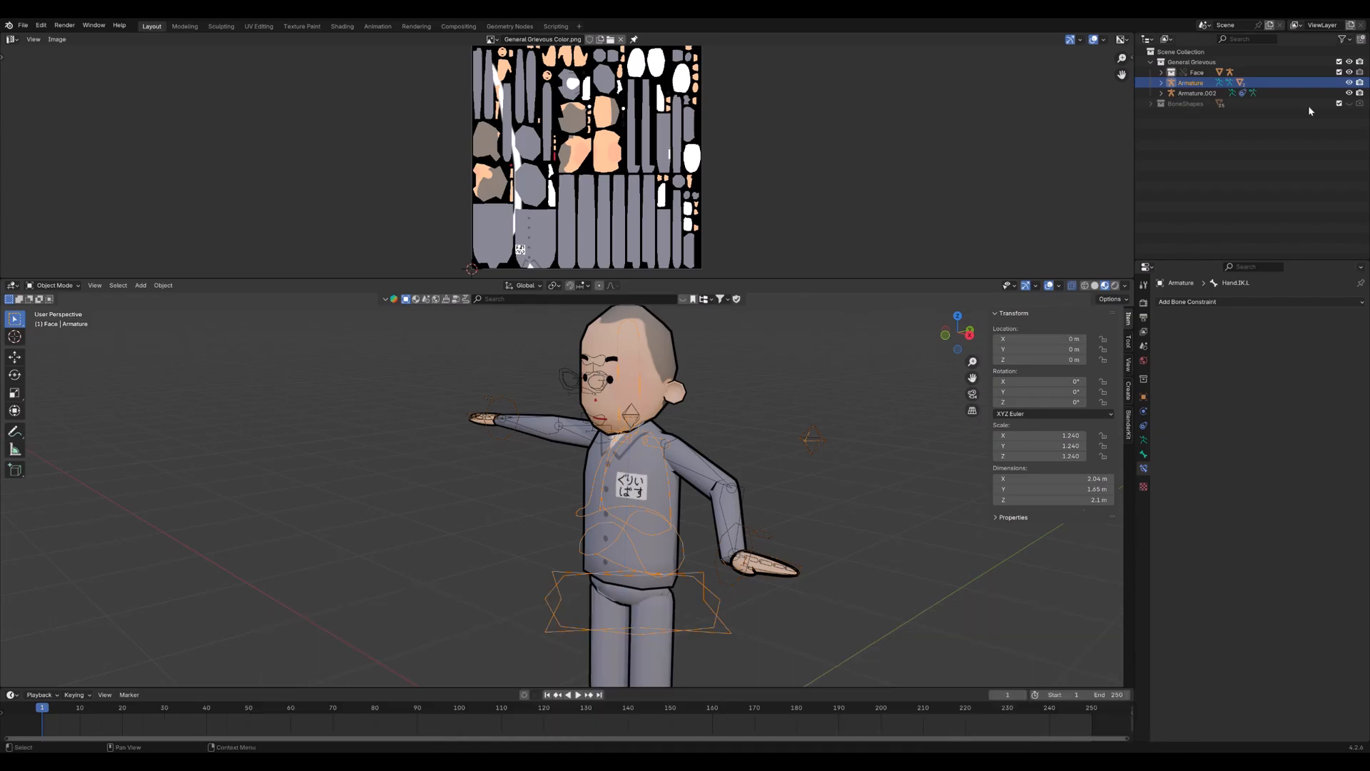
{"action": "left_click", "coordinate": [1197, 93]}
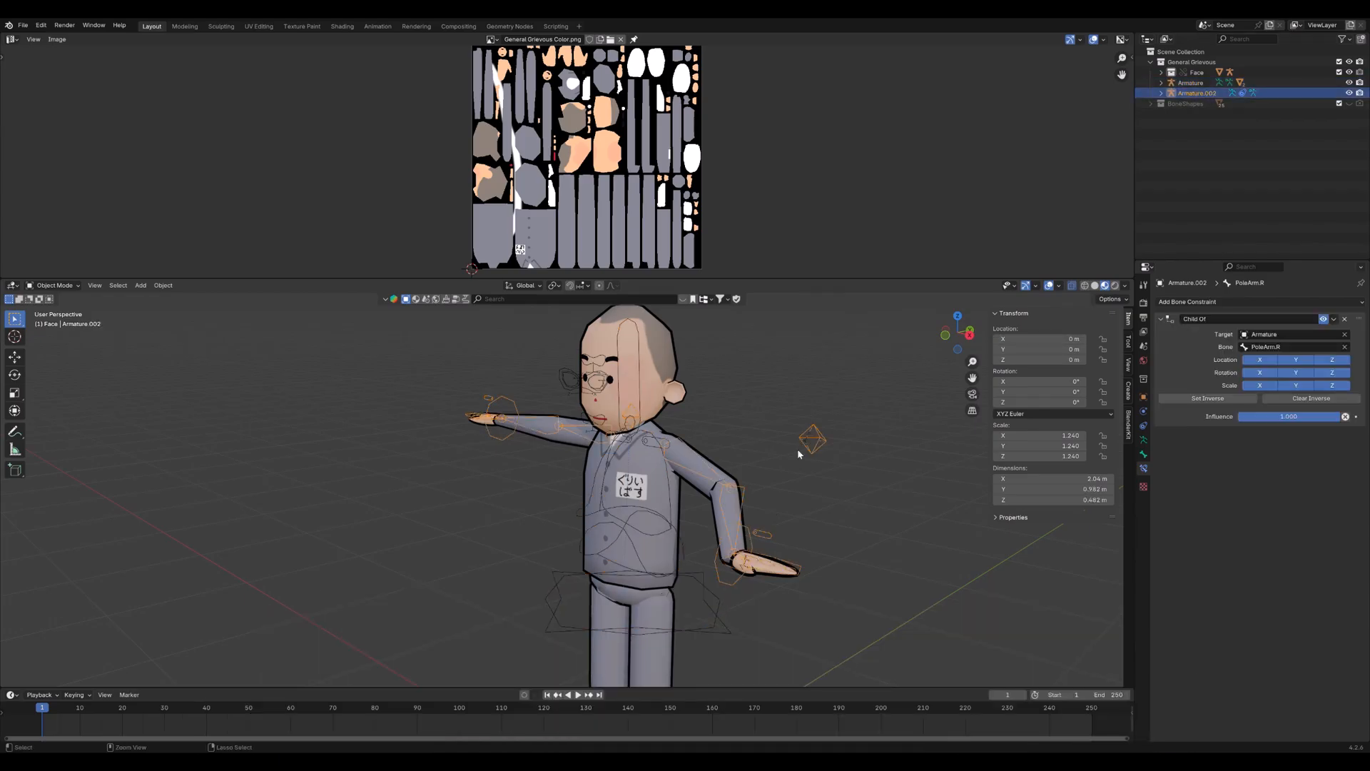
{"action": "key", "text": "ctrl+Tab"}
{"action": "left_click", "coordinate": [762, 536]}
{"action": "key", "text": "g"}
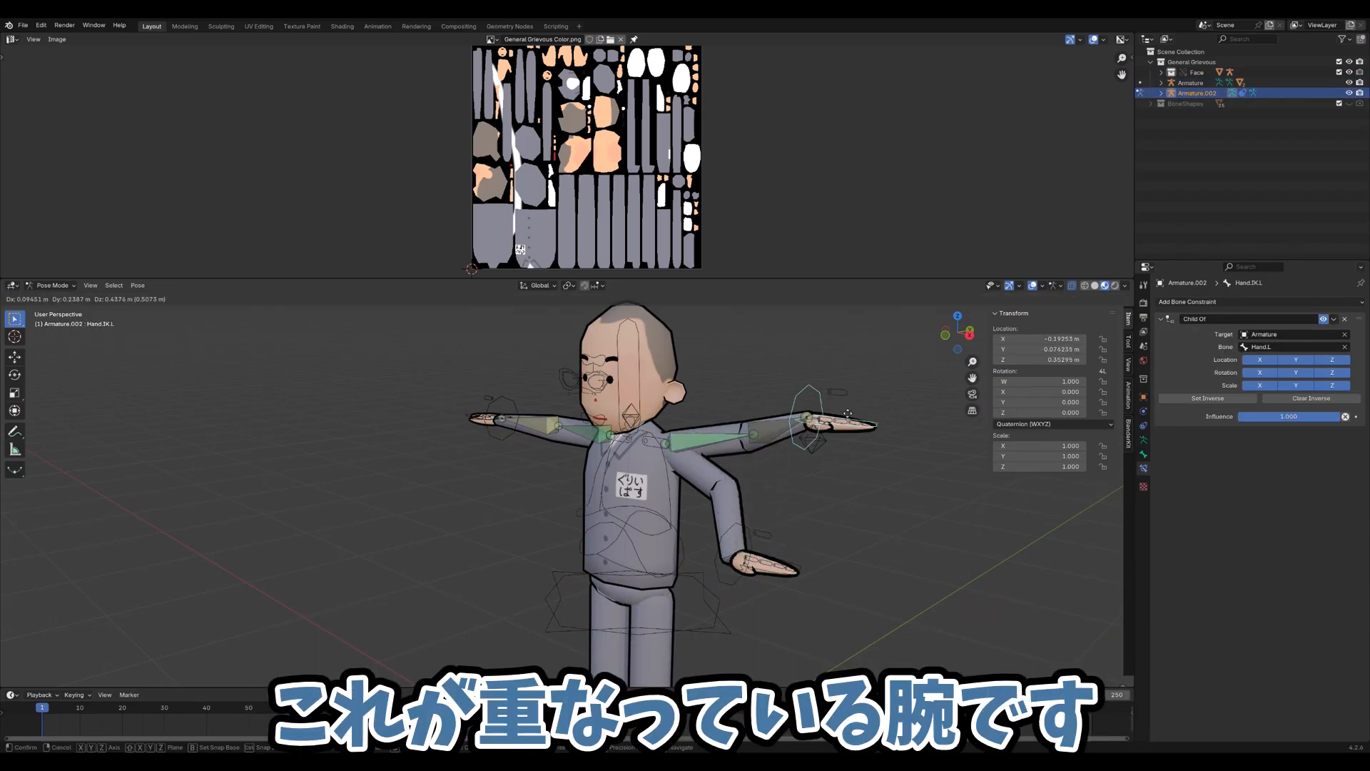
{"action": "left_click", "coordinate": [817, 428]}
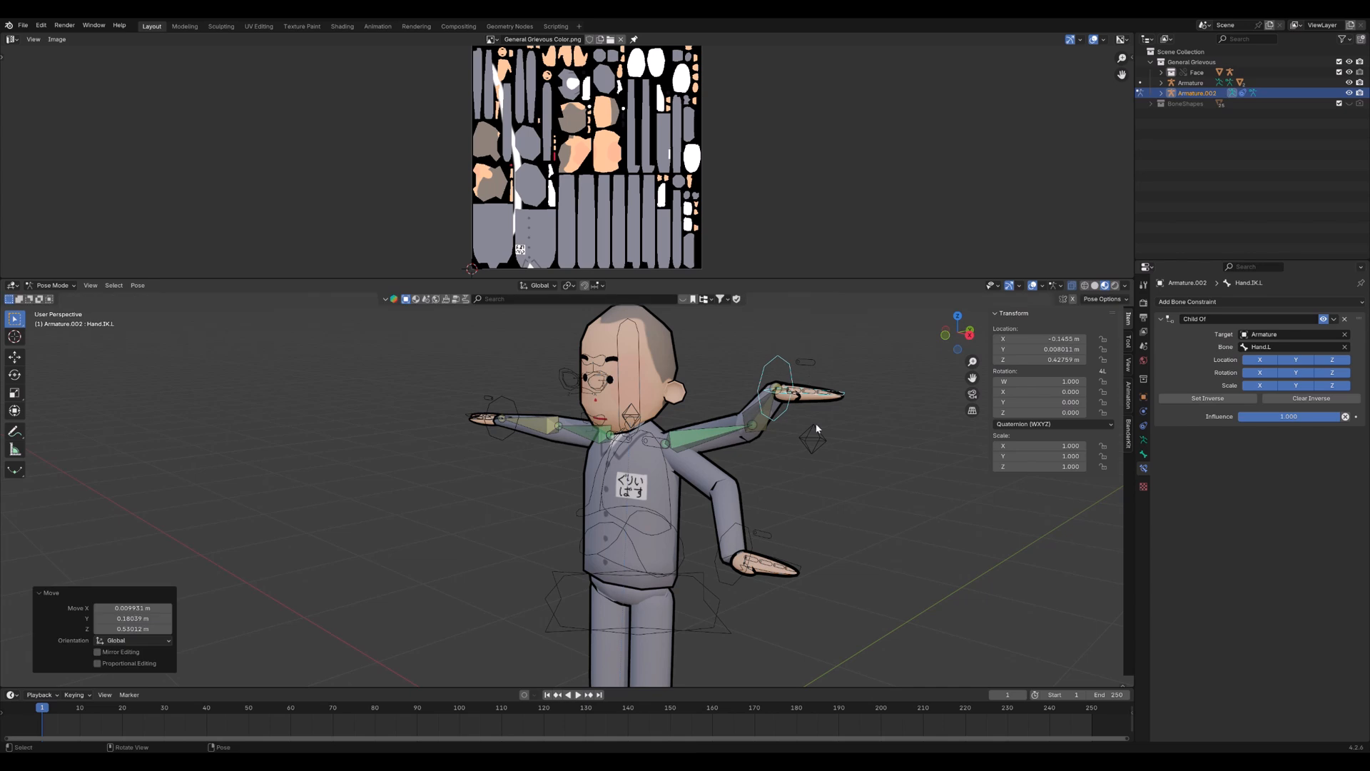
Move Armature.002's PoleArm.L elbow control by about -0.33 m in X, -0.23 m in Y and 0.34 m in Z
{"action": "left_click", "coordinate": [817, 429]}
{"action": "key", "text": "g"}
{"action": "left_click", "coordinate": [719, 350]}
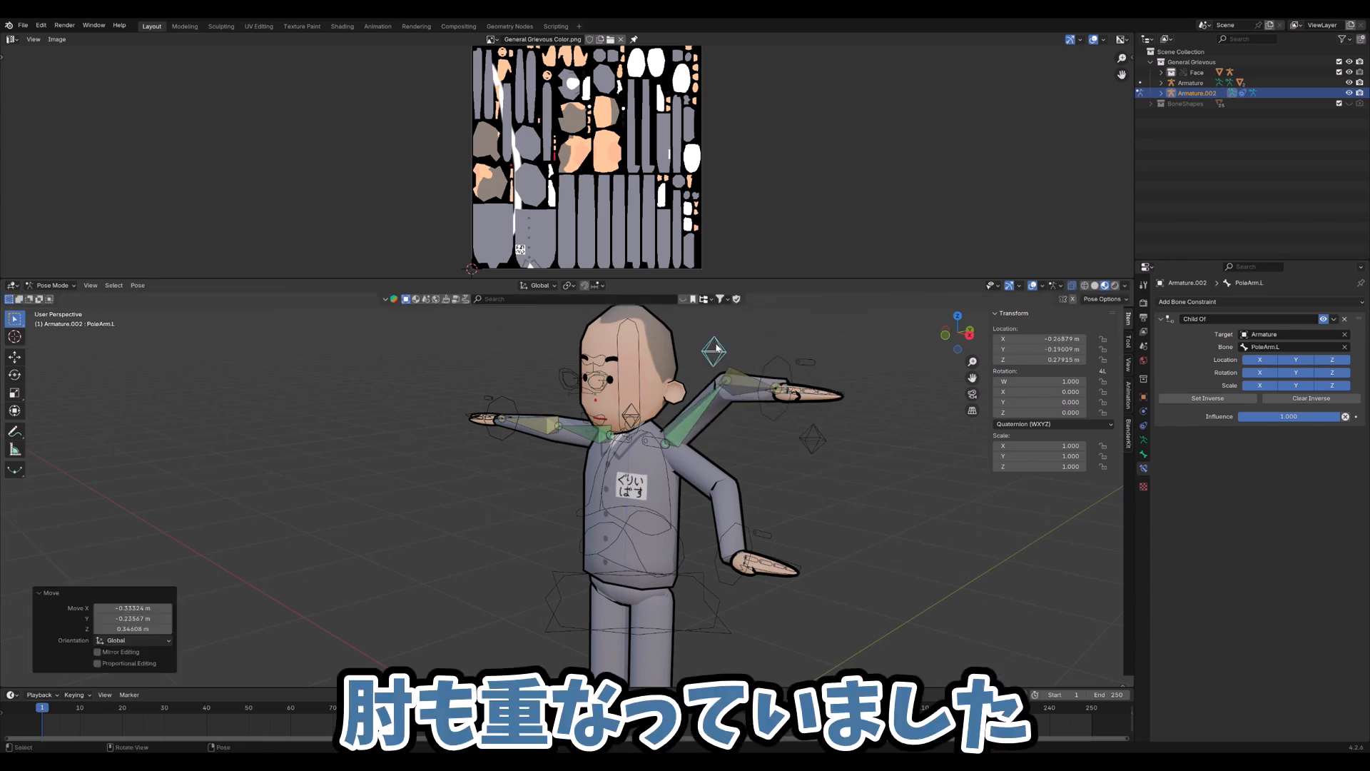
Copy the poses of Armature.002's left elbow pole and left hand IK control and paste them flipped on the X axis
{"action": "middle_click_drag", "start_coordinate": [535, 443], "coordinate": [601, 453]}
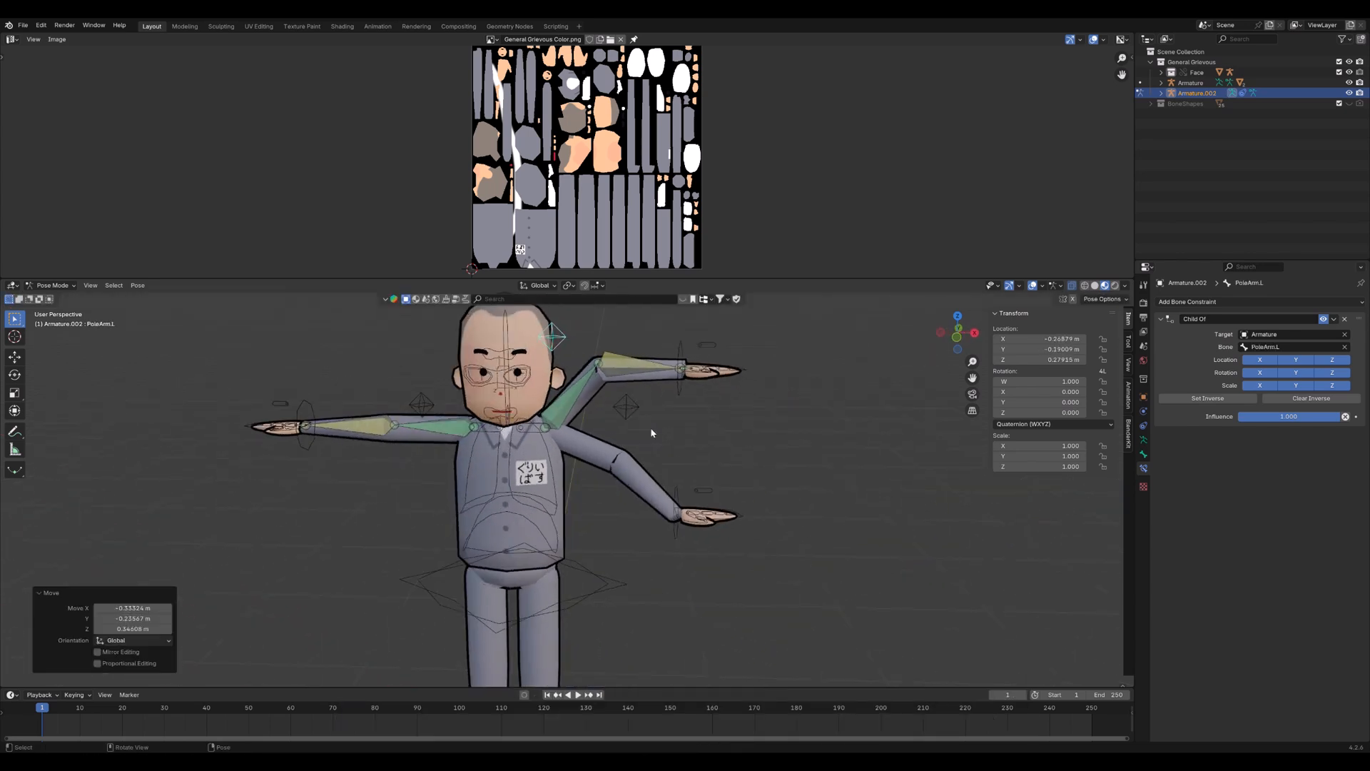
{"action": "key", "text": "ctrl+shift+v"}
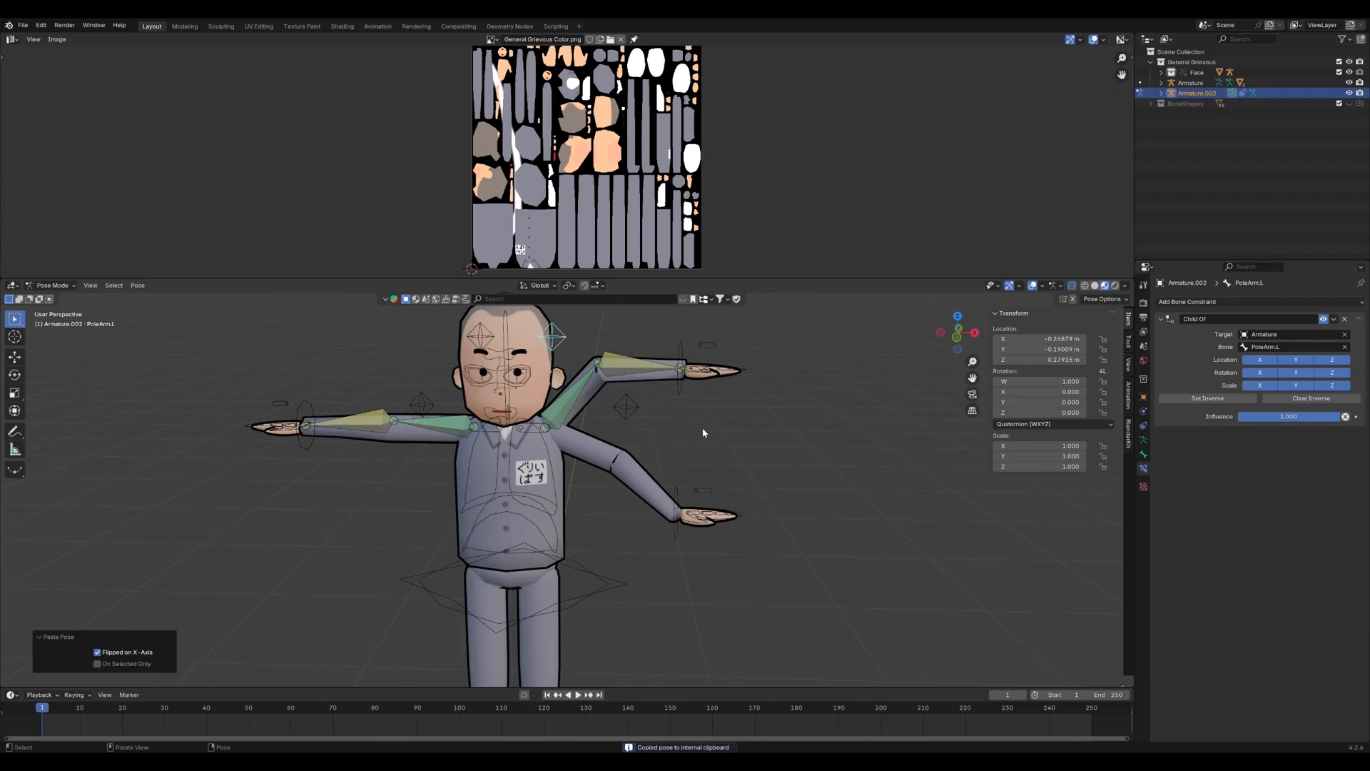
{"action": "left_click", "coordinate": [682, 349]}
{"action": "key", "text": "ctrl+shift+v"}
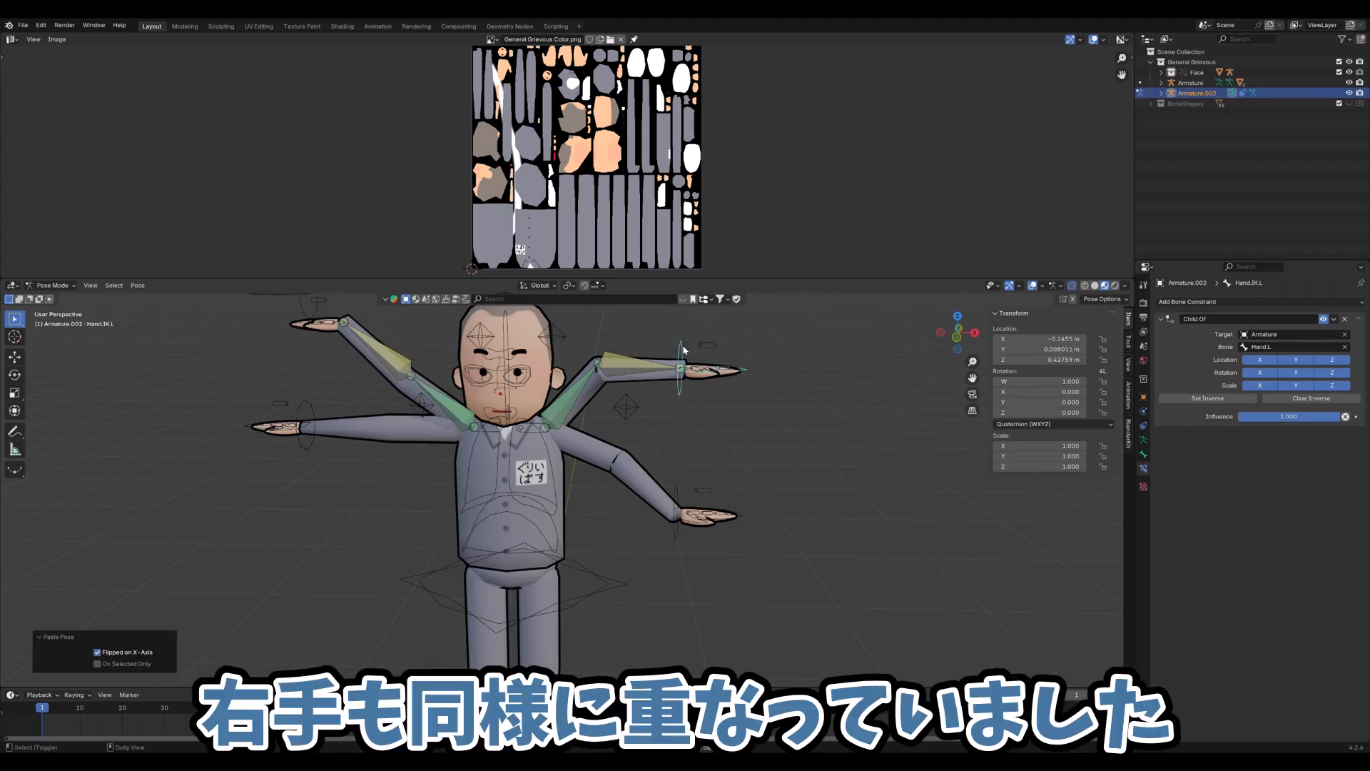
Lower Armature.002's right hand IK control to a location of about X 0.16 m, Y -0.09 m and Z 0.17 m
{"action": "middle_click_drag", "start_coordinate": [573, 448], "coordinate": [364, 331]}
{"action": "left_click", "coordinate": [363, 327]}
{"action": "key", "text": "g"}
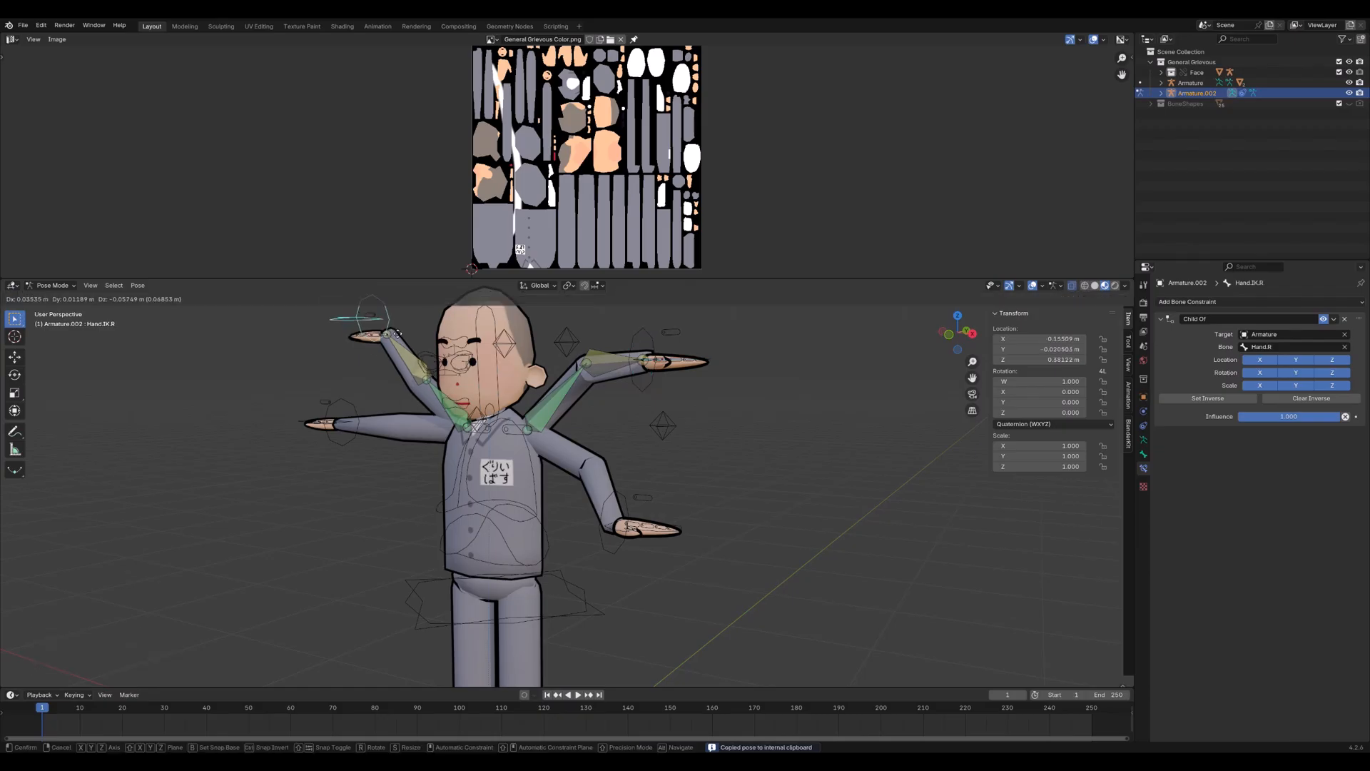
{"action": "left_click", "coordinate": [394, 398]}
Lower the Armature's Hips bone by about 0.13 m along the global Z axis
{"action": "middle_click_drag", "start_coordinate": [395, 398], "coordinate": [595, 556]}
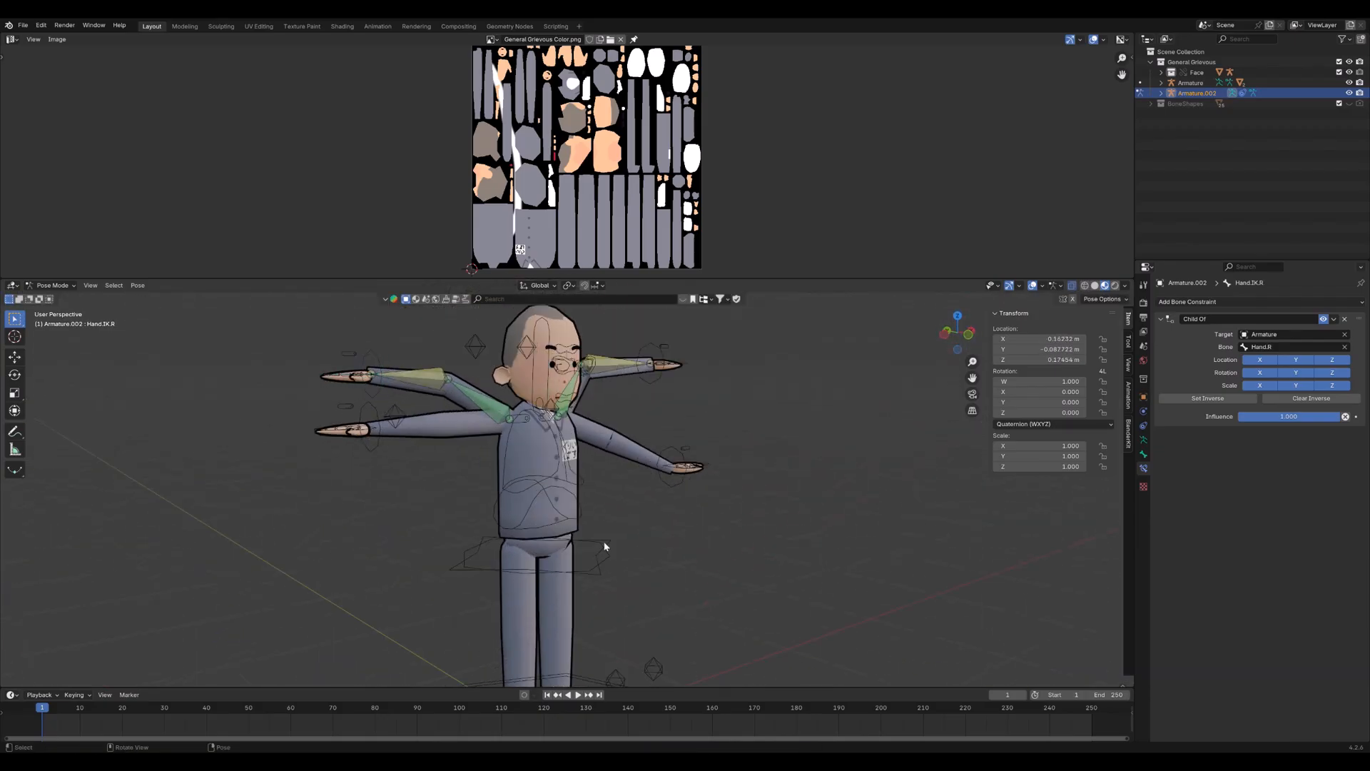
{"action": "left_click", "coordinate": [599, 545]}
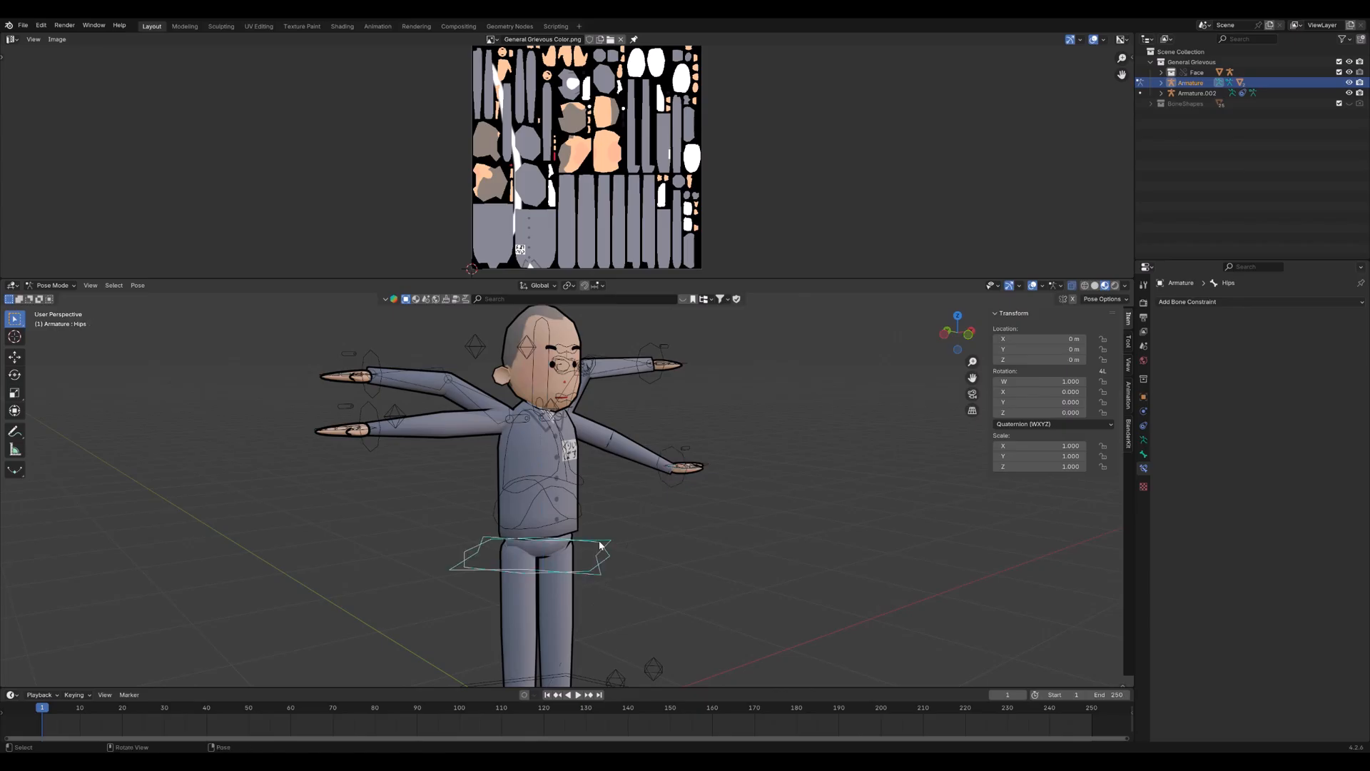
{"action": "key", "text": "g"}
{"action": "key", "text": "z"}
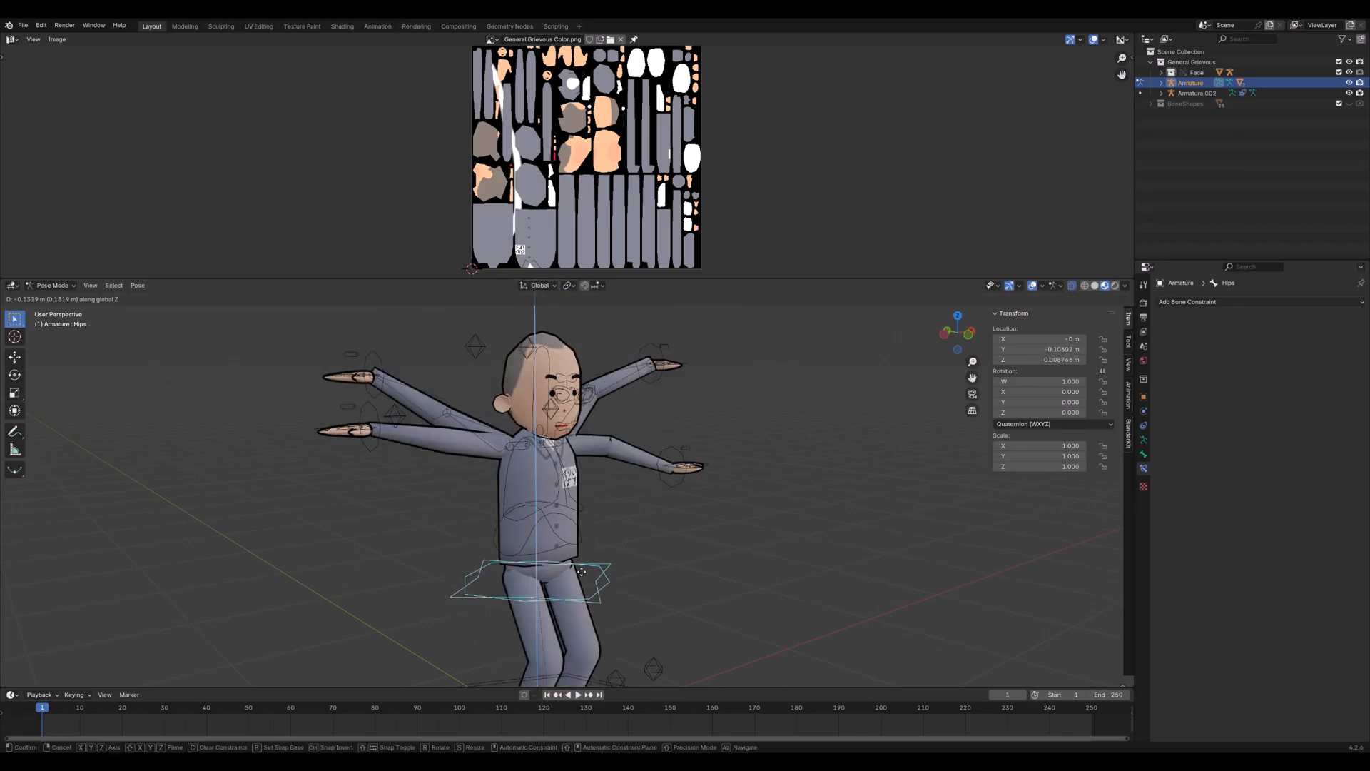
{"action": "left_click", "coordinate": [574, 569]}
Lower the Armature's right hand IK control by about 0.16 m along the global Z axis
{"action": "middle_click_drag", "start_coordinate": [574, 571], "coordinate": [552, 490], "text": "shift"}
{"action": "left_click", "coordinate": [341, 339]}
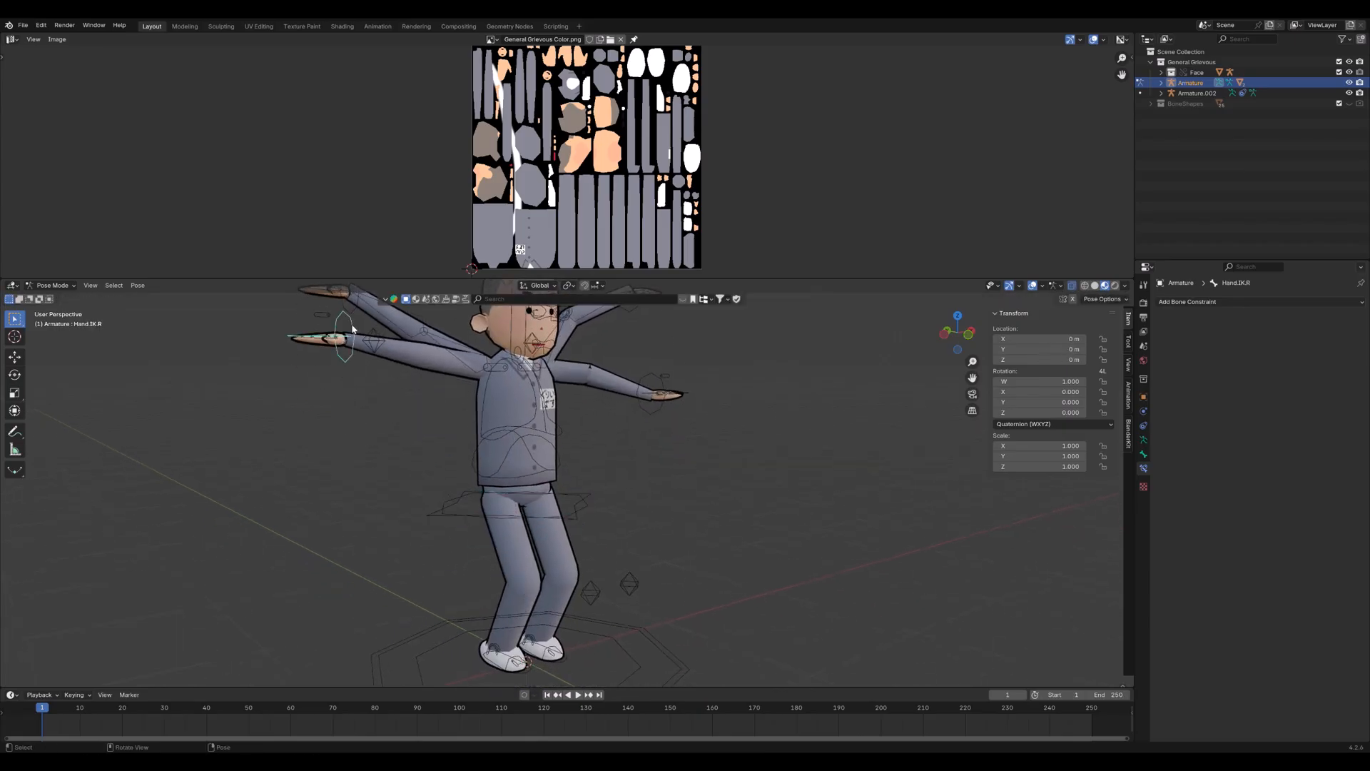
{"action": "key", "text": "g"}
{"action": "key", "text": "z"}
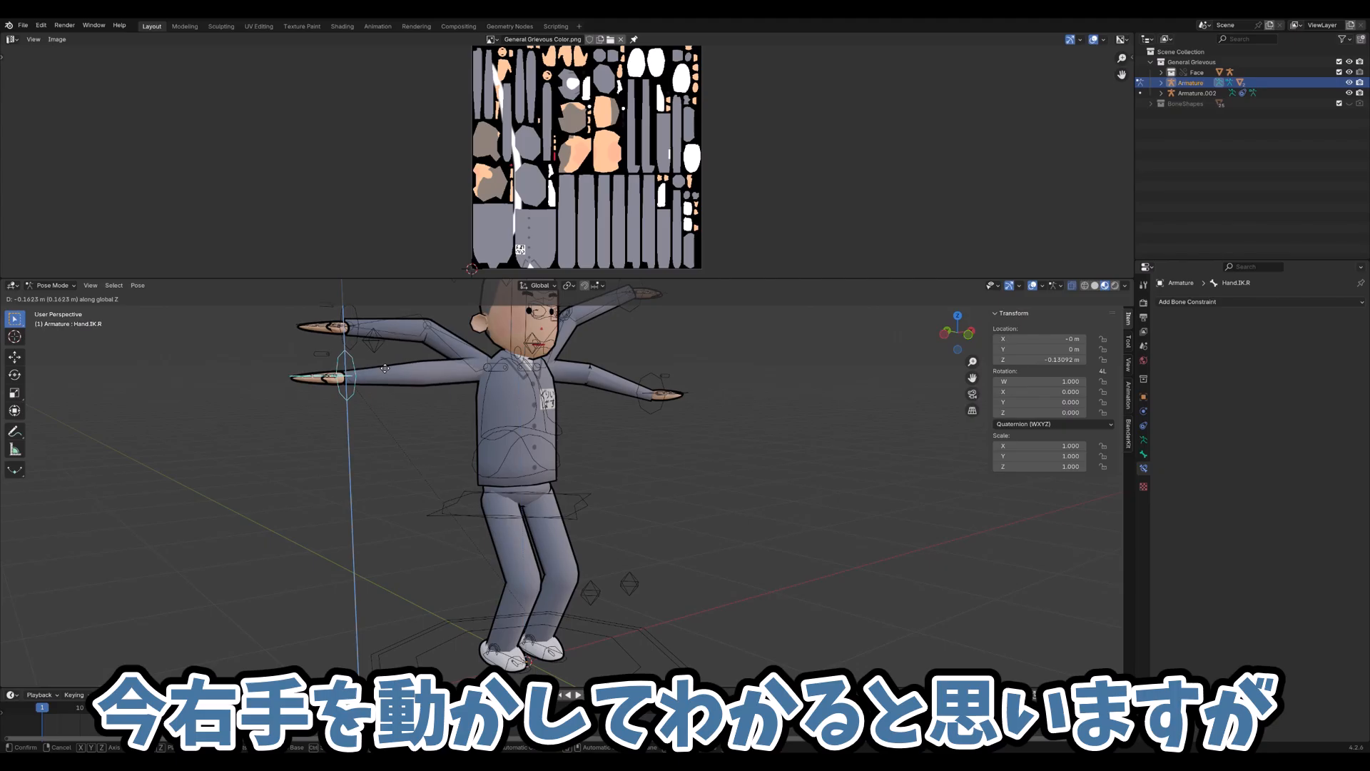
{"action": "left_click", "coordinate": [385, 368]}
Try moving the Armature's right hand IK control freely from a side angle and cancel the move
{"action": "middle_click_drag", "start_coordinate": [379, 371], "coordinate": [433, 432]}
{"action": "key", "text": "g"}
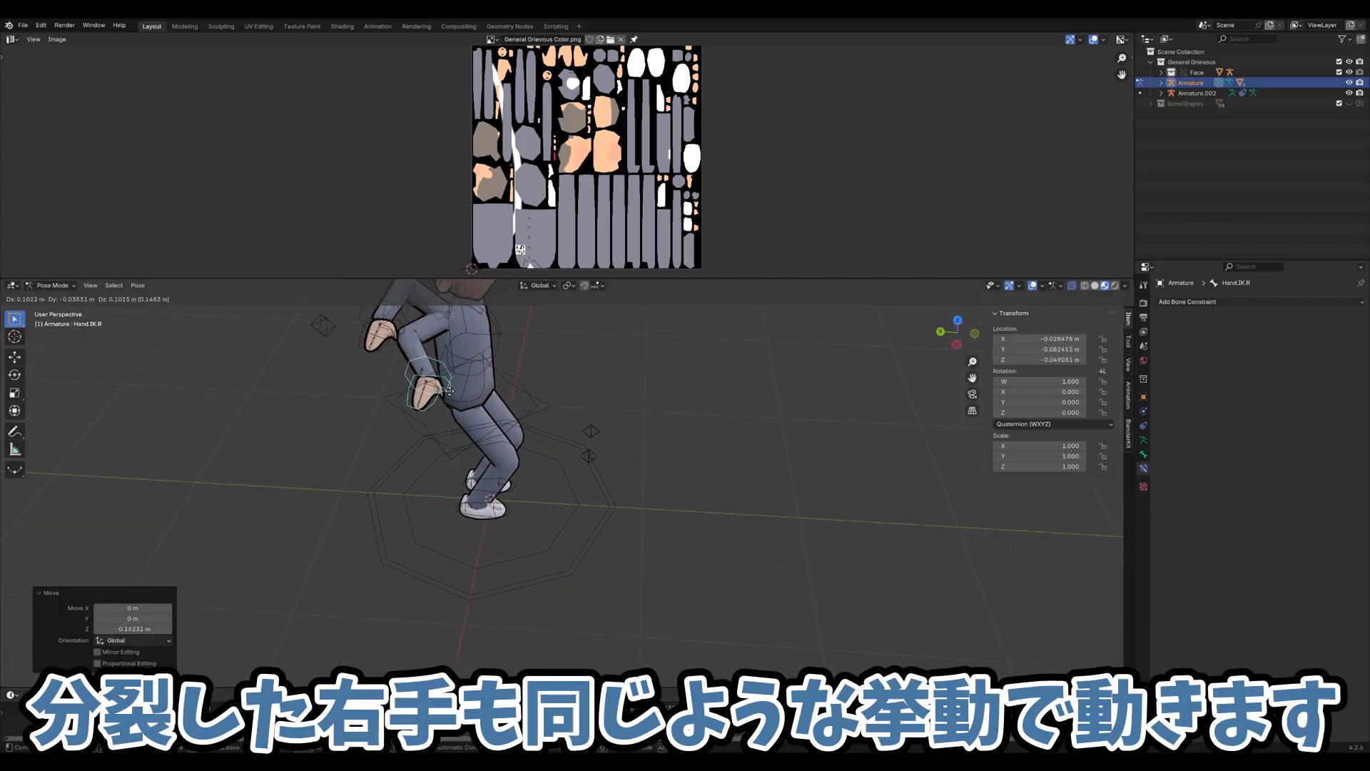
{"action": "right_click", "coordinate": [476, 390]}
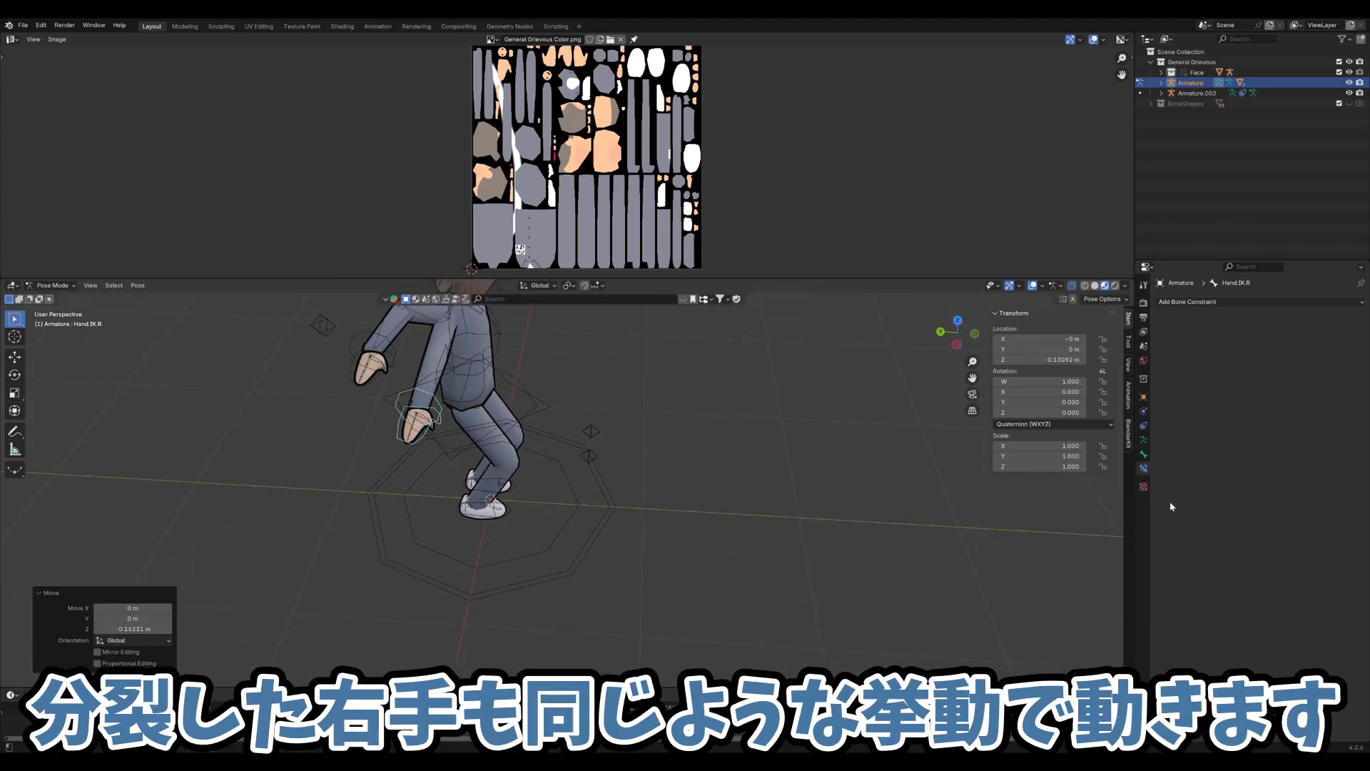
Try moving Armature.002's right hand IK control, cancel, and disable its Child Of bone constraint in place with influence 0.000
{"action": "left_click", "coordinate": [1144, 425]}
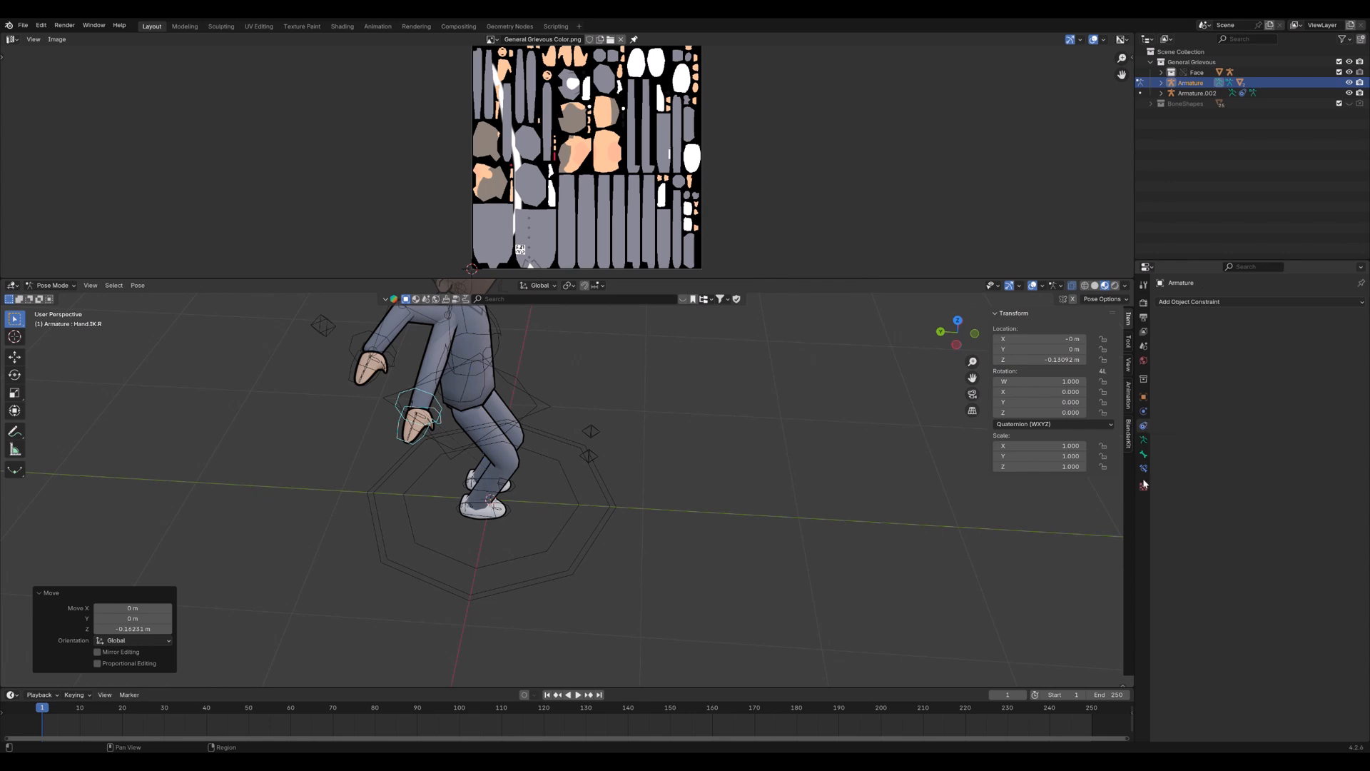
{"action": "left_click", "coordinate": [394, 342]}
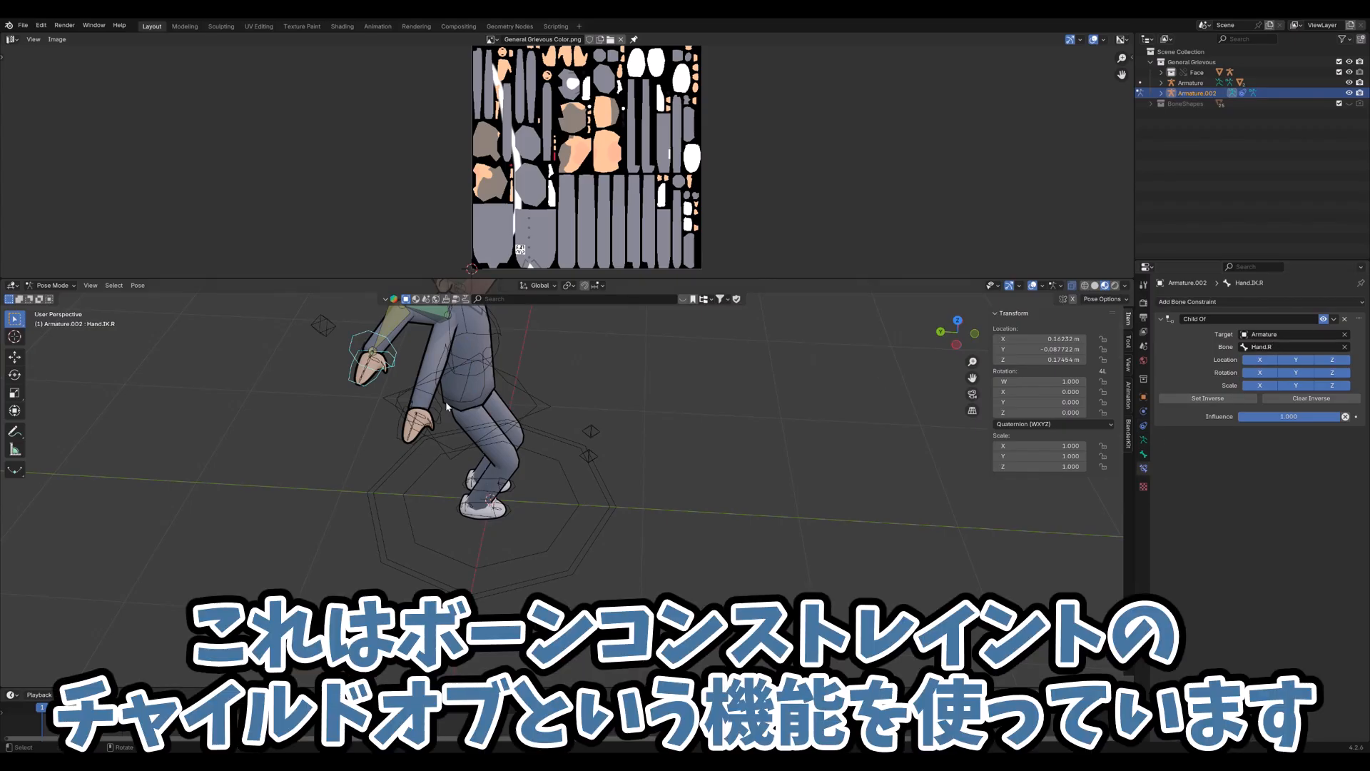
{"action": "key", "text": "g"}
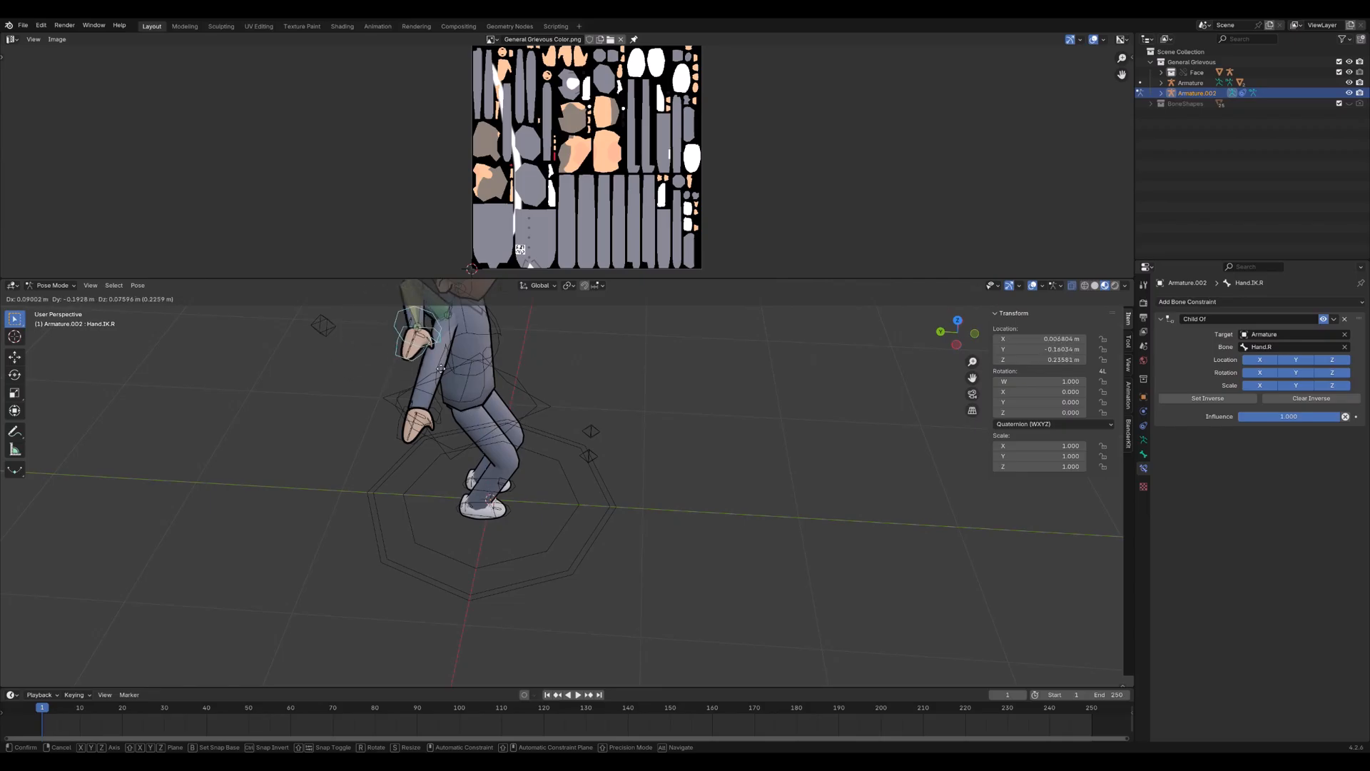
{"action": "left_click", "coordinate": [395, 393]}
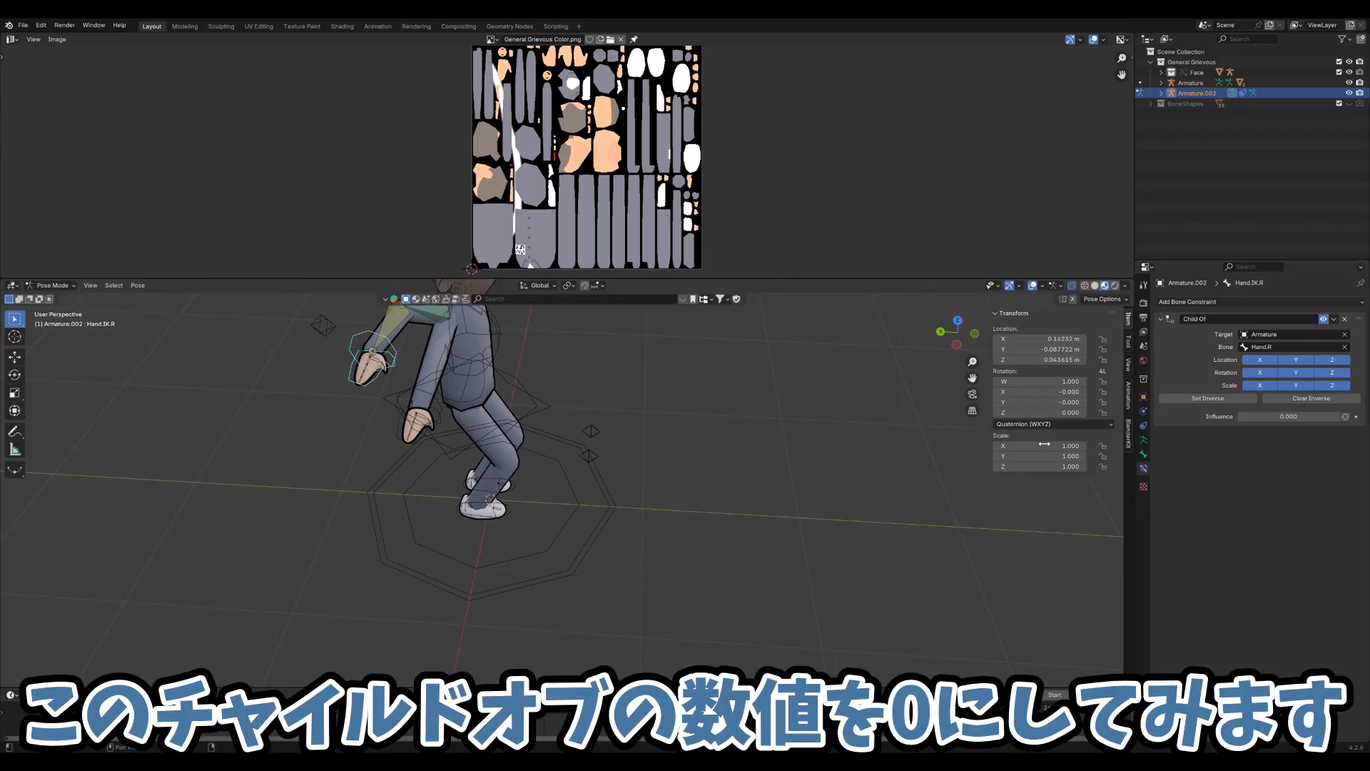
Try moving the Armature's right hand IK control with the extra hand's Child Of influence off and cancel the move
{"action": "left_click", "coordinate": [436, 401]}
{"action": "key", "text": "g"}
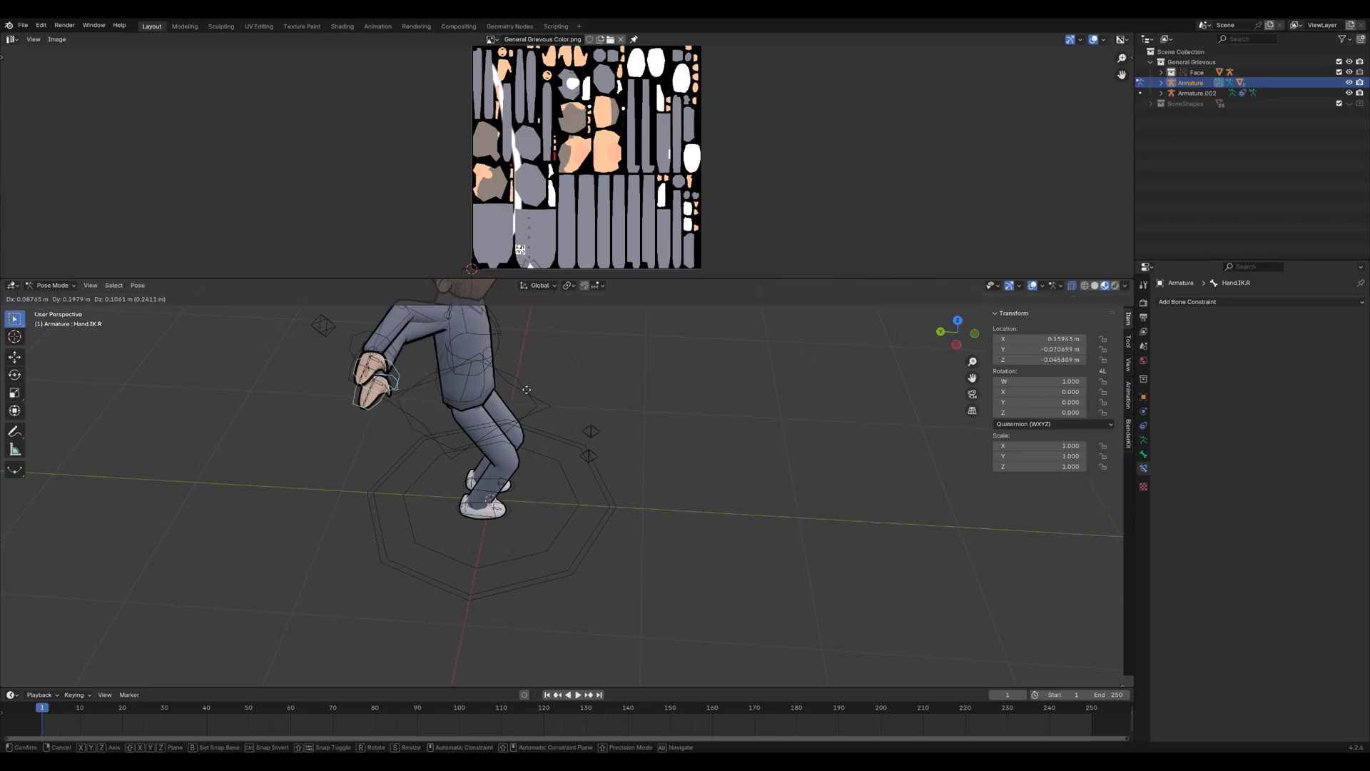
{"action": "key", "text": "Escape"}
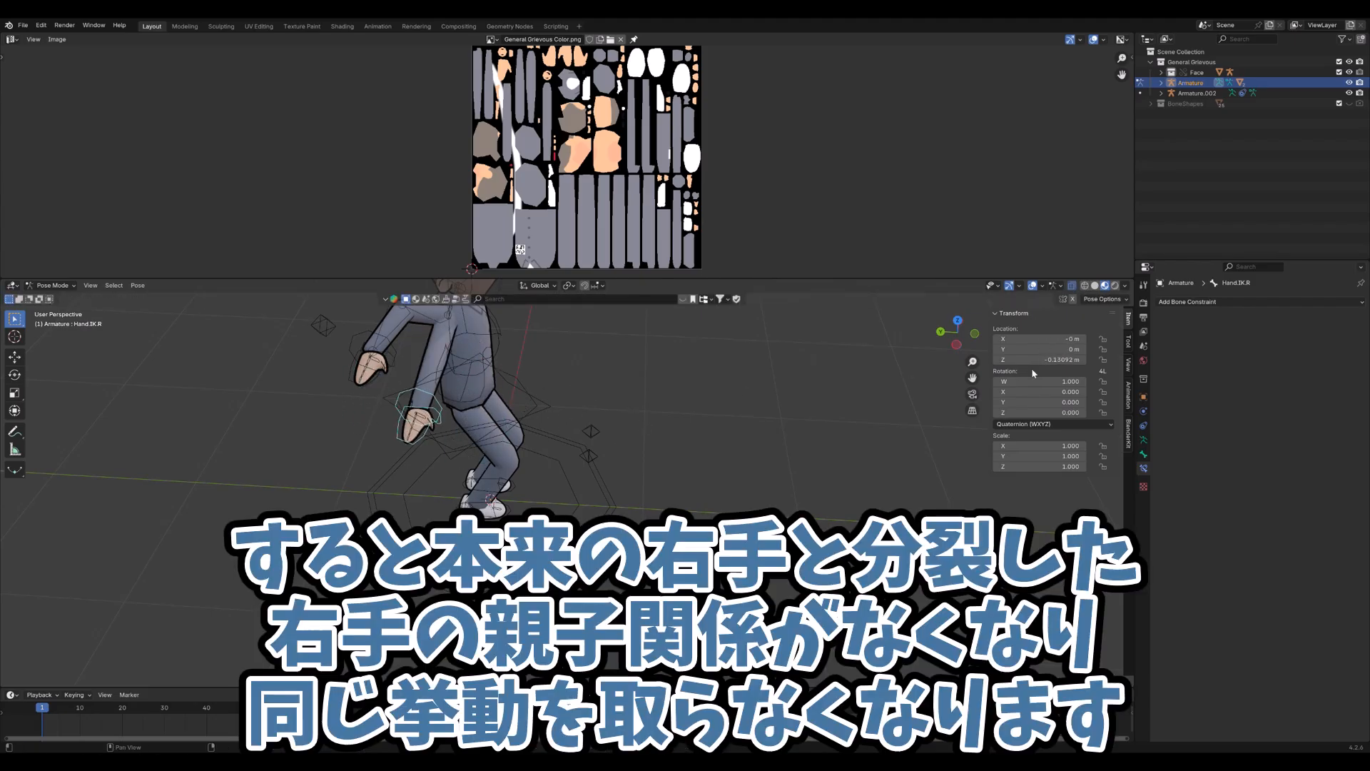
Set the Child Of constraint influence on Armature.002's right hand IK control to 1.000
{"action": "left_click", "coordinate": [392, 349]}
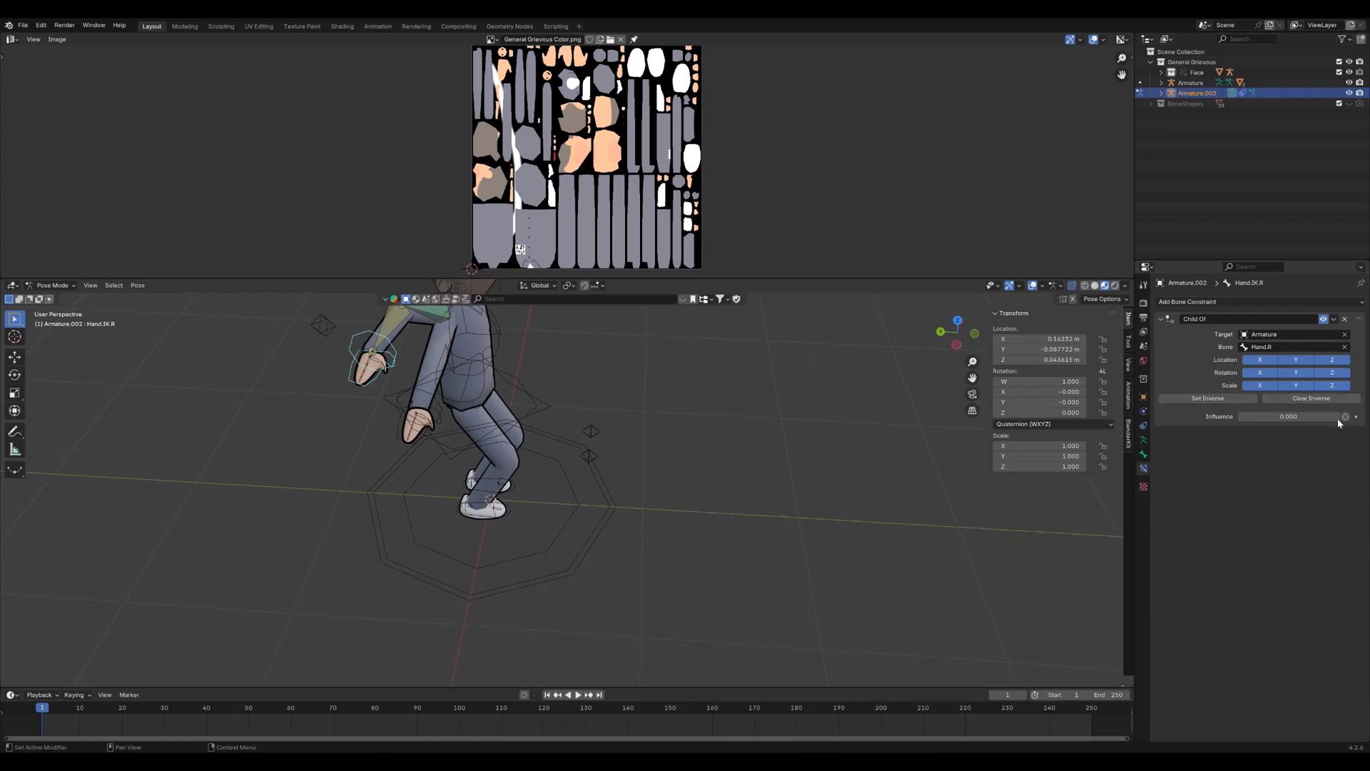
{"action": "left_click", "coordinate": [1270, 416]}
{"action": "type", "text": "1"}
{"action": "key", "text": "Return"}
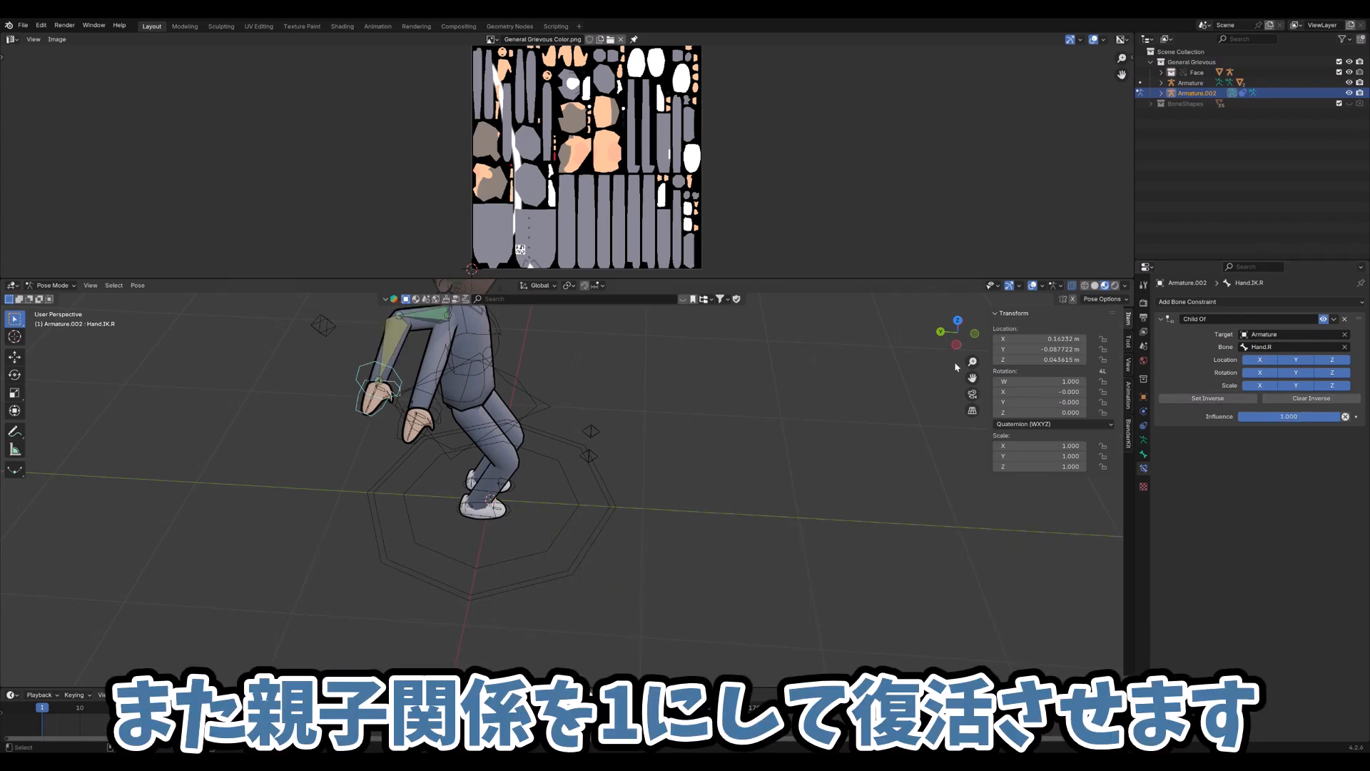
Return to the Armature's pose and try rotating and moving its right hand IK control, cancelling the changes
{"action": "key", "text": "ctrl+Tab"}
{"action": "left_click", "coordinate": [436, 406]}
{"action": "key", "text": "ctrl+Tab"}
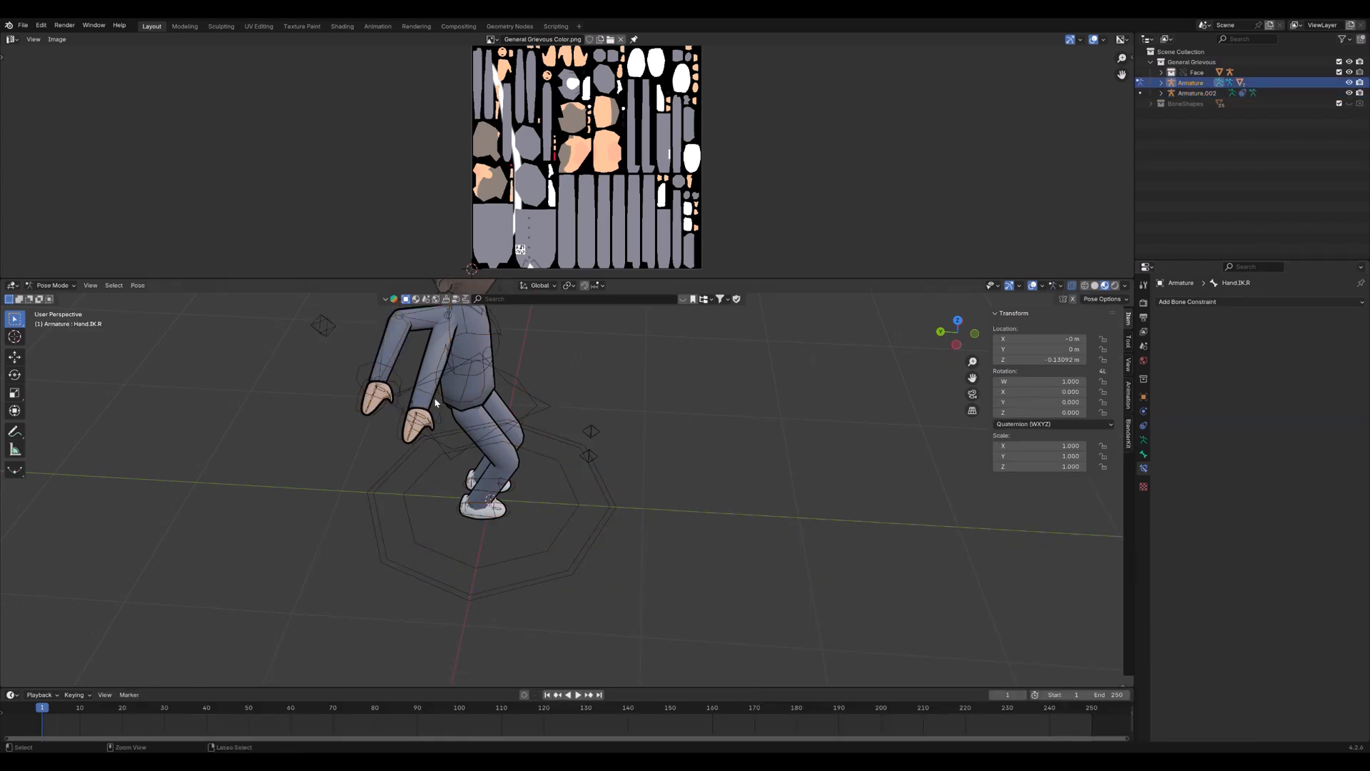
{"action": "left_click", "coordinate": [439, 407]}
{"action": "key", "text": "r"}
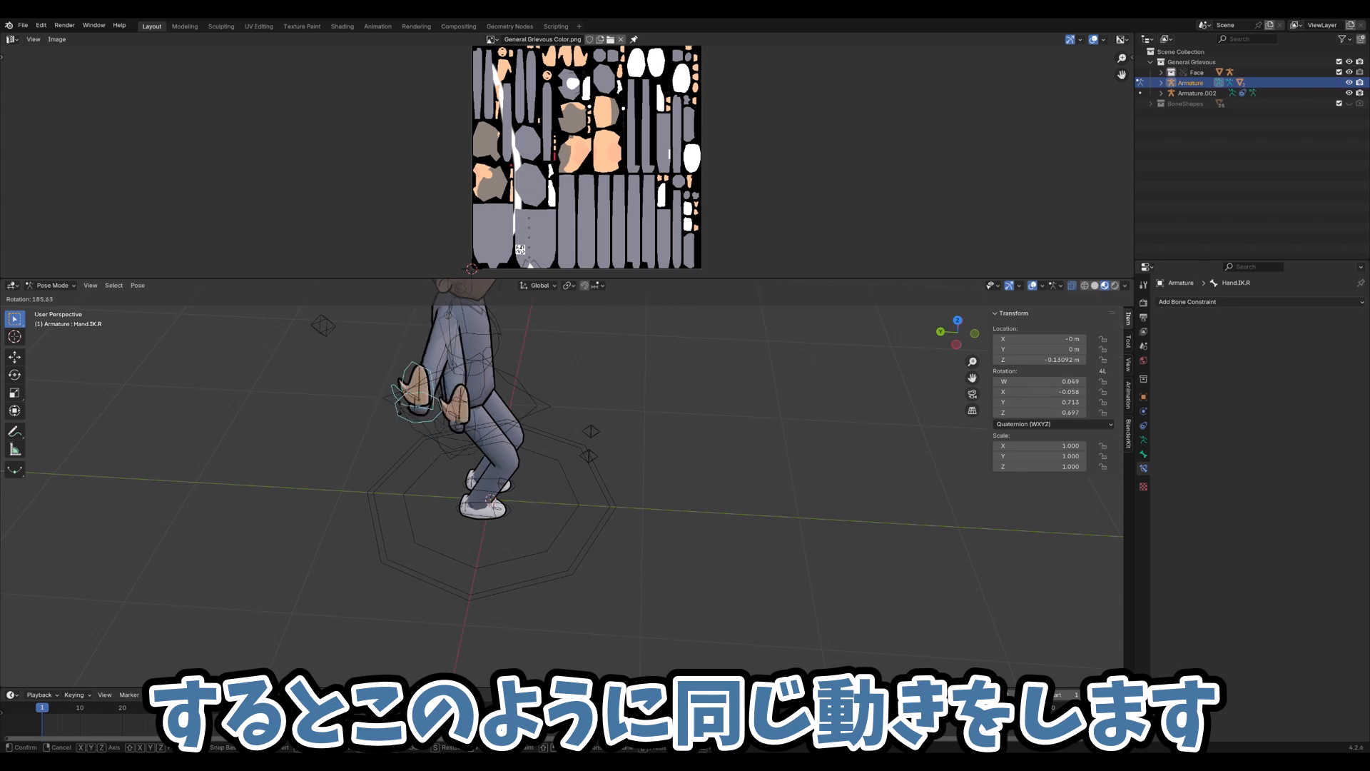
{"action": "key", "text": "g"}
{"action": "right_click", "coordinate": [508, 389]}
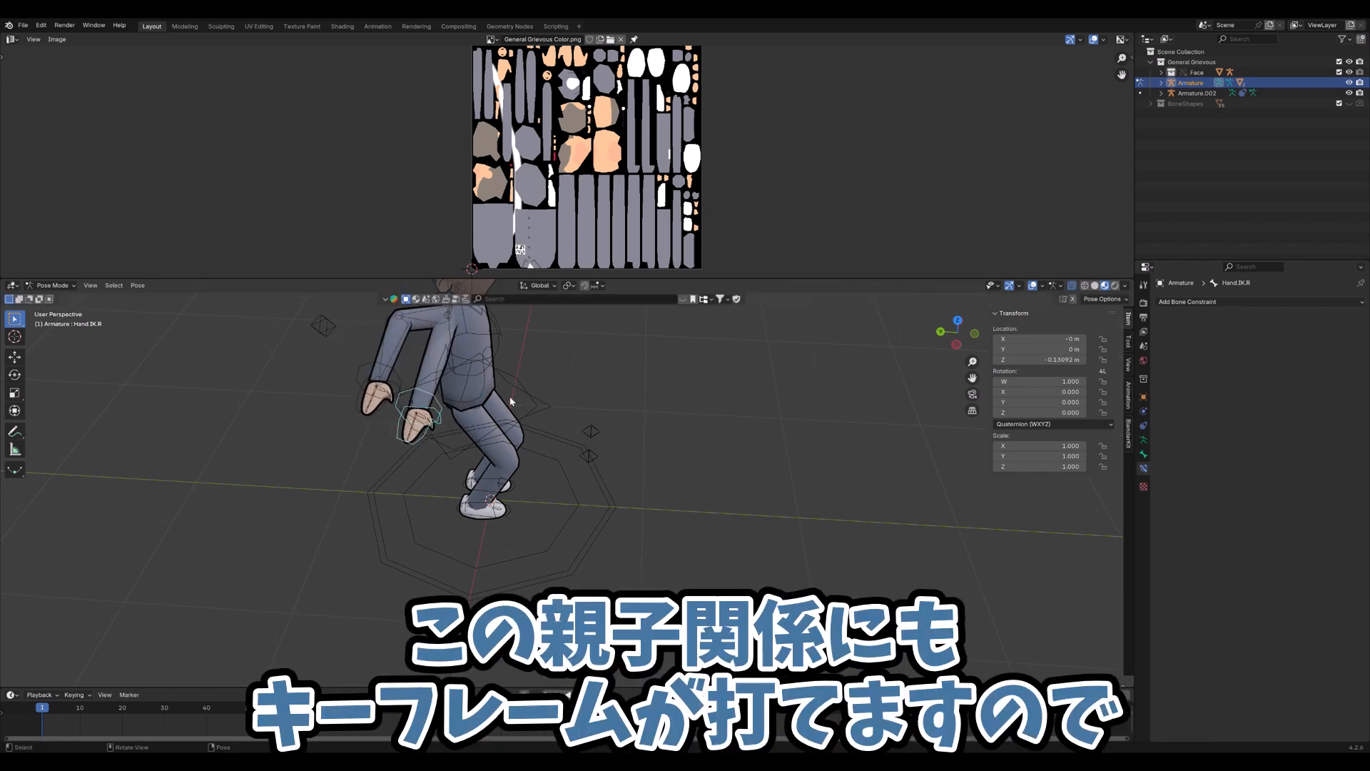
Examine the posed body from several angles and compare the chest name tag with its artwork in the General Grievous Color.png texture
{"action": "middle_click_drag", "start_coordinate": [514, 400], "coordinate": [444, 421]}
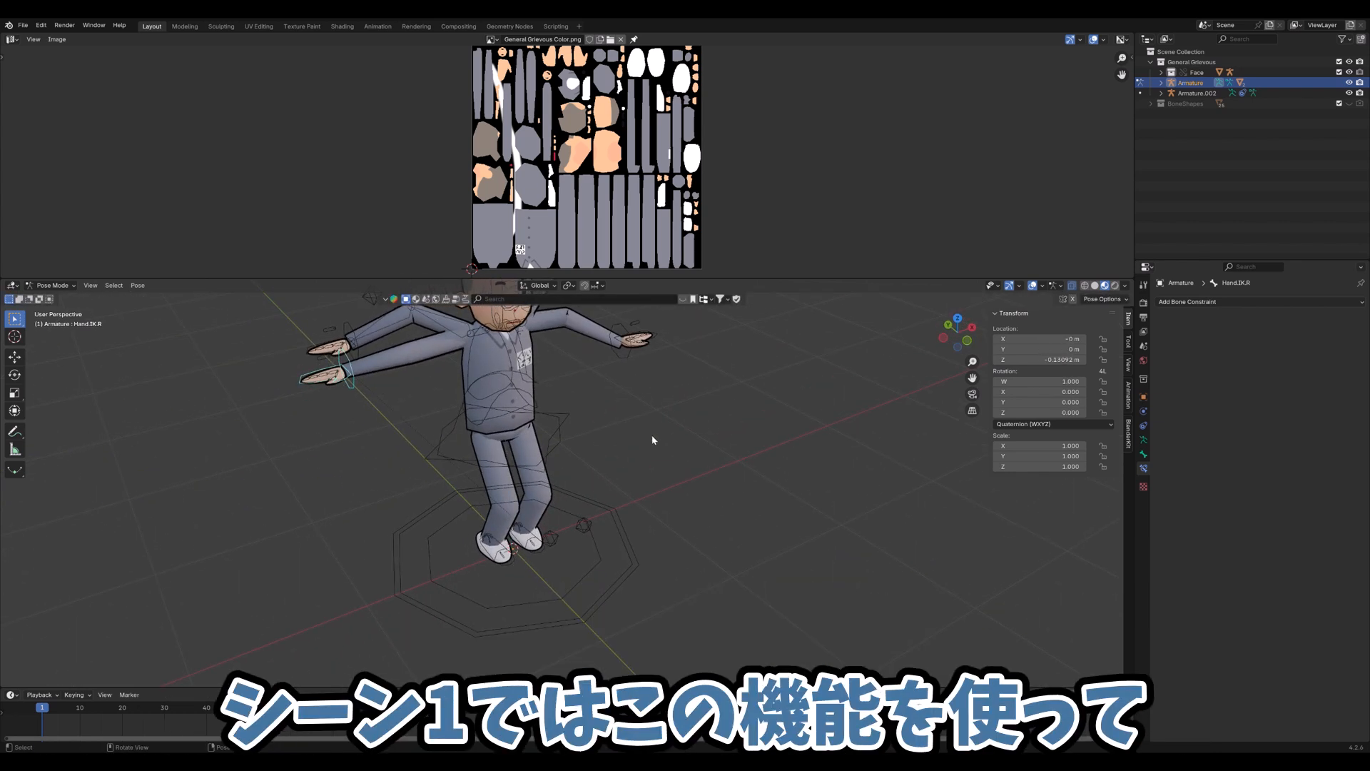
{"action": "middle_click_drag", "start_coordinate": [512, 347], "coordinate": [495, 164], "text": "shift"}
{"action": "scroll", "coordinate": [528, 391], "scroll_direction": "up", "scroll_amount": 4}
{"action": "scroll", "coordinate": [539, 571], "scroll_direction": "down", "scroll_amount": 4}
{"action": "middle_click_drag", "start_coordinate": [540, 635], "coordinate": [542, 519], "text": "shift"}
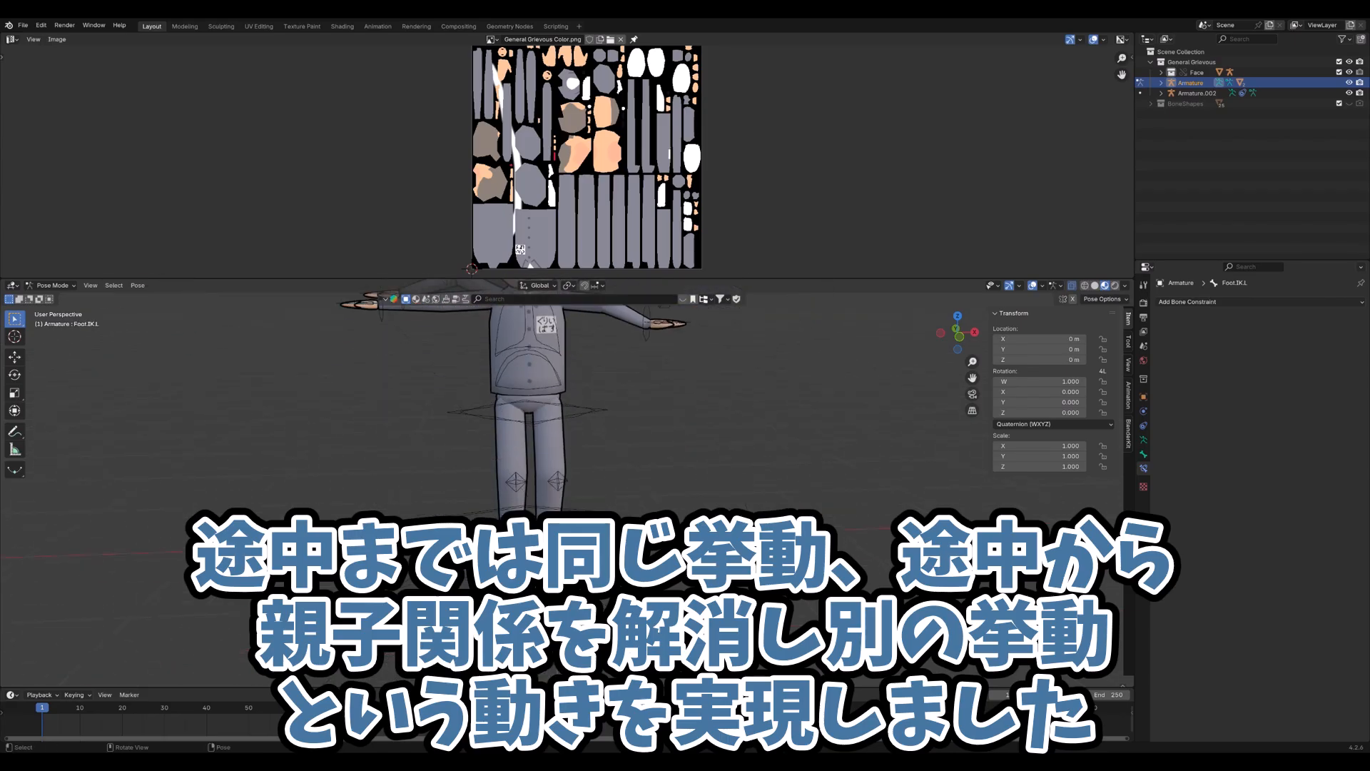
{"action": "left_click", "coordinate": [582, 411]}
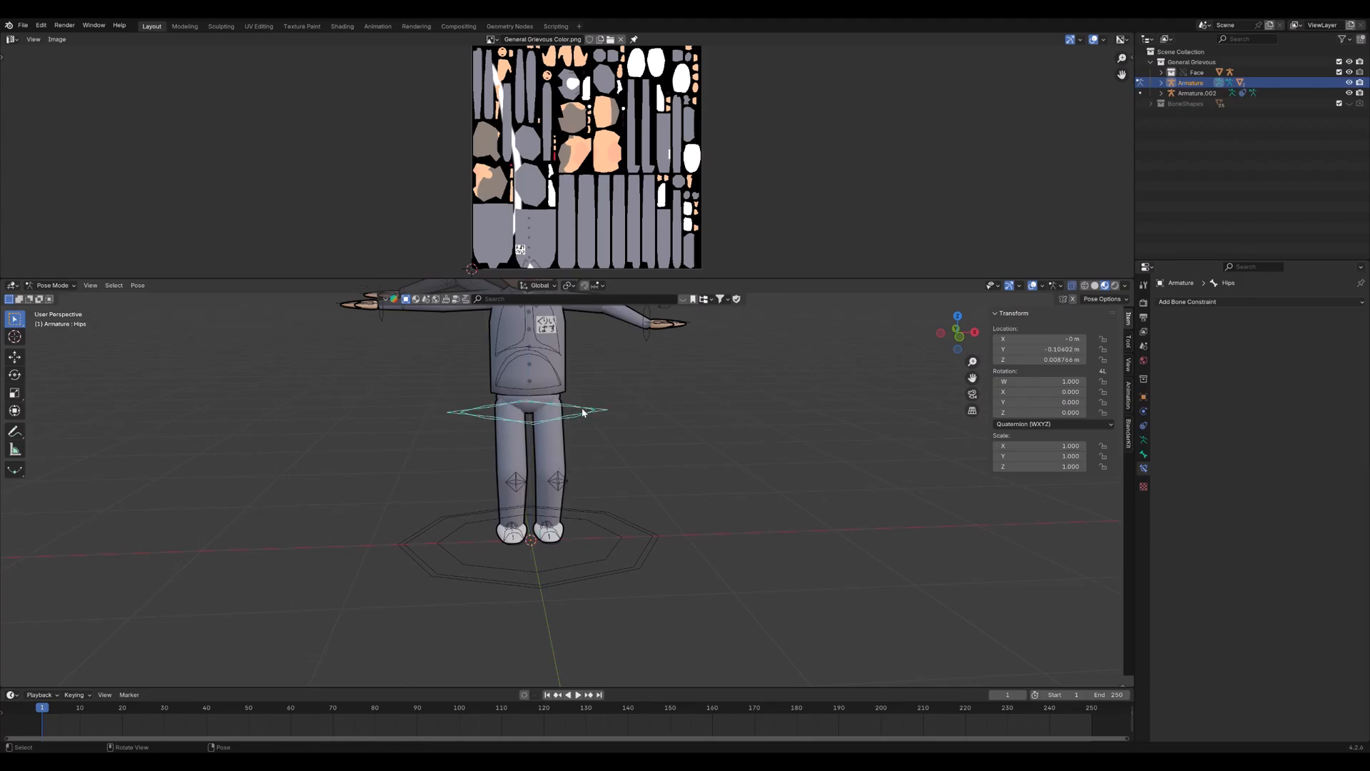
{"action": "scroll", "coordinate": [574, 417], "scroll_direction": "up", "scroll_amount": 4}
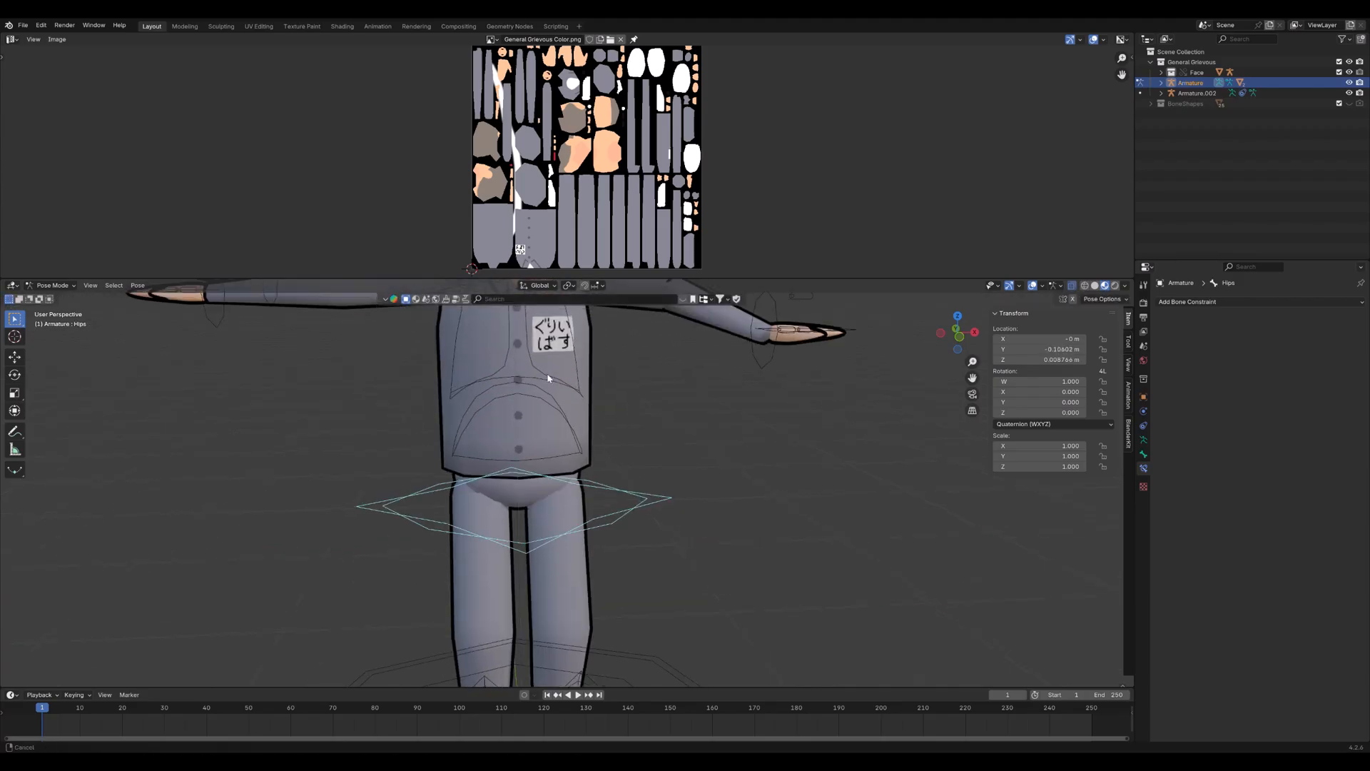
{"action": "scroll", "coordinate": [531, 243], "scroll_direction": "up", "scroll_amount": 6}
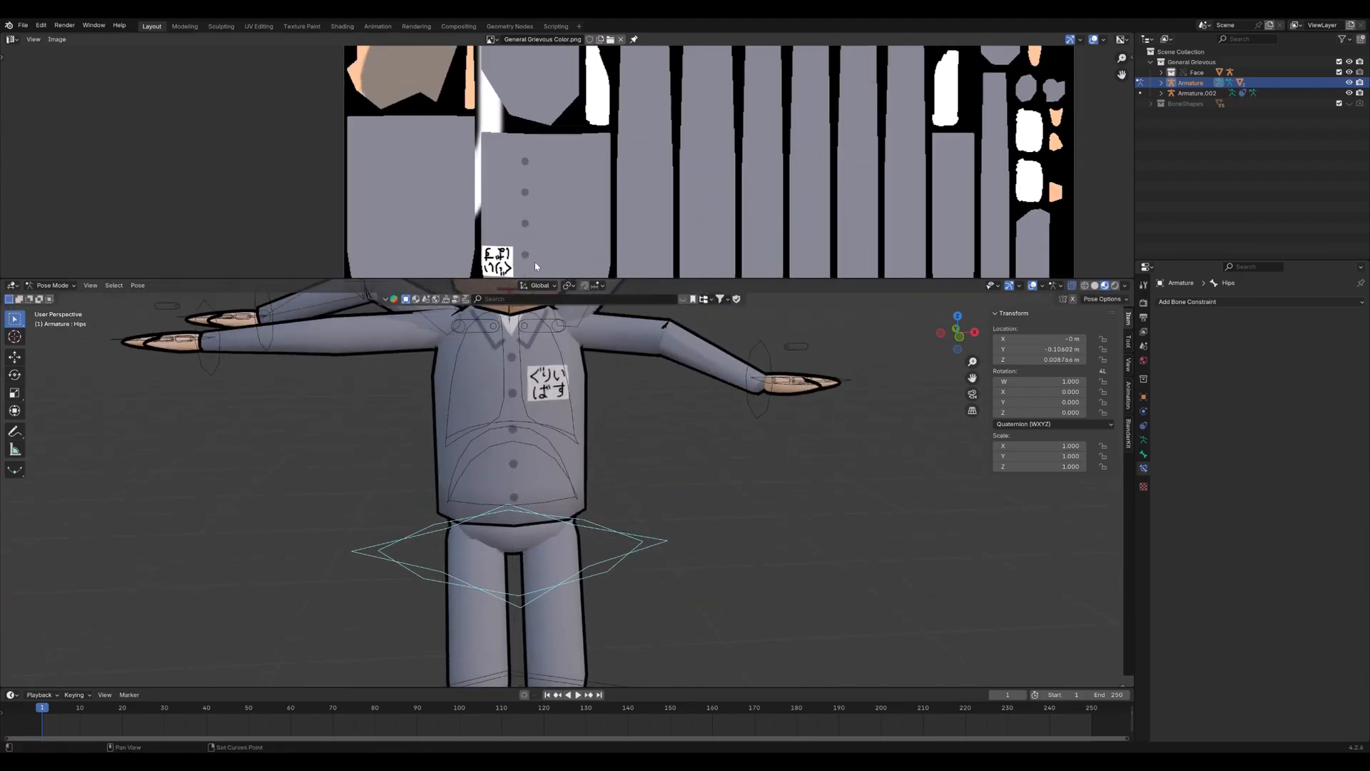
{"action": "scroll", "coordinate": [531, 485], "scroll_direction": "down", "scroll_amount": 5}
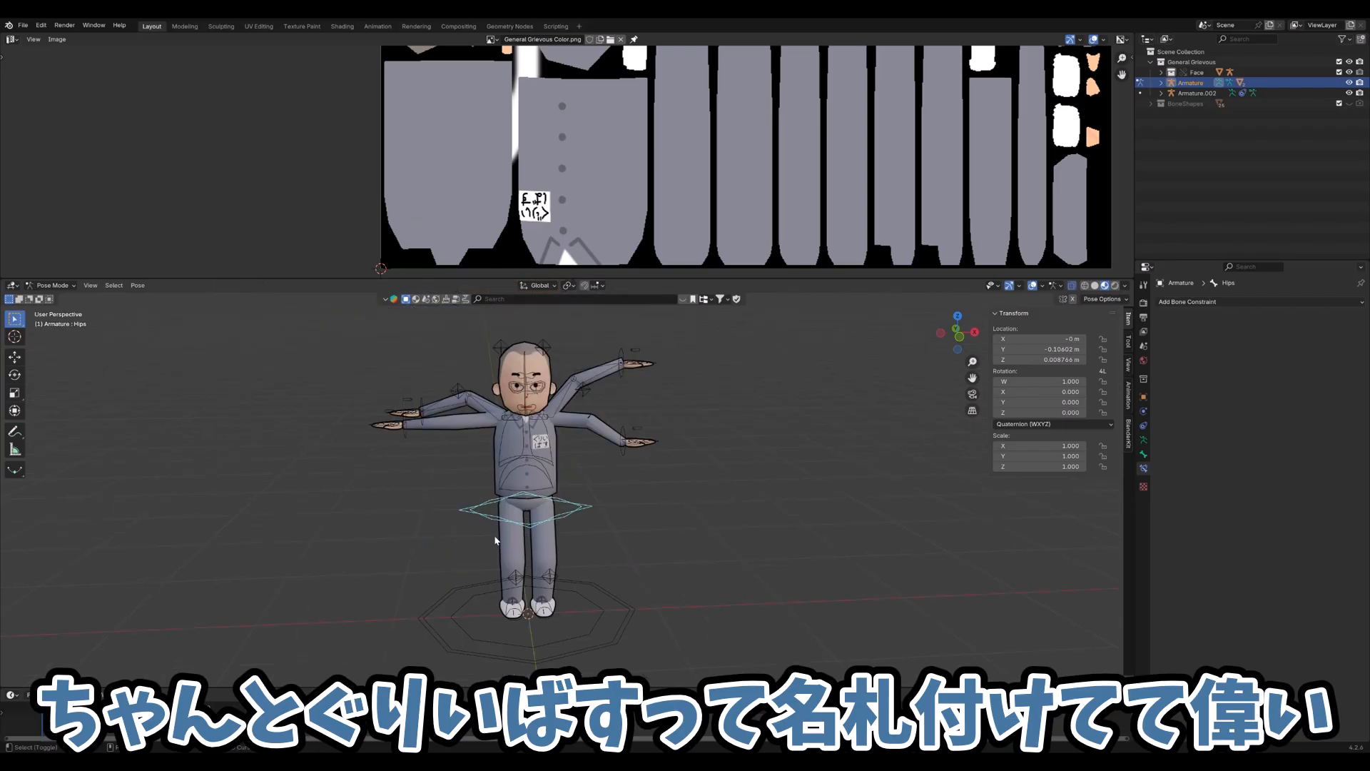
Try moving the Armature's Root control and cancel the move
{"action": "middle_click_drag", "start_coordinate": [495, 542], "coordinate": [611, 619]}
{"action": "left_click", "coordinate": [661, 594]}
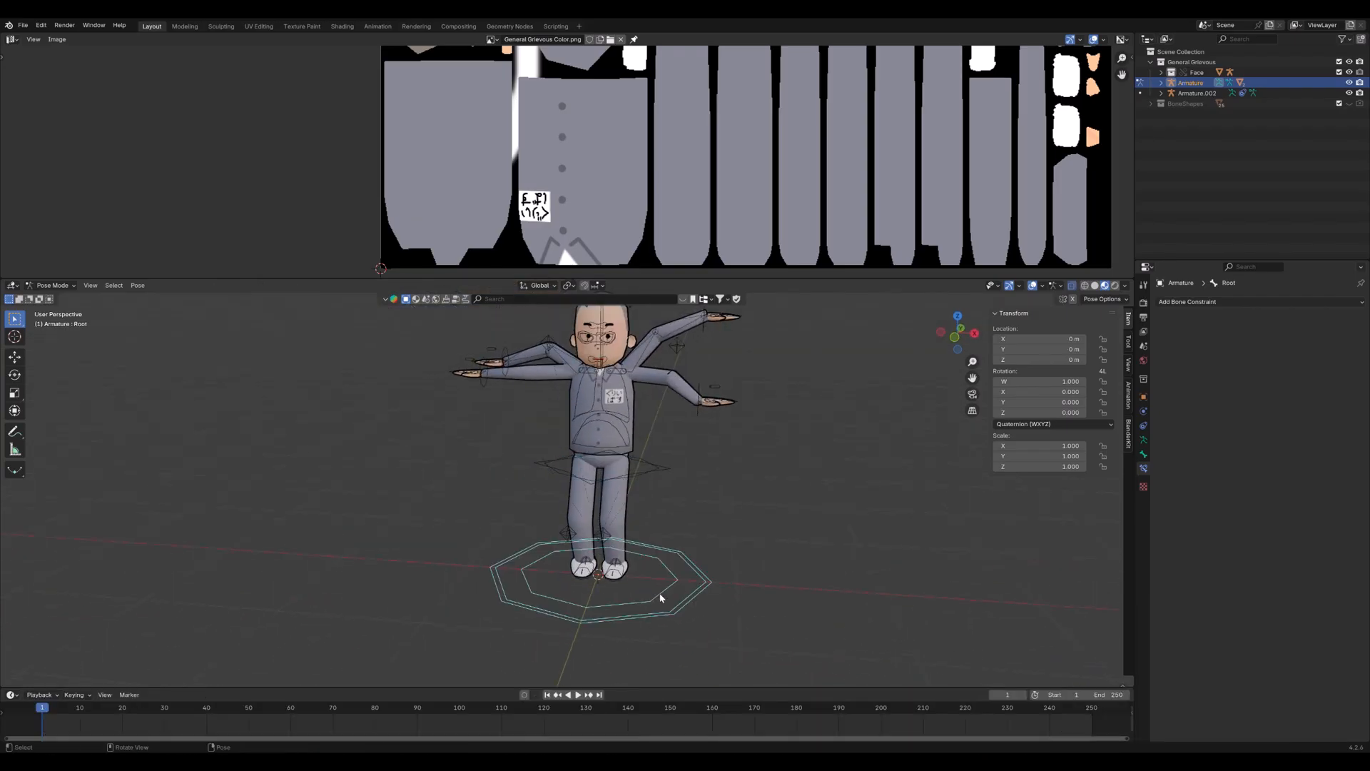
{"action": "key", "text": "g"}
{"action": "key", "text": "Escape"}
{"action": "middle_click_drag", "start_coordinate": [683, 587], "coordinate": [509, 502]}
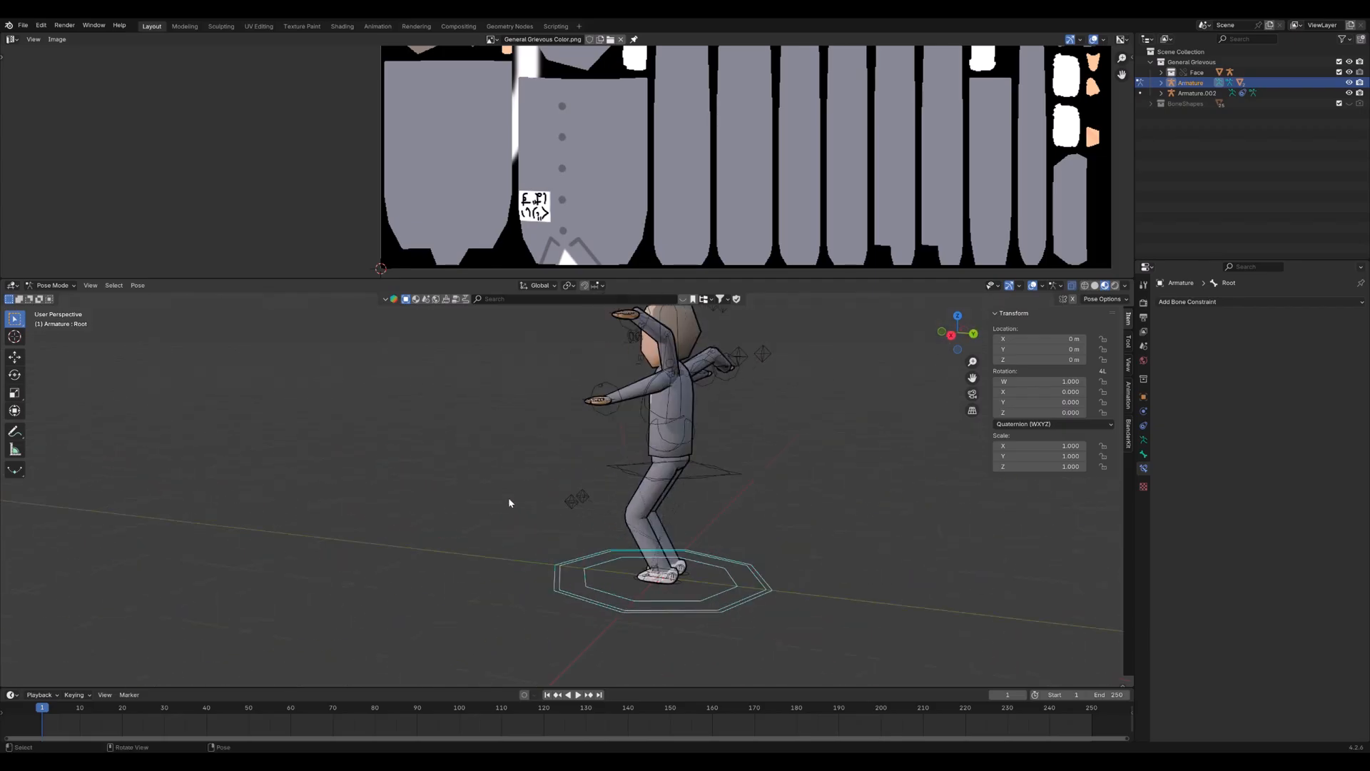
{"action": "mouse_move", "coordinate": [686, 538]}
{"action": "middle_mouse_down"}
{"action": "mouse_move", "coordinate": [670, 541]}
{"action": "mouse_move", "coordinate": [689, 544]}
{"action": "middle_mouse_up"}
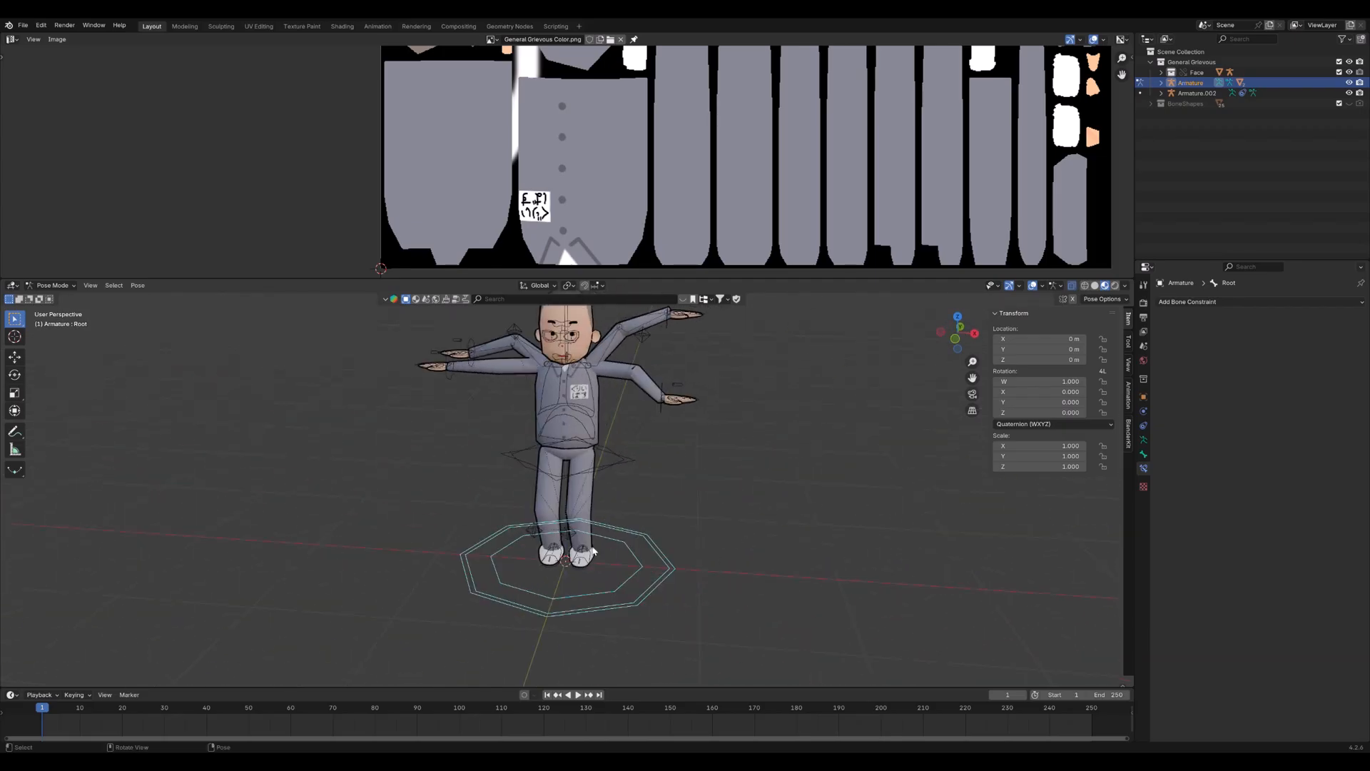
Try moving the PoleLeg.R and PoleLeg.L knee controls in top view, cancelling the moves
{"action": "left_click", "coordinate": [542, 536]}
{"action": "key", "text": "KP_7"}
{"action": "key", "text": "g"}
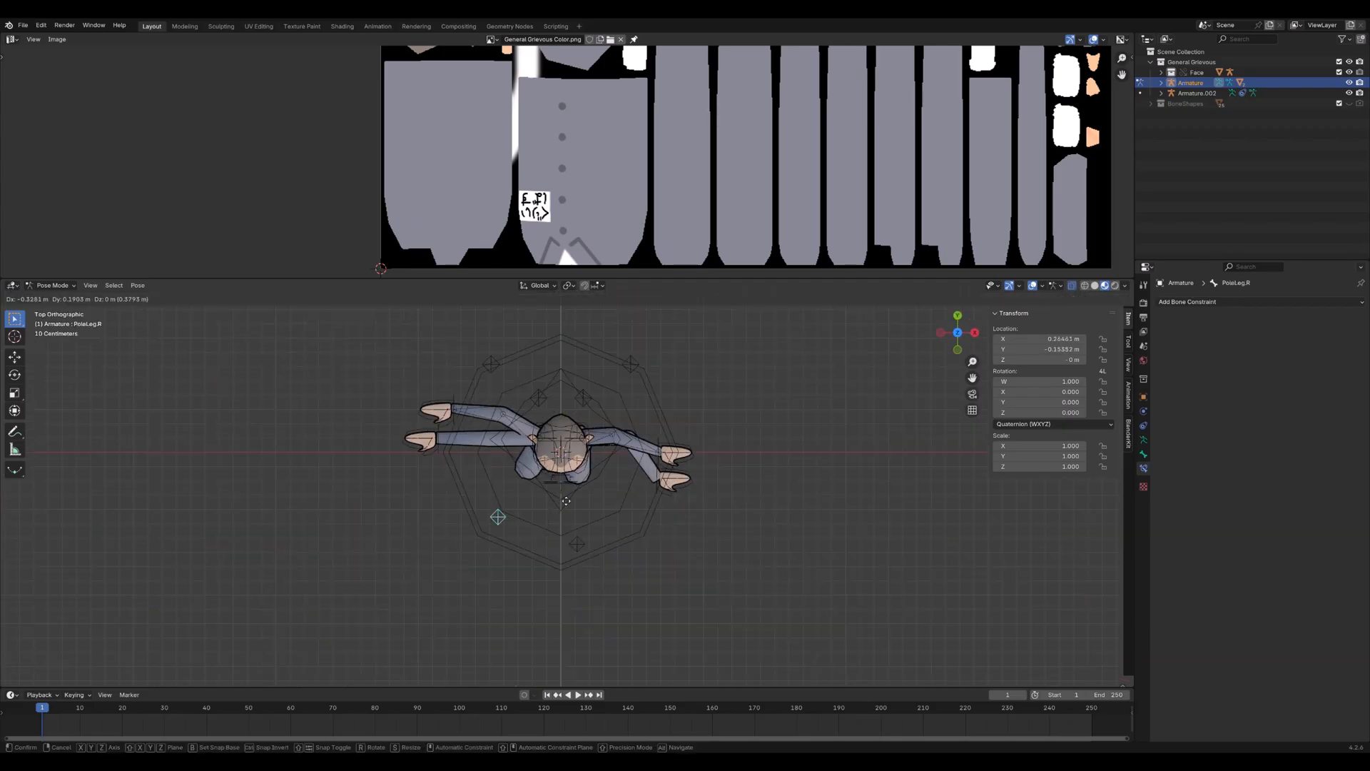
{"action": "key", "text": "Escape"}
{"action": "left_click", "coordinate": [576, 544]}
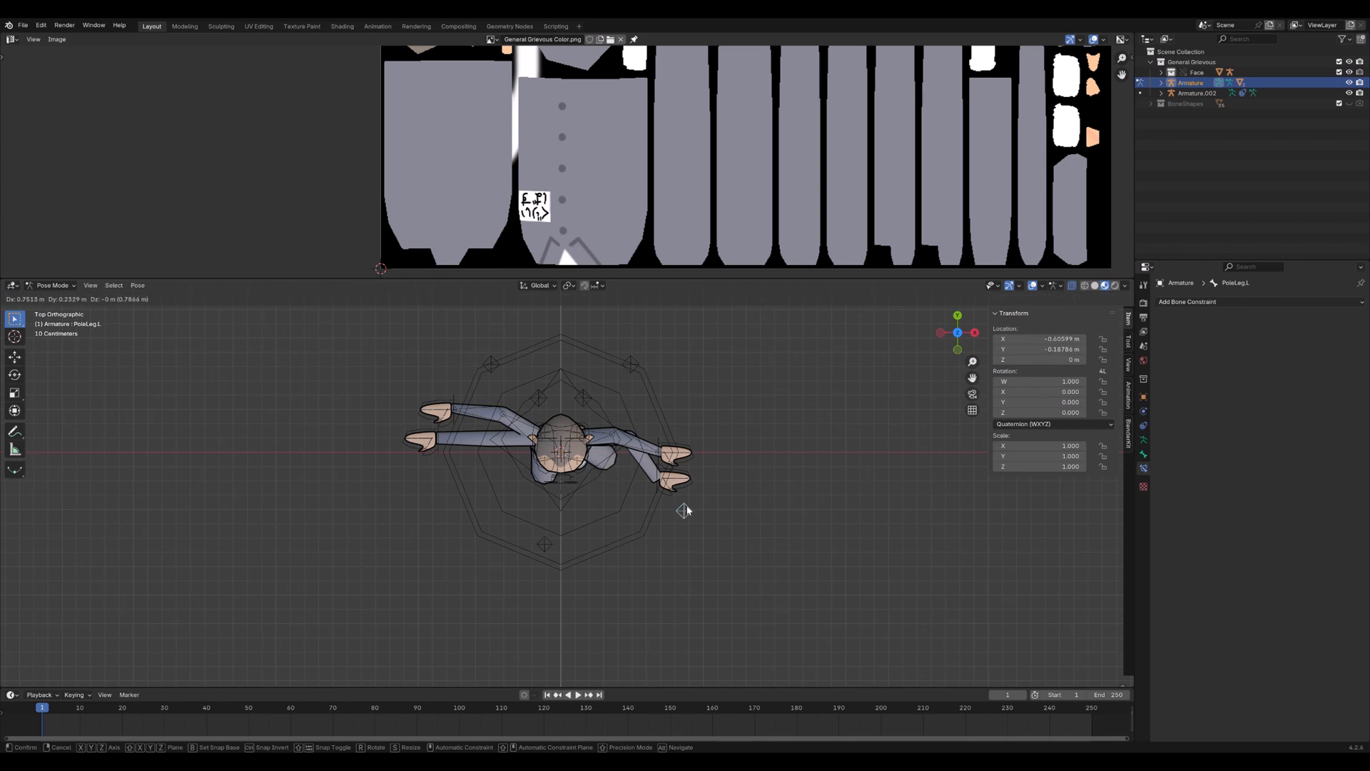
{"action": "middle_click_drag", "start_coordinate": [684, 511], "coordinate": [590, 513]}
{"action": "mouse_move", "coordinate": [589, 513]}
{"action": "middle_mouse_down"}
{"action": "mouse_move", "coordinate": [580, 447]}
{"action": "mouse_move", "coordinate": [692, 514]}
{"action": "mouse_move", "coordinate": [911, 476]}
{"action": "mouse_move", "coordinate": [763, 443]}
{"action": "mouse_move", "coordinate": [662, 473]}
{"action": "mouse_move", "coordinate": [825, 480]}
{"action": "mouse_move", "coordinate": [682, 471]}
{"action": "mouse_move", "coordinate": [605, 426]}
{"action": "mouse_move", "coordinate": [632, 488]}
{"action": "mouse_move", "coordinate": [609, 481]}
{"action": "mouse_move", "coordinate": [639, 495]}
{"action": "mouse_move", "coordinate": [604, 496]}
{"action": "middle_mouse_up"}
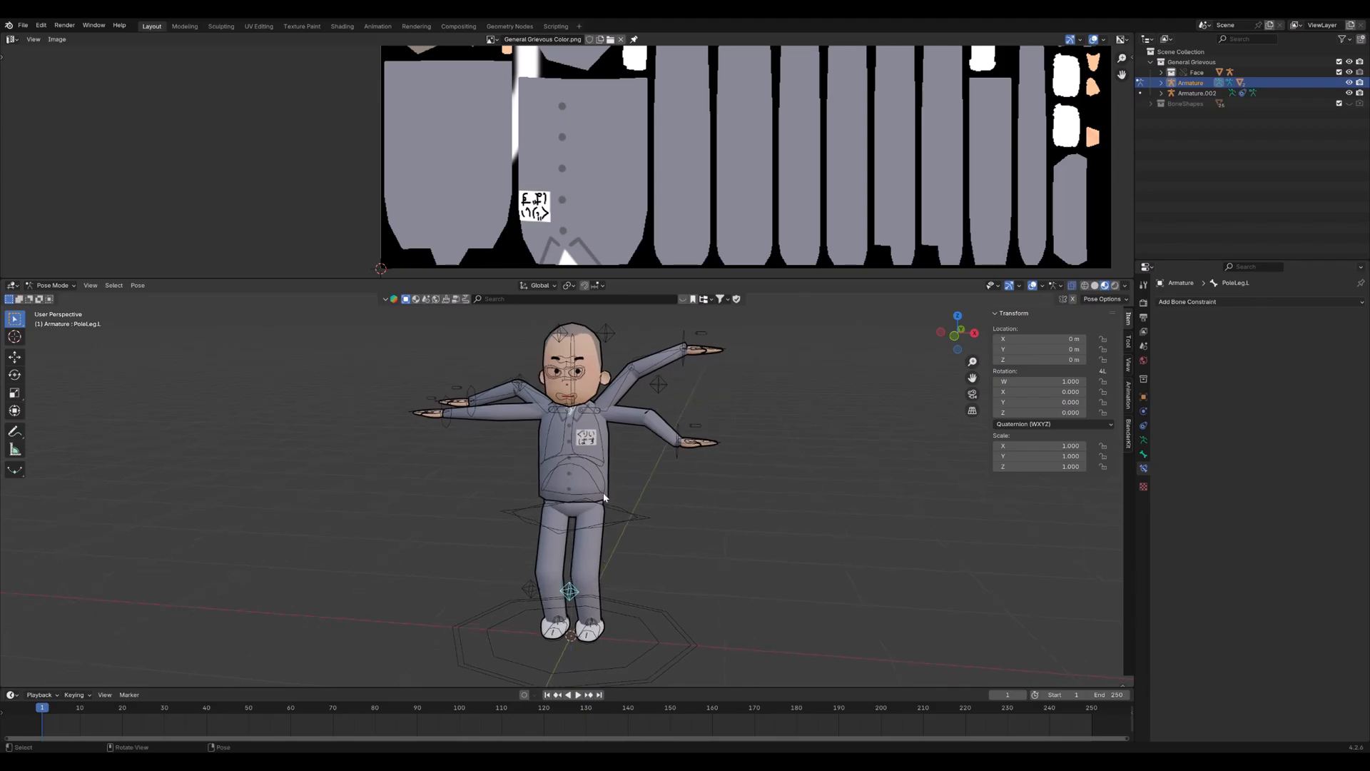
{"action": "scroll", "coordinate": [596, 499], "scroll_direction": "down", "scroll_amount": 3}
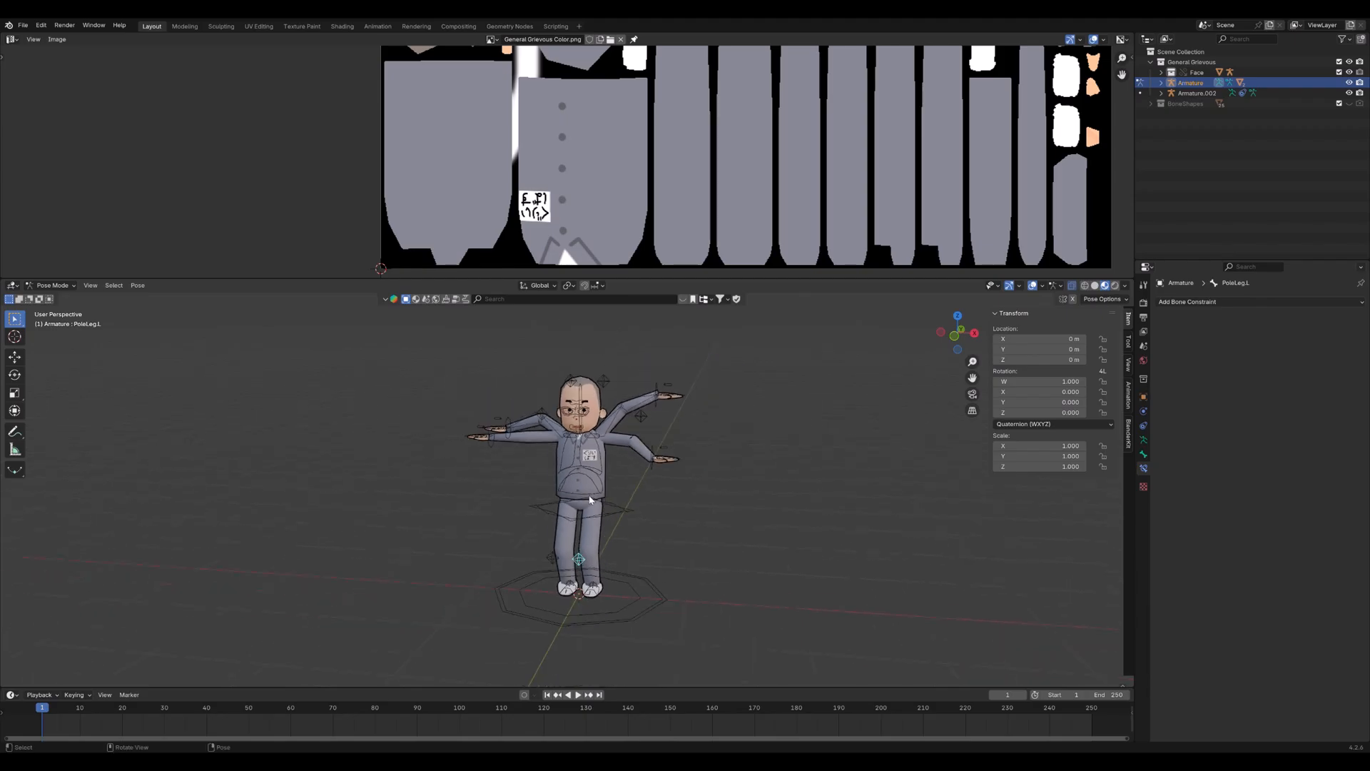
{"action": "scroll", "coordinate": [587, 502], "scroll_direction": "up", "scroll_amount": 5}
{"action": "middle_click_drag", "start_coordinate": [583, 504], "coordinate": [618, 506]}
{"action": "scroll", "coordinate": [592, 491], "scroll_direction": "up", "scroll_amount": 1}
{"action": "scroll", "coordinate": [599, 493], "scroll_direction": "down", "scroll_amount": 3}
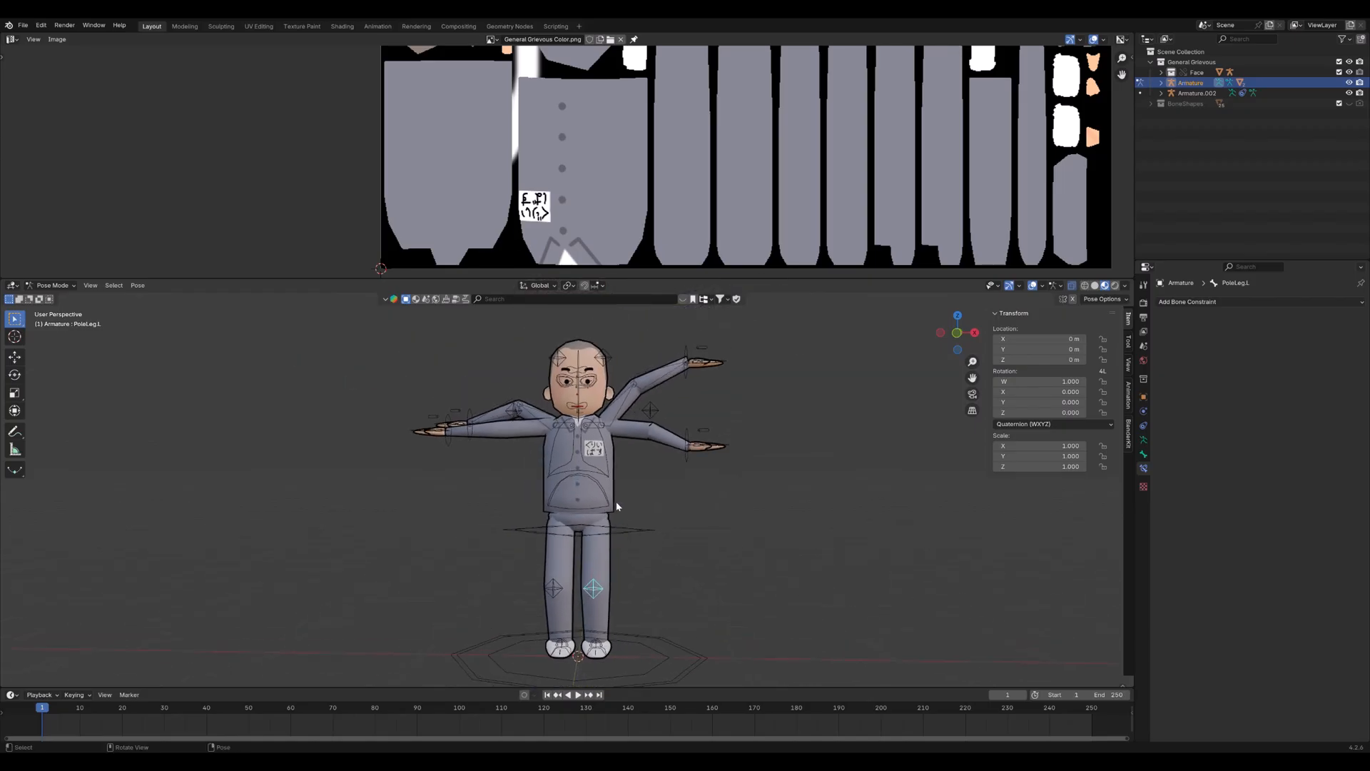
Enter Pose Mode on the face rig Armature.001 and try moving its Eye.L control along local Y, cancelling the move
{"action": "scroll", "coordinate": [575, 379], "scroll_direction": "up", "scroll_amount": 4}
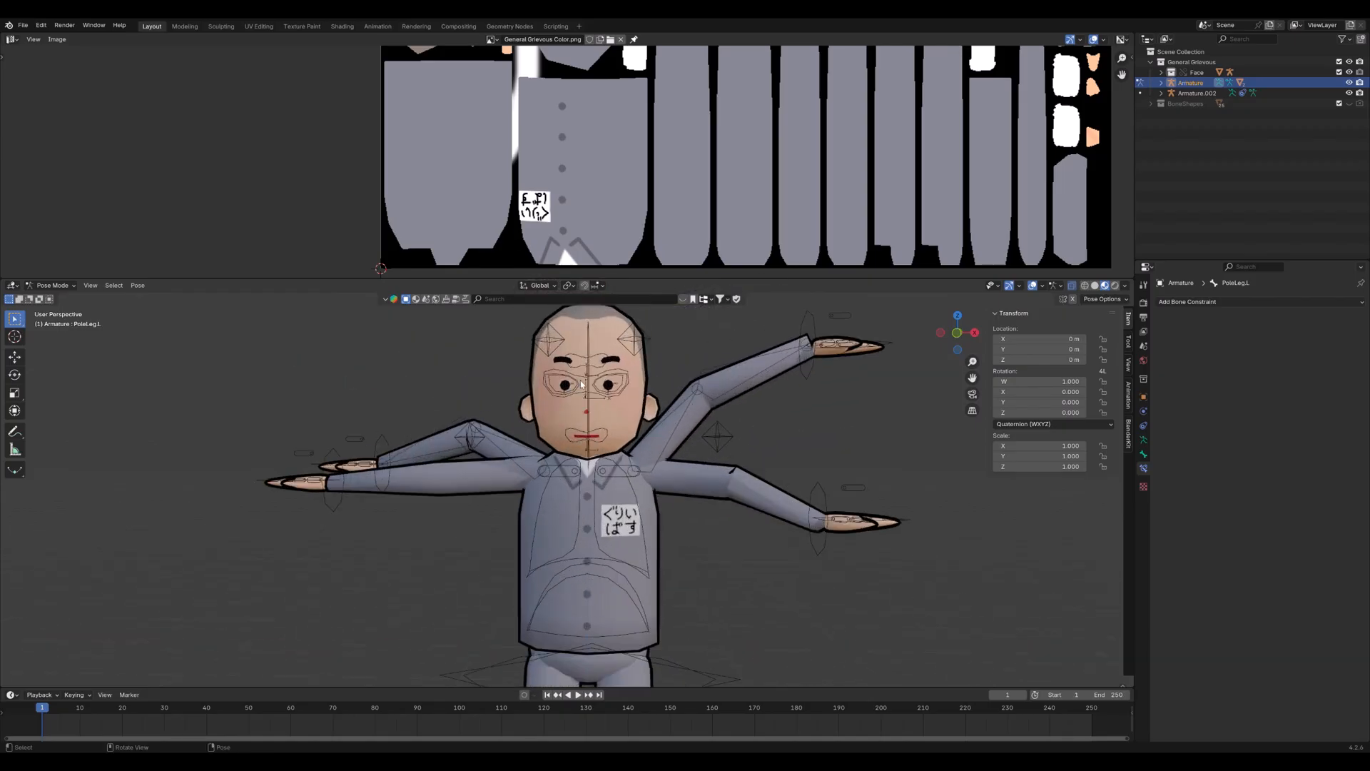
{"action": "key", "text": "ctrl+Tab"}
{"action": "left_click", "coordinate": [592, 378]}
{"action": "key", "text": "ctrl+Tab"}
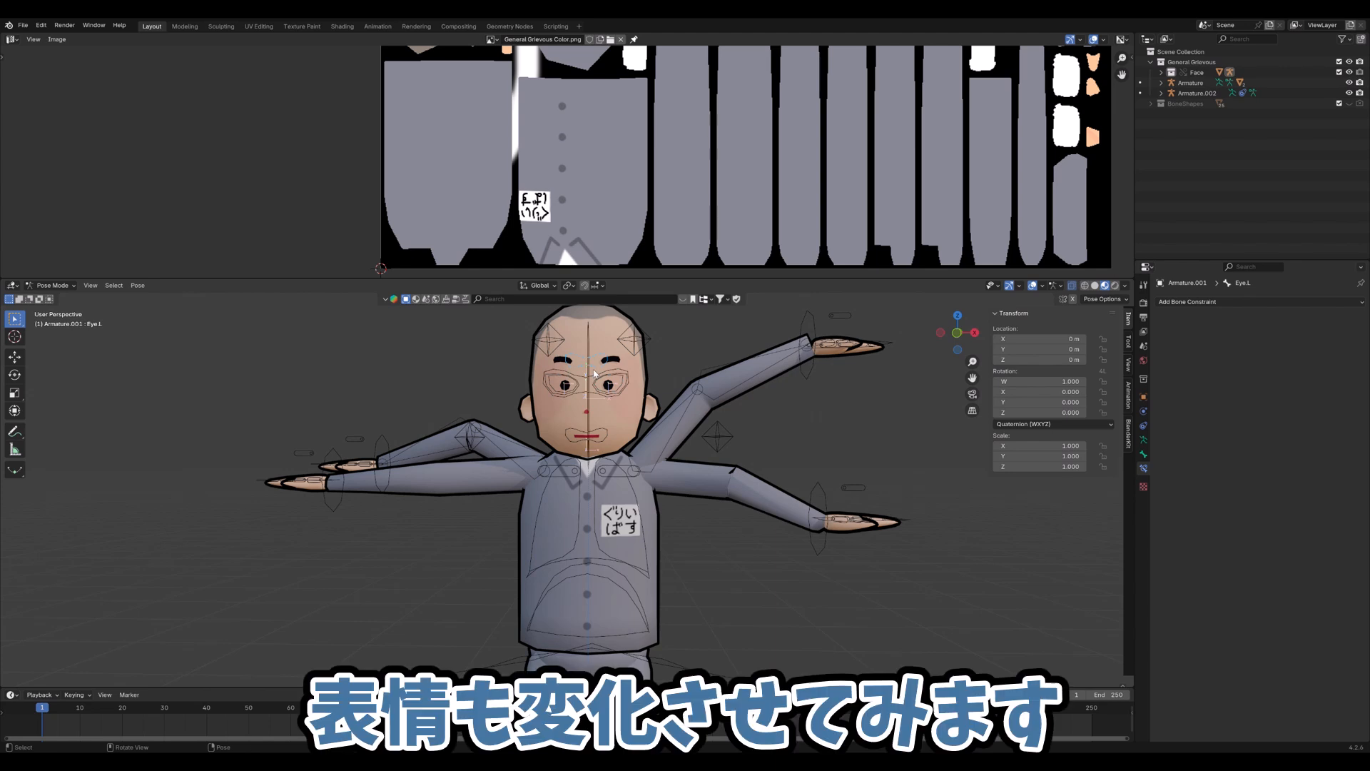
{"action": "key", "text": "g"}
{"action": "key", "text": "y"}
{"action": "key", "text": "y"}
{"action": "right_click", "coordinate": [591, 380]}
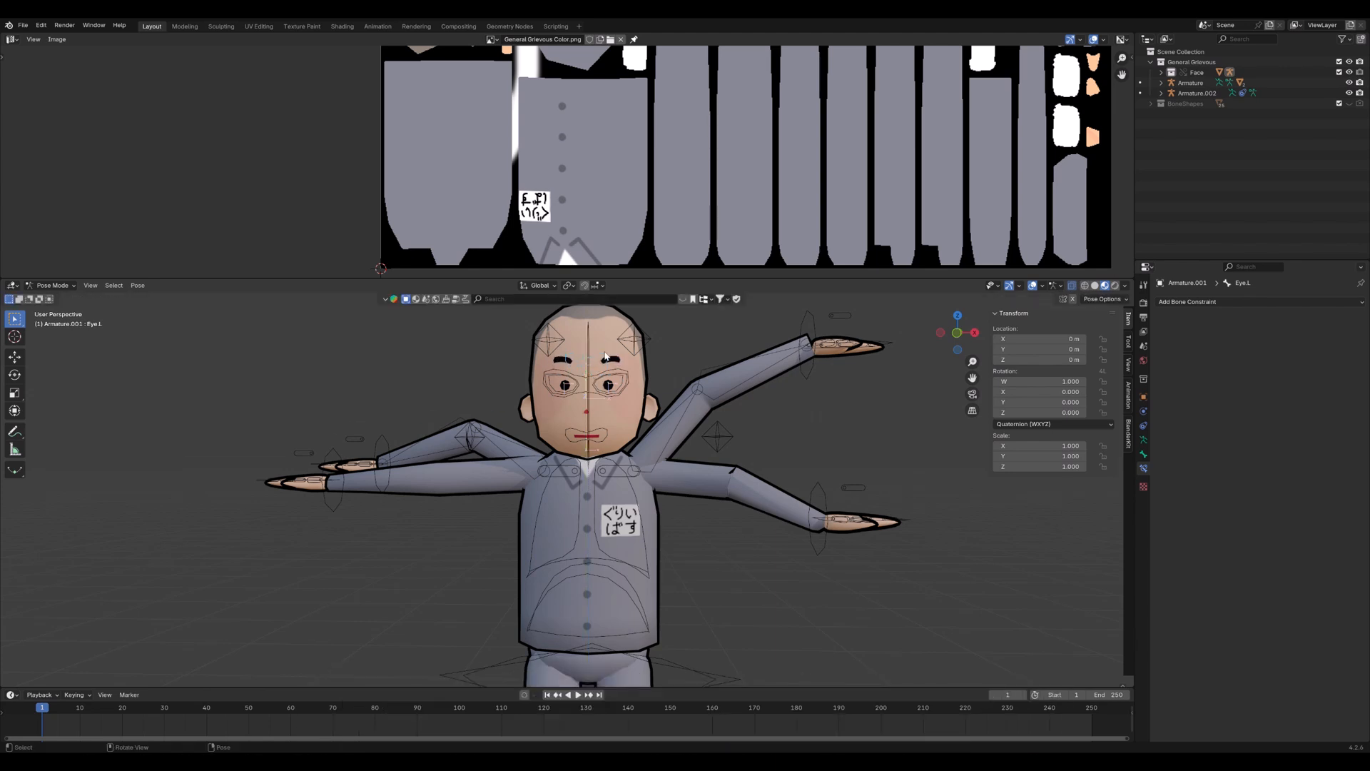
Try shifting both eyes along local X with the Eye.IK control and cancel the move
{"action": "left_click", "coordinate": [592, 382]}
{"action": "key", "text": "g"}
{"action": "key", "text": "x"}
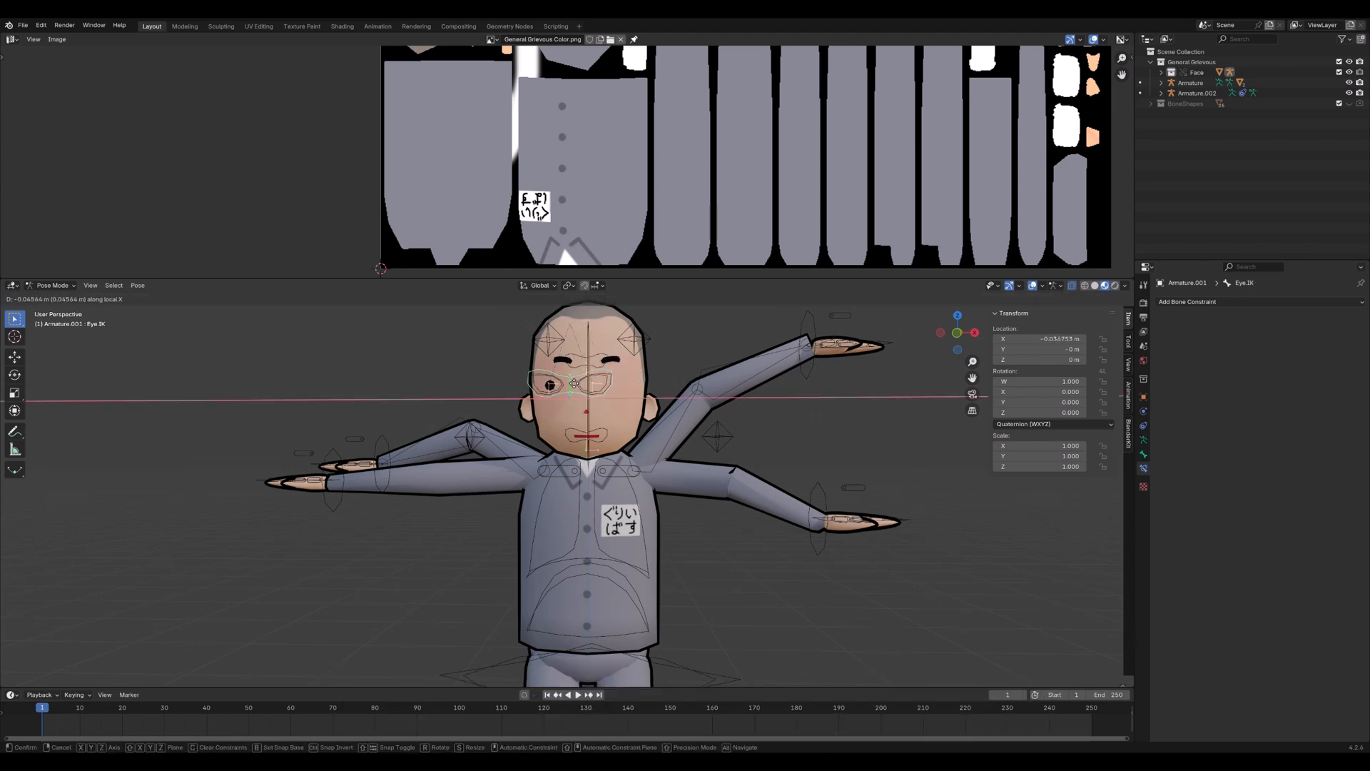
{"action": "right_click", "coordinate": [578, 383]}
Try moving the Eye.L control, cancel, and test the Eye.White.L control along local X and local Z
{"action": "left_click", "coordinate": [628, 385]}
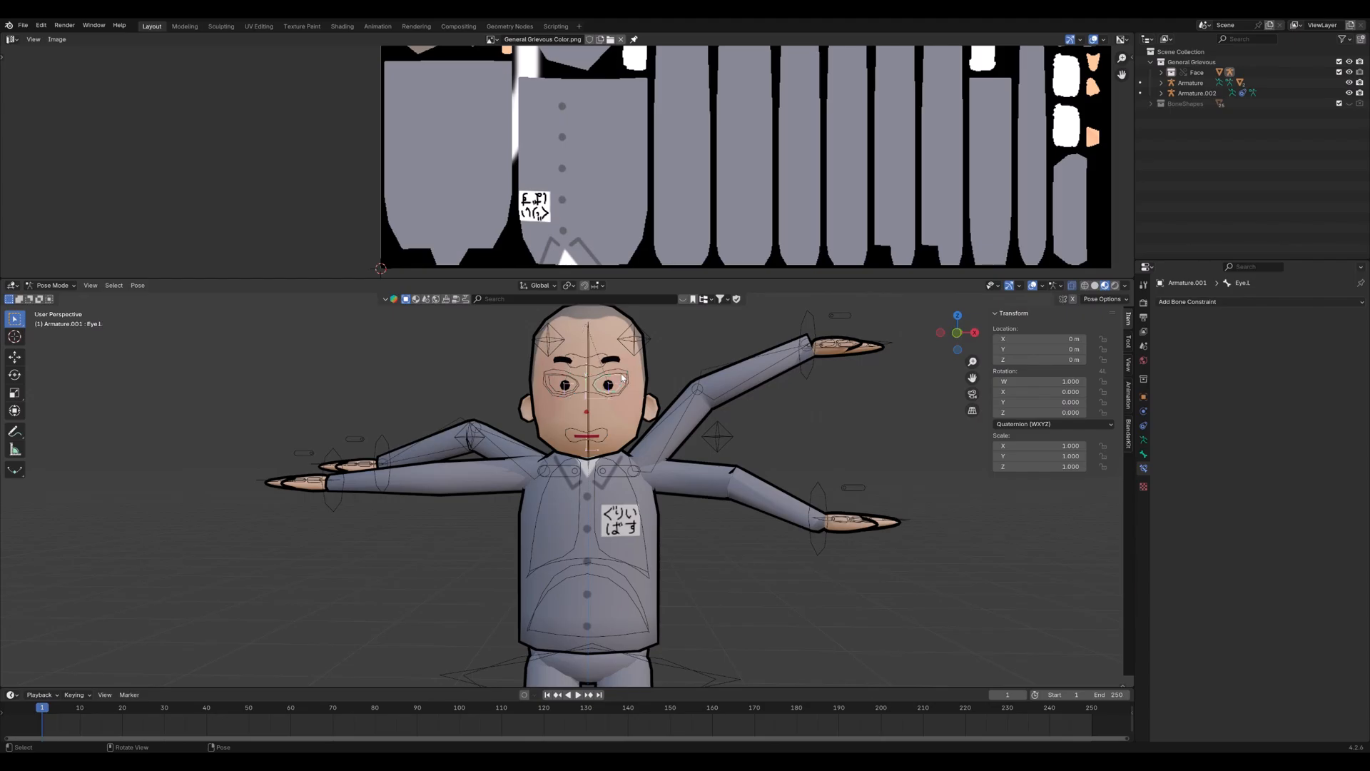
{"action": "key", "text": "g"}
{"action": "right_click", "coordinate": [621, 381]}
{"action": "left_click", "coordinate": [628, 382]}
{"action": "key", "text": "g"}
{"action": "key", "text": "x"}
{"action": "key", "text": "x"}
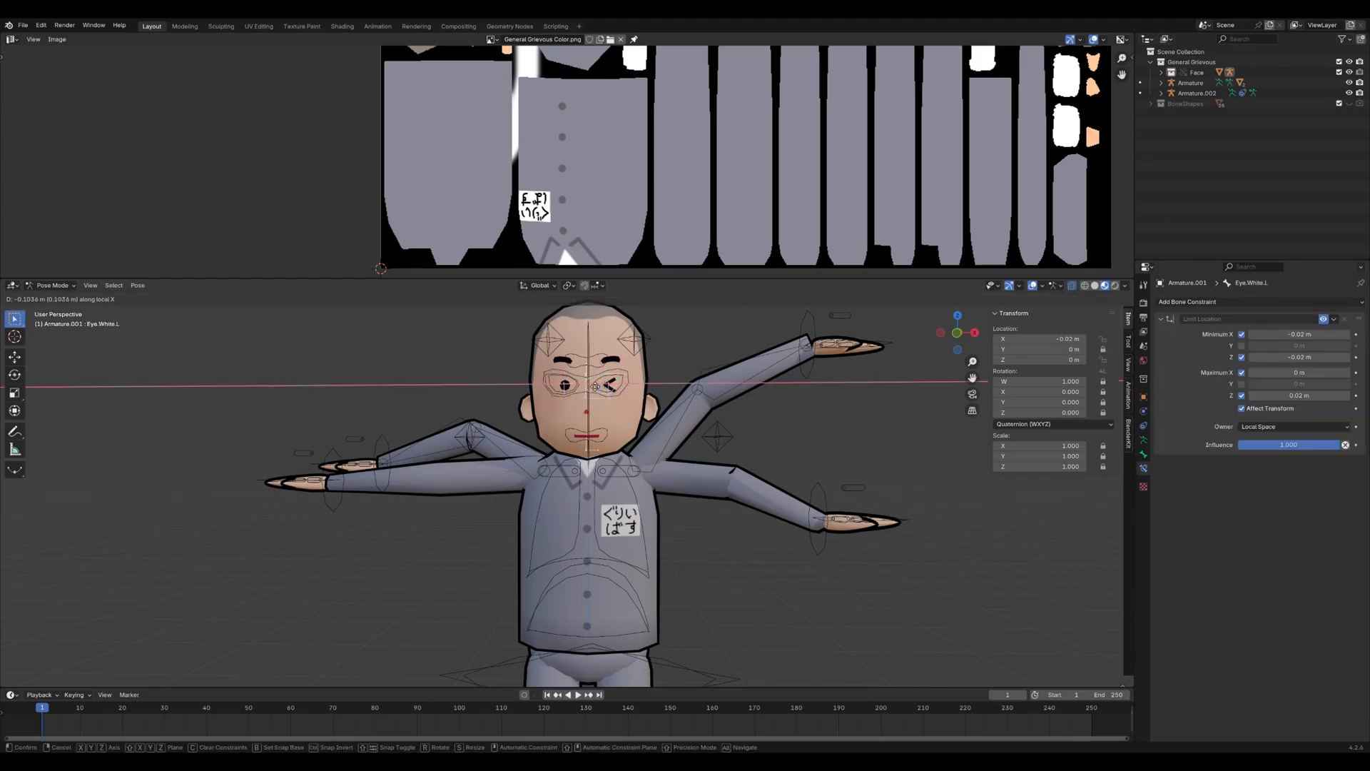
{"action": "key", "text": "x"}
{"action": "key", "text": "z"}
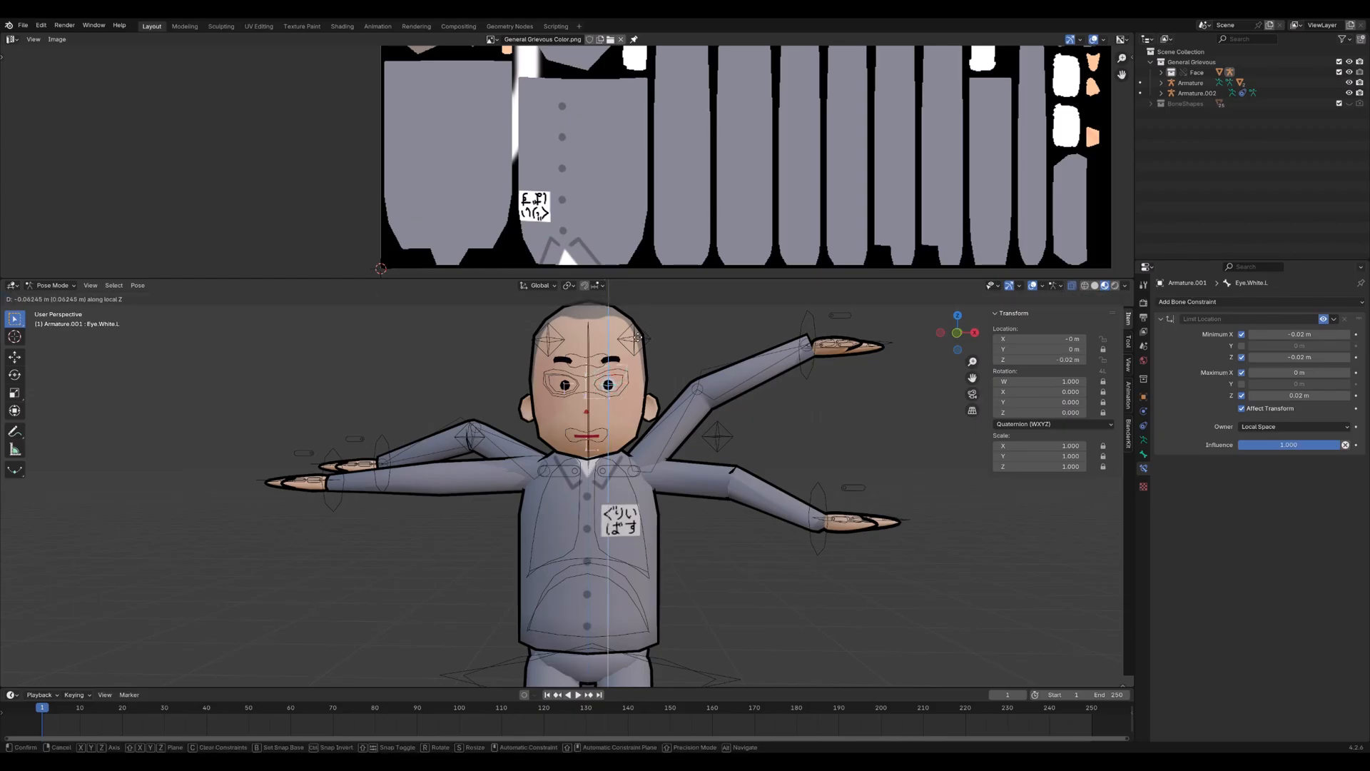
{"action": "left_click", "coordinate": [634, 412]}
Slide the Mouth.IK control along local X to its 0.02 m limit to curve the mouth into a smile
{"action": "left_click", "coordinate": [598, 432]}
{"action": "key", "text": "g"}
{"action": "key", "text": "x"}
{"action": "key", "text": "x"}
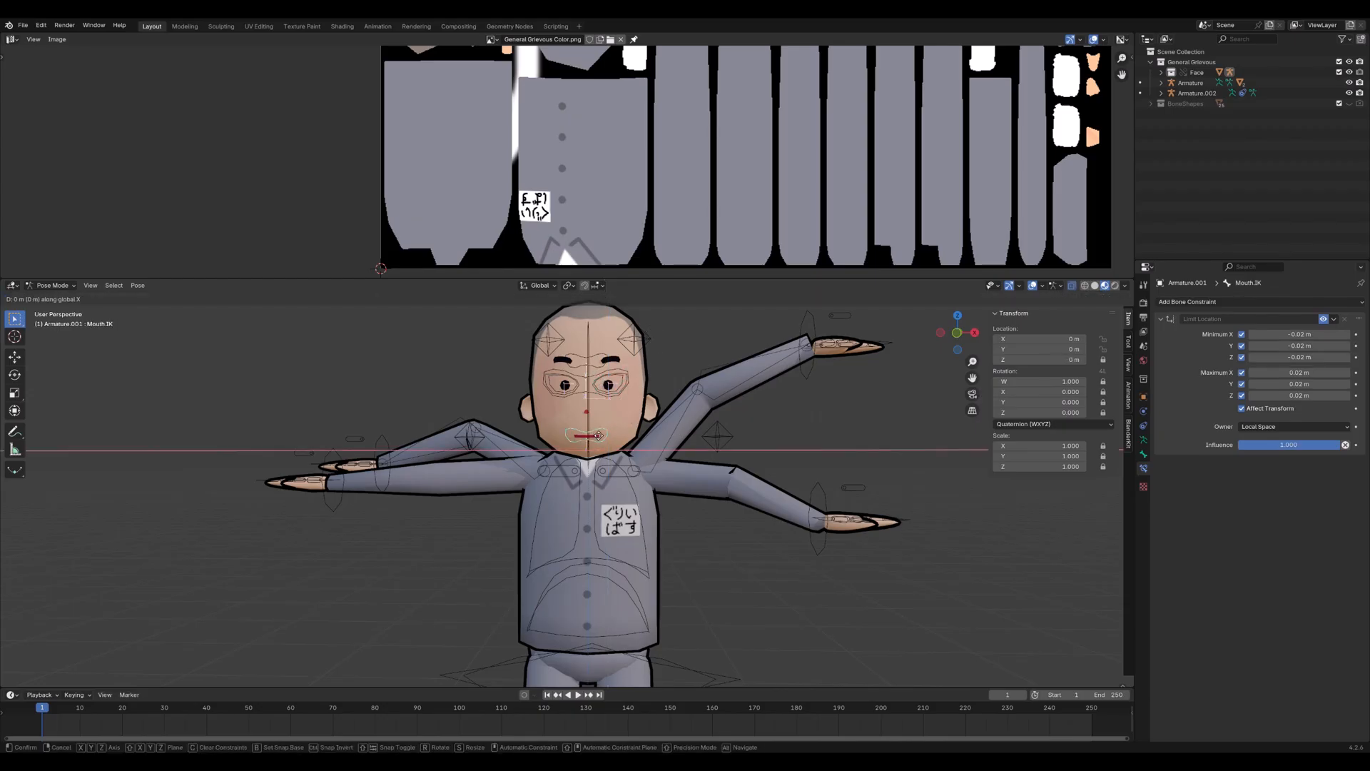
{"action": "key", "text": "Escape"}
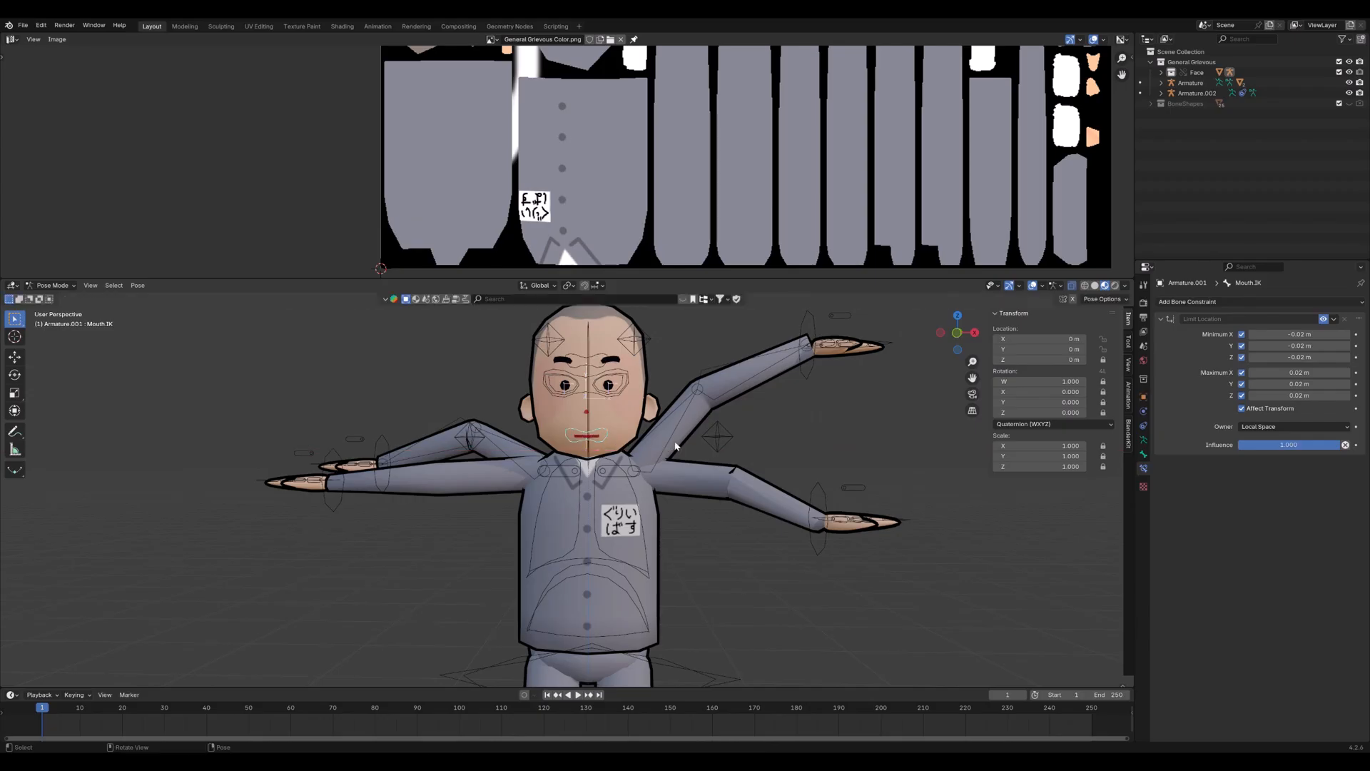
{"action": "key", "text": "g"}
{"action": "key", "text": "x"}
{"action": "key", "text": "x"}
{"action": "left_click", "coordinate": [725, 445]}
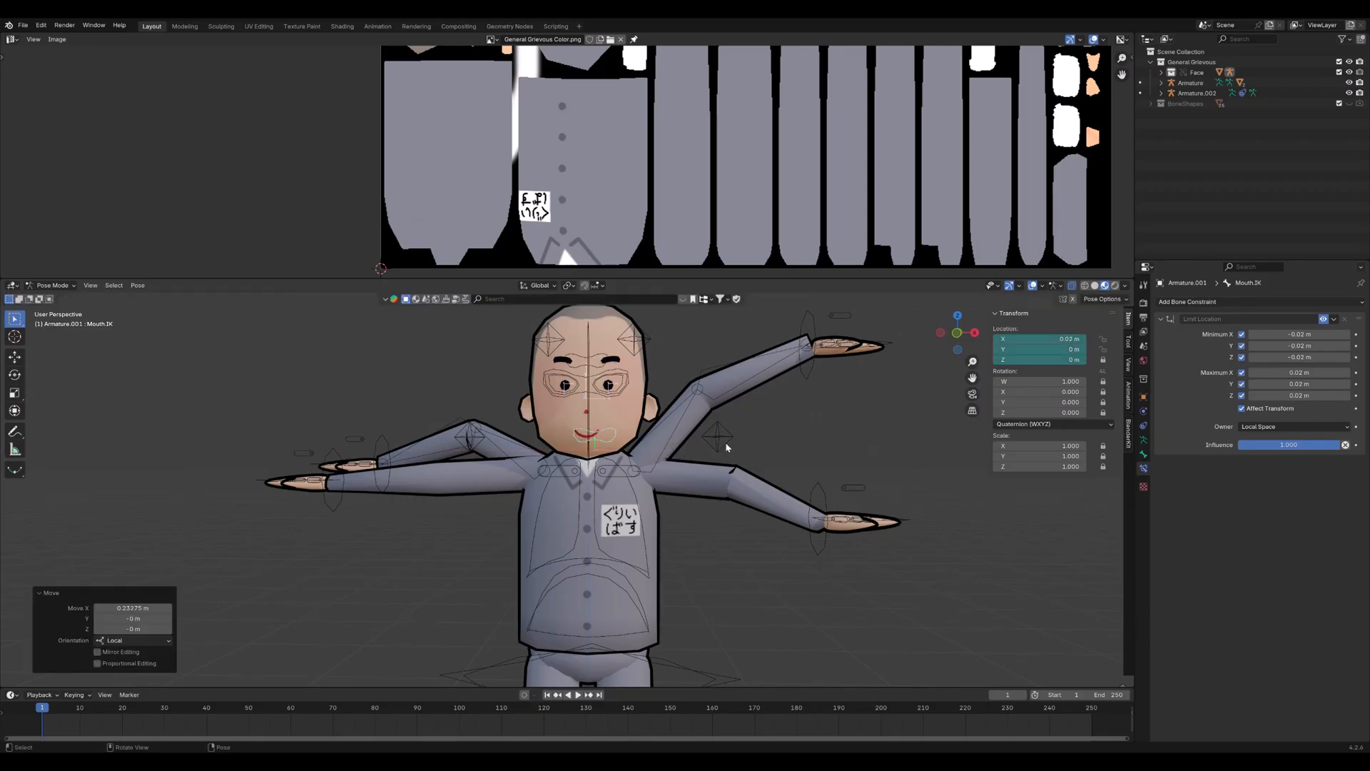
Try opening the smiling mouth by moving Mouth.IK along local Y, cancelling the move
{"action": "key", "text": "g"}
{"action": "key", "text": "y"}
{"action": "key", "text": "y"}
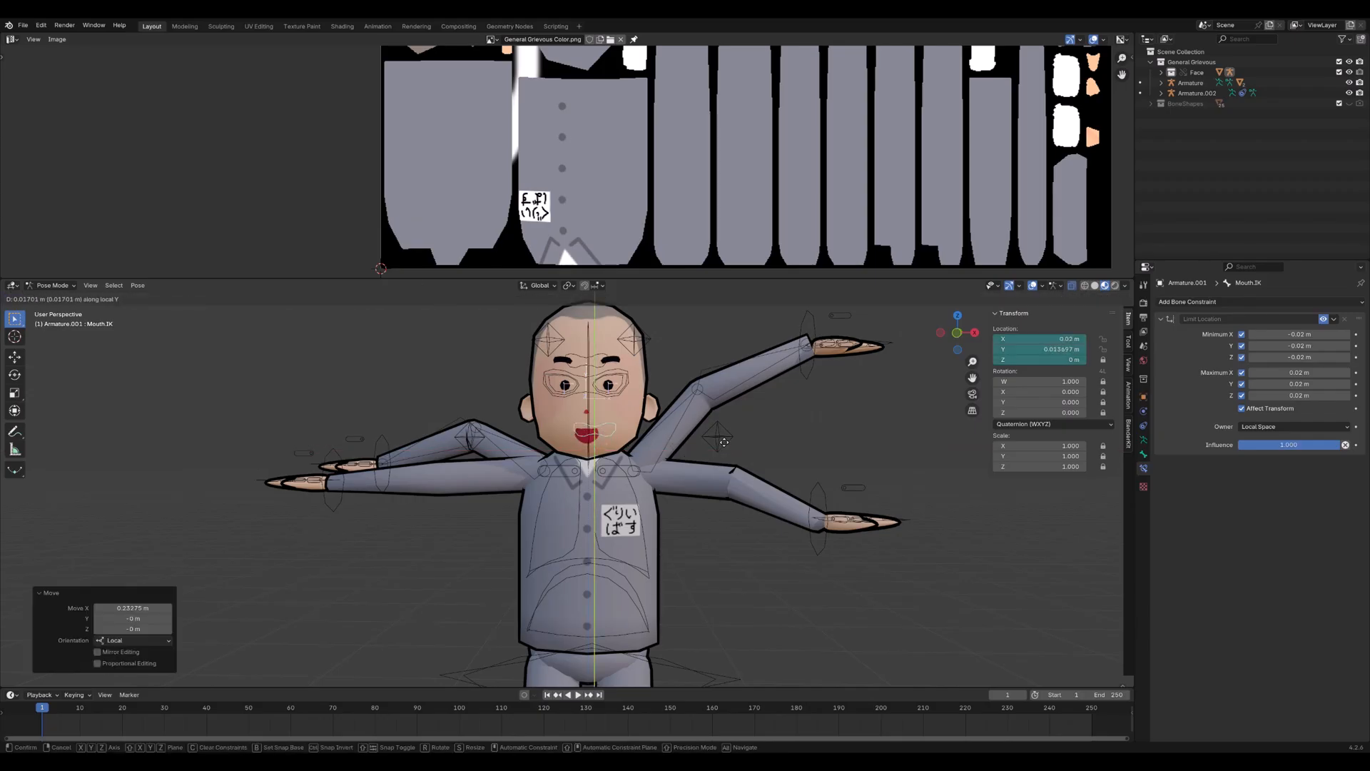
{"action": "key", "text": "Escape"}
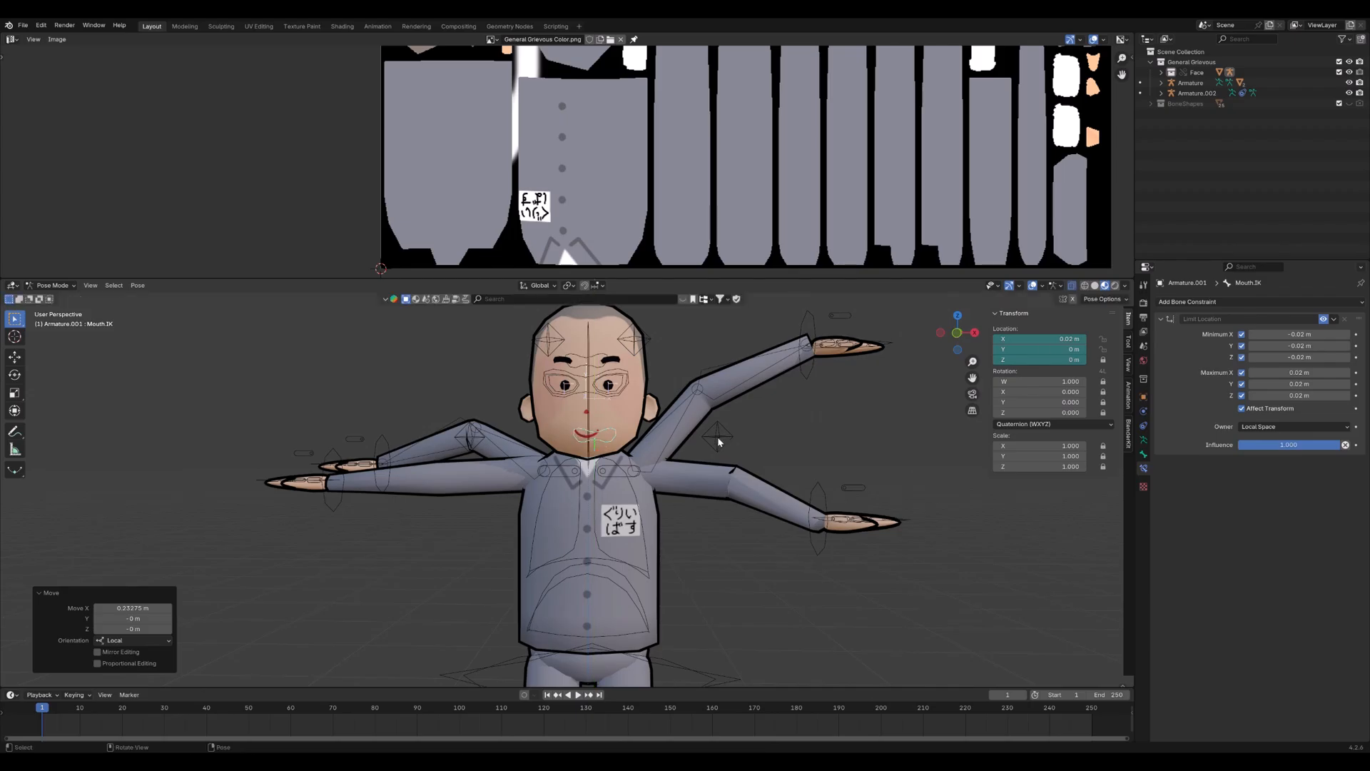
Clear the location of all face bones in Armature.001 to reset the expression
{"action": "middle_click_drag", "start_coordinate": [722, 443], "coordinate": [646, 475]}
{"action": "scroll", "coordinate": [799, 473], "scroll_direction": "down", "scroll_amount": 5}
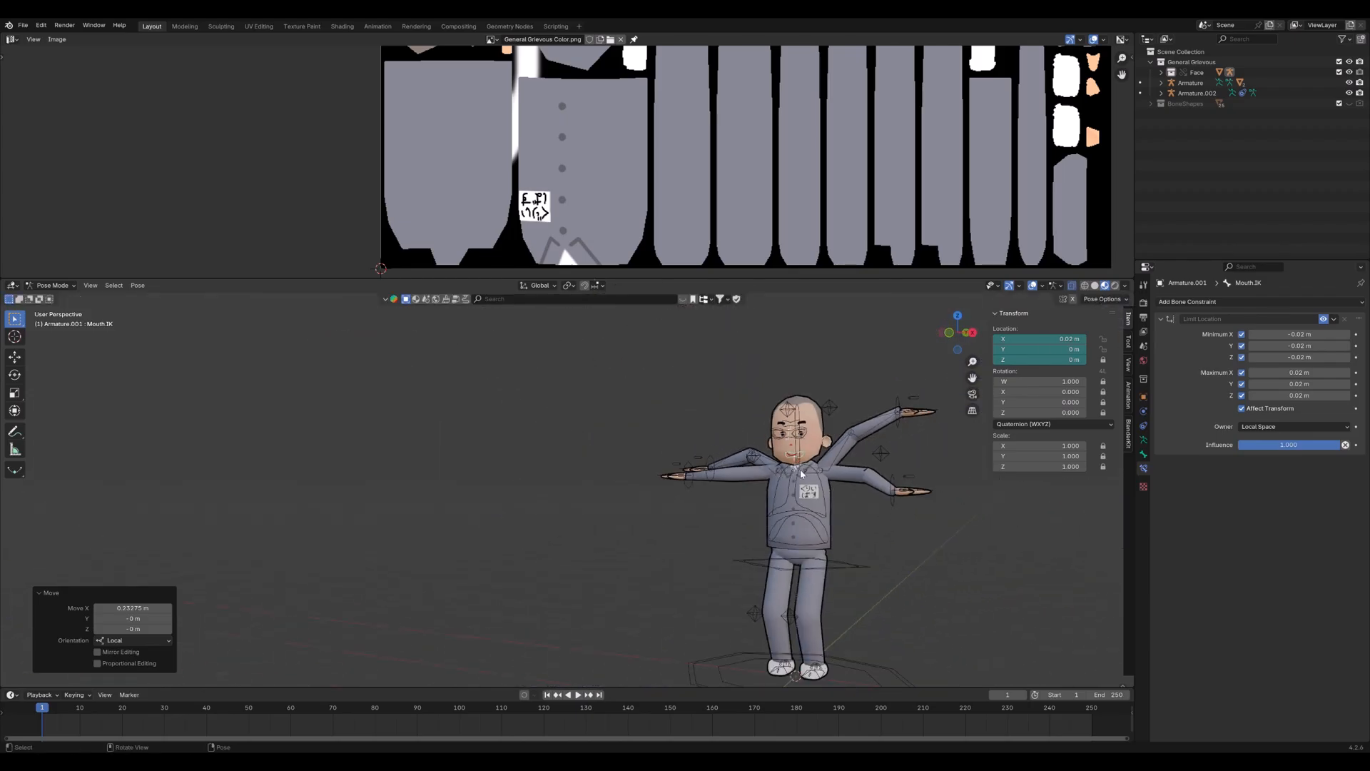
{"action": "key", "text": "KP_1"}
{"action": "scroll", "coordinate": [722, 497], "scroll_direction": "up", "scroll_amount": 8}
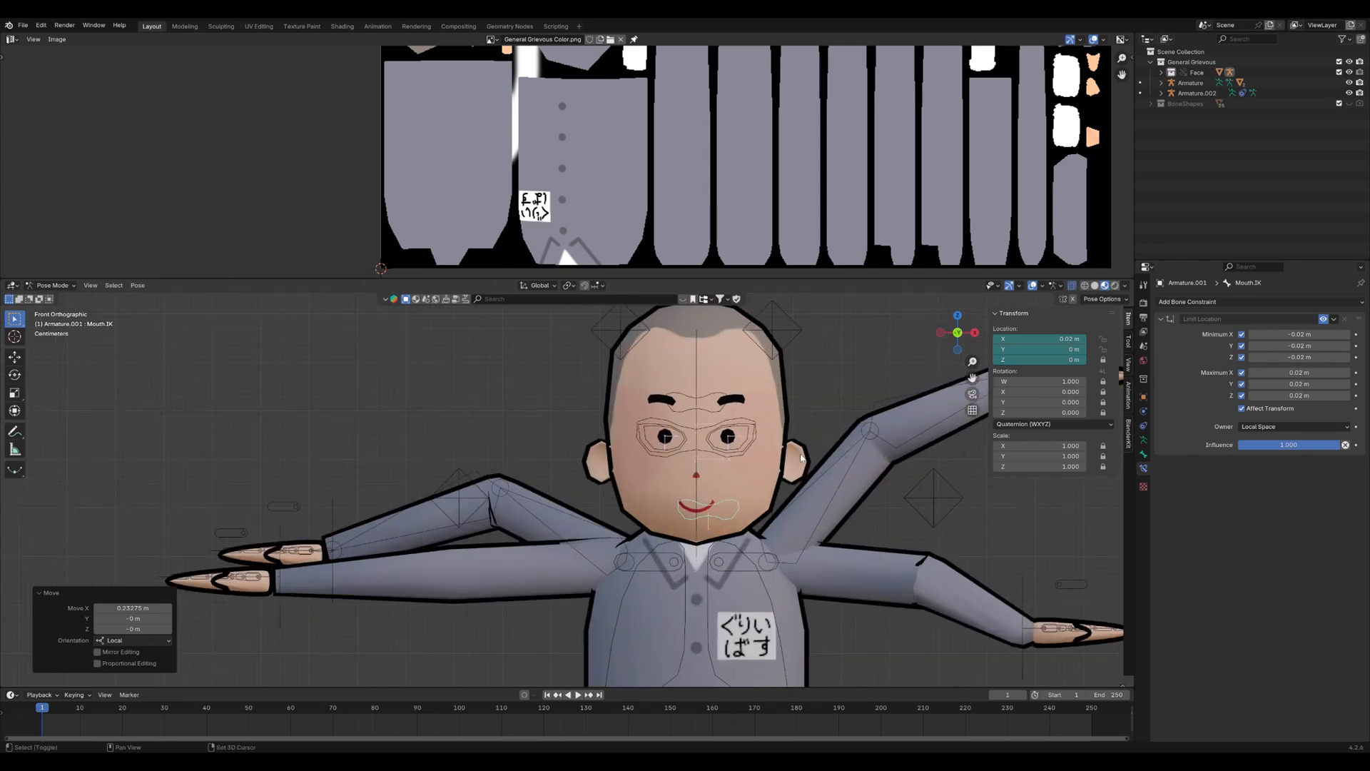
{"action": "key", "text": "a"}
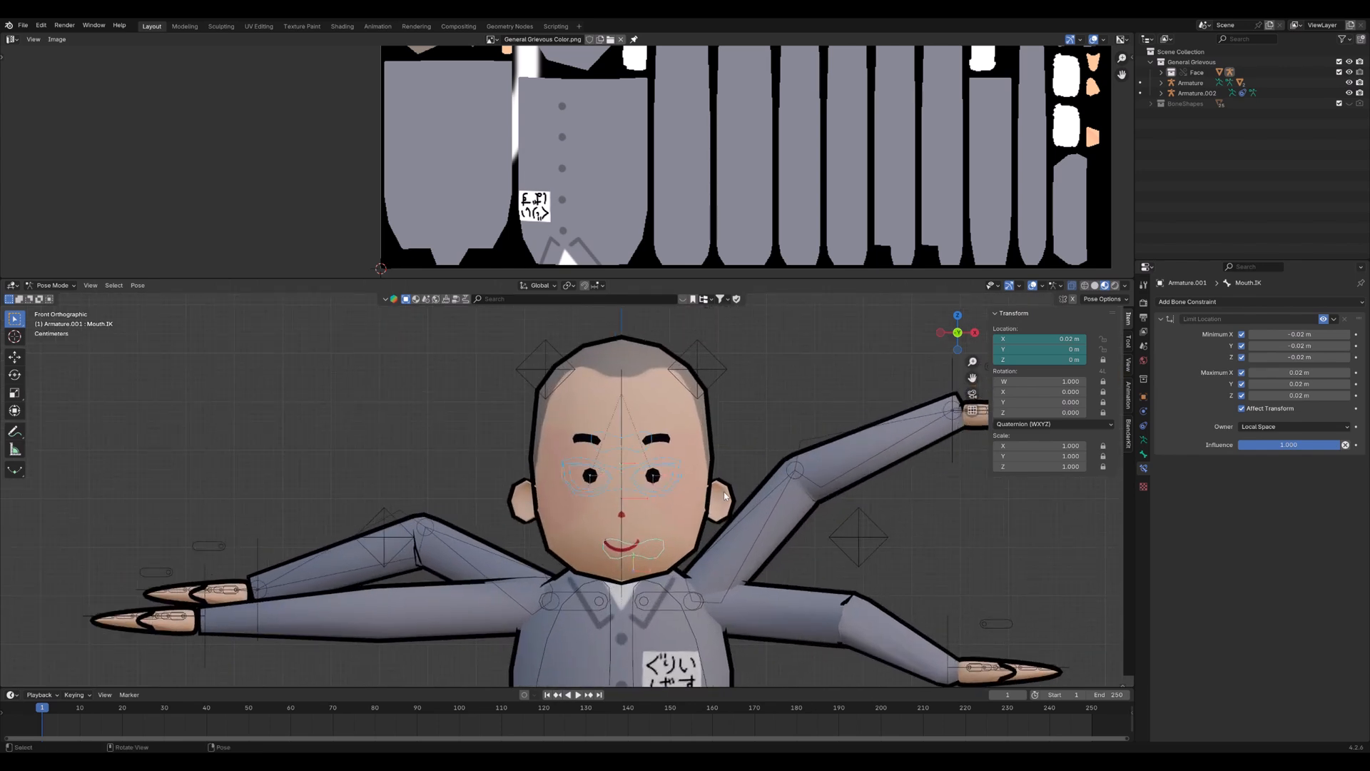
{"action": "key", "text": "alt+g"}
Switch to posing the extra arms' Armature.002 and clear the location of all its bones
{"action": "key", "text": "ctrl+Tab"}
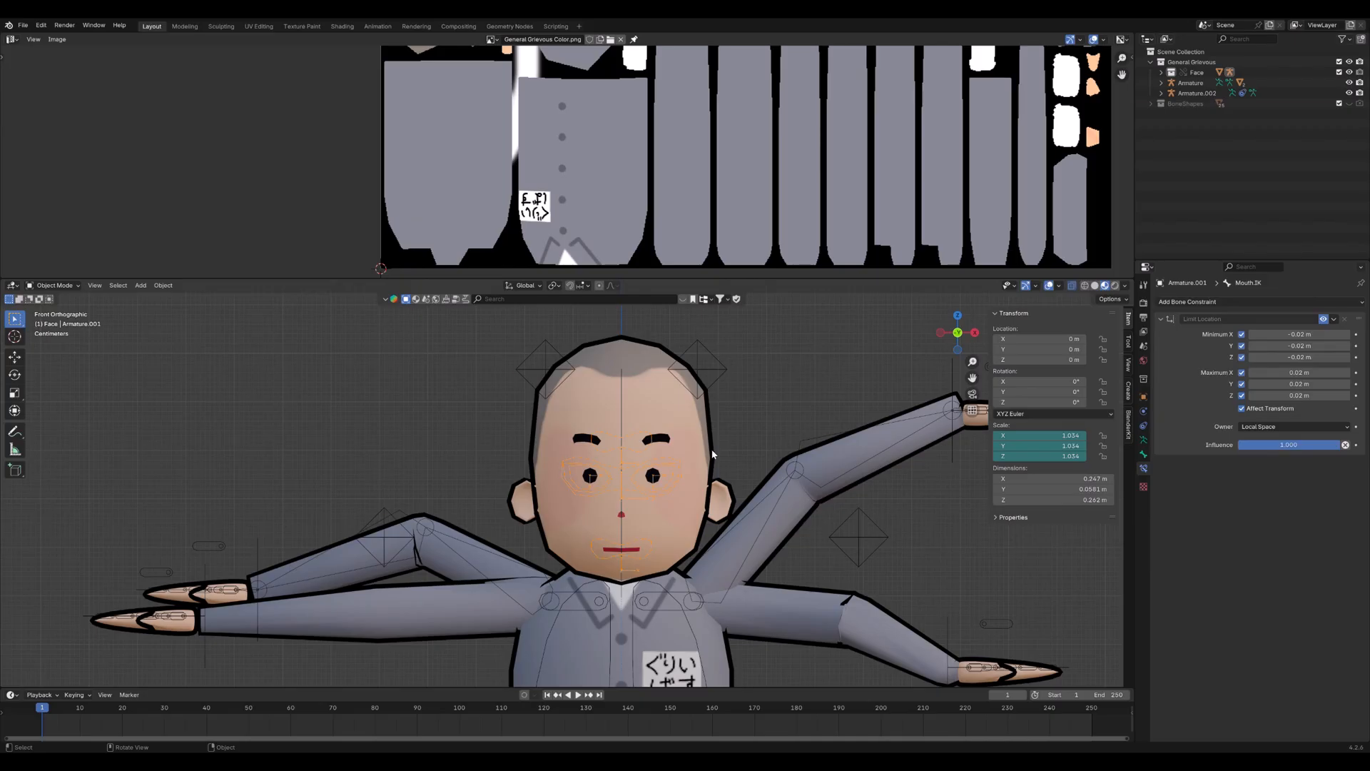
{"action": "left_click", "coordinate": [767, 494]}
{"action": "key", "text": "ctrl+Tab"}
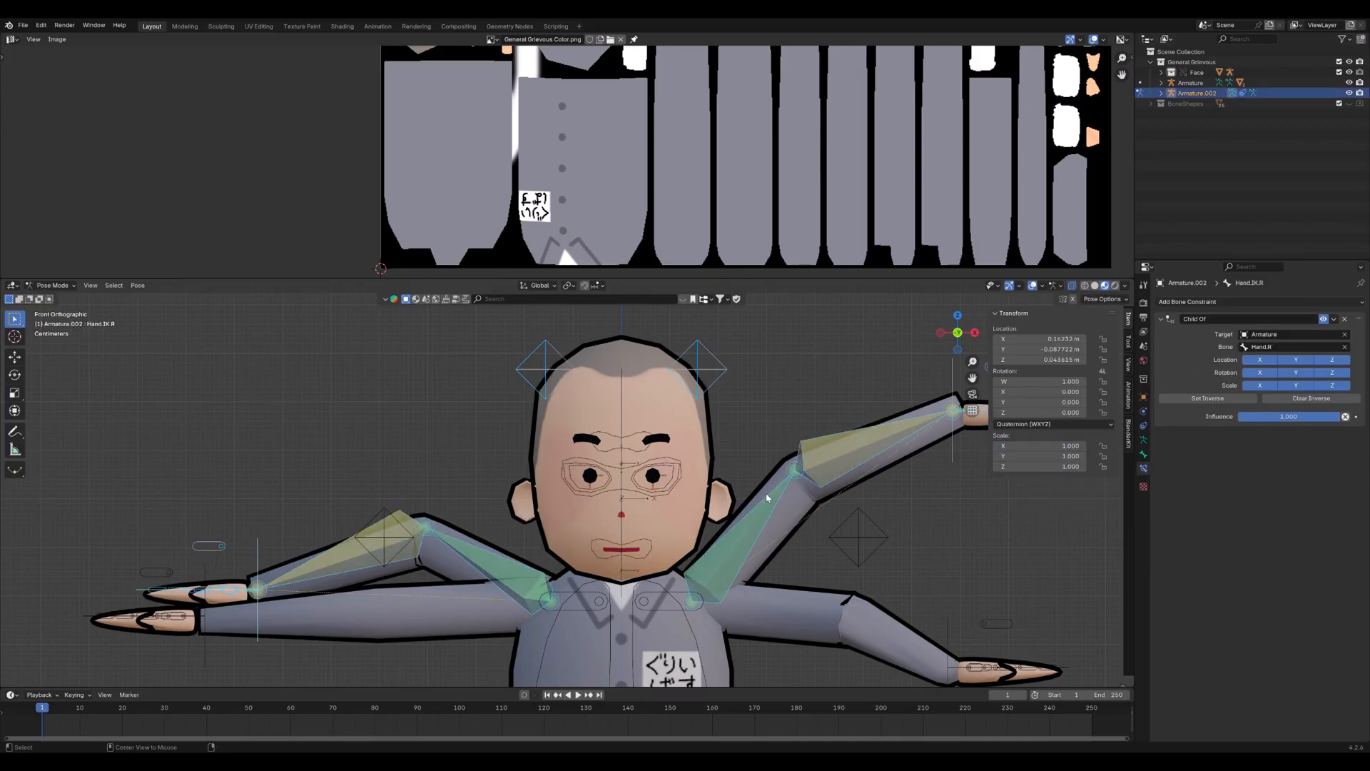
{"action": "key", "text": "alt+g"}
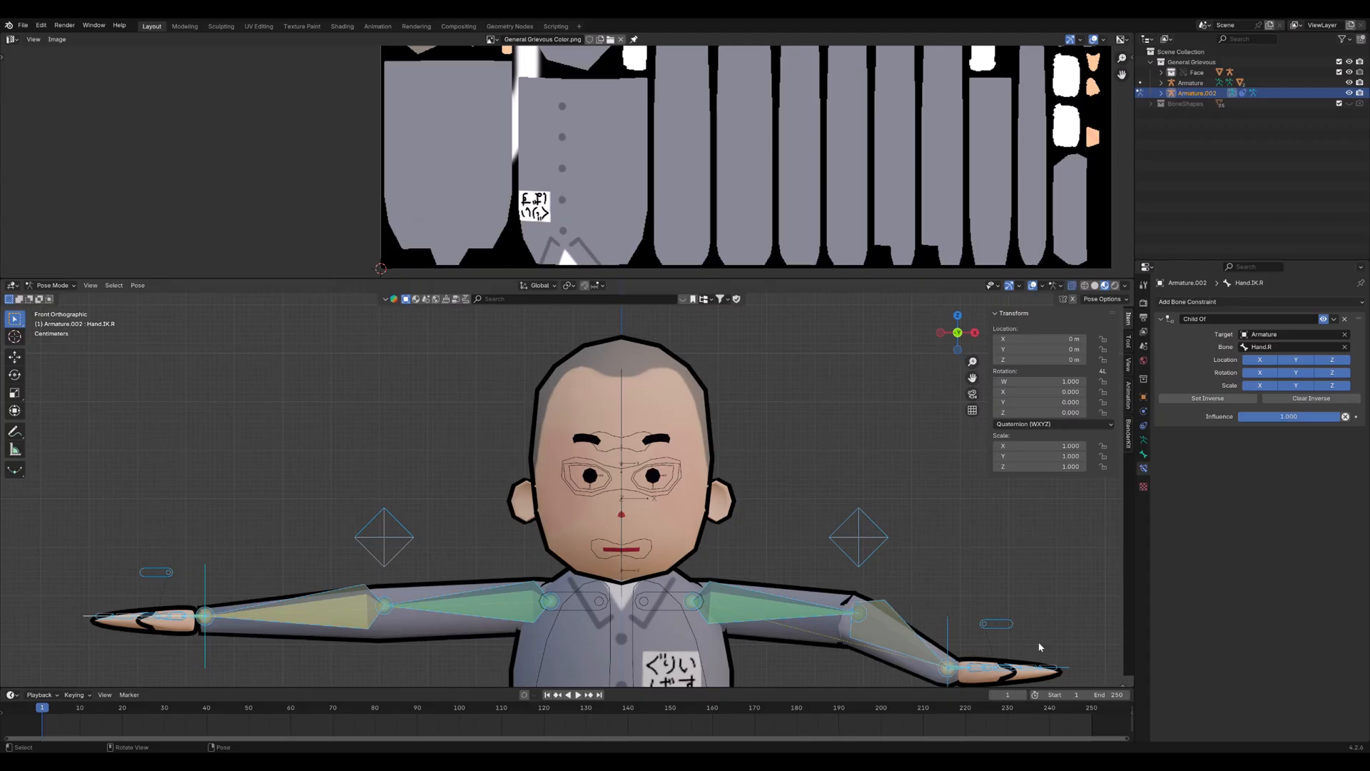
Switch to the Armature, clear the location of all its pose bones, and return to Object Mode
{"action": "key", "text": "ctrl+Tab"}
{"action": "left_click", "coordinate": [621, 428]}
{"action": "key", "text": "ctrl+Tab"}
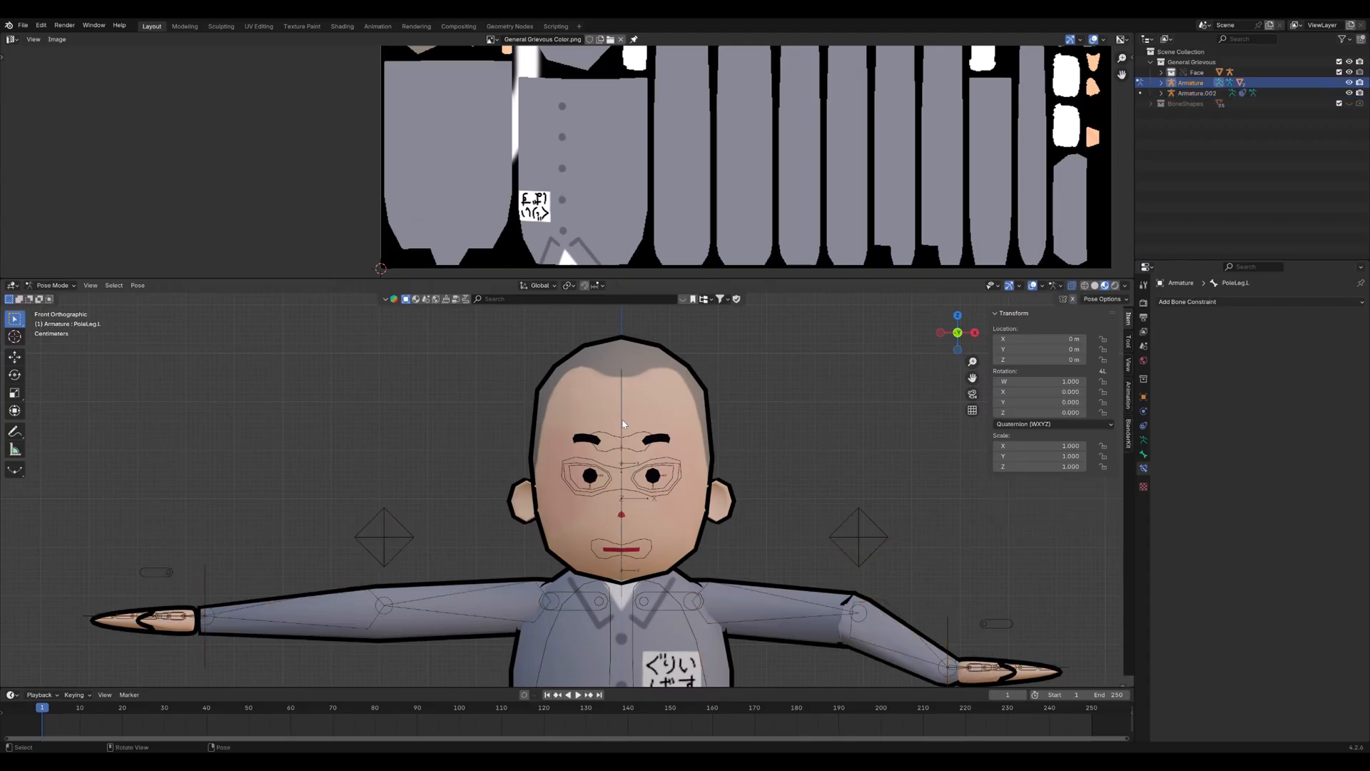
{"action": "scroll", "coordinate": [683, 481], "scroll_direction": "down", "scroll_amount": 6}
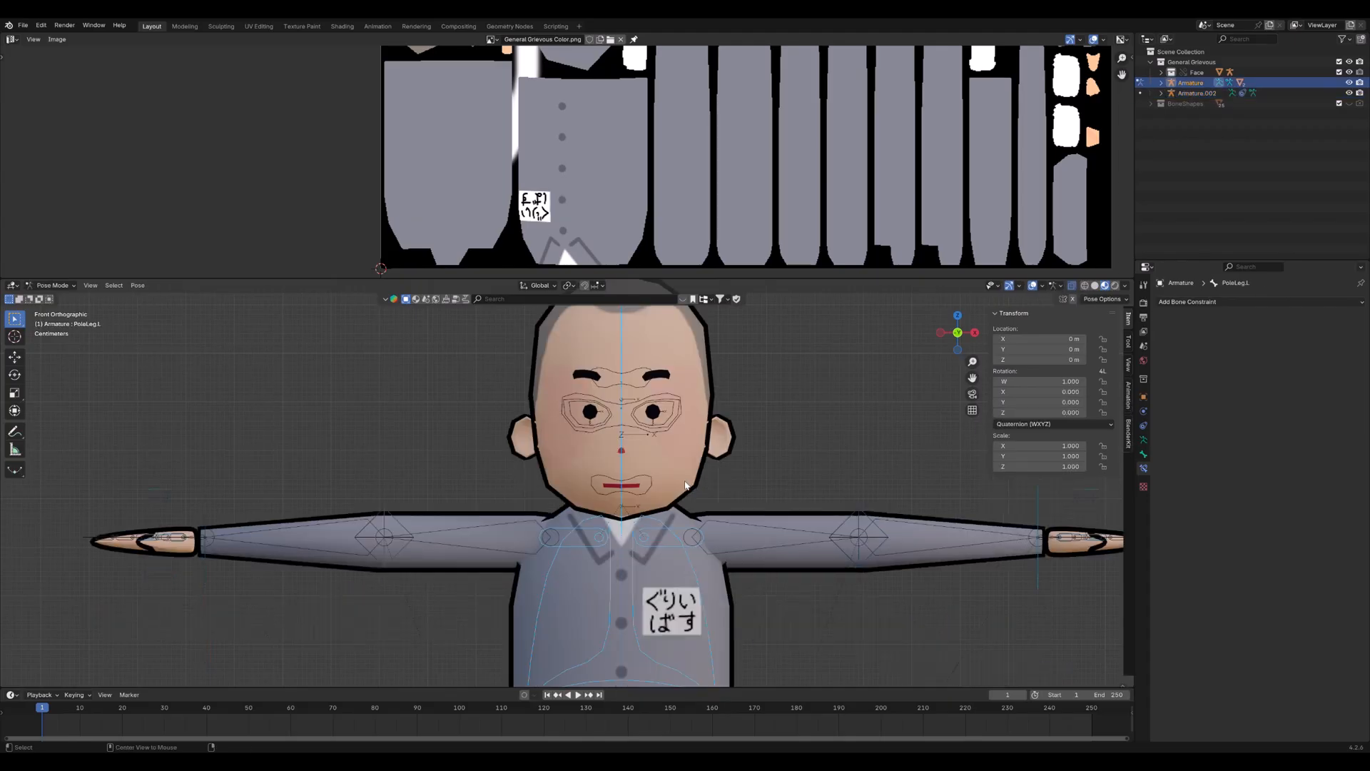
{"action": "scroll", "coordinate": [687, 456], "scroll_direction": "down", "scroll_amount": 3}
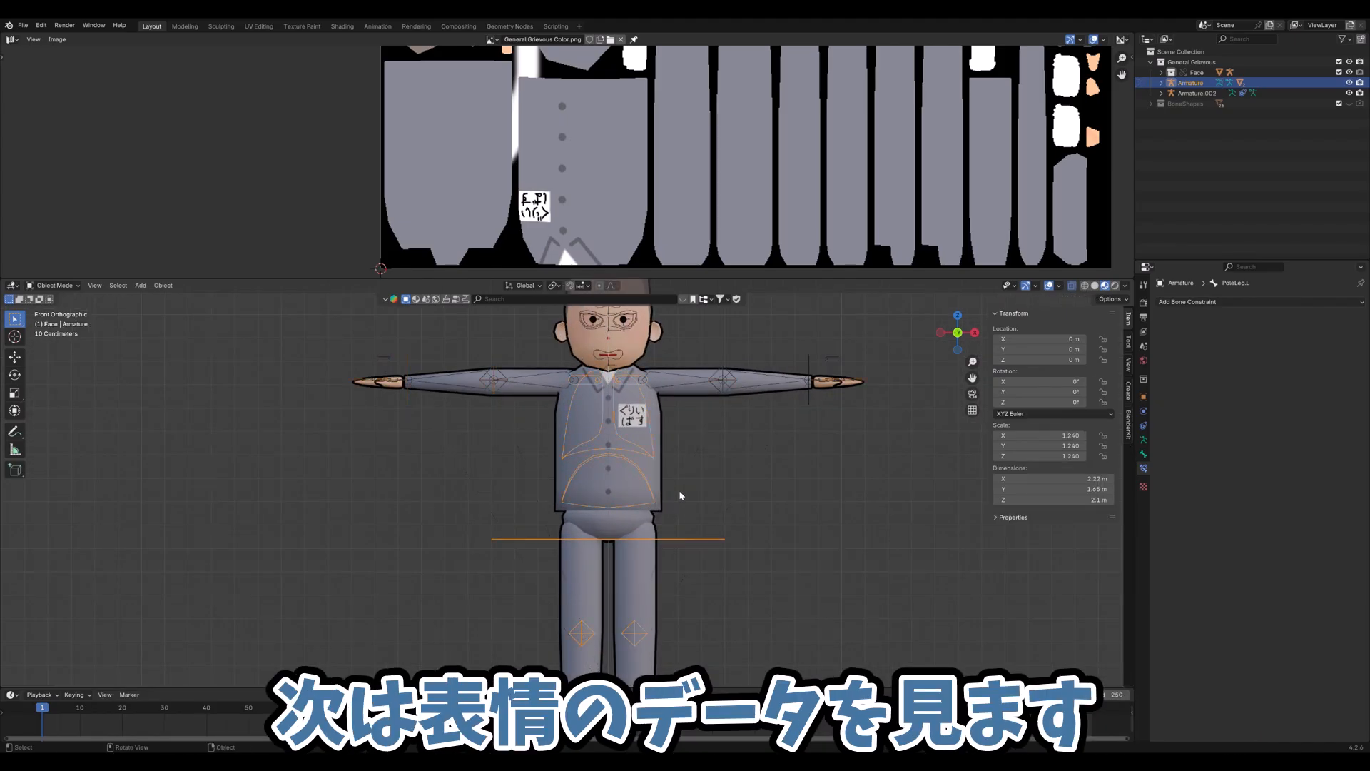
Put the face Armature in Pose Mode and try moving the Eye.L bone freely
{"action": "key", "text": "ctrl+Tab"}
{"action": "middle_click_drag", "start_coordinate": [678, 489], "coordinate": [627, 522]}
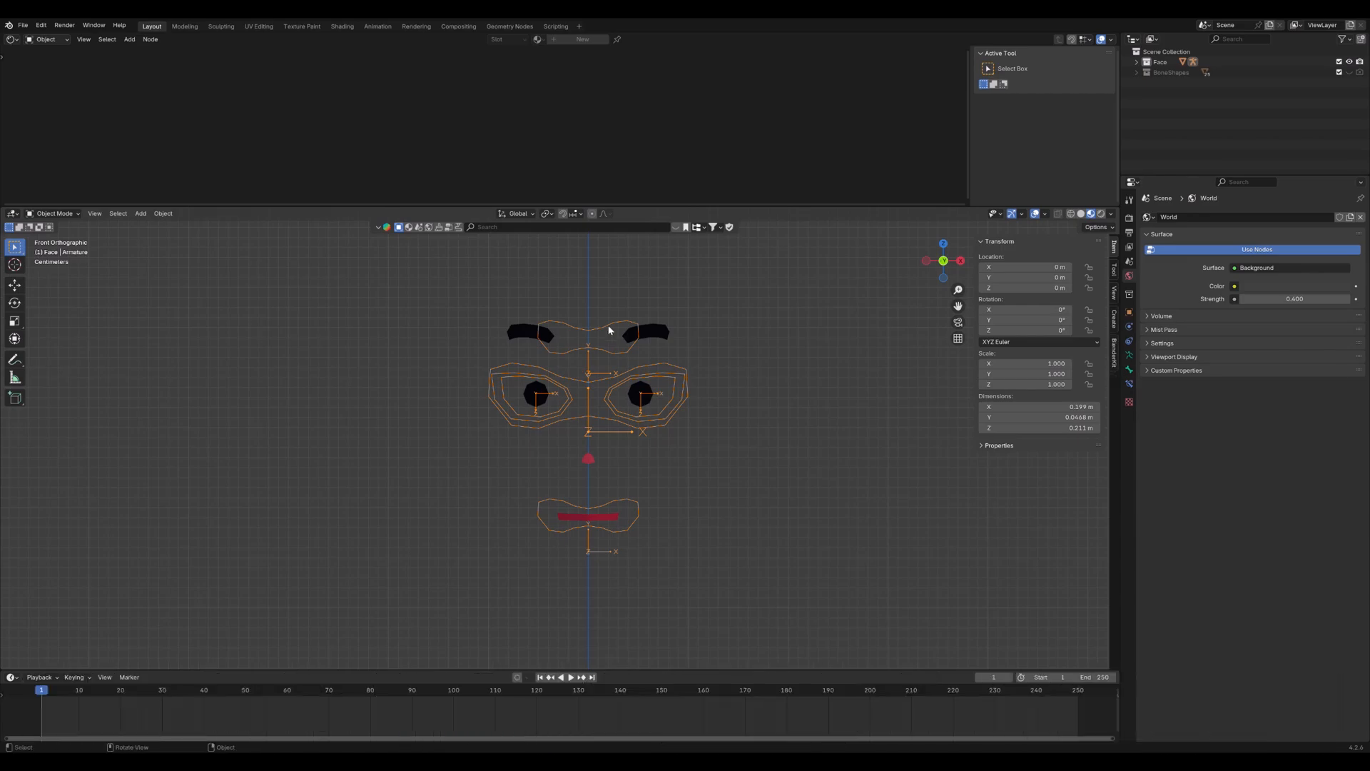
{"action": "key", "text": "ctrl+Tab"}
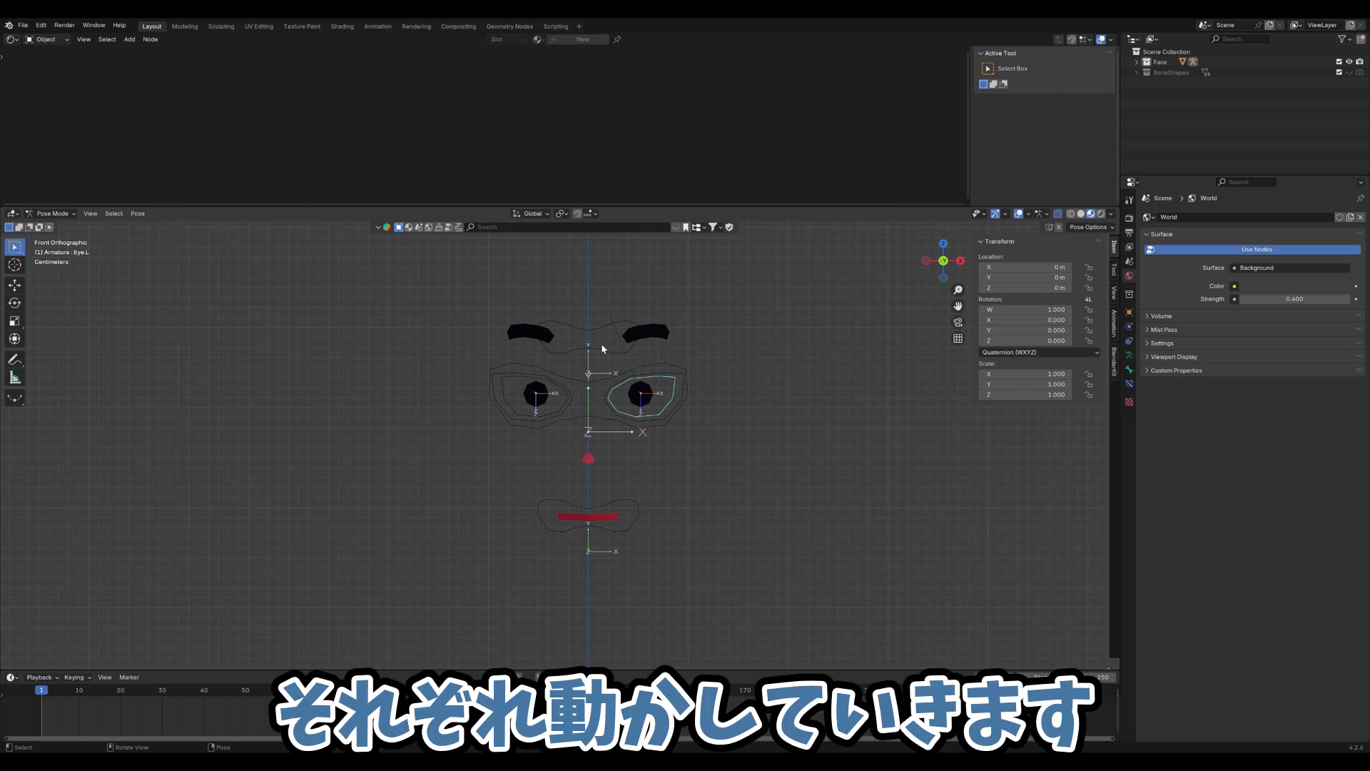
{"action": "scroll", "coordinate": [618, 422], "scroll_direction": "up", "scroll_amount": 2}
{"action": "middle_click_drag", "start_coordinate": [700, 382], "coordinate": [604, 383]}
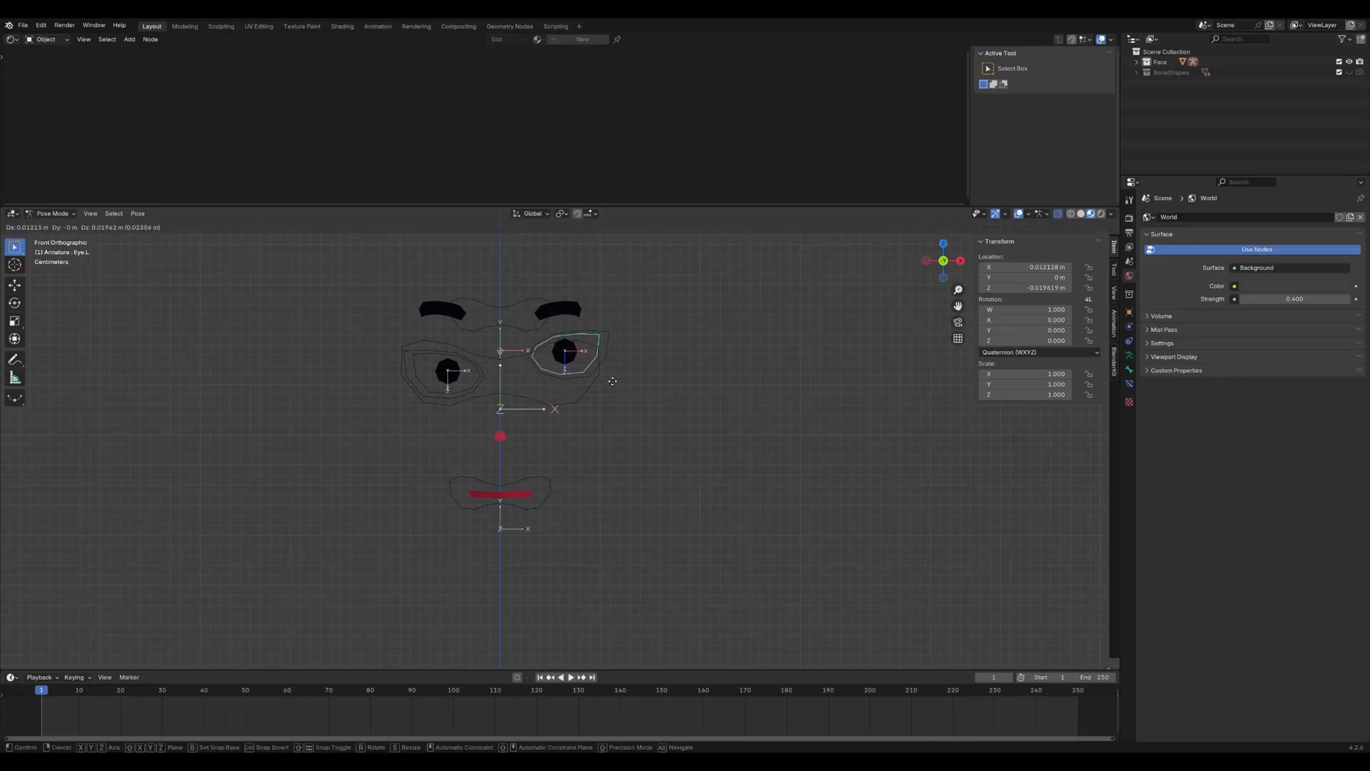
Try moving the Eye.White.L bone along its local X axis
{"action": "left_click", "coordinate": [583, 370]}
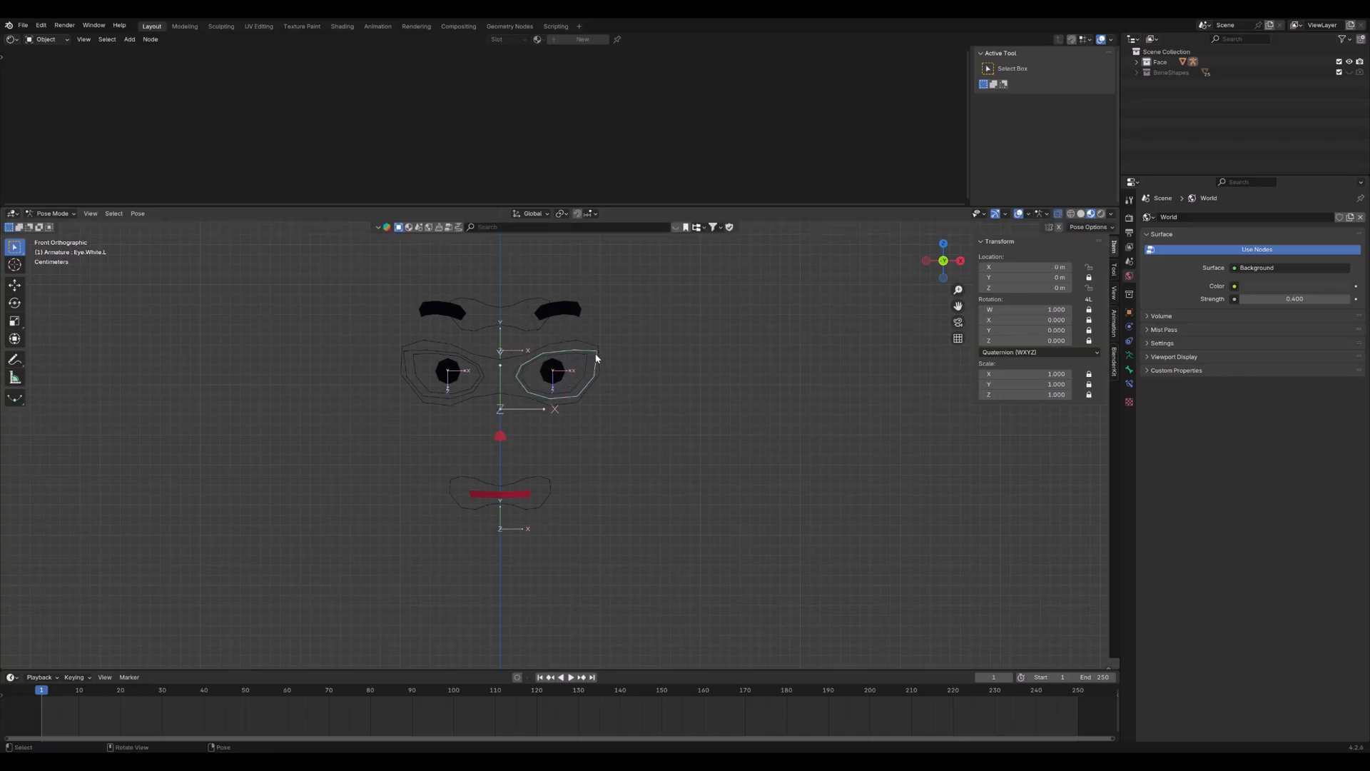
{"action": "key", "text": "g"}
{"action": "key", "text": "x"}
{"action": "key", "text": "x"}
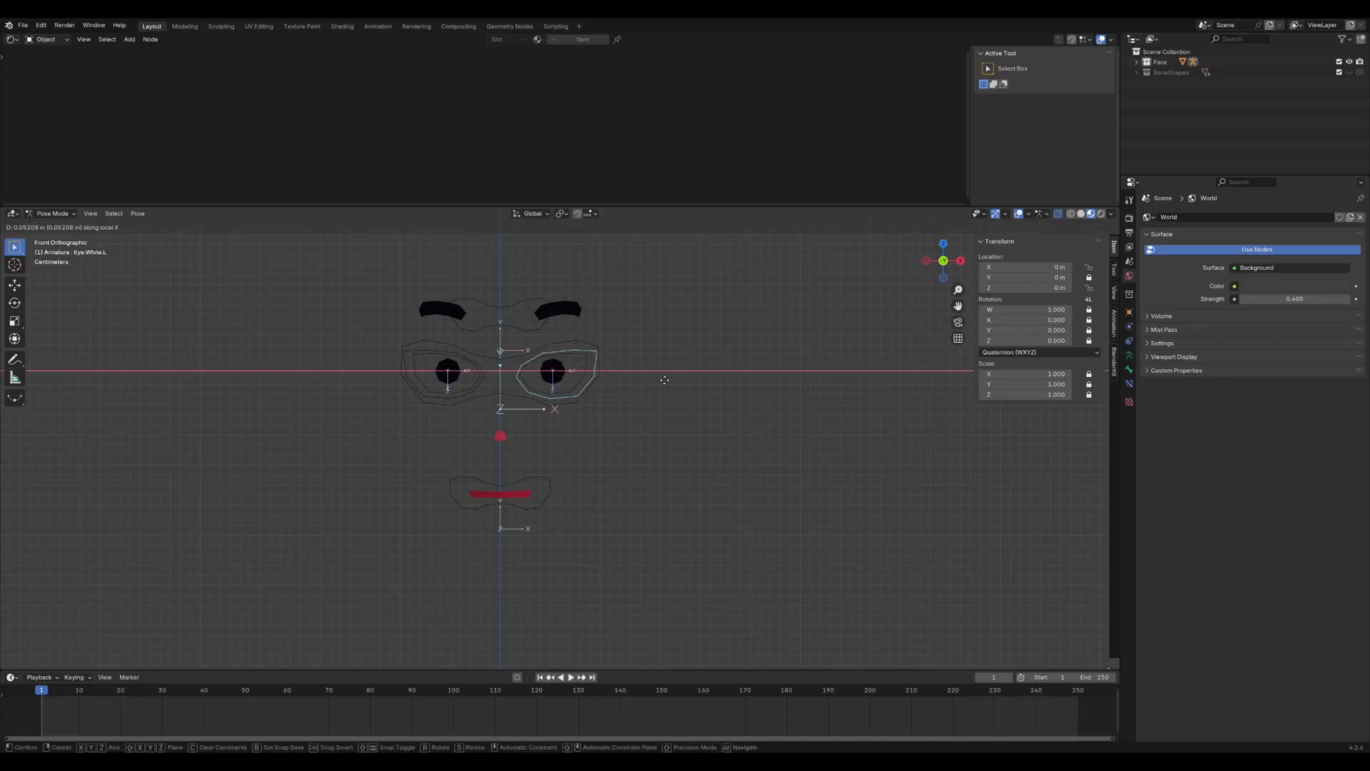
{"action": "key", "text": "Escape"}
Try scaling the Eye.IK bone that surrounds both eyes
{"action": "left_click", "coordinate": [589, 347]}
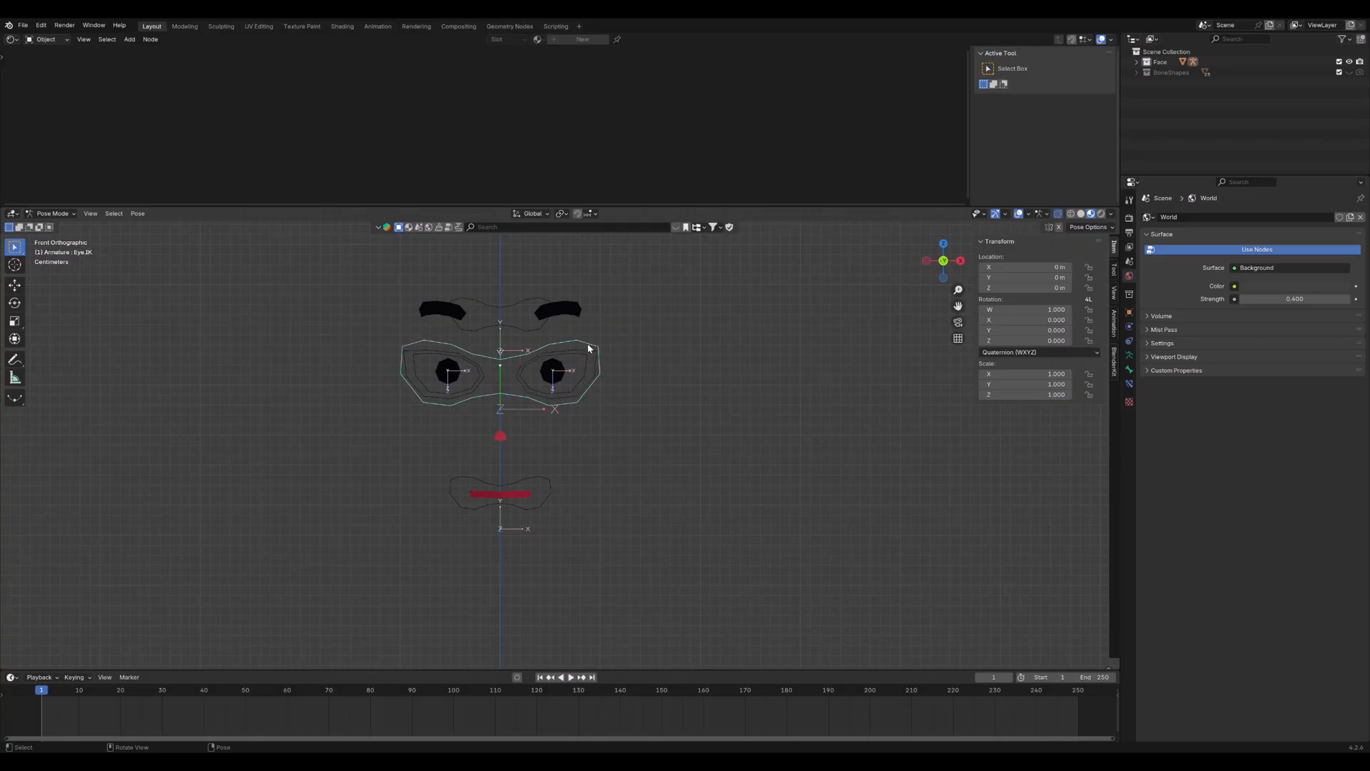
{"action": "key", "text": "s"}
{"action": "key", "text": "Escape"}
Try moving Eye.White.L upward along its local Z axis to test the eye-opening action
{"action": "left_click", "coordinate": [596, 370]}
{"action": "key", "text": "g"}
{"action": "key", "text": "z"}
{"action": "key", "text": "z"}
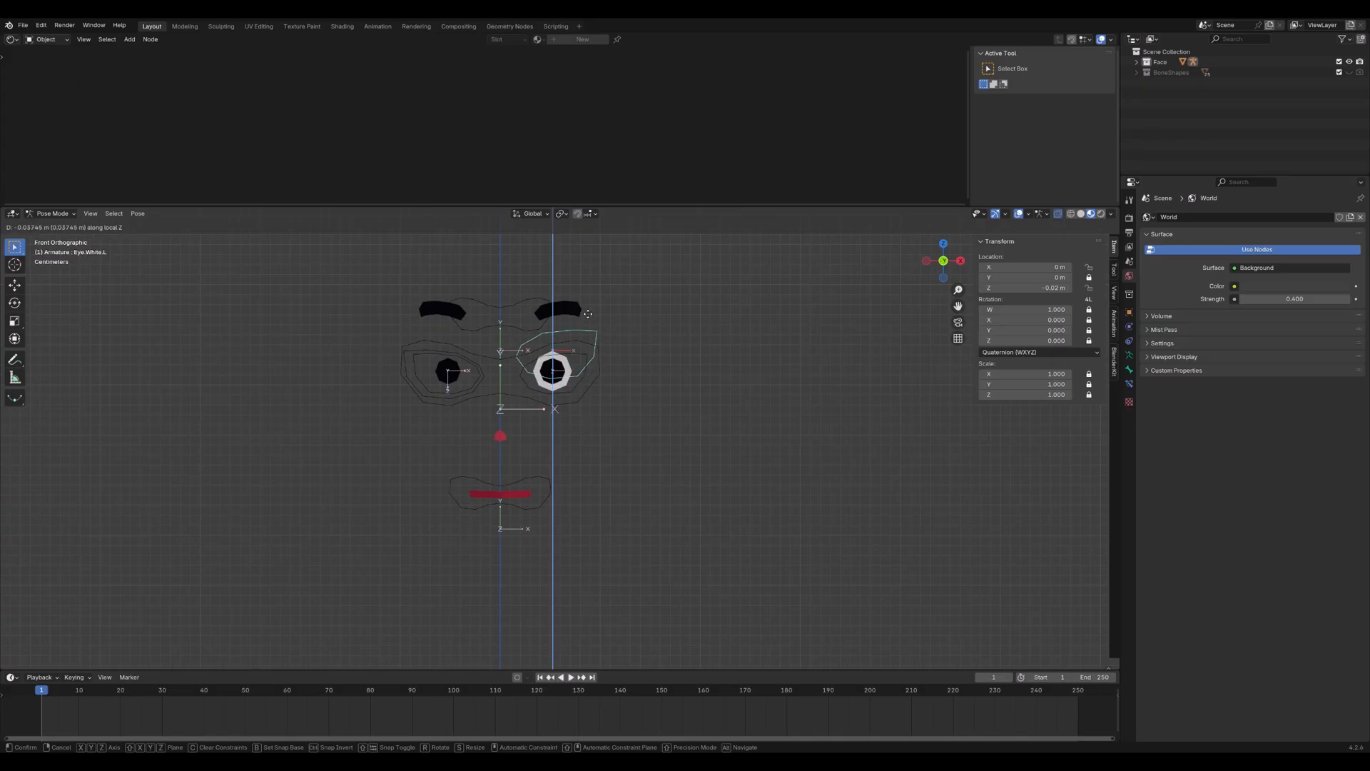
{"action": "key", "text": "Escape"}
Try moving the Eyebrow.IK bone upward along its local Y axis to test the eyebrow expression
{"action": "left_click", "coordinate": [503, 329]}
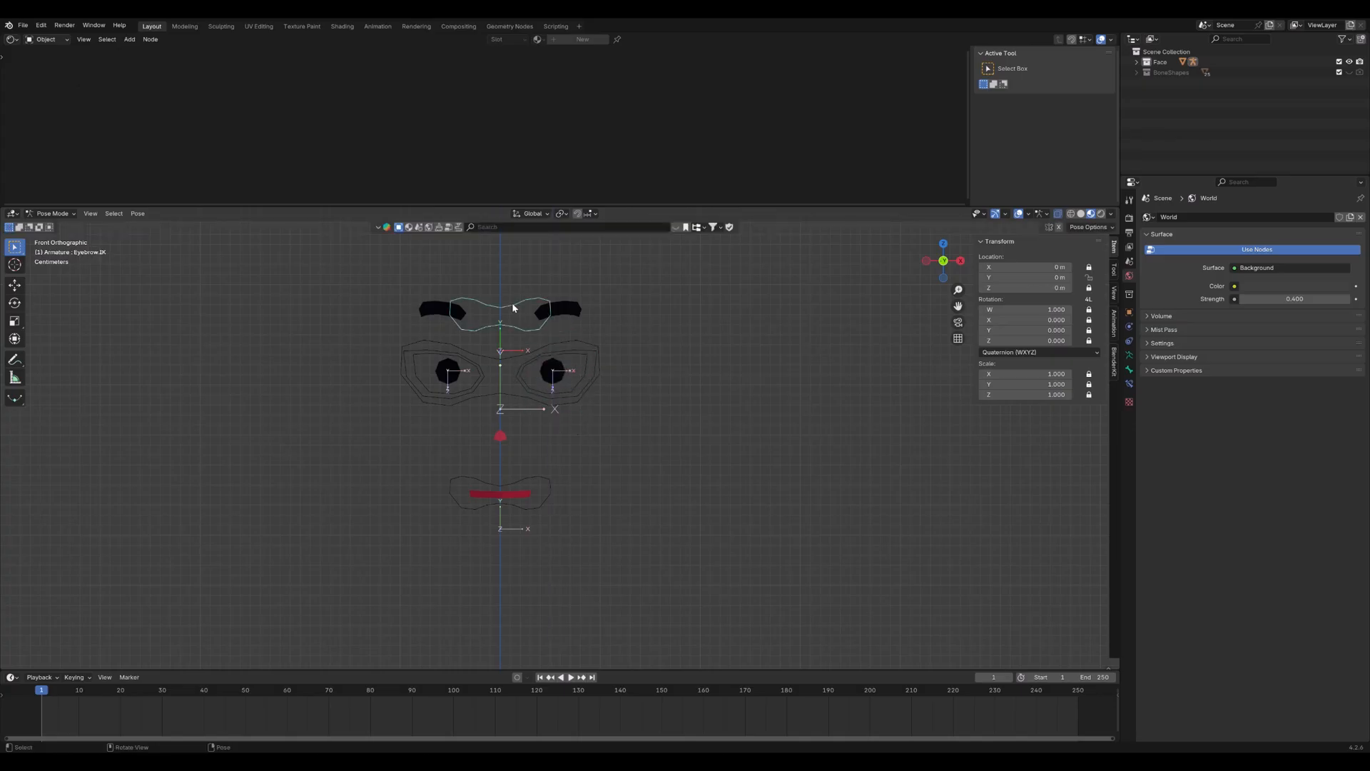
{"action": "key", "text": "g"}
{"action": "key", "text": "y"}
{"action": "key", "text": "y"}
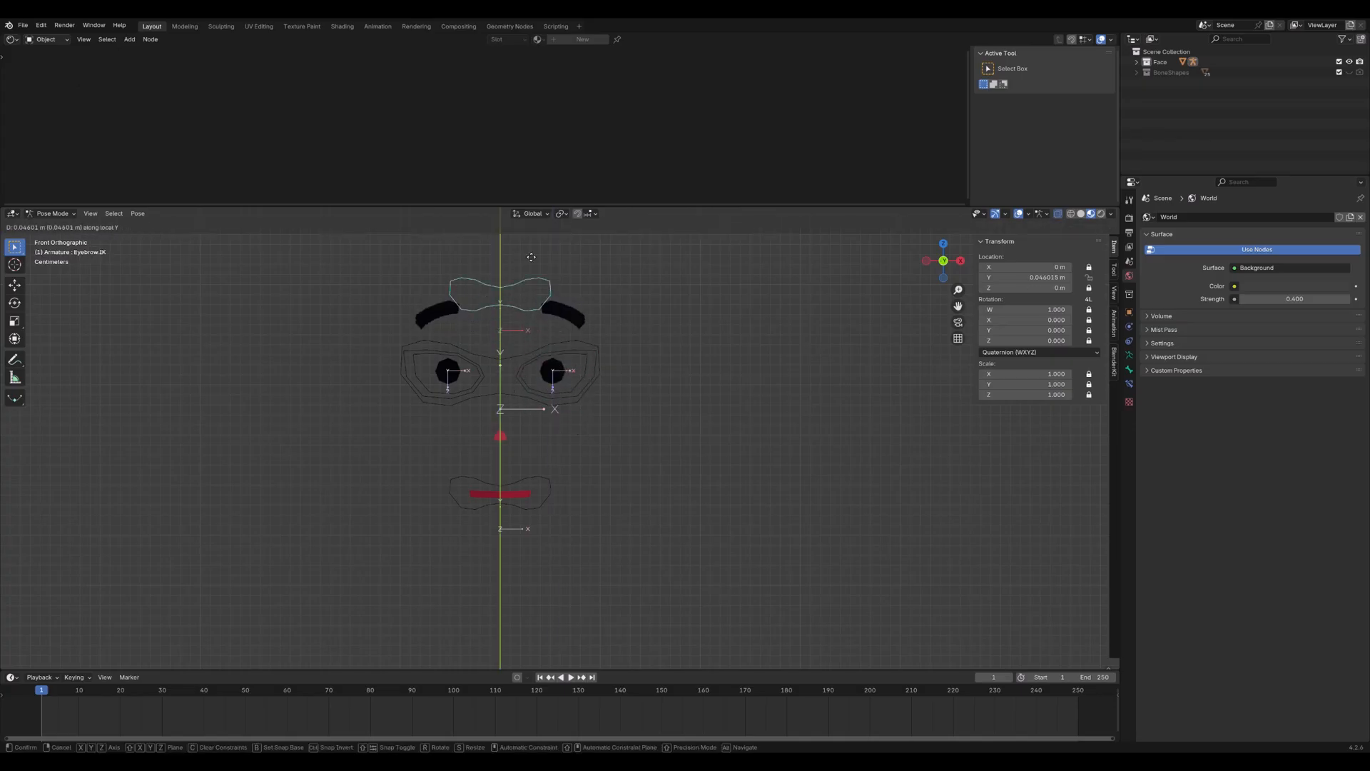
{"action": "key", "text": "Escape"}
Try moving the Mouth.IK bone along its local X axis and along its local Y axis to test the mouth shapes
{"action": "left_click", "coordinate": [542, 480]}
{"action": "key", "text": "g"}
{"action": "key", "text": "x"}
{"action": "key", "text": "x"}
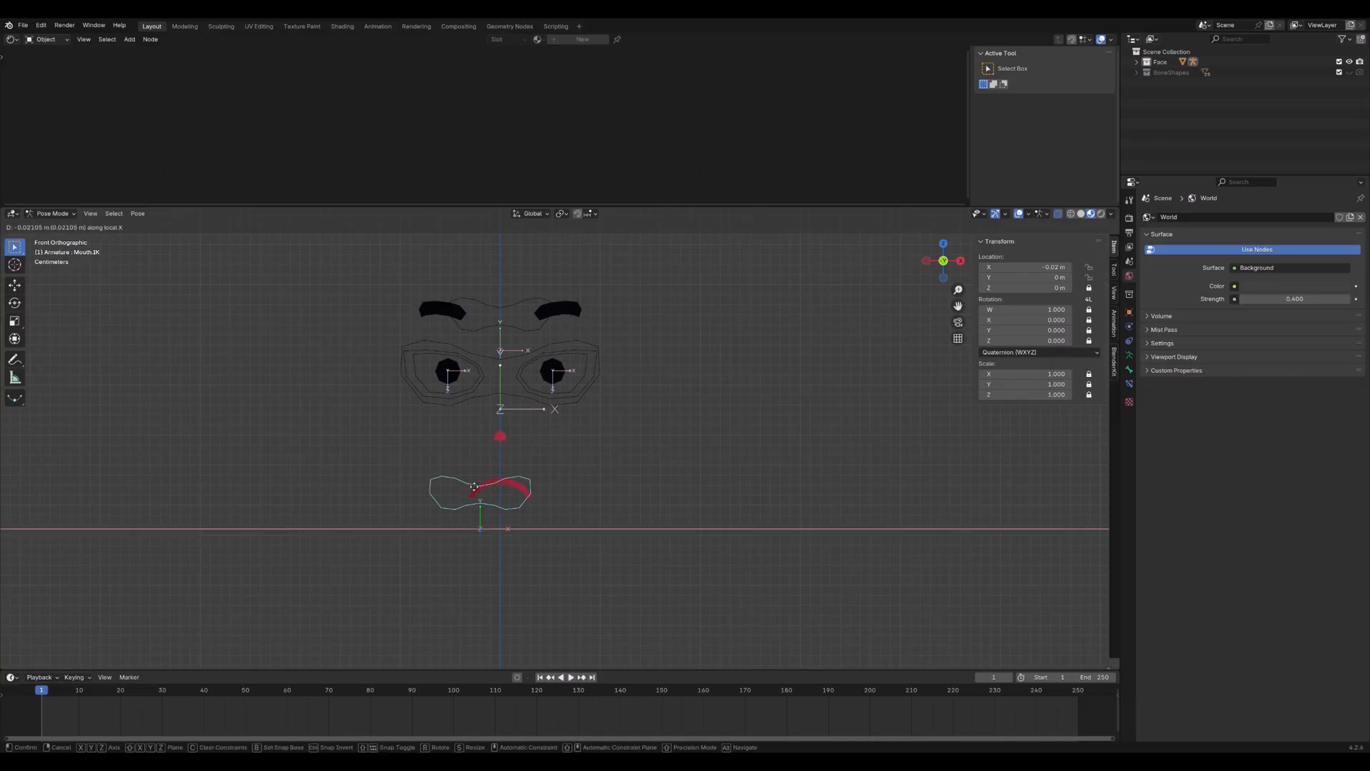
{"action": "key", "text": "y"}
{"action": "key", "text": "y"}
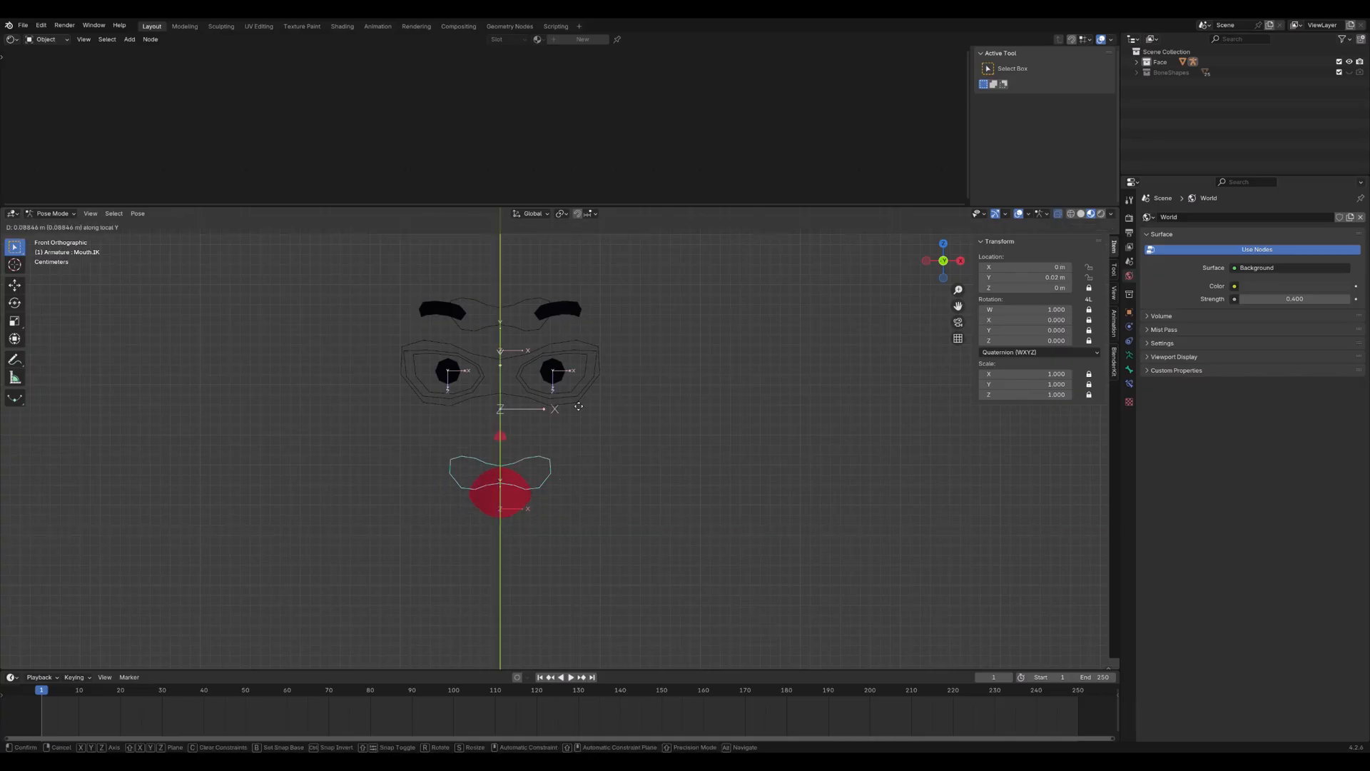
{"action": "key", "text": "Escape"}
Try moving the Eye.L bone along its local X axis in the right orthographic view
{"action": "middle_click_drag", "start_coordinate": [541, 556], "coordinate": [595, 393]}
{"action": "key", "text": "KP_3"}
{"action": "scroll", "coordinate": [591, 370], "scroll_direction": "up", "scroll_amount": 4}
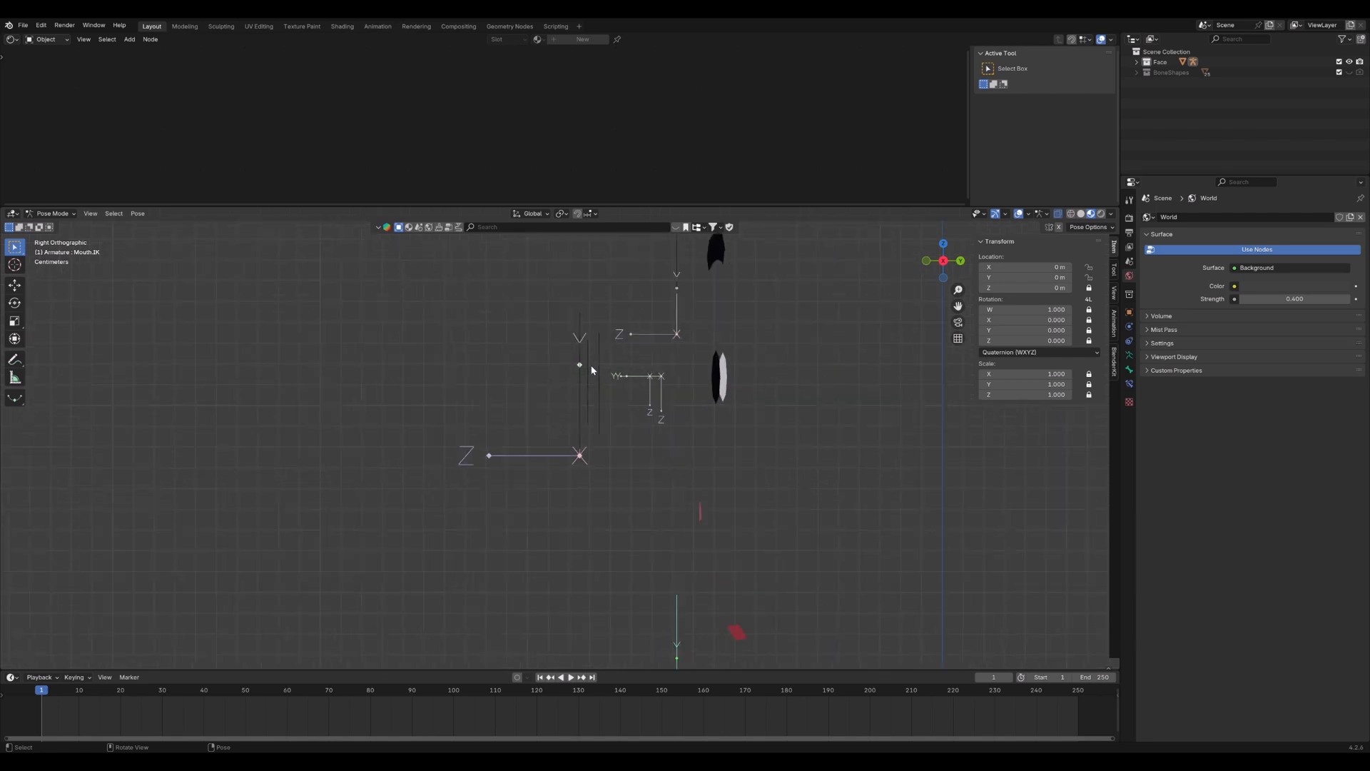
{"action": "left_click", "coordinate": [585, 388]}
{"action": "left_click", "coordinate": [592, 393]}
{"action": "key", "text": "g"}
{"action": "key", "text": "x"}
{"action": "key", "text": "x"}
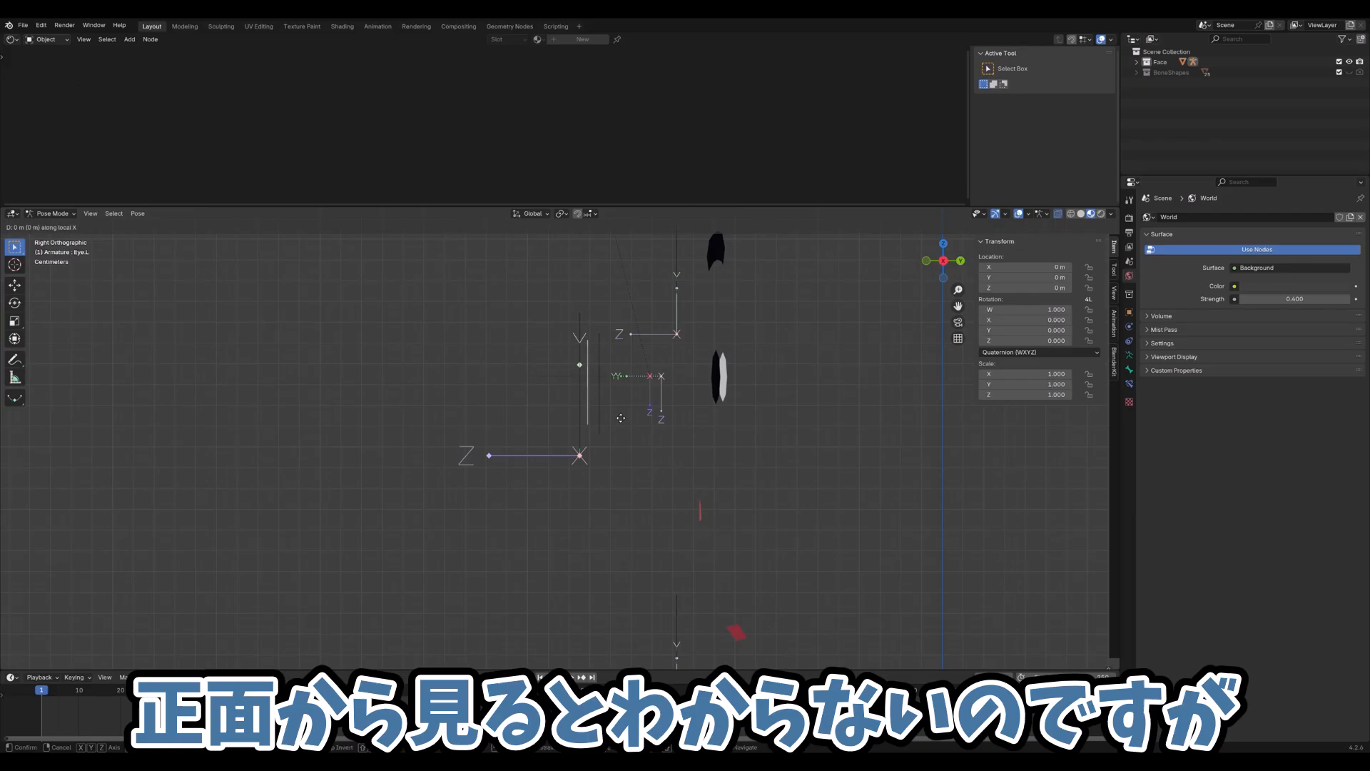
{"action": "right_click", "coordinate": [691, 453]}
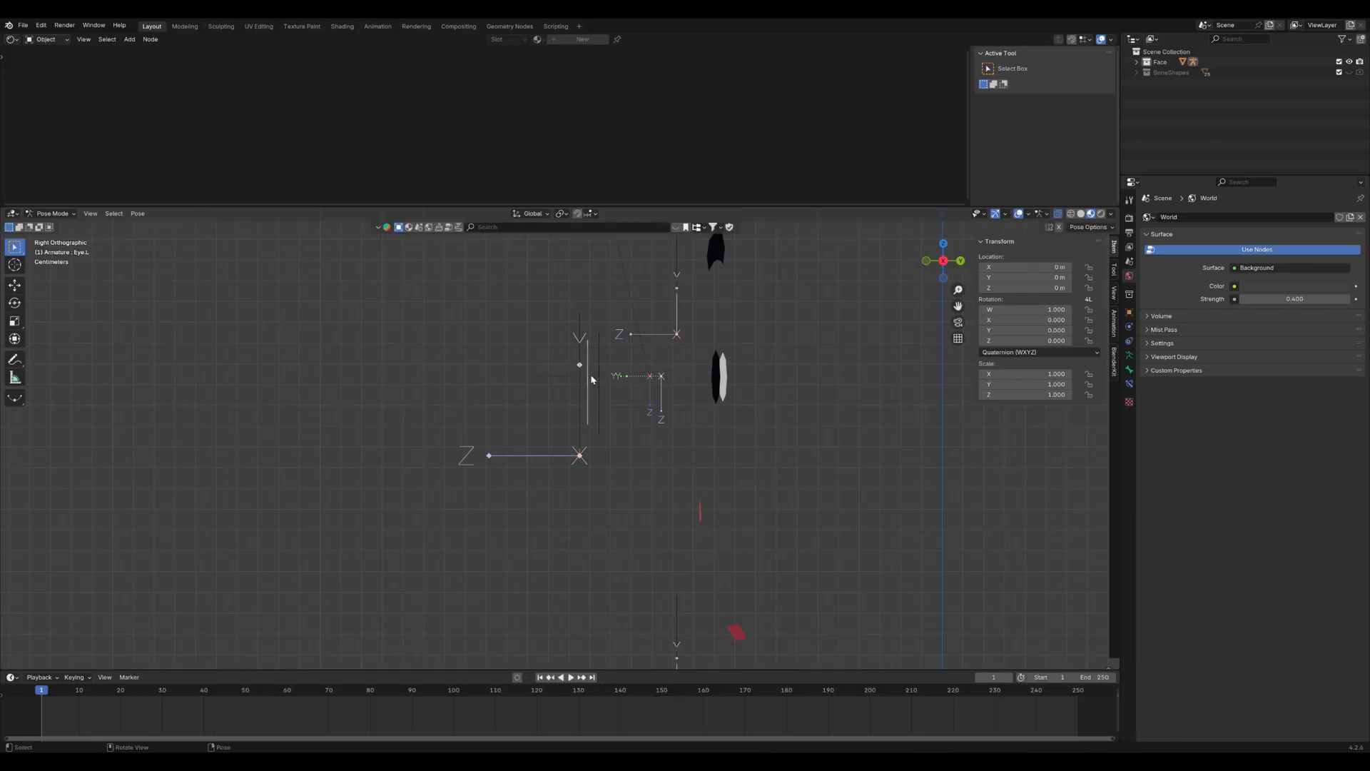
Try moving Eye.White.L along its local X and local Y axes while viewing the face from an angle
{"action": "left_click", "coordinate": [591, 379]}
{"action": "middle_click_drag", "start_coordinate": [760, 446], "coordinate": [731, 441]}
{"action": "key", "text": "g"}
{"action": "key", "text": "x"}
{"action": "key", "text": "x"}
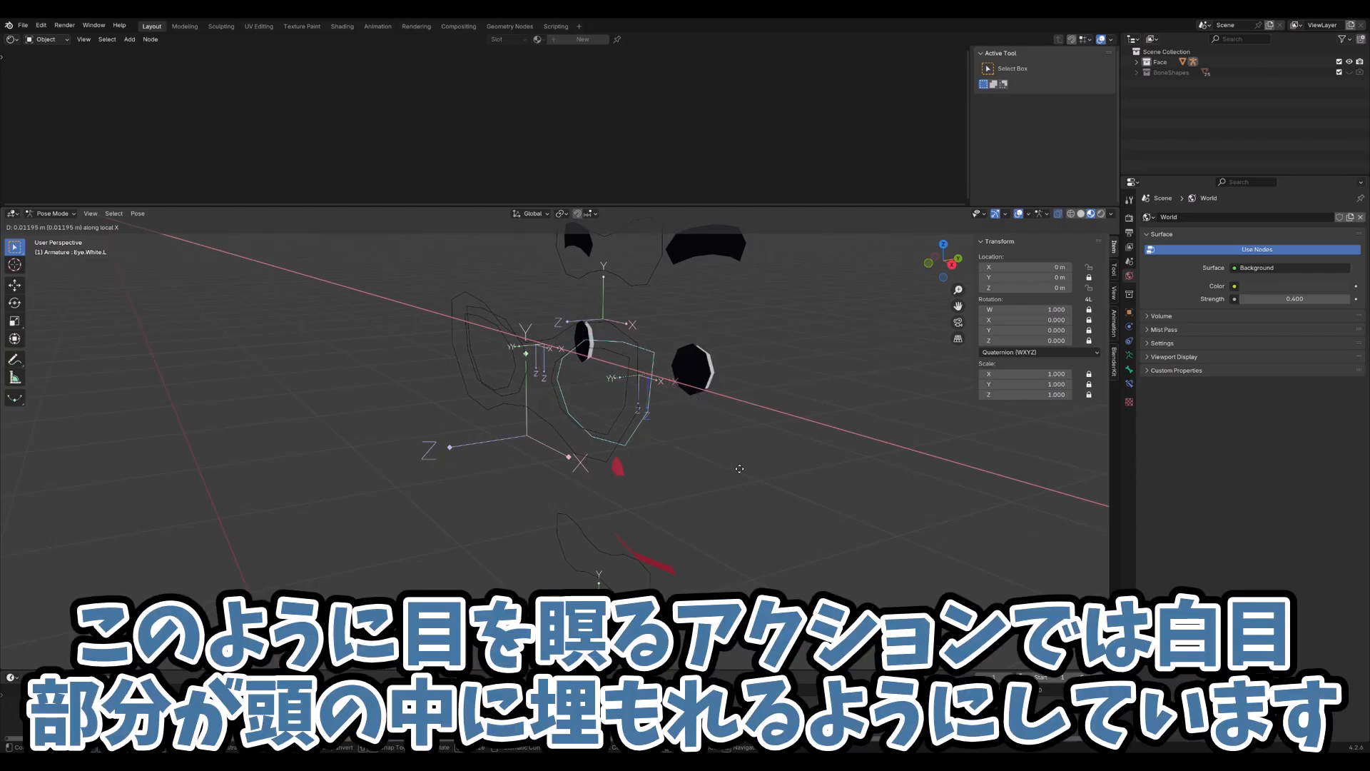
{"action": "key", "text": "Escape"}
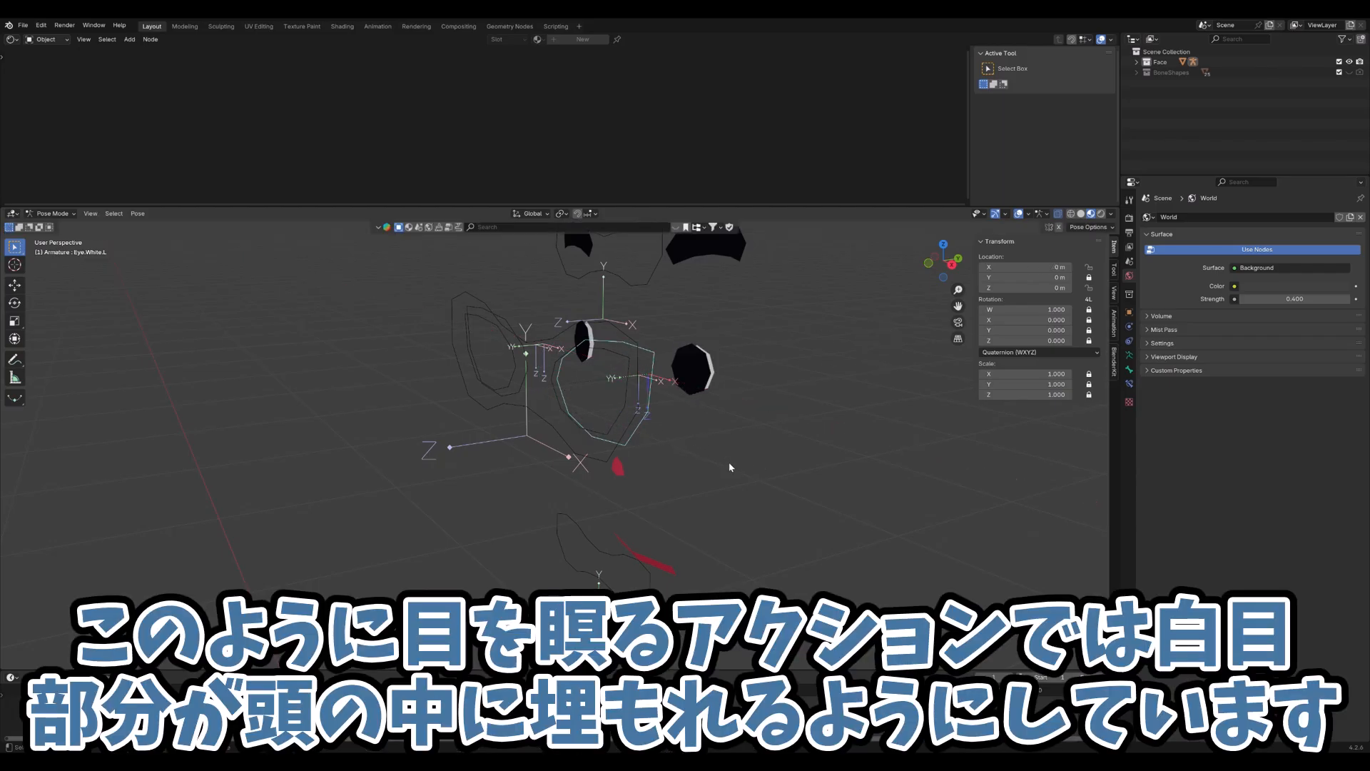
{"action": "key", "text": "g"}
{"action": "key", "text": "y"}
{"action": "key", "text": "y"}
{"action": "key", "text": "Escape"}
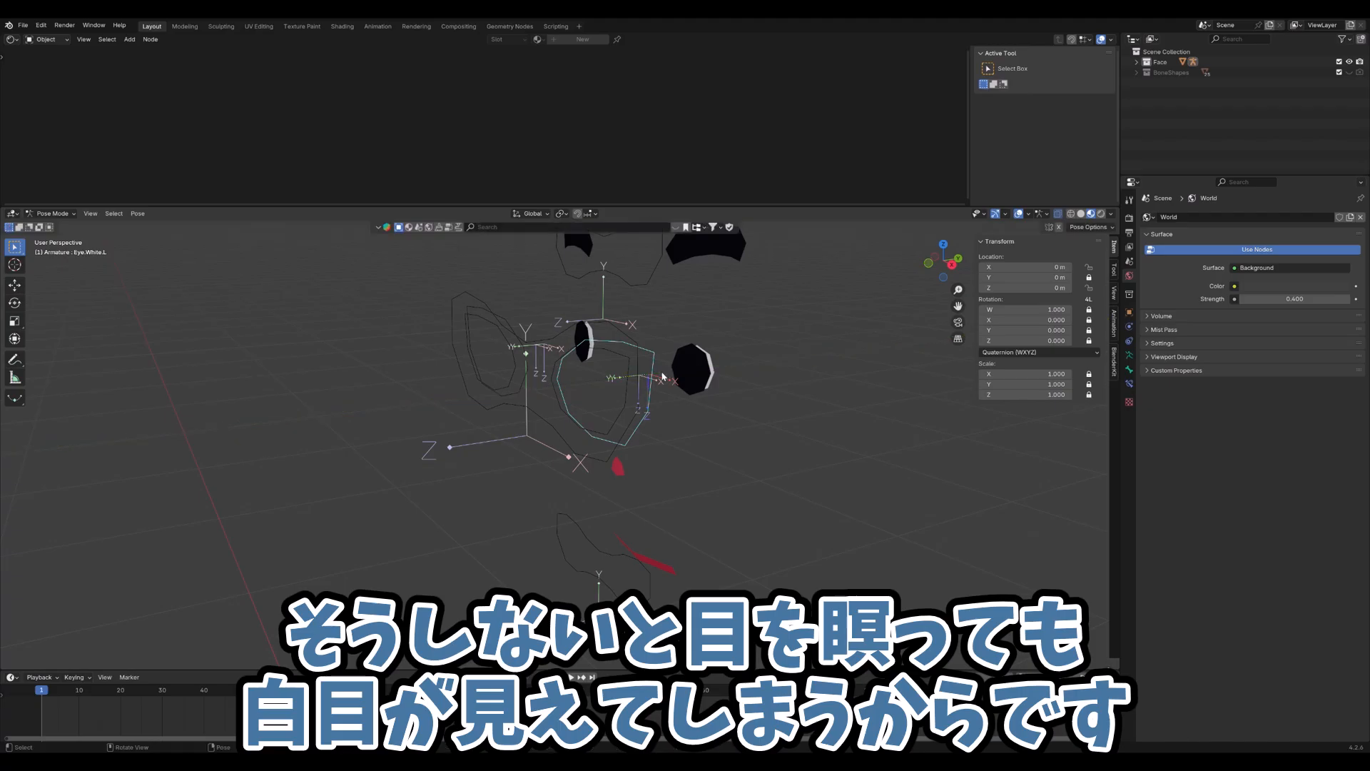
Try moving Eye.White.L downward along local Z to test the eye-closing action, and return to the front view
{"action": "key", "text": "g"}
{"action": "key", "text": "z"}
{"action": "key", "text": "z"}
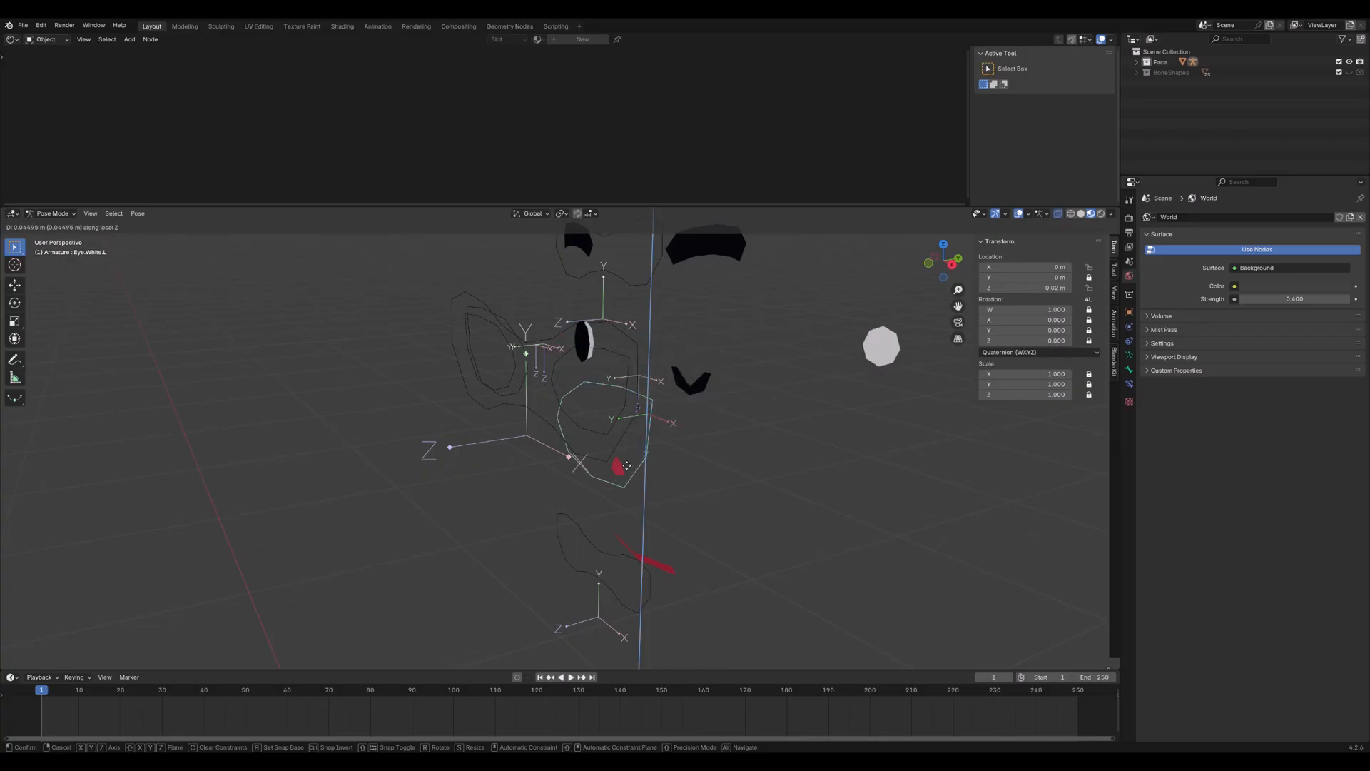
{"action": "right_click", "coordinate": [615, 491]}
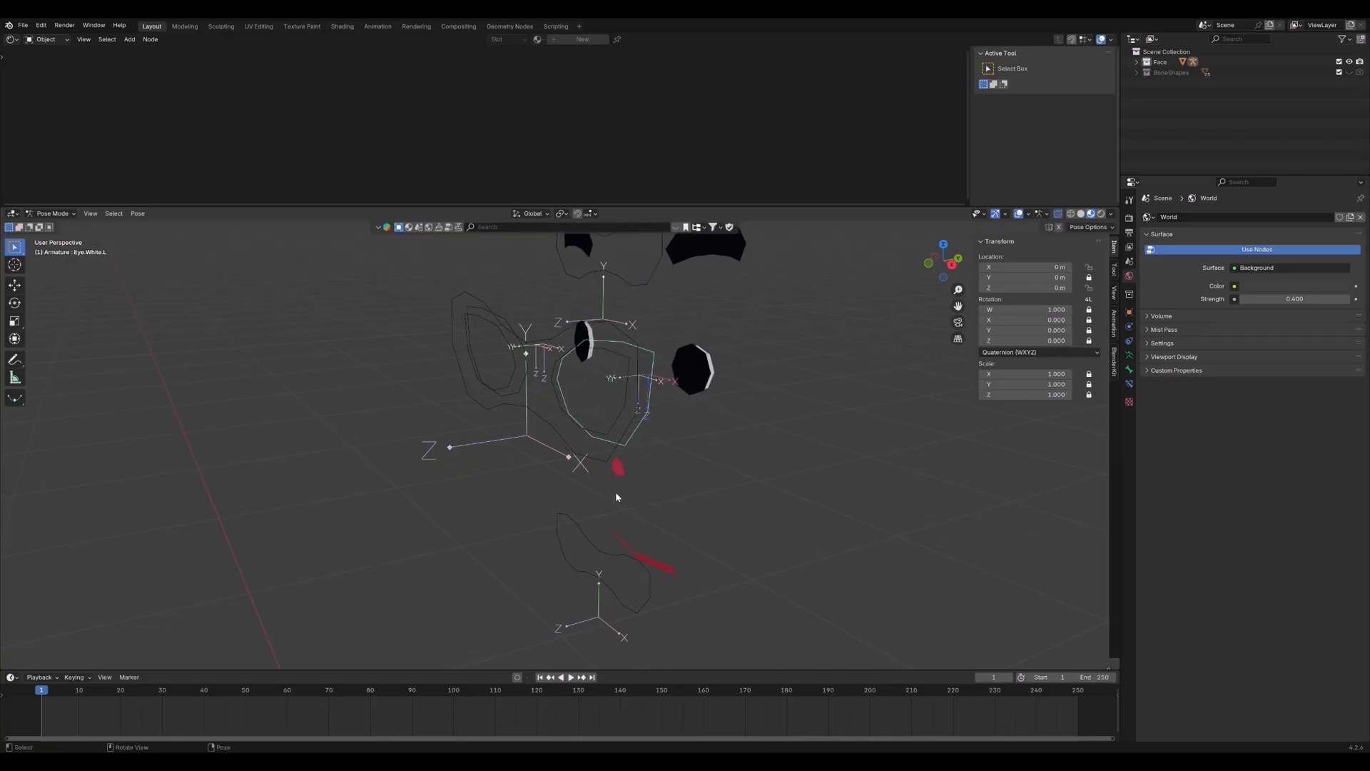
{"action": "middle_click_drag", "start_coordinate": [591, 420], "coordinate": [611, 426]}
{"action": "scroll", "coordinate": [527, 405], "scroll_direction": "down", "scroll_amount": 4}
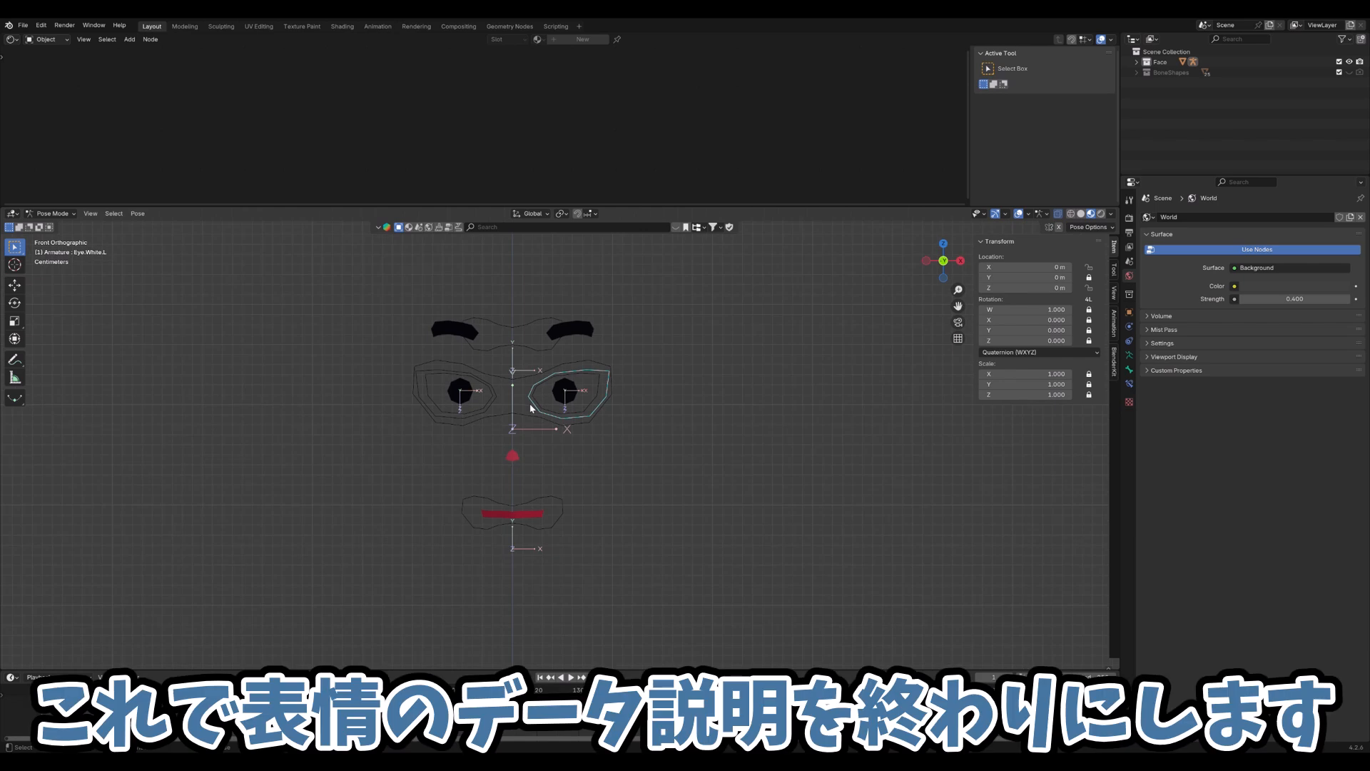
{"action": "middle_click_drag", "start_coordinate": [527, 404], "coordinate": [589, 409], "text": "shift"}
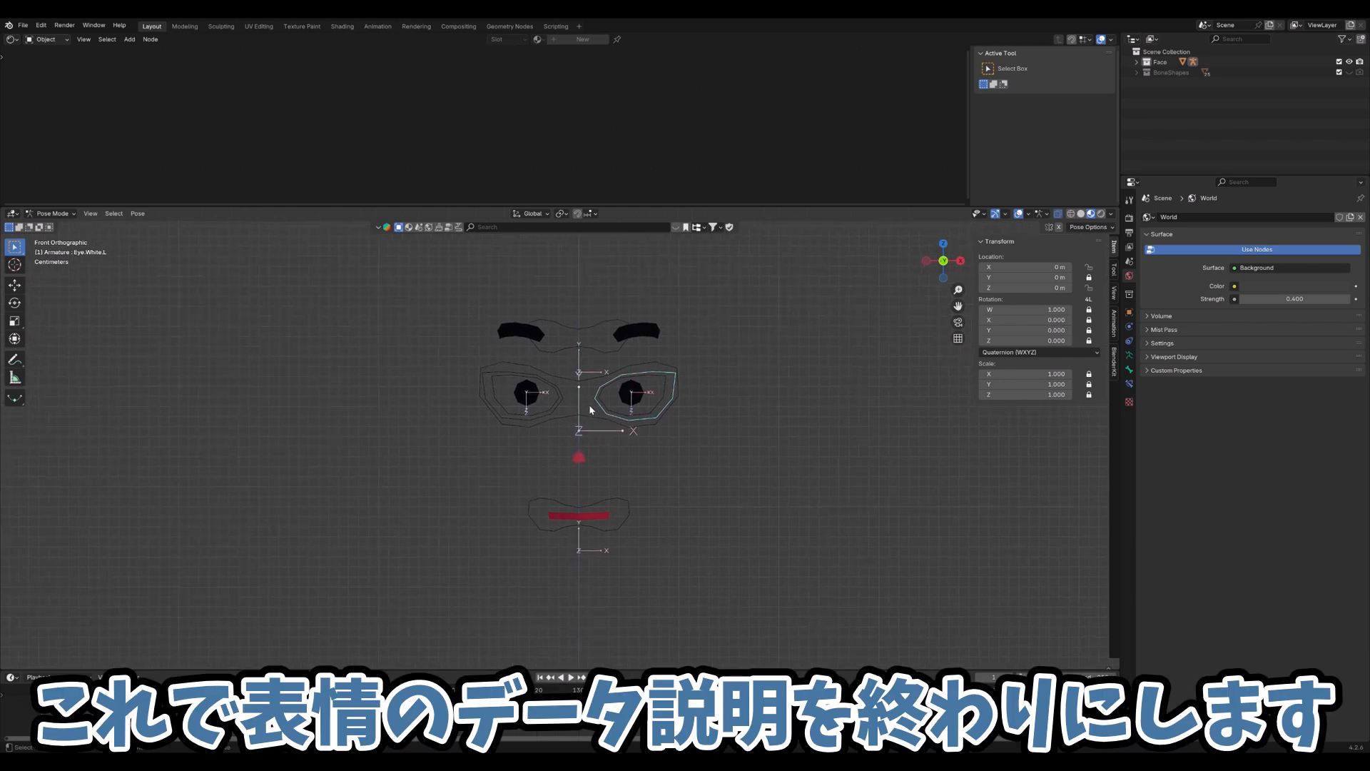
Return to Object Mode, select the Face mesh, and go through its shape keys from Eyebrow Angry to Mouth U
{"action": "key", "text": "ctrl+Tab"}
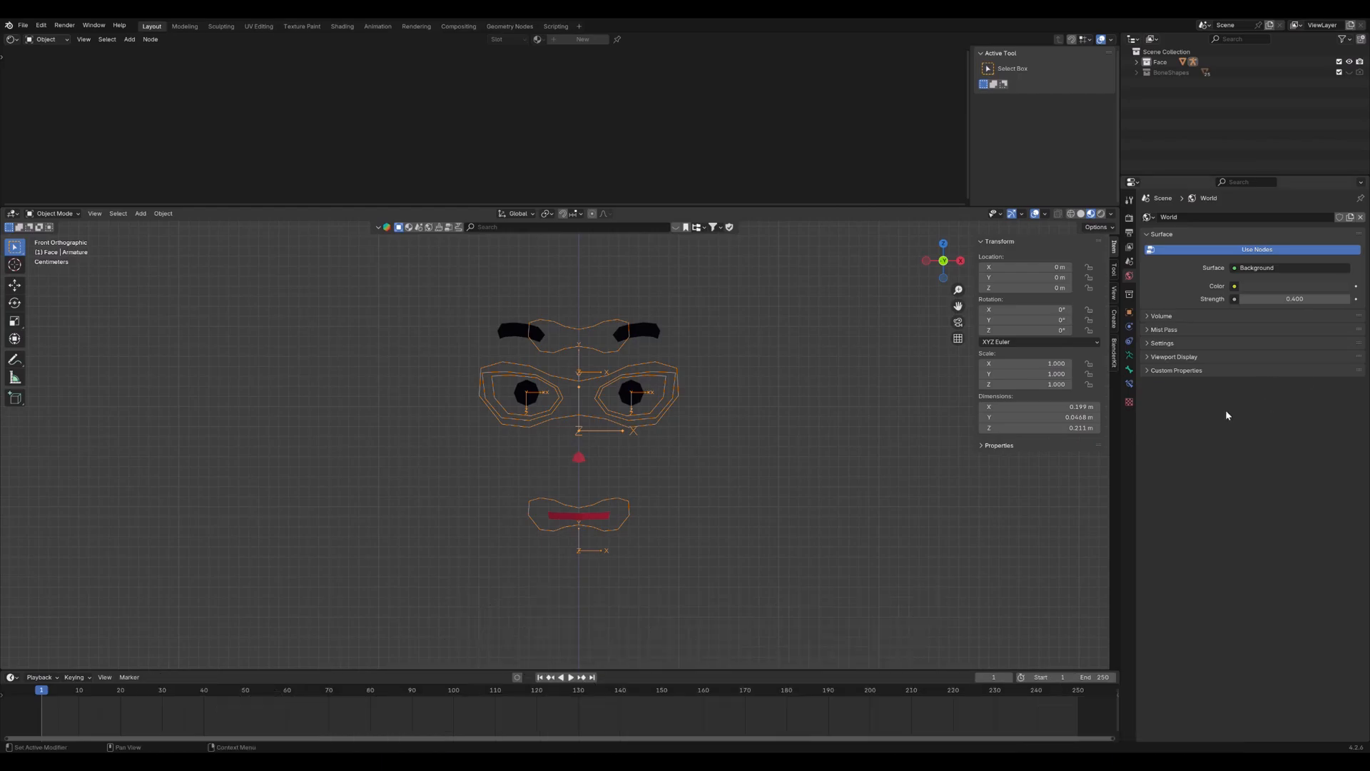
{"action": "left_click", "coordinate": [600, 519]}
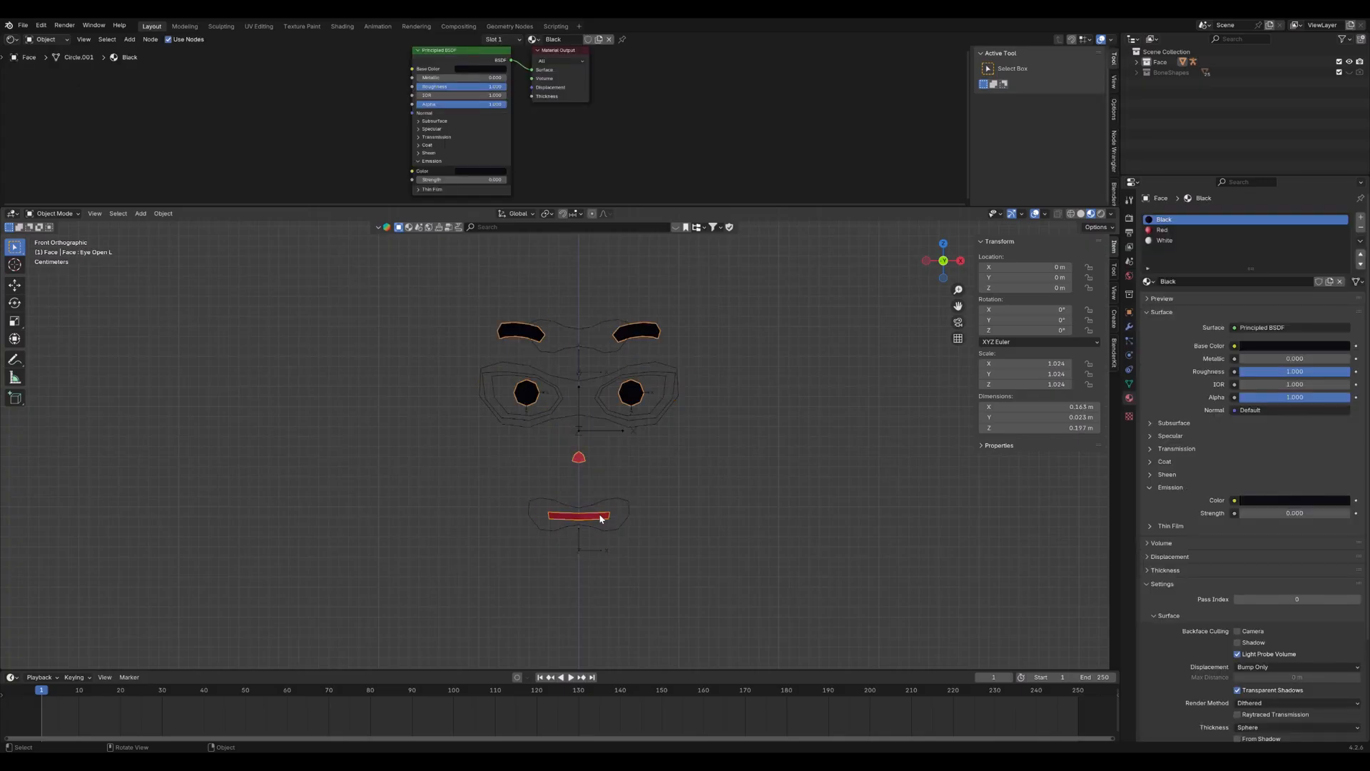
{"action": "left_click", "coordinate": [1130, 382]}
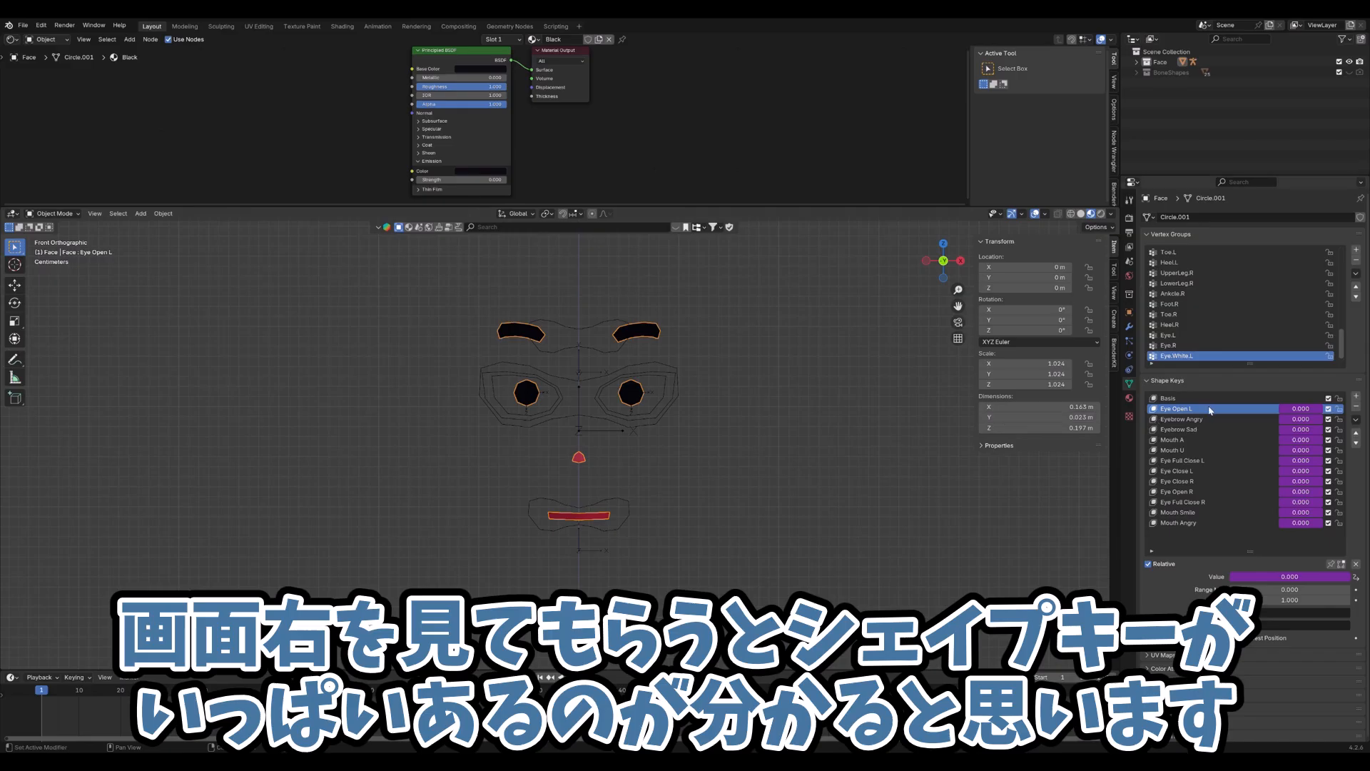
{"action": "left_click", "coordinate": [1199, 420]}
{"action": "left_click", "coordinate": [1199, 430]}
{"action": "left_click", "coordinate": [1199, 450]}
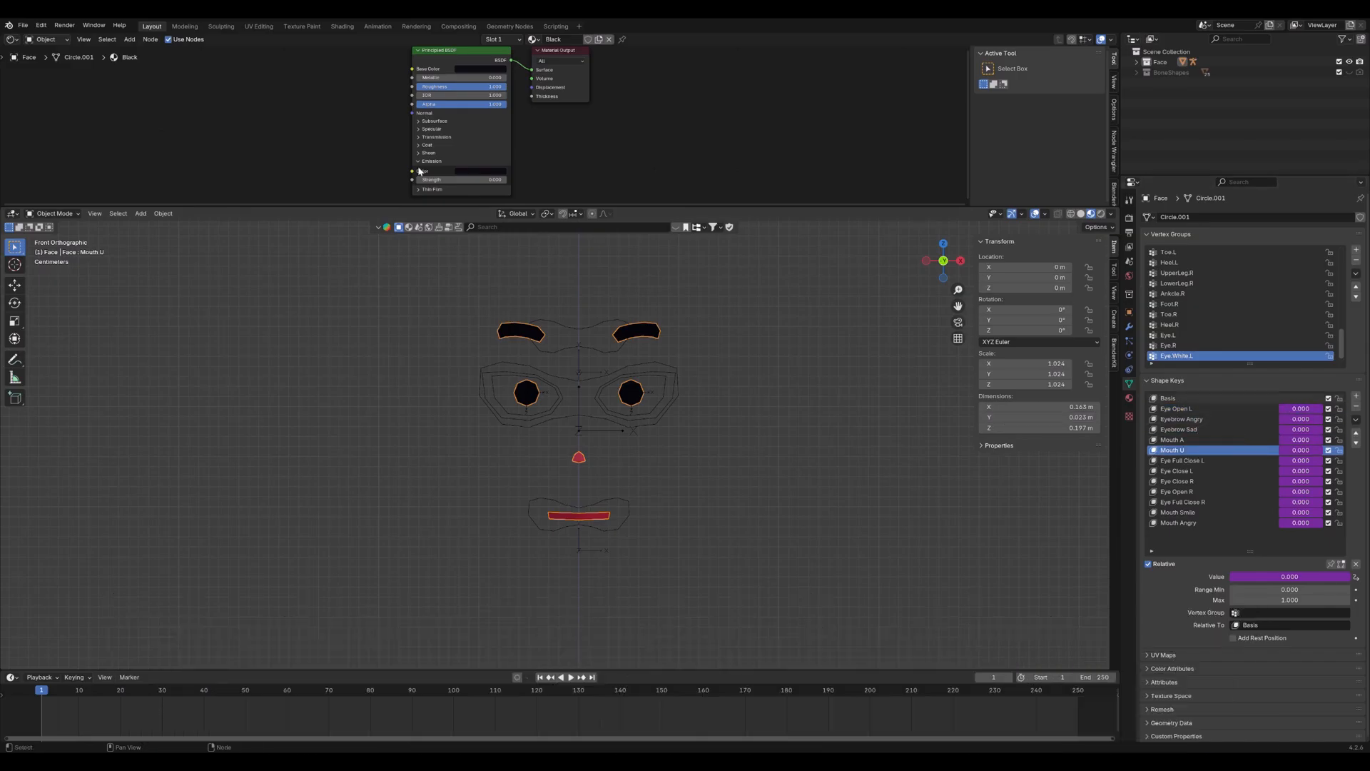
Show the shape keys' drivers in the upper editor and go through the shape keys down to Mouth Angry
{"action": "left_click", "coordinate": [13, 39]}
{"action": "left_click", "coordinate": [150, 102]}
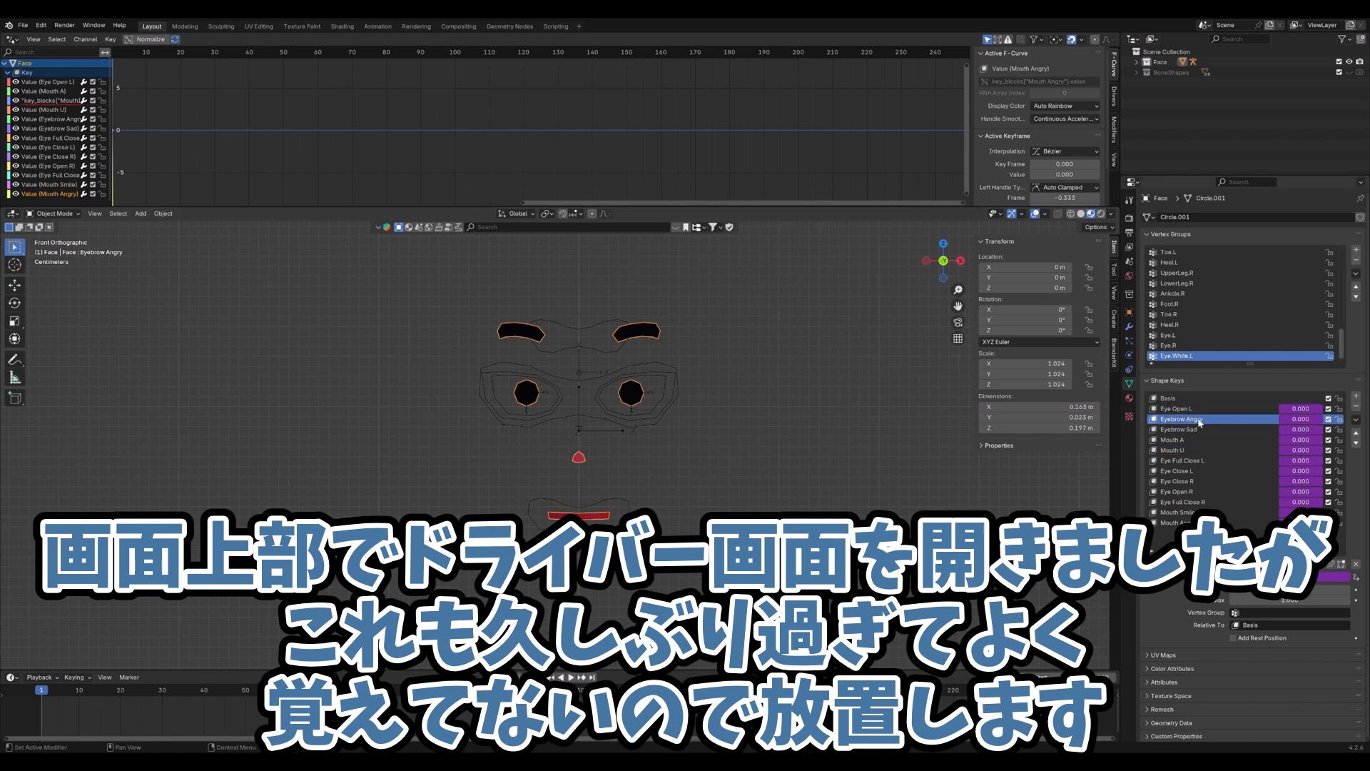
{"action": "left_click_drag", "start_coordinate": [1201, 463], "coordinate": [1205, 528]}
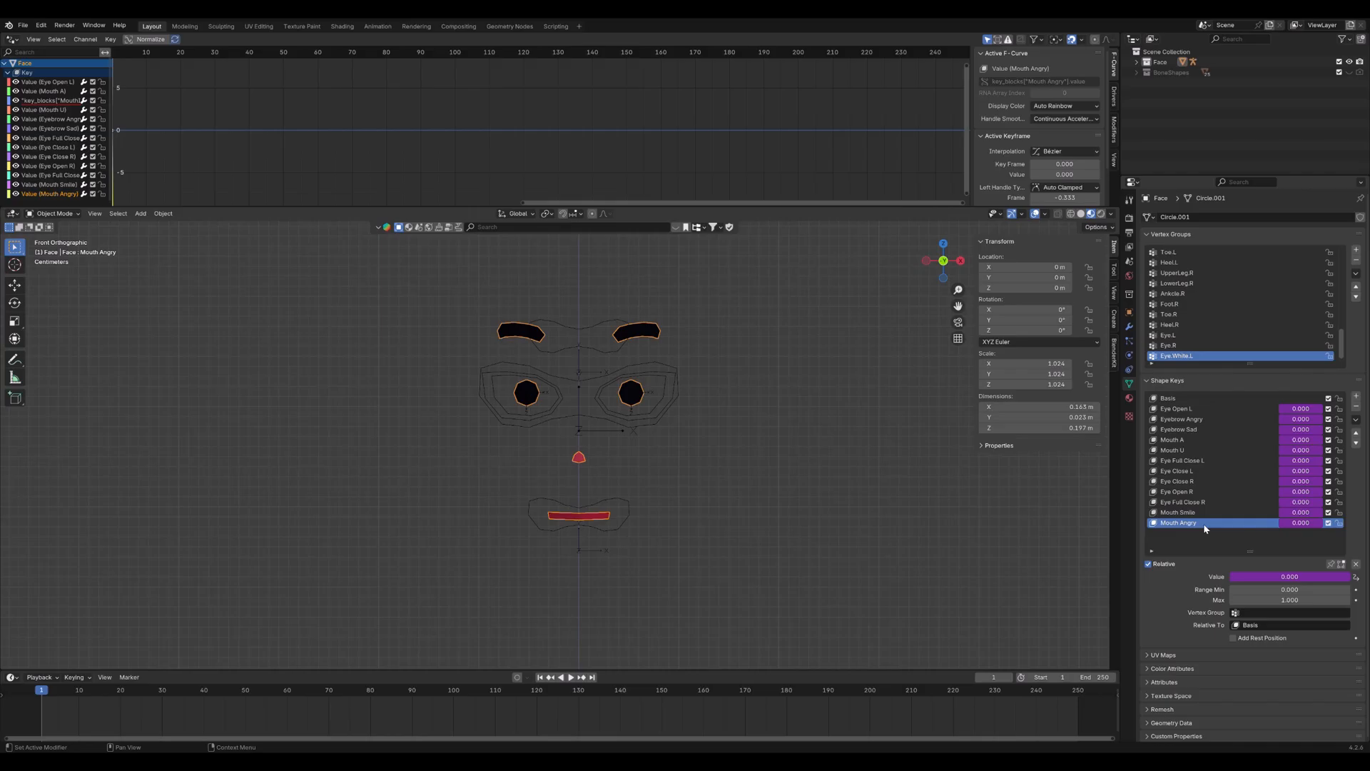
Preview the deformations of the Eye Open L and Eyebrow Angry shape keys in Edit Mode
{"action": "left_click", "coordinate": [1210, 409]}
{"action": "key", "text": "Tab"}
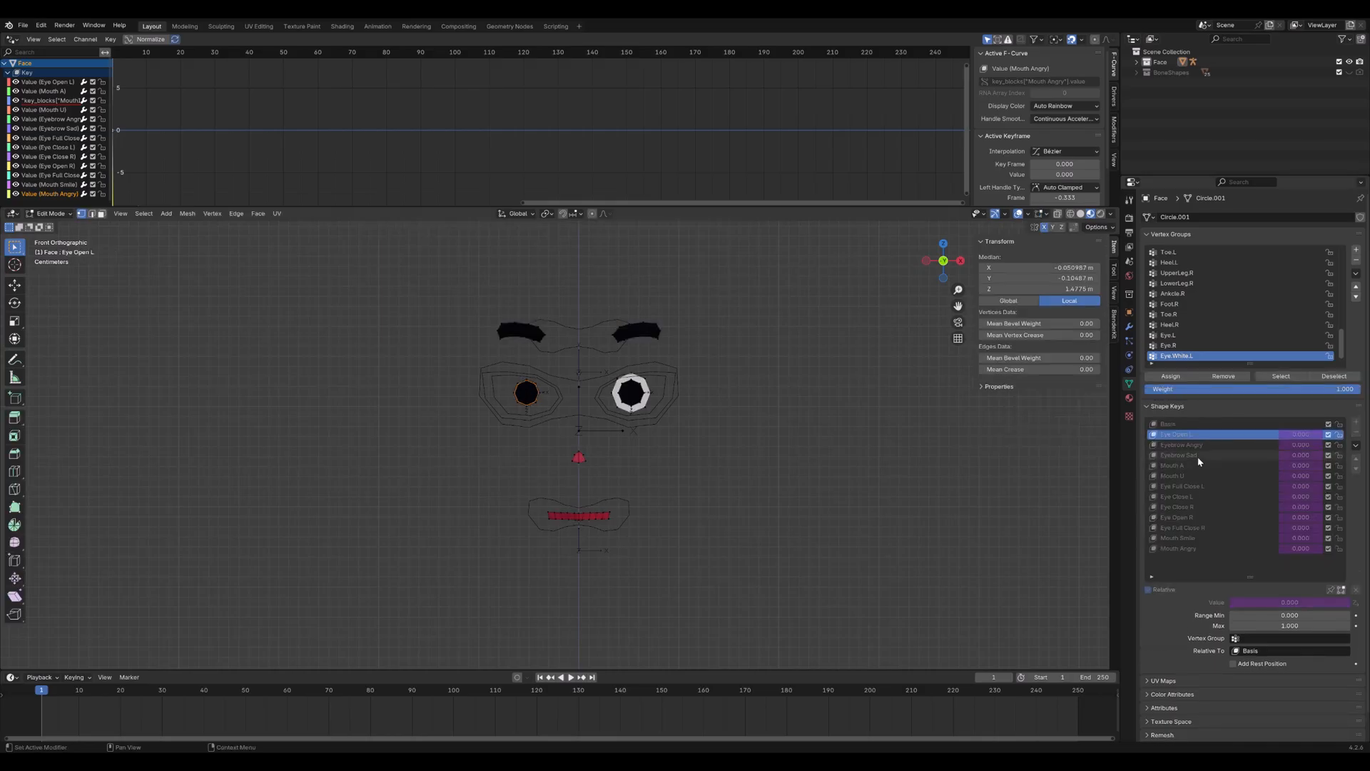
{"action": "key", "text": "Tab"}
{"action": "left_click", "coordinate": [1181, 419]}
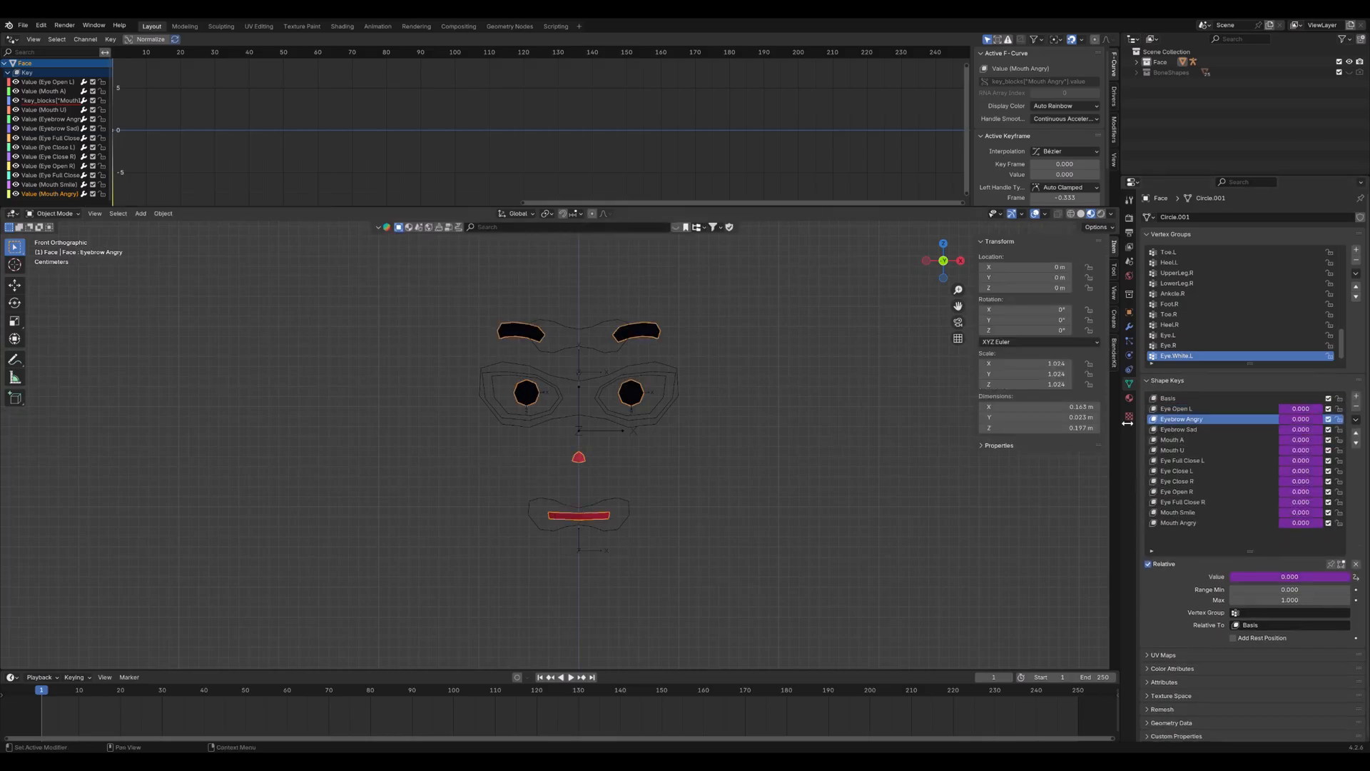
{"action": "key", "text": "Tab"}
{"action": "key", "text": "Tab"}
Preview the deformations of the Eyebrow Sad and Mouth A shape keys in Edit Mode
{"action": "left_click", "coordinate": [1181, 429]}
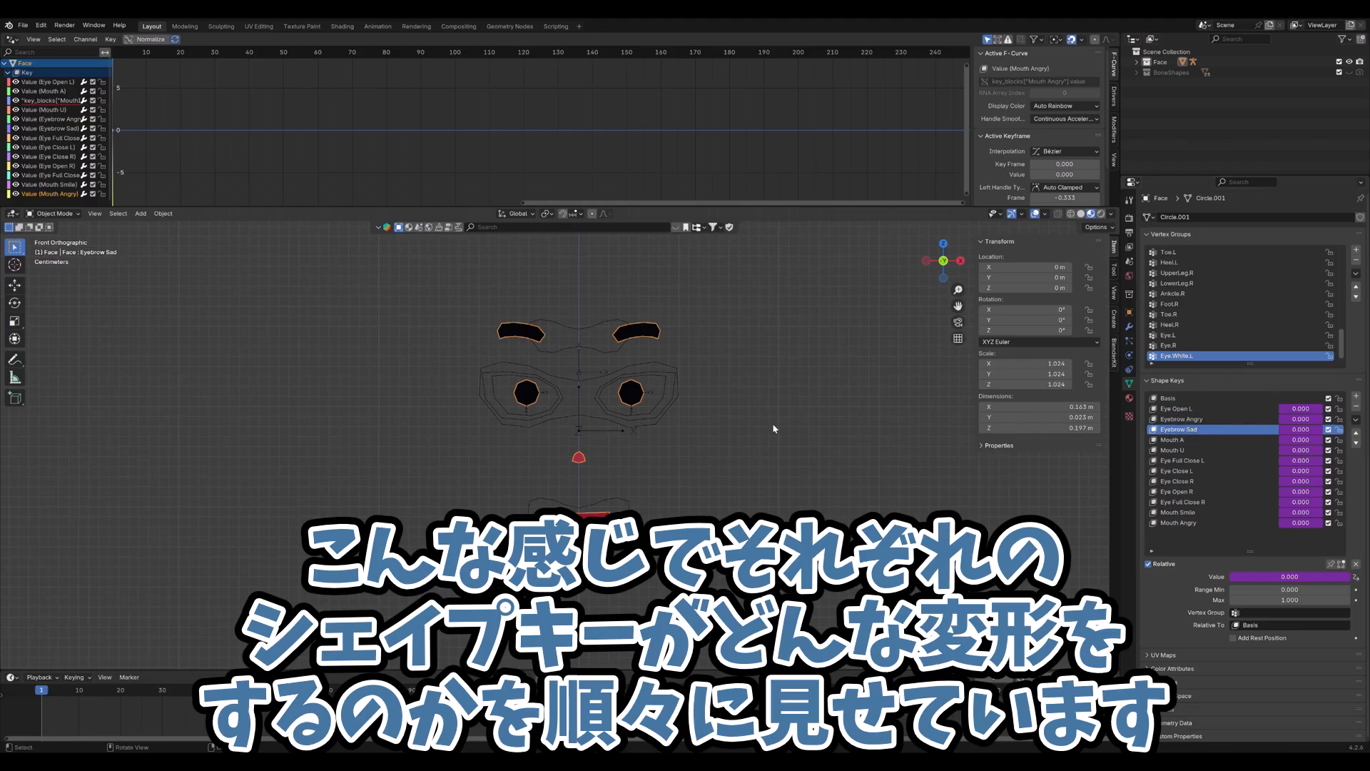
{"action": "key", "text": "Tab"}
{"action": "key", "text": "Tab"}
{"action": "left_click", "coordinate": [1181, 439]}
{"action": "key", "text": "Tab"}
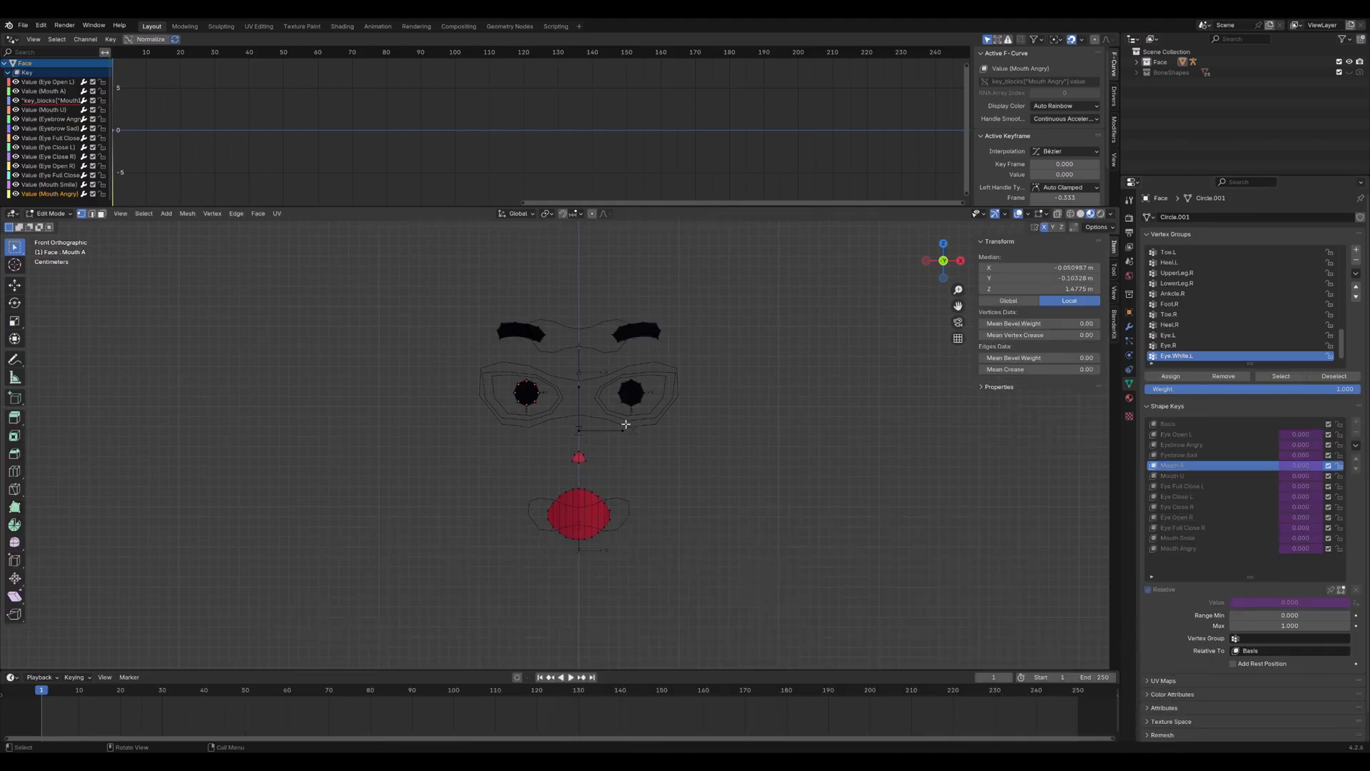
{"action": "key", "text": "Tab"}
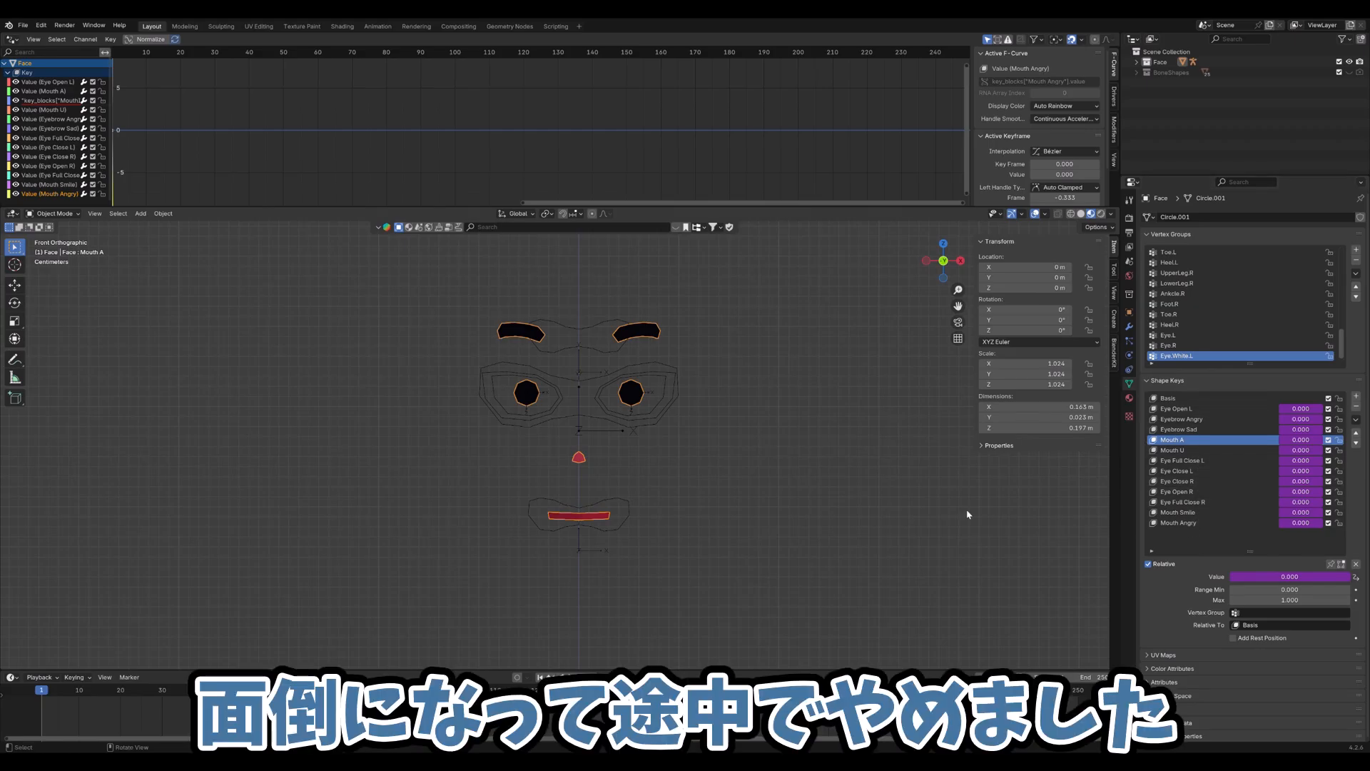
Select the face Armature, enter Pose Mode, and try moving Eye.White.L along its local X axis again
{"action": "left_click", "coordinate": [677, 380]}
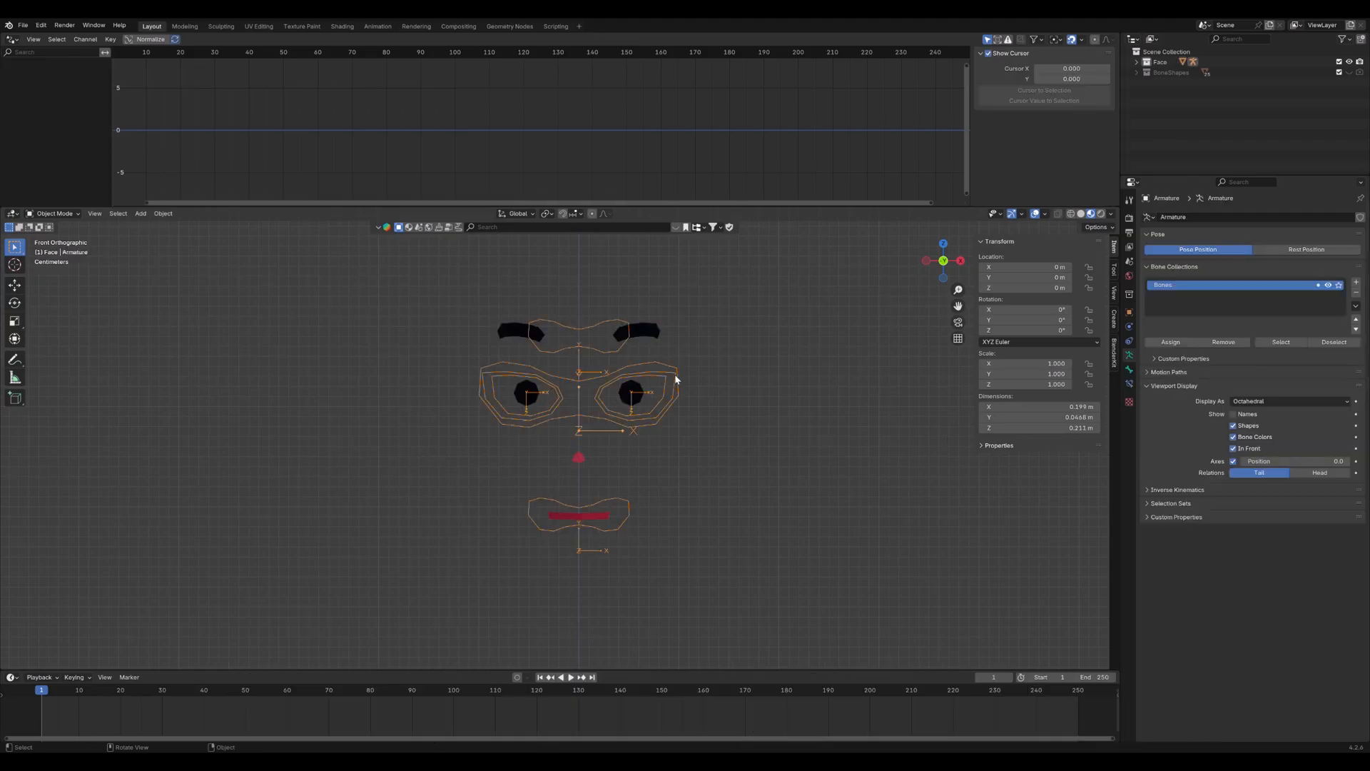
{"action": "key", "text": "ctrl+Tab"}
{"action": "key", "text": "g"}
{"action": "key", "text": "x"}
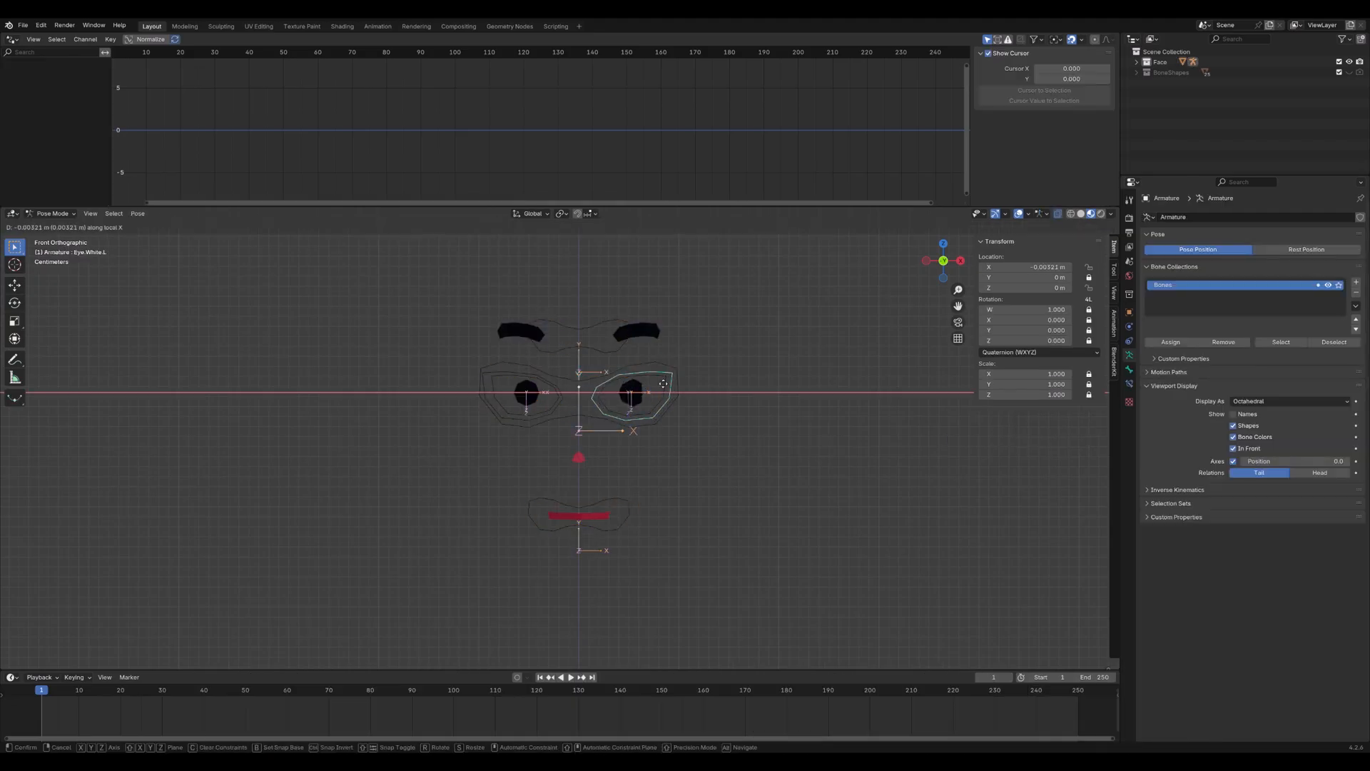
{"action": "right_click", "coordinate": [595, 388]}
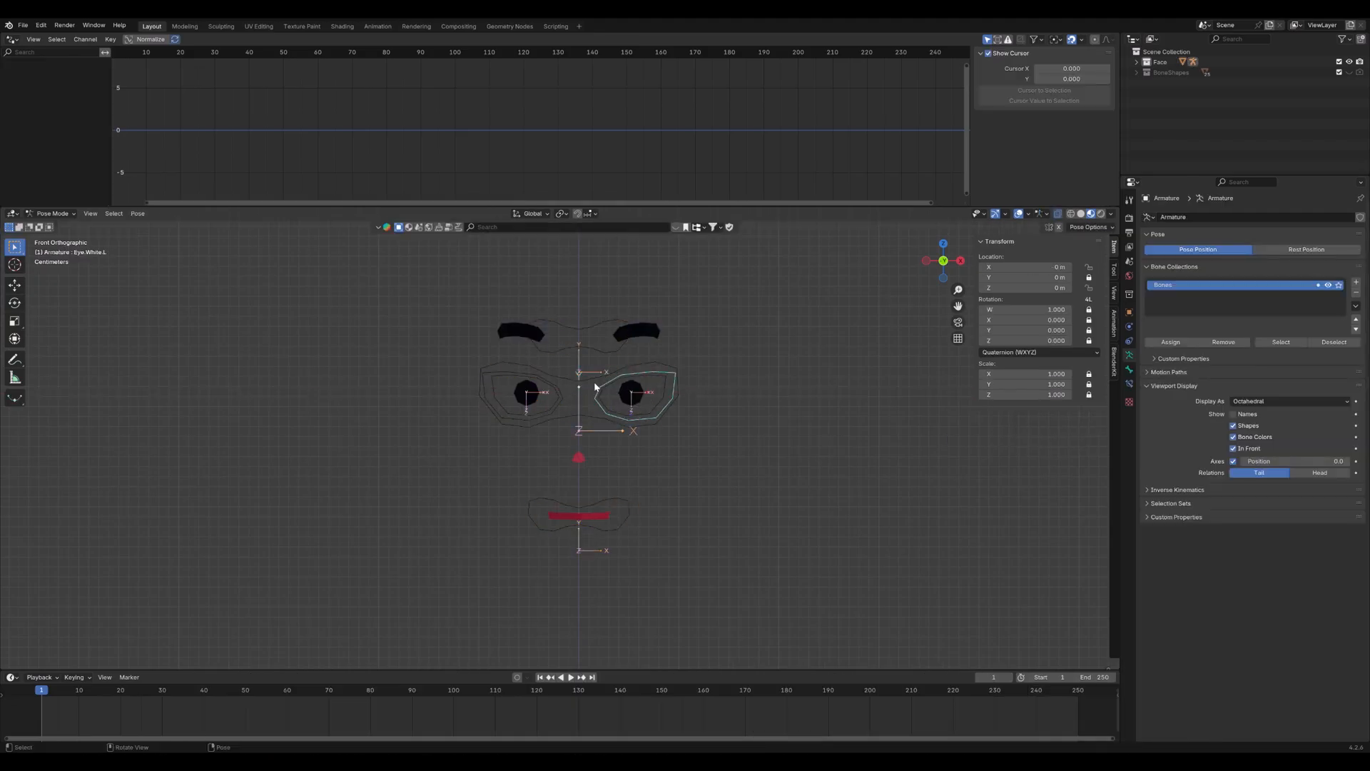
Return the face armature to Object Mode
{"action": "key", "text": "ctrl+Tab"}
{"action": "left_click", "coordinate": [725, 350]}
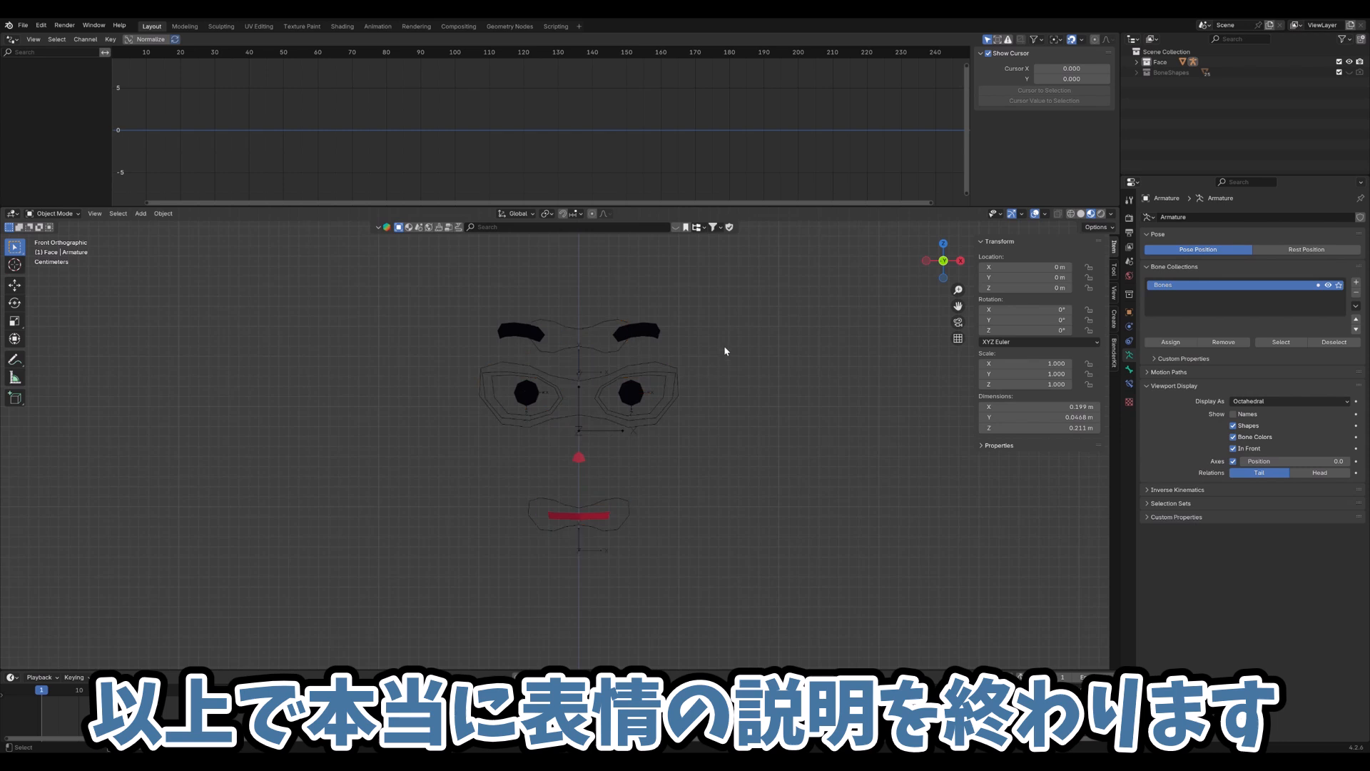
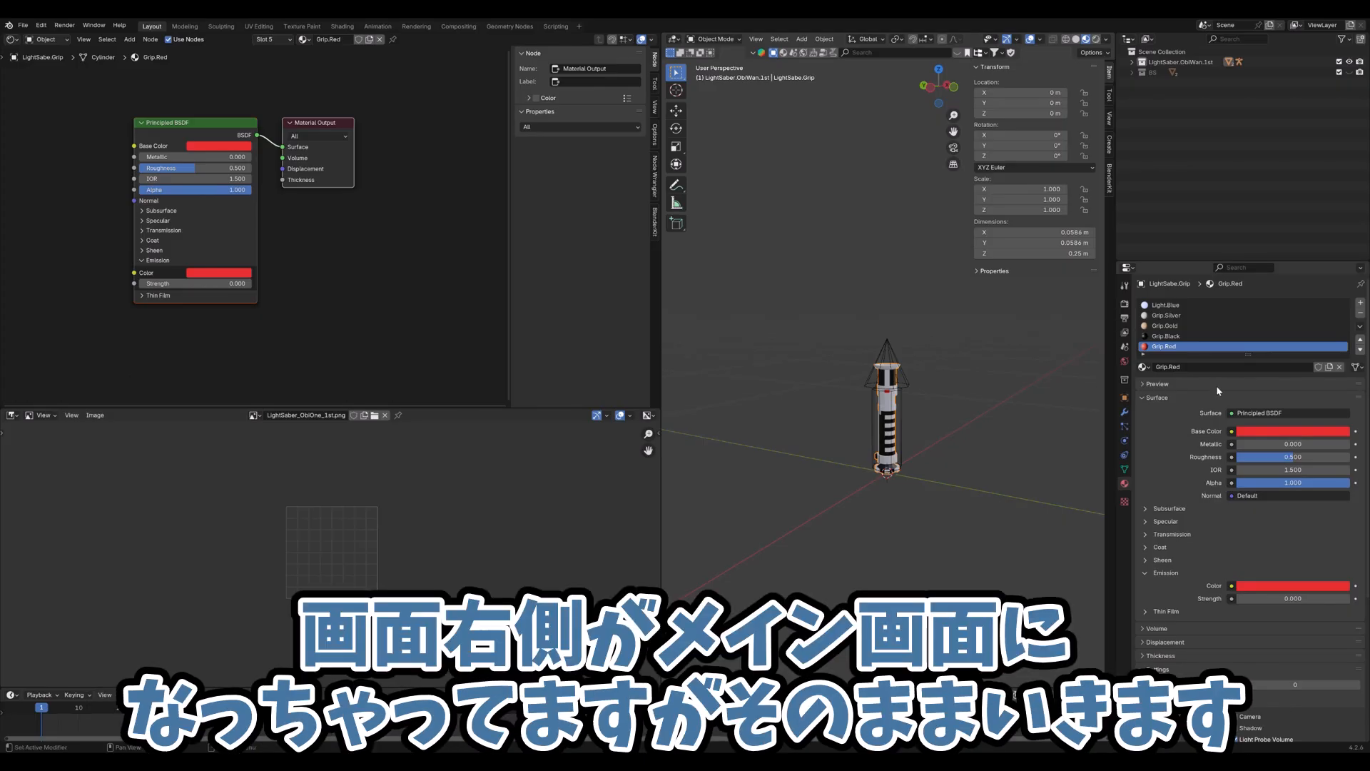
{"action": "left_click", "coordinate": [907, 386]}
{"action": "key", "text": "ctrl+Tab"}
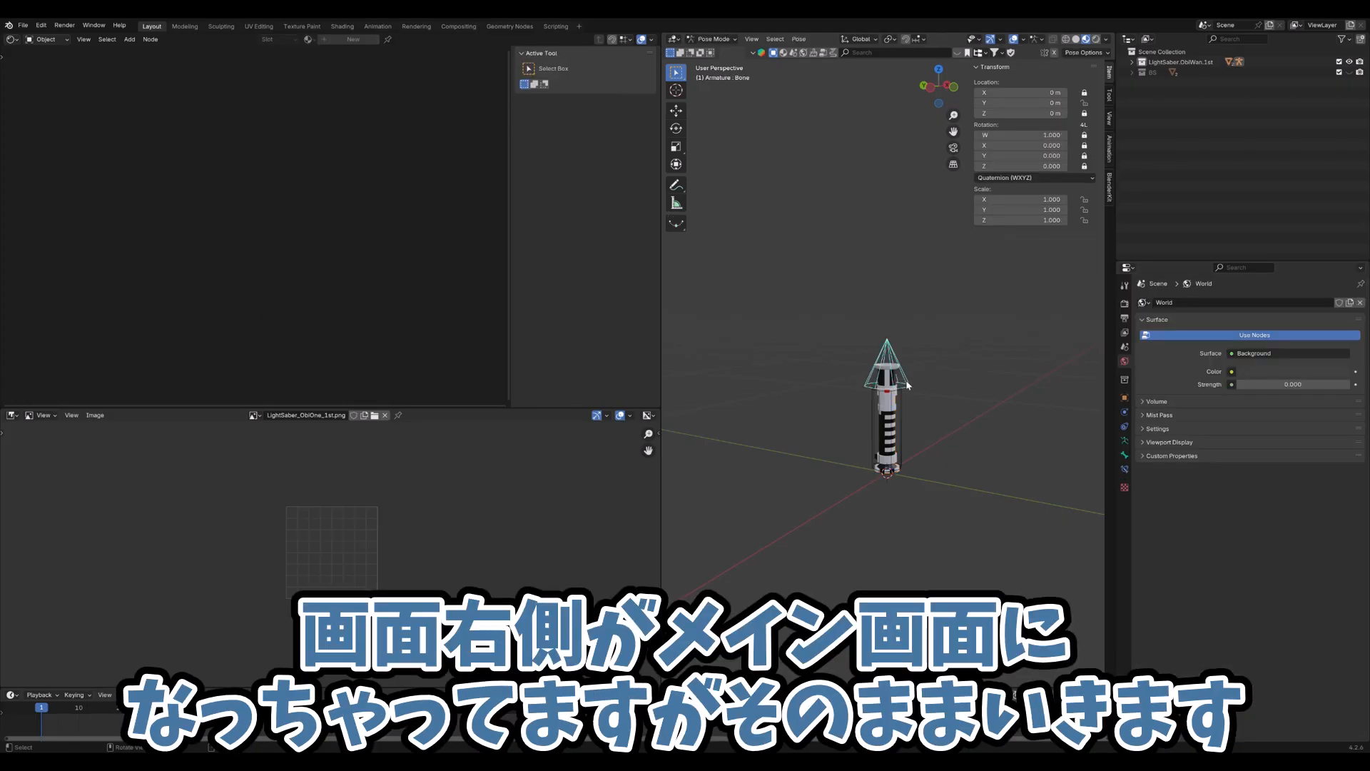
{"action": "key", "text": "ctrl+Tab"}
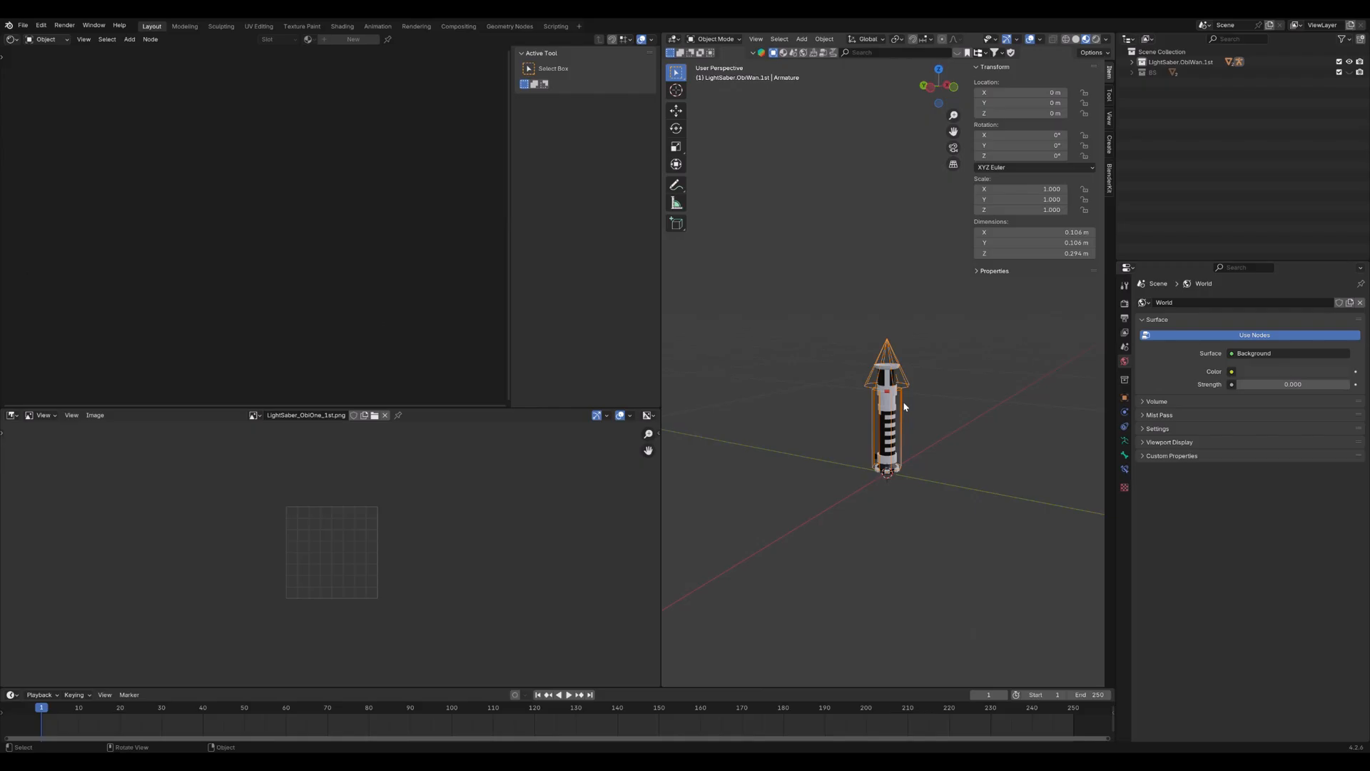
{"action": "key", "text": "g"}
{"action": "right_click", "coordinate": [880, 346]}
Select the lightsaber grip mesh and go through its Light.Blue, Grip.Silver, Grip.Gold, Grip.Black and Grip.Red materials
{"action": "left_click", "coordinate": [885, 412]}
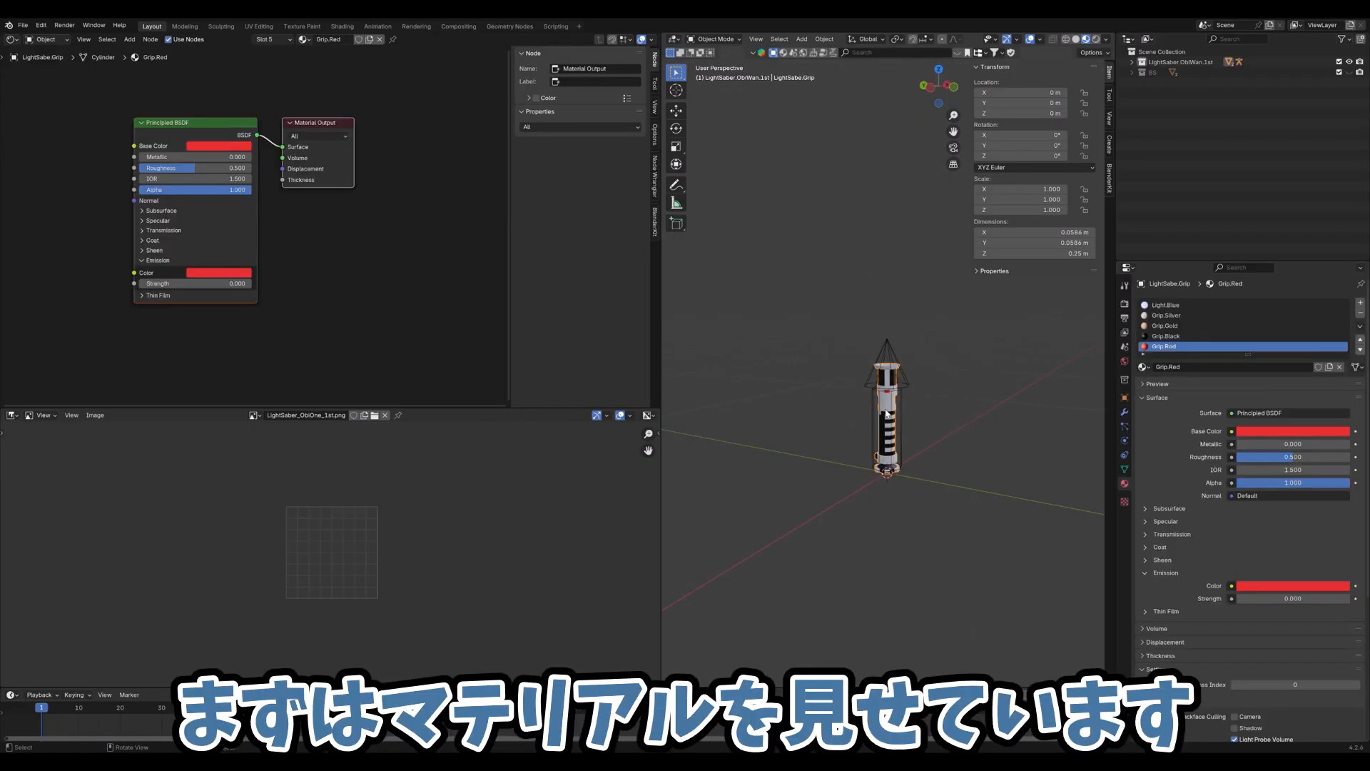
{"action": "scroll", "coordinate": [886, 413], "scroll_direction": "up", "scroll_amount": 5}
{"action": "left_click", "coordinate": [1182, 305]}
{"action": "left_click", "coordinate": [1179, 315]}
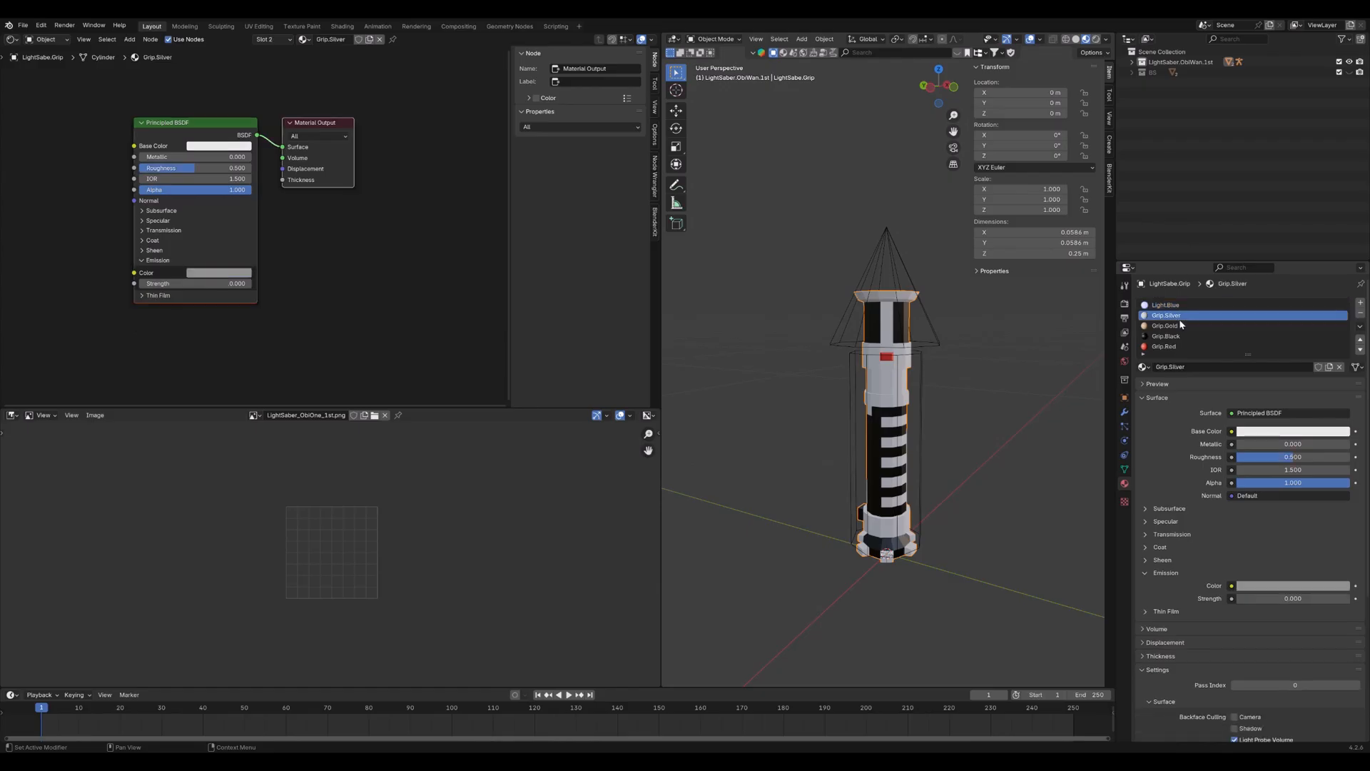
{"action": "left_click", "coordinate": [1179, 326]}
{"action": "left_click", "coordinate": [1179, 336]}
{"action": "left_click", "coordinate": [1179, 347]}
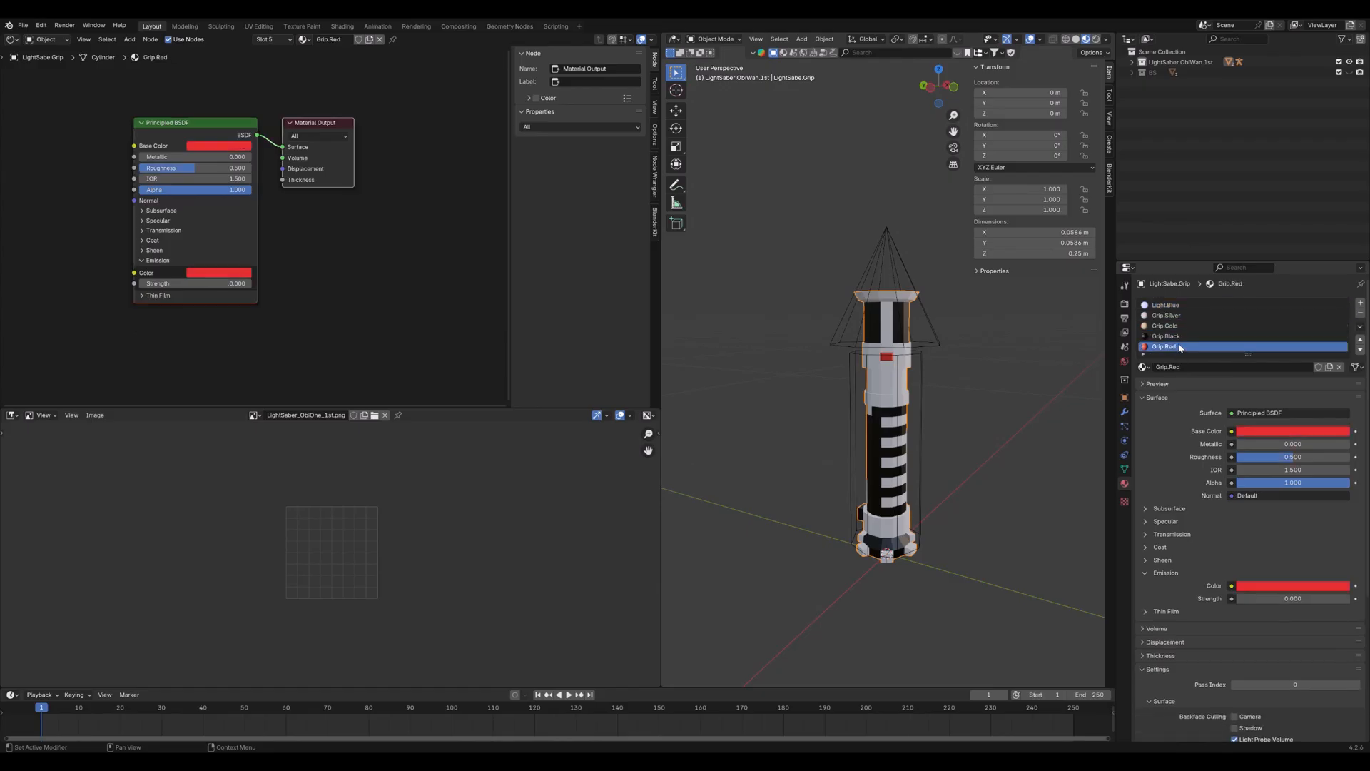
{"action": "left_click", "coordinate": [1178, 337]}
{"action": "left_click", "coordinate": [1179, 326]}
Inspect the lightsaber grip's mesh topology in Edit Mode, then return to Object Mode
{"action": "key", "text": "ctrl+Tab"}
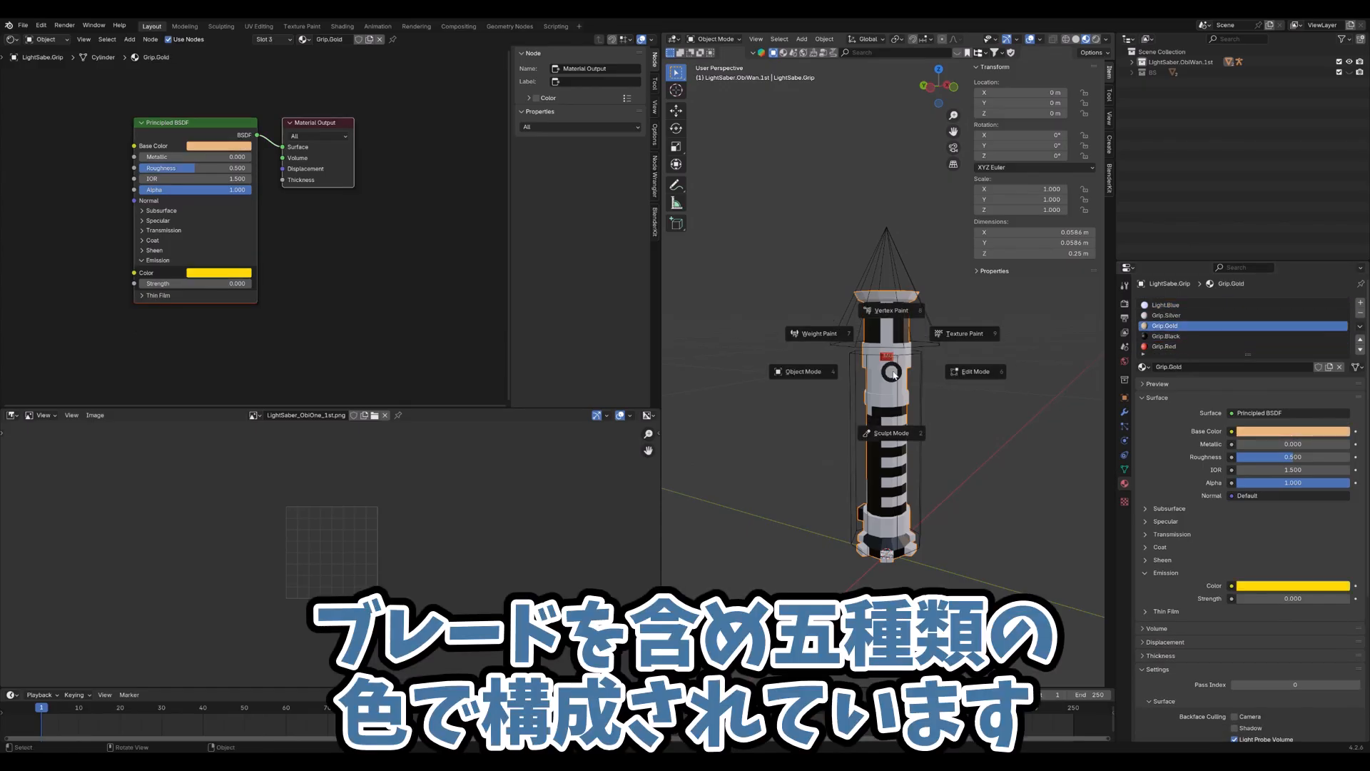
{"action": "left_click", "coordinate": [895, 361]}
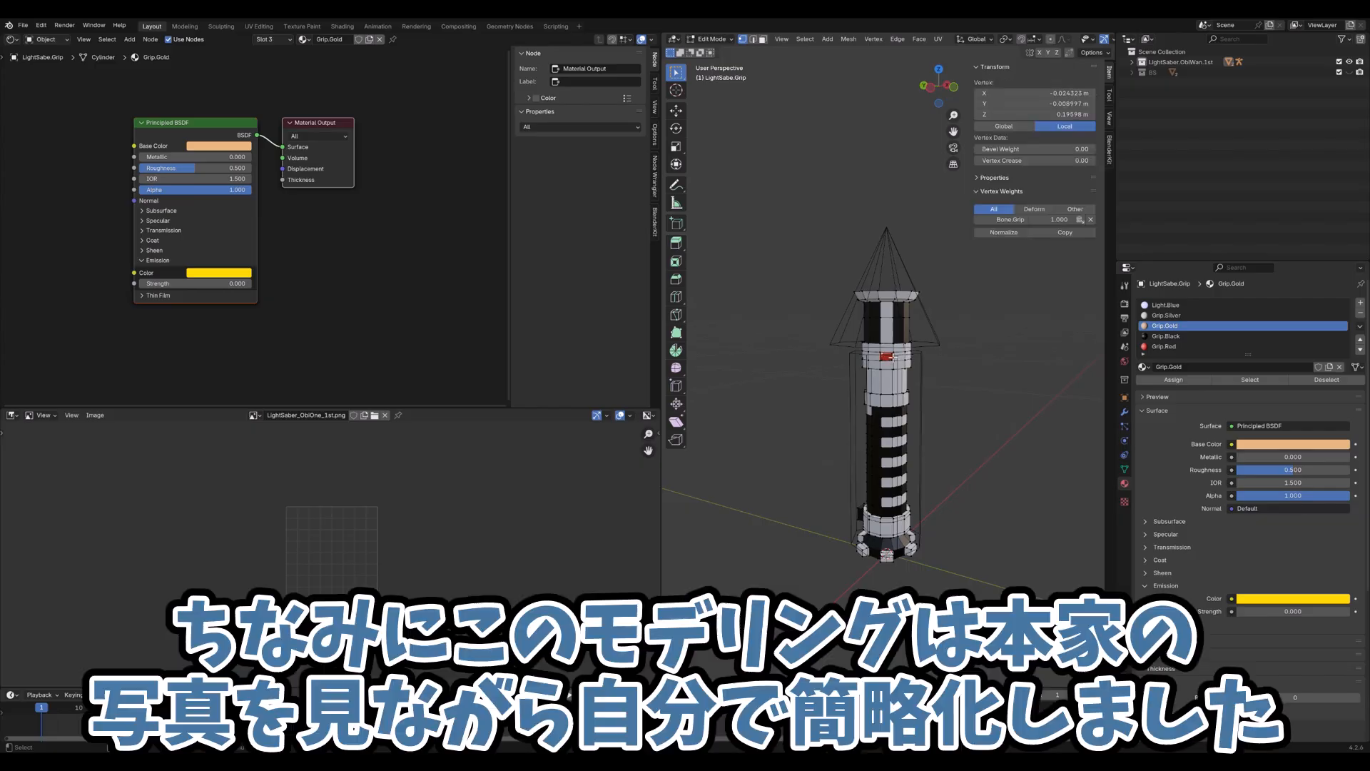
{"action": "middle_click_drag", "start_coordinate": [901, 349], "coordinate": [1029, 425]}
{"action": "key", "text": "KP_1"}
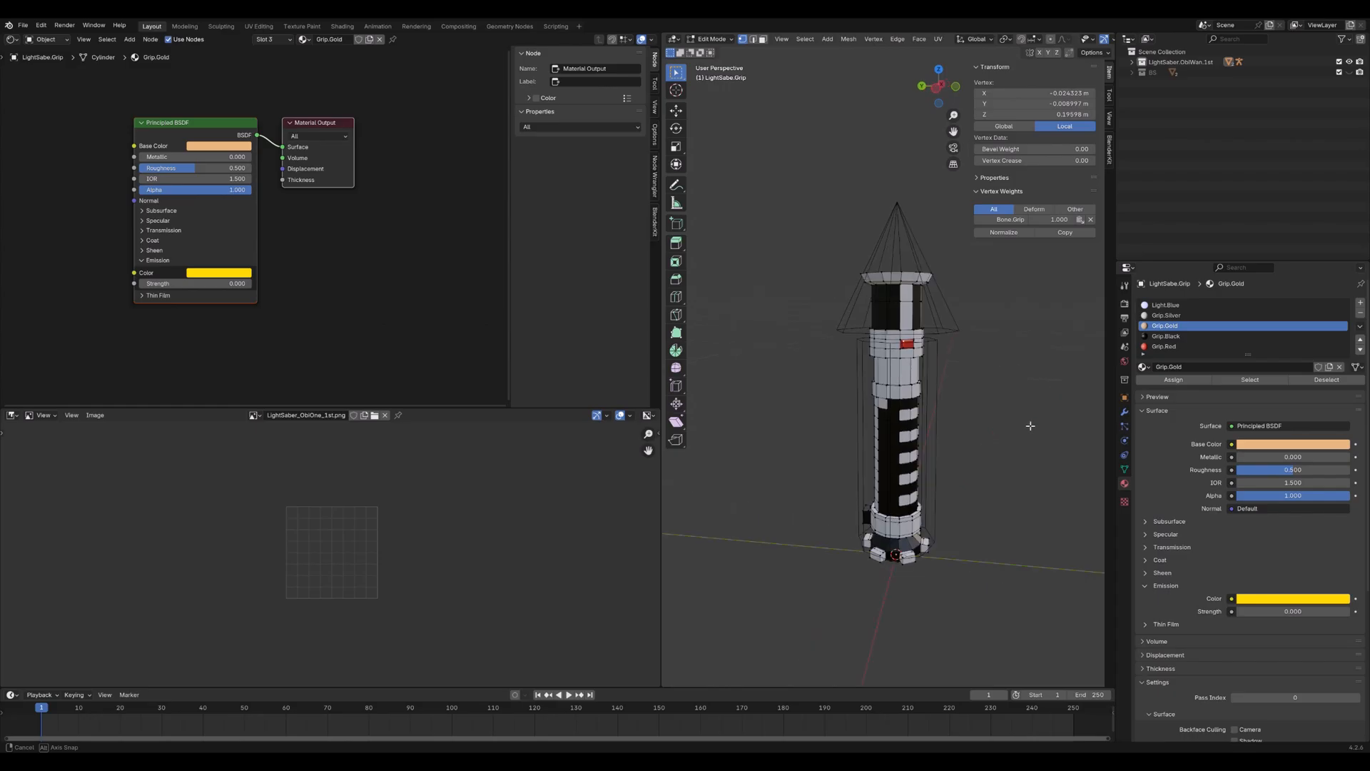
{"action": "key", "text": "Tab"}
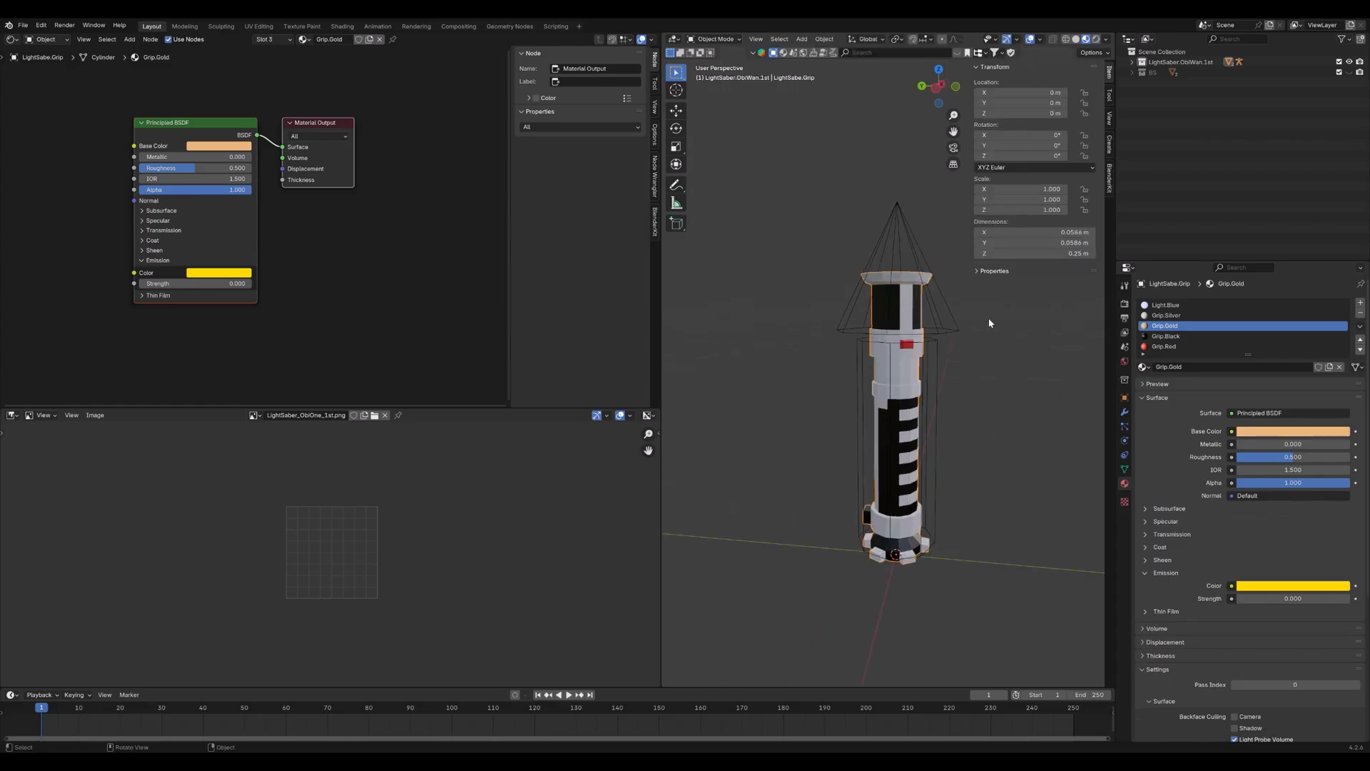
Put the lightsaber armature in Pose Mode and raise the cone bone along global Z to extend the blade
{"action": "left_click", "coordinate": [918, 257]}
{"action": "key", "text": "ctrl+Tab"}
{"action": "key", "text": "g"}
{"action": "key", "text": "z"}
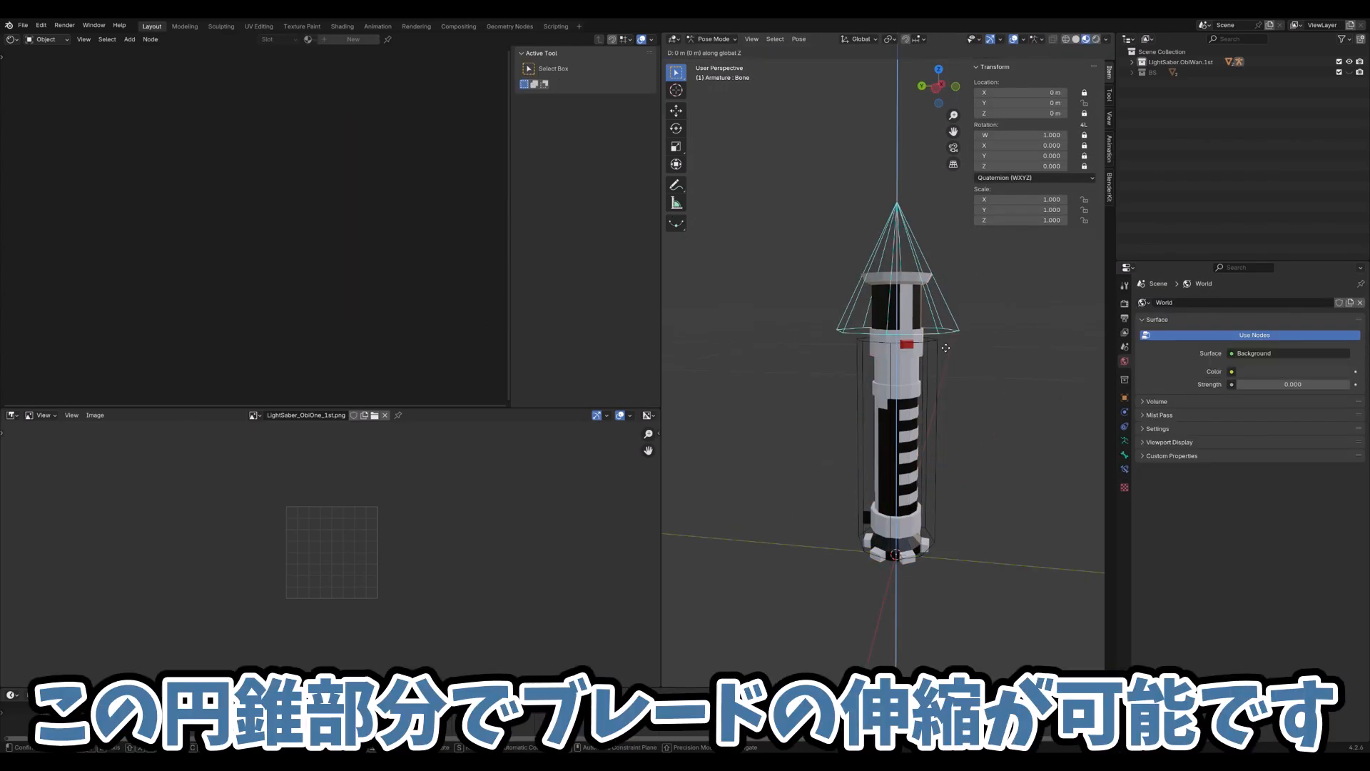
{"action": "right_click", "coordinate": [942, 198]}
{"action": "scroll", "coordinate": [935, 243], "scroll_direction": "down", "scroll_amount": 5}
{"action": "middle_click_drag", "start_coordinate": [934, 242], "coordinate": [876, 379], "text": "shift"}
{"action": "key", "text": "KP_1"}
{"action": "scroll", "coordinate": [874, 298], "scroll_direction": "down", "scroll_amount": 3}
{"action": "key", "text": "g"}
{"action": "key", "text": "z"}
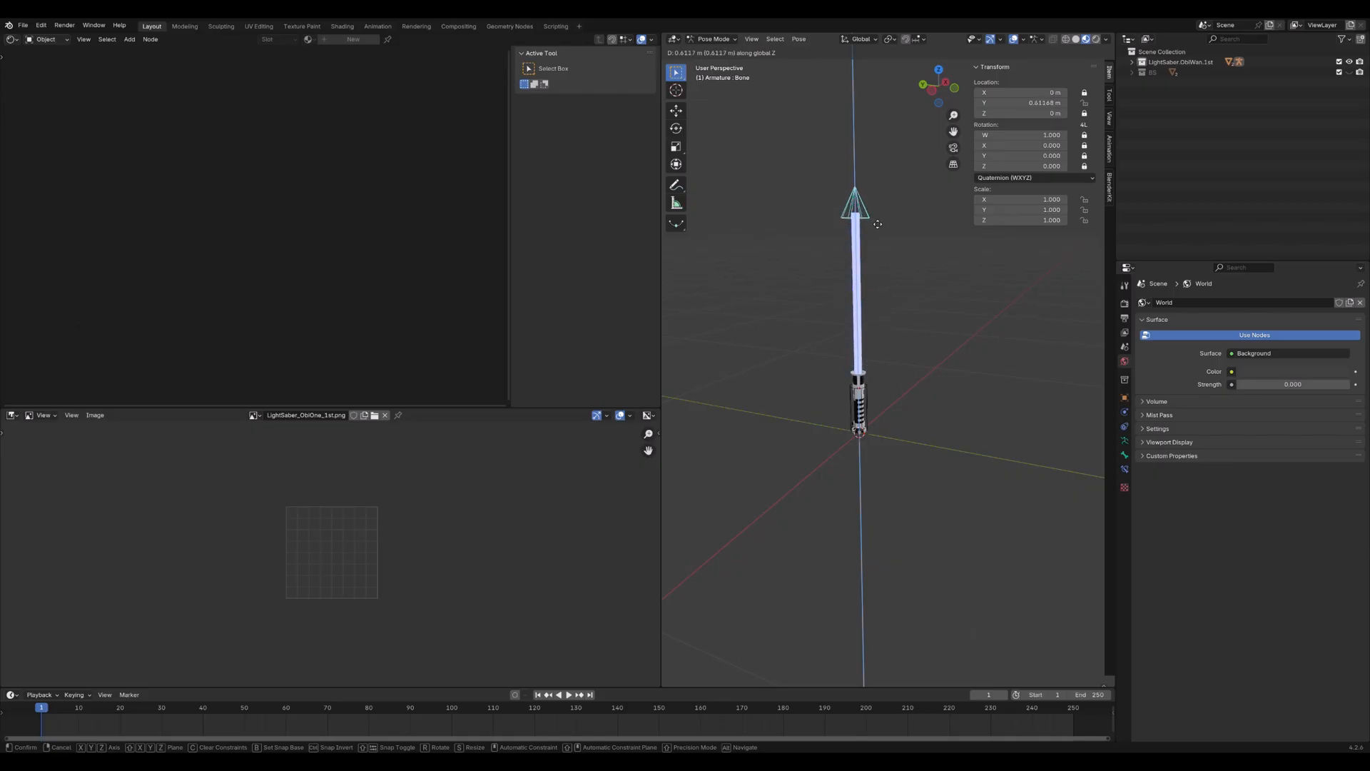
{"action": "left_click", "coordinate": [877, 345]}
Try rotating the grip bone to swing the whole lightsaber
{"action": "left_click", "coordinate": [873, 402]}
{"action": "key", "text": "r"}
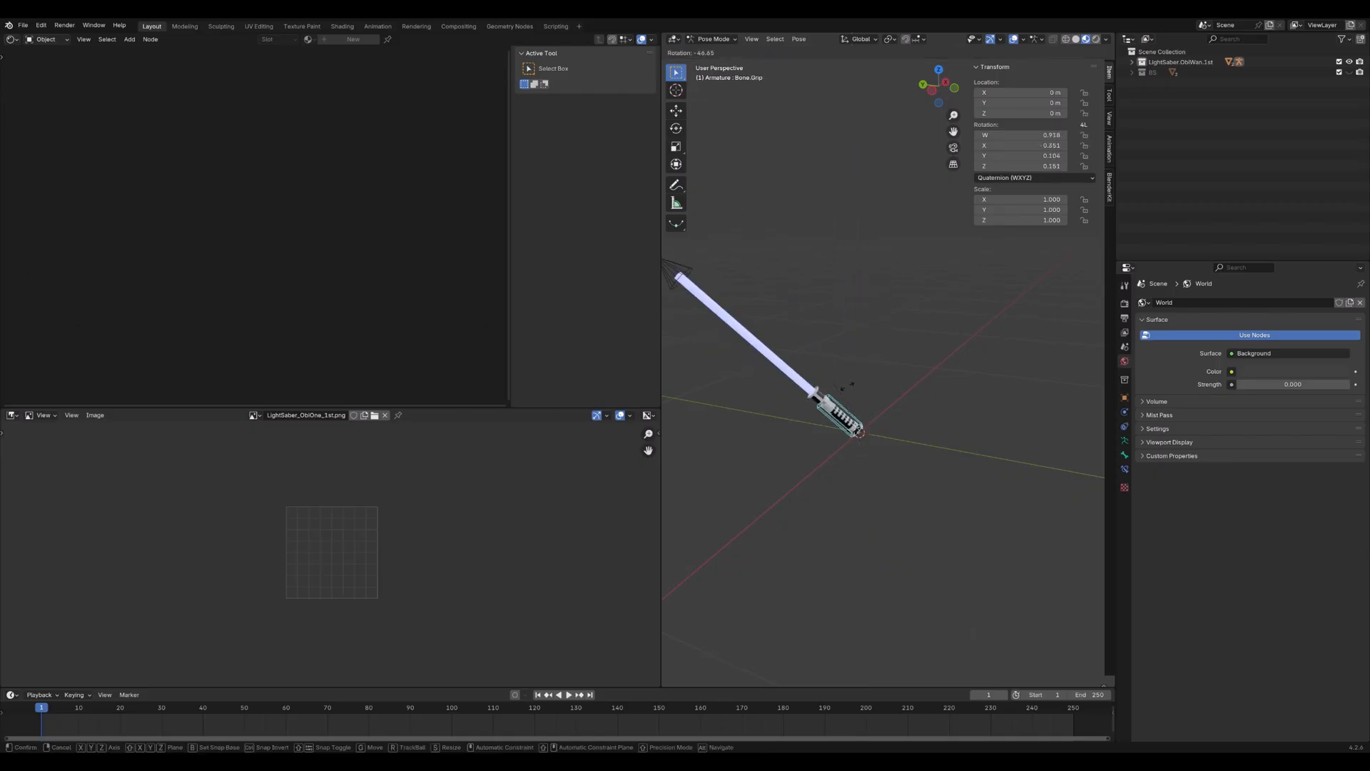
{"action": "right_click", "coordinate": [885, 397]}
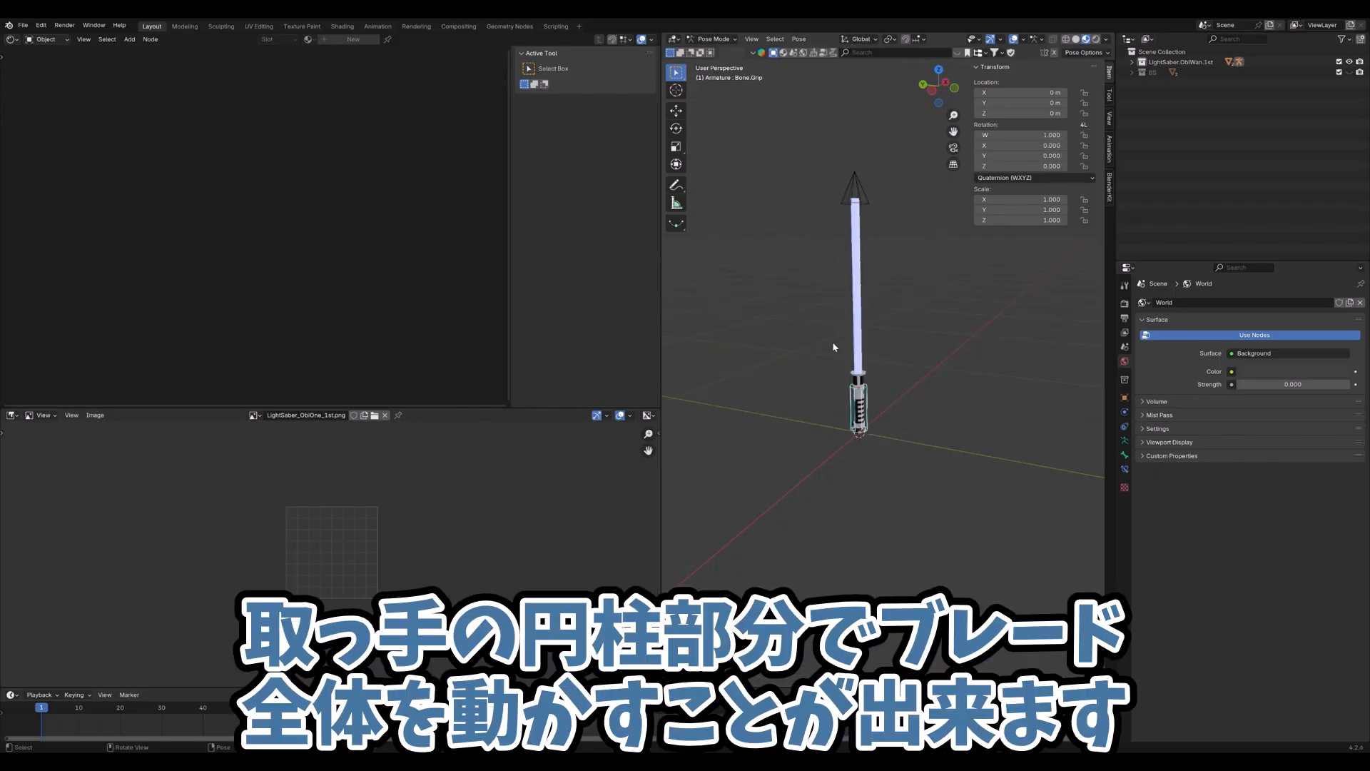
Raise the cone bone further along global Z until the blade reaches its 1.44 m maximum
{"action": "left_click", "coordinate": [865, 200]}
{"action": "scroll", "coordinate": [861, 253], "scroll_direction": "down", "scroll_amount": 2}
{"action": "middle_click_drag", "start_coordinate": [863, 258], "coordinate": [871, 373], "text": "shift"}
{"action": "key", "text": "g"}
{"action": "key", "text": "z"}
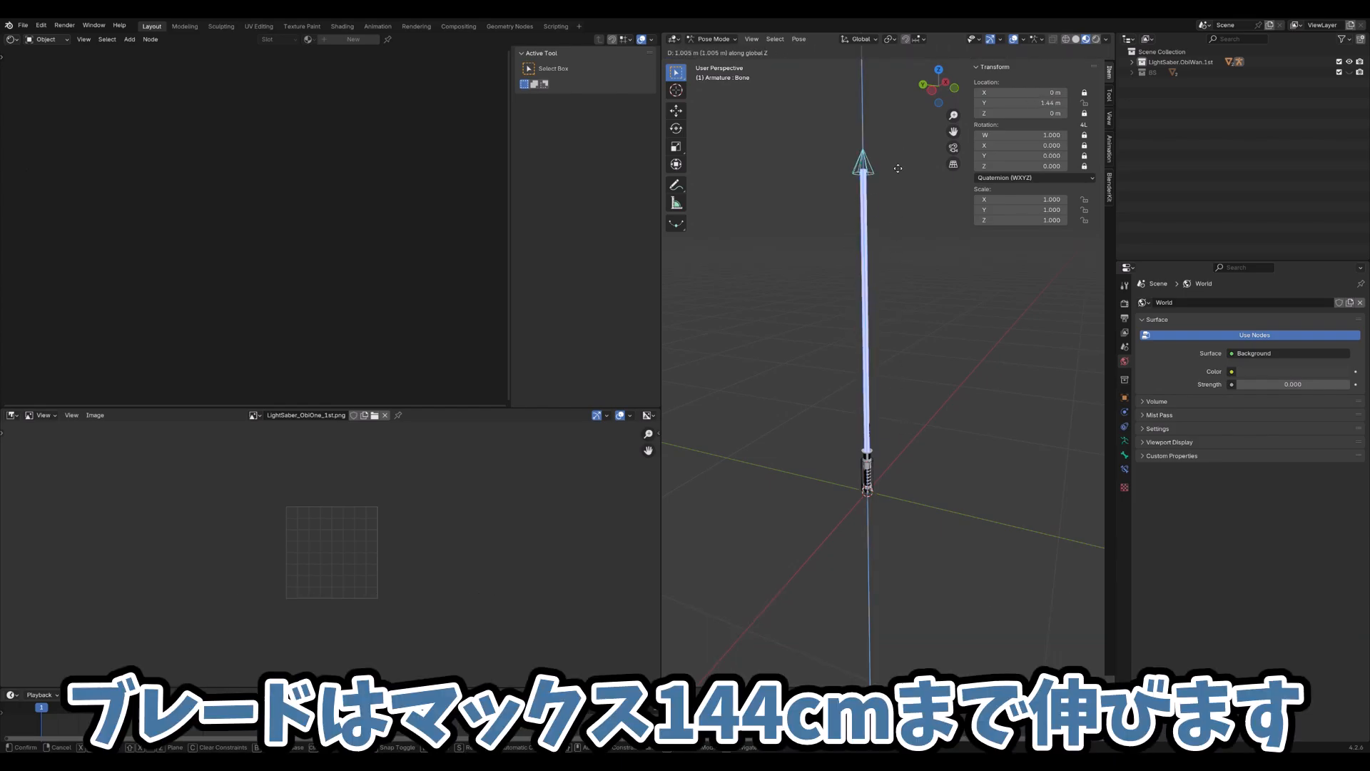
{"action": "left_click", "coordinate": [896, 144]}
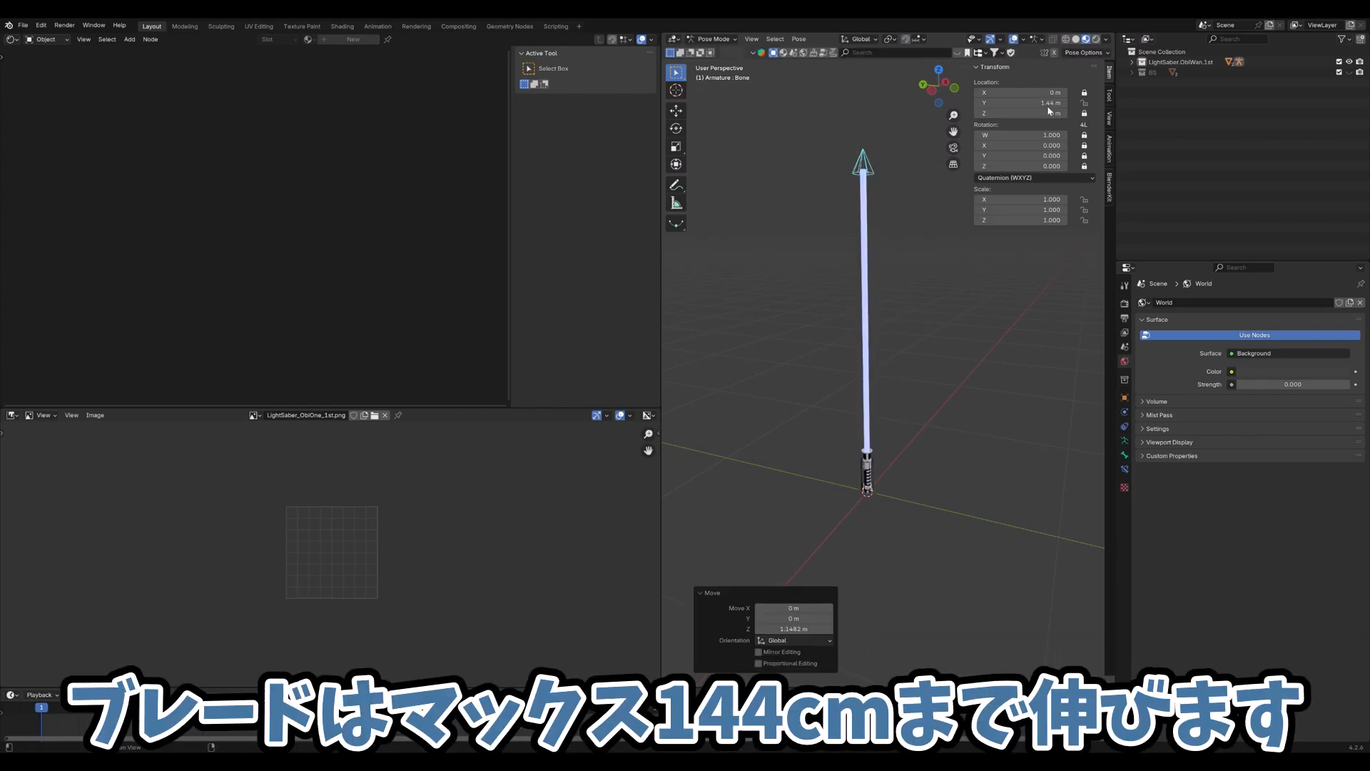
Try shortening the blade by lowering the cone bone along global Z, and try tilting the grip bone with the blade extended
{"action": "key", "text": "g"}
{"action": "key", "text": "z"}
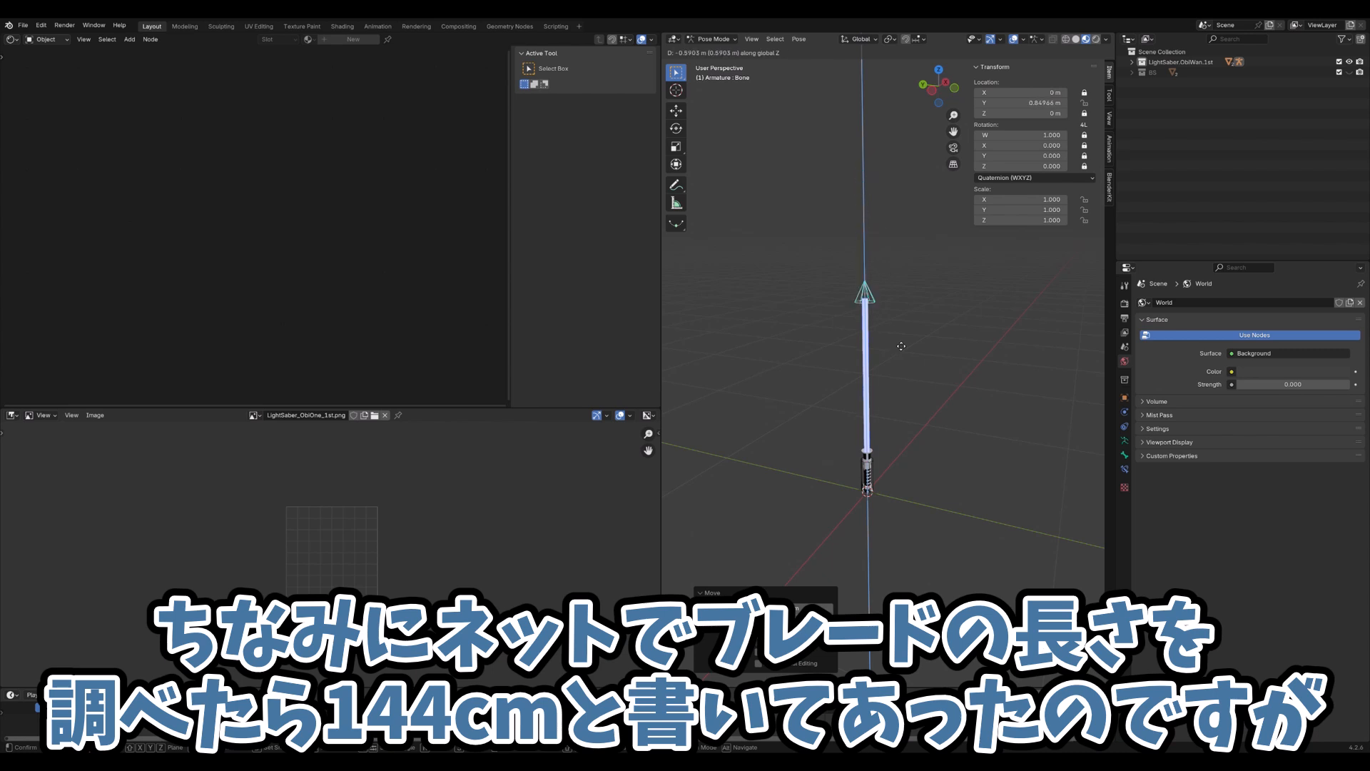
{"action": "right_click", "coordinate": [896, 143]}
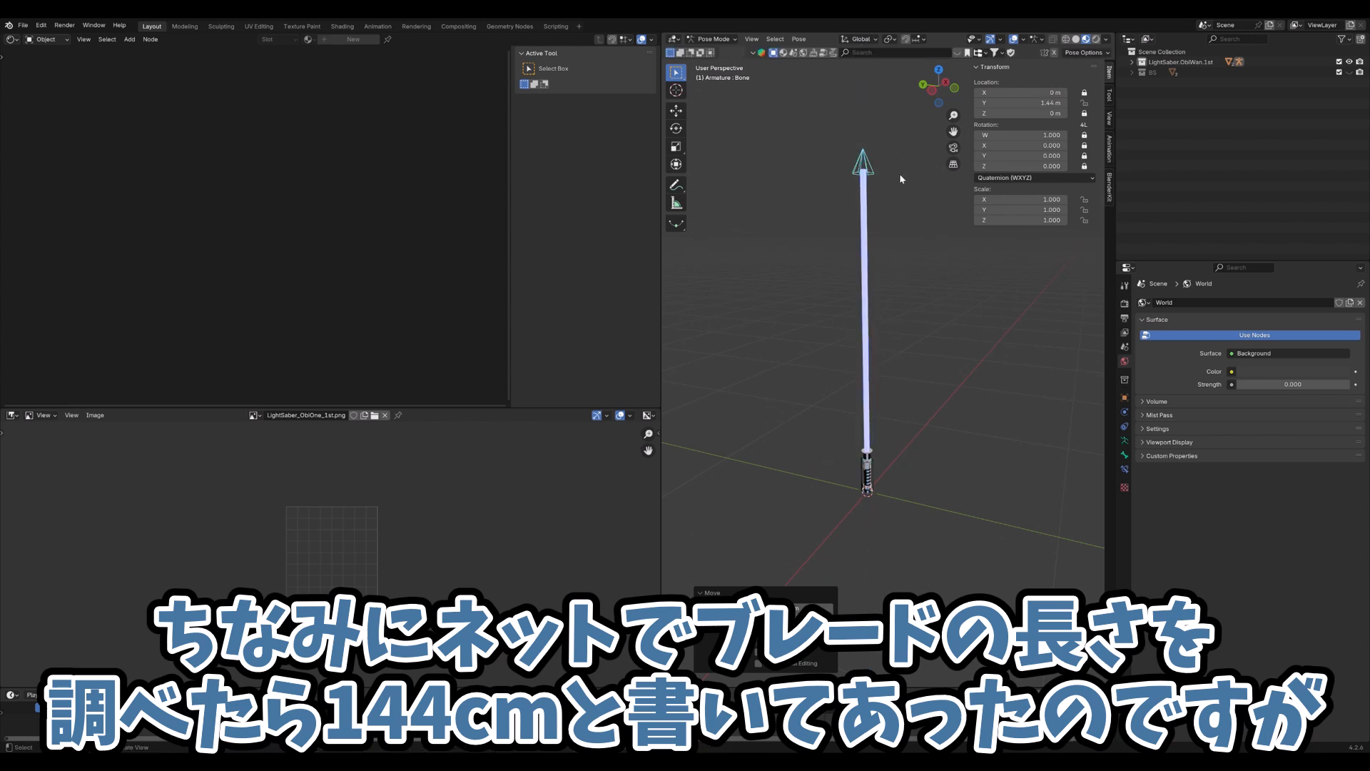
{"action": "left_click", "coordinate": [872, 476]}
{"action": "key", "text": "r"}
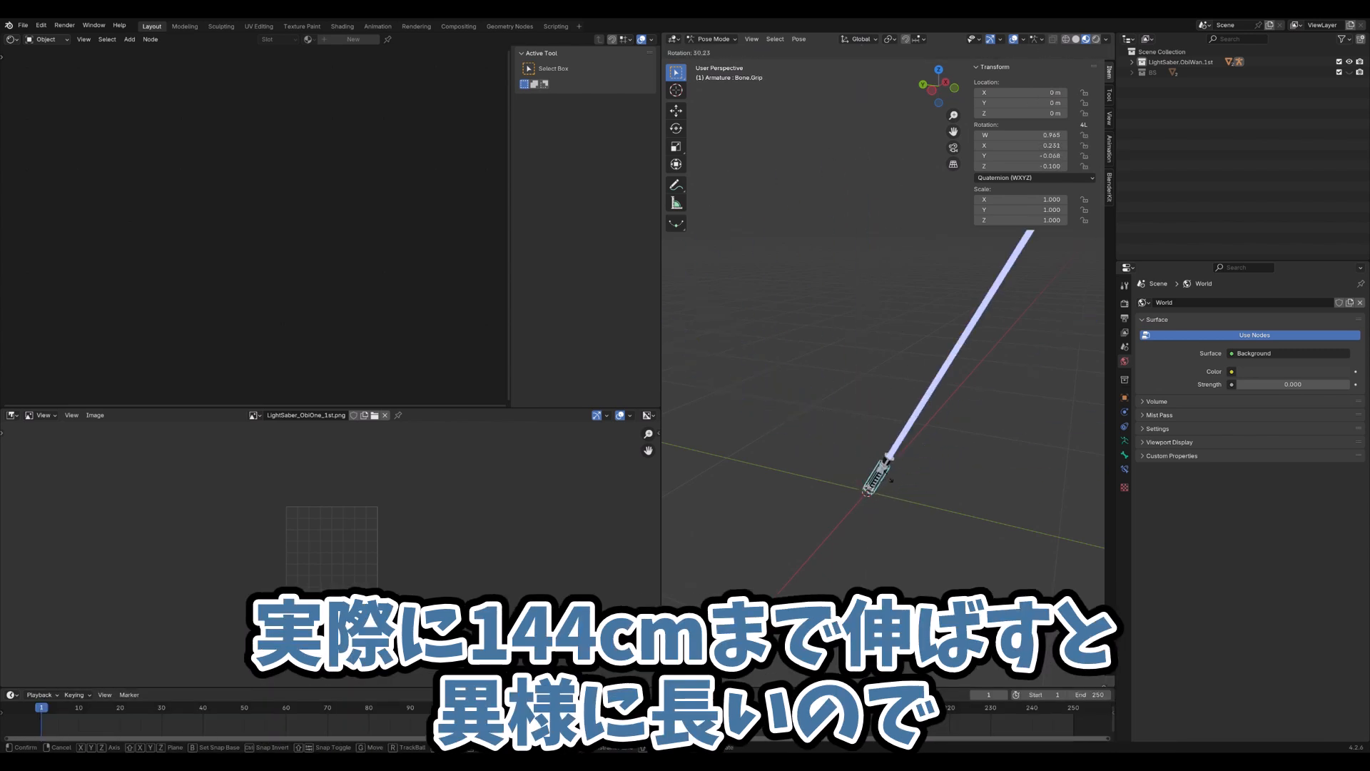
{"action": "right_click", "coordinate": [1006, 104]}
Preview the extended lightsaber in Rendered shading, try rotating the grip bone, and return to Material Preview shading
{"action": "left_click", "coordinate": [1096, 40]}
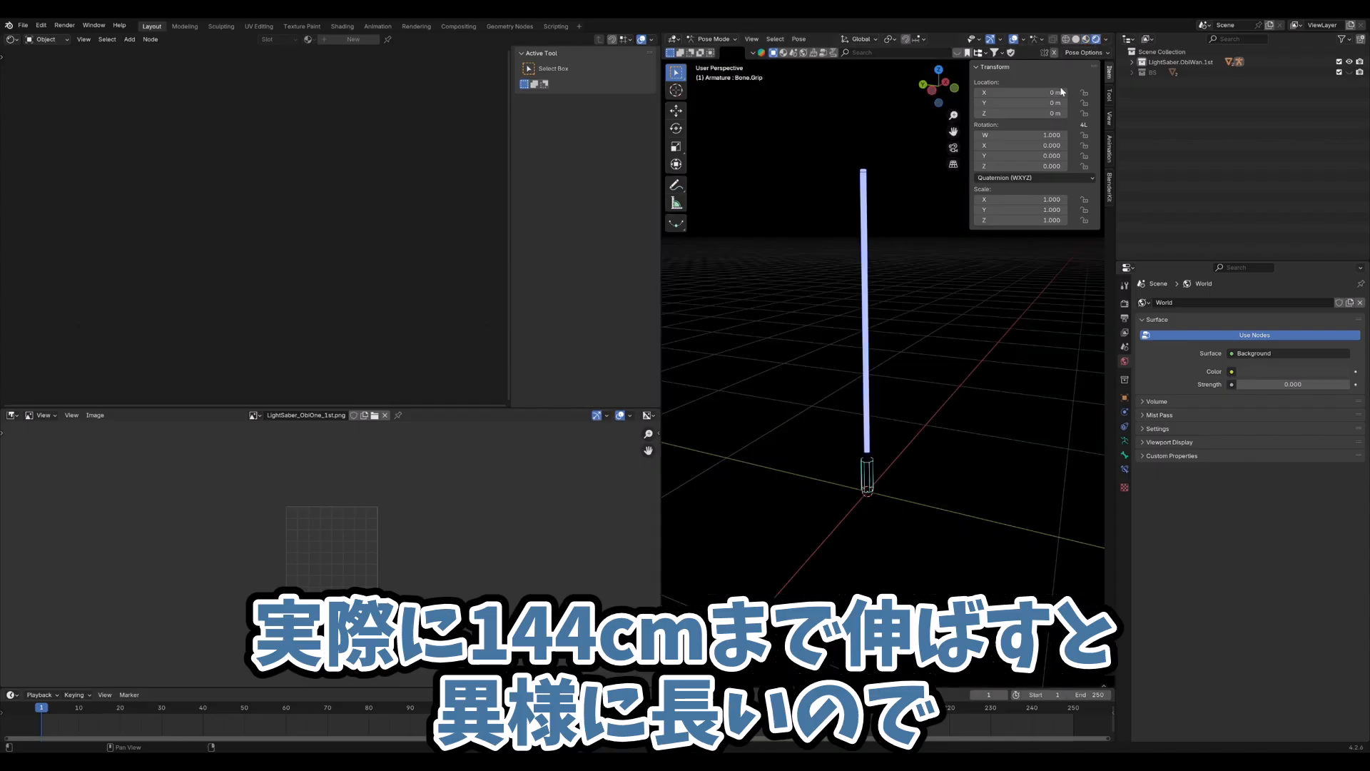
{"action": "key", "text": "r"}
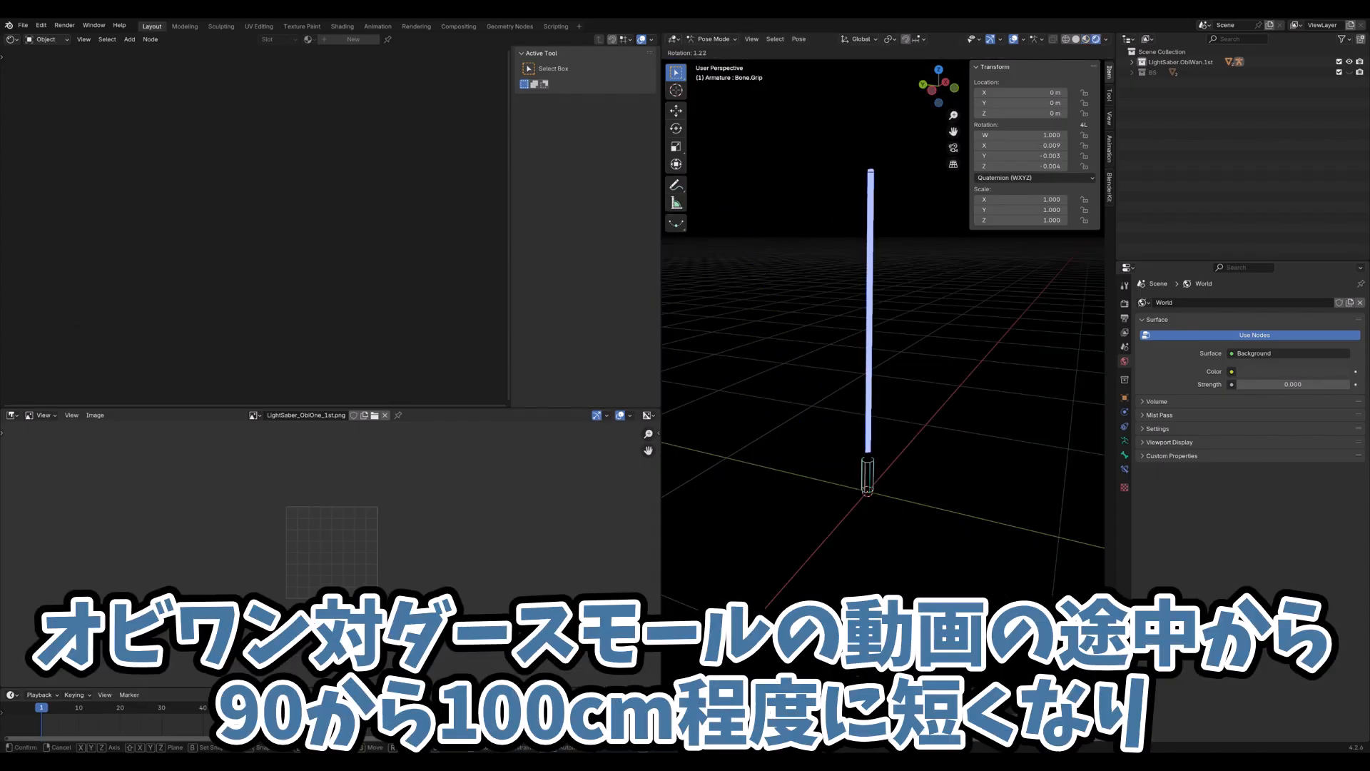
{"action": "right_click", "coordinate": [882, 495]}
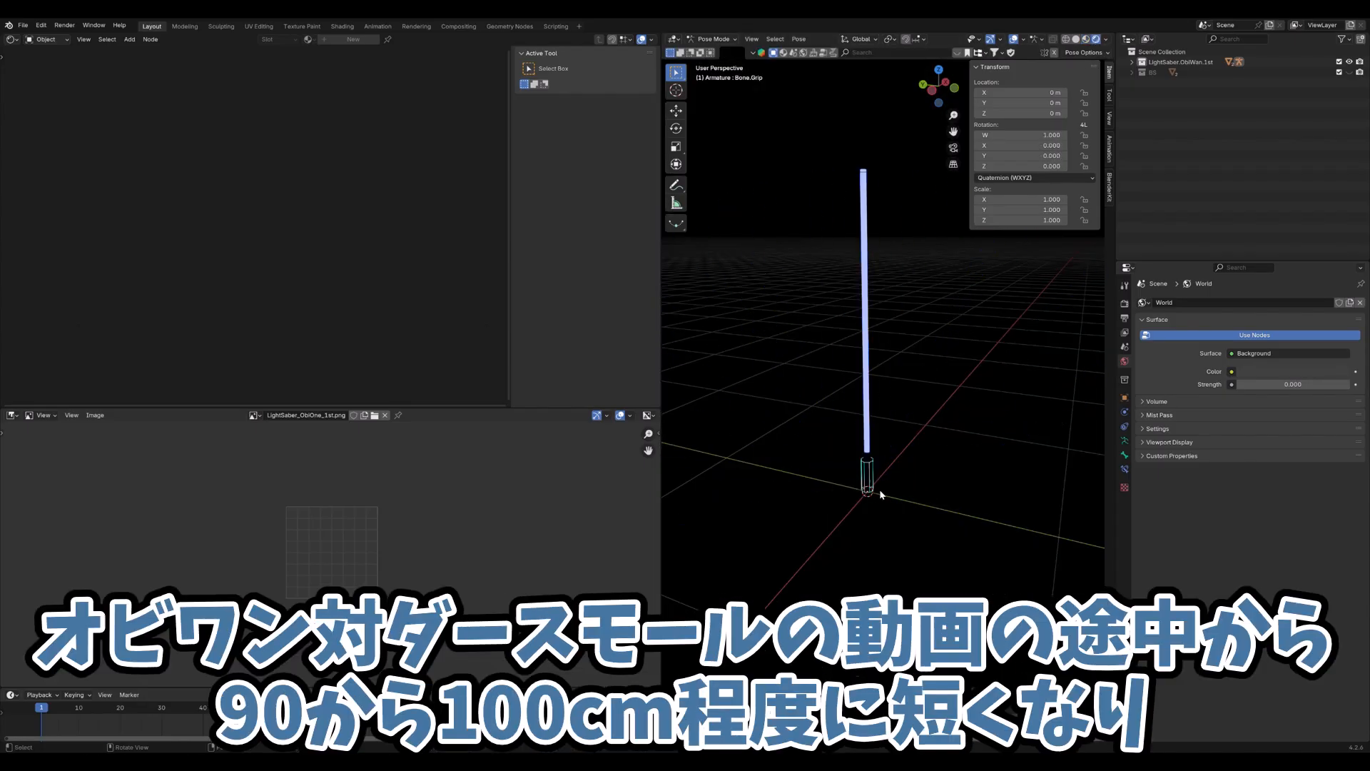
{"action": "left_click", "coordinate": [1086, 40]}
Clear the cone bone's location to retract the blue blade into the grip
{"action": "scroll", "coordinate": [879, 481], "scroll_direction": "up", "scroll_amount": 8}
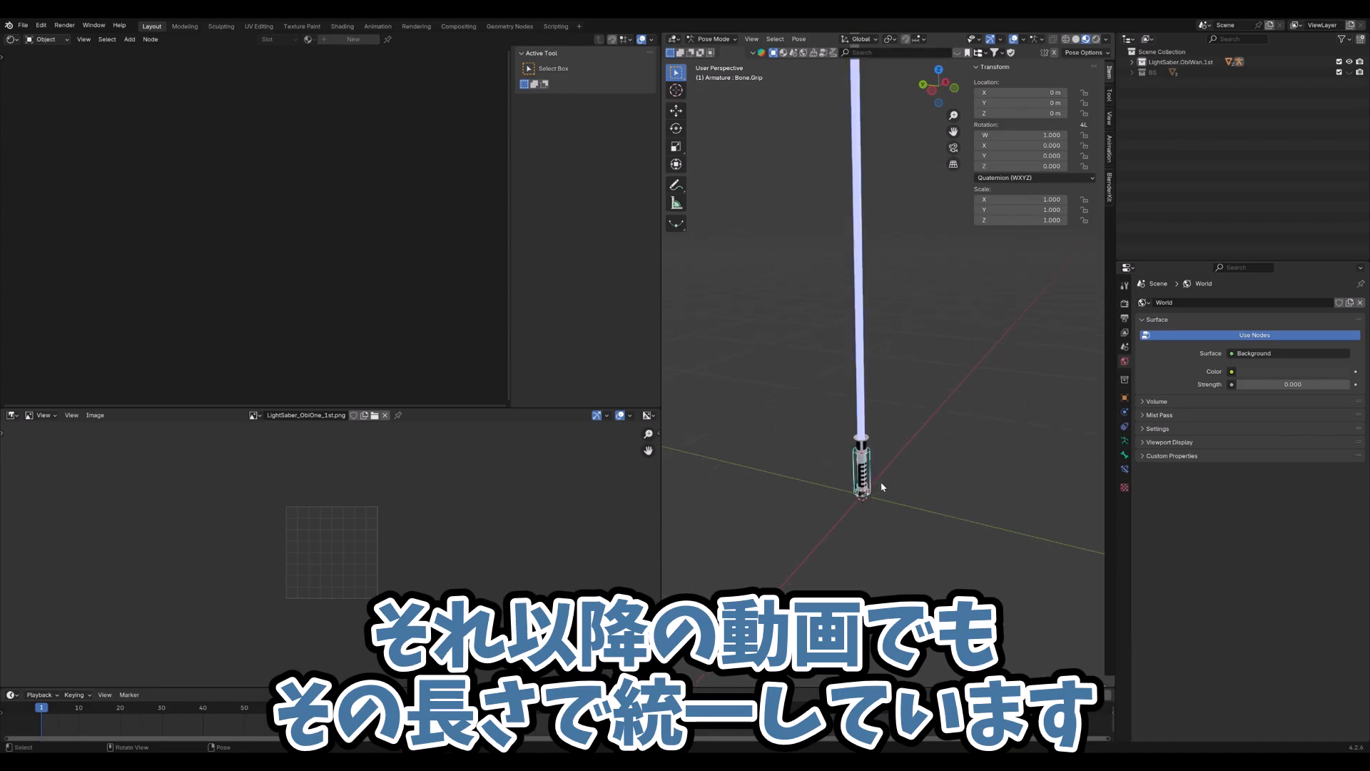
{"action": "middle_click_drag", "start_coordinate": [852, 454], "coordinate": [884, 446]}
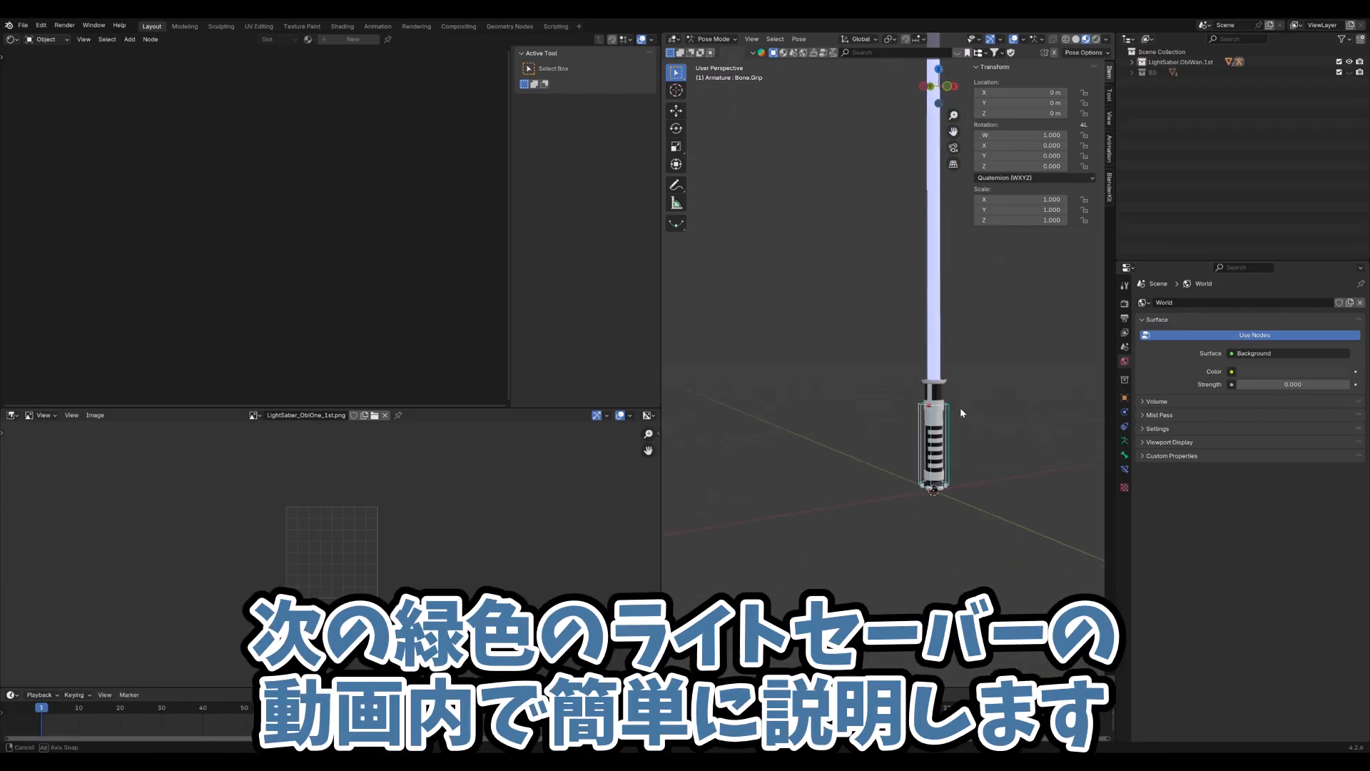
{"action": "middle_click_drag", "start_coordinate": [933, 182], "coordinate": [922, 283]}
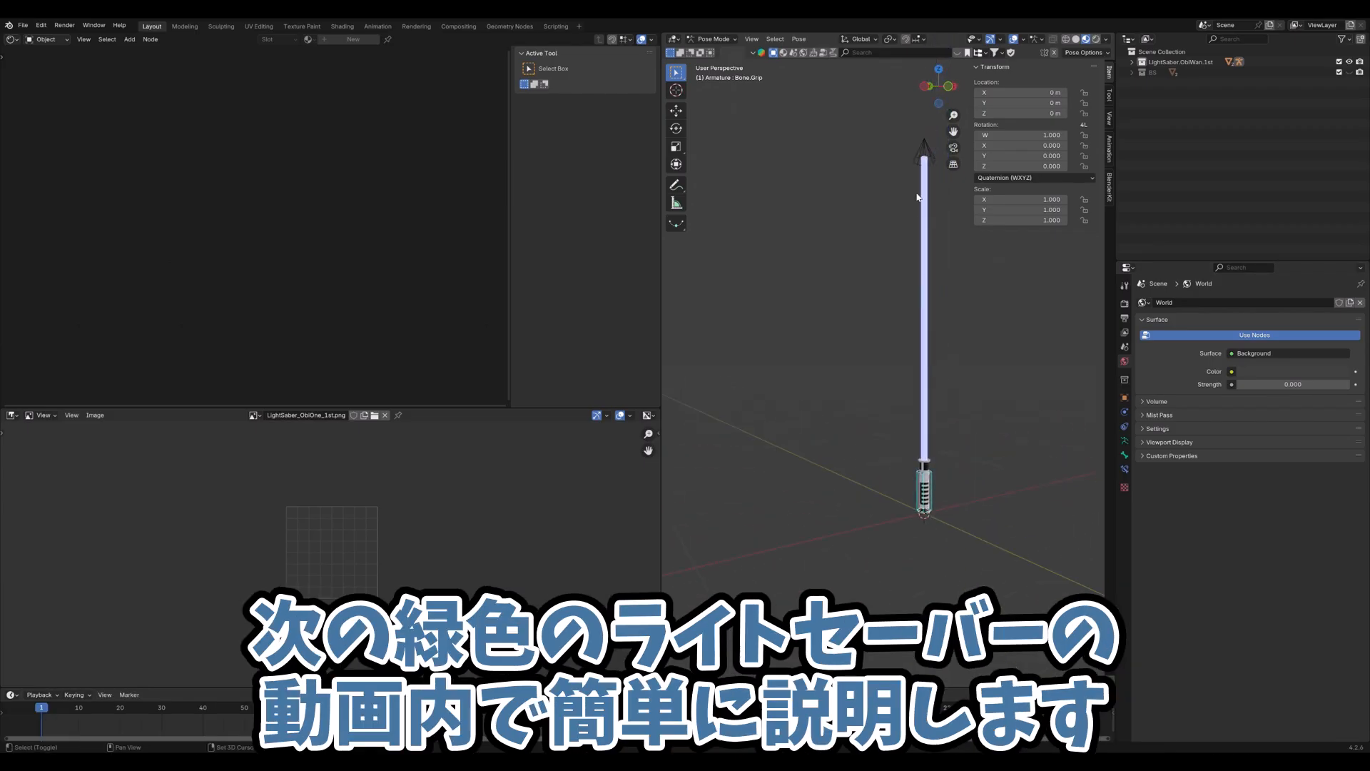
{"action": "left_click", "coordinate": [925, 149]}
{"action": "key", "text": "alt+g"}
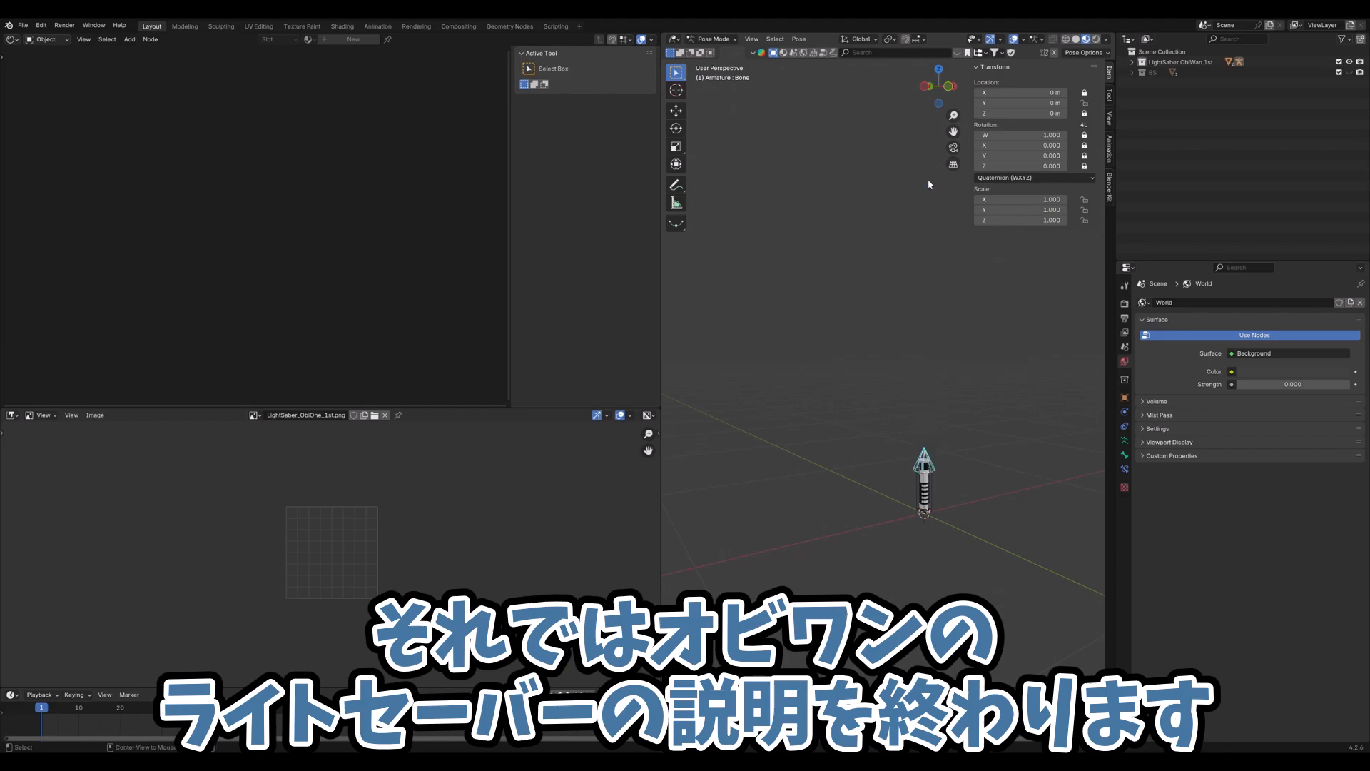
{"action": "middle_click_drag", "start_coordinate": [927, 178], "coordinate": [1003, 452]}
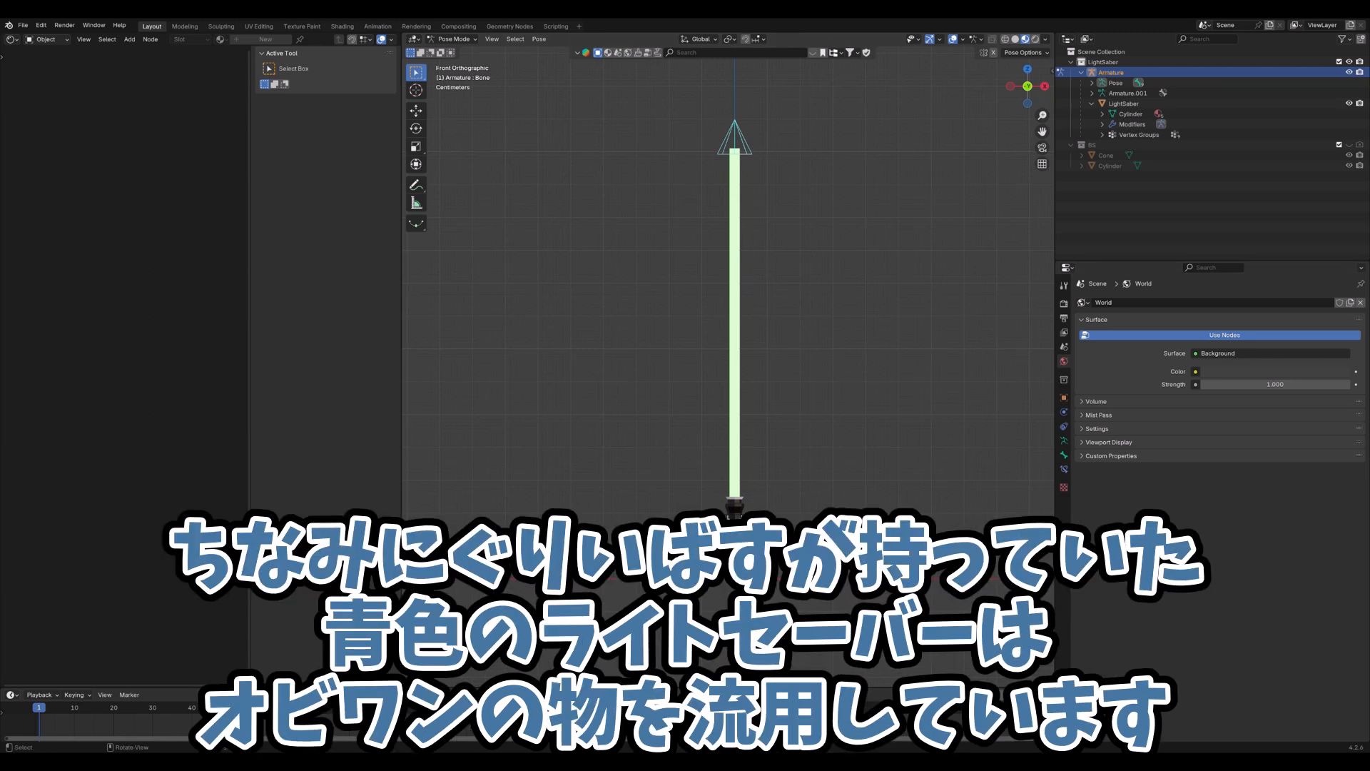
Retract the green lightsaber's blade by clearing the cone bone's location, and return the armature to Object Mode
{"action": "key", "text": "alt+g"}
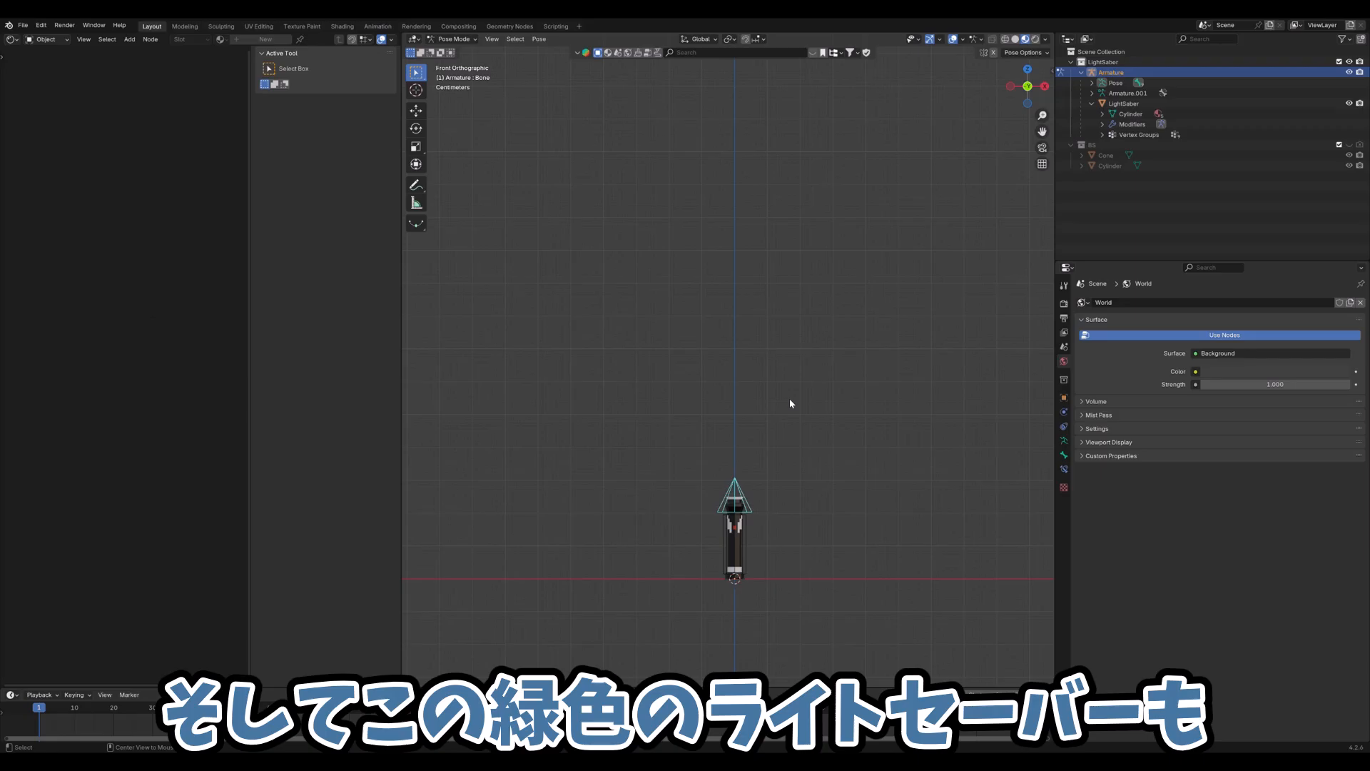
{"action": "left_click", "coordinate": [747, 532]}
{"action": "key", "text": "ctrl+Tab"}
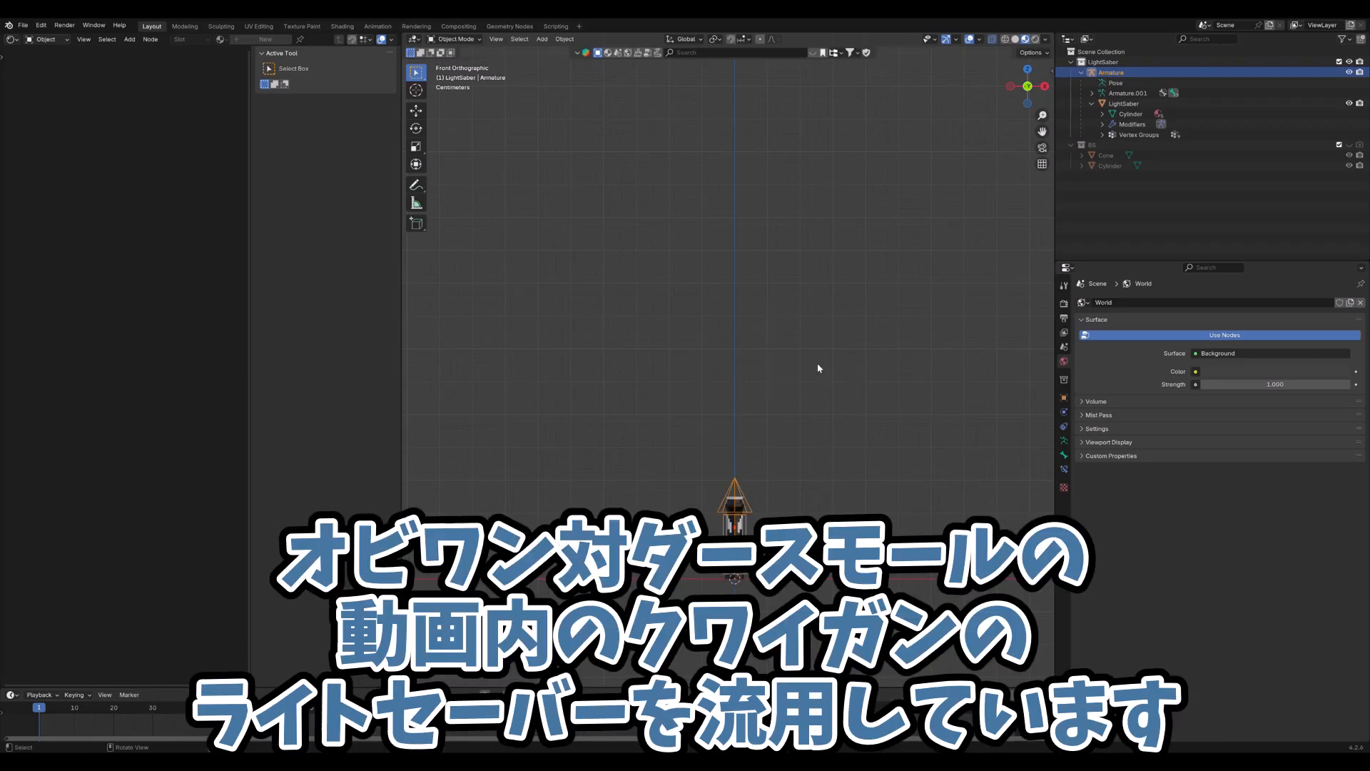
Select the LightSaber mesh and go through its Light.Green, Grip.Silver, Grip.Gold, Grip.Black and Grip.Red materials
{"action": "left_click", "coordinate": [738, 539]}
{"action": "scroll", "coordinate": [738, 539], "scroll_direction": "up", "scroll_amount": 5}
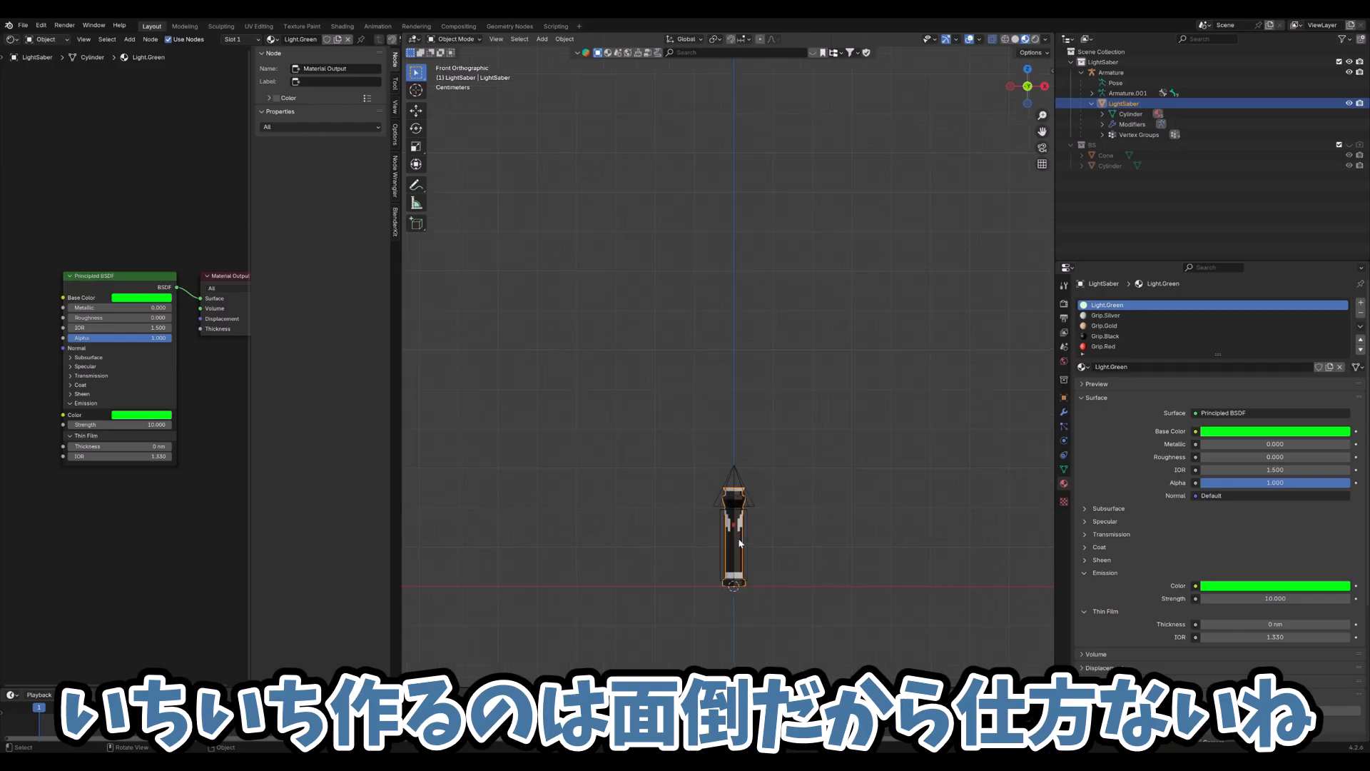
{"action": "left_click", "coordinate": [1106, 314]}
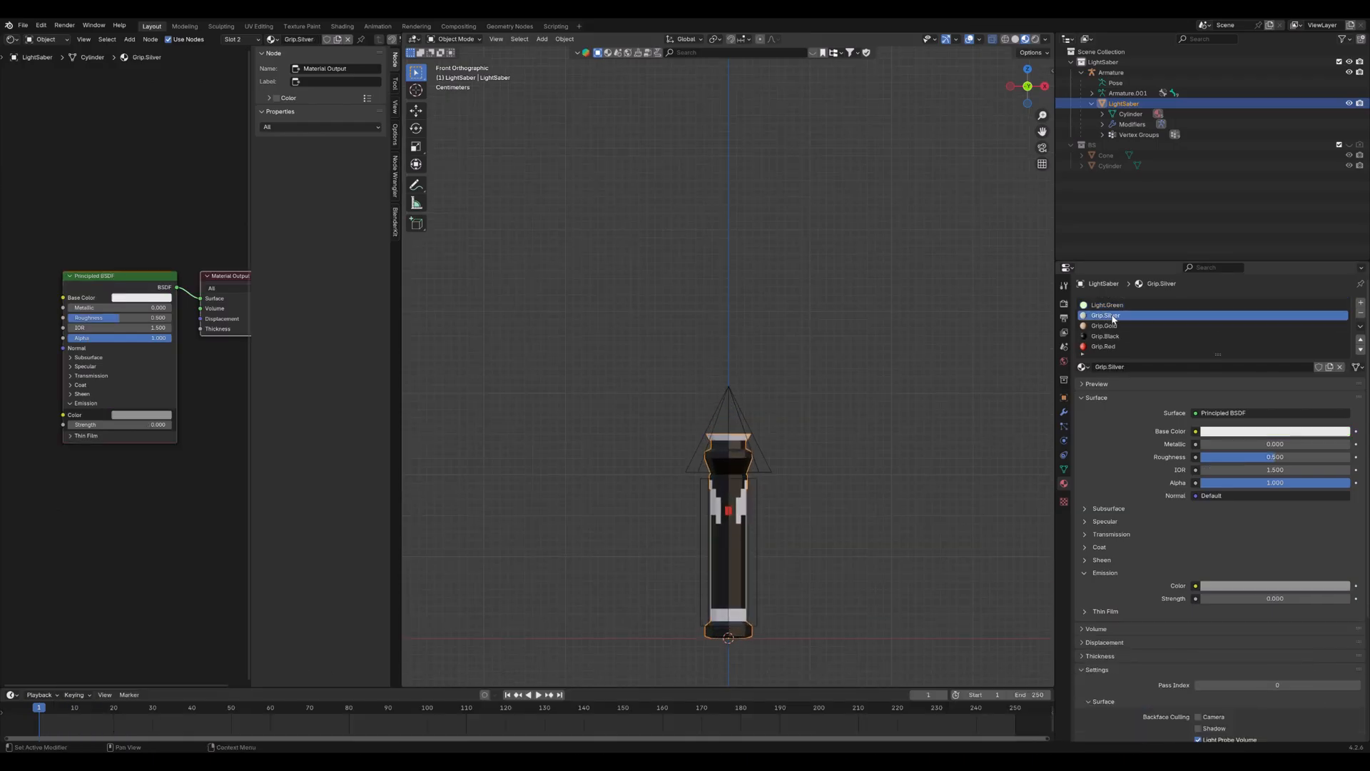
{"action": "left_click", "coordinate": [1106, 325]}
{"action": "left_click", "coordinate": [1107, 336]}
{"action": "left_click", "coordinate": [1111, 346]}
{"action": "left_click", "coordinate": [1113, 336]}
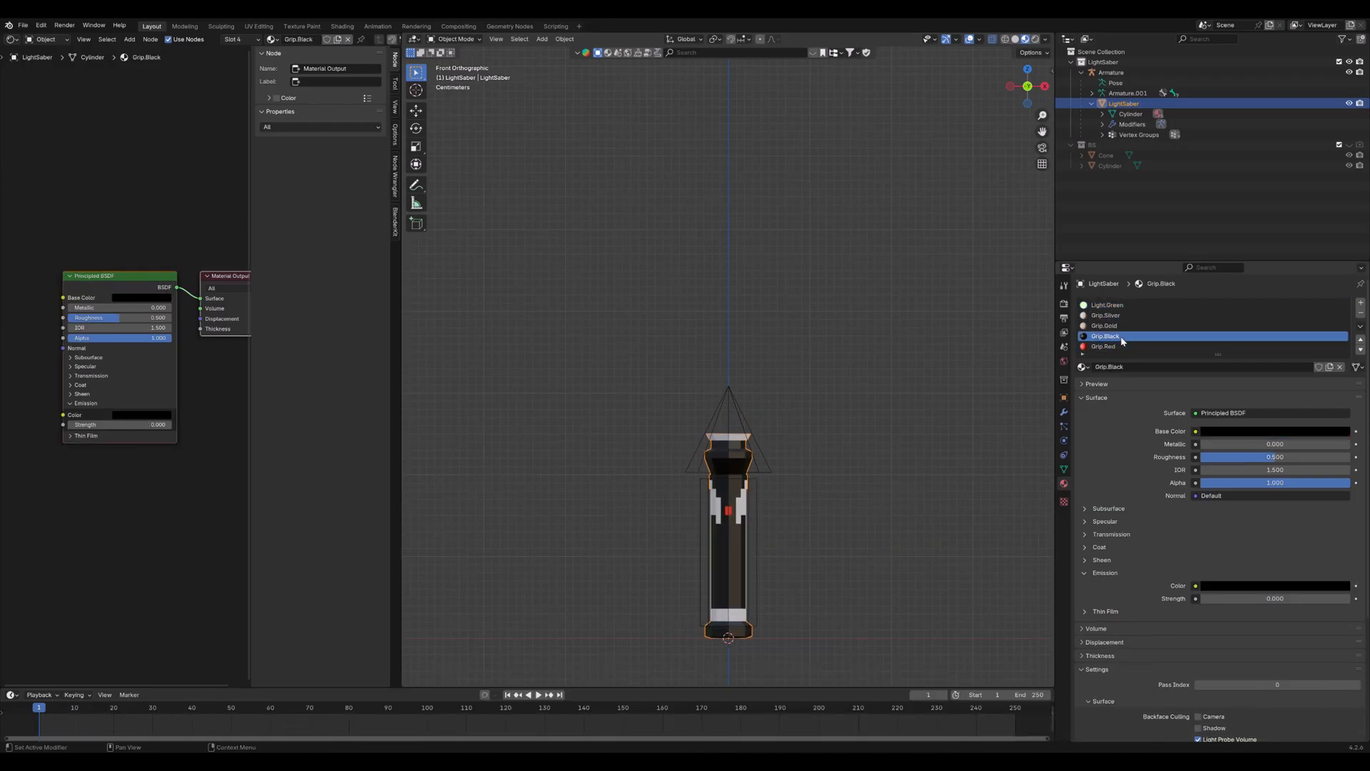
{"action": "left_click", "coordinate": [1117, 326]}
{"action": "left_click", "coordinate": [1121, 314]}
{"action": "left_click", "coordinate": [1126, 306]}
{"action": "left_click", "coordinate": [1125, 316]}
{"action": "left_click", "coordinate": [1123, 326]}
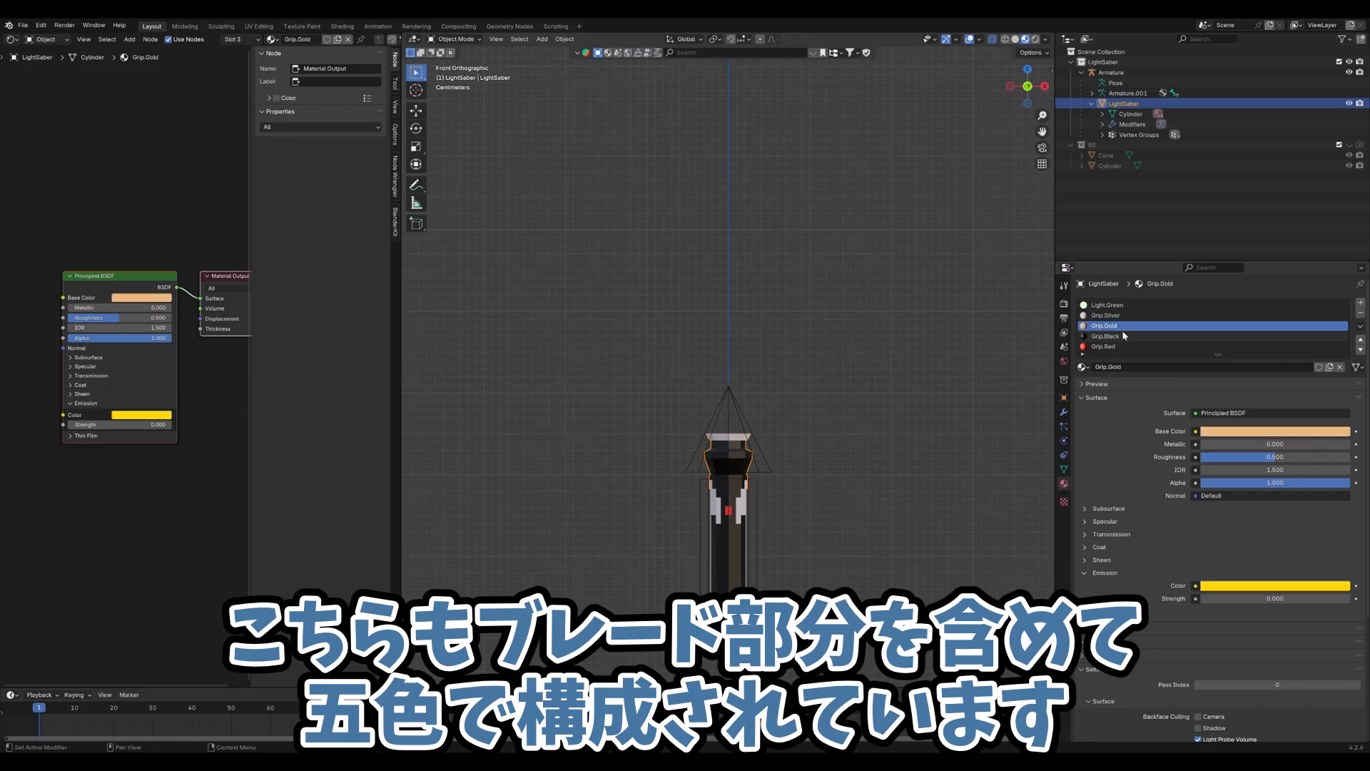
{"action": "left_click", "coordinate": [1121, 336]}
{"action": "left_click", "coordinate": [1120, 346]}
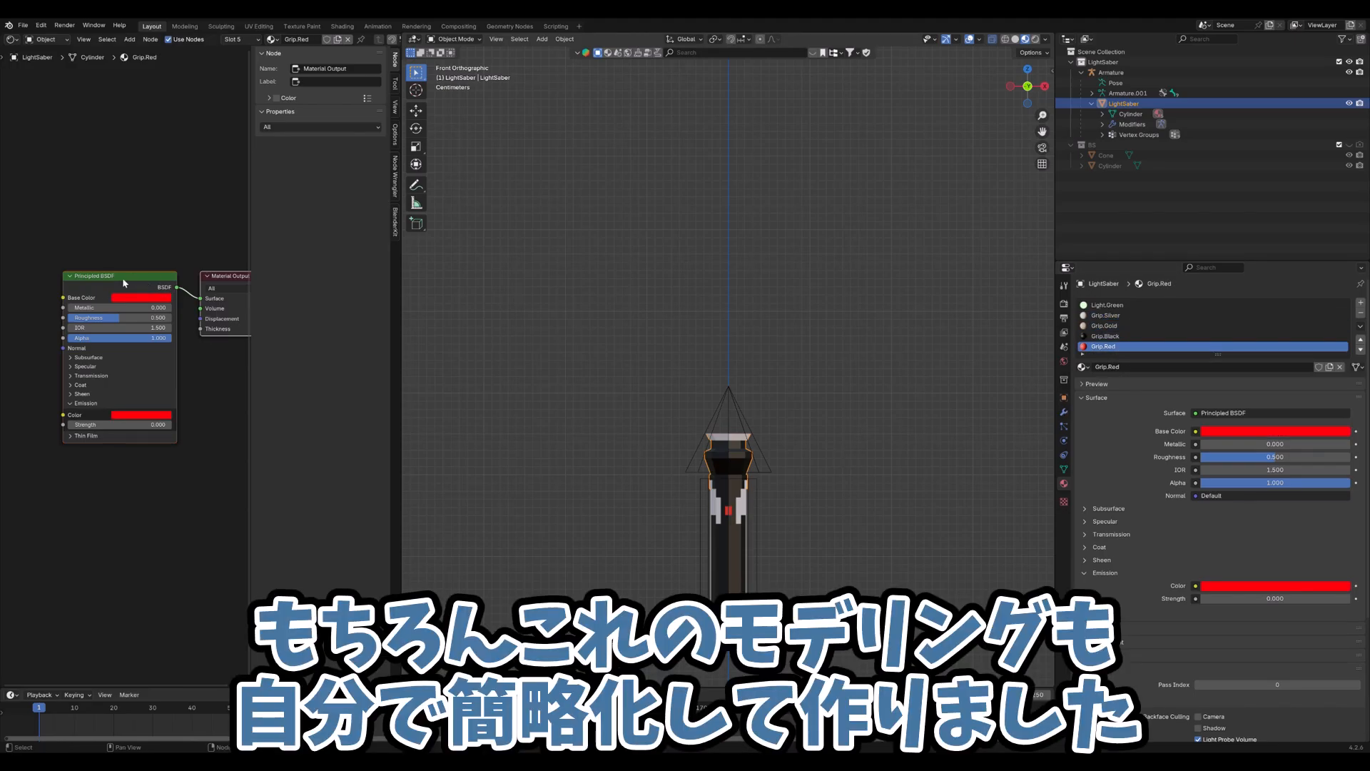
Go back through the LightSaber mesh's Grip.Black, Grip.Gold, Grip.Silver and Light.Green materials
{"action": "left_click", "coordinate": [1125, 336]}
{"action": "left_click", "coordinate": [1126, 326]}
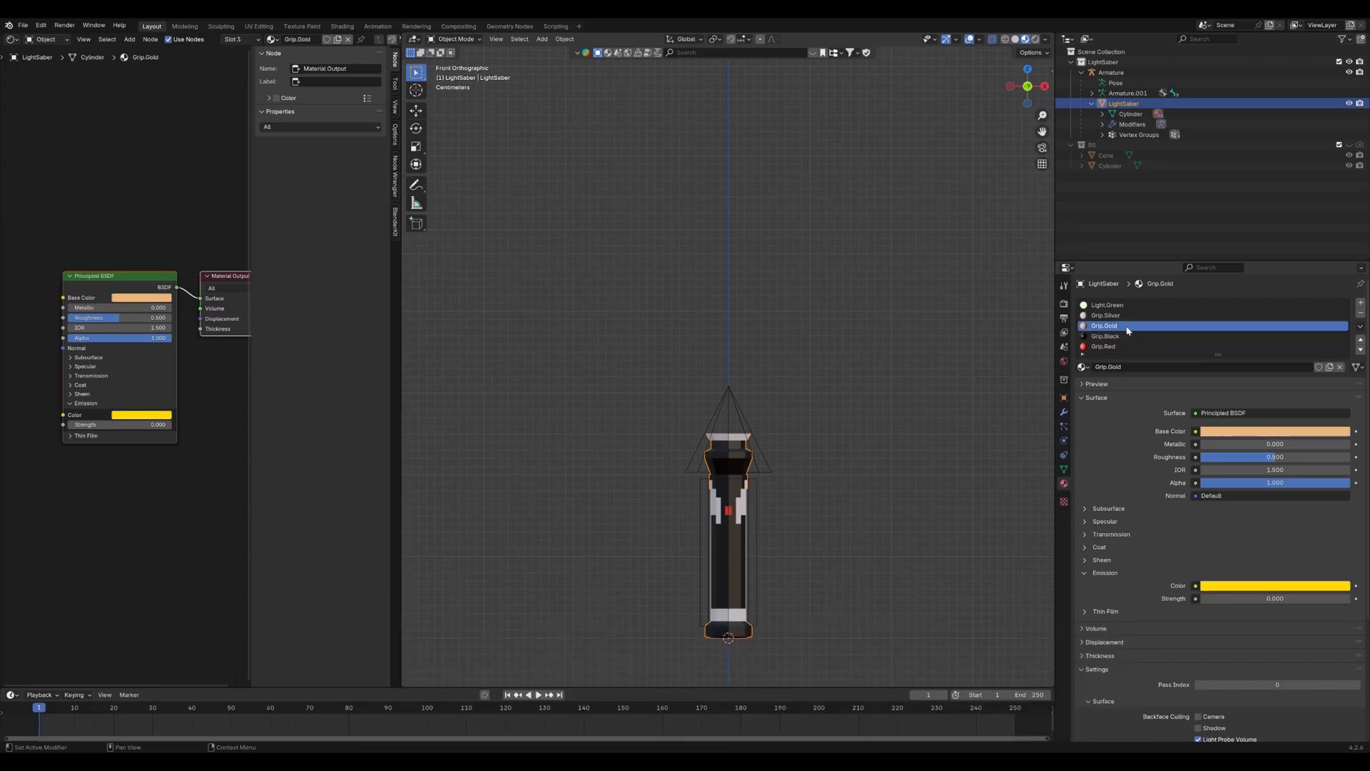
{"action": "left_click", "coordinate": [1133, 316]}
{"action": "left_click", "coordinate": [1135, 307]}
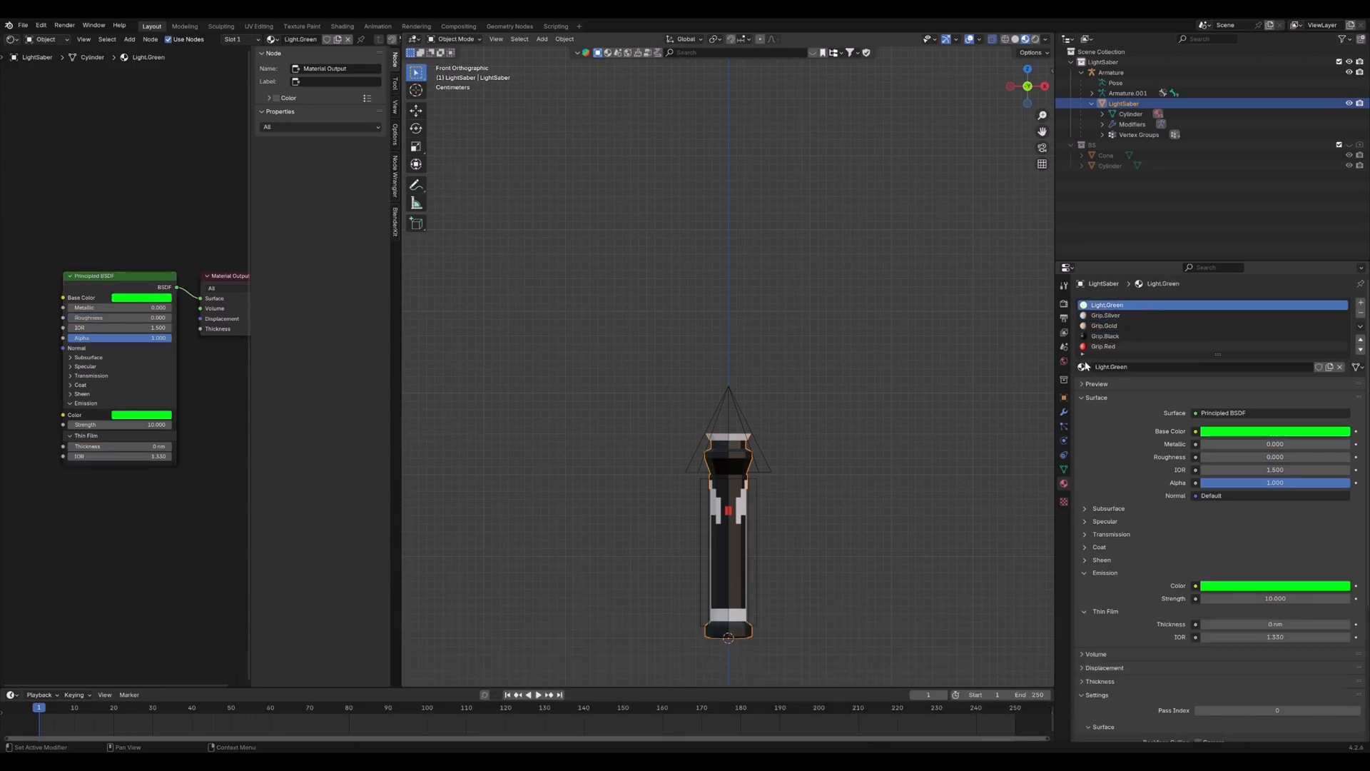
Put the lightsaber's armature in Pose Mode and try rotating the grip bone
{"action": "left_click", "coordinate": [731, 400]}
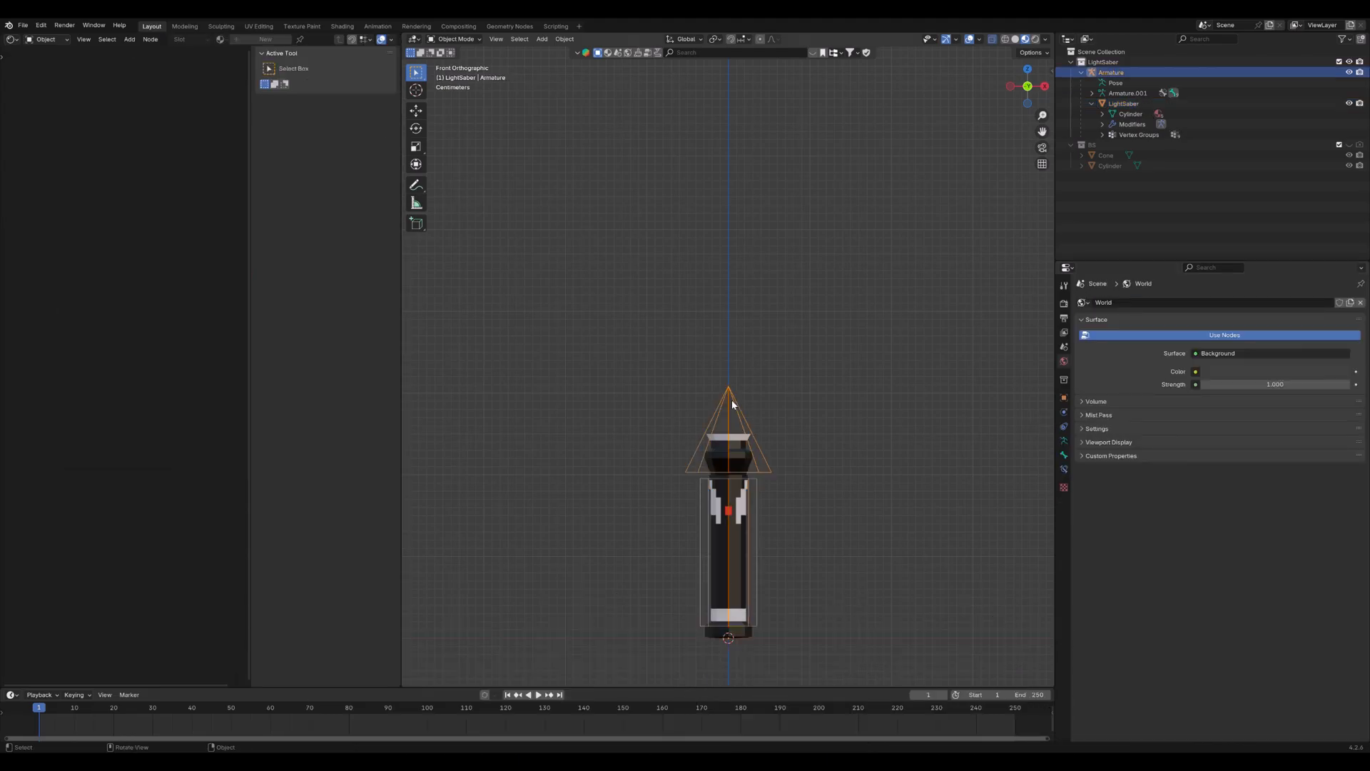
{"action": "key", "text": "ctrl+Tab"}
{"action": "key", "text": "r"}
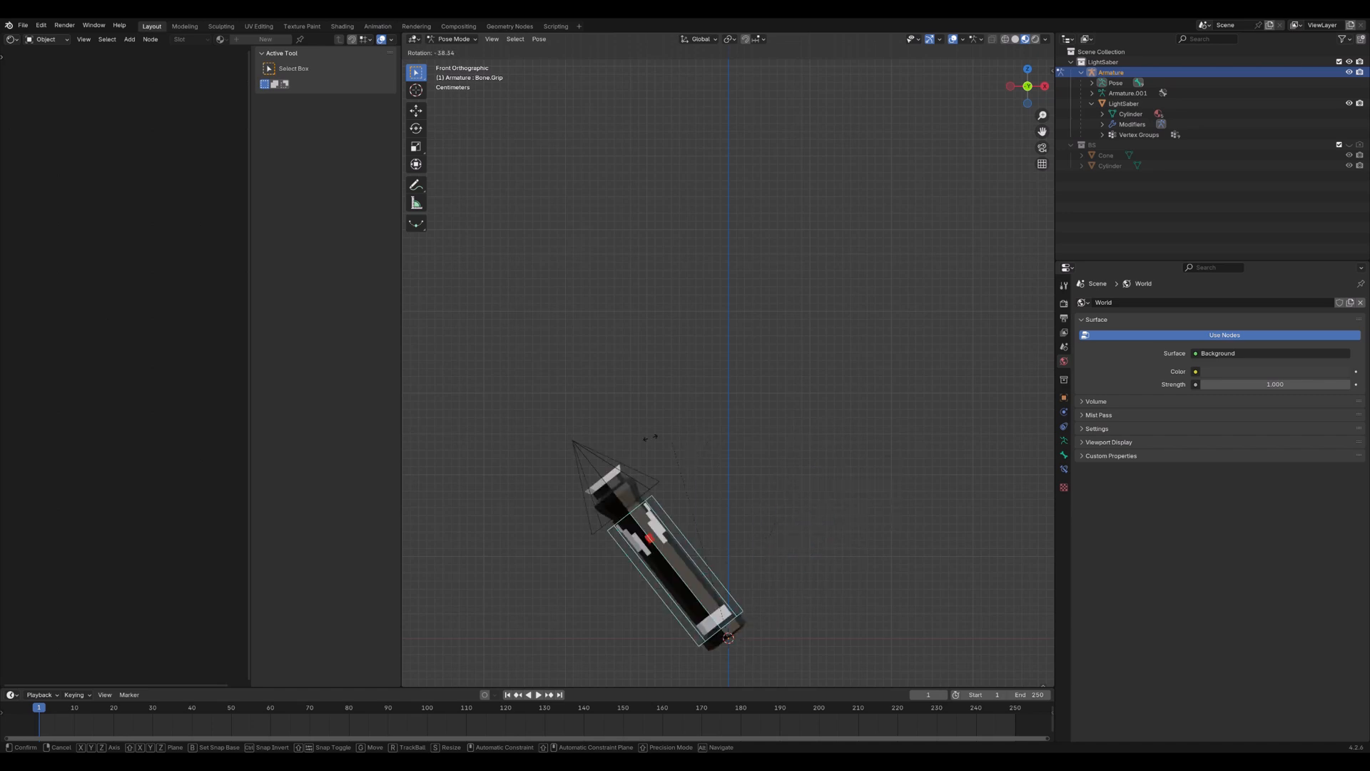
{"action": "key", "text": "Escape"}
Select the cone bone and move it about 1.41 m along its local Y axis to extend the green blade
{"action": "left_click", "coordinate": [737, 409]}
{"action": "scroll", "coordinate": [737, 410], "scroll_direction": "down", "scroll_amount": 5}
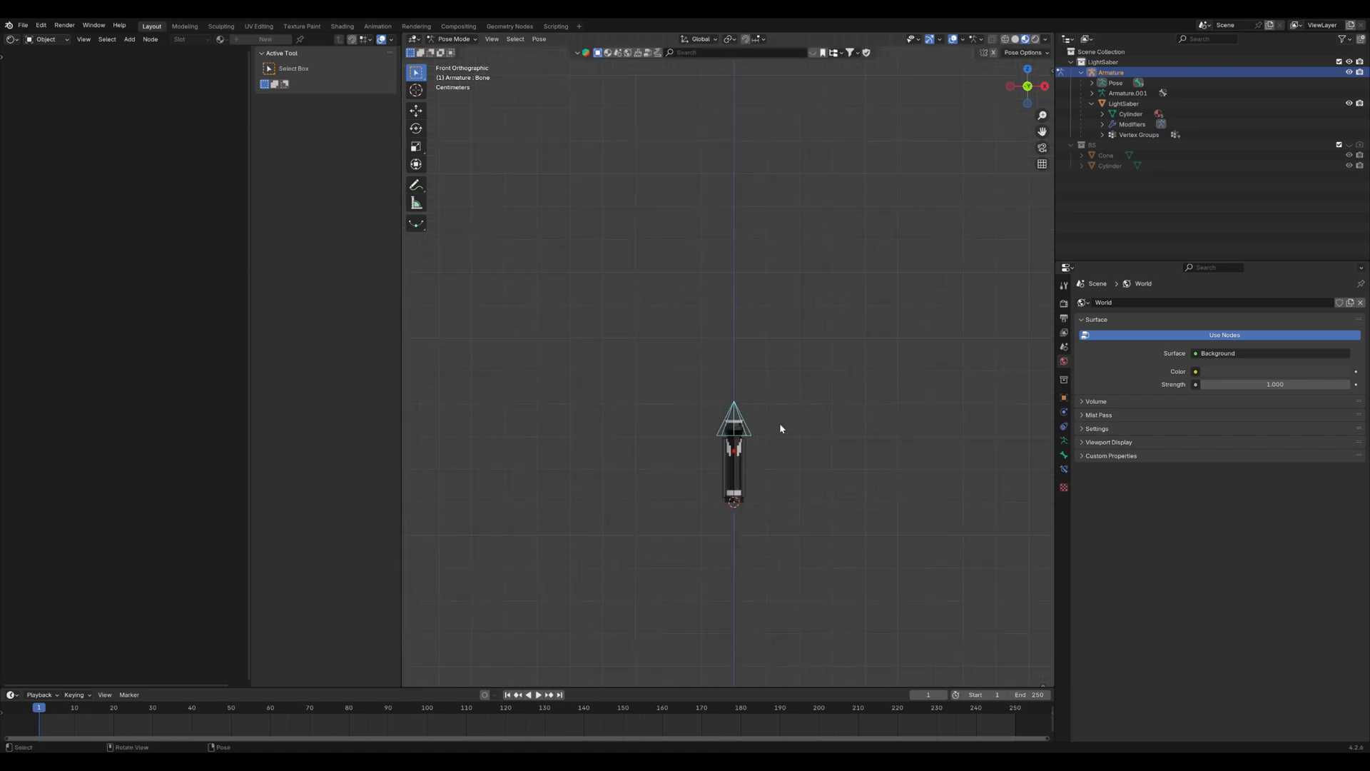
{"action": "middle_click_drag", "start_coordinate": [810, 415], "coordinate": [796, 481], "text": "shift"}
{"action": "key", "text": "g"}
{"action": "key", "text": "y"}
{"action": "key", "text": "y"}
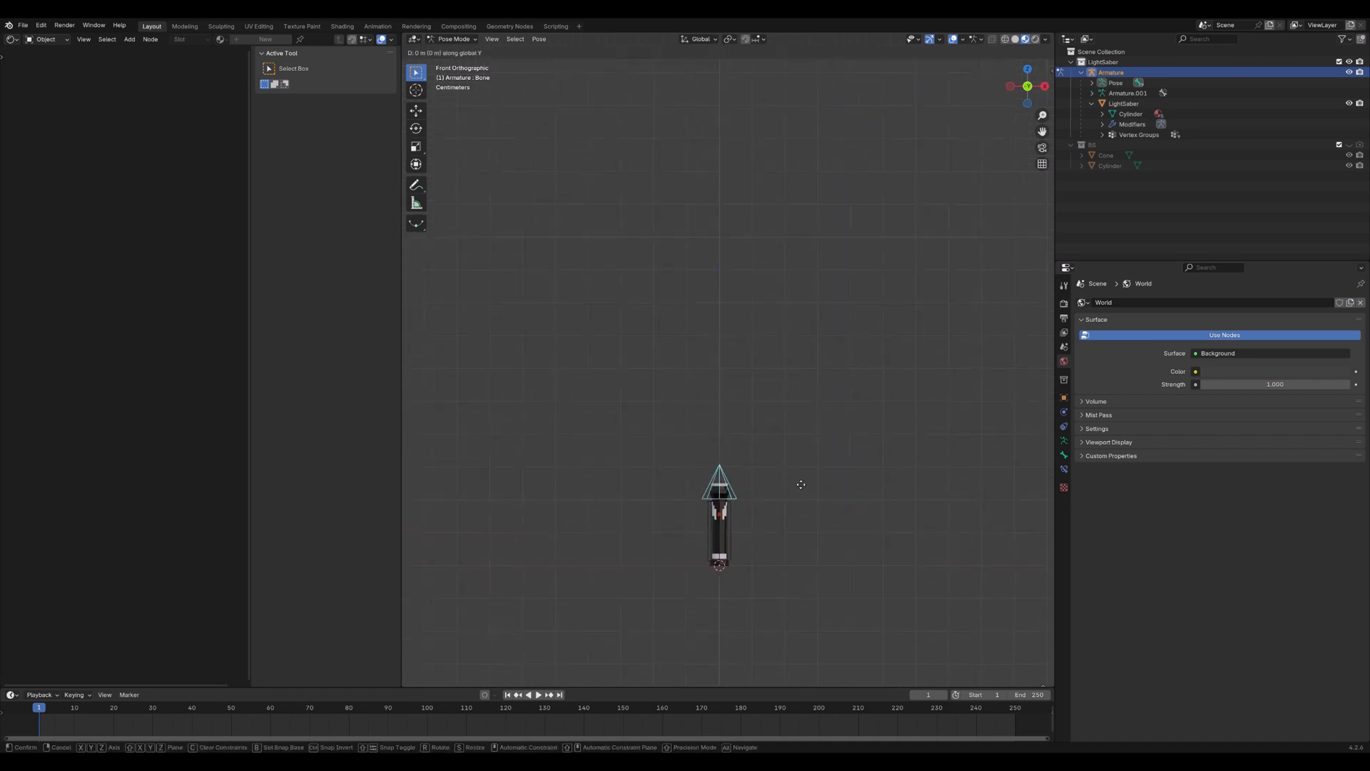
{"action": "left_click", "coordinate": [780, 509]}
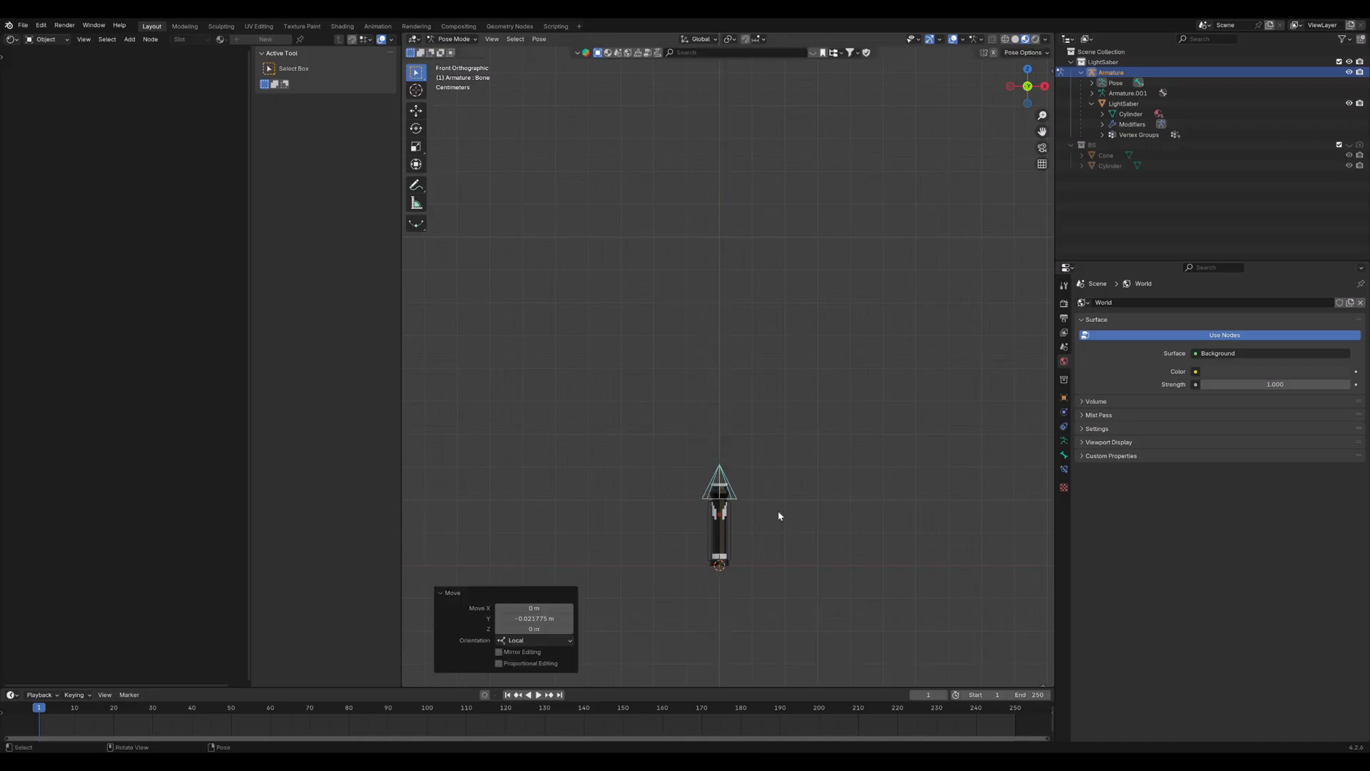
{"action": "key", "text": "g"}
{"action": "key", "text": "y"}
{"action": "key", "text": "y"}
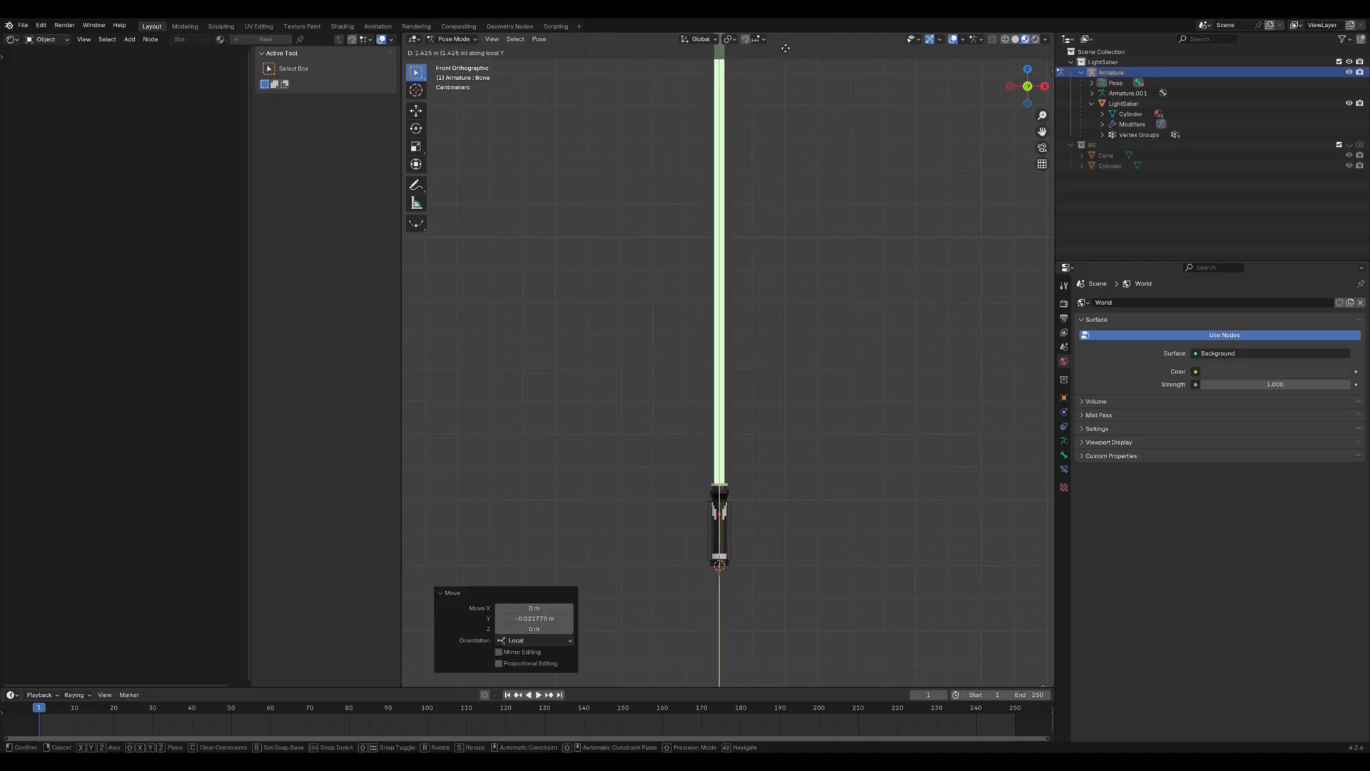
{"action": "left_click", "coordinate": [784, 55]}
Move the cone bone back and forth along its local Y axis until fully extended, then show its transform values
{"action": "middle_click_drag", "start_coordinate": [770, 214], "coordinate": [767, 312], "text": "shift"}
{"action": "scroll", "coordinate": [771, 318], "scroll_direction": "down", "scroll_amount": 3}
{"action": "key", "text": "g"}
{"action": "key", "text": "y"}
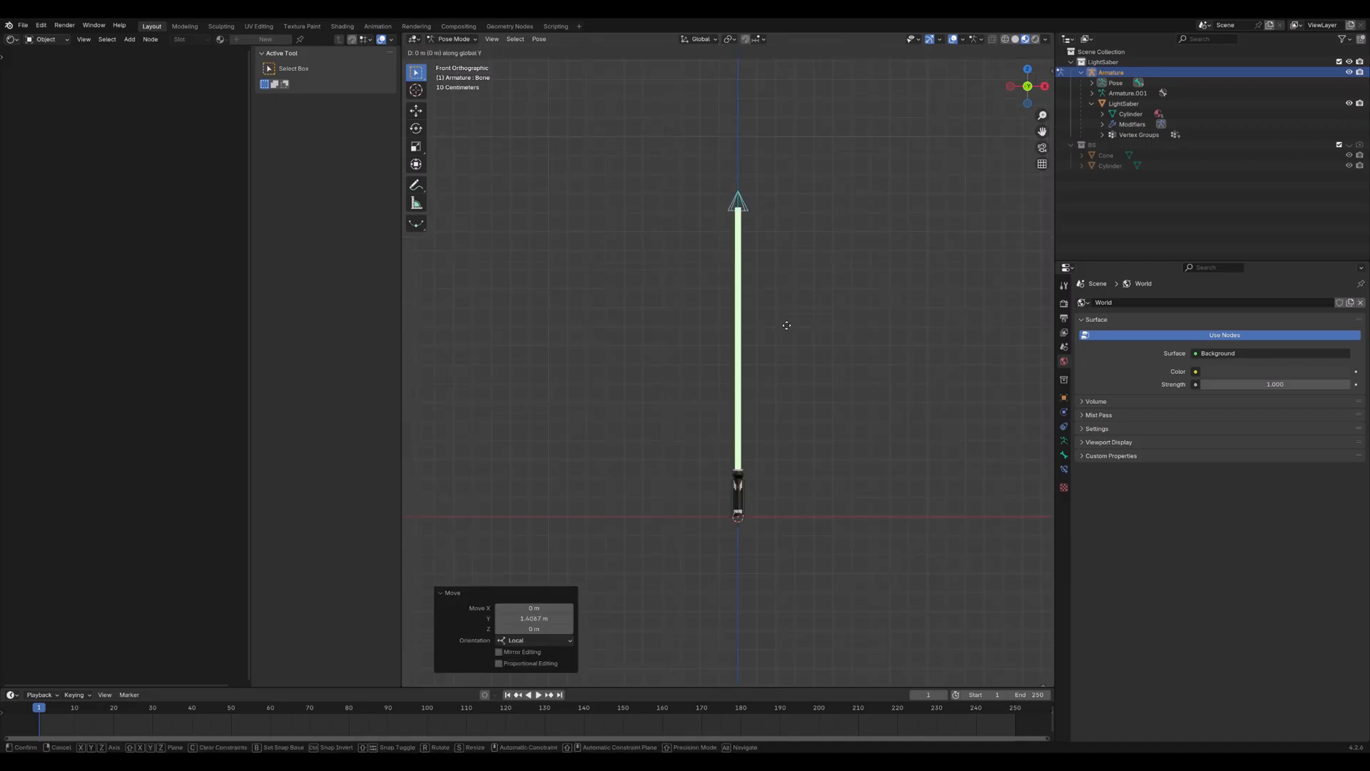
{"action": "key", "text": "y"}
{"action": "left_click", "coordinate": [790, 234]}
{"action": "key", "text": "g"}
{"action": "key", "text": "y"}
{"action": "key", "text": "y"}
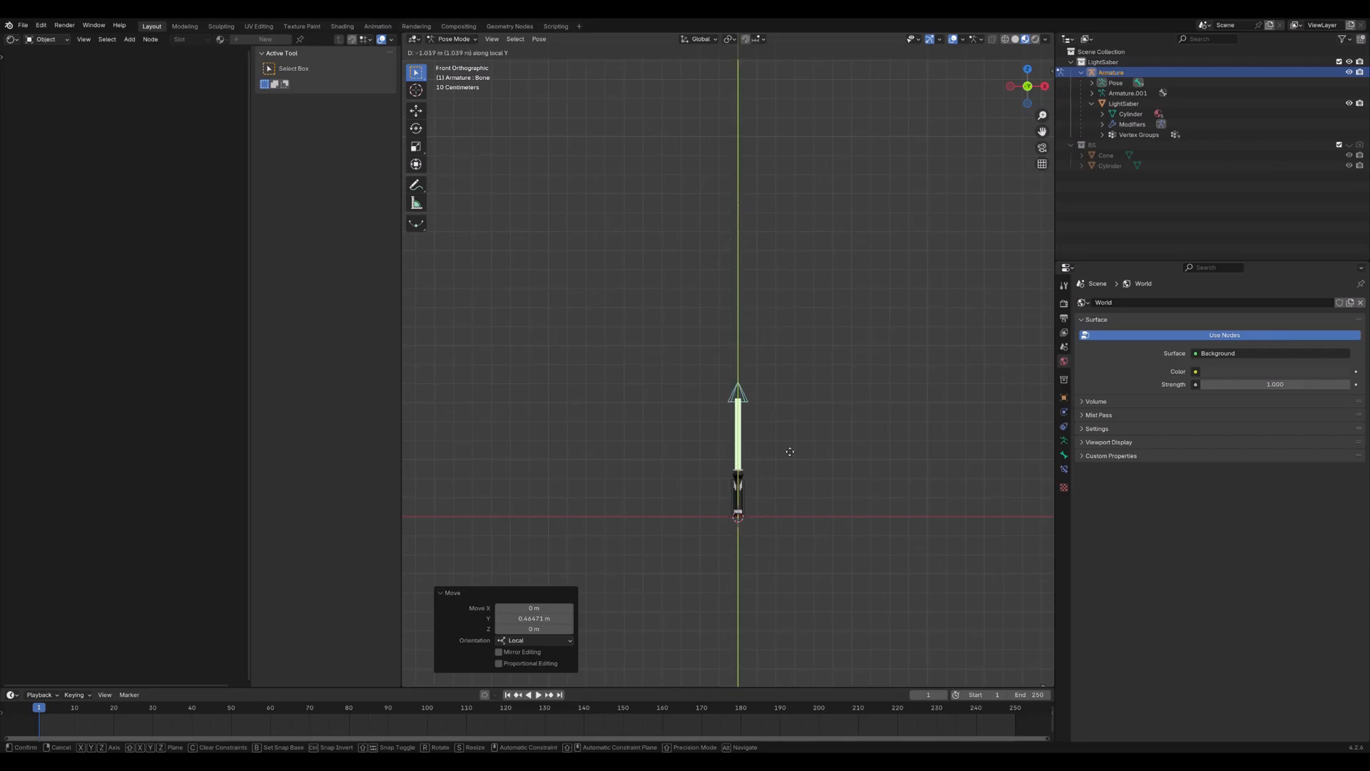
{"action": "left_click", "coordinate": [773, 156]}
{"action": "key", "text": "g"}
{"action": "key", "text": "y"}
{"action": "key", "text": "y"}
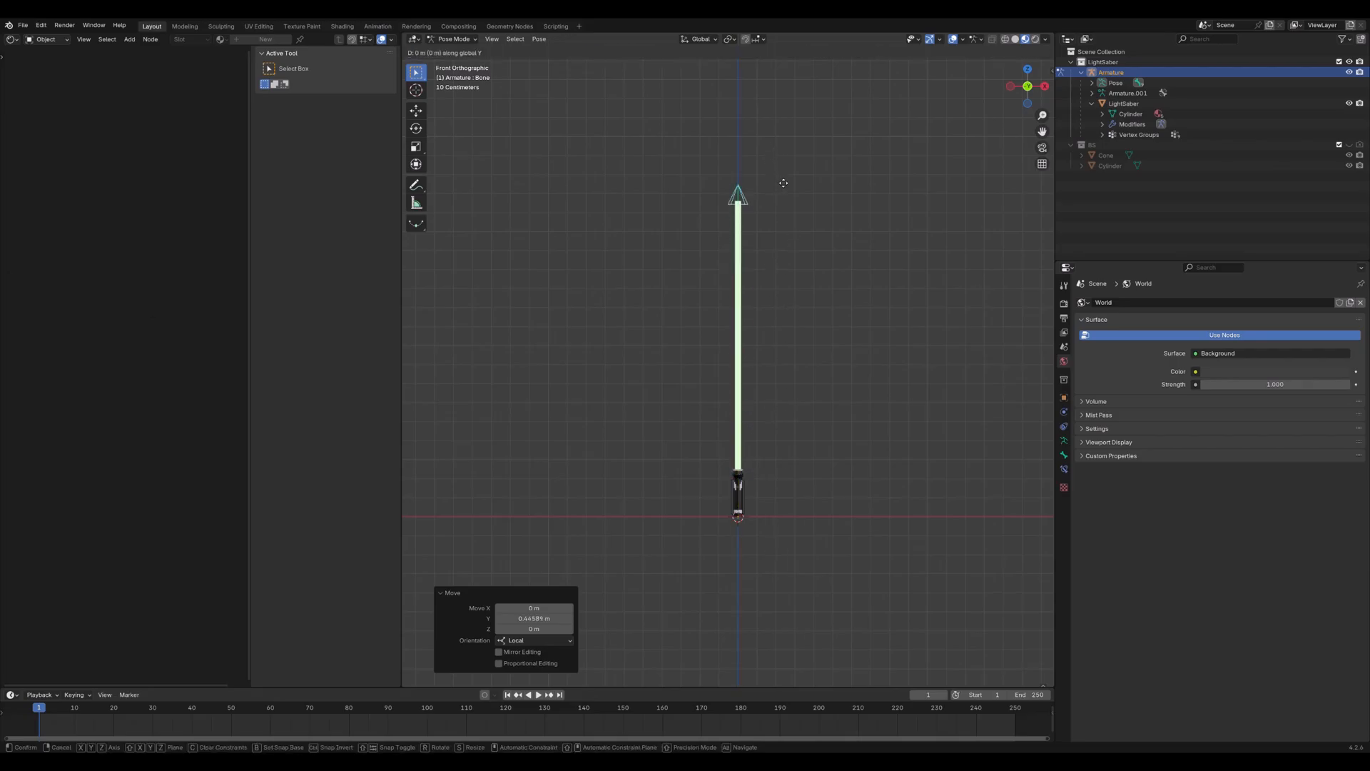
{"action": "left_click", "coordinate": [762, 147]}
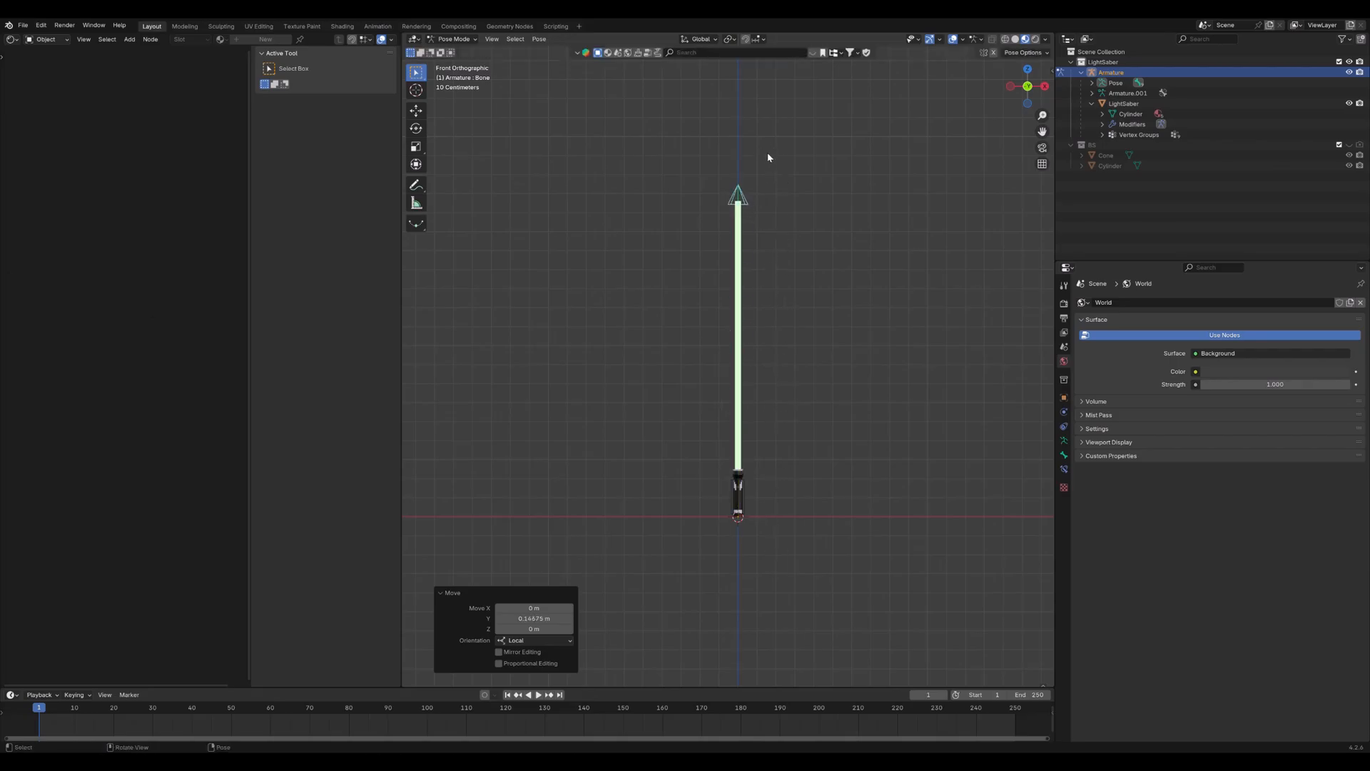
{"action": "key", "text": "n"}
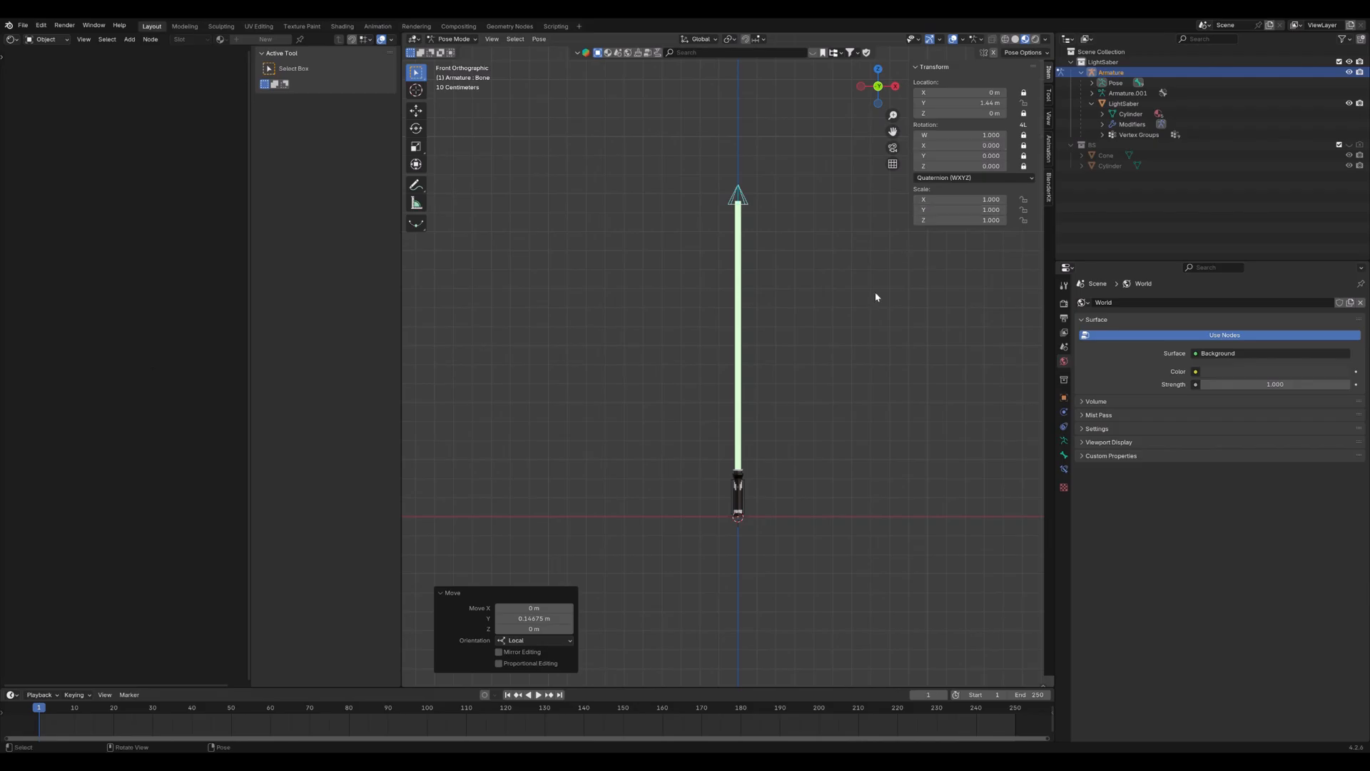
Try rotating the grip bone with the blade extended
{"action": "left_click", "coordinate": [738, 493]}
{"action": "key", "text": "r"}
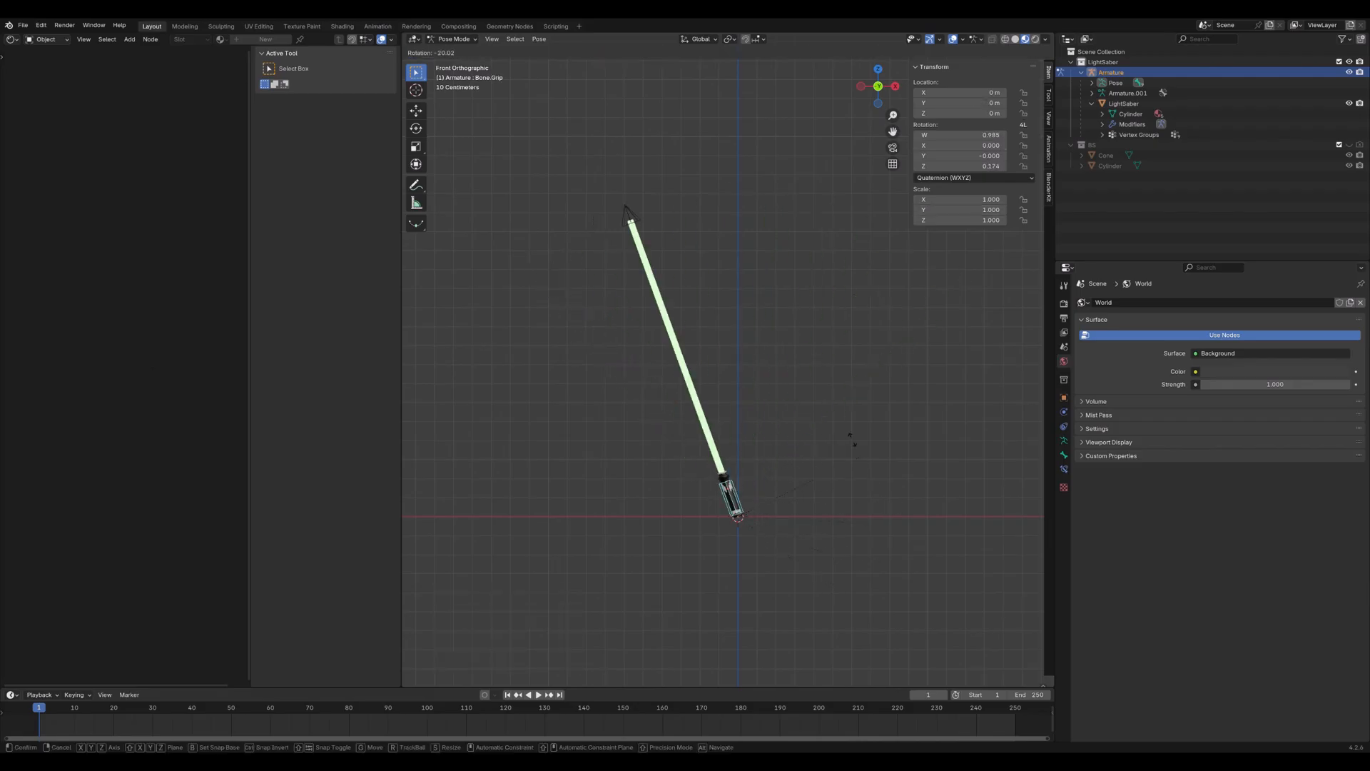
{"action": "right_click", "coordinate": [889, 427]}
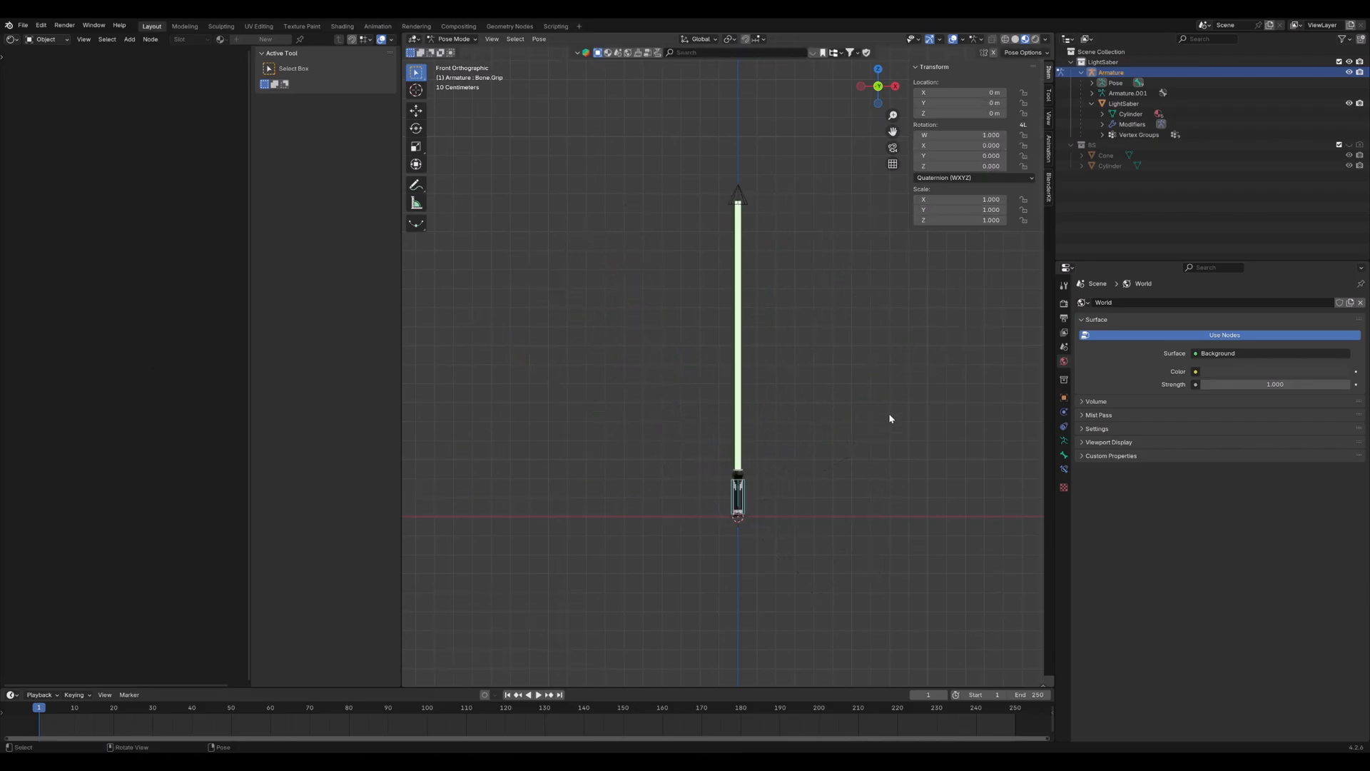
In Solid shading and Object Mode, select the LightSaber mesh and examine how the extended blade is segmented
{"action": "left_click", "coordinate": [1015, 39]}
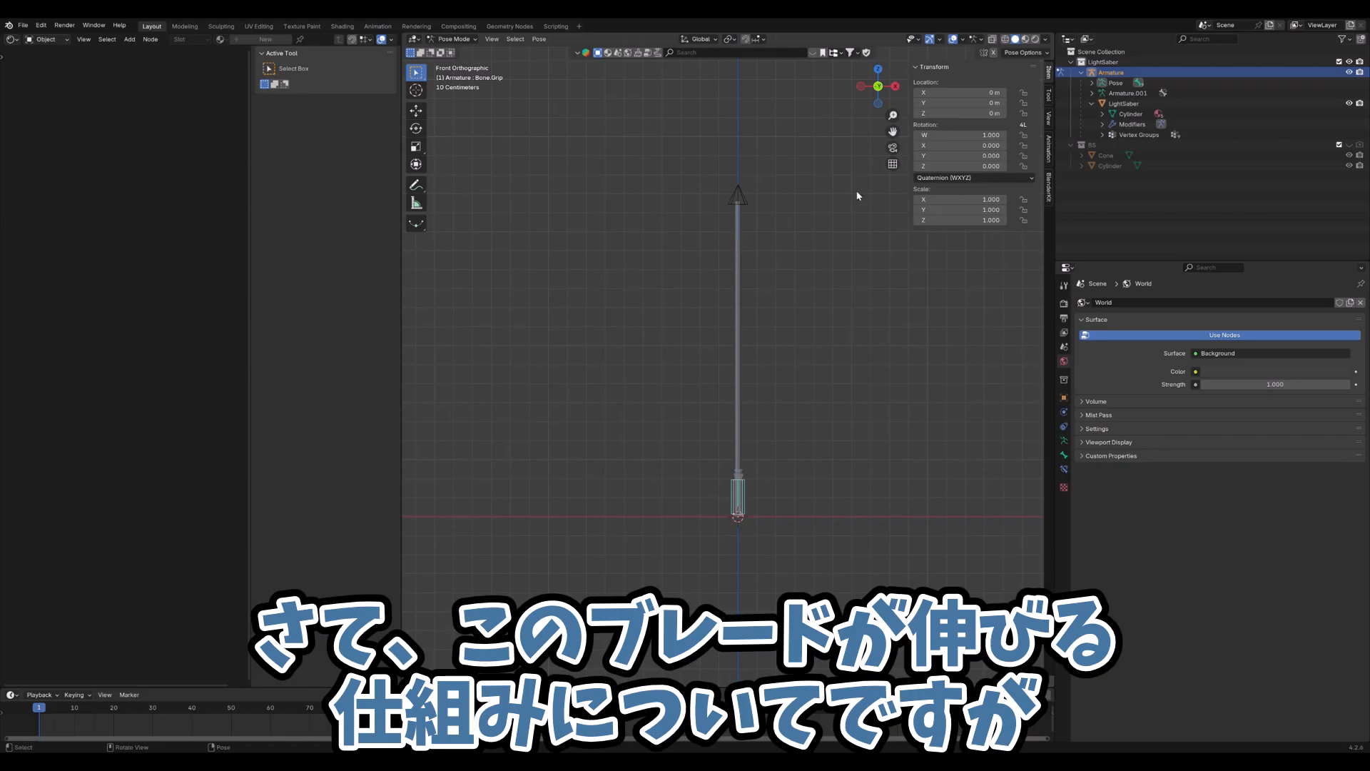
{"action": "scroll", "coordinate": [752, 327], "scroll_direction": "up", "scroll_amount": 4}
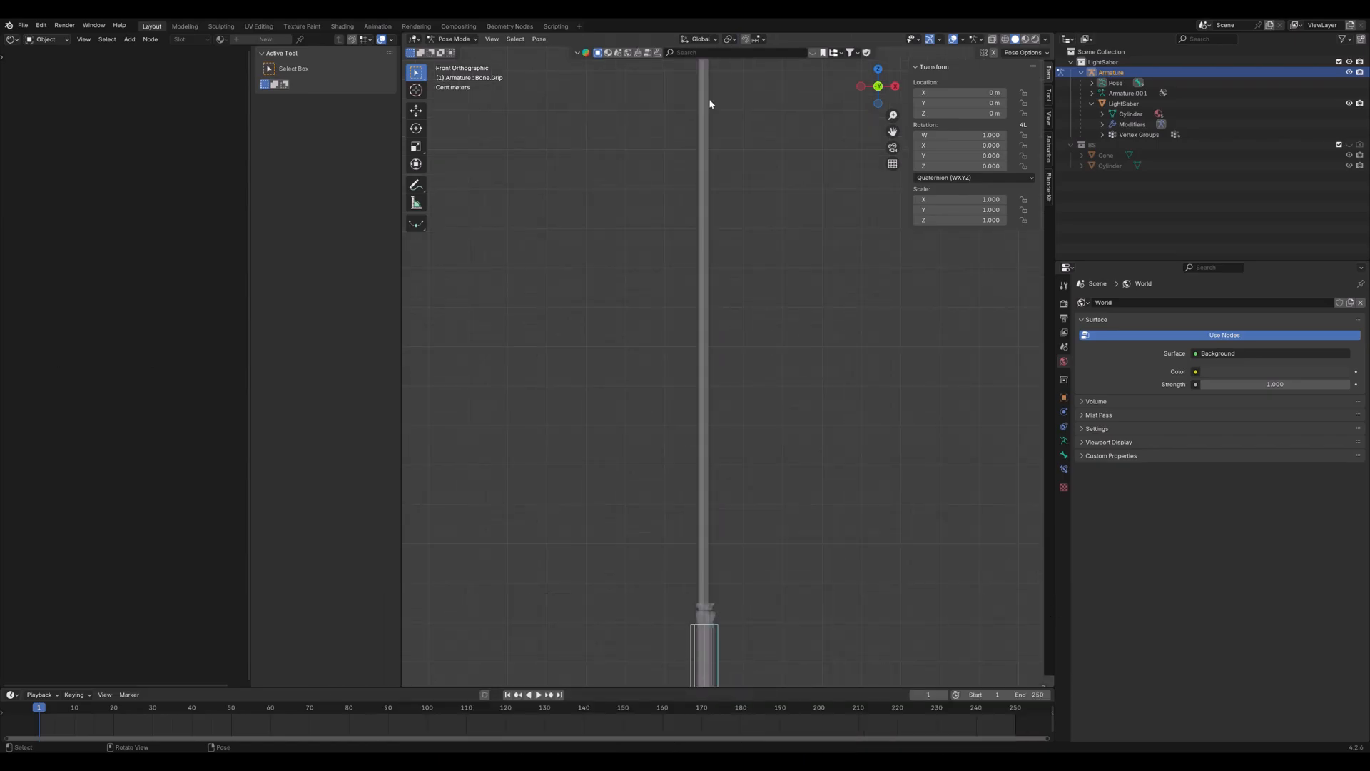
{"action": "middle_click_drag", "start_coordinate": [709, 104], "coordinate": [755, 309], "text": "shift"}
{"action": "key", "text": "ctrl+Tab"}
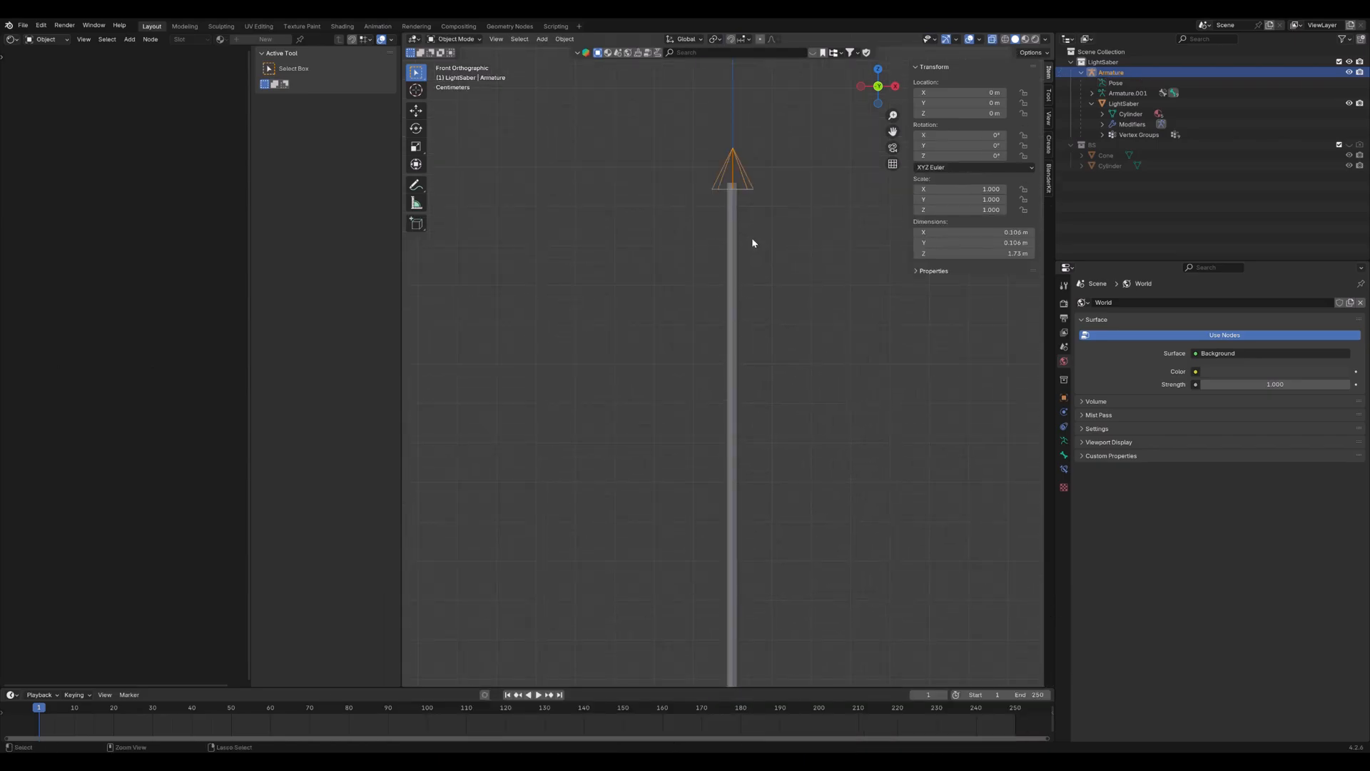
{"action": "left_click", "coordinate": [734, 238]}
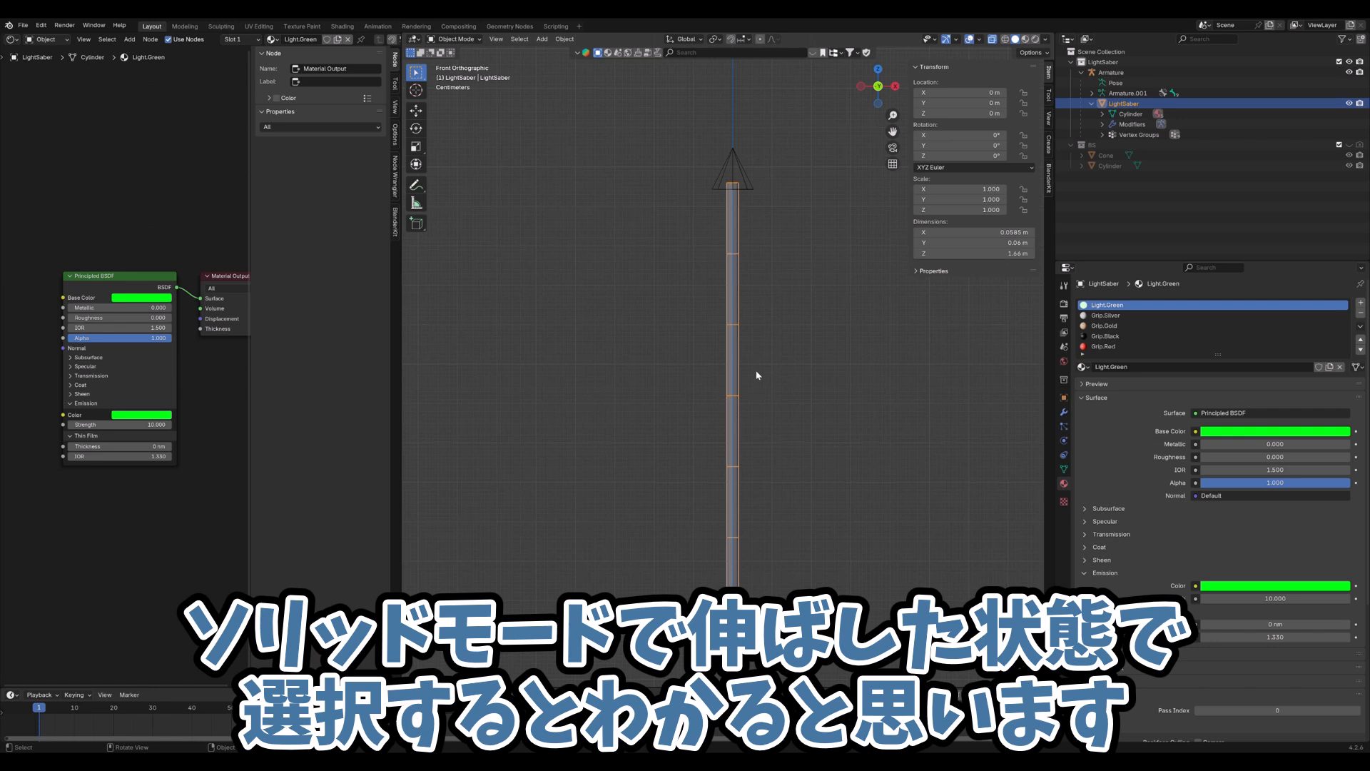
{"action": "middle_click_drag", "start_coordinate": [747, 369], "coordinate": [795, 321]}
Return the armature to Pose Mode and lower the cone bone about 0.43 m along global Z to shorten the blade
{"action": "left_click", "coordinate": [786, 154]}
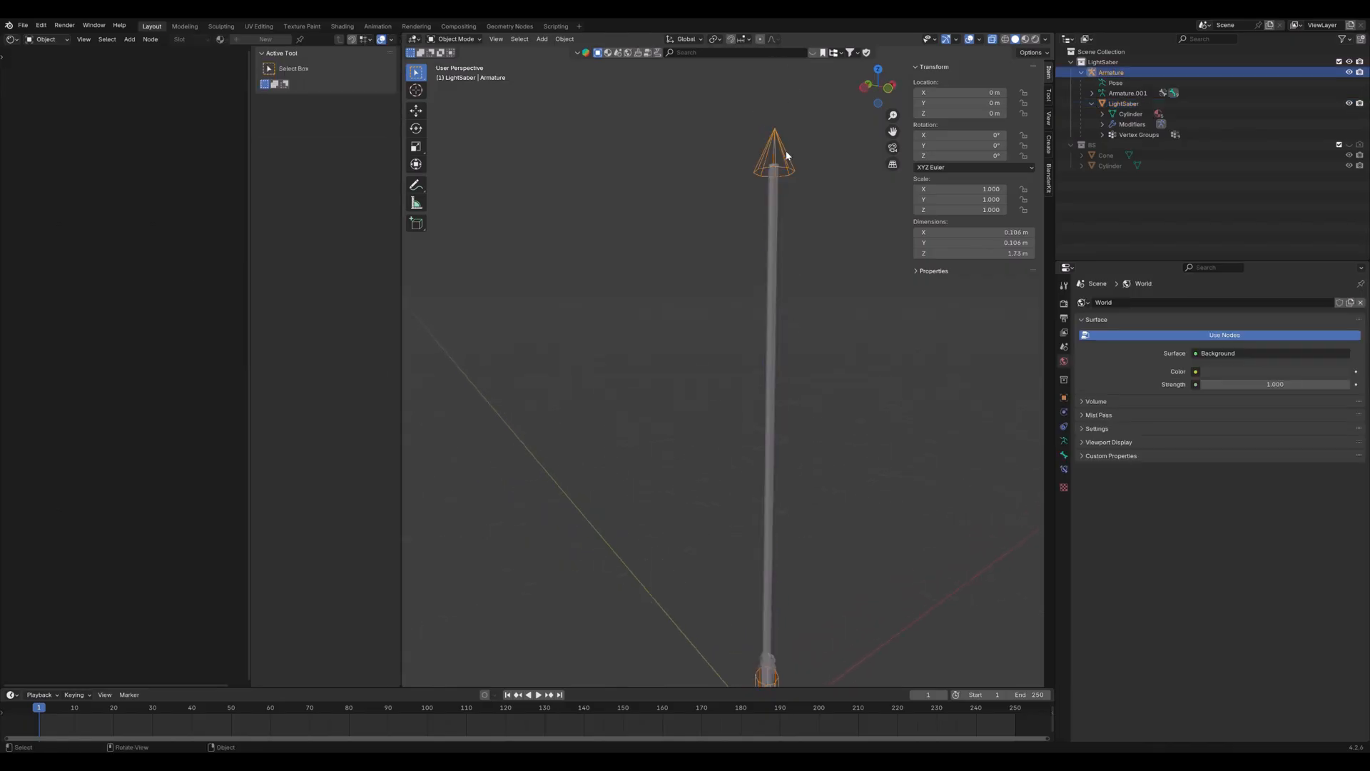
{"action": "key", "text": "ctrl+Tab"}
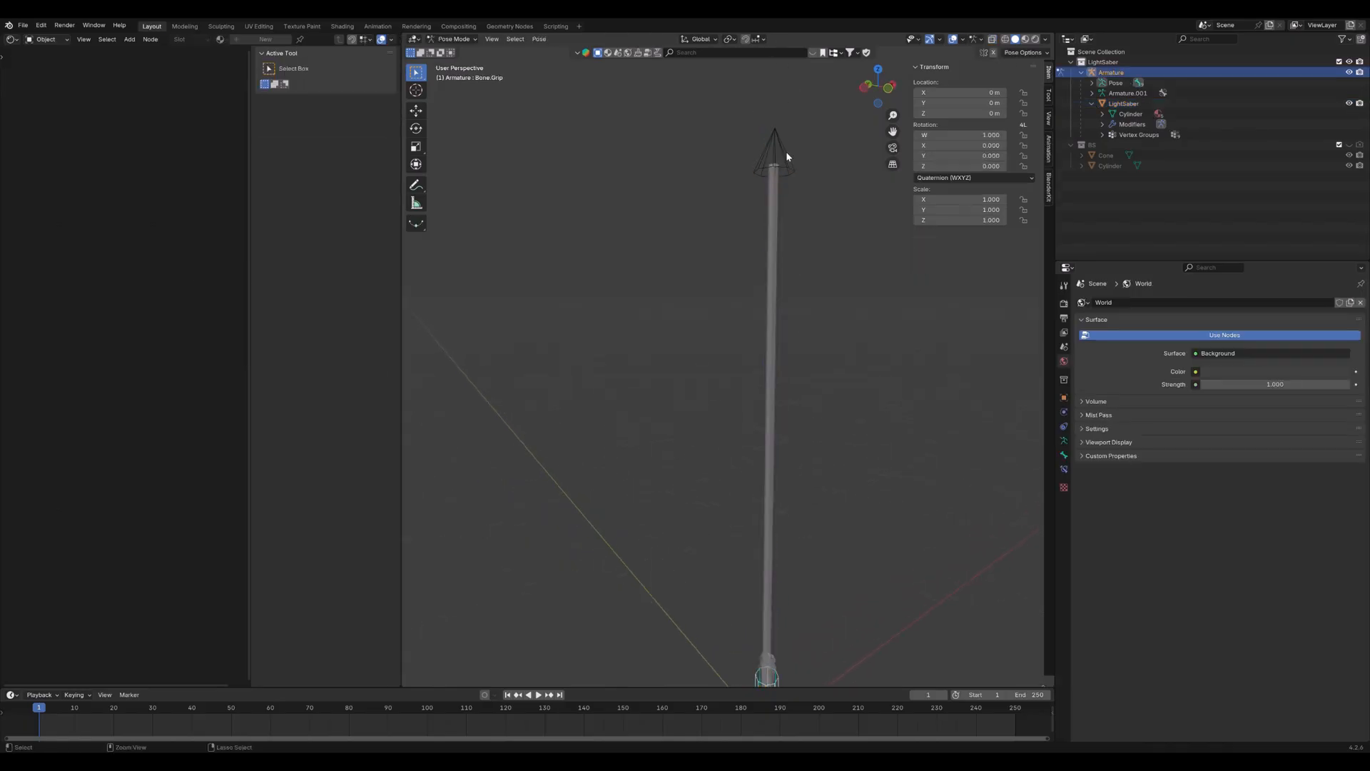
{"action": "key", "text": "g"}
{"action": "key", "text": "z"}
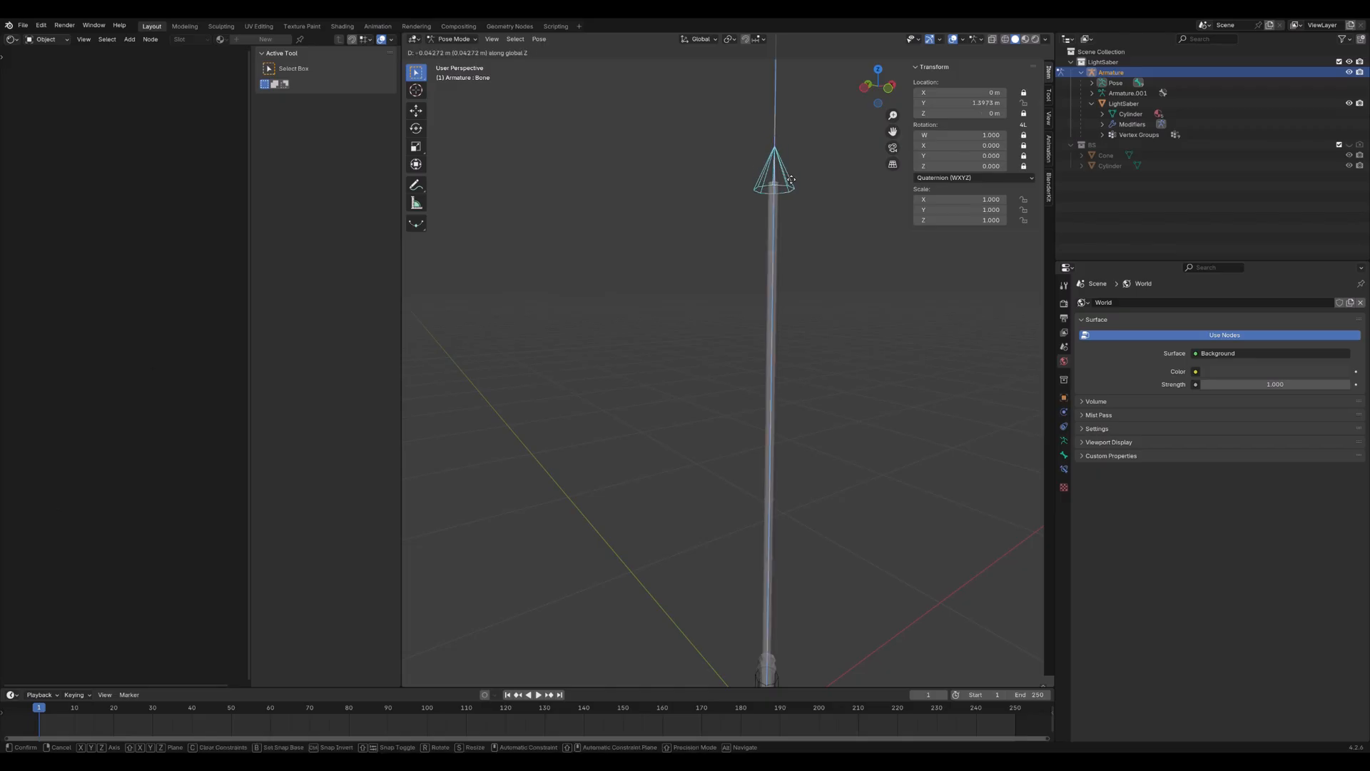
{"action": "left_click", "coordinate": [785, 314]}
{"action": "scroll", "coordinate": [772, 404], "scroll_direction": "up", "scroll_amount": 6}
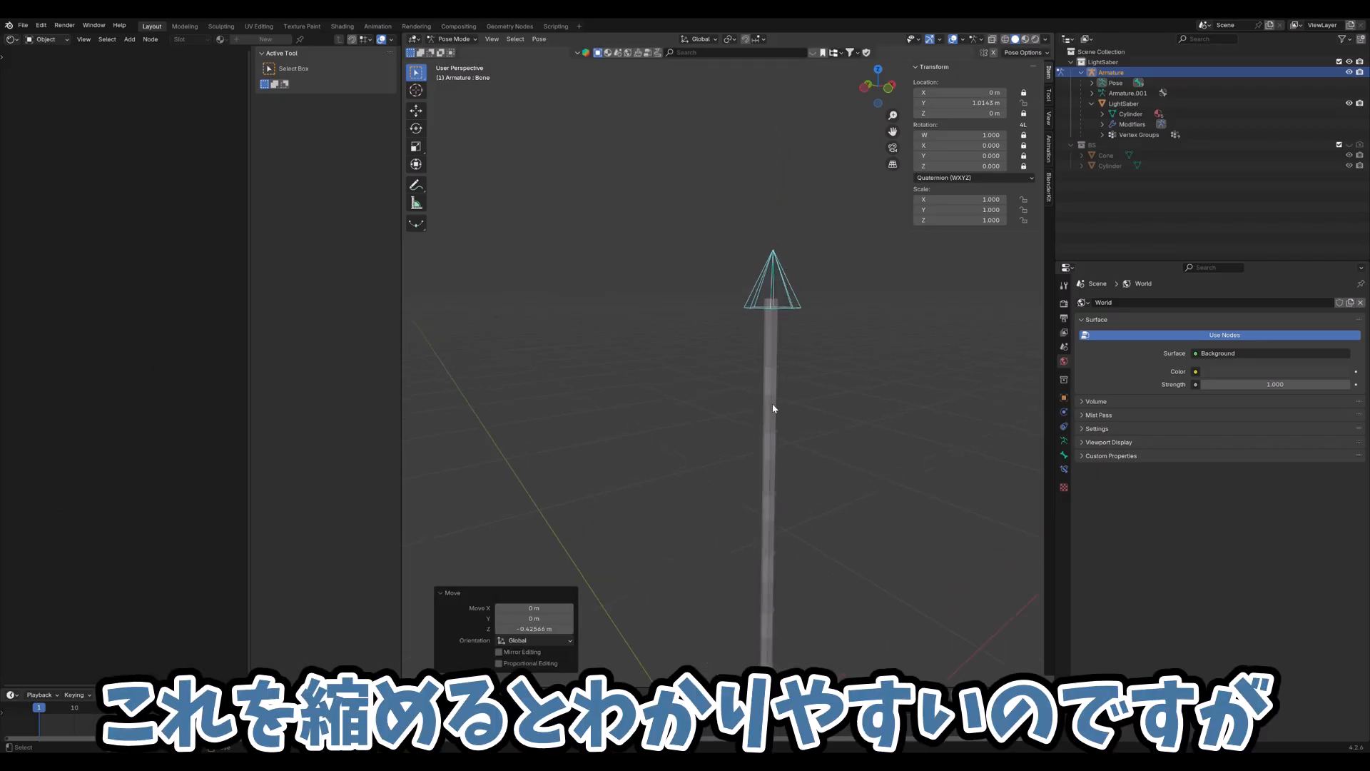
Toggle the X-Ray display and switch it back while examining the overlapping short blade segments
{"action": "key", "text": "z"}
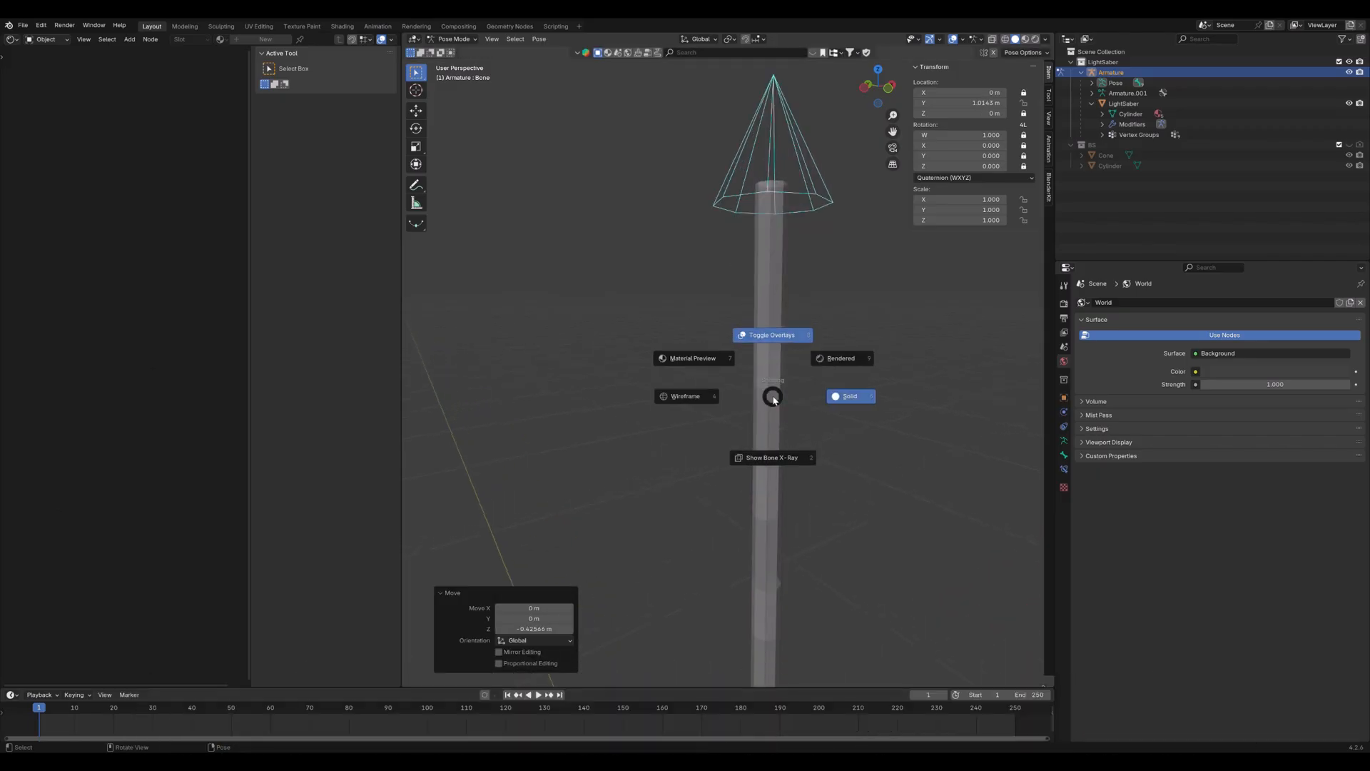
{"action": "left_click", "coordinate": [785, 464]}
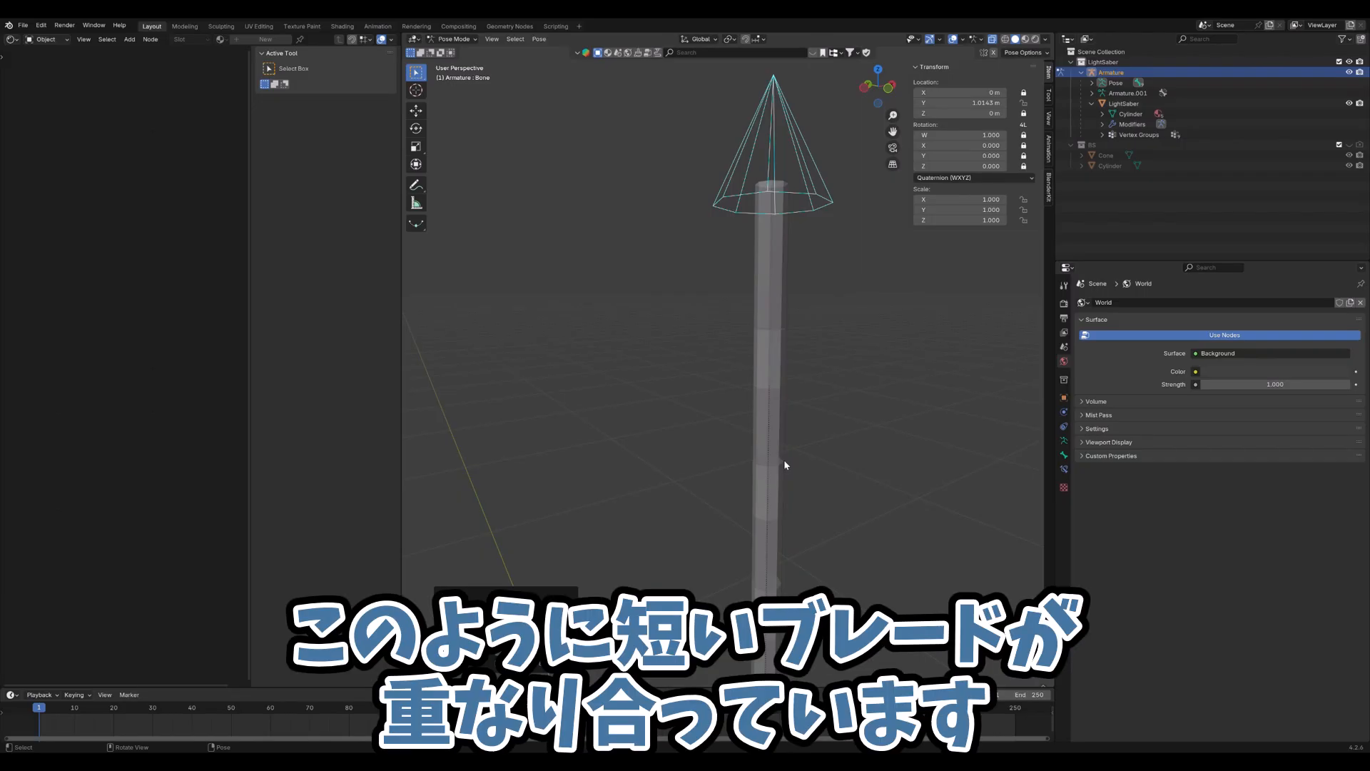
{"action": "key", "text": "z"}
{"action": "left_click", "coordinate": [777, 512]}
{"action": "mouse_move", "coordinate": [795, 489]}
{"action": "middle_mouse_down"}
{"action": "mouse_move", "coordinate": [765, 412]}
{"action": "mouse_move", "coordinate": [726, 395]}
{"action": "mouse_move", "coordinate": [868, 395]}
{"action": "mouse_move", "coordinate": [826, 259]}
{"action": "middle_mouse_up"}
Lower the cone bone along global Z to retract the blade fully, and return the armature to Object Mode
{"action": "key", "text": "g"}
{"action": "key", "text": "z"}
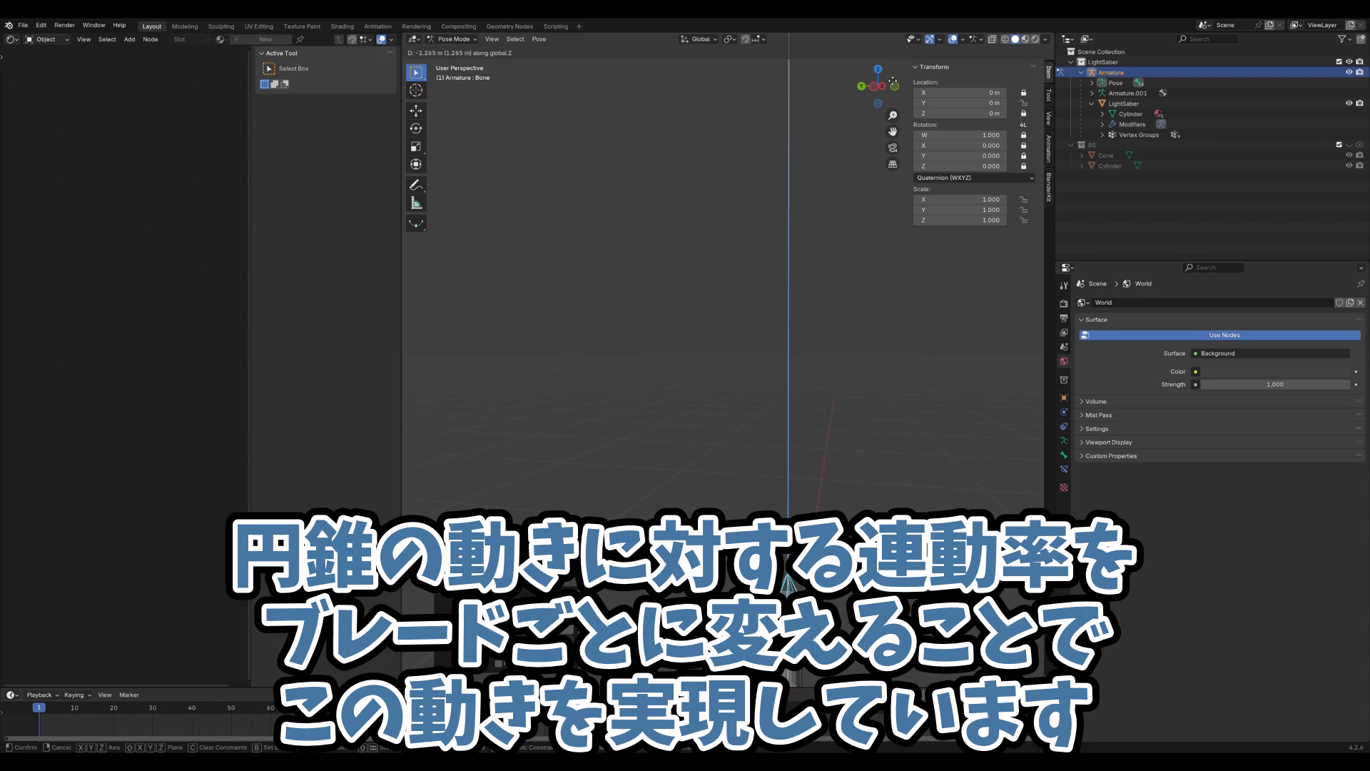
{"action": "left_click", "coordinate": [868, 172]}
{"action": "key", "text": "ctrl+Tab"}
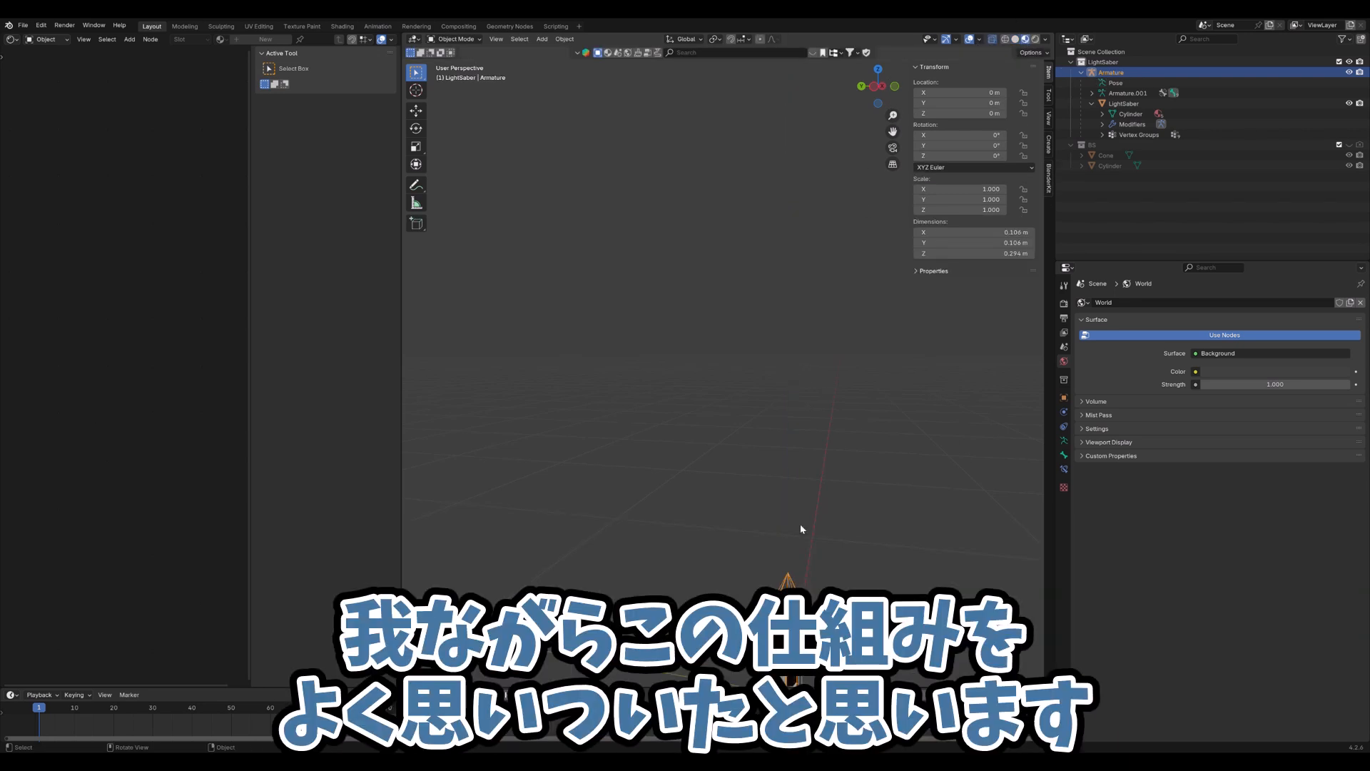
Examine the retracted lightsaber's grip in Material Preview from several angles, ending in the front view
{"action": "middle_click_drag", "start_coordinate": [847, 586], "coordinate": [662, 527]}
{"action": "scroll", "coordinate": [743, 470], "scroll_direction": "up", "scroll_amount": 5}
{"action": "middle_click_drag", "start_coordinate": [625, 528], "coordinate": [706, 528]}
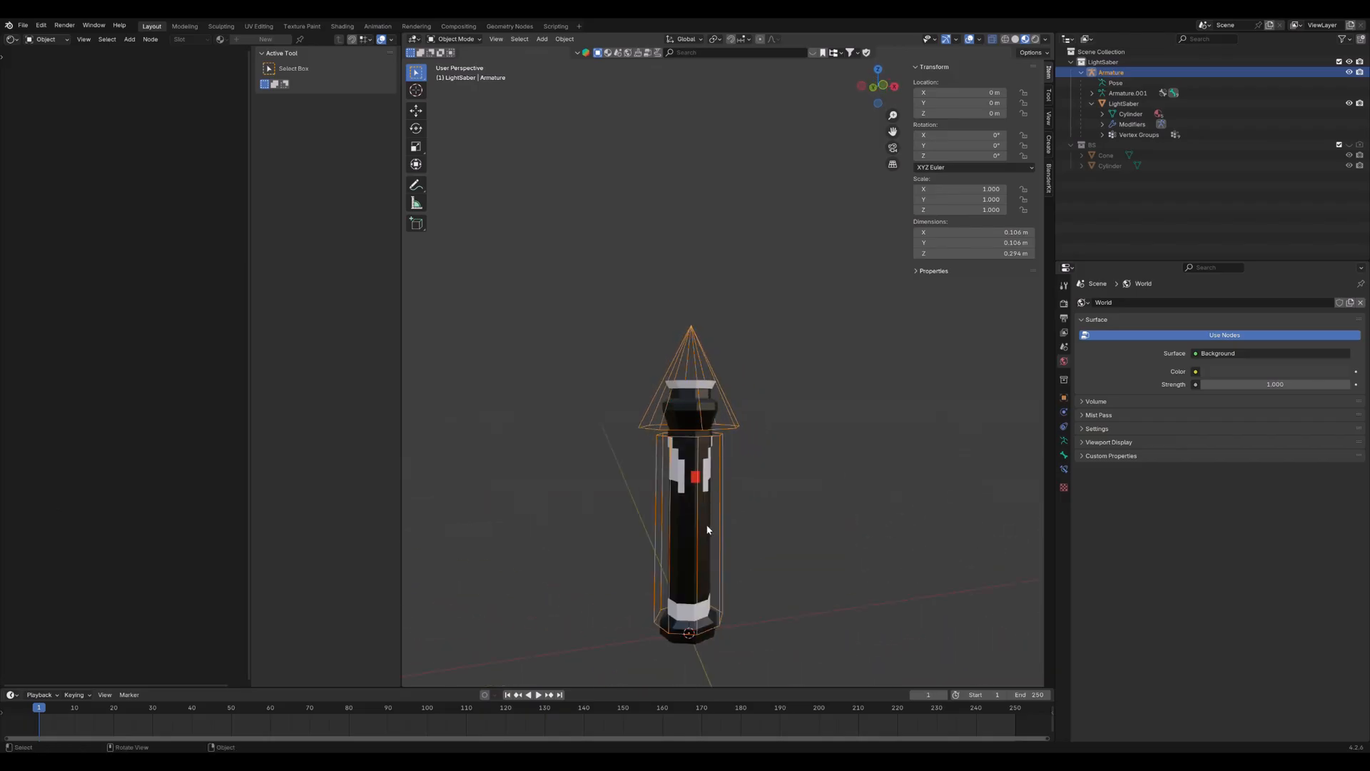
{"action": "key", "text": "KP_1"}
{"action": "scroll", "coordinate": [690, 482], "scroll_direction": "down", "scroll_amount": 6}
{"action": "mouse_move", "coordinate": [687, 454]}
{"action": "middle_mouse_down", "text": "shift"}
{"action": "mouse_move", "coordinate": [687, 467]}
{"action": "mouse_move", "coordinate": [696, 430]}
{"action": "middle_mouse_up", "text": "shift"}
{"action": "scroll", "coordinate": [692, 466], "scroll_direction": "up", "scroll_amount": 6}
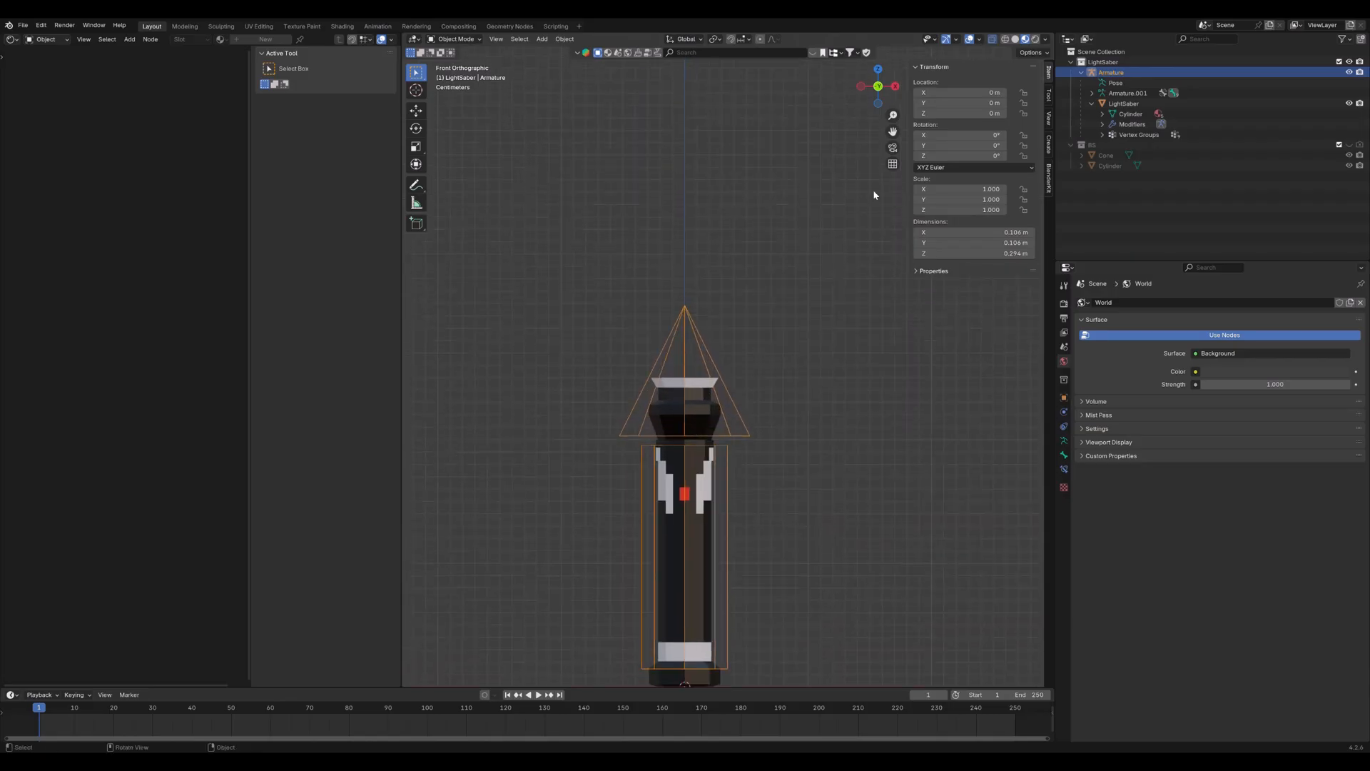
Switch to Rendered shading and put the lightsaber's armature in Pose Mode
{"action": "left_click", "coordinate": [1035, 39]}
{"action": "scroll", "coordinate": [758, 383], "scroll_direction": "down", "scroll_amount": 5}
{"action": "left_click", "coordinate": [740, 377]}
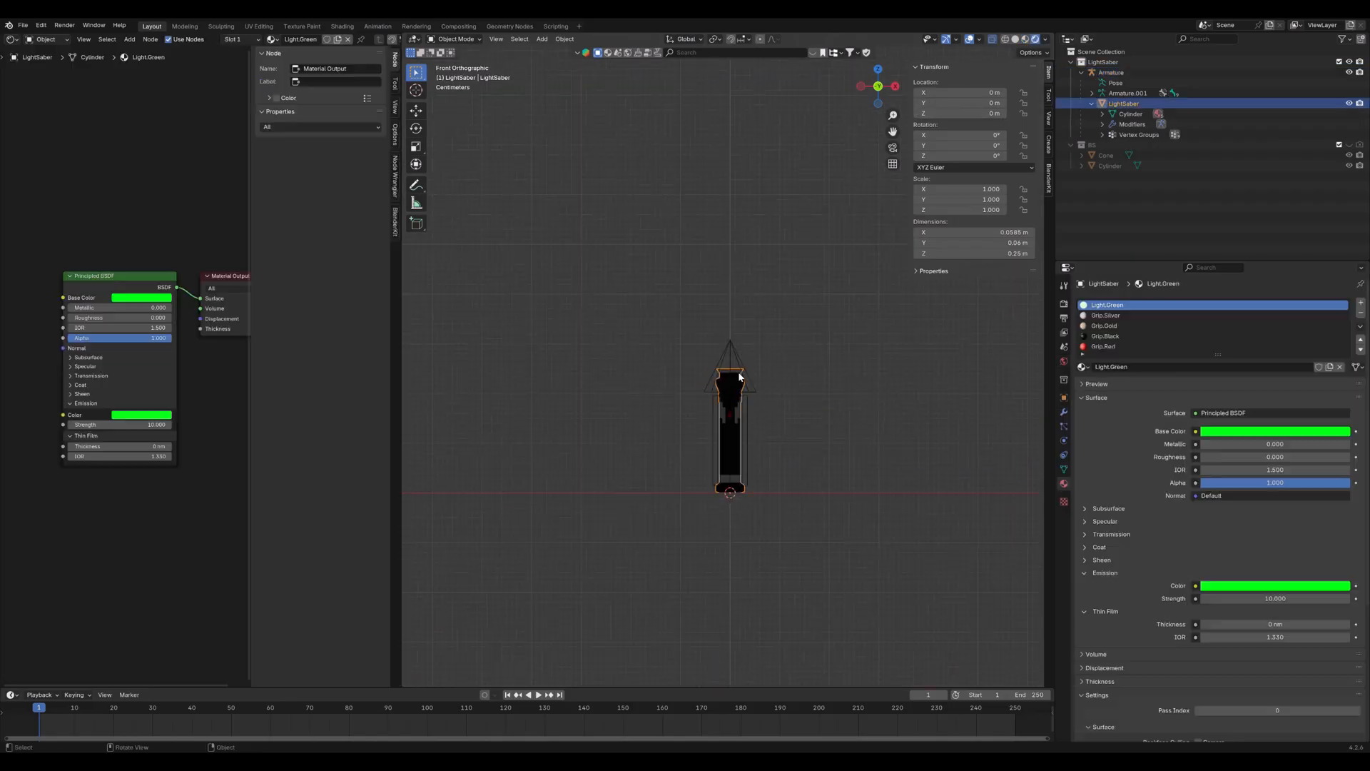
{"action": "left_click", "coordinate": [738, 357]}
{"action": "key", "text": "ctrl+Tab"}
{"action": "scroll", "coordinate": [772, 406], "scroll_direction": "down", "scroll_amount": 4}
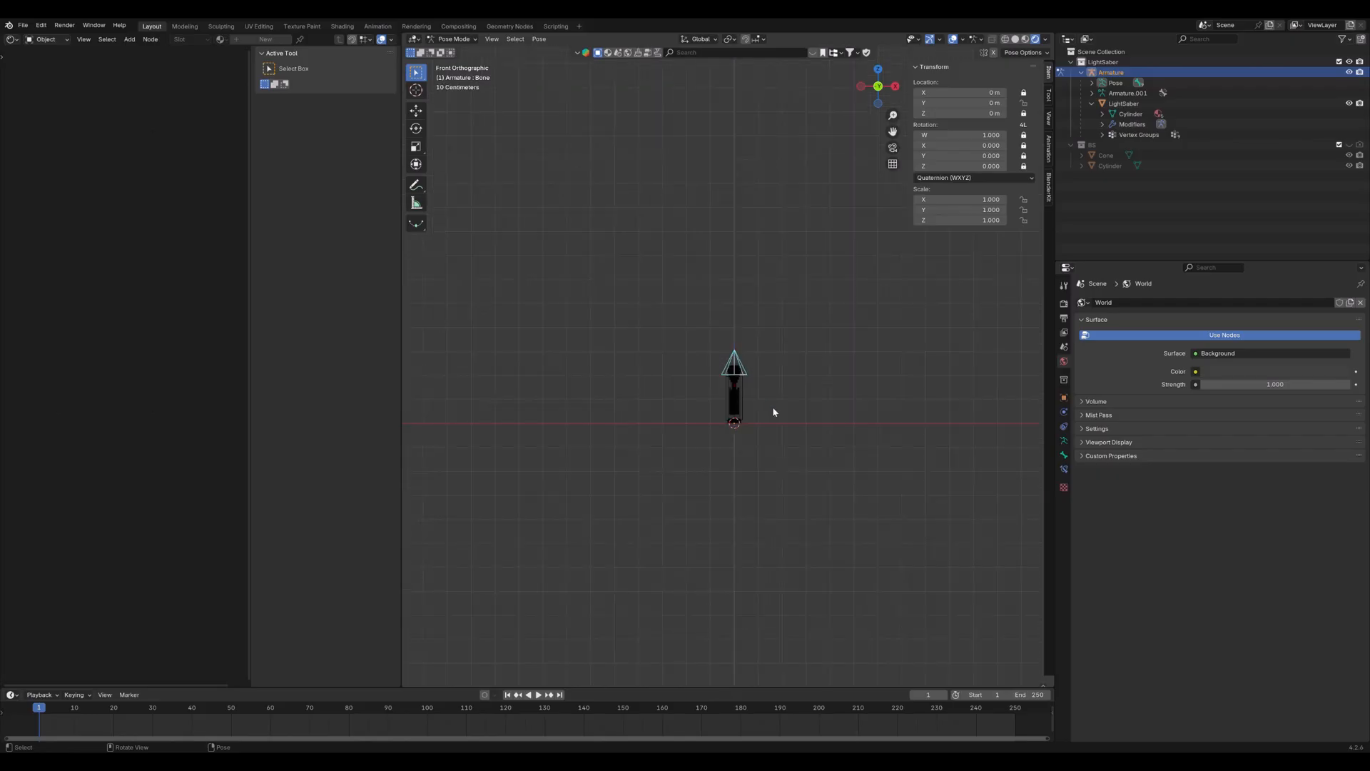
Move the cone bone out along its local Y axis and back so the blade extends and retracts into the grip
{"action": "key", "text": "g"}
{"action": "key", "text": "y"}
{"action": "key", "text": "y"}
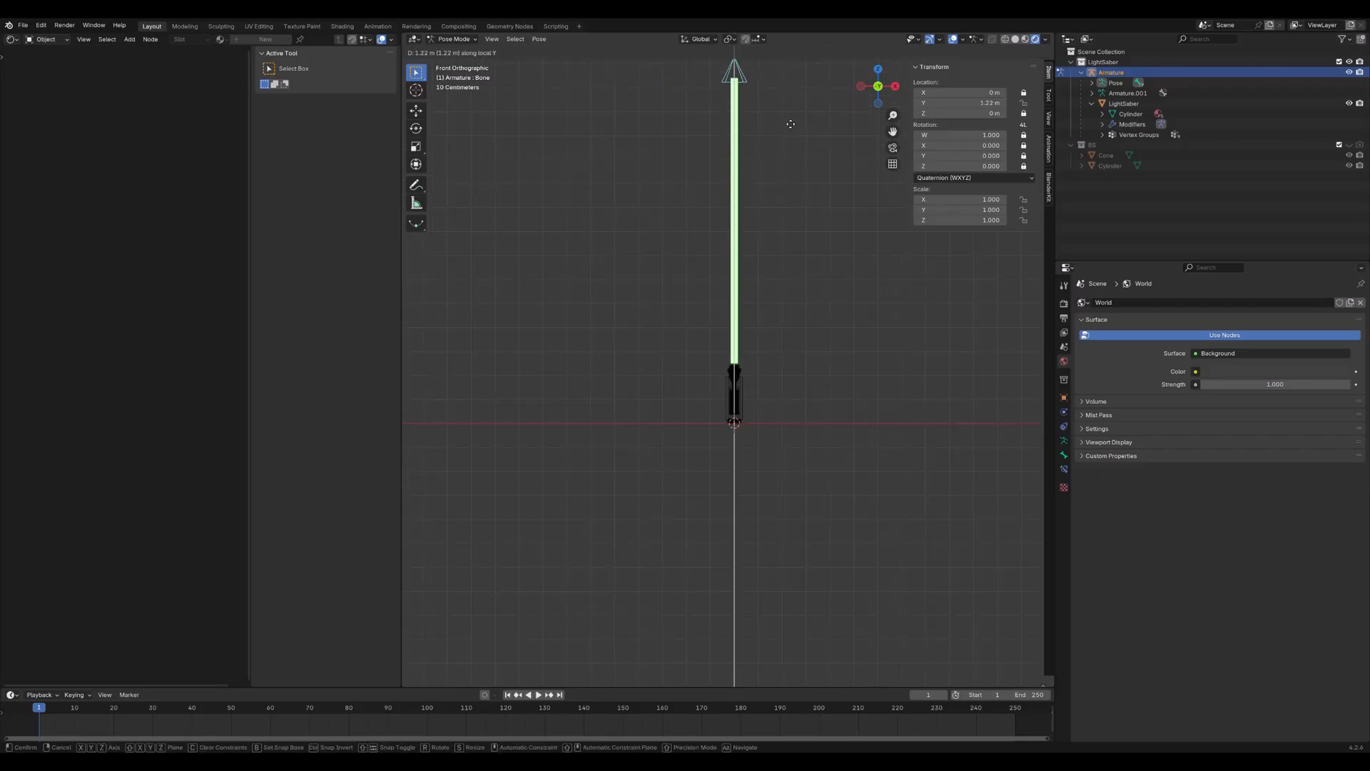
{"action": "left_click", "coordinate": [739, 455]}
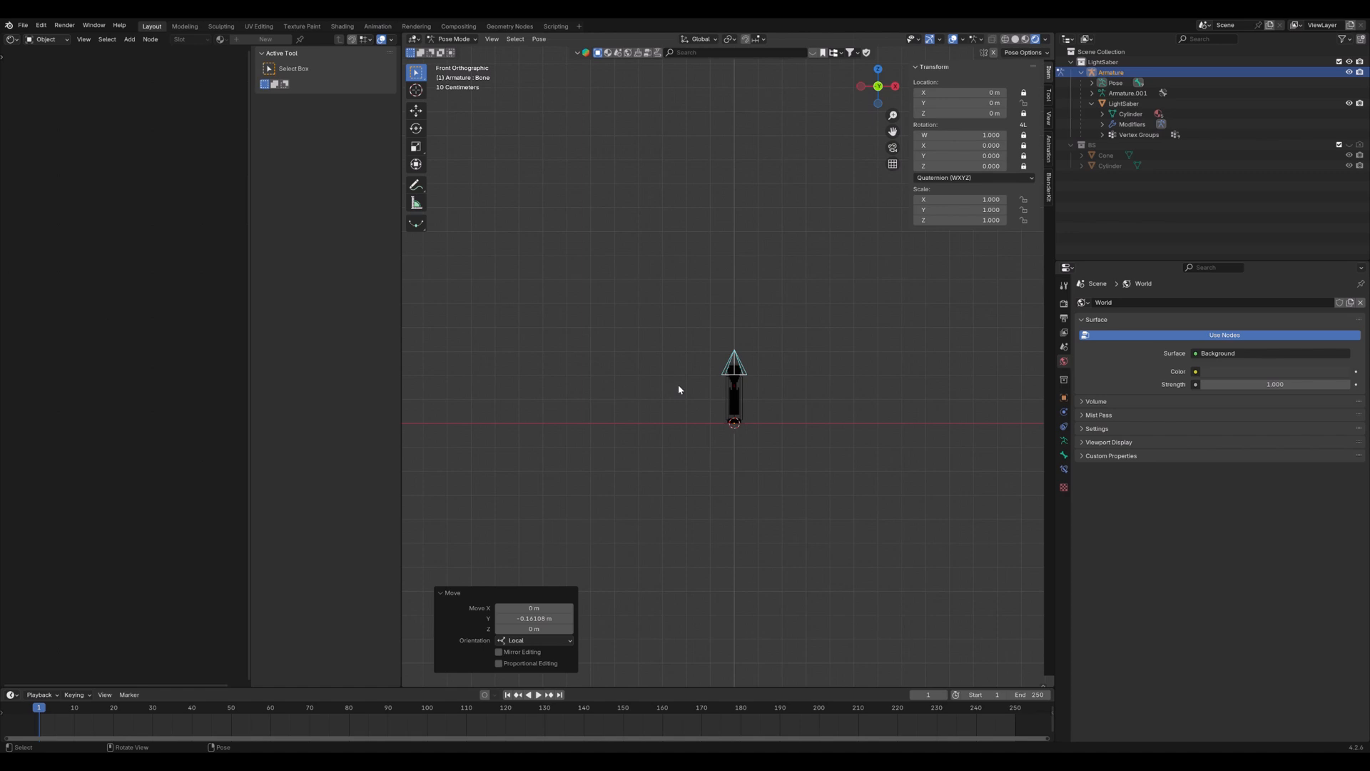
Keyframe the cone bone's retracted pose at frame 1 and advance the timeline to frame 6
{"action": "key", "text": "i"}
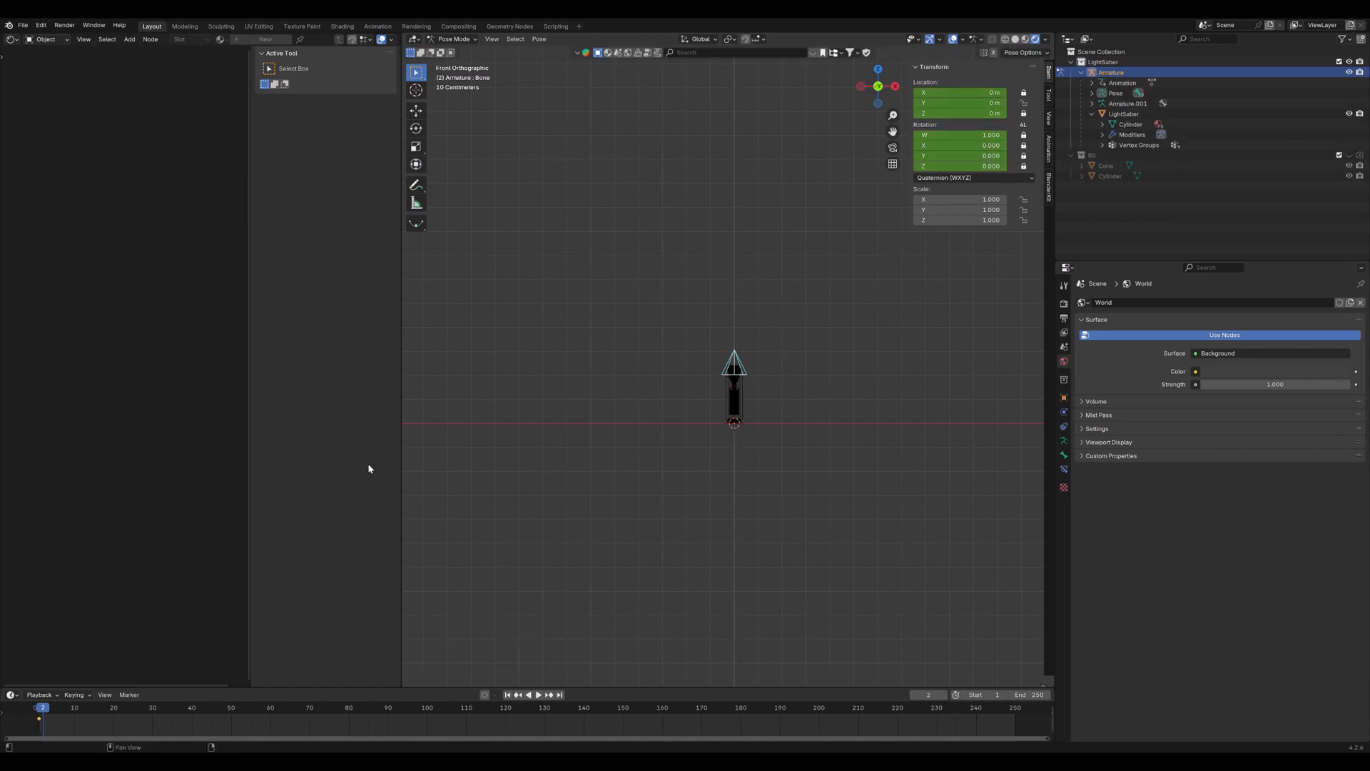
{"action": "key", "text": "Right"}
{"action": "key", "text": "Right"}
{"action": "key", "text": "Right"}
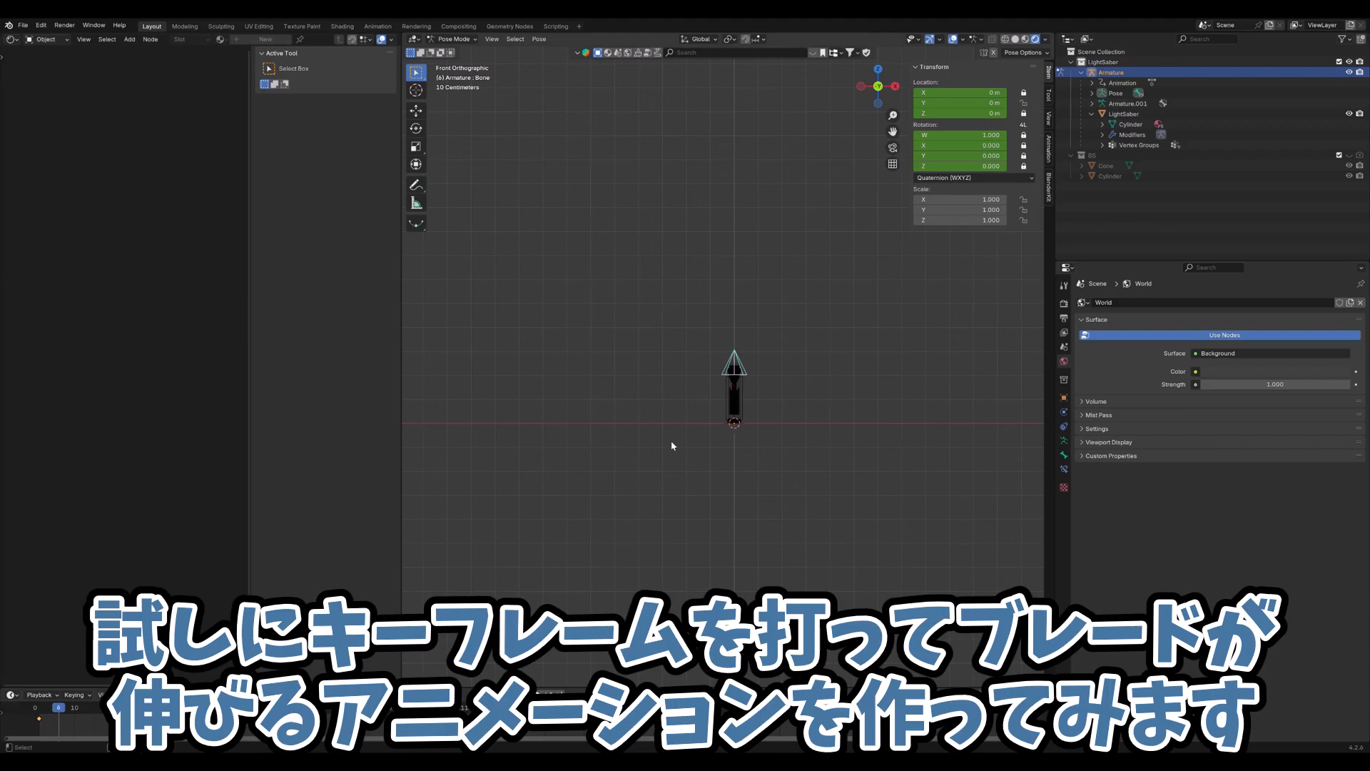
Extend the blade by moving the cone bone along its local Y axis to about 1.44 m, and keyframe the pose at frame 6
{"action": "key", "text": "g"}
{"action": "key", "text": "y"}
{"action": "key", "text": "y"}
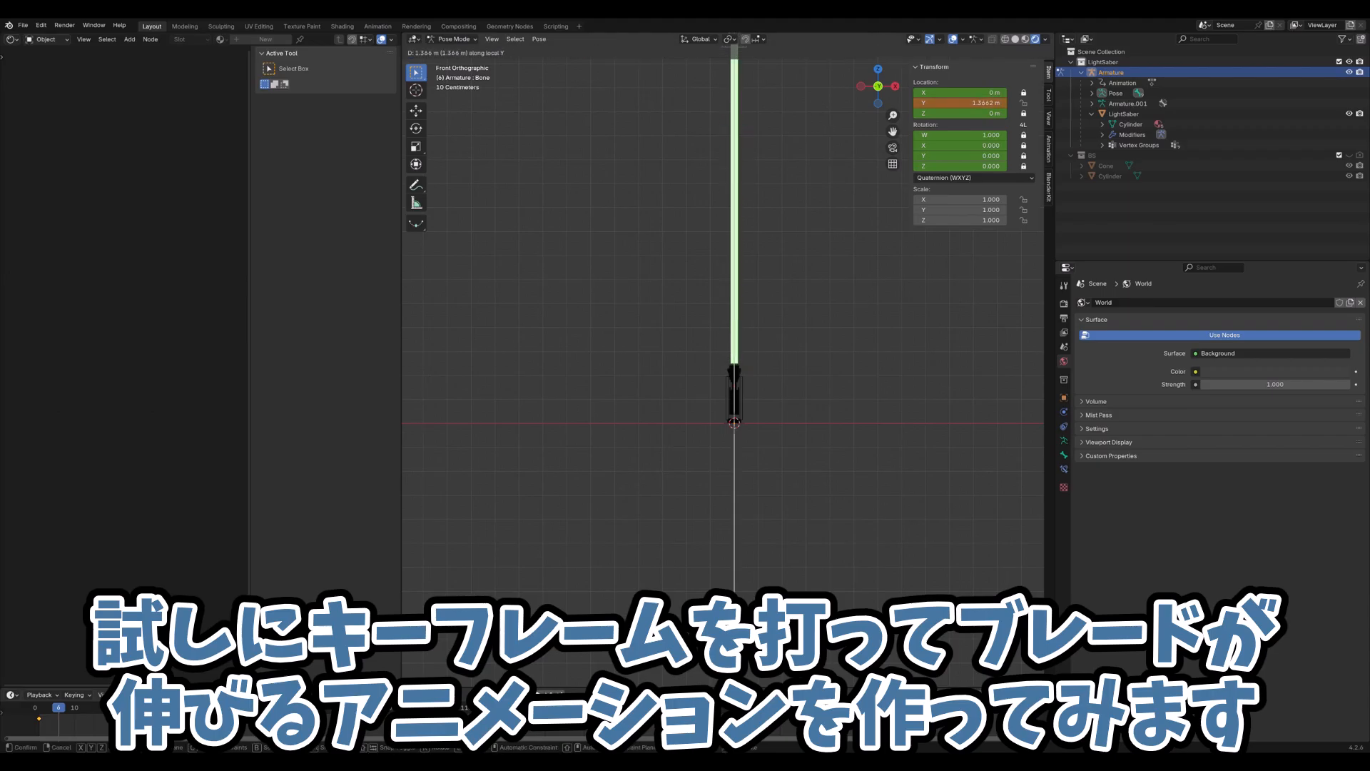
{"action": "left_click", "coordinate": [799, 657]}
{"action": "scroll", "coordinate": [802, 631], "scroll_direction": "down", "scroll_amount": 3}
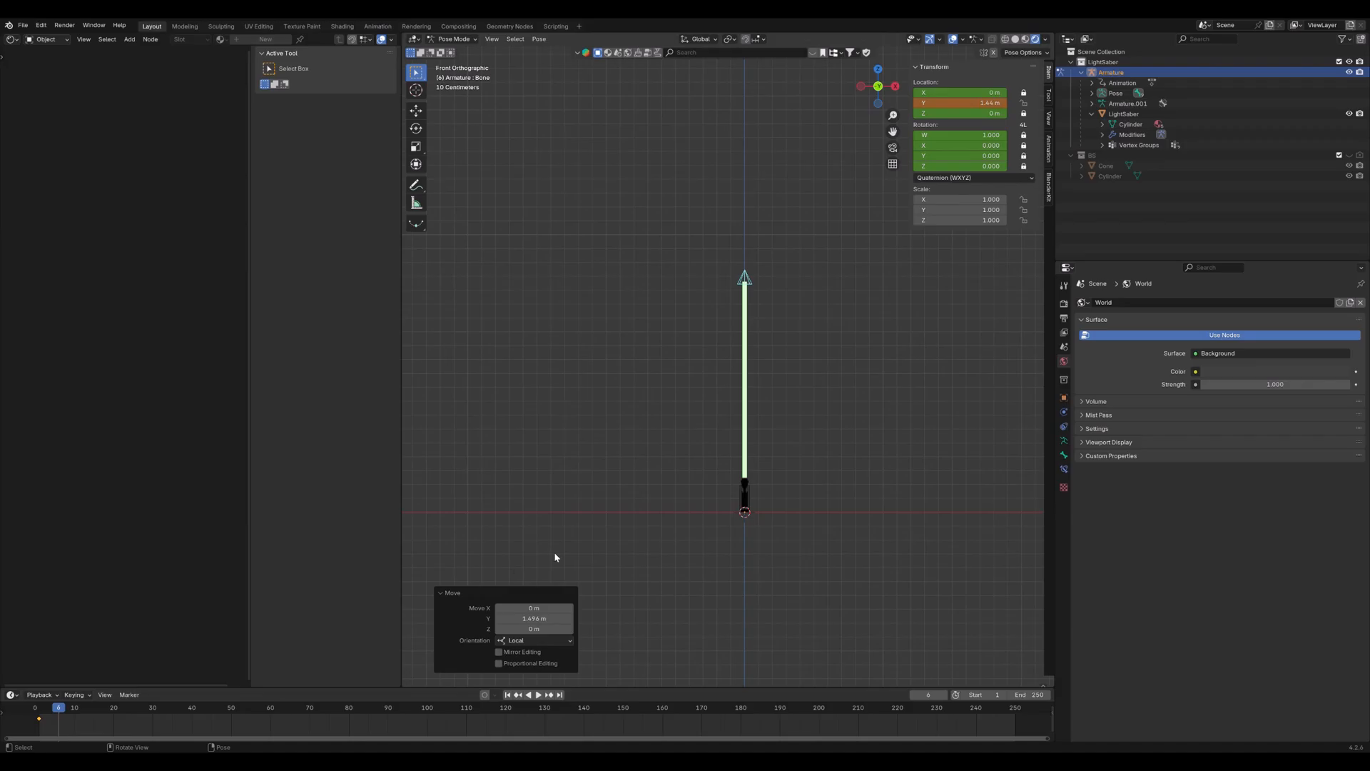
{"action": "key", "text": "i"}
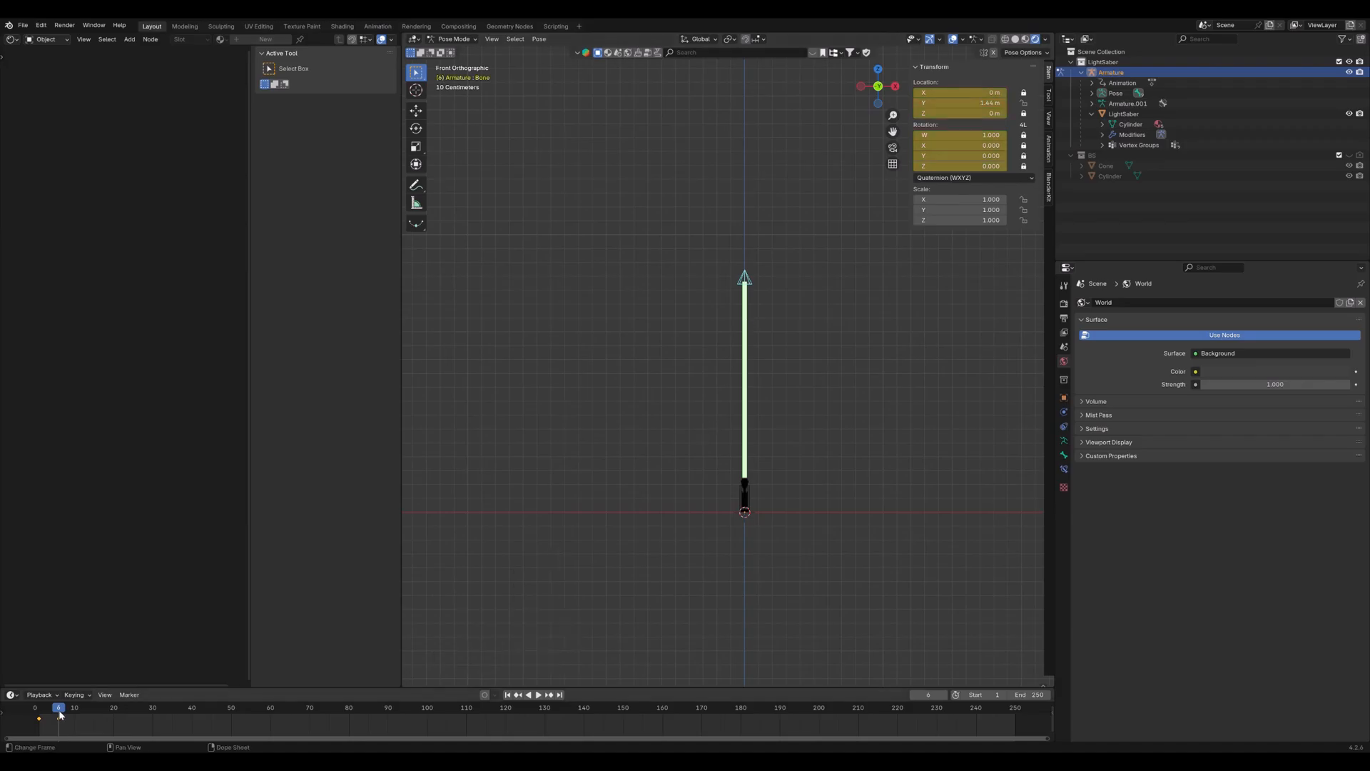
Play the blade extension animation, restarting it from the first frame several times, and stop playback
{"action": "key", "text": "space"}
{"action": "key", "text": "shift+Left"}
{"action": "key", "text": "shift+Left"}
{"action": "key", "text": "shift+Left"}
{"action": "key", "text": "shift+Left"}
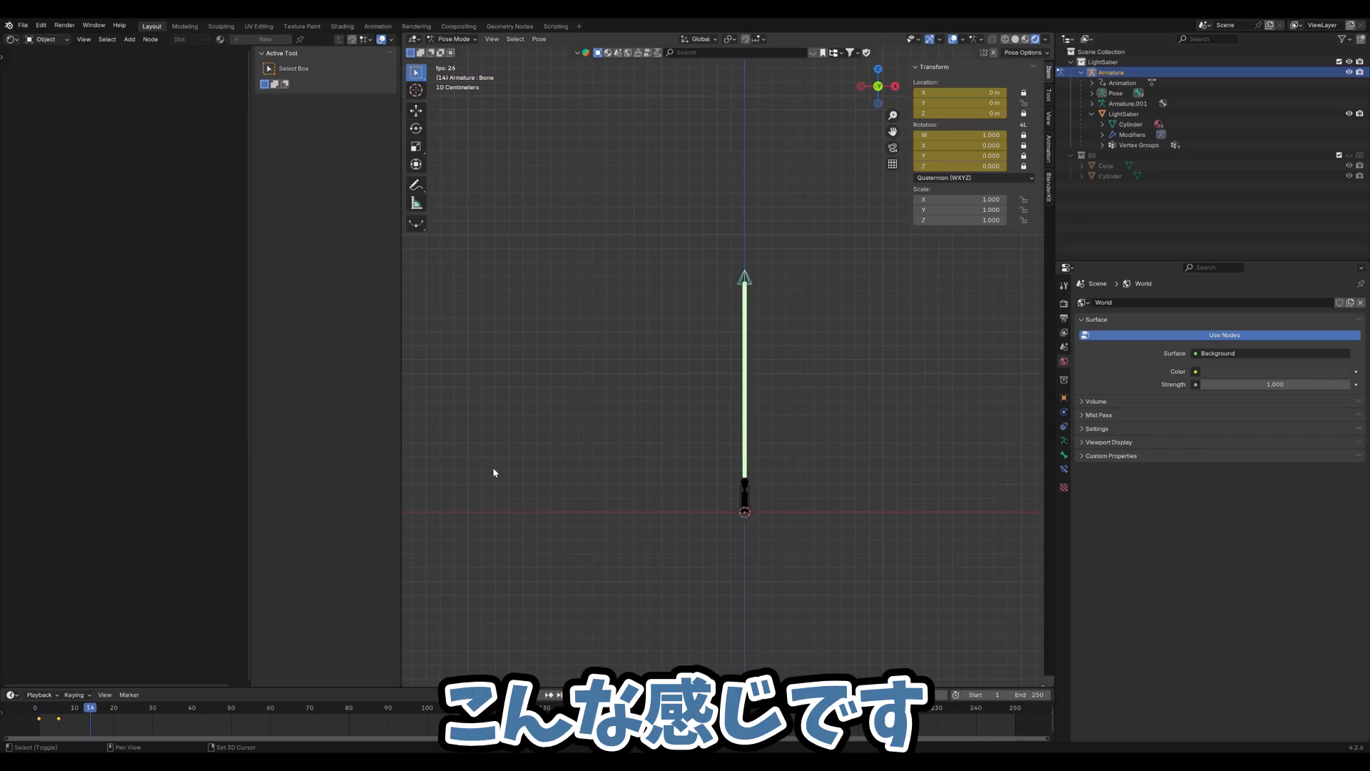
{"action": "key", "text": "space"}
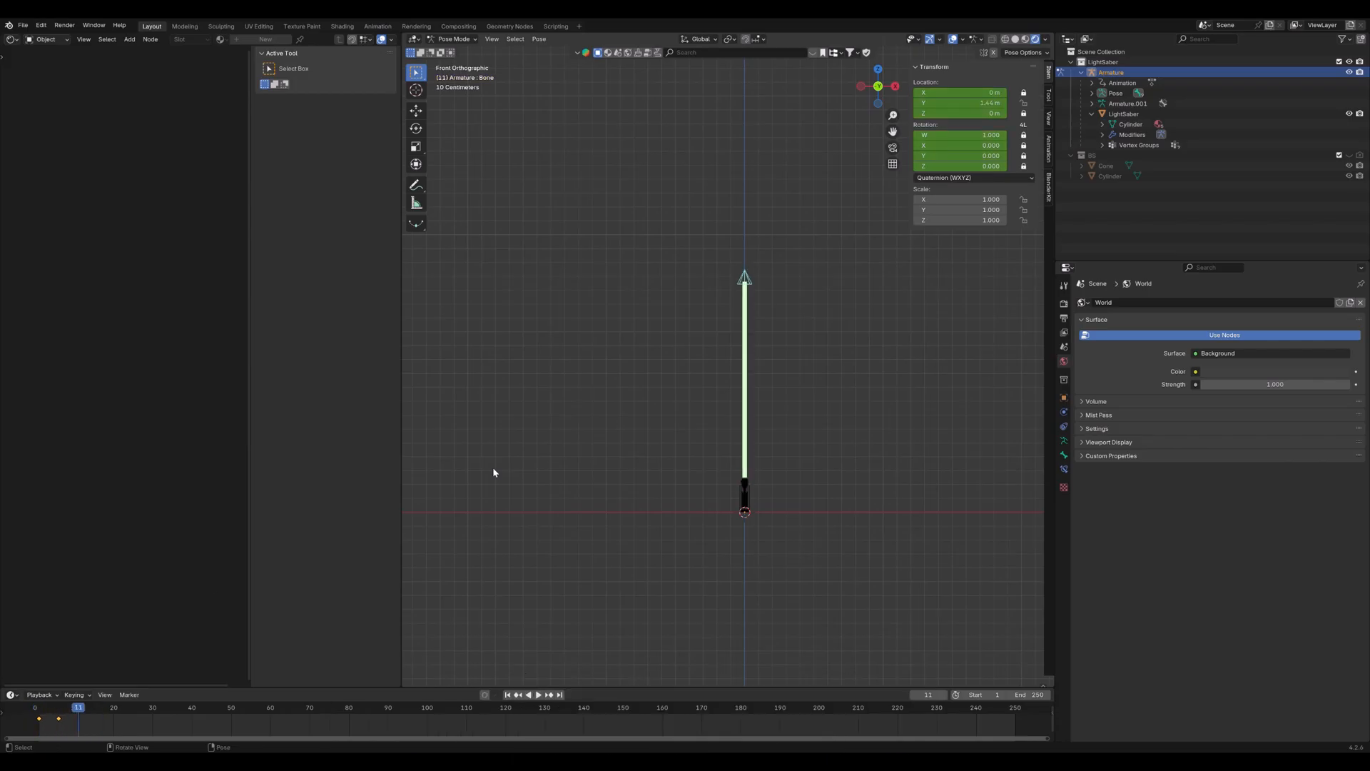
Delete the cone bone's test keyframes at frames 1 and 6 from the timeline
{"action": "left_click_drag", "start_coordinate": [35, 713], "coordinate": [34, 714]}
{"action": "key", "text": "x"}
{"action": "left_click", "coordinate": [36, 715]}
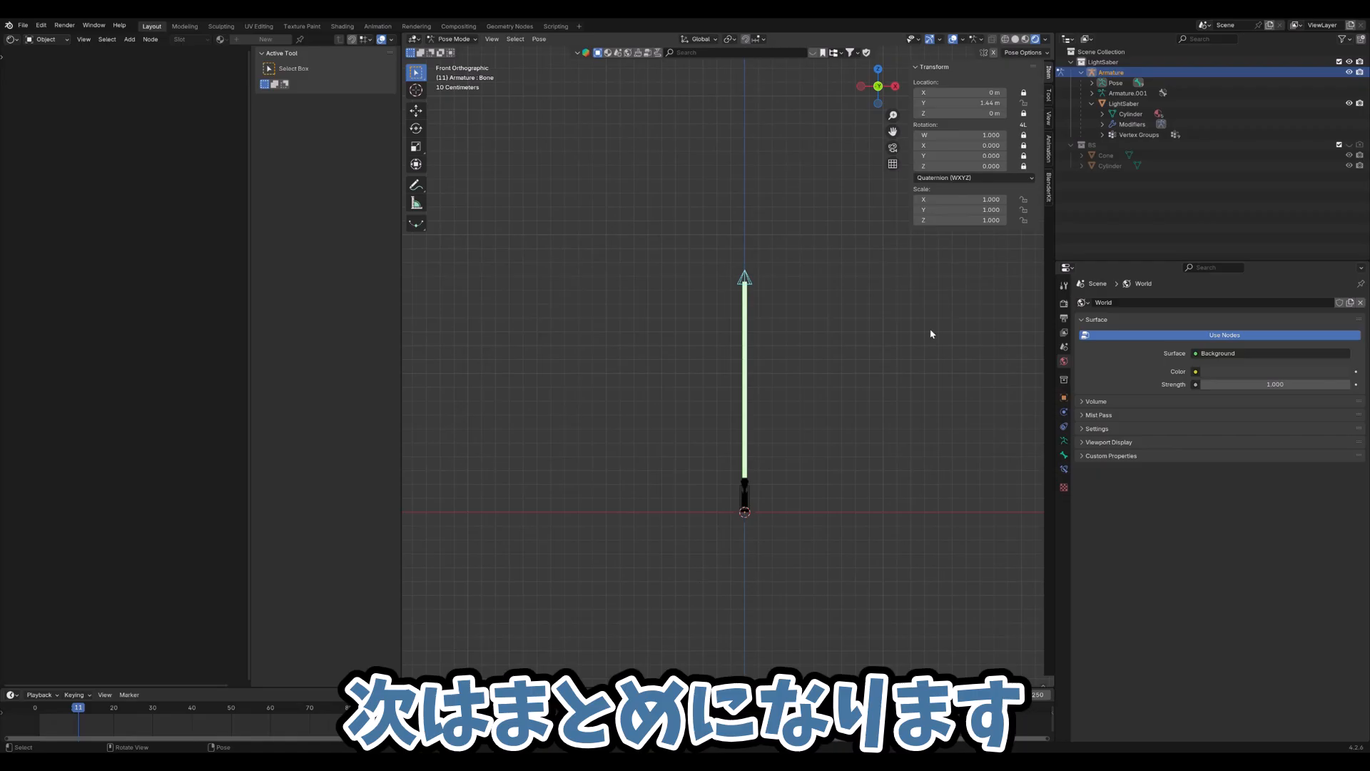